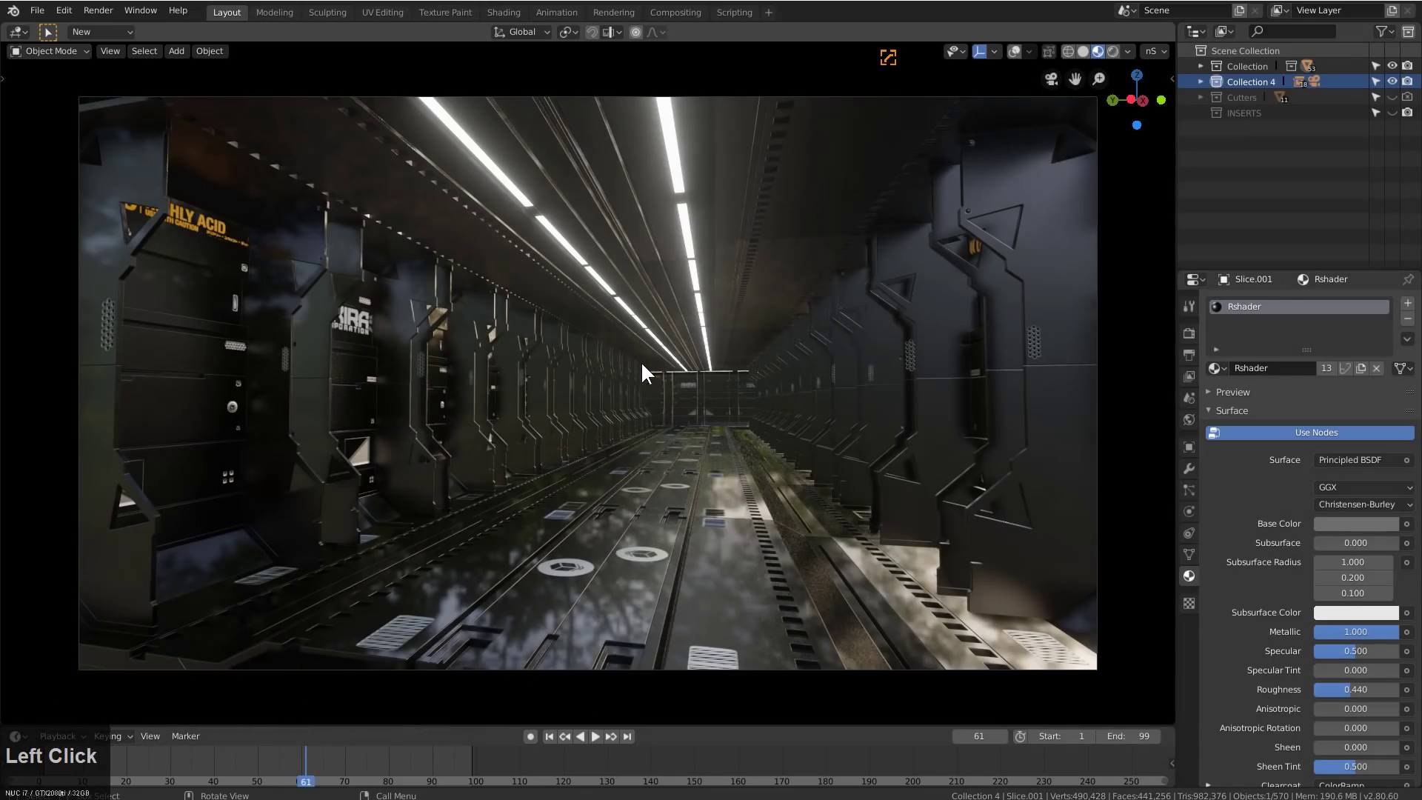
Fly forward through the sci-fi corridor to inspect its wall panels, floor and end wall up close
key(KP_0)
key(shift+grave)
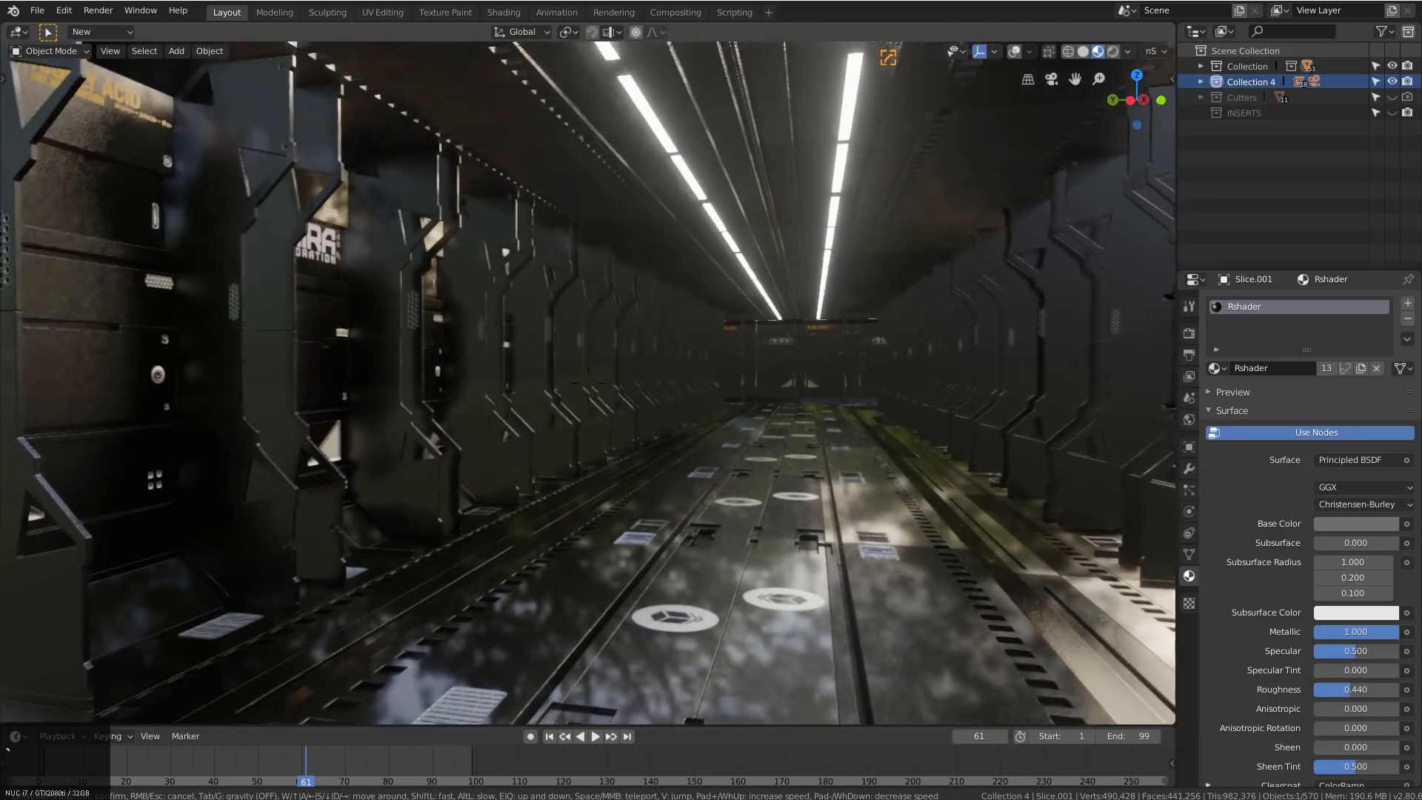
key(w)
key(w)
key(w)
key(w)
key(w)
key(w)
key(w)
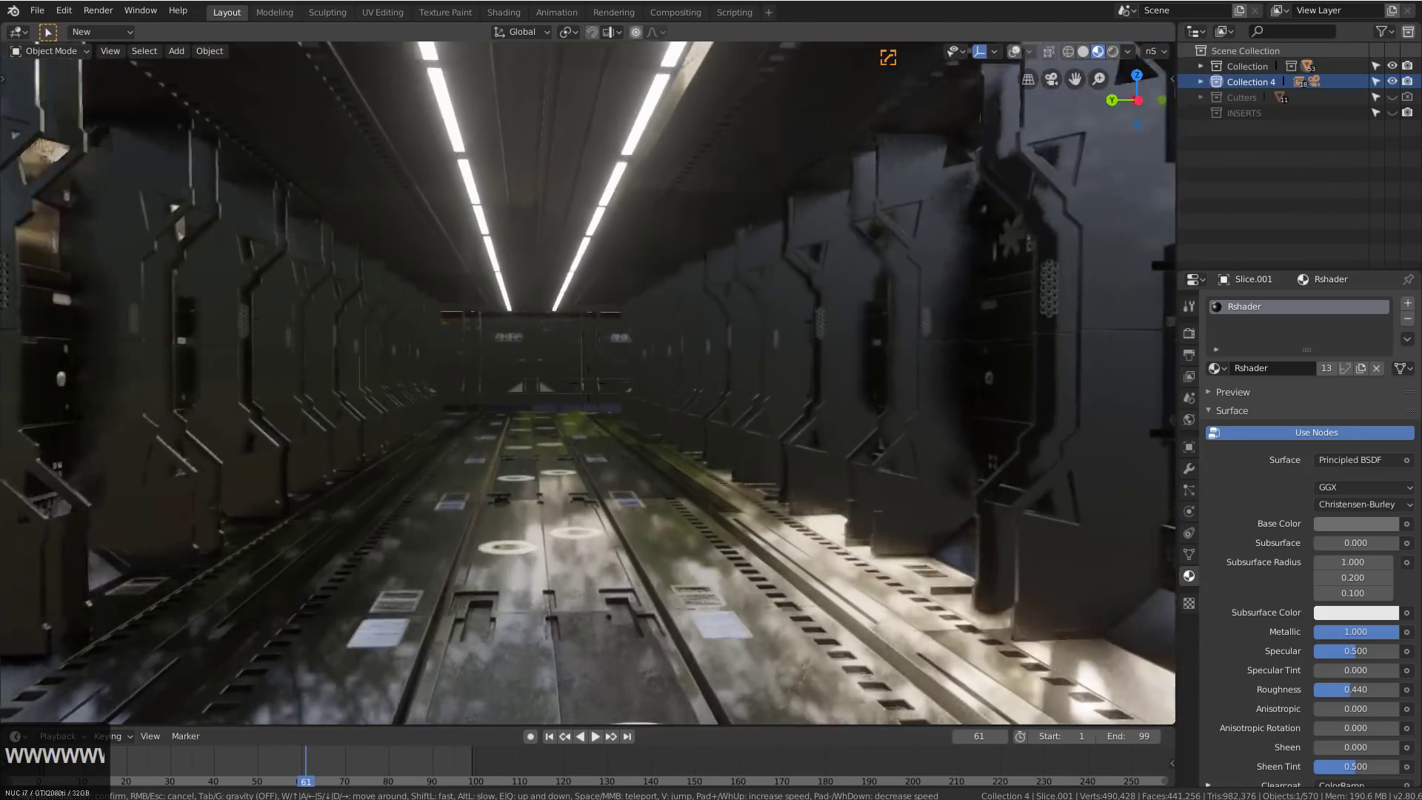
key(w)
key(w)
key(w)
key(w)
key(w)
key(w)
key(w)
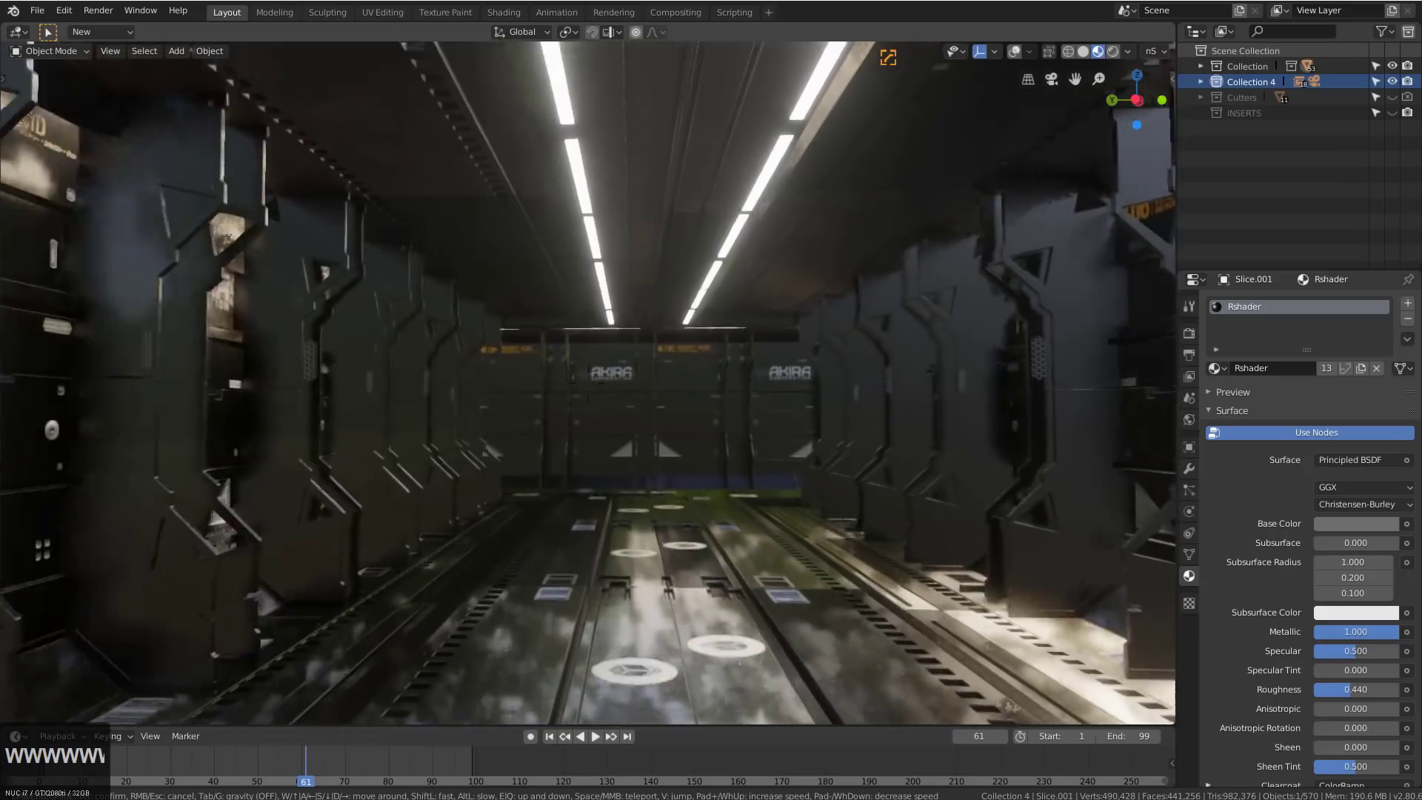
key(w)
key(w)
key(w)
key(w)
key(w)
key(w)
key(w)
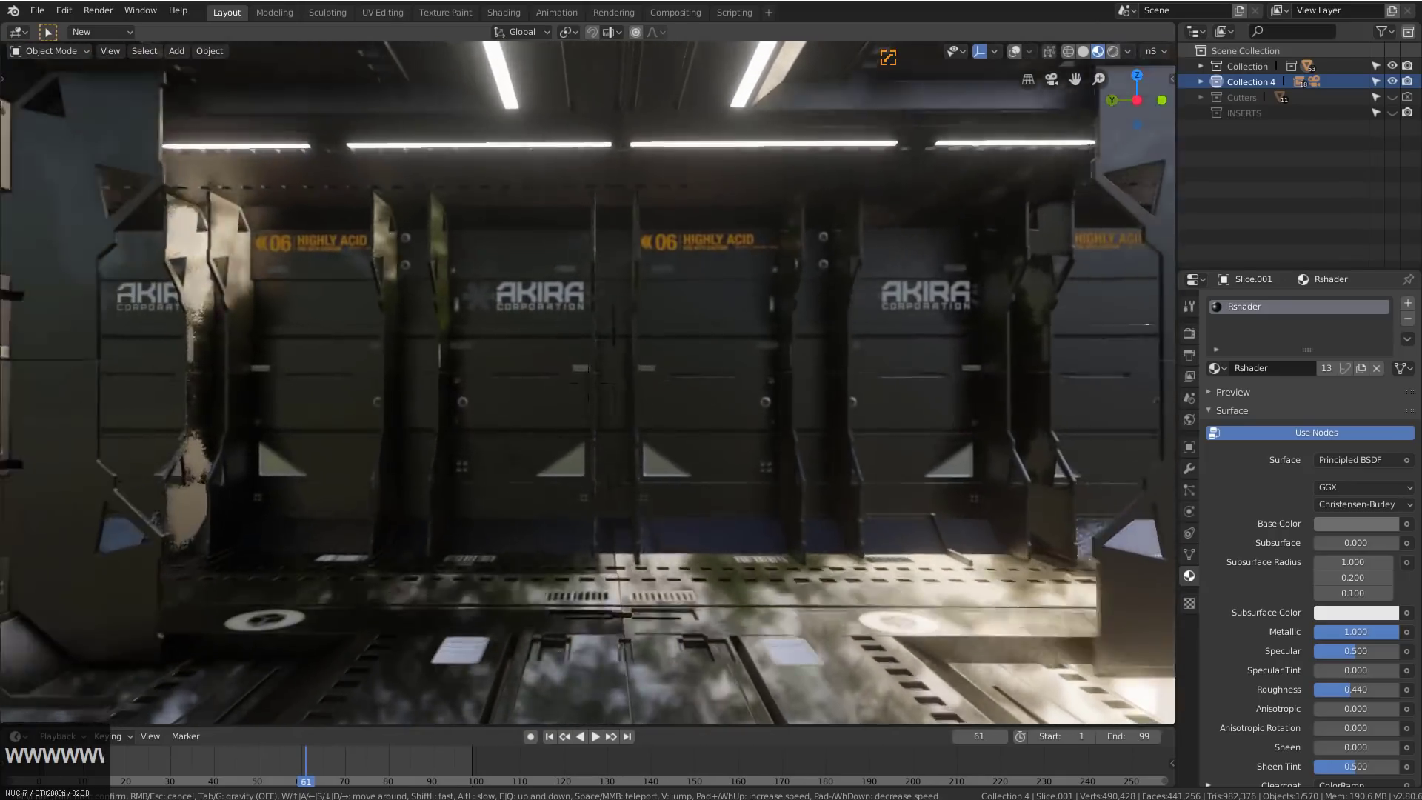
key(w)
key(w)
key(w)
key(w)
key(w)
key(w)
key(w)
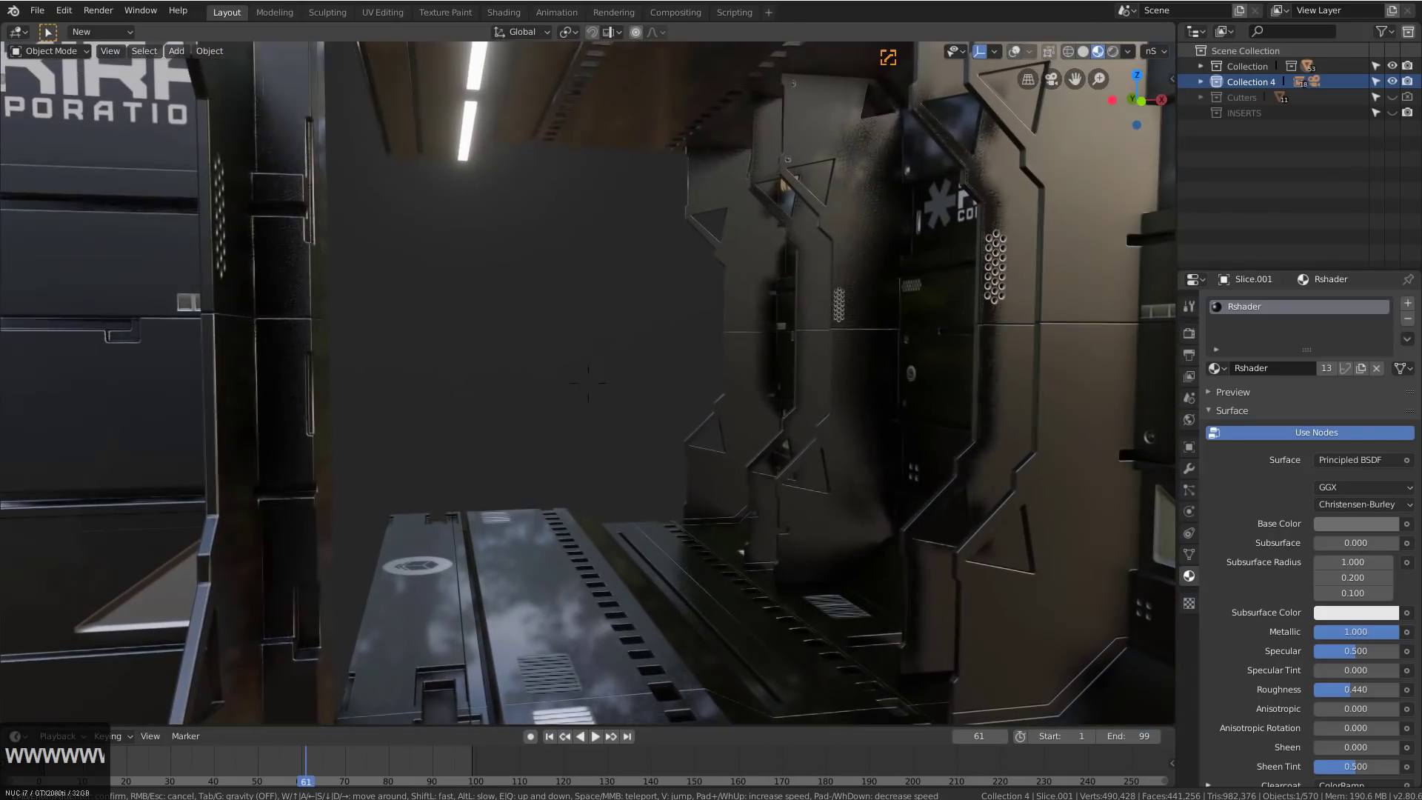
key(w)
key(w)
key(w)
key(w)
key(w)
key(w)
key(w)
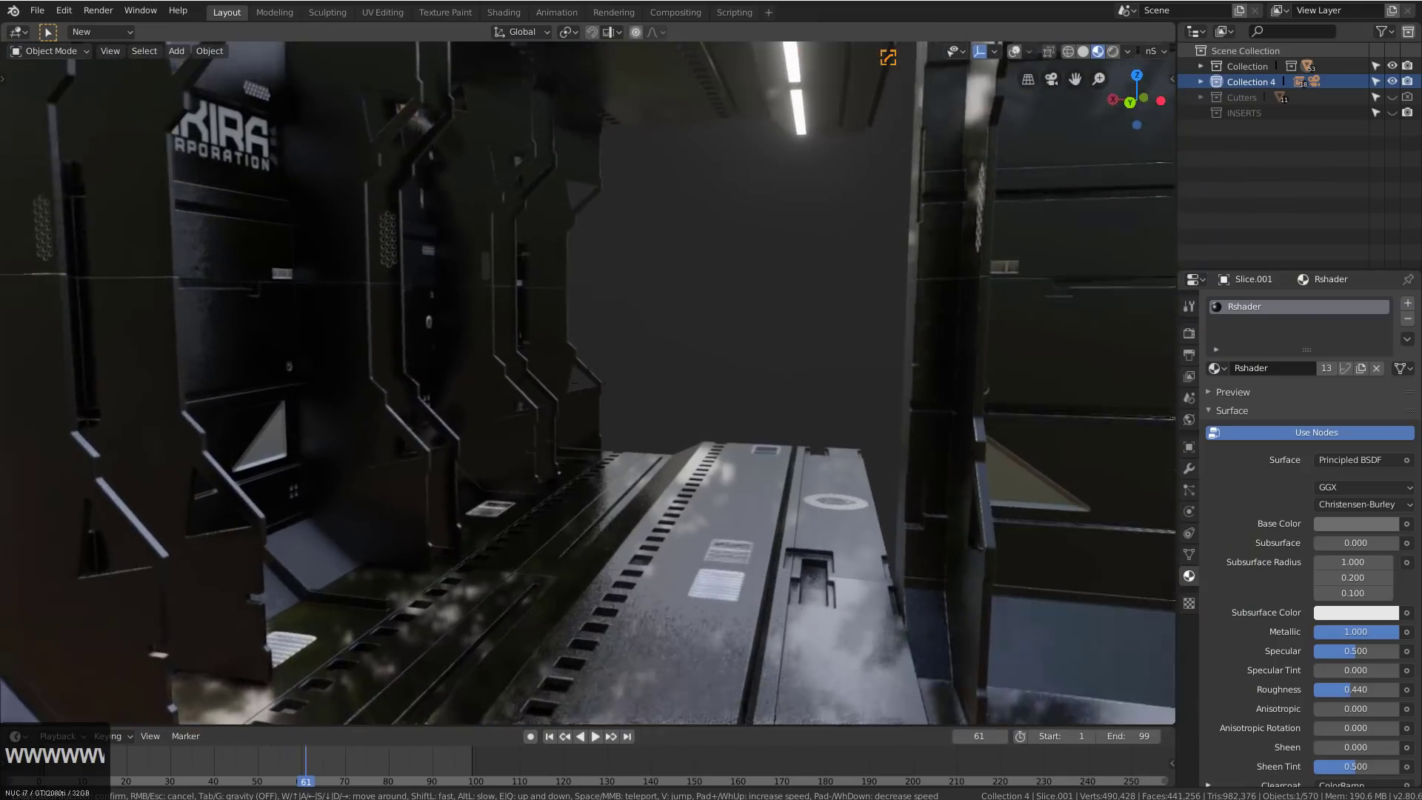
key(w)
key(w)
key(w)
key(w)
key(w)
key(w)
key(w)
Back away from the corridor's end wall to examine the repeated side panels, floor and ceiling lights
key(s)
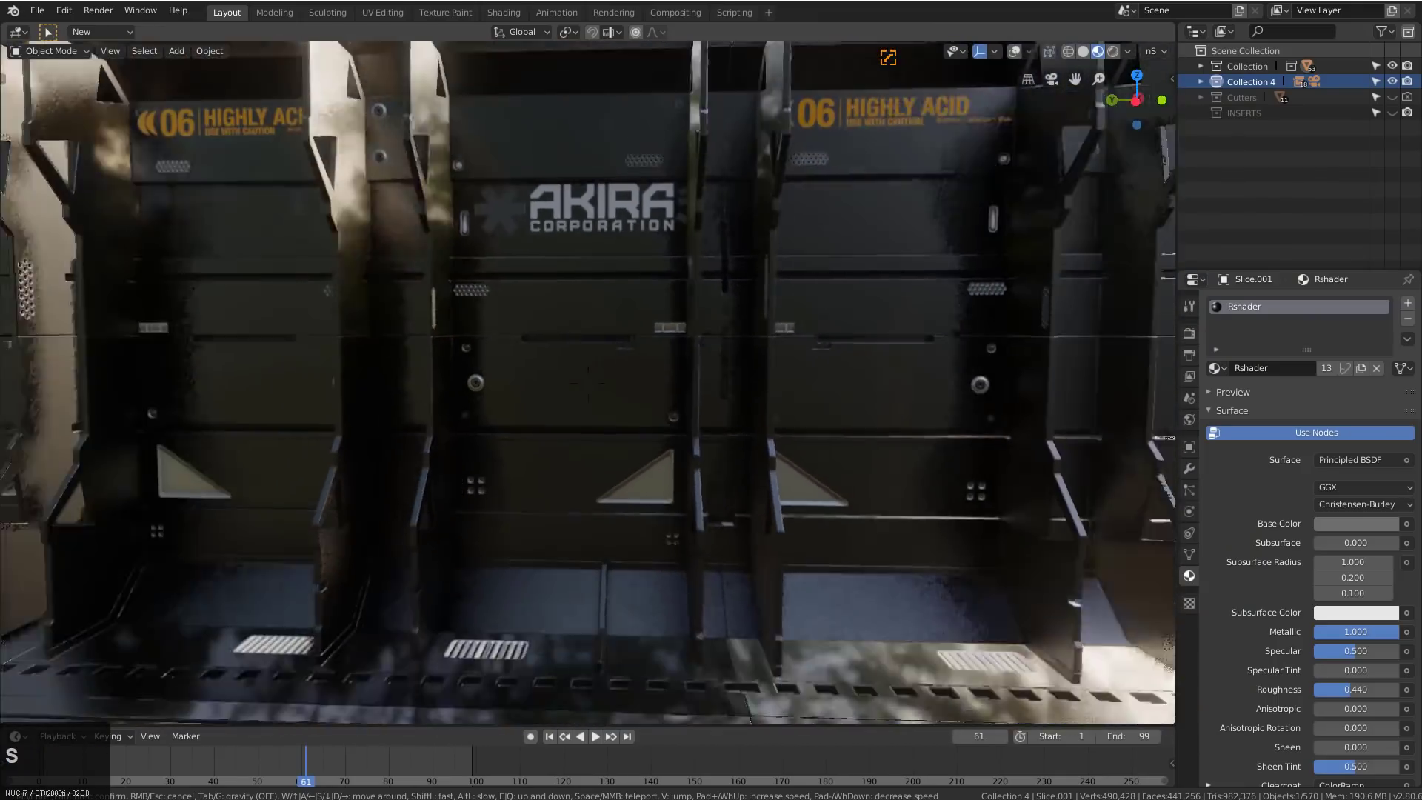
key(s)
key(s)
key(s)
key(s)
key(s)
key(s)
key(s)
key(s)
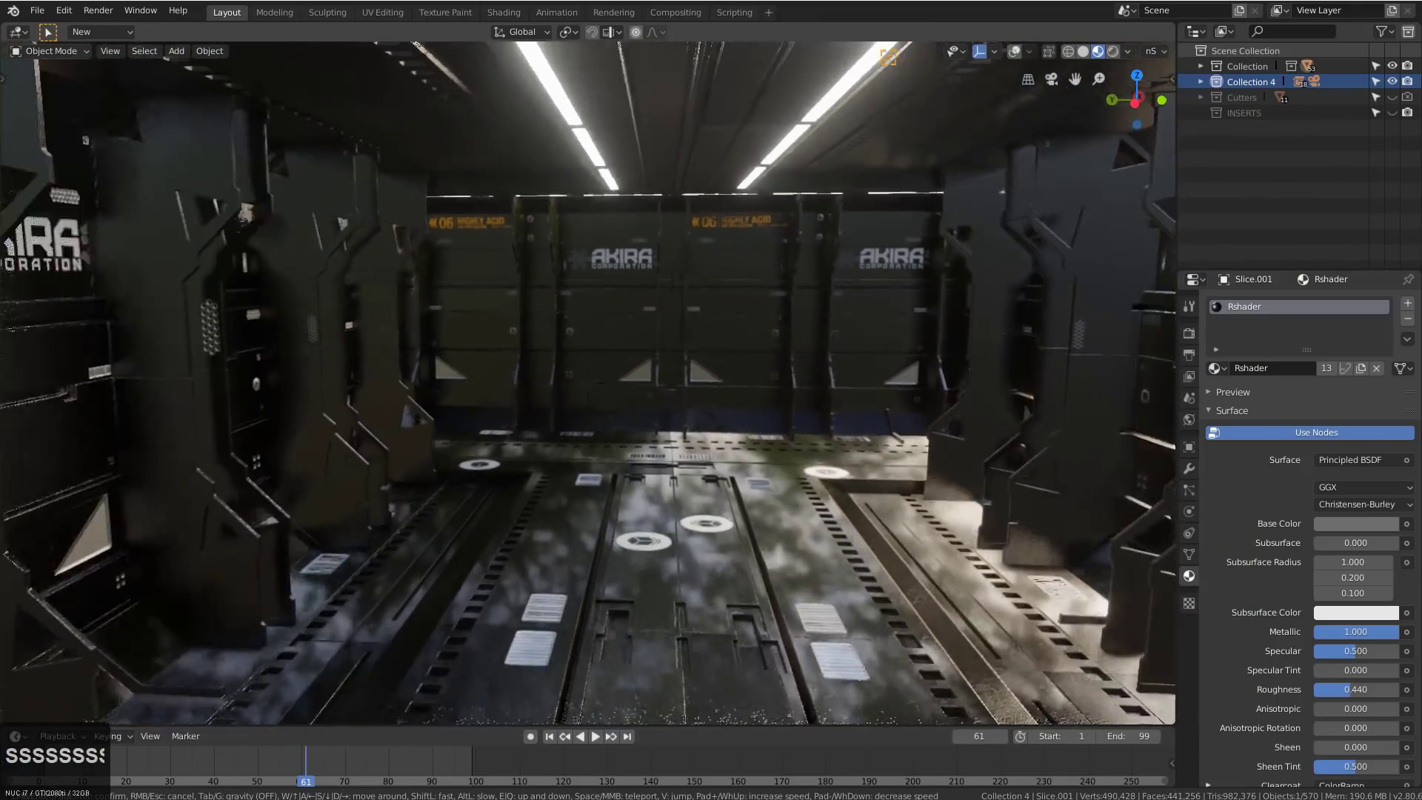
click(589, 383)
key(s)
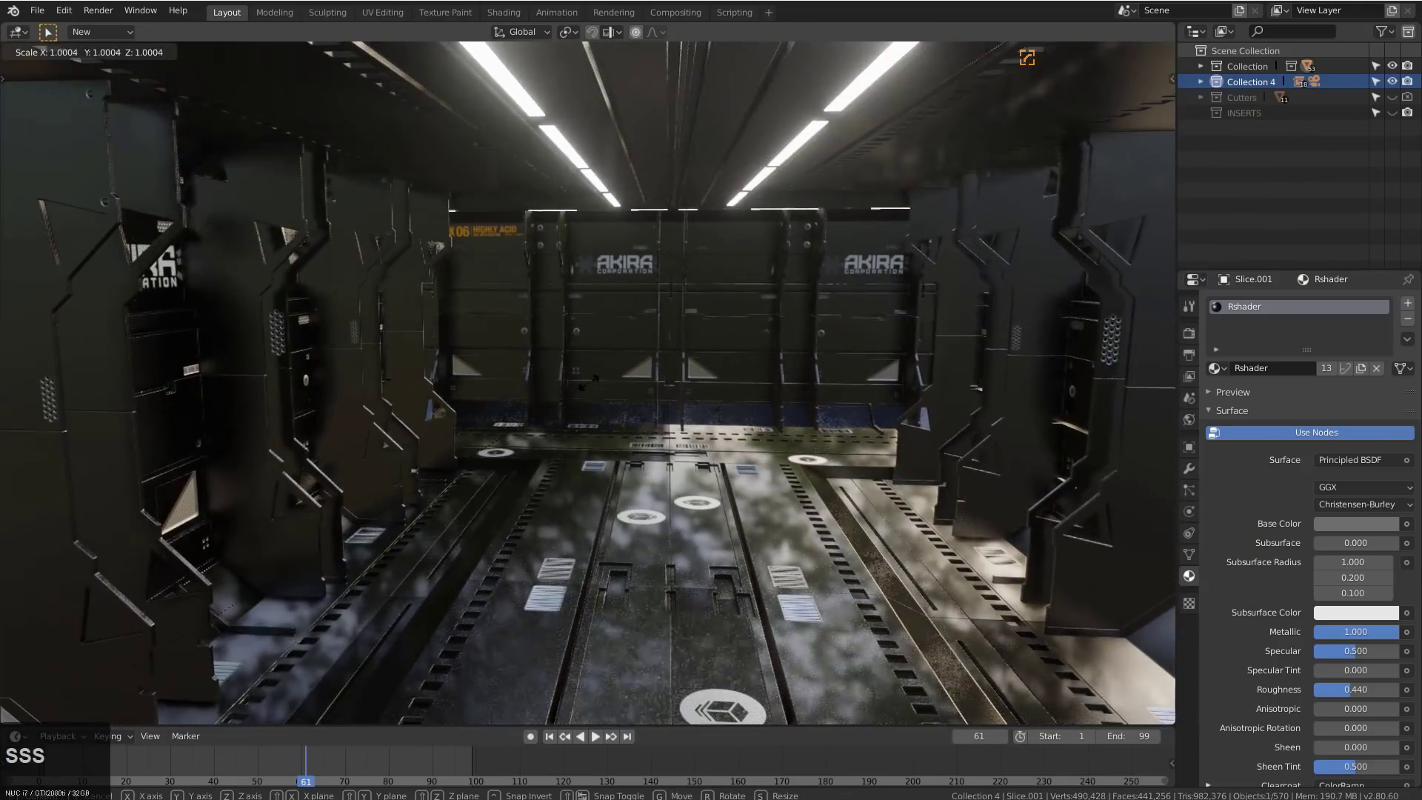
key(Escape)
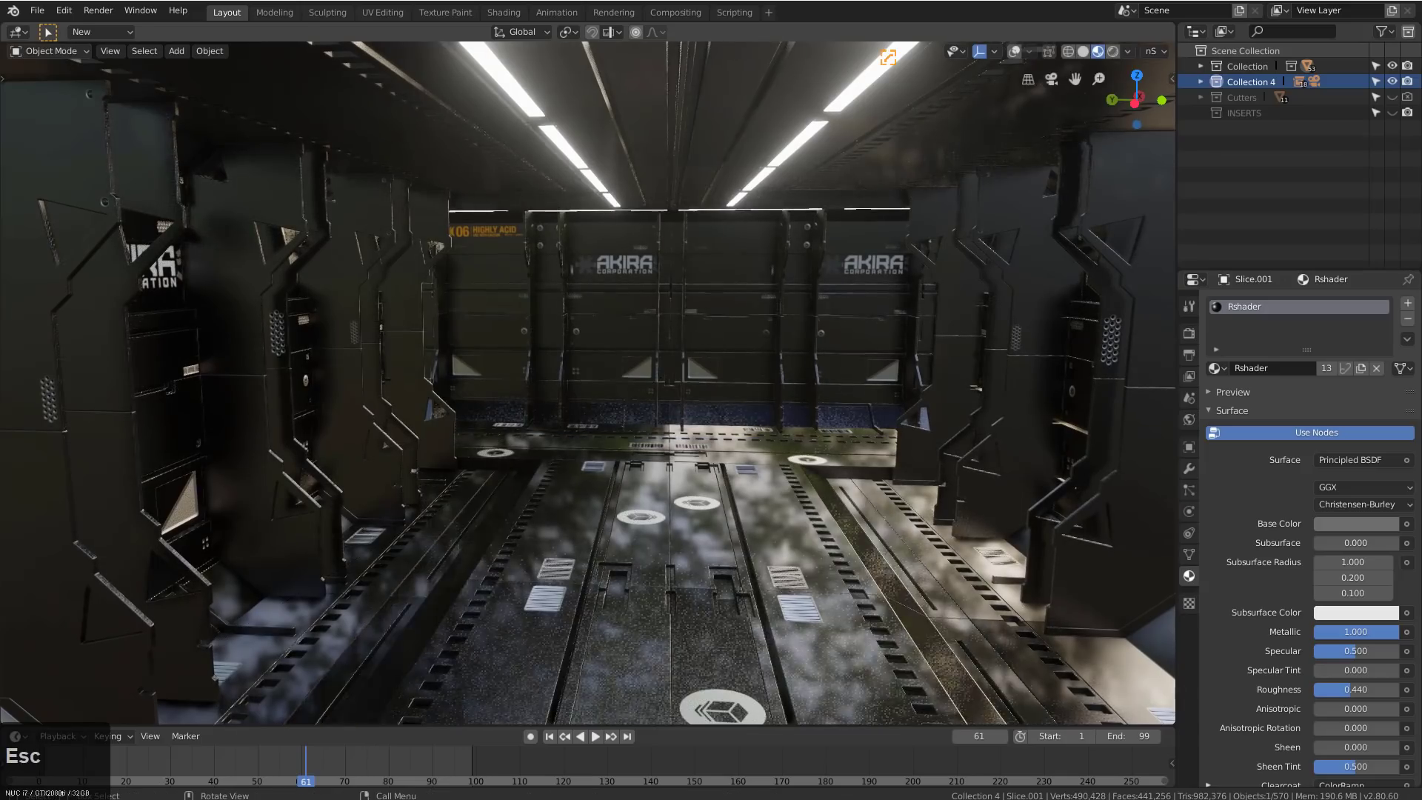
Start a new file, discarding the changes in the current scene
key(ctrl+n)
key(Return)
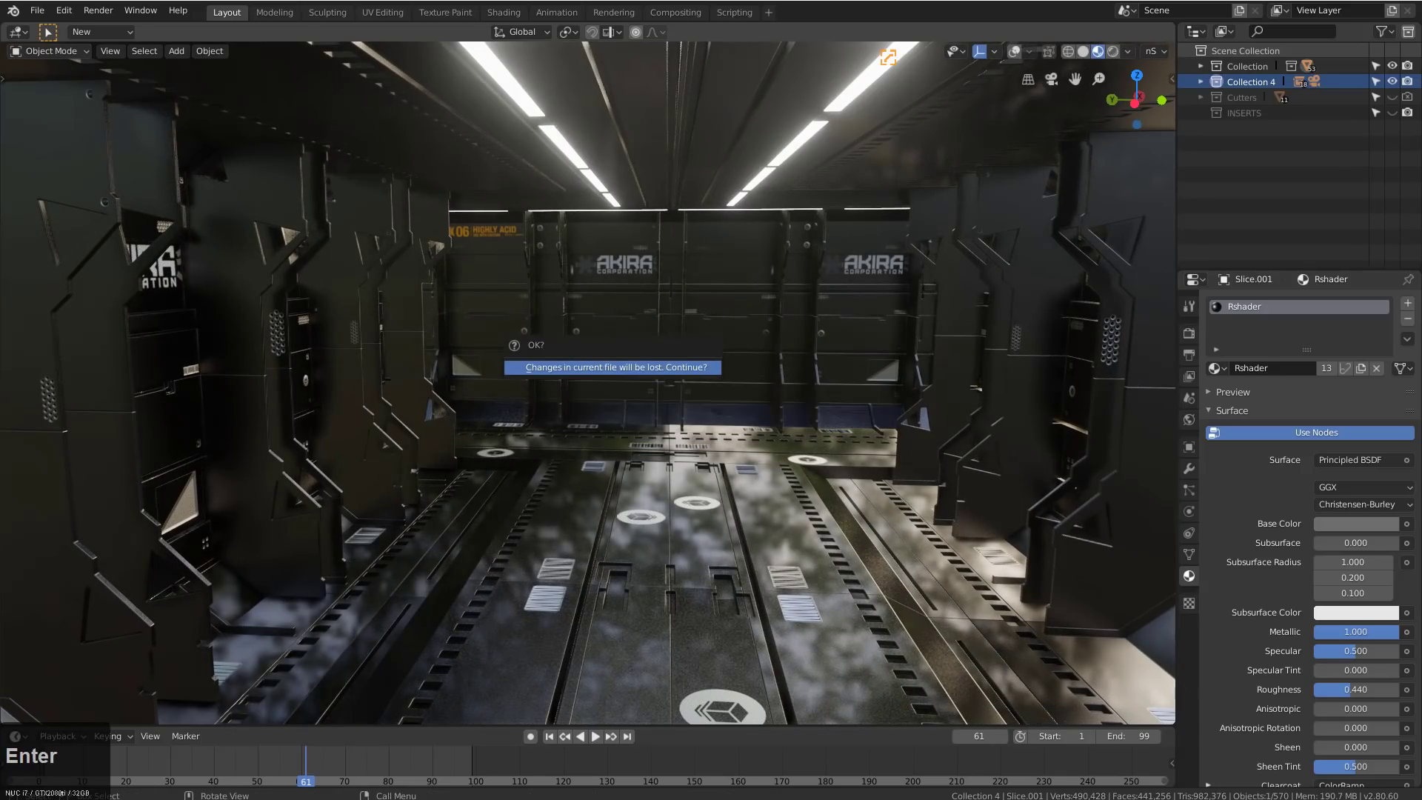
click(672, 371)
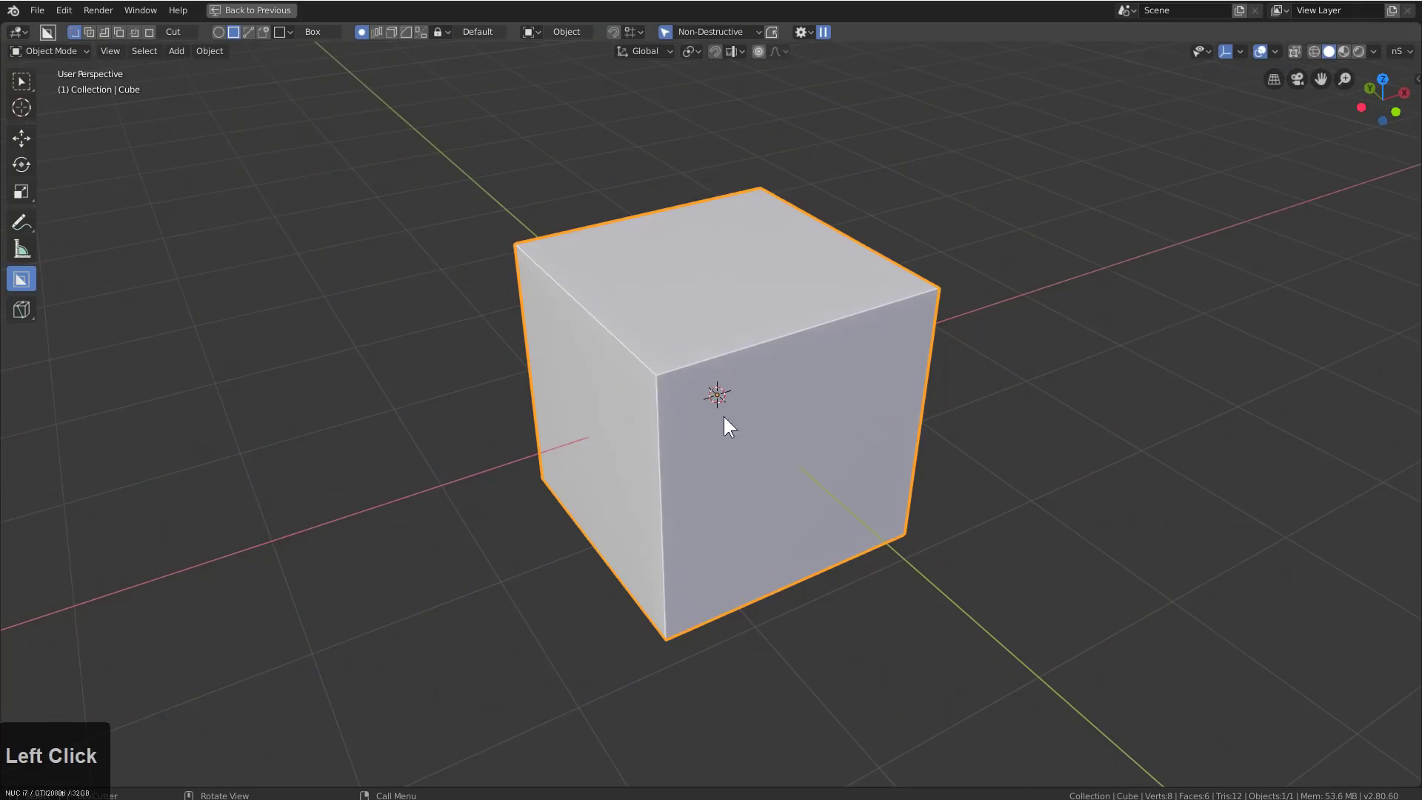
In front orthographic view, cut a large box with chamfered corners through the cube, leaving thin walls and one side open
middle_drag(724, 419, 687, 345)
key(KP_1)
key(KP_5)
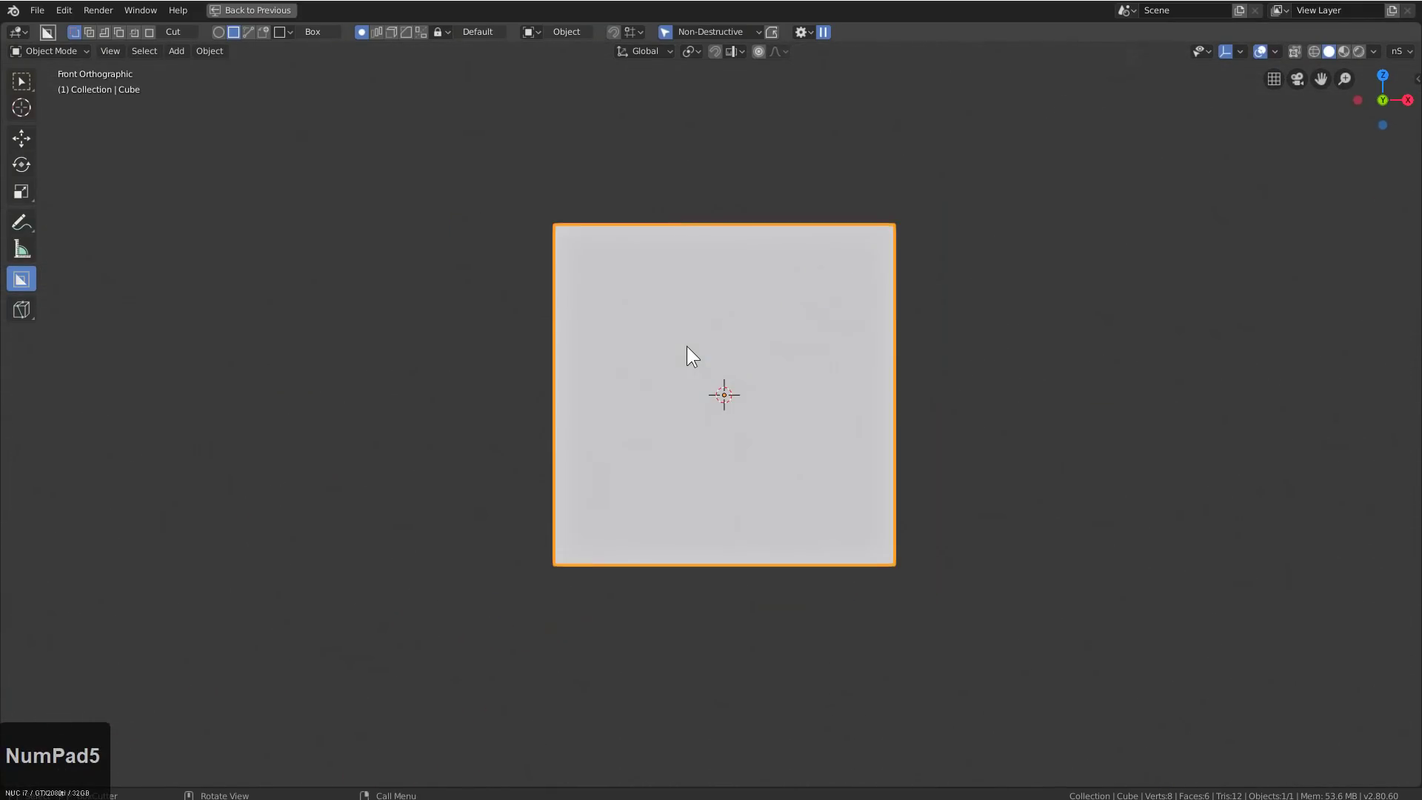
scroll(1000, 218, up, 1)
mouse_move(891, 251)
mouse_down()
mouse_move(589, 487)
mouse_move(539, 586)
mouse_up()
key(b)
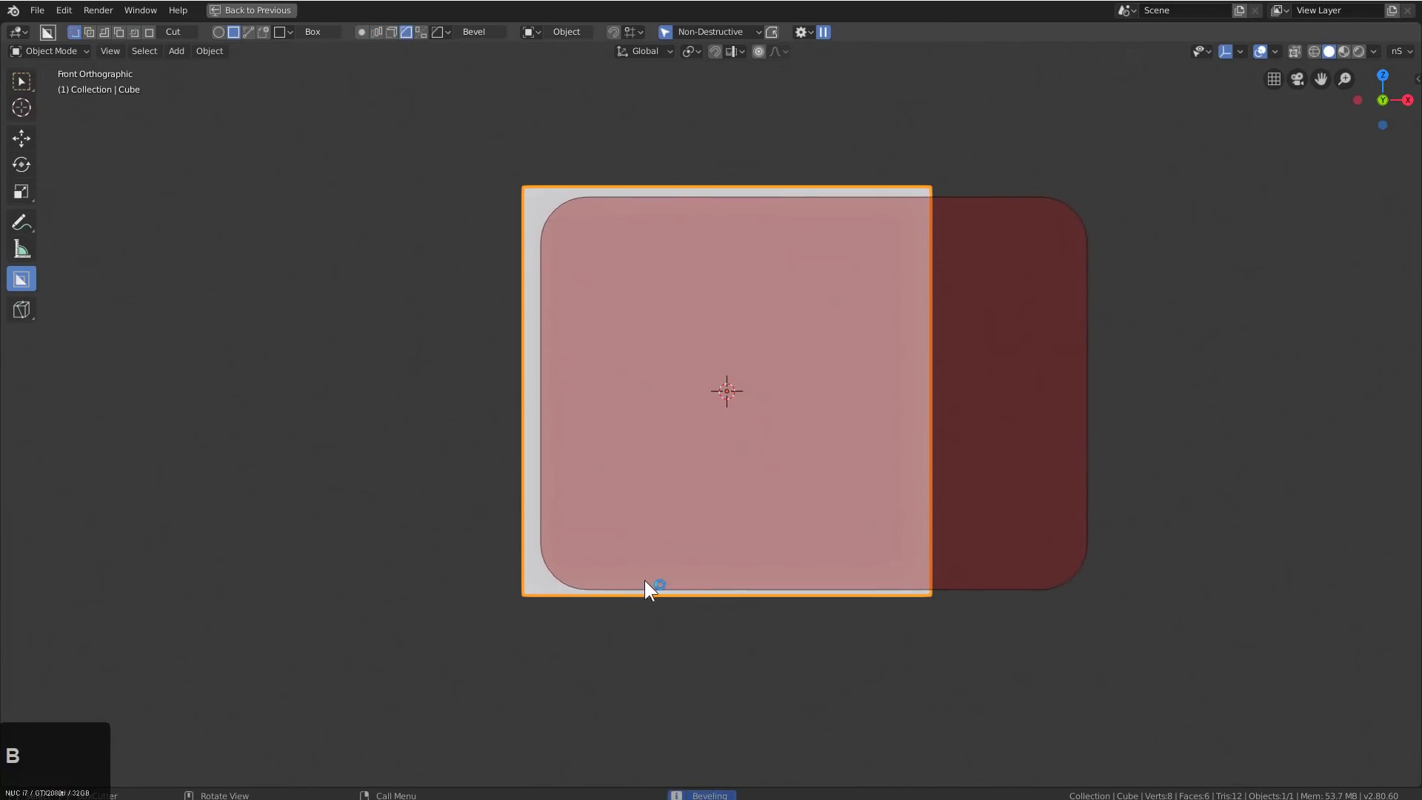
scroll(652, 574, down, 3)
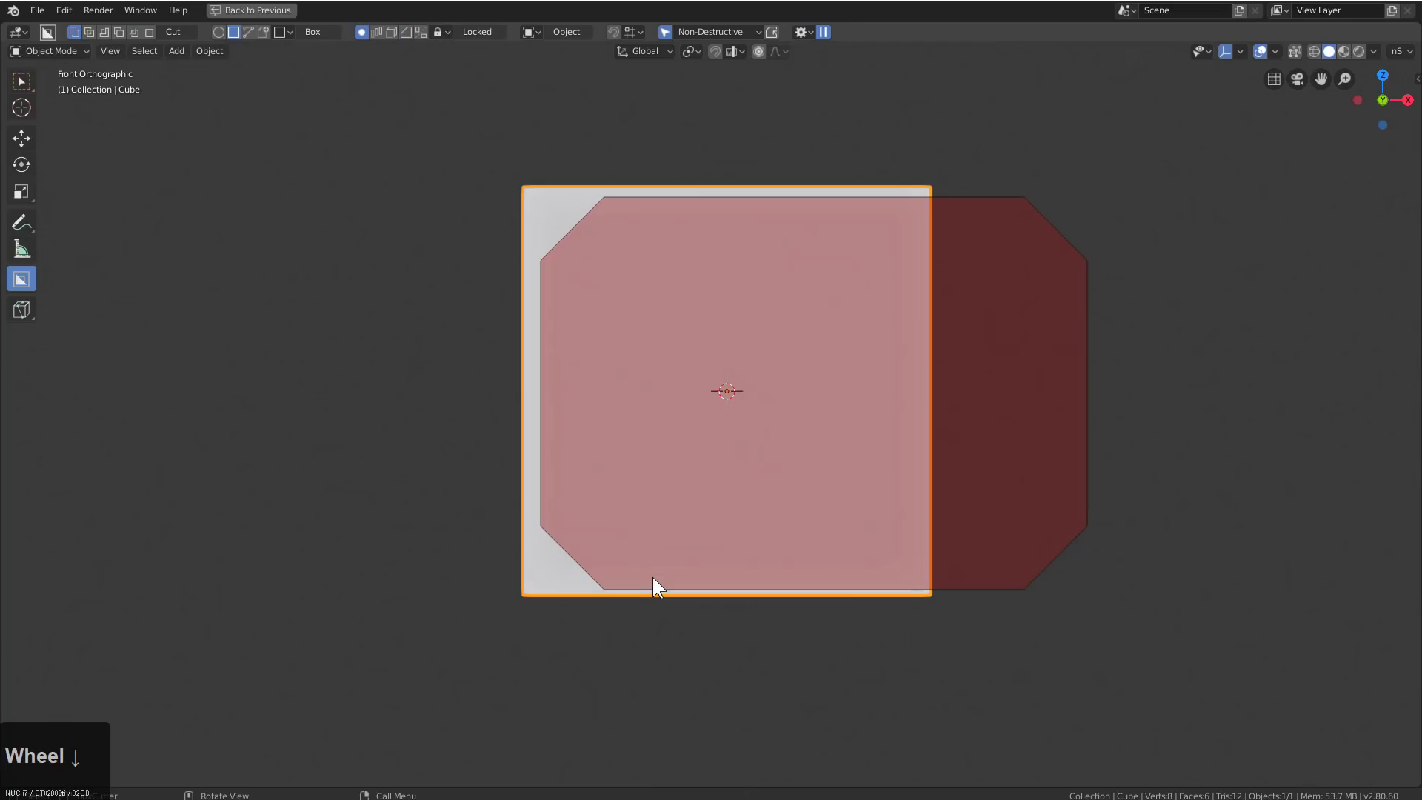
shift+click(912, 540)
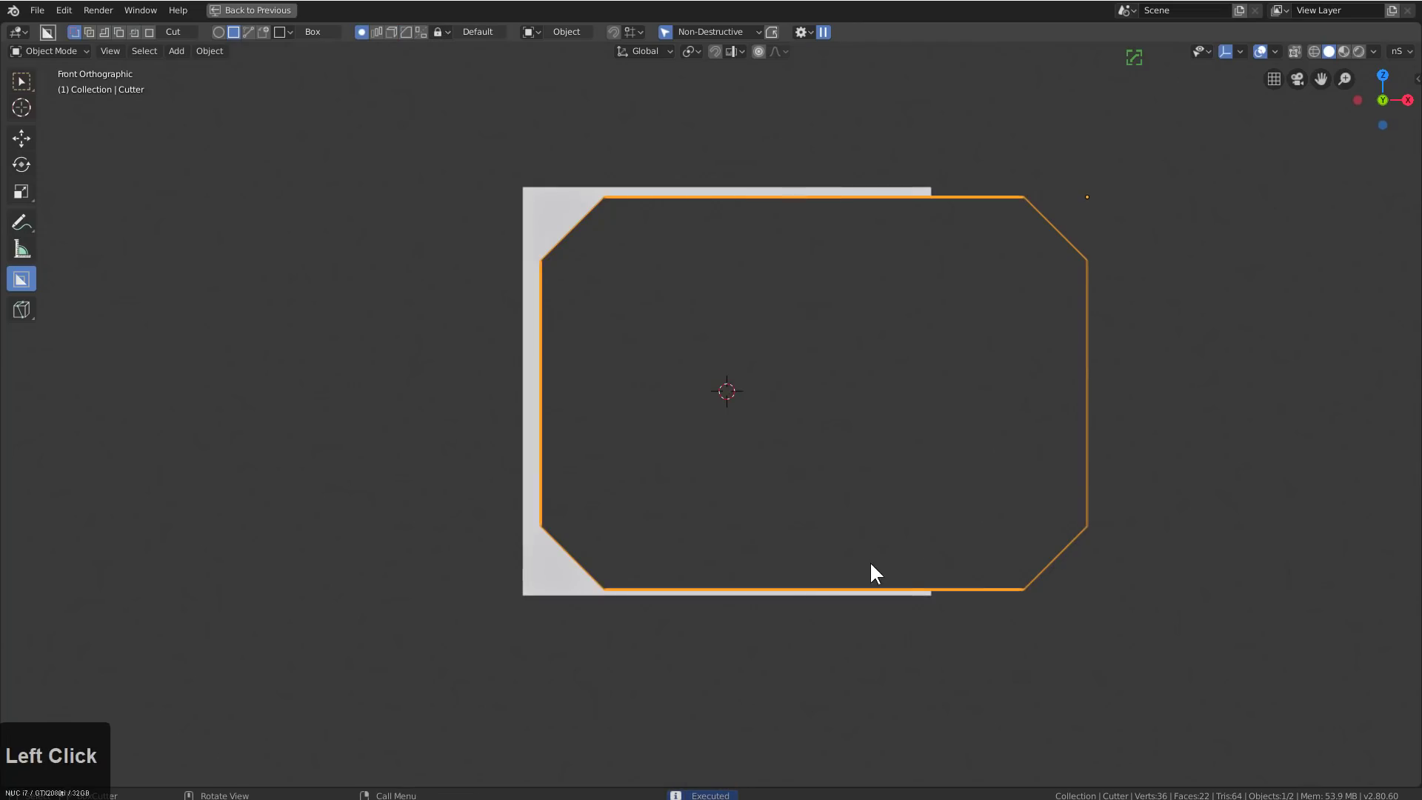
key(d)
key(Escape)
Cut a long chamfered strip from the lower edge of the large cutter and reposition the new cutter to shape a thicker floor slab
mouse_move(641, 627)
mouse_down()
mouse_move(941, 559)
mouse_move(952, 595)
mouse_move(977, 573)
mouse_up()
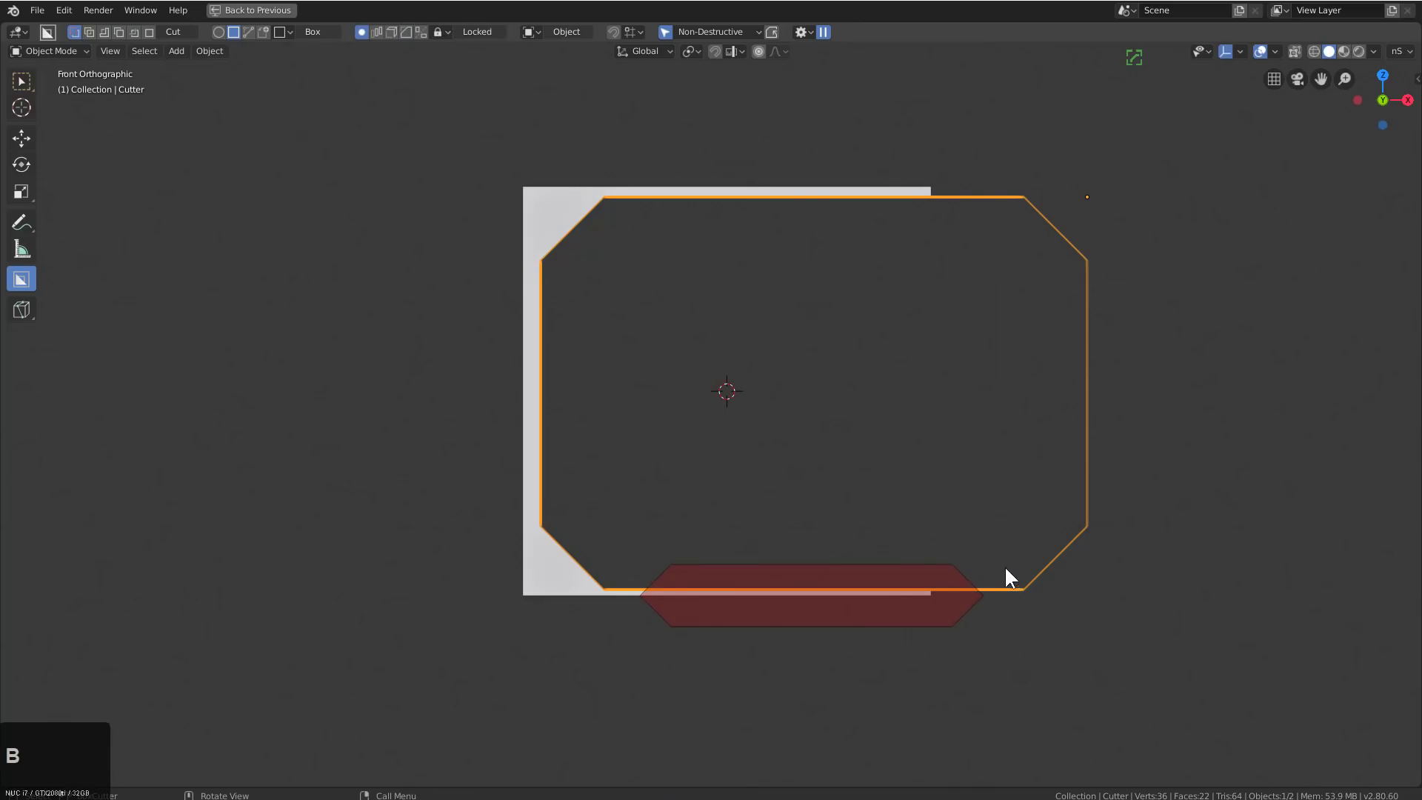
click(912, 608)
key(g)
middle_drag(912, 608, 824, 525)
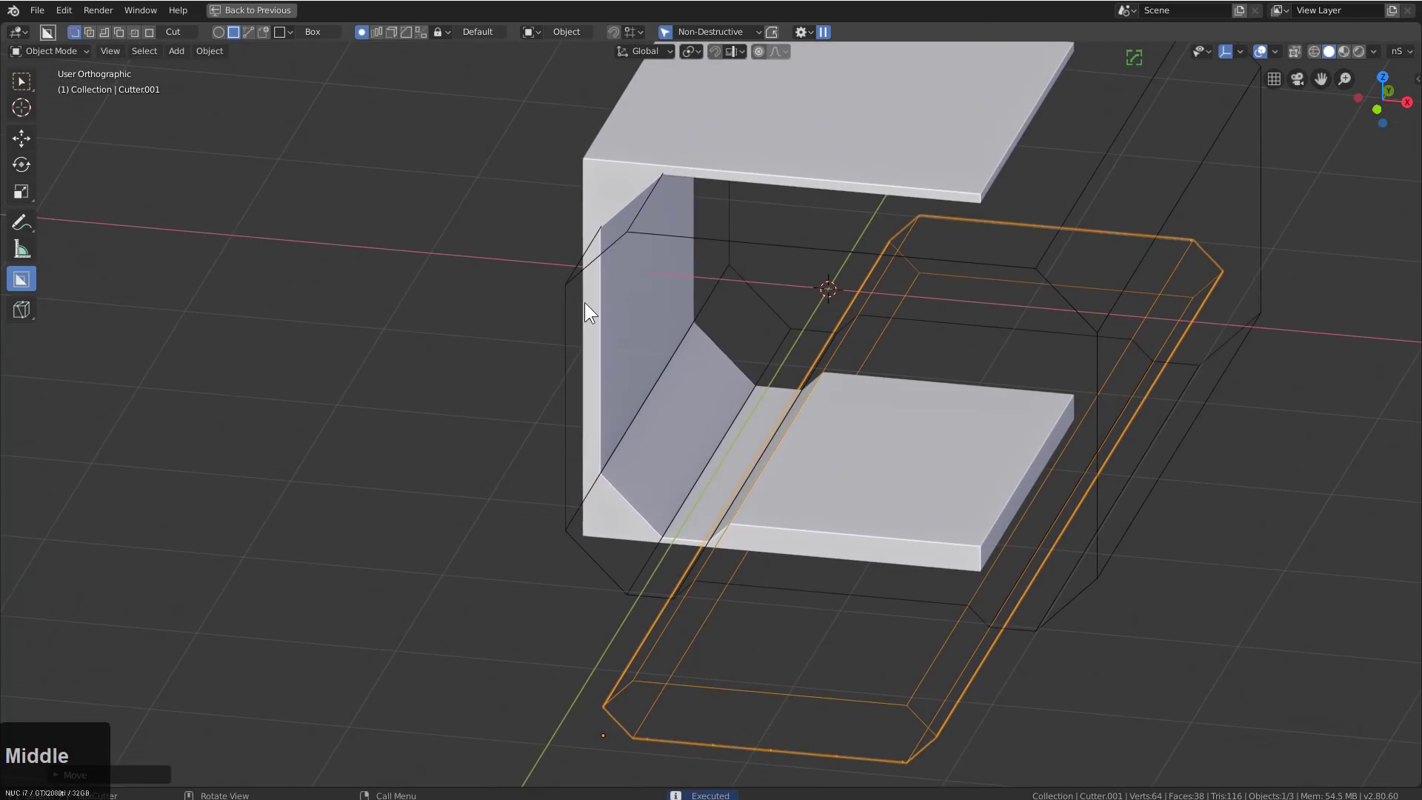
Mirror the cut cube across its Z axis with the Hardops mirror and hide the cutter wireframes
click(641, 337)
key(alt+x)
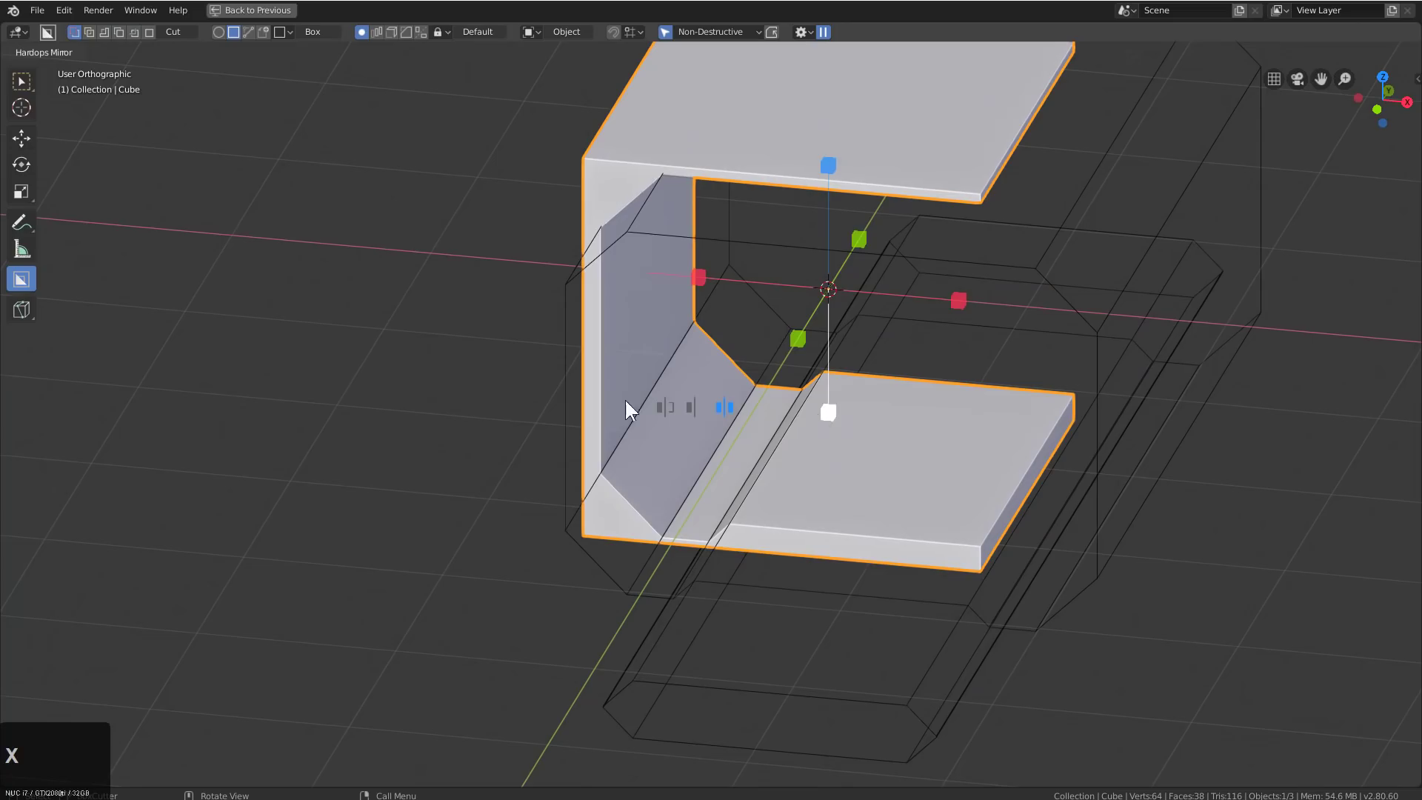
click(833, 419)
middle_drag(840, 379, 844, 490)
key(shift+h)
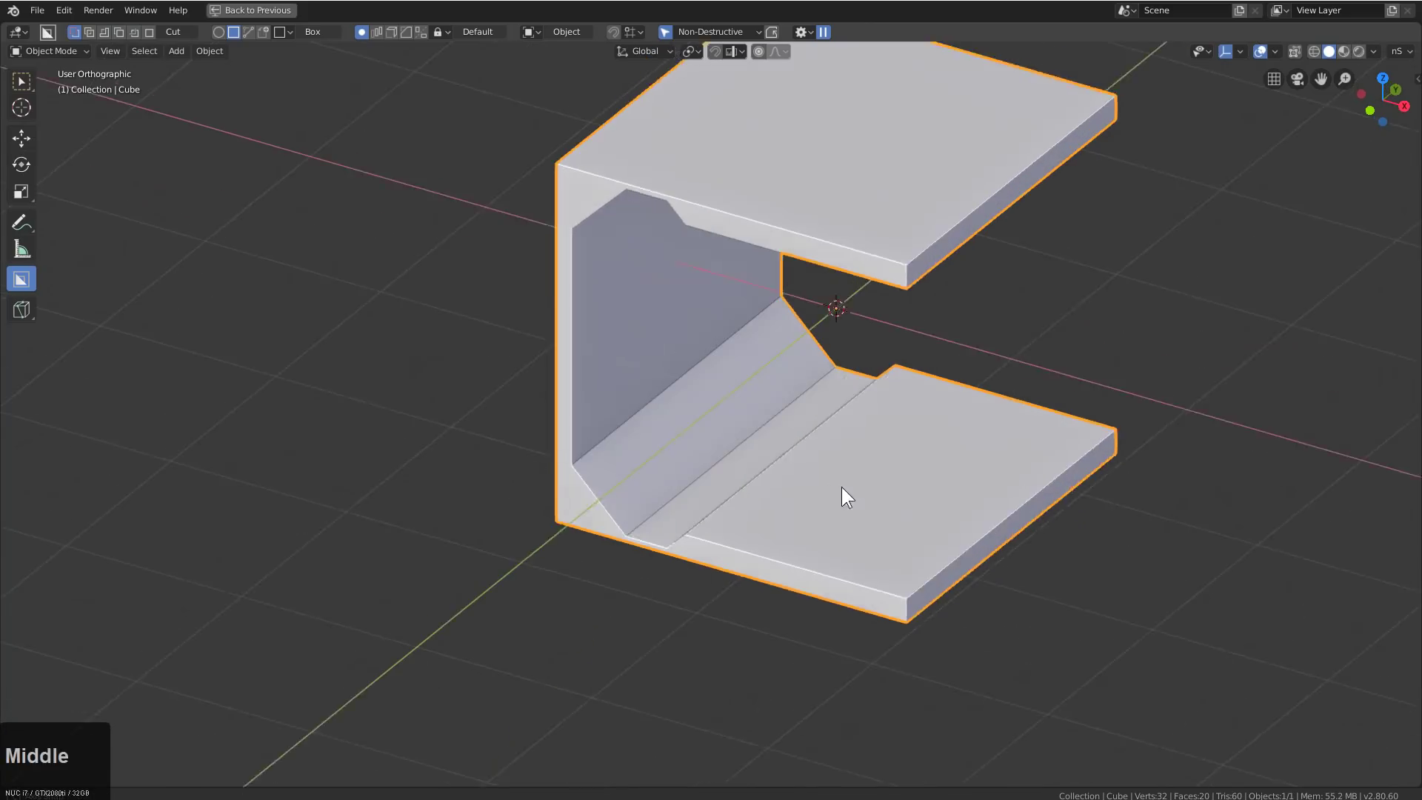
Cut a lengthwise groove near the floor slab's inner step and a long rectangular recess into the slab's front edge
scroll(760, 561, up, 2)
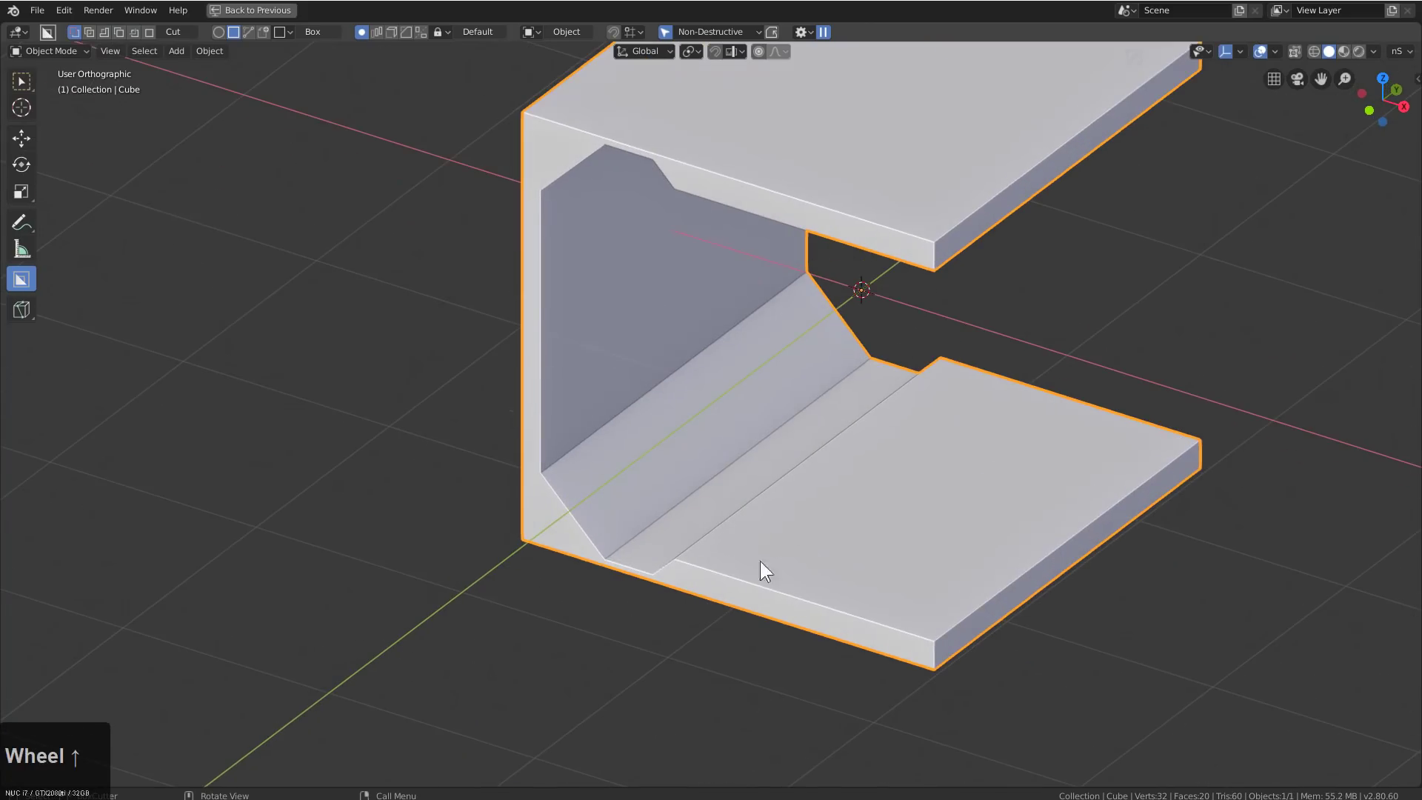
click(716, 539)
drag(724, 582, 930, 659)
Cut an evenly spaced array of 11 small extruded notches across the floor groove, covering its full length
middle_drag(856, 614, 779, 567)
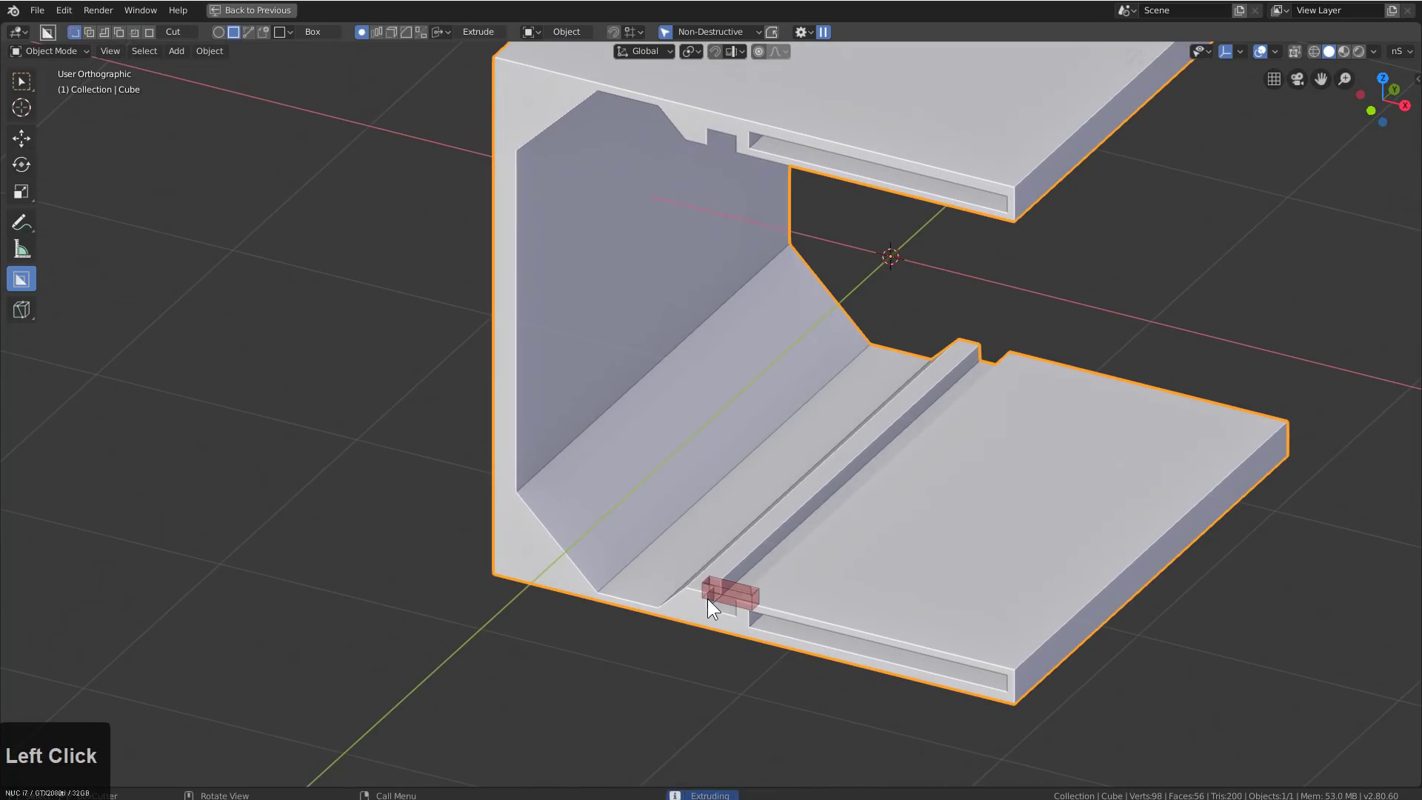
key(v)
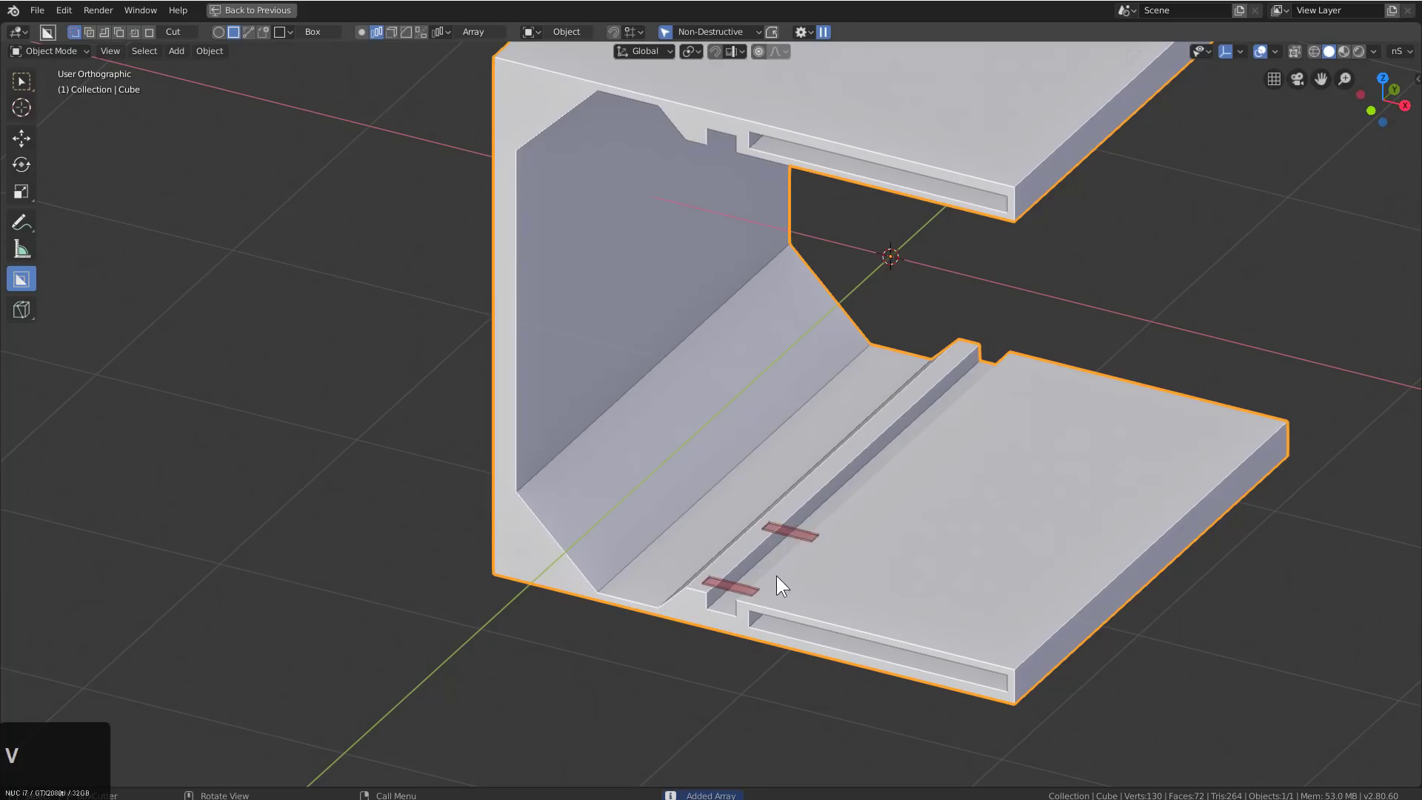
scroll(761, 589, up, 6)
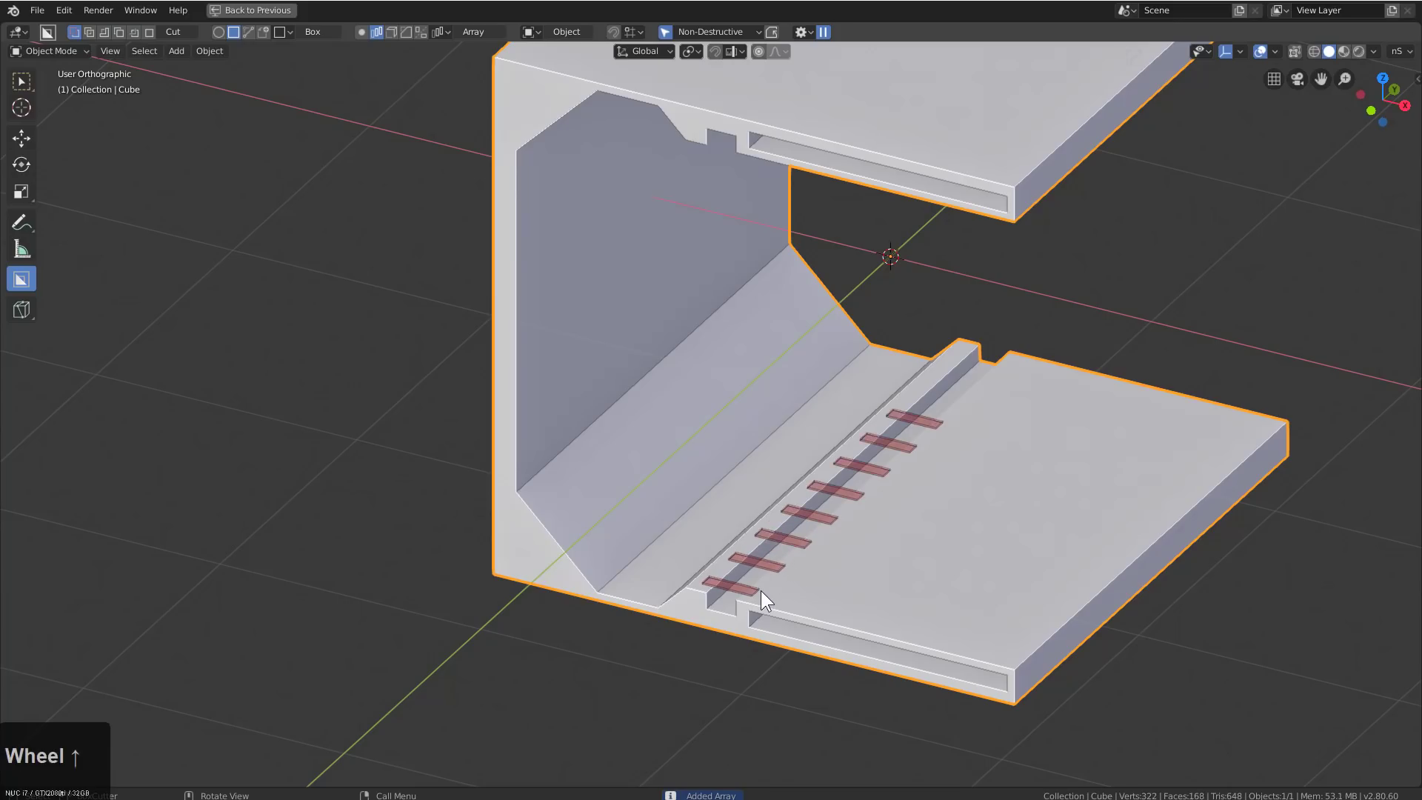
scroll(761, 590, up, 2)
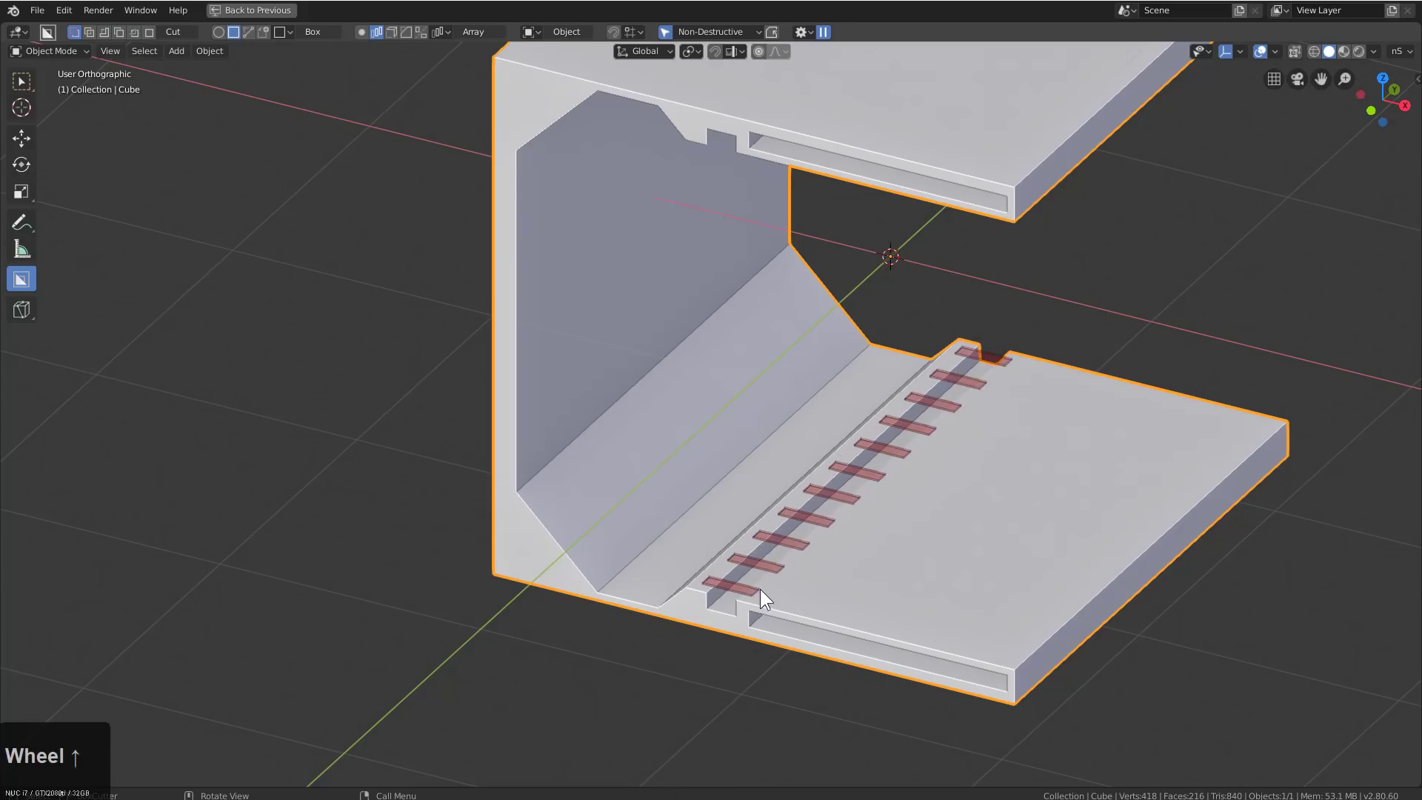
key(shift)
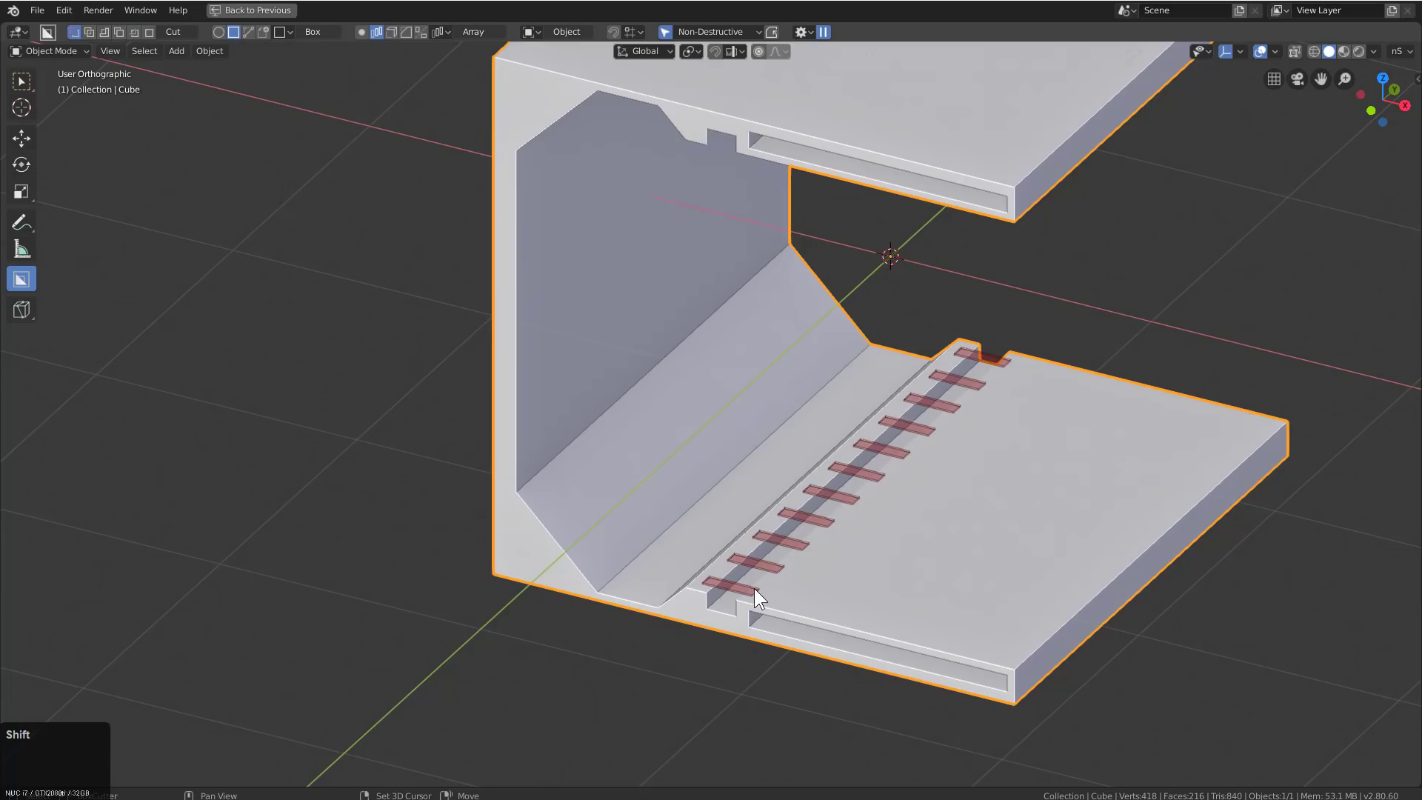
key(e)
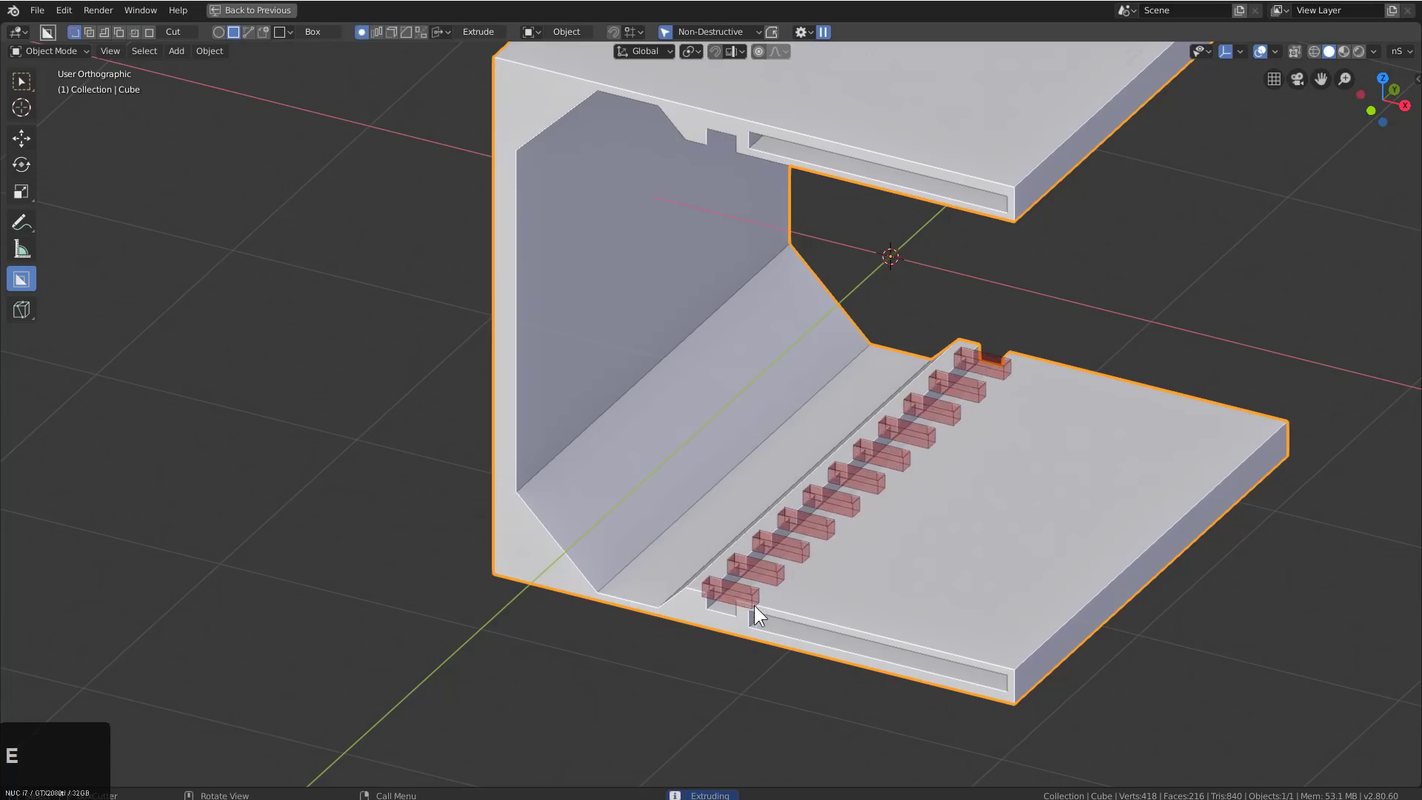
click(757, 617)
Cut a thin panel line into the wide floor slab using an extruded box with bevelled corners and Solidify thickness
middle_drag(756, 605, 901, 584)
scroll(867, 613, up, 2)
mouse_move(865, 637)
mouse_down()
mouse_move(1294, 422)
mouse_move(1359, 307)
mouse_move(1343, 345)
mouse_up()
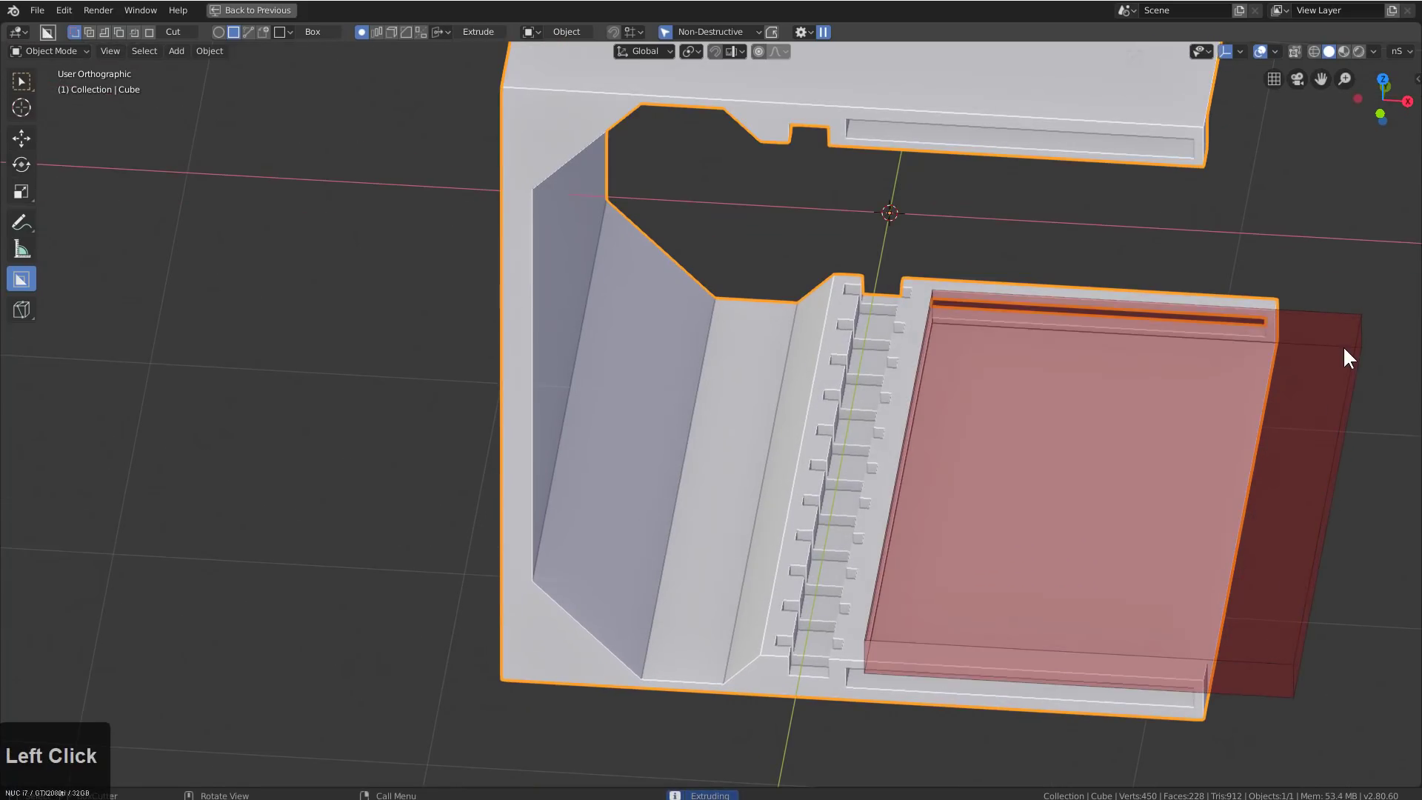
key(b)
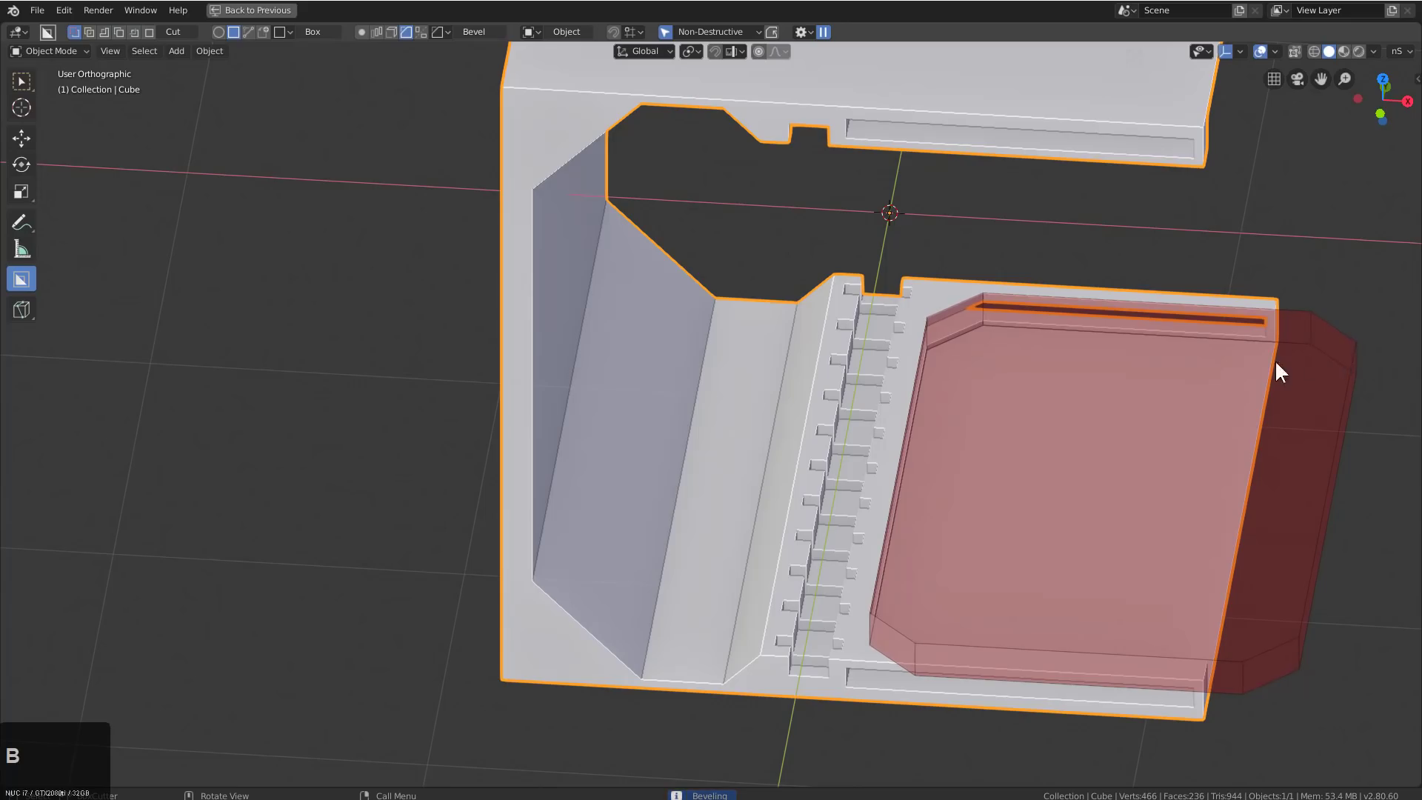
key(t)
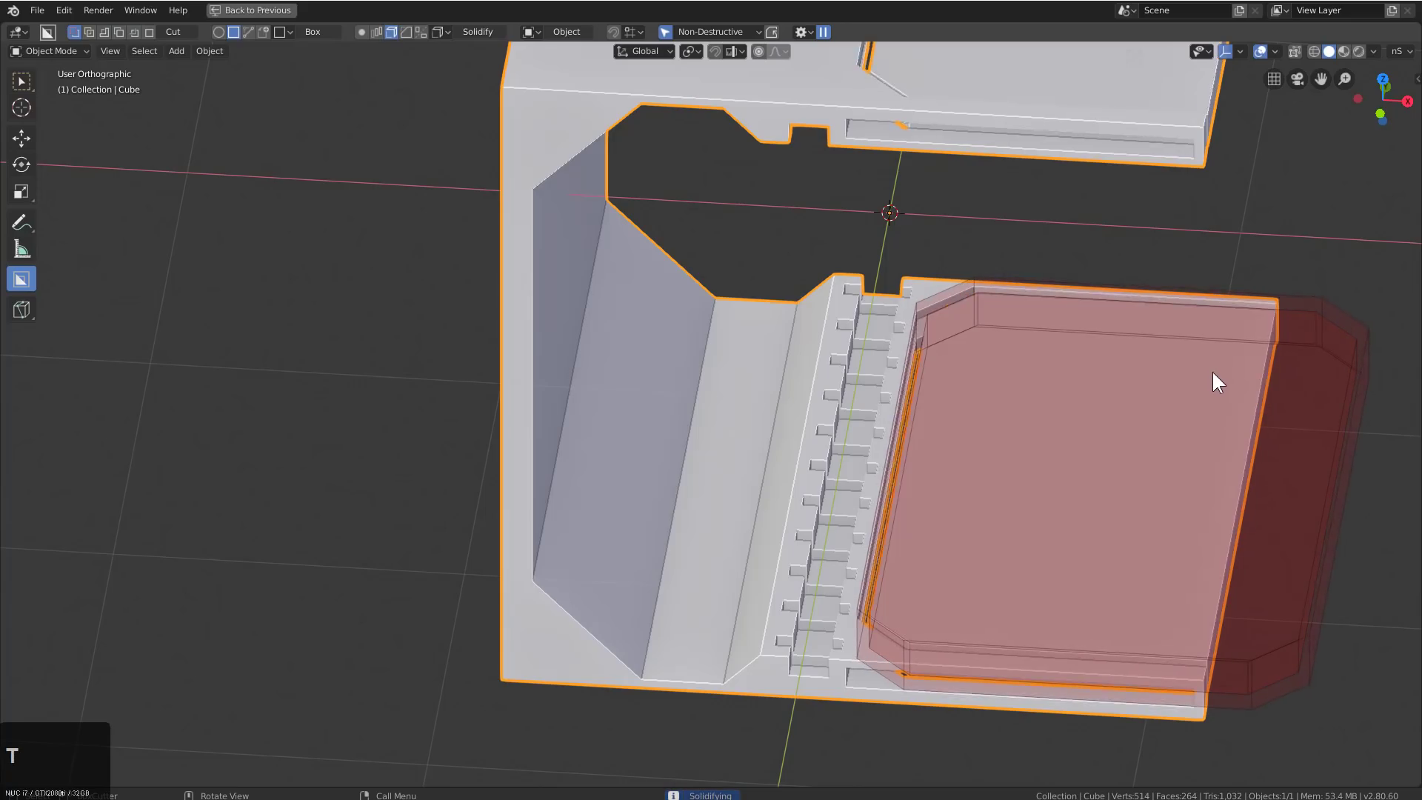
click(1197, 367)
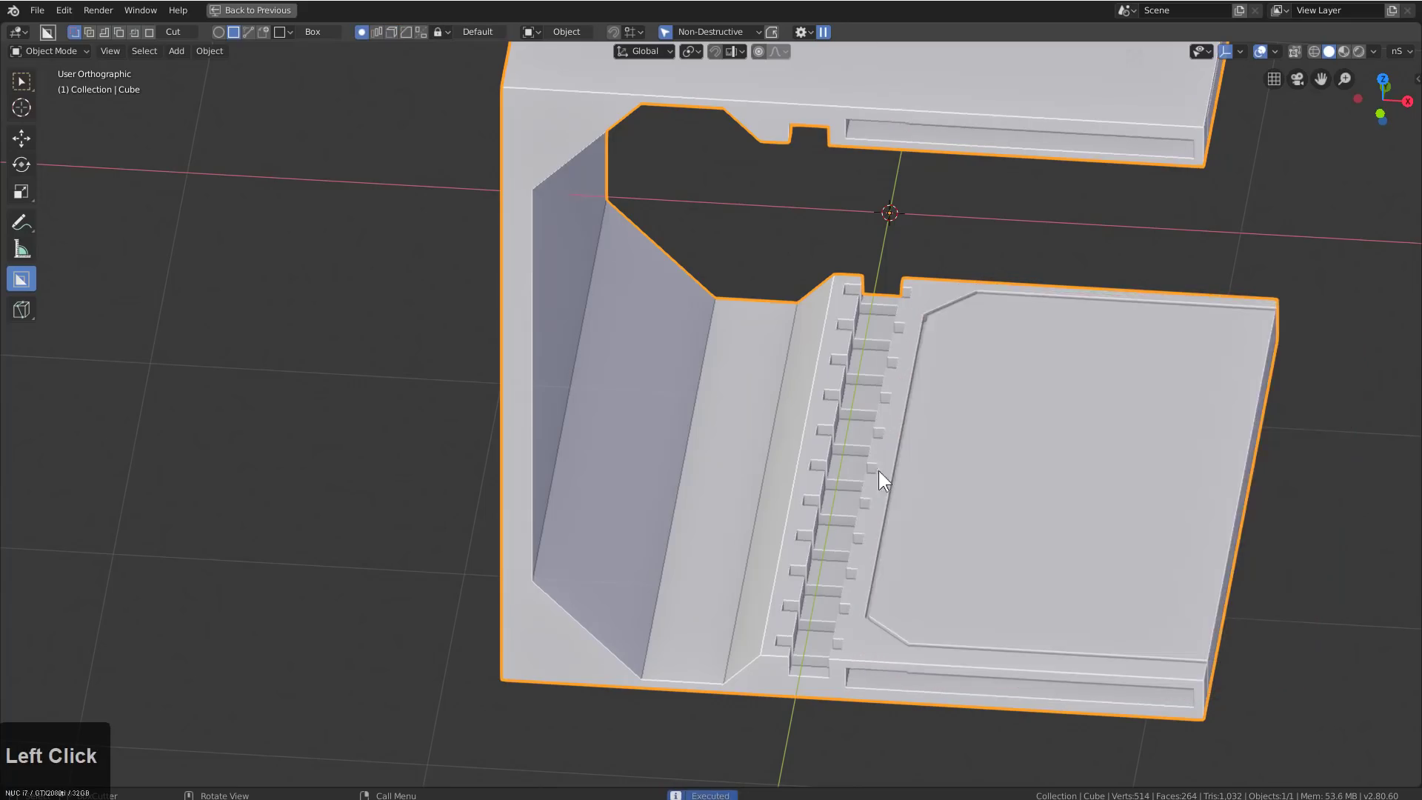
Mirror the model across its Y axis with the Hardops mirror
middle_drag(878, 470, 926, 527)
scroll(1012, 485, up, 3)
middle_drag(1012, 485, 727, 518)
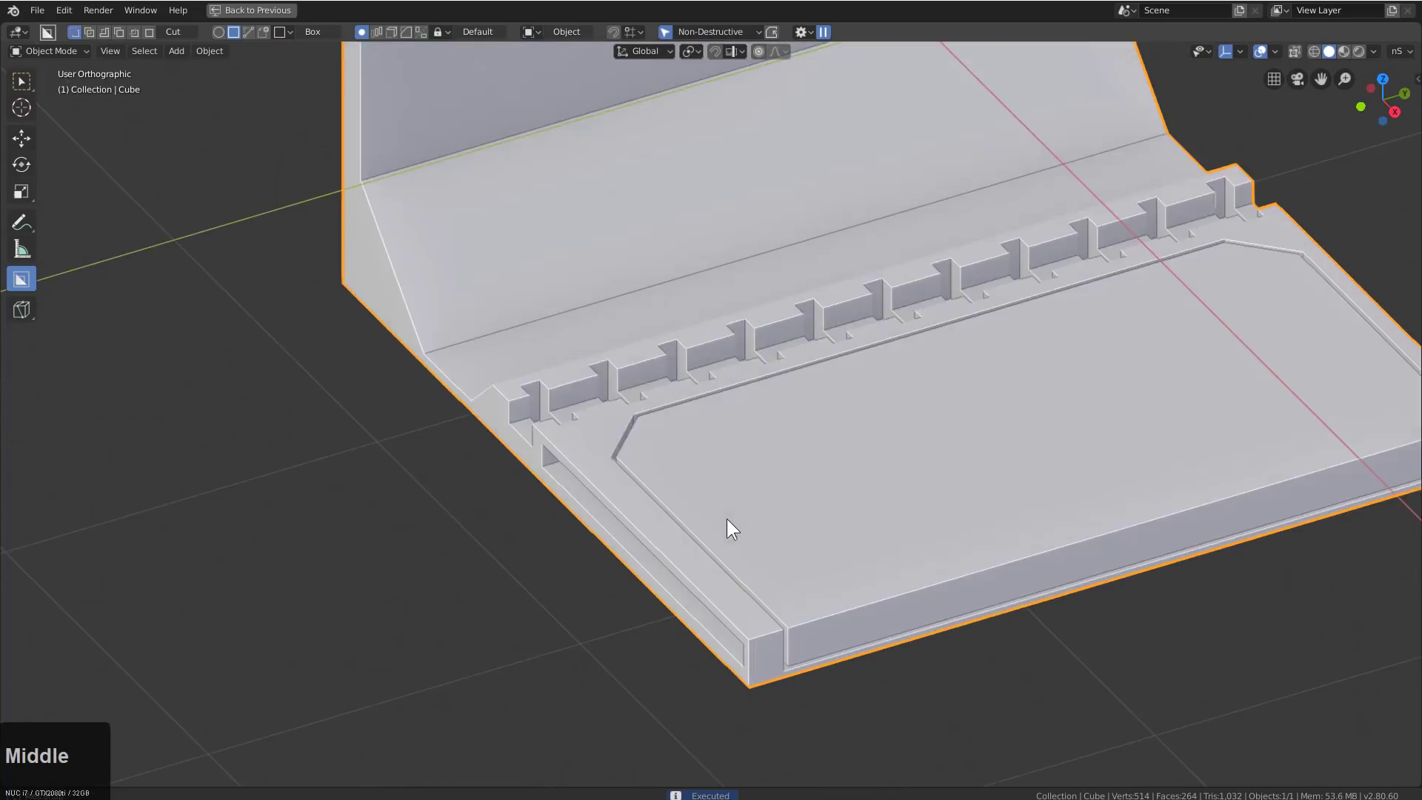
scroll(815, 444, down, 3)
middle_drag(897, 358, 908, 409)
key(x)
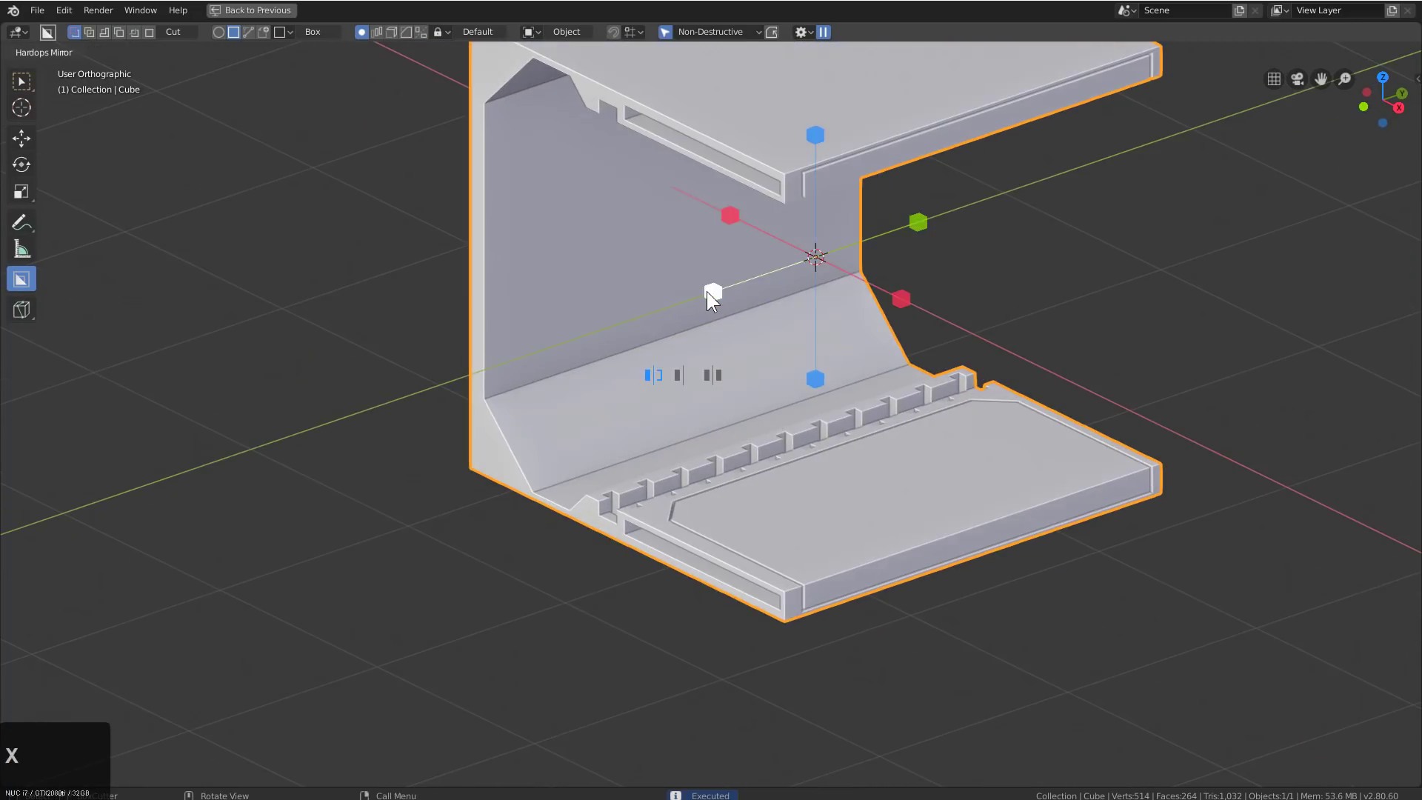
click(711, 293)
Cut a small rectangular notch along the panel line near the front edge of the floor slab
shift+middle_drag(786, 365, 816, 480)
scroll(813, 444, up, 3)
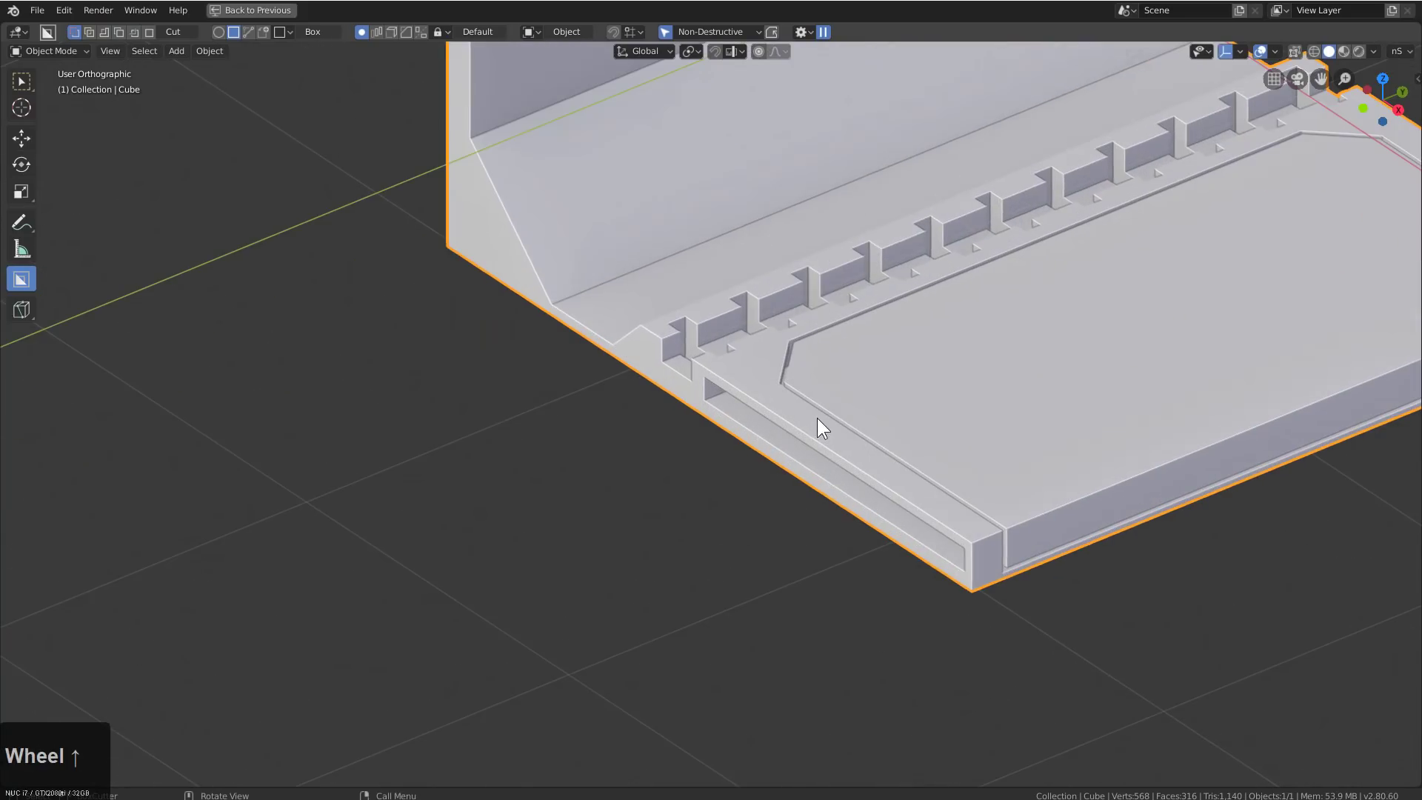
mouse_move(818, 417)
mouse_down()
mouse_move(898, 449)
mouse_move(932, 489)
mouse_up()
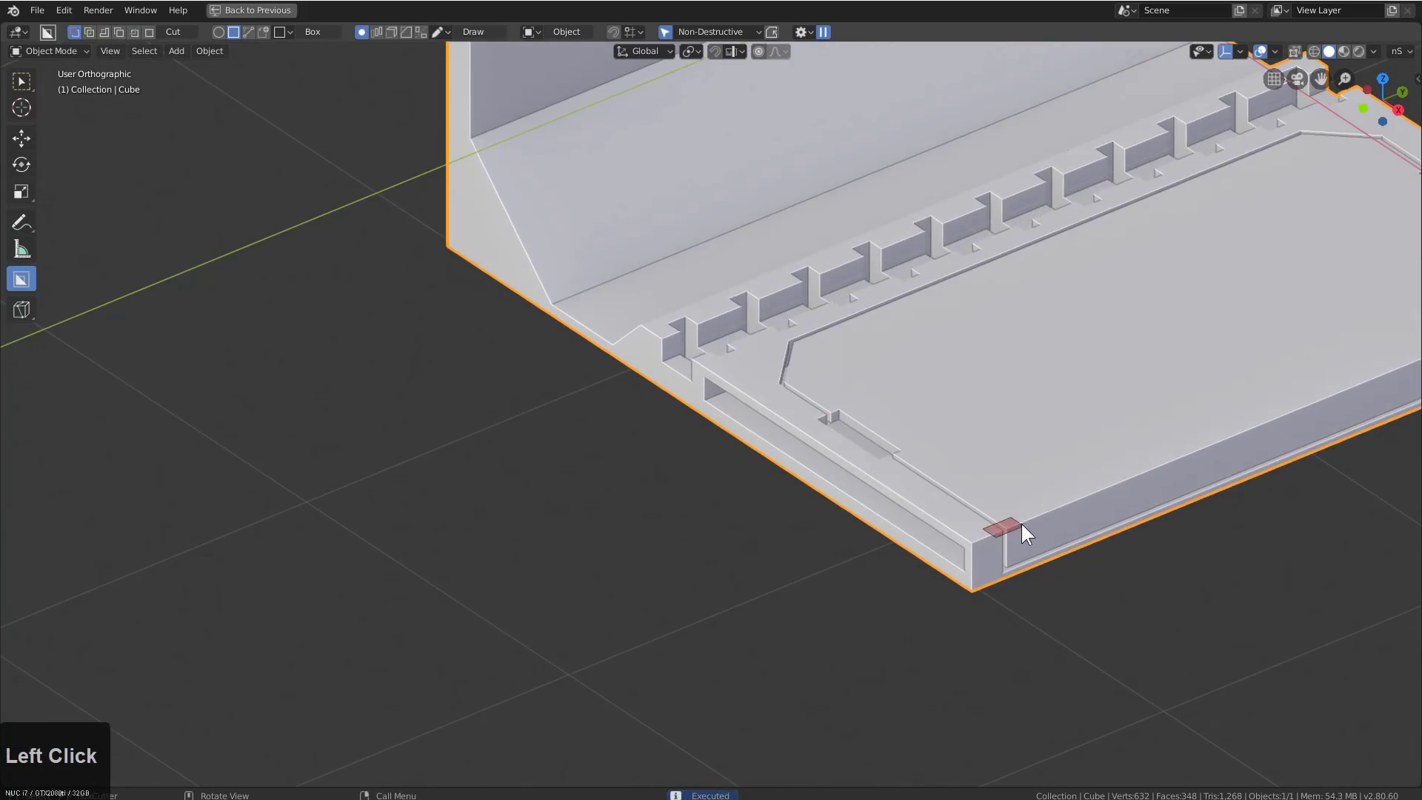
Cut small rectangular notches into the floor slab's front corner and through its side edge beside the panel line
click(1015, 539)
shift+middle_drag(993, 540, 1015, 539)
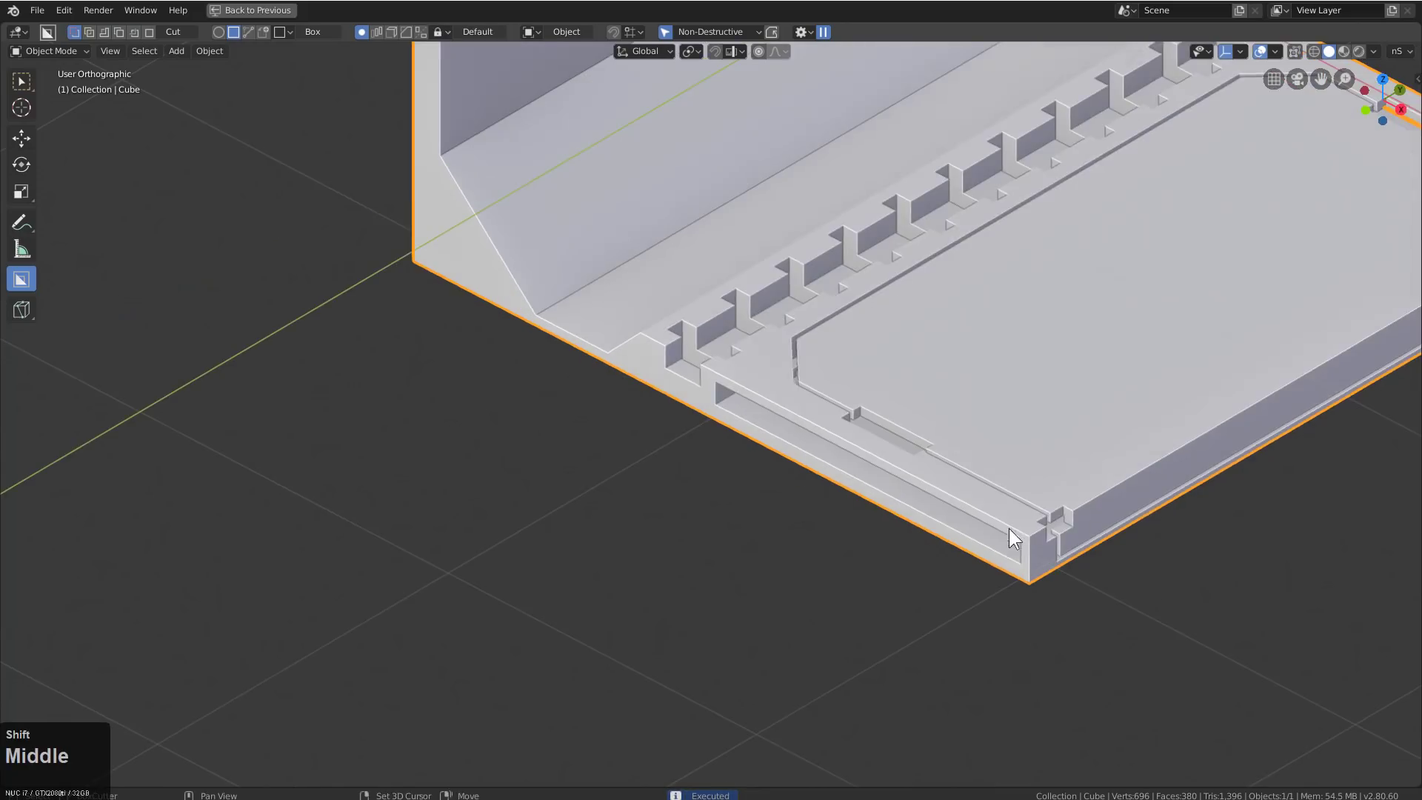
scroll(777, 533, down, 2)
scroll(910, 592, up, 2)
scroll(910, 593, up, 1)
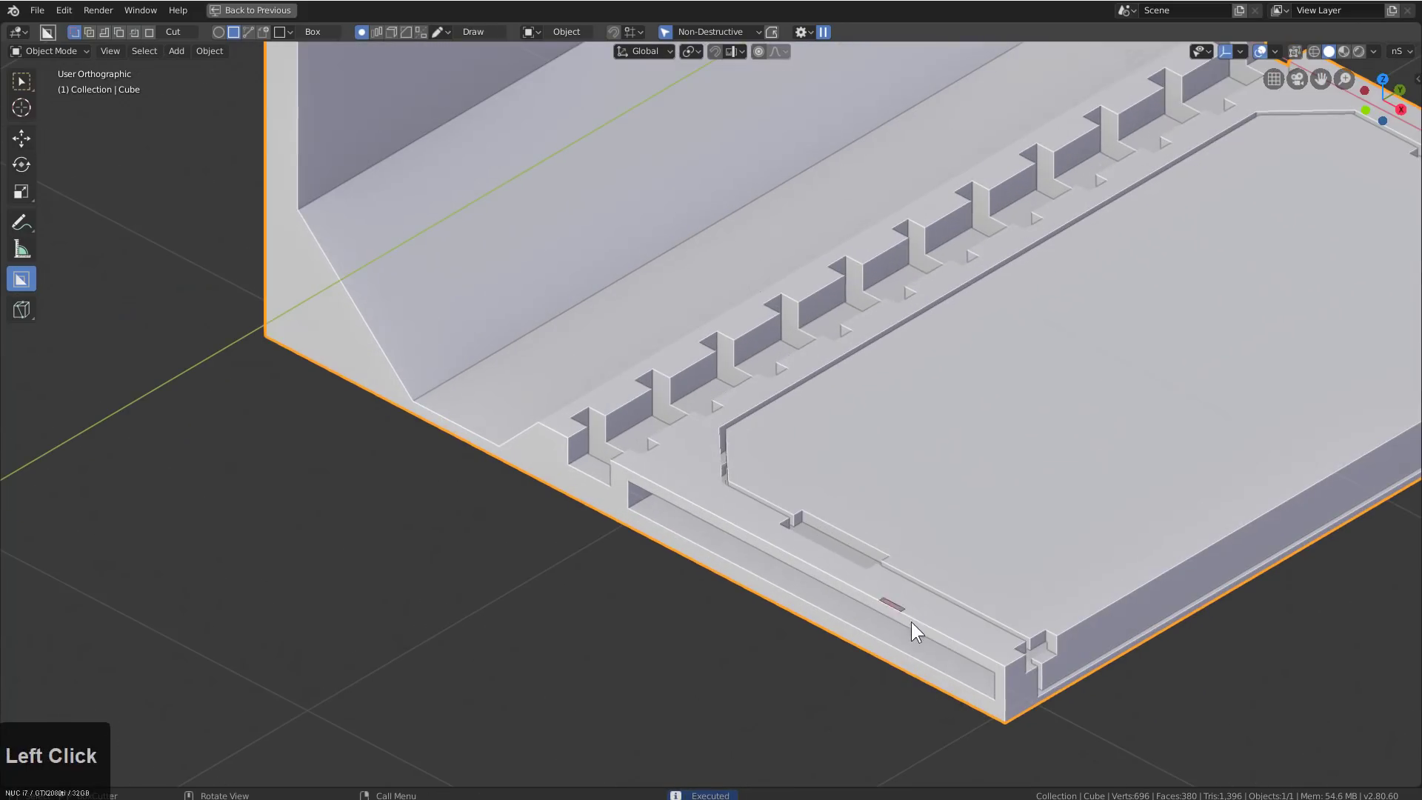
click(916, 714)
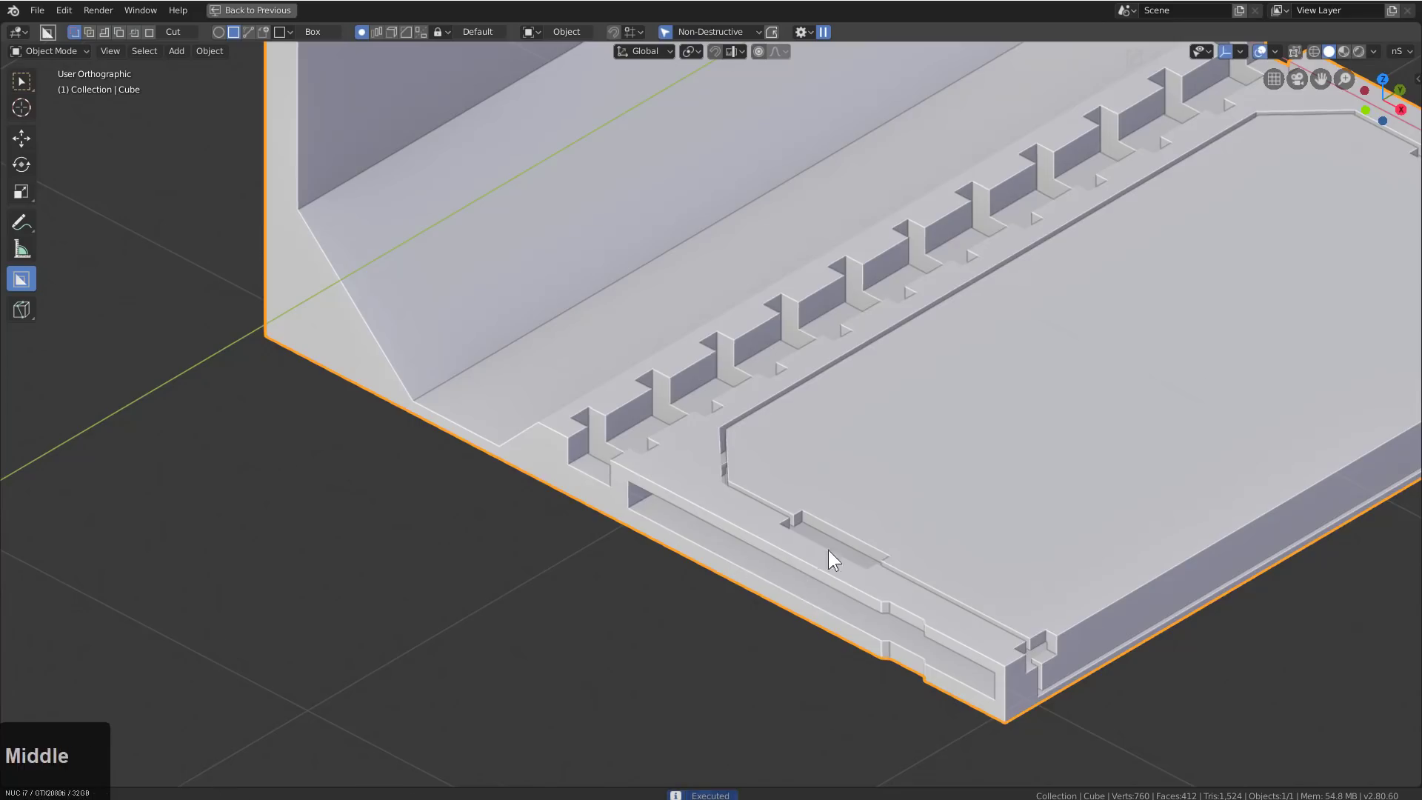
Cut a shallow recess with bevelled corners into the lower sloped wall panel, spanning almost its full length, using an extruded box
shift+middle_drag(828, 549, 803, 468)
scroll(651, 435, up, 2)
shift+middle_drag(651, 435, 645, 525)
scroll(626, 451, down, 1)
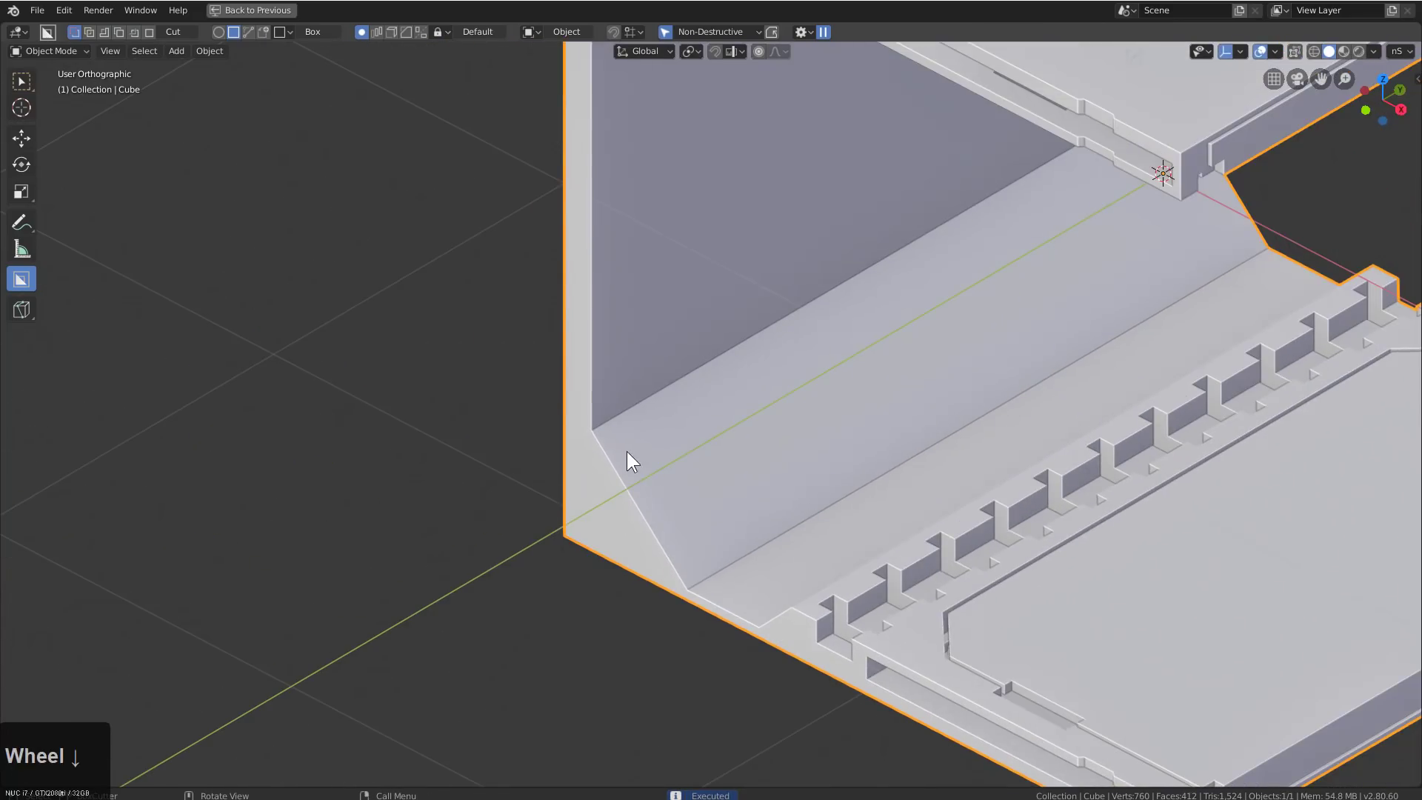
mouse_move(821, 380)
mouse_down()
mouse_move(1191, 228)
mouse_move(1240, 253)
mouse_up()
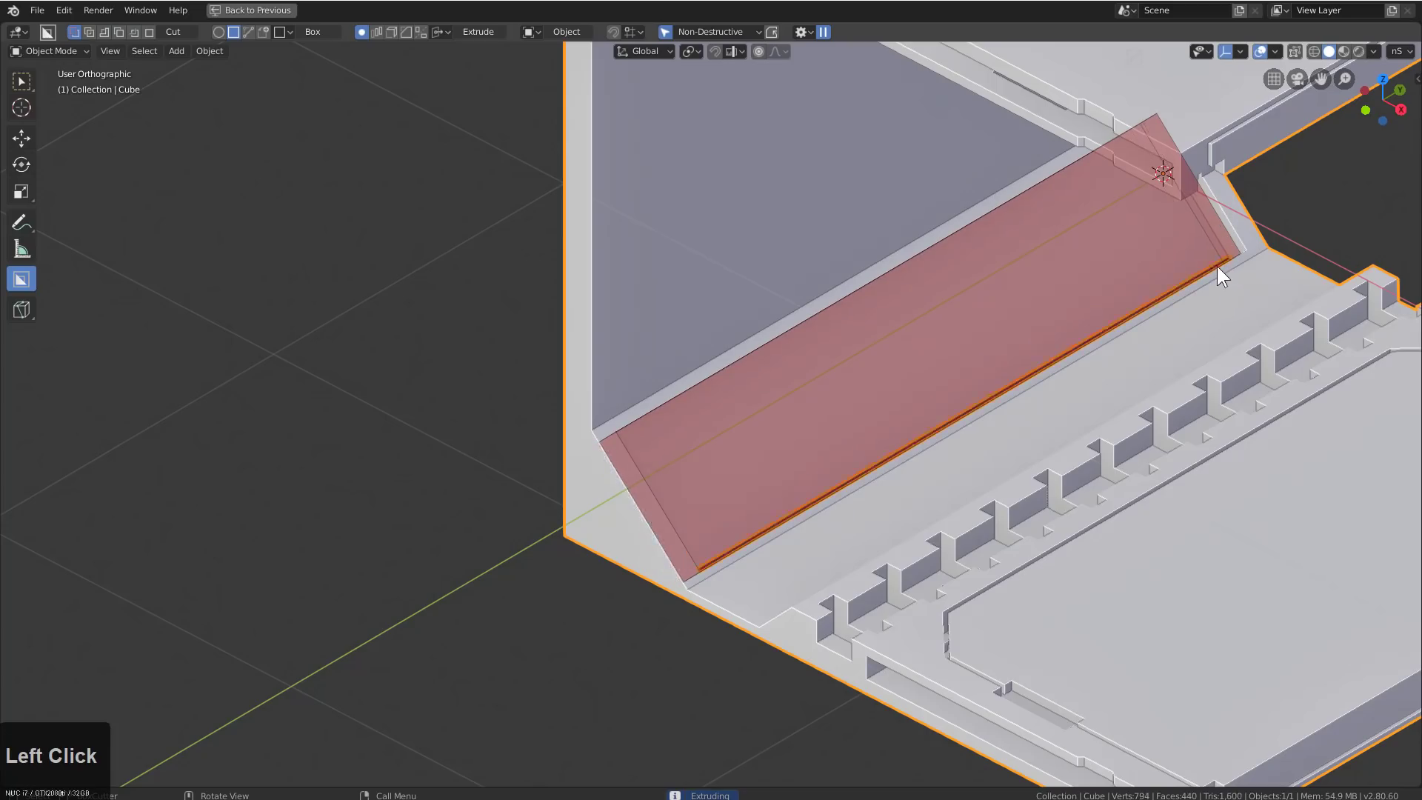
key(b)
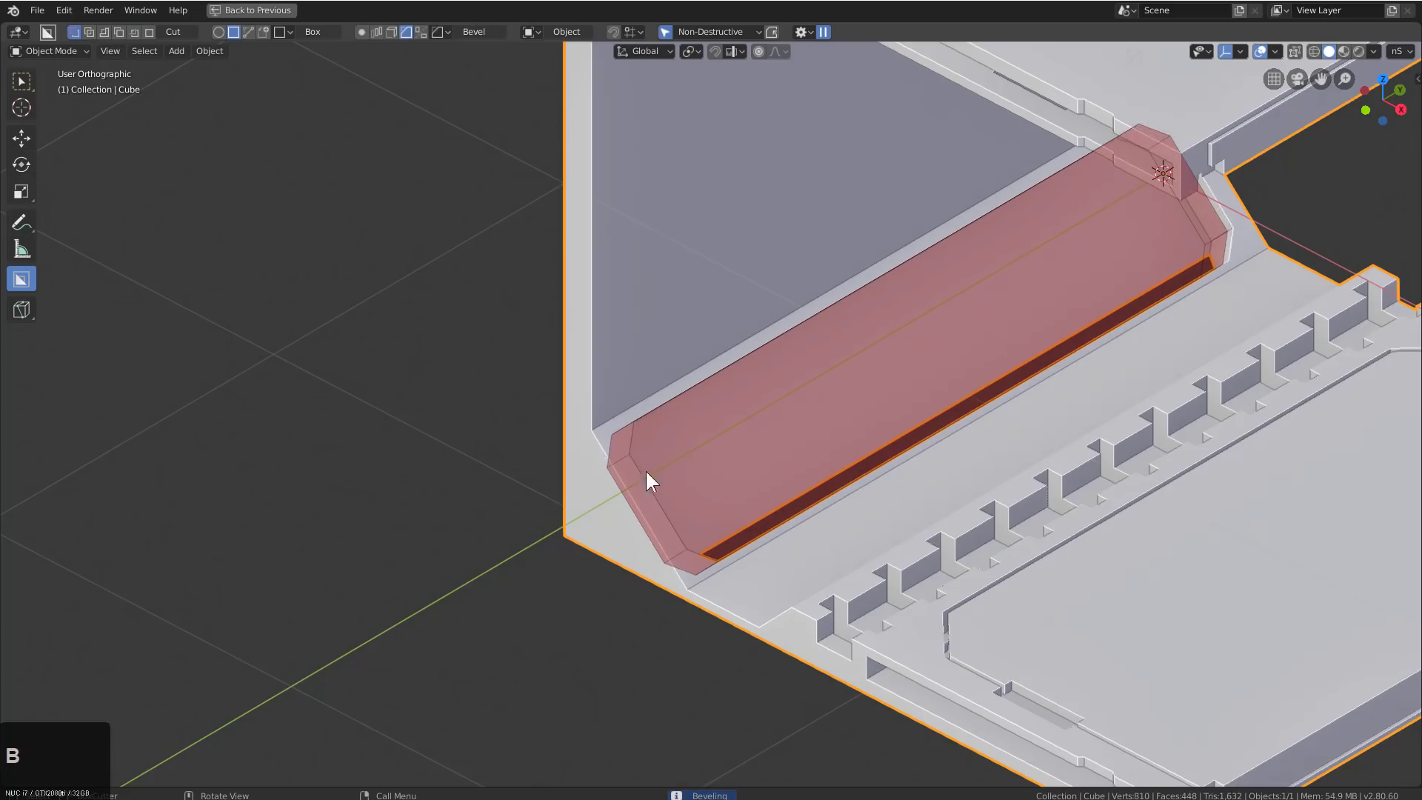
click(706, 479)
key(e)
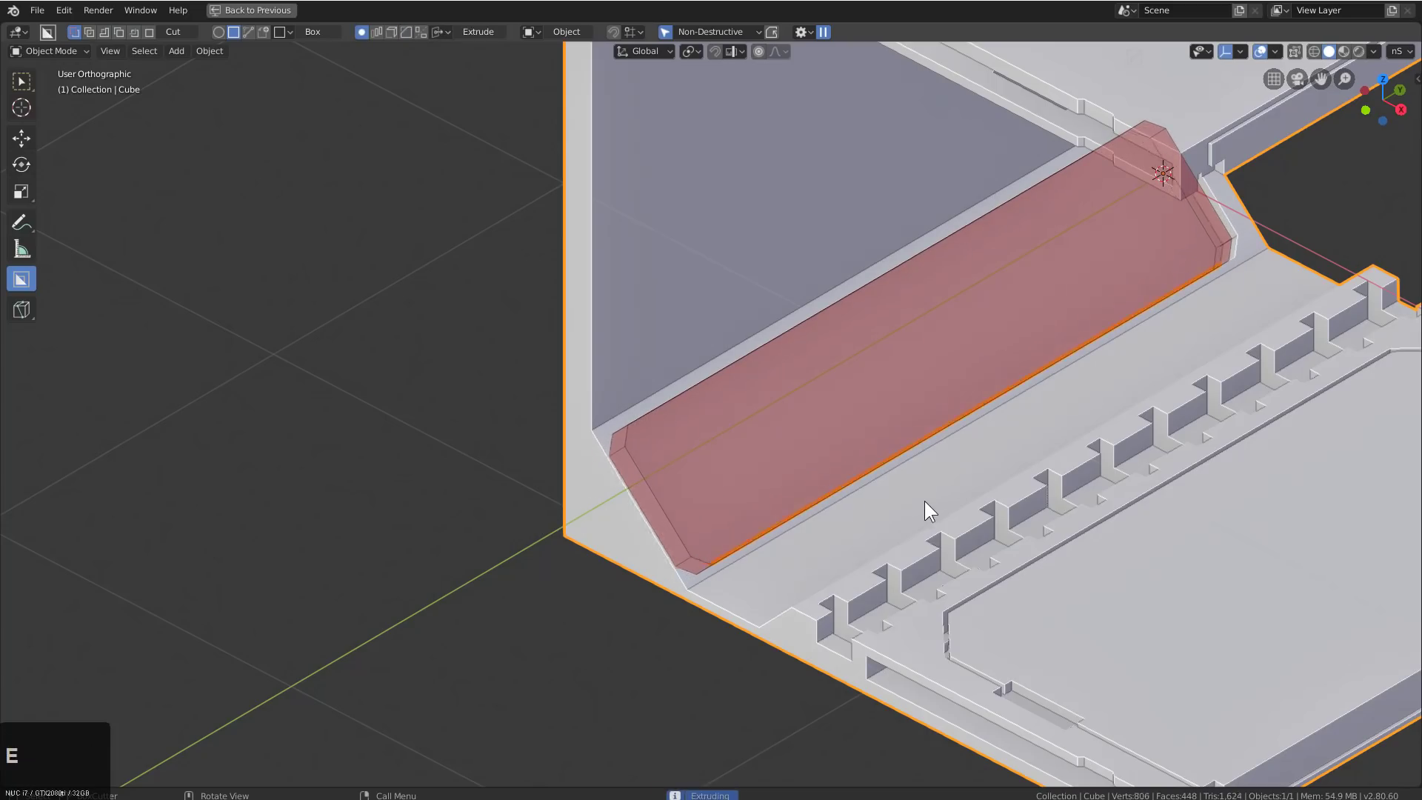
click(932, 503)
Cut small box notches along the upper edge of the sloped panel's recess
middle_drag(938, 433, 709, 443)
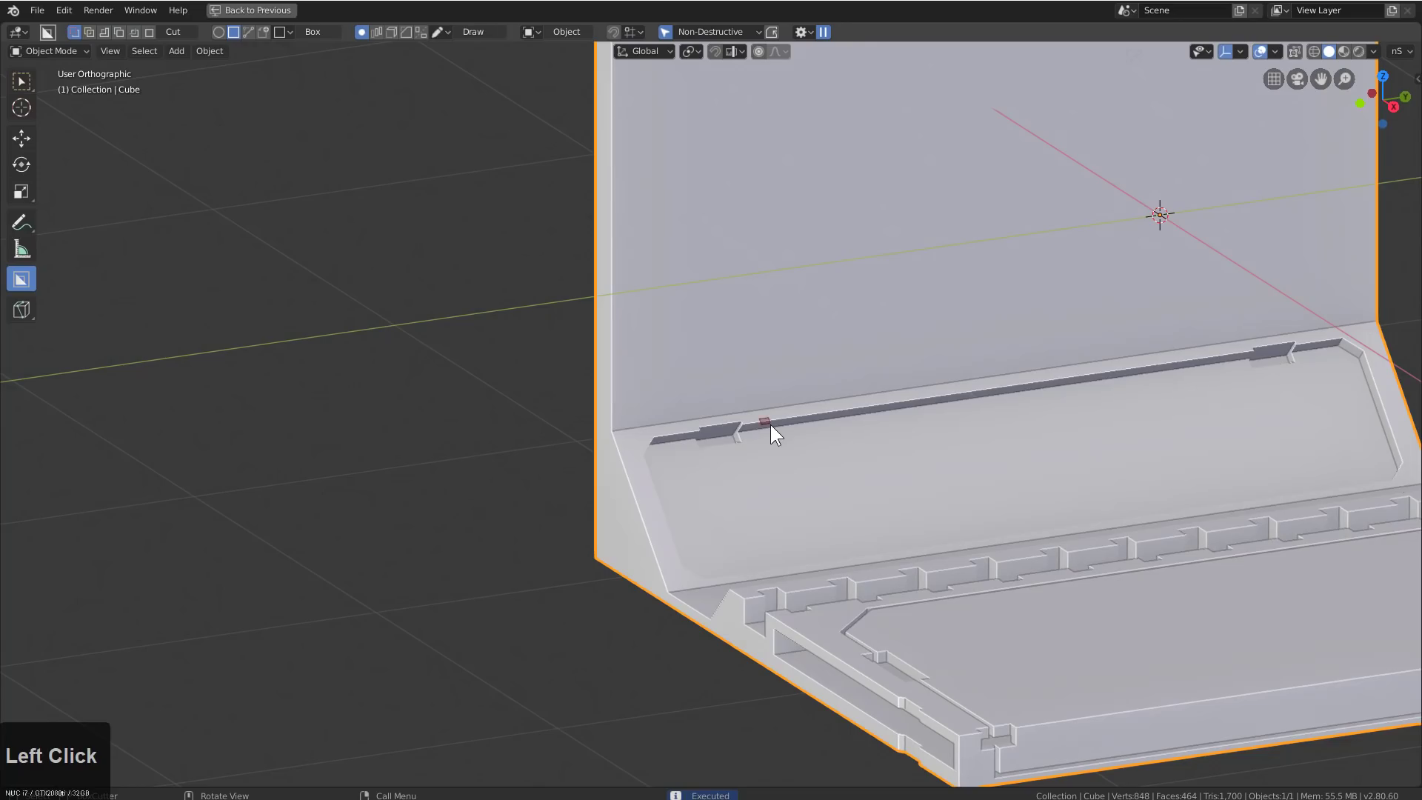
click(769, 433)
scroll(773, 446, down, 2)
shift+middle_drag(854, 449, 786, 537)
Cut an Ngon profile along the inner wall and lower slope from the front view, extruded inside the wall's width with Solidify thickness
key(d)
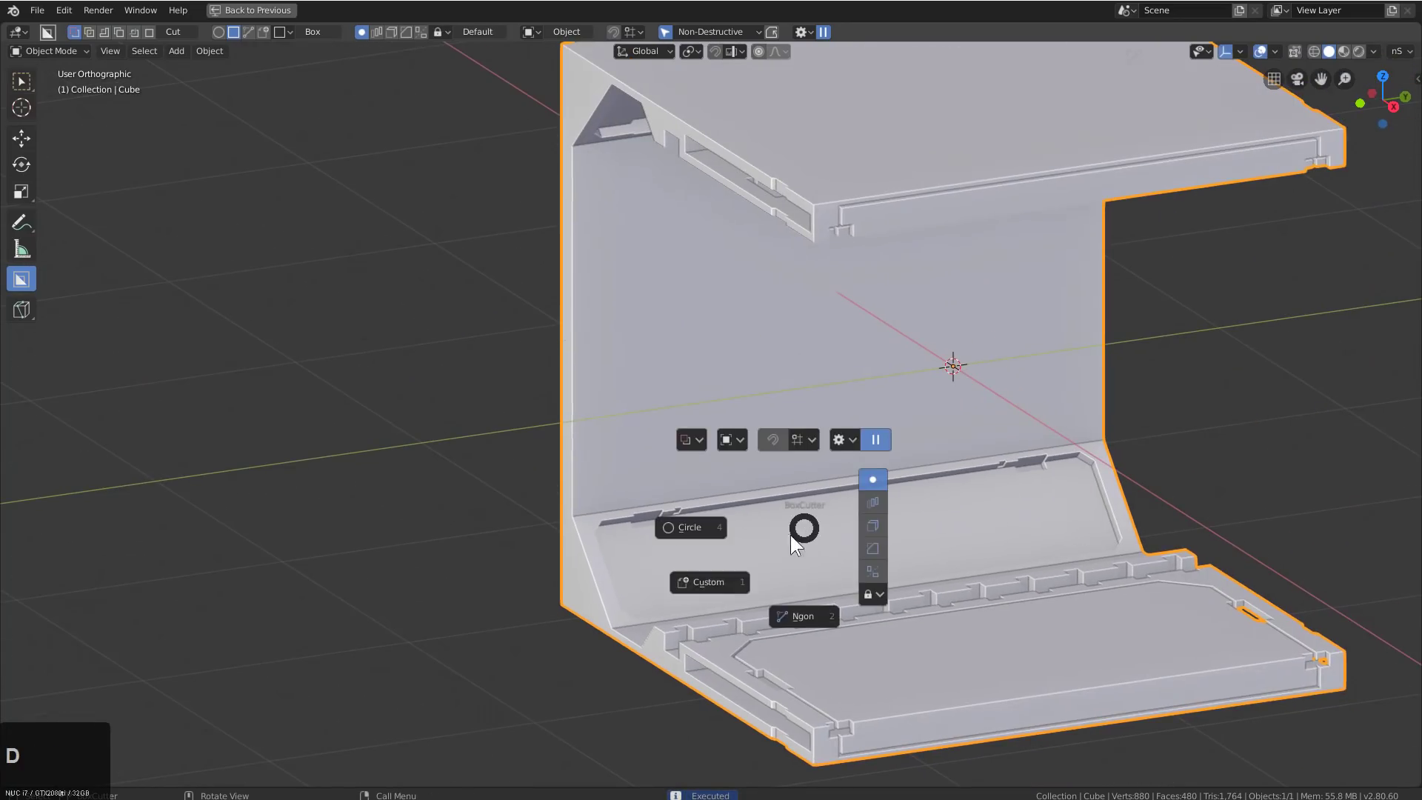
click(811, 613)
middle_drag(899, 567, 941, 566)
key(KP_1)
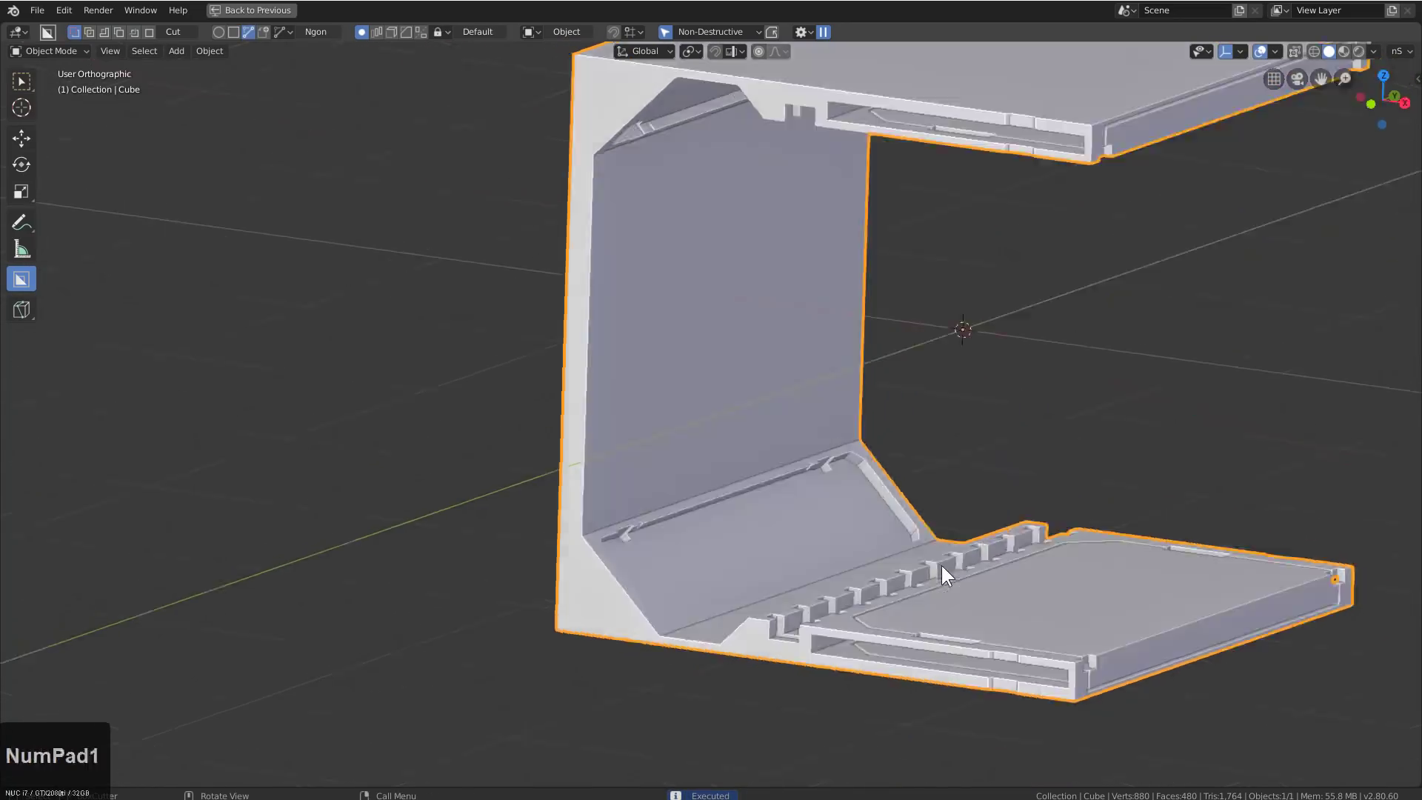
click(731, 229)
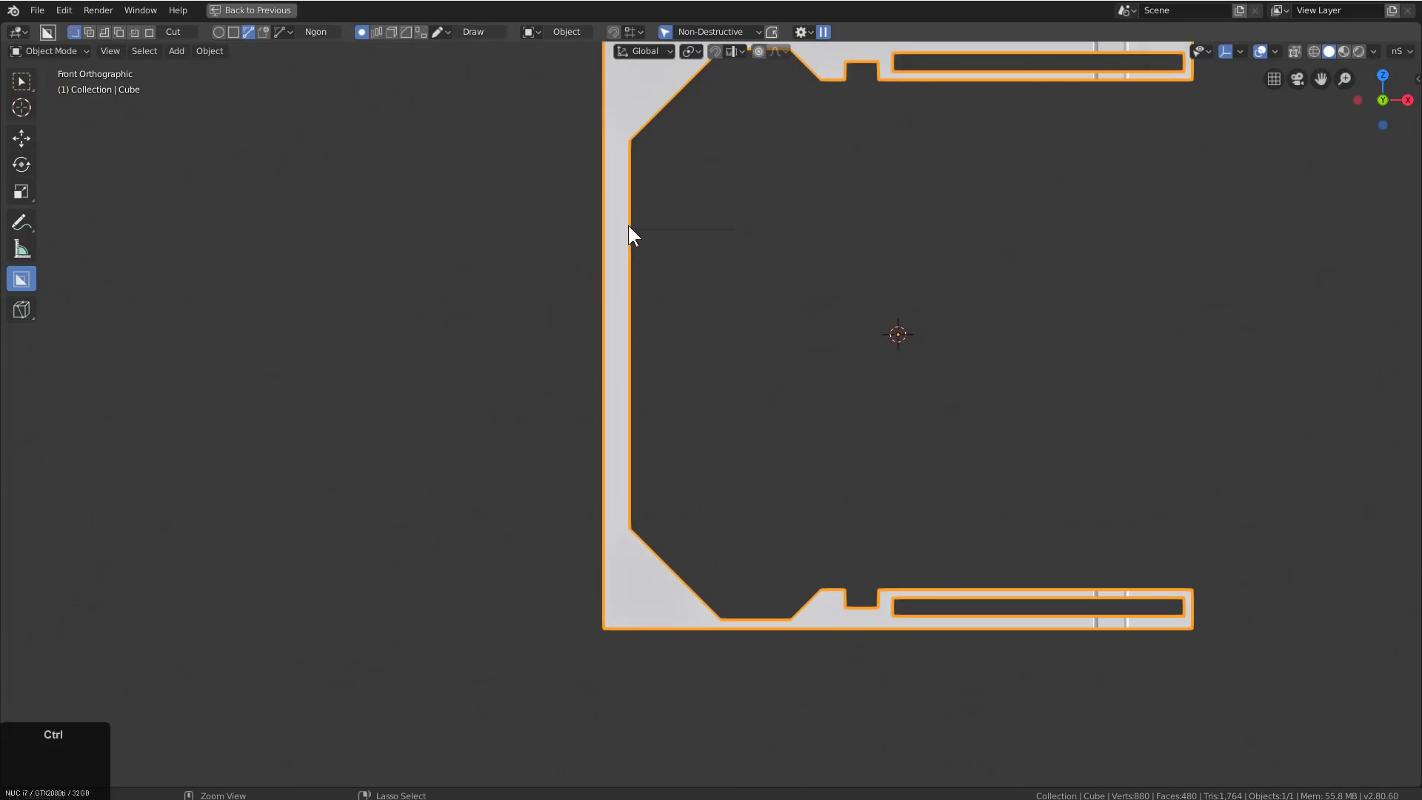
ctrl+click(611, 347)
ctrl+click(619, 571)
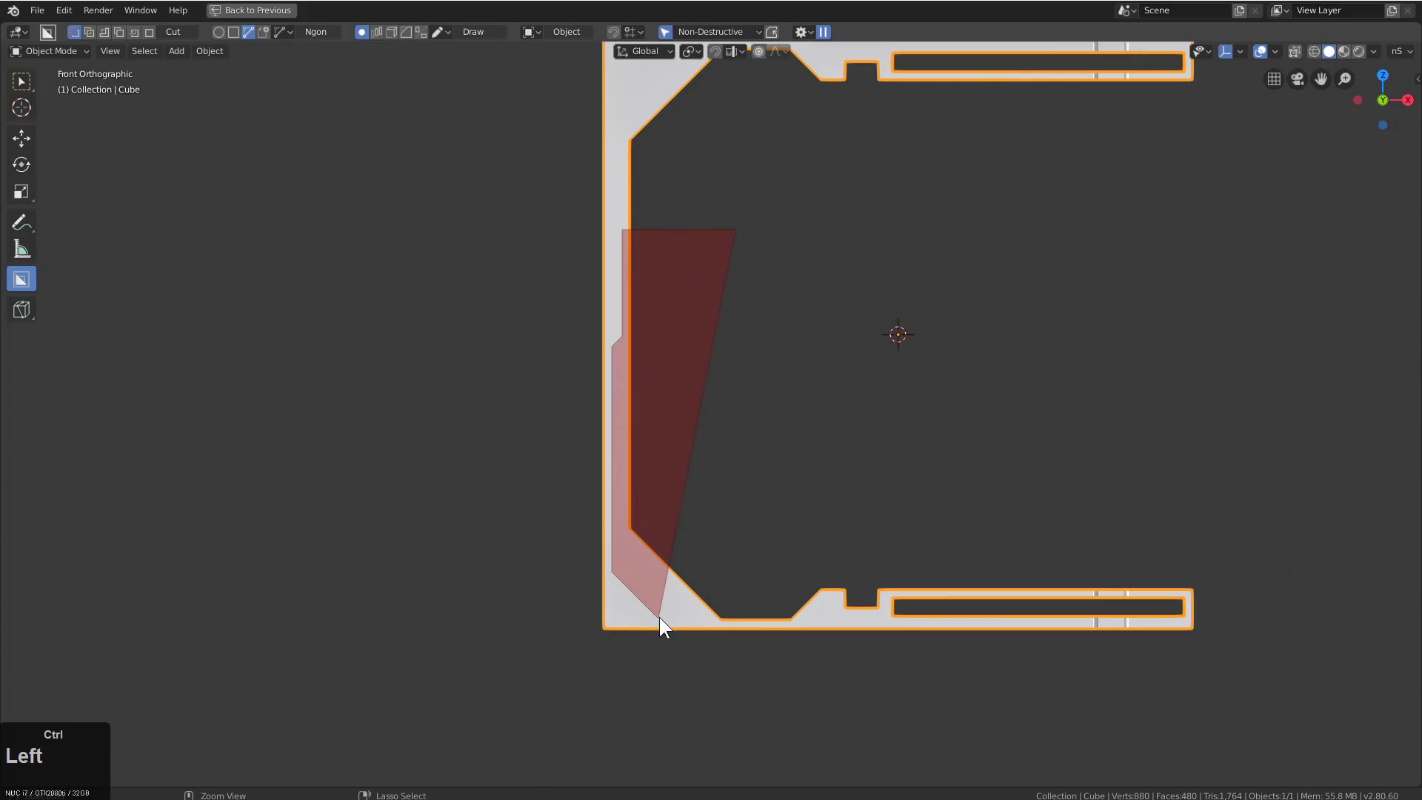
ctrl+click(730, 568)
middle_drag(731, 568, 620, 578)
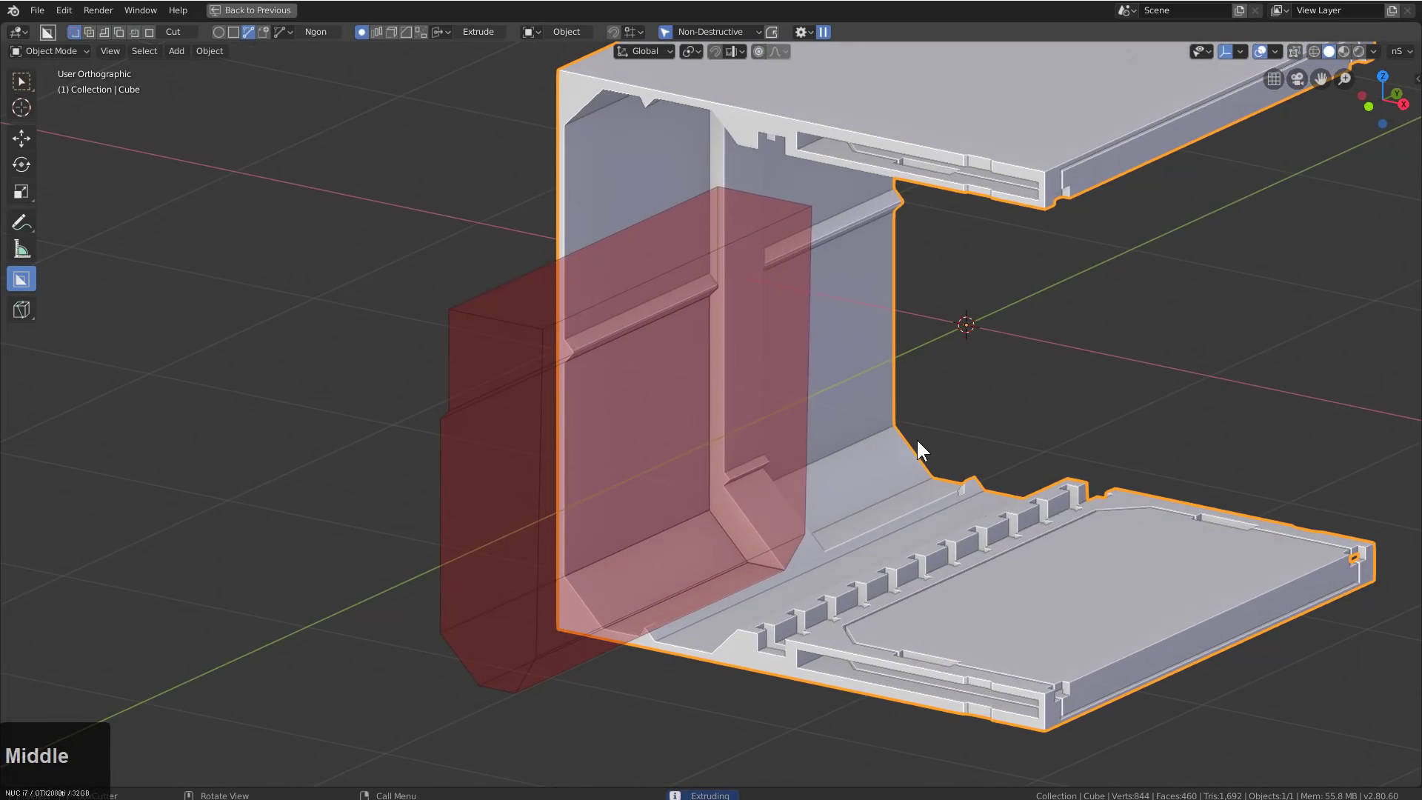
key(t)
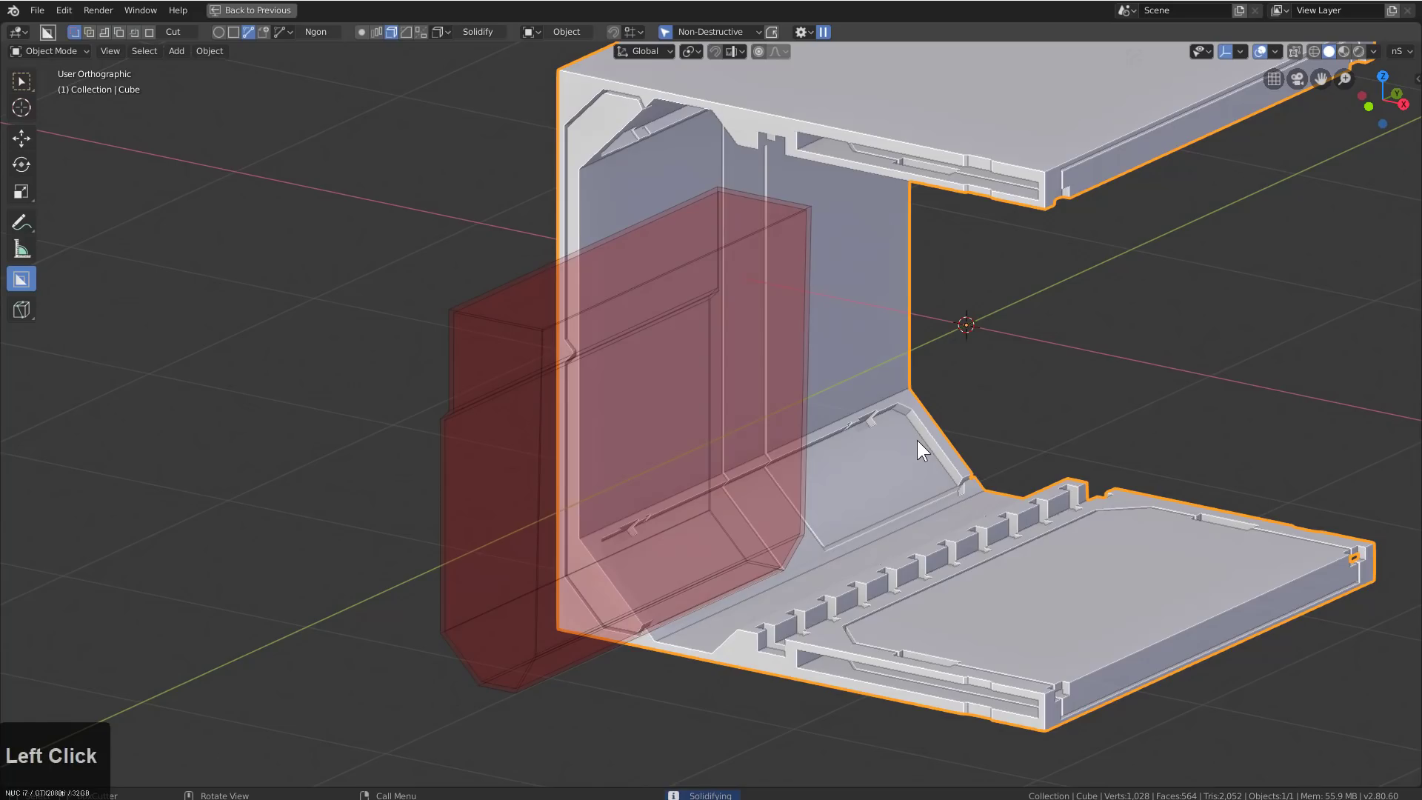
middle_drag(775, 446, 693, 484)
scroll(726, 483, down, 2)
Deselect everything and add a mesh cube enclosing the corridor section
key(a)
middle_drag(847, 478, 805, 474)
scroll(821, 492, down, 2)
scroll(805, 474, up, 2)
key(shift+a)
mouse_move(814, 477)
click(881, 495)
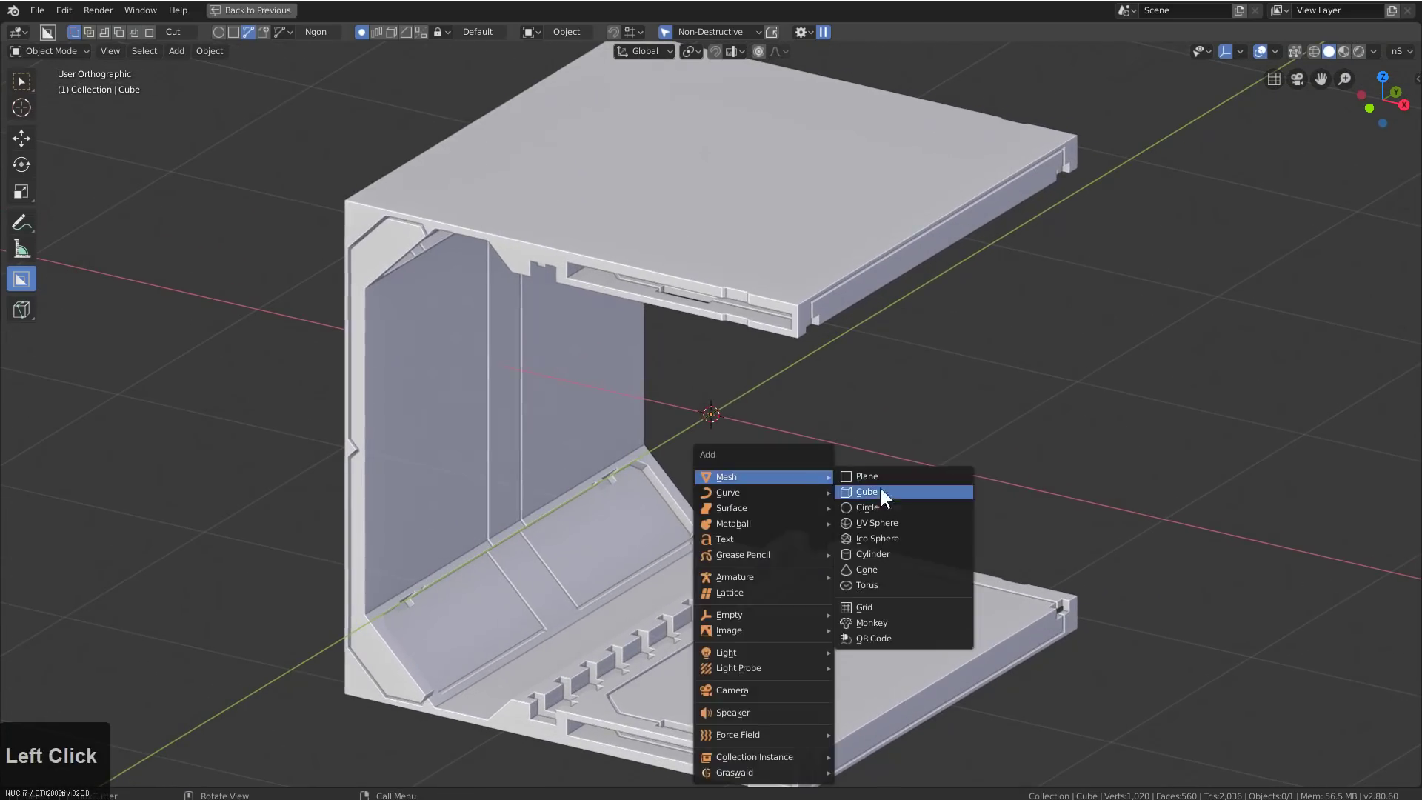
Scale the new cube up slightly so it extends just past the corridor section on all sides
scroll(807, 422, down, 2)
middle_drag(807, 422, 959, 470)
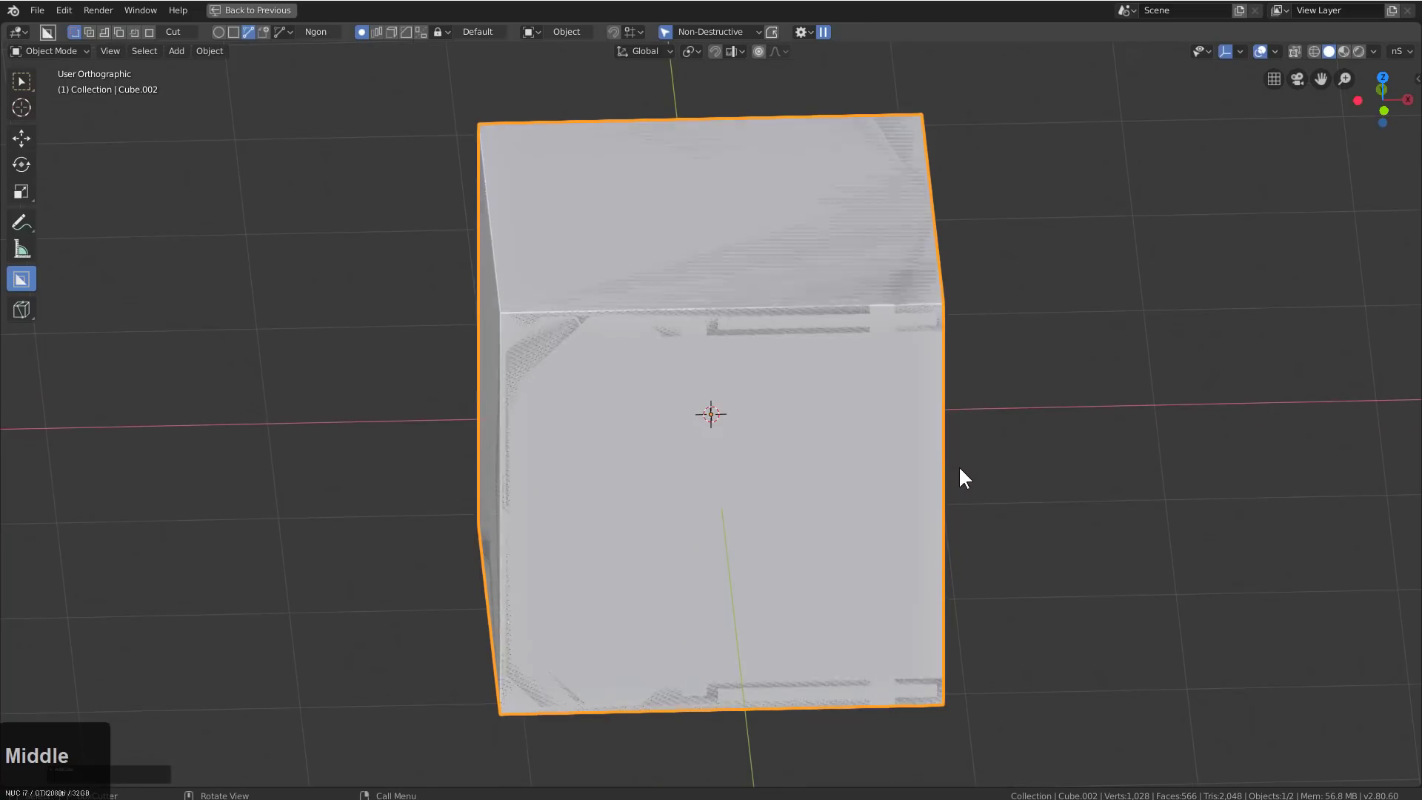
key(s)
click(967, 473)
key(s)
key(x)
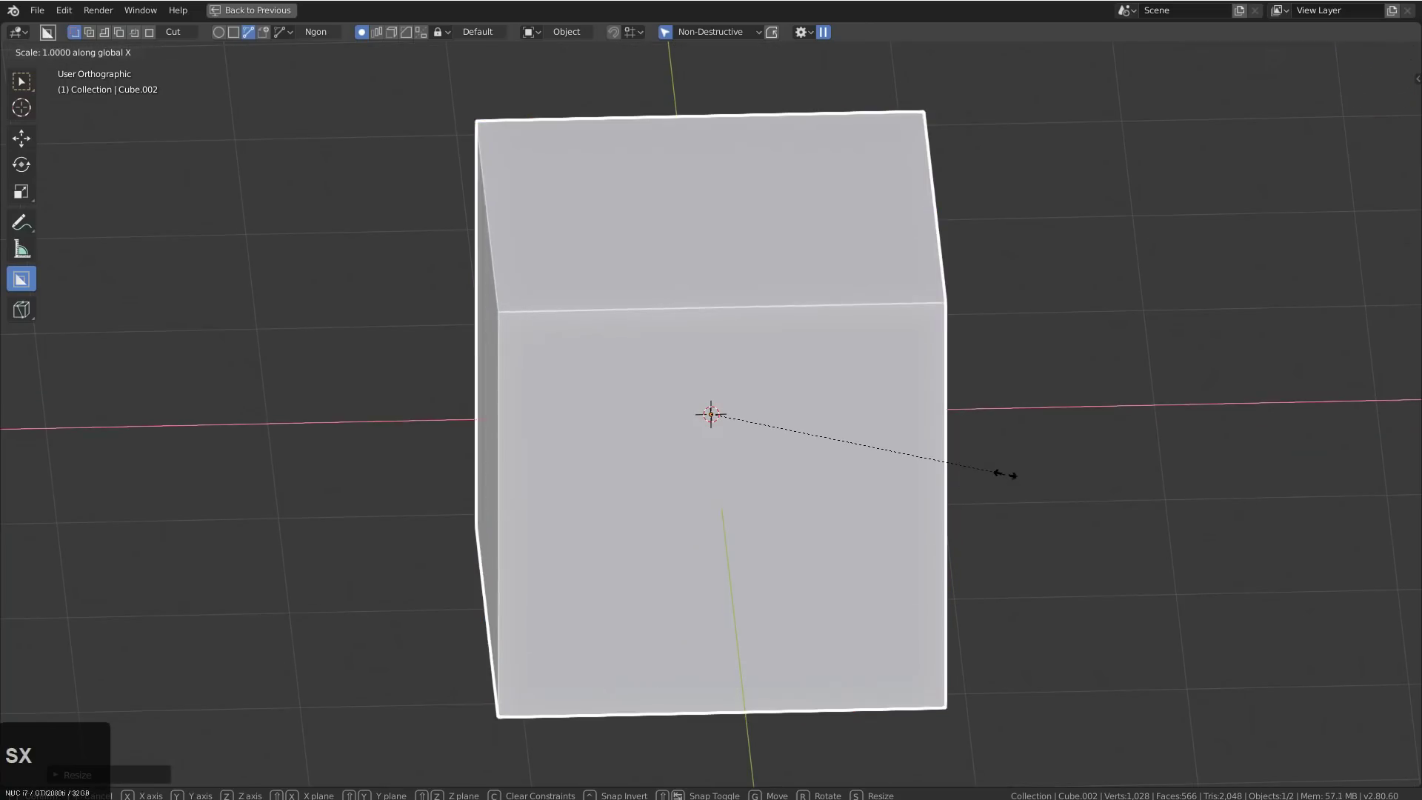
key(Escape)
Move the cube's wall-side face inward about 0.02 m along X and its top face down about 0.022 m along Z
key(Tab)
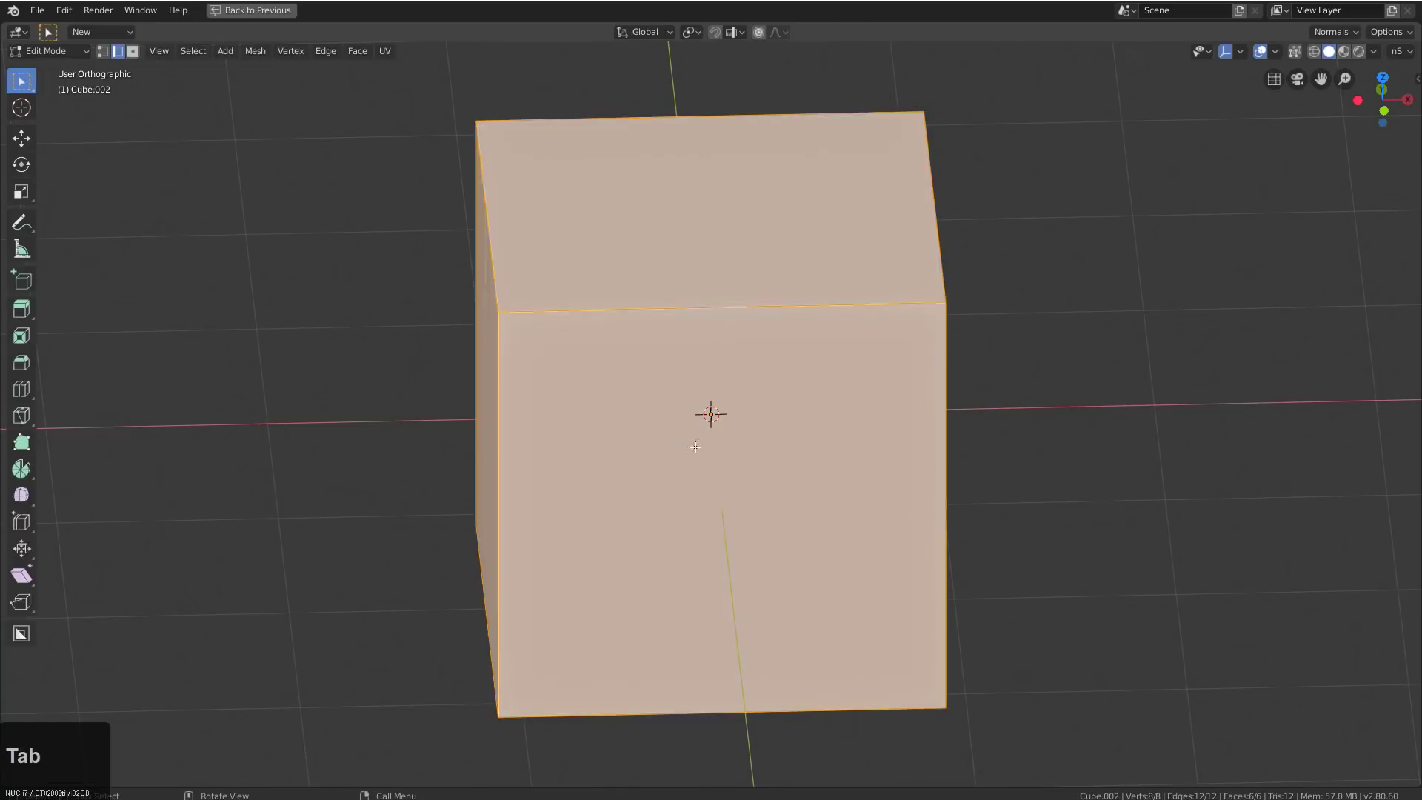
middle_drag(696, 447, 612, 422)
click(495, 395)
key(g)
key(x)
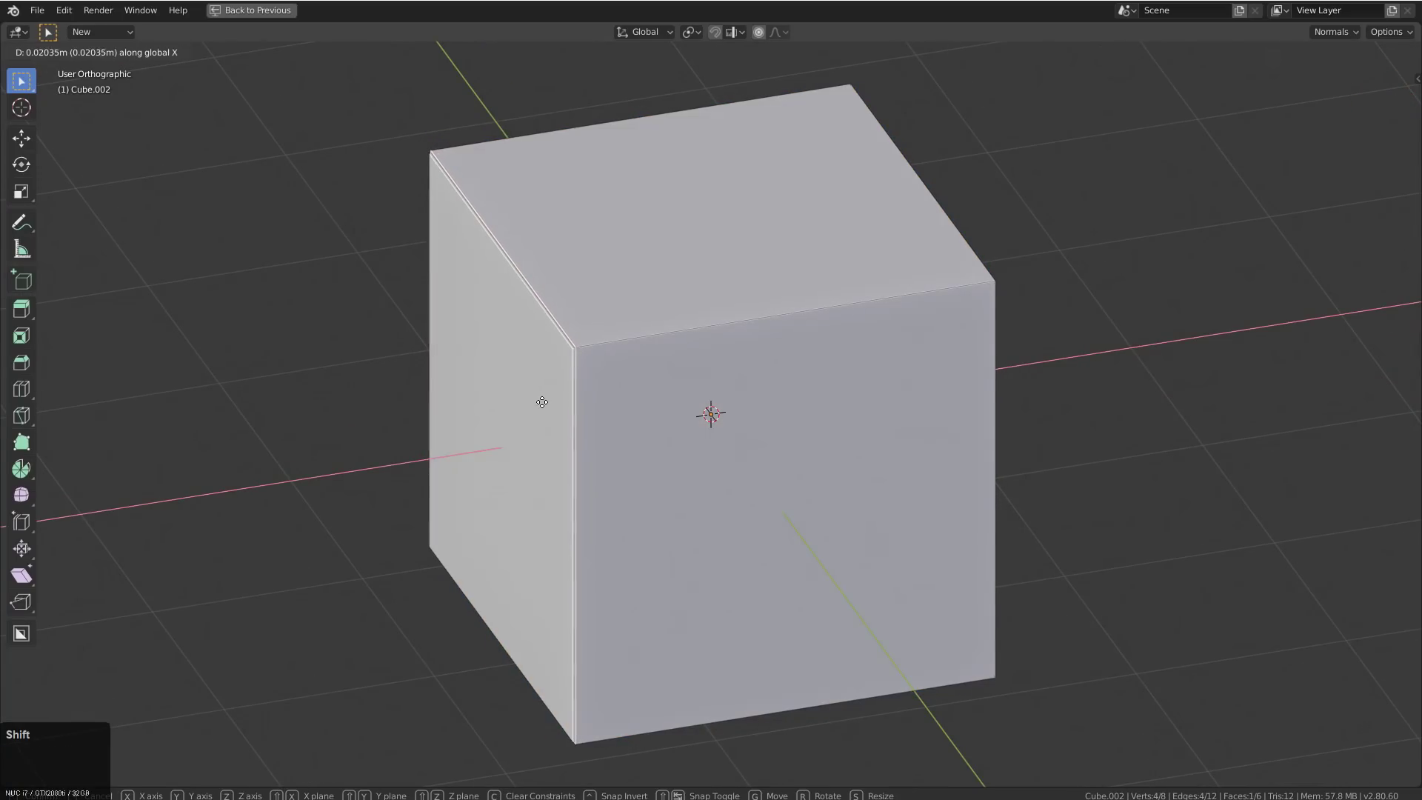
click(542, 402)
click(711, 263)
key(g)
key(z)
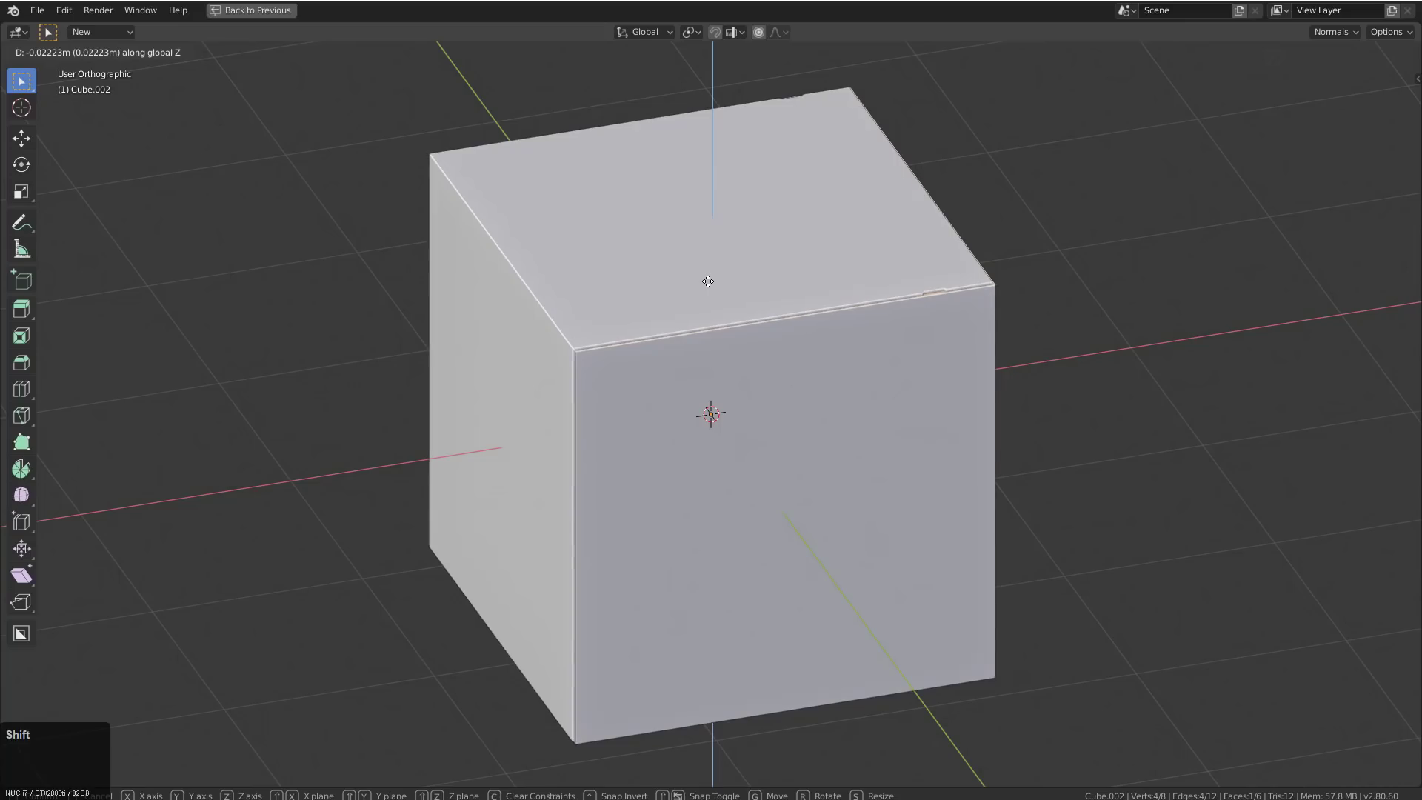
click(708, 281)
key(Tab)
Mirror the enclosing cube across its Z axis with the Hardops mirror
middle_drag(876, 359, 911, 396)
key(alt+x)
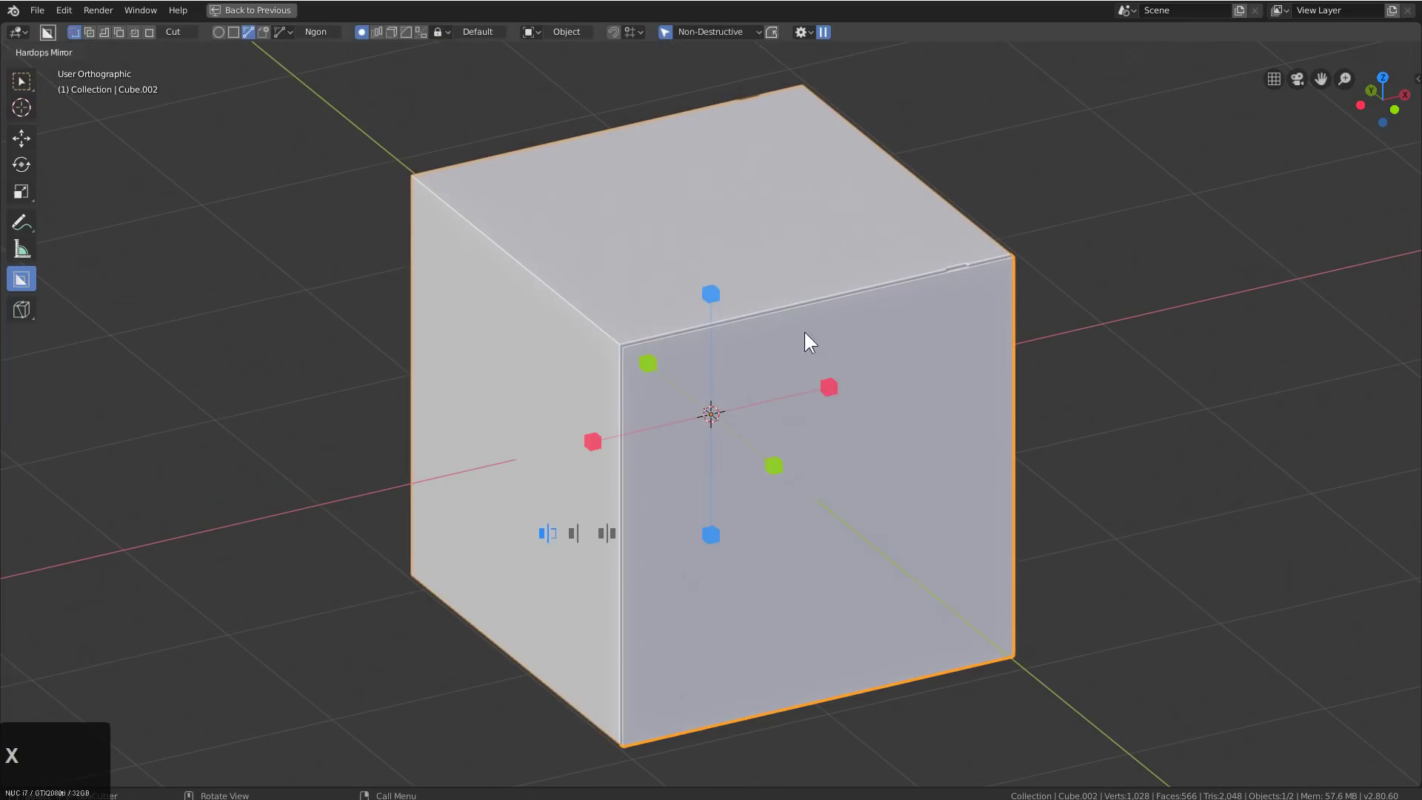
click(711, 294)
Subtract the corridor section from the enclosing cube with a Hard Ops Difference boolean
middle_drag(762, 343, 761, 268)
click(761, 268)
shift+click(904, 406)
key(q)
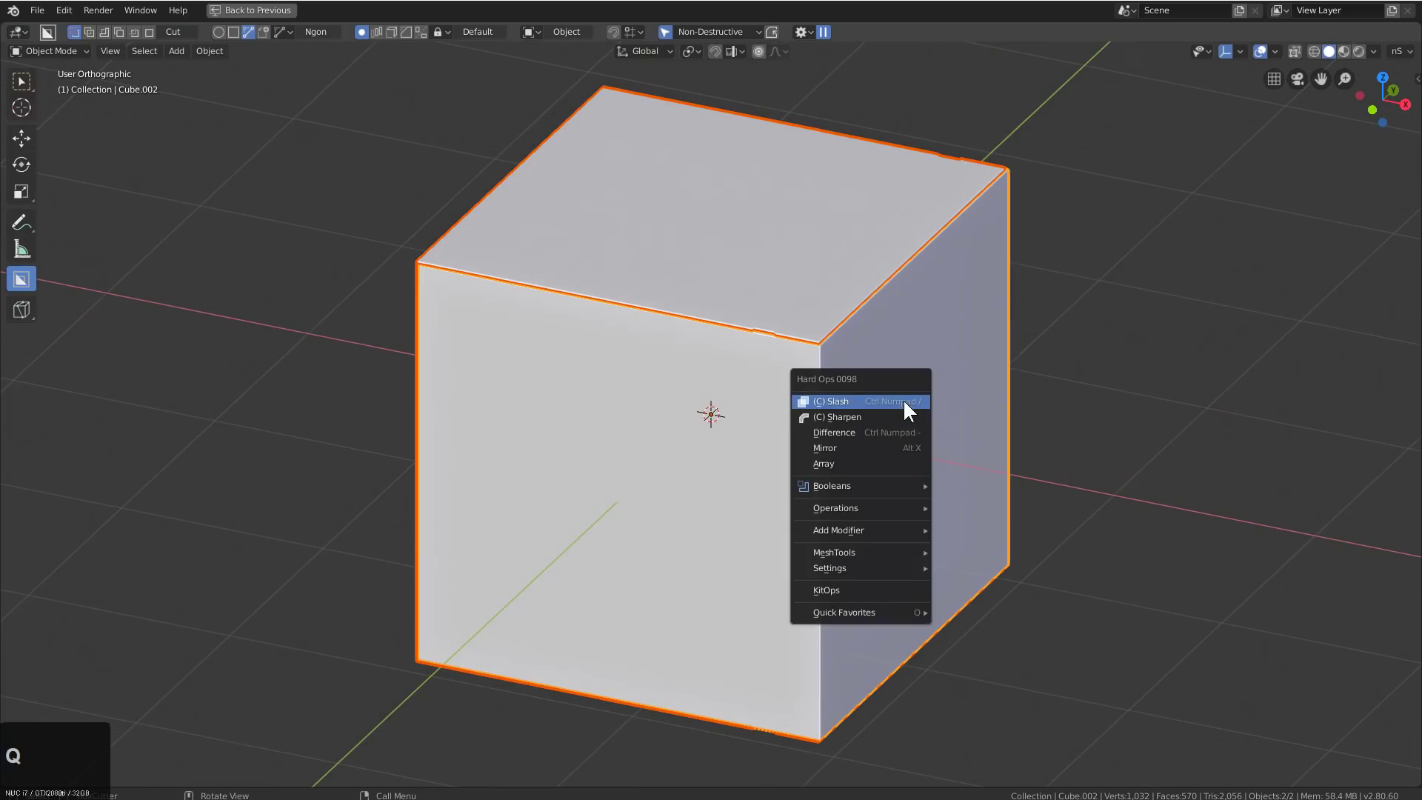
click(879, 432)
Correct the cut cube's surface shading with the Hard Ops Sharpen operation
middle_drag(859, 433, 561, 292)
click(964, 422)
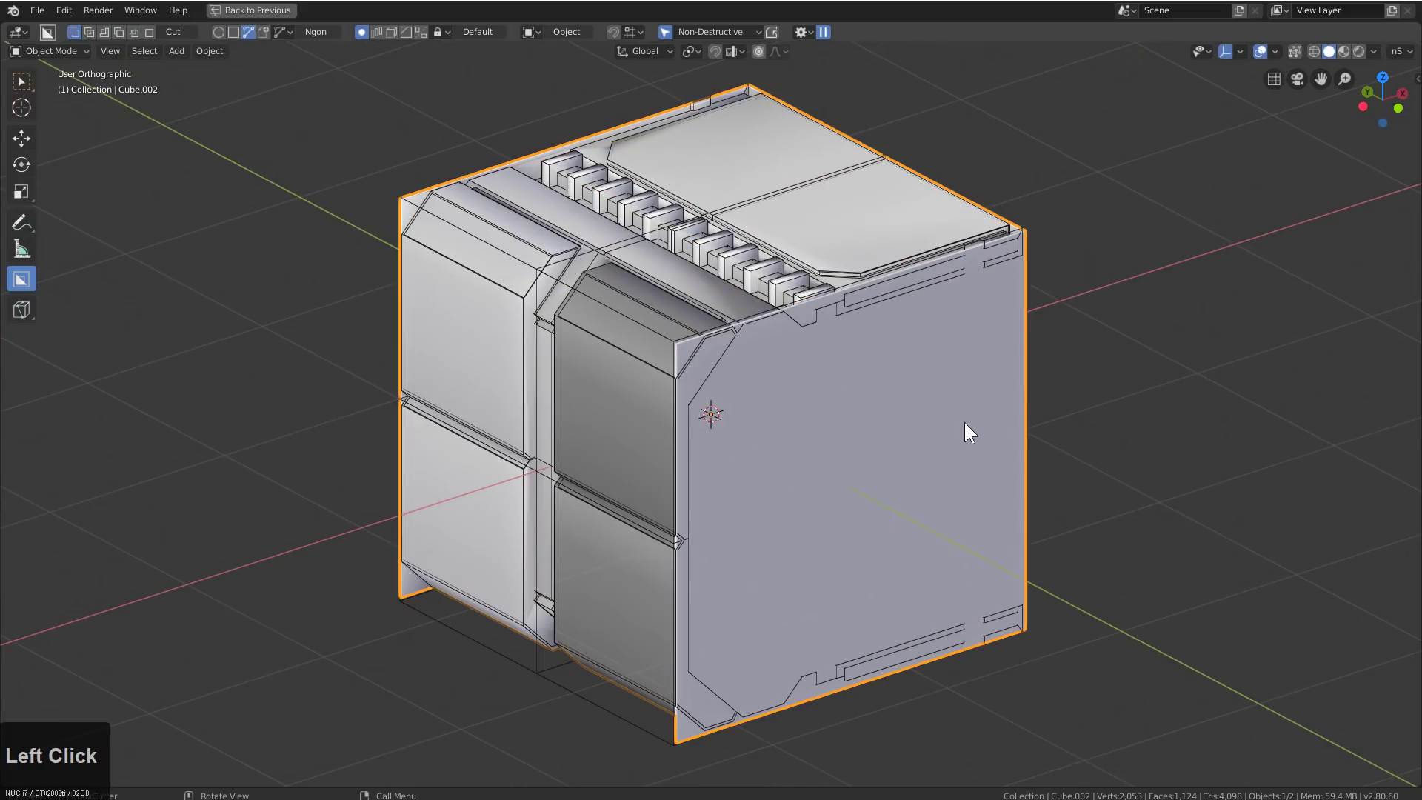
key(q)
click(962, 420)
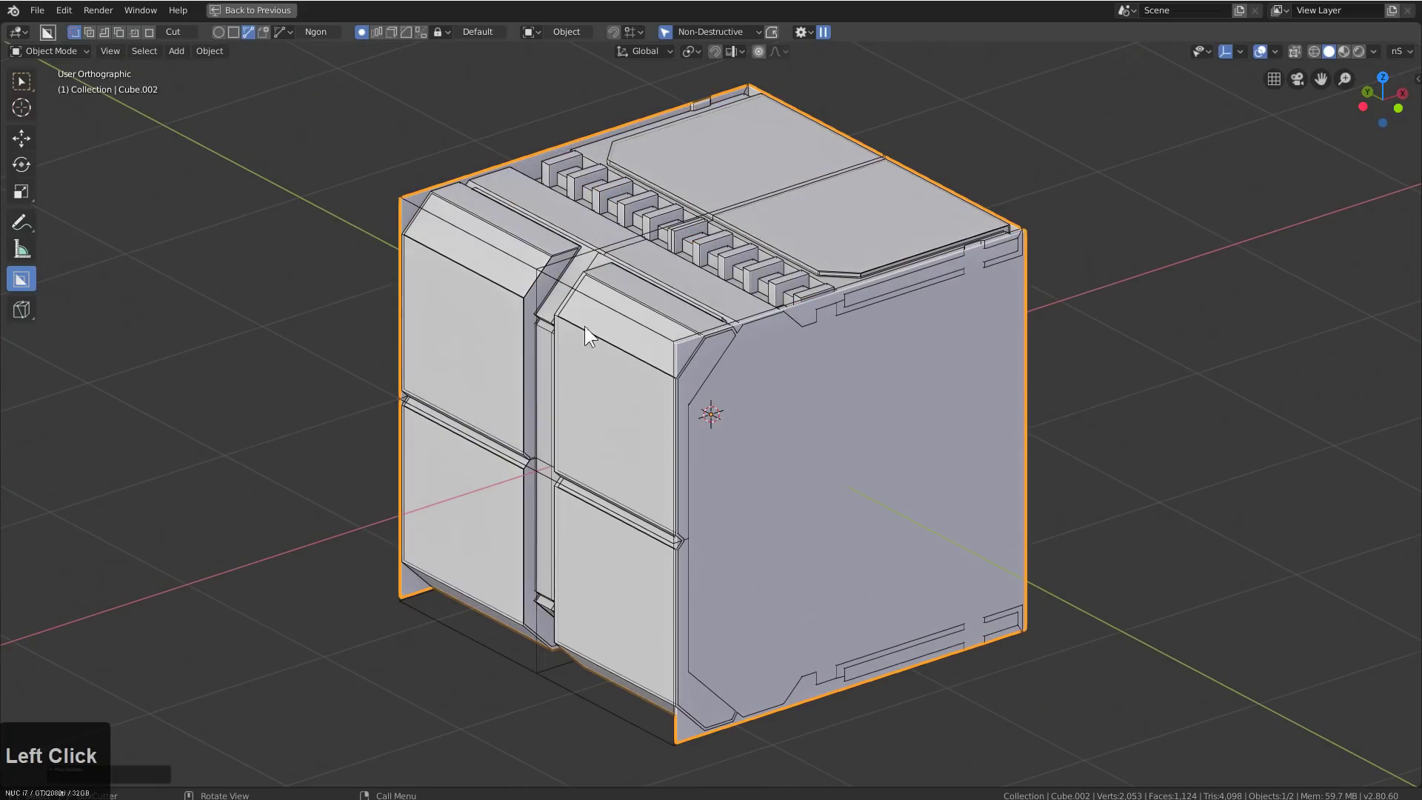
Hide the original corridor section, leaving only the cut cube in view
click(543, 262)
middle_drag(618, 277, 763, 348)
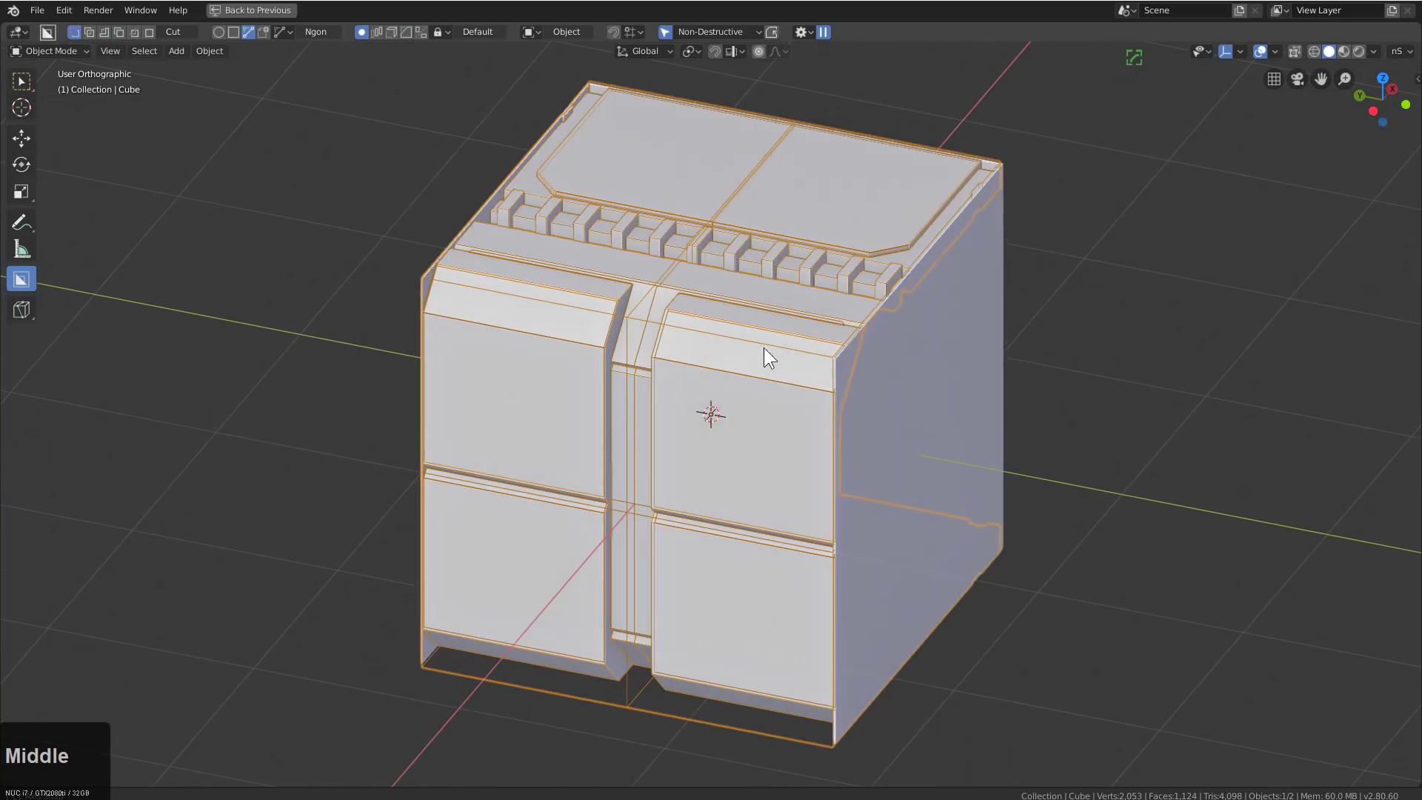
key(h)
Apply the cut cube's modifiers with BoxCutter's smart apply
middle_drag(938, 449, 780, 335)
click(872, 437)
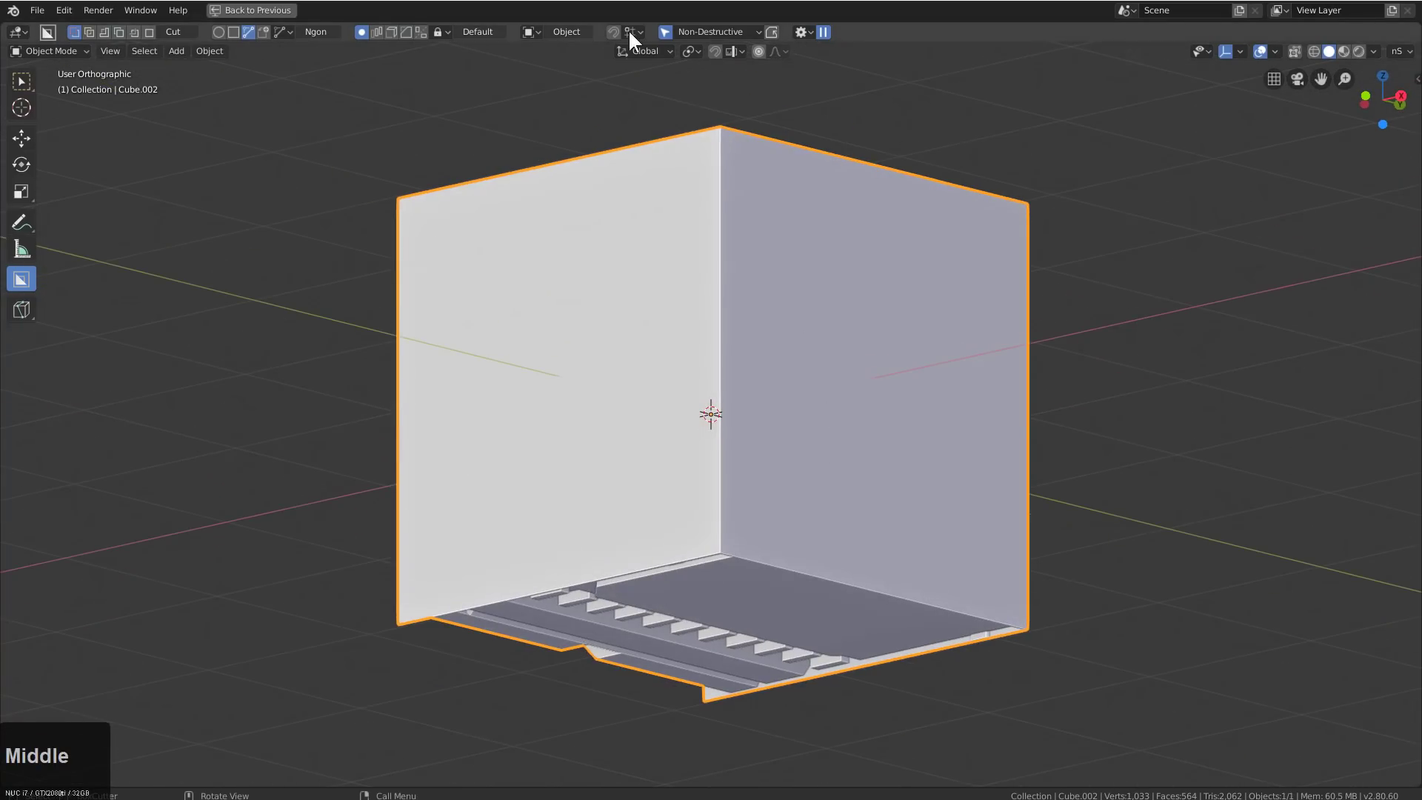
click(771, 34)
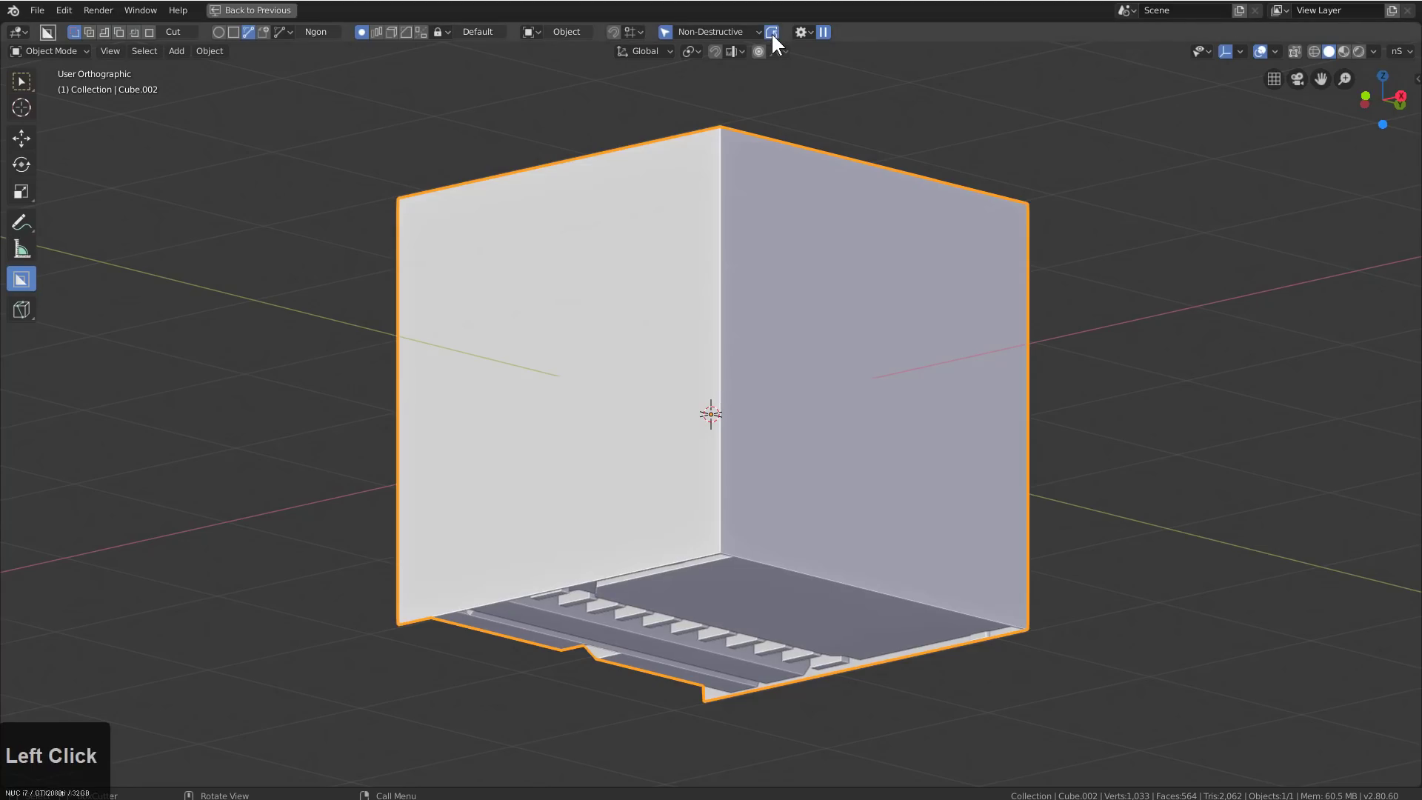
middle_drag(743, 270, 765, 393)
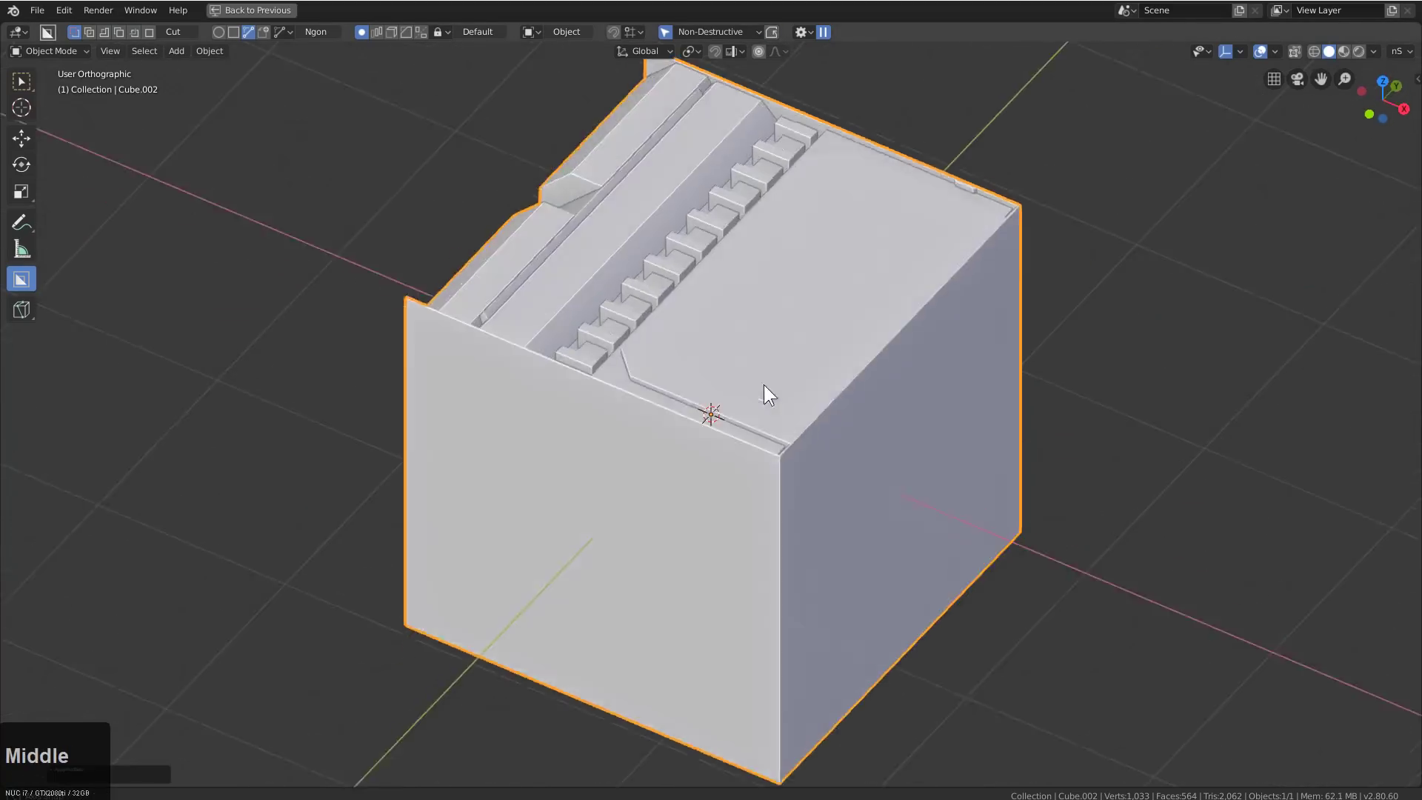
Scale the cut cube down along Y into a thin slab
scroll(844, 415, down, 1)
middle_drag(844, 416, 1041, 465)
key(s)
key(x)
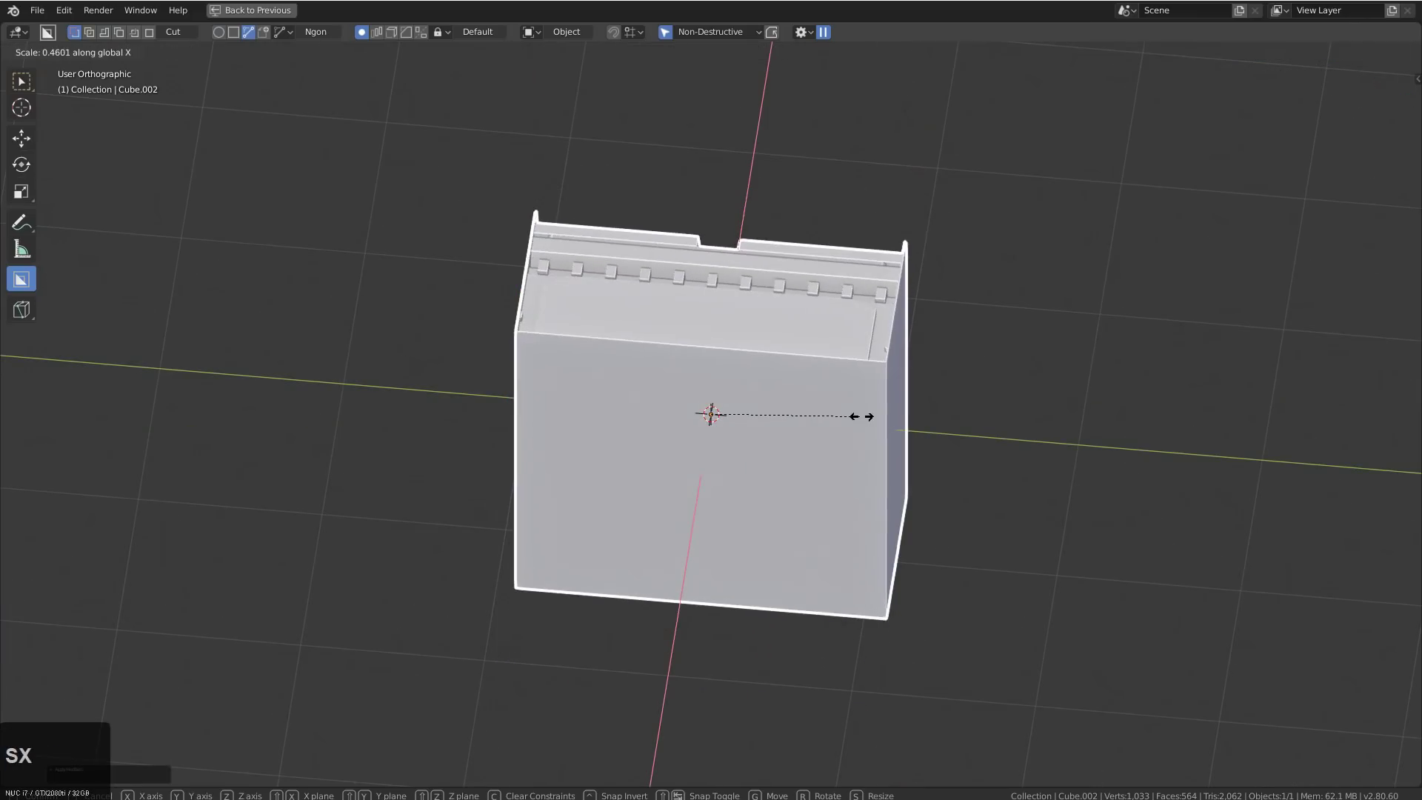
key(y)
click(762, 380)
Move the thin slab along Y, well away from the world origin
middle_drag(762, 381, 870, 383)
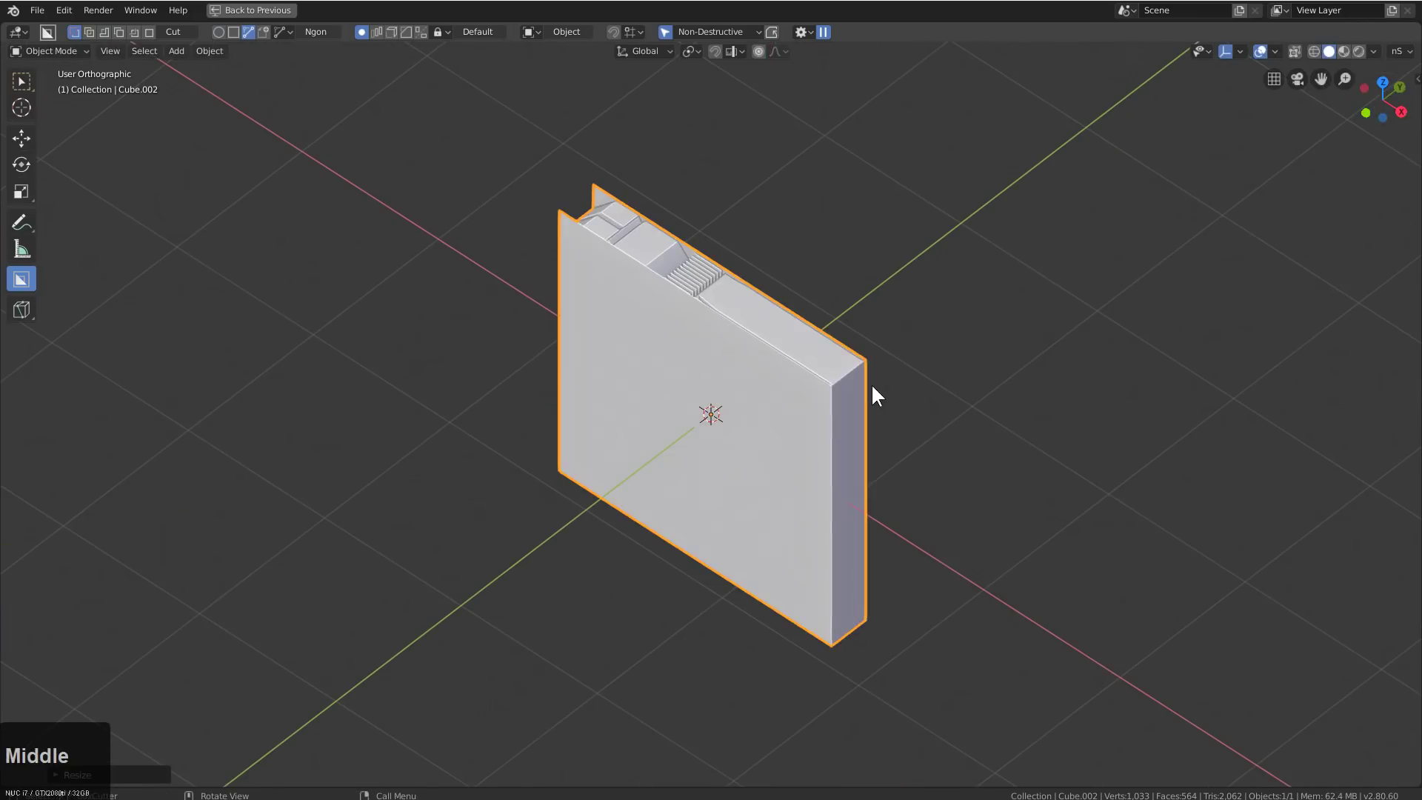
key(g)
key(x)
key(y)
click(588, 578)
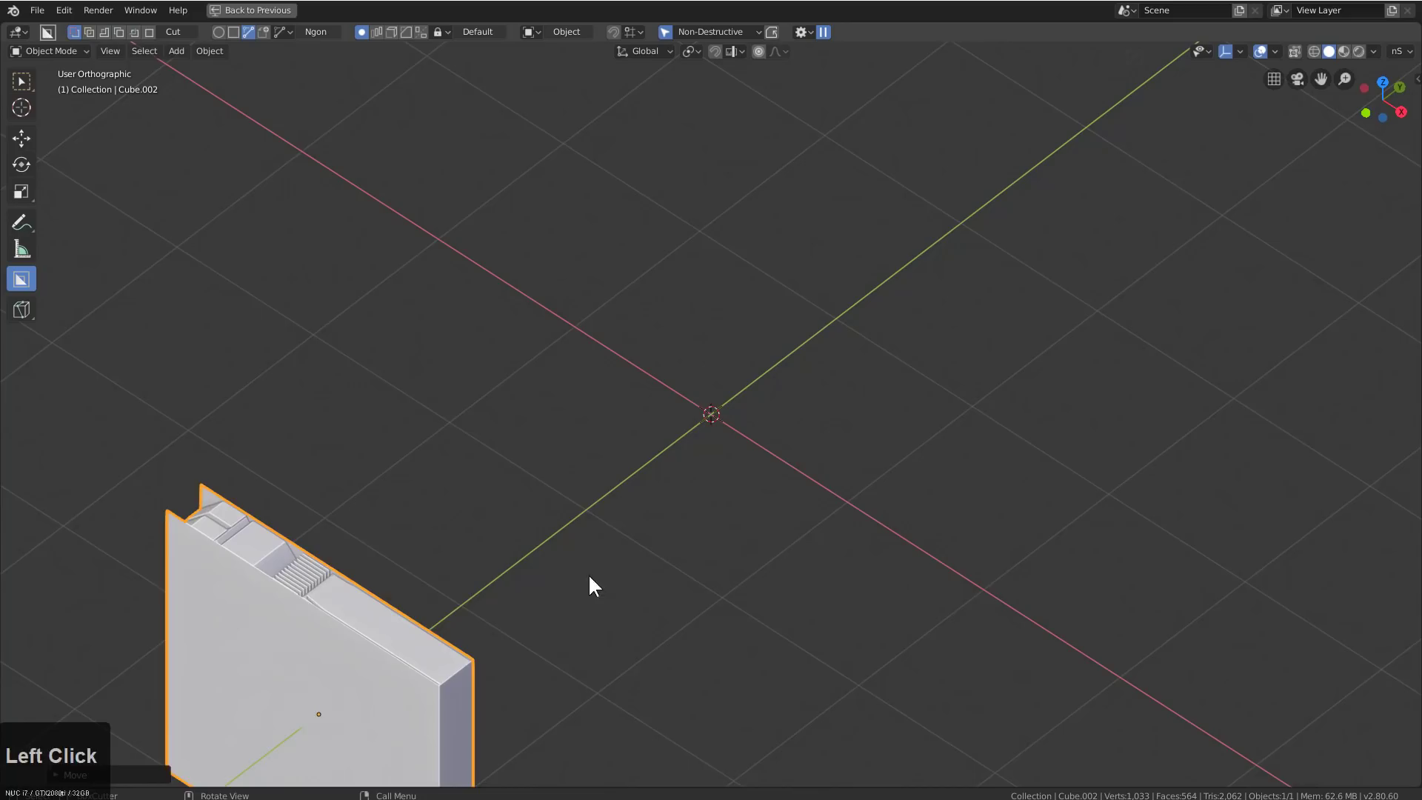
Apply the thin slab's object transform and set the slab as BoxCutter's custom cutter shape
middle_drag(589, 578, 767, 422)
key(ctrl+a)
click(691, 452)
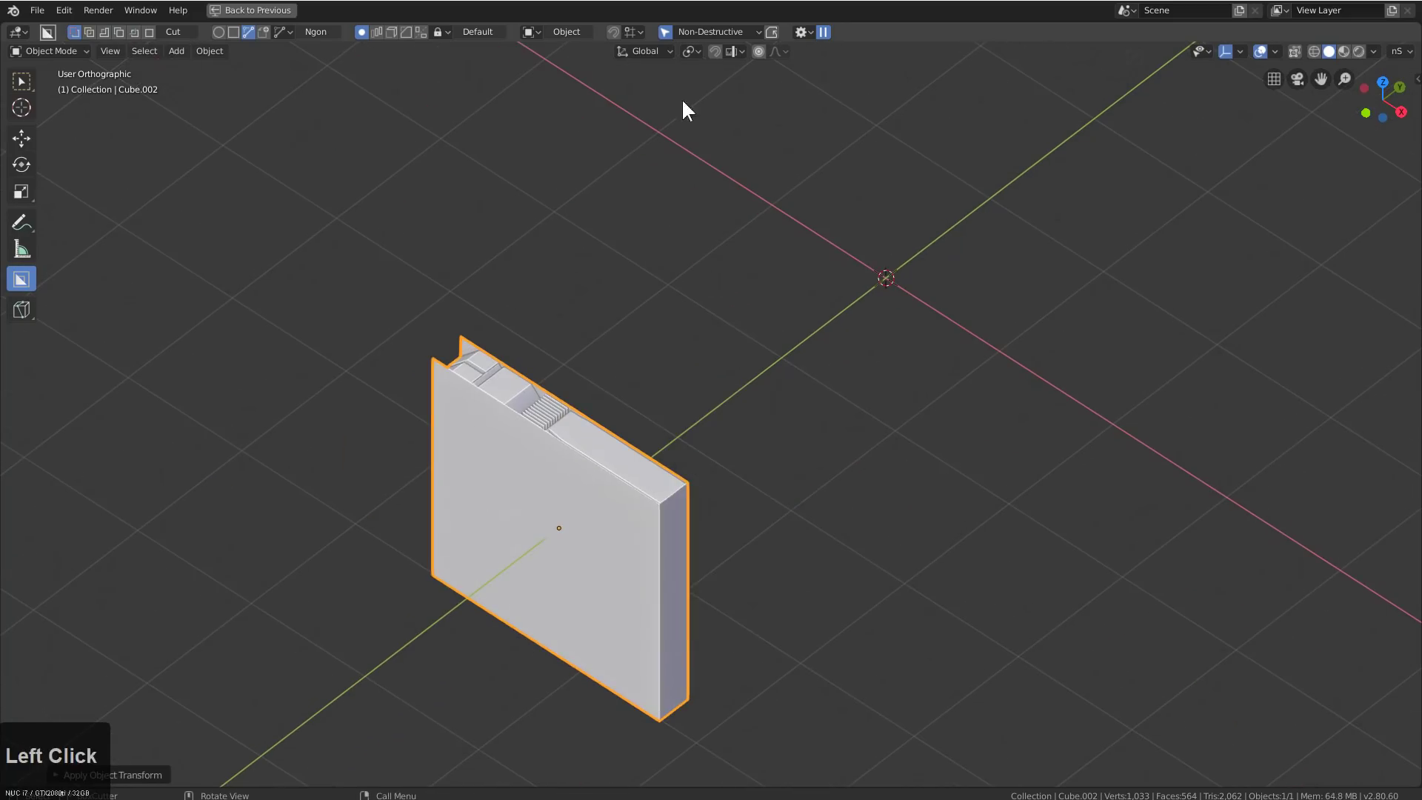
click(263, 32)
middle_drag(660, 340, 720, 424)
key(c)
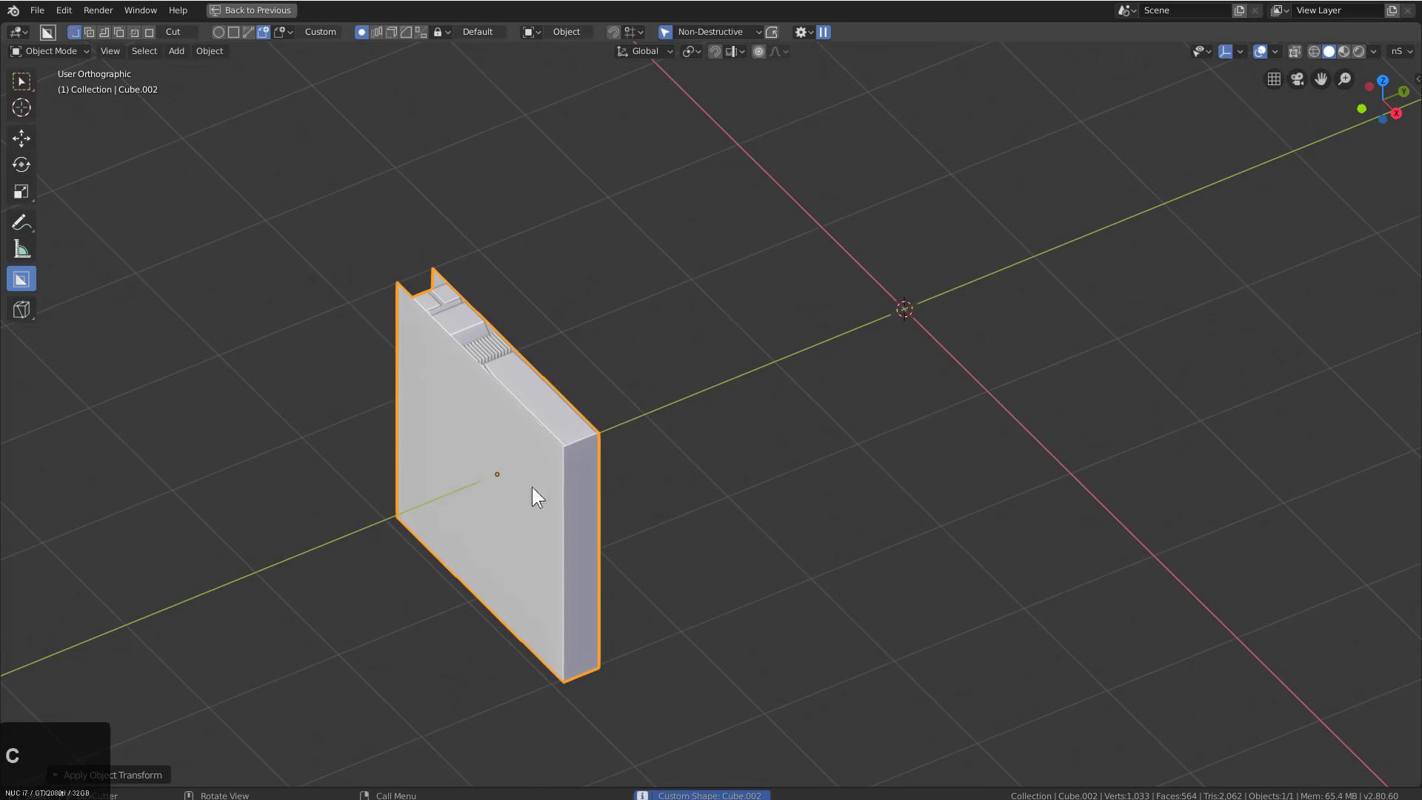
Add a new mesh cube at the world origin beside the slab
key(shift+a)
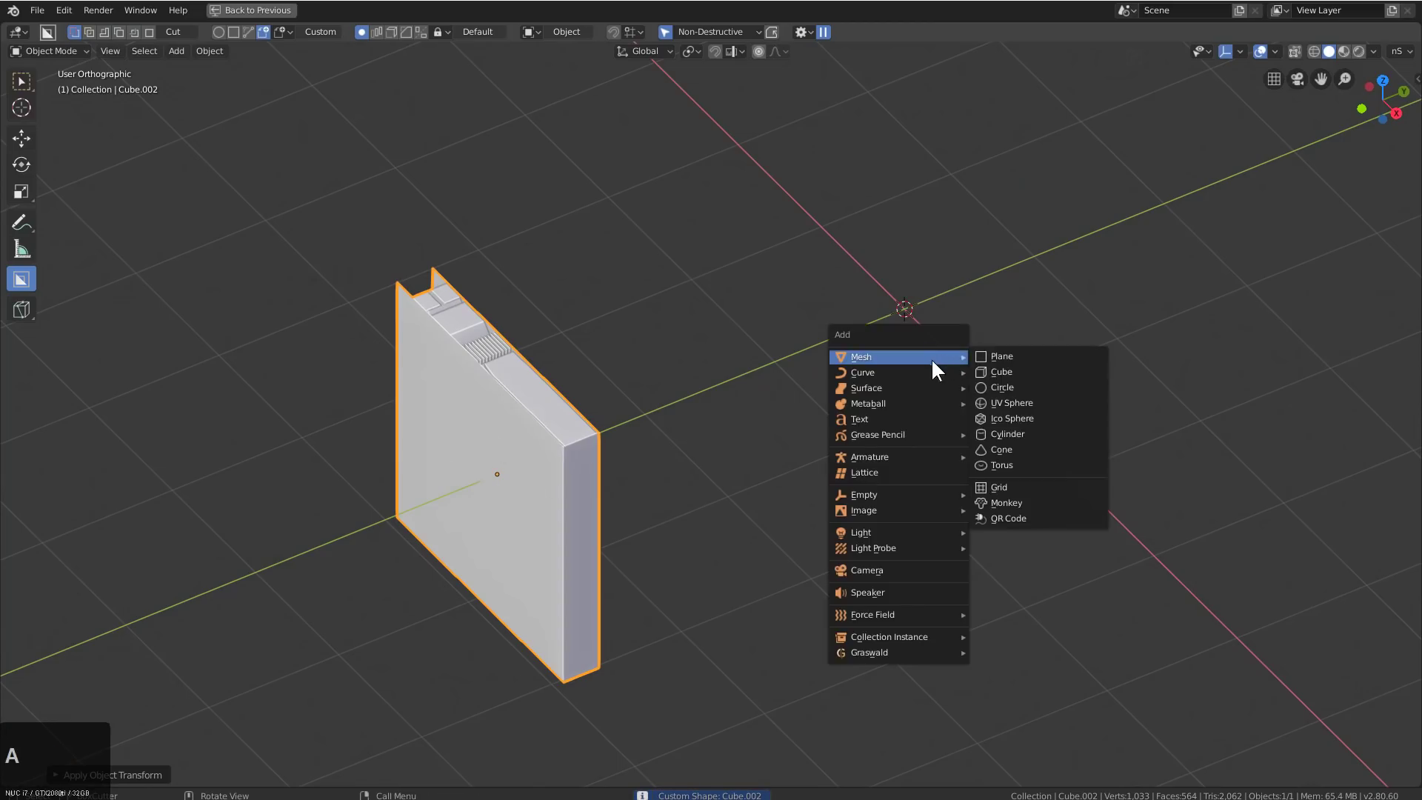
click(999, 371)
mouse_move(998, 360)
middle_down()
mouse_move(977, 378)
mouse_move(832, 381)
middle_up()
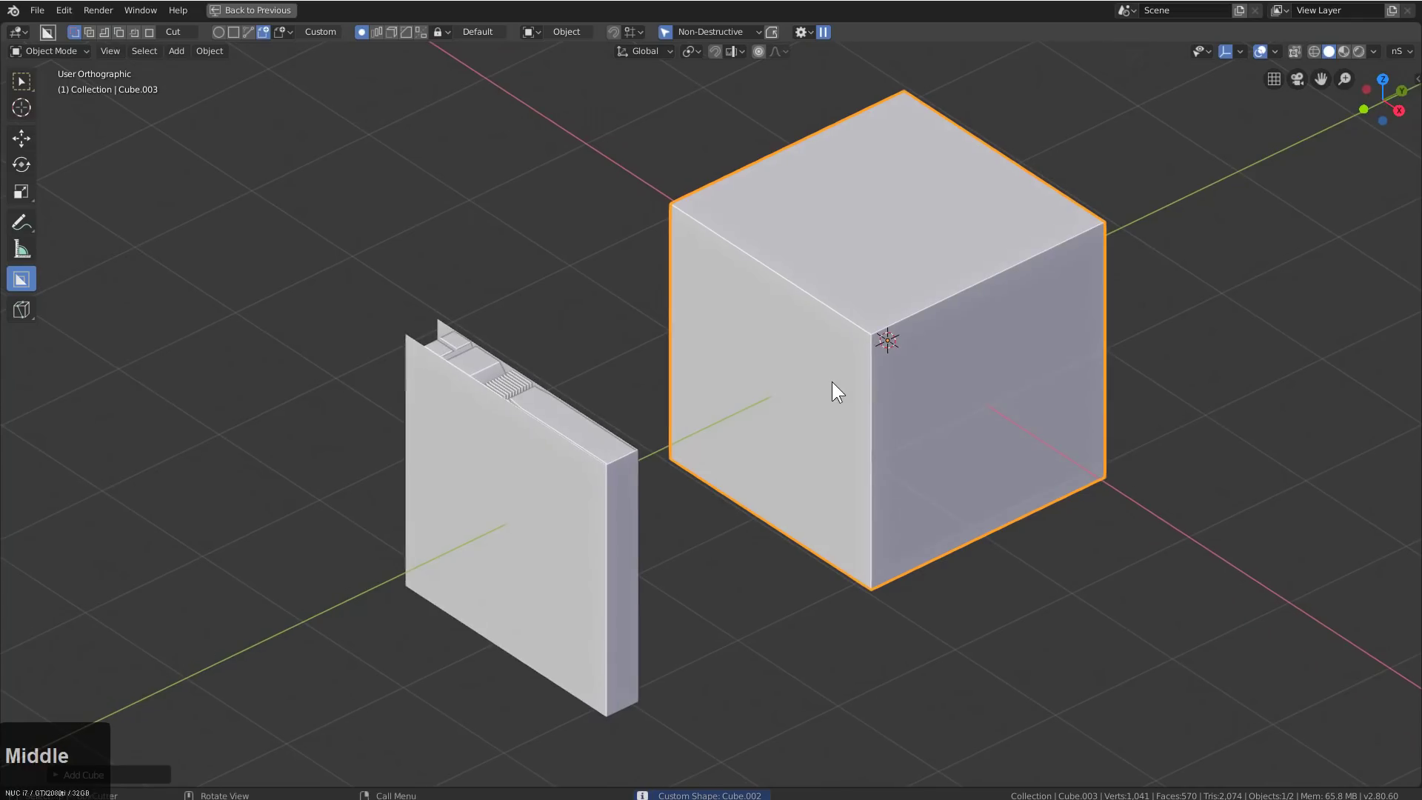
Turn on BoxCutter snapping with the face snap points enabled
ctrl+click(783, 400)
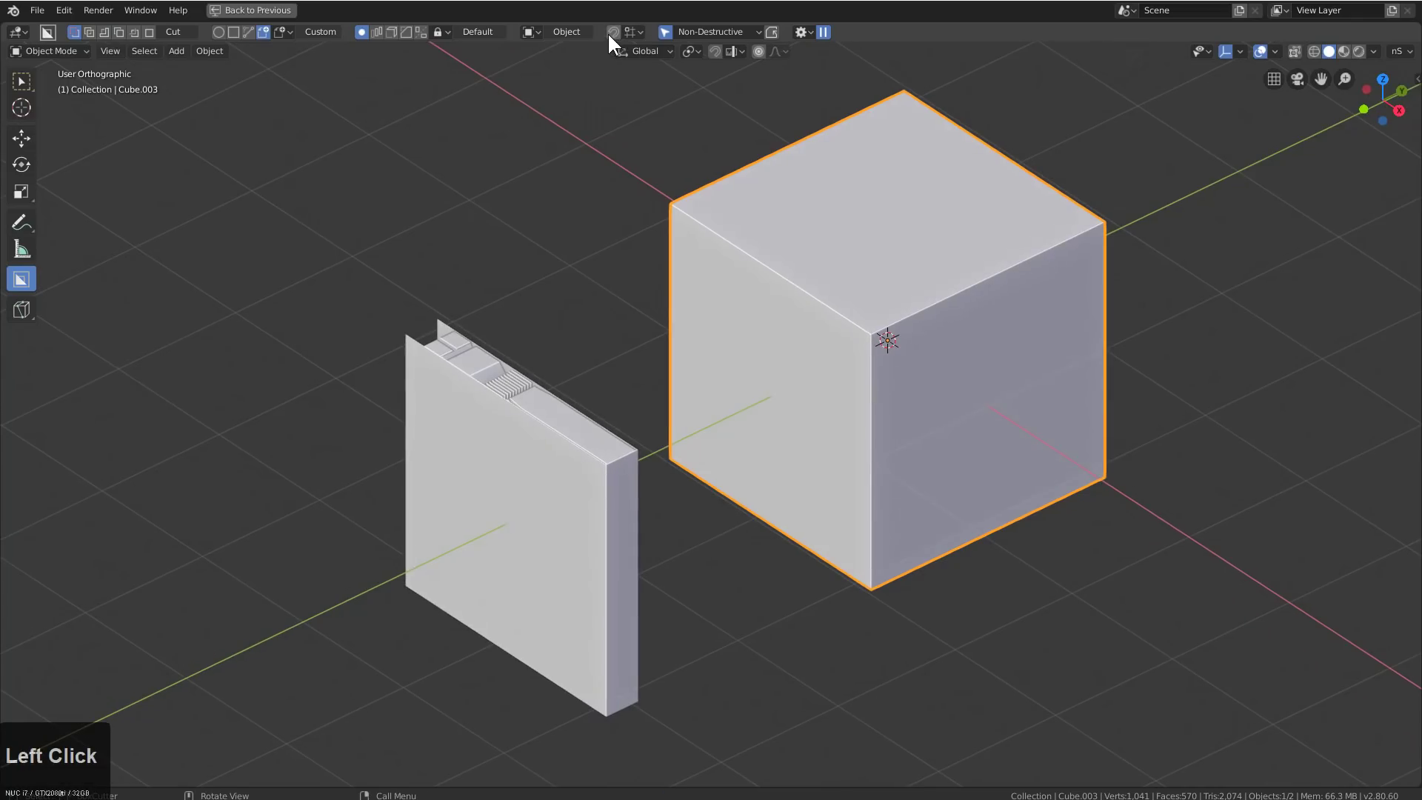
click(632, 29)
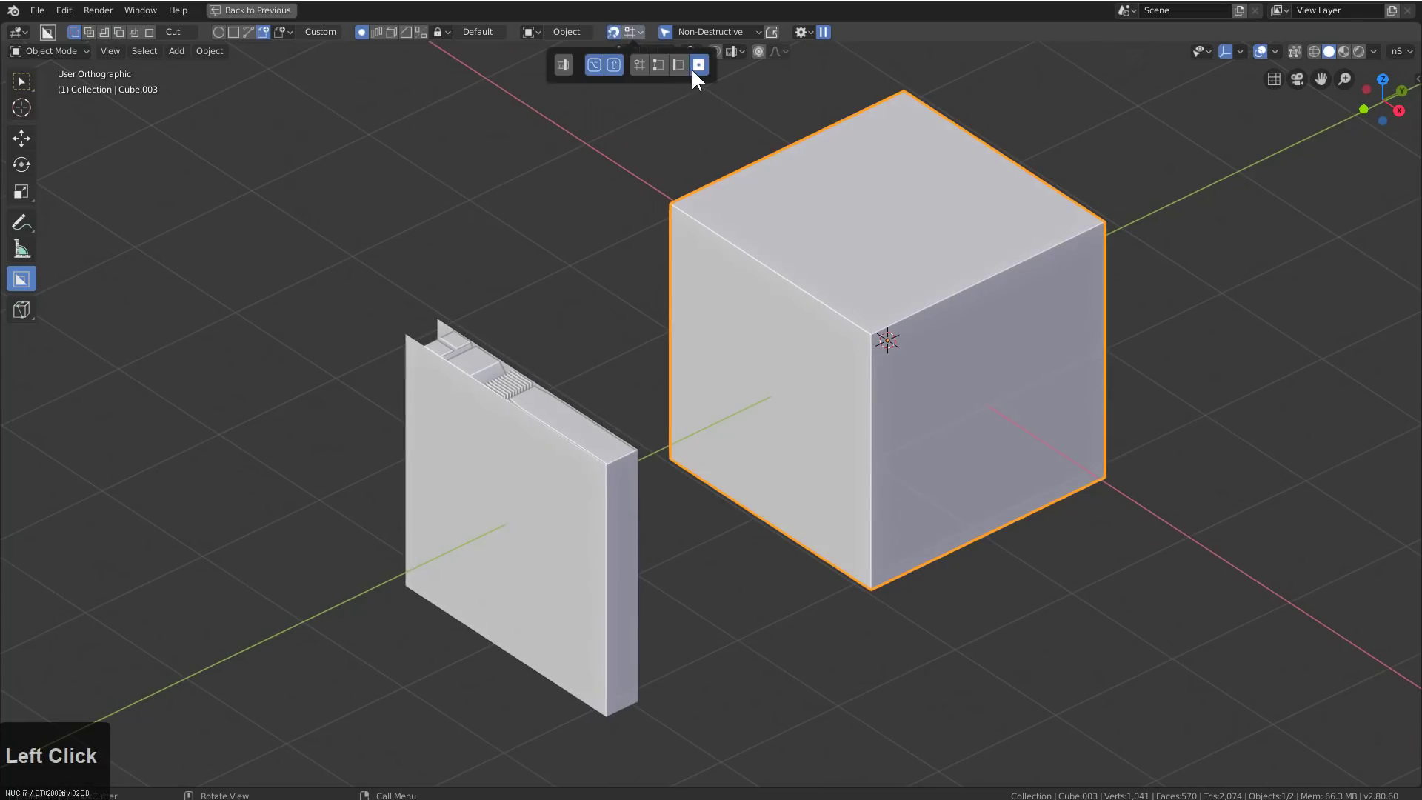
ctrl+drag(770, 397, 877, 488)
key(KP_Subtract)
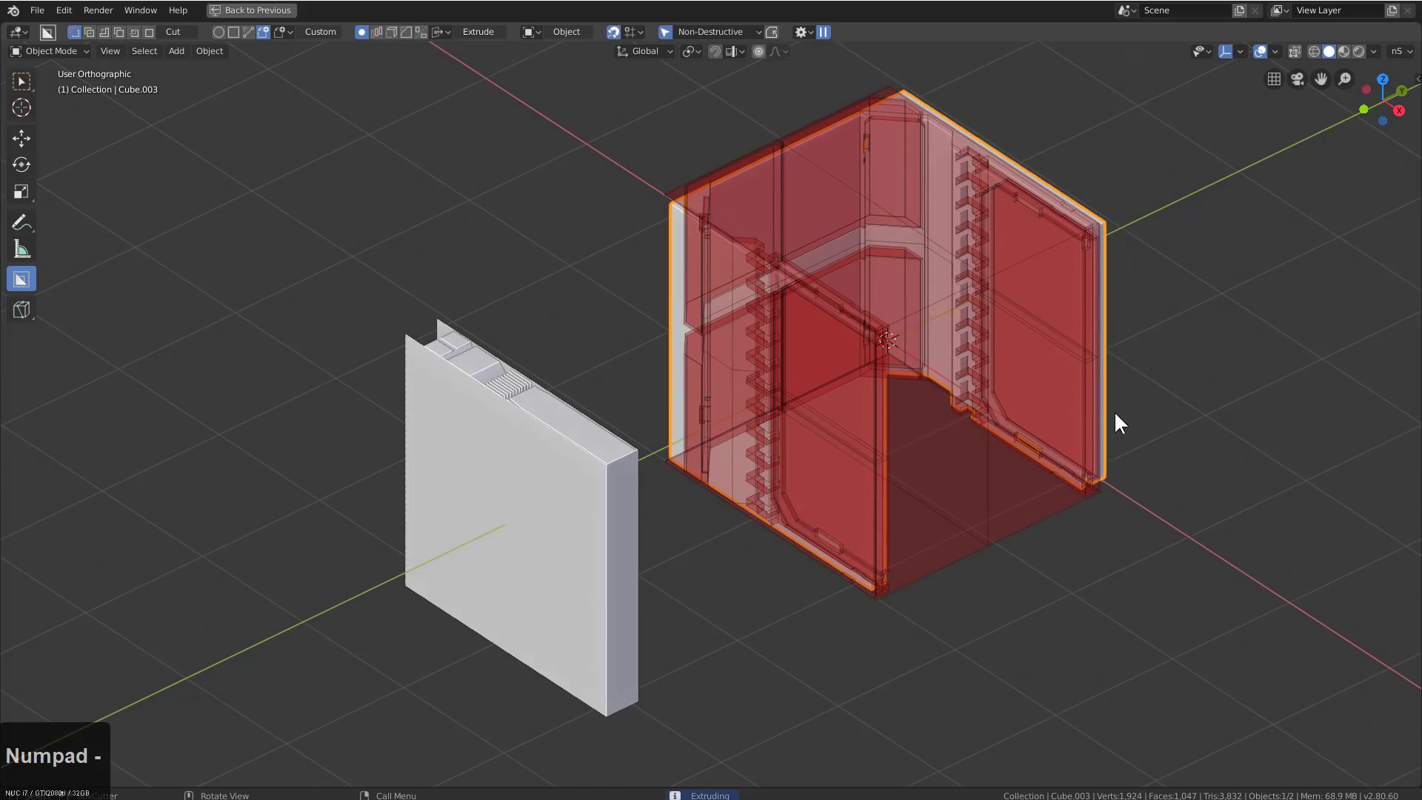
right_click(1115, 414)
Rotate the custom cutter slab 90 degrees about X and apply its rotation
click(600, 520)
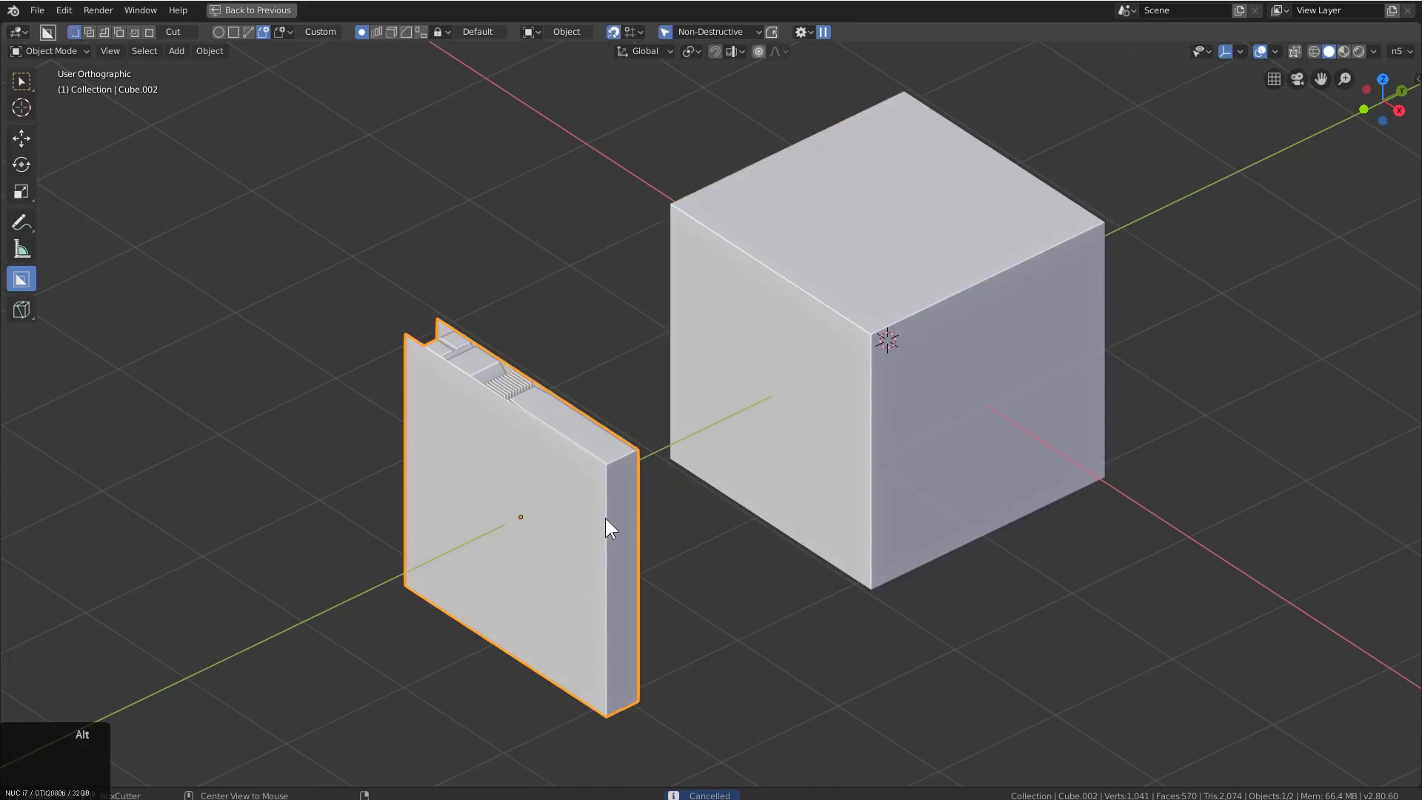
text(rx90)
key(Return)
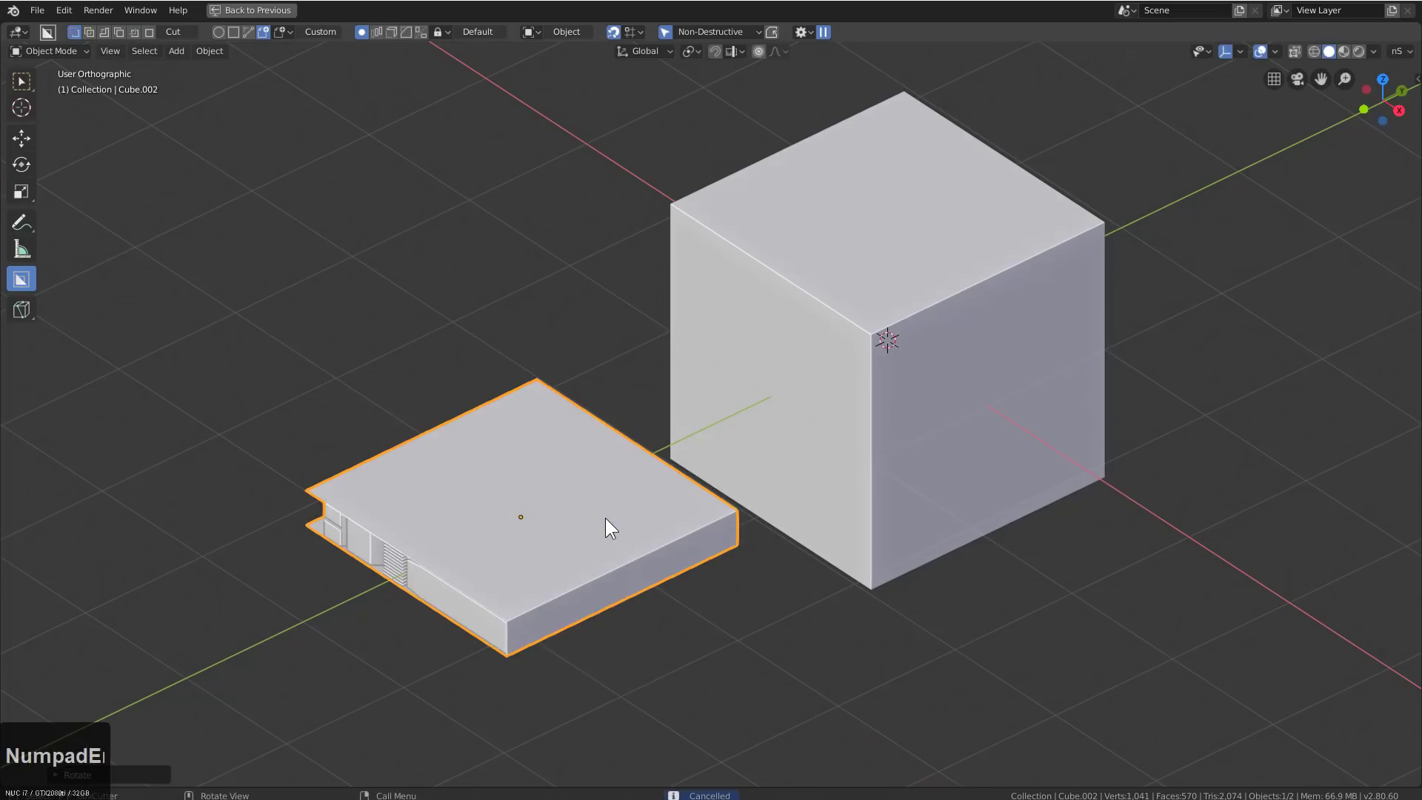
key(ctrl+a)
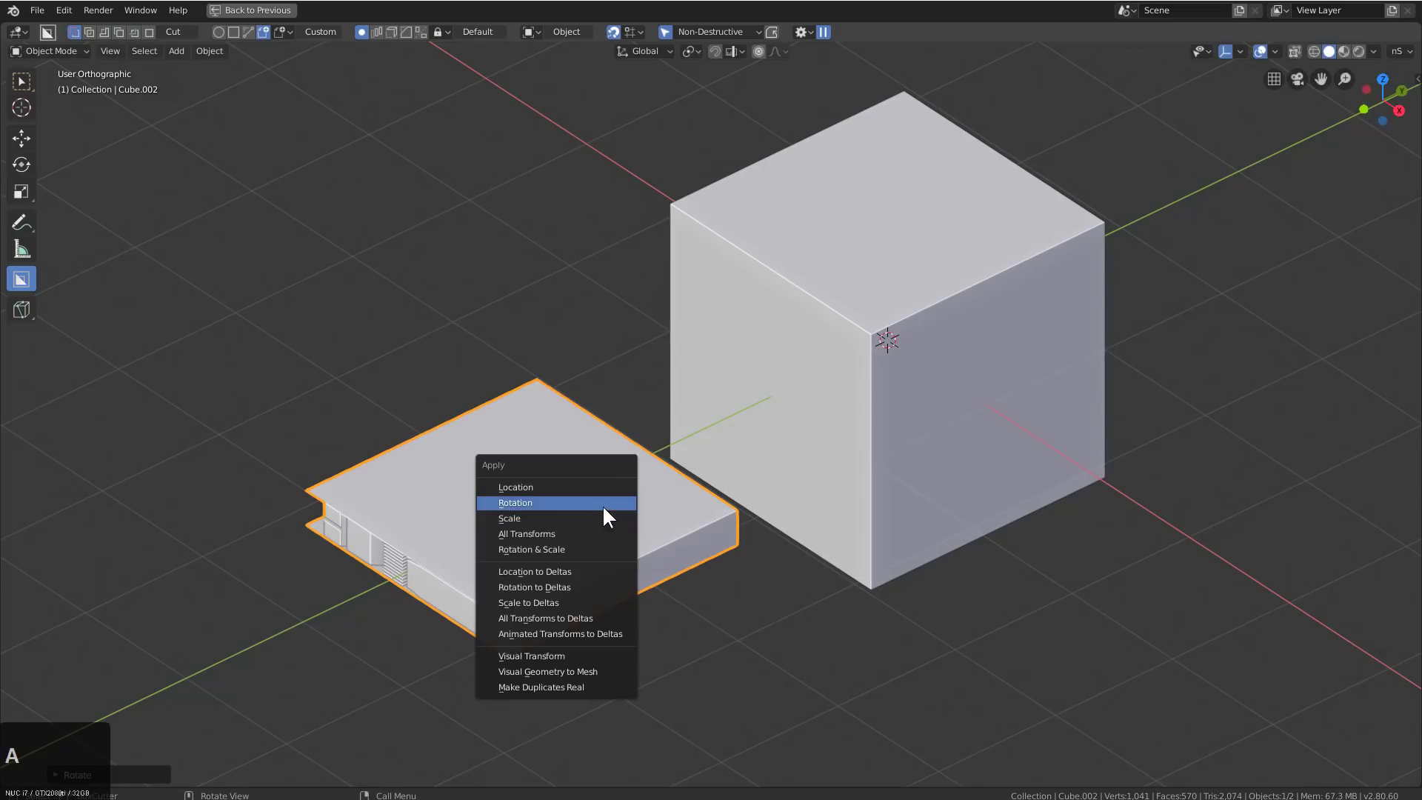
click(602, 504)
Cut the custom shape into the cube from the centre of its side face, extruding it through the cube's full depth
click(767, 412)
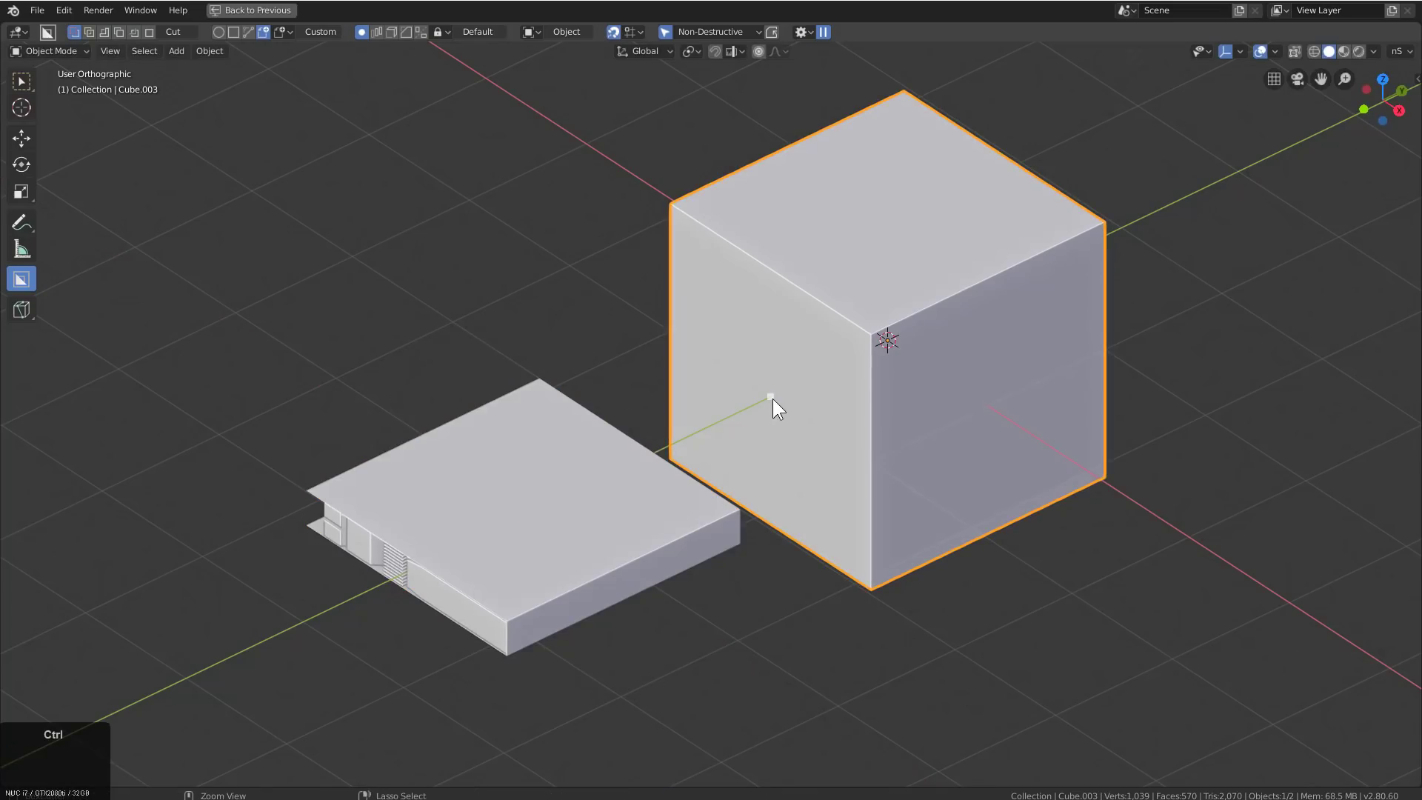
ctrl+drag(772, 398, 872, 518)
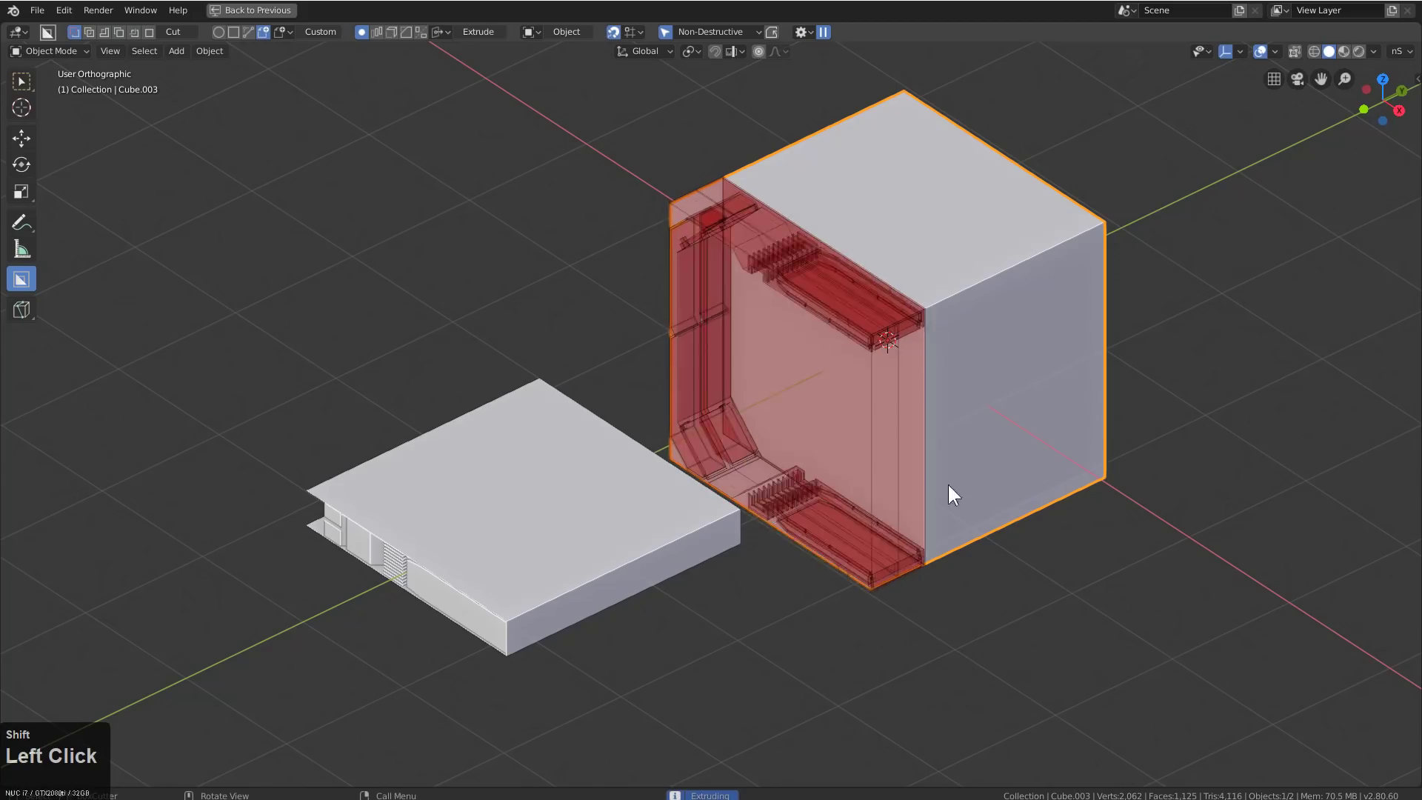
click(1103, 395)
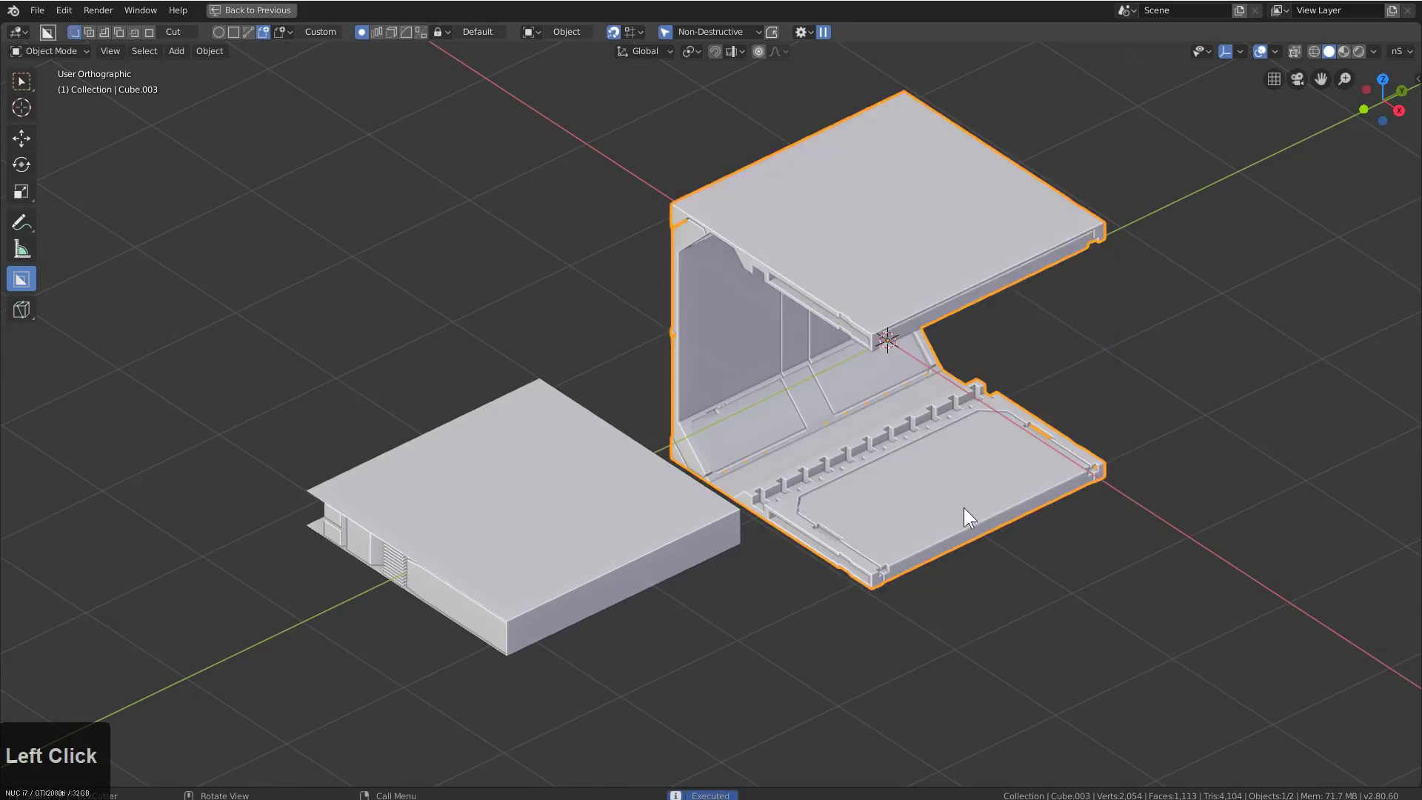
scroll(962, 508, up, 2)
middle_drag(974, 530, 826, 530)
scroll(848, 559, up, 1)
scroll(838, 550, down, 1)
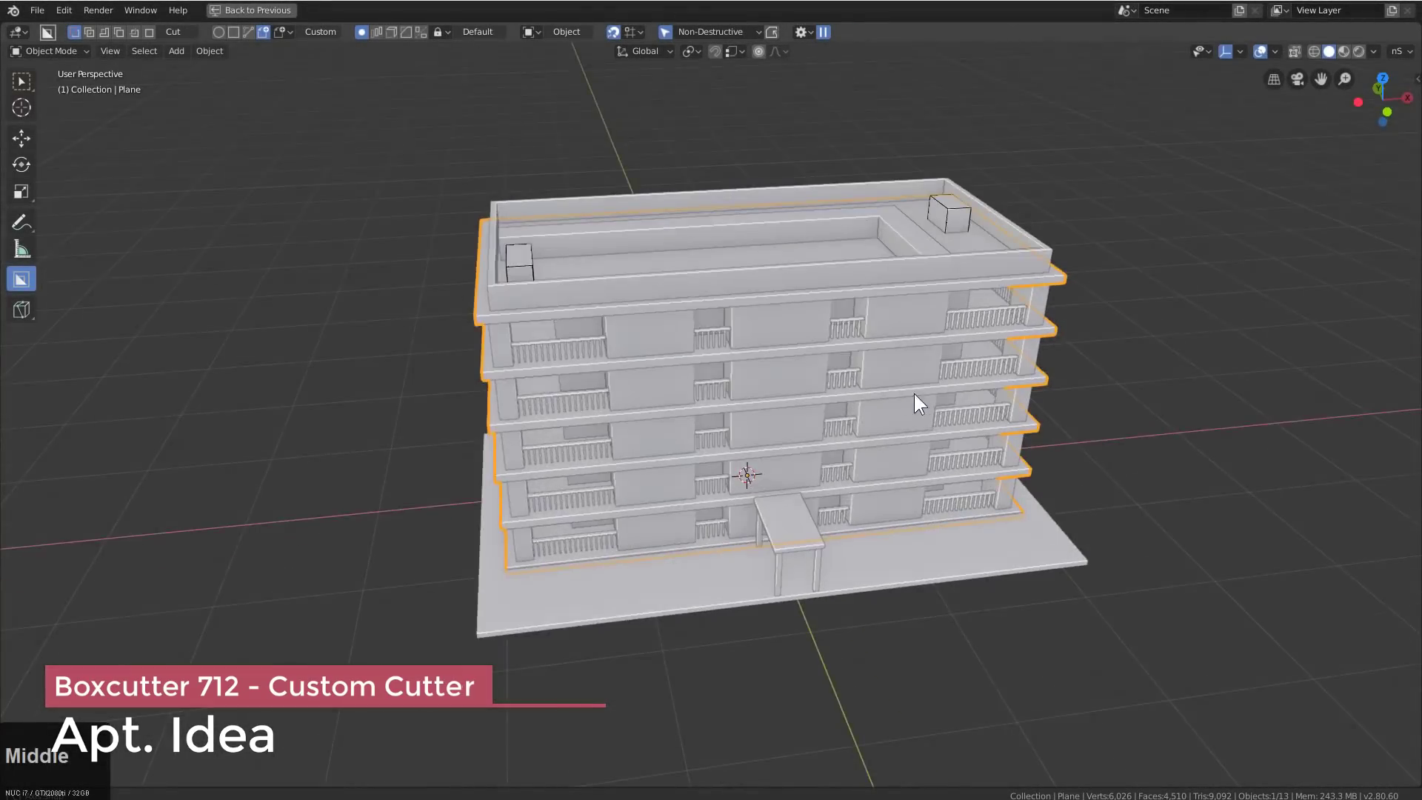
Select every object of the apartment building
scroll(911, 401, up, 2)
middle_drag(913, 393, 832, 464)
scroll(840, 459, up, 2)
key(a)
middle_drag(802, 405, 851, 486)
key(a)
key(g)
click(1219, 507)
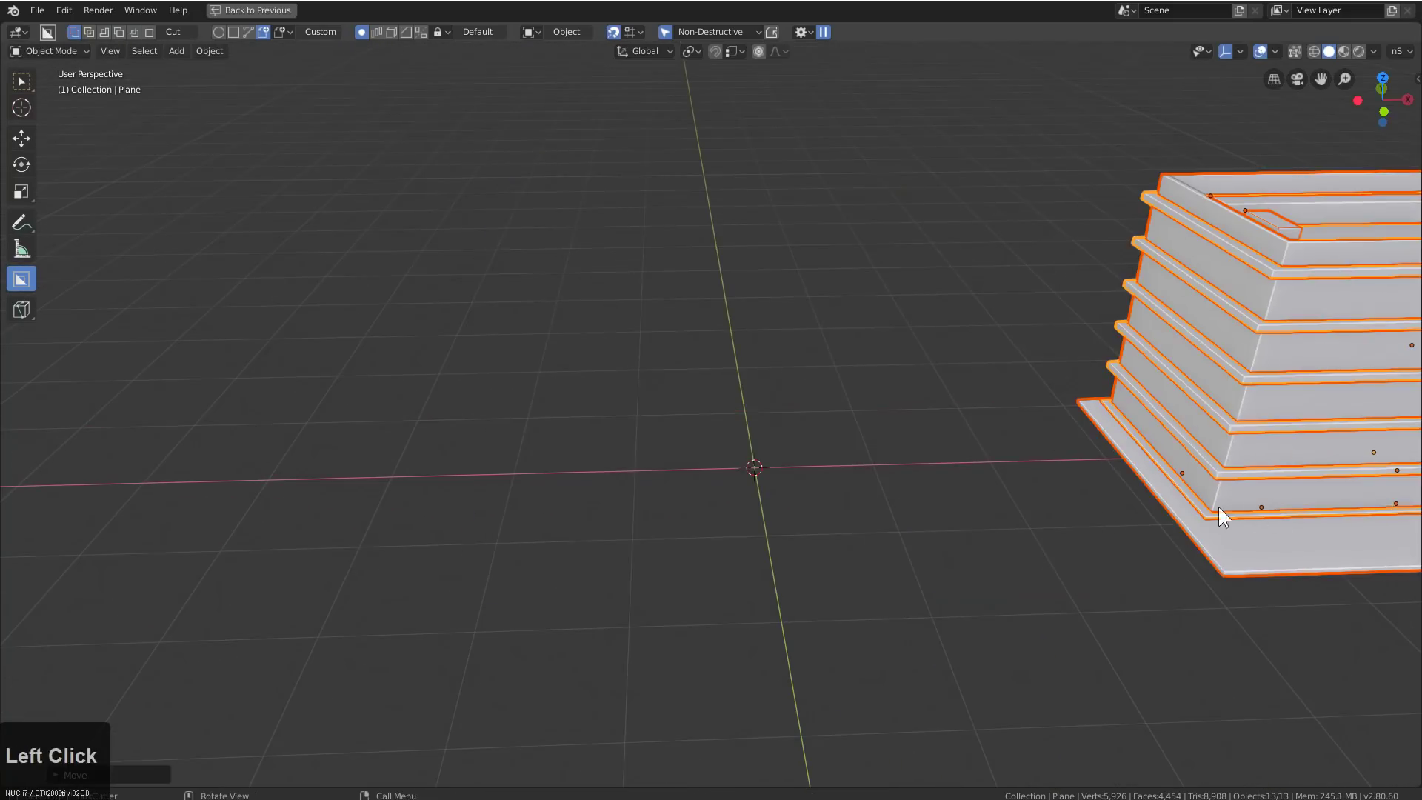
shift+middle_drag(1218, 508, 739, 113)
key(ctrl+z)
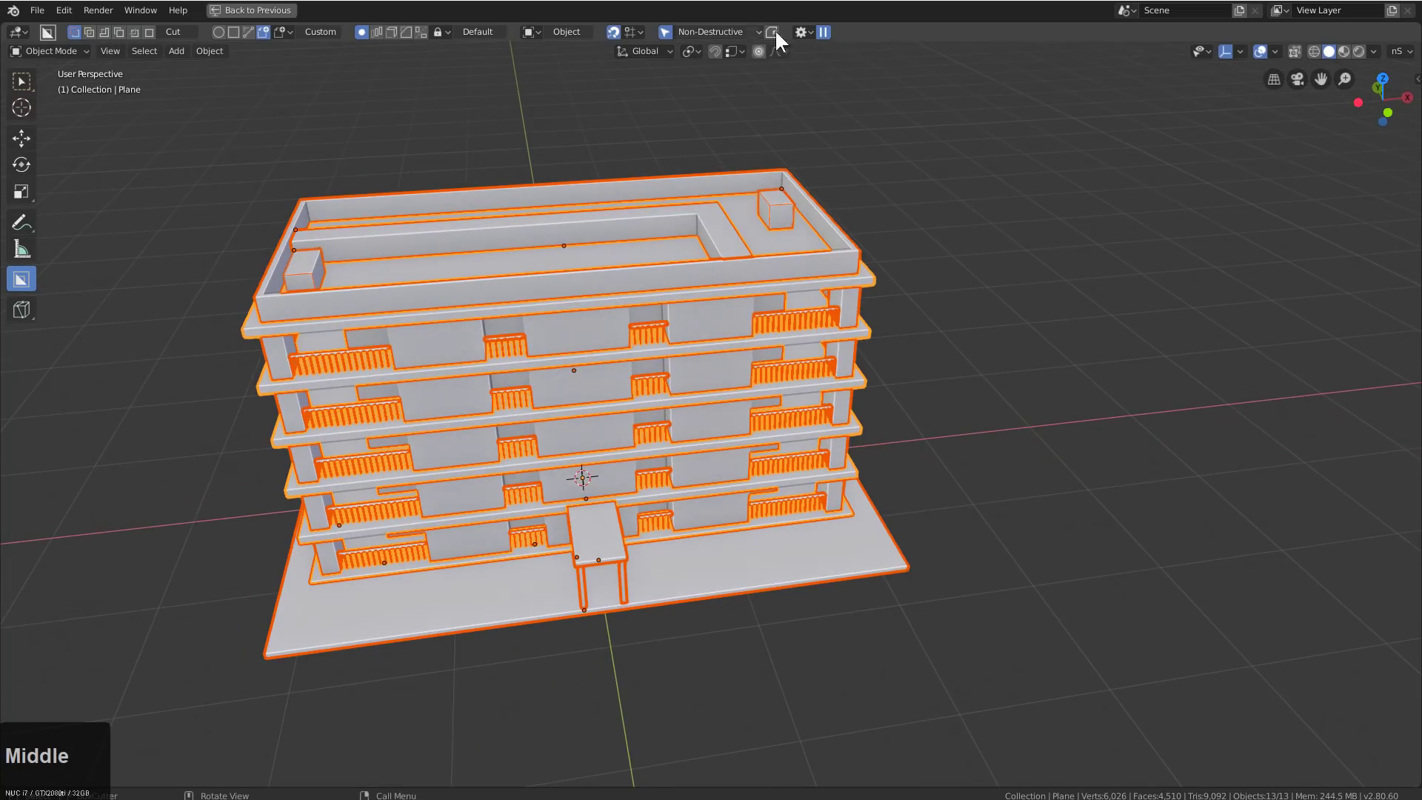
Apply Visual Geometry to Mesh to the building's objects, move them along X clear of the world origin, and deselect everything
key(ctrl+a)
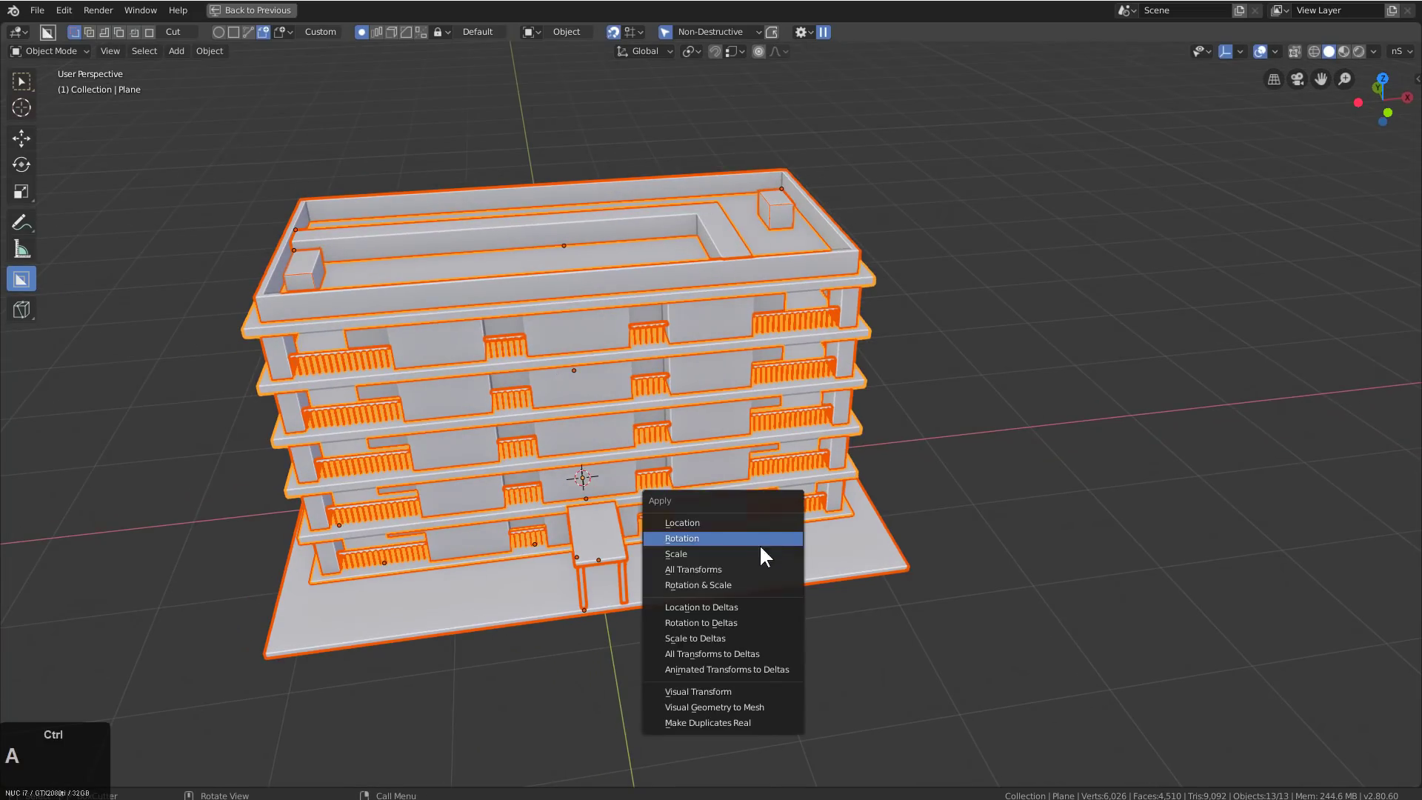
click(722, 706)
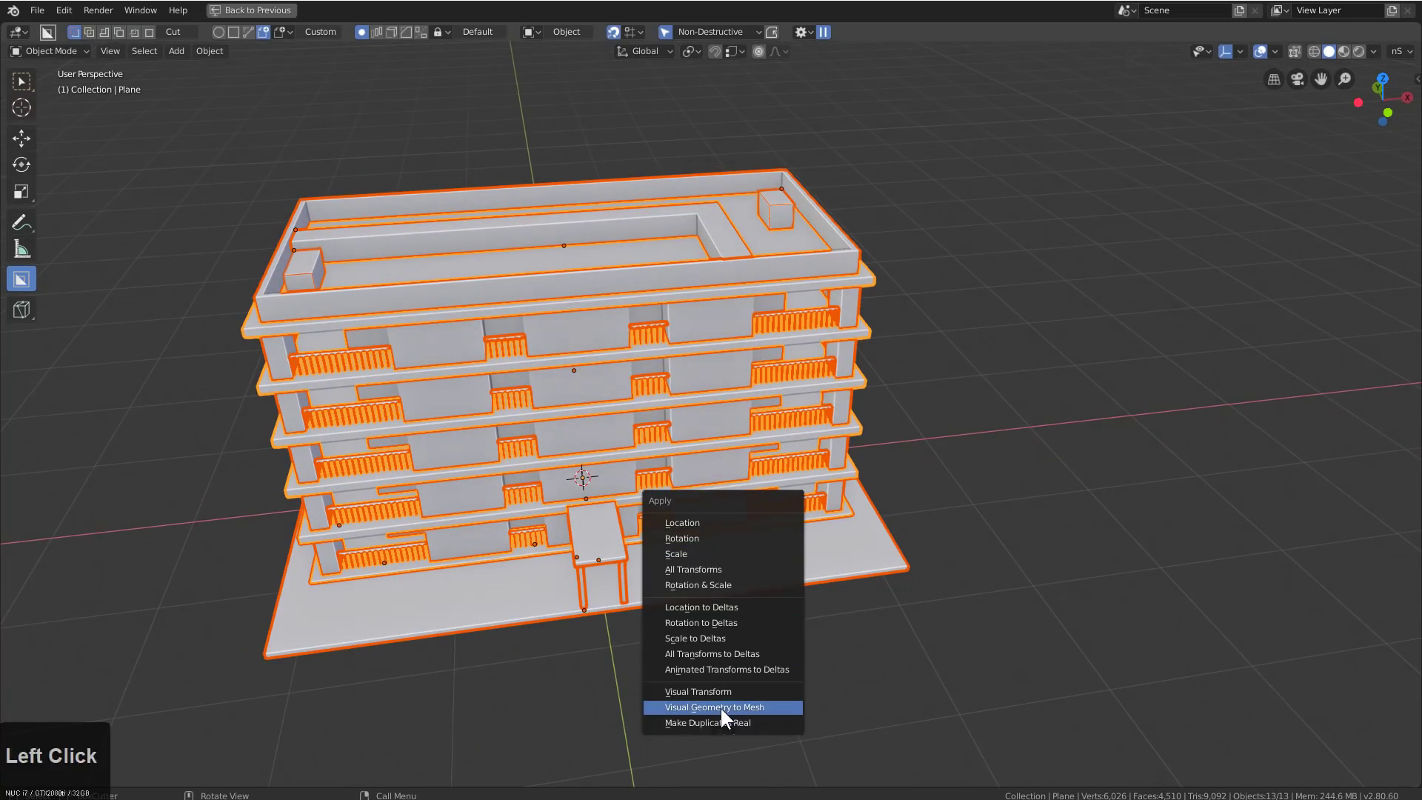
key(g)
key(x)
click(1149, 501)
middle_drag(1149, 500, 838, 463)
key(alt+a)
Add a mesh cube at the world origin and flatten it along Z into a thin slab
key(shift+a)
mouse_move(860, 453)
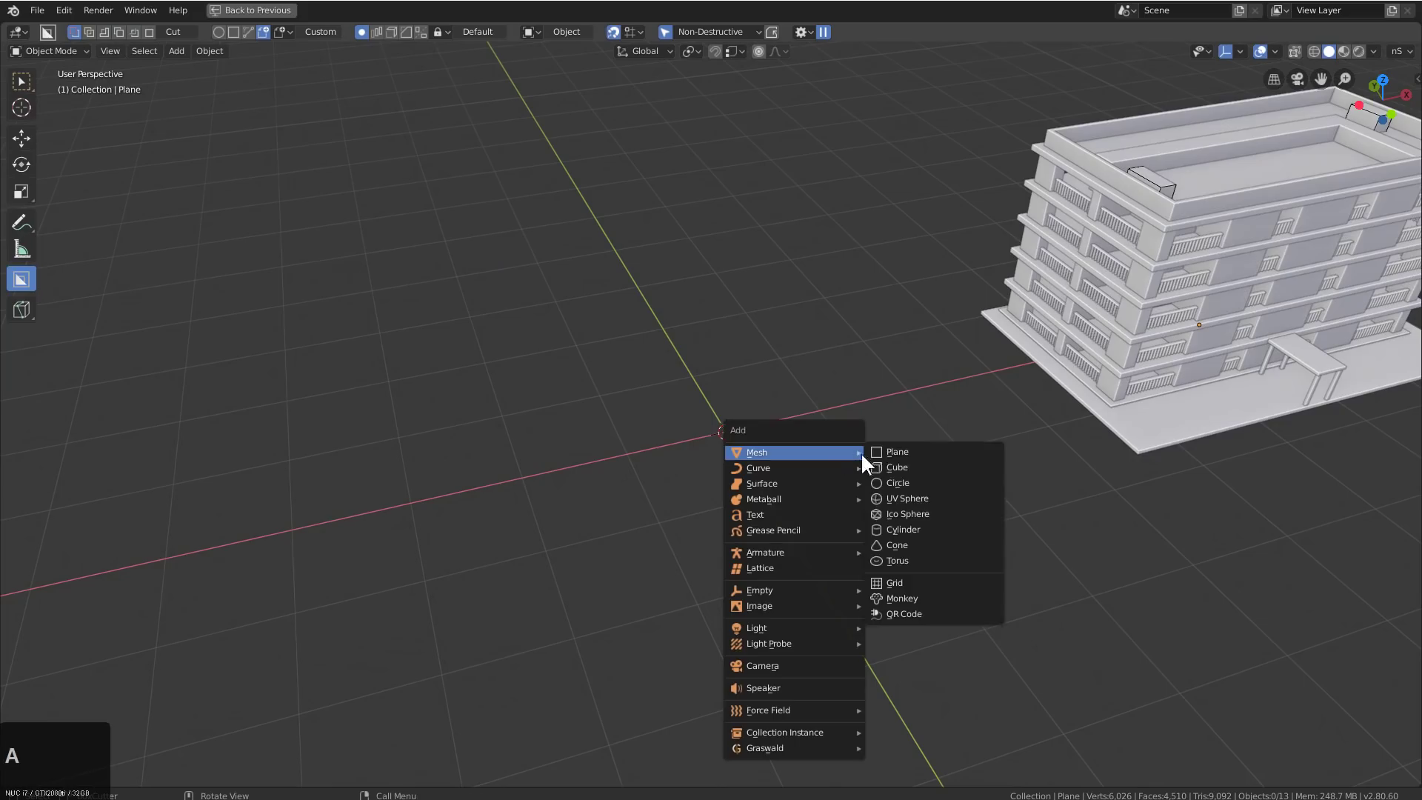
click(894, 468)
key(s)
key(z)
click(834, 499)
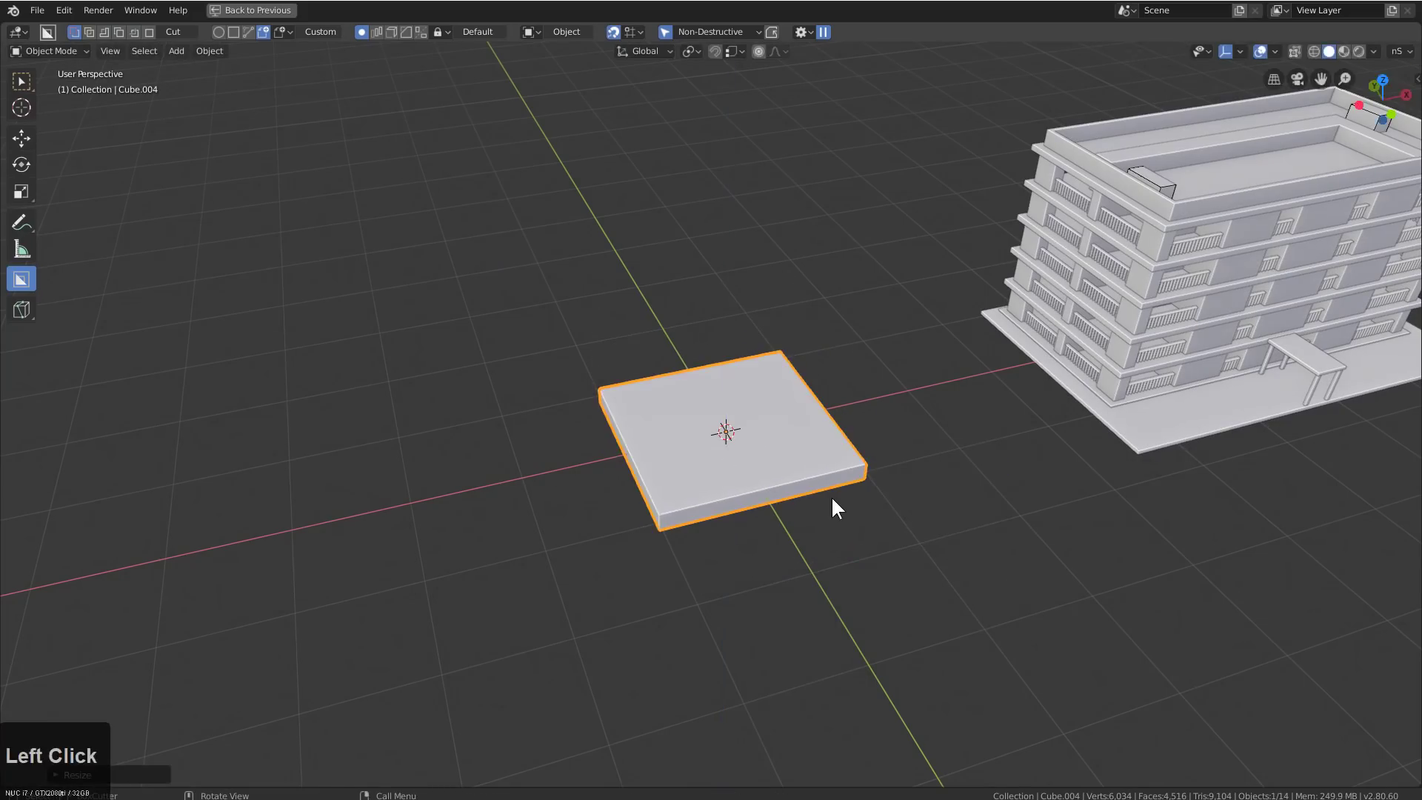
Scale the slab by 2 in X and Y with Z locked, and stretch it by 1.5 along X
key(s)
key(shift+z)
key(Escape)
key(s)
key(shift+z)
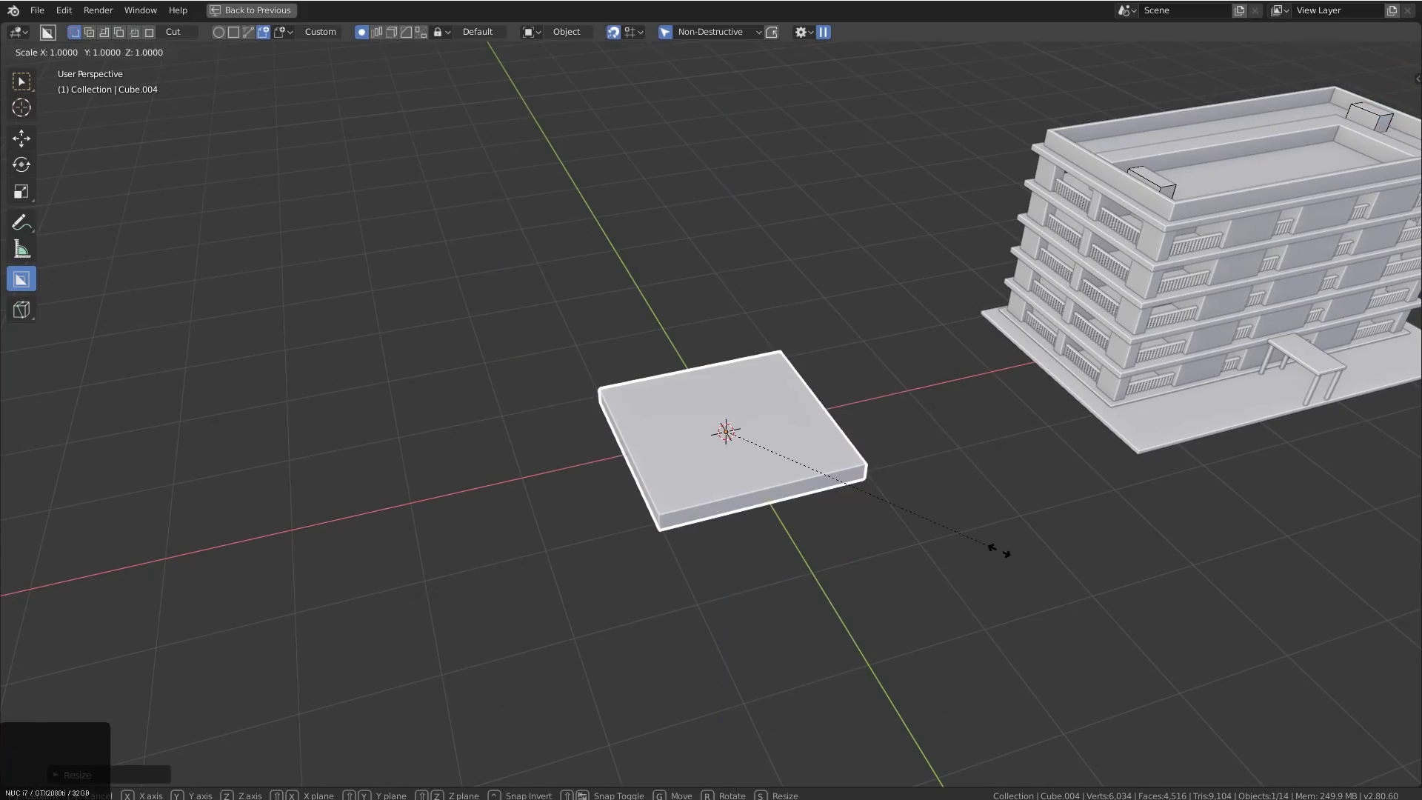
key(KP_2)
key(KP_Enter)
key(s)
key(x)
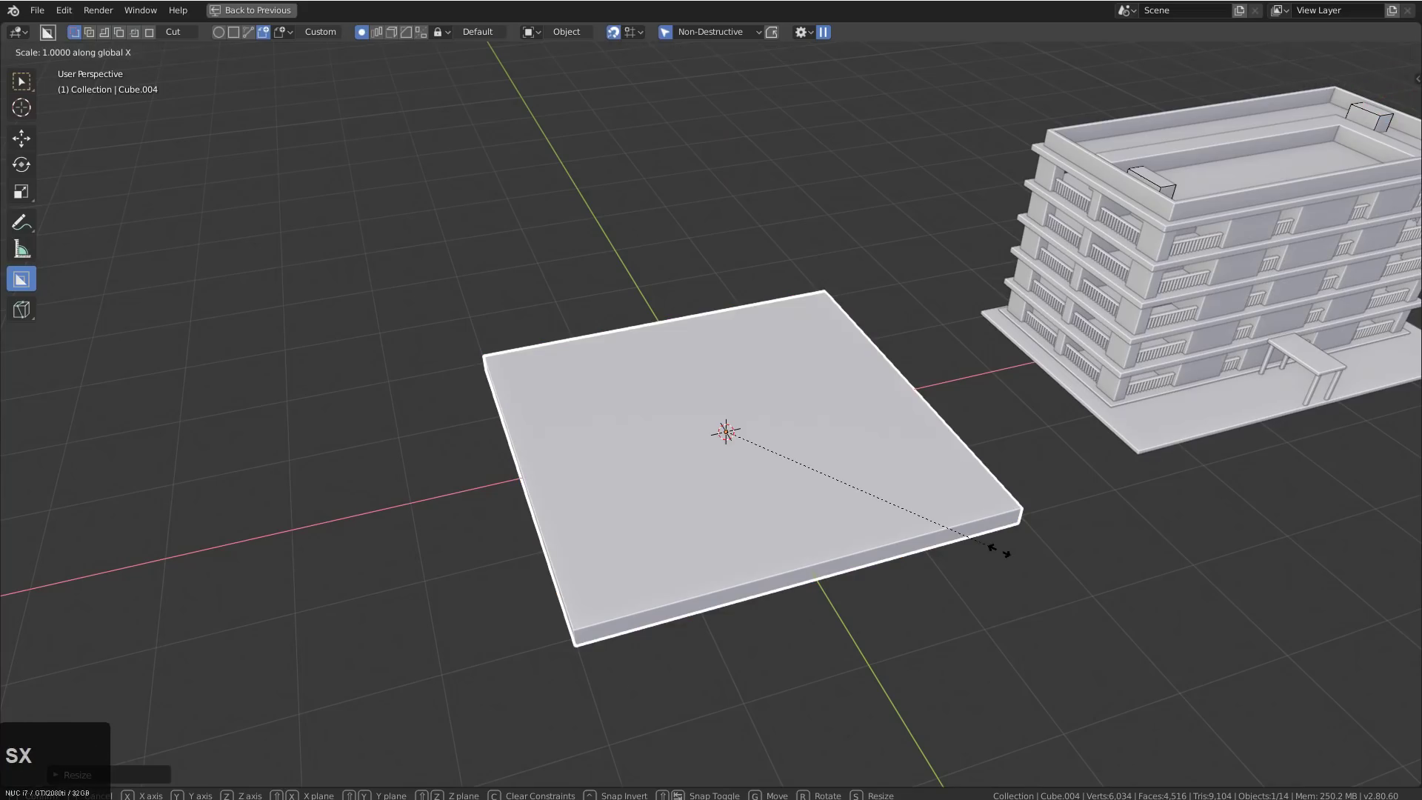
text(1.5)
key(KP_Enter)
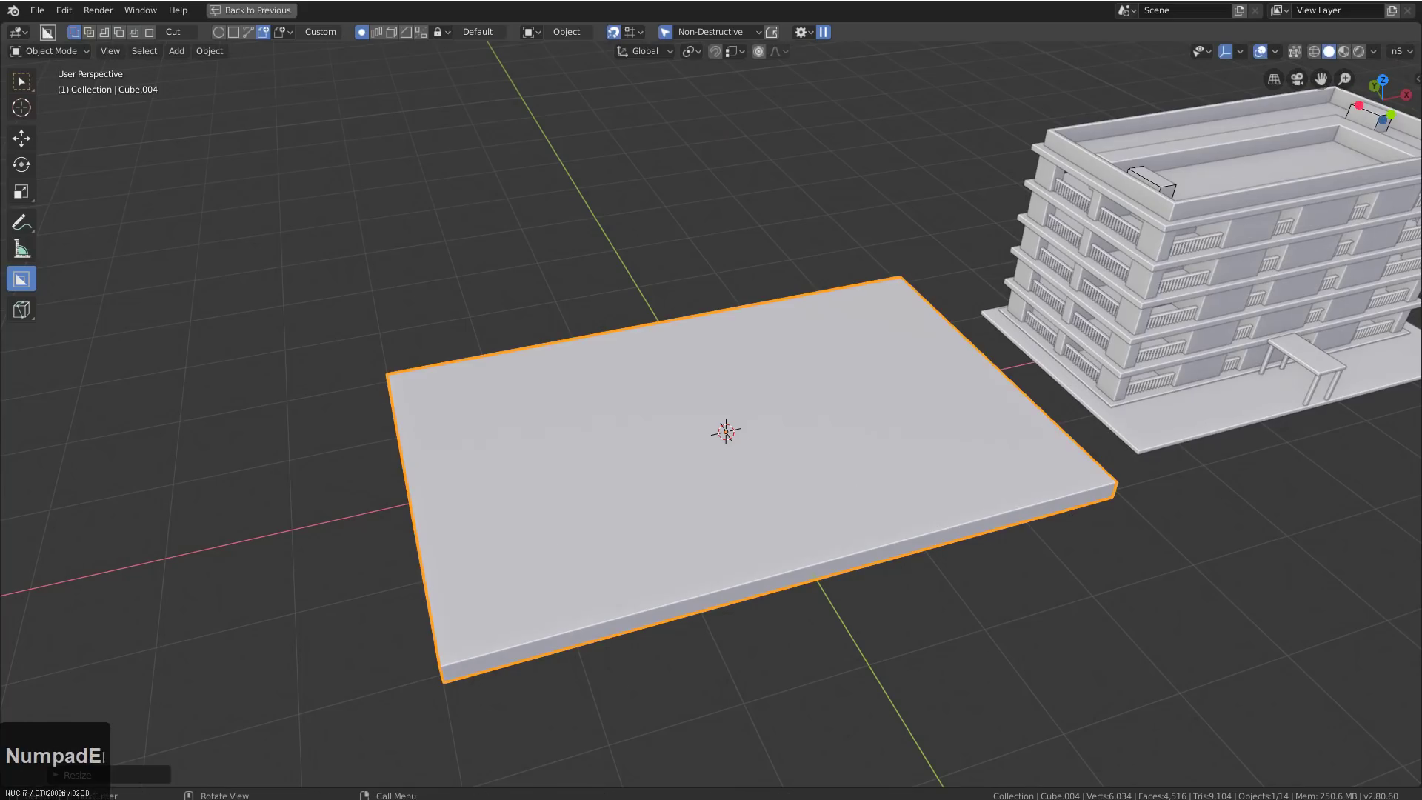
Set BoxCutter to Make mode with the Box shape, and create a thin box centred on the slab, slightly inset from its edges
shift+middle_drag(669, 470, 684, 460)
click(684, 460)
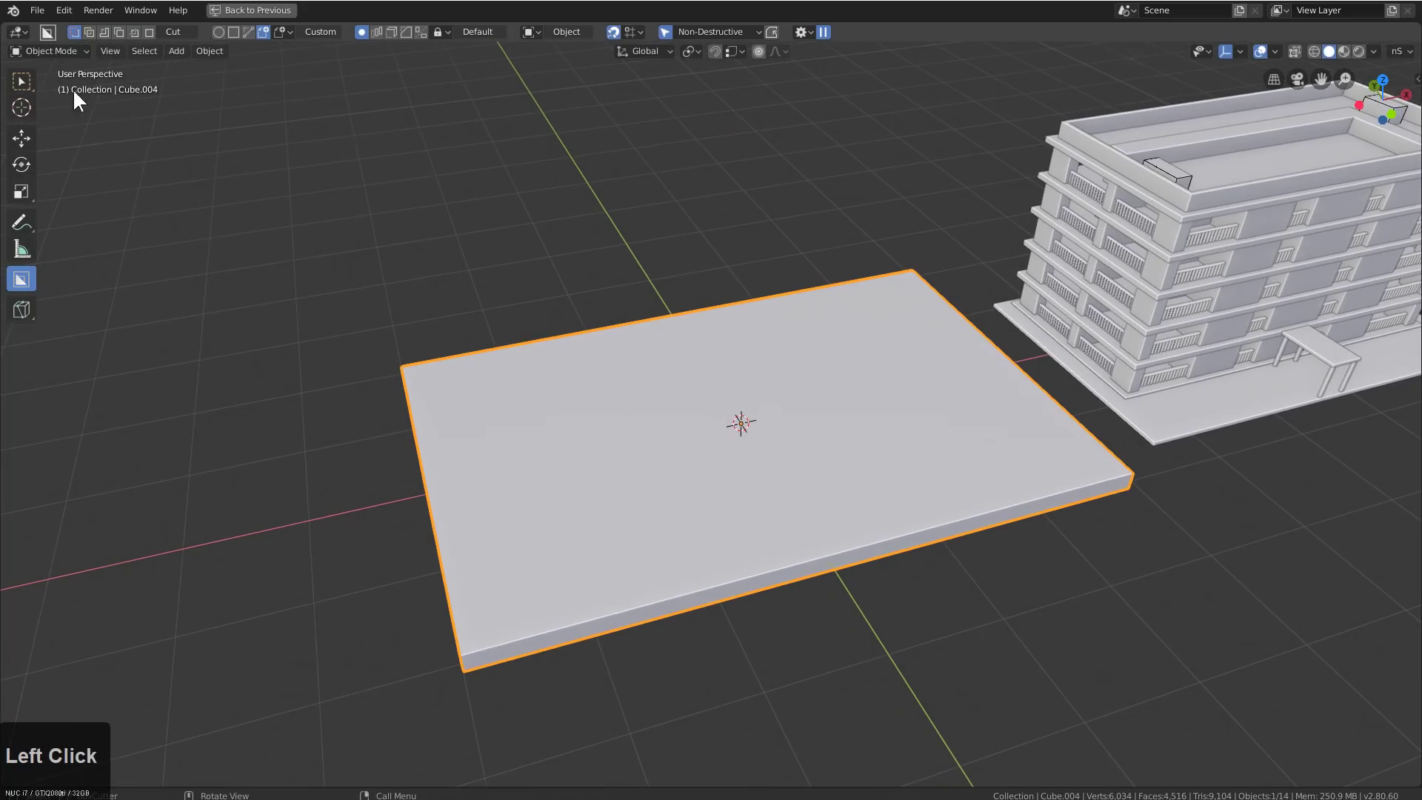
click(148, 32)
drag(419, 377, 899, 491)
right_click(898, 491)
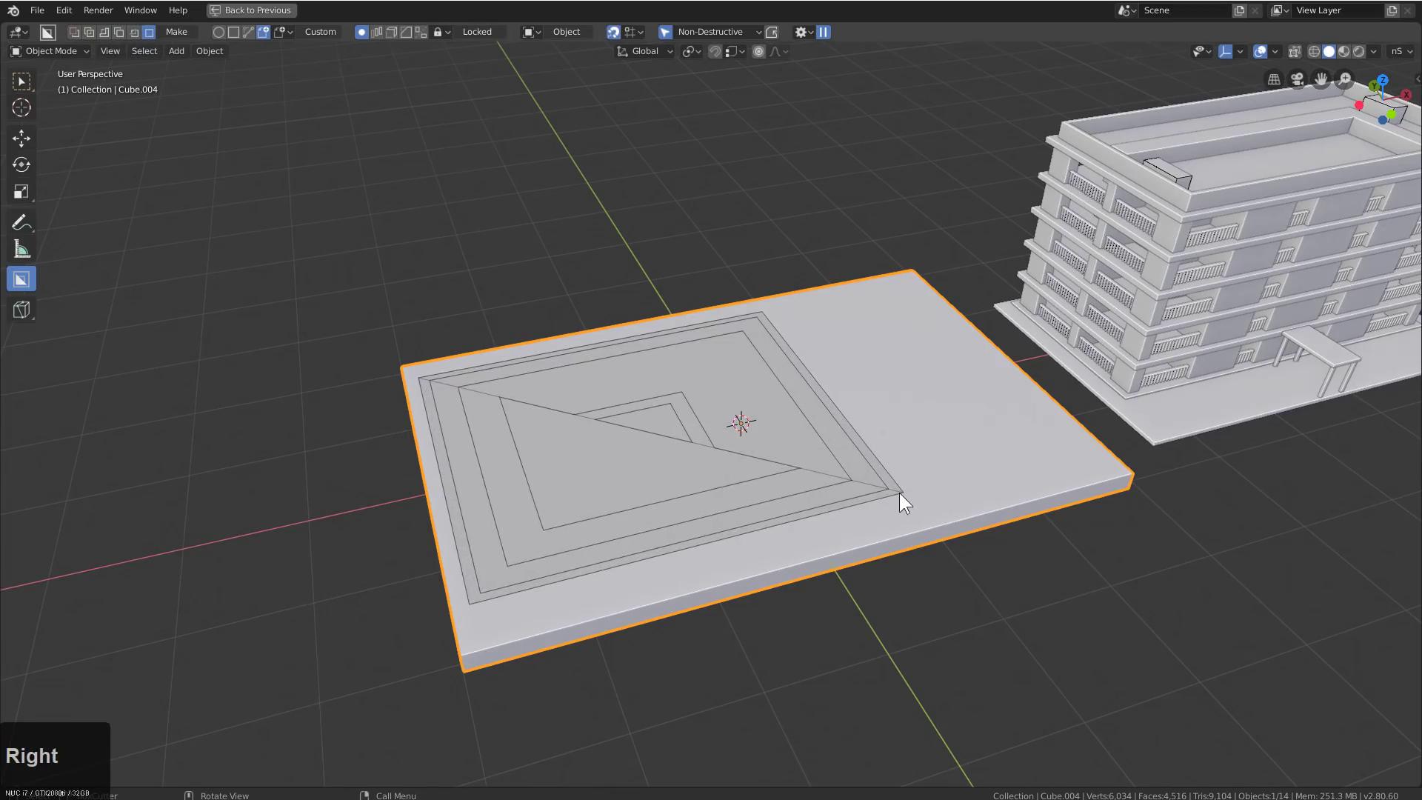
click(235, 32)
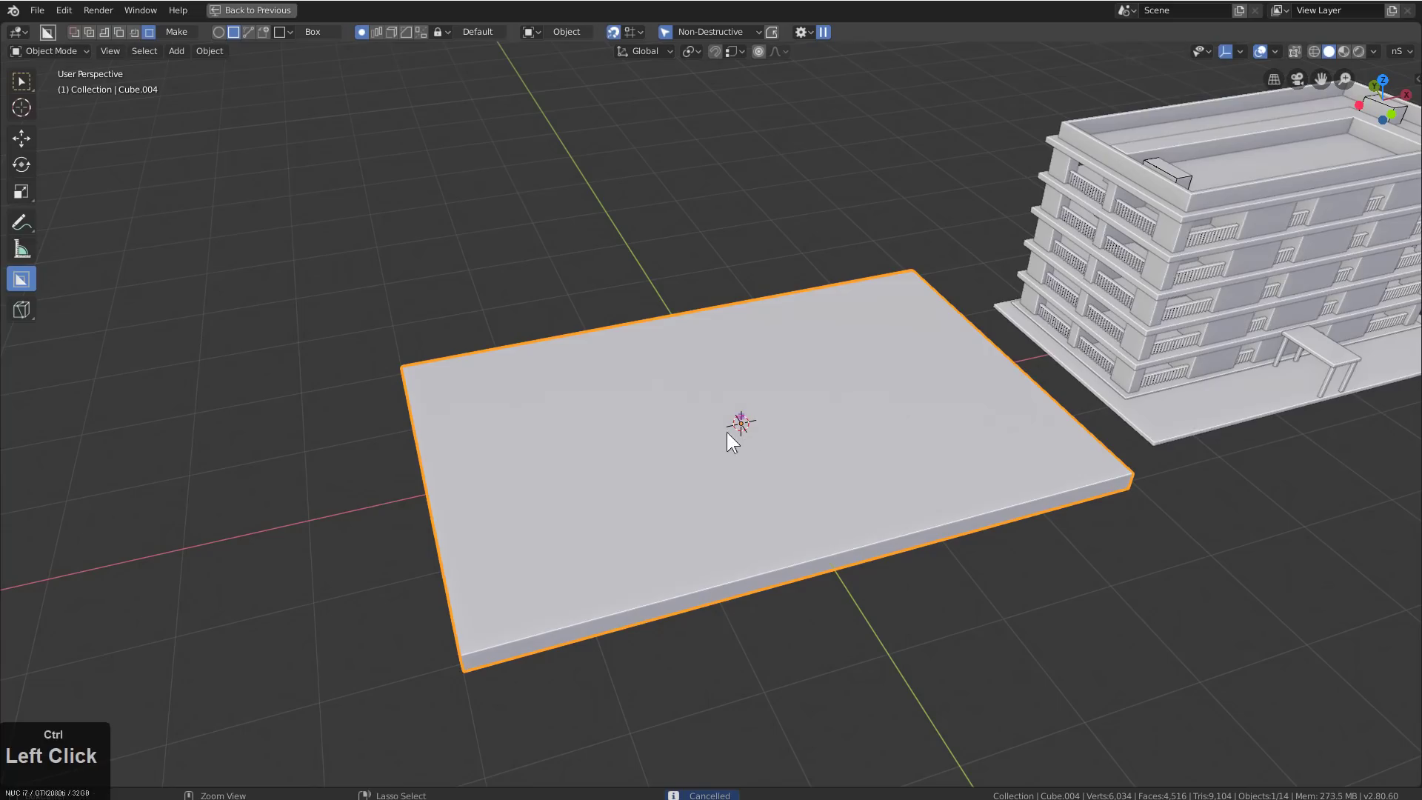
mouse_move(740, 418)
mouse_down()
mouse_move(860, 440)
mouse_move(1090, 442)
mouse_up()
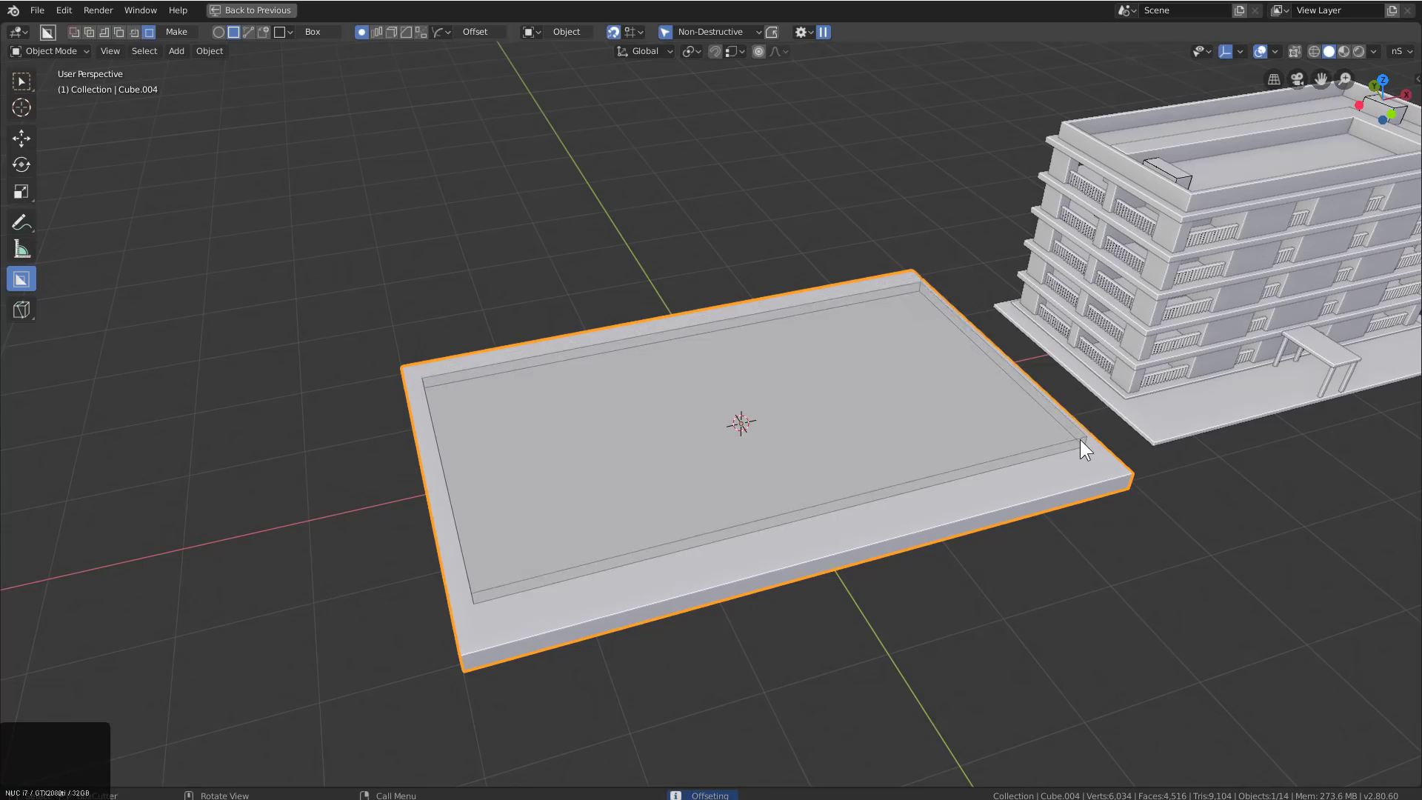
click(1081, 435)
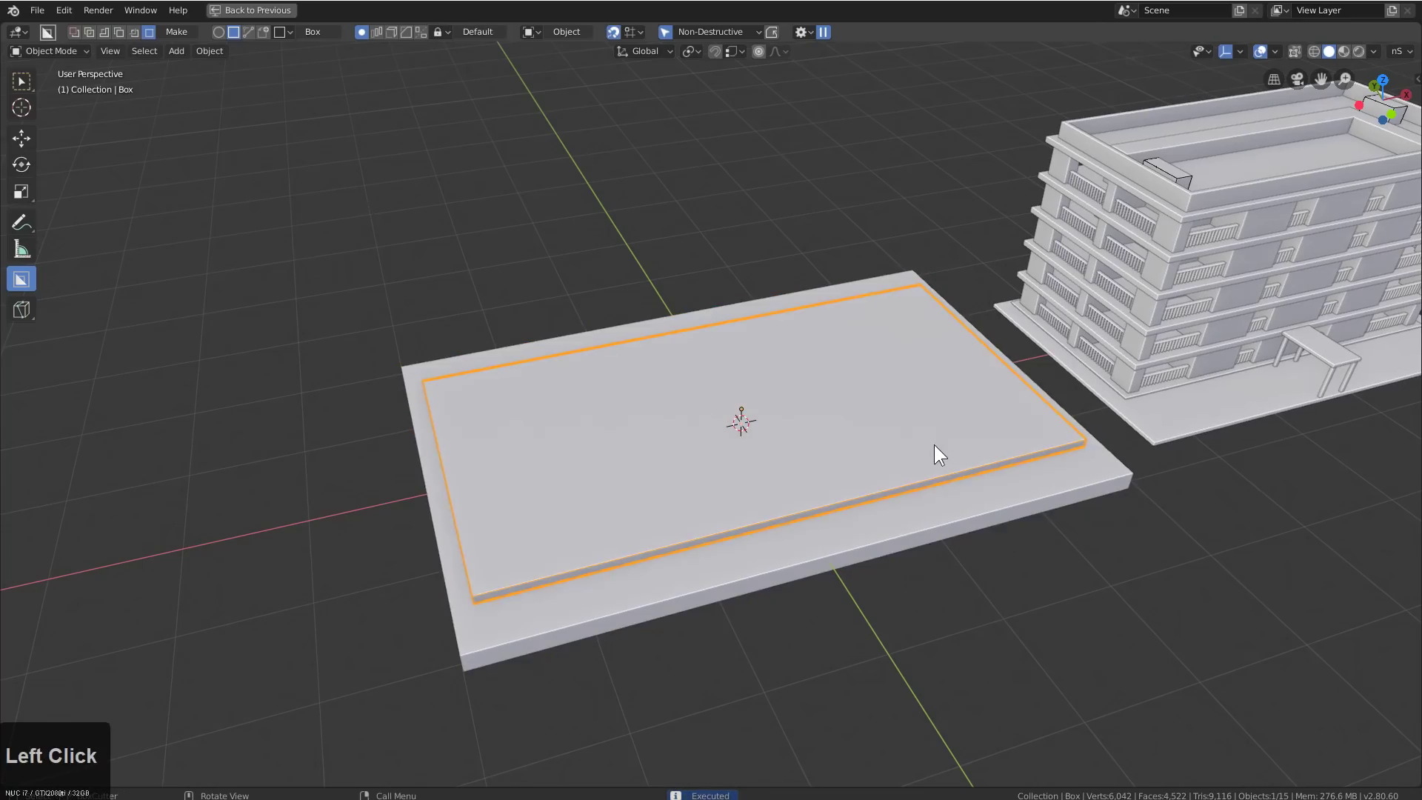
Array the thin box upward with the Hard Ops Array, using a relative Z offset of 5.312 and a count of 5
middle_drag(935, 446, 961, 451)
key(q)
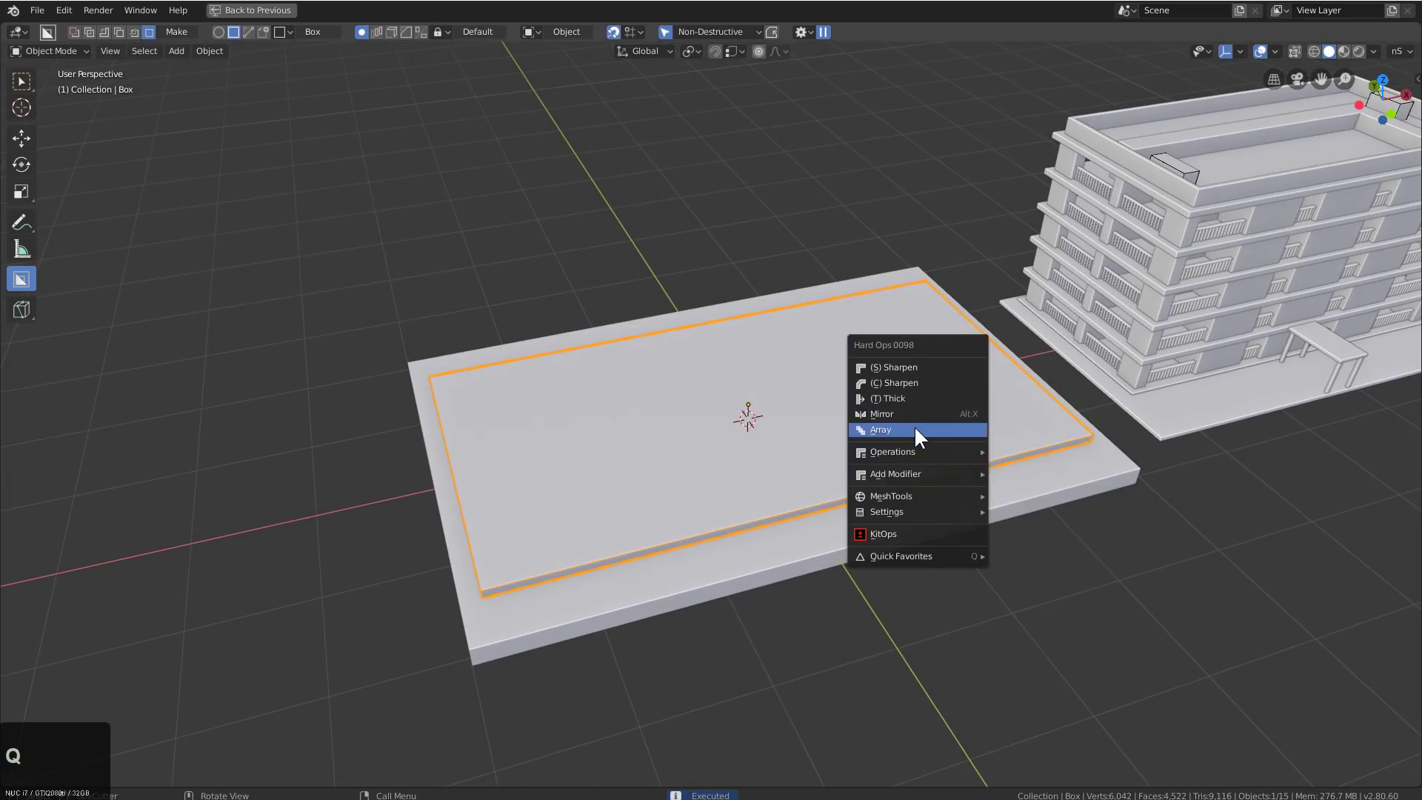
click(914, 429)
drag(748, 330, 745, 283)
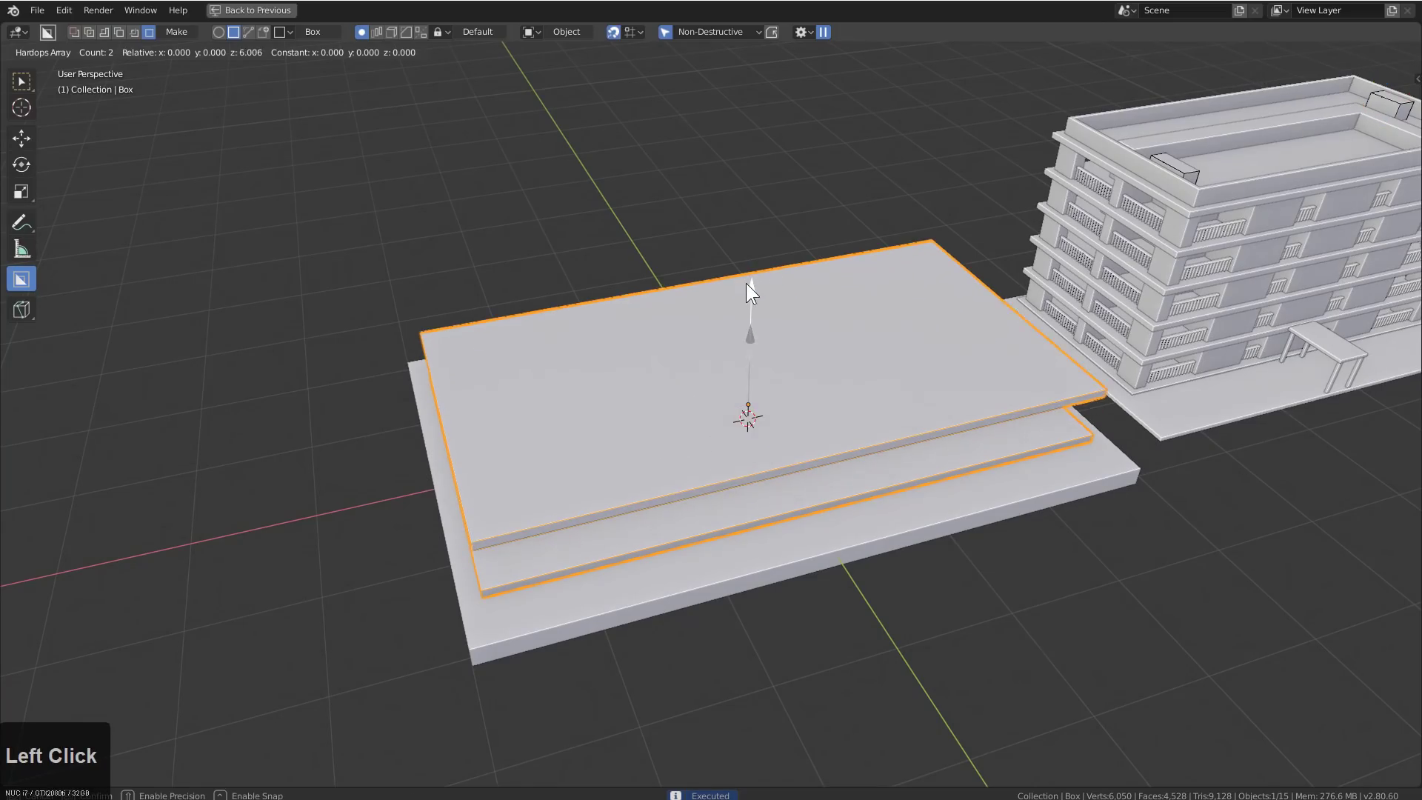
click(664, 467)
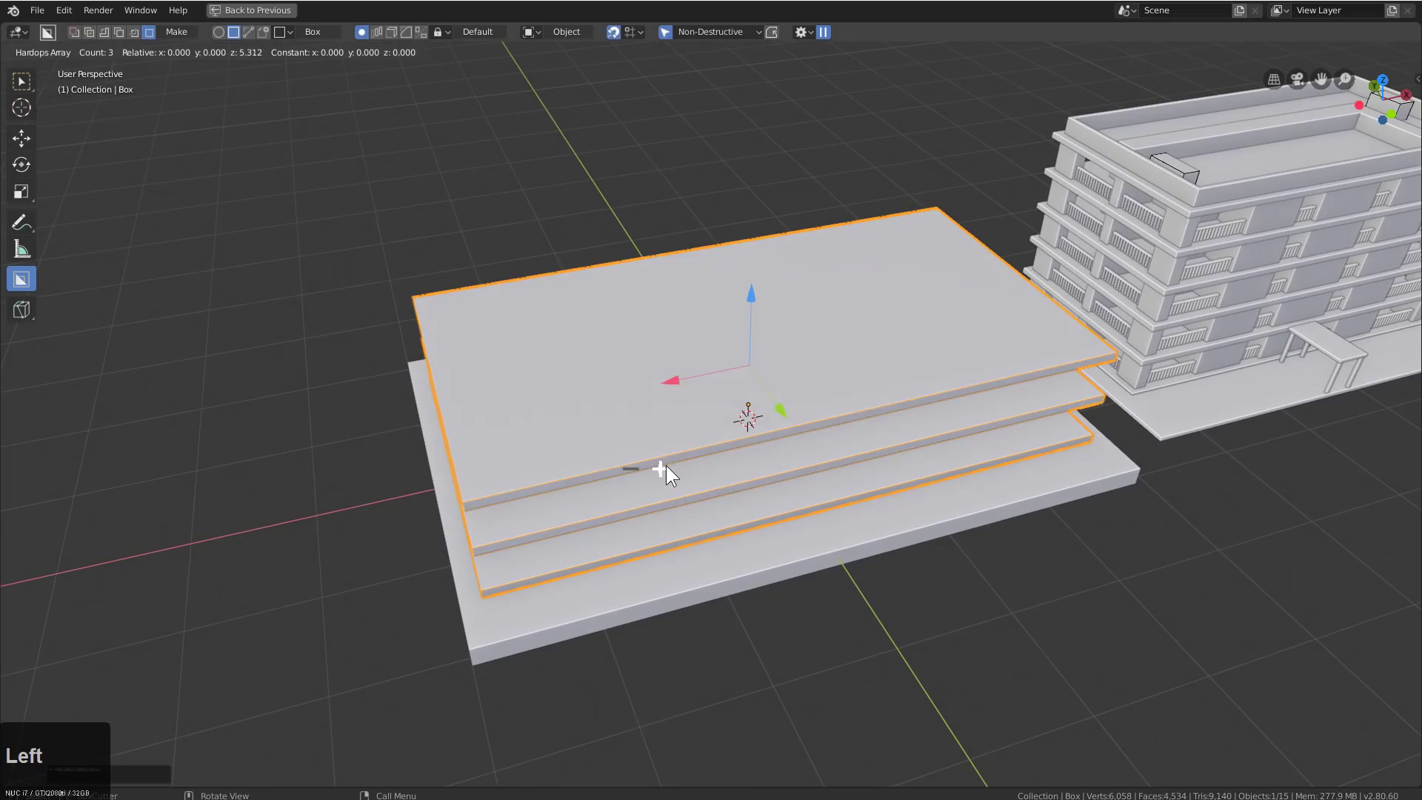
click(660, 466)
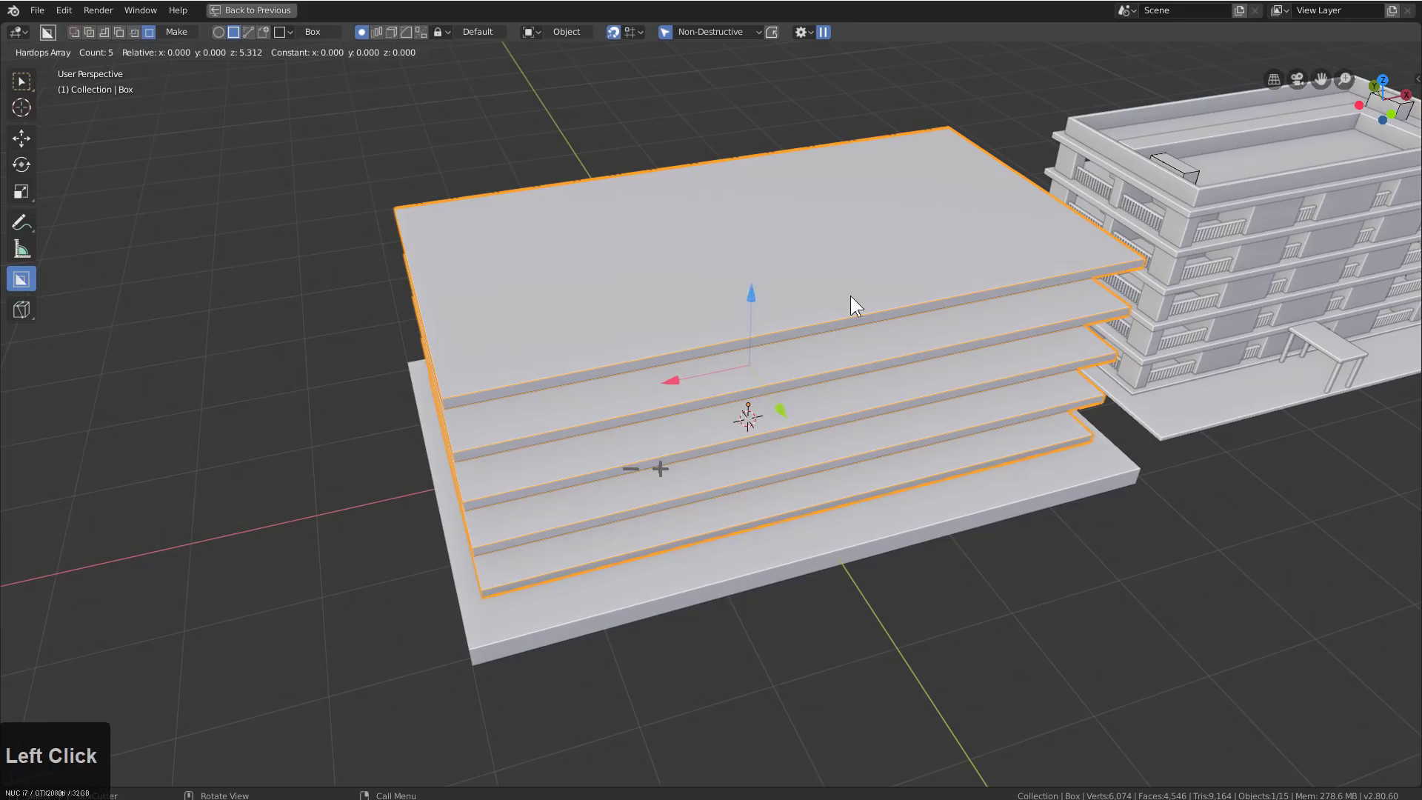
Add a mesh cube among the arrayed floor plates and position it along Z so its top sits just below the uppermost plate
middle_drag(850, 299, 886, 351)
key(shift+a)
mouse_move(883, 341)
click(952, 357)
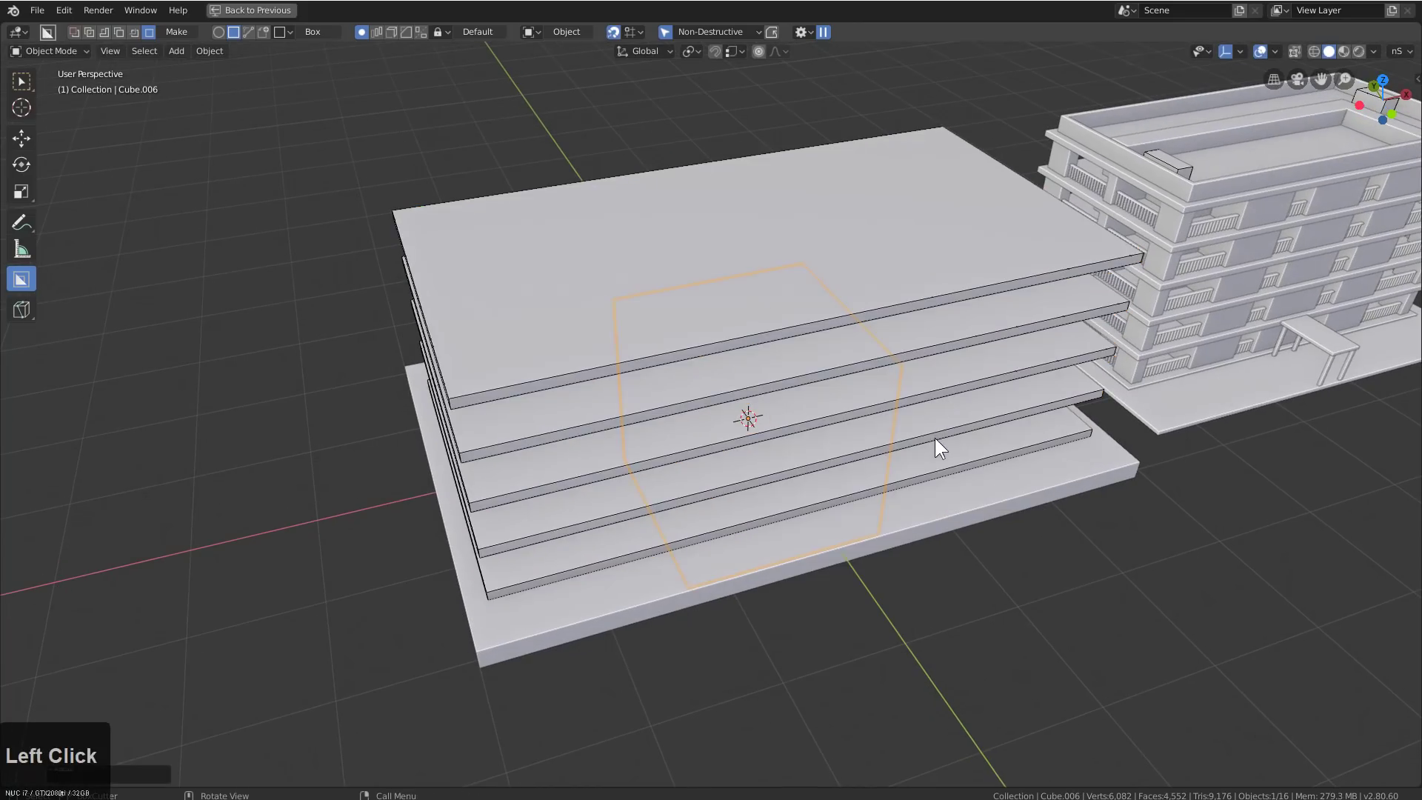
key(g)
key(z)
click(908, 346)
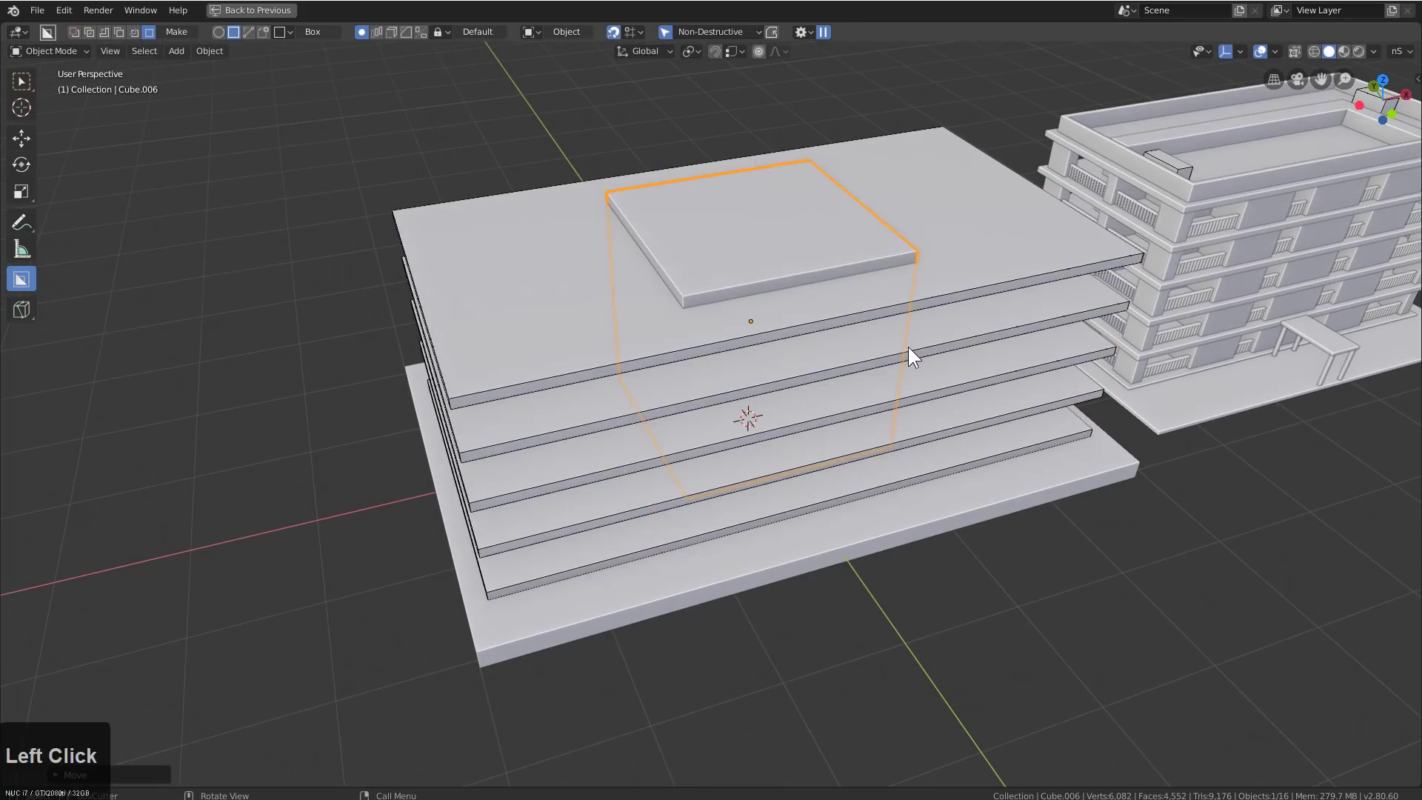
key(g)
key(z)
Scale the cube horizontally with Z locked and stretch it along X so it fills the floors just inside the plate edges
key(s)
key(shift+z)
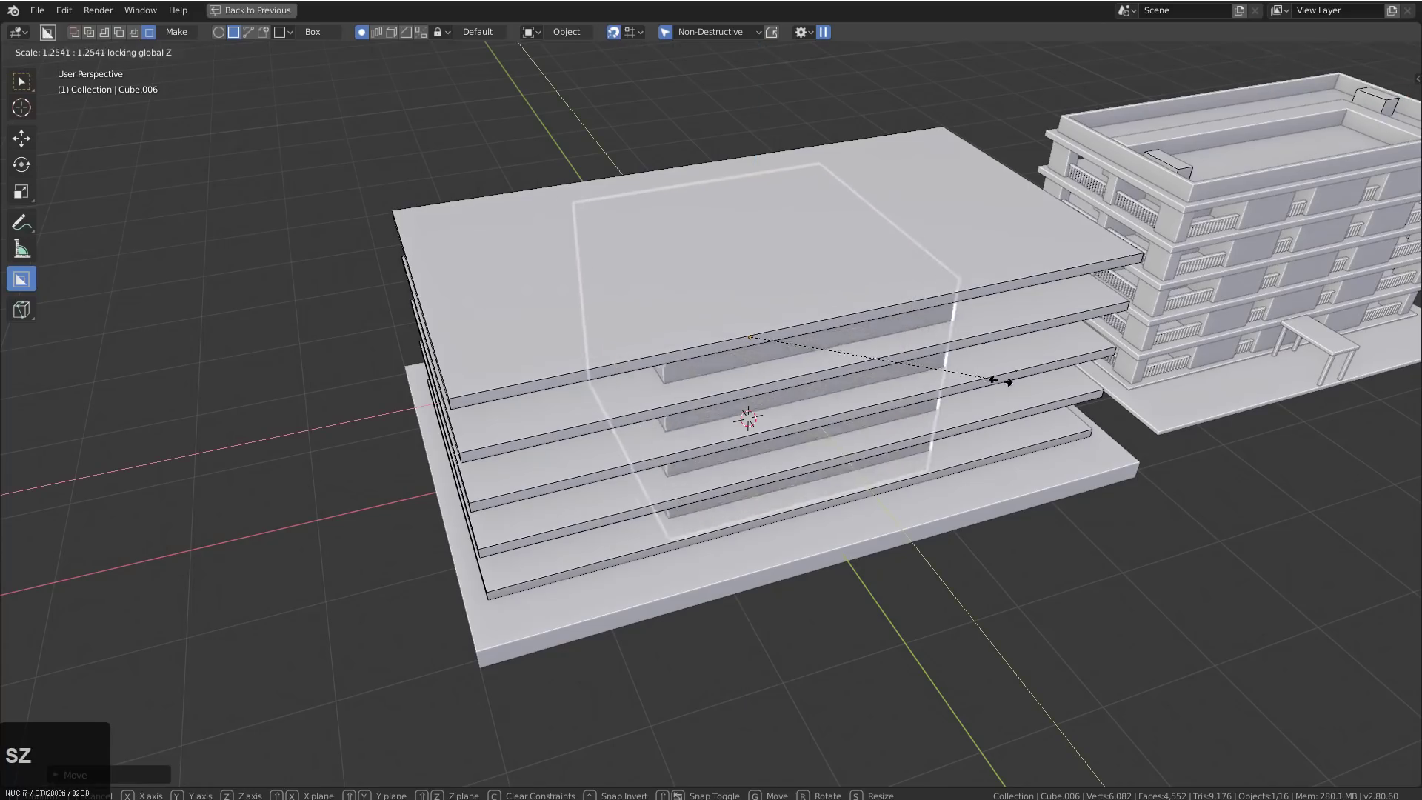
key(x)
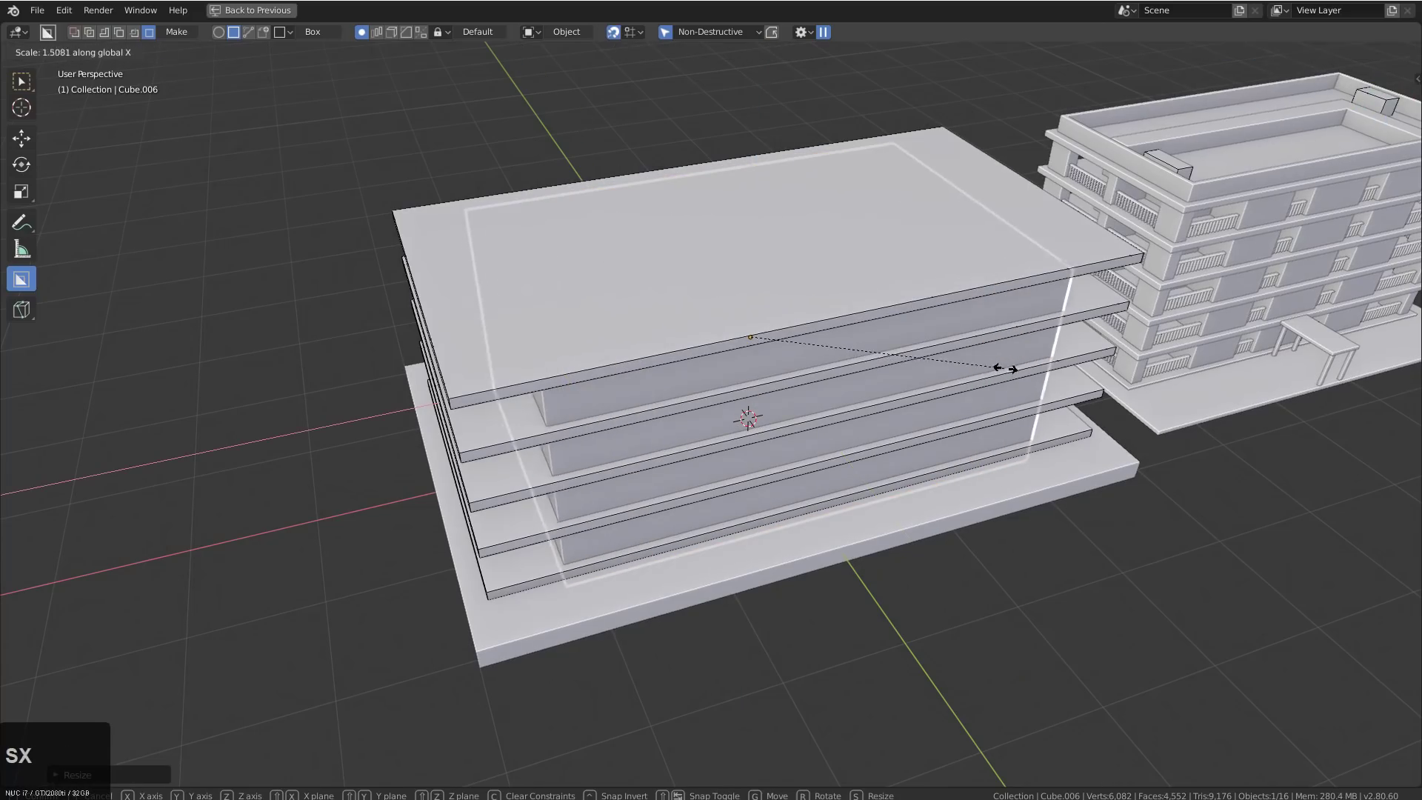
click(1066, 375)
middle_drag(1066, 374, 855, 401)
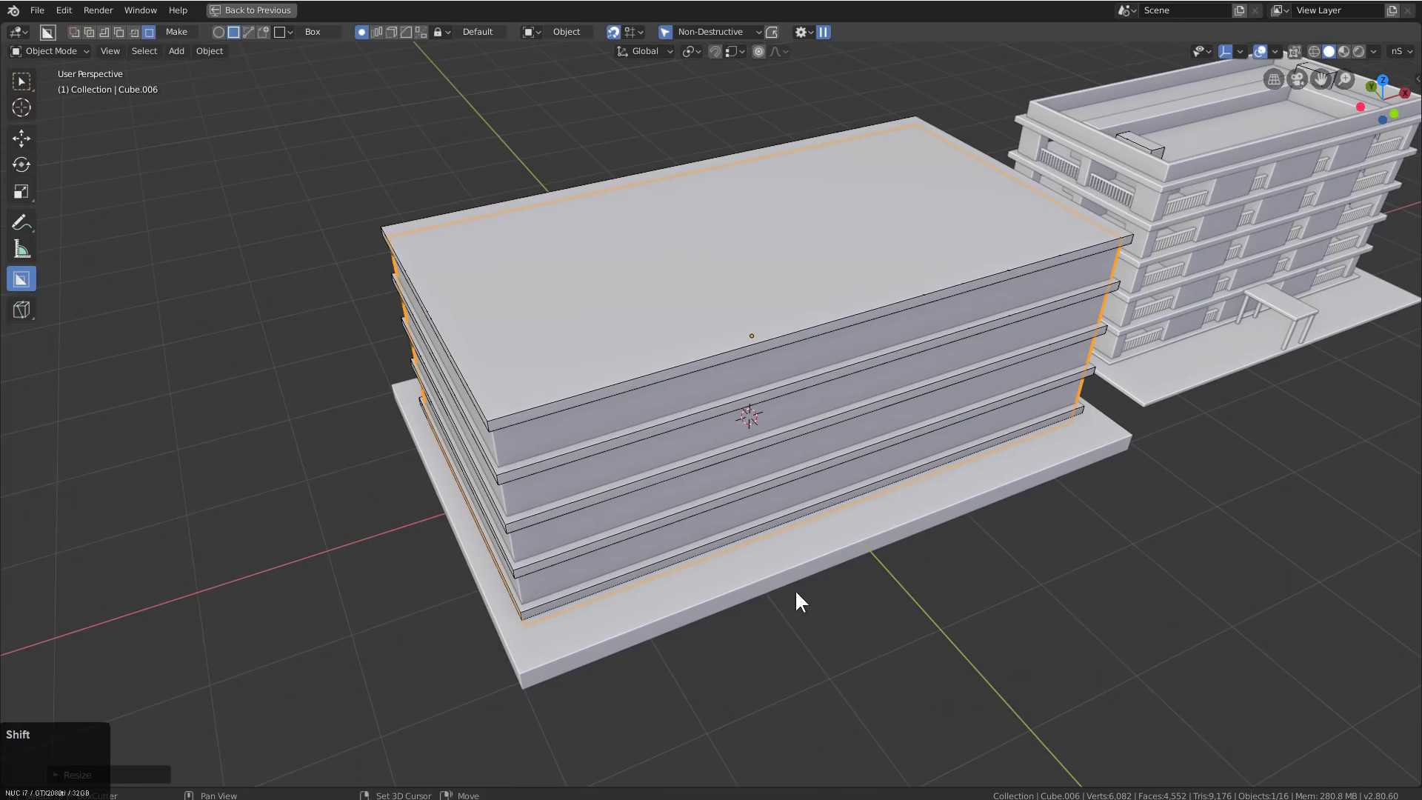
Mirror the central block along X across the base slab with Hard Ops Mirror, and select only the block
shift+click(711, 585)
key(alt+x)
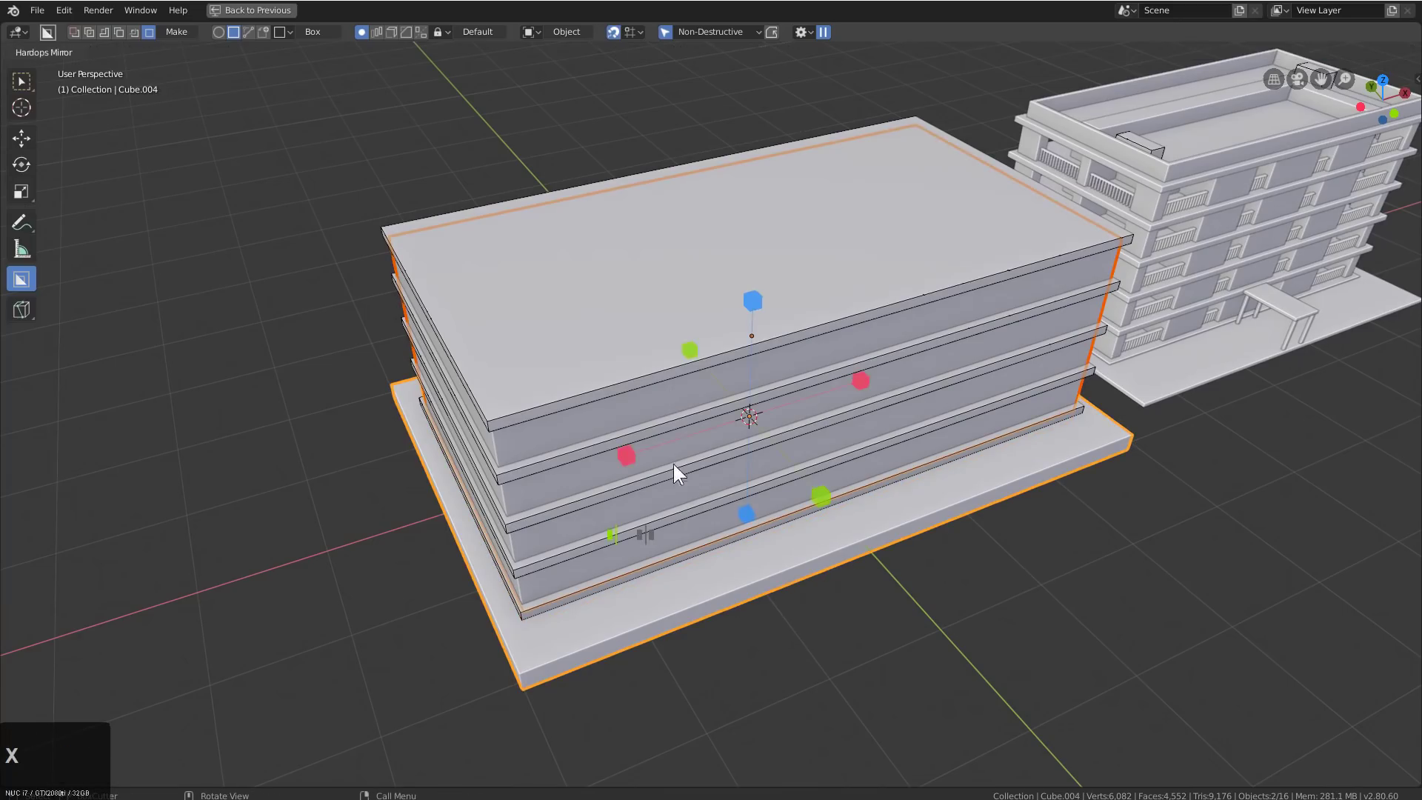
click(625, 458)
key(alt+a)
click(613, 465)
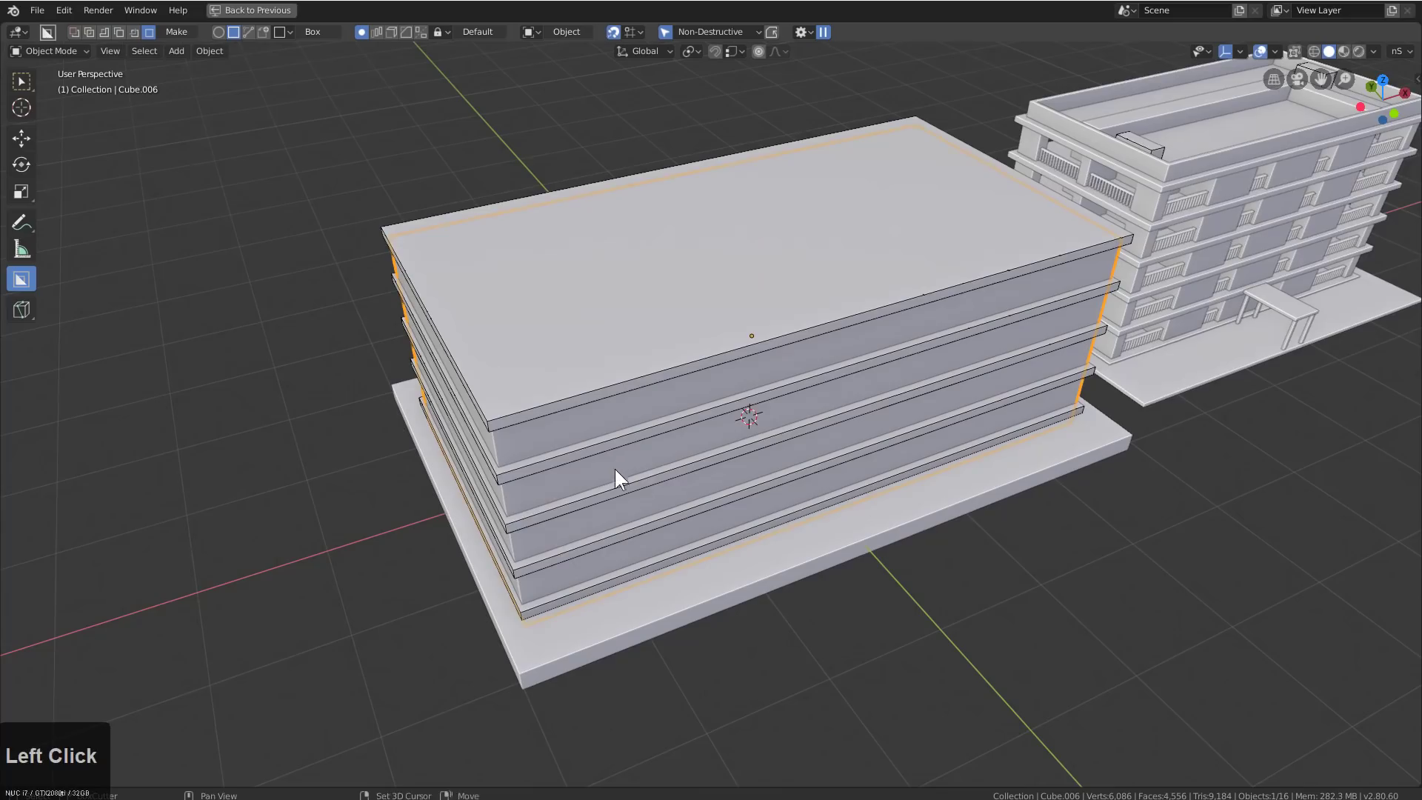
Cut a wide and a narrower balcony recess through all floors of the central block's front and one into its end side with BoxCutter
middle_drag(615, 469, 645, 371)
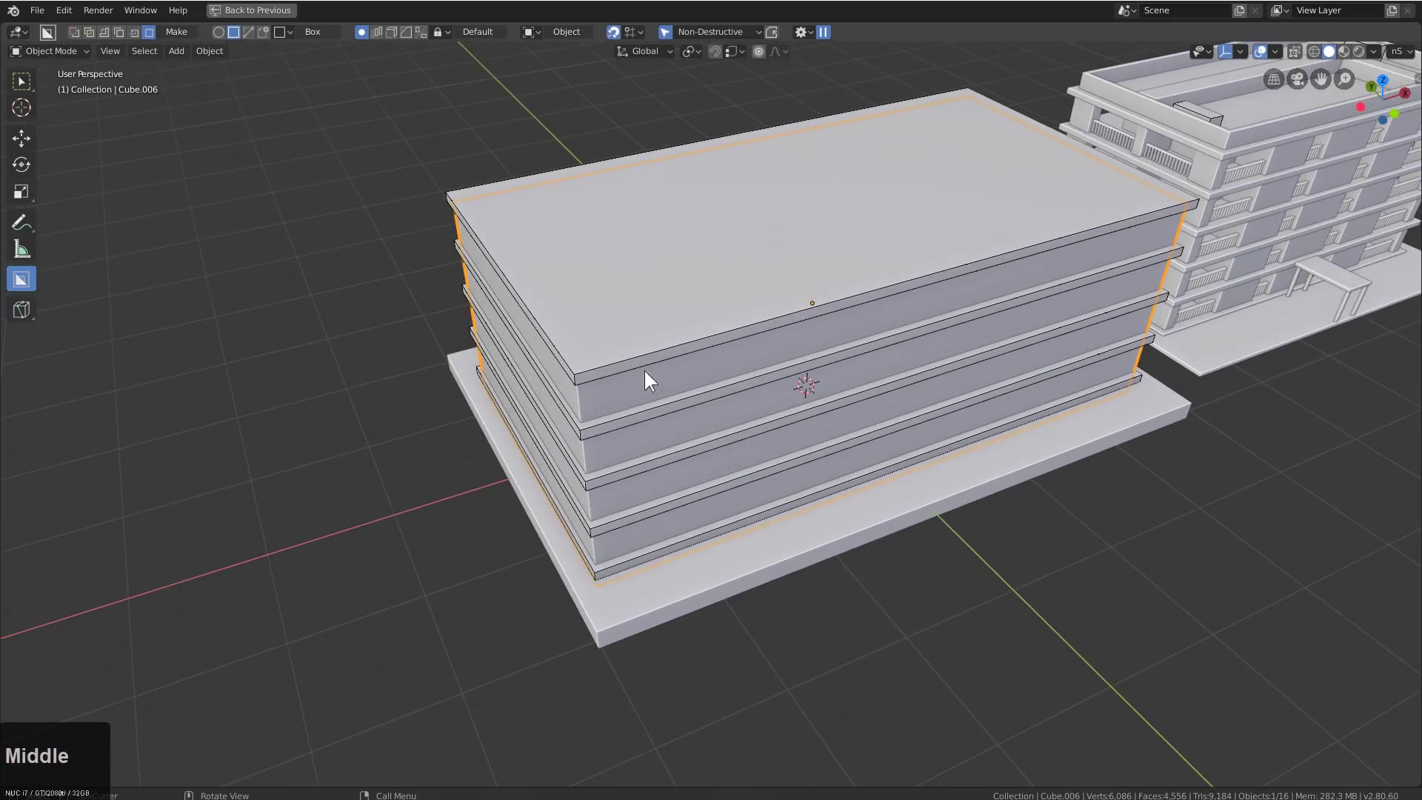
right_click(753, 354)
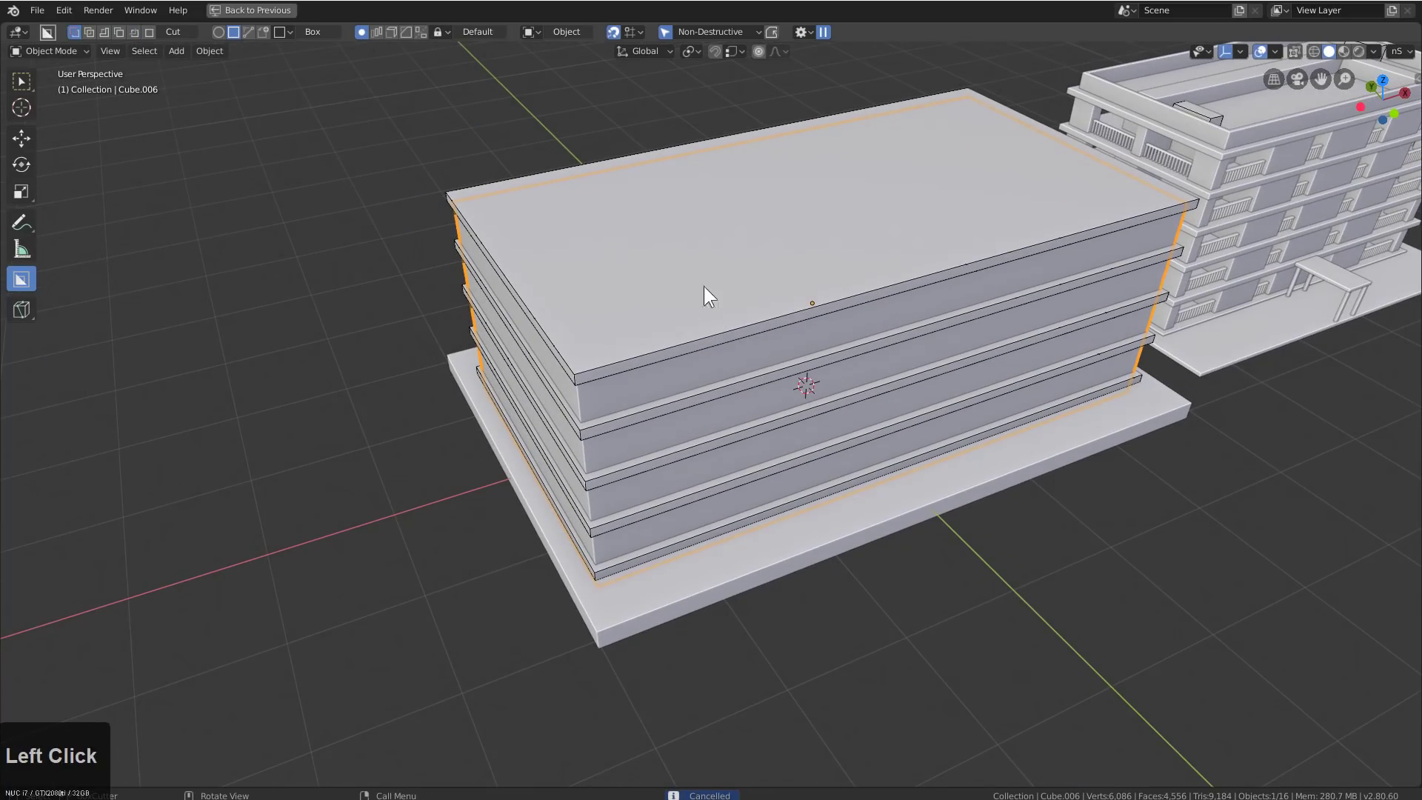
mouse_move(736, 336)
mouse_down()
mouse_move(779, 332)
mouse_move(814, 593)
mouse_up()
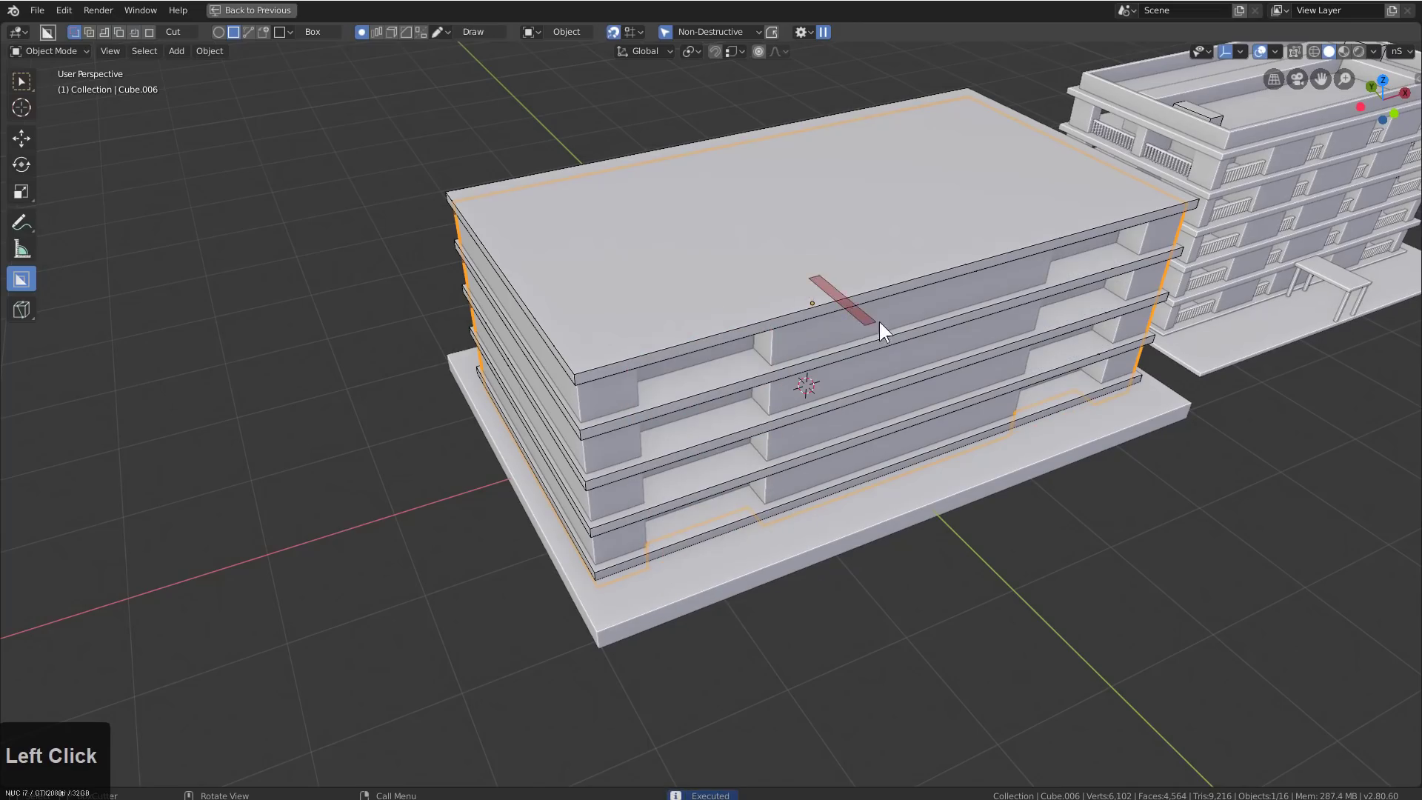
drag(878, 322, 908, 571)
mouse_move(623, 461)
middle_down()
mouse_move(603, 311)
mouse_move(644, 316)
middle_up()
mouse_move(626, 330)
mouse_down()
mouse_move(595, 579)
mouse_move(572, 513)
mouse_up()
Mirror the block's recesses to its opposite side along Y with Hard Ops Mirror, and clear the selection
middle_drag(571, 512, 593, 509)
key(alt+x)
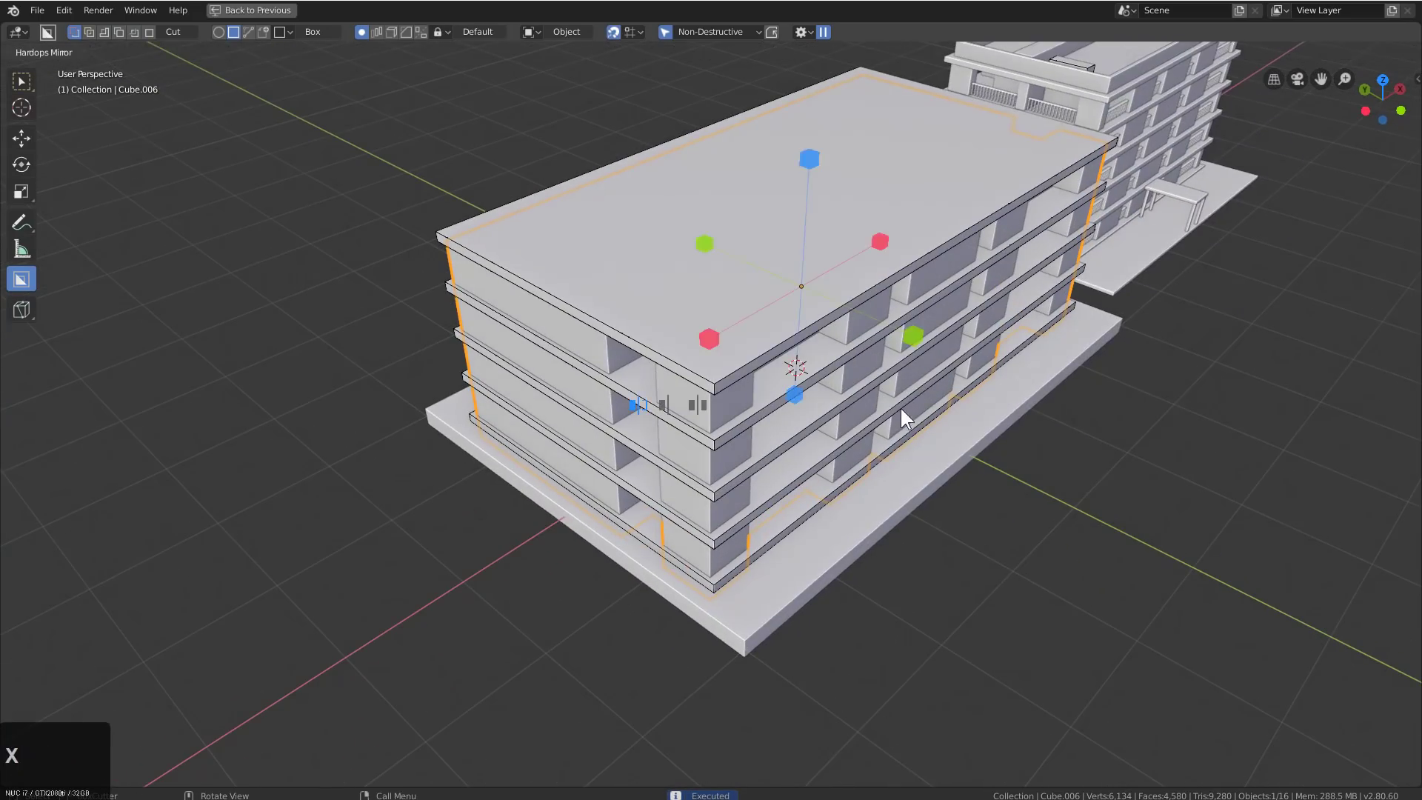
click(913, 336)
key(alt+a)
Add a mesh cube in the top floor's wide front recess, scale it down to a tiny block and raise it along Z
middle_drag(936, 402, 754, 427)
scroll(733, 378, up, 3)
middle_drag(730, 374, 639, 388)
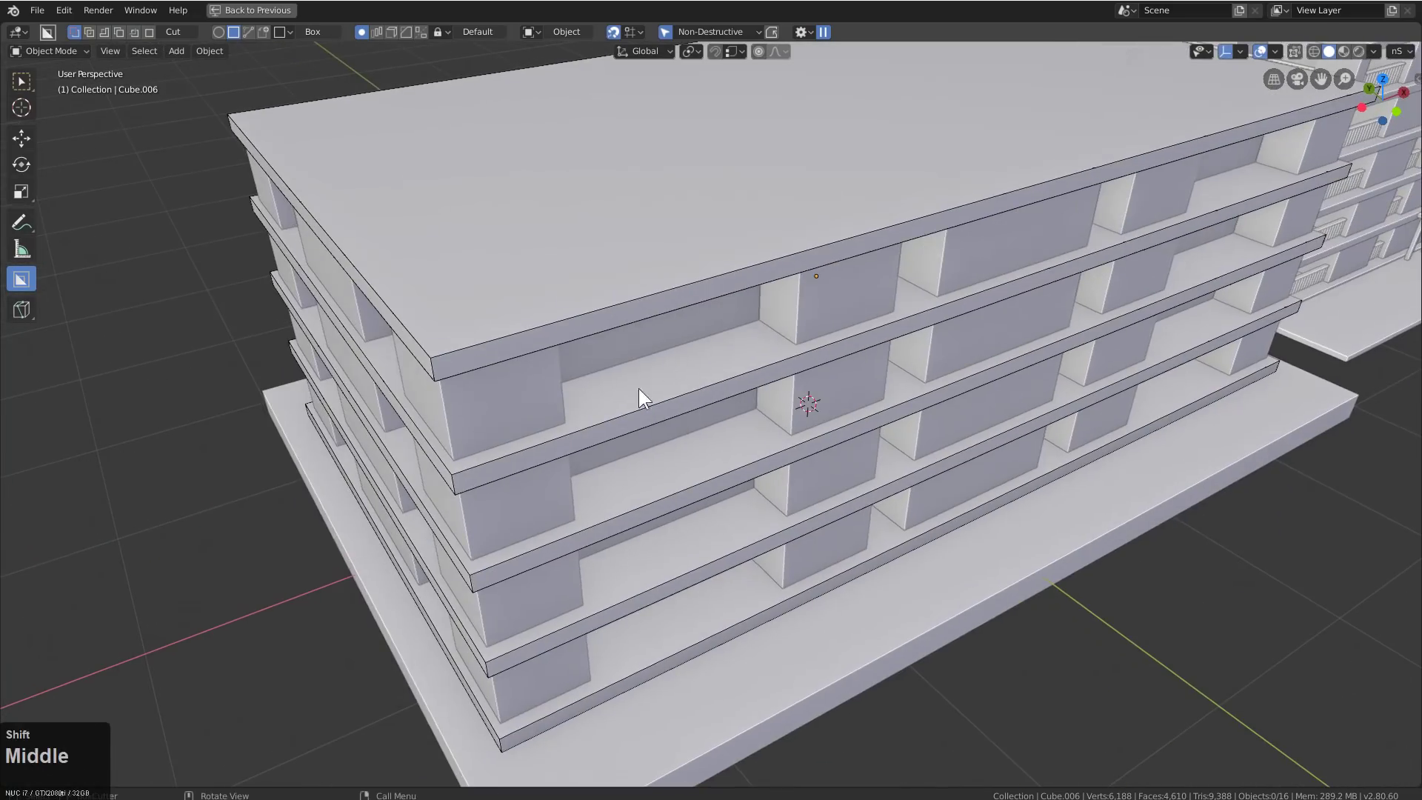
key(shift+a)
mouse_move(703, 376)
click(818, 392)
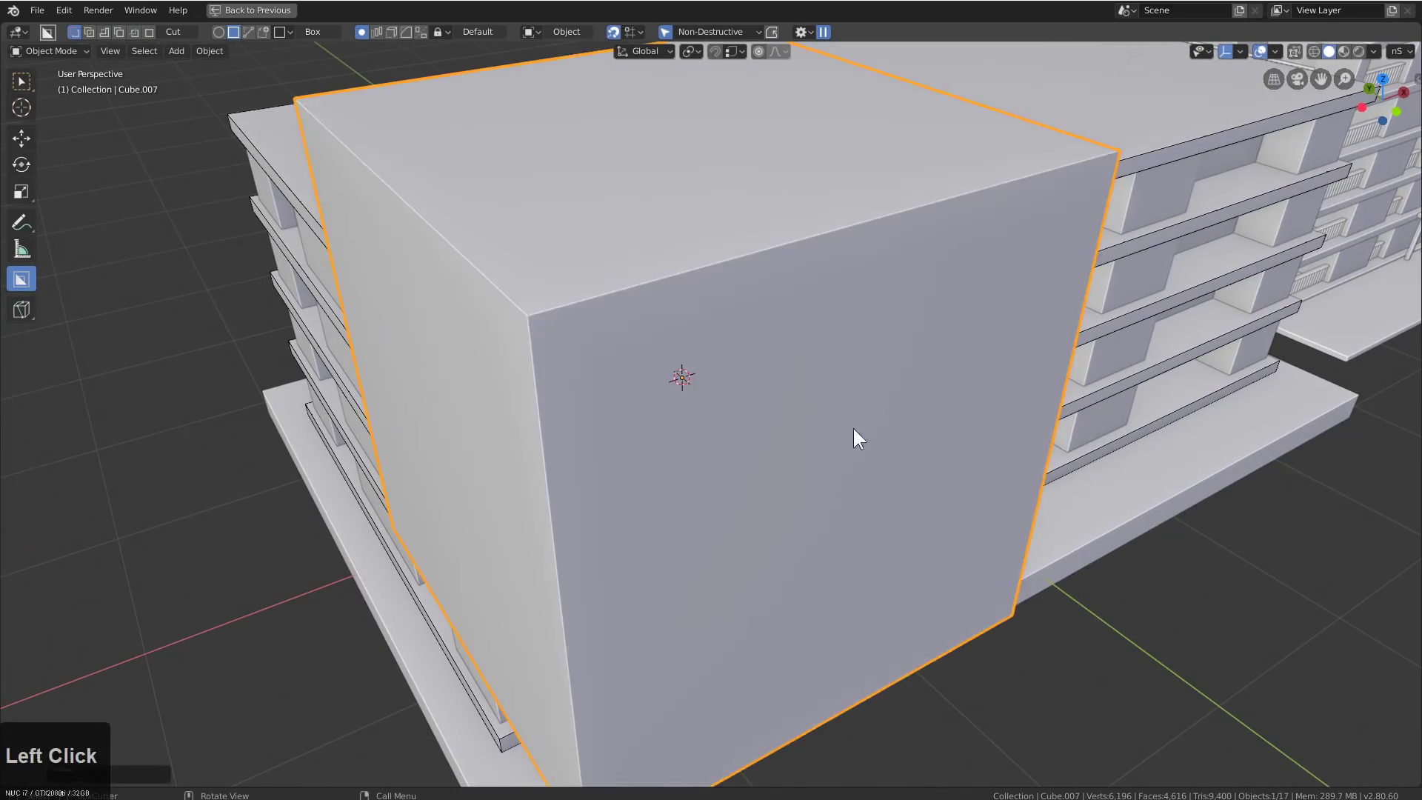
key(s)
click(733, 395)
key(s)
key(g)
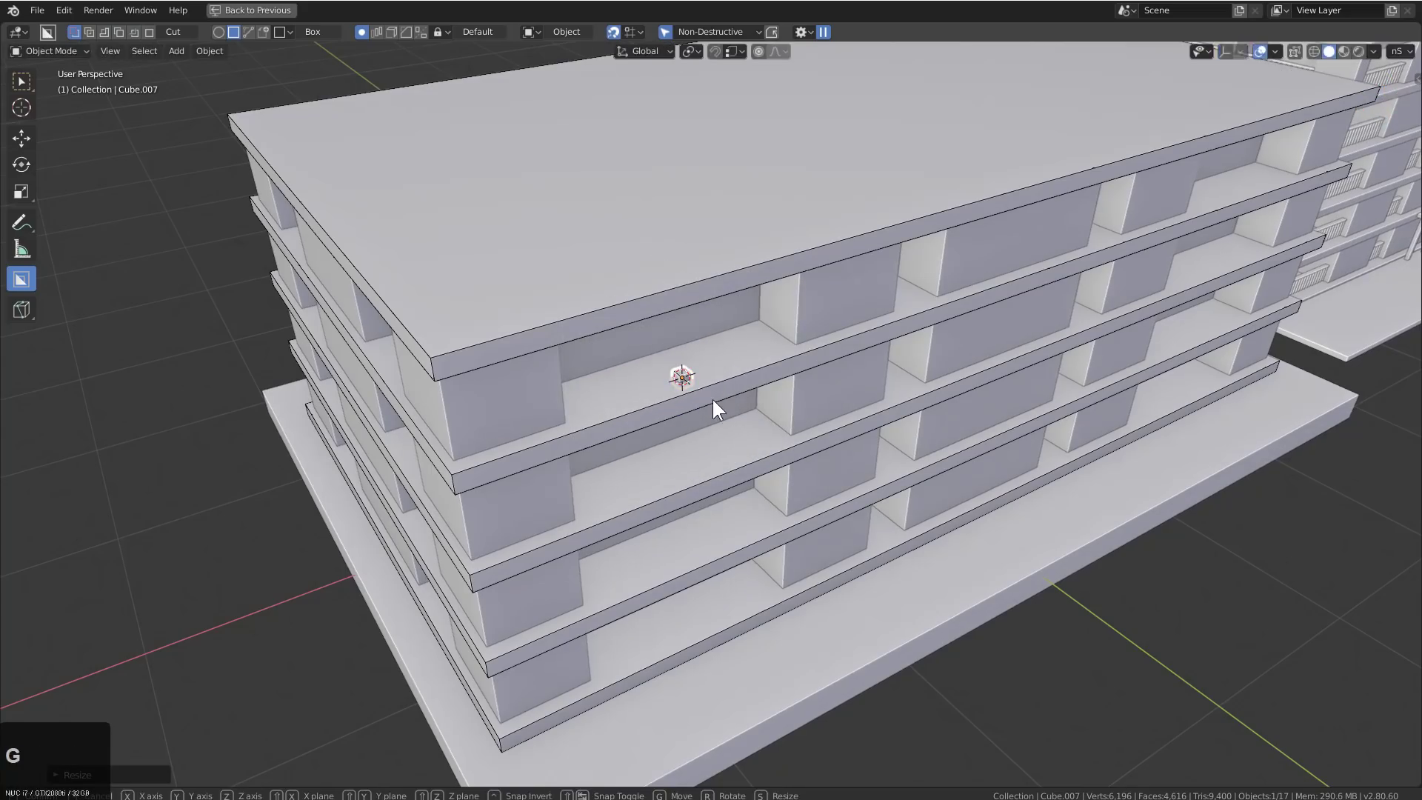
key(z)
click(713, 368)
Stretch the small cube along X to span the recess and thin it along Z and Y into a handrail
key(s)
key(x)
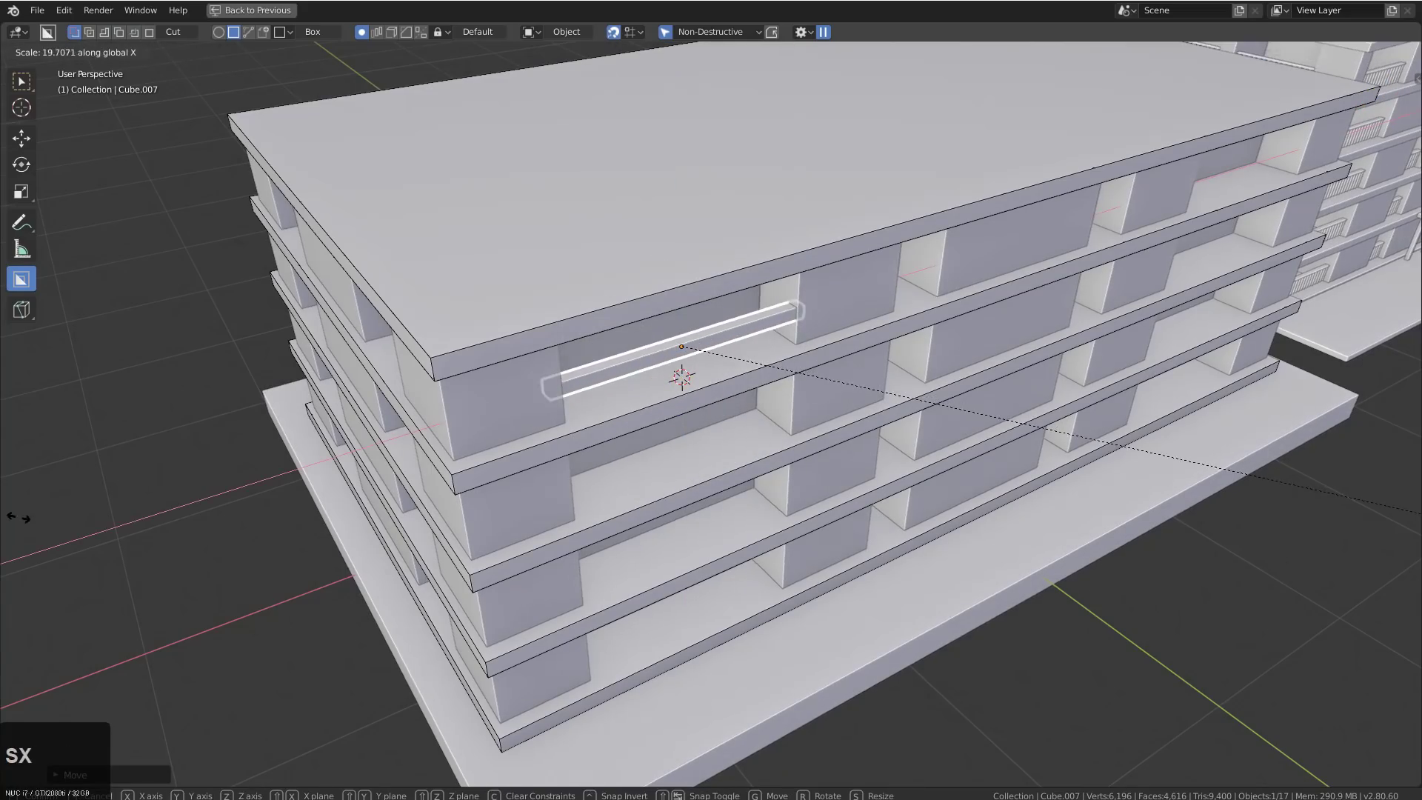
click(42, 492)
scroll(818, 494, up, 4)
key(s)
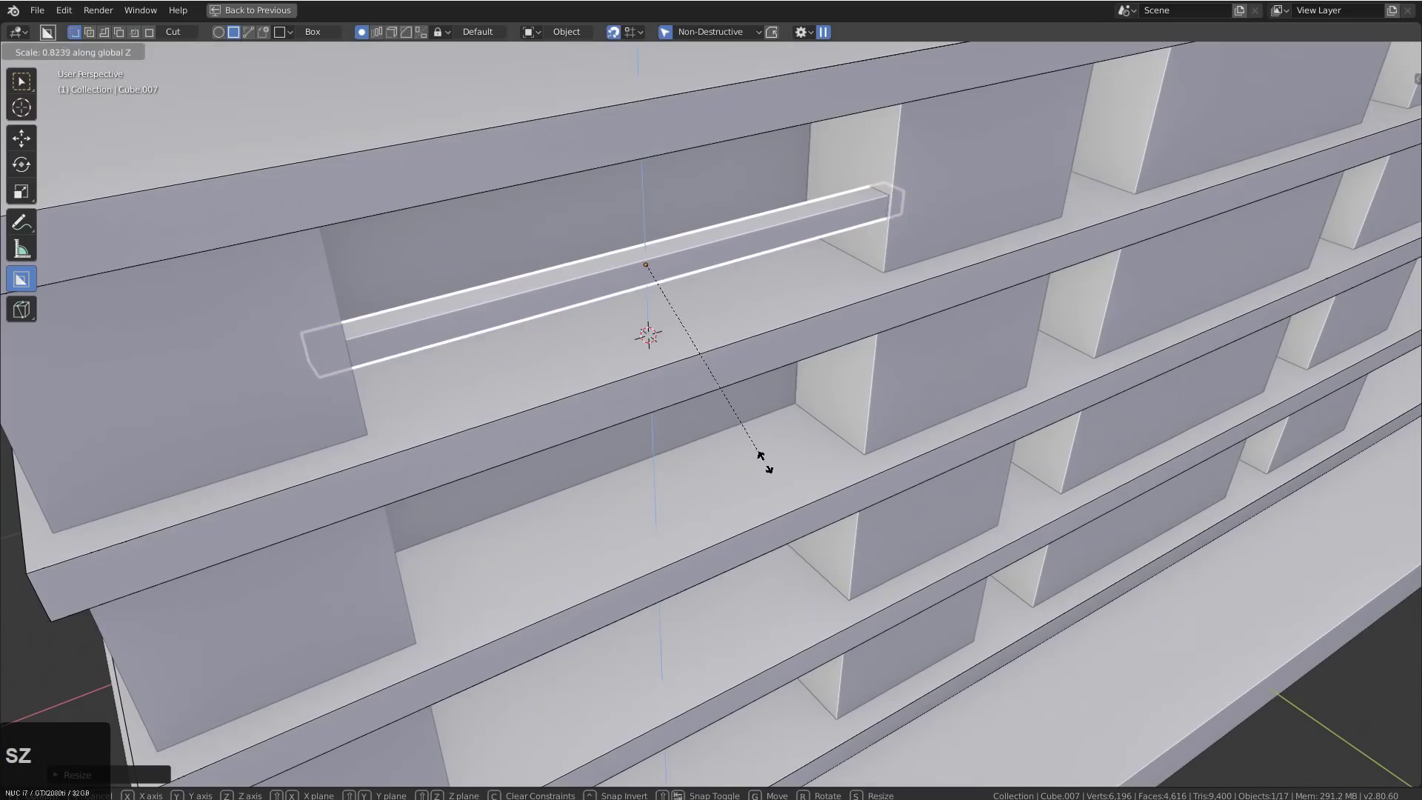
key(x)
key(y)
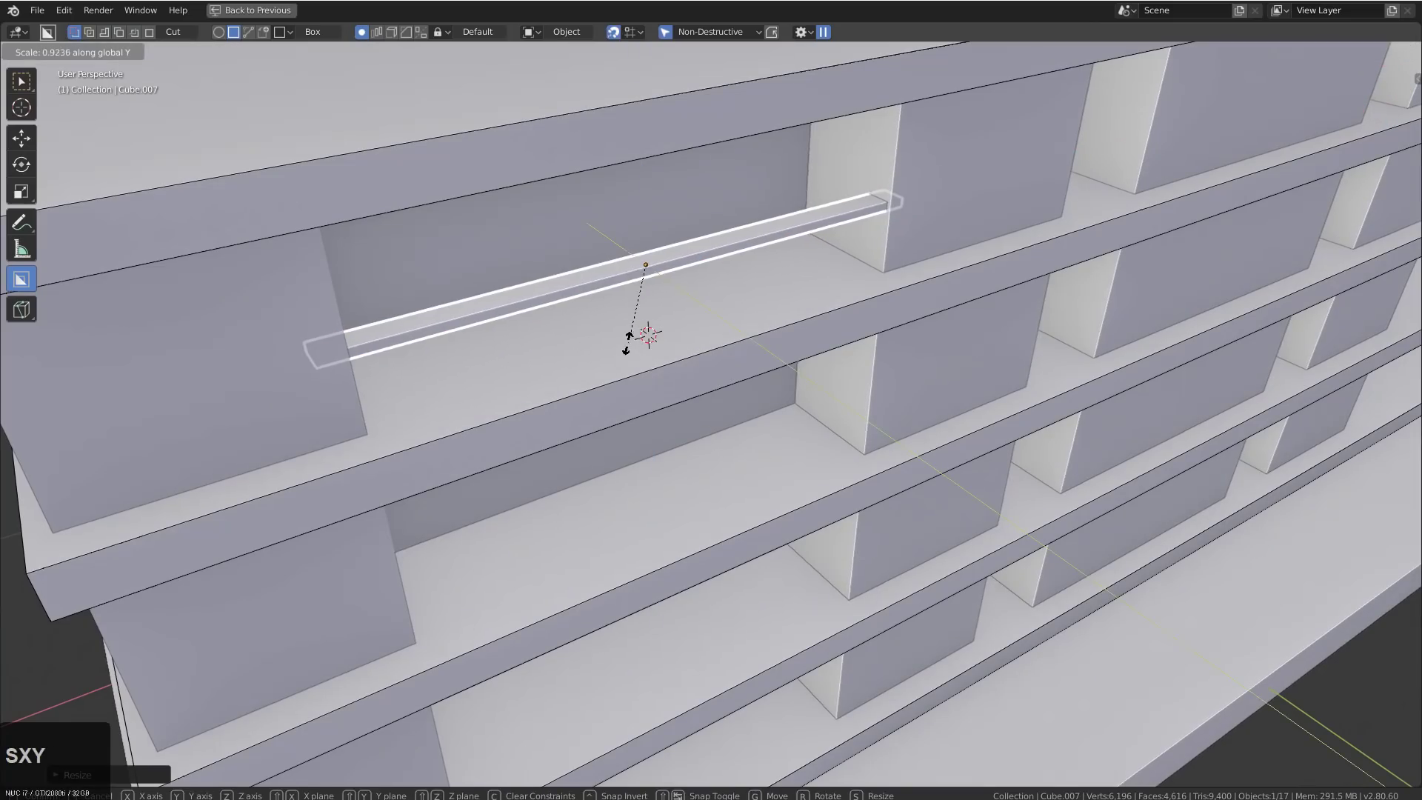
click(628, 283)
Duplicate the handrail geometry in place within the same mesh and rotate the copy 90° in front view
key(Tab)
scroll(644, 304, down, 3)
key(a)
key(a)
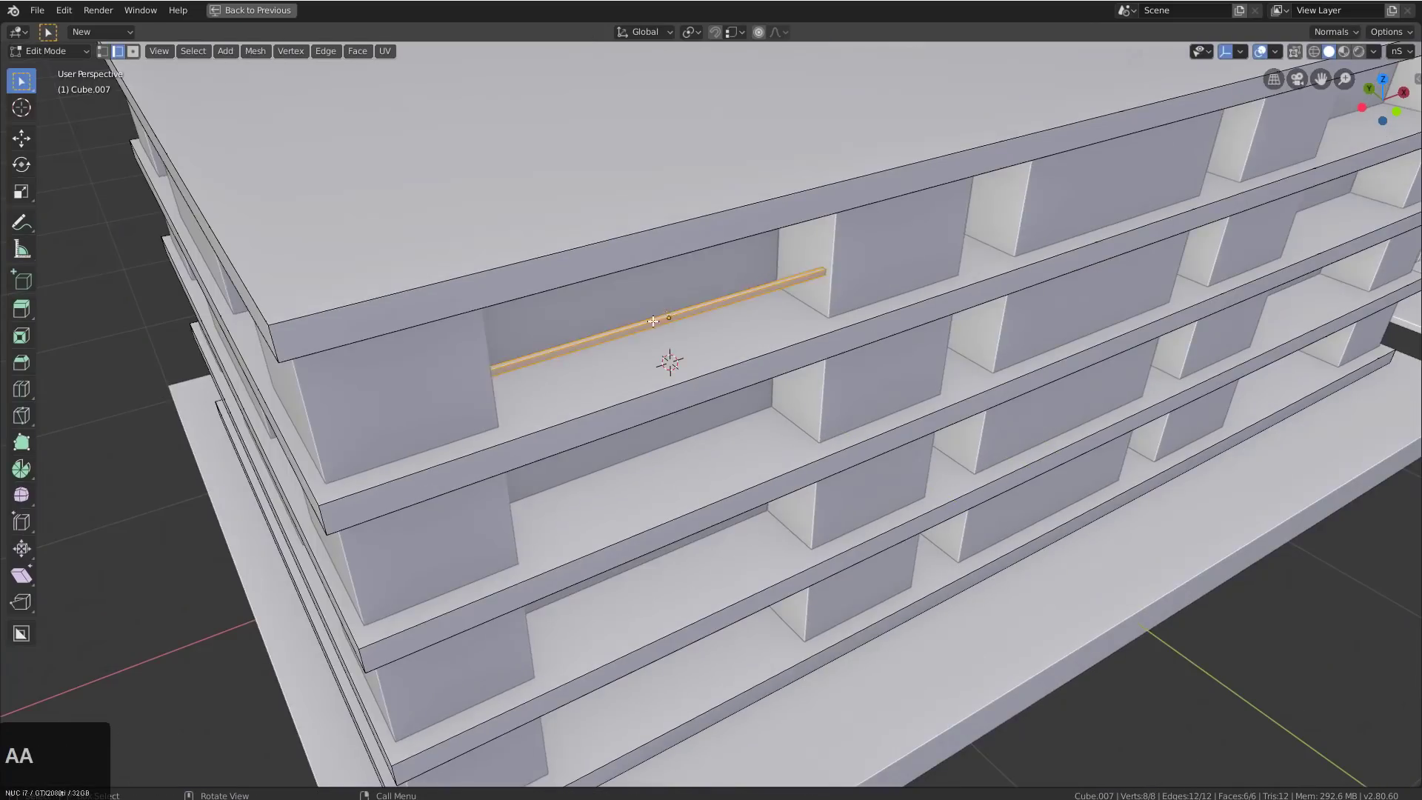
scroll(647, 313, down, 2)
key(KP_1)
key(KP_Decimal)
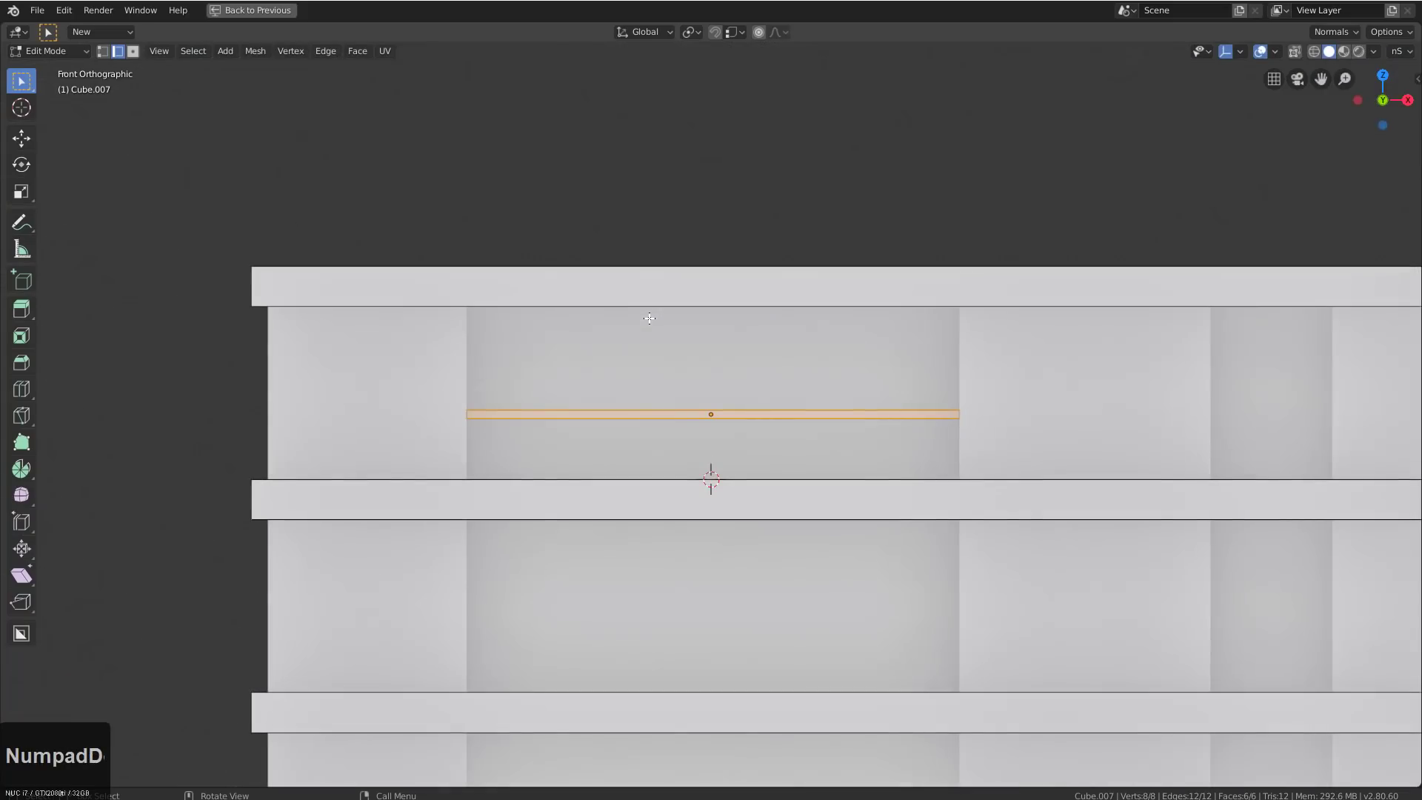
key(shift+d)
right_click(705, 442)
key(r)
key(KP_9)
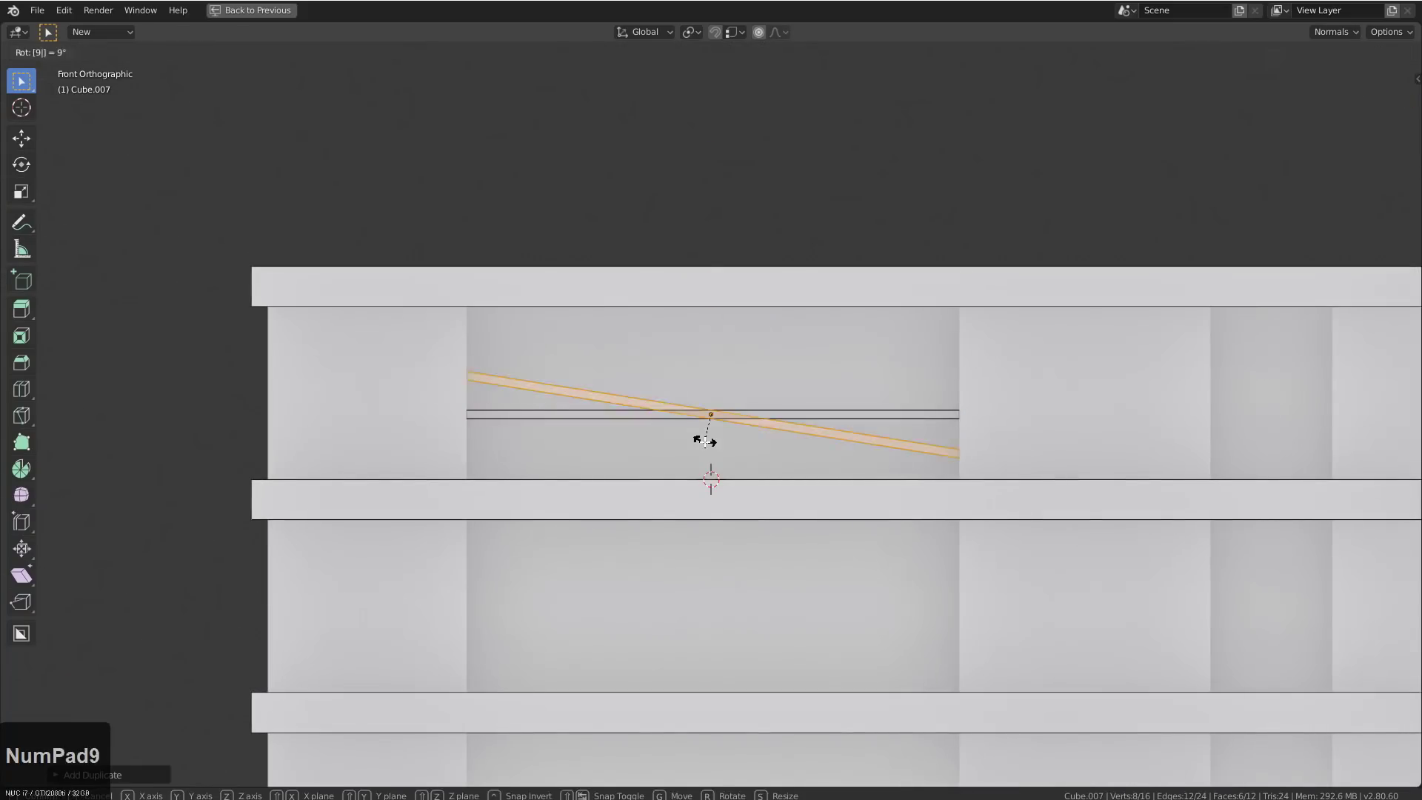
key(KP_0)
key(KP_Enter)
Shorten the upright copy along Z into a post and place it between handrail and floor at the recess's outer corner side
key(s)
key(z)
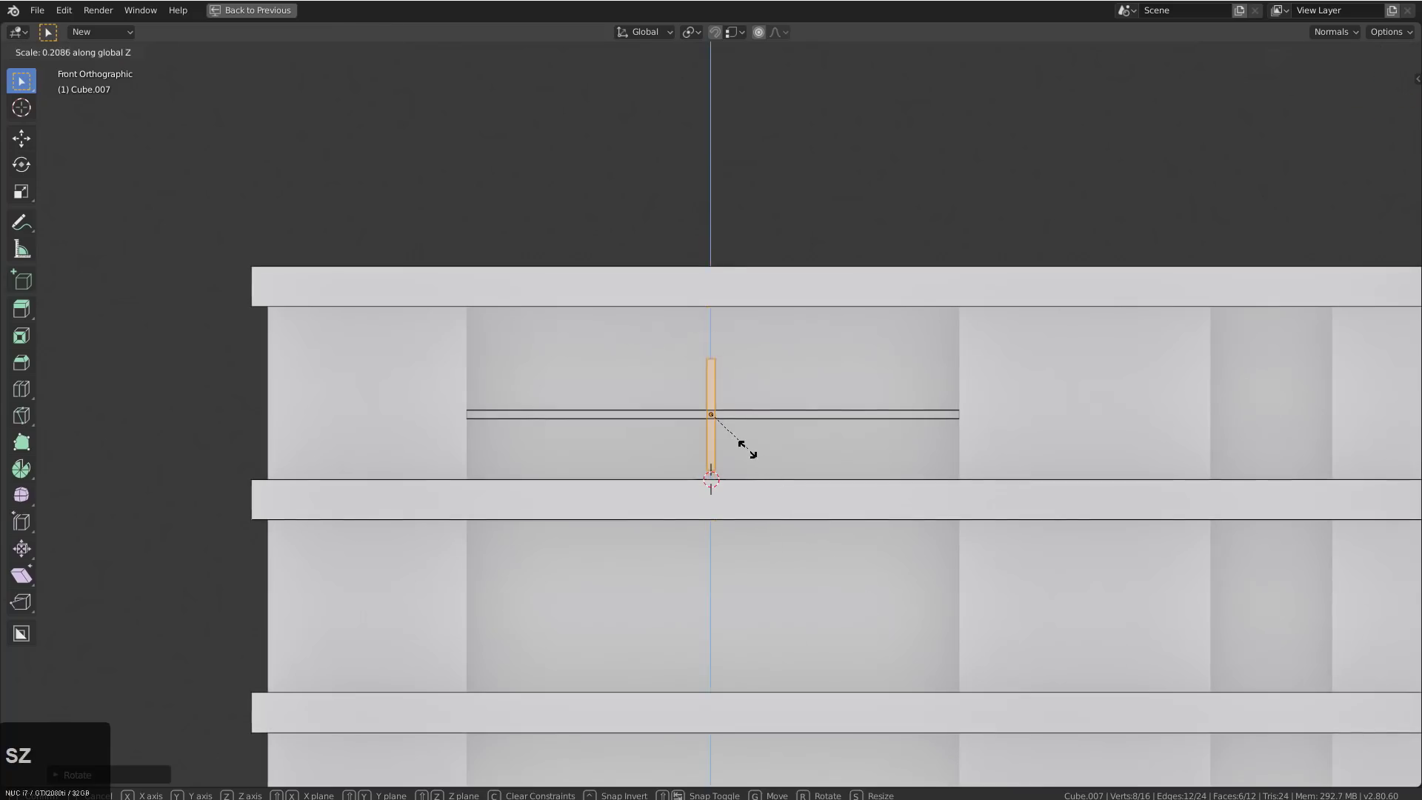
click(737, 440)
key(g)
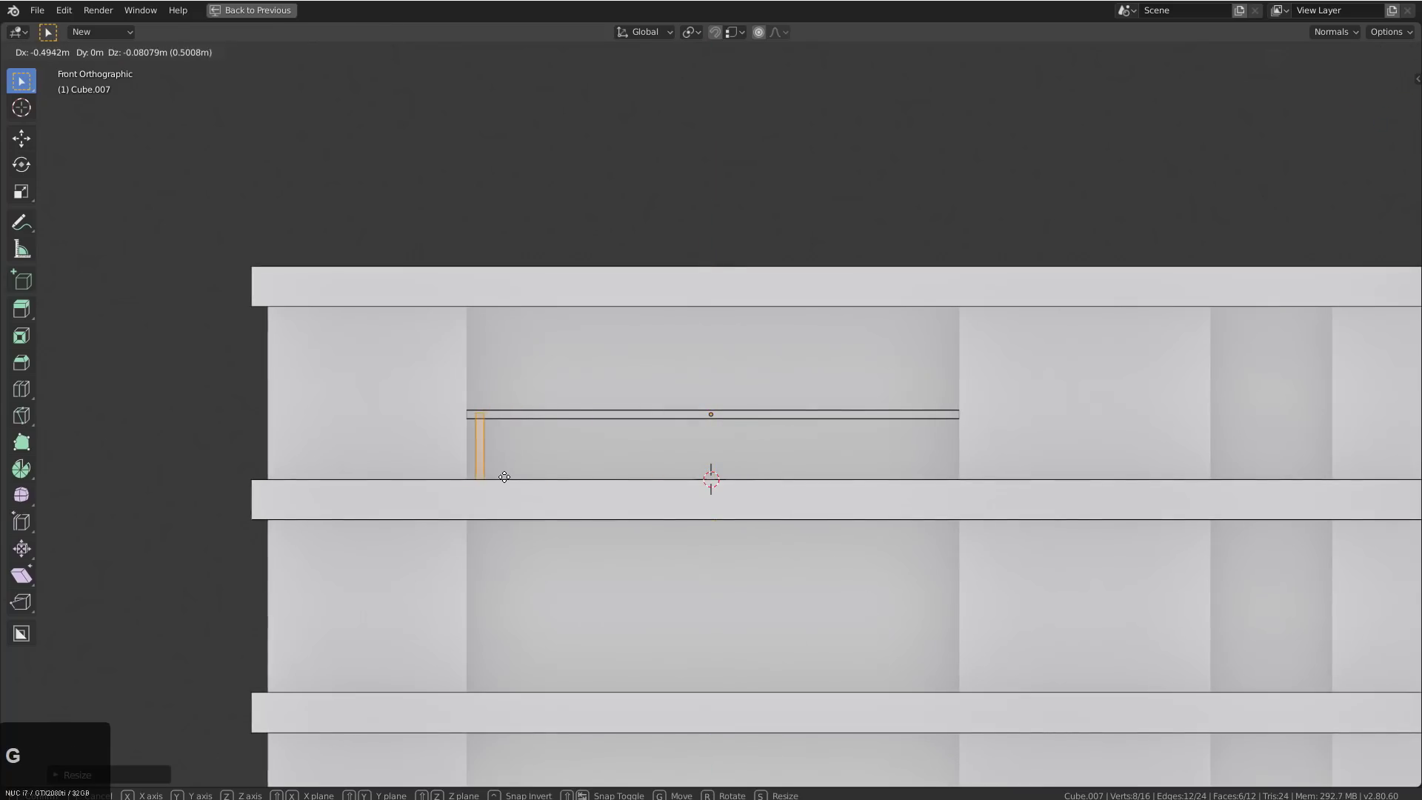
click(504, 477)
Scale the post down slightly along Y so it is thinner than the handrail
key(KP_Decimal)
middle_drag(549, 478, 845, 616)
scroll(846, 616, down, 2)
key(s)
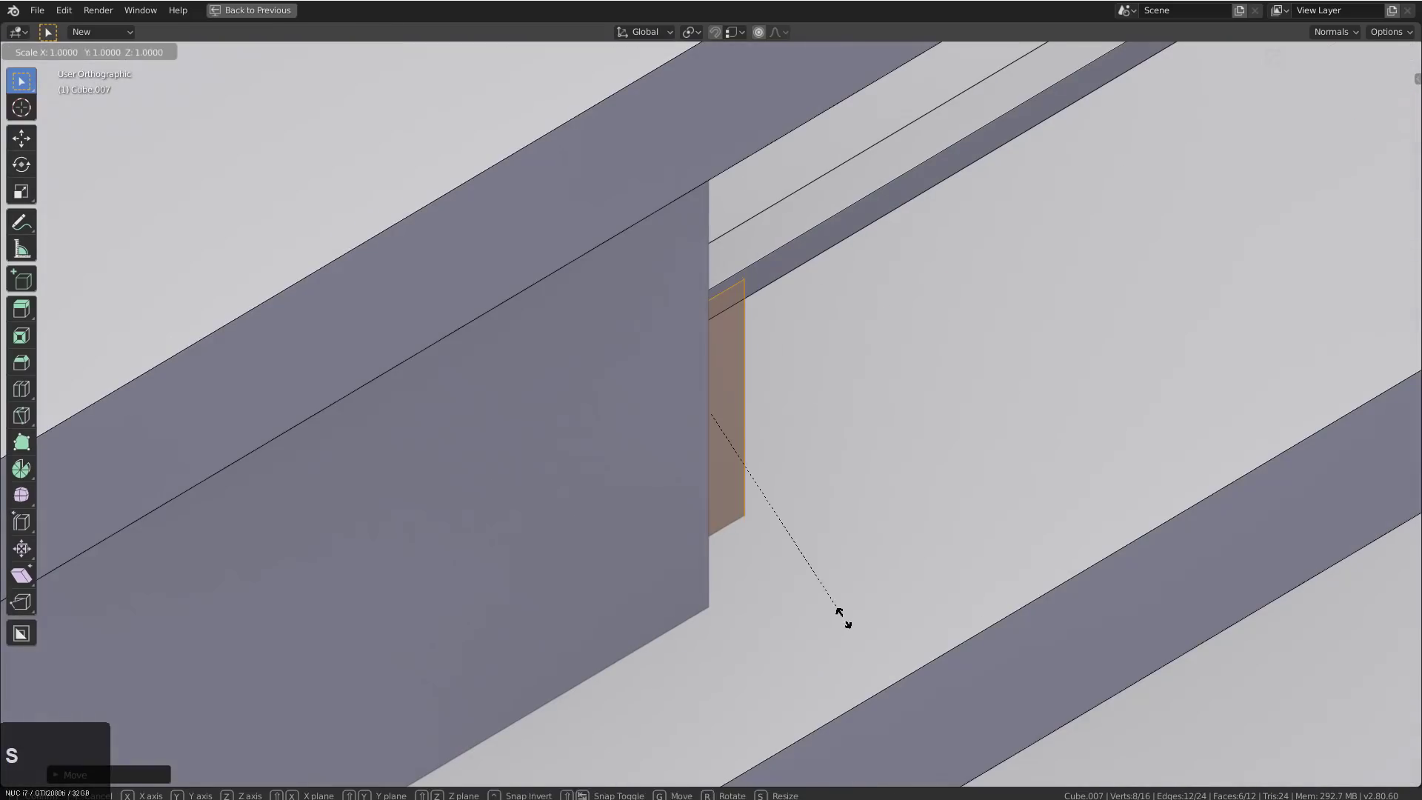
key(x)
key(y)
click(814, 572)
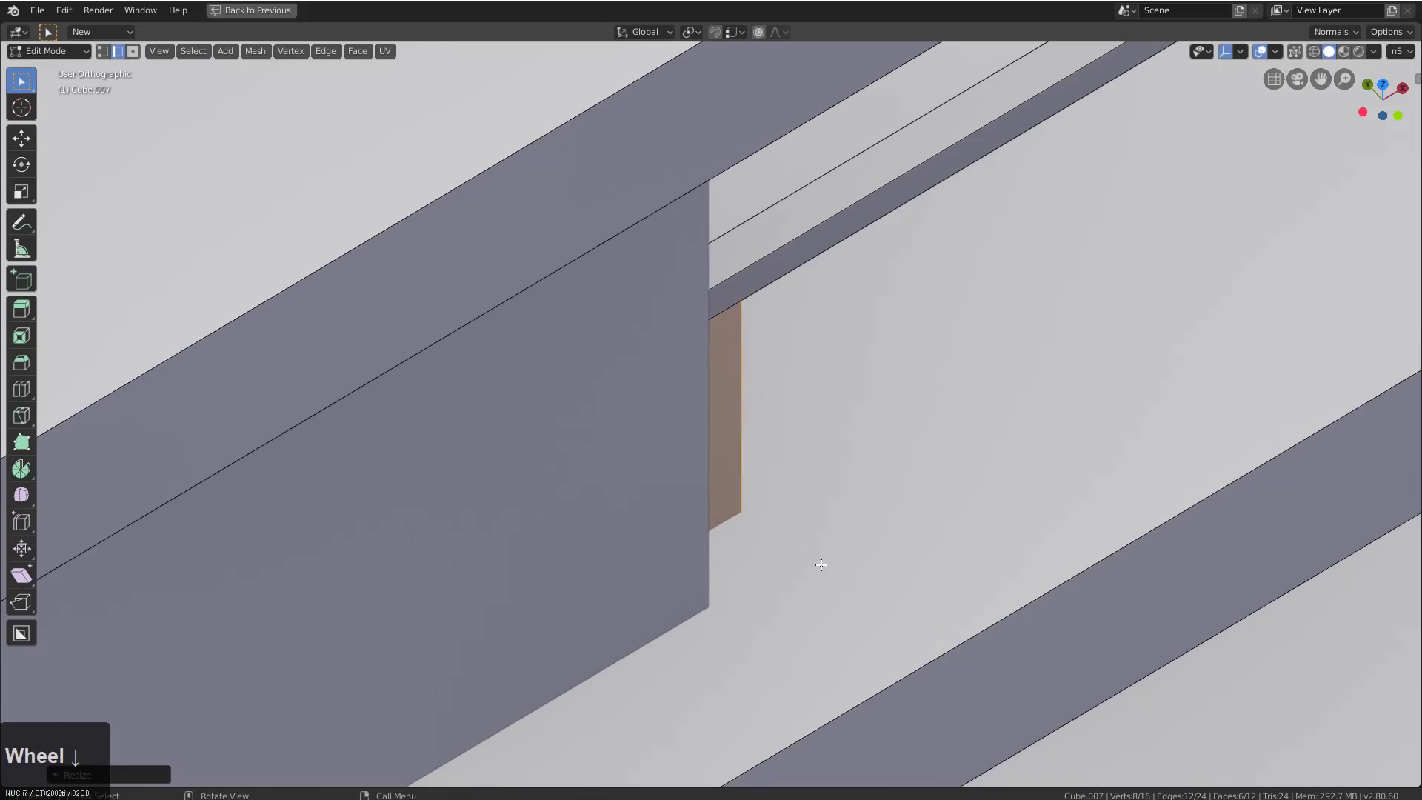
Duplicate the post along X to set the spacing of the next baluster
scroll(815, 572, down, 2)
key(KP_1)
scroll(801, 541, down, 2)
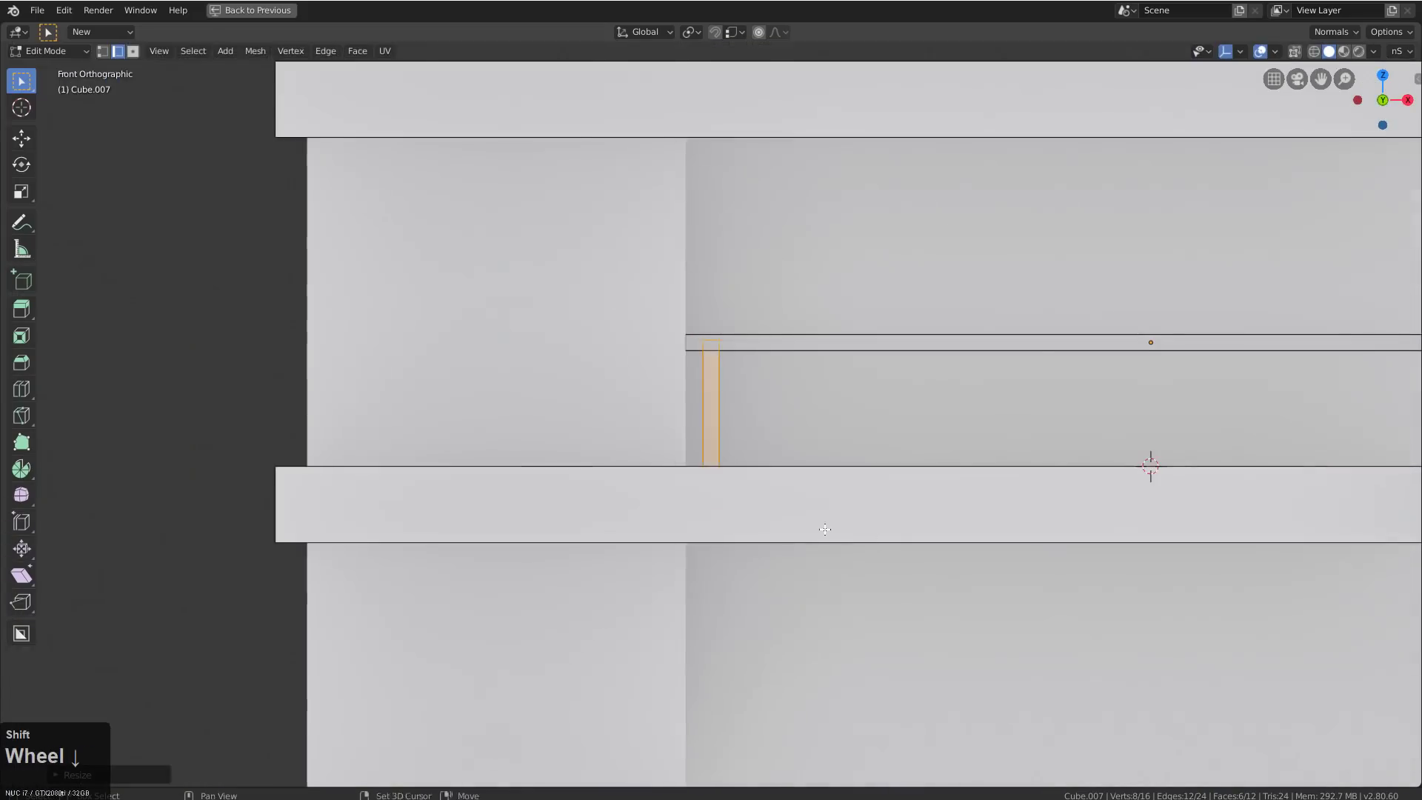
shift+middle_drag(802, 540, 590, 499)
key(shift+d)
key(x)
click(652, 498)
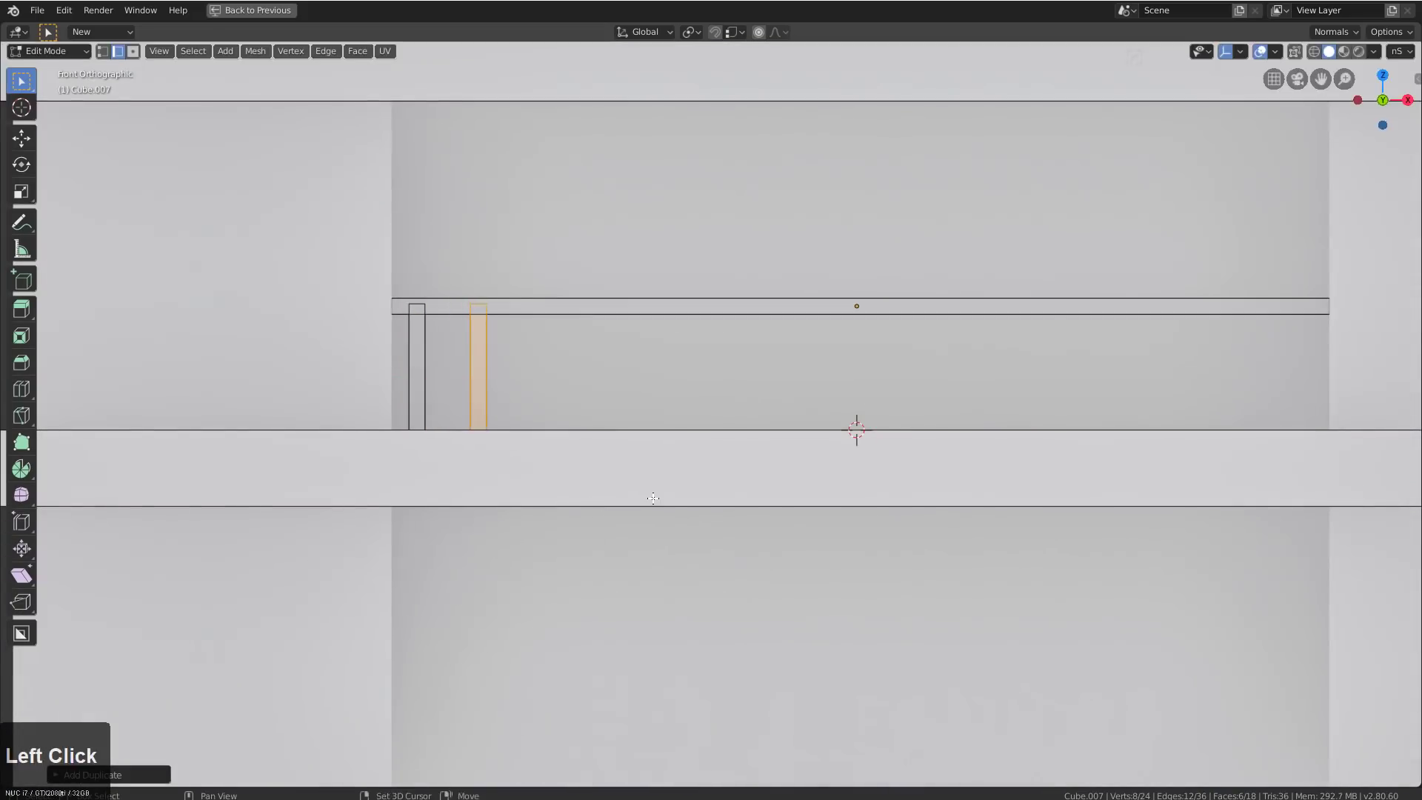
Repeat the post duplication until 15 posts fill the handrail's length, and finish editing the mesh
key(shift+r)
key(shift+r)
key(shift+r)
key(shift+r)
key(shift+r)
key(shift+r)
key(shift+r)
key(shift+r)
key(shift+r)
key(shift+r)
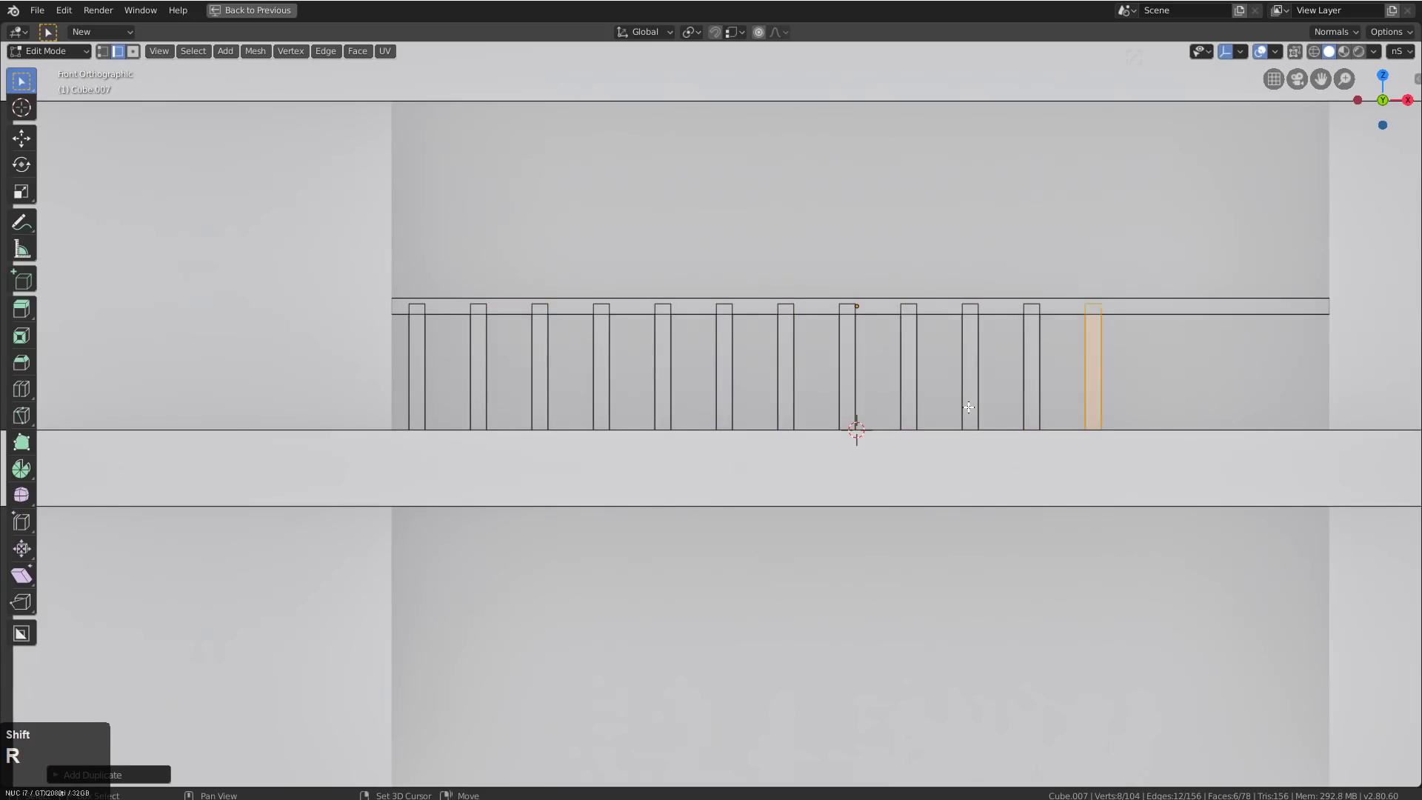
key(shift+r)
scroll(1053, 361, down, 3)
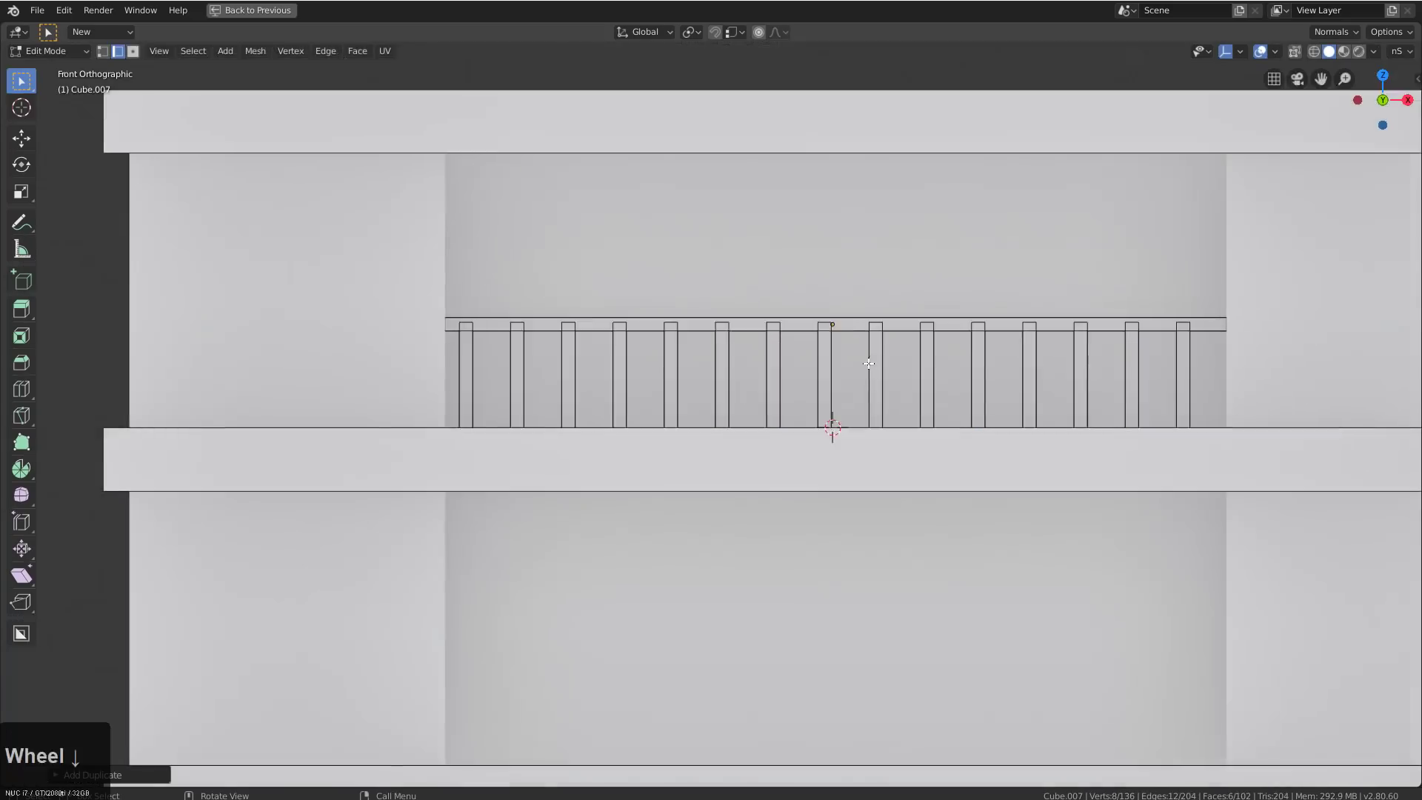
key(Tab)
Set the railing as BoxCutter's custom shape and apply the railing object's scale
middle_drag(1054, 360, 736, 343)
scroll(863, 411, down, 3)
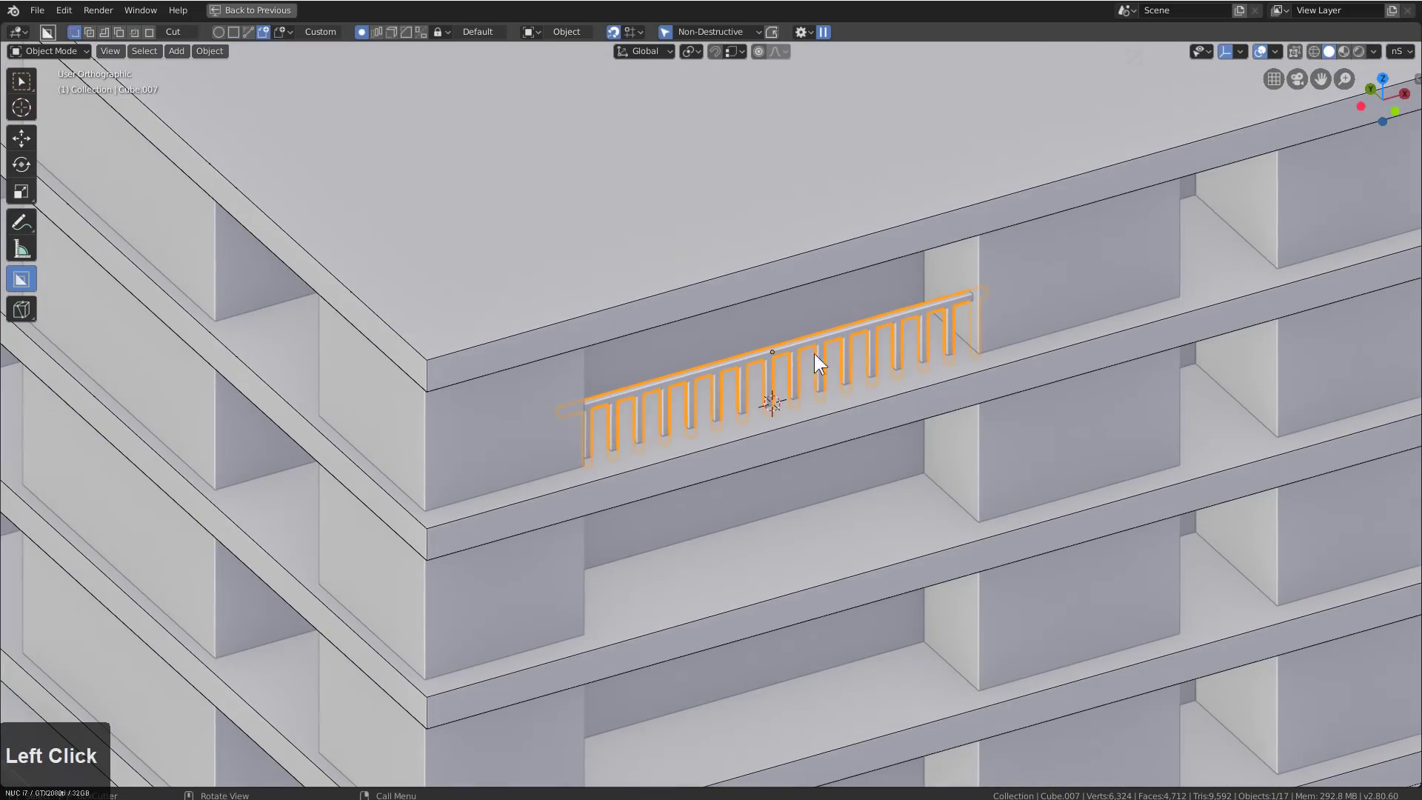
key(c)
scroll(807, 473, down, 3)
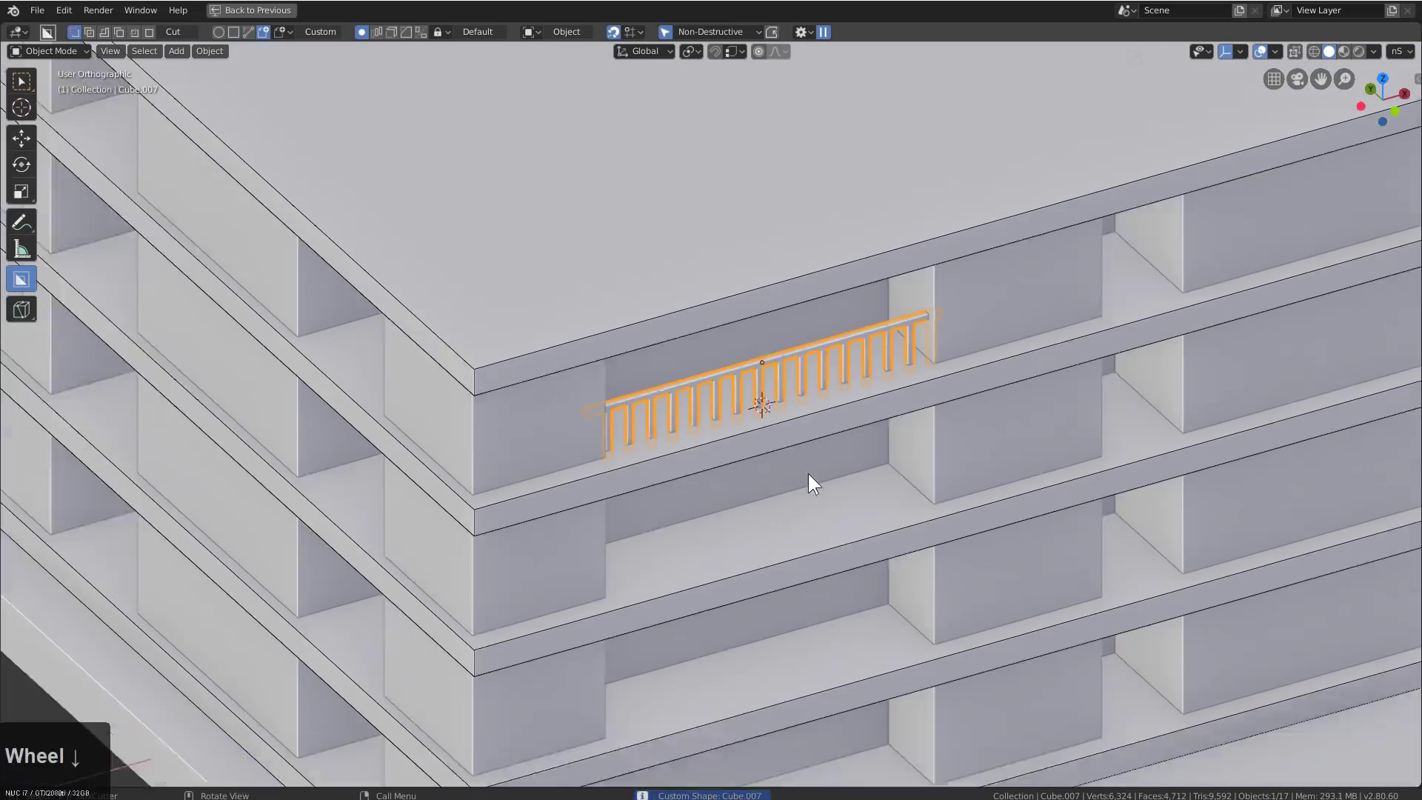
middle_drag(807, 473, 825, 414)
scroll(650, 447, up, 3)
key(ctrl+a)
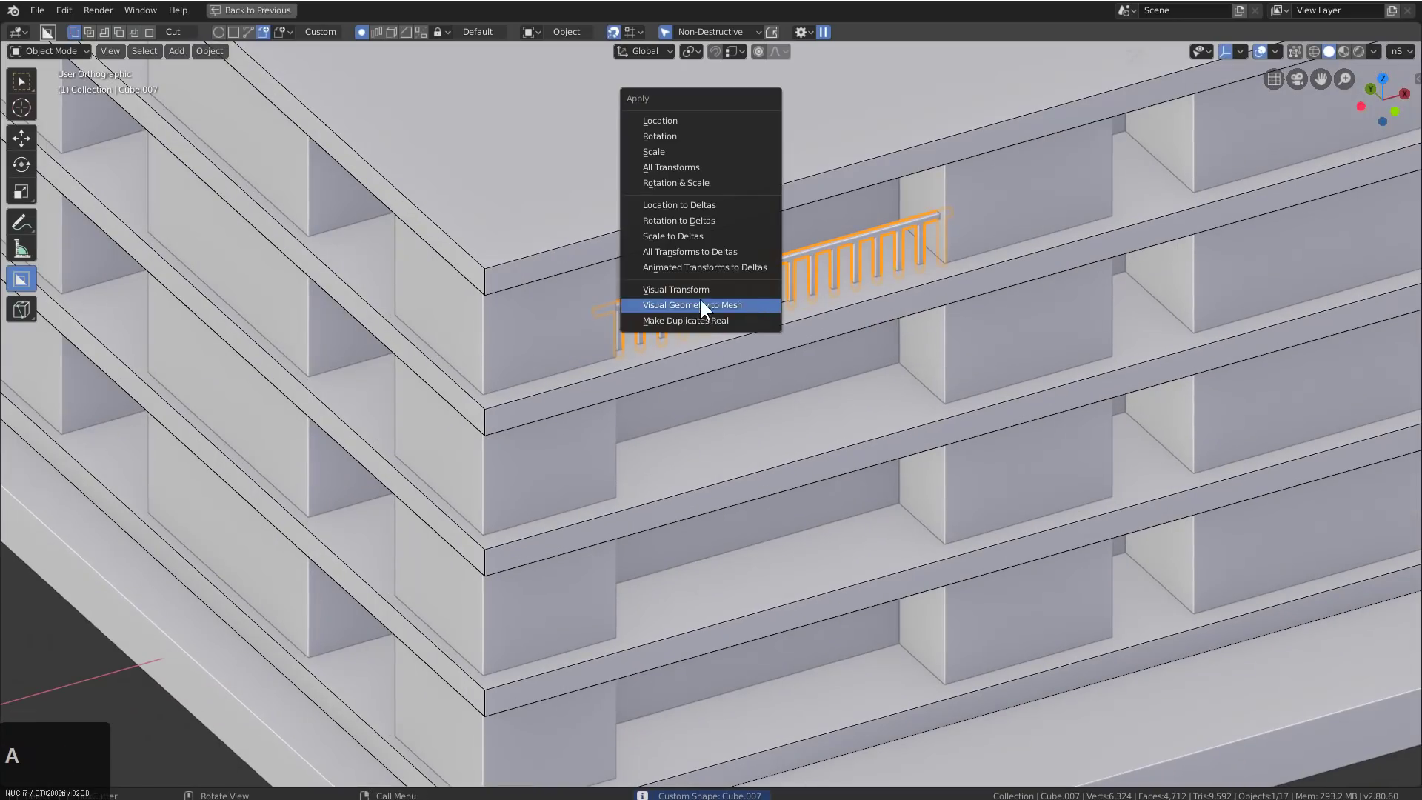
click(689, 151)
scroll(643, 491, up, 2)
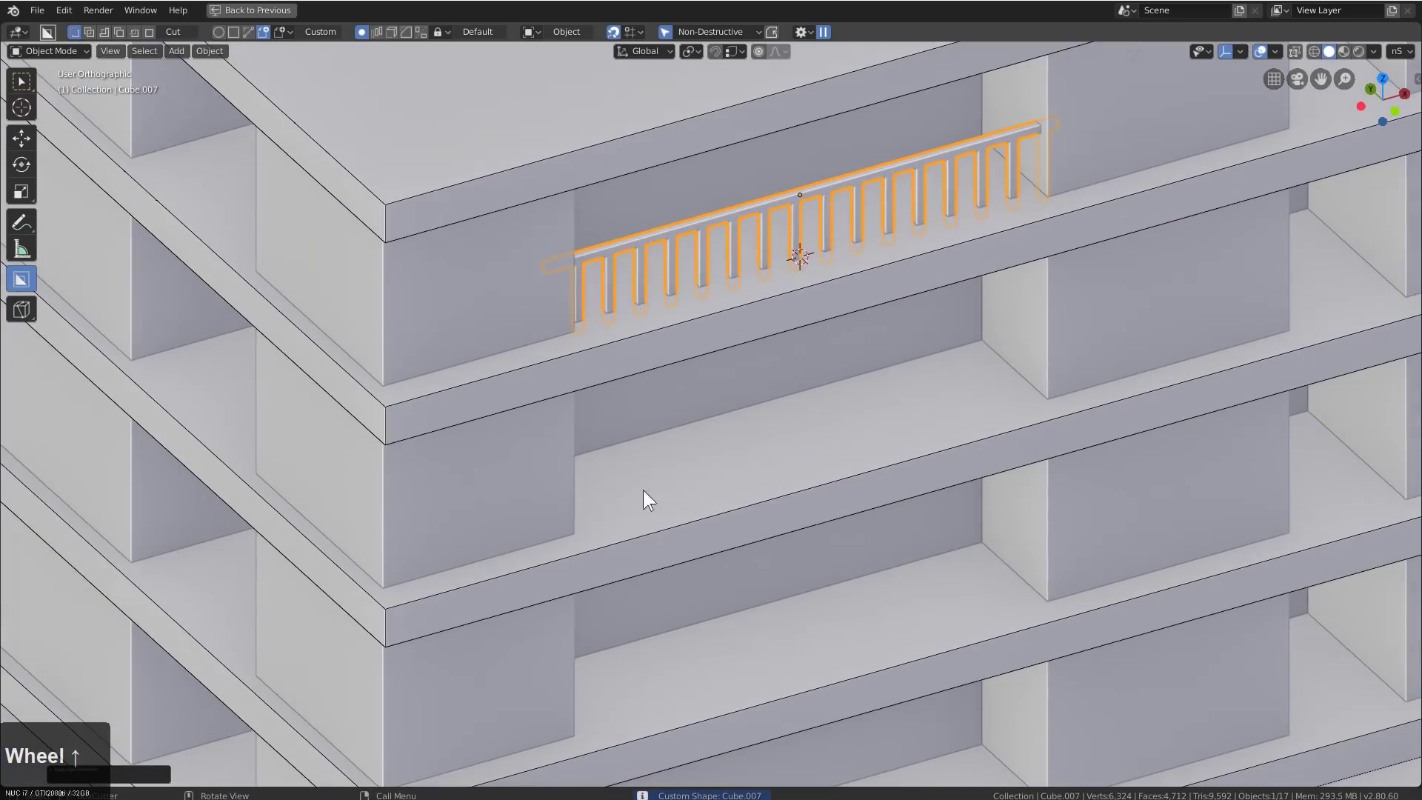
Try drawing the railing shape in the recess one floor below with BoxCutter's Make mode, and delete the result
click(581, 513)
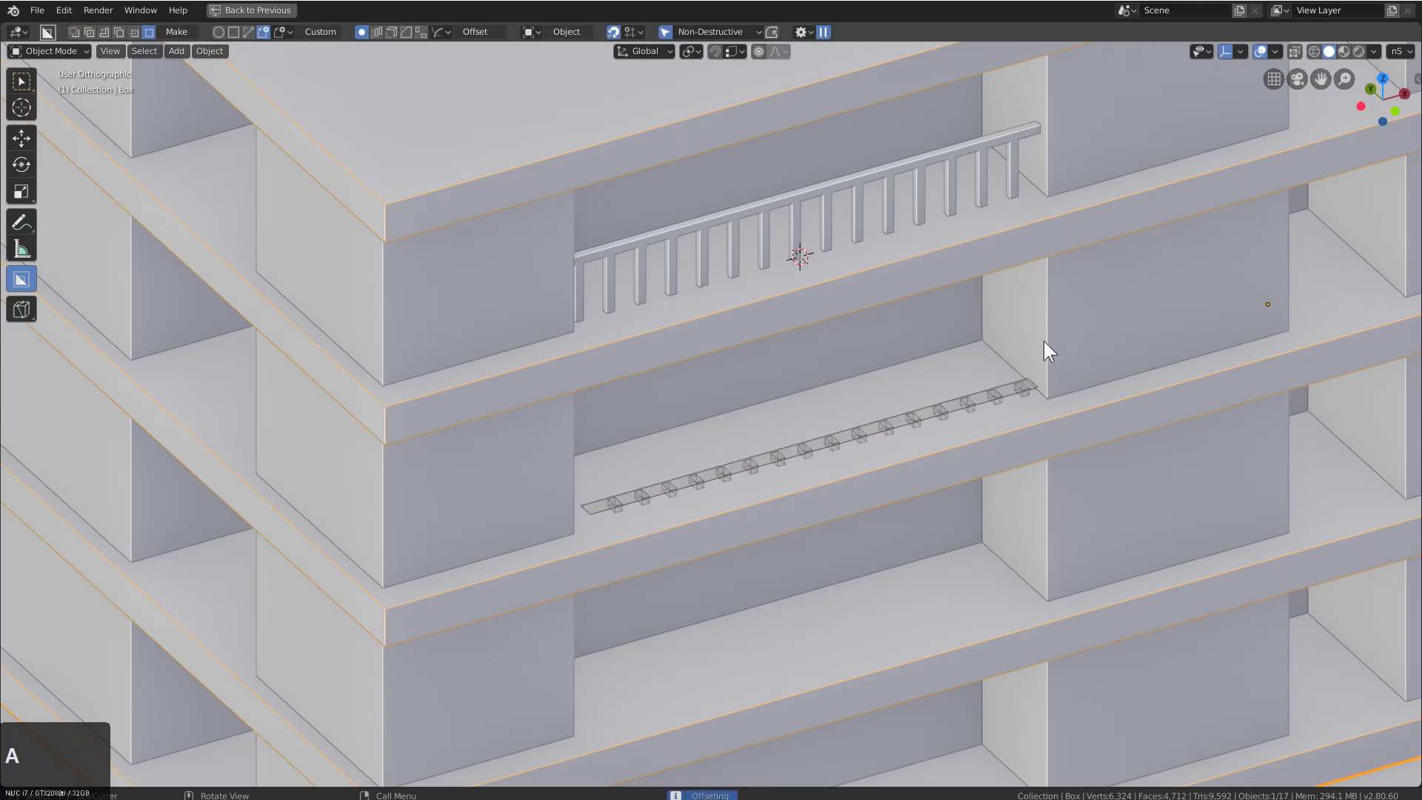
click(1041, 302)
scroll(738, 485, down, 3)
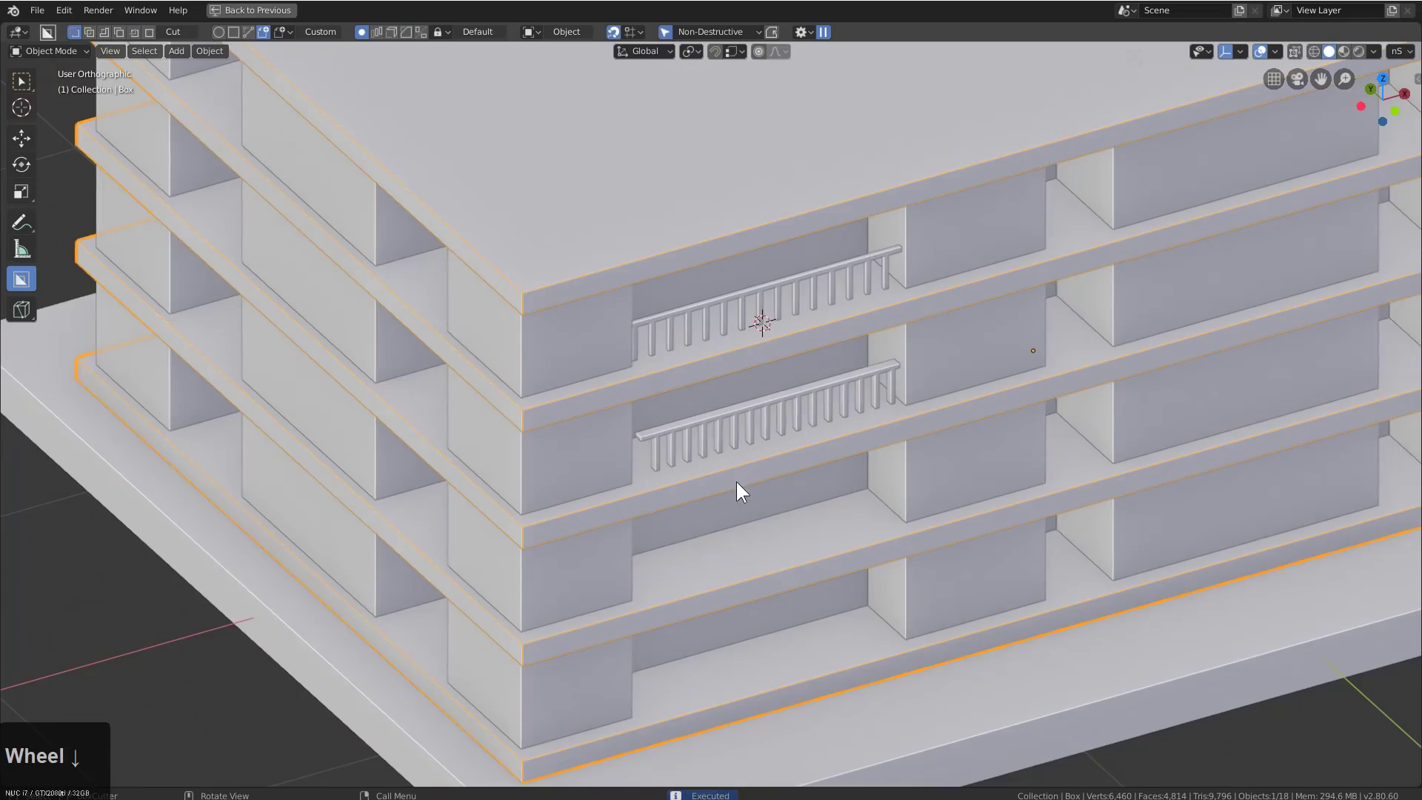
scroll(766, 411, up, 3)
click(782, 400)
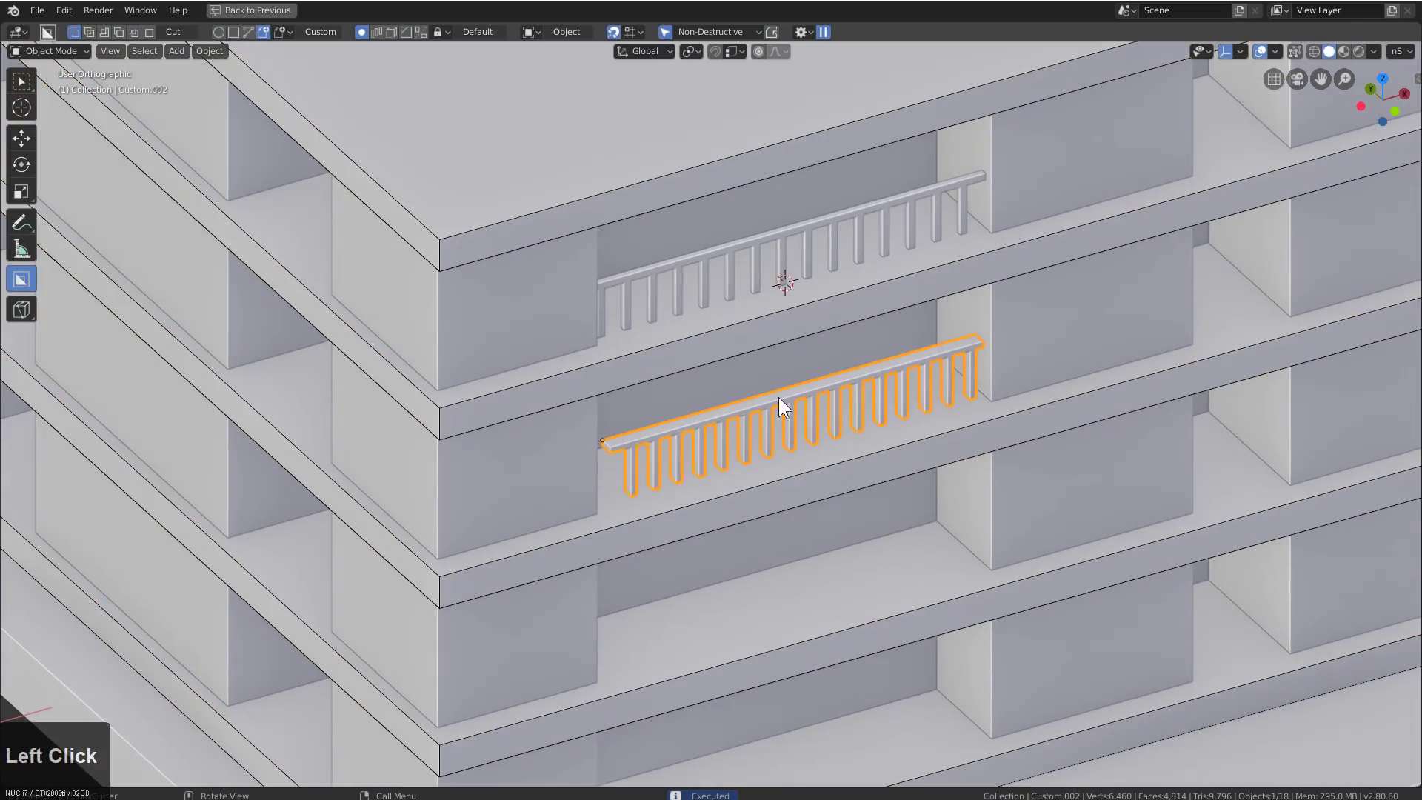
key(x)
click(784, 394)
Array the original railing down the floors with the Hard Ops Array, using a relative Z offset of -2.519 and a count of 4
click(788, 270)
key(q)
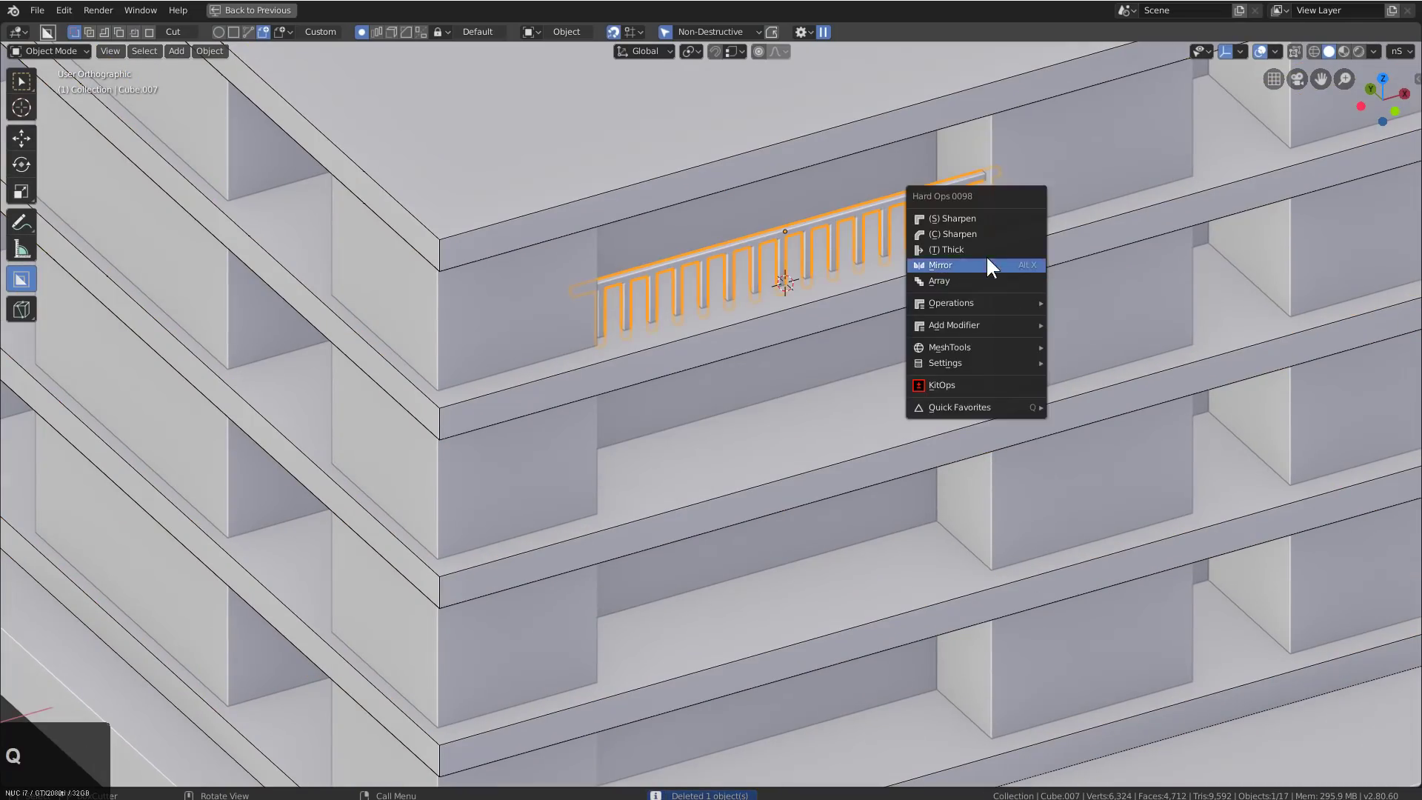
click(990, 272)
drag(788, 163, 793, 324)
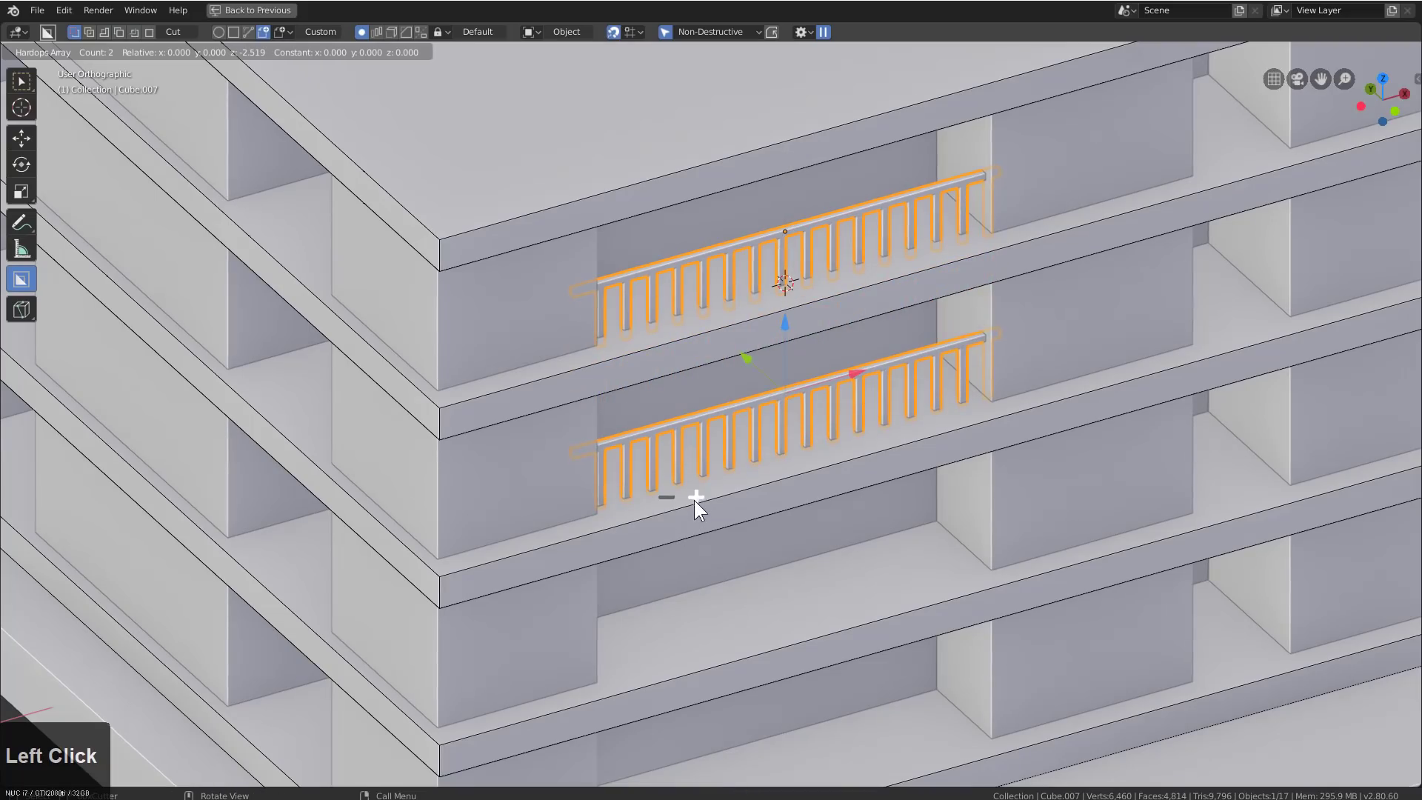
click(694, 498)
click(695, 498)
scroll(846, 380, down, 2)
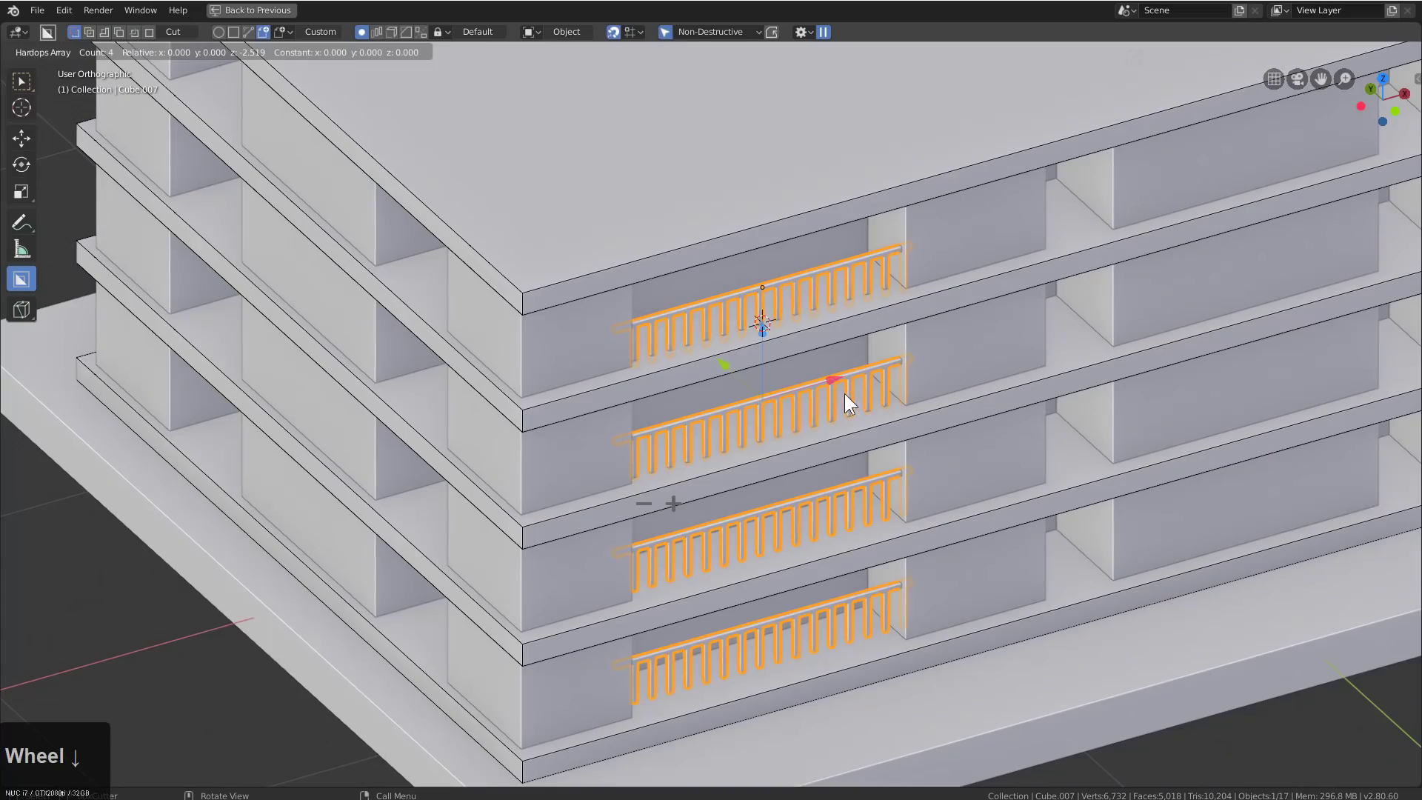
right_click(790, 406)
Mirror the arrayed railings along X across the base slab with Hard Ops Mirror, and clear the selection
middle_drag(789, 406, 798, 446)
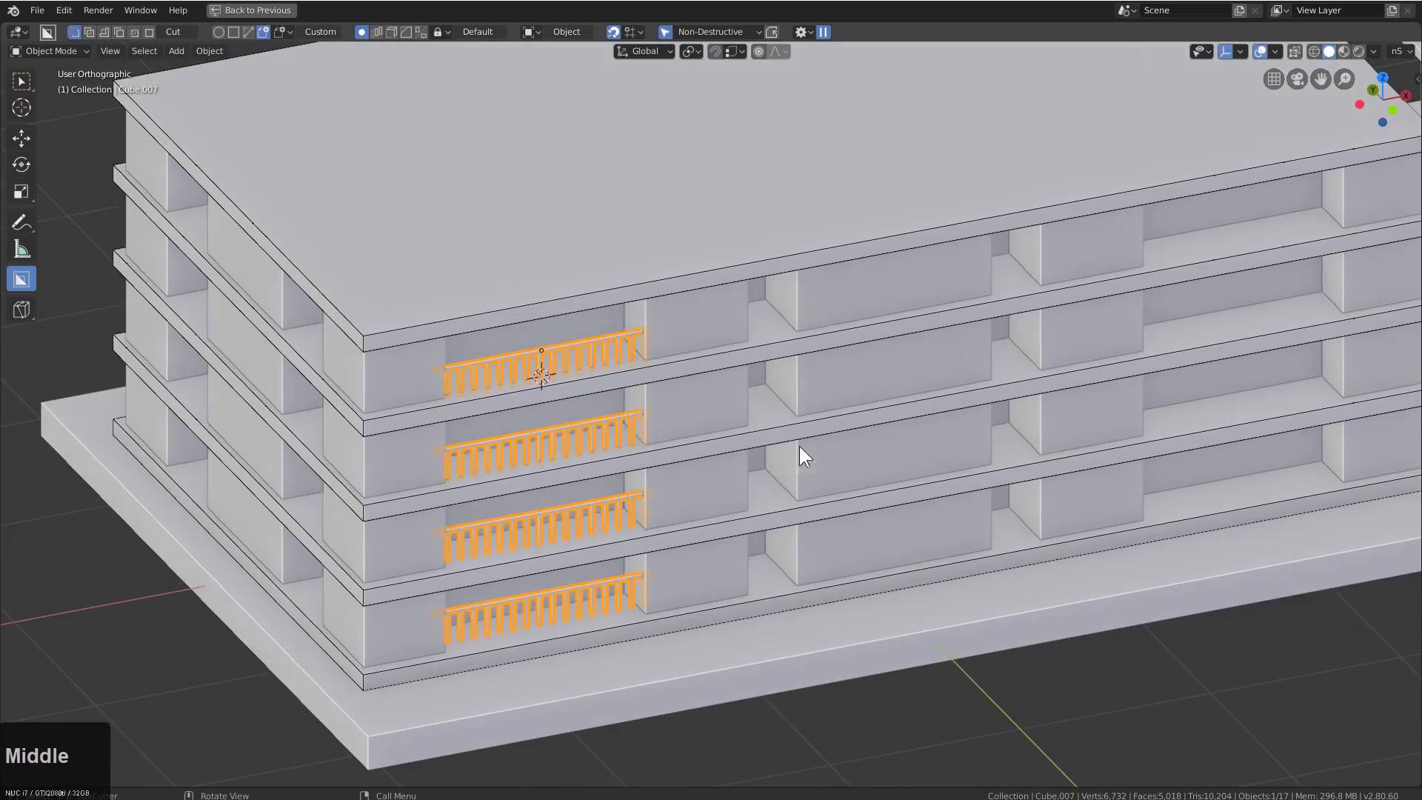
shift+click(764, 651)
key(alt+x)
click(659, 503)
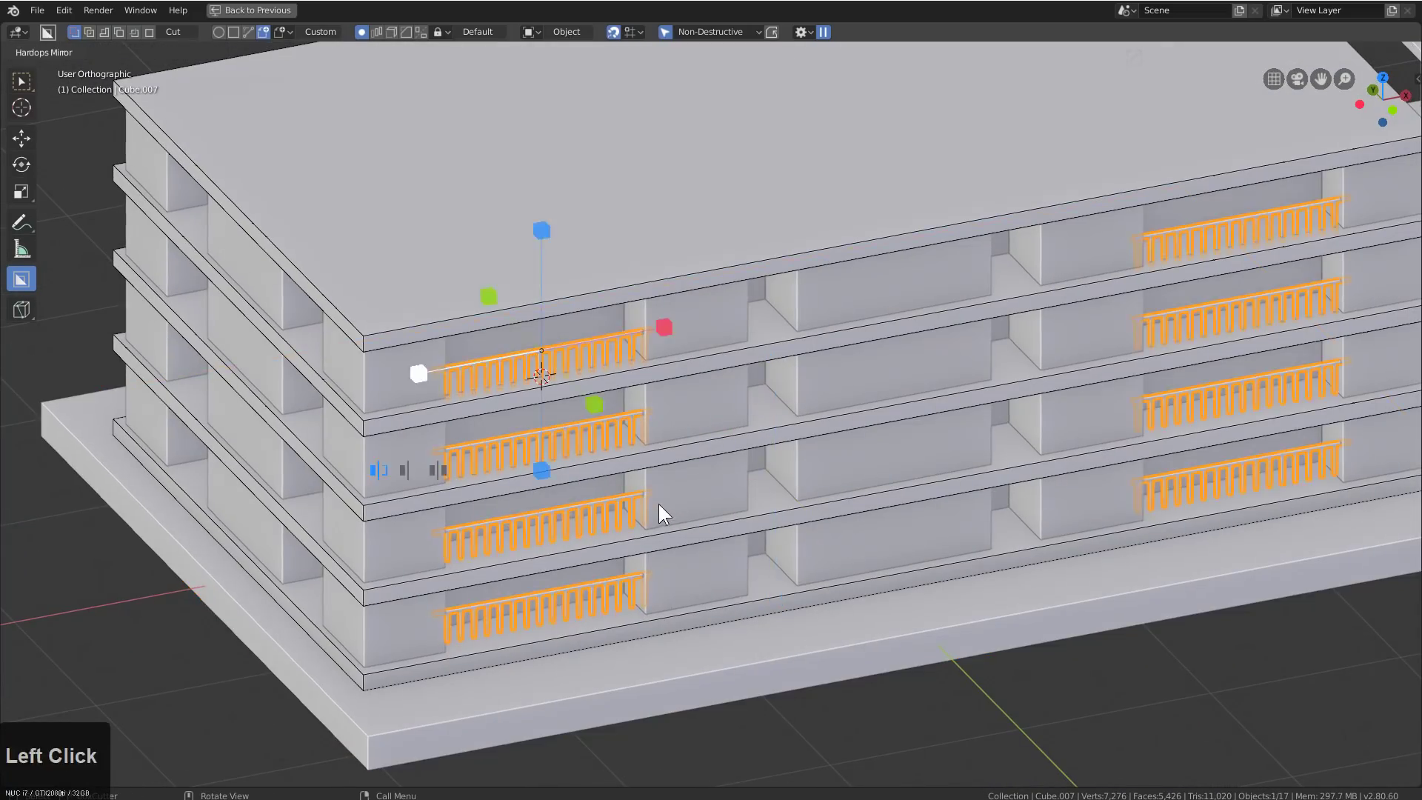
key(alt+a)
Duplicate the arrayed railings along X and position the copy in the narrow recesses between the wall blocks
click(568, 354)
key(shift+d)
key(x)
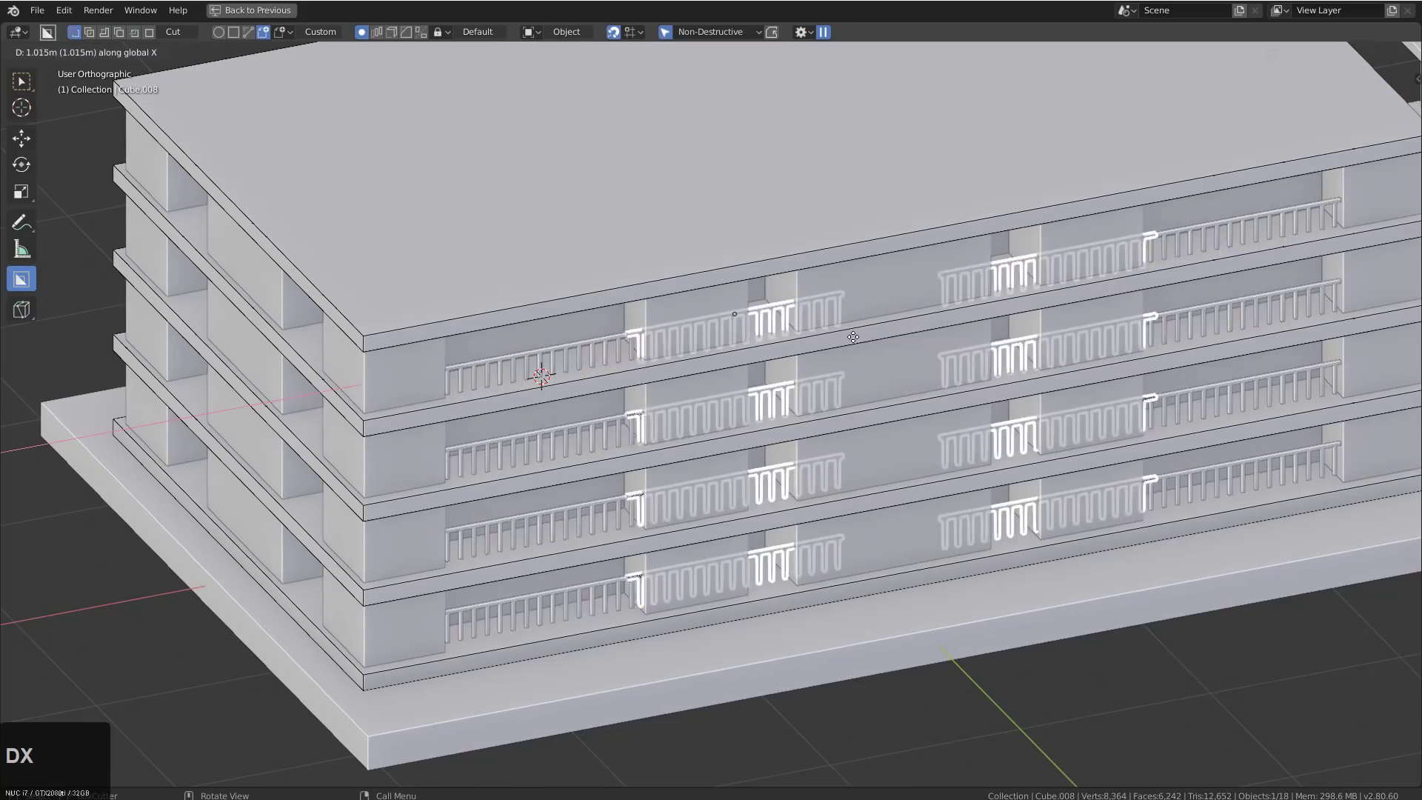
click(879, 327)
scroll(859, 337, up, 2)
key(g)
key(x)
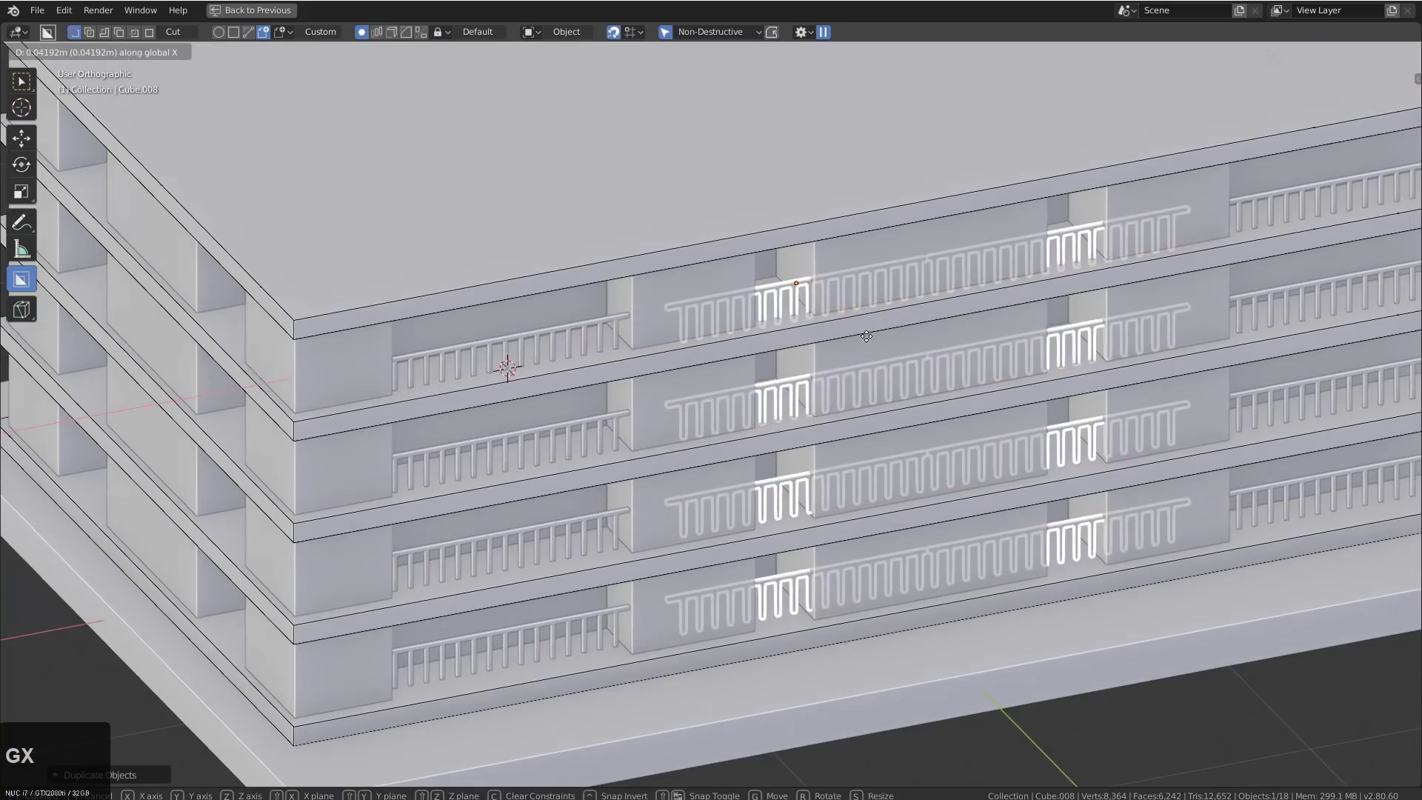
click(850, 336)
Duplicate the narrow-recess railings in top view, rotate the copy 90 degrees, and place it along the building's short side
scroll(769, 381, down, 1)
shift+middle_drag(770, 382, 917, 379)
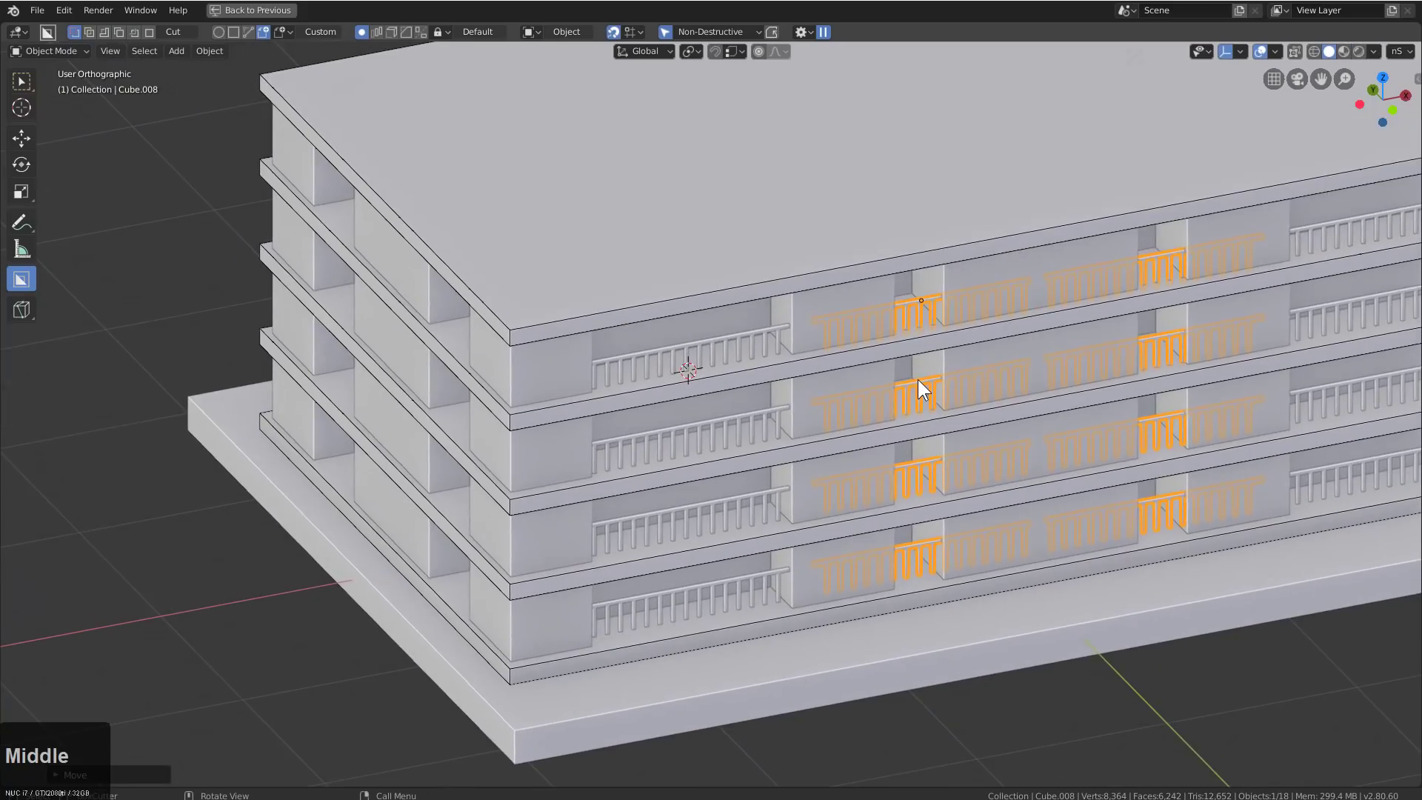
key(KP_7)
key(KP_4)
key(KP_7)
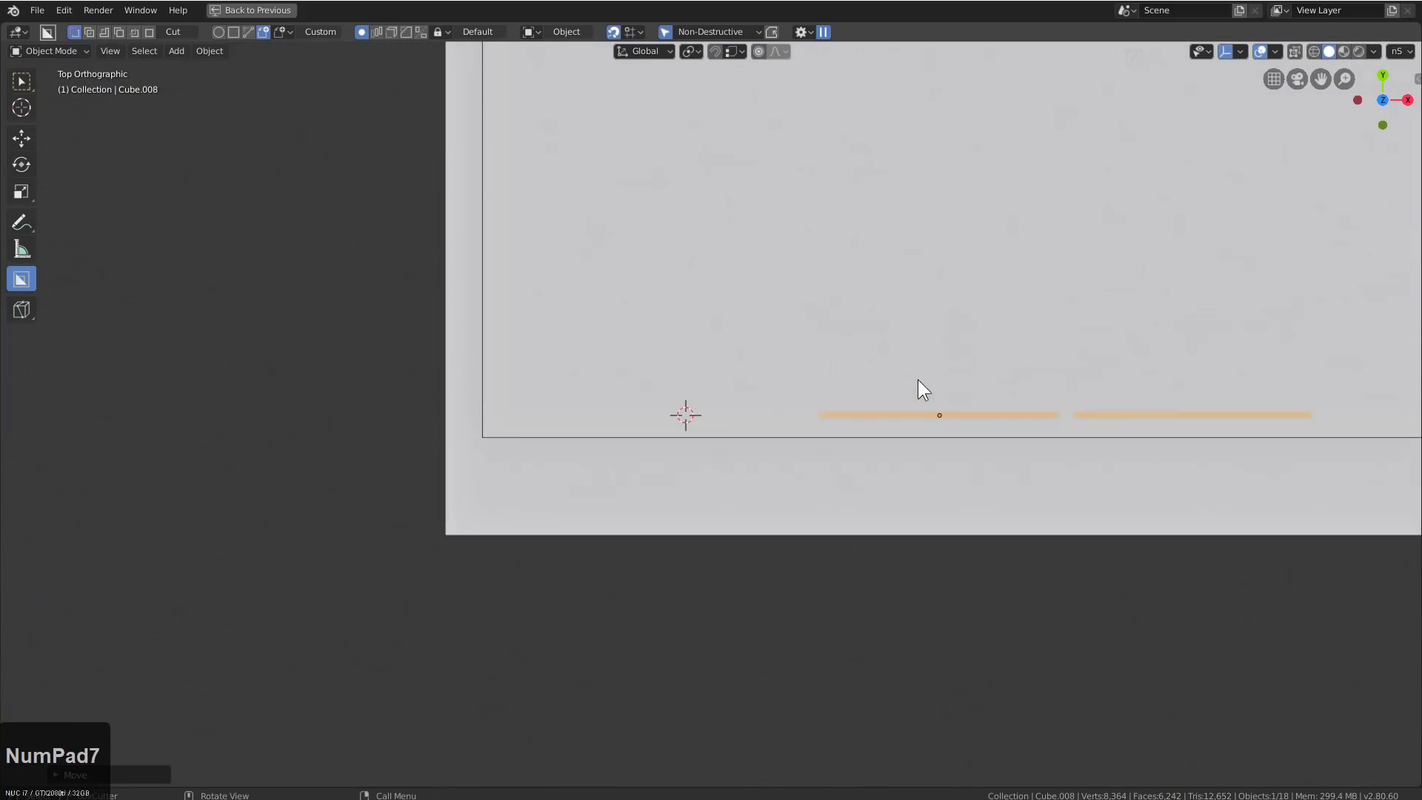
key(shift+d)
click(642, 383)
key(r)
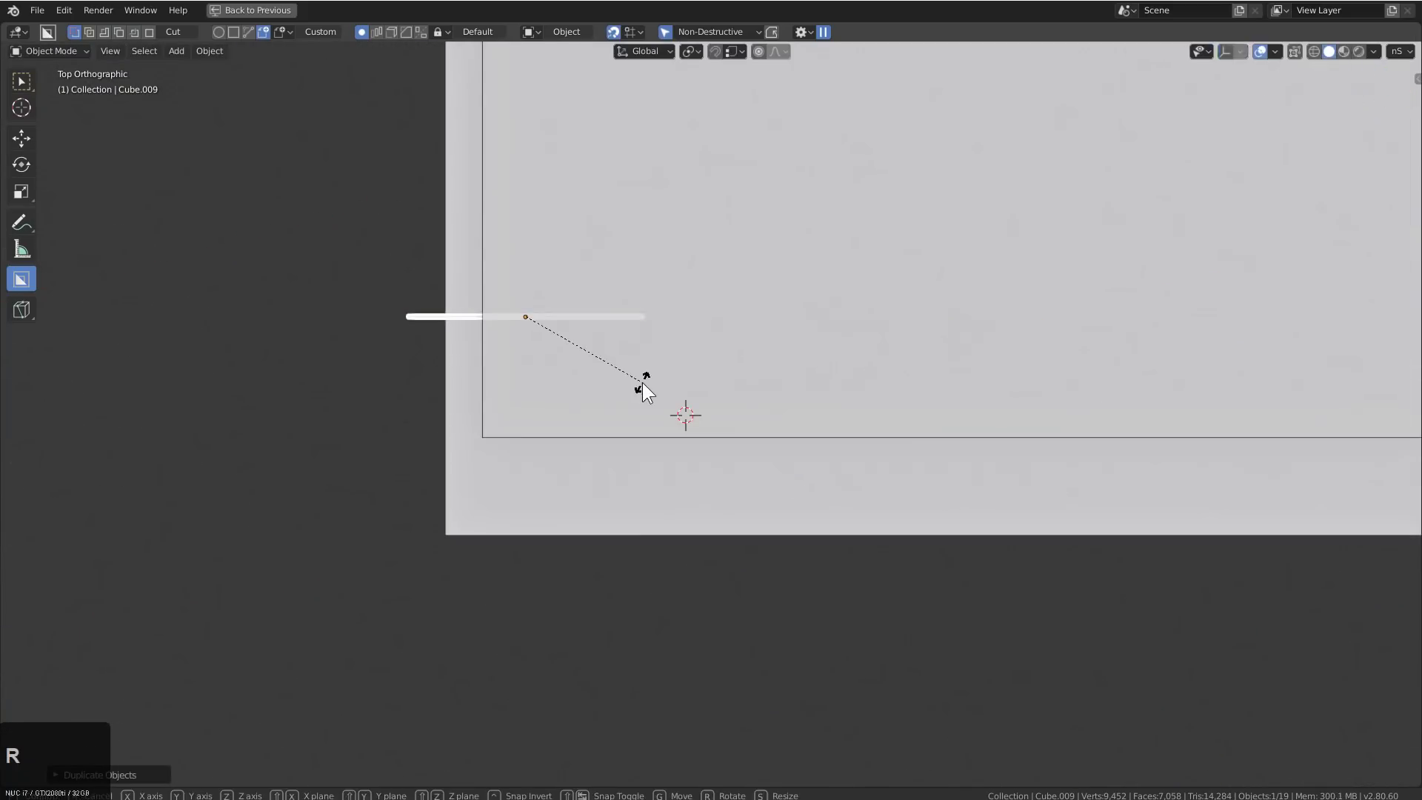
key(KP_9)
key(KP_0)
key(KP_Enter)
key(g)
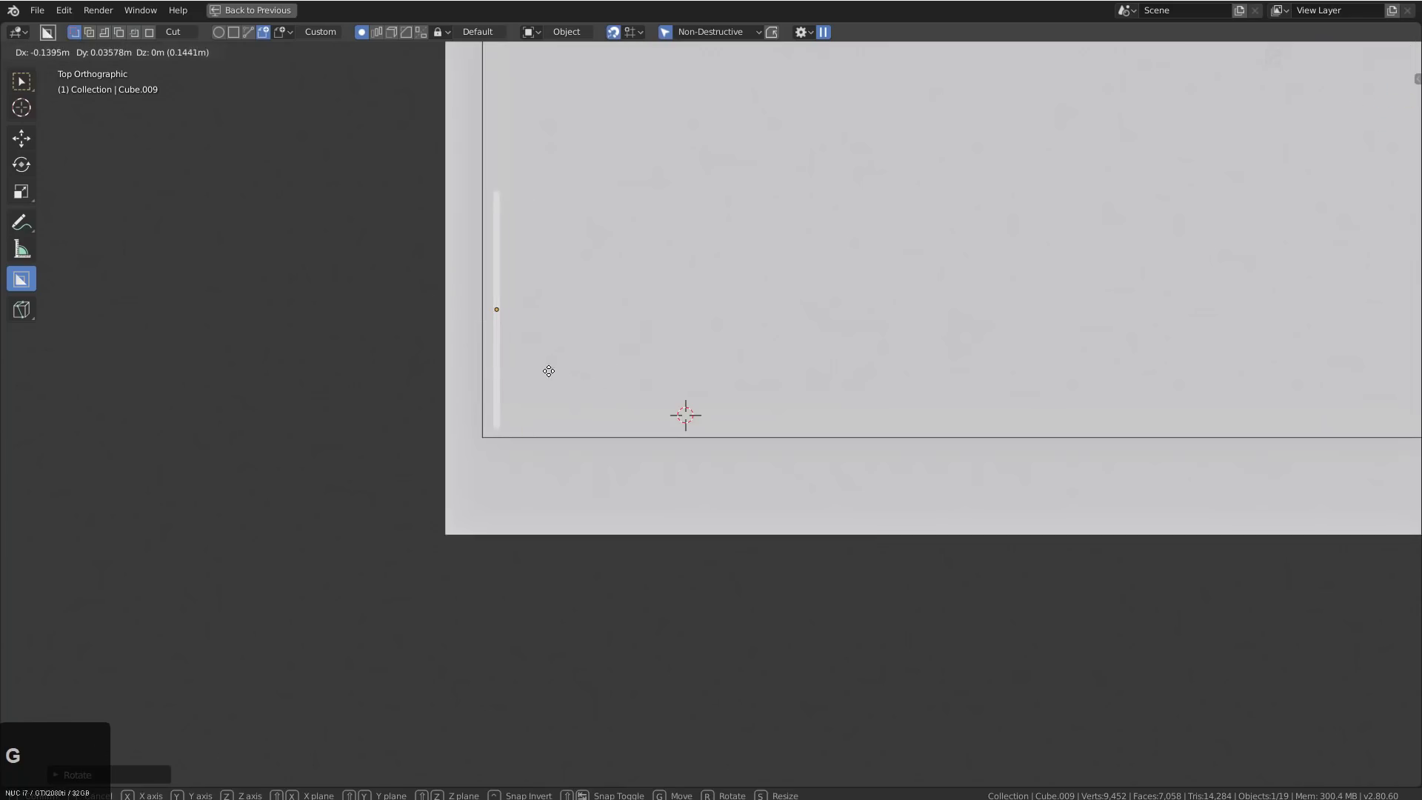
click(545, 377)
Move the rotated railings along Y into the short side's recess nearest the front corner
middle_drag(545, 378, 654, 323)
scroll(621, 464, up, 3)
middle_drag(622, 466, 836, 464)
key(g)
key(x)
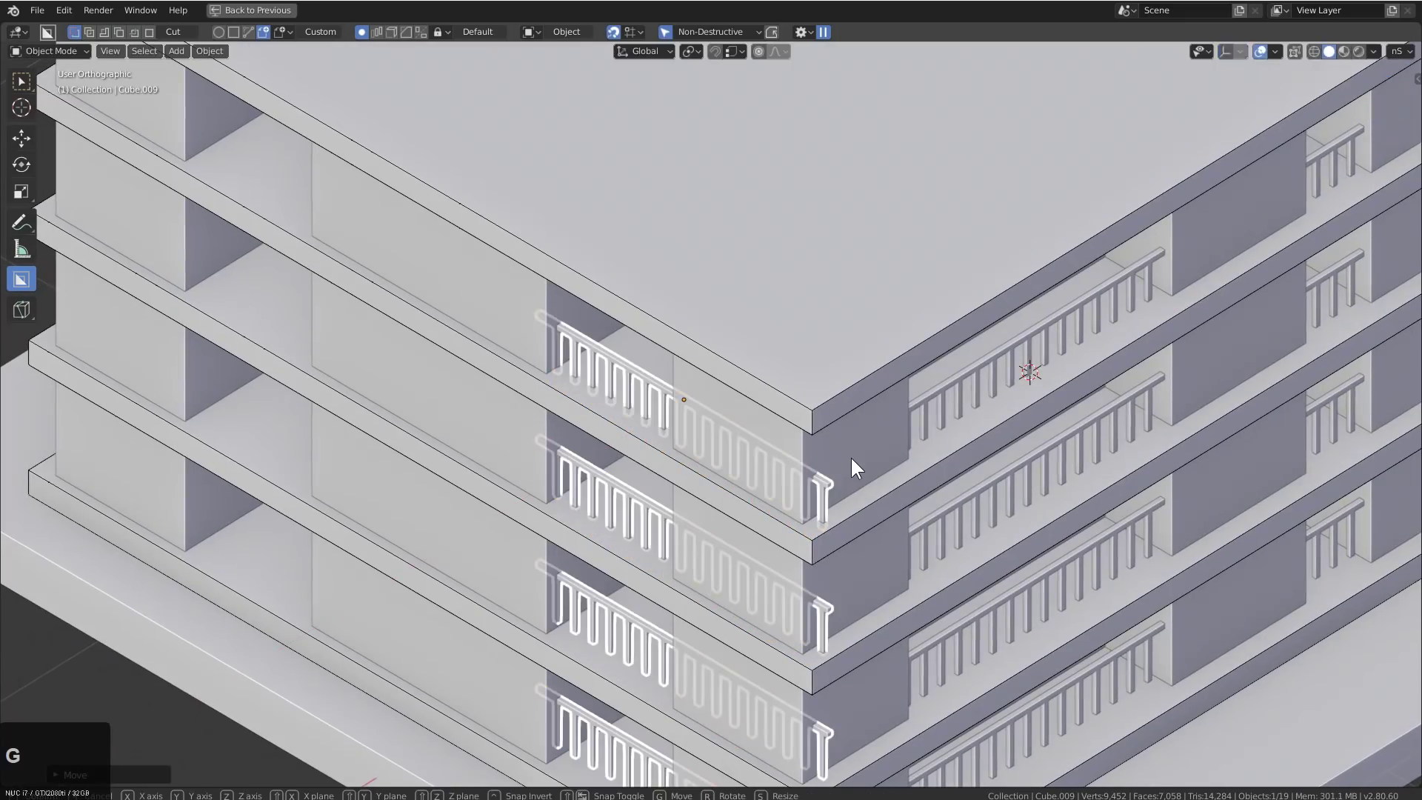
key(y)
click(798, 450)
Mirror the short-side railings along Y across the building walls with Hard Ops Mirror
shift+click(801, 454)
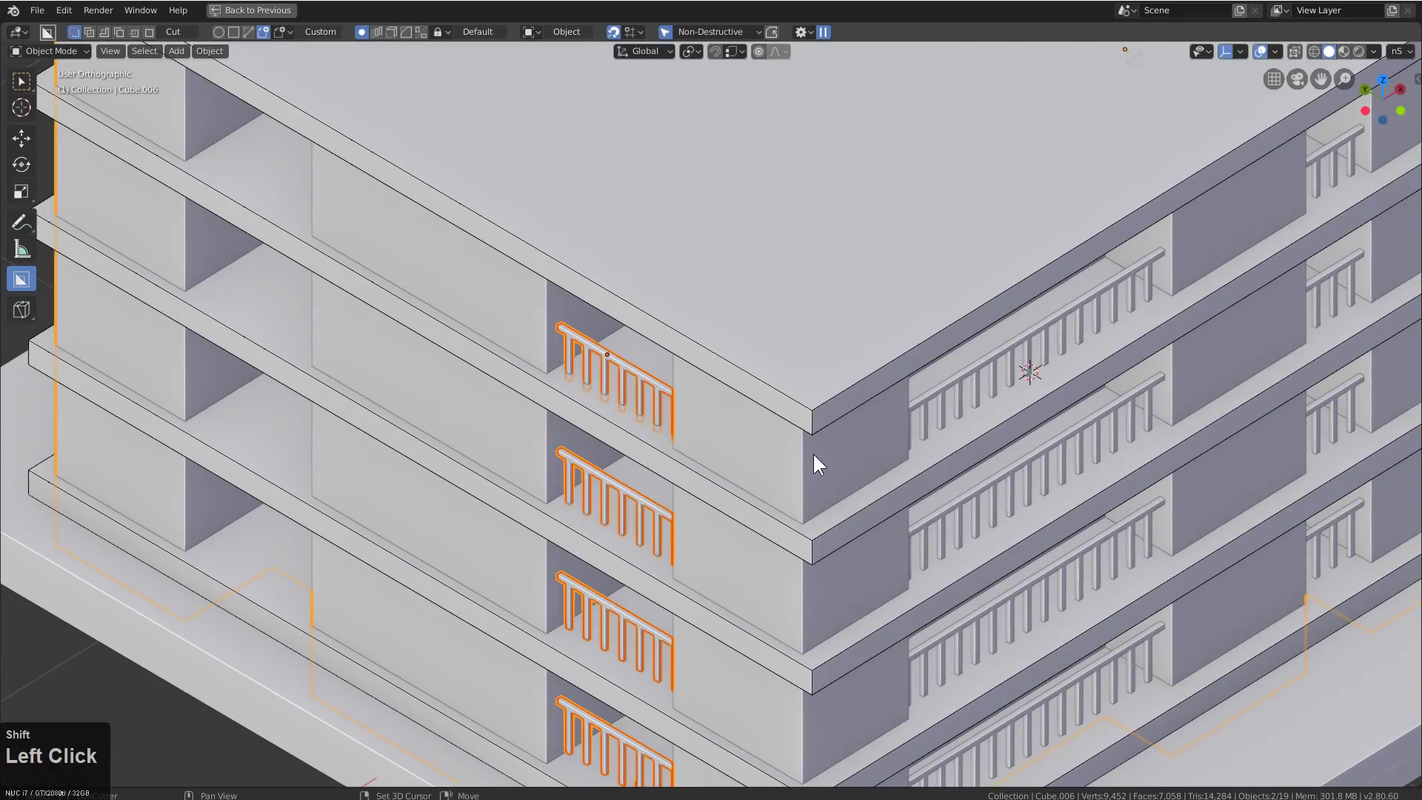
key(alt+x)
click(1226, 108)
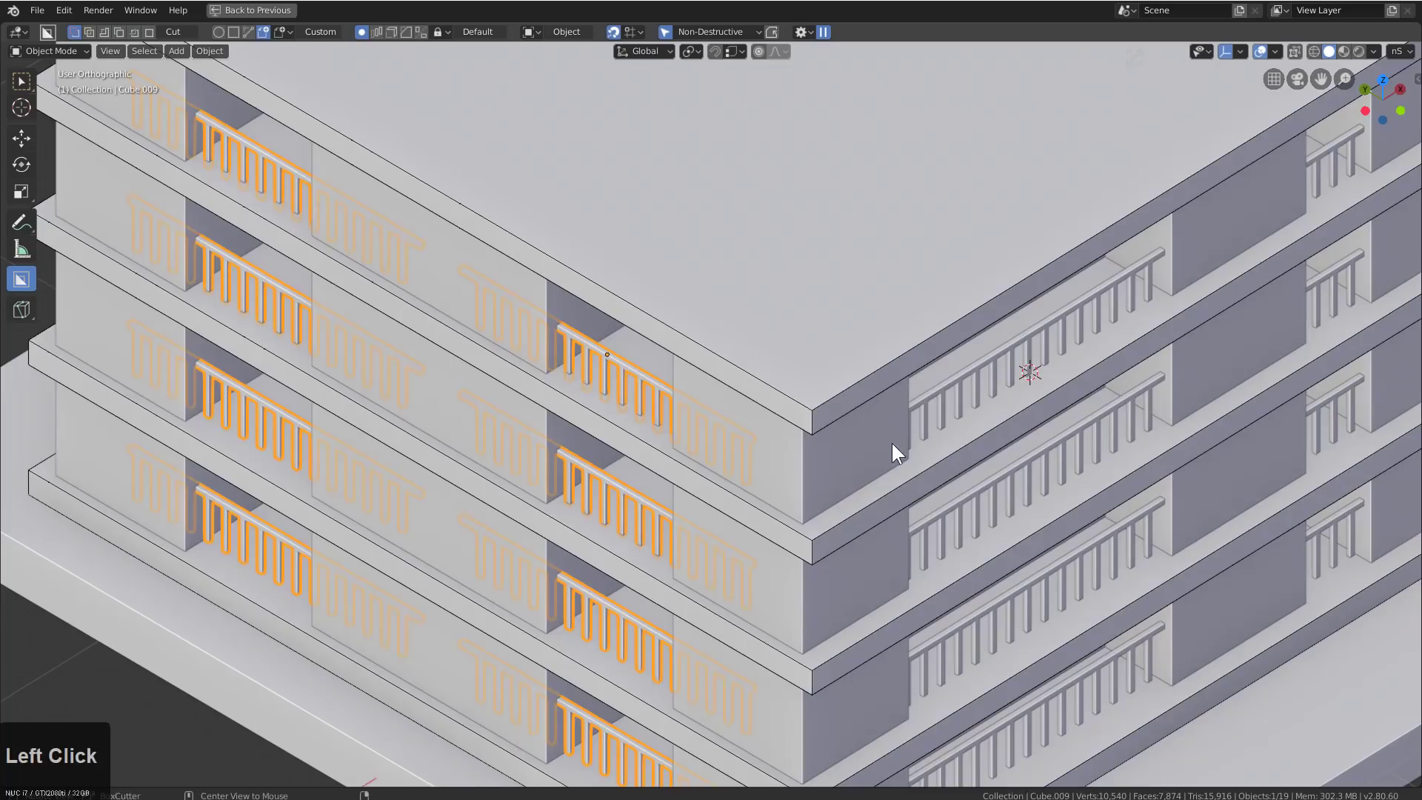
Select the stacked floor slabs of the new building
scroll(881, 489, down, 4)
middle_drag(868, 543, 731, 524)
scroll(740, 519, down, 1)
middle_drag(842, 467, 652, 491)
scroll(585, 499, down, 2)
scroll(552, 406, up, 1)
click(534, 382)
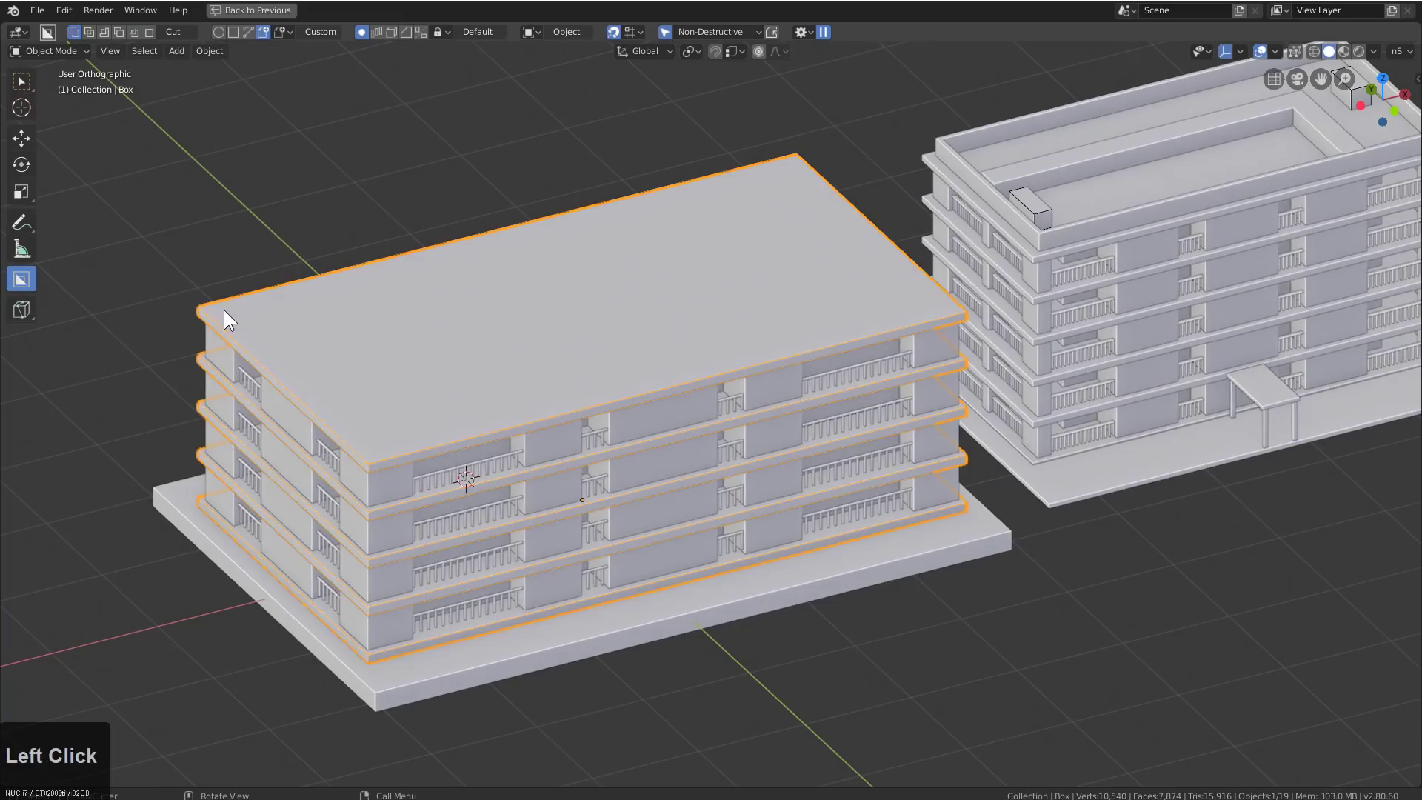
key(ctrl)
ctrl+drag(583, 312, 699, 308)
key(a)
key(Escape)
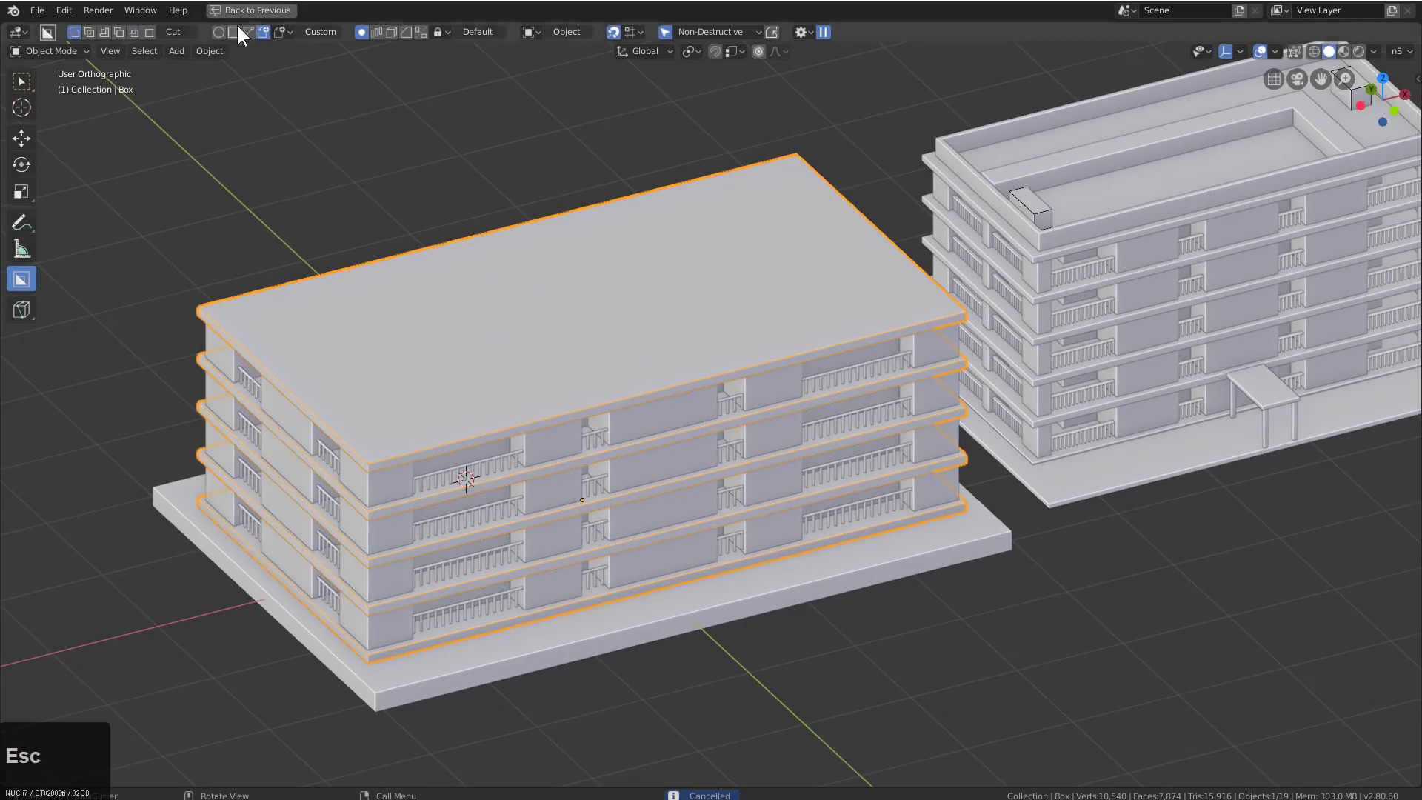
Draw a low box over the roof slab, slightly inside its edges, with BoxCutter's Make mode and Box shape
ctrl+drag(585, 305, 940, 303)
key(a)
key(KP_Subtract)
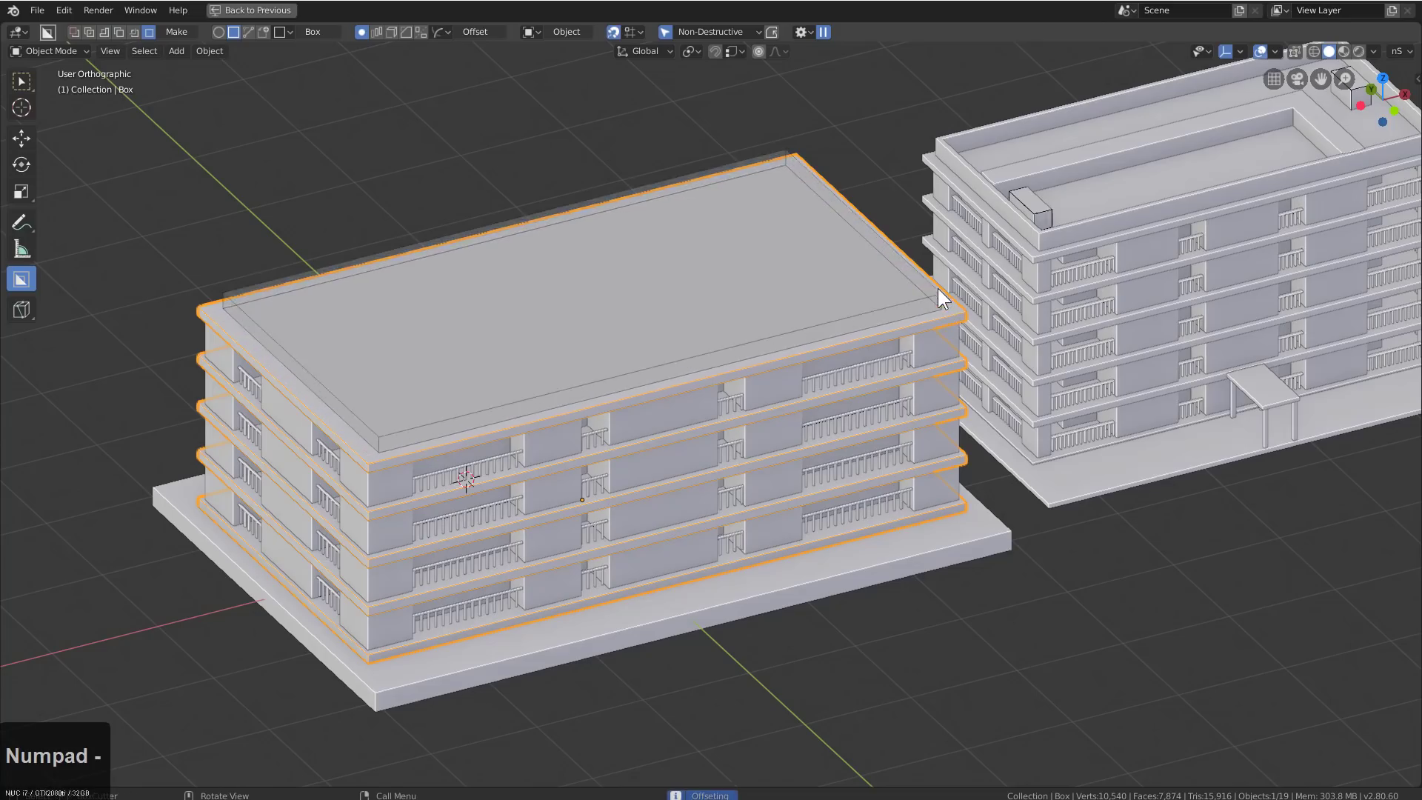
click(939, 274)
Select the top face of the roof box in Edit Mode and try to inset it
key(Tab)
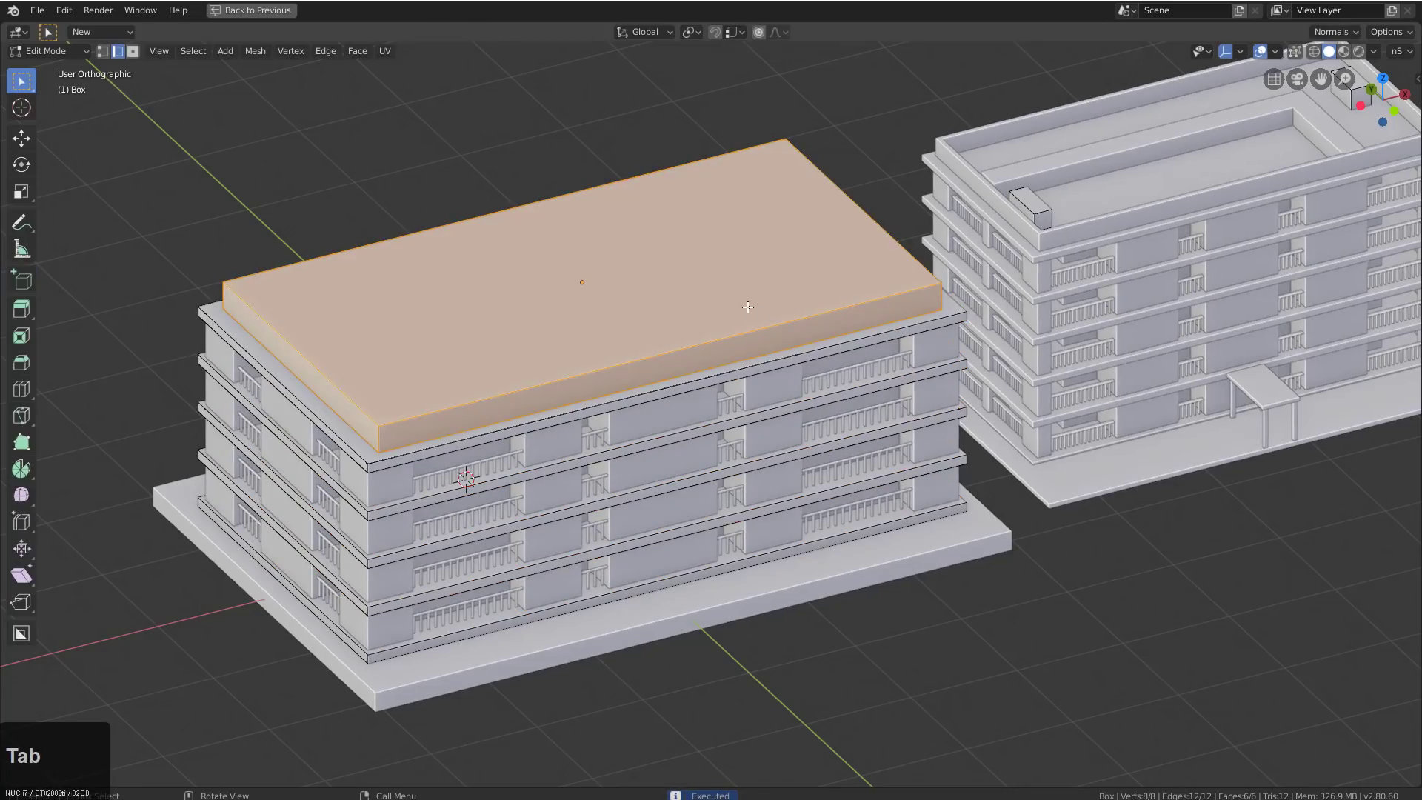
key(3)
click(749, 308)
key(s)
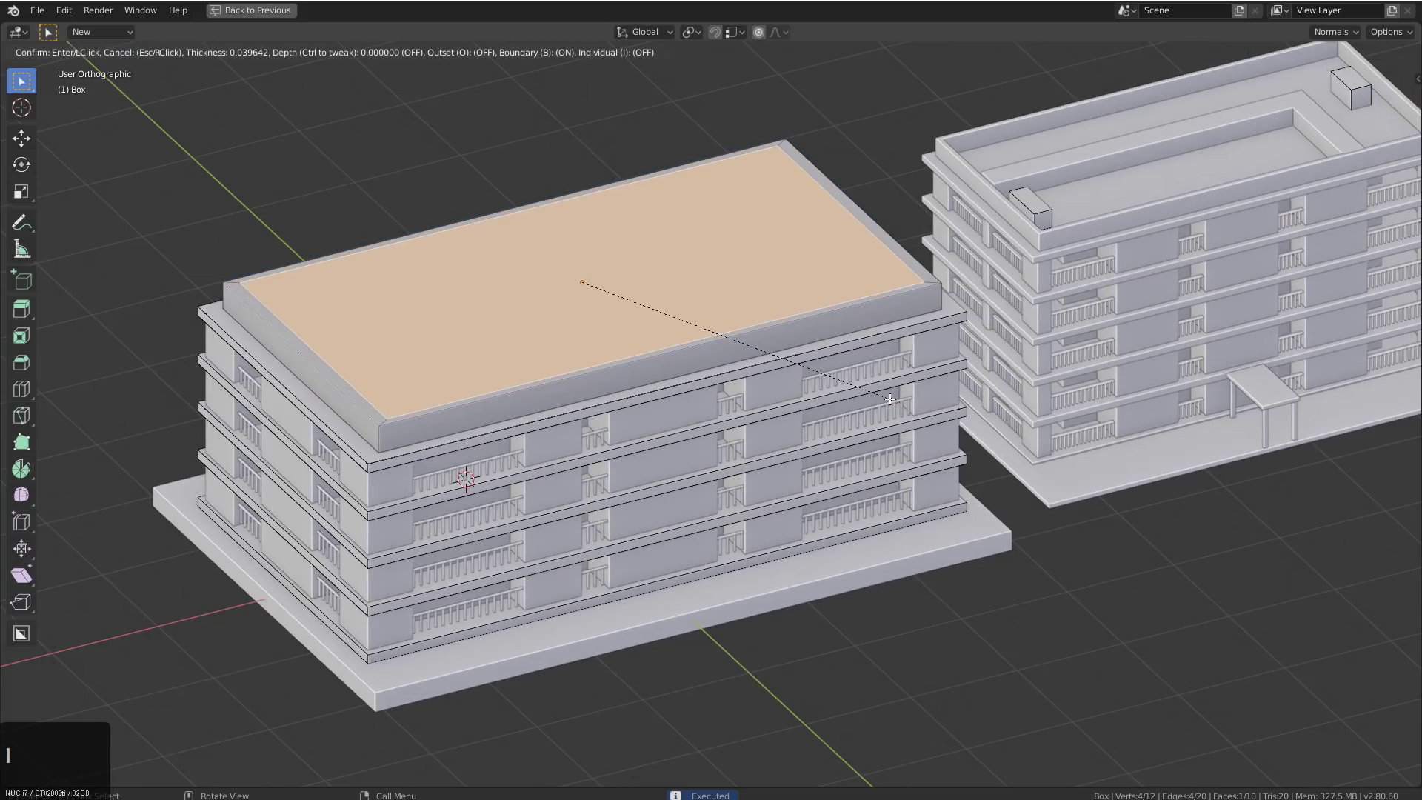
right_click(748, 349)
Apply the roof box's scale in Object Mode
key(Tab)
key(ctrl+a)
click(857, 391)
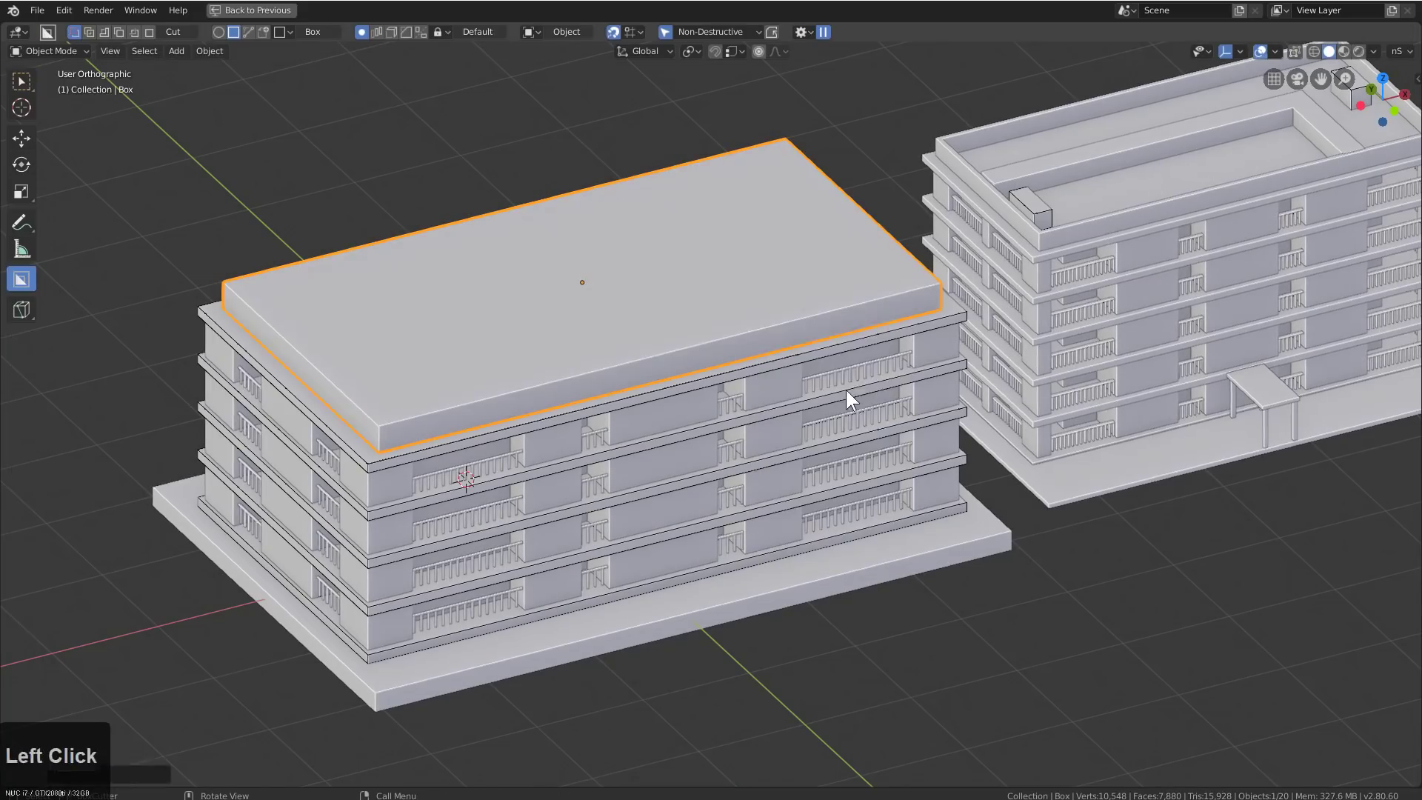
Inset the roof box's top face by a thin margin and extrude it downward to form a parapet
key(Tab)
key(i)
click(960, 424)
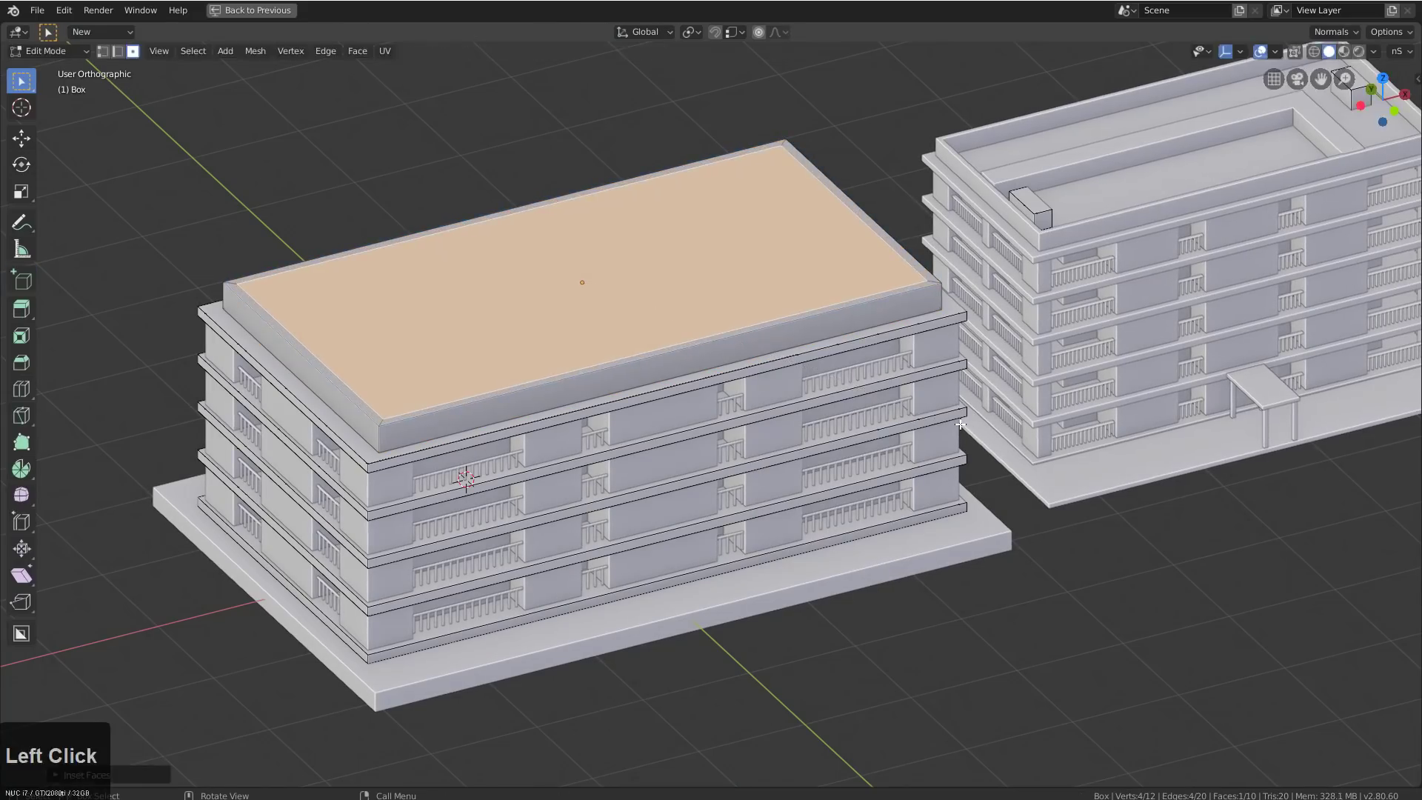
key(e)
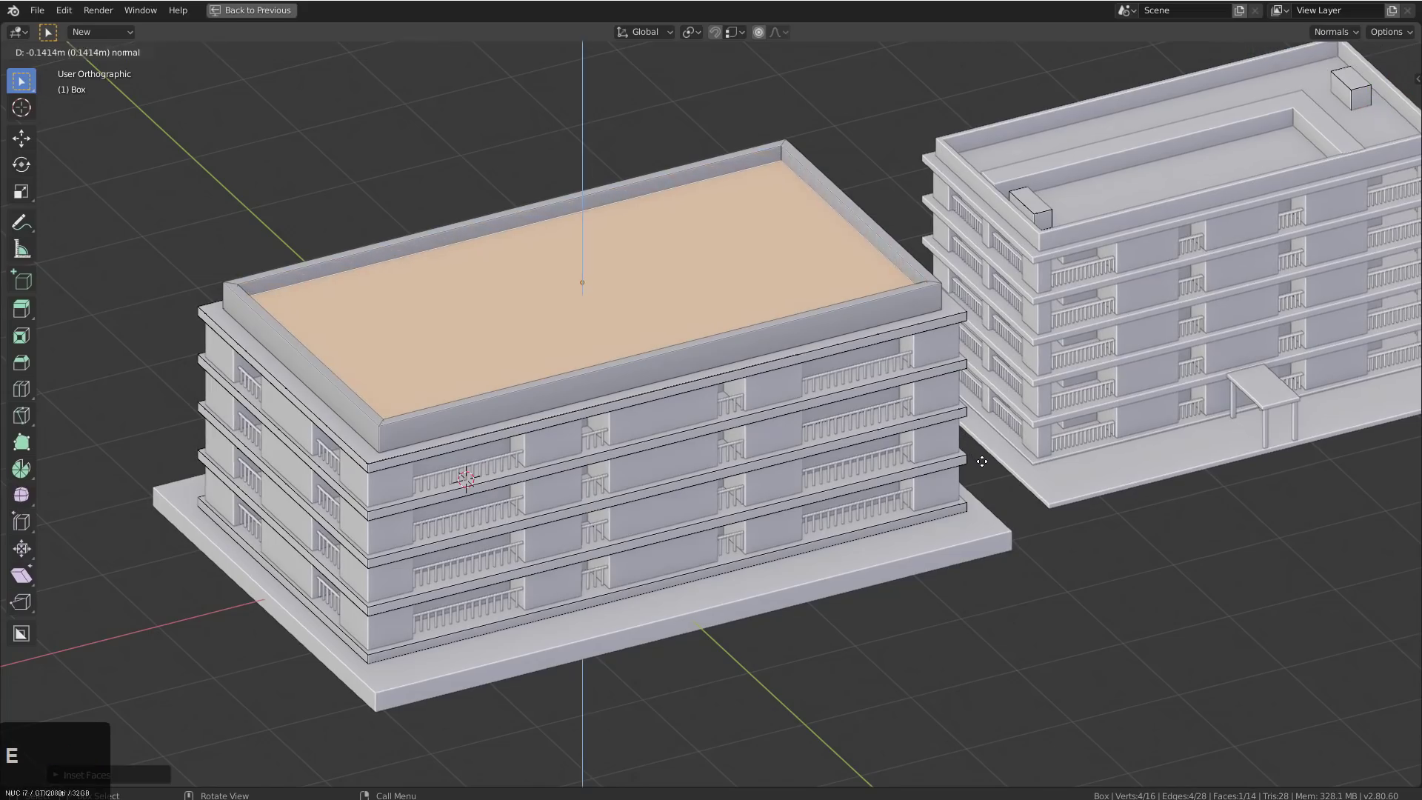
click(988, 471)
key(Tab)
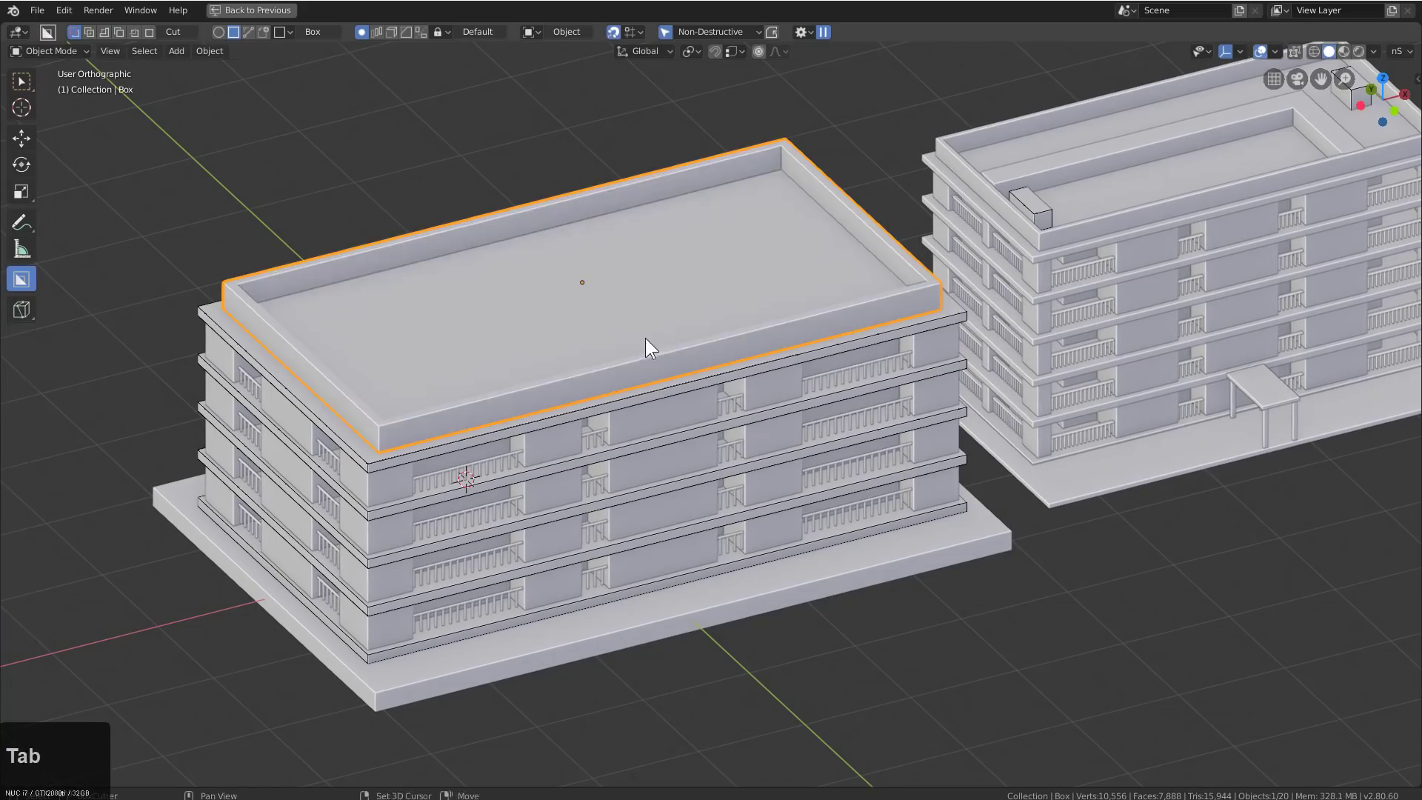
Draw a long, narrow box with BoxCutter's Make mode, running from the short parapet to past the middle of the roof
shift+middle_drag(645, 337, 658, 371)
key(alt+a)
click(618, 414)
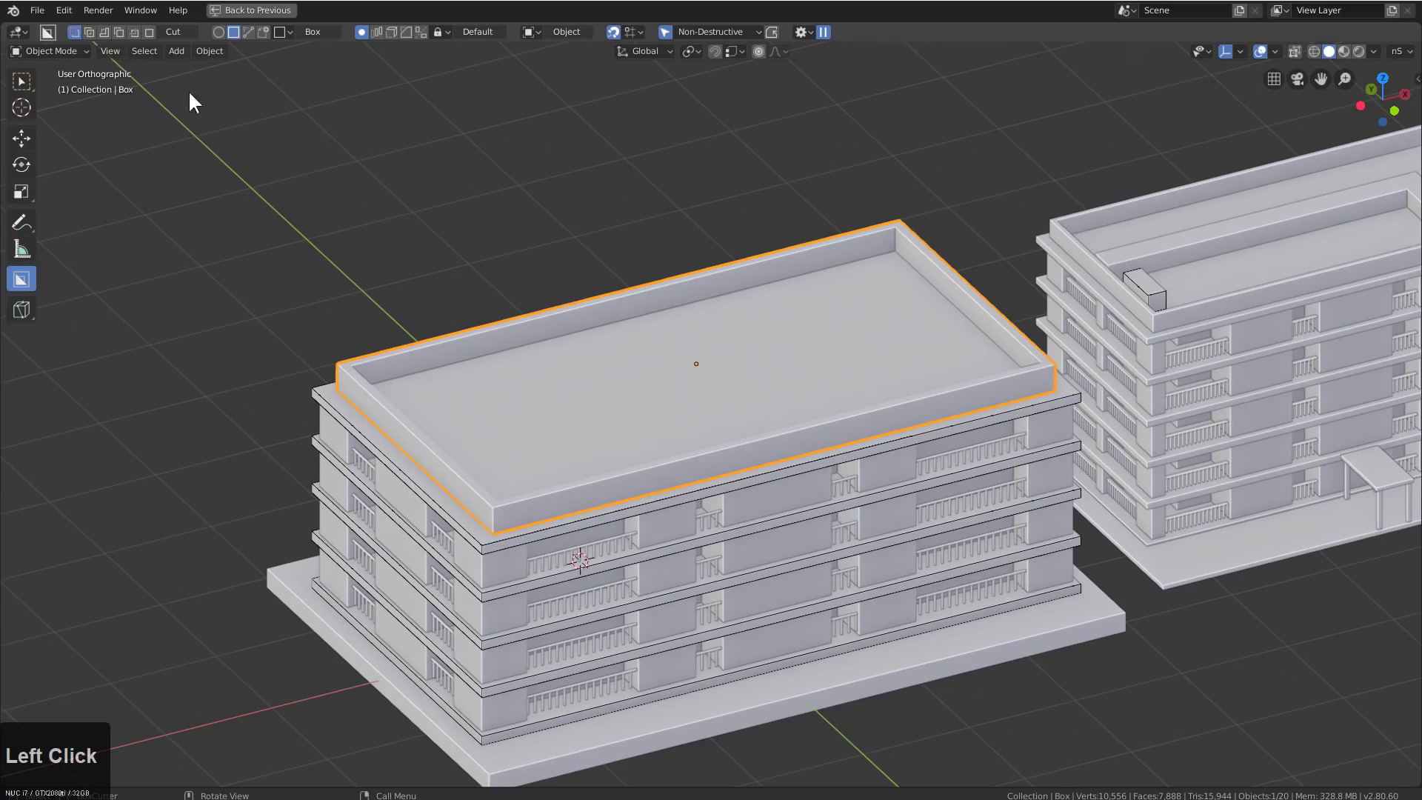
click(149, 32)
middle_drag(687, 343, 337, 214)
drag(300, 215, 651, 243)
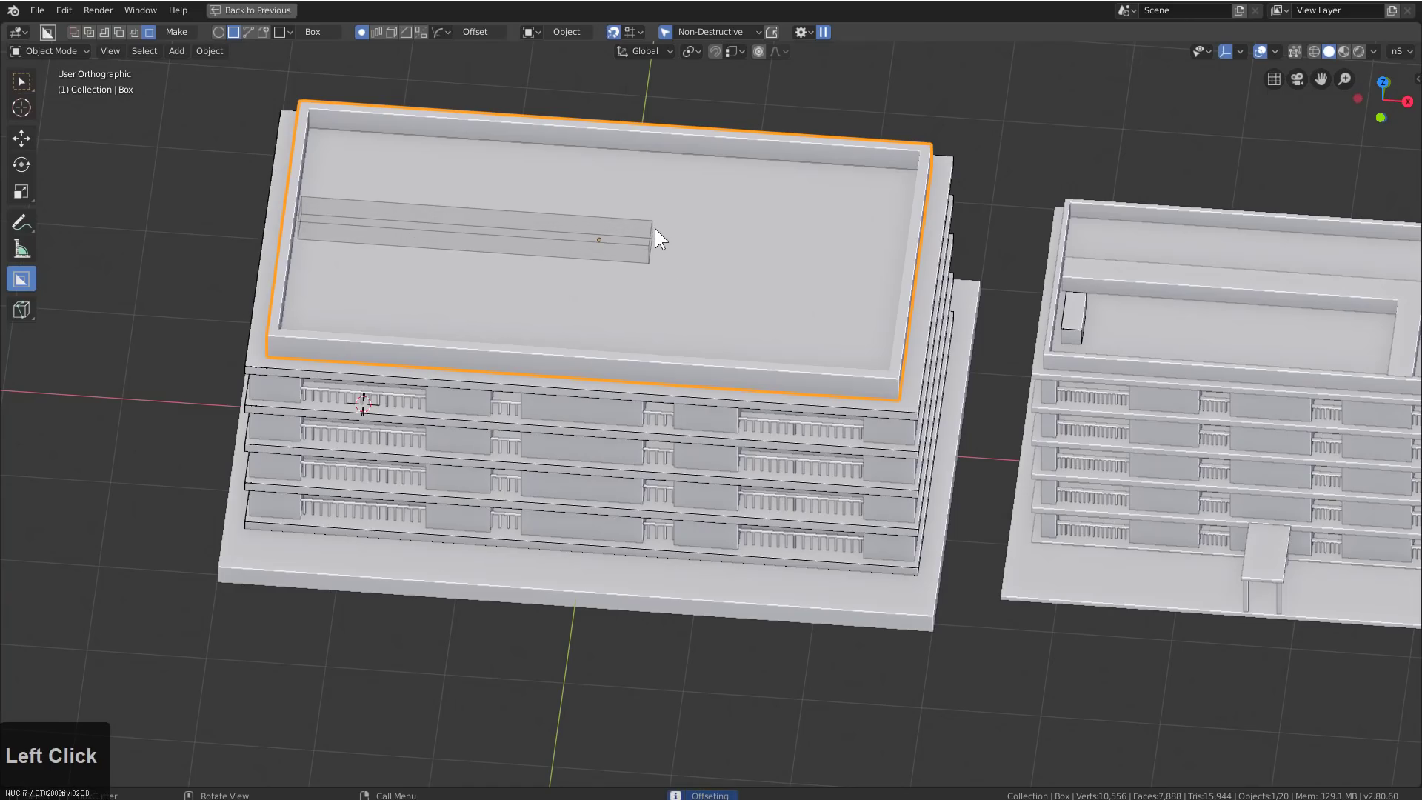
click(654, 228)
Open the narrow rooftop box's mesh in Edit Mode
middle_drag(438, 302, 505, 265)
scroll(415, 307, up, 1)
click(331, 346)
middle_drag(332, 347, 506, 357)
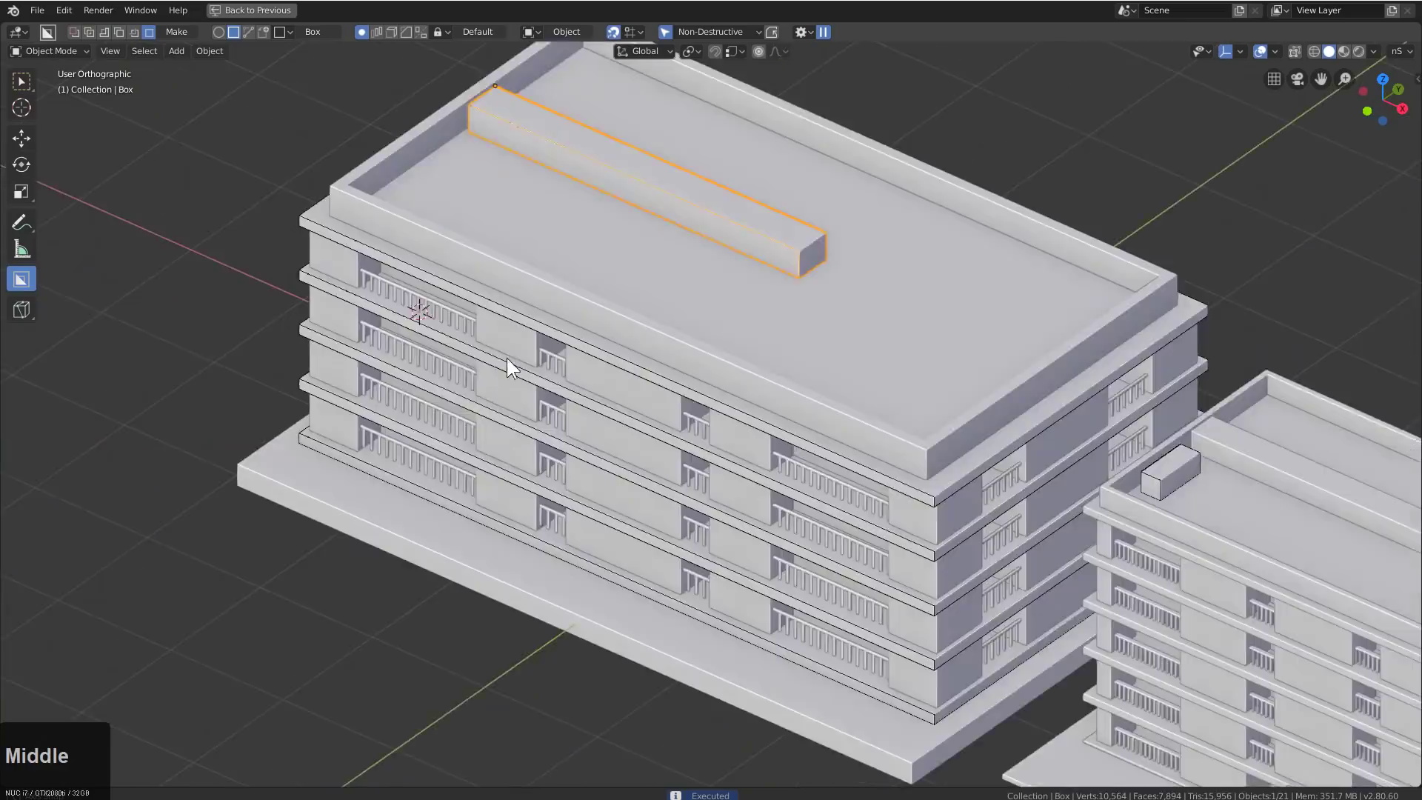
key(Tab)
scroll(593, 363, up, 2)
shift+middle_drag(799, 290, 629, 470)
scroll(792, 373, up, 1)
key(2)
click(747, 396)
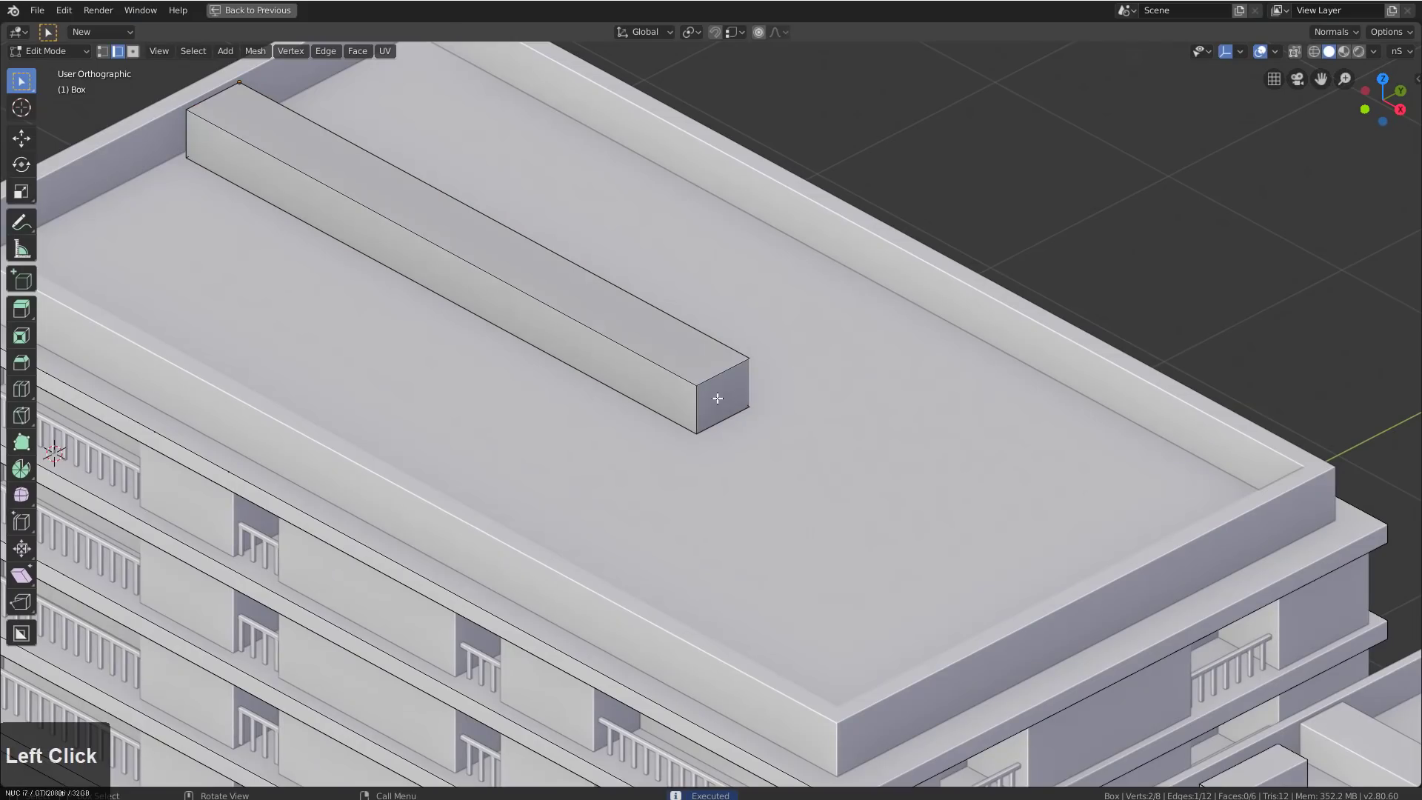
key(3)
click(730, 400)
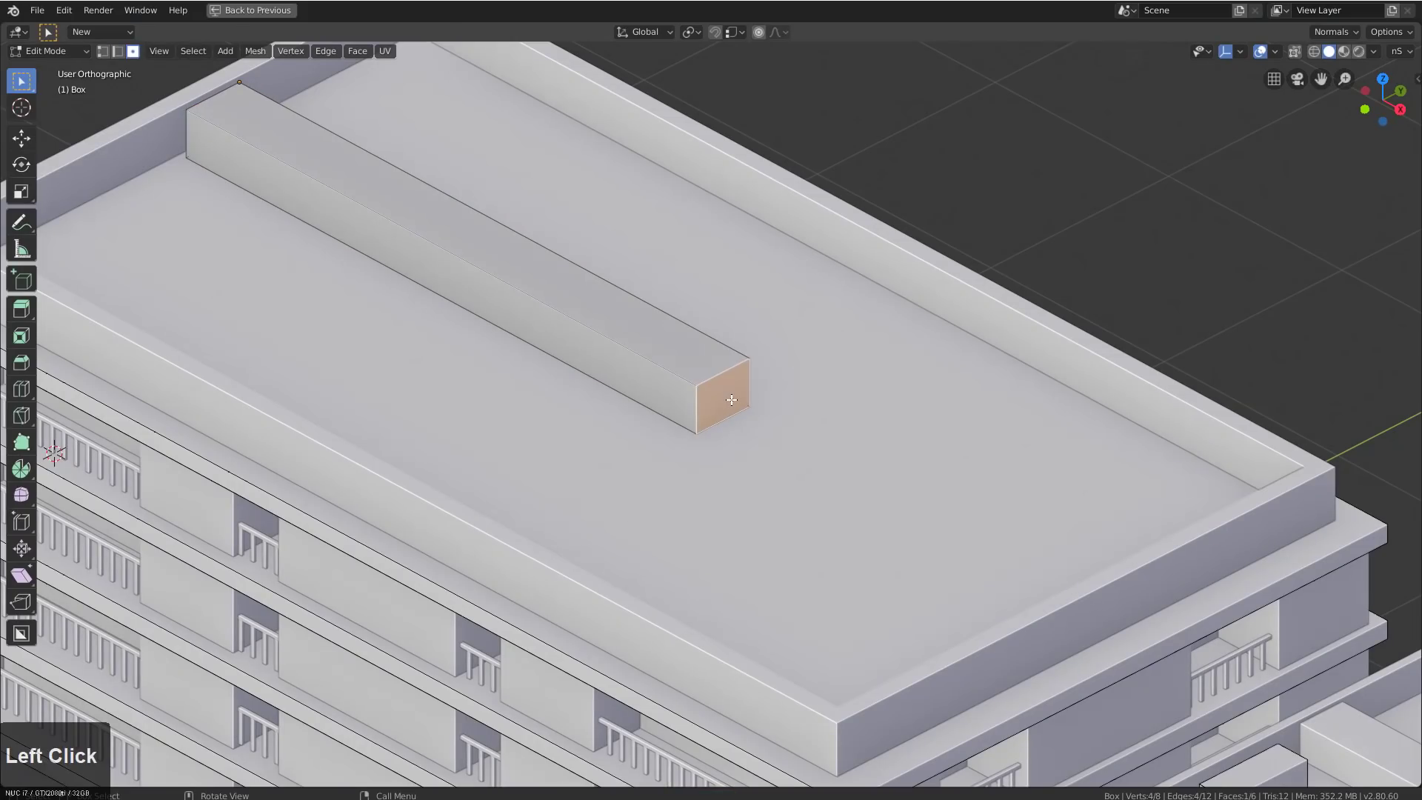
key(alt+s)
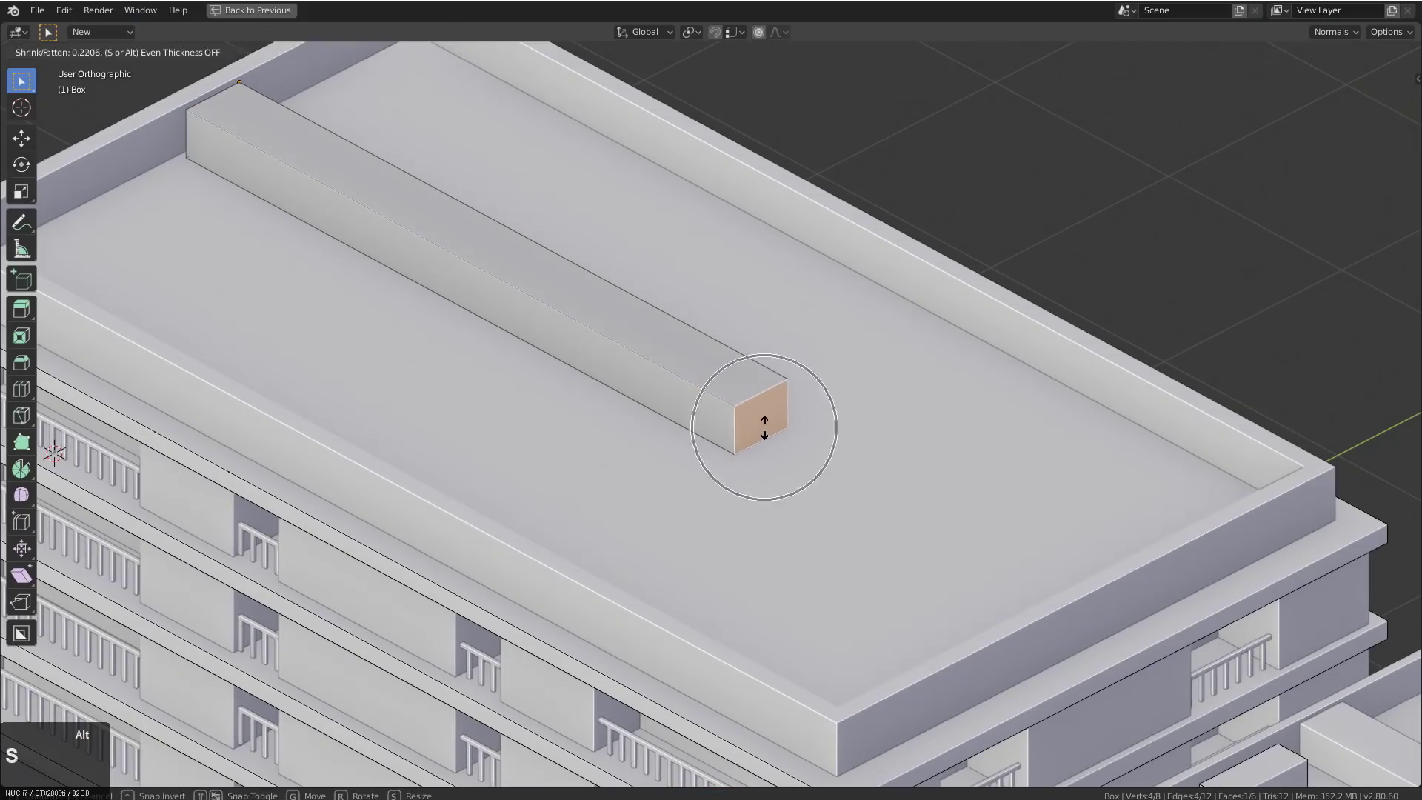
key(Escape)
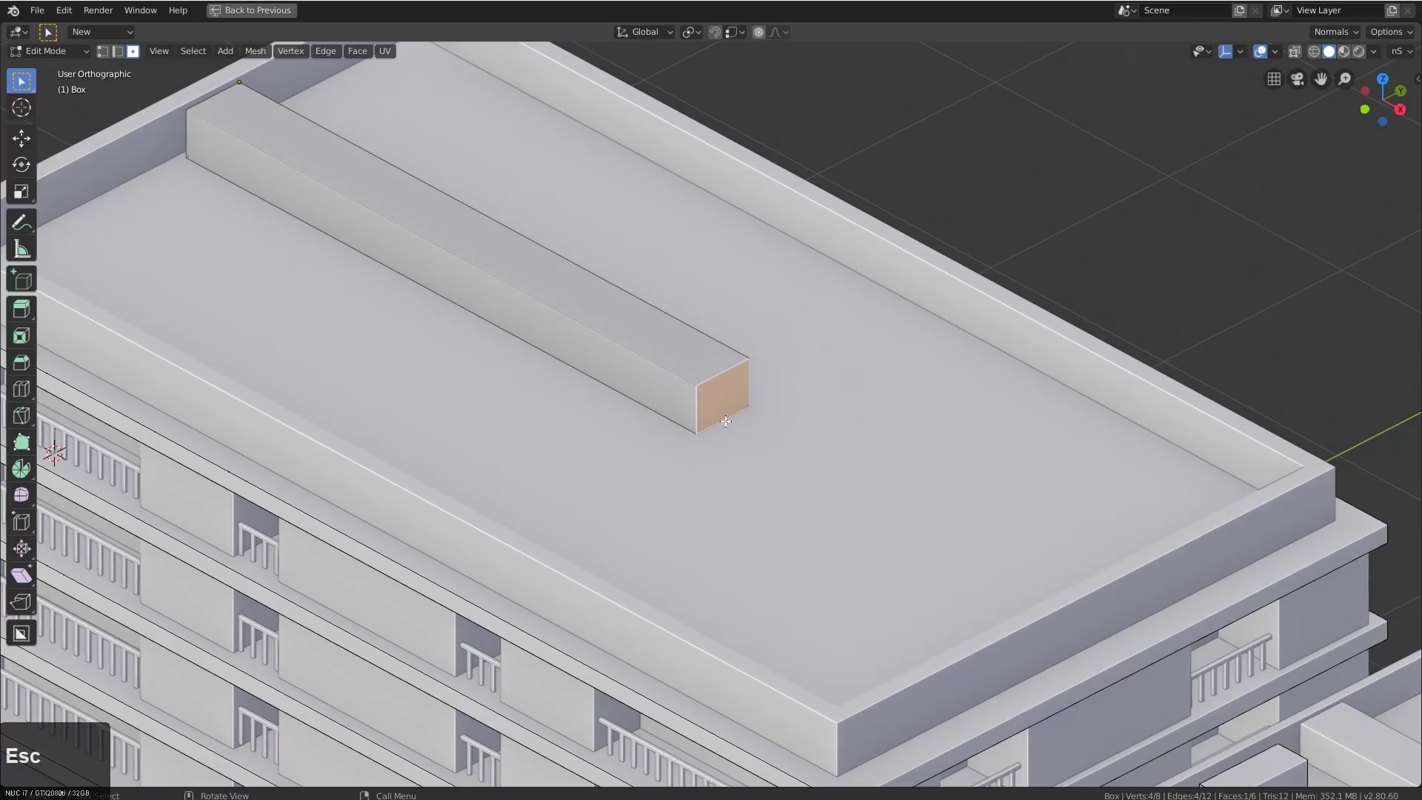
key(1)
click(697, 393)
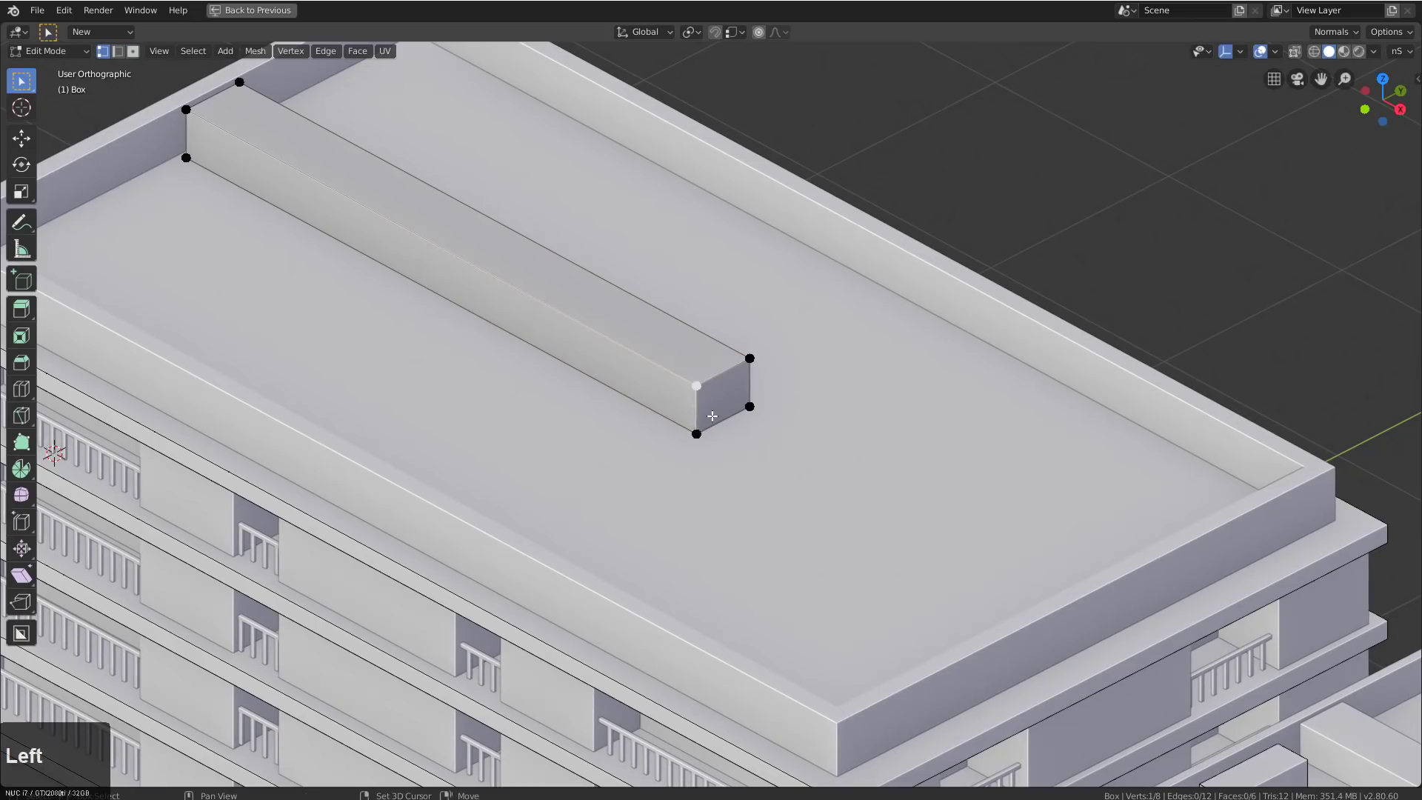
shift+click(749, 406)
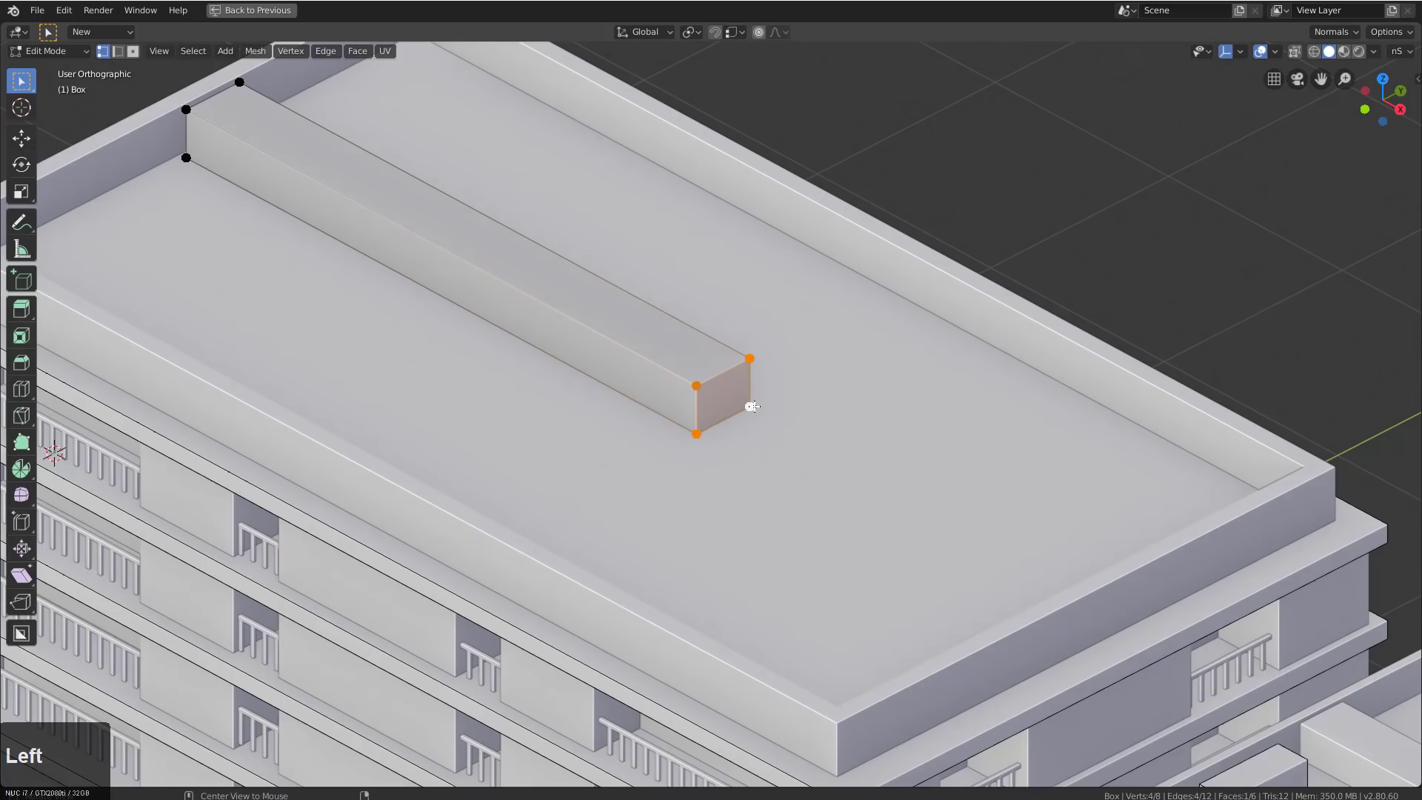
key(alt+s)
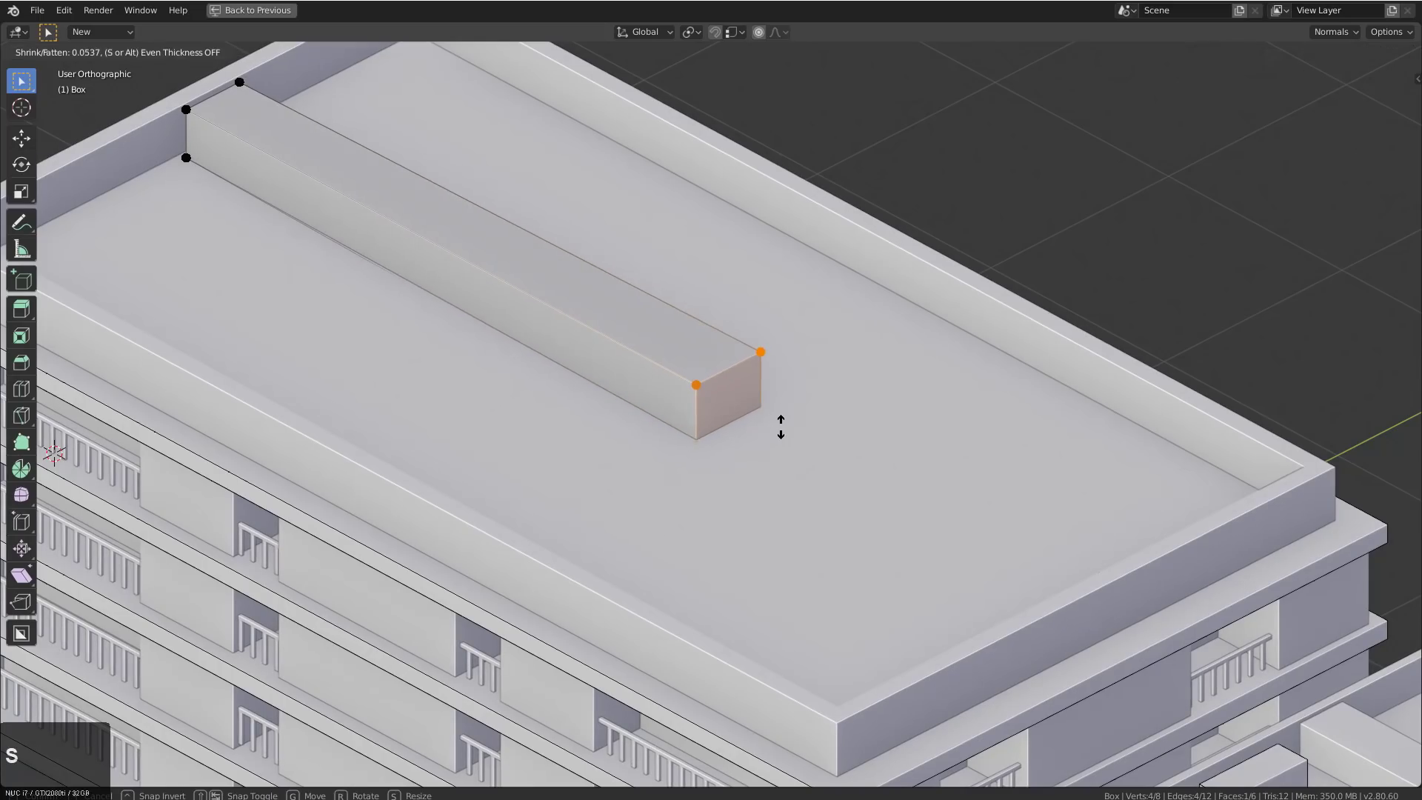
key(KP_0)
key(KP_9)
right_click(780, 429)
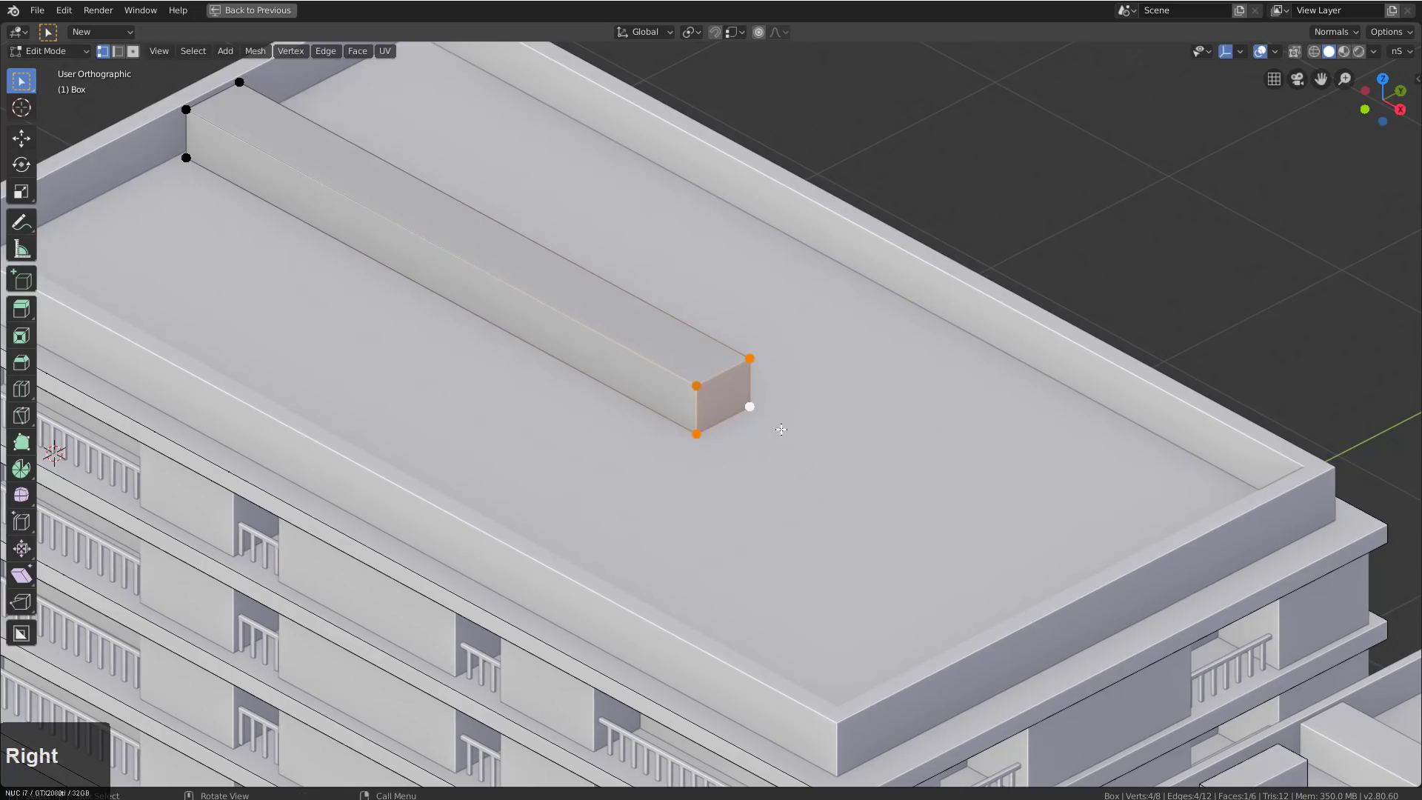
click(749, 357)
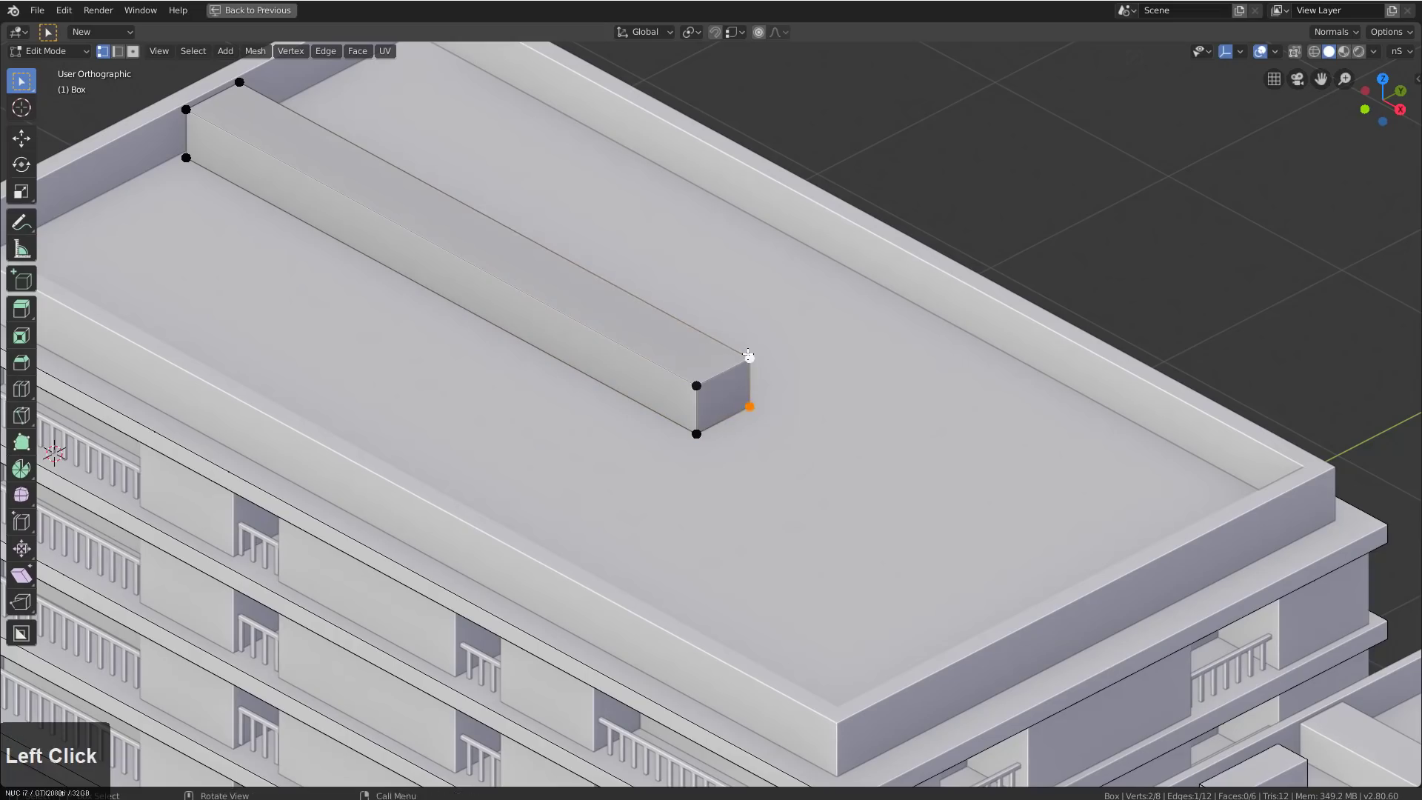
key(alt+s)
key(Escape)
Slide the front vertical edge at the rooftop box's free end back along the box to angle its end face
click(699, 387)
shift+click(697, 434)
key(g)
key(g)
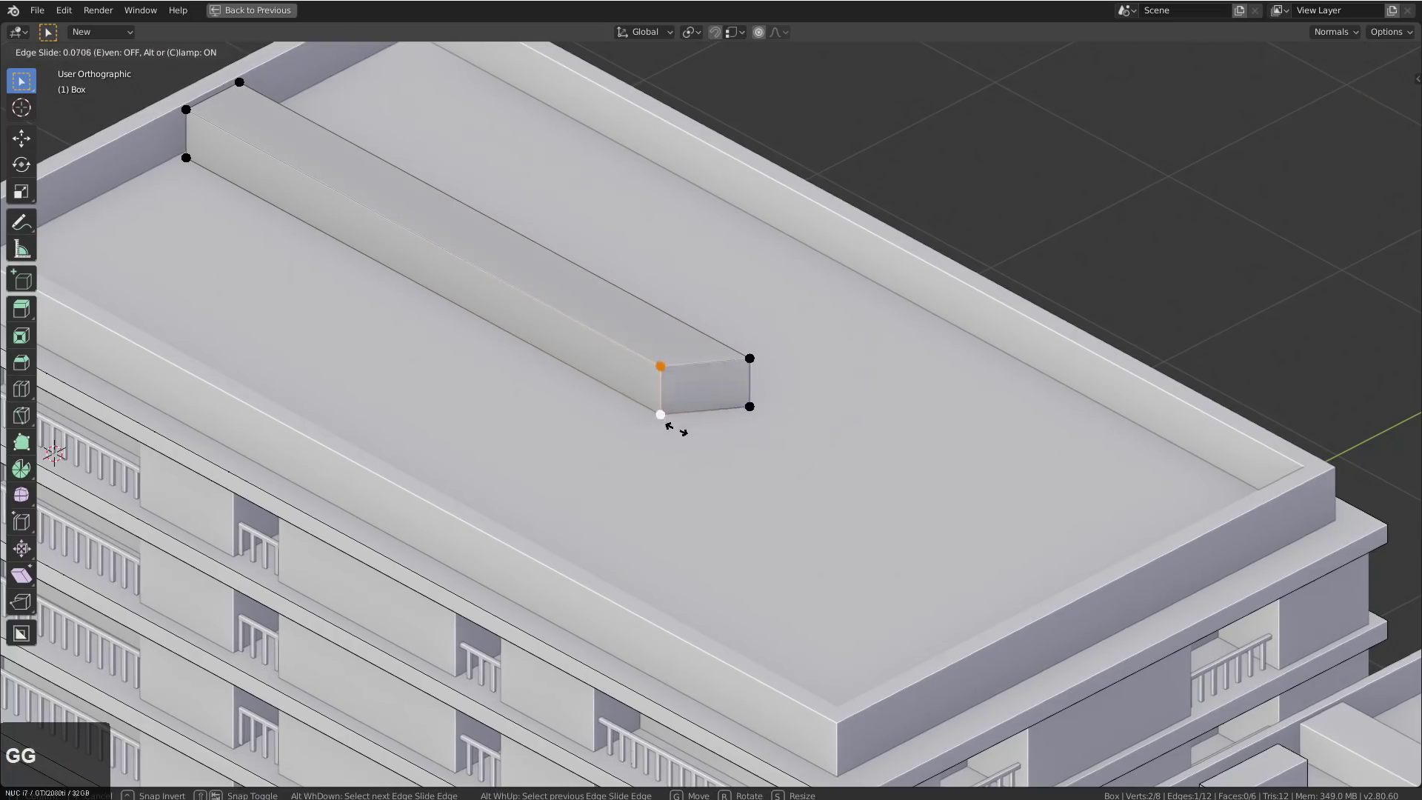
click(672, 422)
Extrude the angled end face along Y into the front parapet to form an L-shaped wall
key(3)
click(688, 391)
key(e)
key(x)
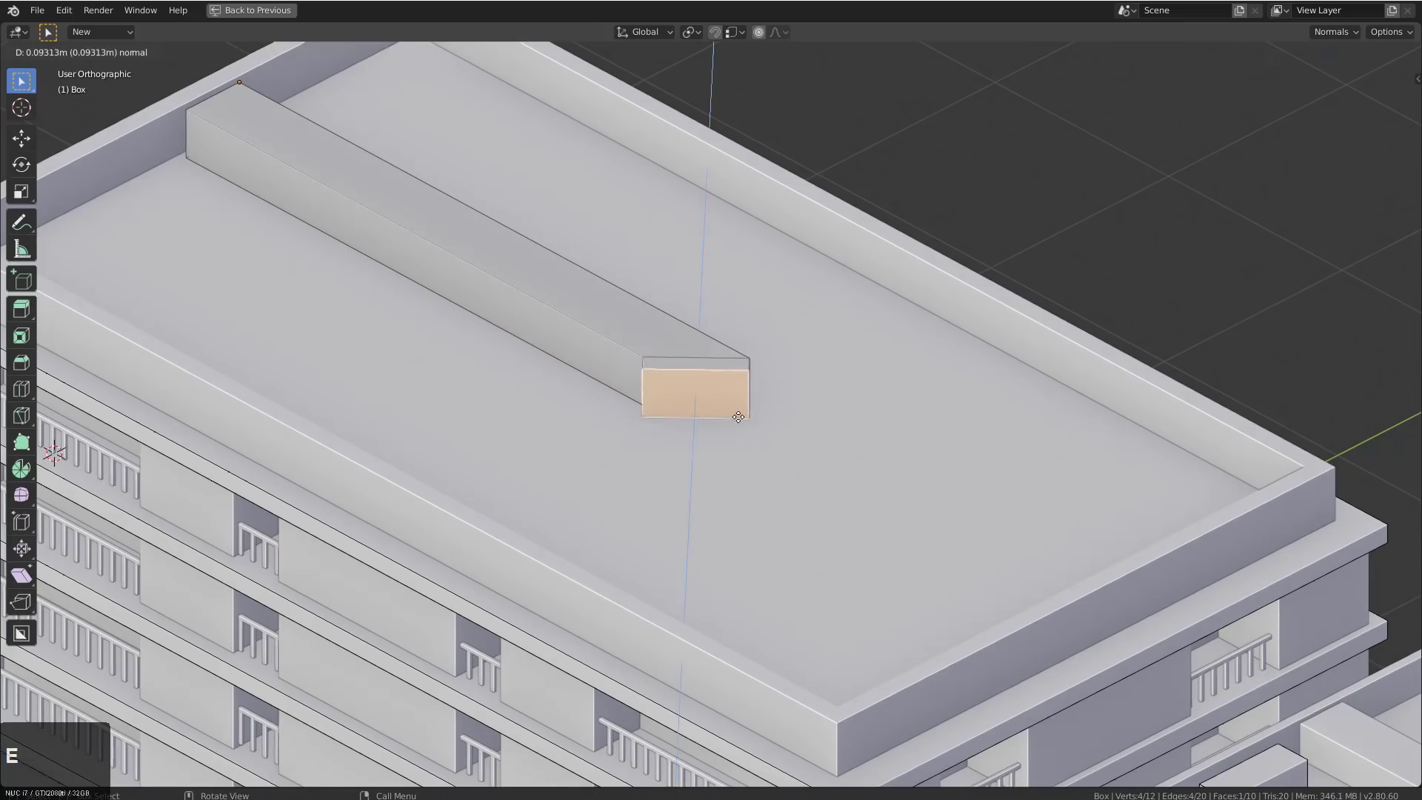
key(y)
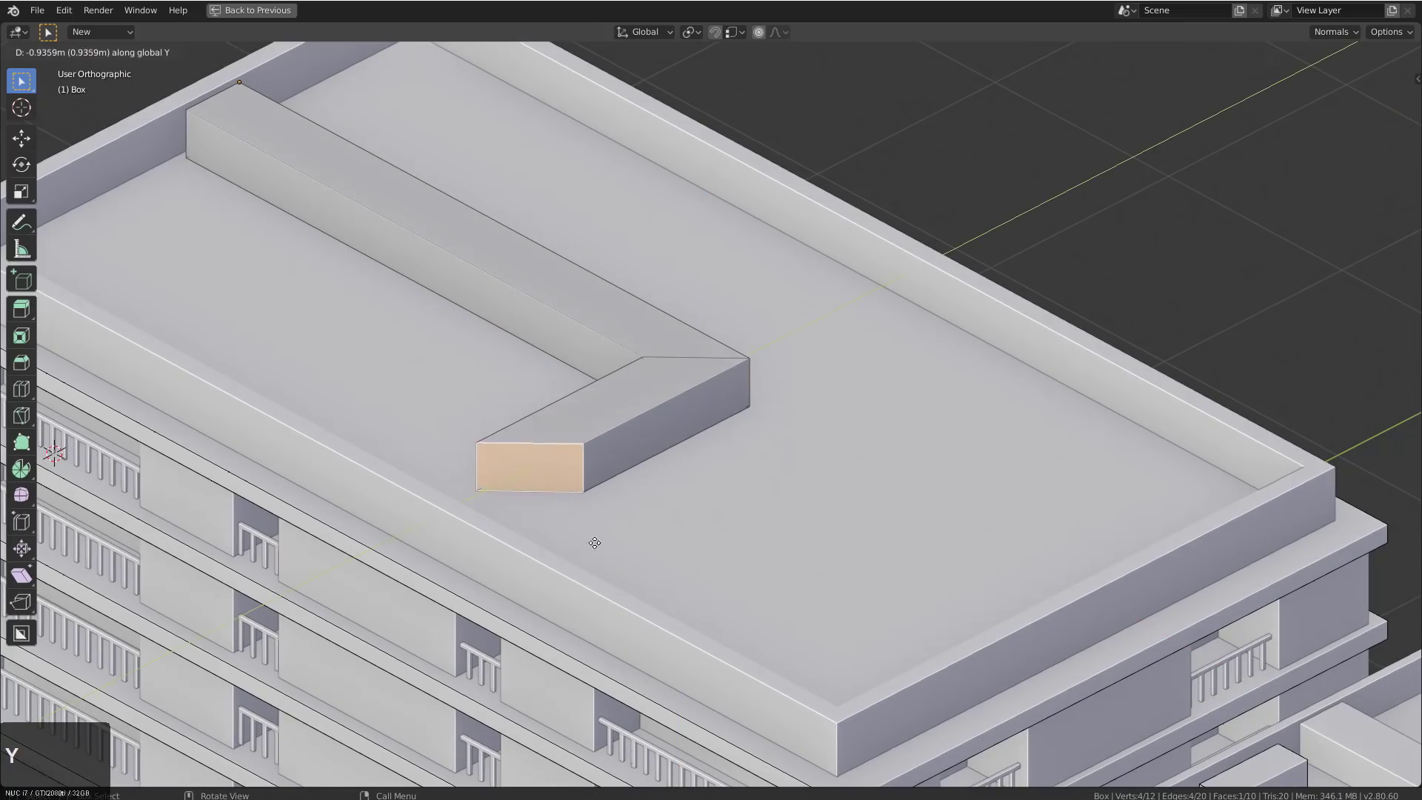
click(522, 578)
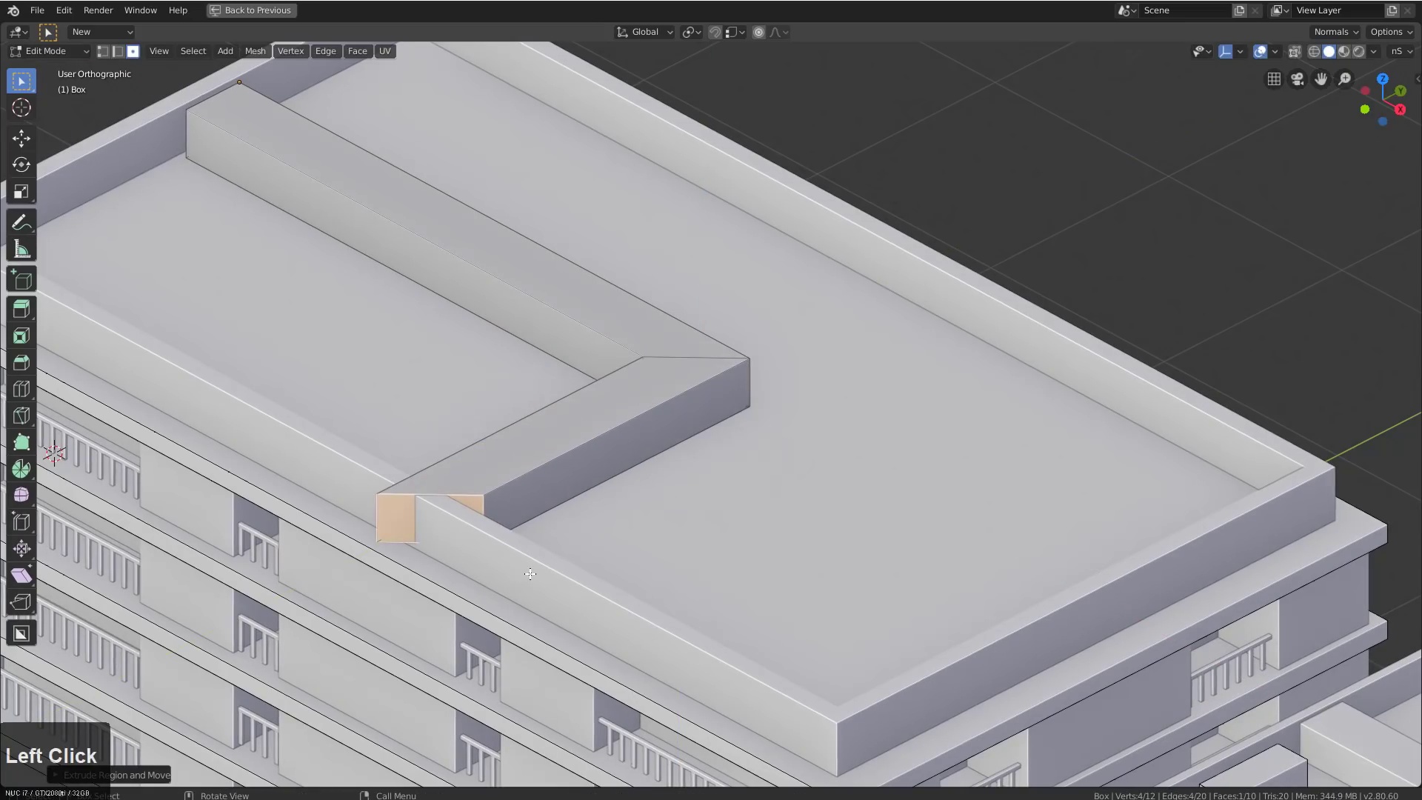
Flatten the L-shaped wall's extruded end face so it sits inside the front parapet, and return to Object Mode
right_click(702, 533)
click(633, 638)
scroll(648, 635, up, 1)
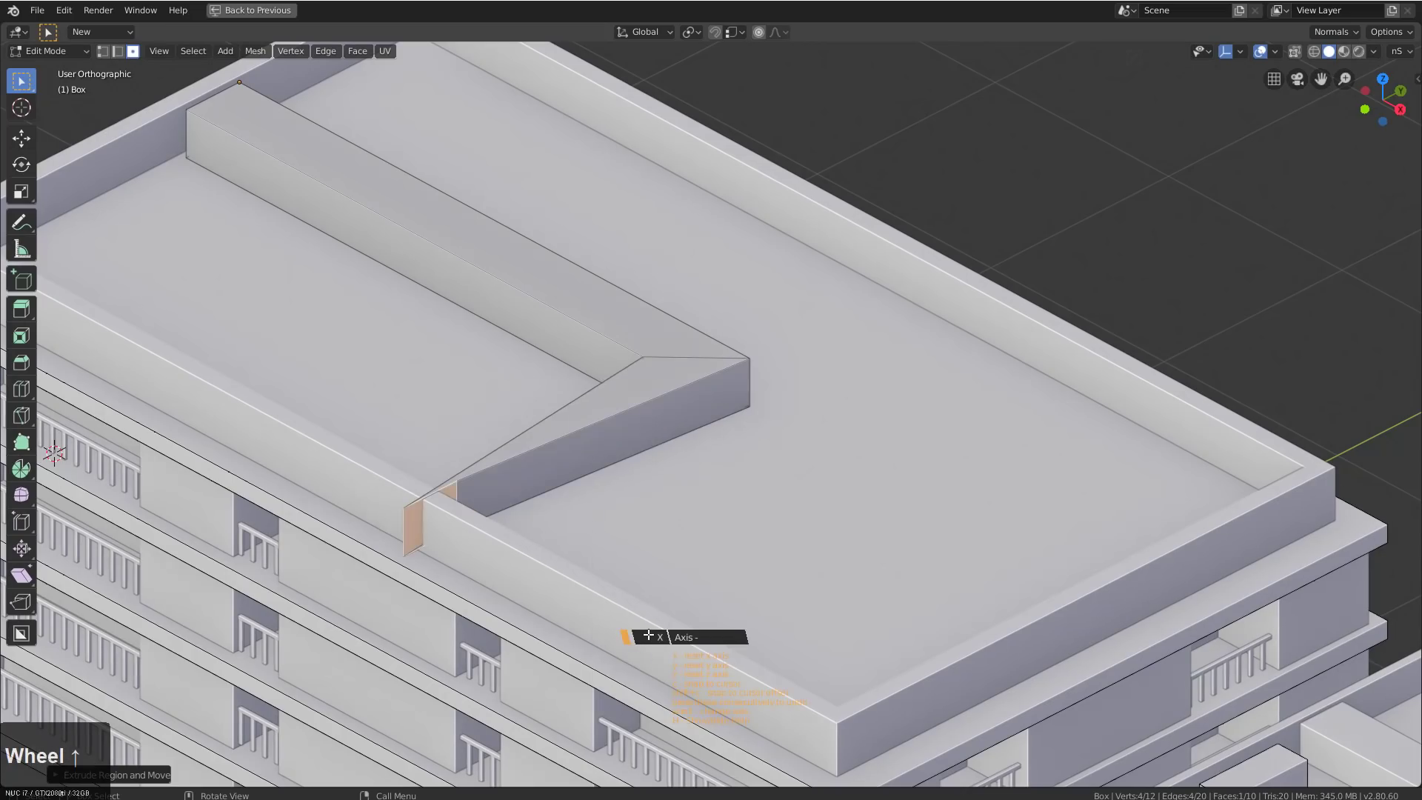
scroll(648, 634, down, 1)
click(648, 635)
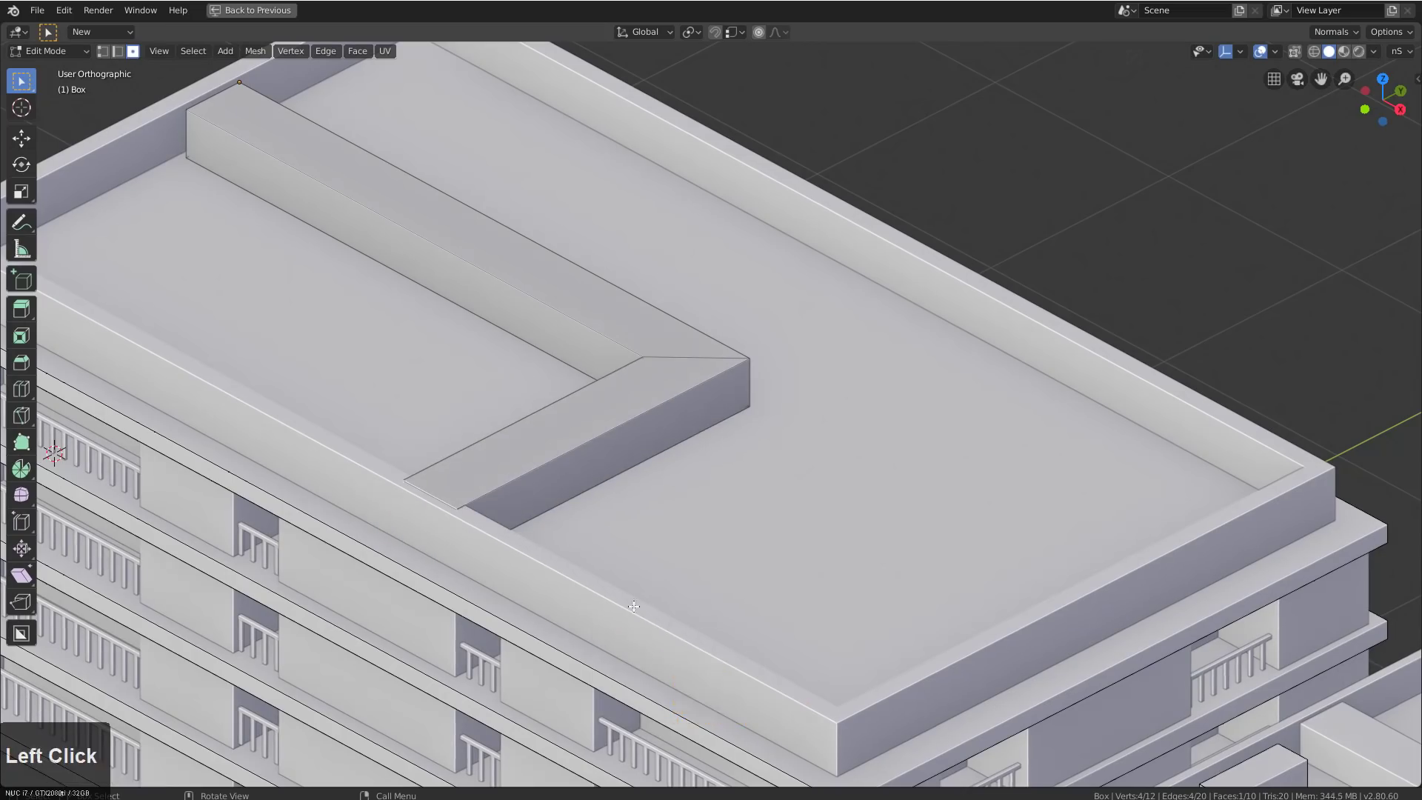
key(Tab)
Draw a small rectangular box on the roof in the rear corner inside the parapet, opposite the L-shaped wall
middle_drag(649, 634, 800, 434)
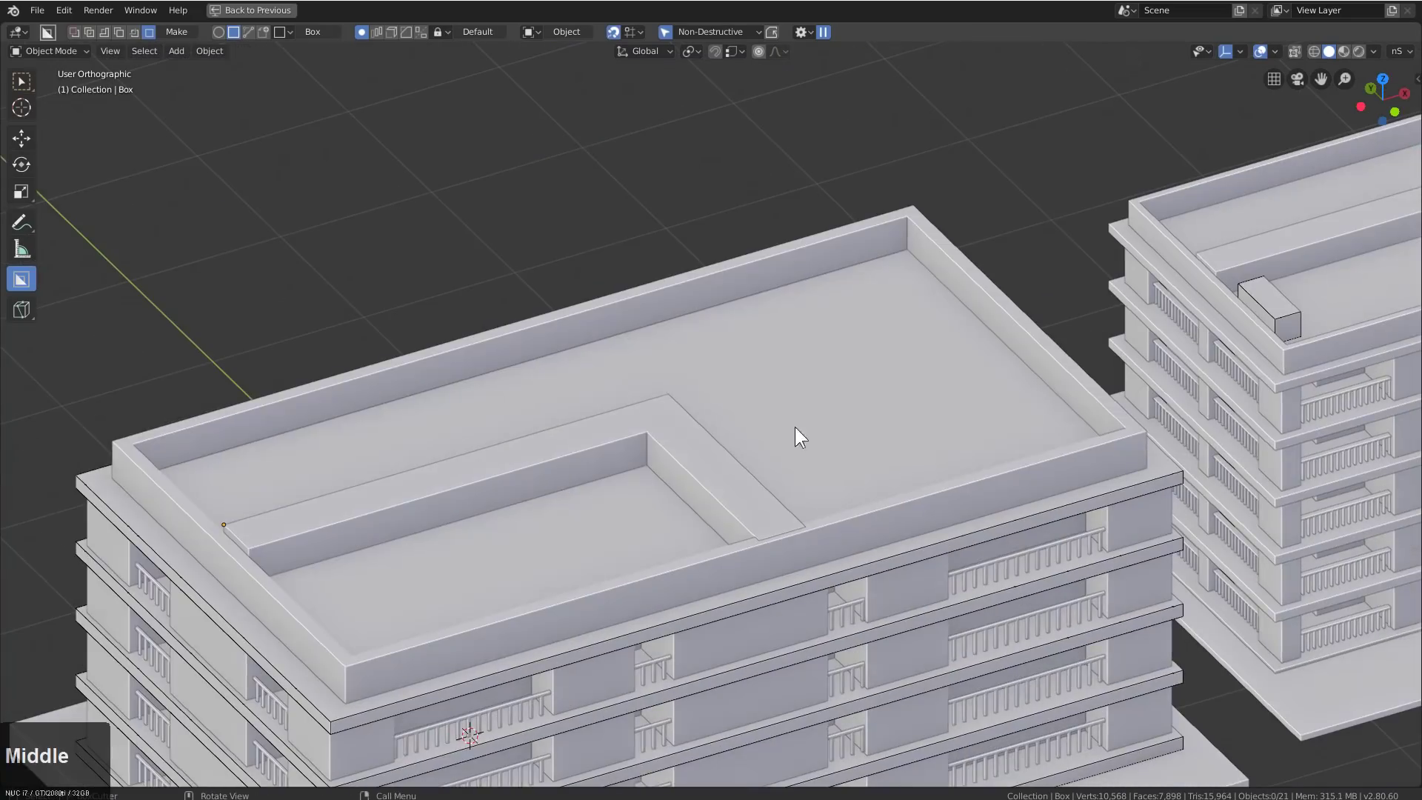
click(888, 448)
middle_drag(889, 447, 704, 336)
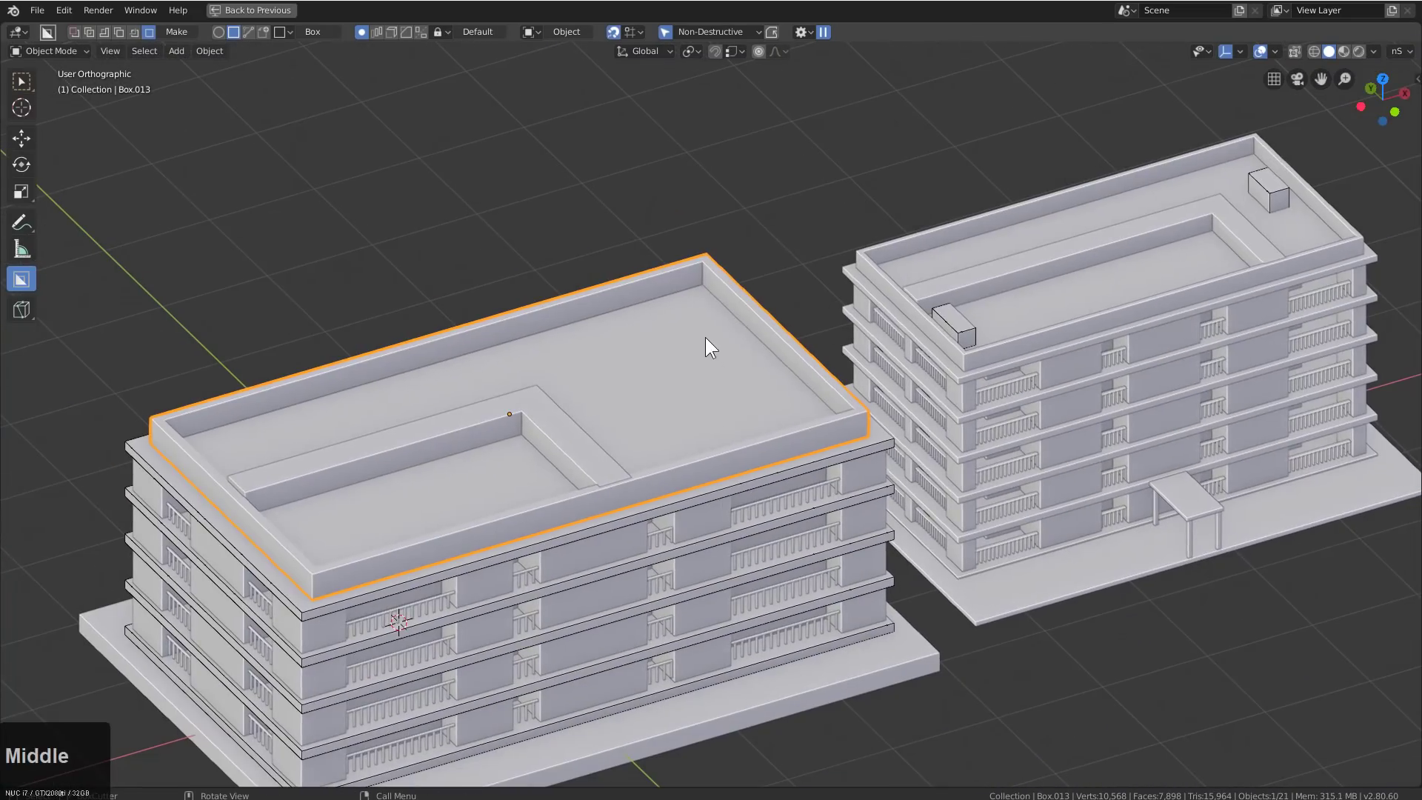
mouse_move(714, 317)
mouse_down()
mouse_move(715, 363)
mouse_move(718, 336)
mouse_up()
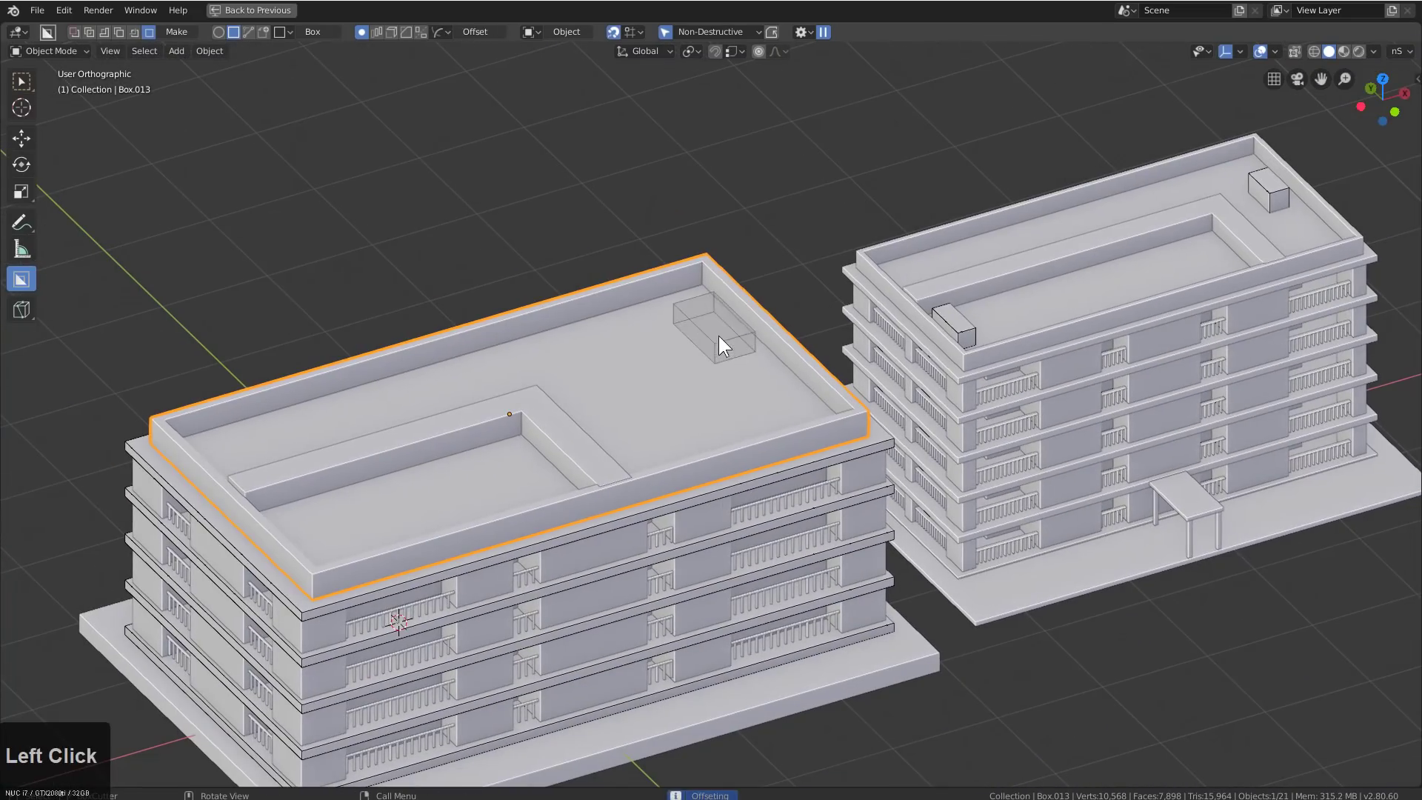
click(718, 335)
shift+middle_drag(719, 335, 664, 442)
key(alt+a)
Draw a second, smaller box on the roof near the front corner enclosed by the L-shaped wall
click(582, 454)
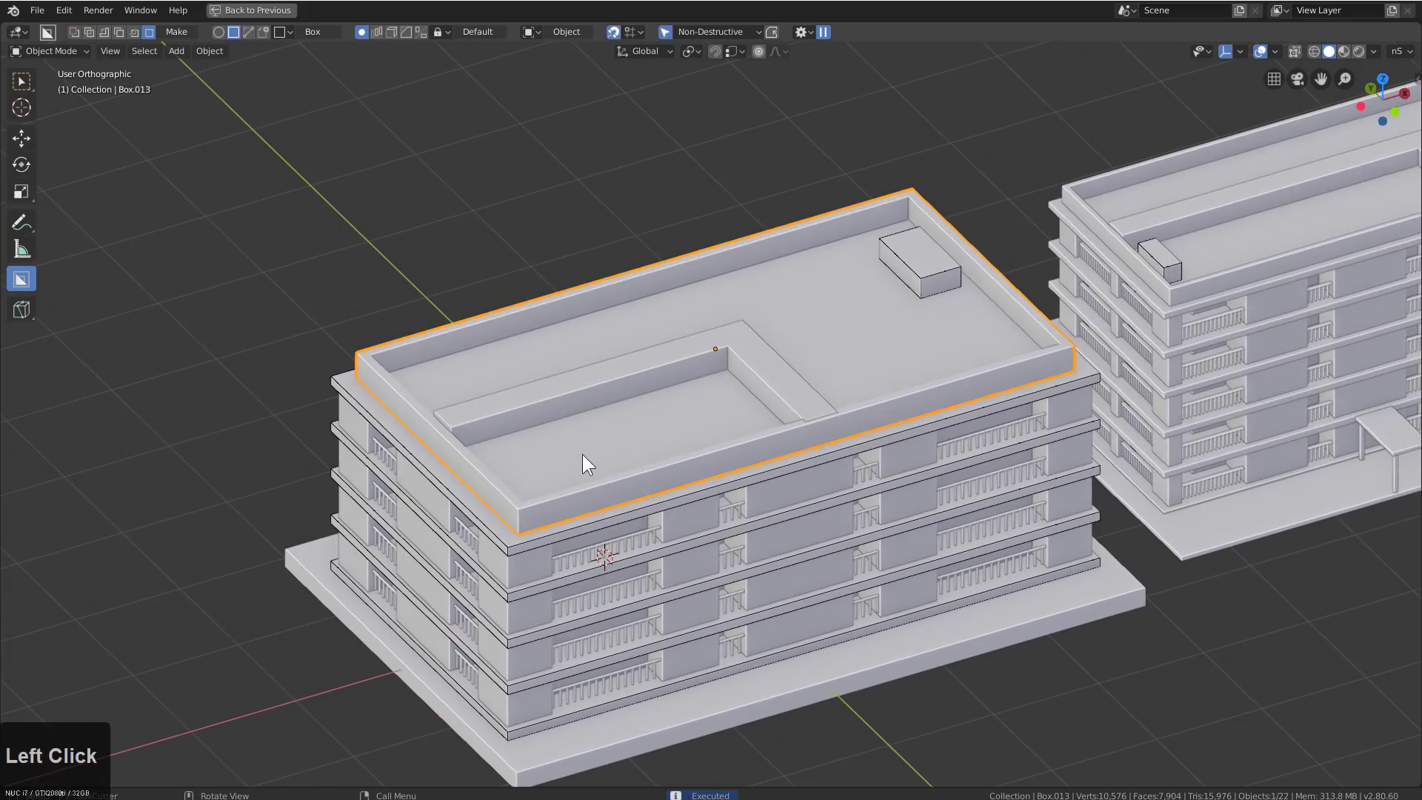
click(521, 491)
shift+middle_drag(651, 501, 667, 445)
key(alt+a)
Extend the ground slab by moving its front face outward a little over 1 m along Y in Edit Mode
middle_drag(691, 565, 677, 500)
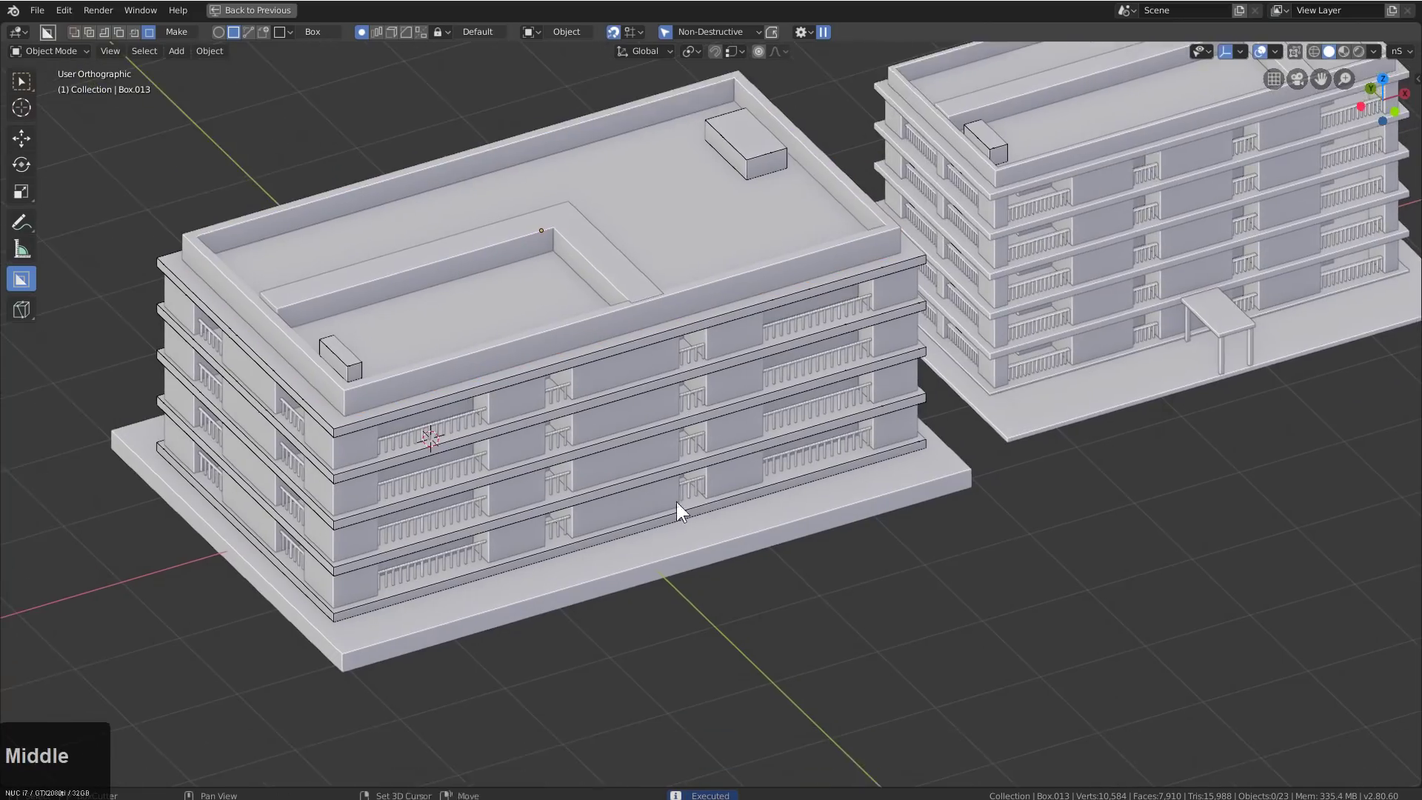
scroll(581, 547, up, 2)
click(601, 572)
shift+middle_drag(637, 584, 748, 539)
key(Tab)
click(711, 516)
click(709, 511)
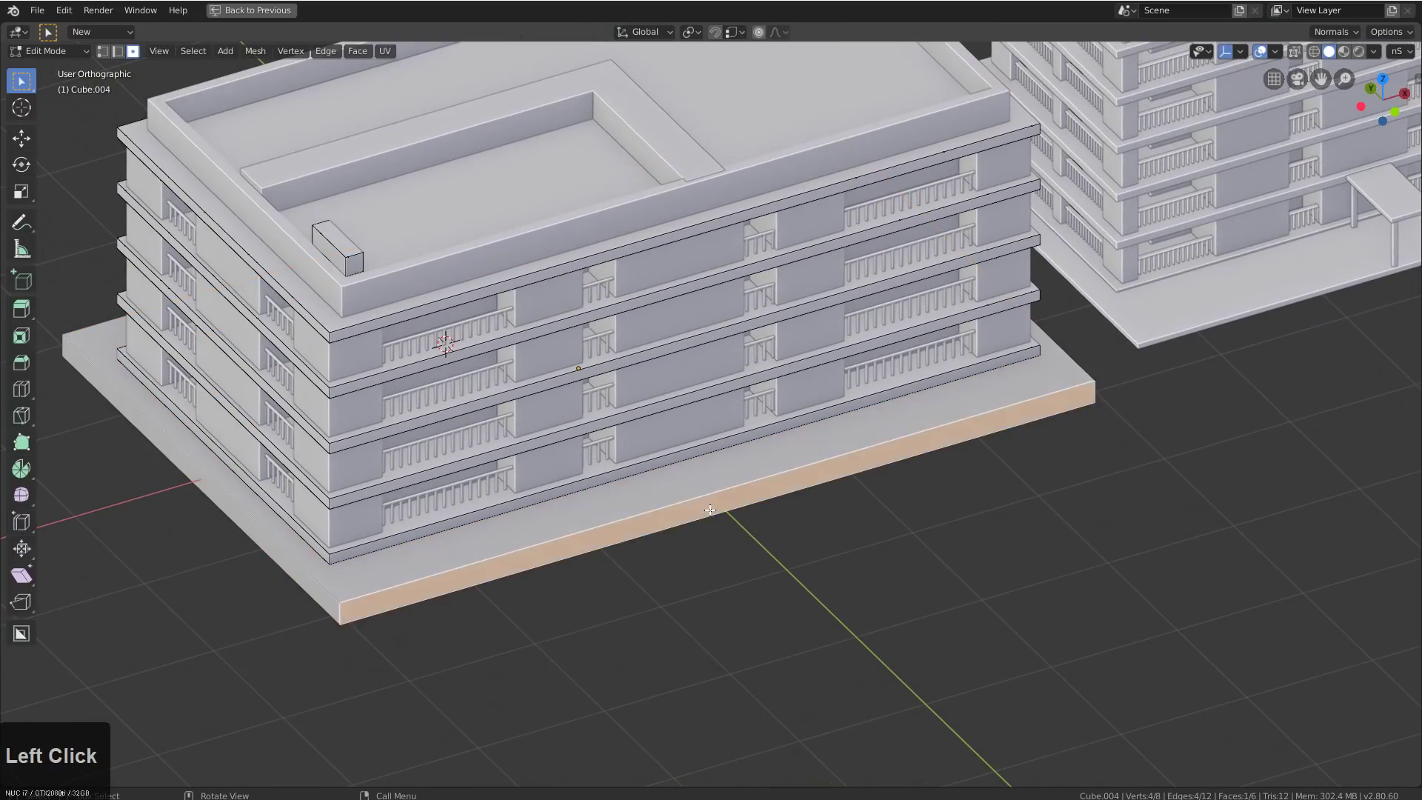
key(g)
key(x)
key(y)
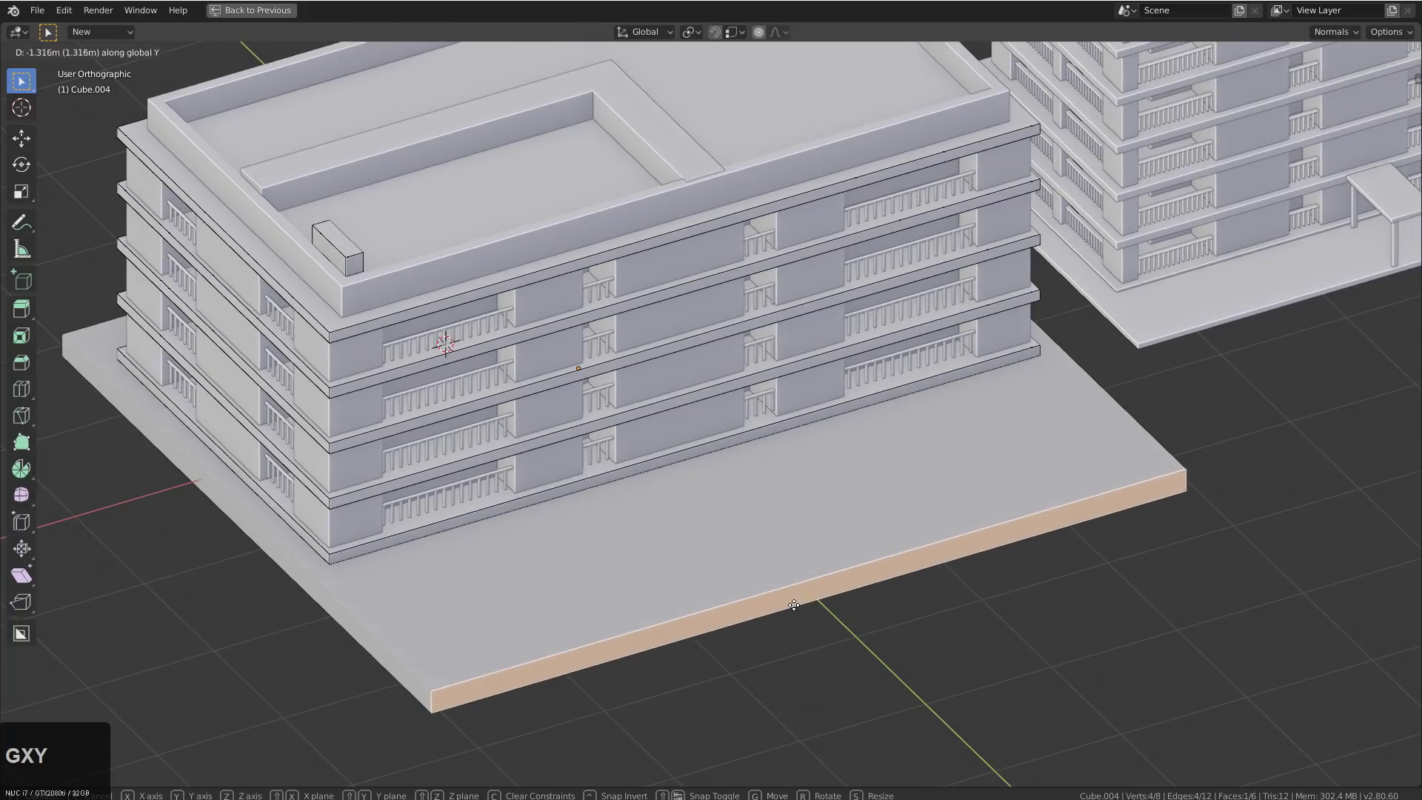
click(747, 532)
key(Tab)
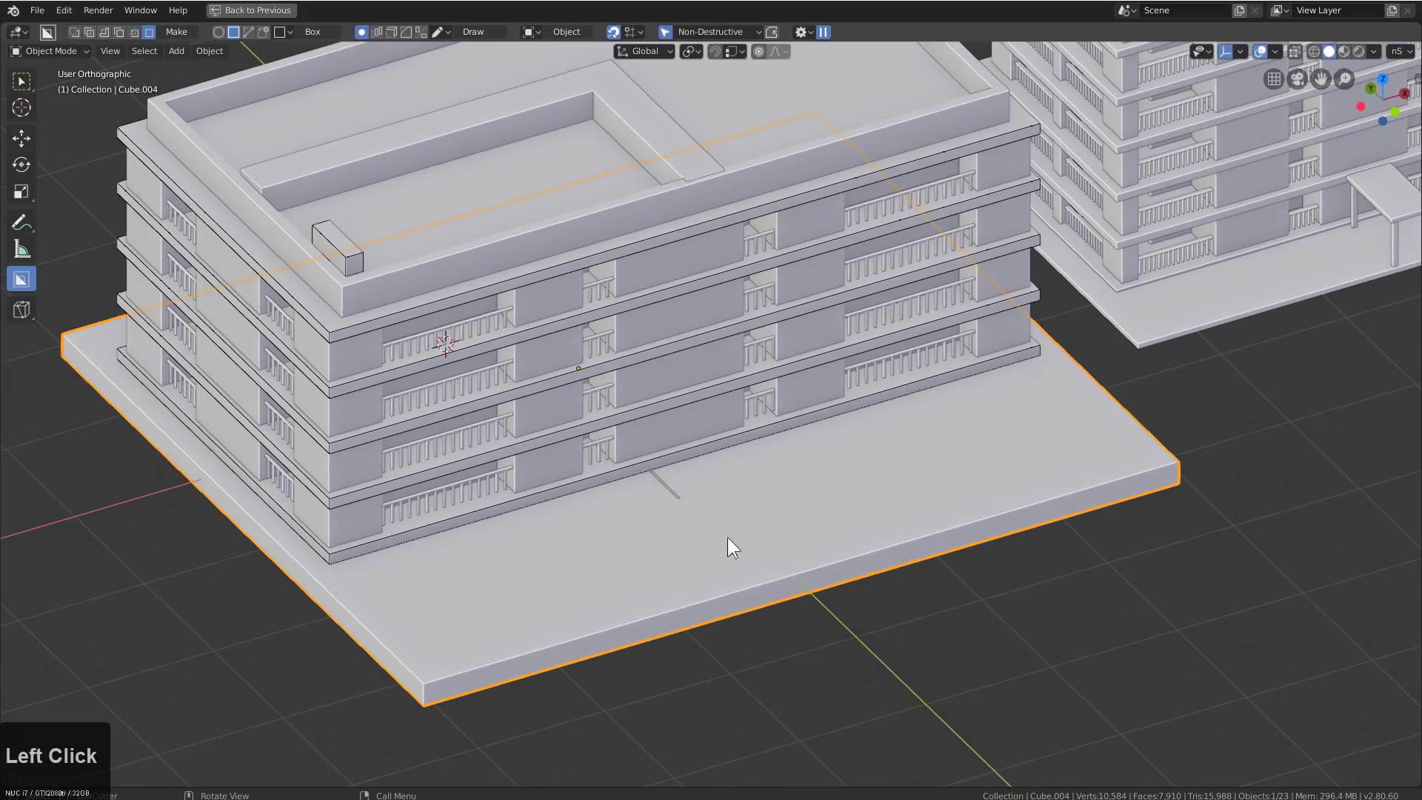
Draw a box from the middle of the front facade out over the ground slab and flatten it along Z
drag(728, 538, 823, 545)
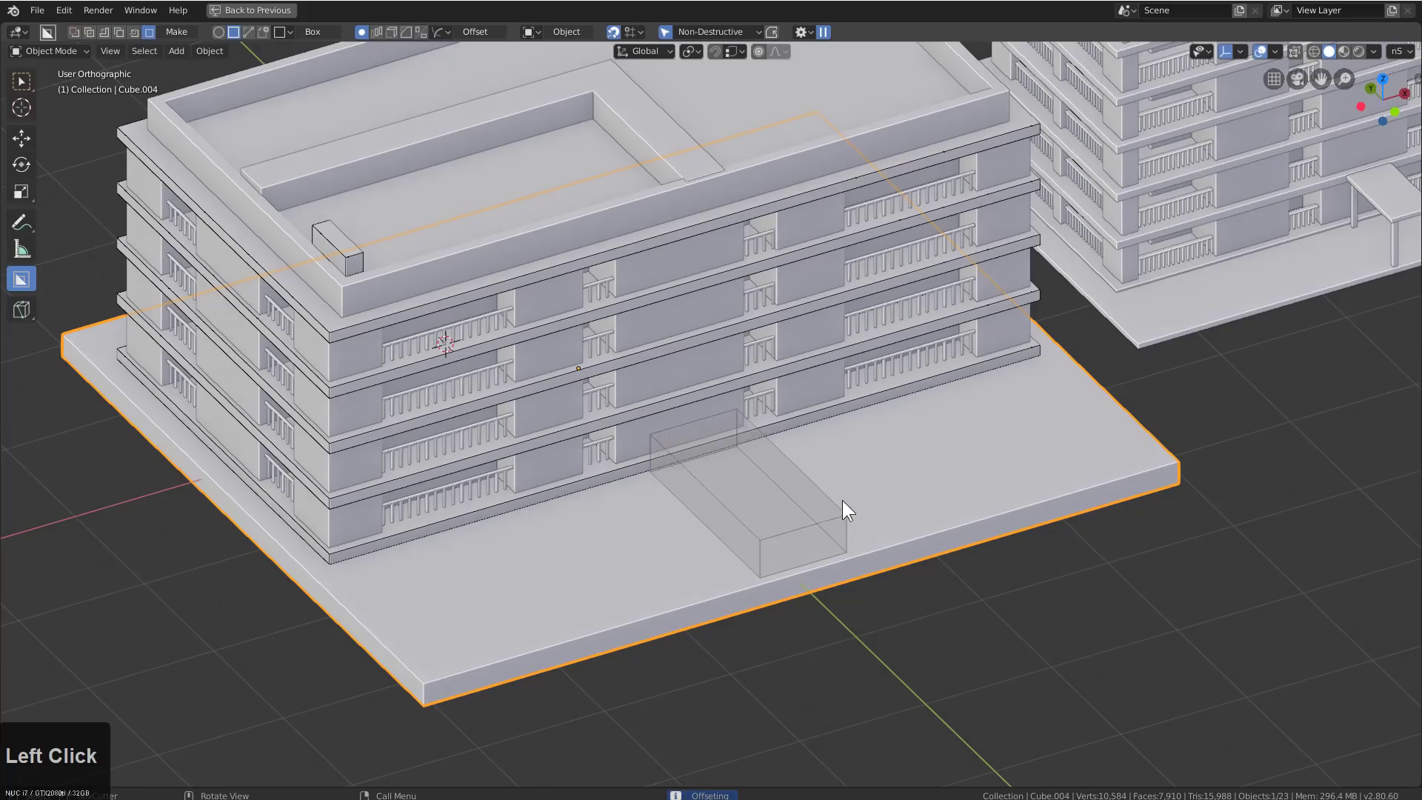
click(837, 534)
key(s)
key(z)
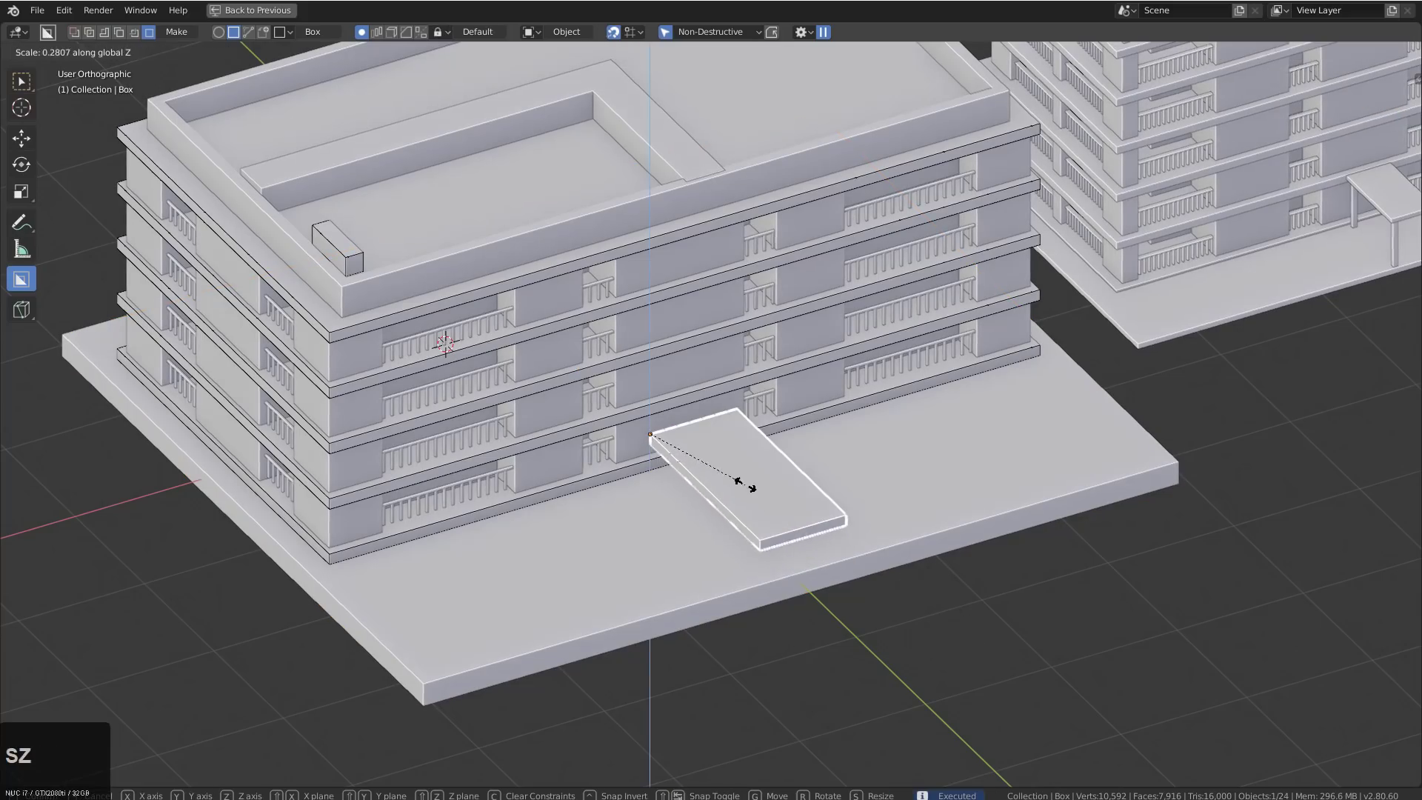
click(789, 530)
Raise the flat entrance box along Z to first-floor slab height as a canopy and thin it slightly along Z
key(g)
key(z)
click(791, 498)
key(s)
key(z)
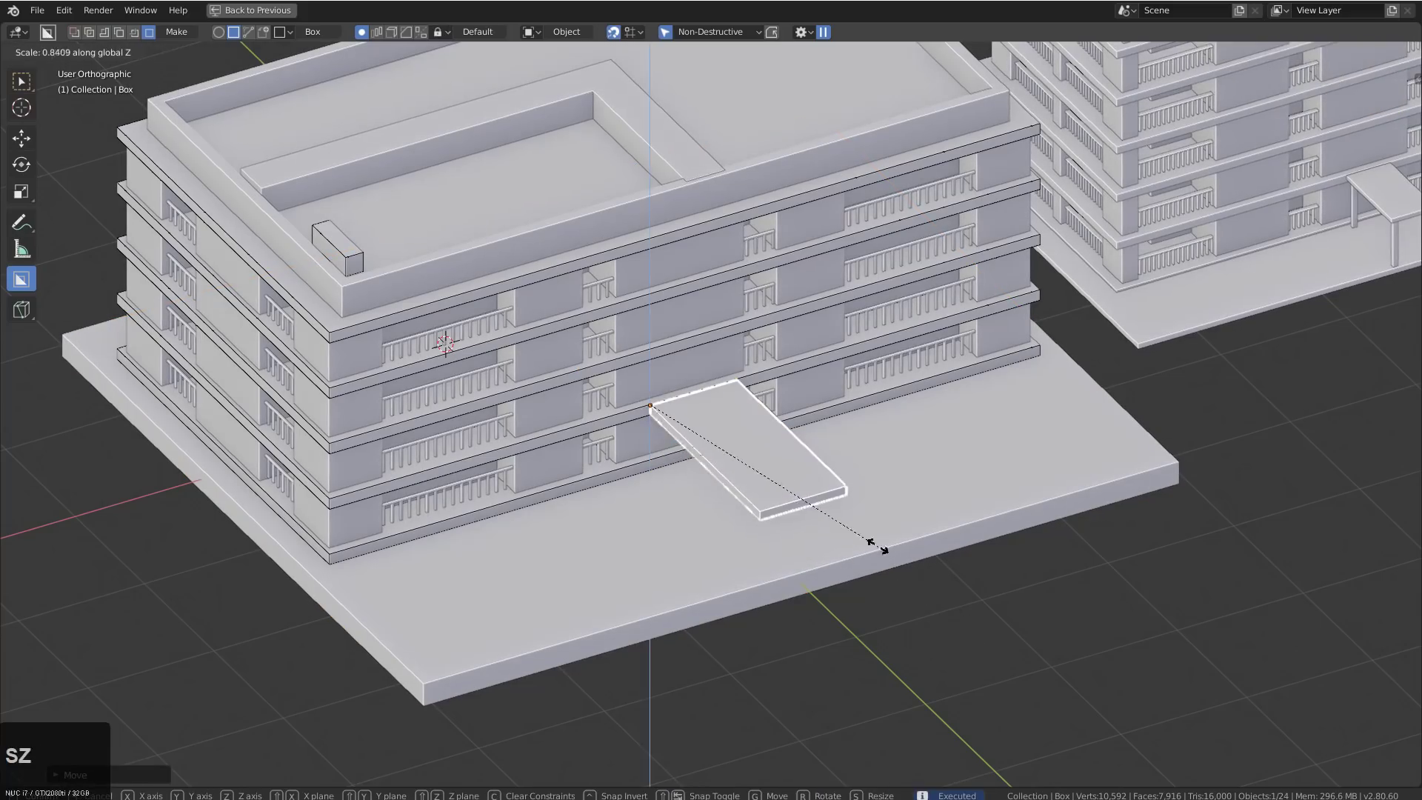
click(790, 535)
Draw a small square on the canopy's underside near an outer corner and extend it down to the ground slab as a support leg
middle_drag(789, 535, 828, 520)
scroll(748, 415, up, 2)
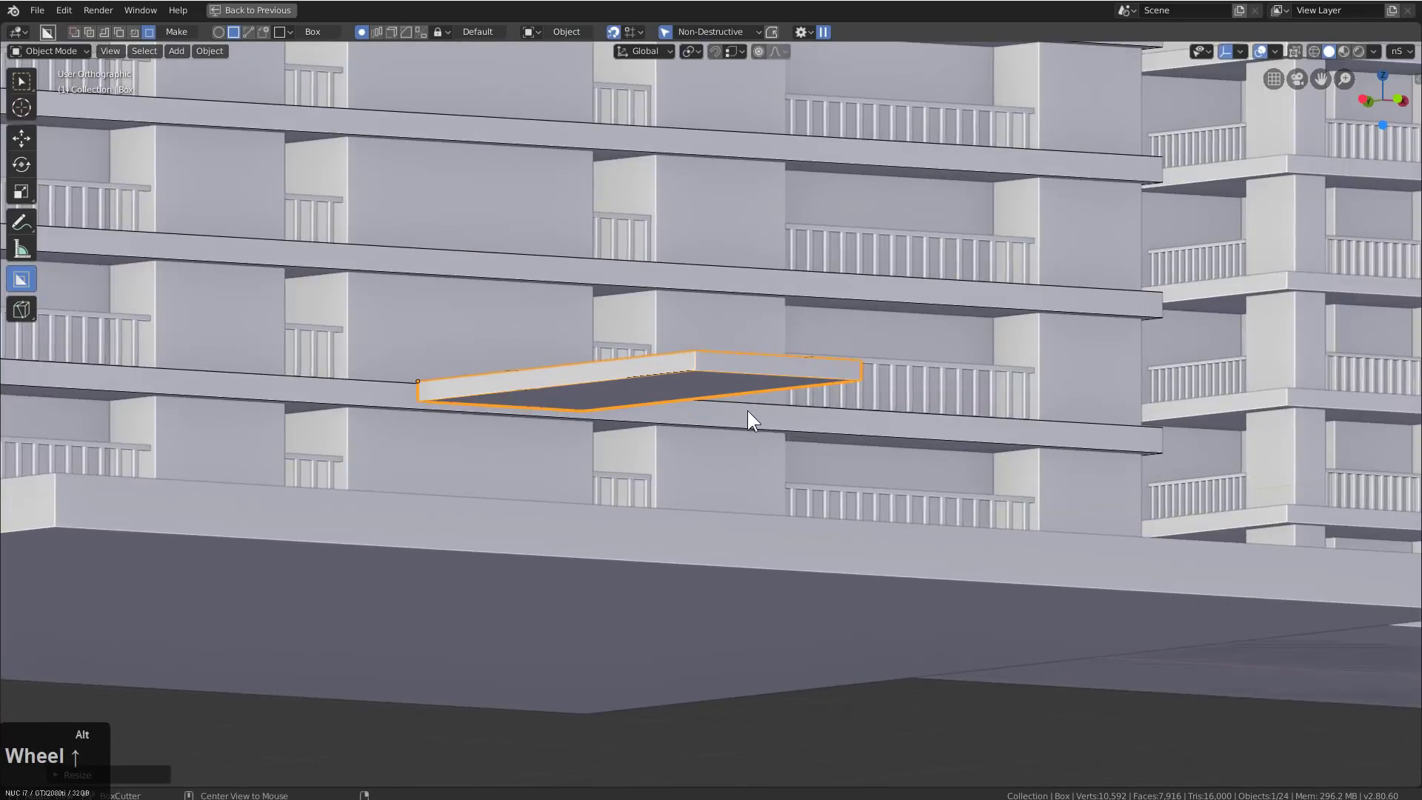
middle_drag(748, 415, 690, 332)
click(690, 332)
click(690, 333)
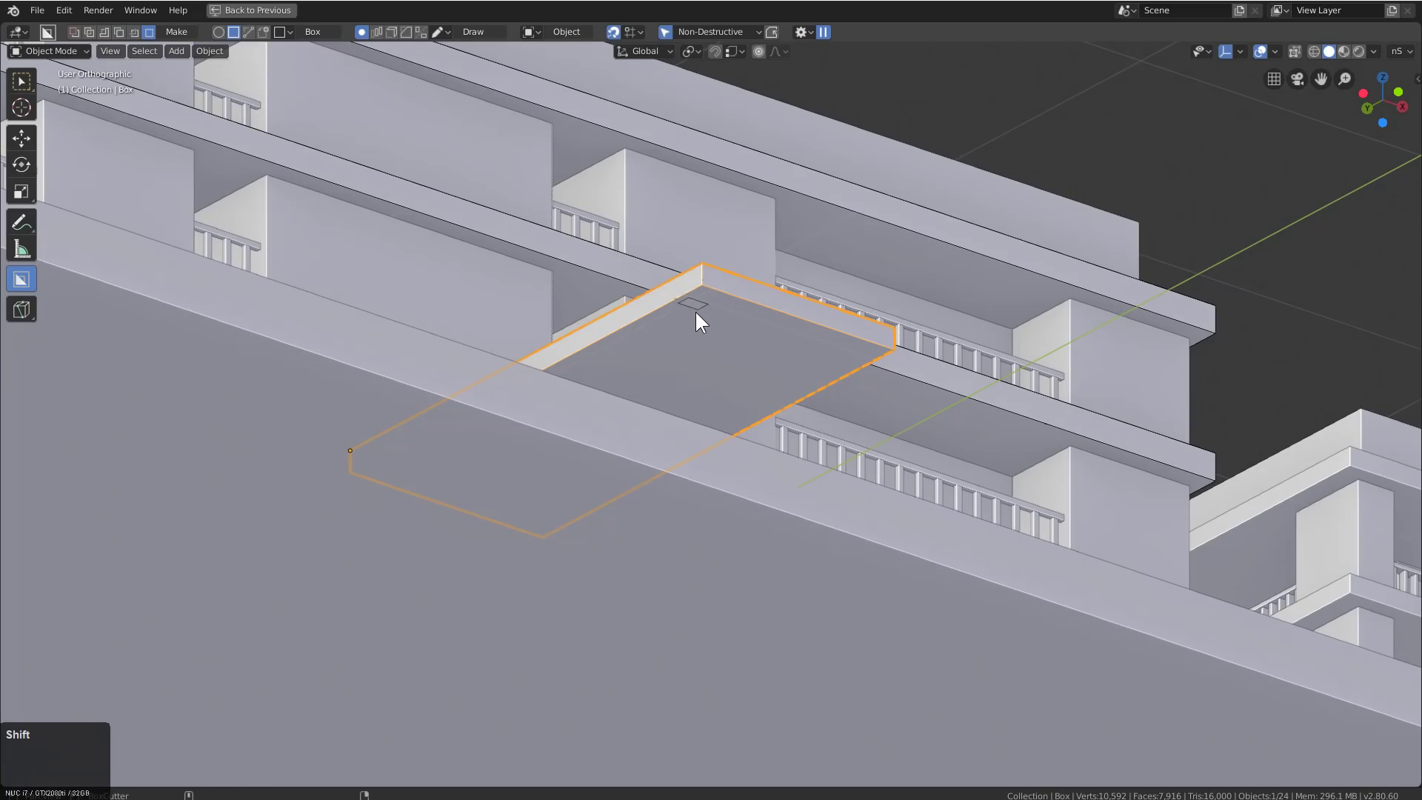
shift+drag(695, 312, 696, 315)
click(725, 491)
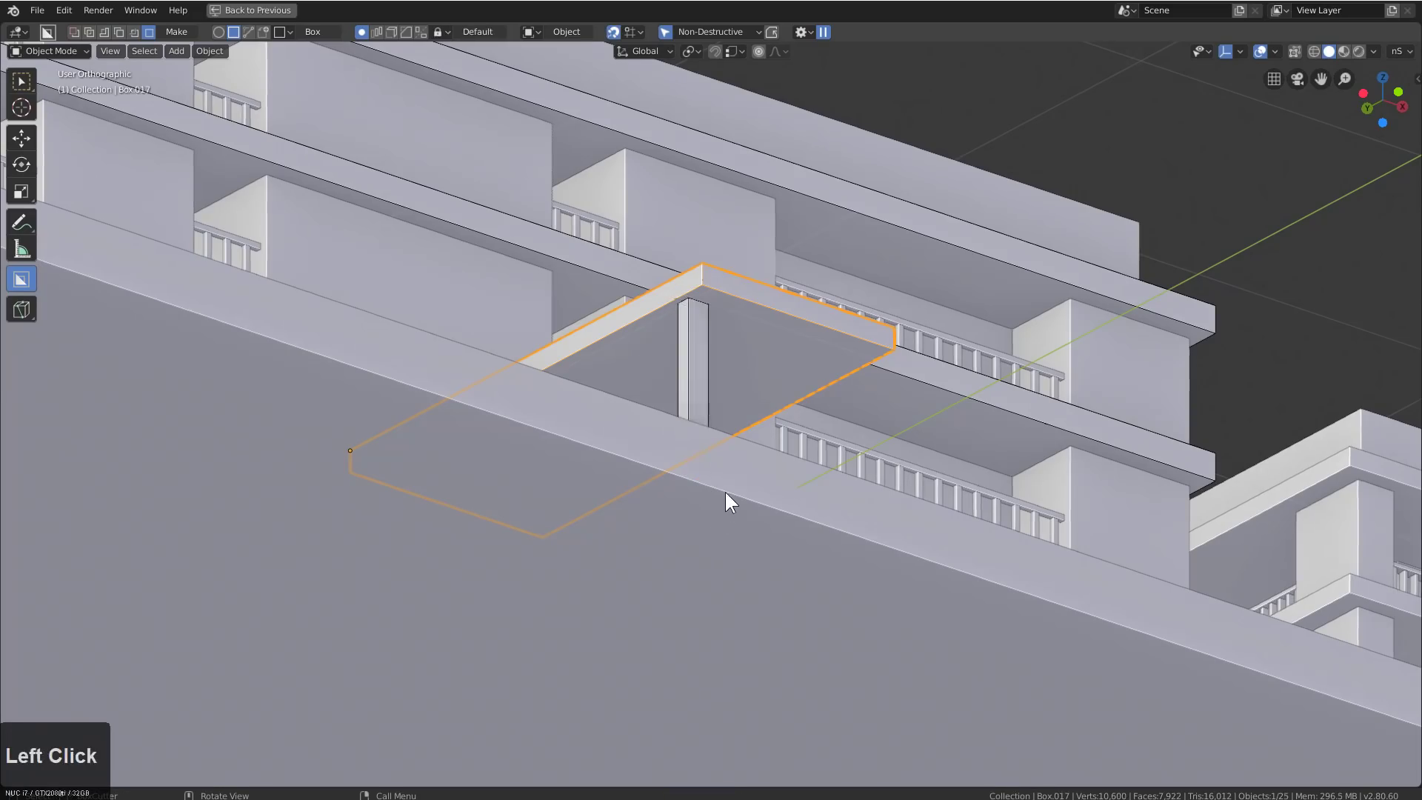
Try to mirror the support leg across the canopy object with the Hard Ops mirror
mouse_move(725, 492)
middle_down()
mouse_move(744, 455)
mouse_move(708, 481)
middle_up()
click(686, 476)
click(690, 481)
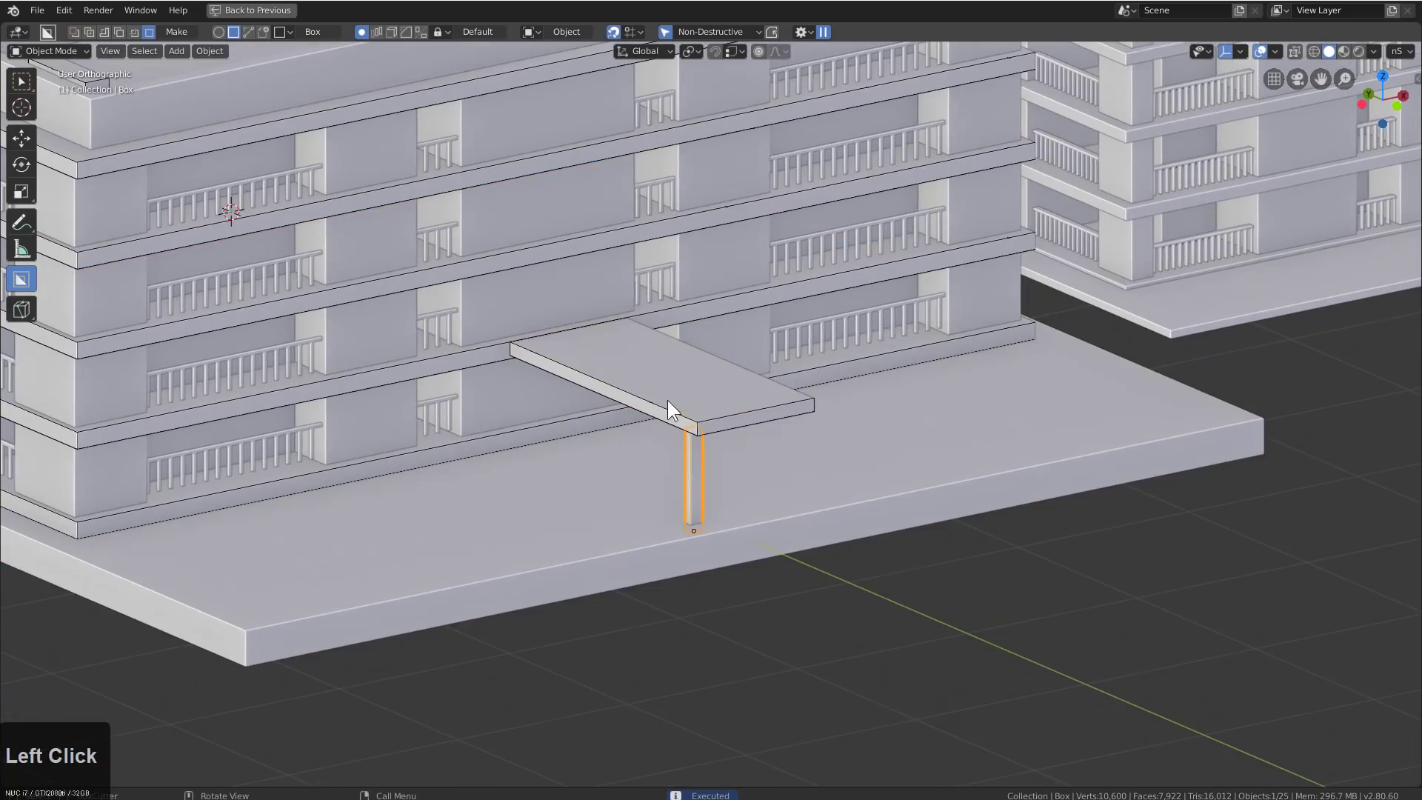
shift+click(741, 422)
middle_drag(744, 430, 715, 452)
key(alt+x)
click(444, 322)
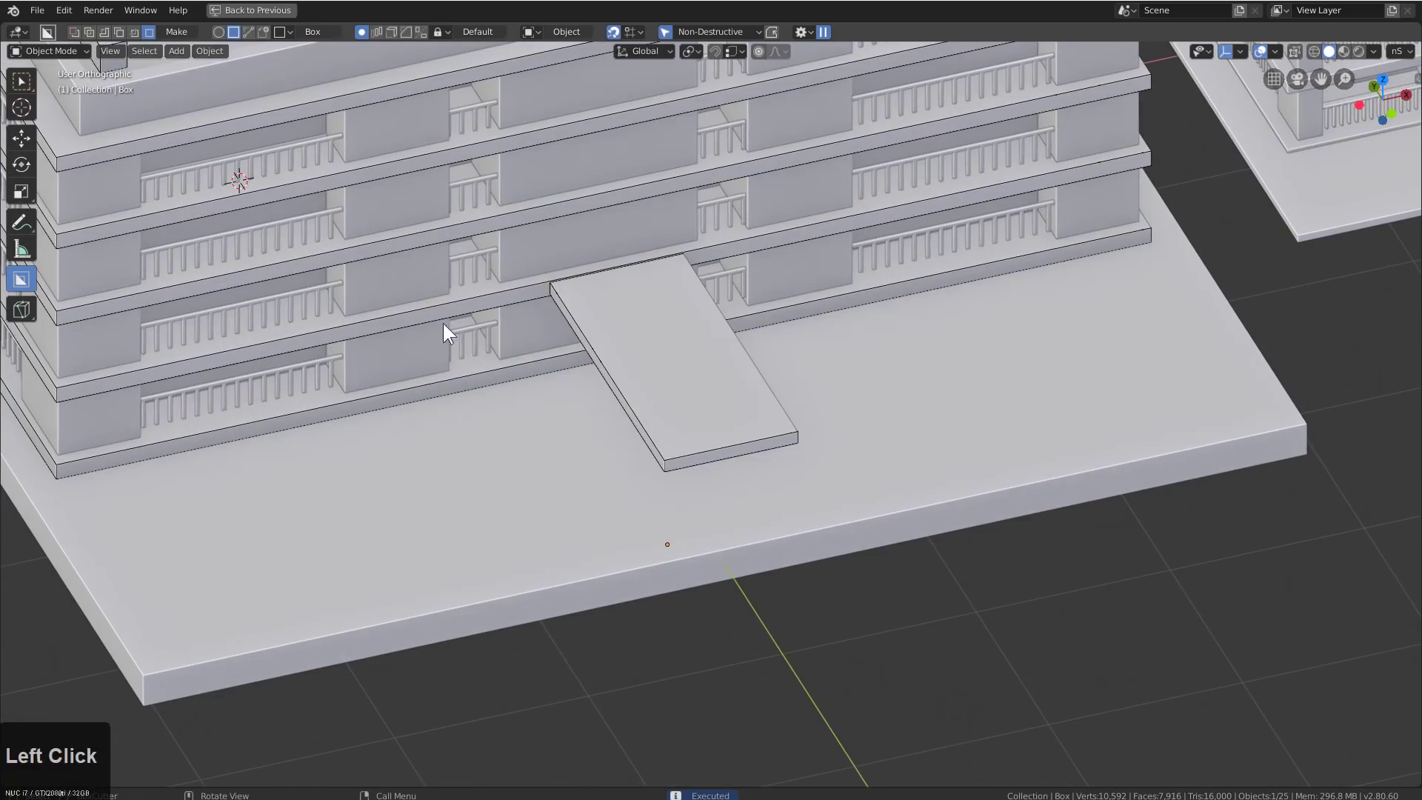
key(alt+a)
key(ctrl+z)
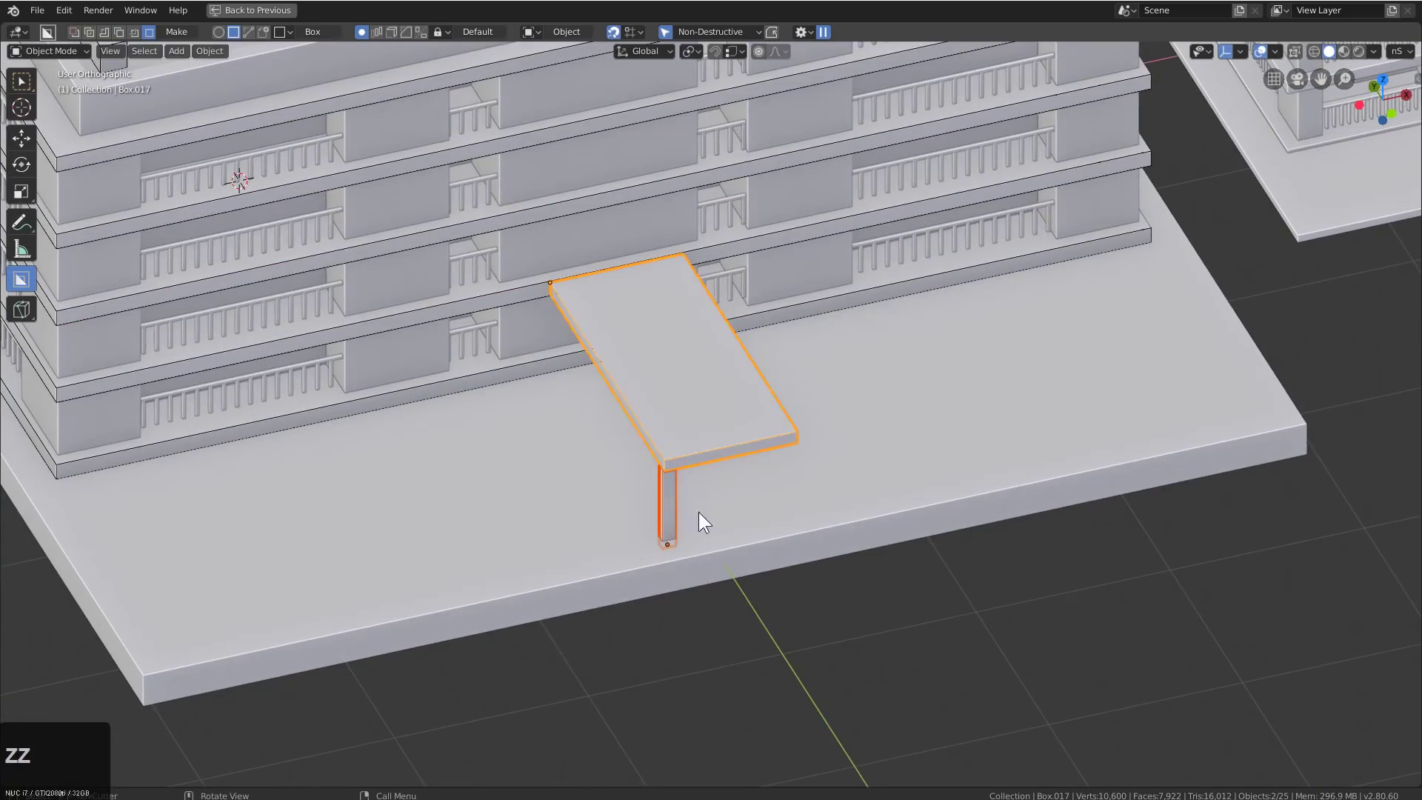
Mirror the support leg along X across the ground slab with the Hard Ops mirror to form a pair of legs
click(673, 505)
shift+click(549, 584)
key(alt+x)
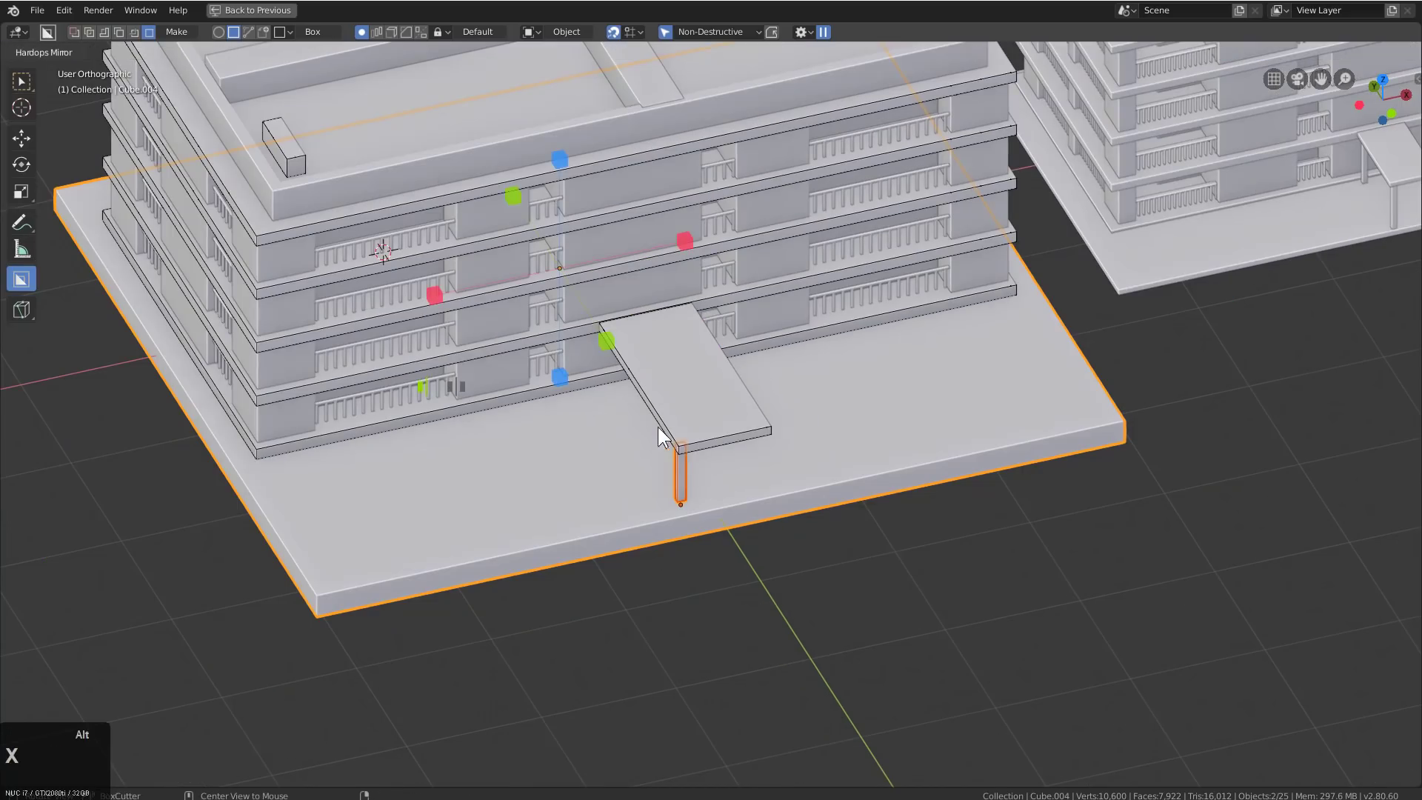
click(435, 296)
scroll(700, 499, up, 3)
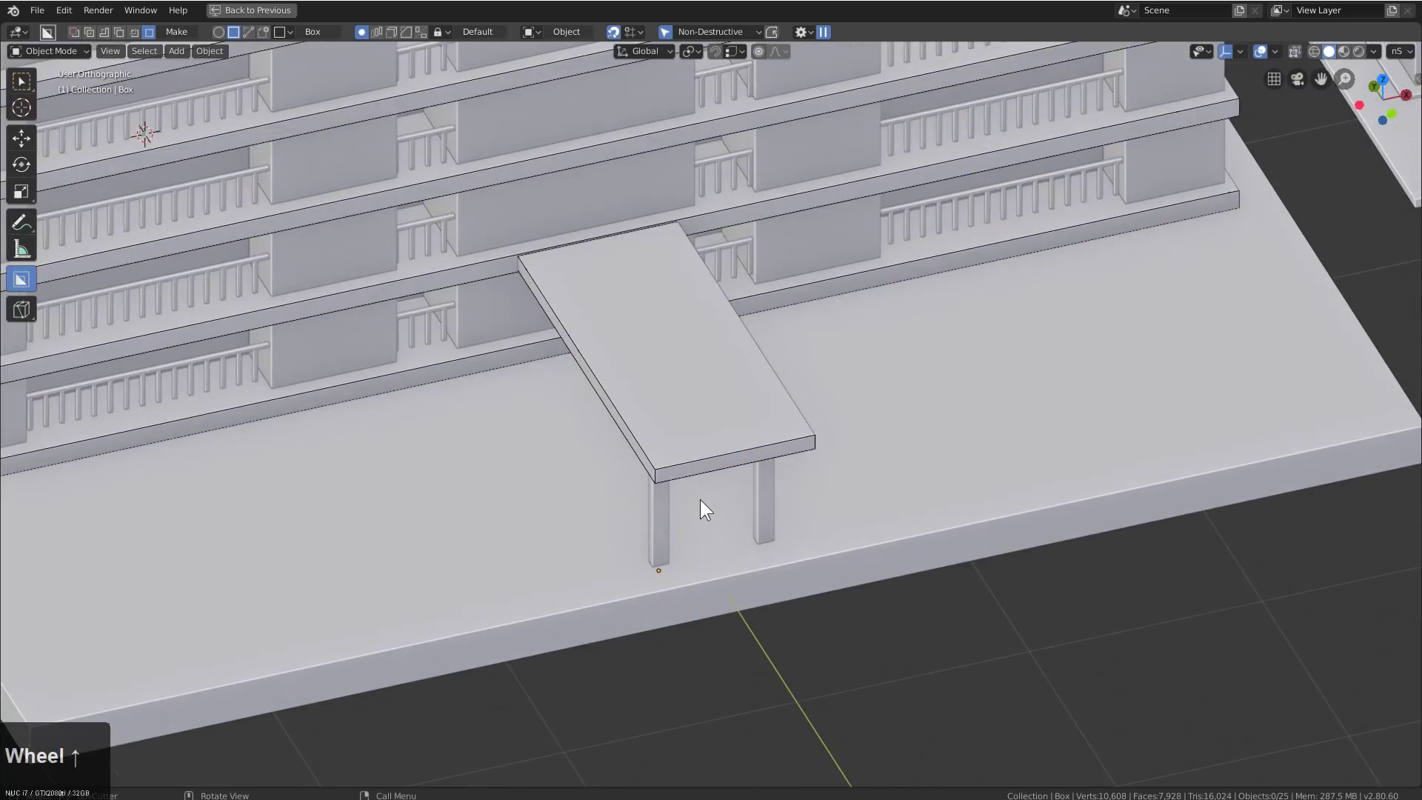
Array the pair of canopy legs along Y toward the facade with a count of 4 and a relative offset of -10.367
click(660, 513)
middle_drag(660, 513, 723, 499)
scroll(666, 339, down, 3)
key(q)
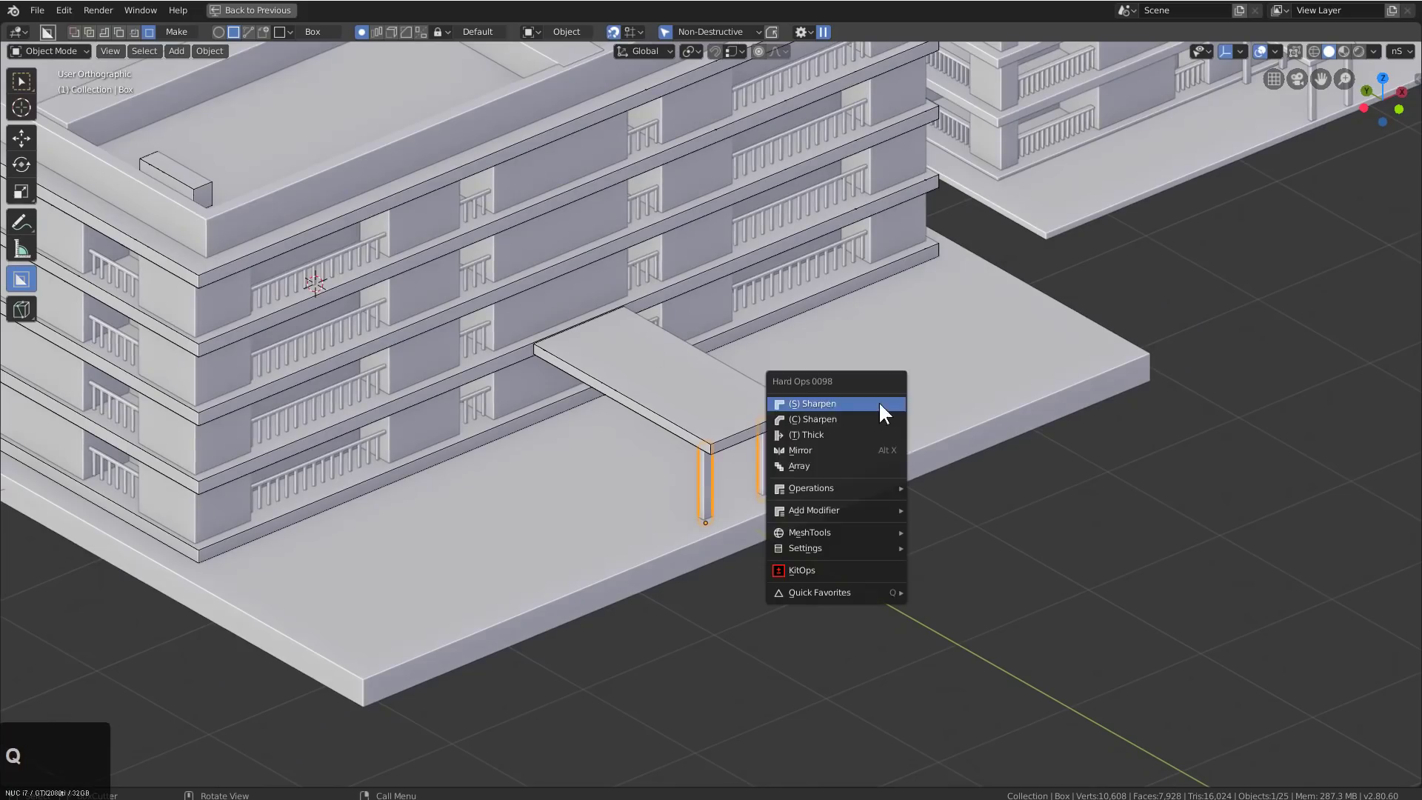
click(841, 469)
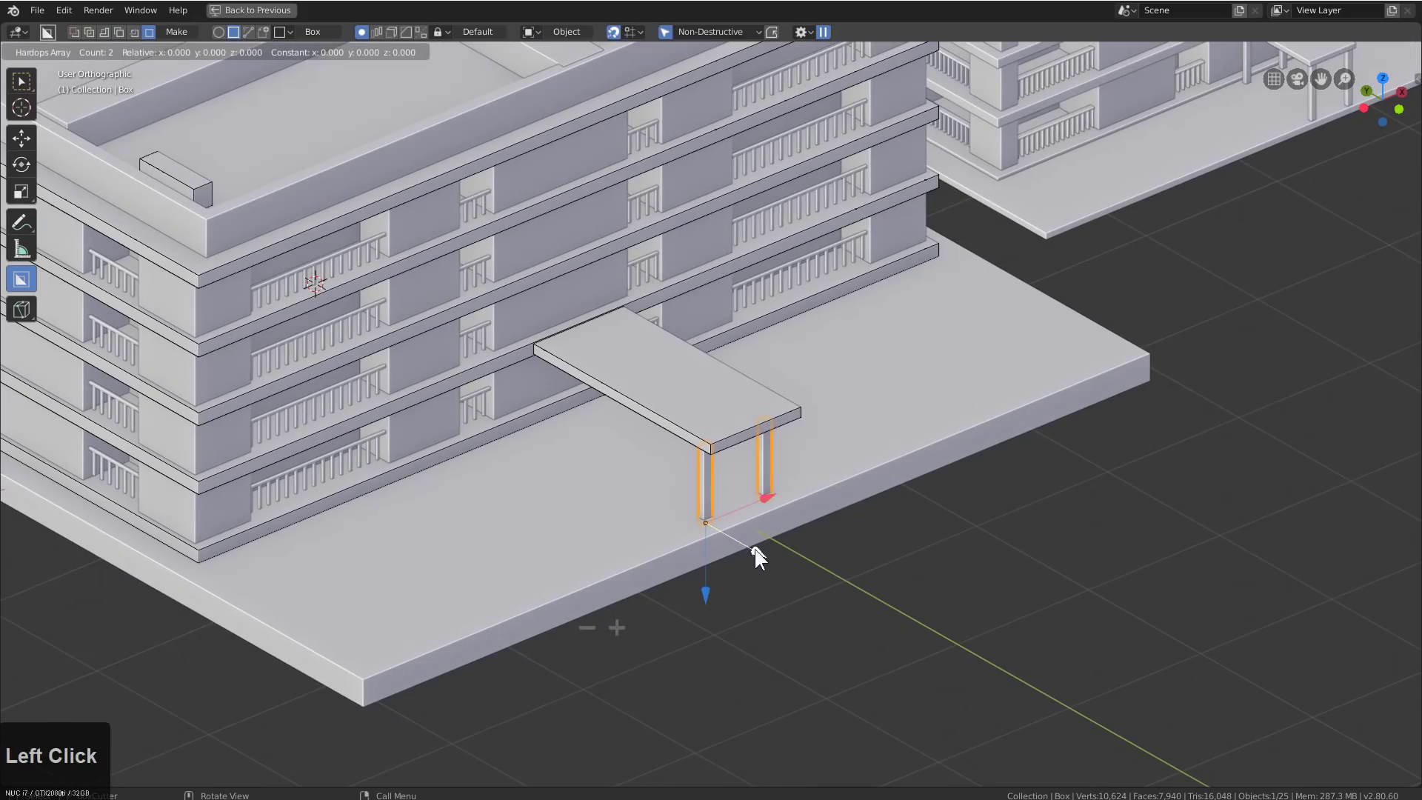
drag(754, 549, 661, 579)
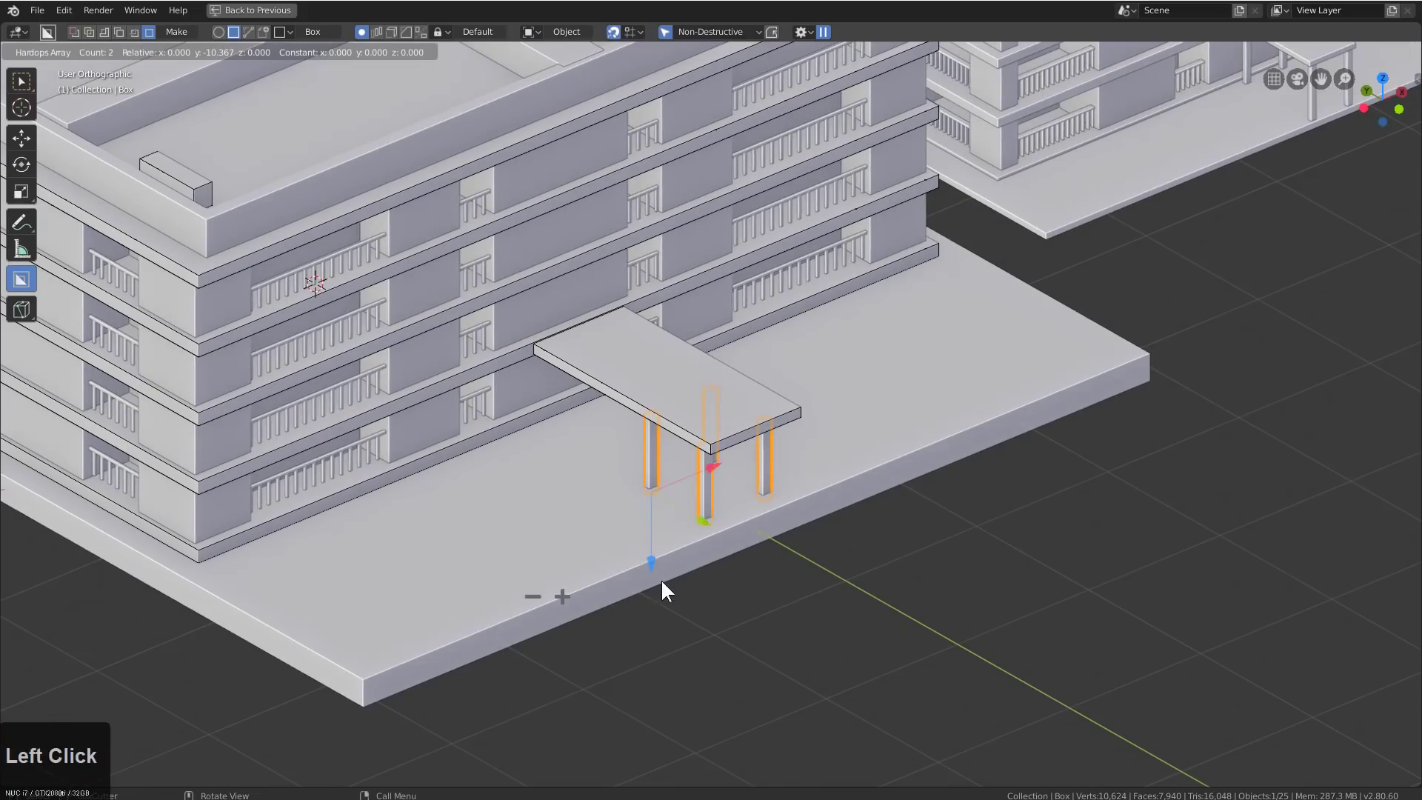
click(563, 596)
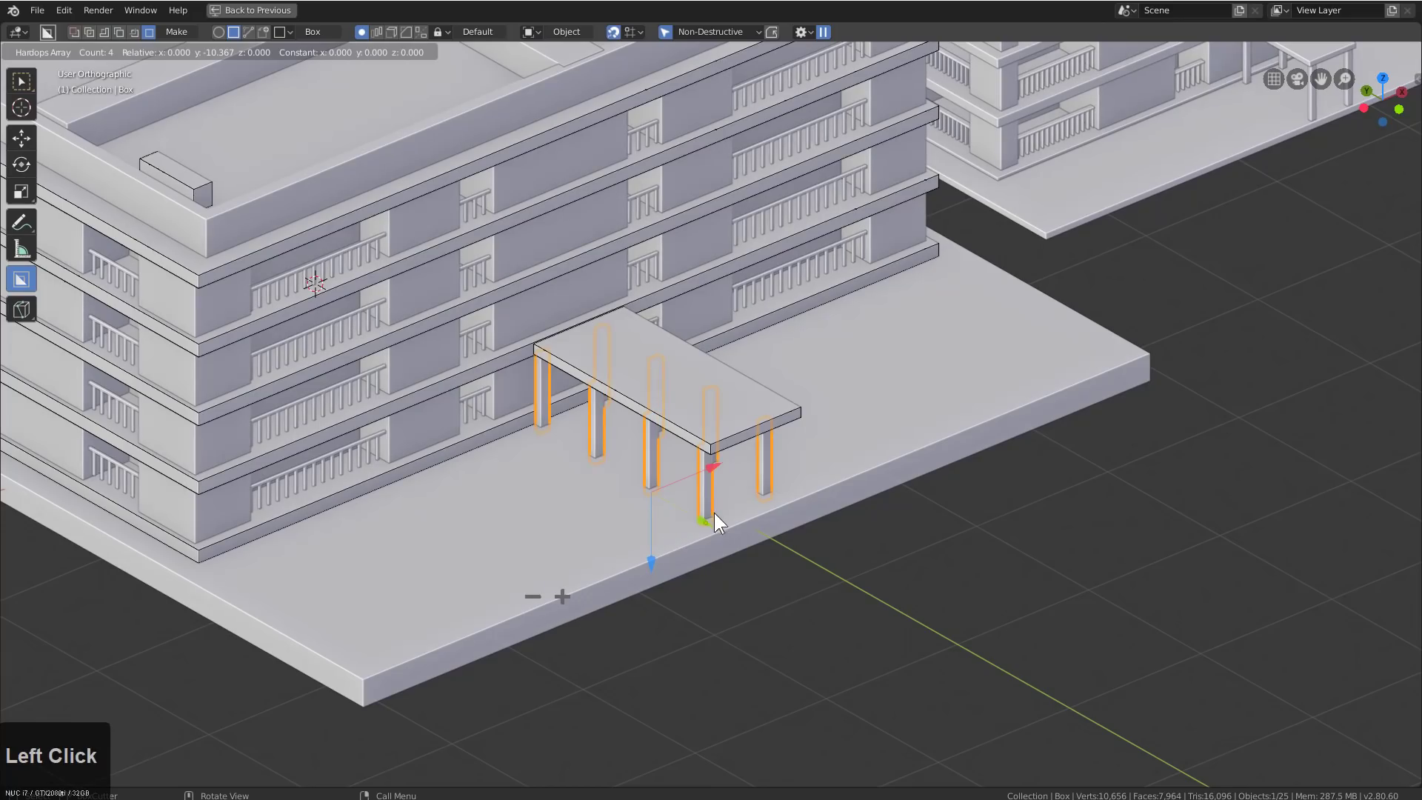
right_click(891, 478)
Delete all parts of the finished reference building standing beside the new one
scroll(793, 368, down, 4)
key(a)
middle_drag(909, 468, 881, 451)
scroll(882, 451, down, 2)
key(b)
drag(1210, 179, 886, 577)
key(x)
click(885, 576)
shift+middle_drag(776, 508, 624, 327)
click(1010, 308)
key(x)
click(1010, 310)
Apply Visual Geometry to Mesh to all building objects and join them into the ground slab object
key(a)
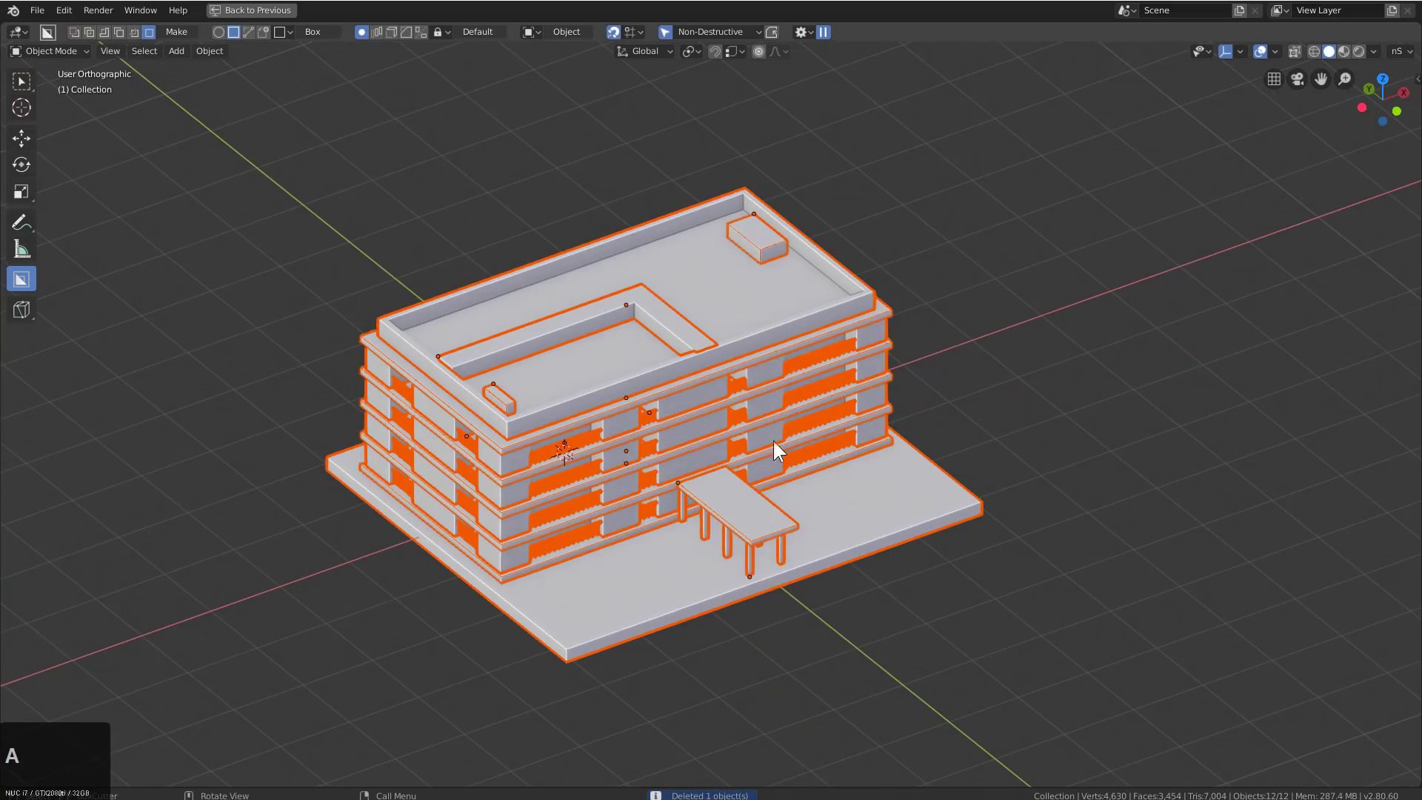
key(ctrl+a)
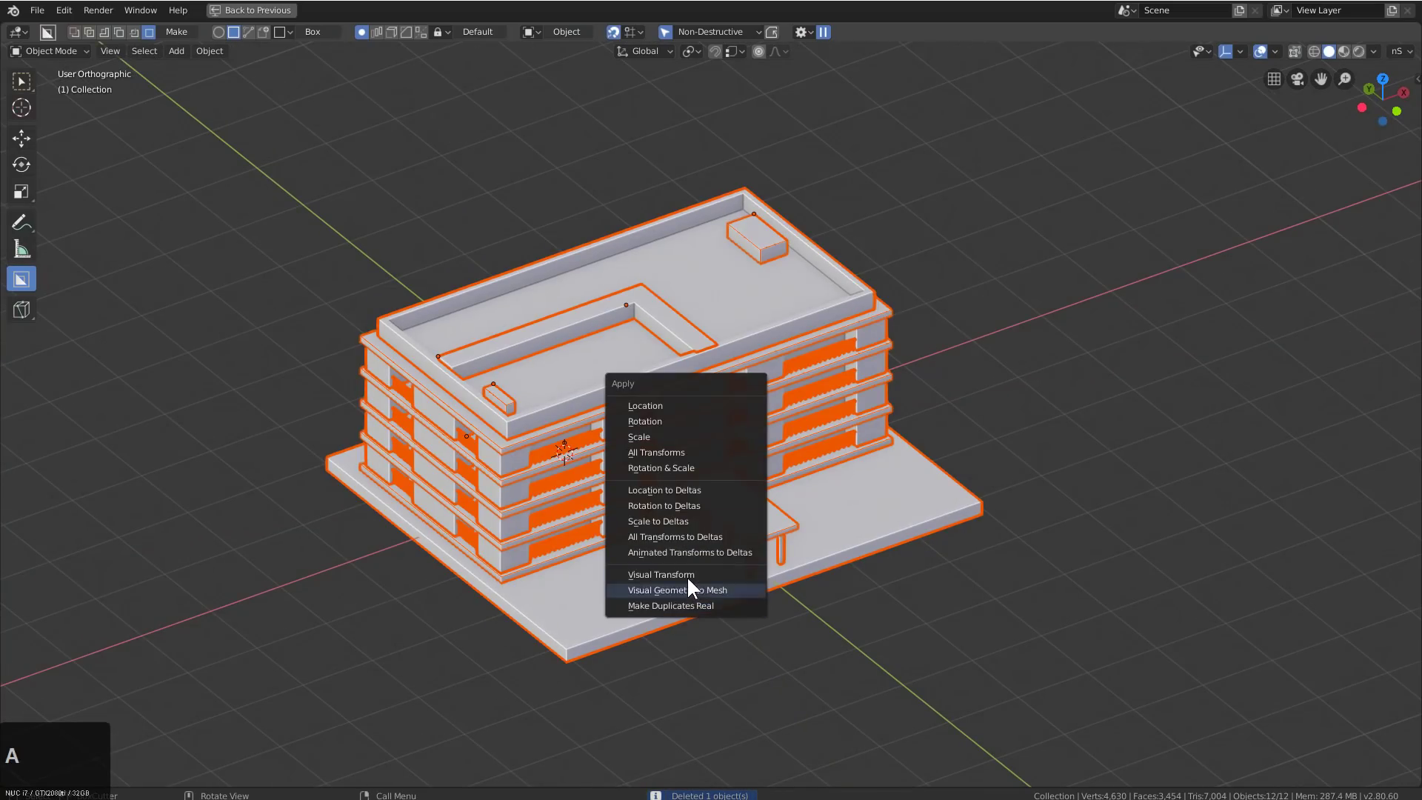
click(688, 577)
middle_drag(1012, 508, 951, 508)
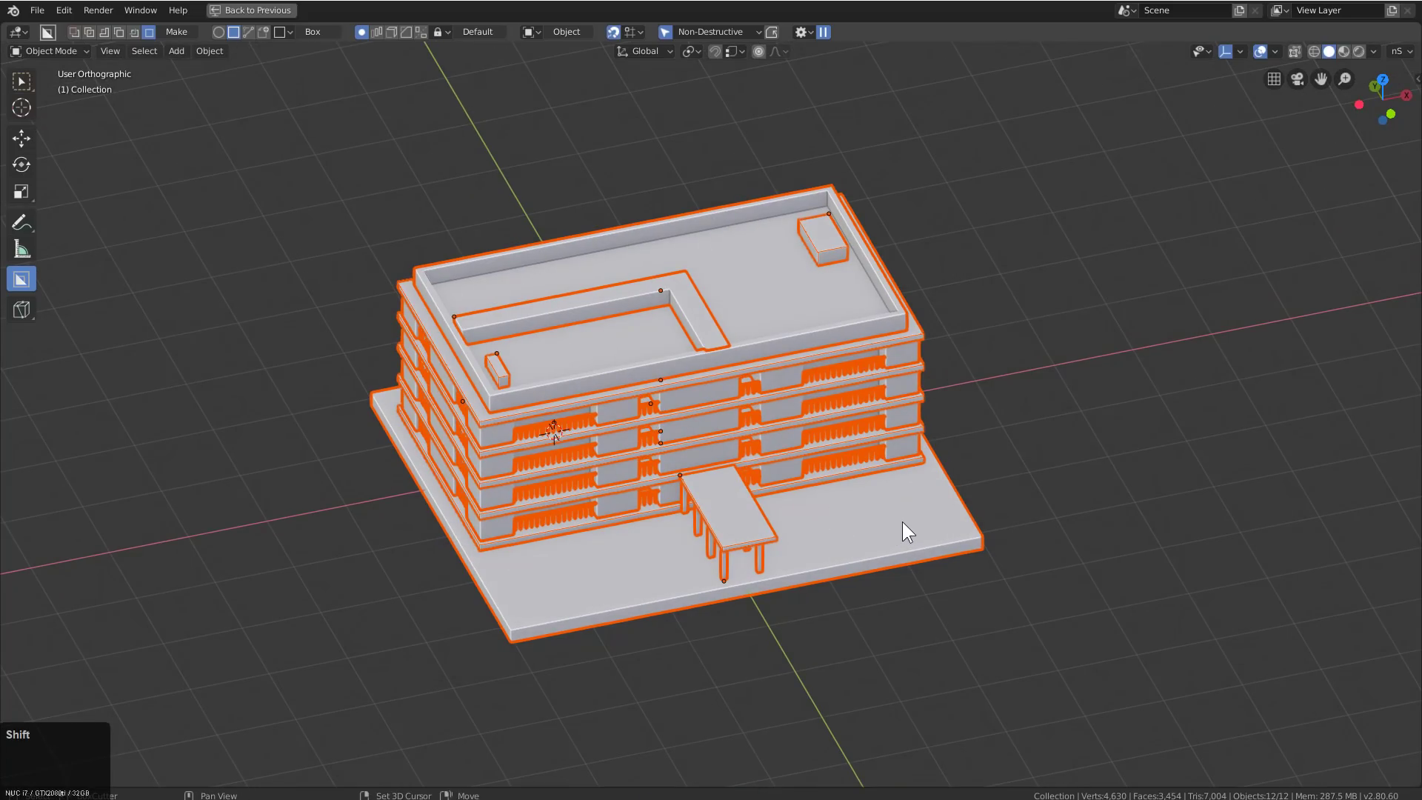
shift+click(916, 540)
key(ctrl+a)
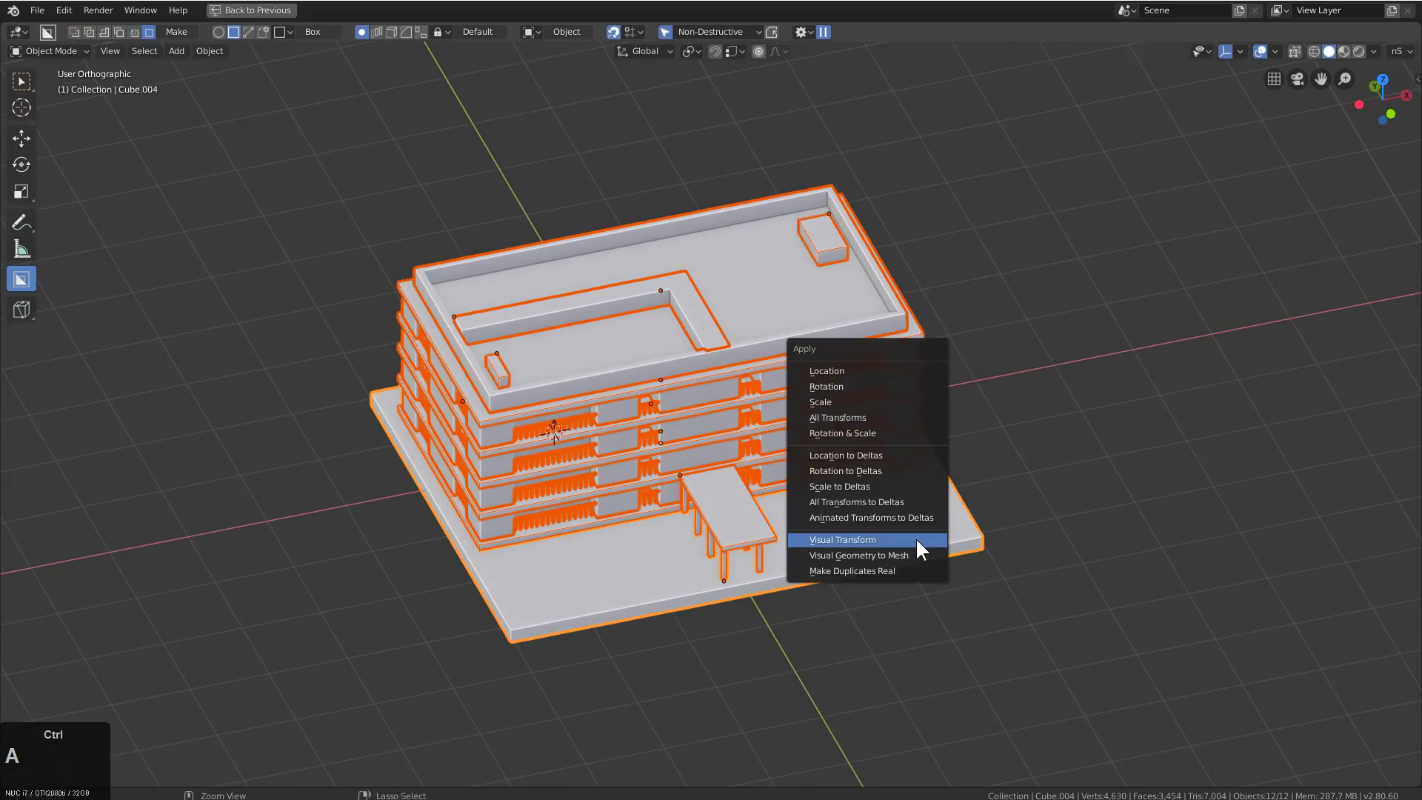
click(914, 553)
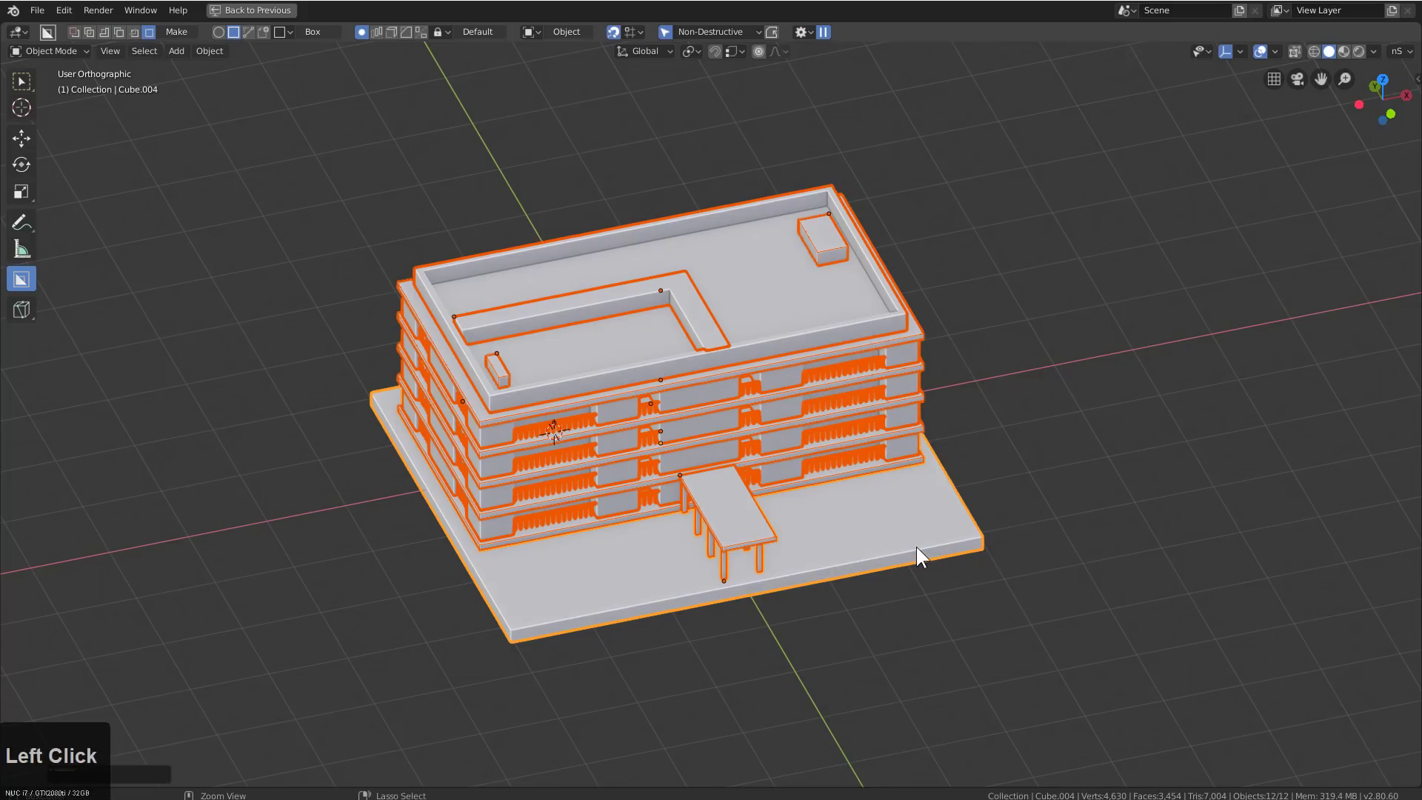
key(ctrl+j)
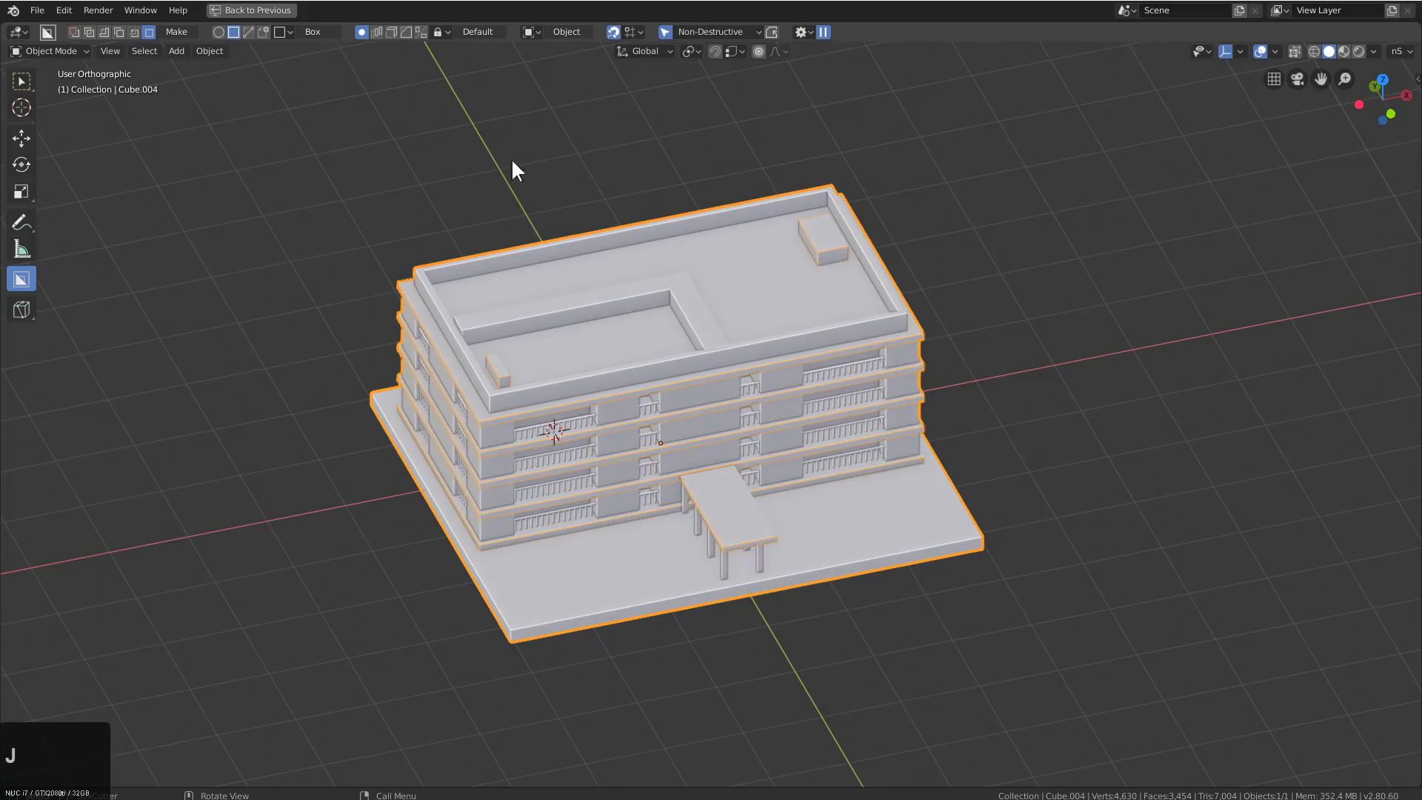
Switch BoxCutter to the Custom shape and set the joined building as its custom shape
click(263, 32)
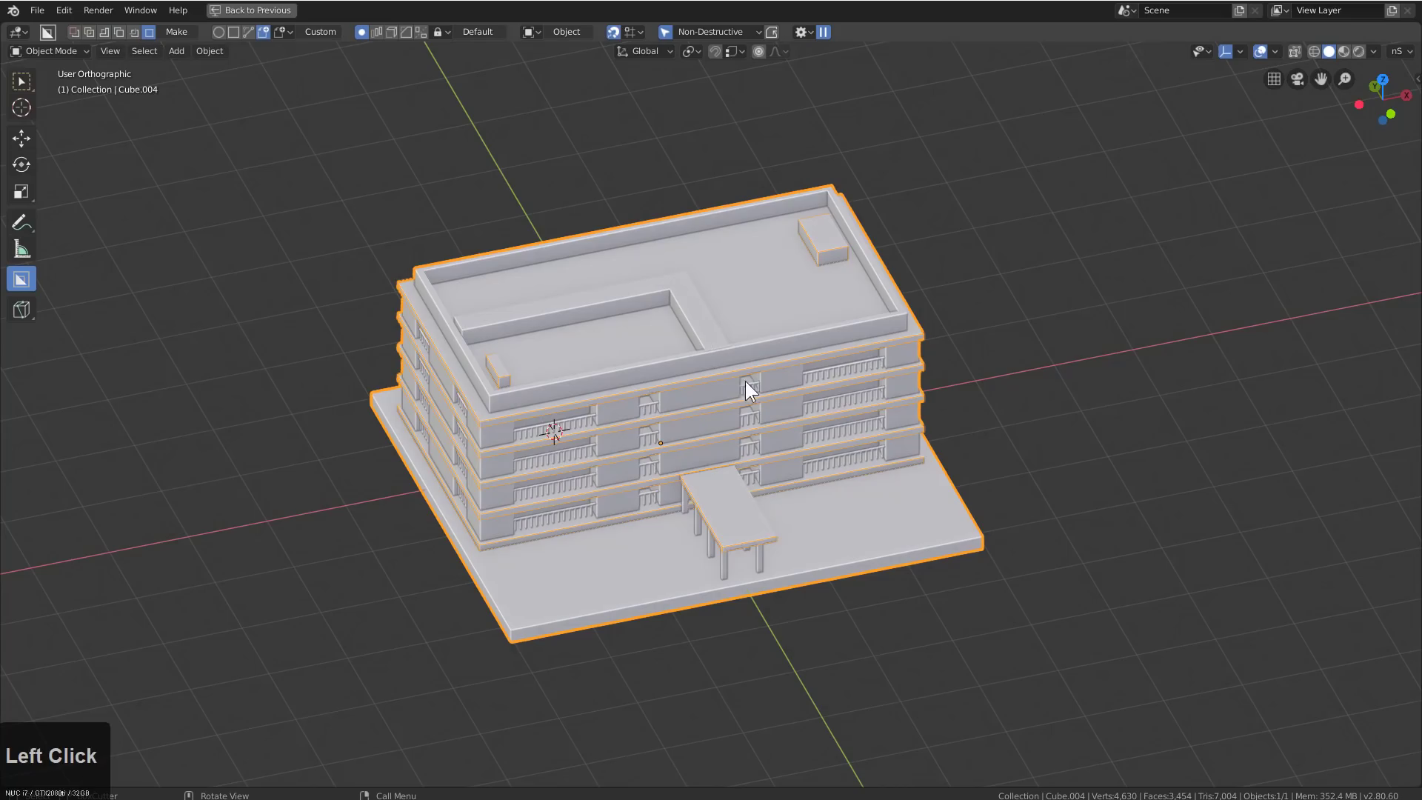
scroll(650, 467, down, 2)
middle_drag(876, 444, 558, 561)
click(565, 463)
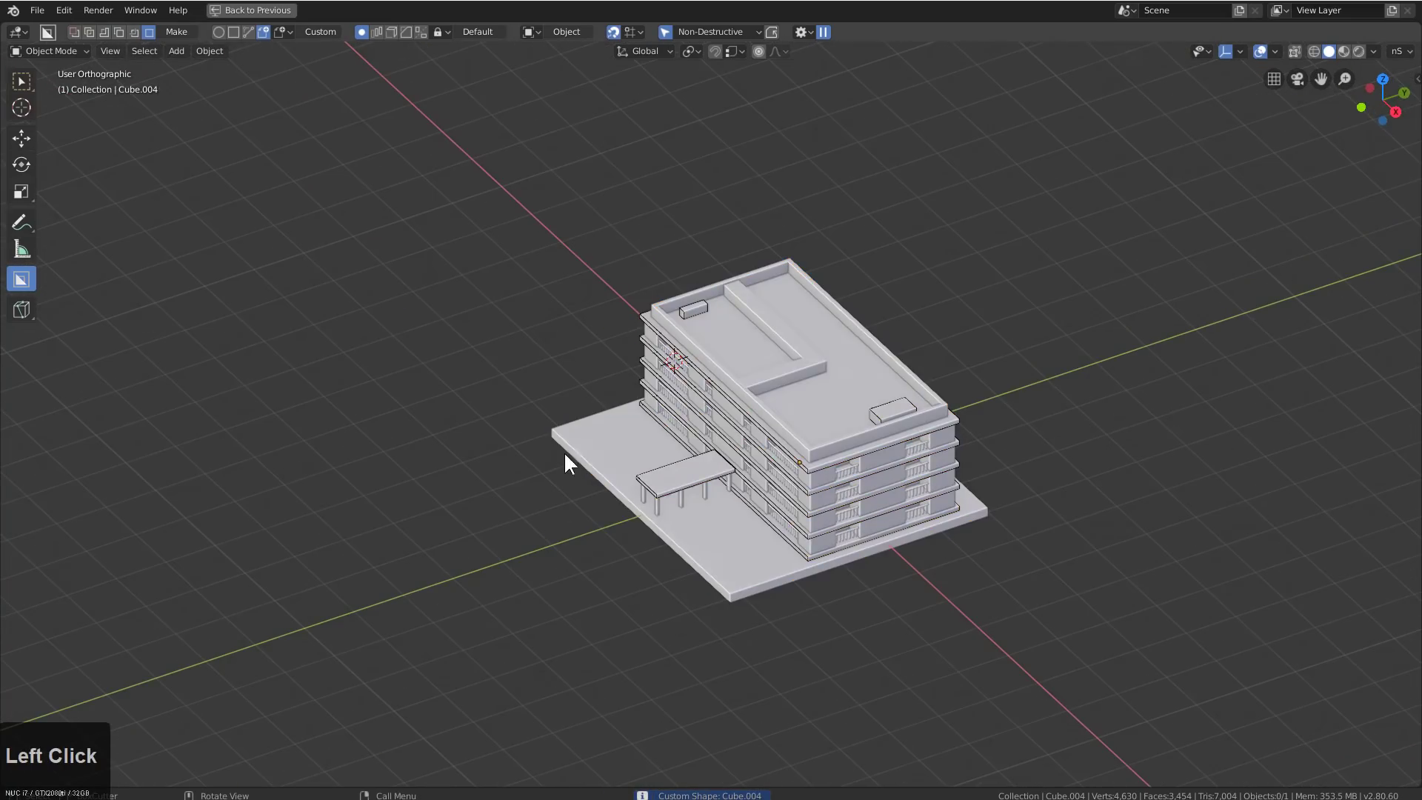
drag(545, 443, 397, 636)
key(Right)
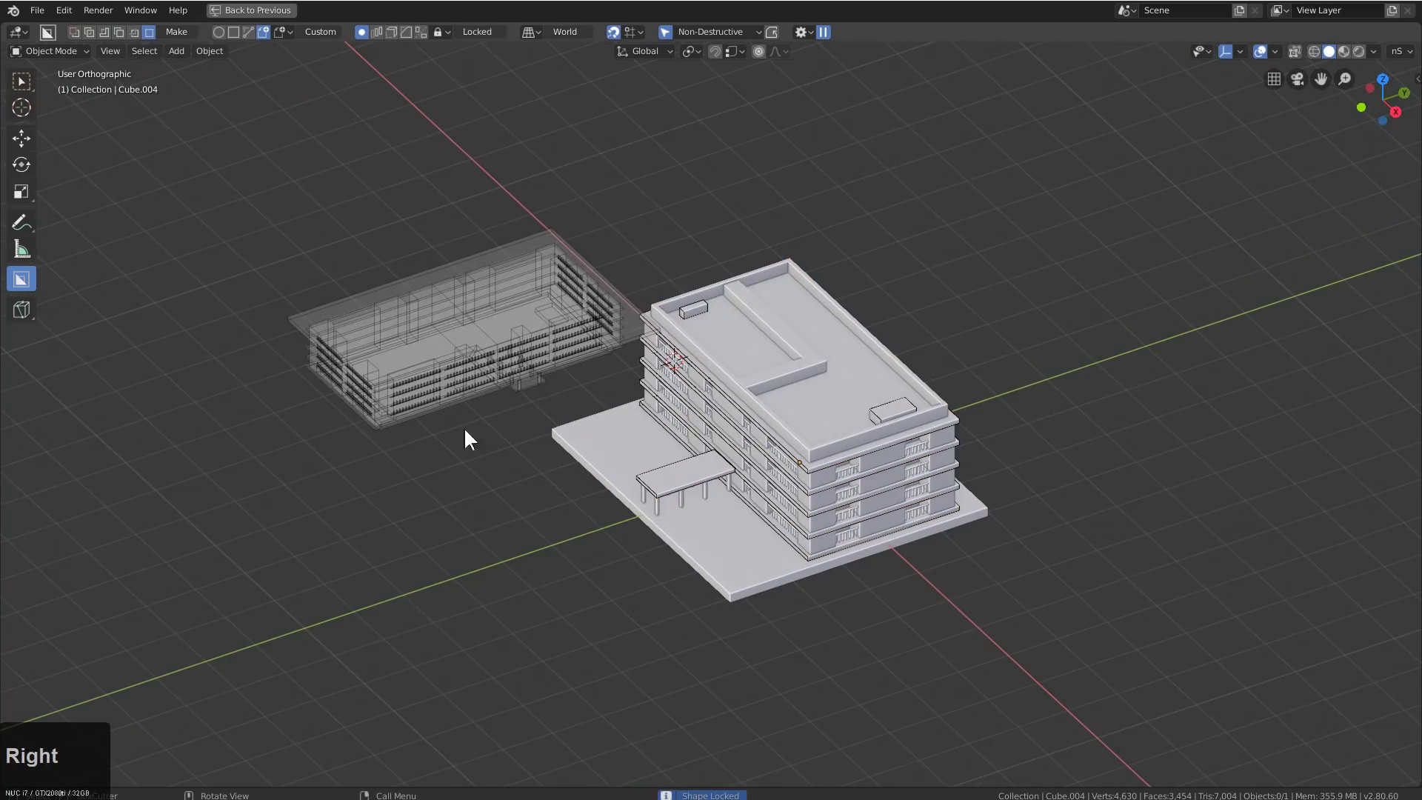
middle_drag(467, 438, 766, 428)
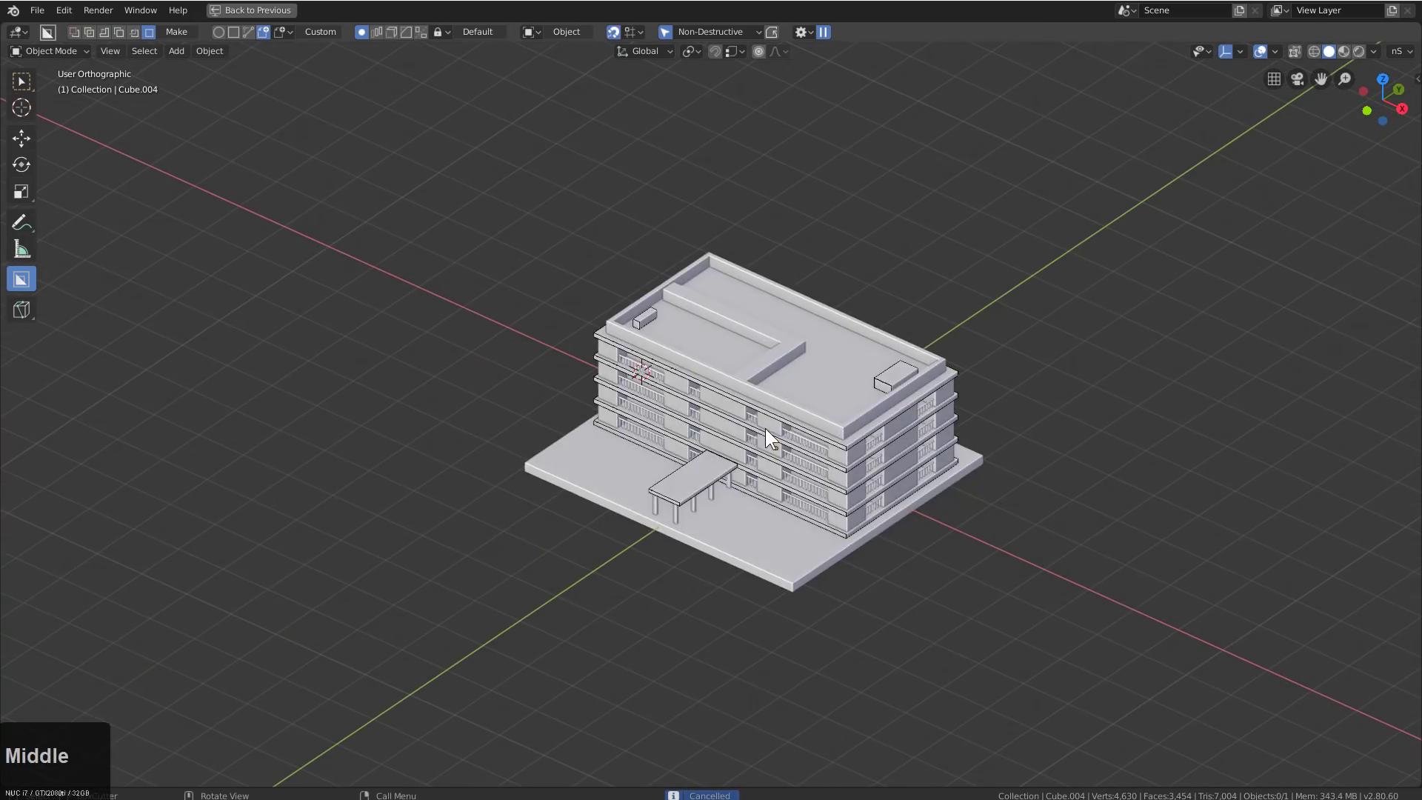
Try clearing the scale of the joined building
click(762, 424)
key(s)
scroll(727, 190, down, 6)
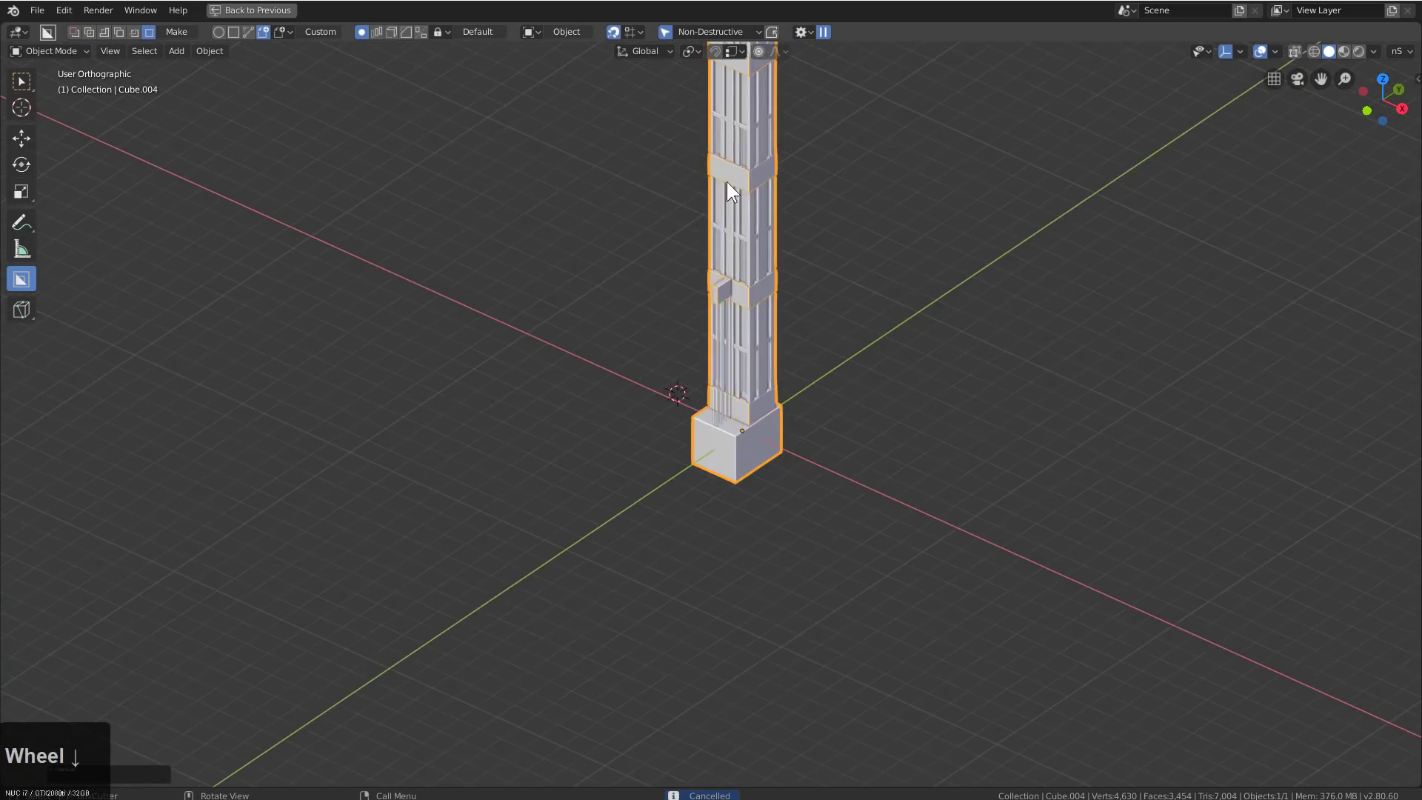
middle_drag(787, 315, 725, 471)
scroll(722, 463, up, 3)
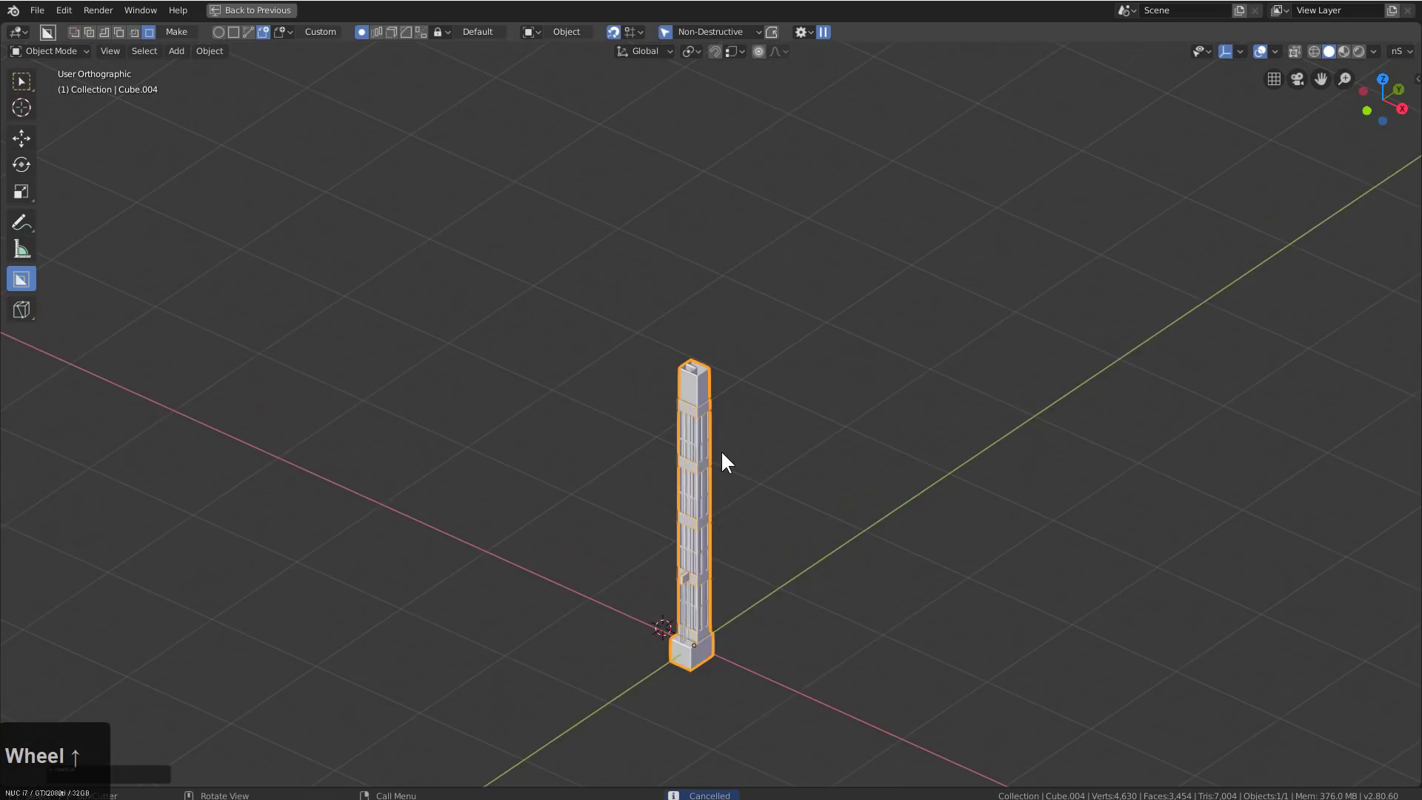
middle_click(732, 423)
key(ctrl+z)
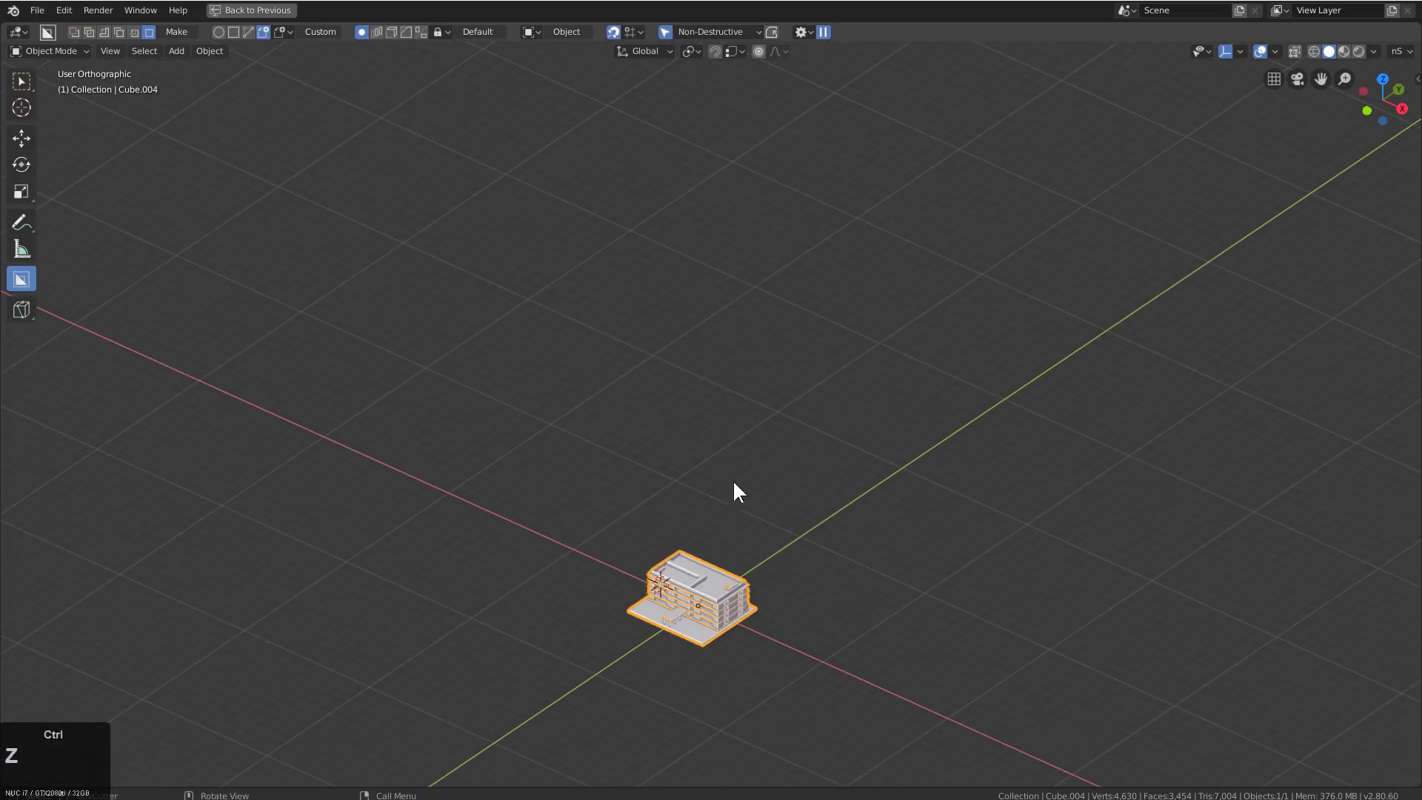
scroll(738, 585, up, 2)
middle_drag(739, 591, 743, 411)
scroll(743, 430, up, 3)
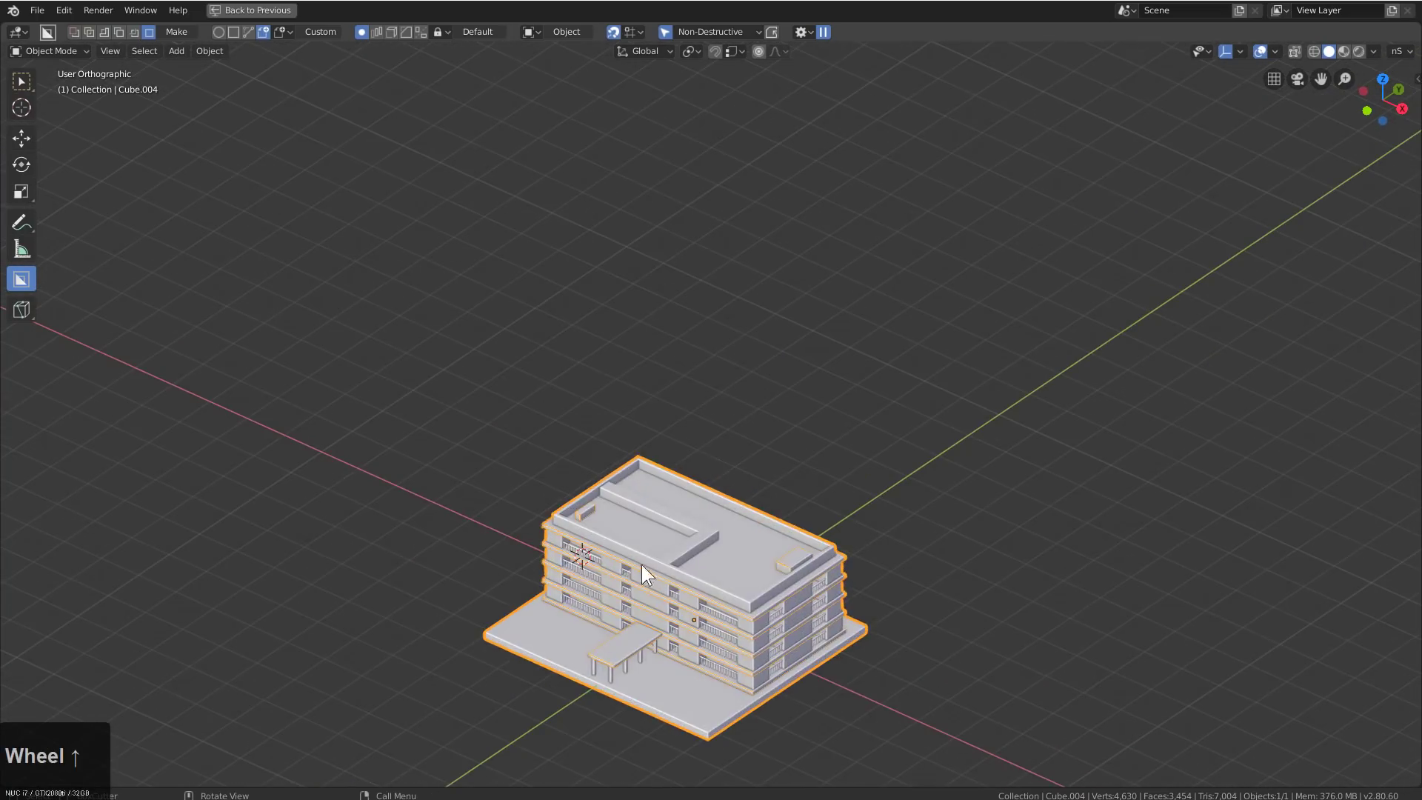
key(alt+s)
key(z)
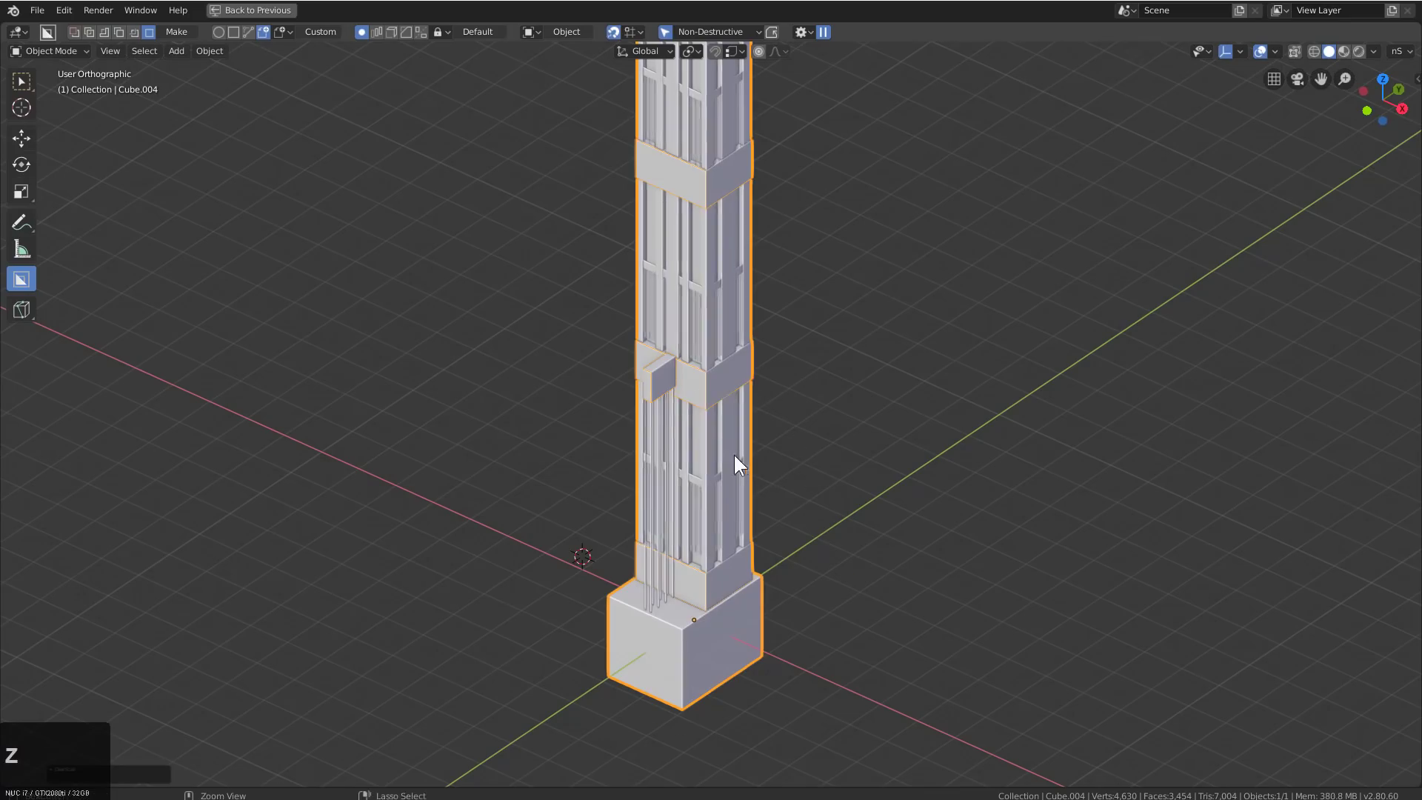
click(511, 481)
Apply Rotation & Scale to the joined building
key(ctrl+a)
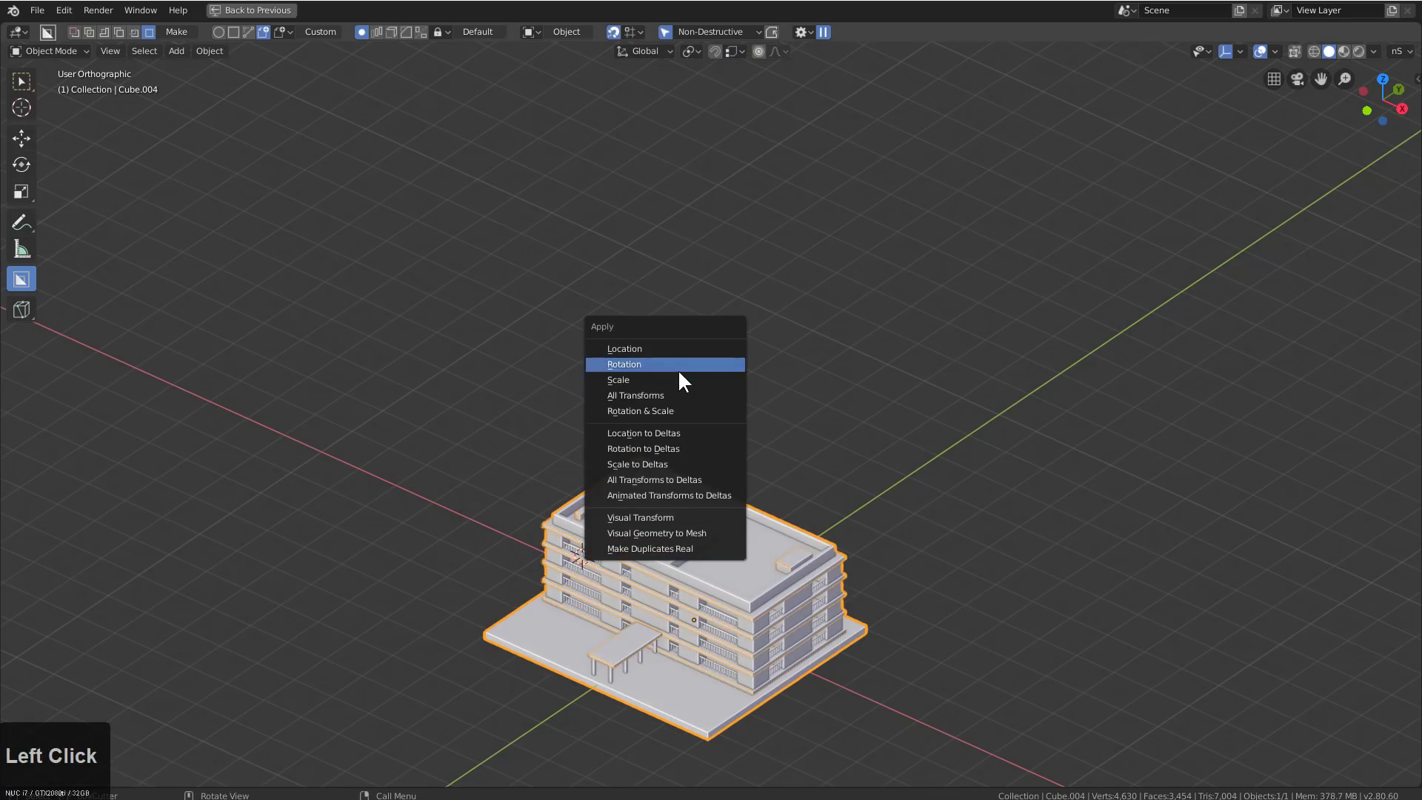
click(638, 409)
mouse_move(695, 405)
shift+middle_down()
mouse_move(712, 385)
mouse_move(812, 374)
shift+middle_up()
scroll(813, 374, up, 2)
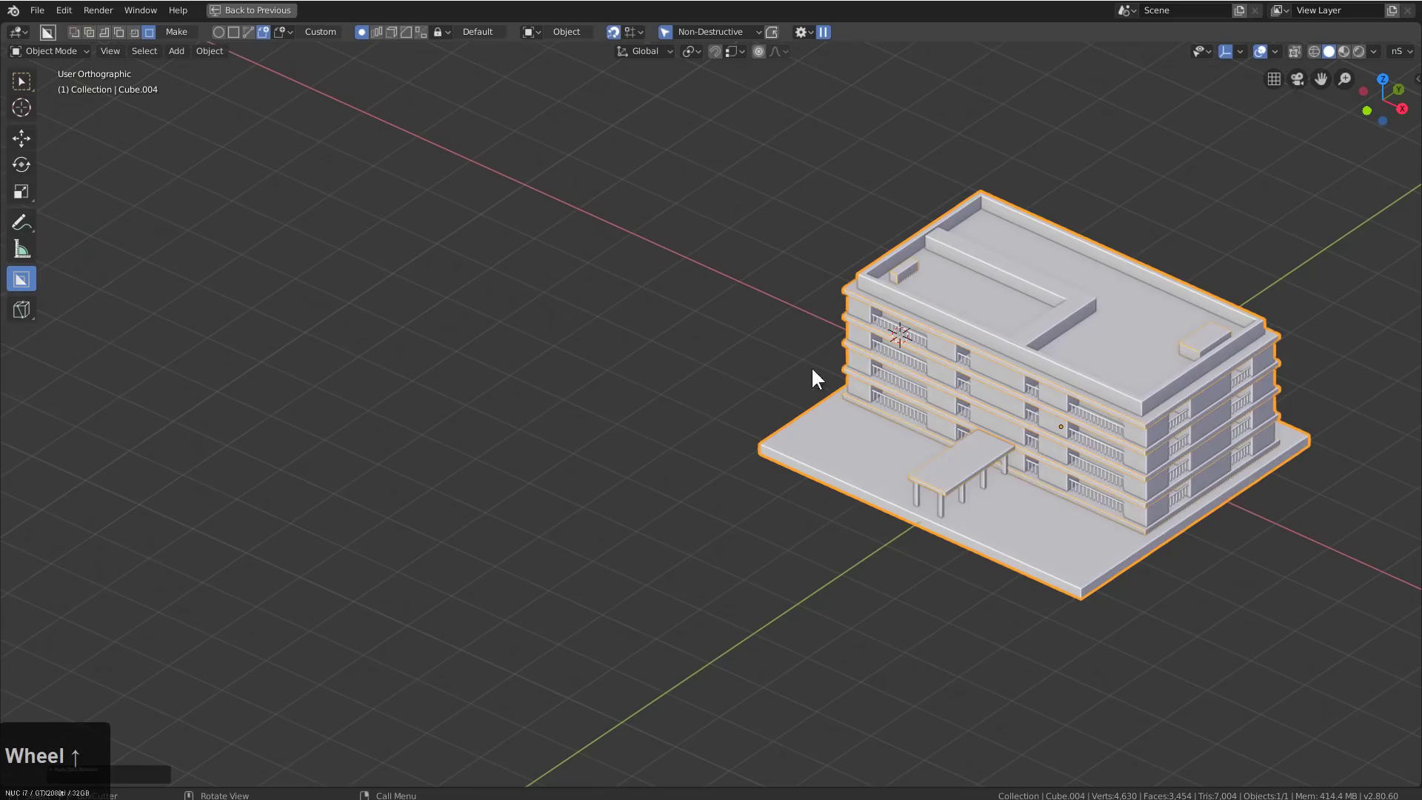
click(802, 503)
mouse_move(755, 458)
mouse_down()
mouse_move(770, 629)
mouse_move(888, 735)
mouse_up()
right_click(888, 735)
right_click(887, 731)
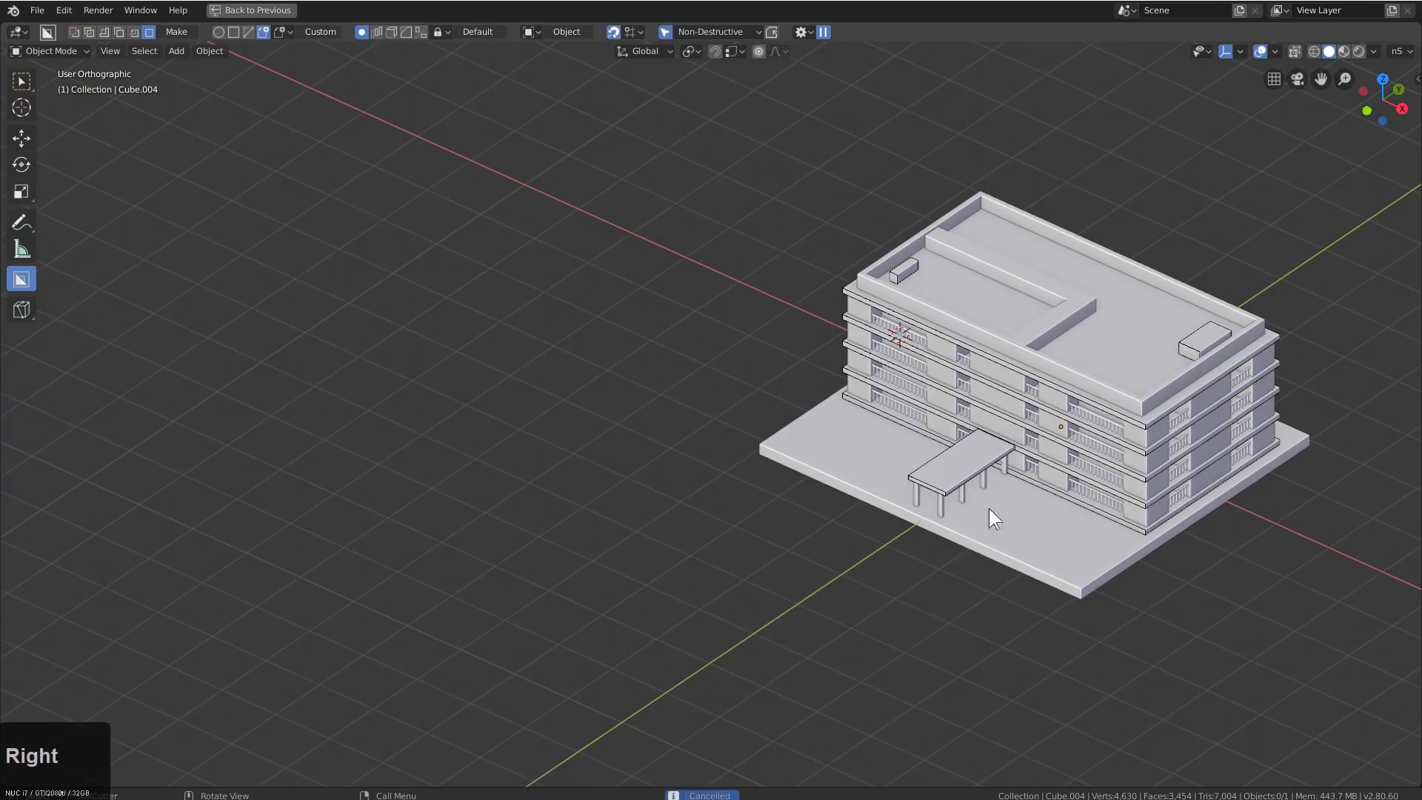
Set the joined building with its applied scale as the BoxCutter custom shape again
click(1035, 350)
scroll(821, 426, down, 2)
key(c)
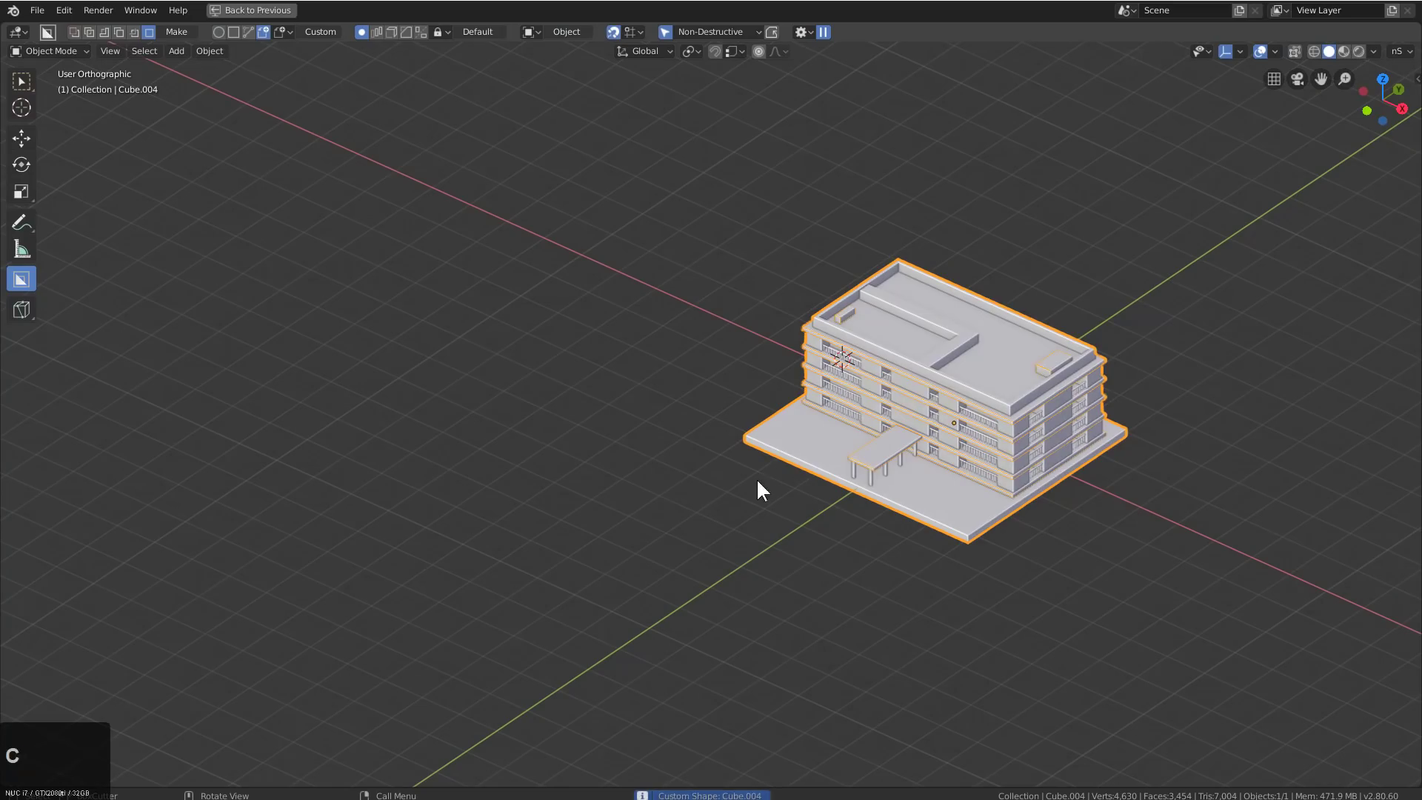
Draw a large custom-shape building on the ground beside the original's canopy side and extrude it taller than the original
click(745, 447)
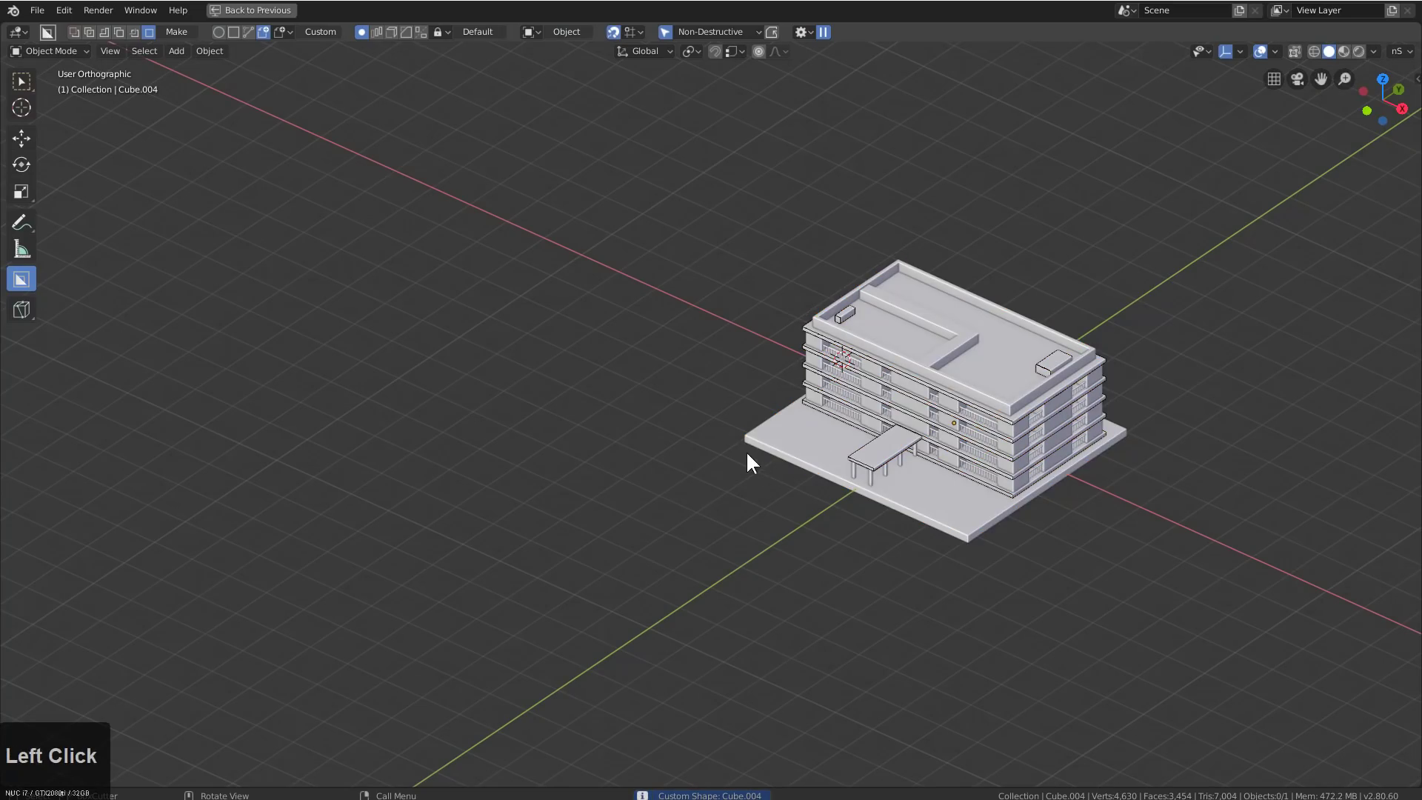
click(700, 639)
click(710, 257)
middle_drag(710, 257, 789, 413)
Draw a narrow custom-shape tower between the large copy and the original, and a medium-sized building in front of the large copy
click(787, 479)
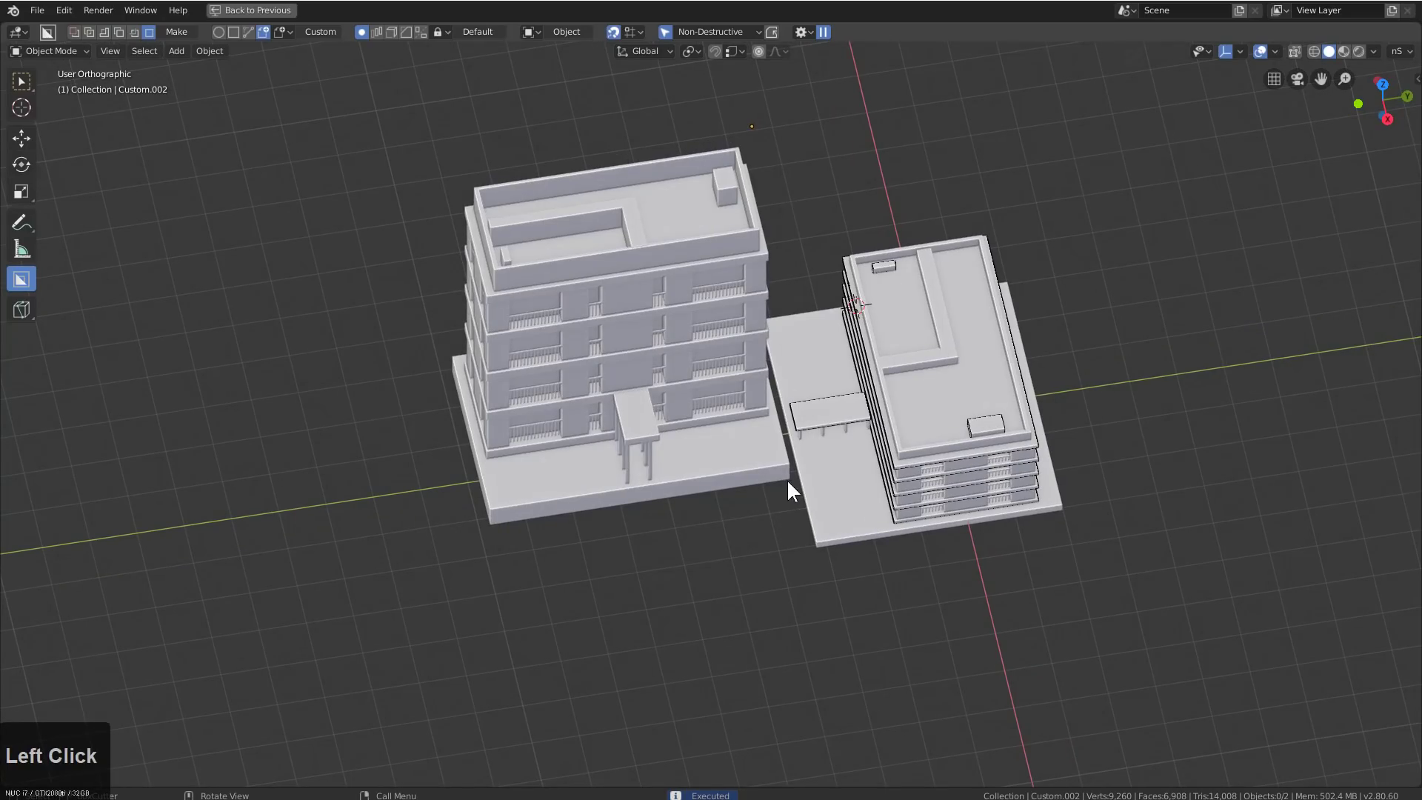
click(715, 571)
click(767, 199)
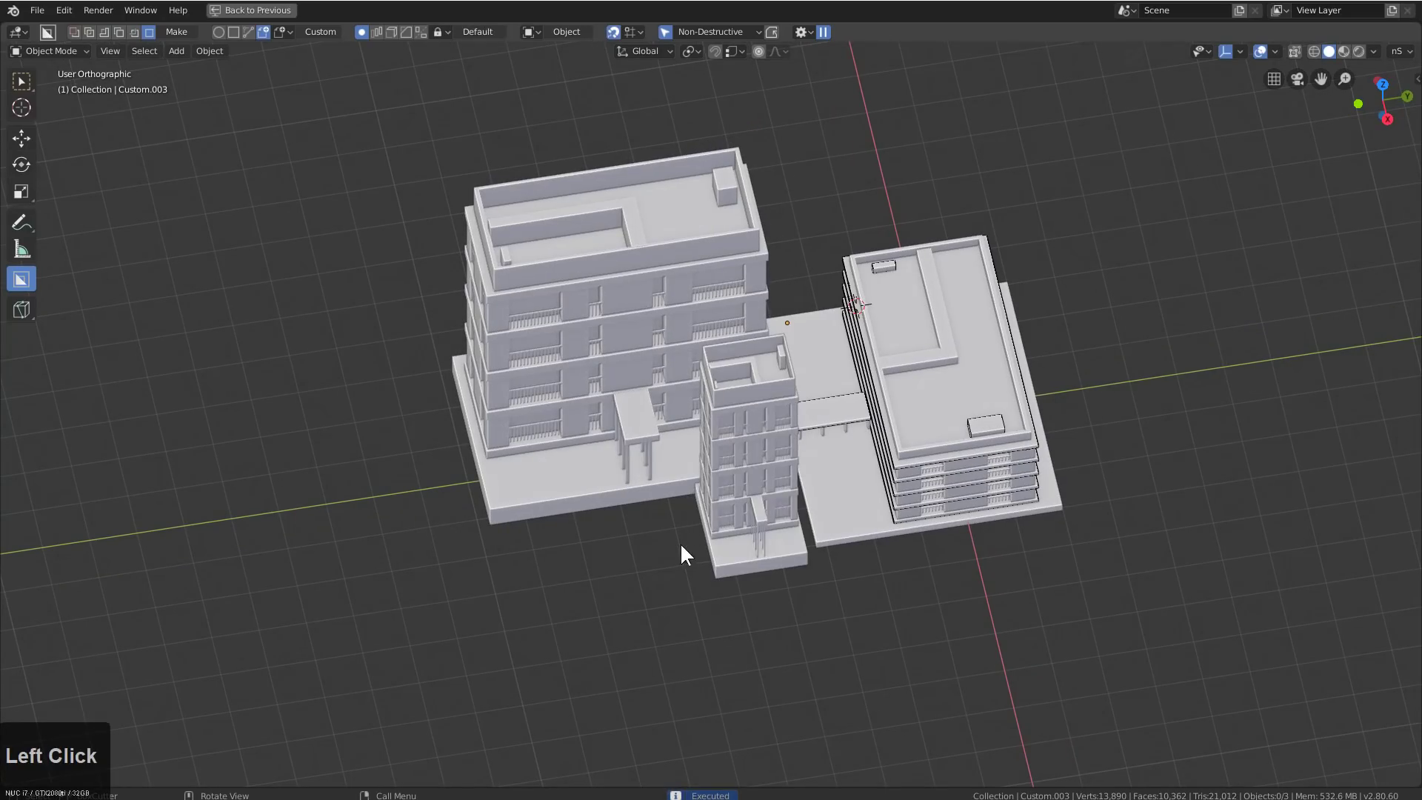
click(686, 494)
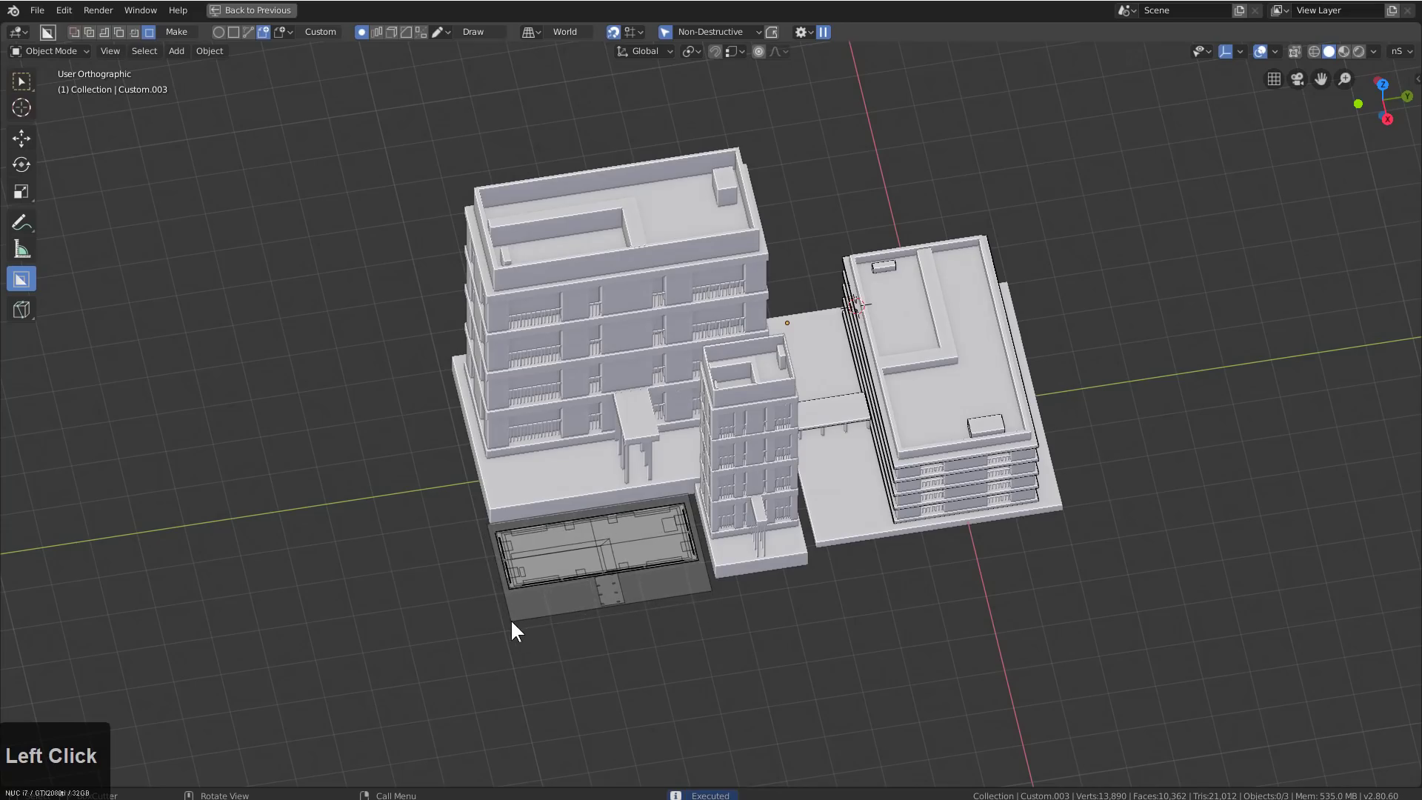
click(511, 621)
click(601, 172)
Draw a long, narrow custom-shape building across the front of the medium building and the narrow tower, and extrude it upward
middle_drag(784, 516, 573, 477)
click(419, 375)
click(394, 373)
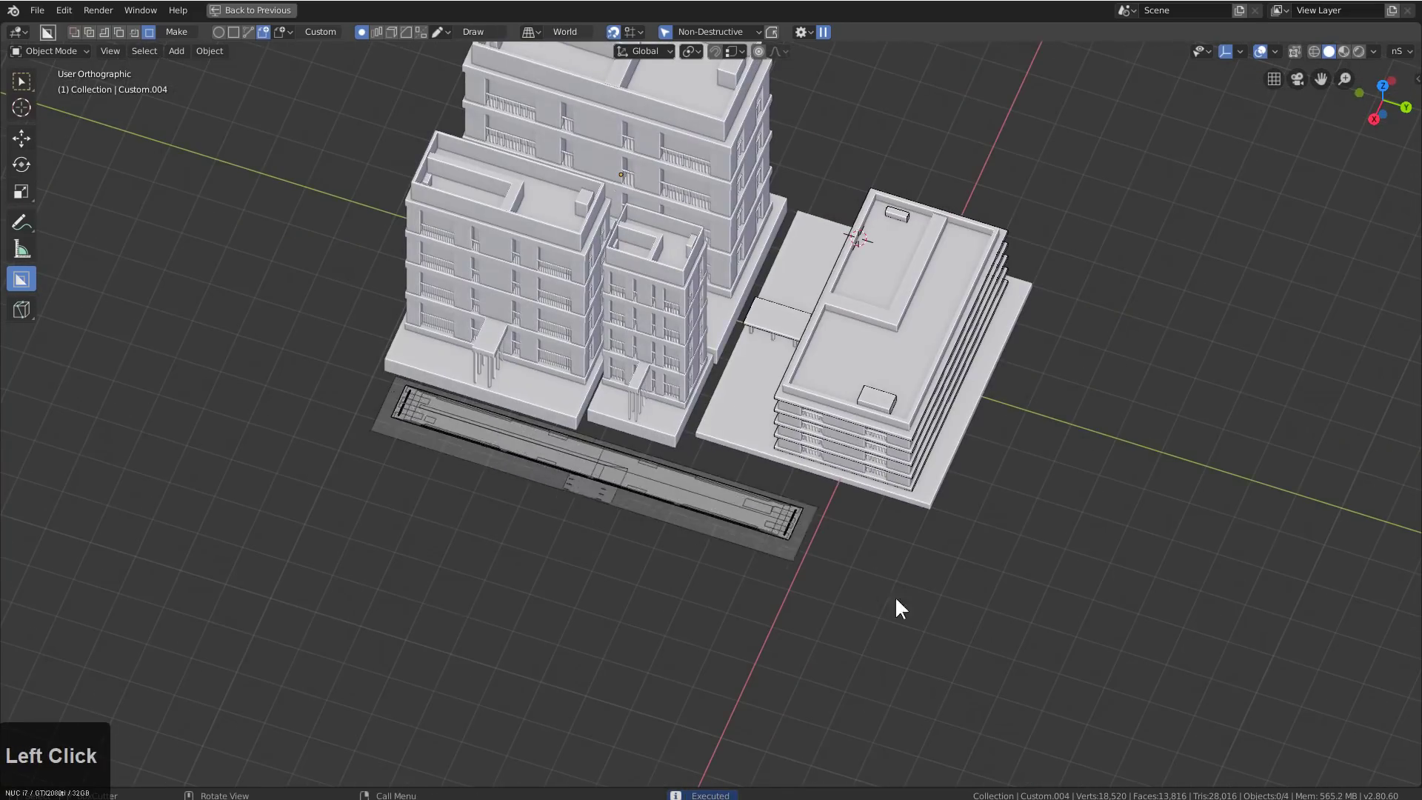
click(910, 603)
click(974, 57)
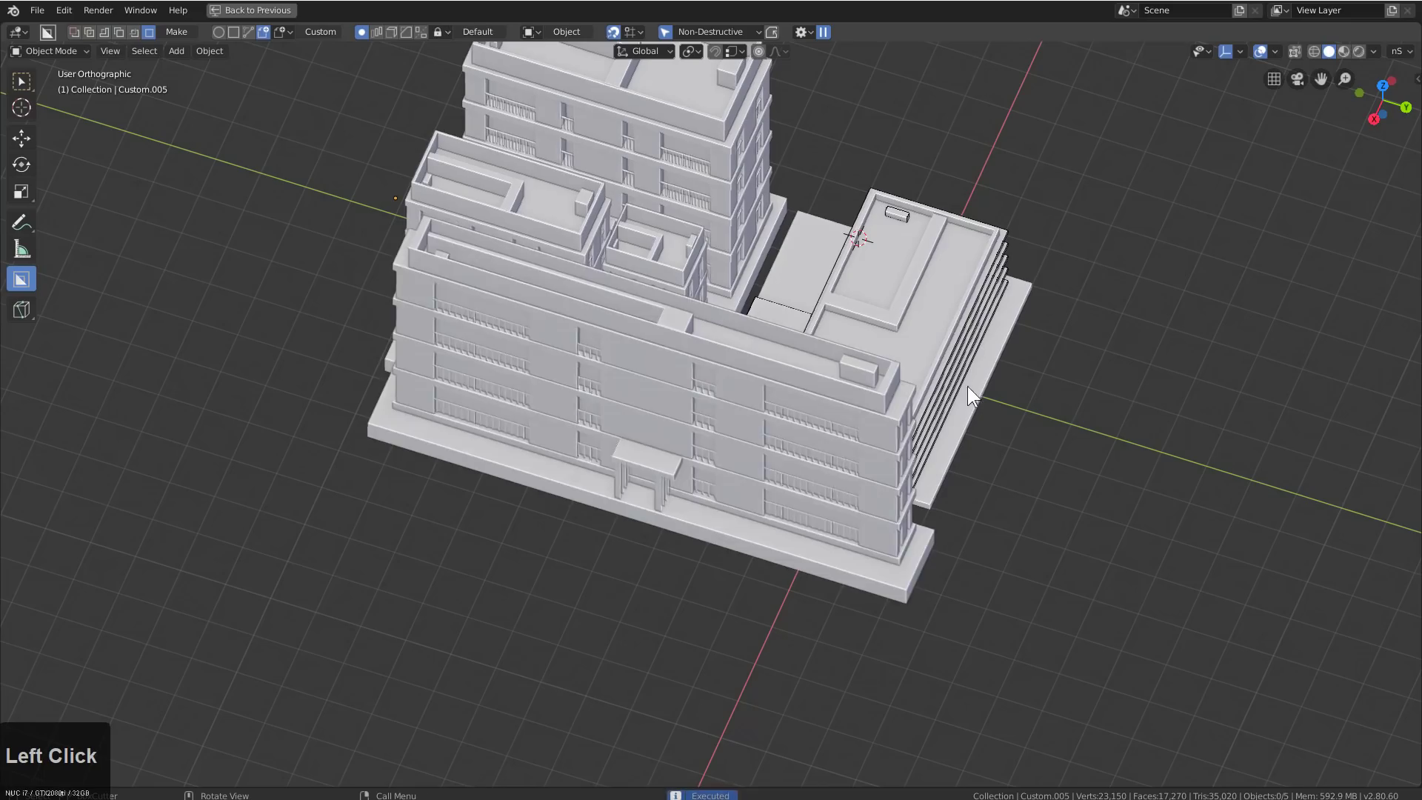
Draw a tall custom-shape building along the original's rear side, next to the end of the long building
middle_drag(967, 385, 740, 581)
click(739, 580)
click(642, 656)
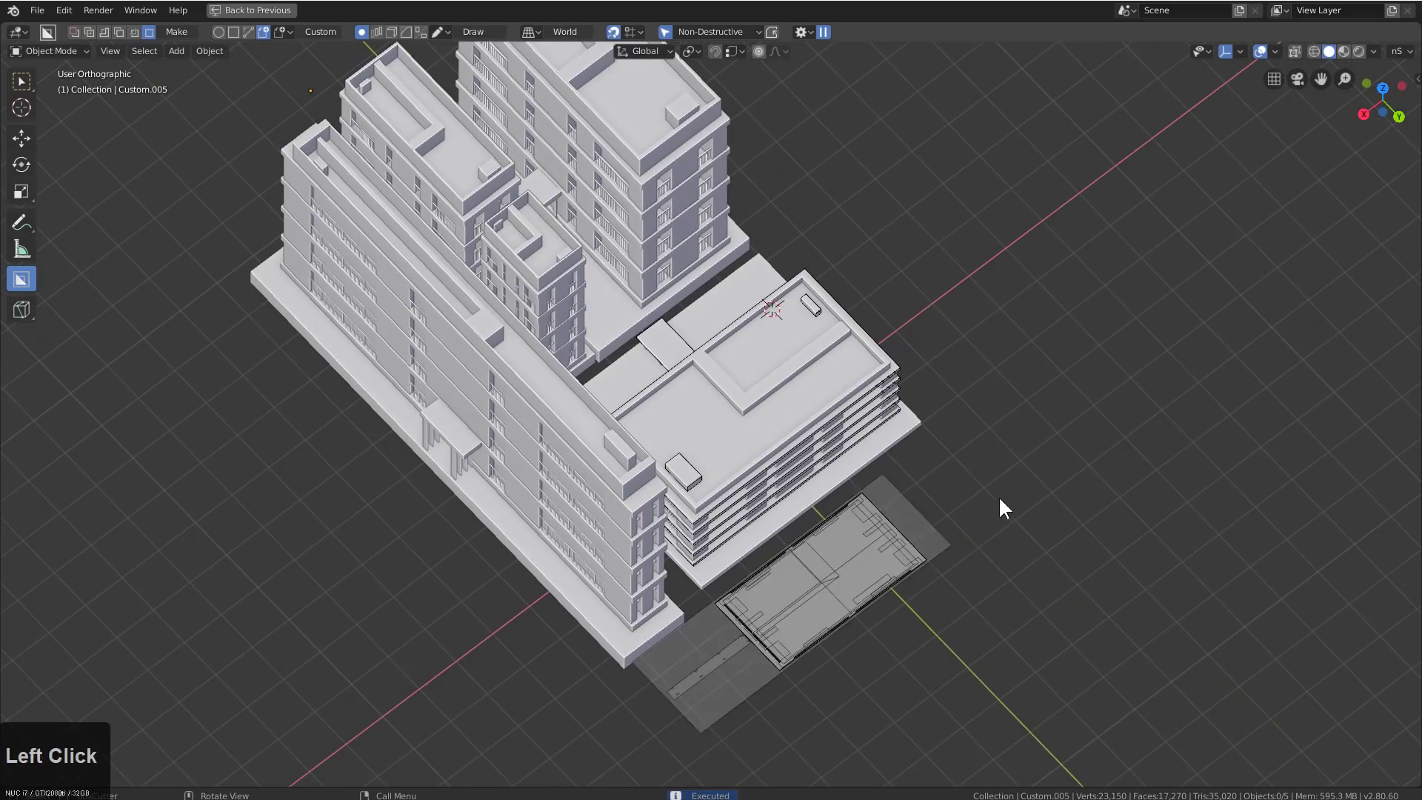
click(992, 504)
scroll(963, 289, down, 3)
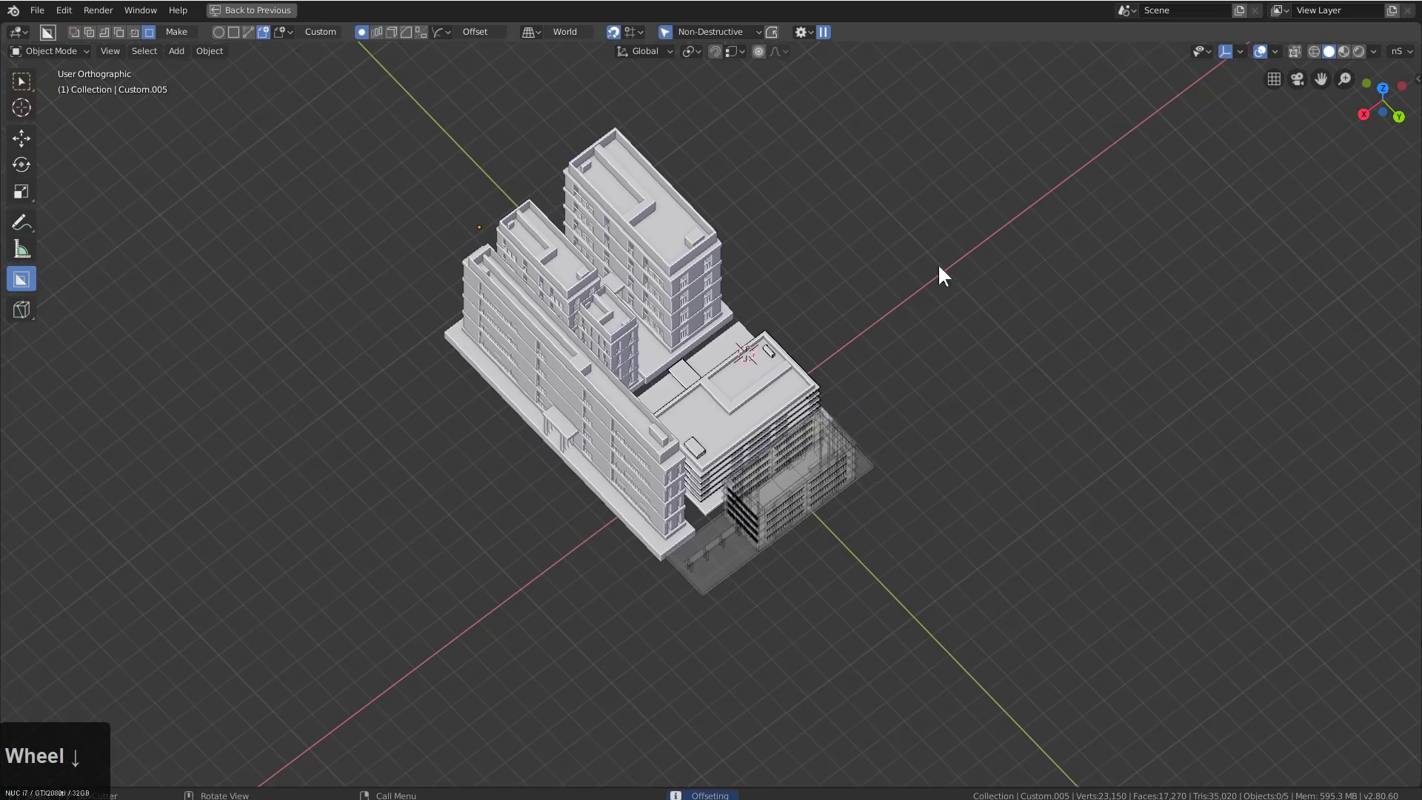
scroll(800, 200, down, 2)
click(780, 185)
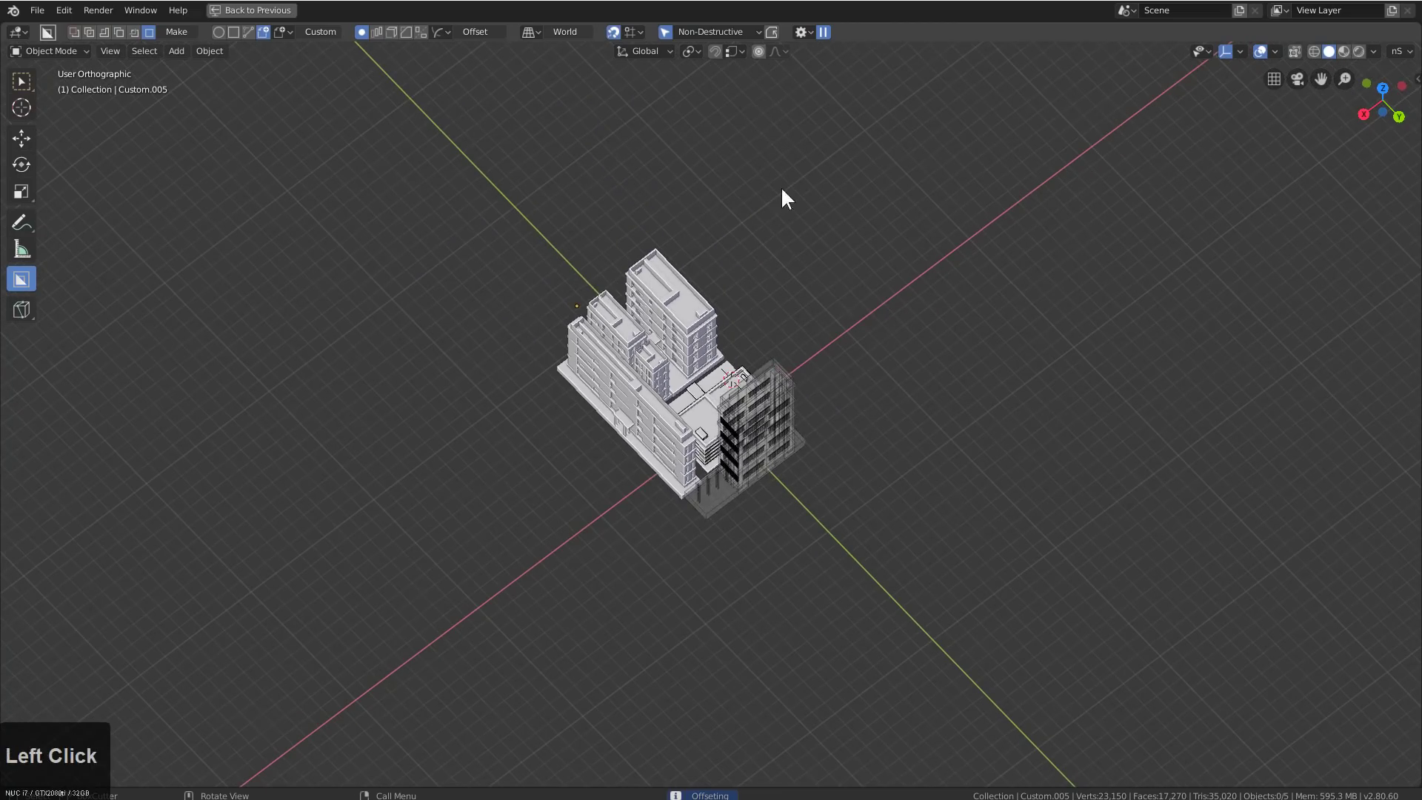
Draw a second long, low custom-shape building along the open side of the block, opposite the first long one
scroll(908, 406, up, 3)
middle_drag(908, 407, 666, 496)
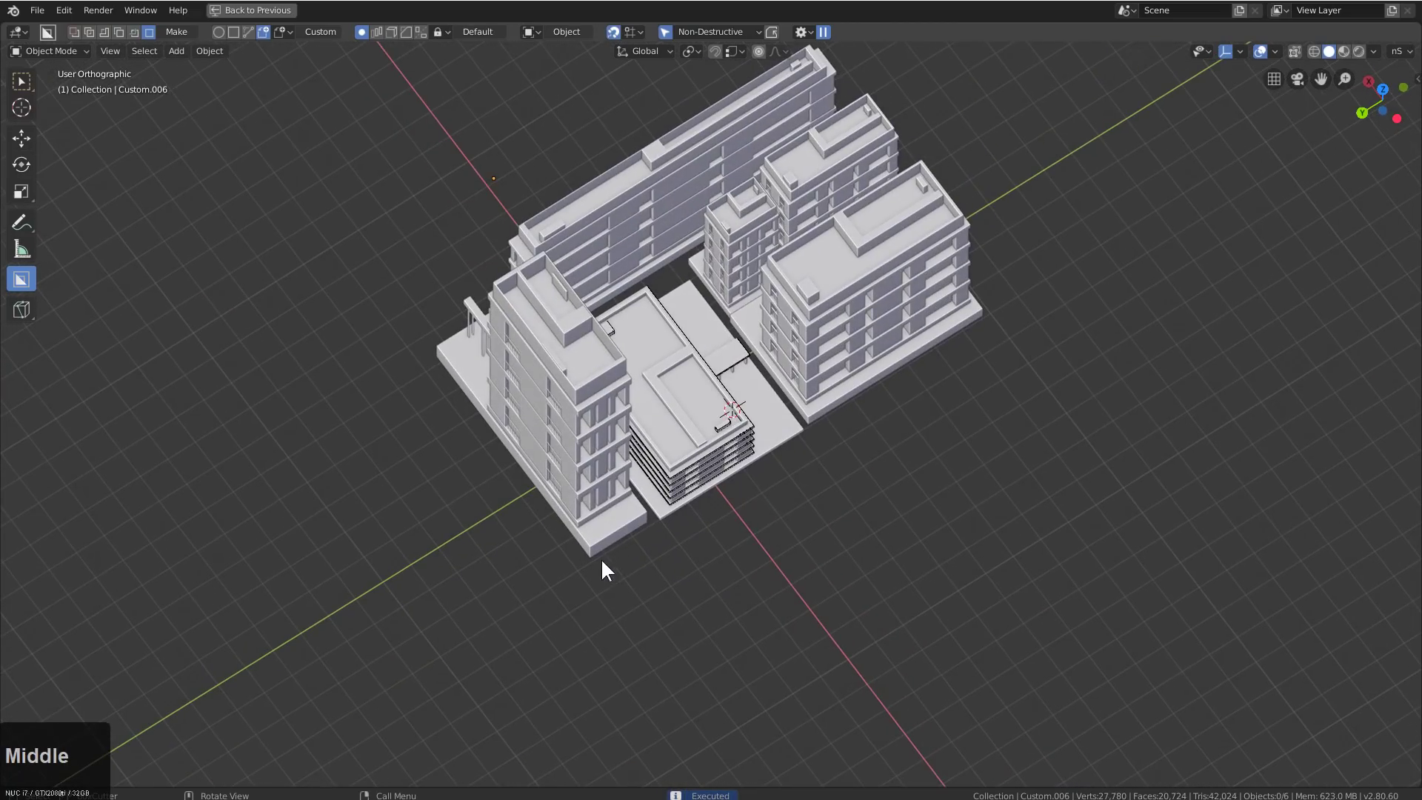
click(602, 562)
click(993, 407)
scroll(830, 393, down, 3)
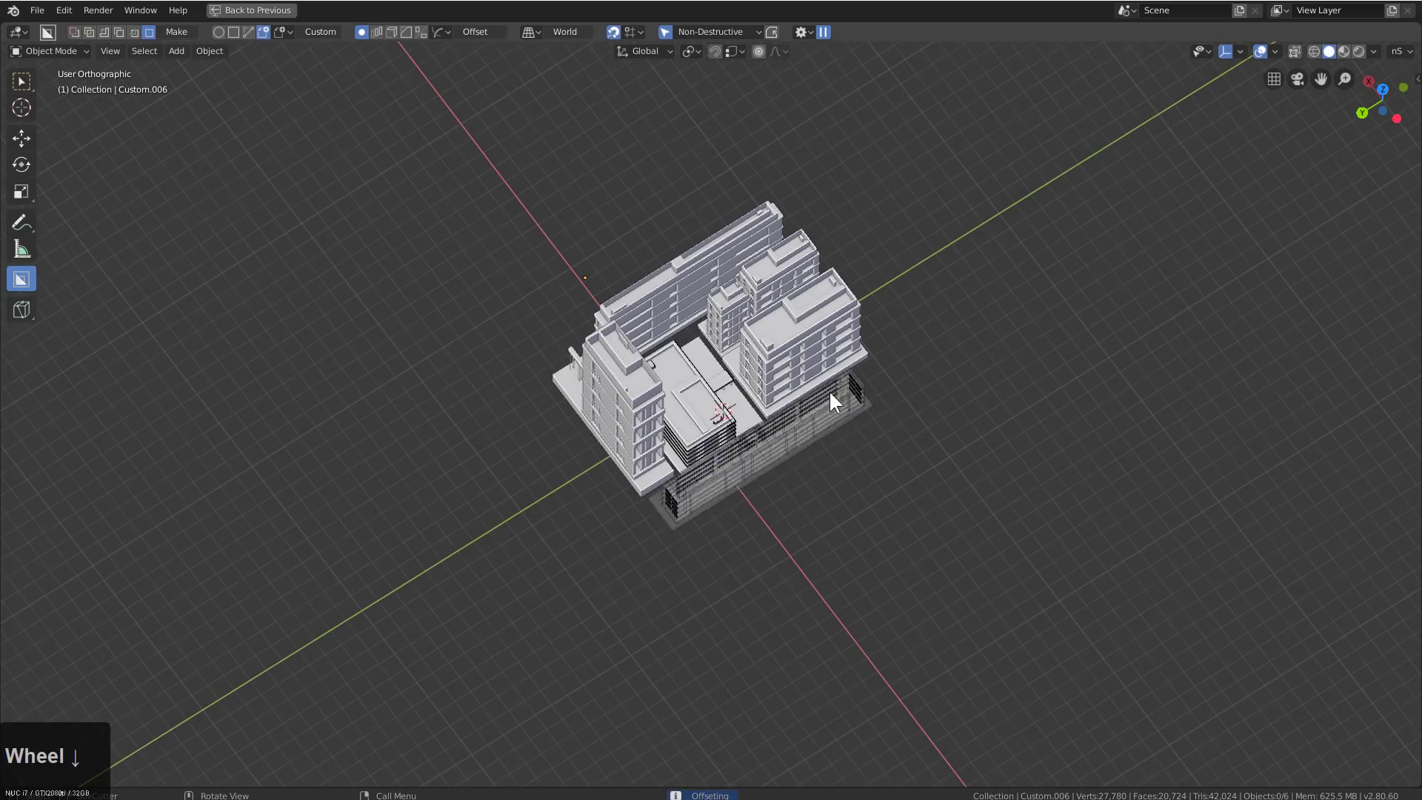
click(806, 213)
Draw a slim custom-shape tower at the end of the second long building, beside the large copy
scroll(1045, 405, up, 3)
middle_drag(1045, 405, 874, 493)
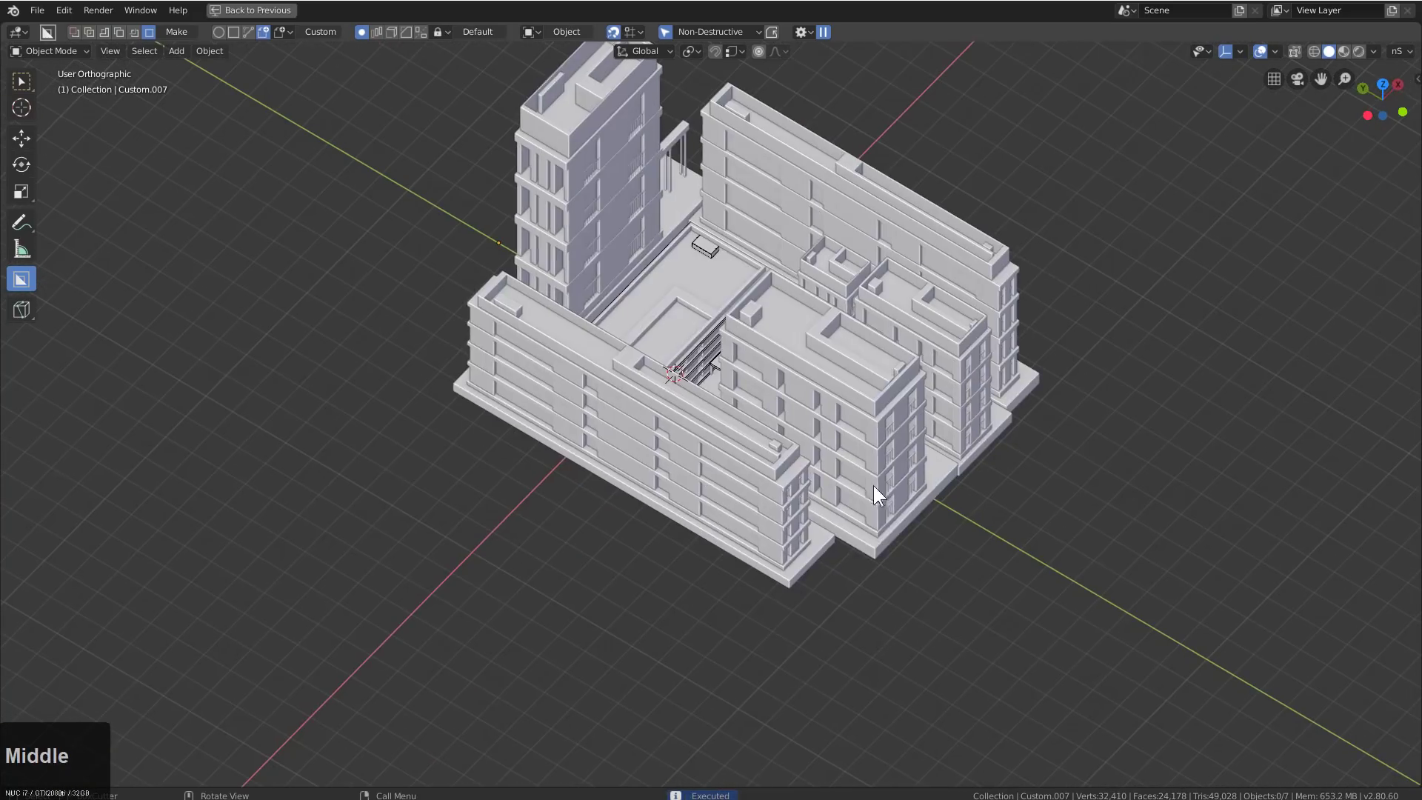
click(839, 548)
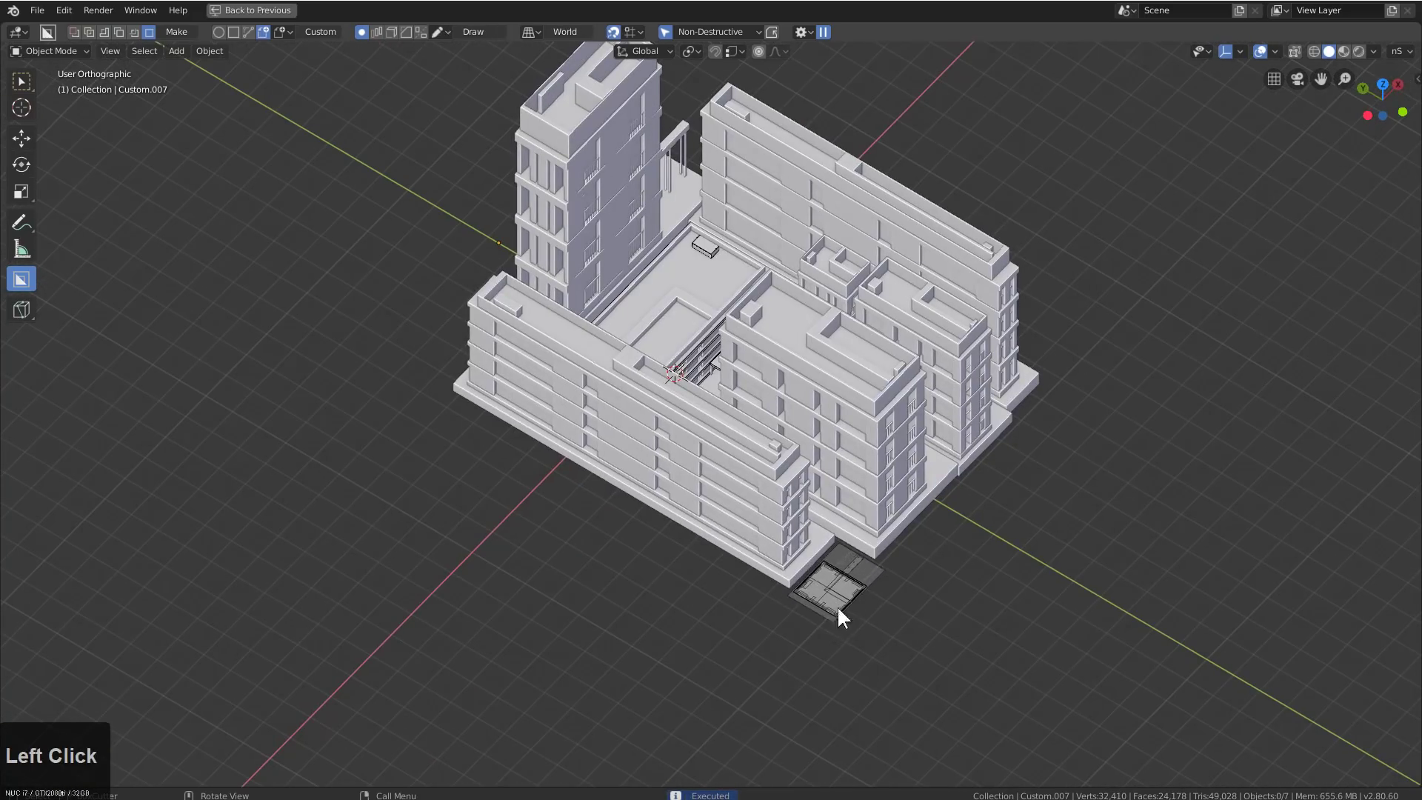
click(836, 606)
scroll(837, 242, down, 2)
click(824, 240)
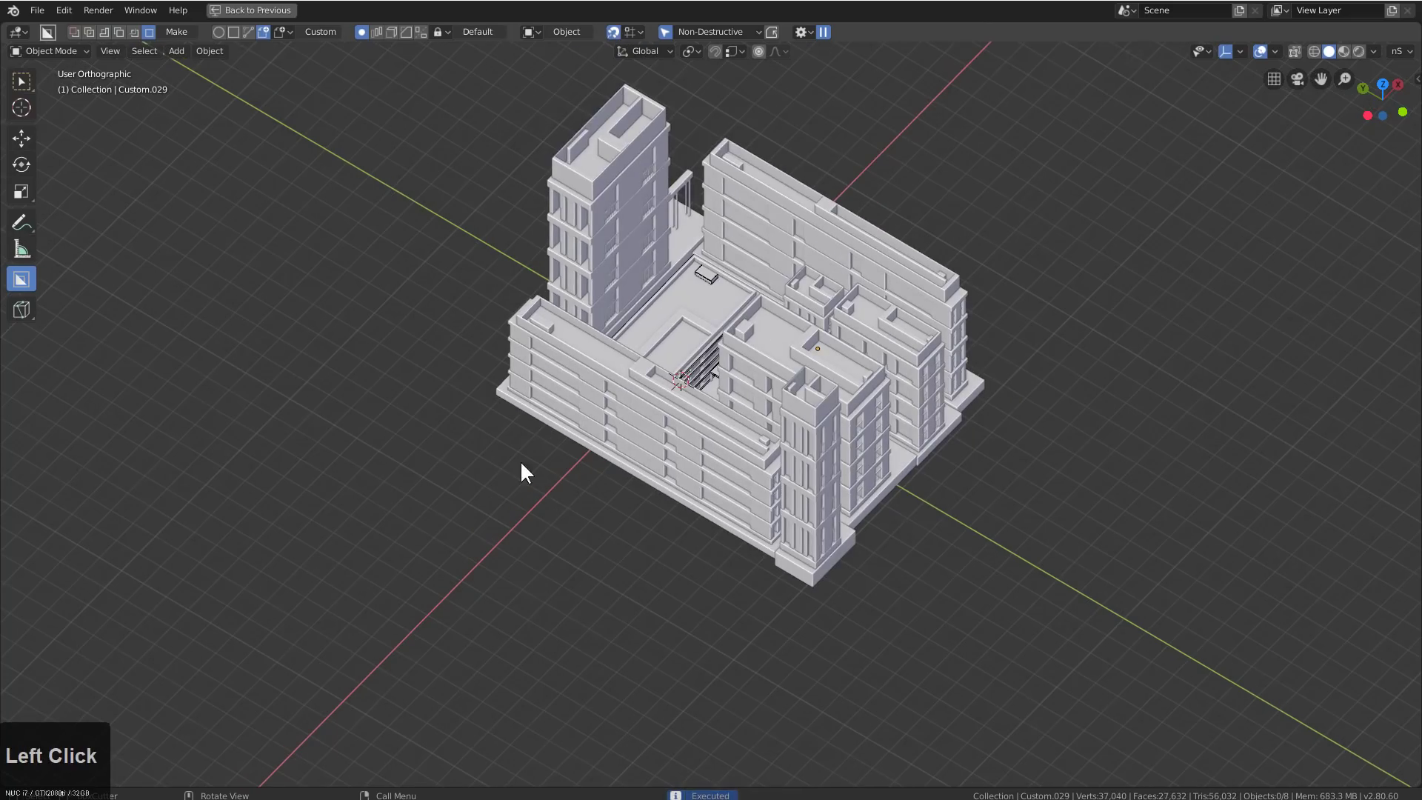
Draw an even longer custom-shape building along the outside of the second long building and extrude it well above its neighbours
click(502, 404)
click(784, 638)
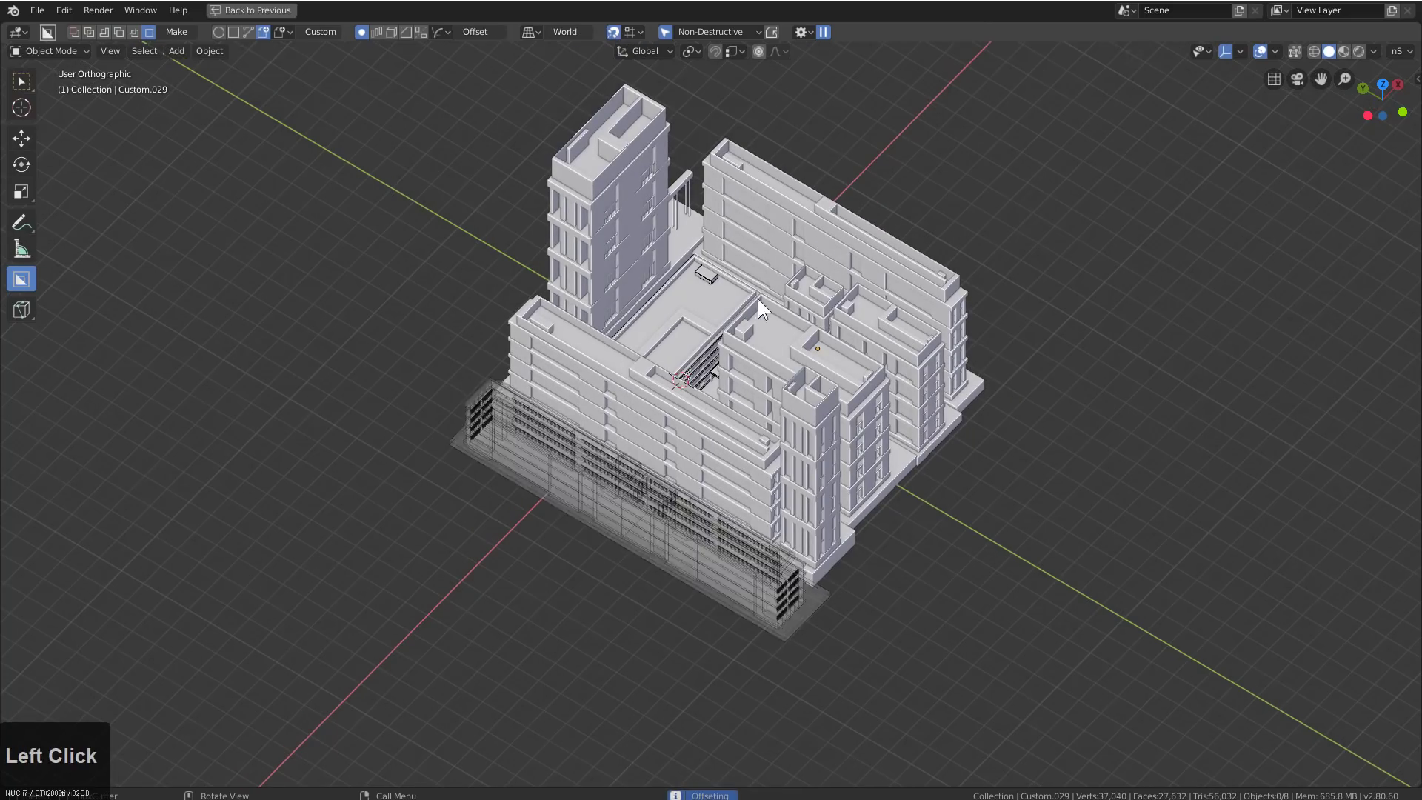
scroll(750, 185, down, 2)
click(752, 183)
Draw a mid-height custom-shape building in front of the slim tower, near the end of the tallest long building
middle_drag(753, 181, 663, 437)
scroll(663, 437, up, 4)
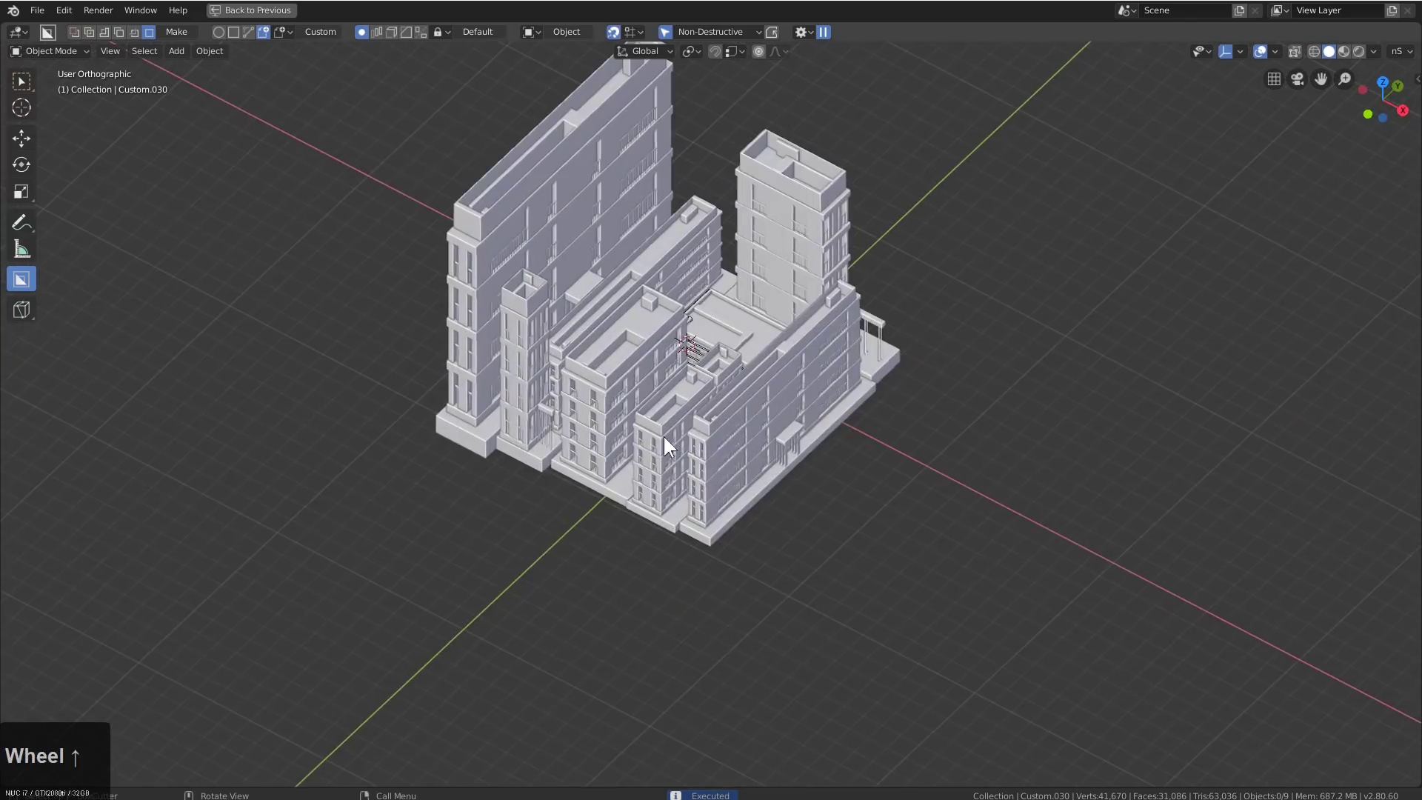
middle_drag(812, 428, 860, 459)
click(357, 362)
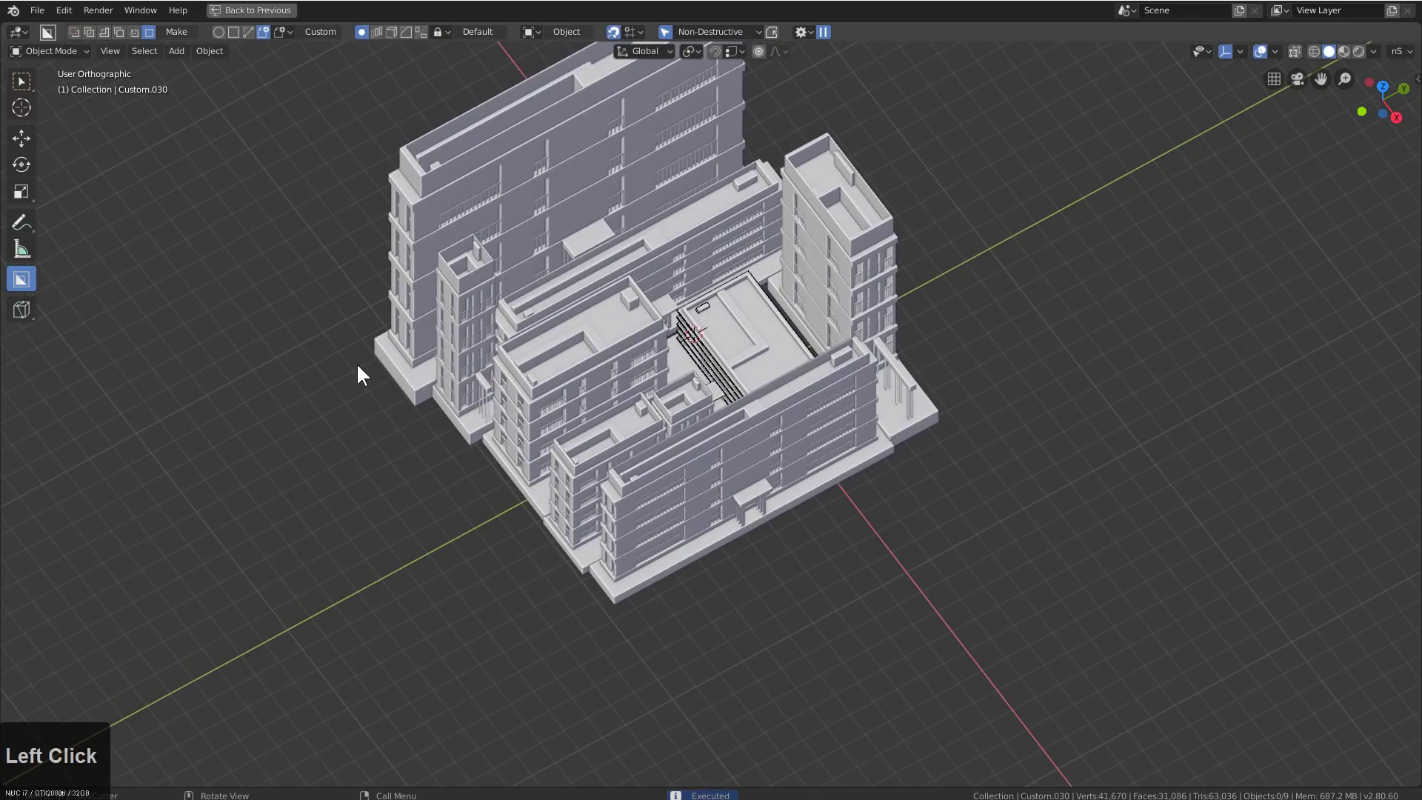
click(500, 469)
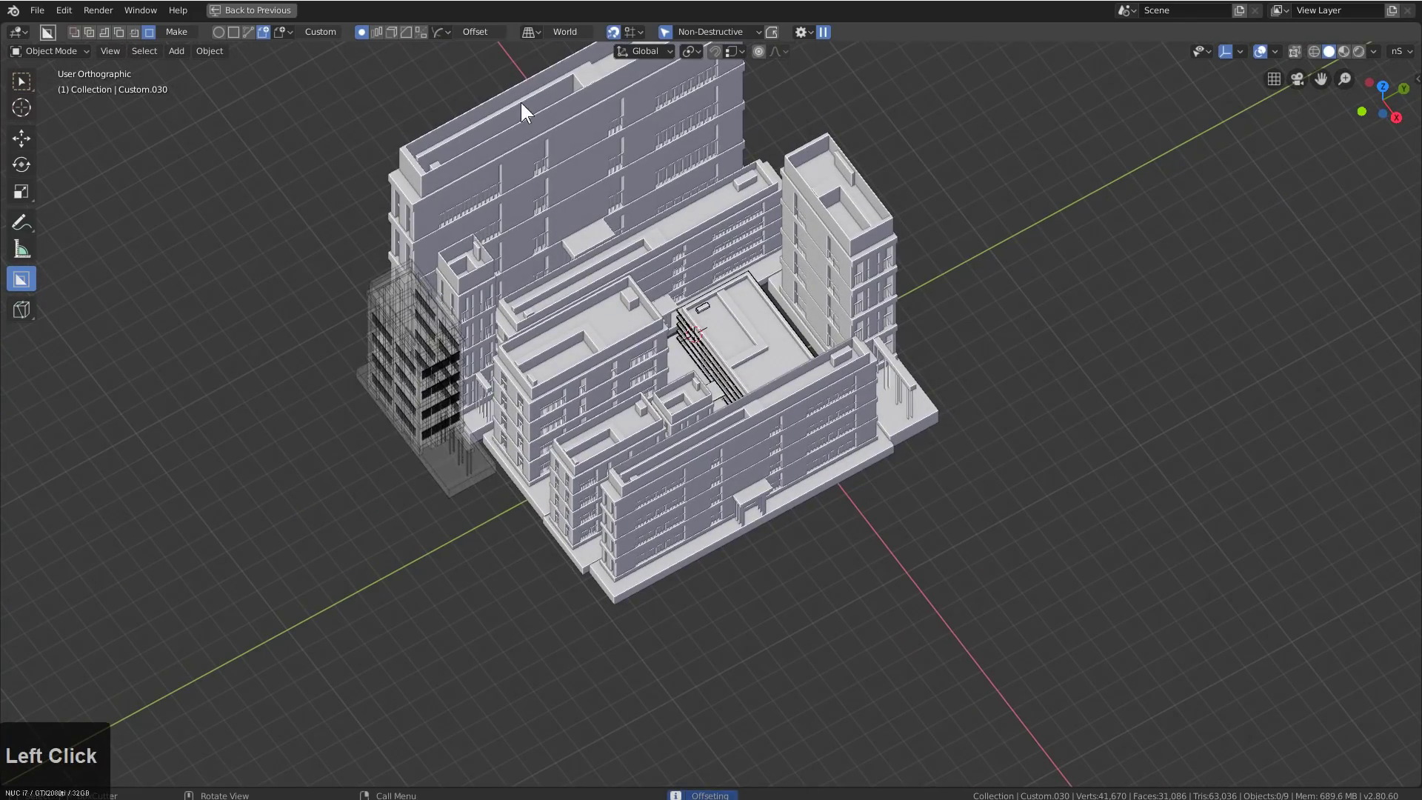
scroll(520, 185, down, 1)
click(536, 128)
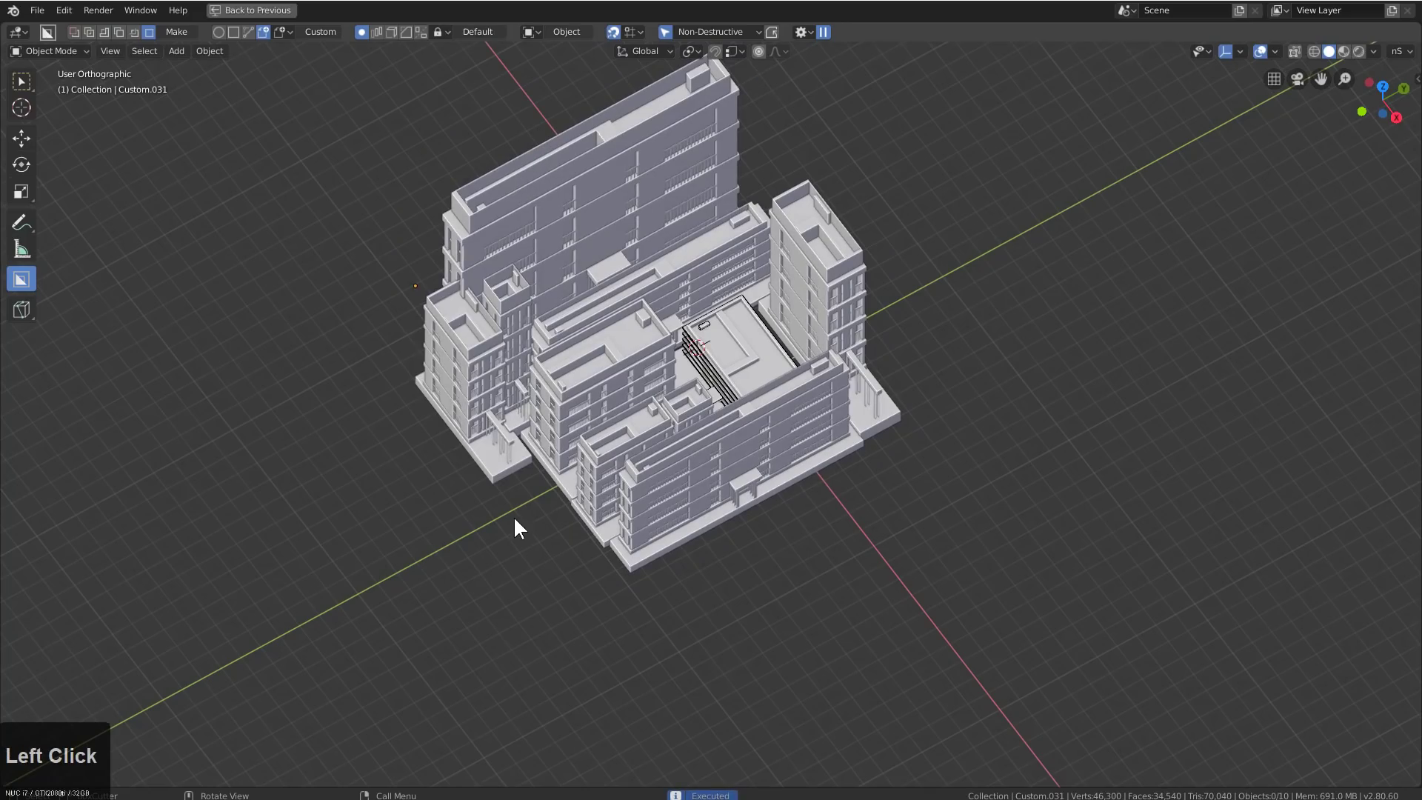
Fill the open ground between the newest building and the first long building's end with another custom-shape building
click(502, 483)
click(639, 581)
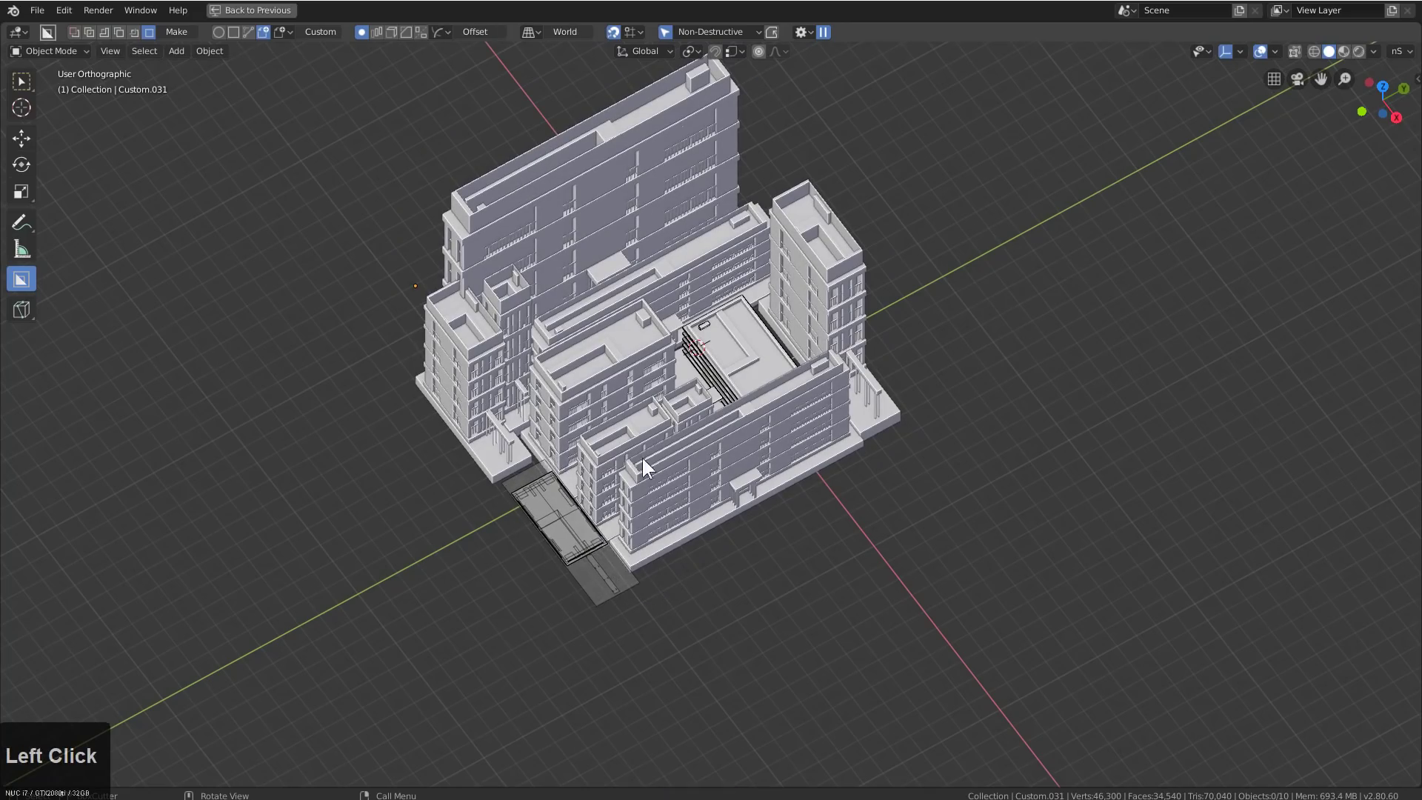
click(859, 449)
Switch the viewport to perspective and inspect the finished cluster of buildings up close
scroll(753, 358, up, 2)
middle_drag(752, 358, 721, 404)
key(KP_5)
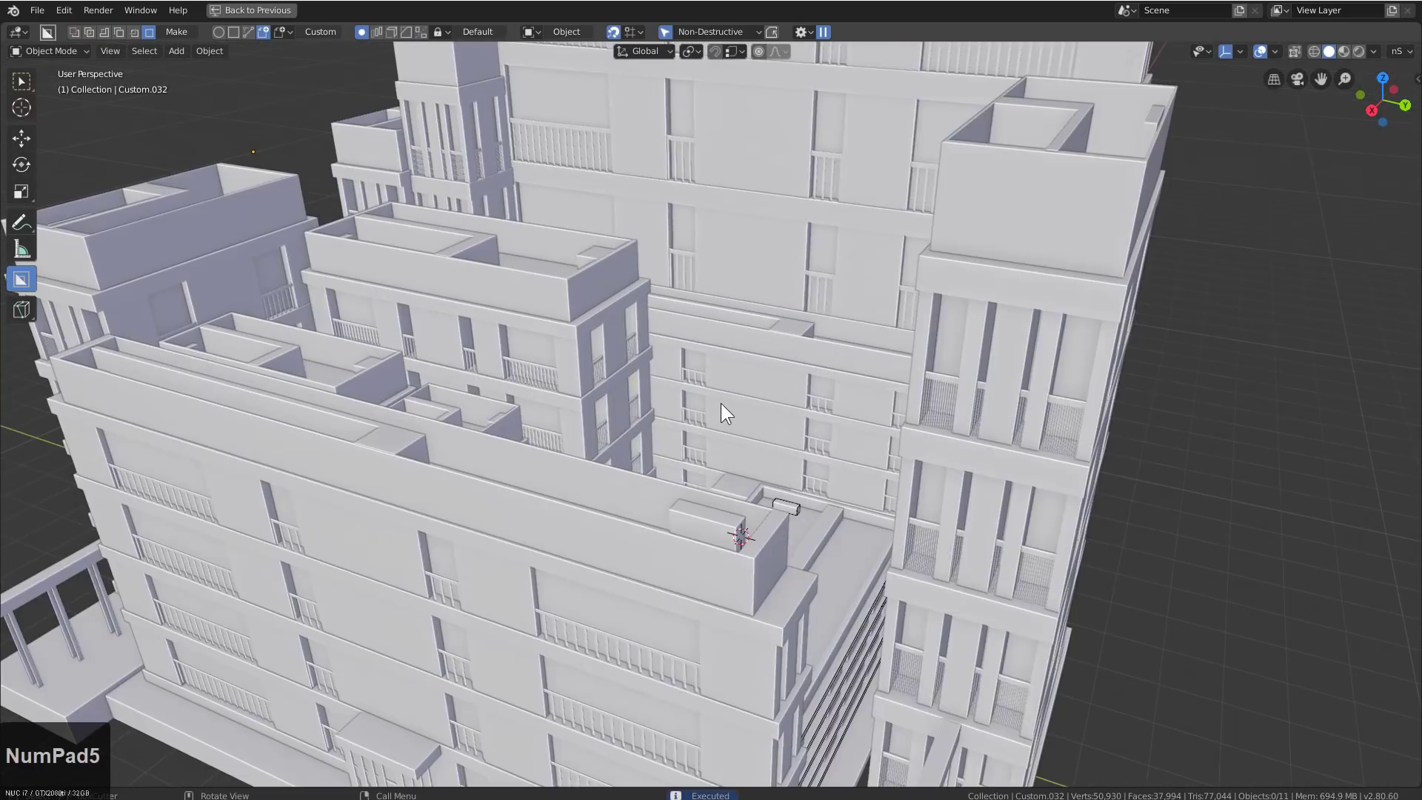
middle_drag(719, 506, 675, 530)
scroll(704, 559, down, 2)
key(KP_Decimal)
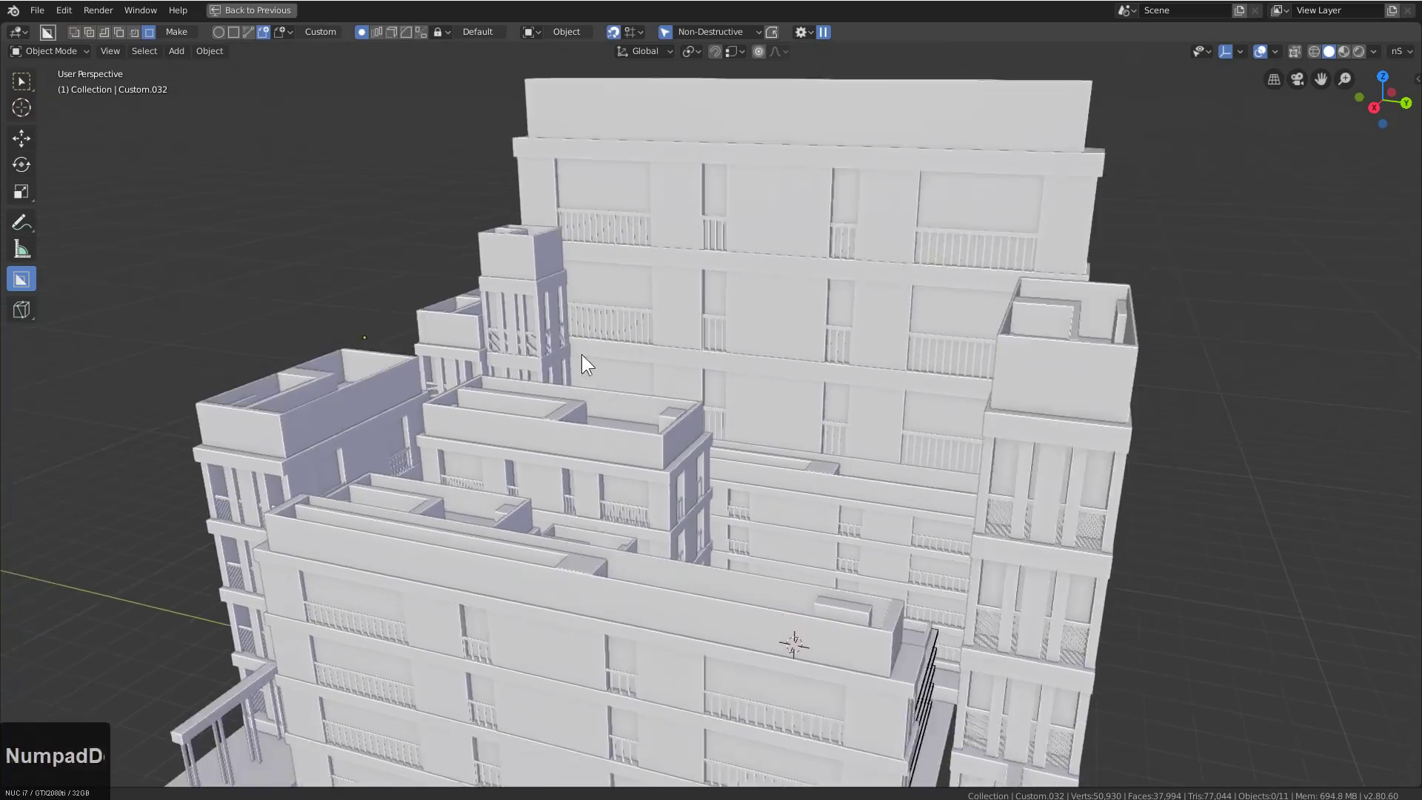
middle_drag(579, 400, 764, 447)
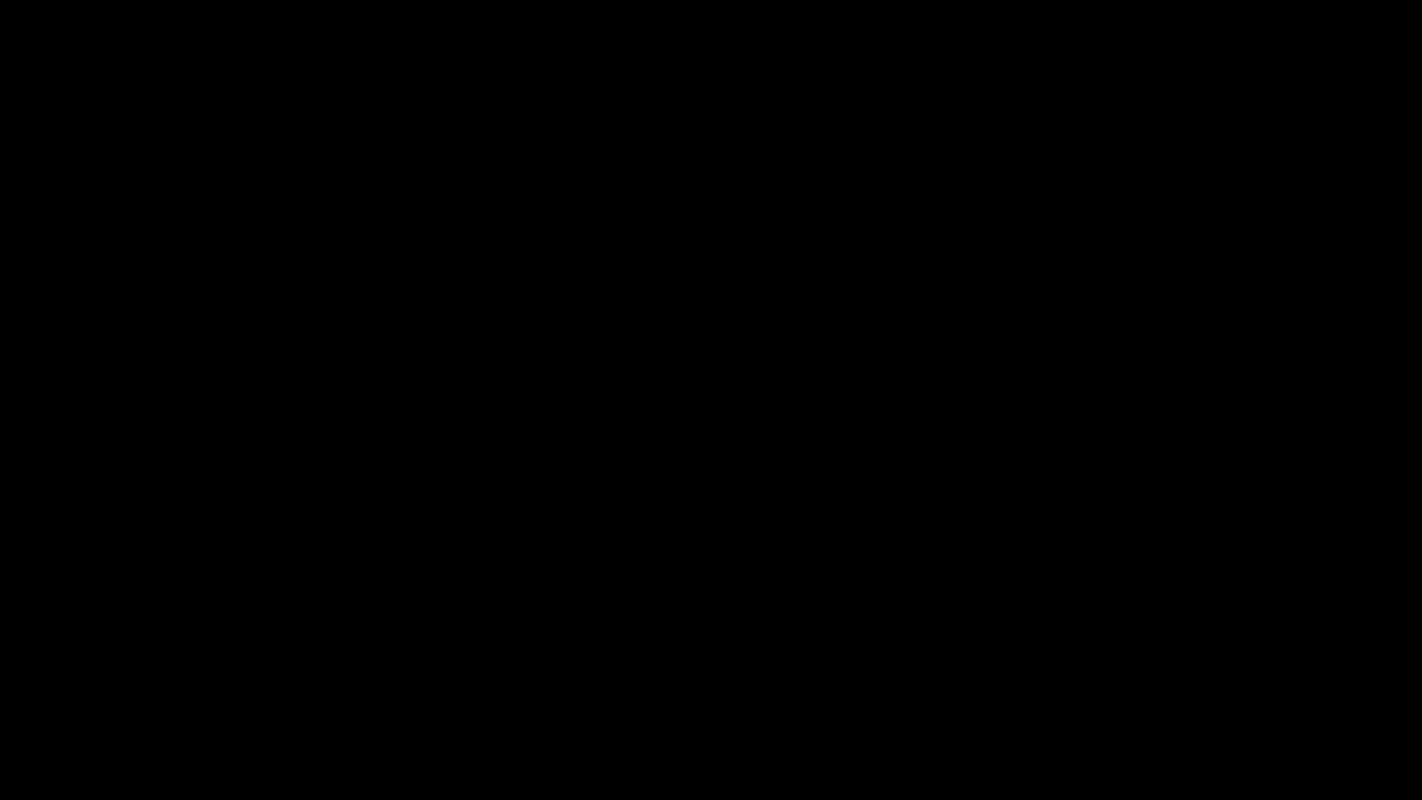
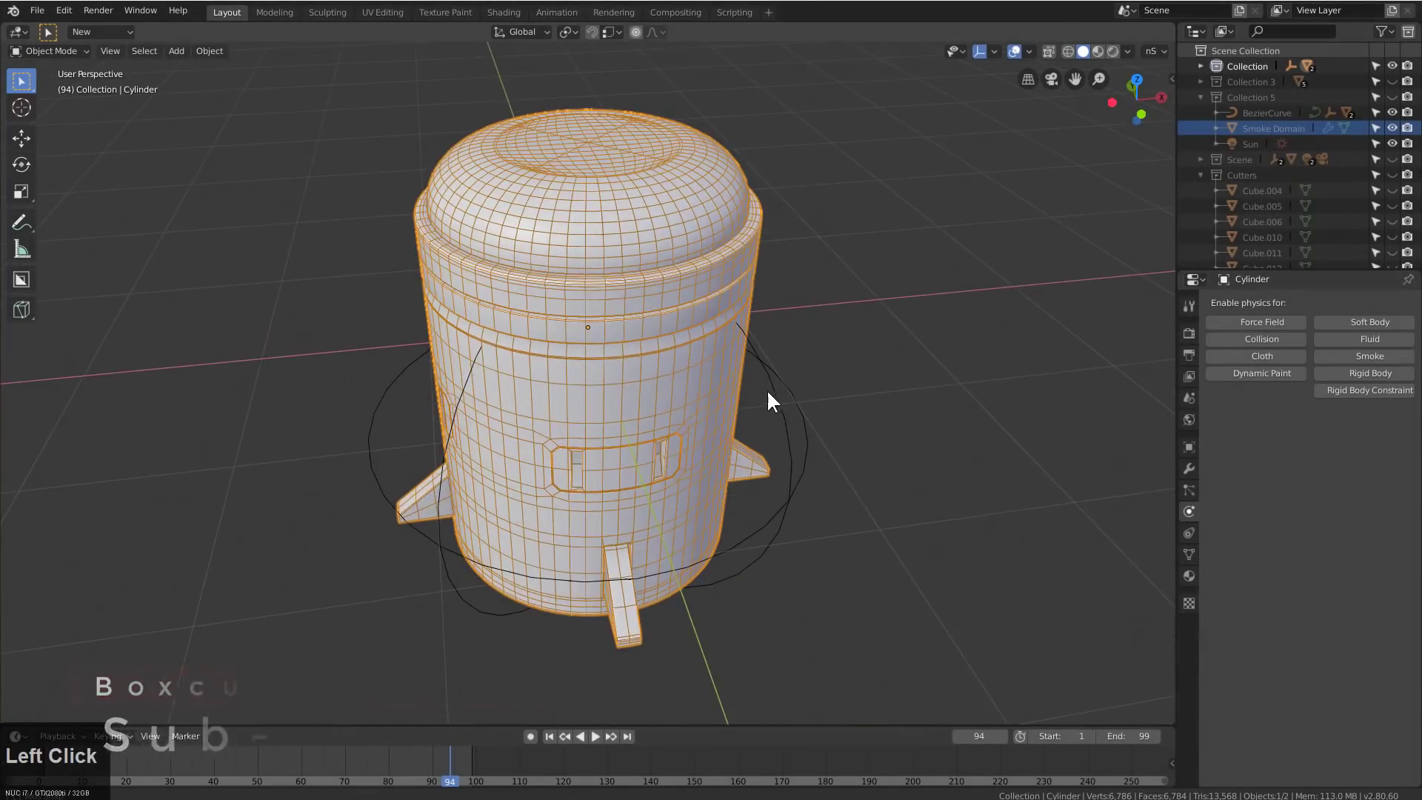
Show the modifier stack of the rounded cylinder model
scroll(766, 389, down, 2)
middle_drag(708, 397, 681, 376)
scroll(681, 377, up, 1)
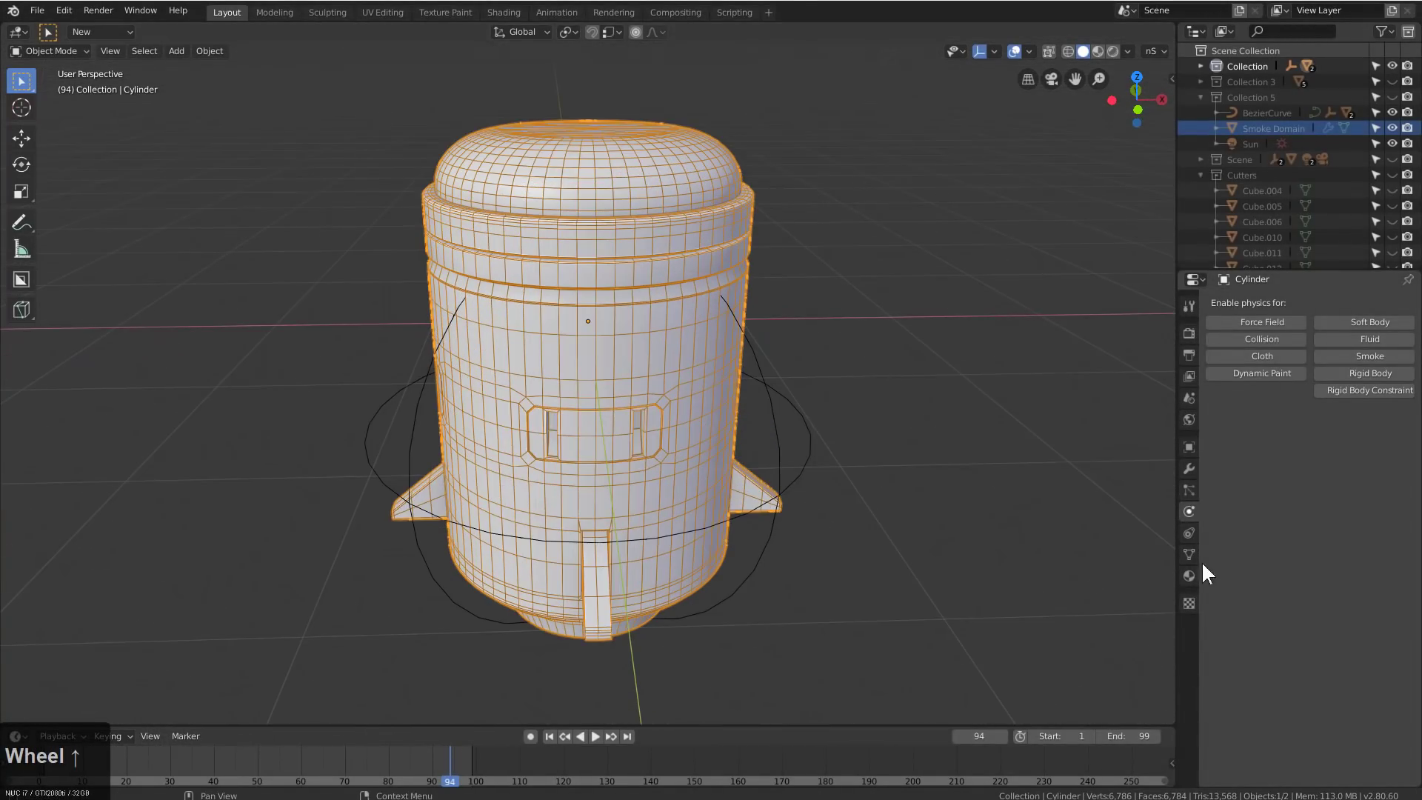
click(1188, 469)
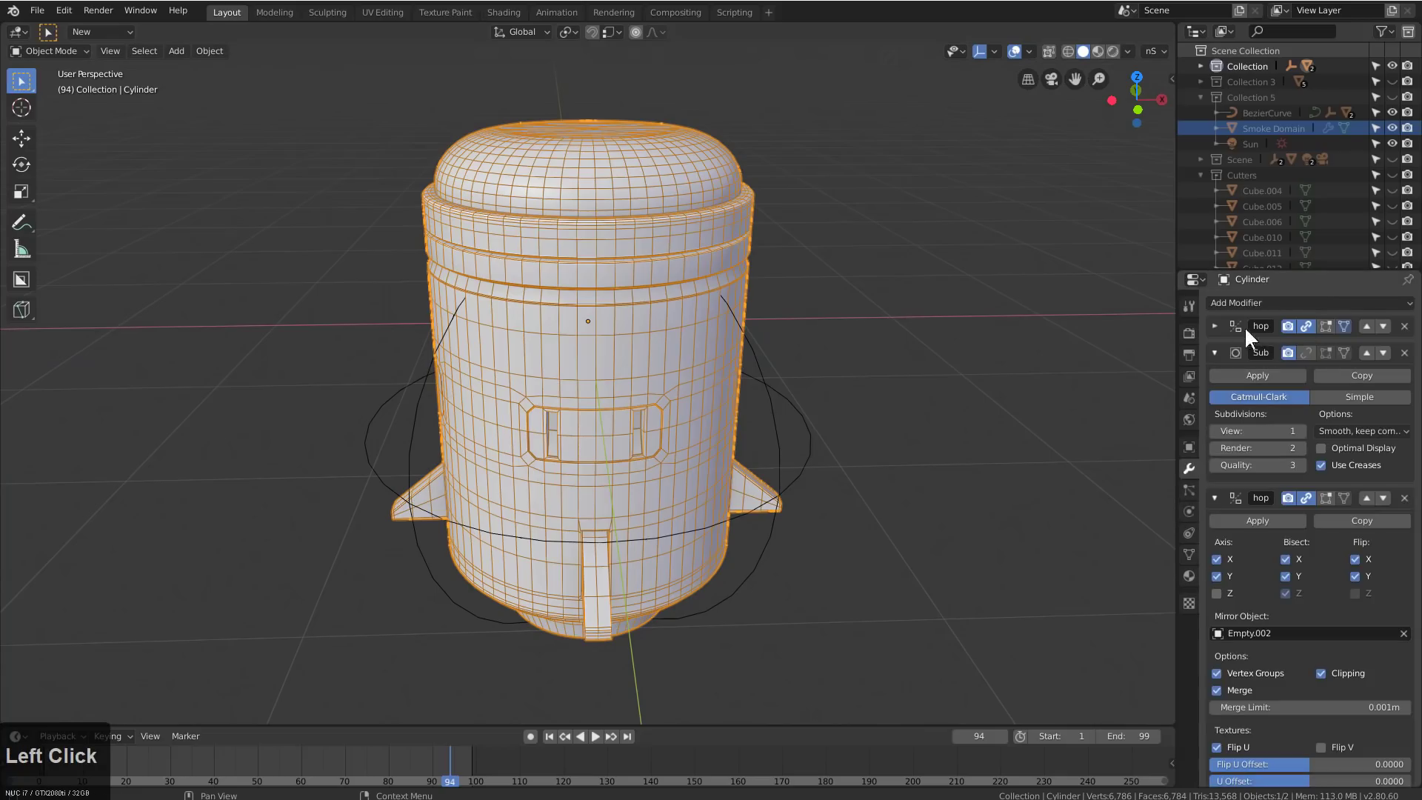
Compare the cylinder with its subdivision and second mirror modifiers toggled on and off in the viewport
click(1306, 353)
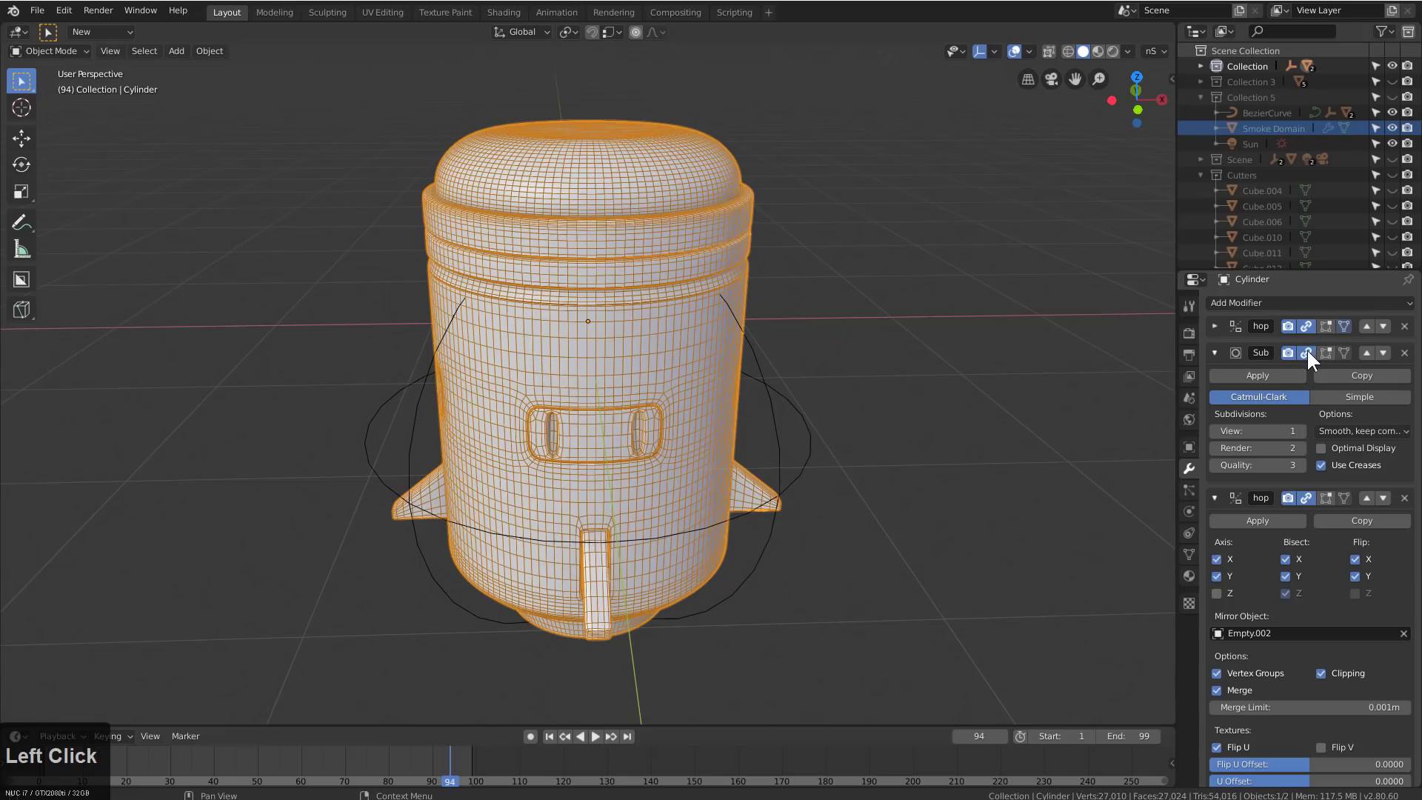
click(1306, 353)
click(1304, 496)
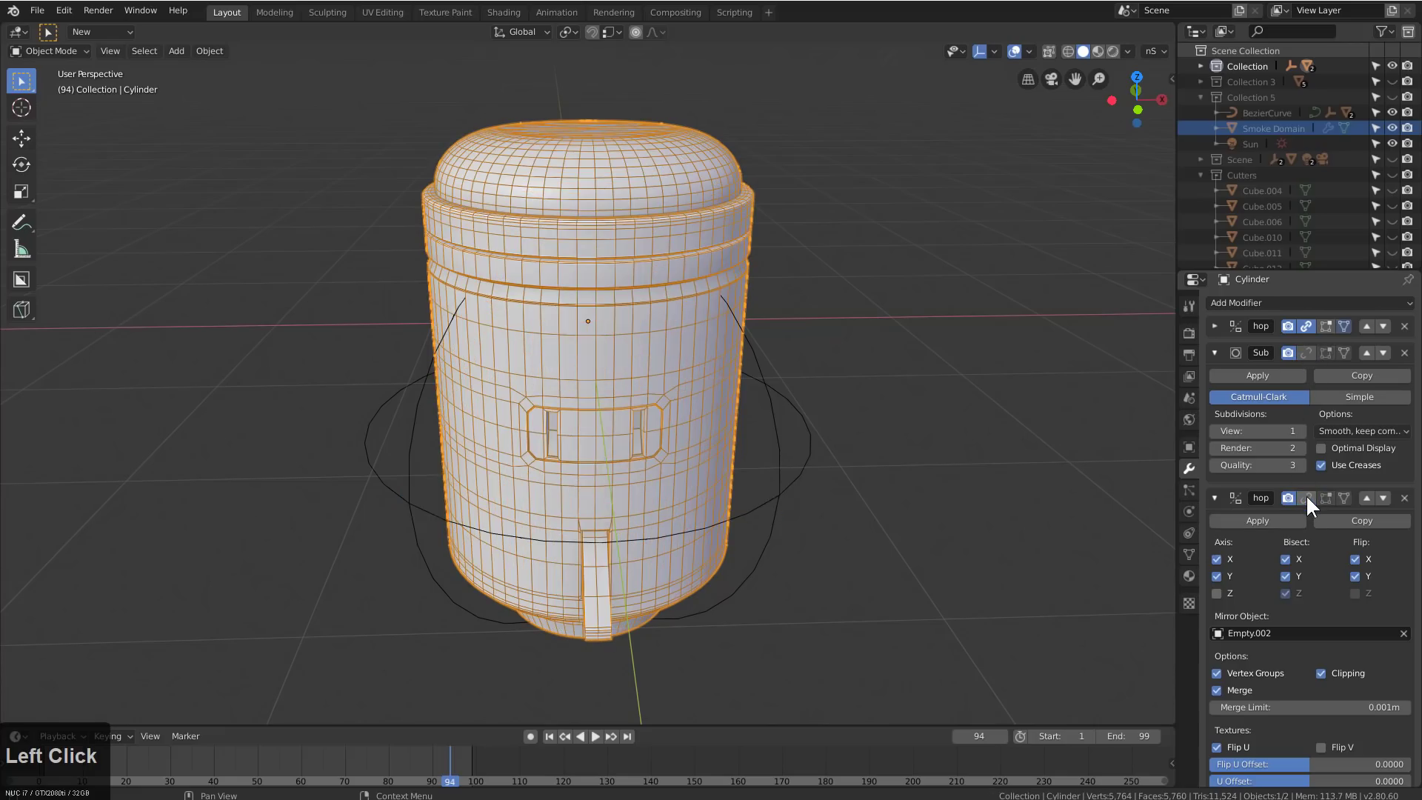
click(1305, 496)
Try moving the mirror empty to preview how the mirrored cylinder reacts, and cancel the move
click(776, 426)
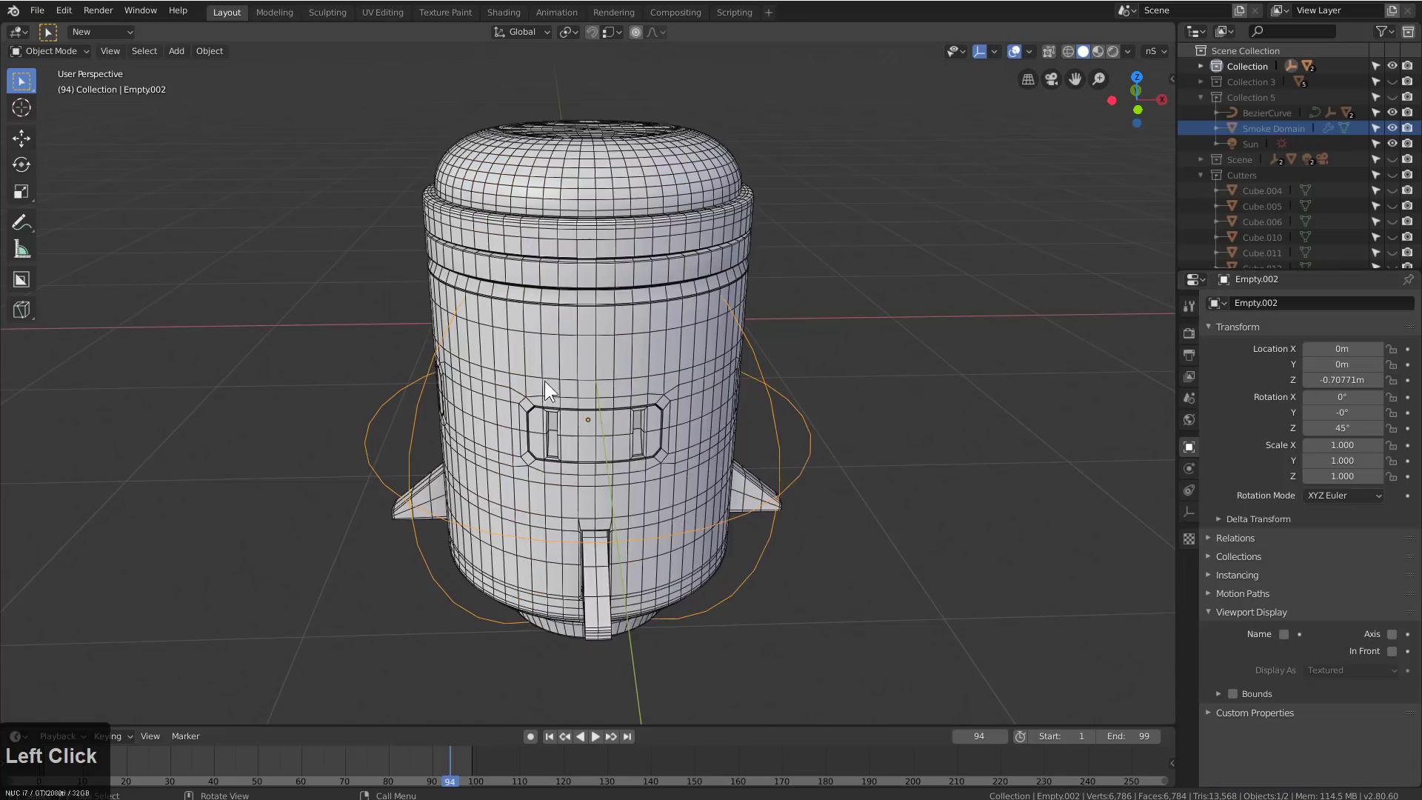
middle_drag(583, 385, 702, 425)
middle_drag(587, 366, 863, 367)
key(g)
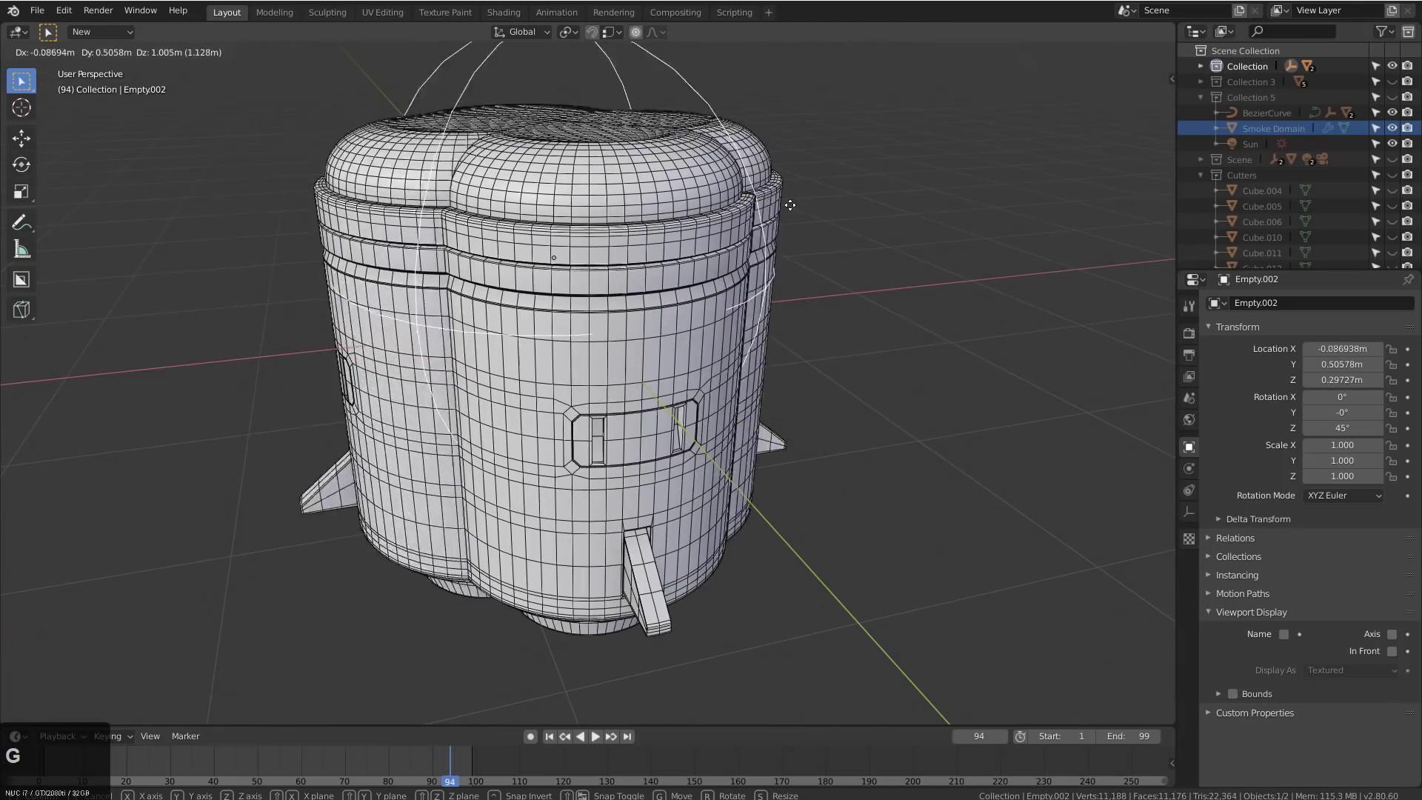
right_click(691, 292)
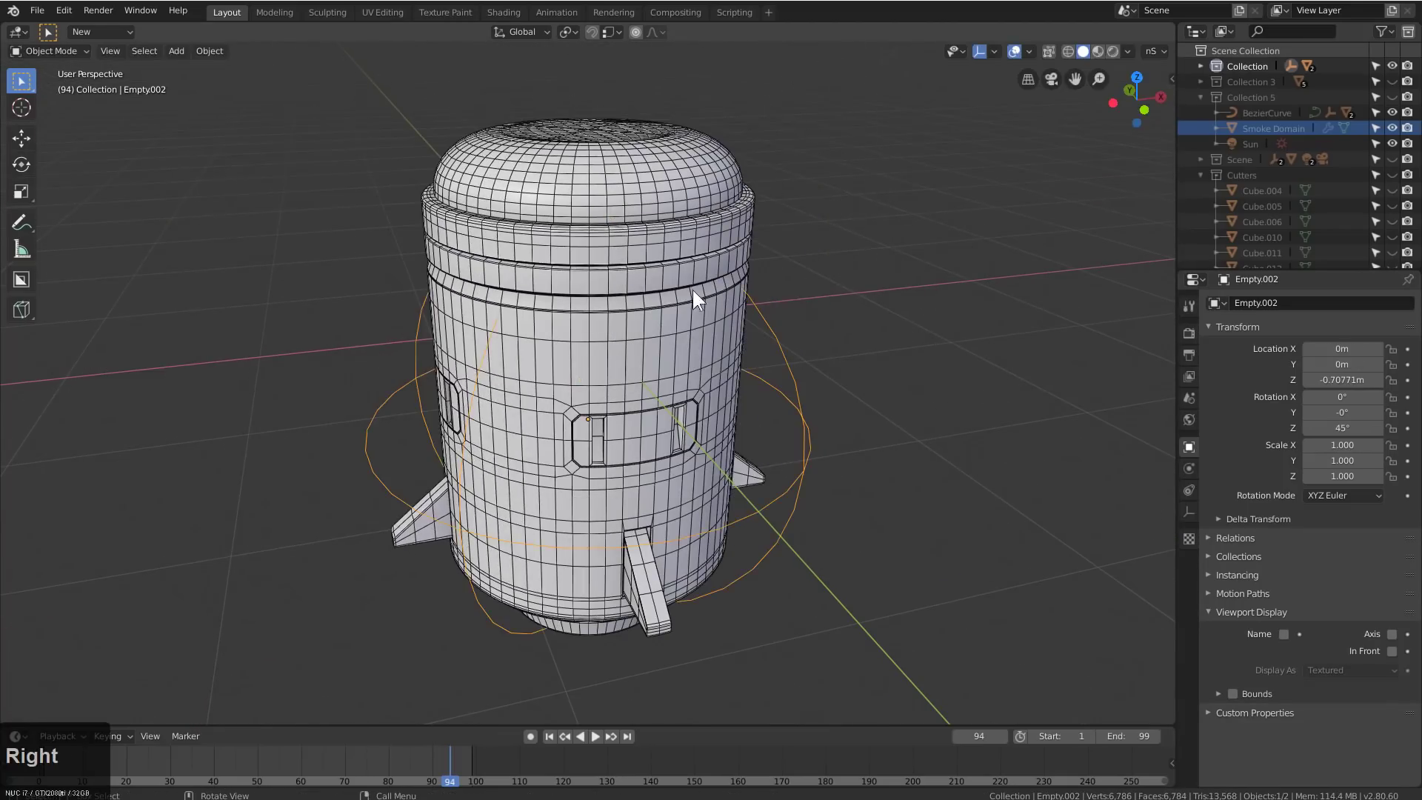
middle_drag(691, 293, 666, 335)
Select the rocket-like cylinder and clear its scale
click(667, 334)
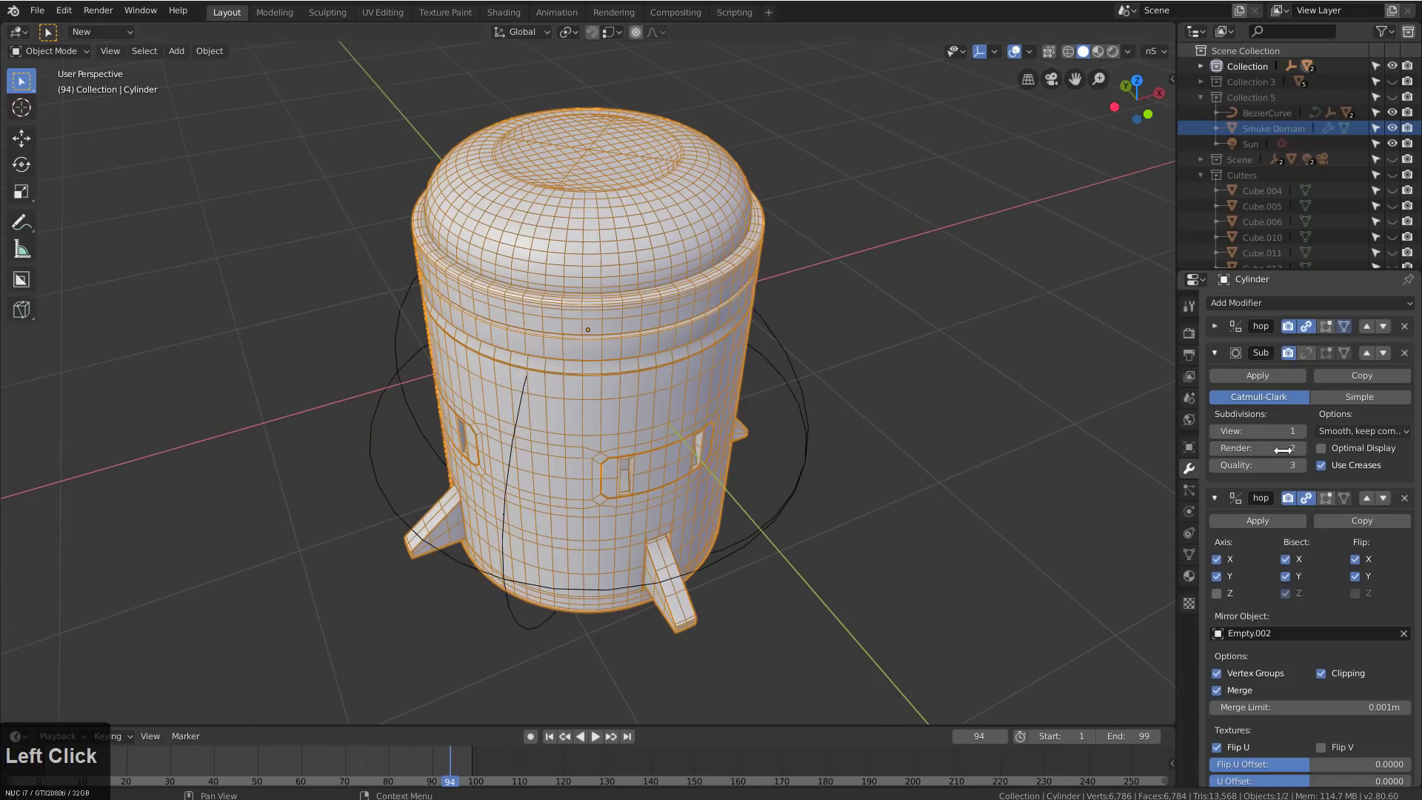
middle_drag(542, 359, 598, 415)
scroll(599, 414, down, 3)
ctrl+scroll(598, 413, up, 6)
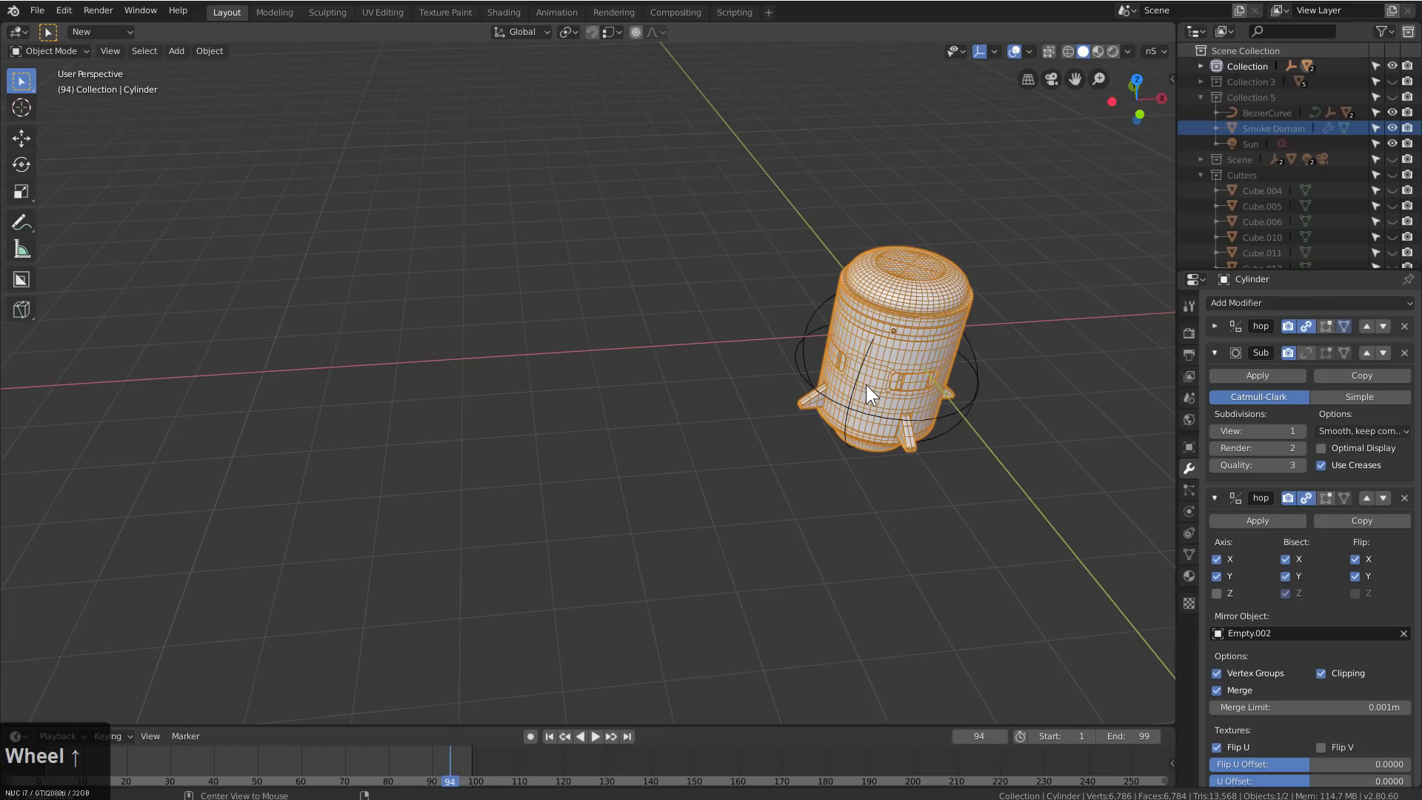
key(alt+s)
middle_drag(830, 389, 867, 362)
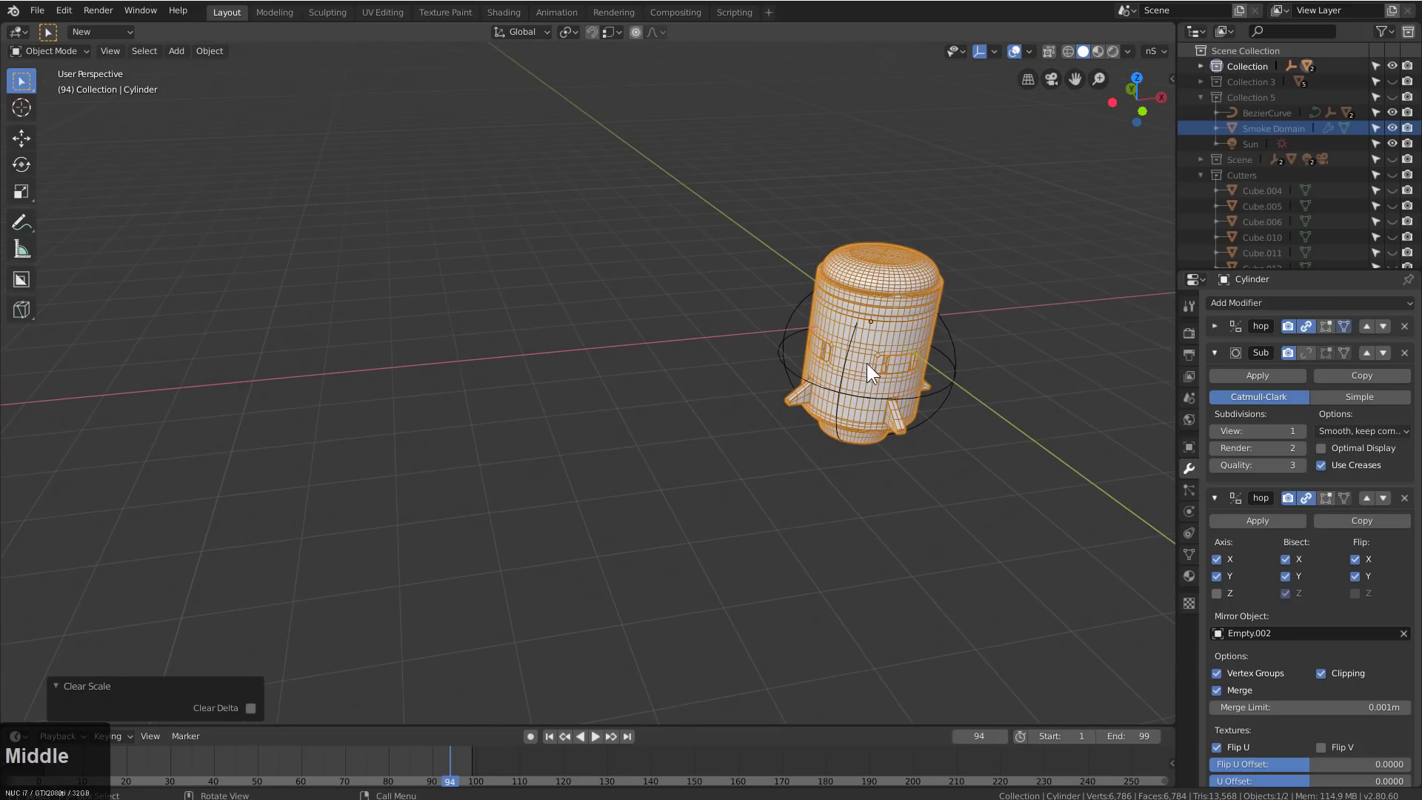
key(KP_Decimal)
Add a mesh cube at the cylinder's location
key(shift+a)
mouse_move(809, 349)
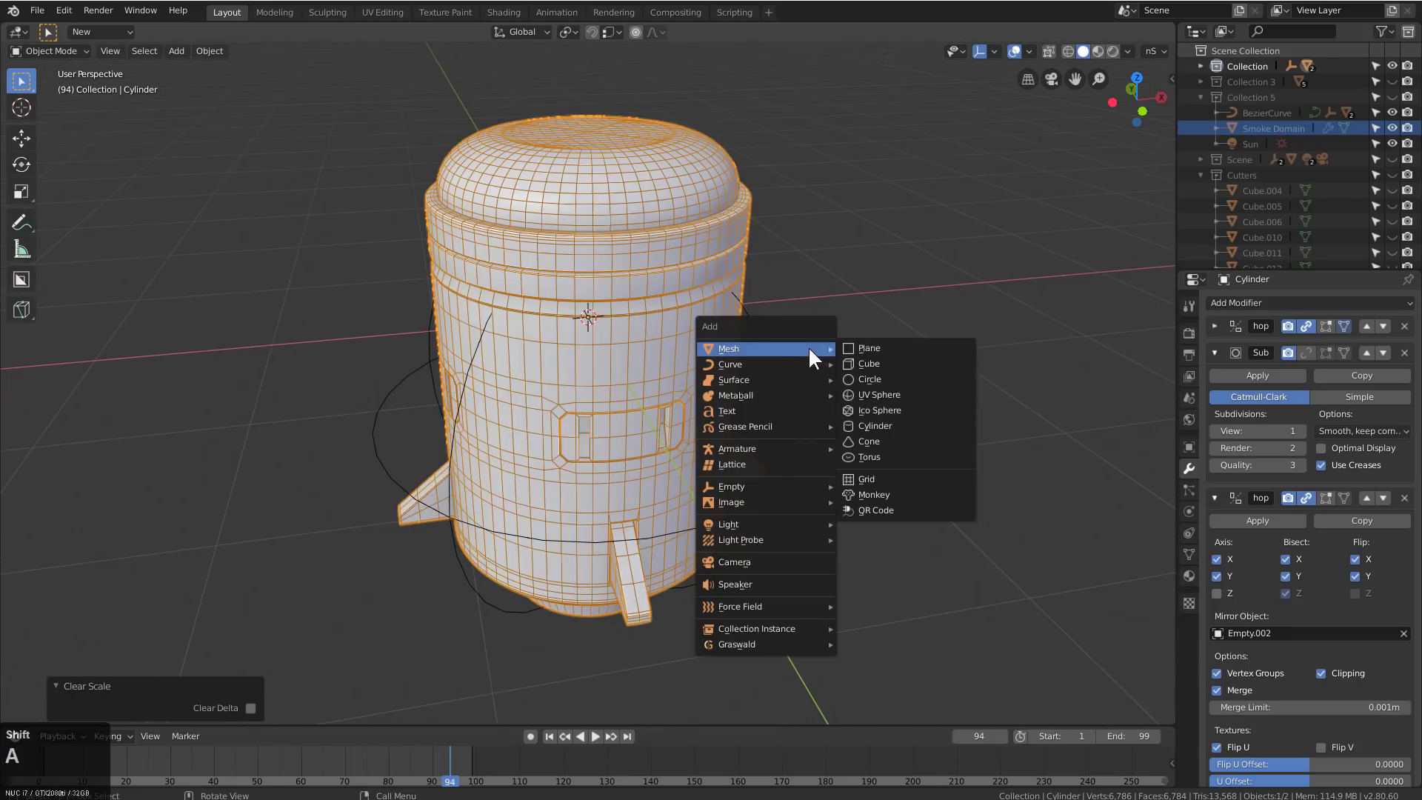
click(883, 361)
scroll(703, 444, down, 2)
Convert the modifier-driven cylinder to real geometry with Visual Geometry to Mesh
click(610, 526)
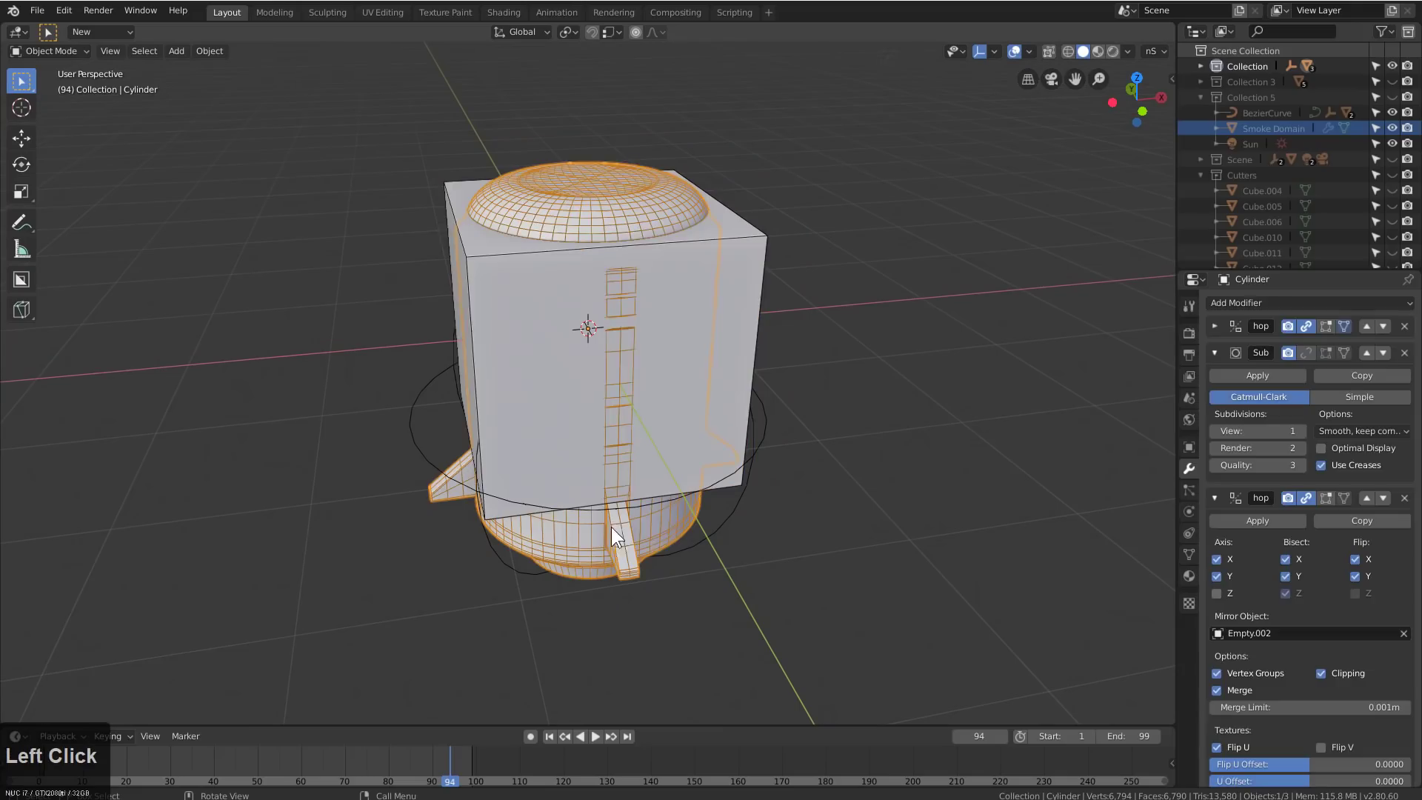
key(ctrl+a)
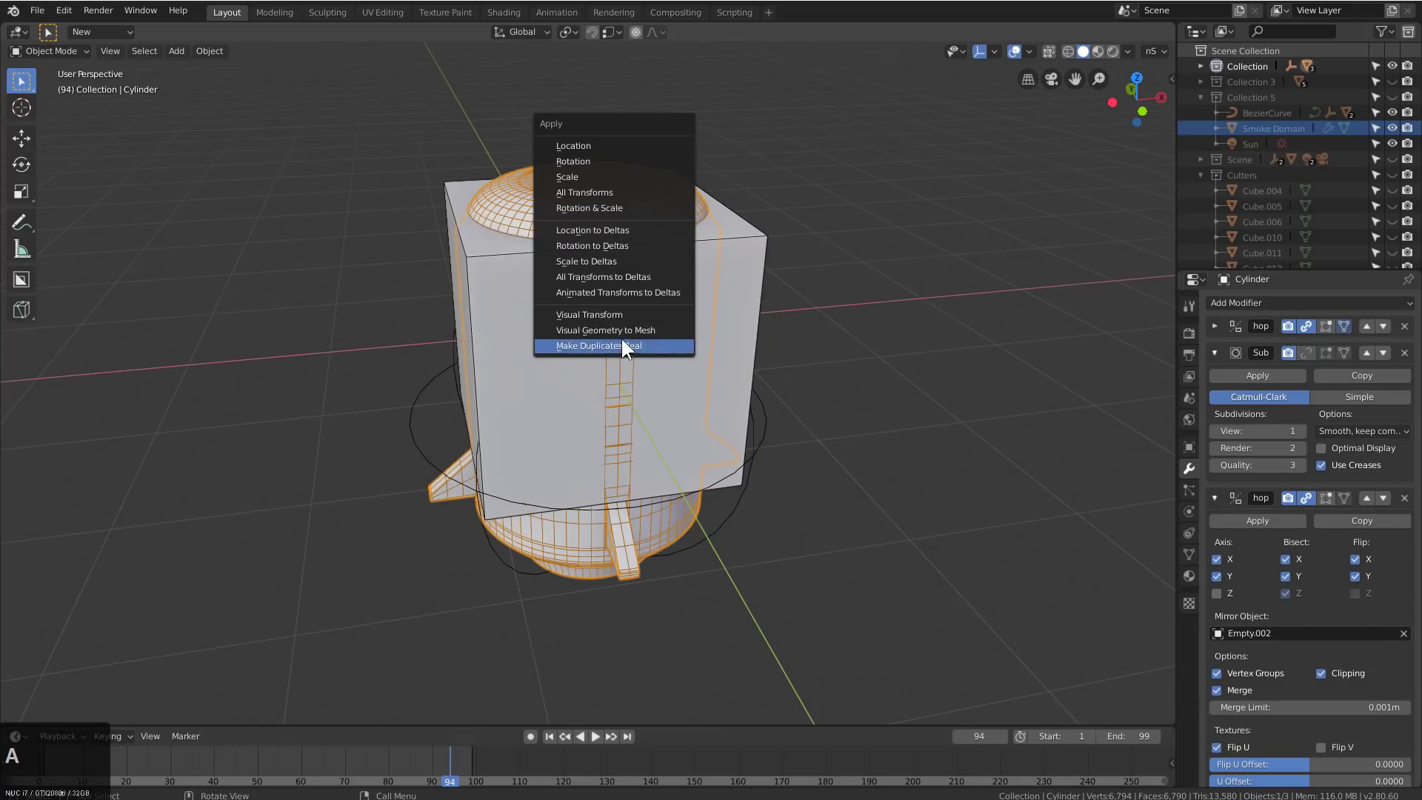
click(623, 331)
Move the cylinder and the cube together along negative X, clear of the mirror empty
shift+click(739, 299)
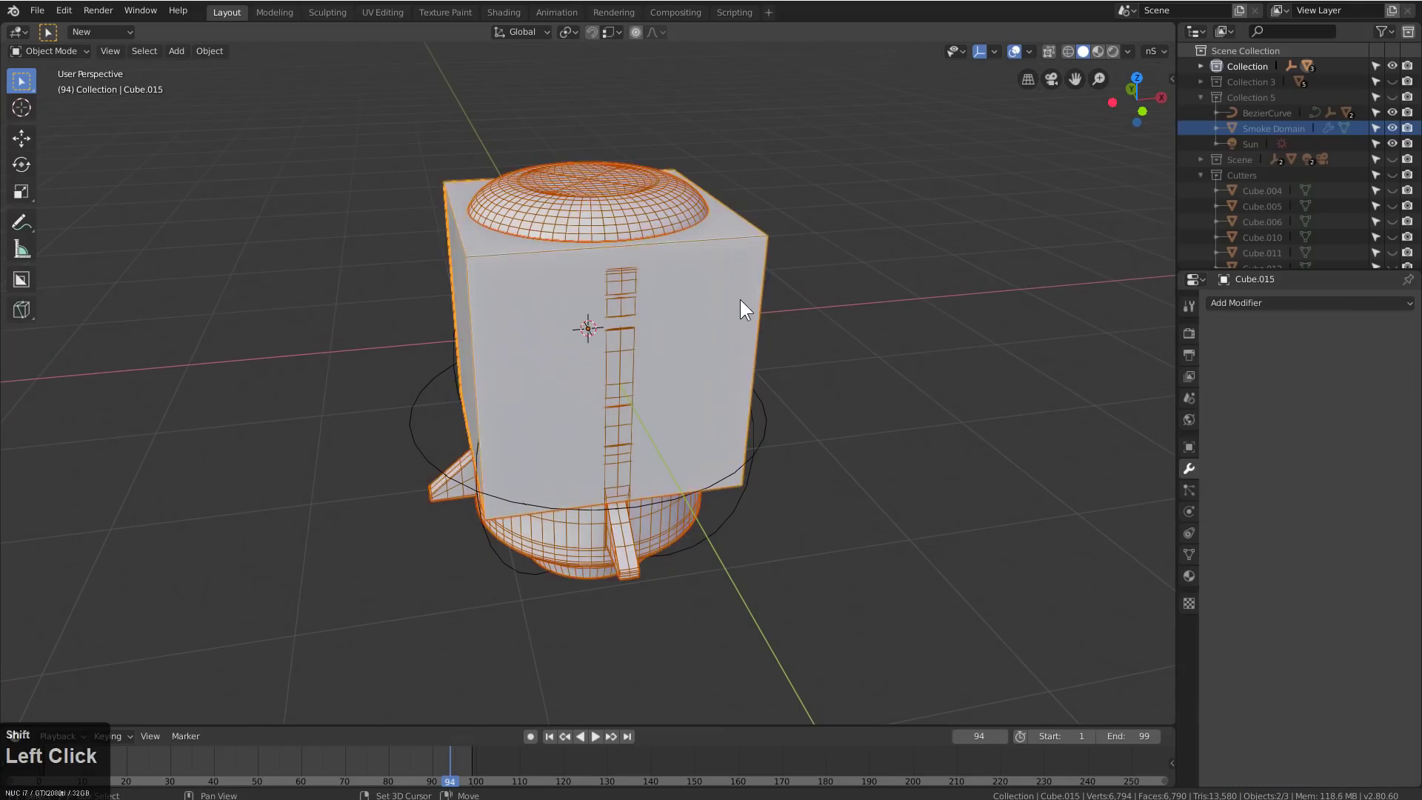
key(g)
key(x)
click(375, 365)
middle_drag(374, 366, 584, 314)
Enlarge the cube around the cylinder by about 1.26 overall and 1.63 along Z, with a further uniform scale to enclose the fins
click(634, 279)
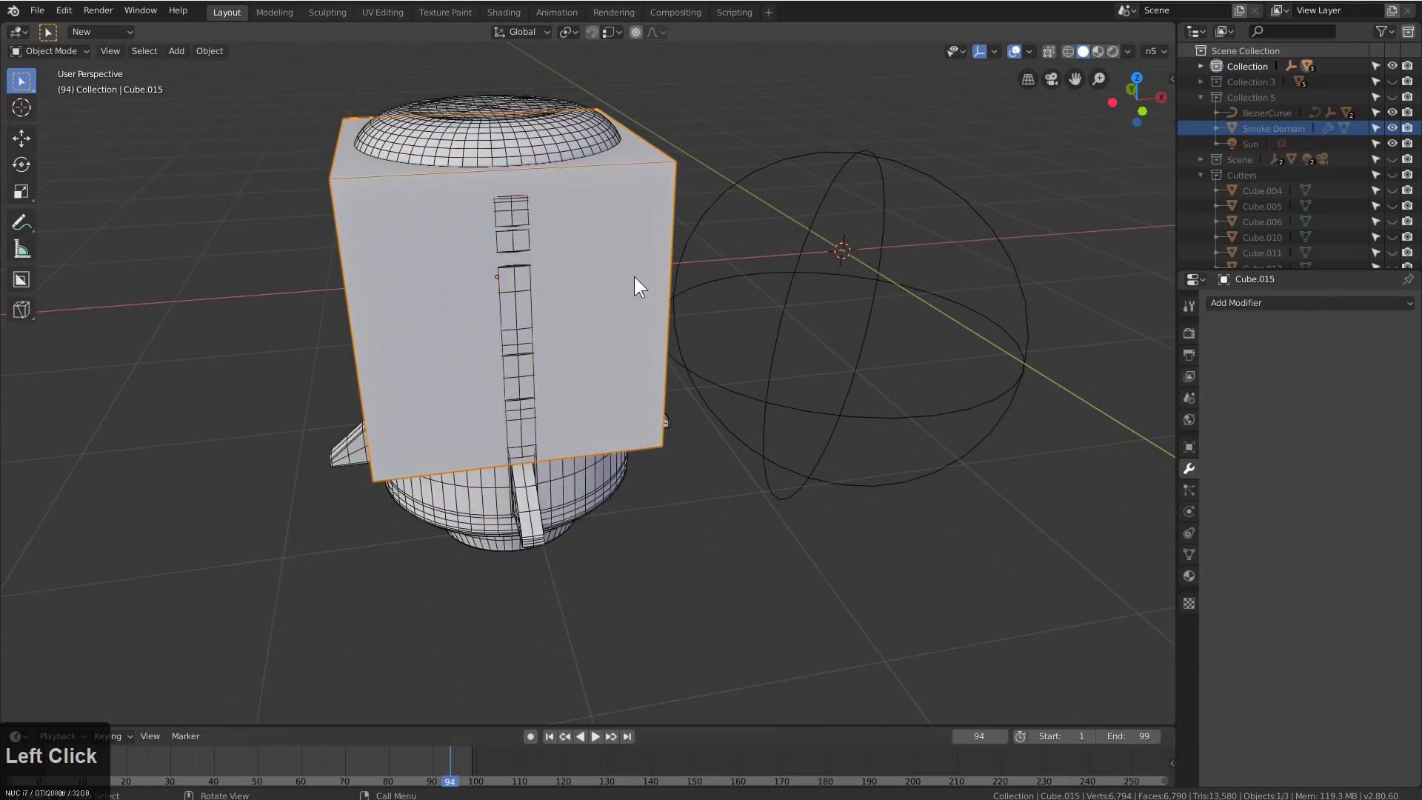
key(s)
click(680, 315)
middle_drag(678, 319, 671, 252)
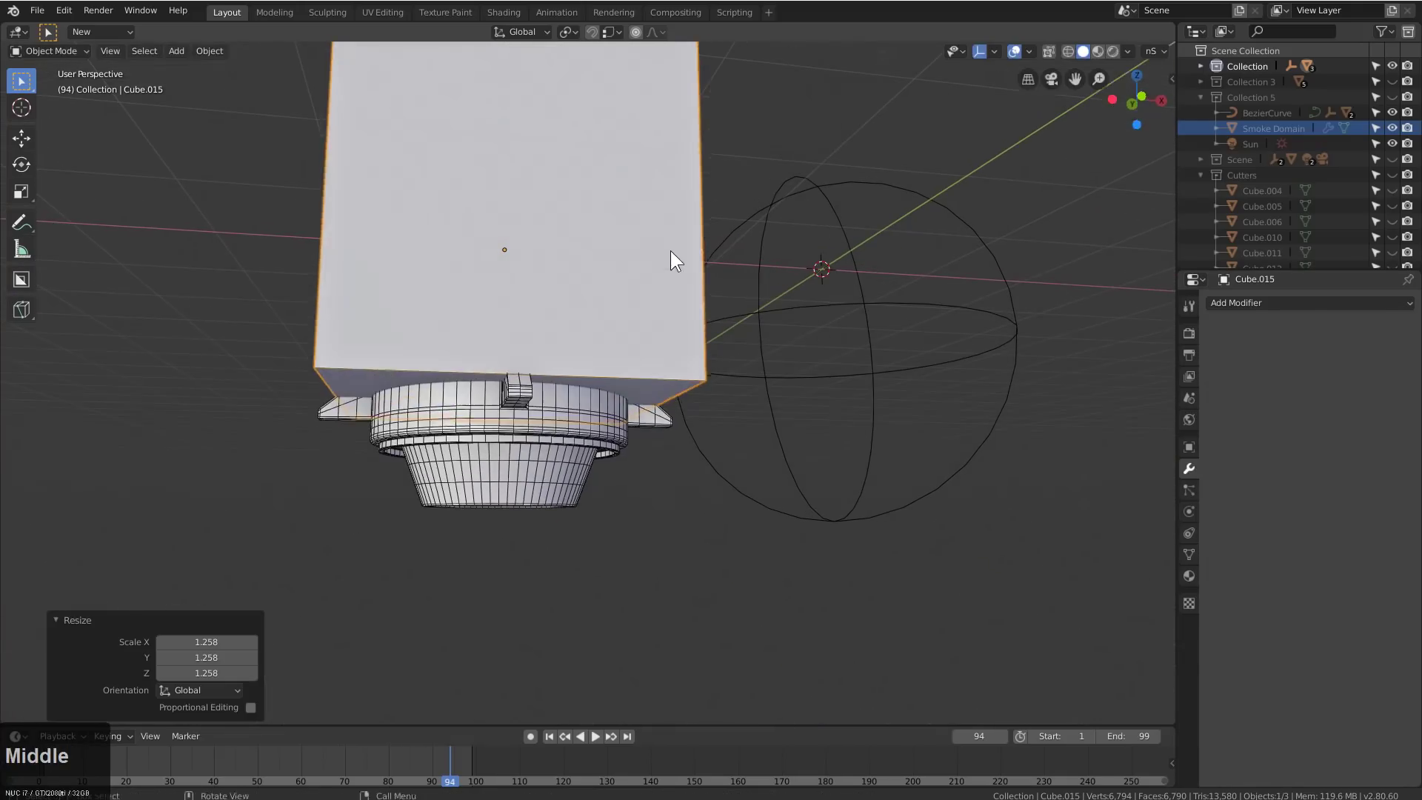
key(s)
key(z)
click(734, 371)
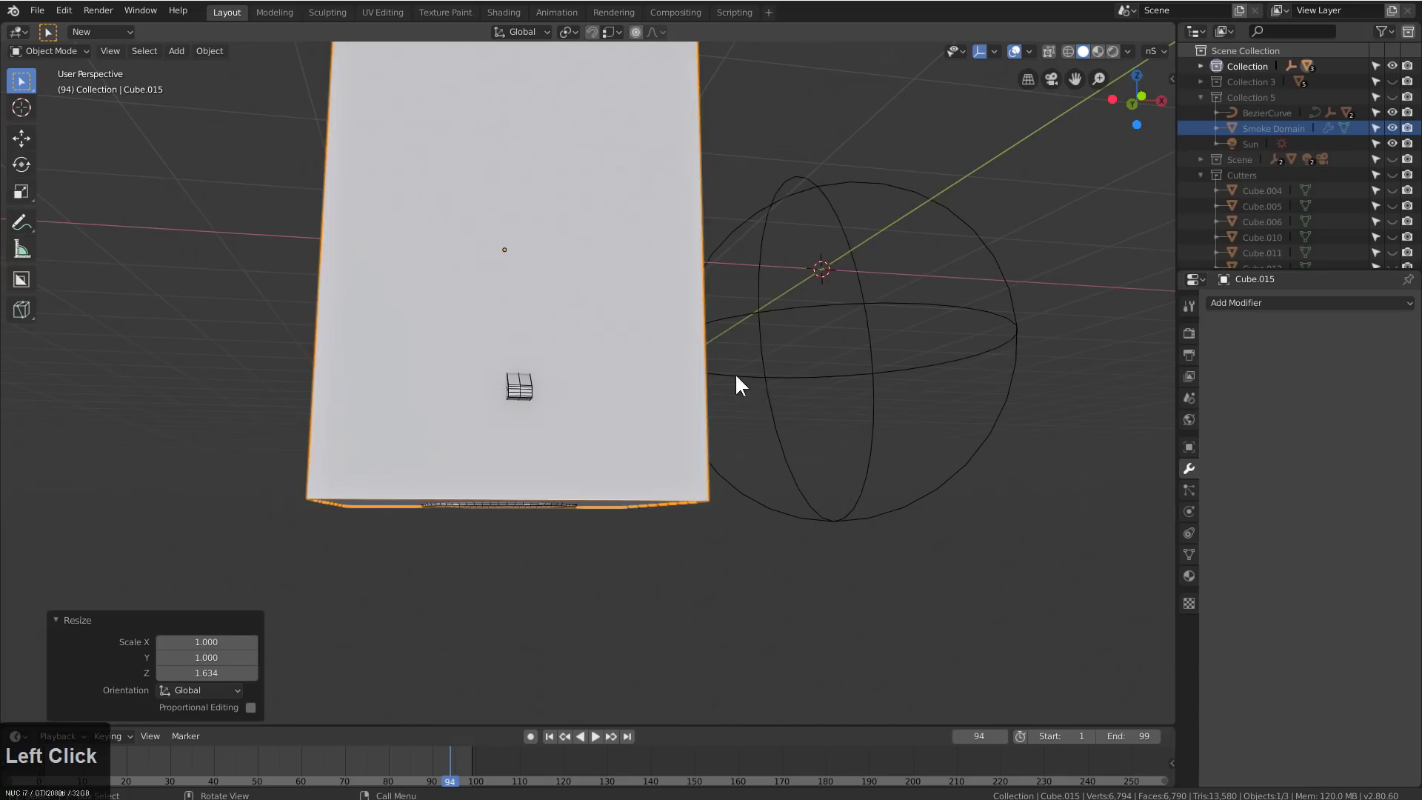
middle_drag(735, 372, 543, 313)
key(s)
click(741, 357)
Scale the cube to about 0.74 along Z and move it about 0.35 m down so it fully encloses the cylinder
scroll(543, 312, down, 2)
scroll(516, 283, down, 2)
middle_drag(701, 340, 609, 340)
key(s)
key(z)
key(g)
key(z)
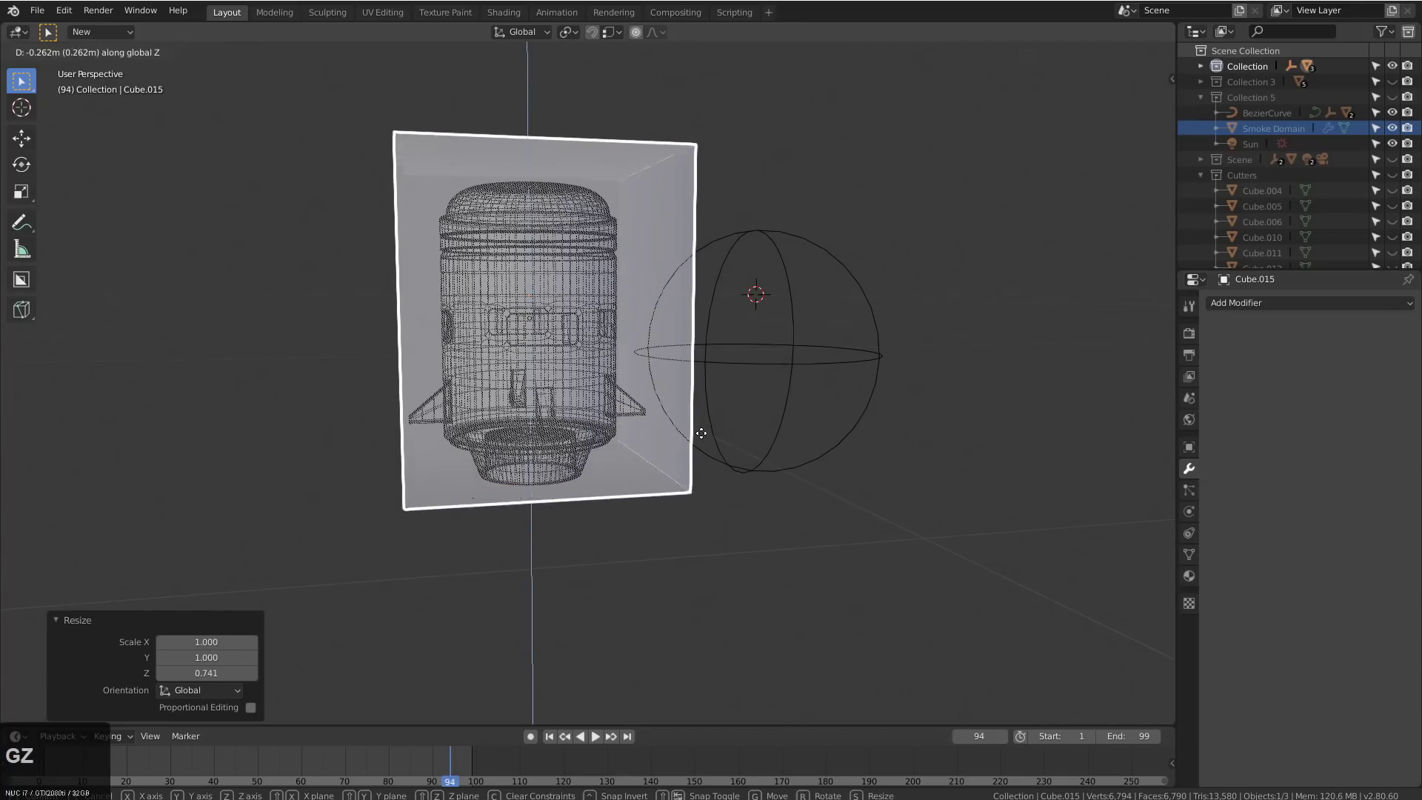
click(698, 430)
middle_drag(698, 429, 663, 419)
Apply the enclosing cube's scale and join the cylinder into the cube as one object
key(ctrl+a)
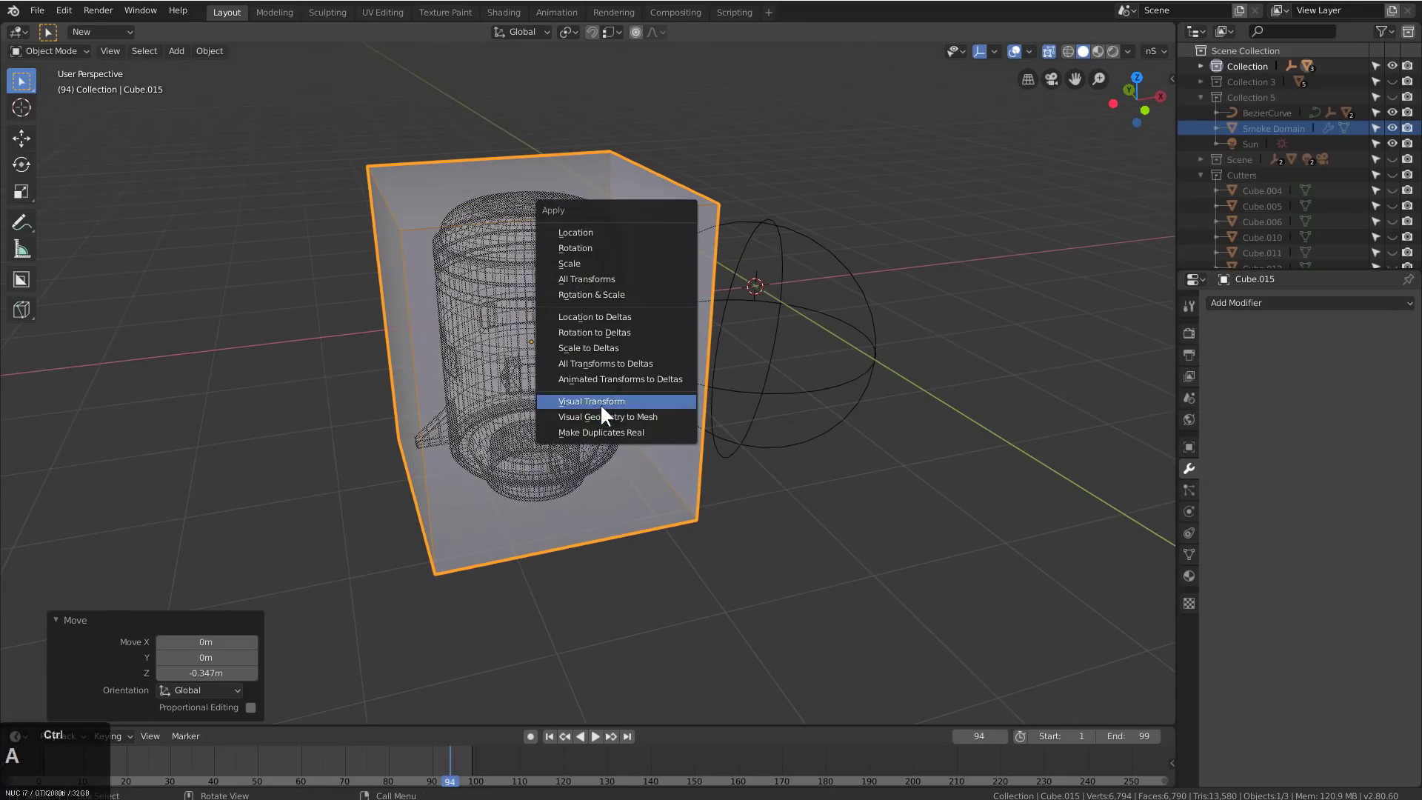
click(610, 263)
click(510, 291)
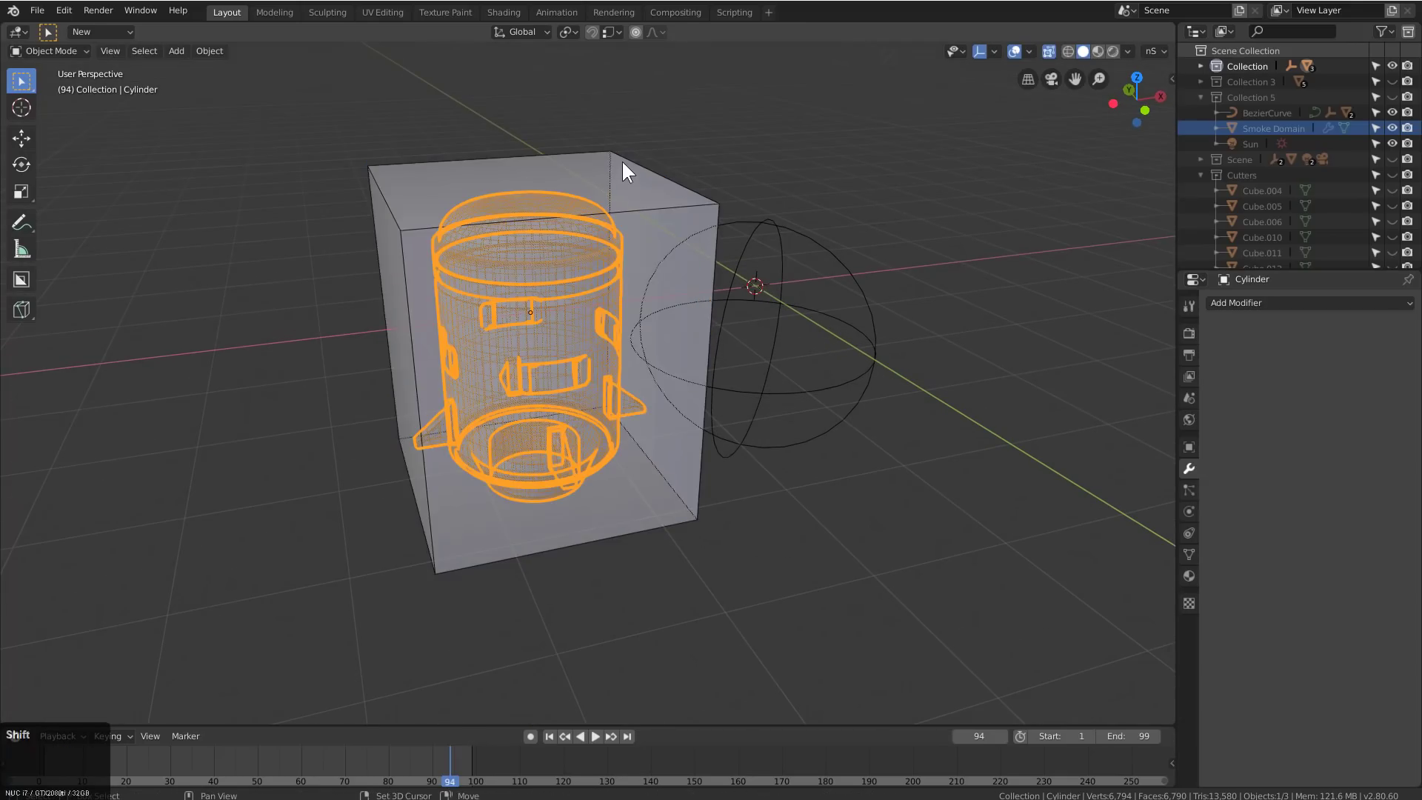
shift+click(622, 159)
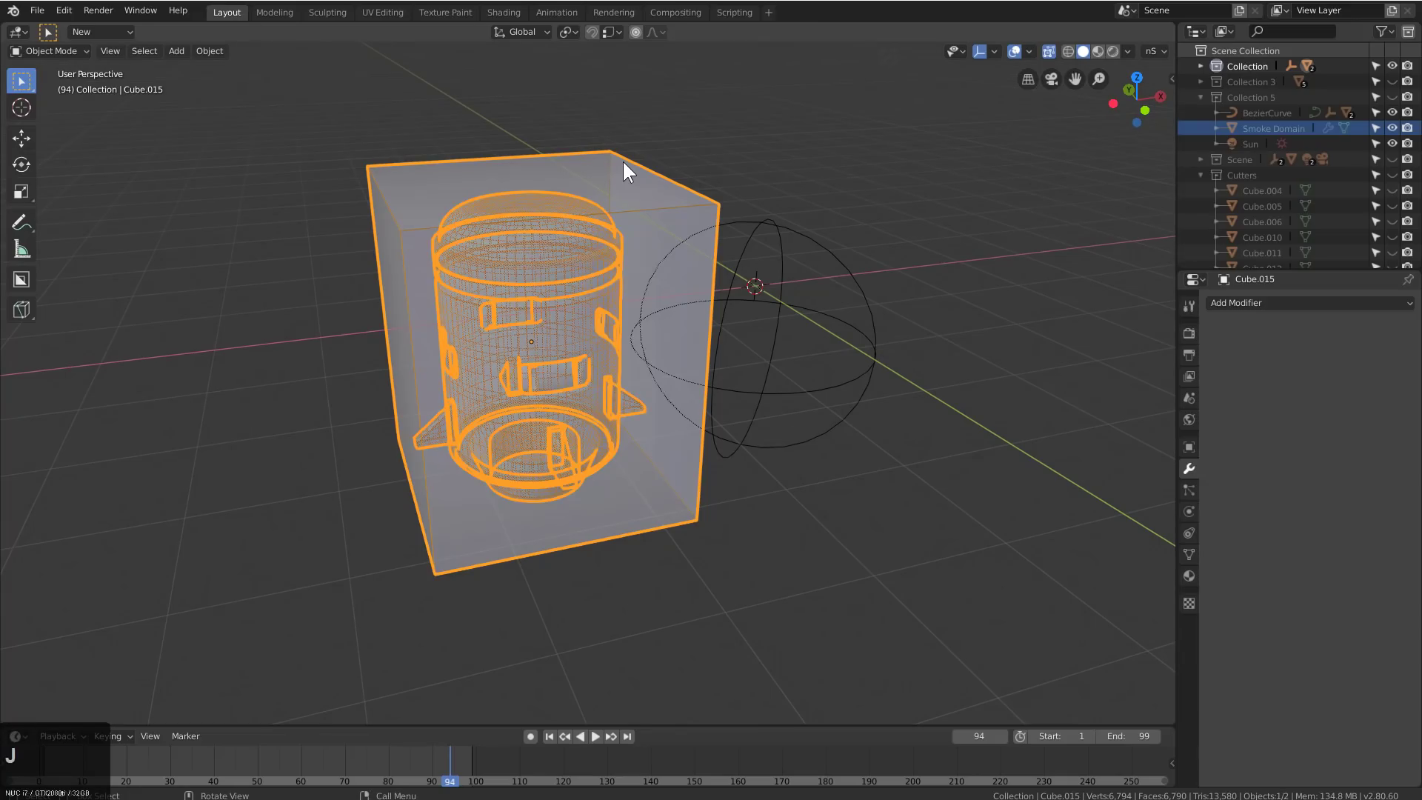
key(ctrl+j)
Move the joined box about 3.6 m along negative X
middle_drag(759, 276, 718, 358)
key(g)
key(x)
click(468, 345)
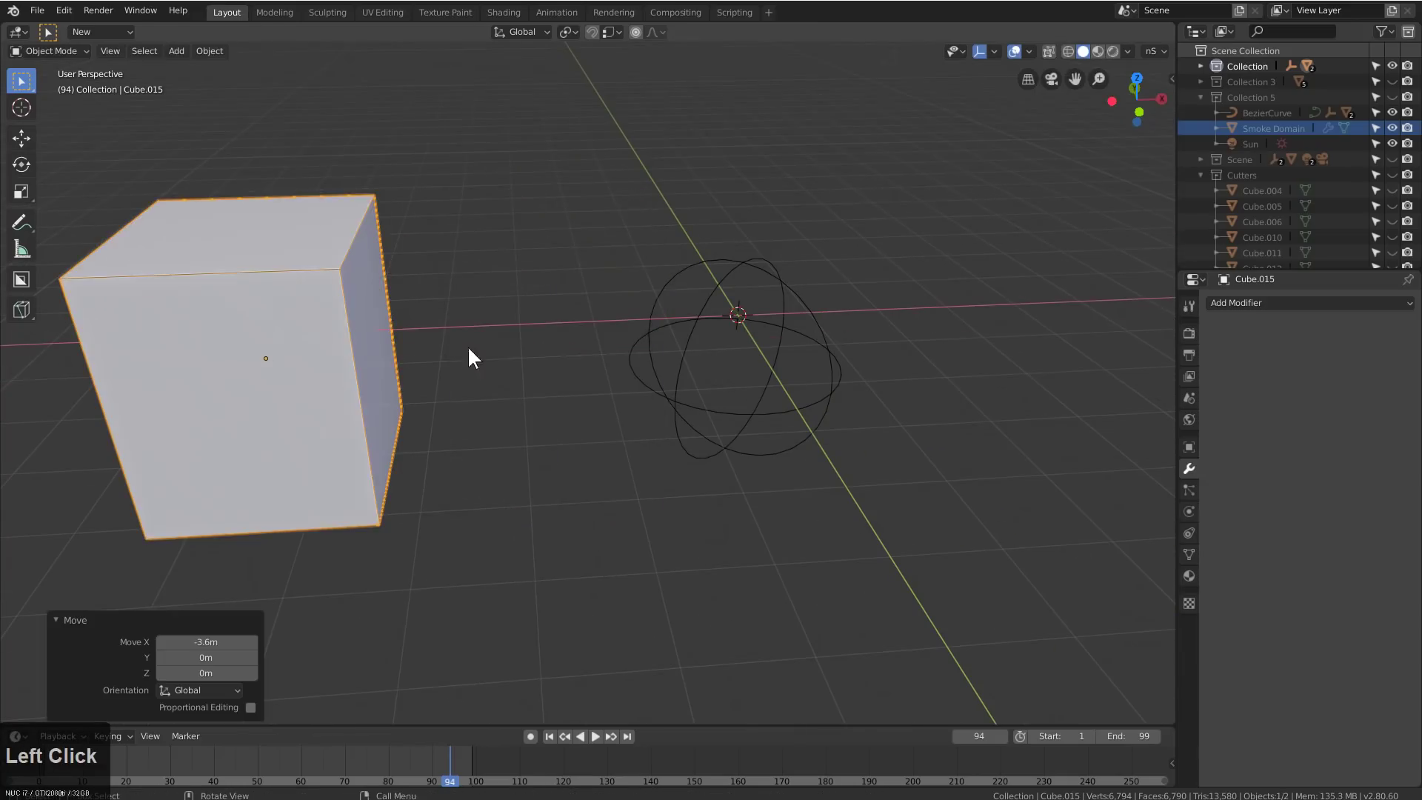
Add a 2 m cube at the origin and stretch it about 2.44 times along Z
key(shift+a)
mouse_move(886, 362)
click(939, 376)
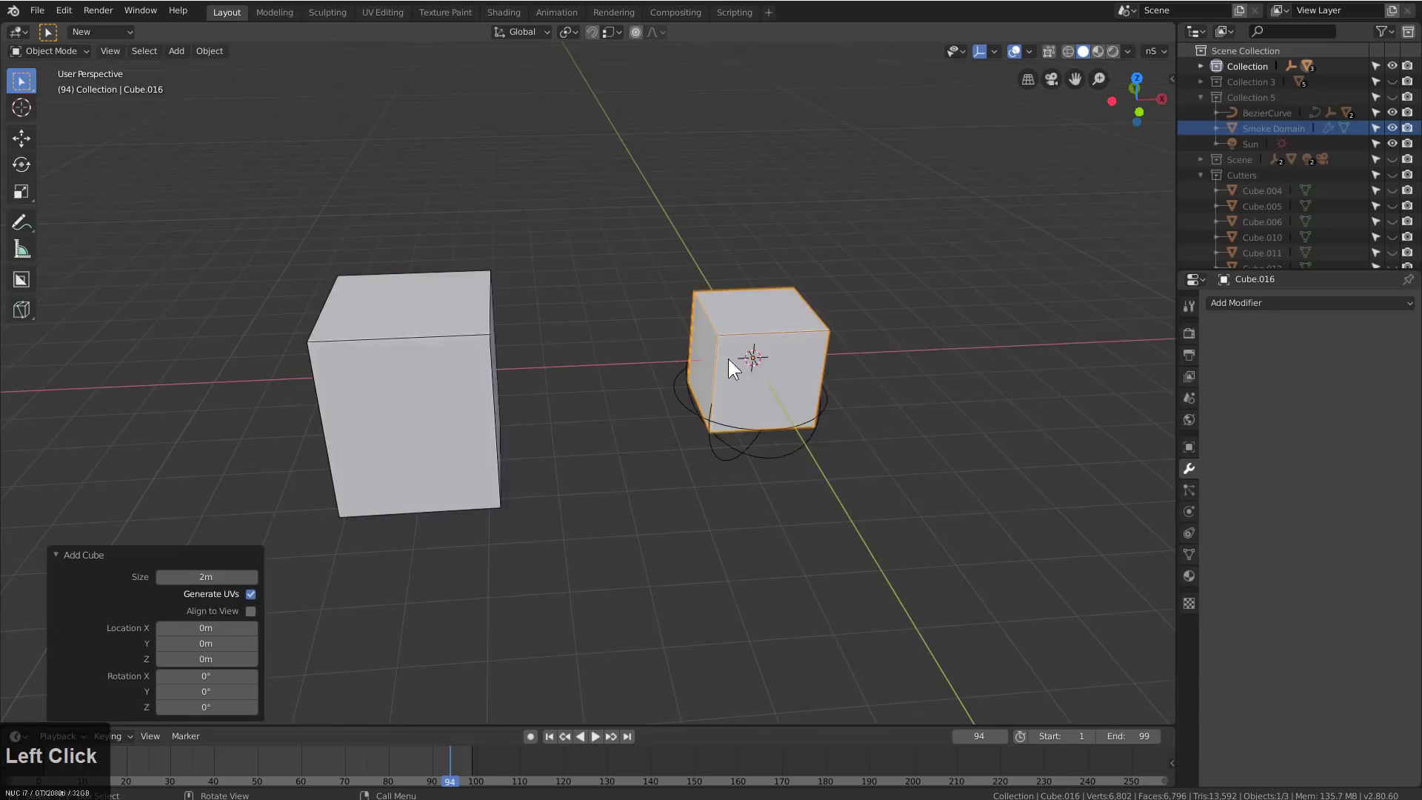
scroll(796, 355, up, 3)
key(s)
key(z)
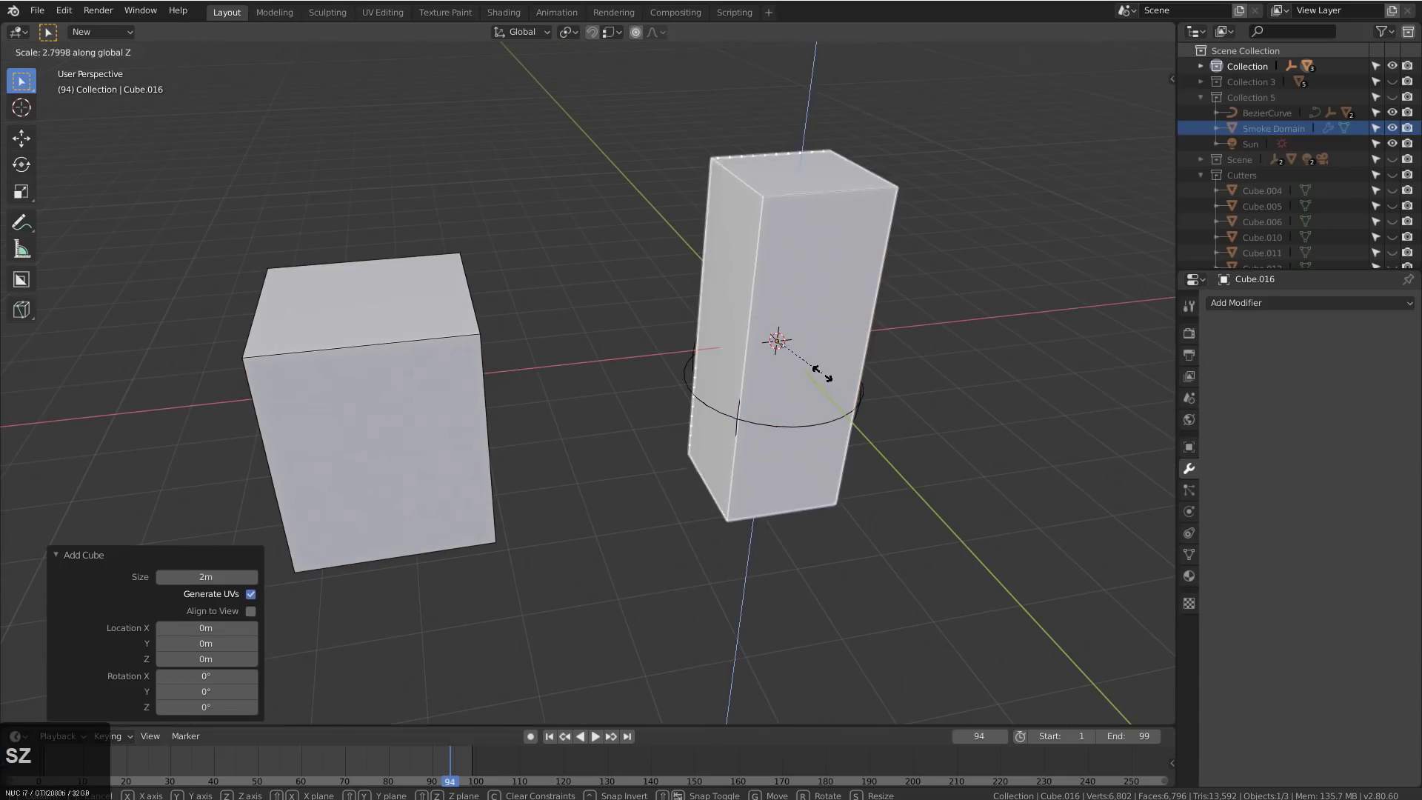
click(830, 370)
middle_drag(832, 351, 687, 348)
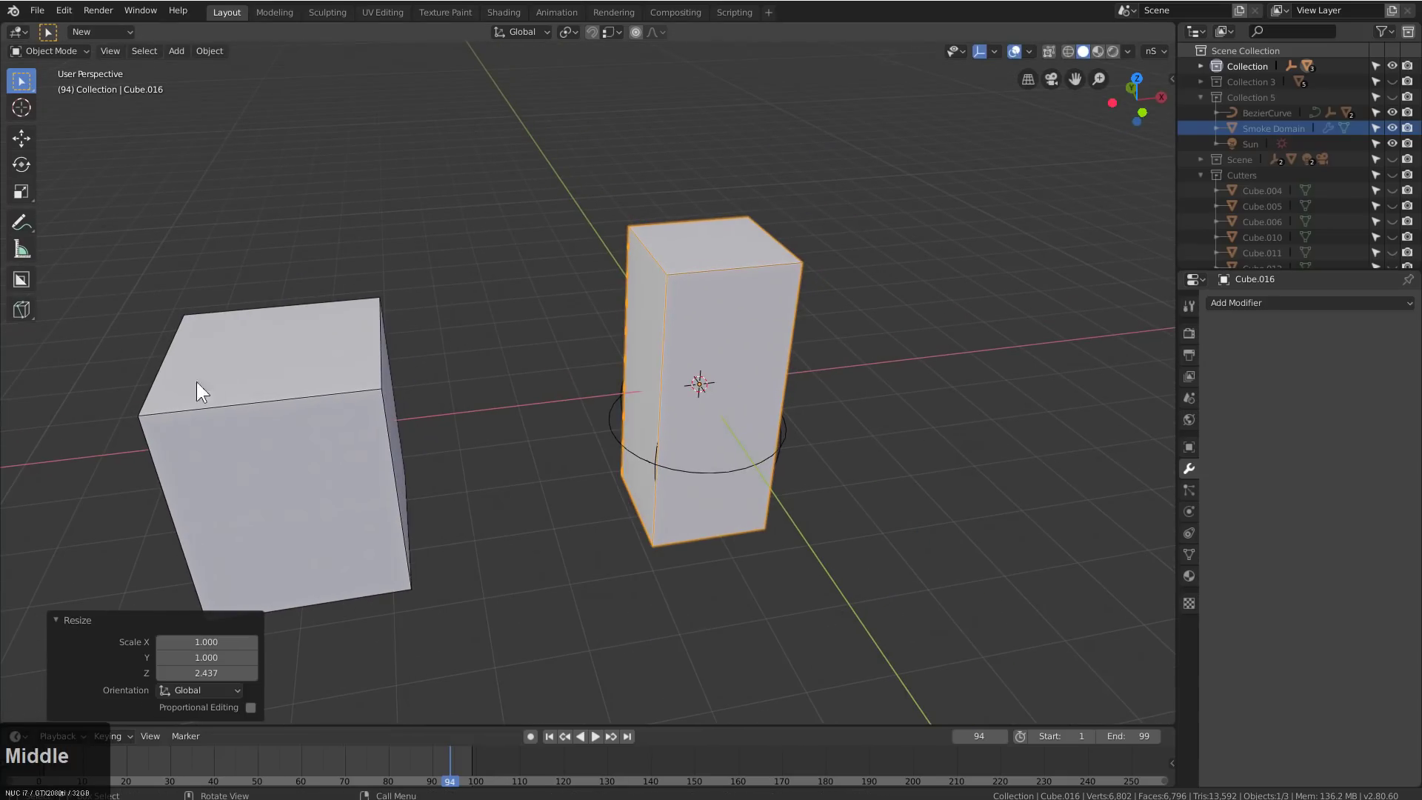
Cut the tall box into a slim rocket with BoxCutter's custom shape, centred on its top face and extruded through its height
click(12, 284)
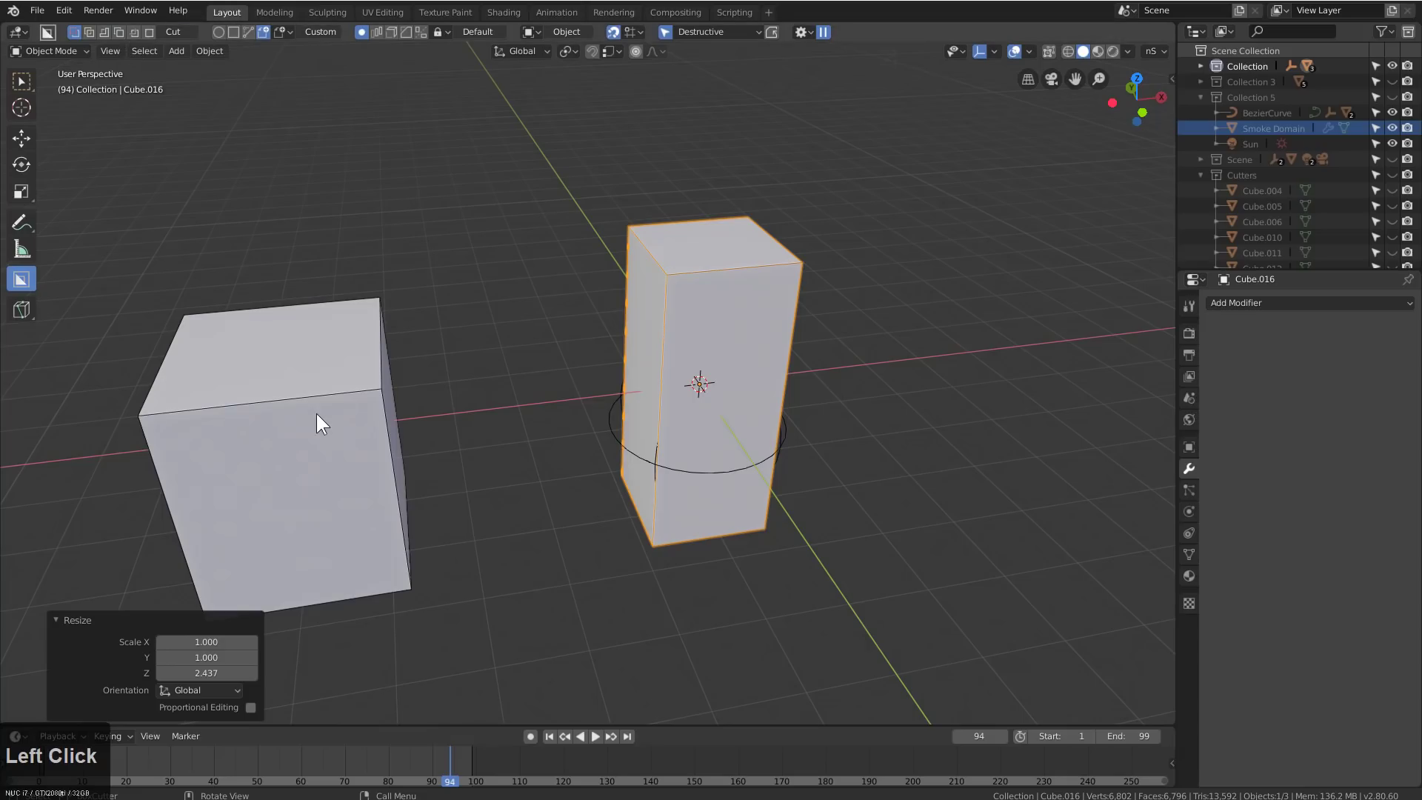
click(300, 382)
middle_drag(325, 393, 703, 385)
click(717, 342)
drag(715, 247, 809, 275)
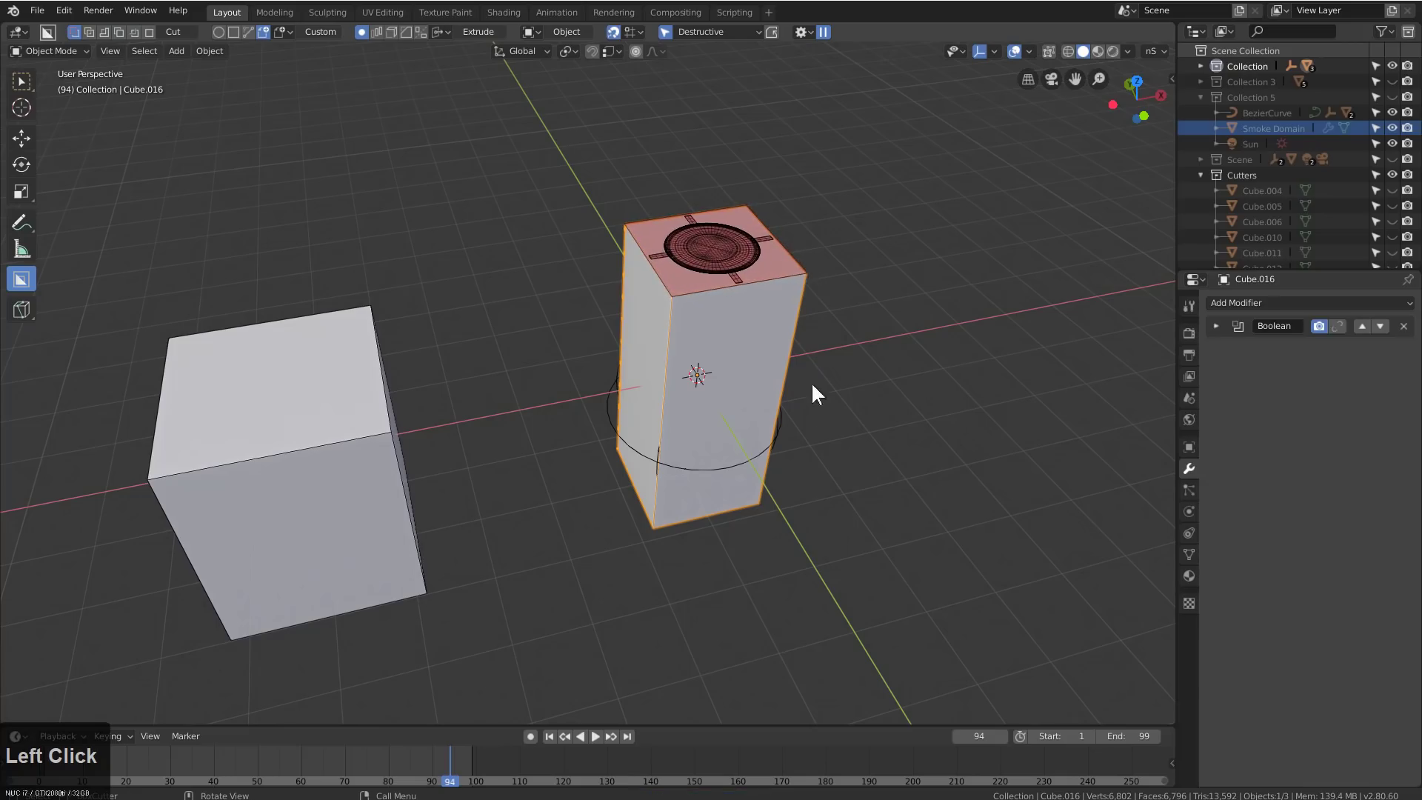
click(815, 495)
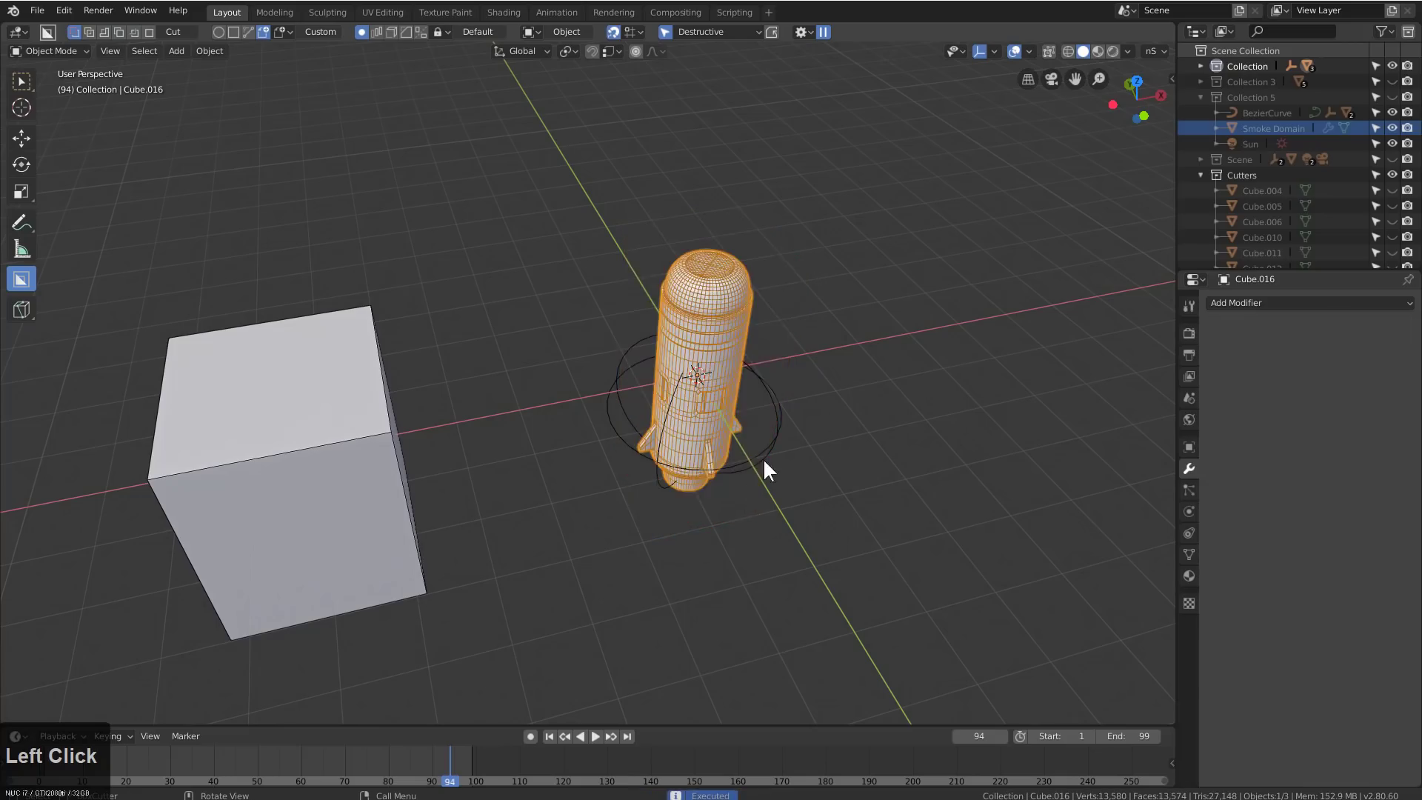
Examine the slim rocket's mesh, window cut-outs and fins up close and from several angles
scroll(905, 348, up, 5)
middle_drag(605, 374, 634, 394)
scroll(466, 352, up, 2)
scroll(634, 438, up, 3)
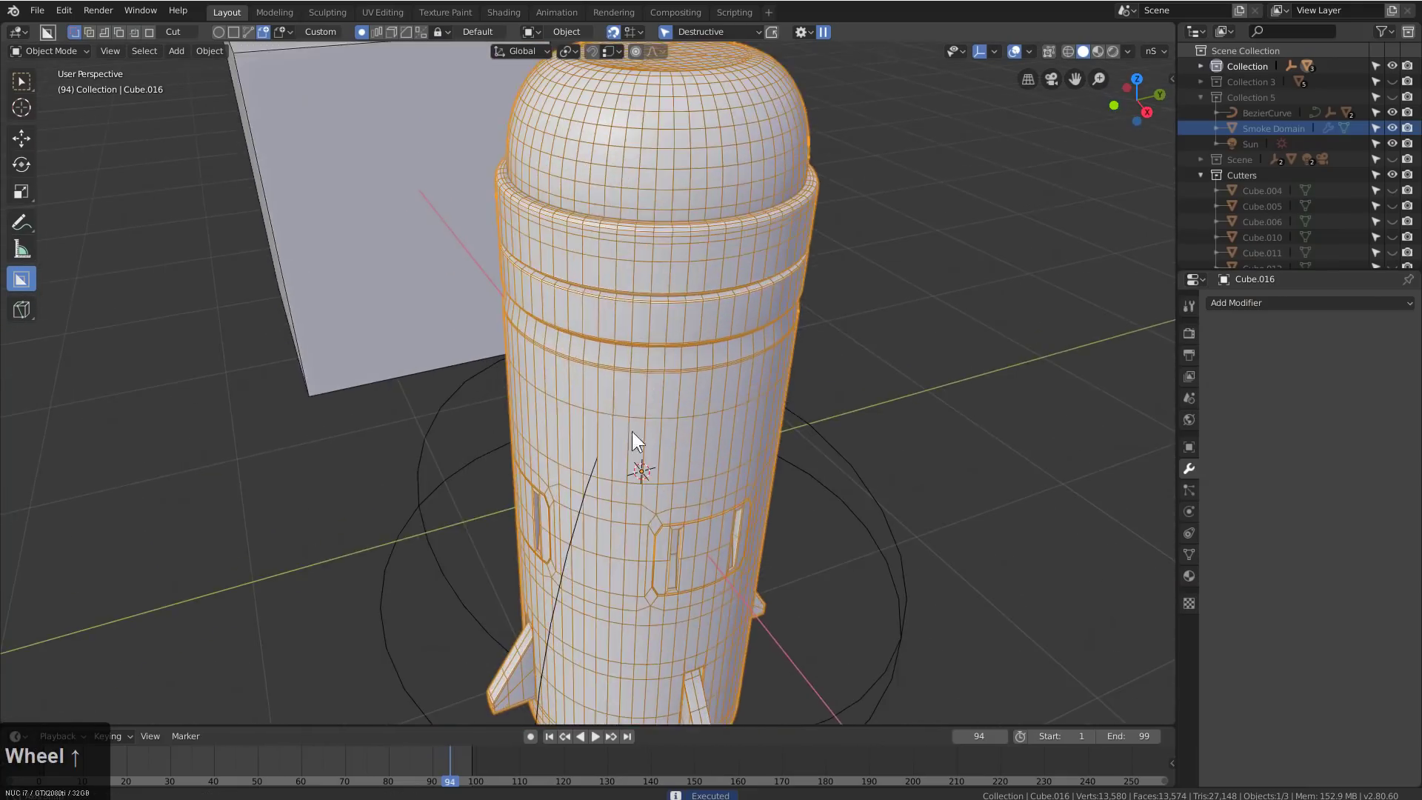
scroll(548, 508, down, 4)
middle_drag(549, 508, 651, 492)
scroll(644, 486, down, 2)
scroll(639, 442, down, 1)
middle_drag(638, 443, 705, 421)
Add another 2 m cube at the origin and scale it about 1.89 times in X and Y only
key(shift+a)
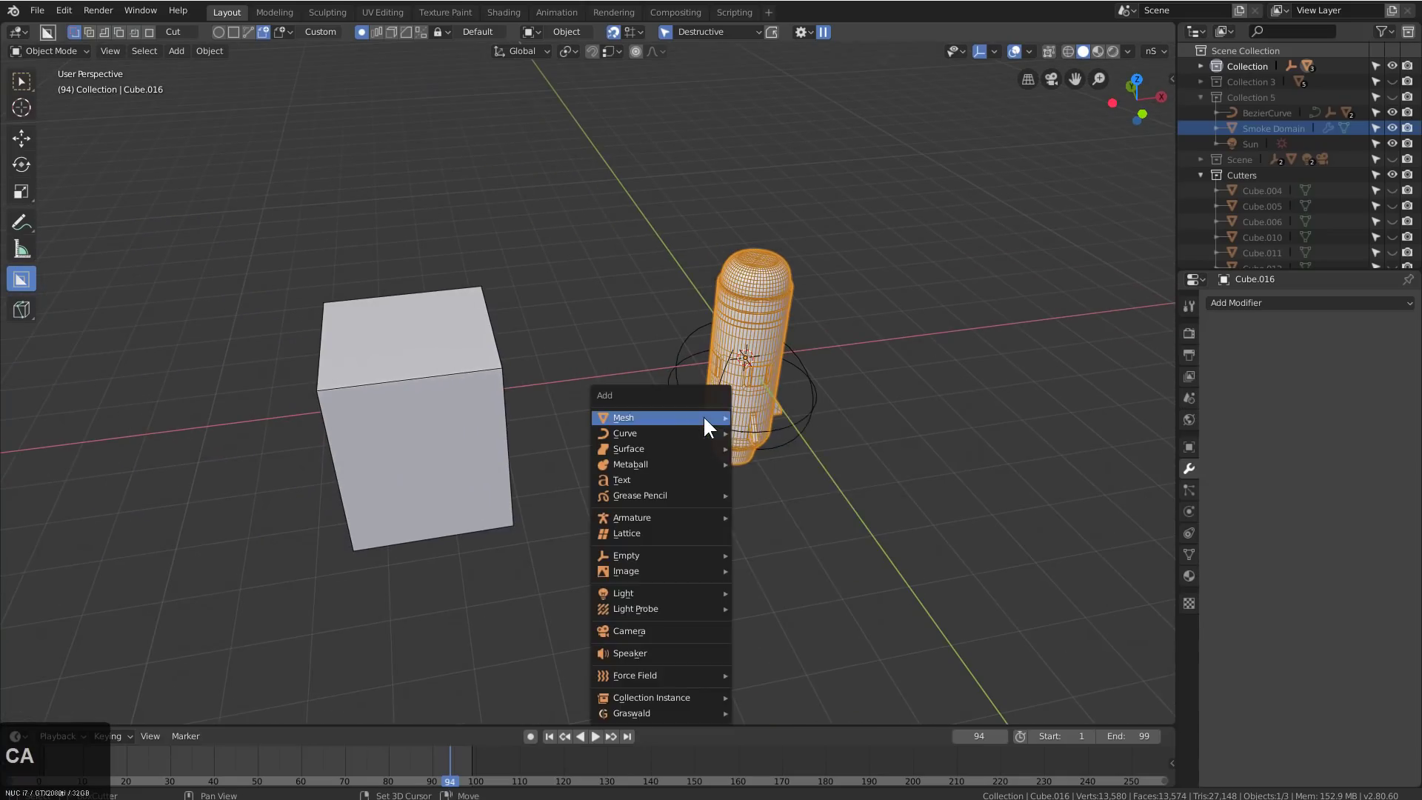
mouse_move(705, 418)
click(763, 418)
key(s)
key(shift+z)
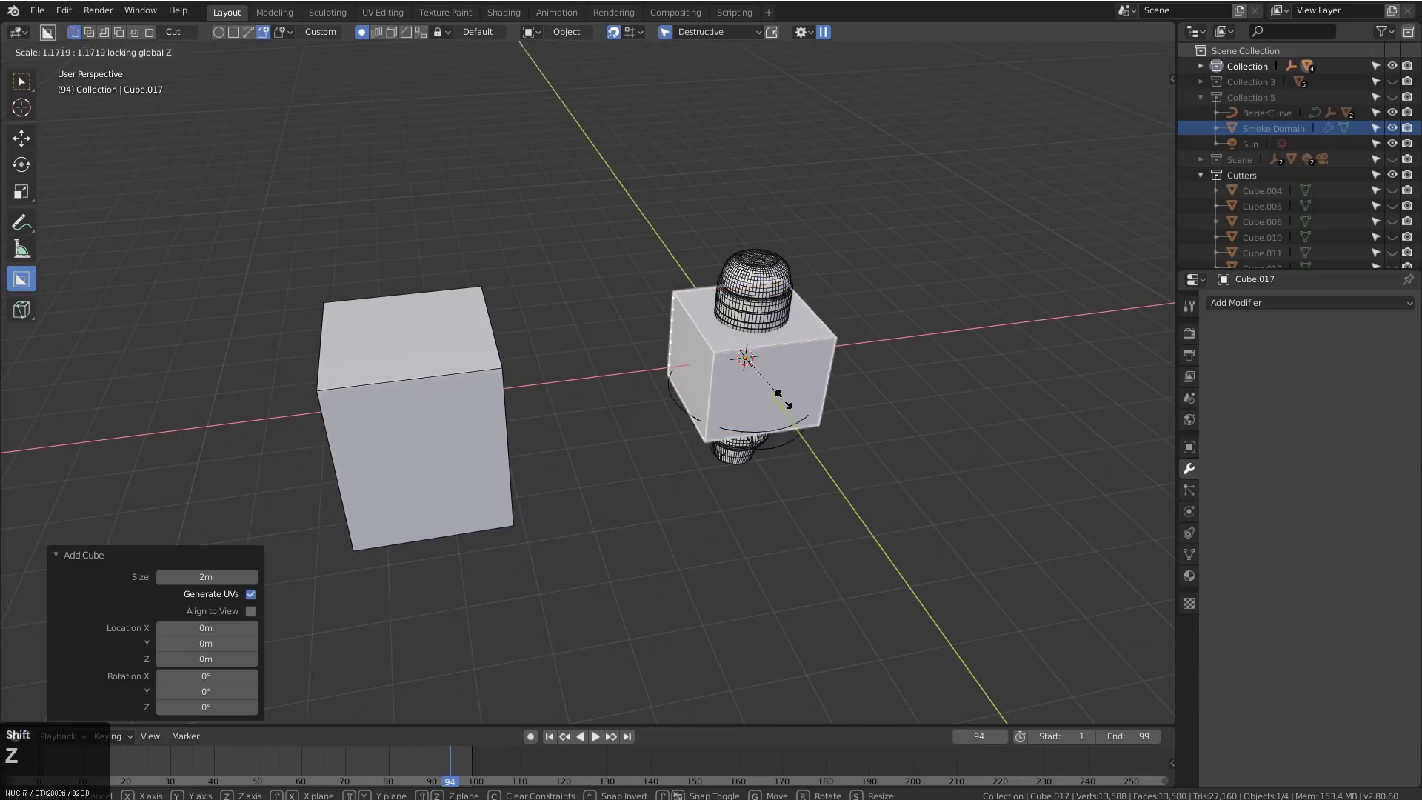
click(833, 427)
Move the wide cube along positive X beside the slim rocket and stretch it about 1.76 times along Z
key(g)
key(x)
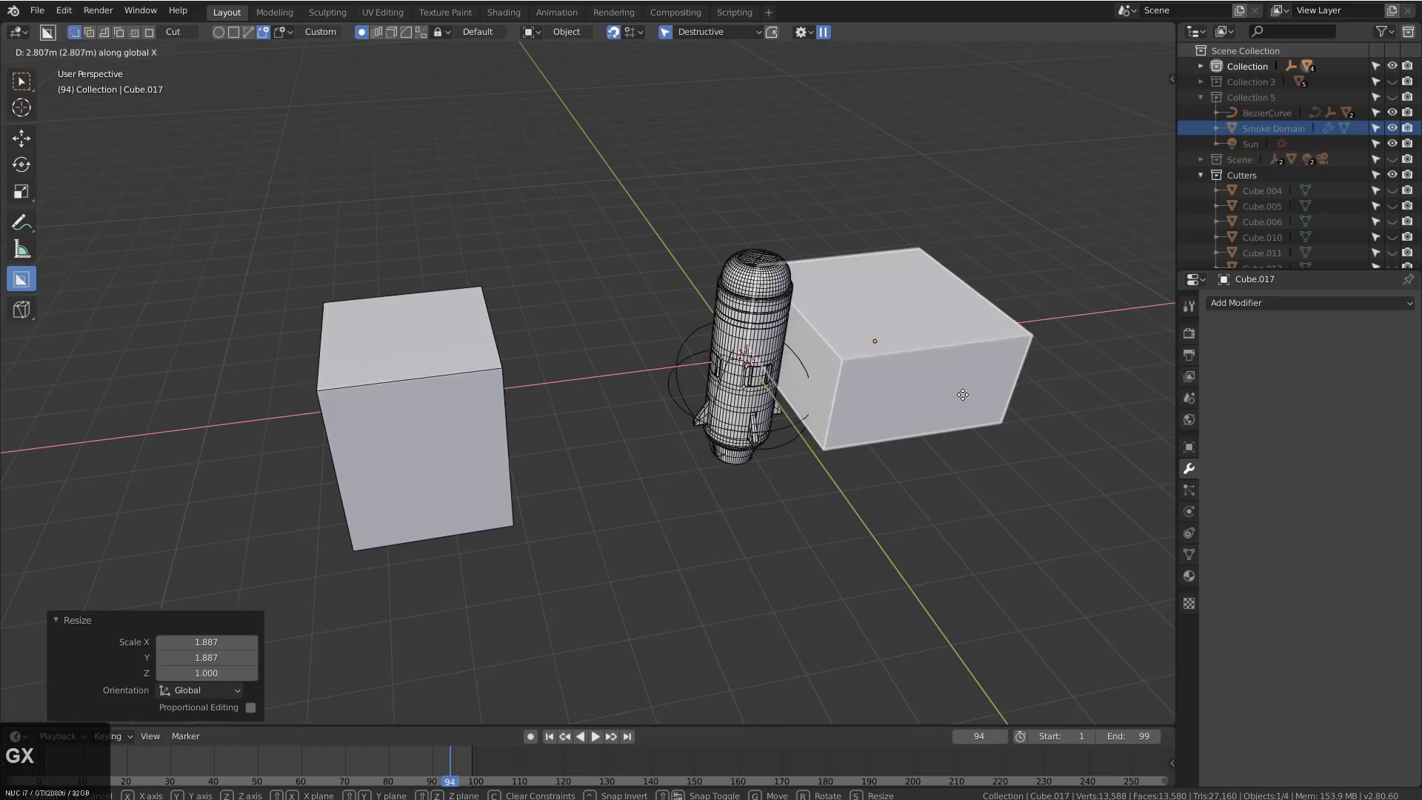
click(985, 384)
key(s)
key(z)
click(905, 447)
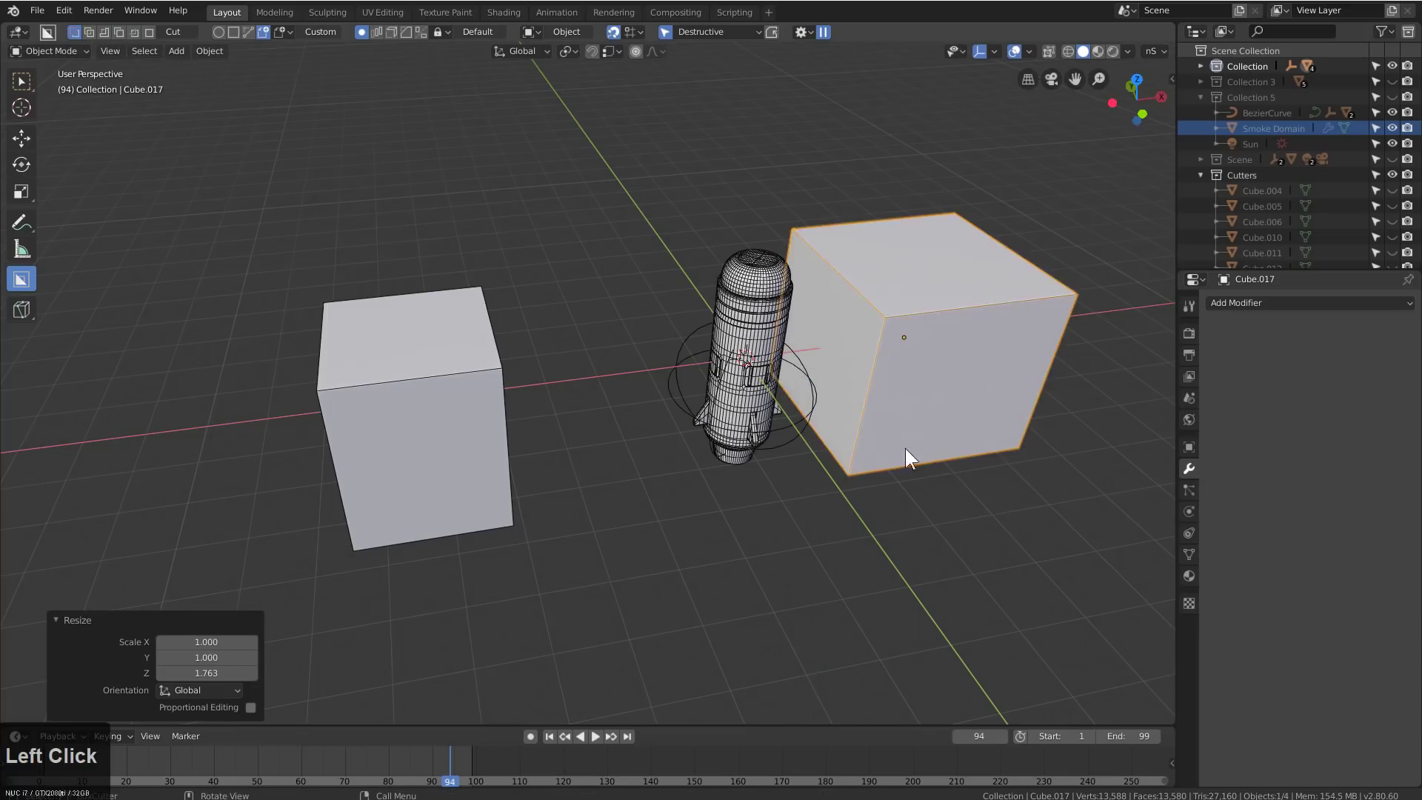
middle_drag(904, 447, 757, 429)
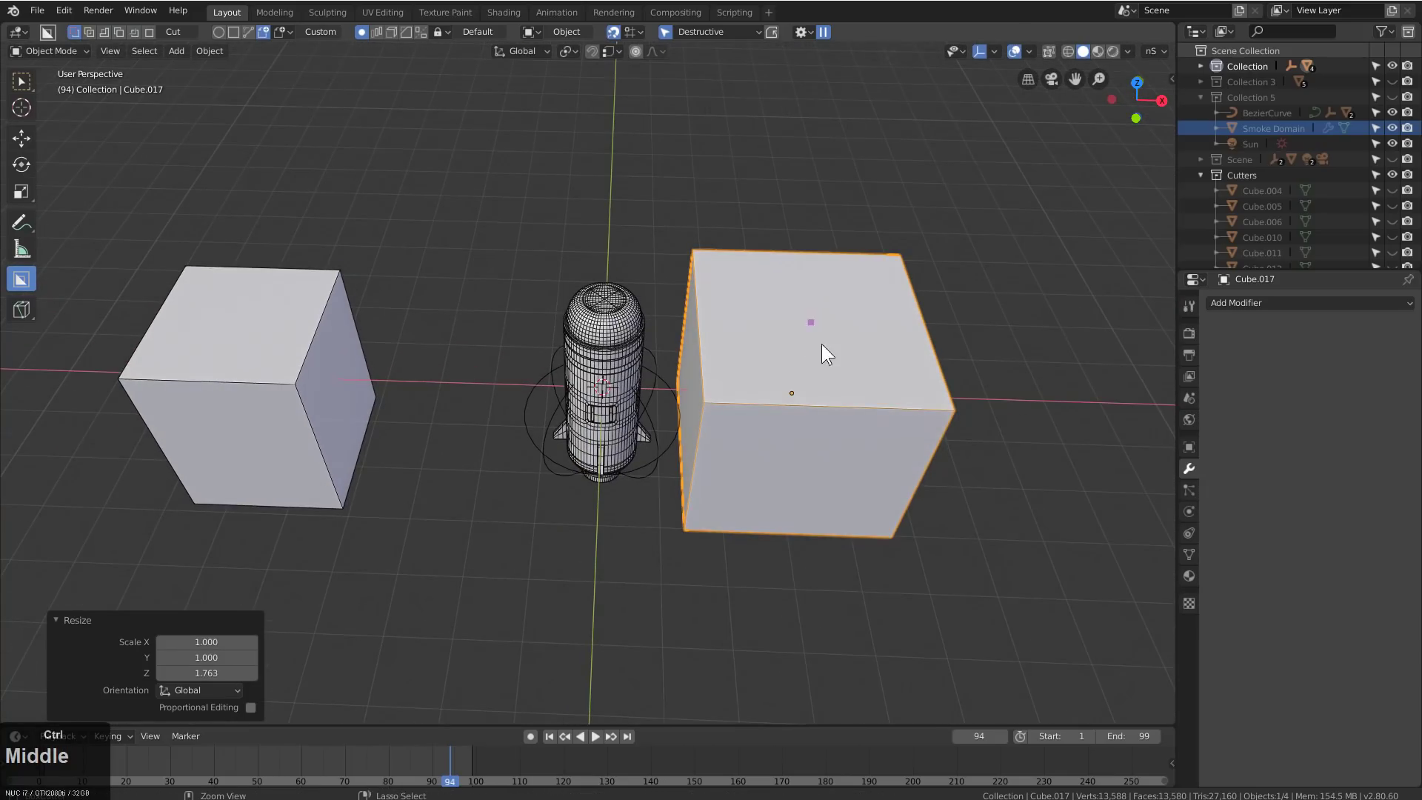
Cut the wide cube into a squat rocket with the custom shape drawn over its top face and extruded downward
click(815, 323)
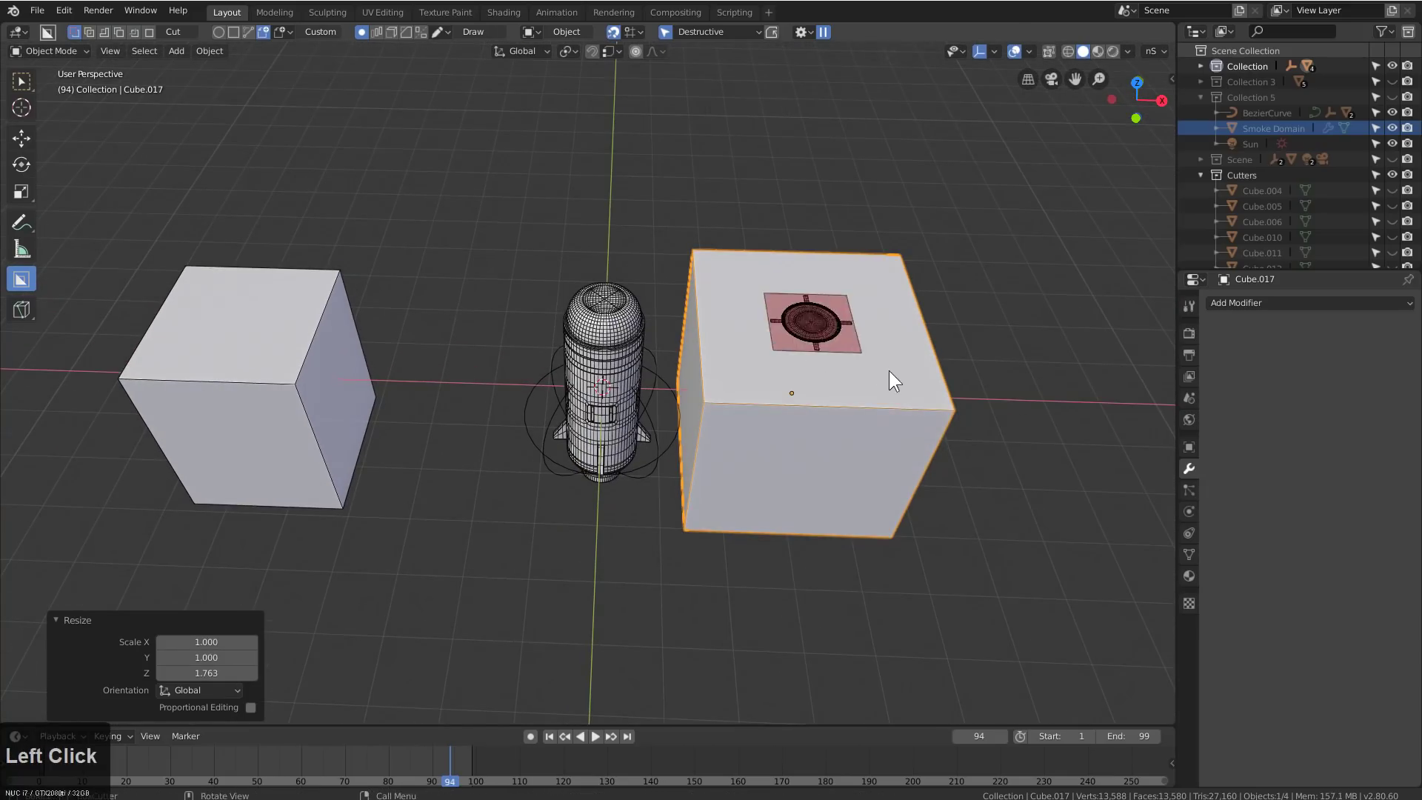
click(953, 401)
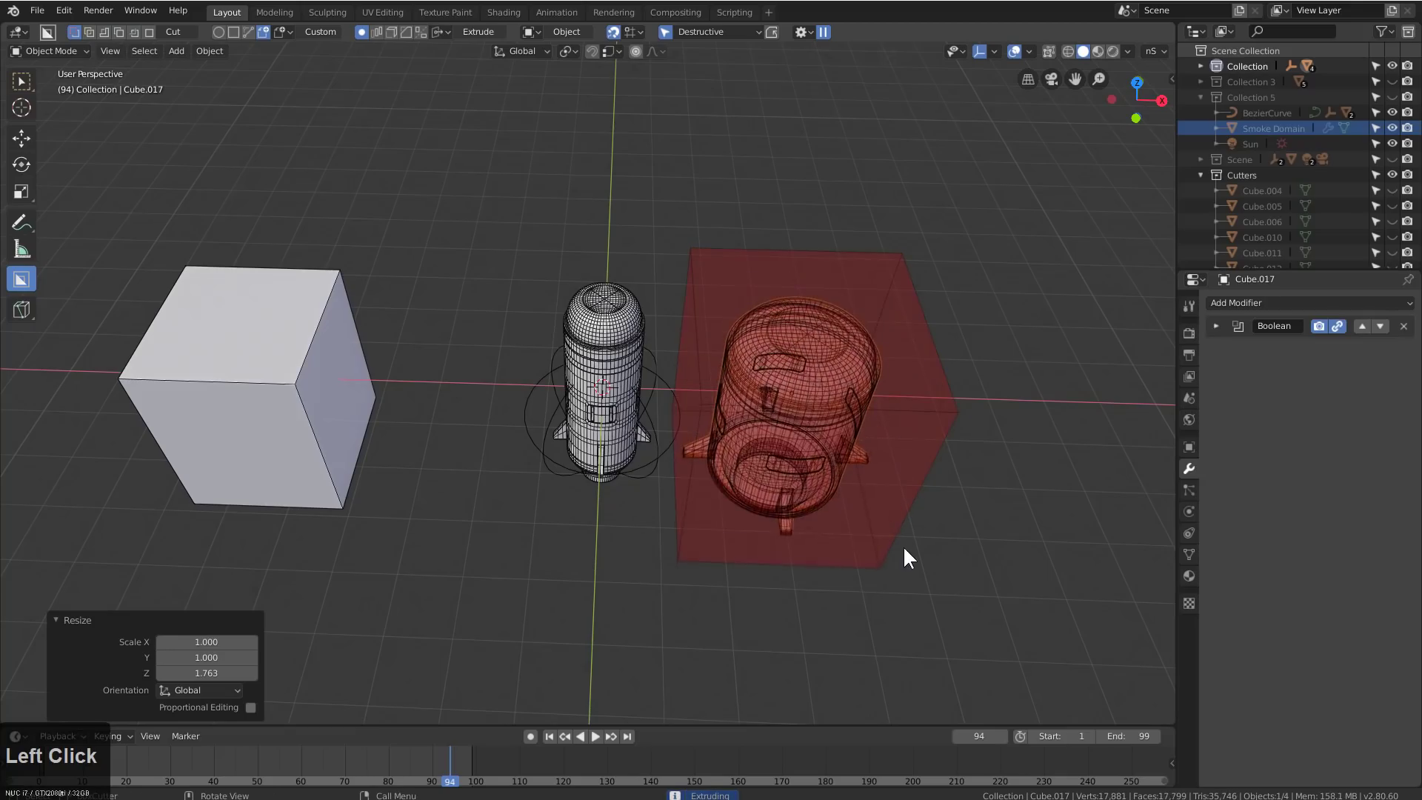
middle_drag(908, 532, 714, 470)
scroll(616, 390, down, 2)
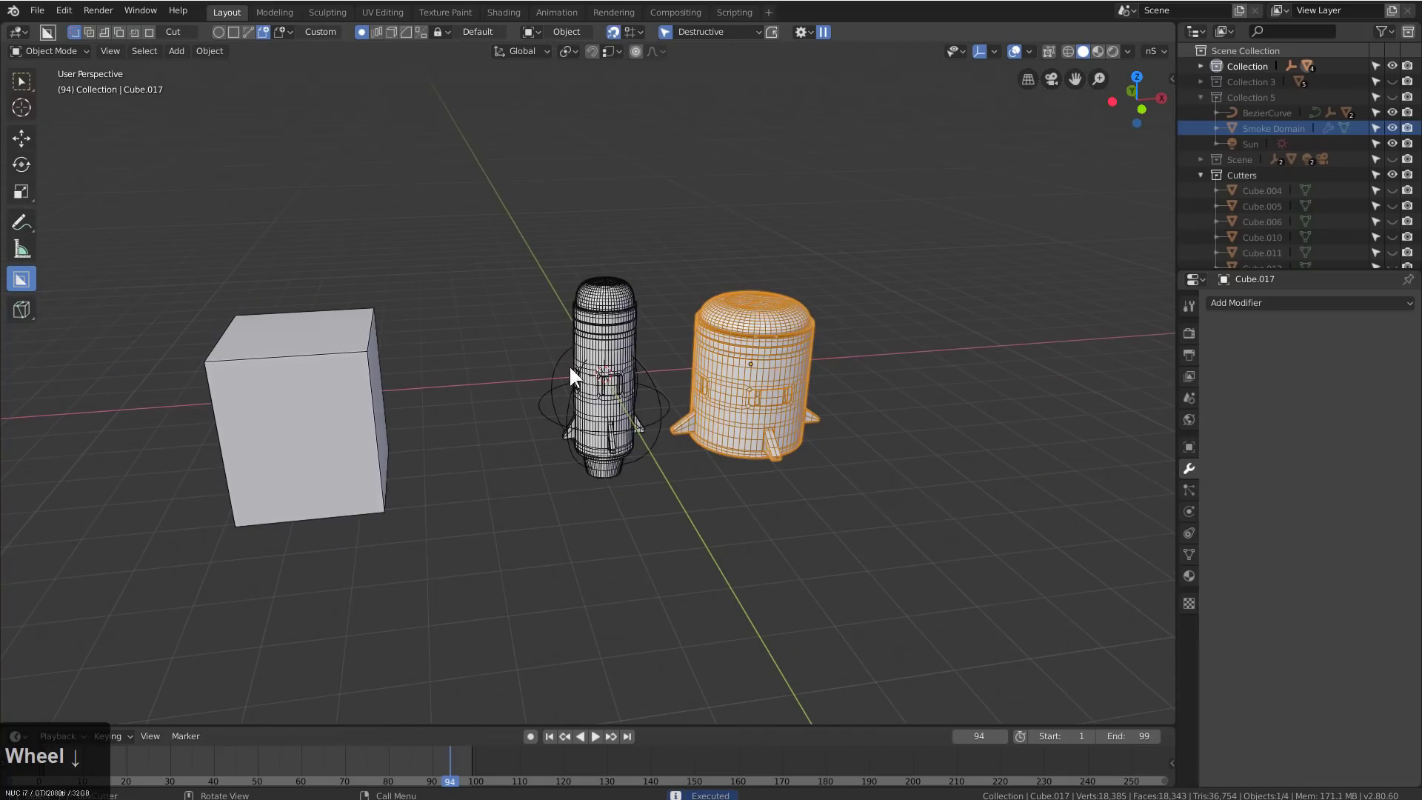
middle_drag(585, 323, 619, 337)
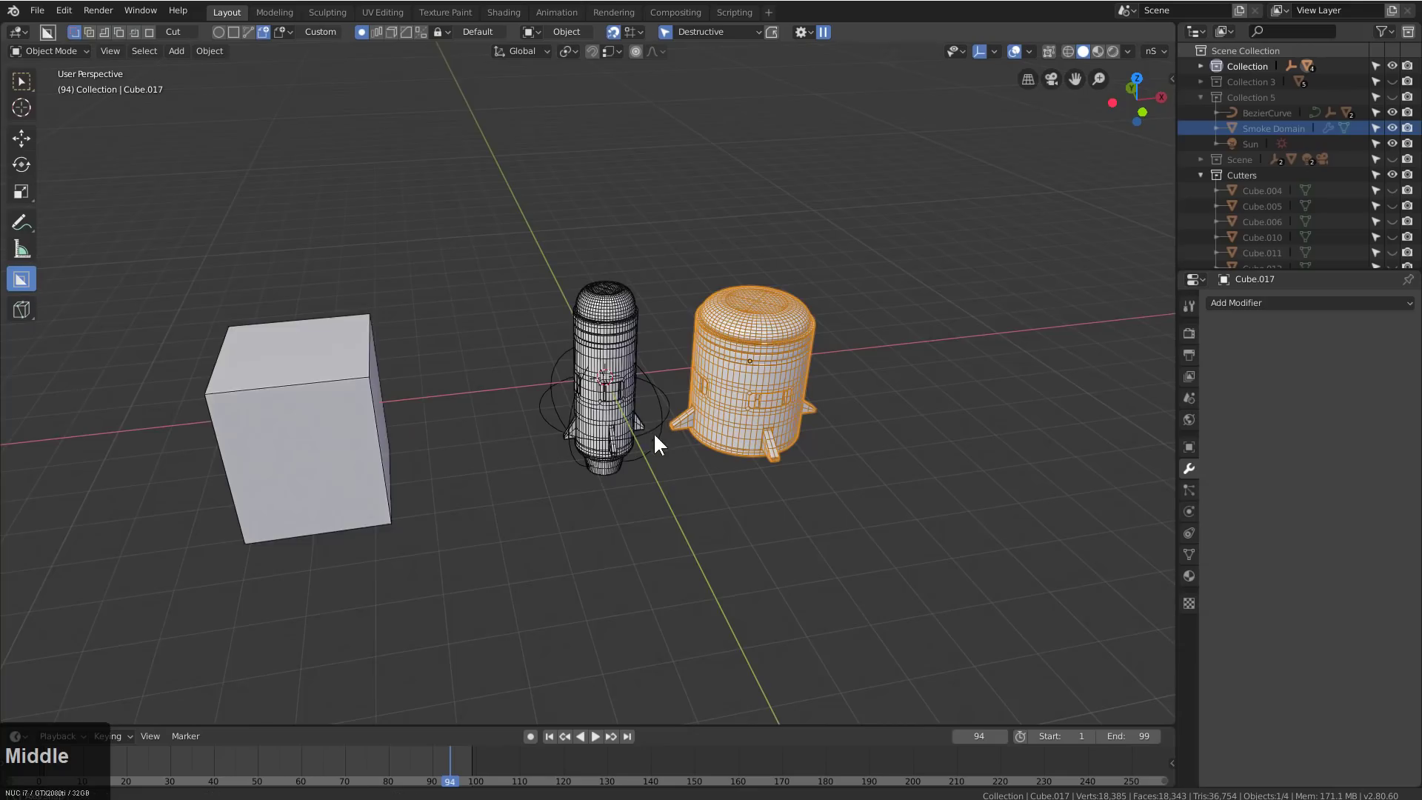
middle_drag(653, 432, 593, 377)
scroll(624, 378, up, 2)
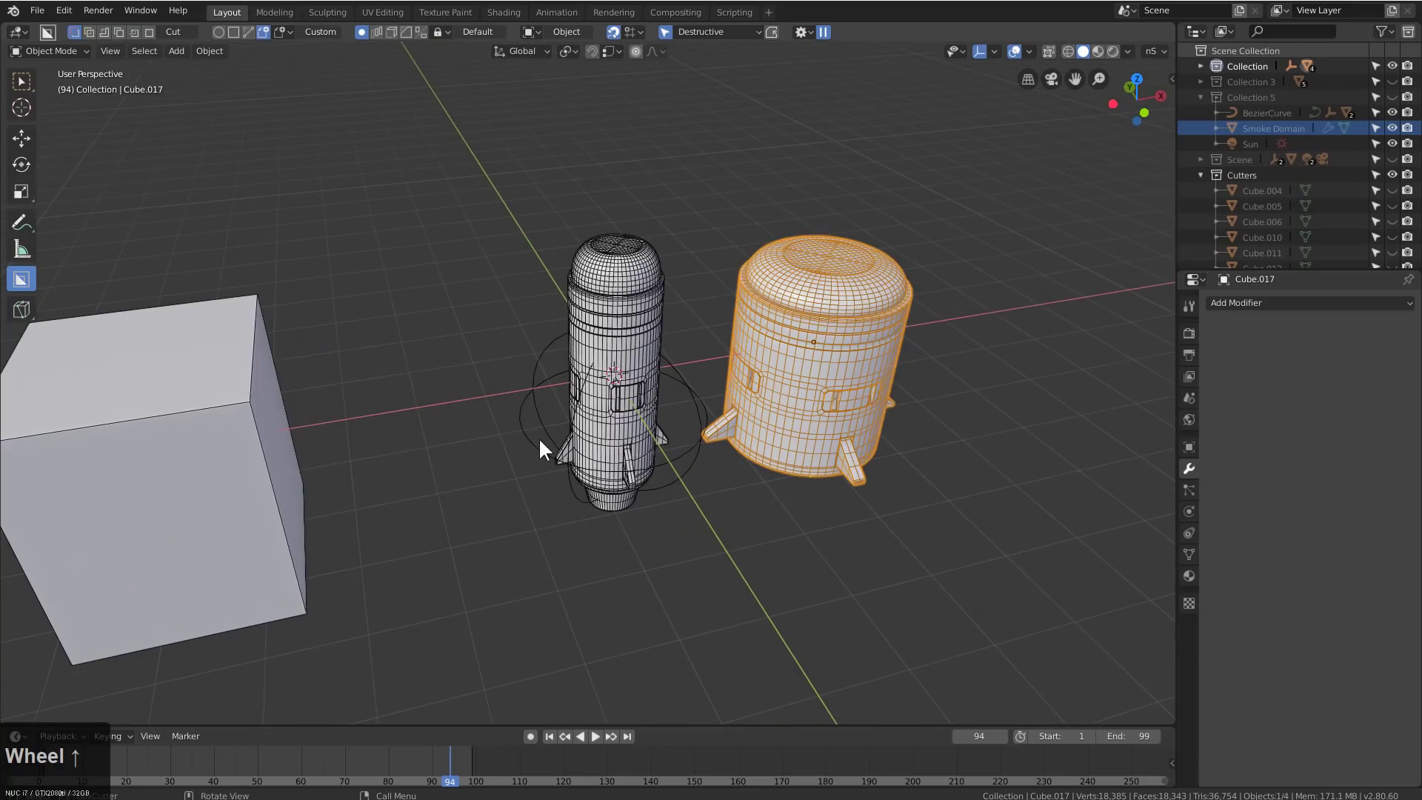
middle_drag(539, 437, 633, 421)
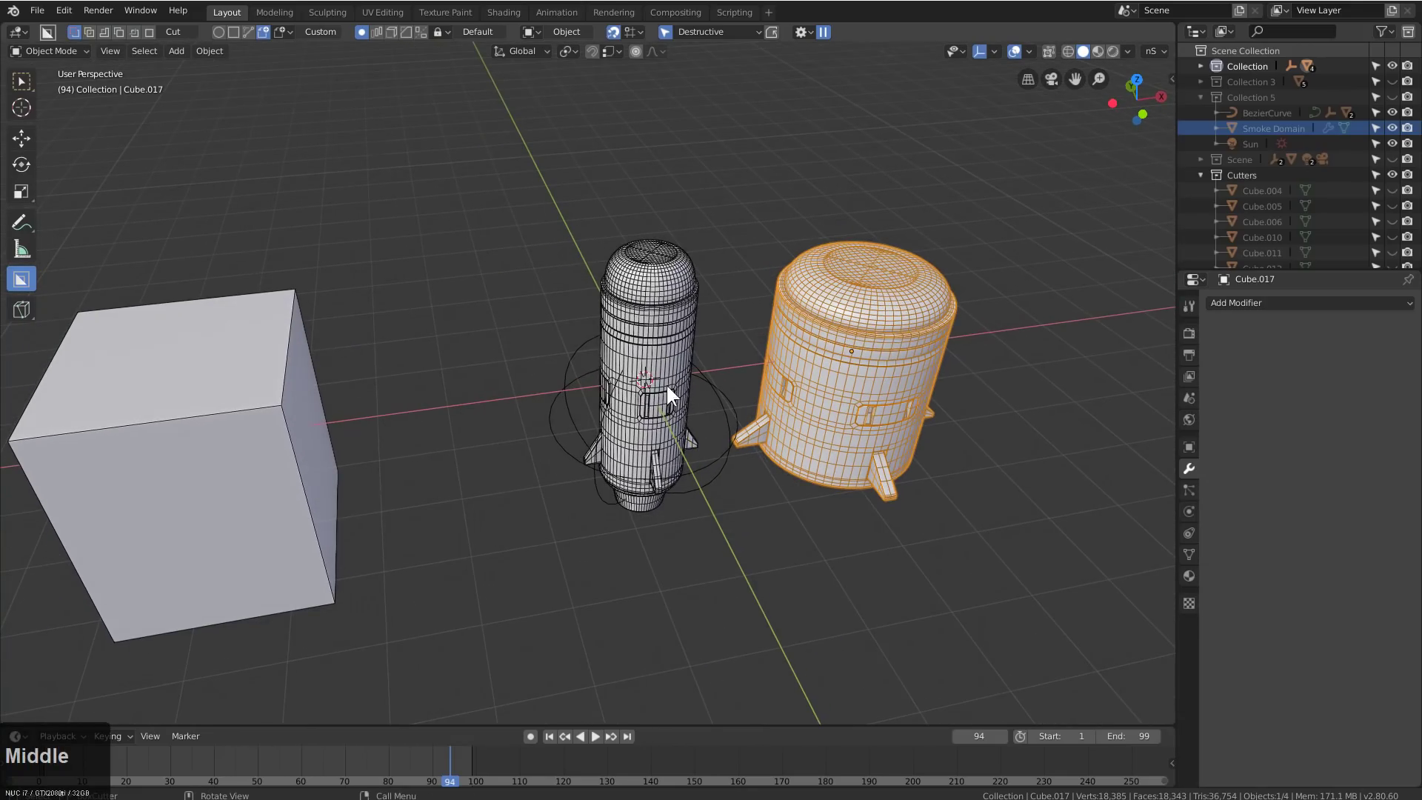
Isolate Collection 3 and switch the isolated view to Collection 5, which holds the BezierCurve and Smoke Domain
key(3)
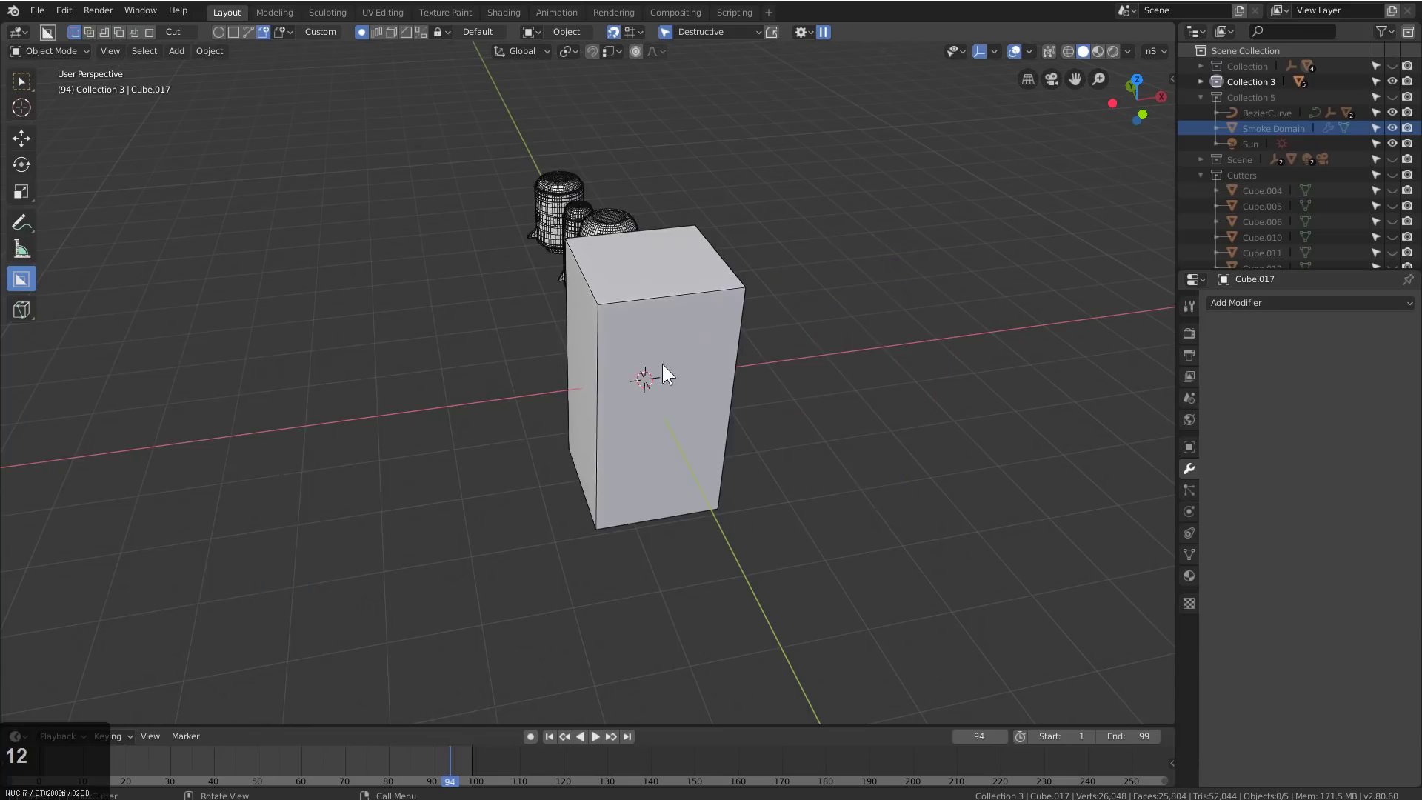
middle_drag(662, 362, 633, 318)
key(3)
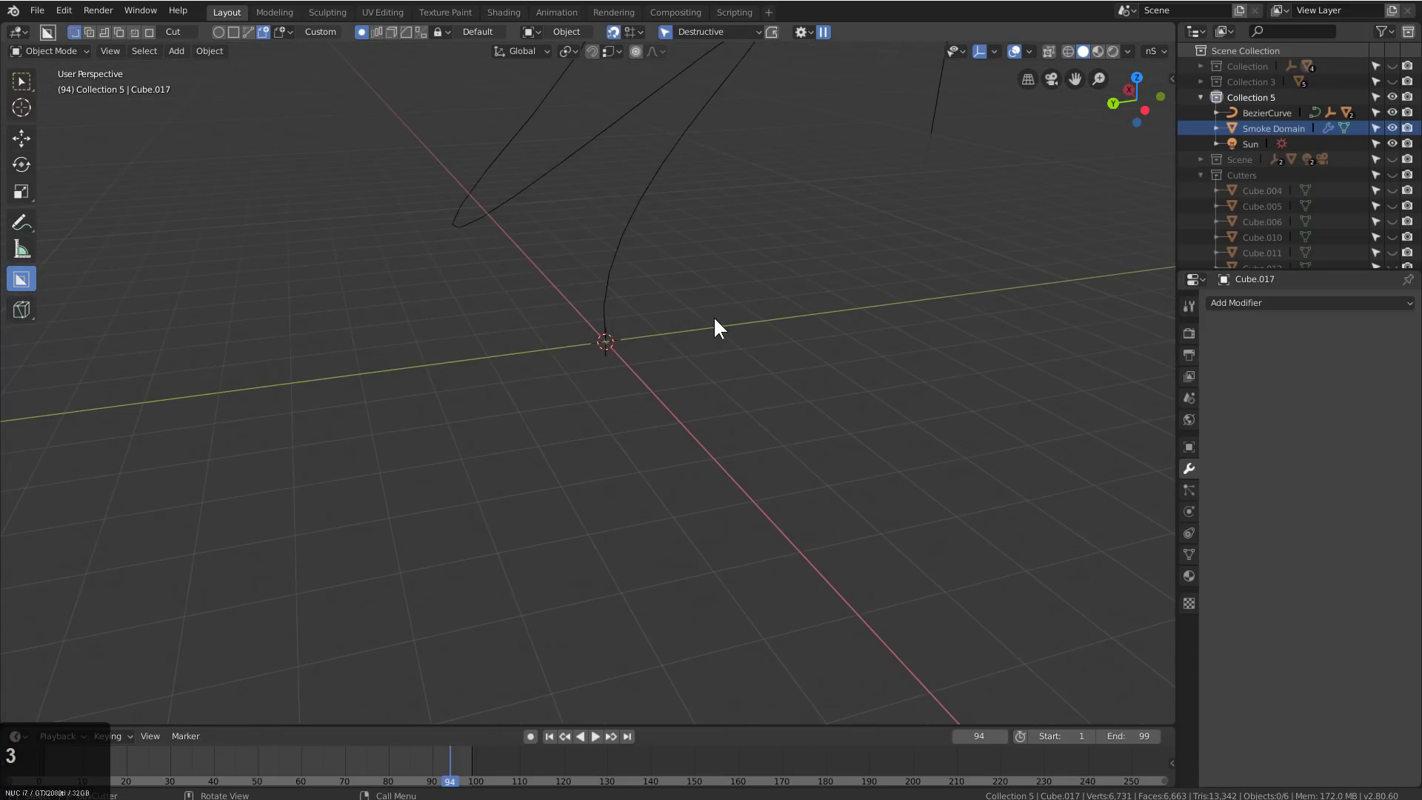
Play the animation from frame 1 and watch the rocket travel along the curve with its smoke trail
scroll(715, 320, down, 1)
key(shift+Left)
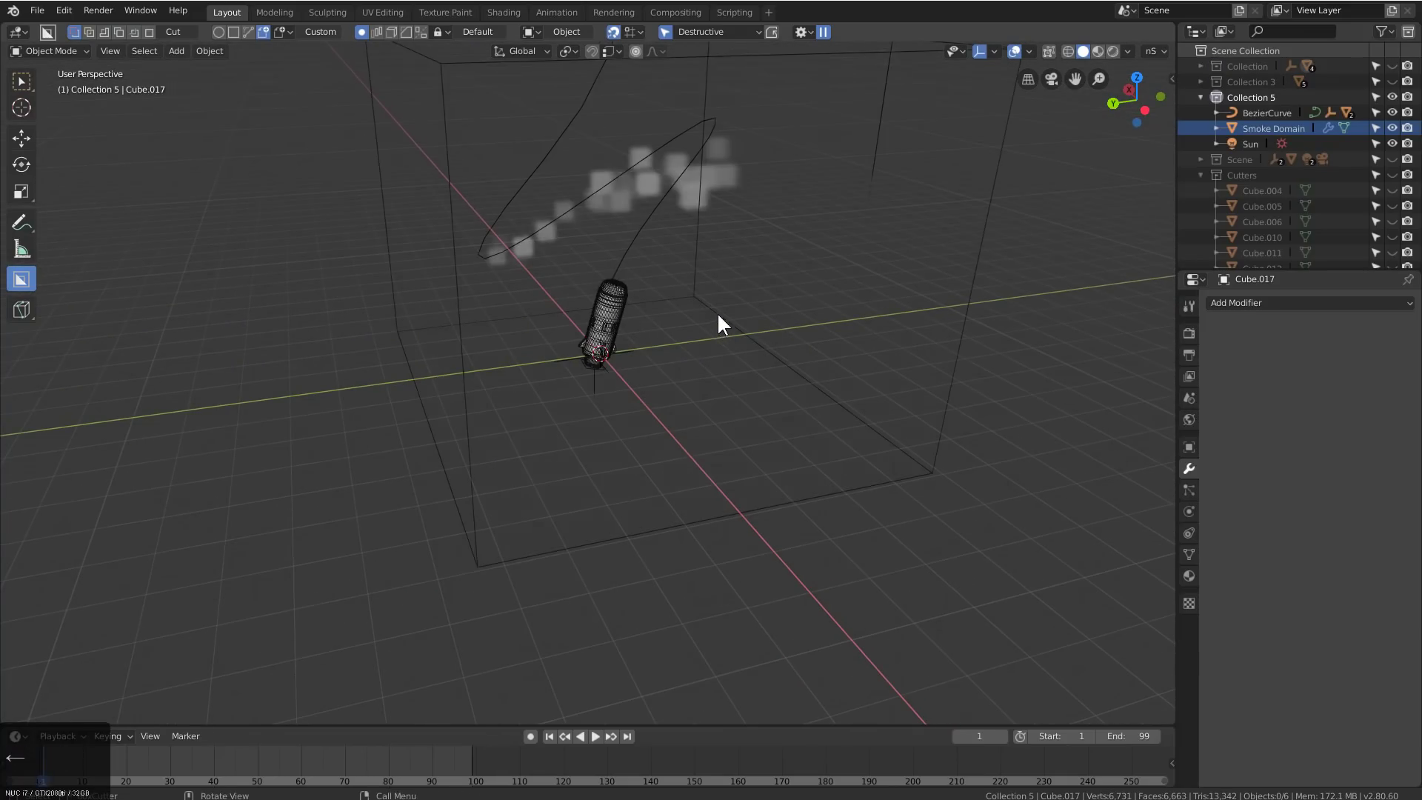
scroll(670, 243, up, 5)
shift+middle_drag(705, 248, 719, 163)
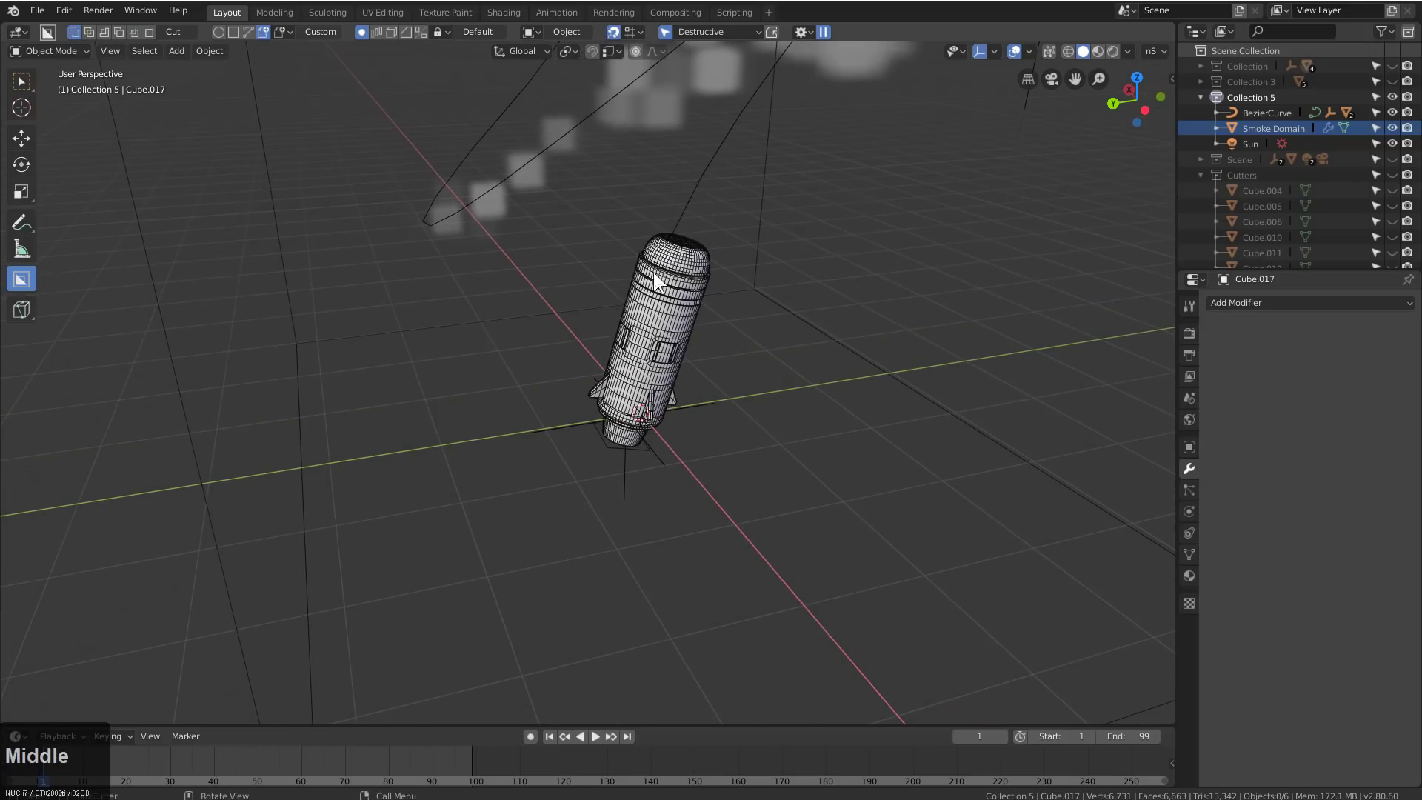
scroll(708, 422, down, 2)
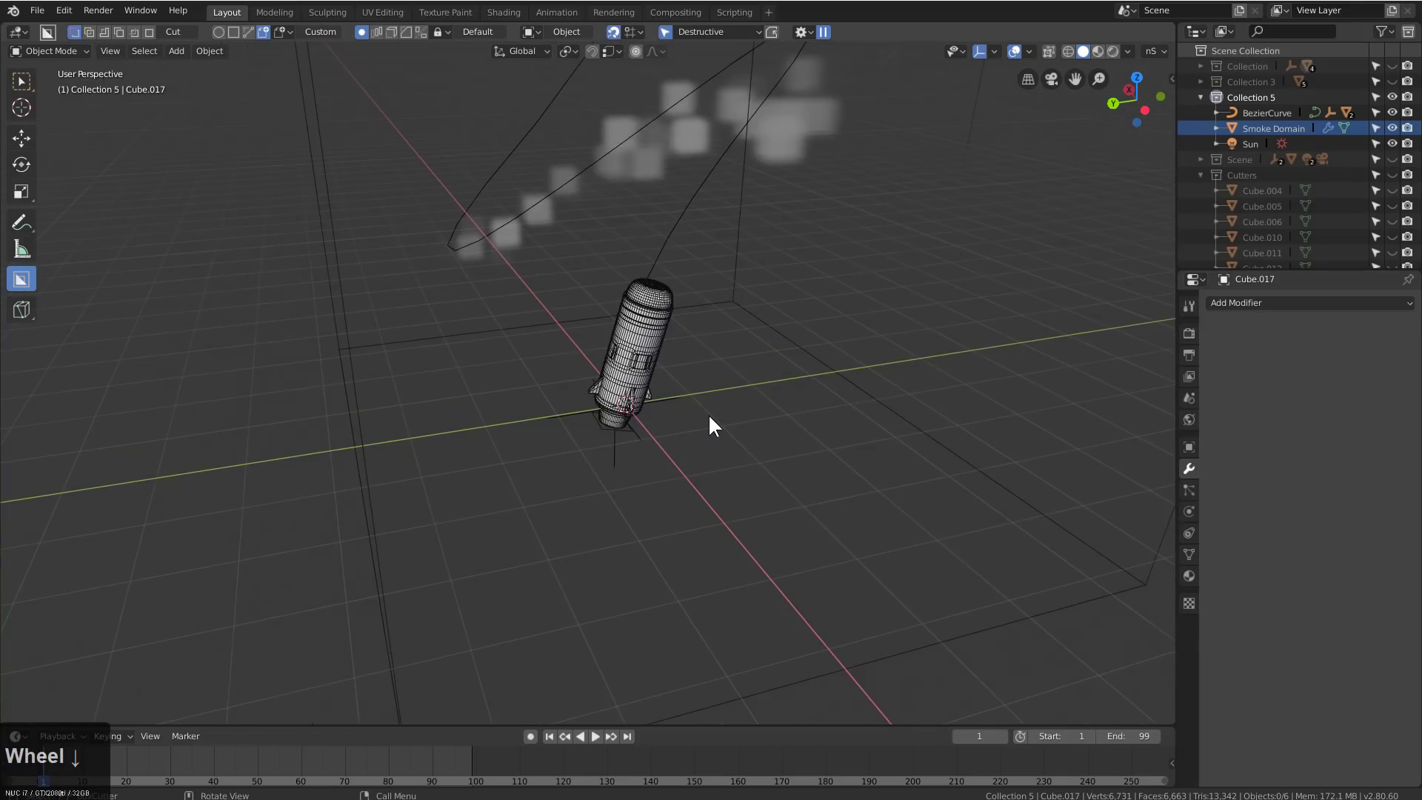
key(space)
scroll(748, 326, down, 2)
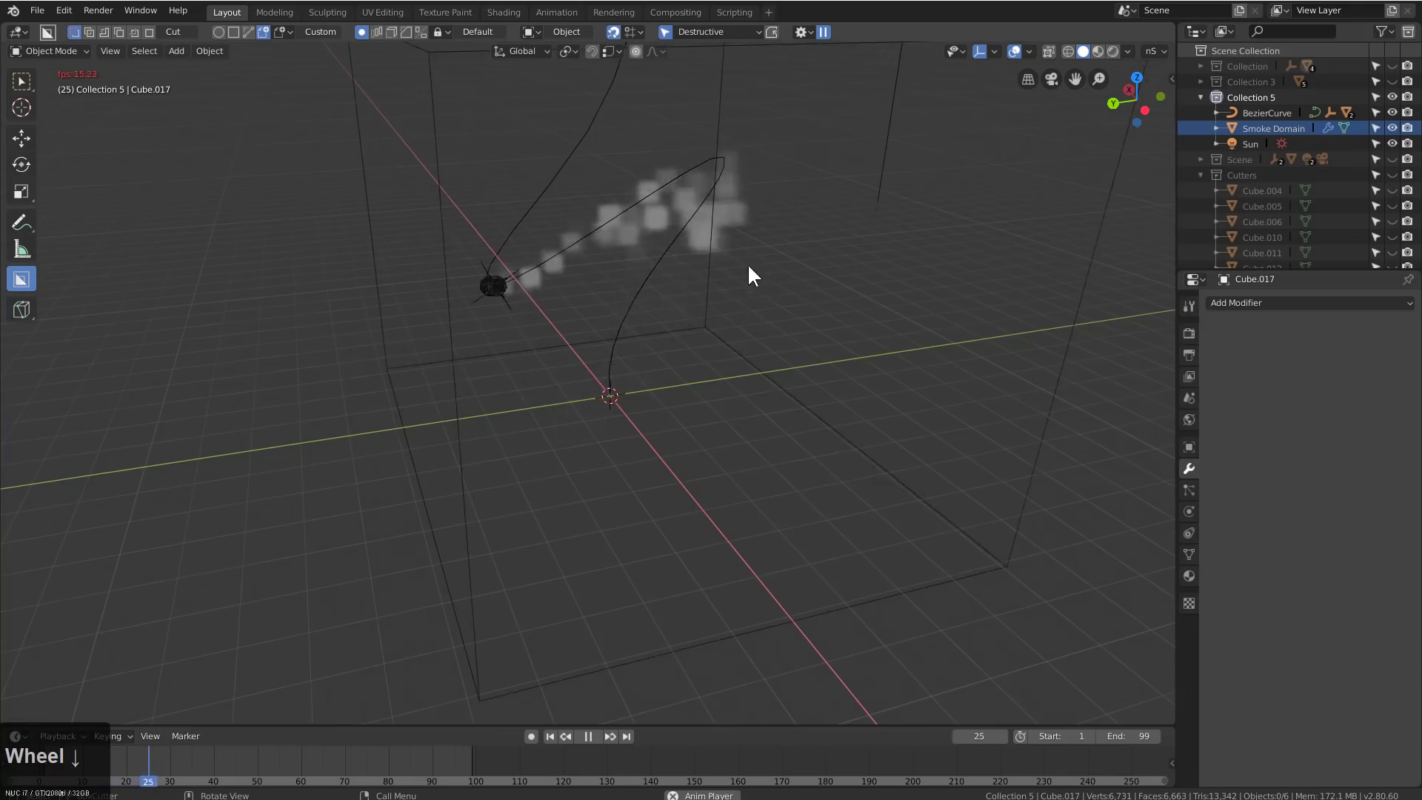
scroll(733, 267, down, 3)
shift+middle_drag(724, 264, 660, 550)
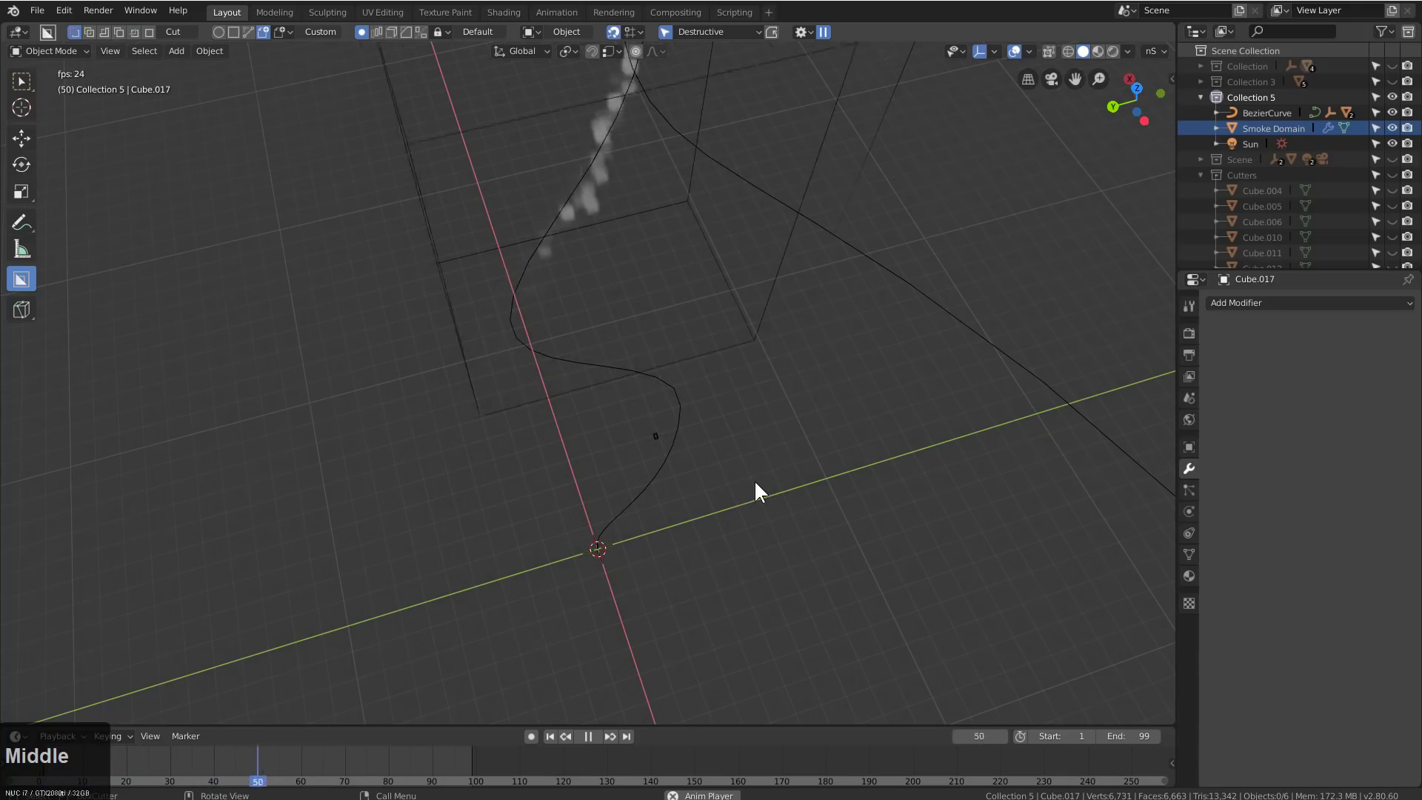
Select the flying rocket, frame it in the viewport and examine its body, fins and smoke from several sides
middle_drag(894, 416, 736, 374)
scroll(564, 368, up, 3)
click(564, 368)
key(KP_Decimal)
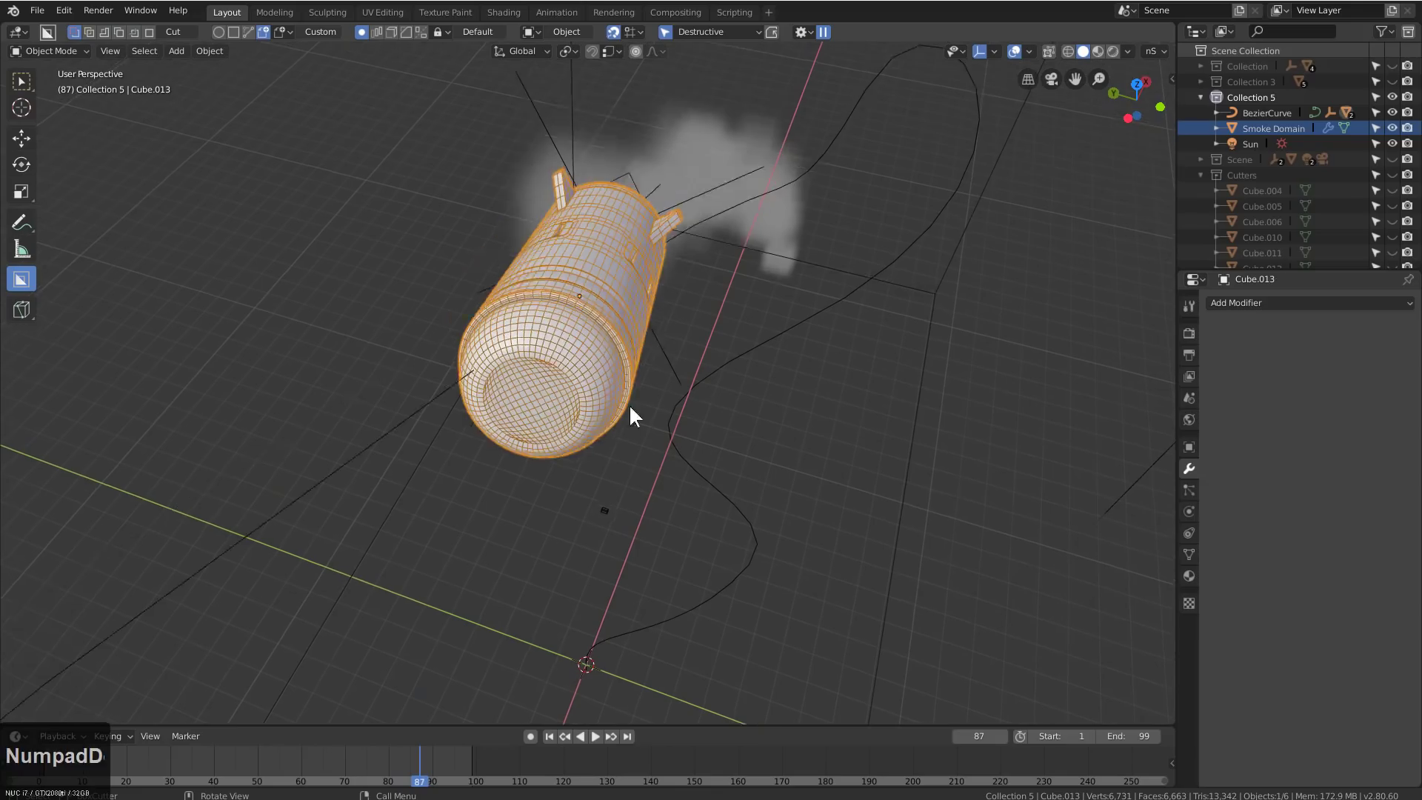
middle_drag(630, 405, 944, 385)
middle_drag(545, 407, 497, 415)
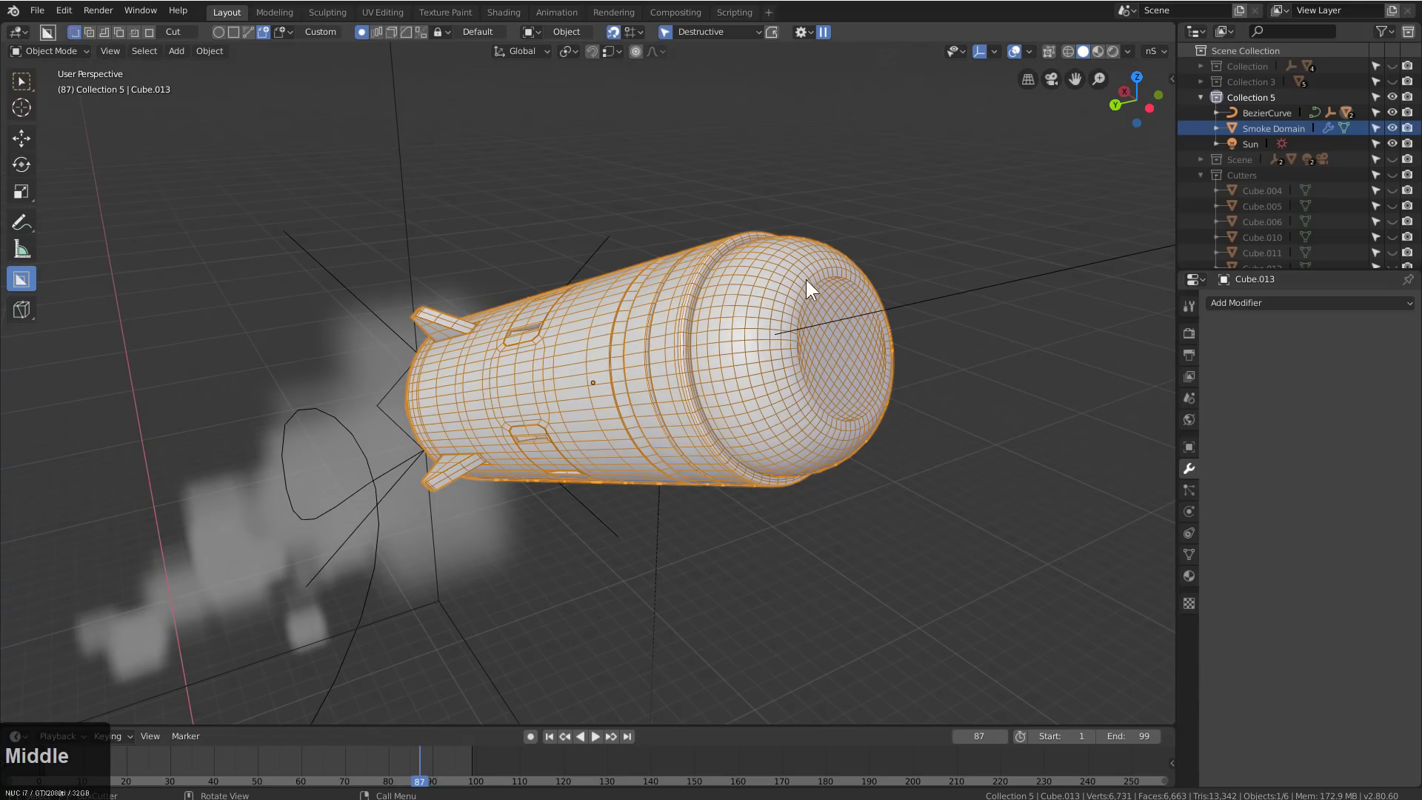
middle_drag(820, 407, 856, 464)
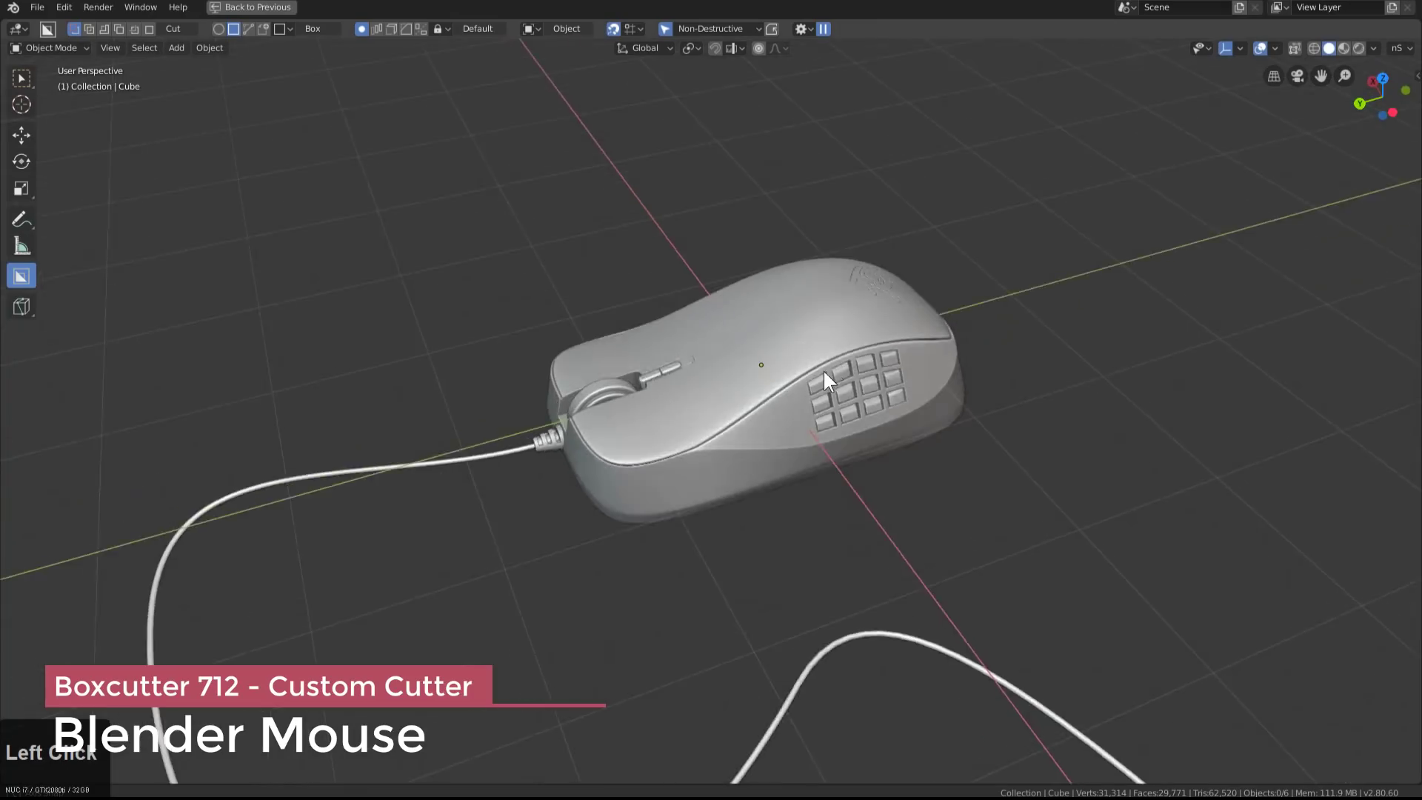
Select the mouse body and step through its modifier stack with Hard Ops Modifier Scroll, from Subdivision to Weighted Normal
scroll(823, 371, up, 3)
middle_drag(869, 365, 838, 363)
scroll(805, 357, up, 2)
key(q)
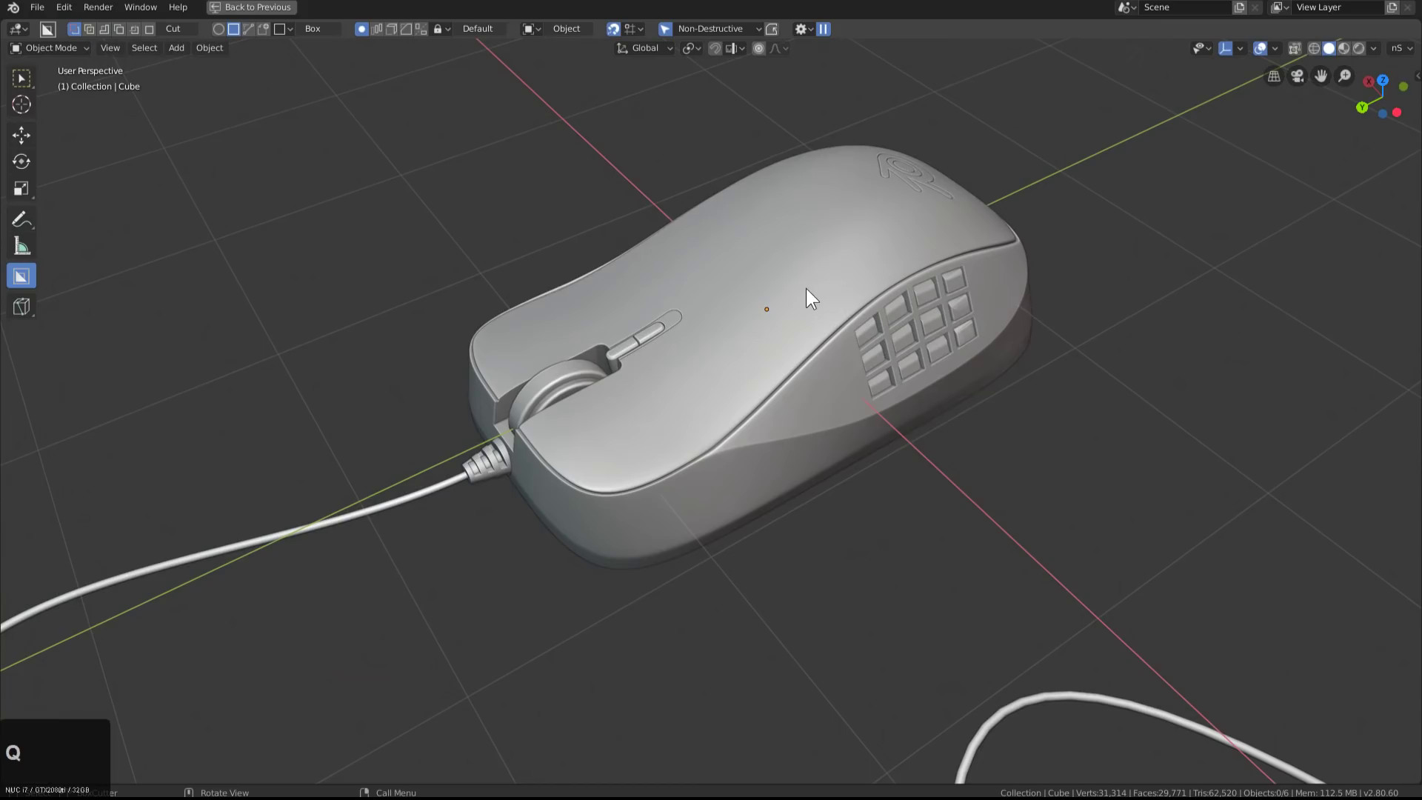
click(806, 289)
key(q)
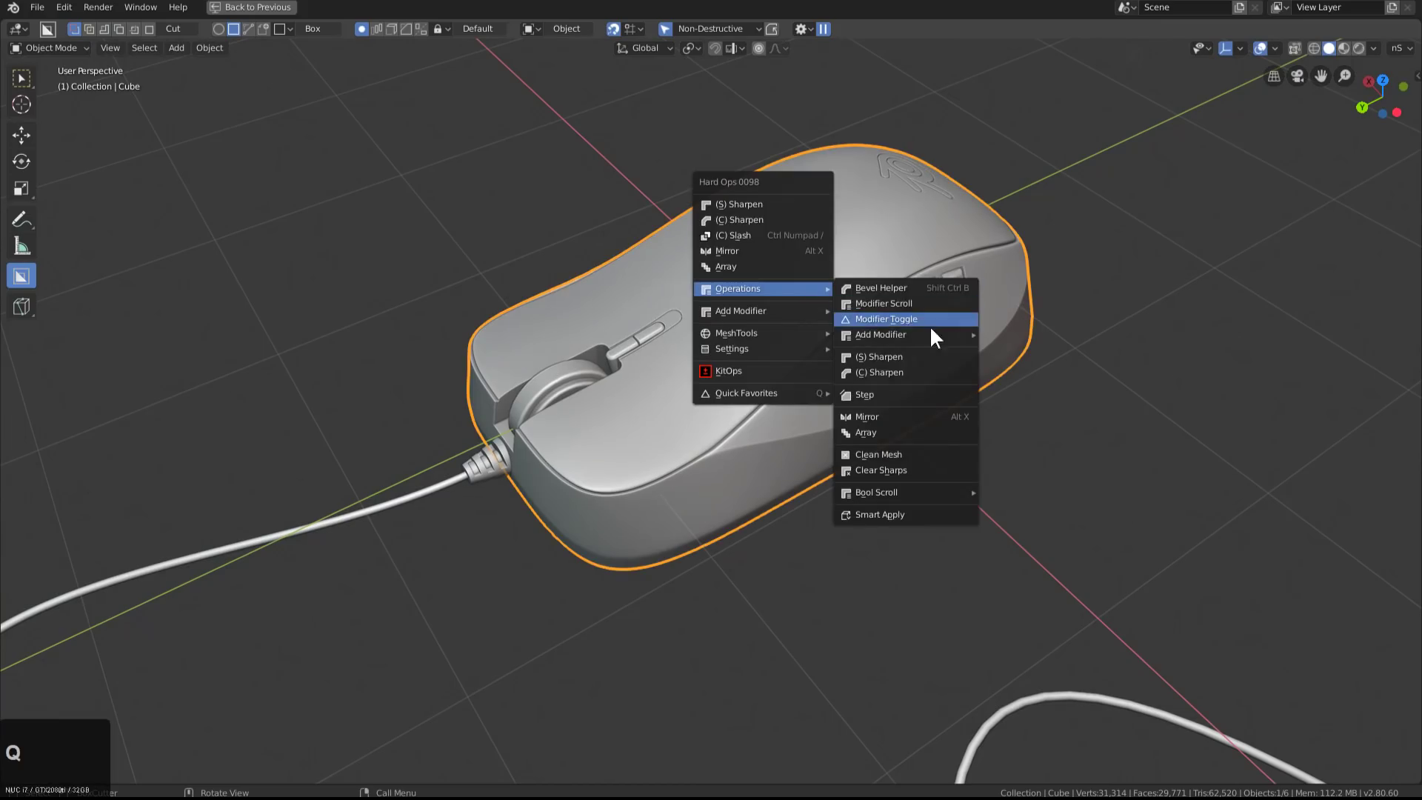
click(921, 304)
scroll(921, 304, up, 2)
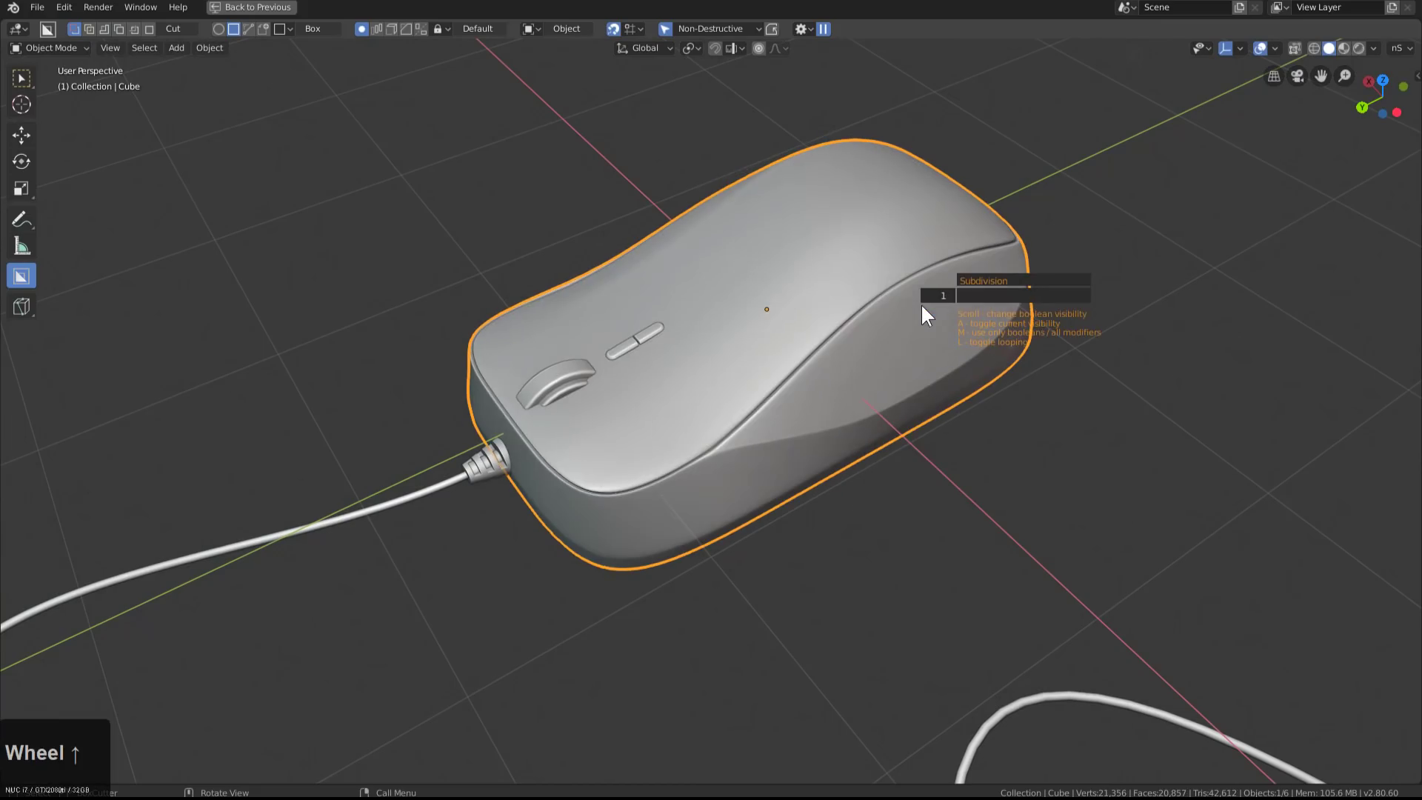
scroll(921, 304, up, 1)
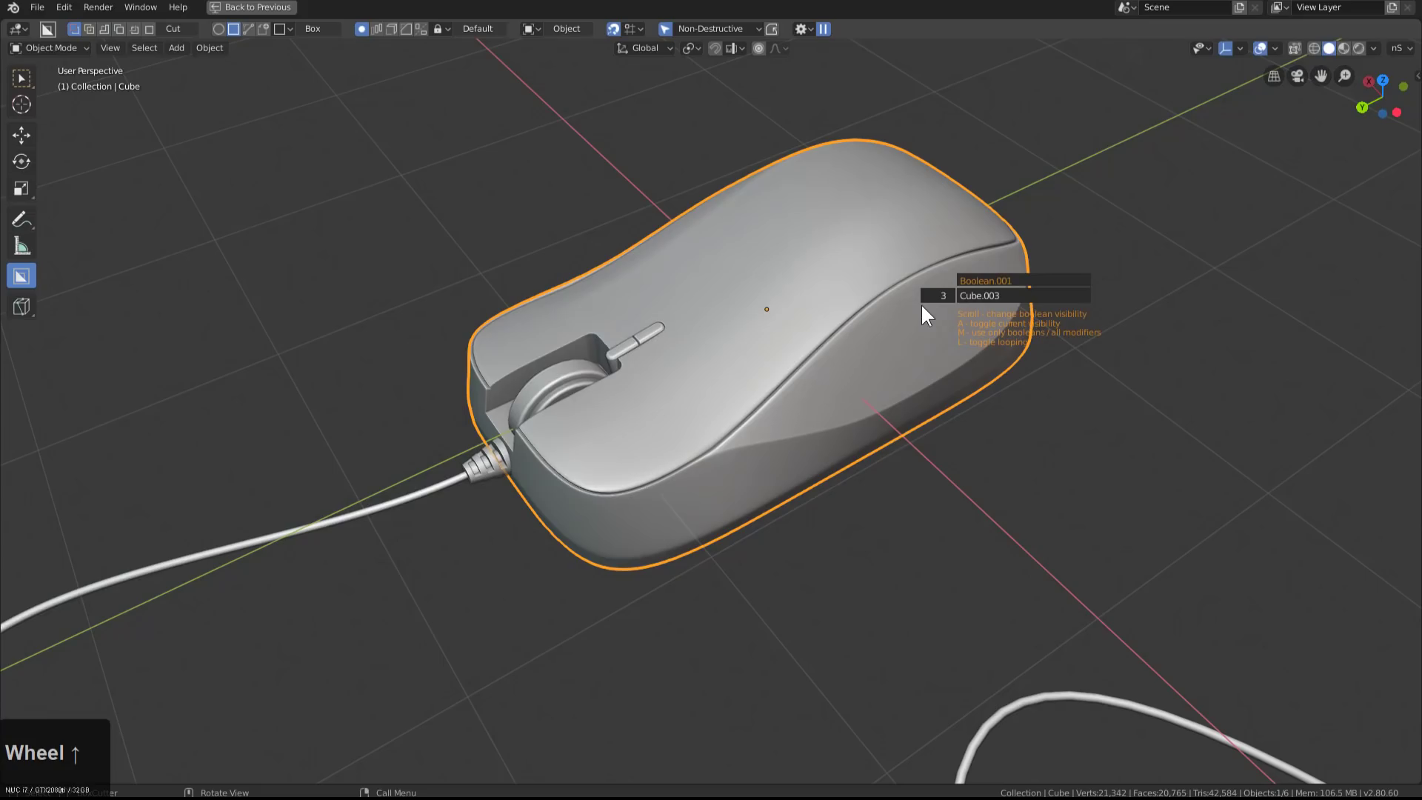
scroll(921, 303, up, 3)
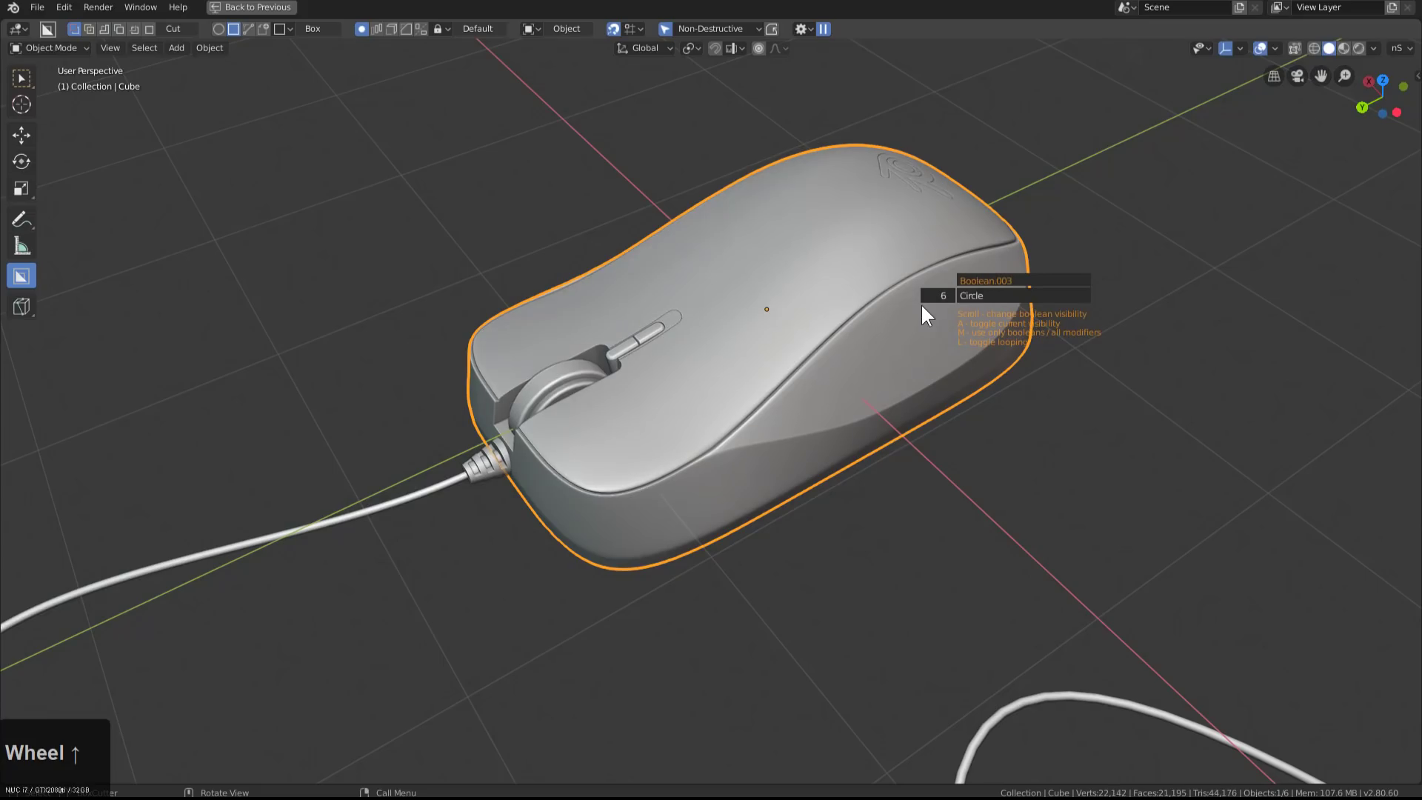
scroll(922, 304, up, 3)
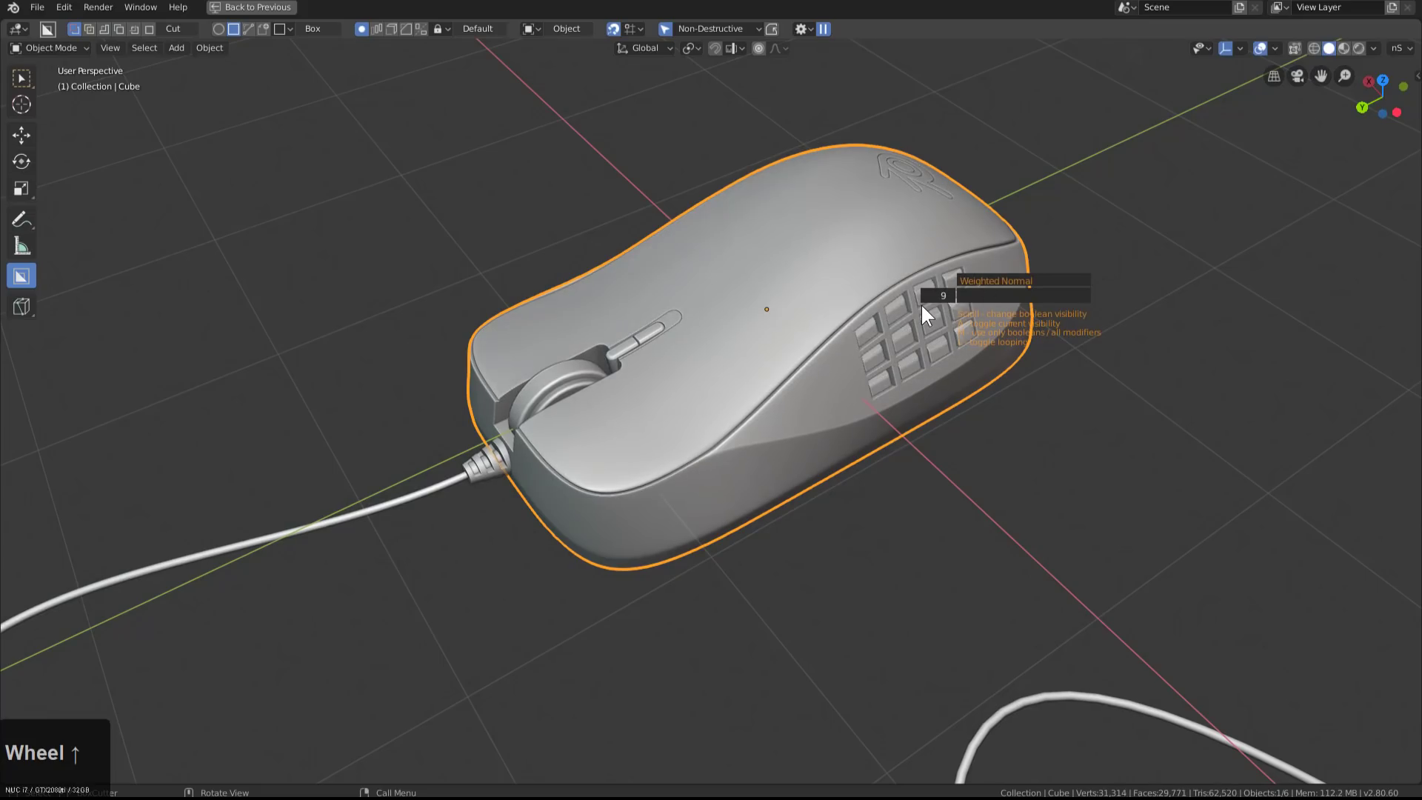
right_click(921, 304)
Set the BoxCutter shape to Custom and assign the selected mouse body as the custom cutter shape
middle_drag(925, 379, 831, 364)
scroll(831, 364, down, 2)
shift+middle_drag(733, 351, 750, 378)
click(263, 29)
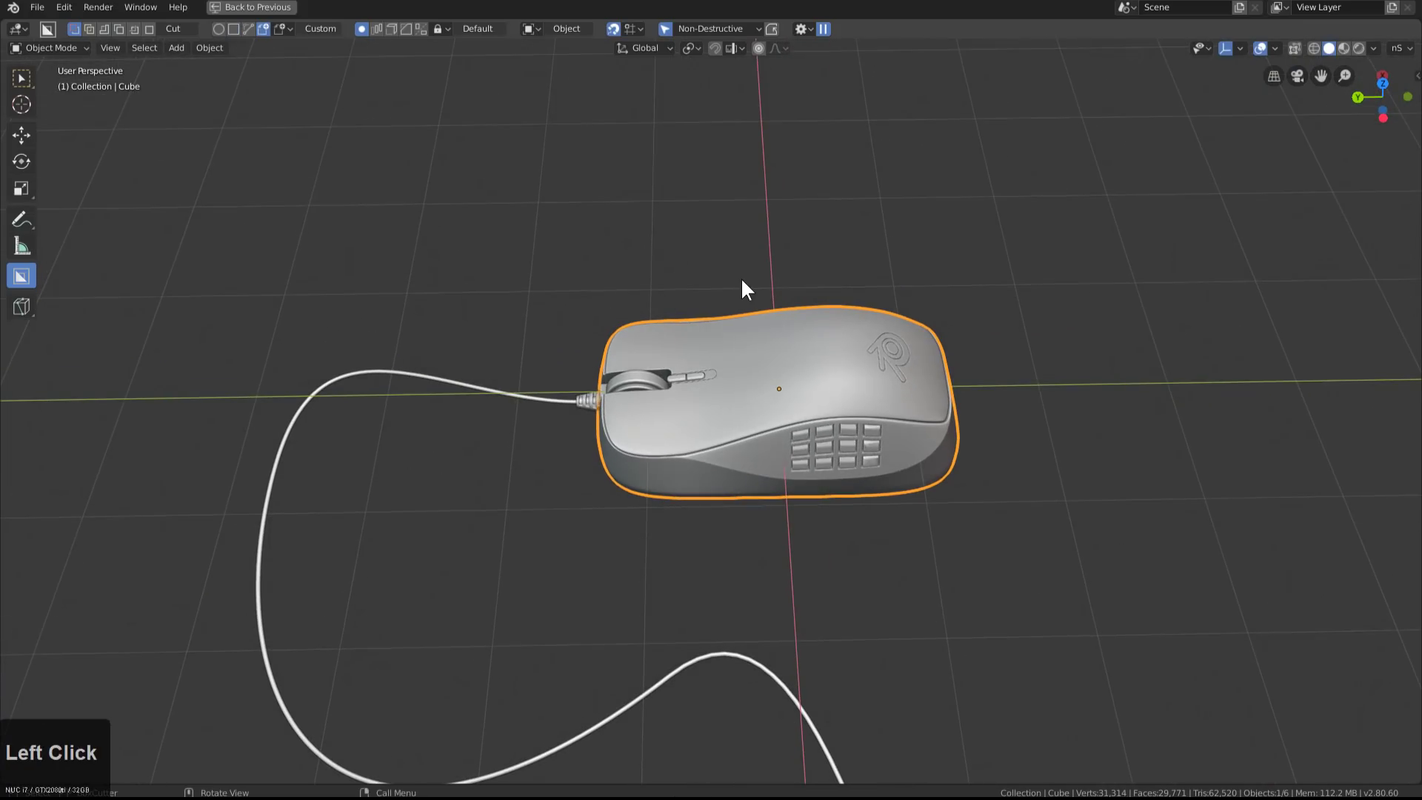
key(c)
scroll(785, 340, down, 3)
shift+middle_drag(807, 392, 806, 343)
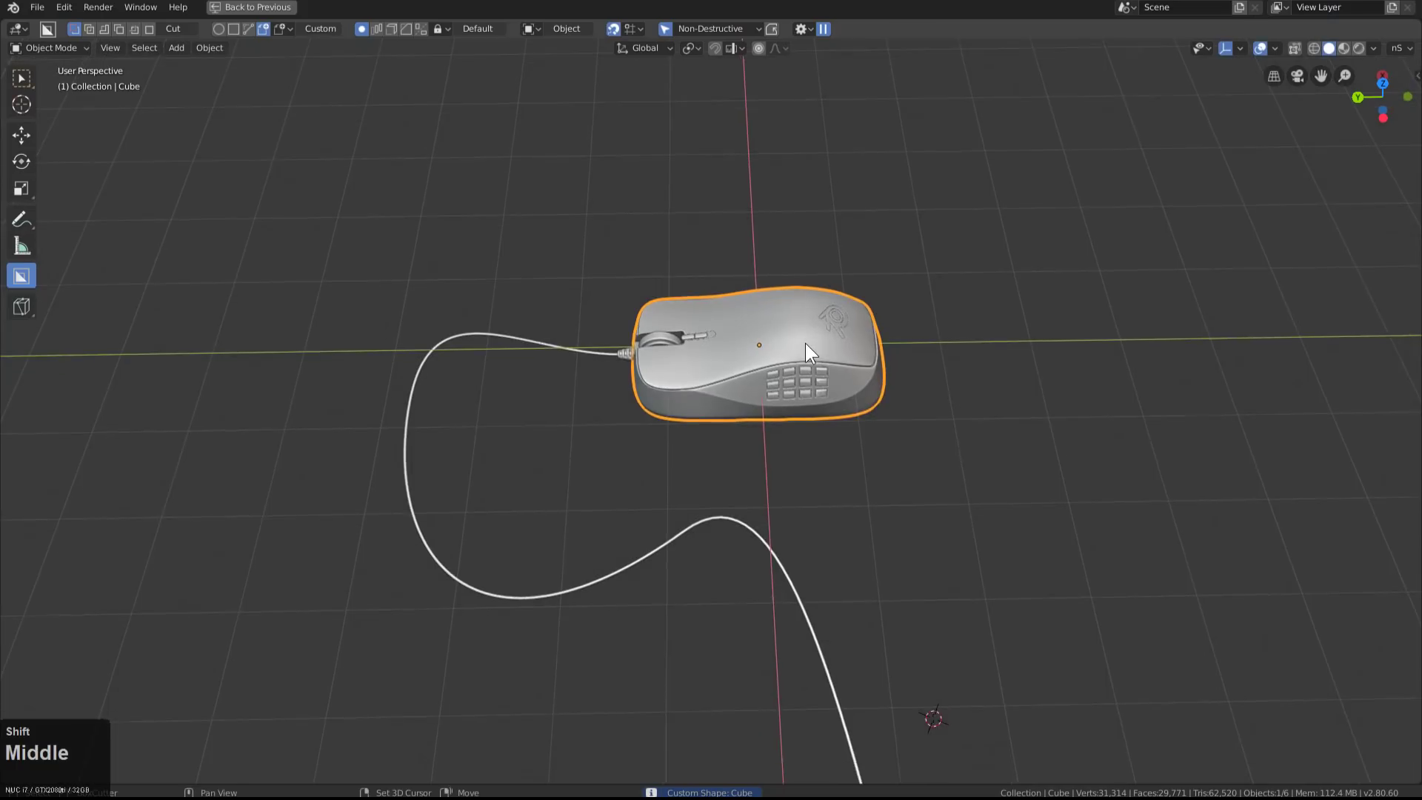
Add a plane at the world origin and scale it up by about 5.4 as a mouse pad
key(shift+c)
key(shift+a)
click(859, 339)
scroll(787, 296, up, 2)
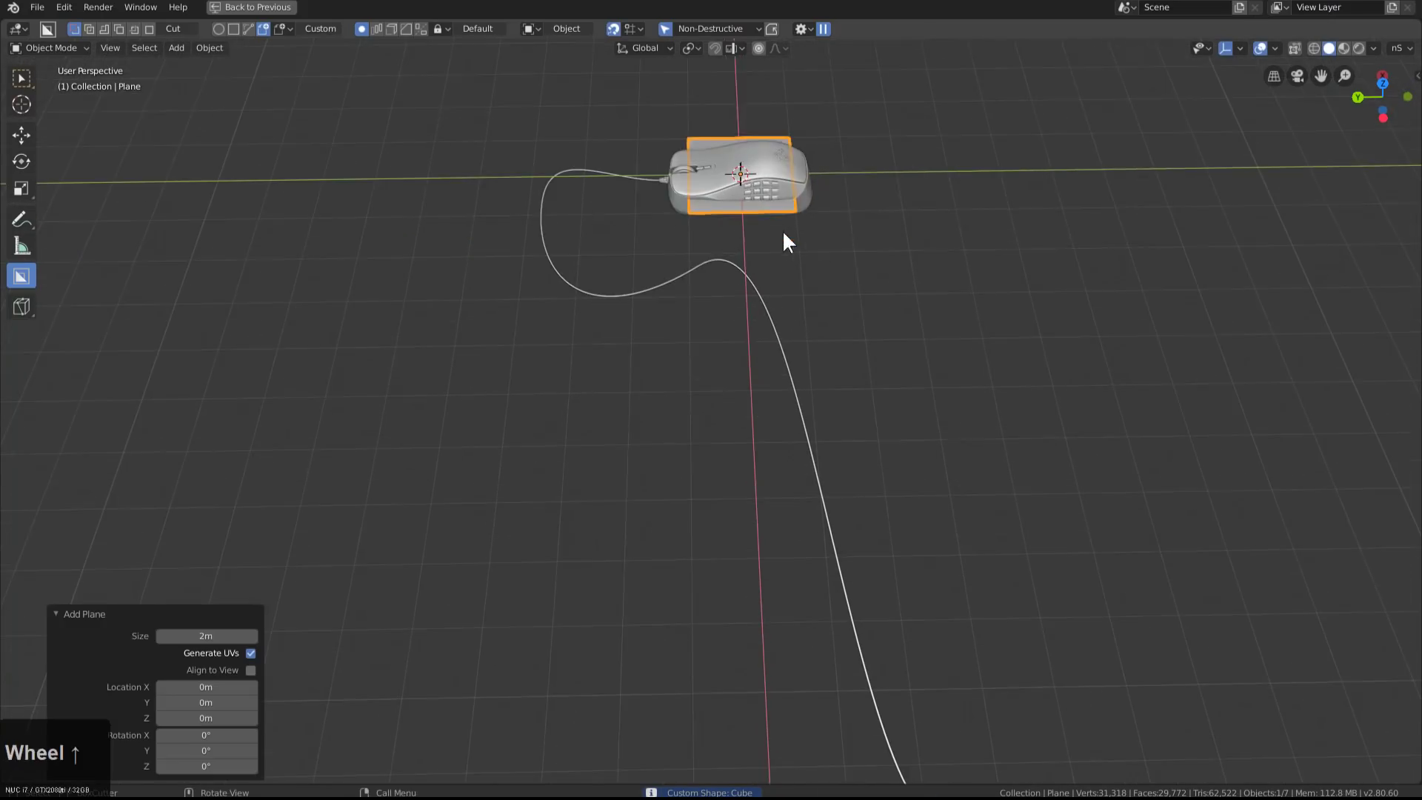
key(s)
click(1072, 325)
Round the plane's corners with a multi-segment Hard Ops bevel
key(q)
click(1048, 284)
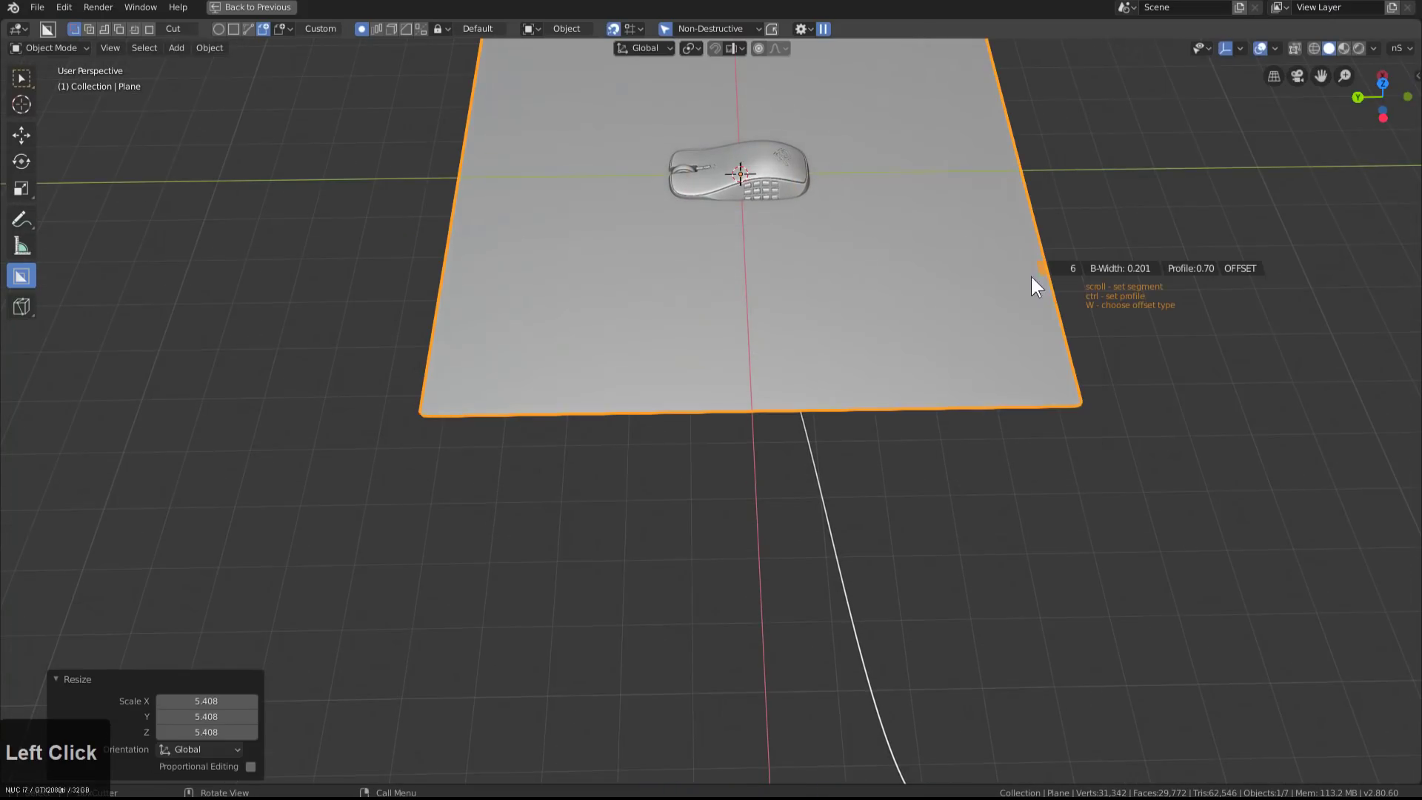
scroll(641, 258, up, 2)
click(646, 256)
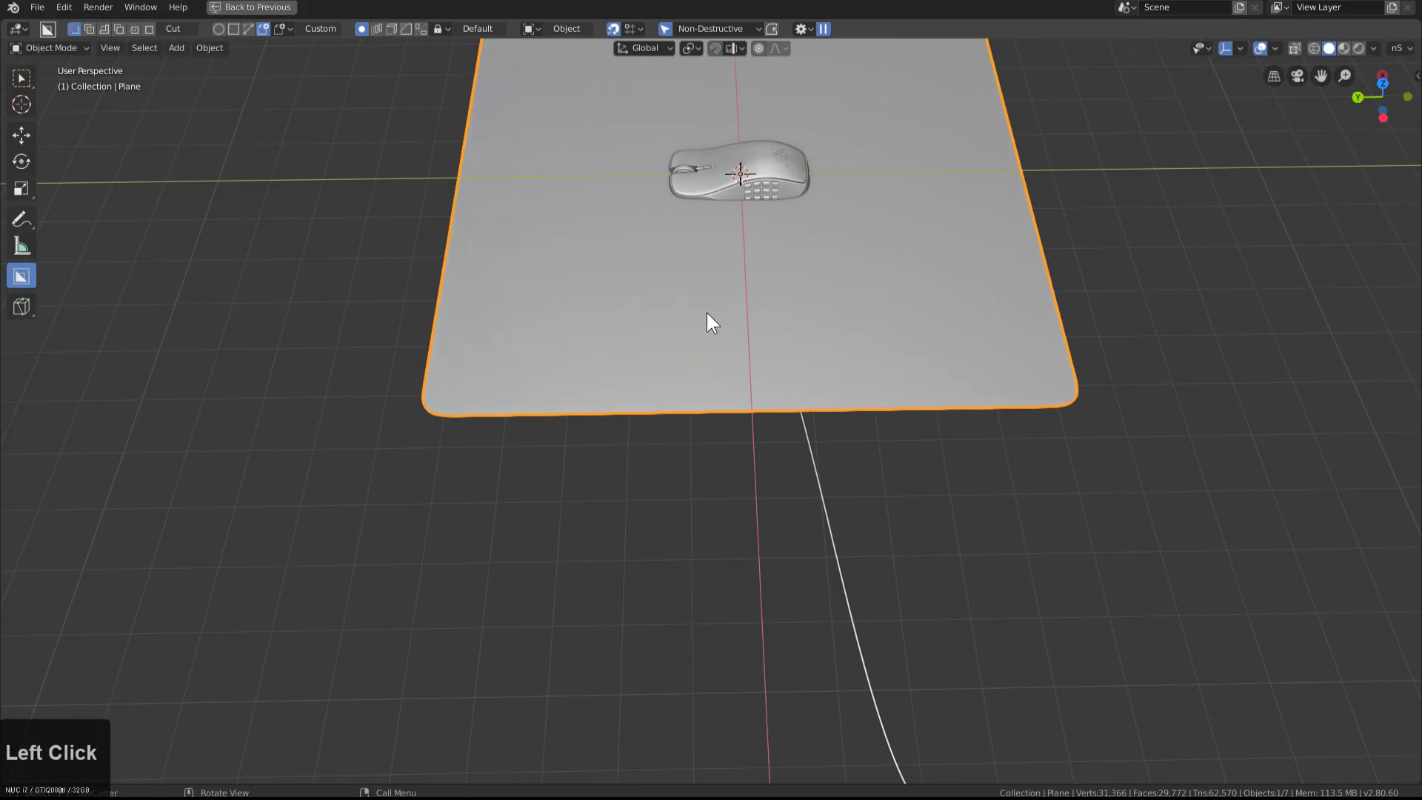
Give the plane a thin solidify thickness with the Hard Ops thickness tool
key(q)
click(680, 326)
key(2)
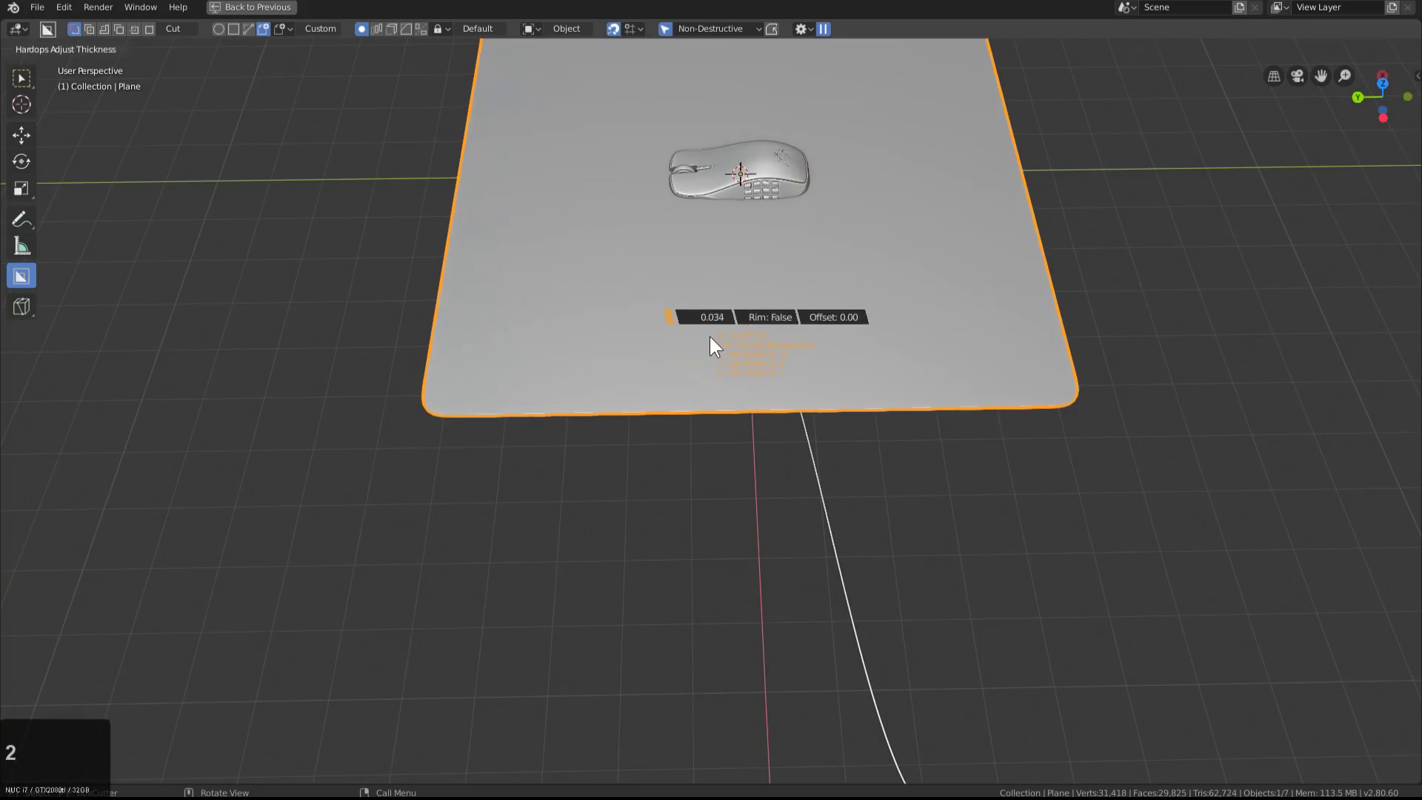
click(740, 349)
Move the plane down 0.421 m along global Z so that it lies under the mouse and cable
middle_drag(740, 349, 795, 301)
scroll(795, 301, up, 4)
scroll(847, 323, up, 1)
key(g)
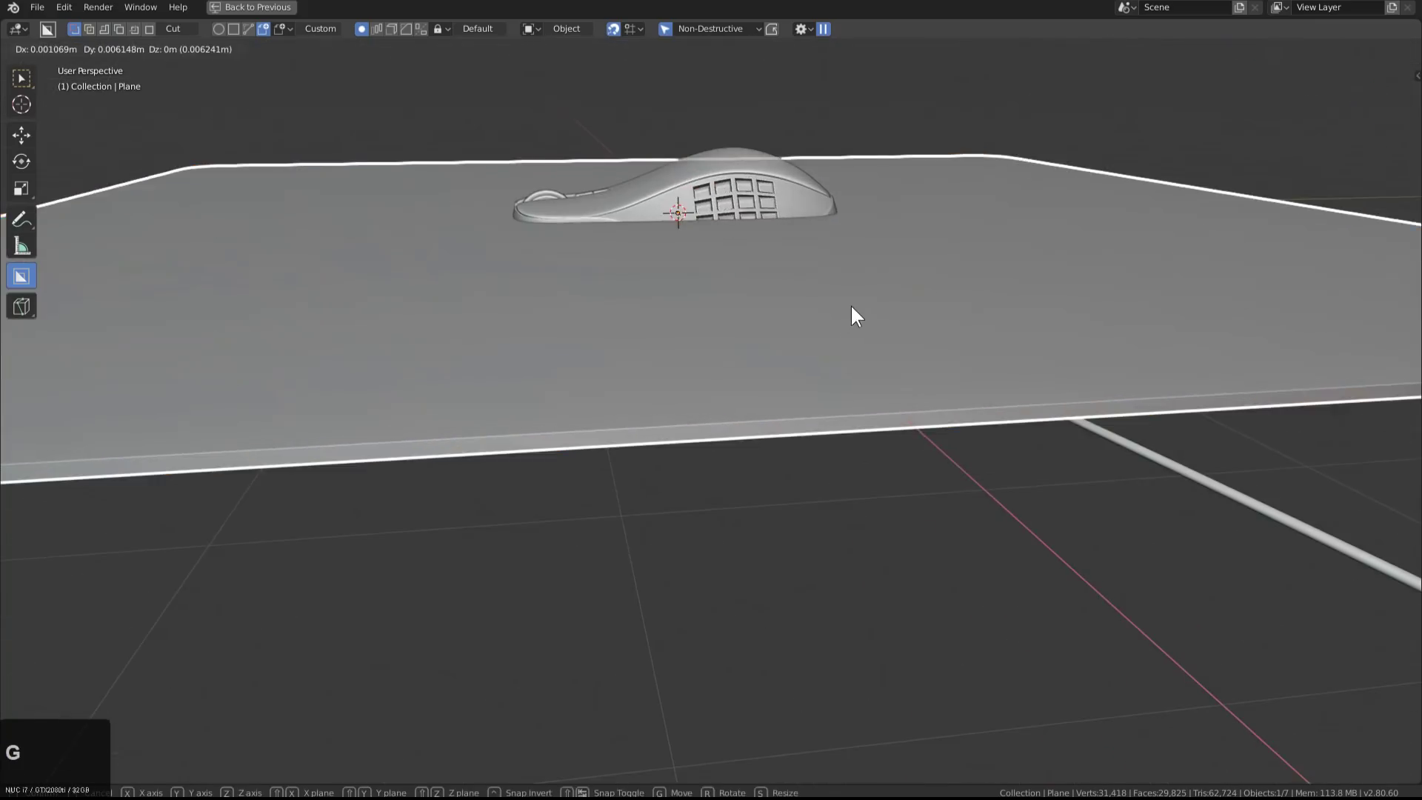
key(z)
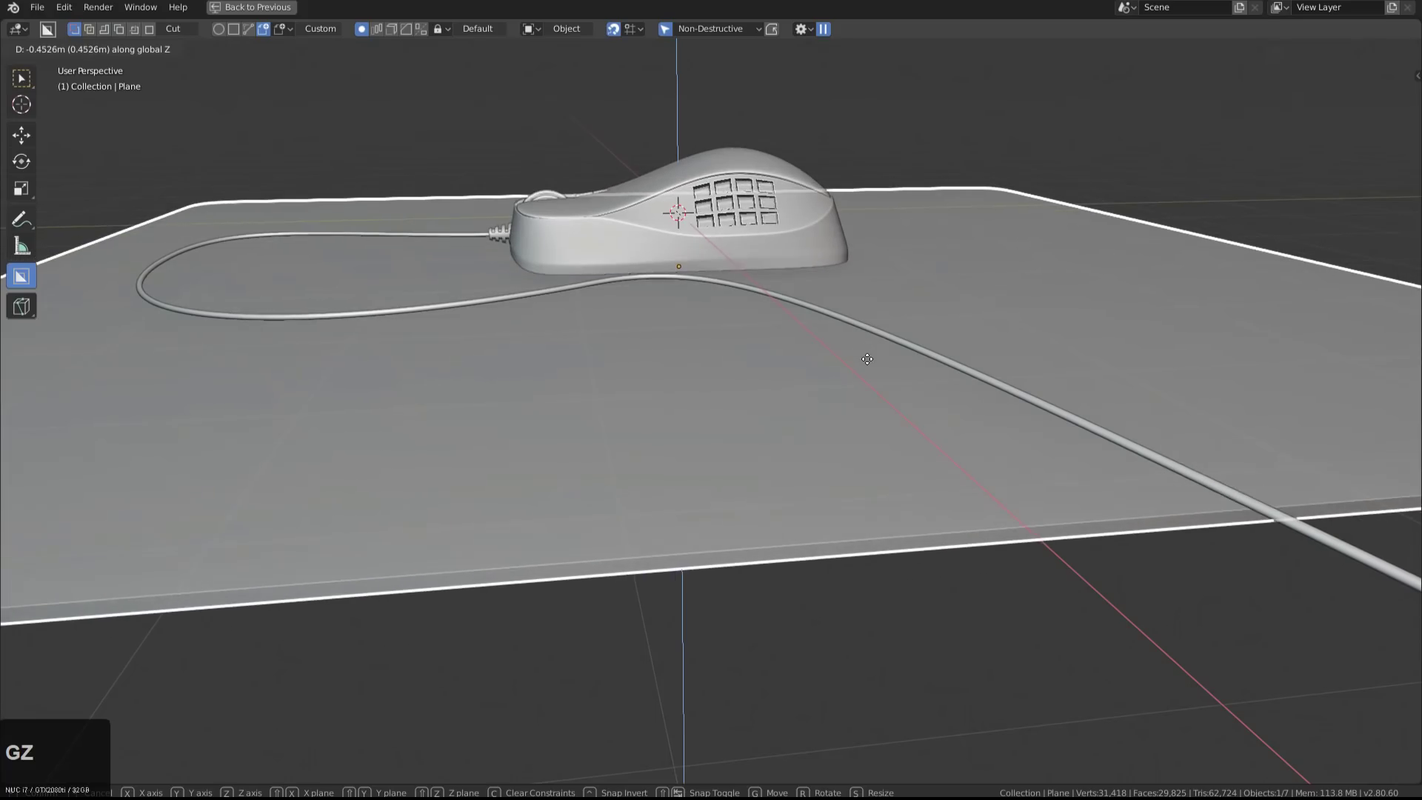
click(979, 275)
scroll(929, 307, down, 3)
scroll(929, 307, down, 6)
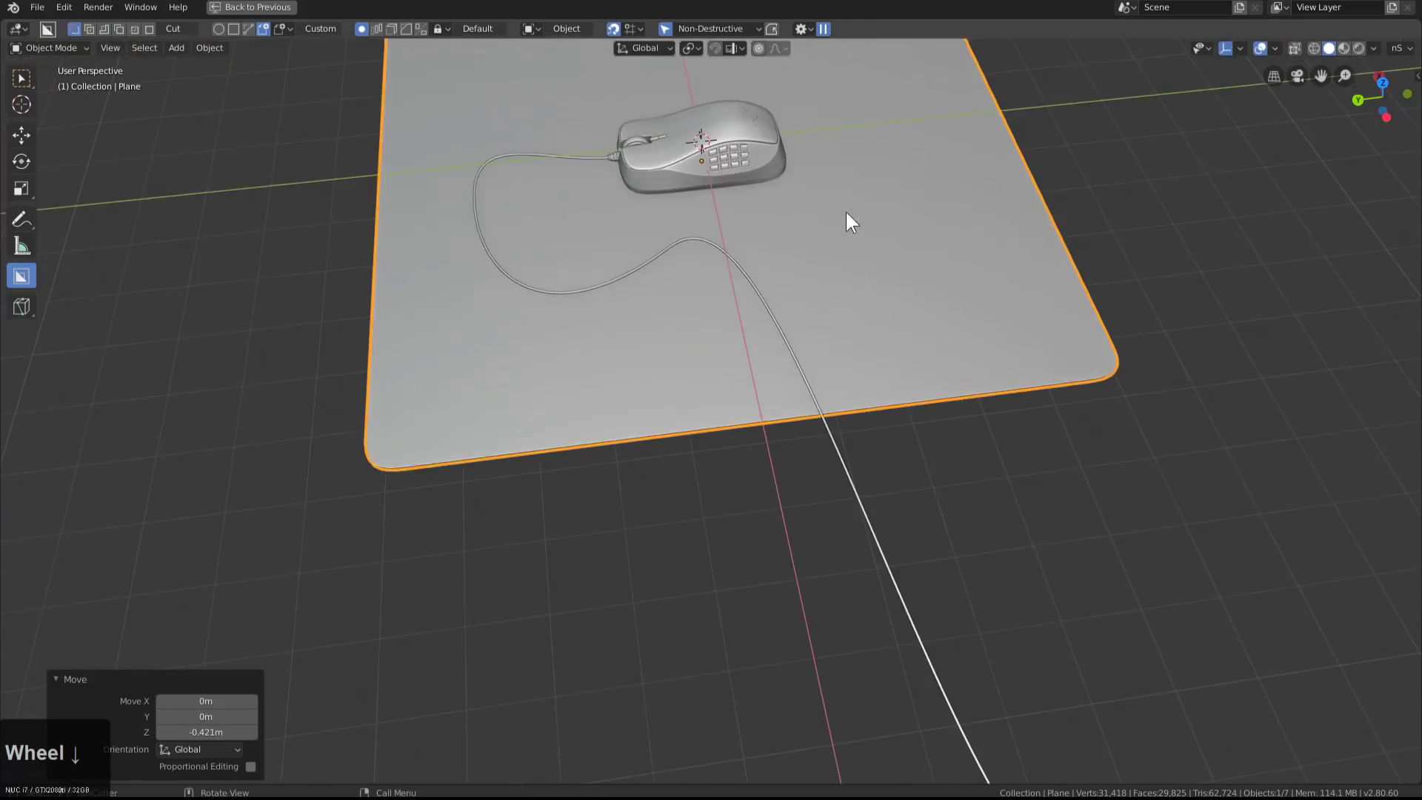
Switch BoxCutter to Make mode and draw a smaller copy of the custom mouse shape on the plane beside the original
click(828, 342)
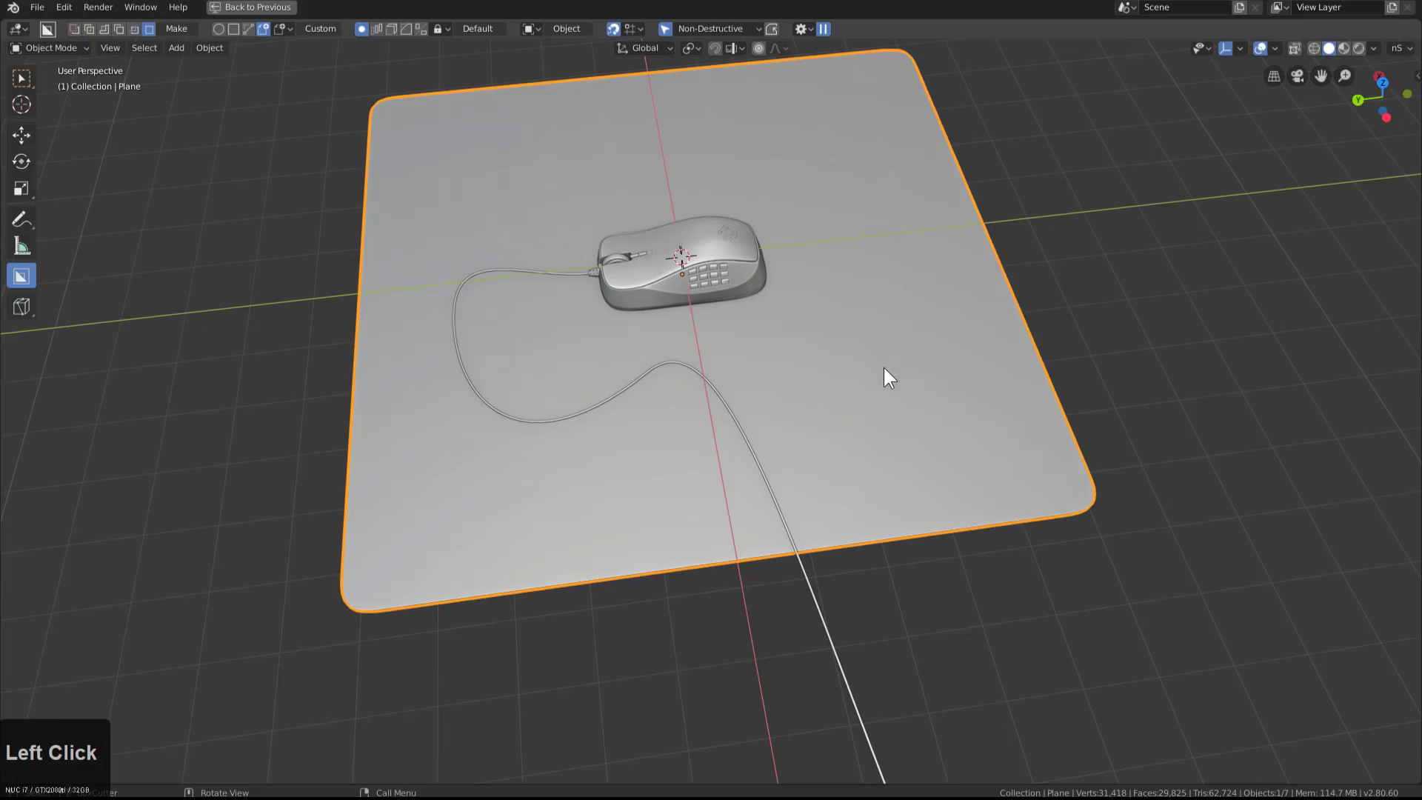
mouse_move(884, 370)
mouse_down()
mouse_move(886, 386)
mouse_move(826, 309)
mouse_move(836, 325)
mouse_up()
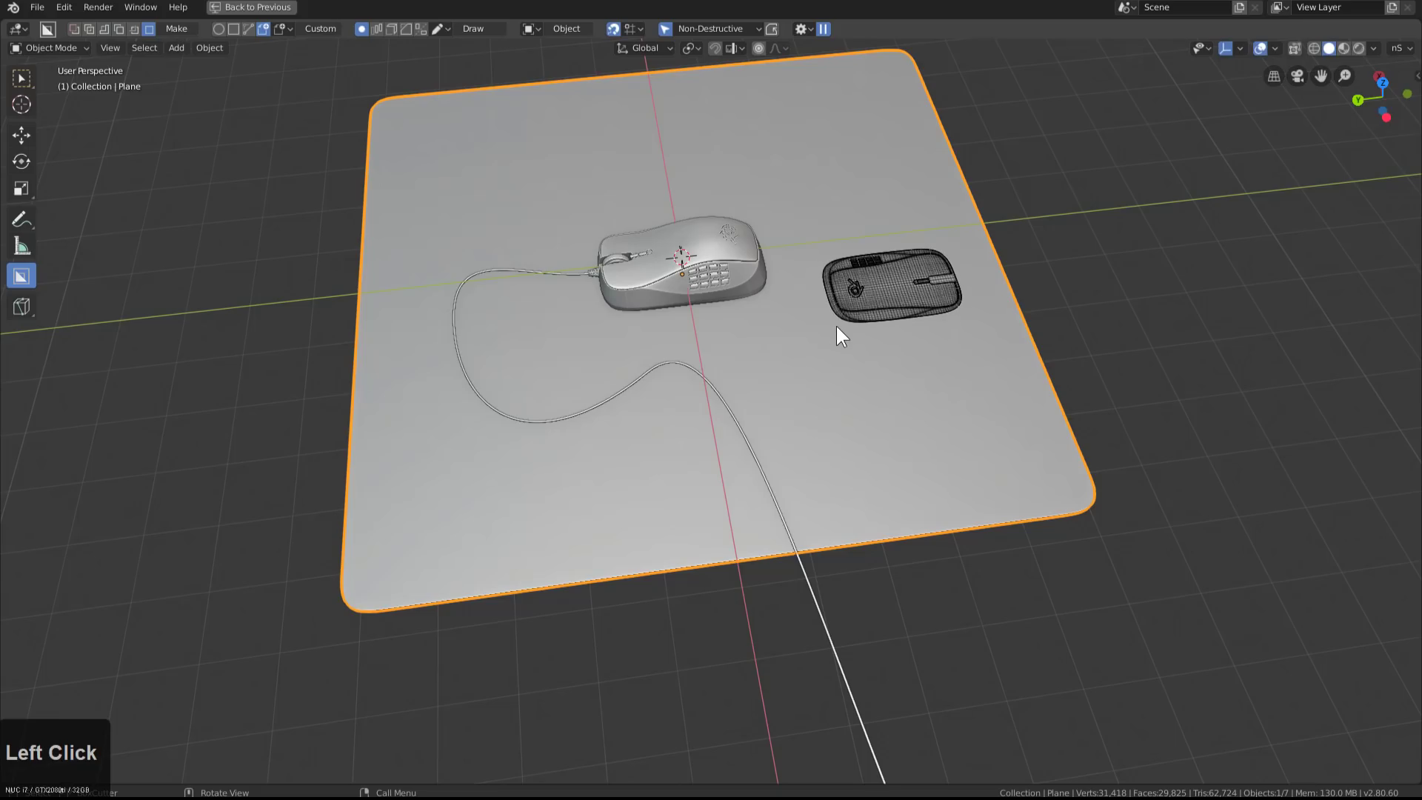
click(846, 274)
middle_drag(919, 352, 680, 265)
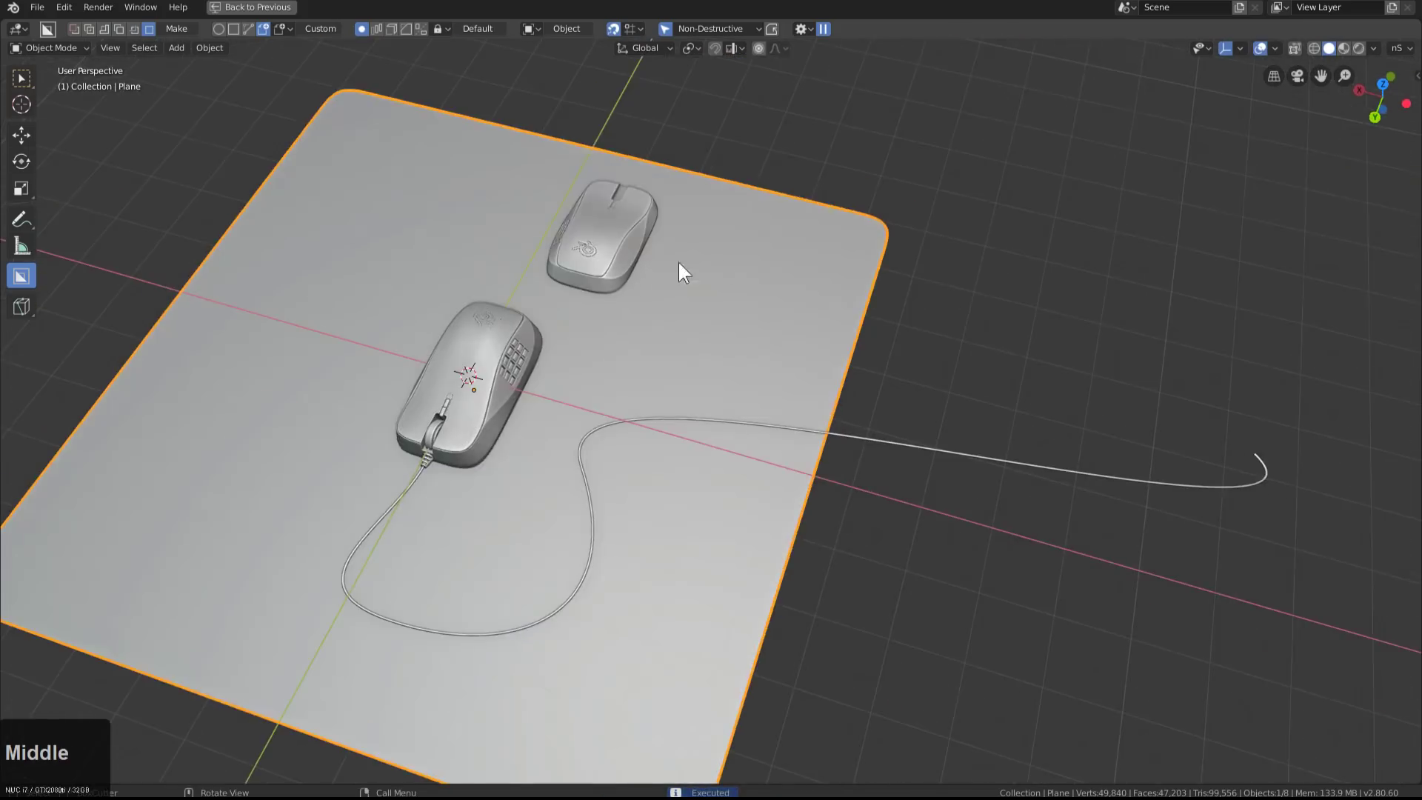
Delete the small mouse copy made on the plane
scroll(811, 263, up, 5)
click(790, 246)
key(x)
click(793, 248)
Select the mouse pad plane and delete it
scroll(793, 247, down, 5)
middle_drag(793, 247, 902, 387)
click(902, 387)
scroll(888, 393, down, 2)
scroll(888, 392, down, 2)
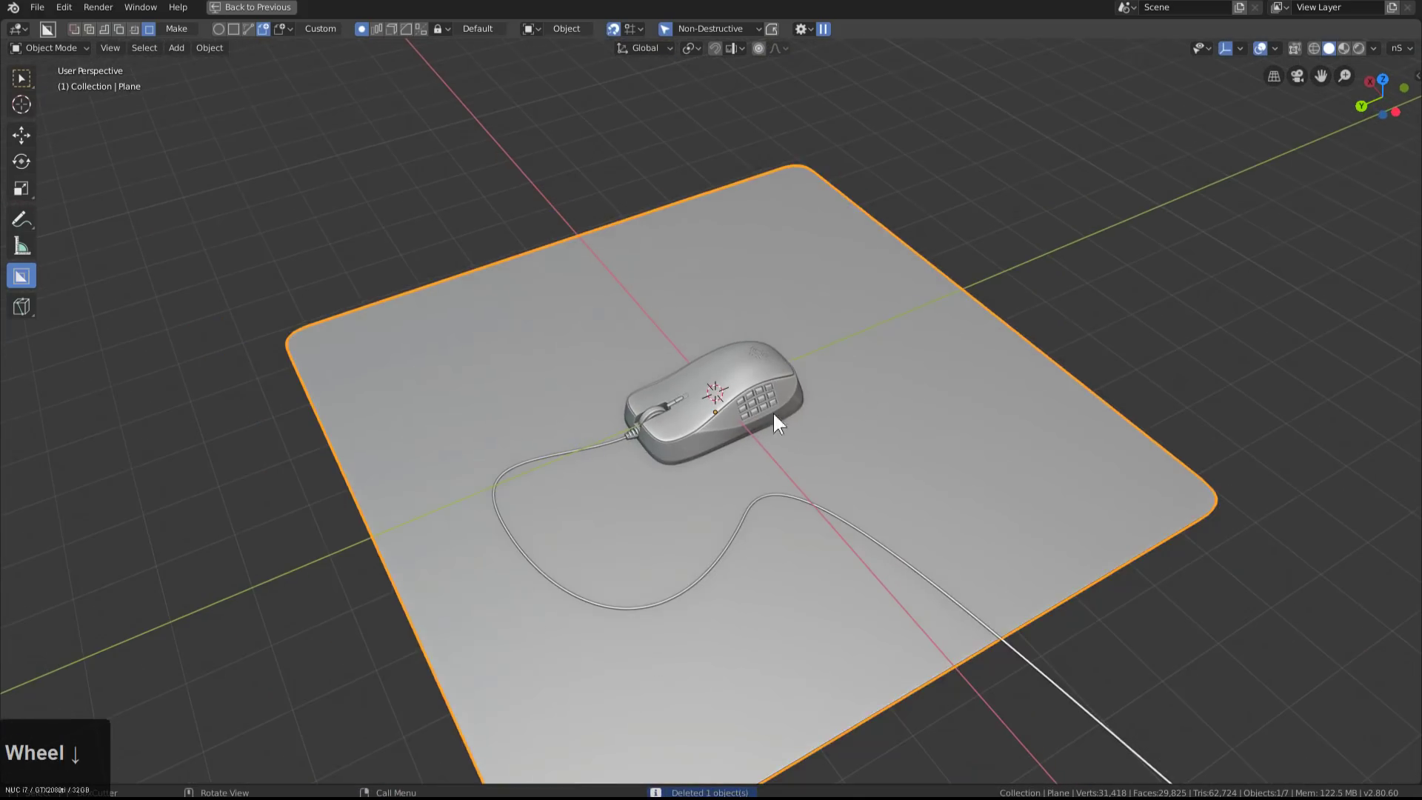
key(Delete)
Set the viewport subdivision level of the mouse body's Subdivision modifier to 1
scroll(741, 408, up, 3)
click(711, 404)
scroll(920, 379, up, 2)
key(ctrl+grave)
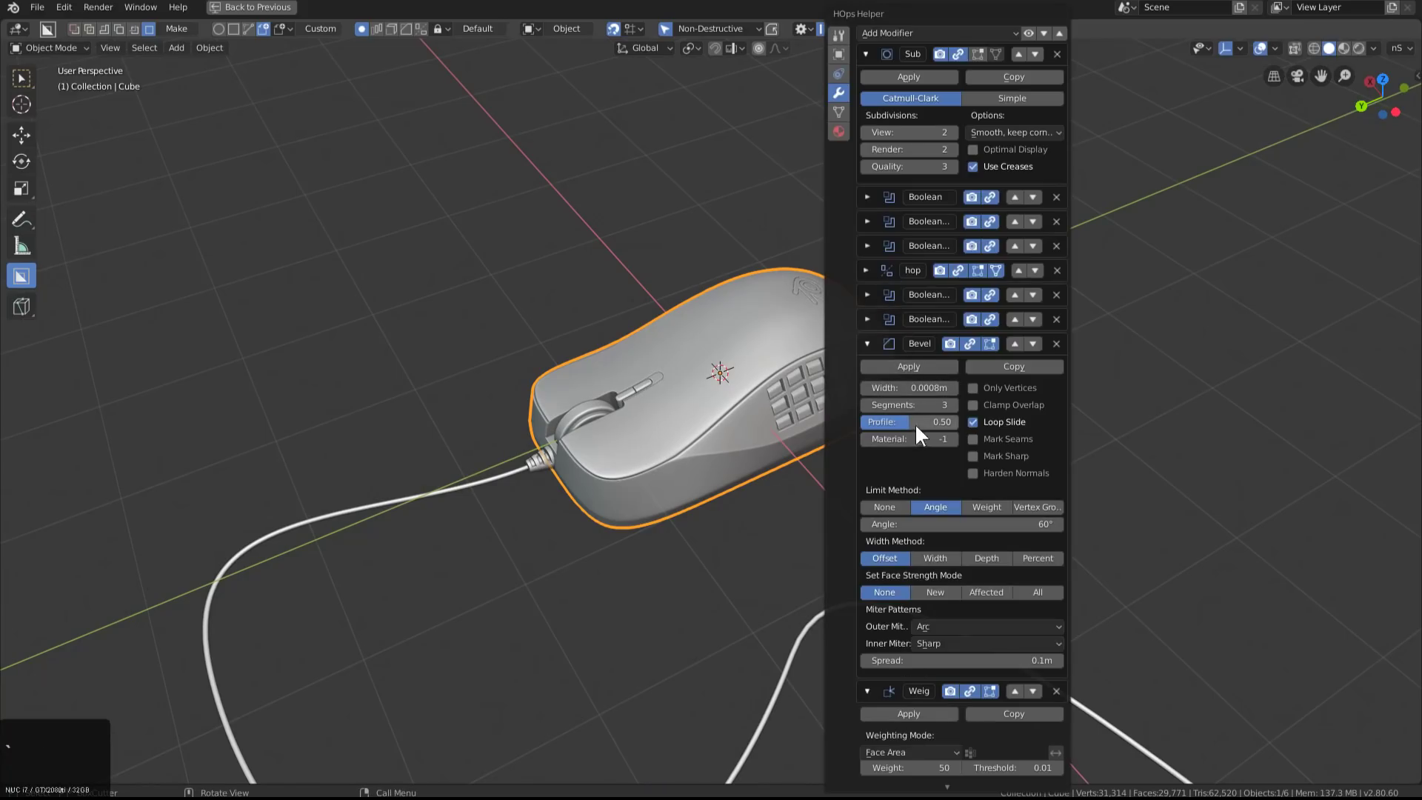
click(866, 131)
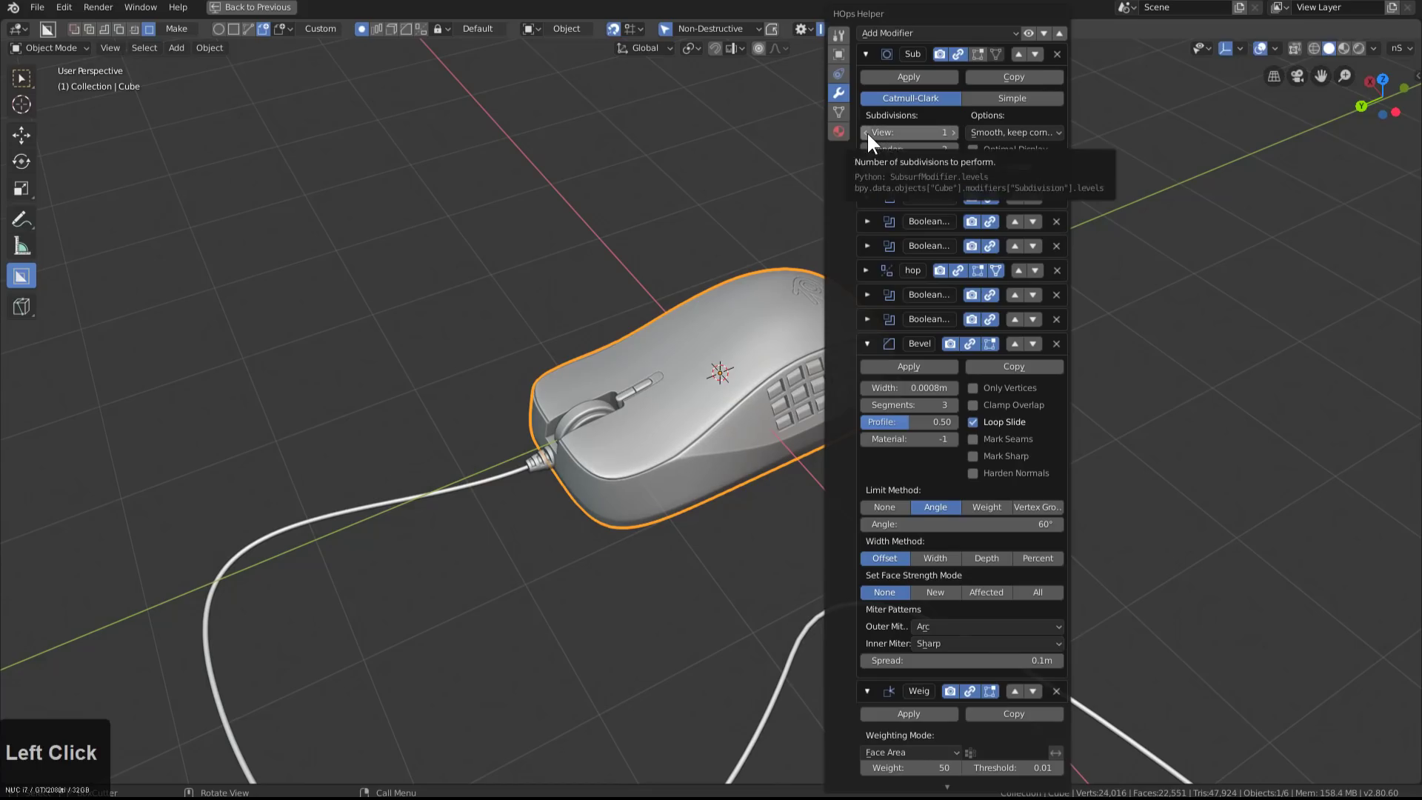
key(Escape)
Select all objects and apply Visual Geometry to Mesh to them
middle_drag(815, 397, 789, 394)
middle_drag(707, 377, 798, 388)
key(a)
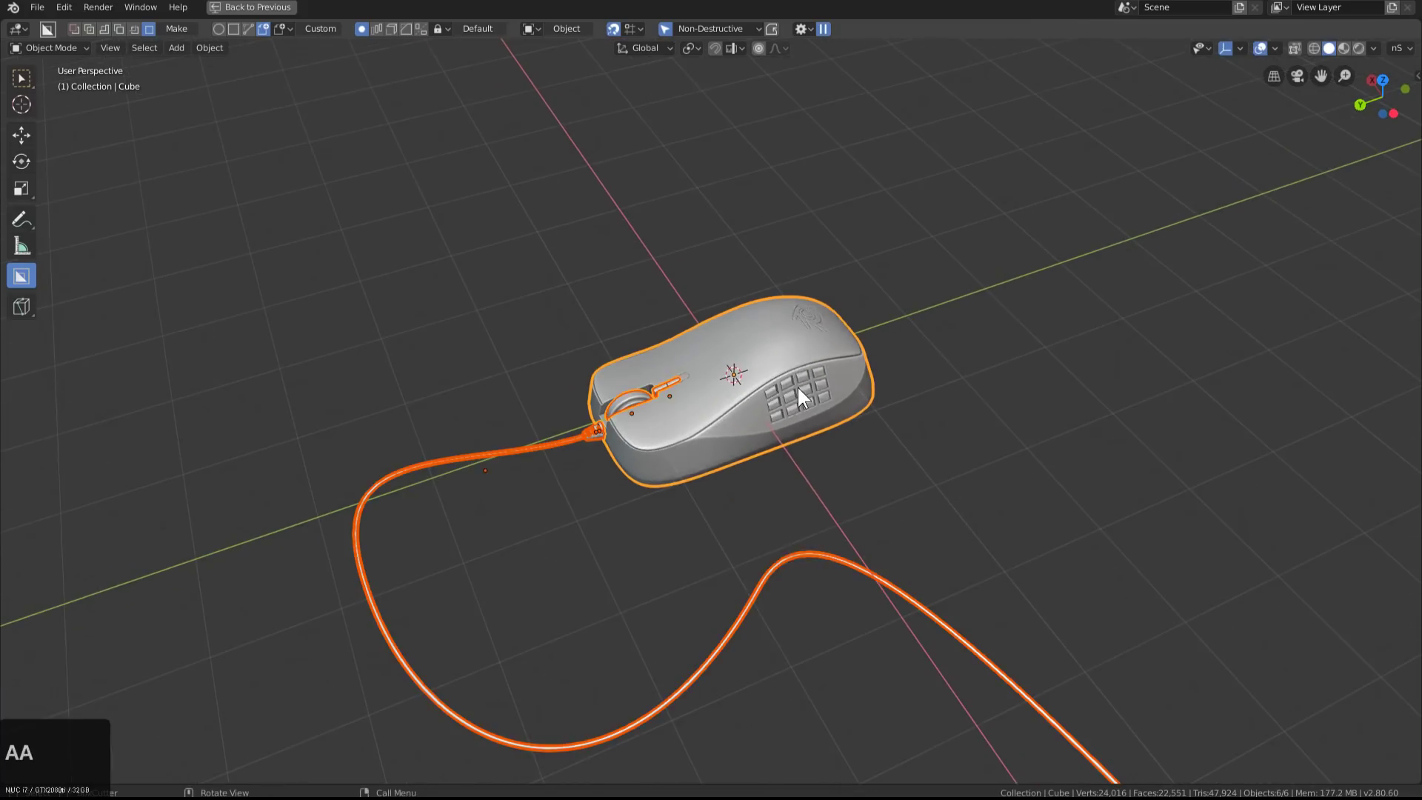
key(ctrl+a)
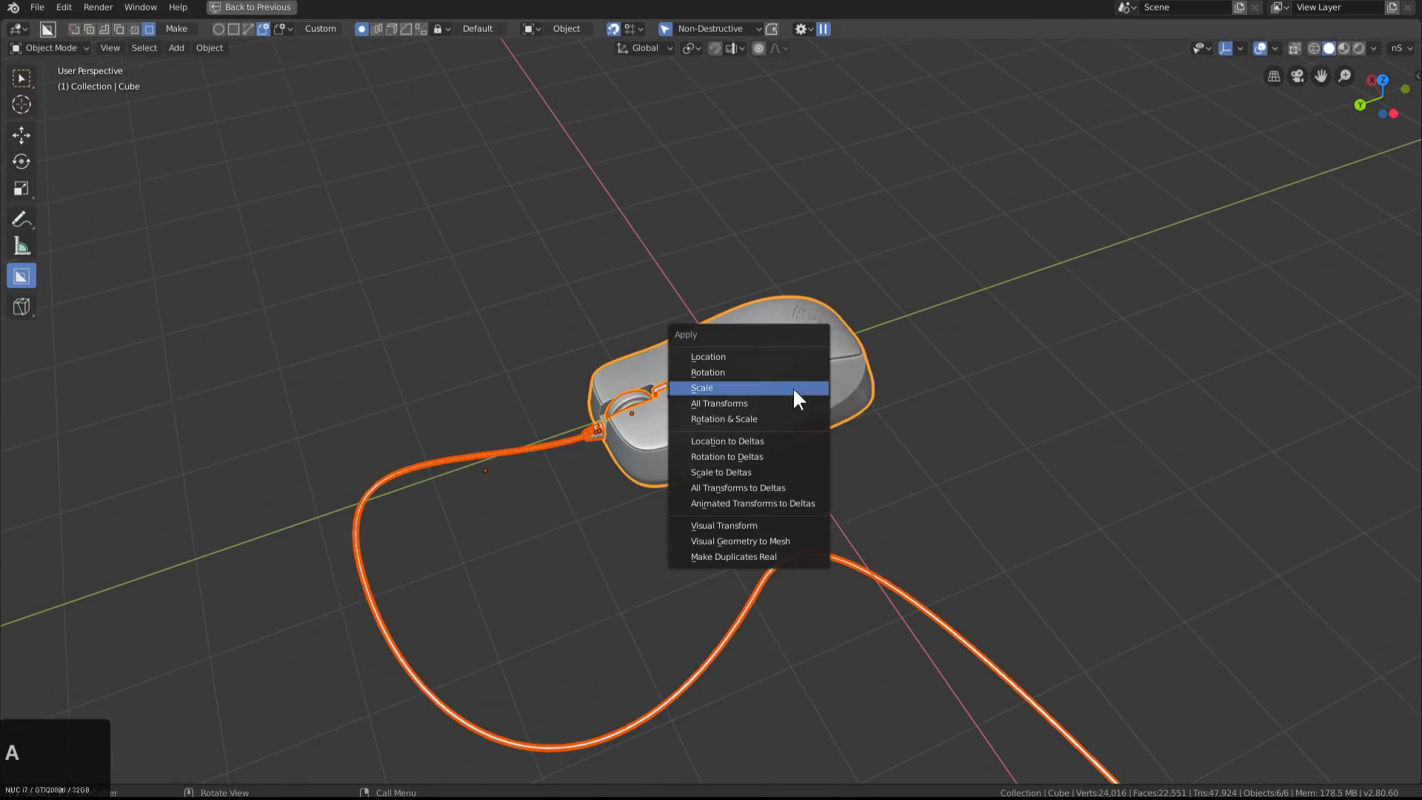
click(763, 540)
Hide the mouse cable curve and select all remaining mouse parts
click(804, 555)
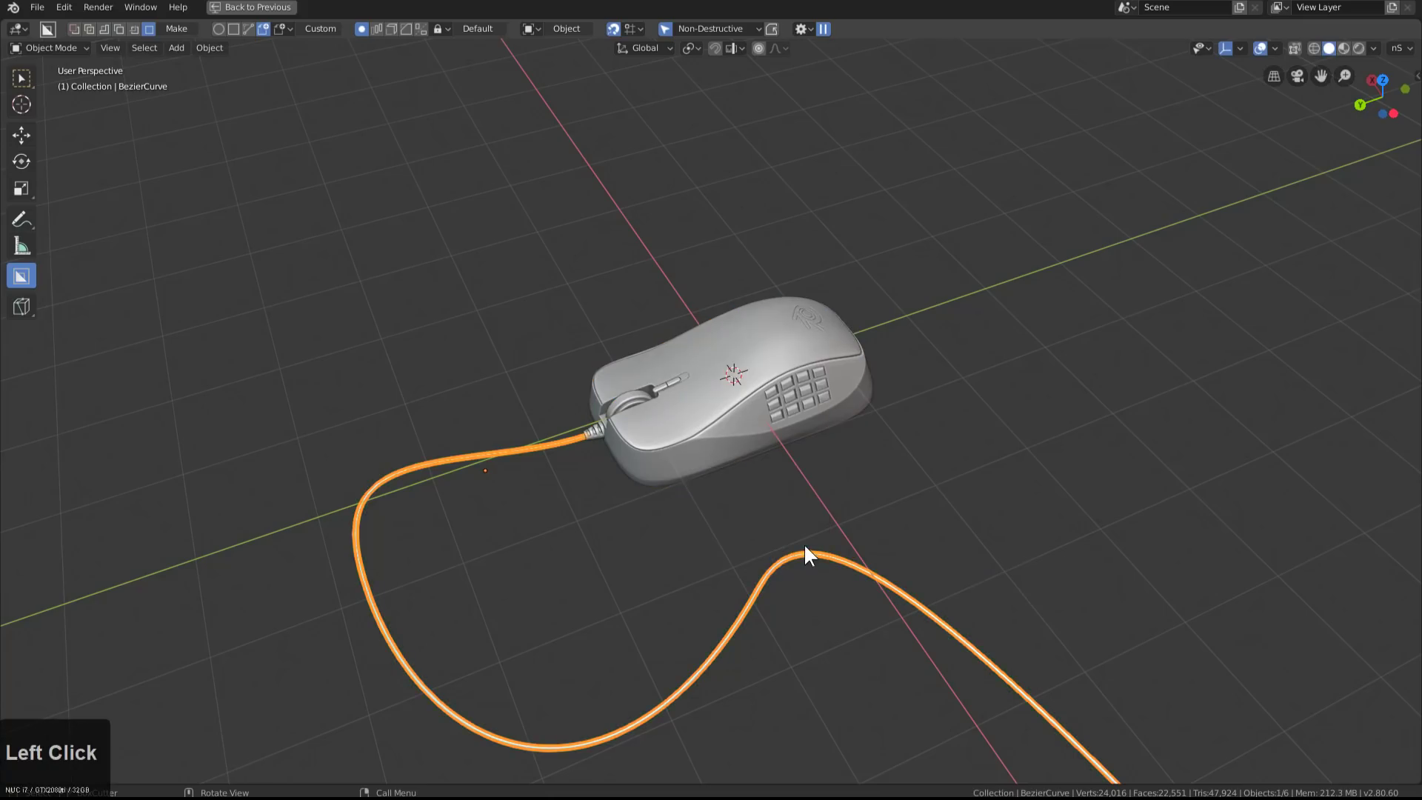
key(h)
scroll(784, 526, up, 3)
key(a)
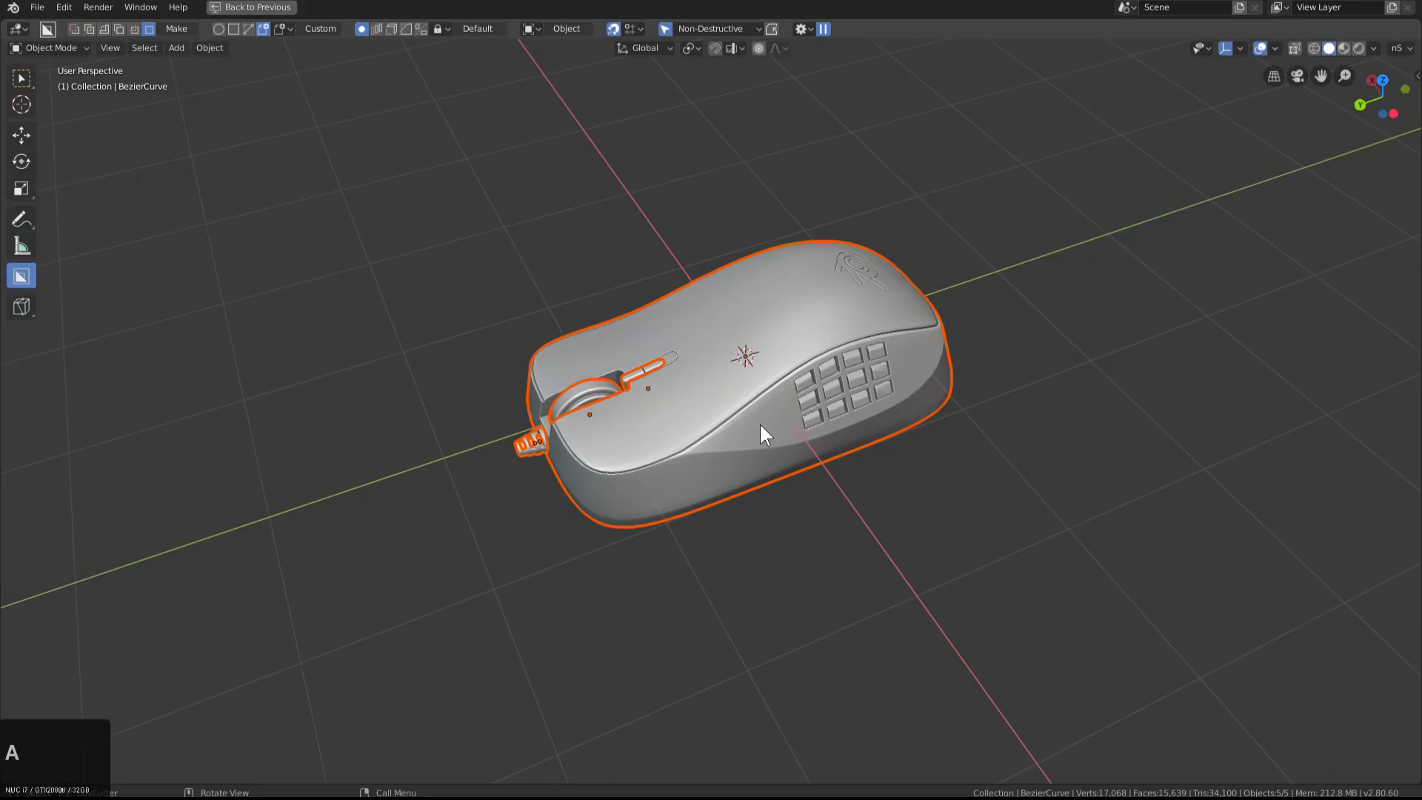
Join all selected mouse parts into the mouse body and assign the joined mesh as BoxCutter's custom cutter
shift+click(709, 414)
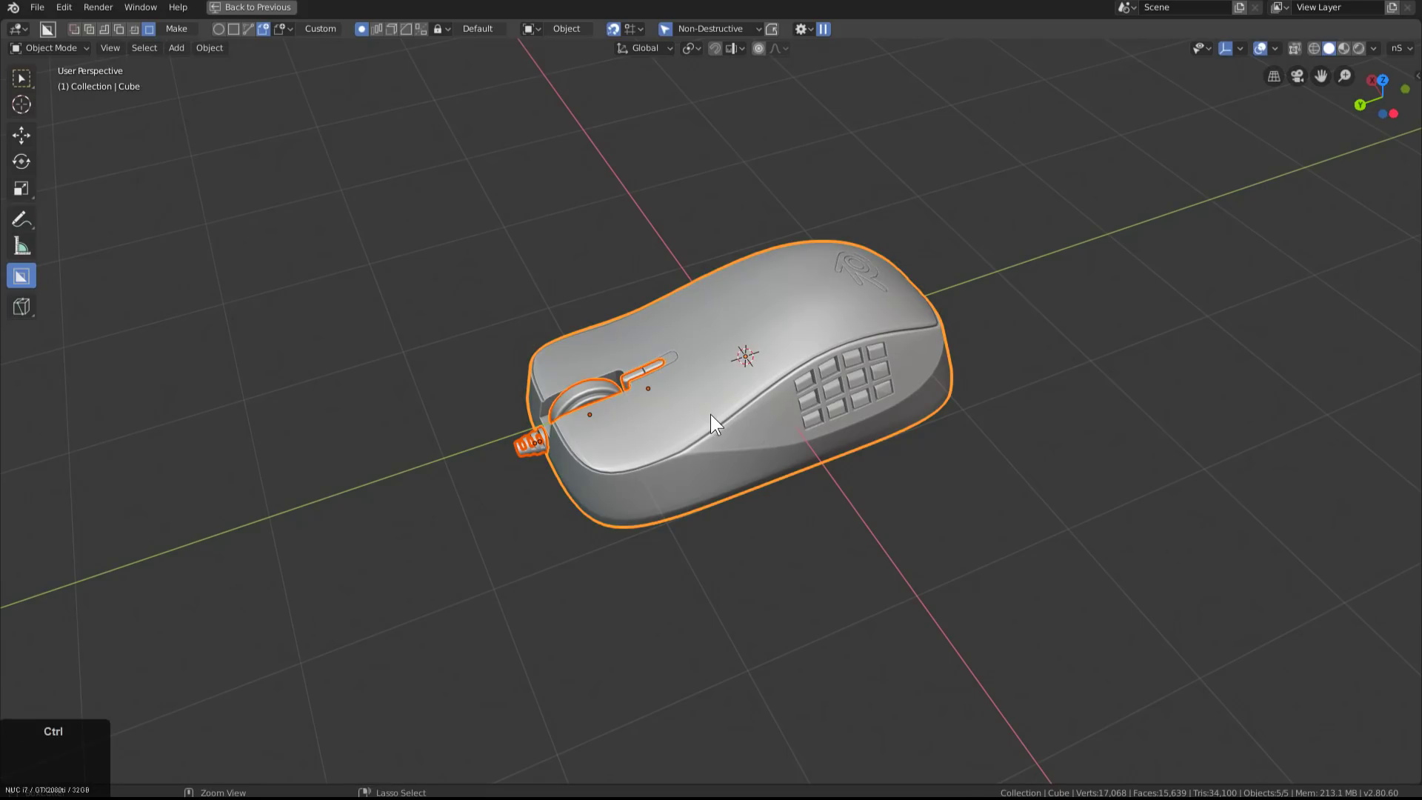
key(ctrl+j)
scroll(767, 392, down, 2)
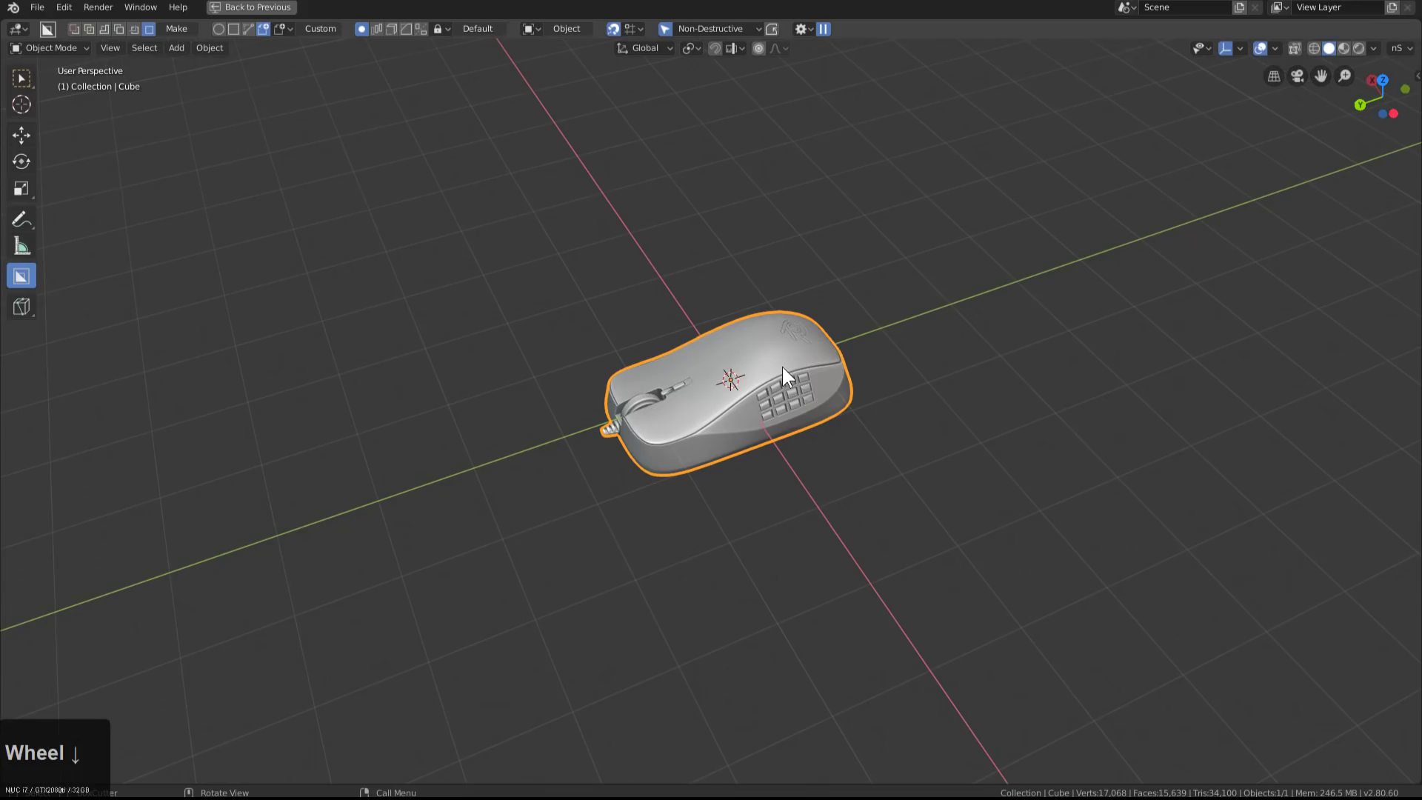
key(c)
Draw a first custom-shape copy of the mouse on the ground beside the original, across the red axis
middle_drag(962, 406, 838, 369)
click(839, 368)
mouse_move(838, 371)
mouse_down()
mouse_move(775, 437)
mouse_move(897, 428)
mouse_move(896, 408)
mouse_up()
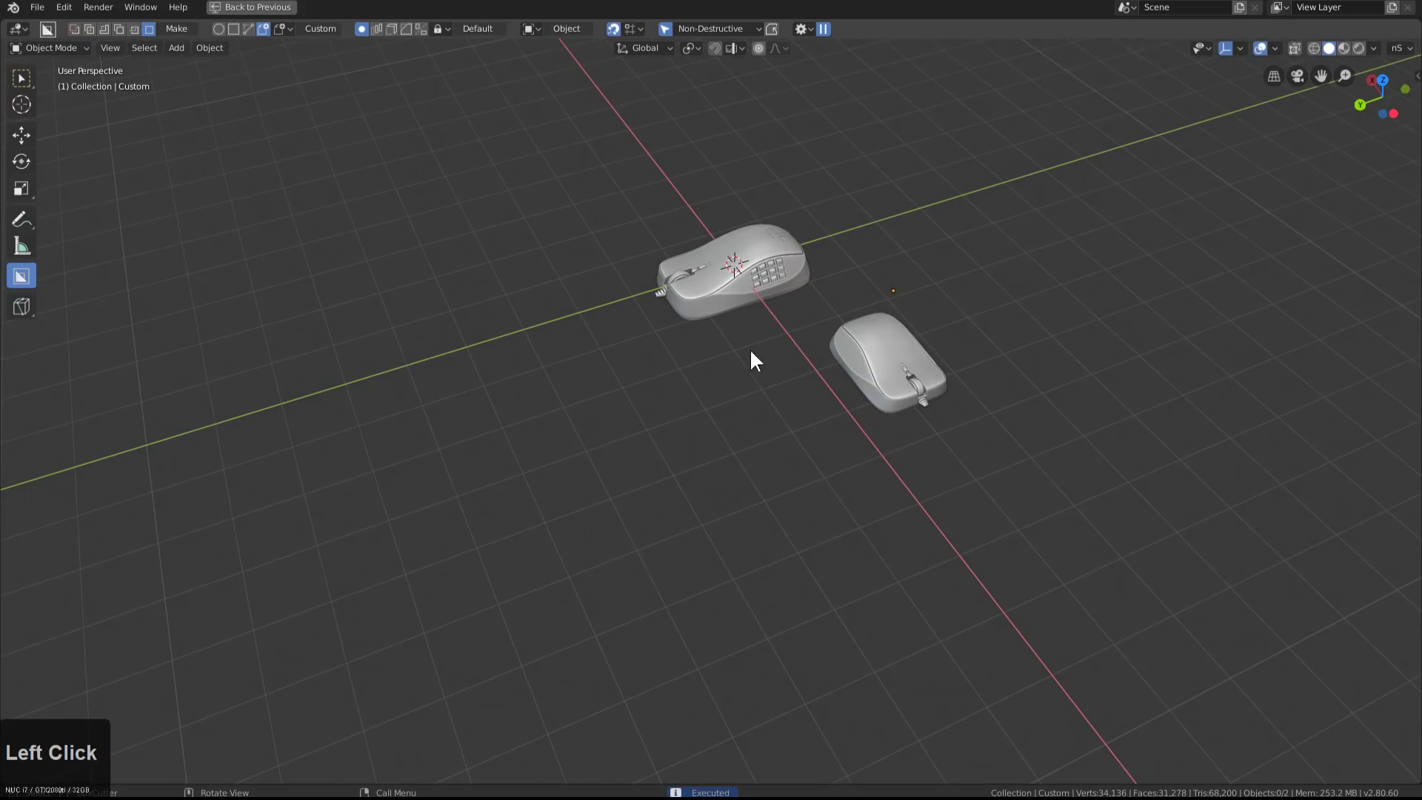
Draw two more mouse copies on the ground in front of the original, giving each its height with Offset
mouse_move(750, 352)
mouse_down()
mouse_move(641, 416)
mouse_move(670, 437)
mouse_up()
key(grave)
click(665, 389)
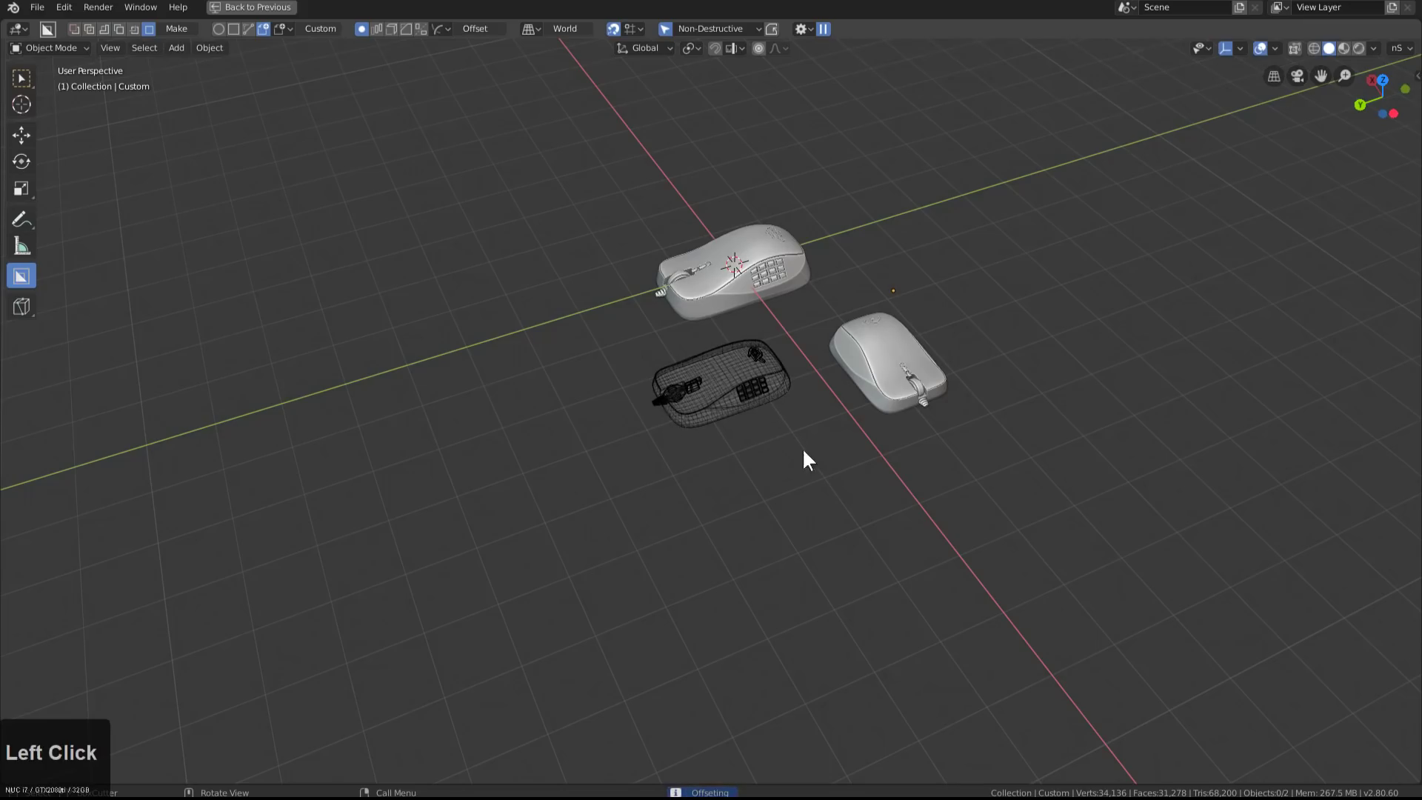
mouse_move(819, 417)
mouse_down()
mouse_move(783, 476)
mouse_move(721, 511)
mouse_move(660, 521)
mouse_move(733, 511)
mouse_move(741, 495)
mouse_up()
key(grave)
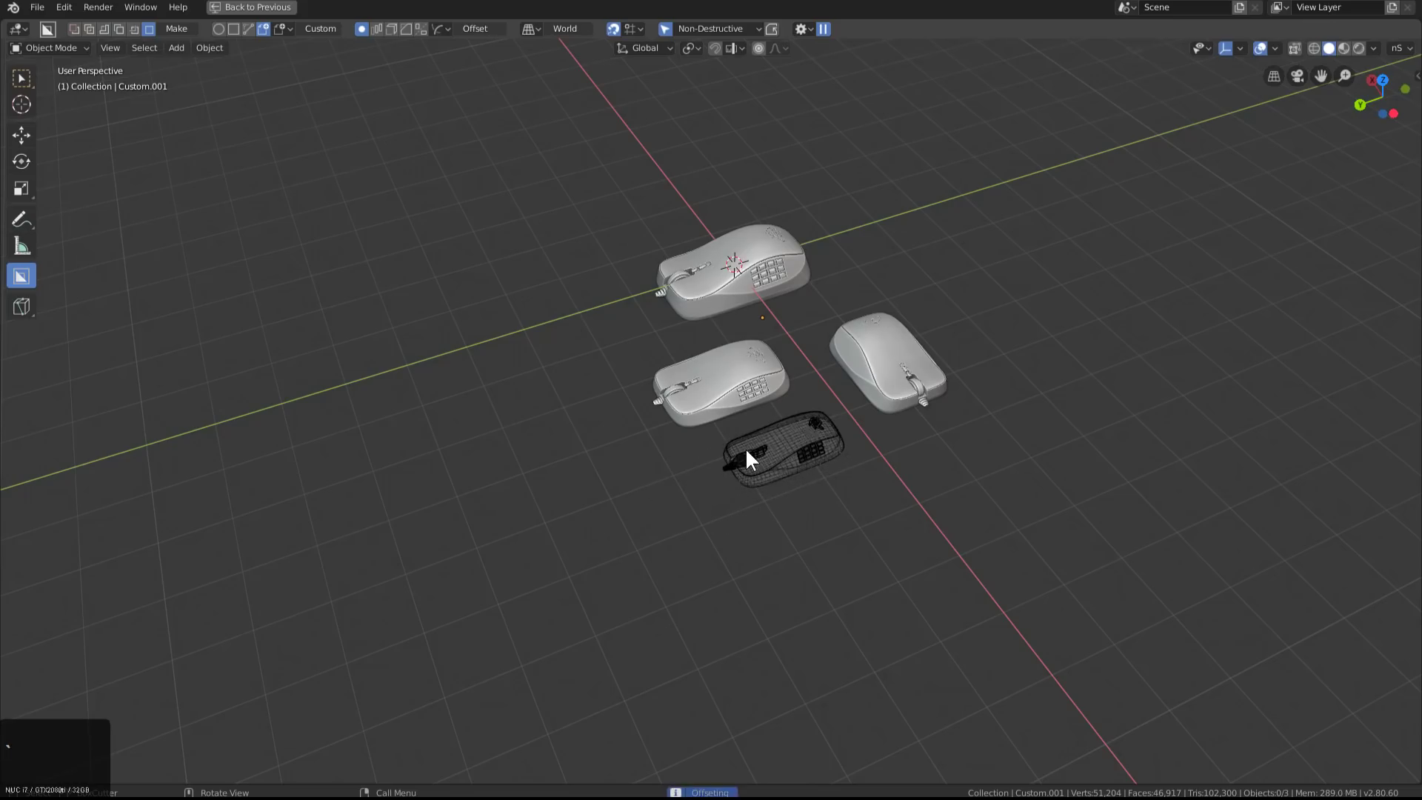
click(744, 447)
Draw another mouse copy across the green axis, beyond the original's cable end
shift+middle_drag(745, 447, 831, 514)
scroll(712, 396, up, 3)
scroll(712, 395, up, 2)
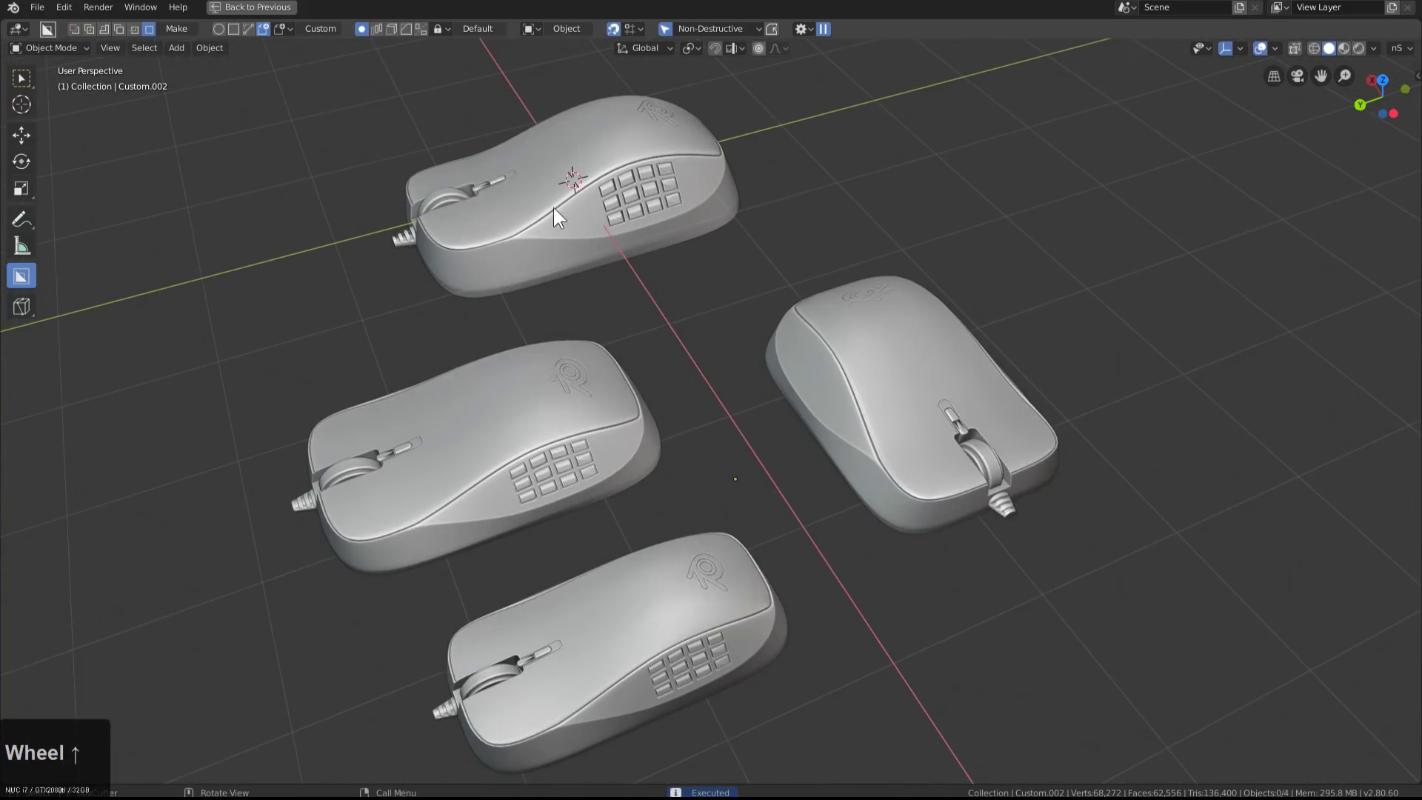
scroll(826, 324, down, 1)
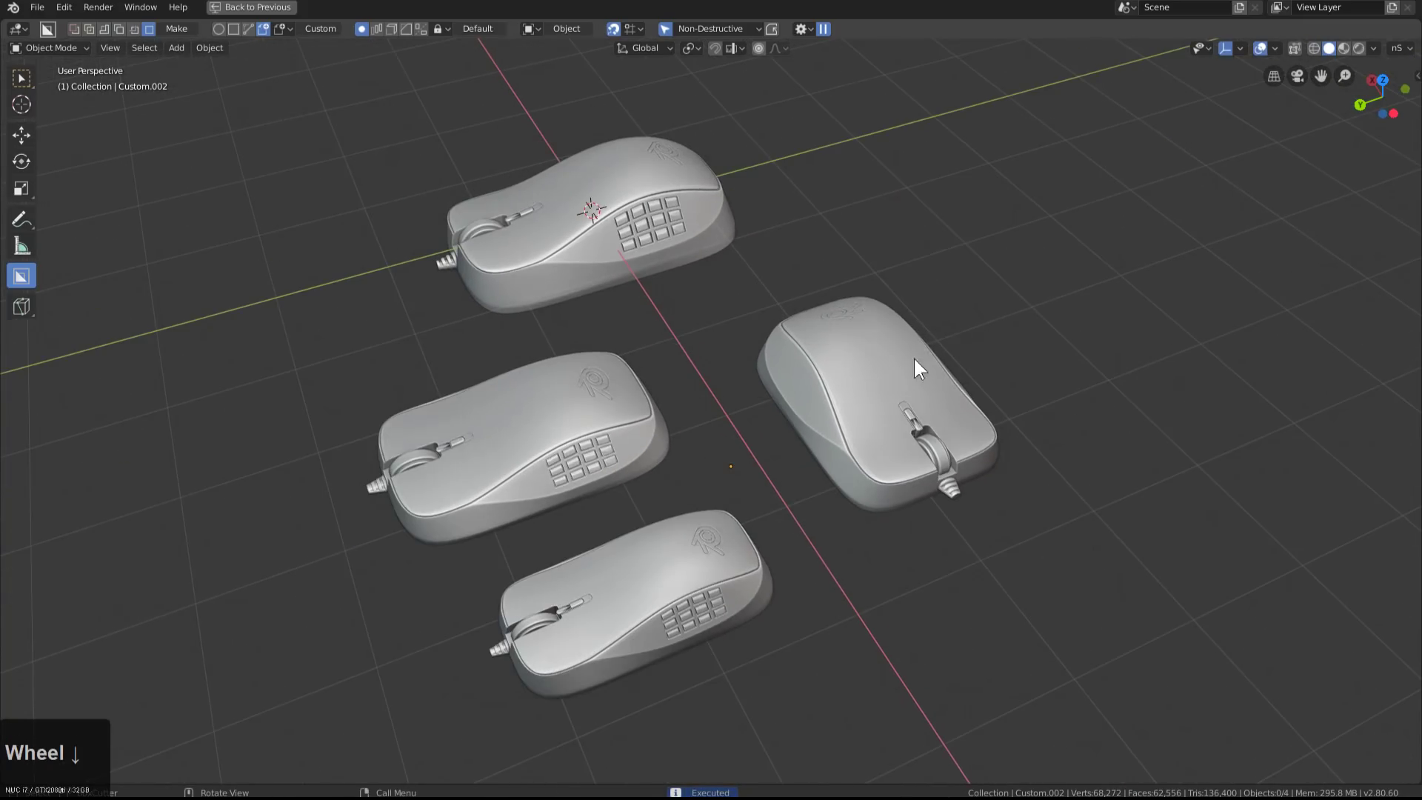
scroll(719, 383, down, 1)
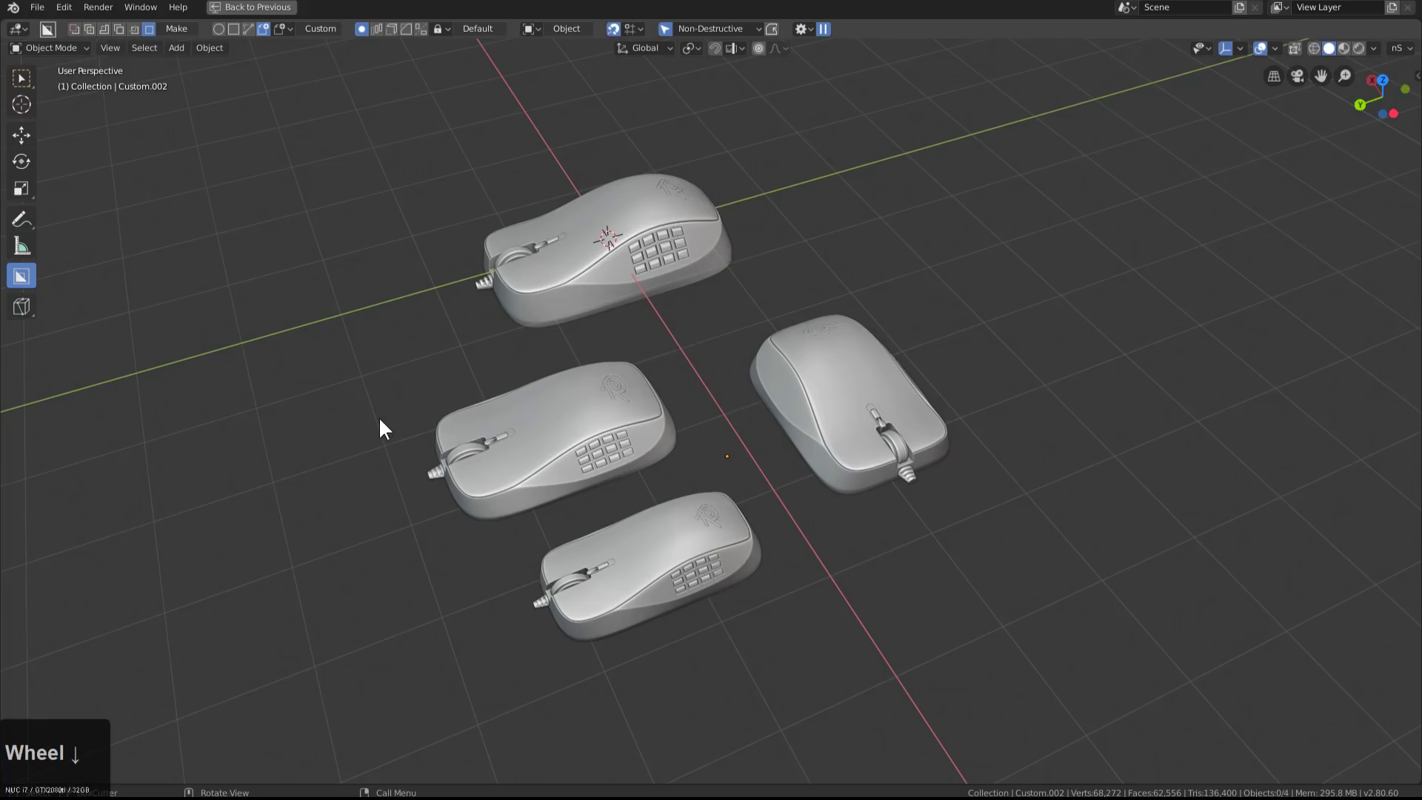
shift+middle_drag(380, 428, 664, 369)
mouse_move(608, 247)
mouse_down()
mouse_move(604, 353)
mouse_move(577, 372)
mouse_up()
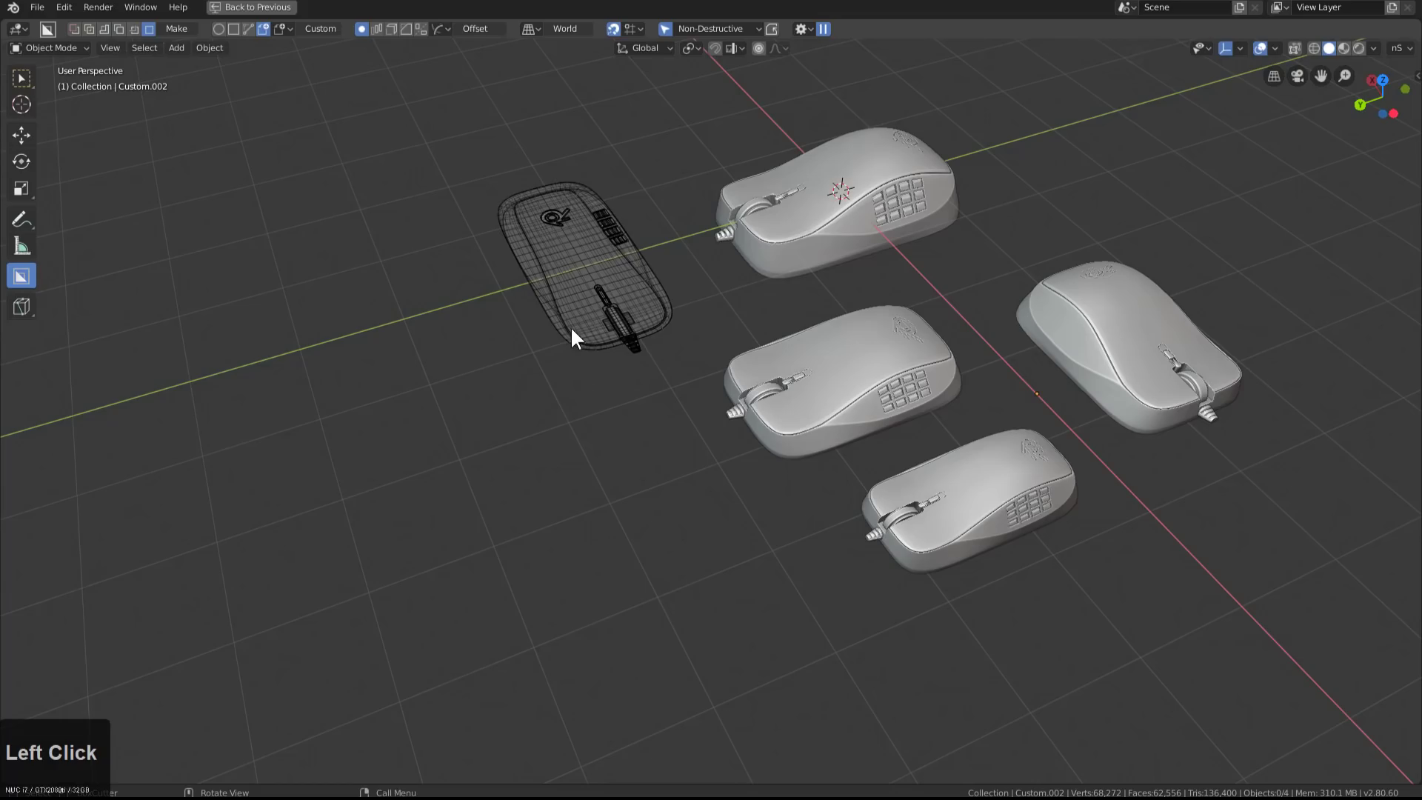
scroll(604, 410, down, 2)
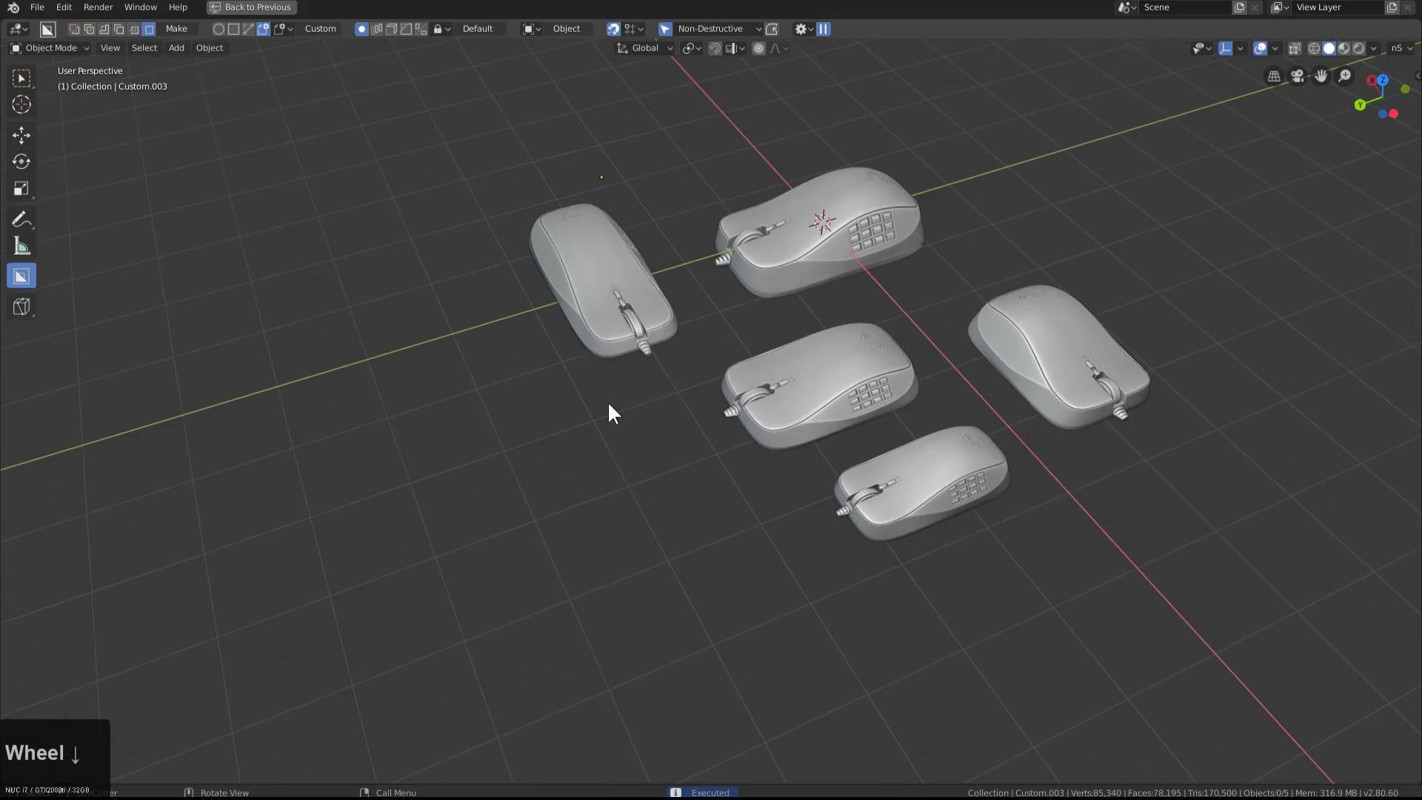
click(629, 406)
shift+middle_drag(657, 403, 806, 325)
mouse_move(805, 322)
mouse_down()
mouse_move(639, 404)
mouse_move(623, 485)
mouse_move(627, 437)
mouse_up()
middle_drag(628, 437, 688, 404)
click(682, 387)
key(x)
click(682, 388)
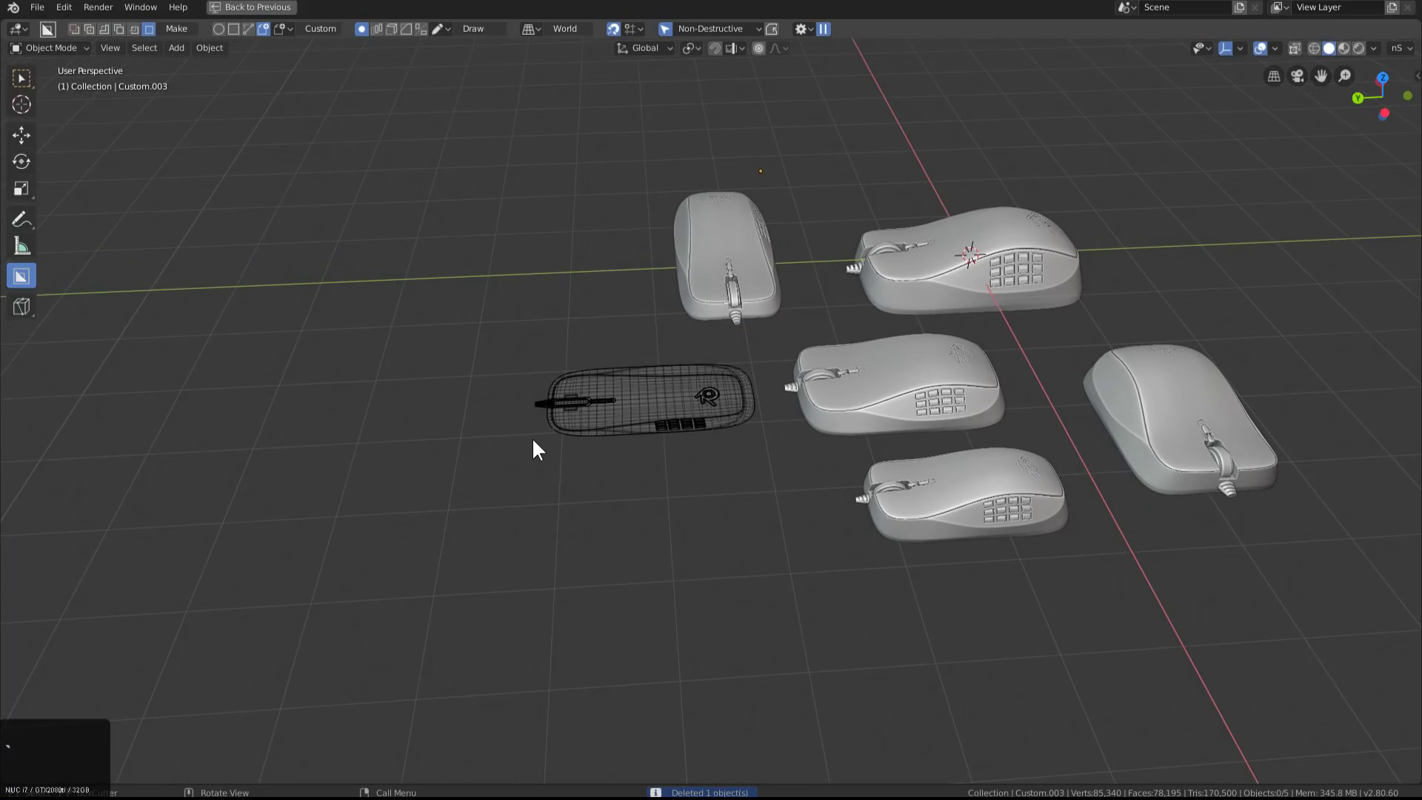
Offset the flat mouse shape beside the front row to full height to make another mouse copy
click(559, 377)
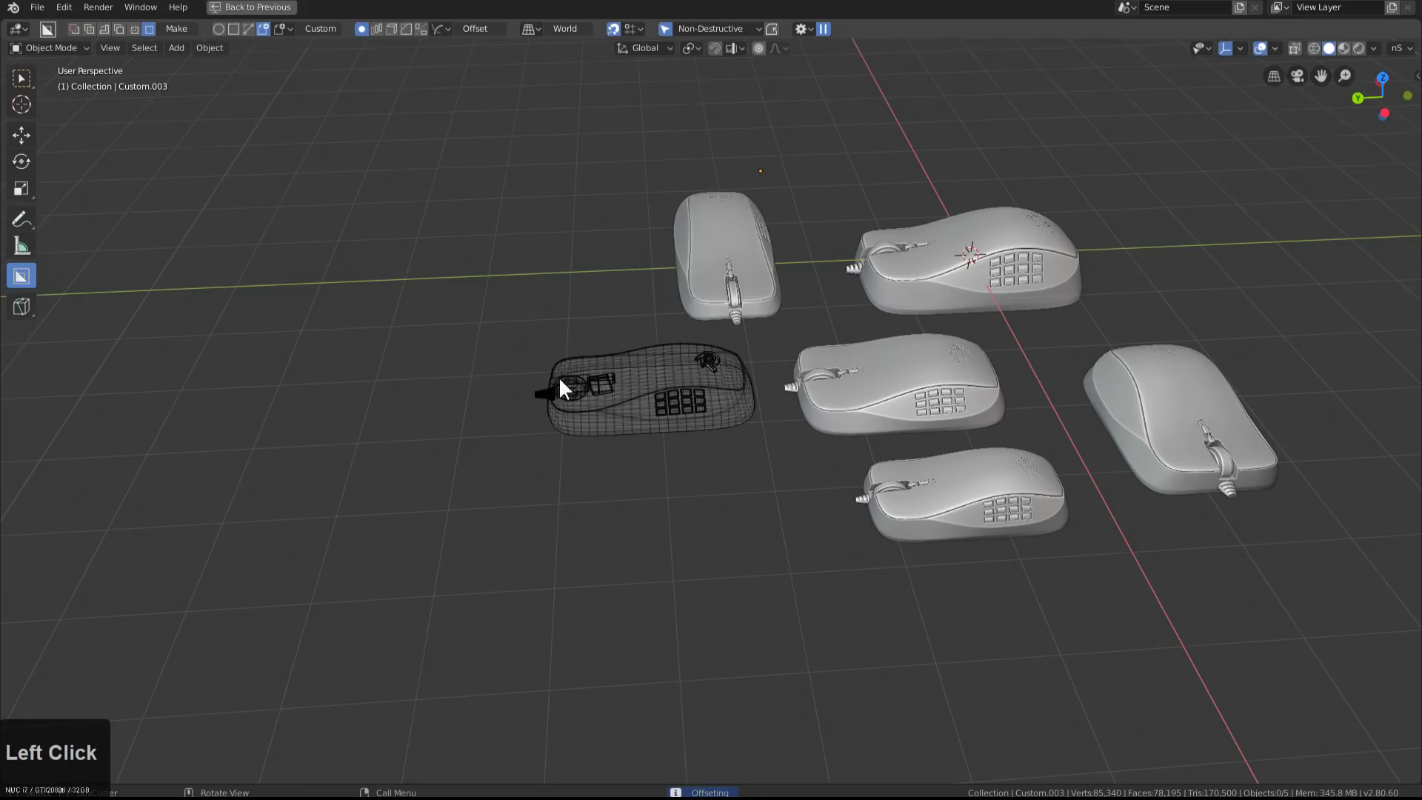
middle_drag(559, 383, 702, 483)
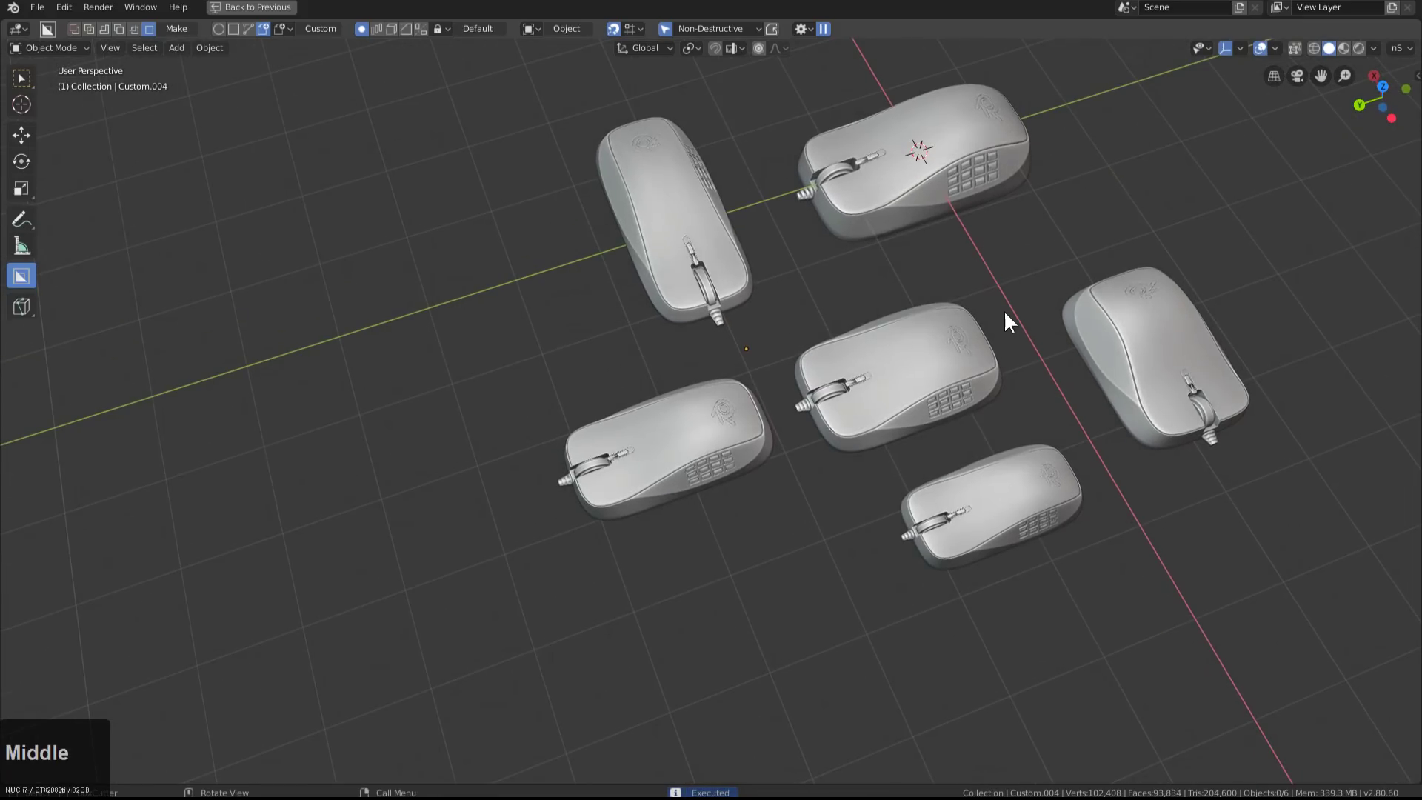
scroll(1050, 289, up, 3)
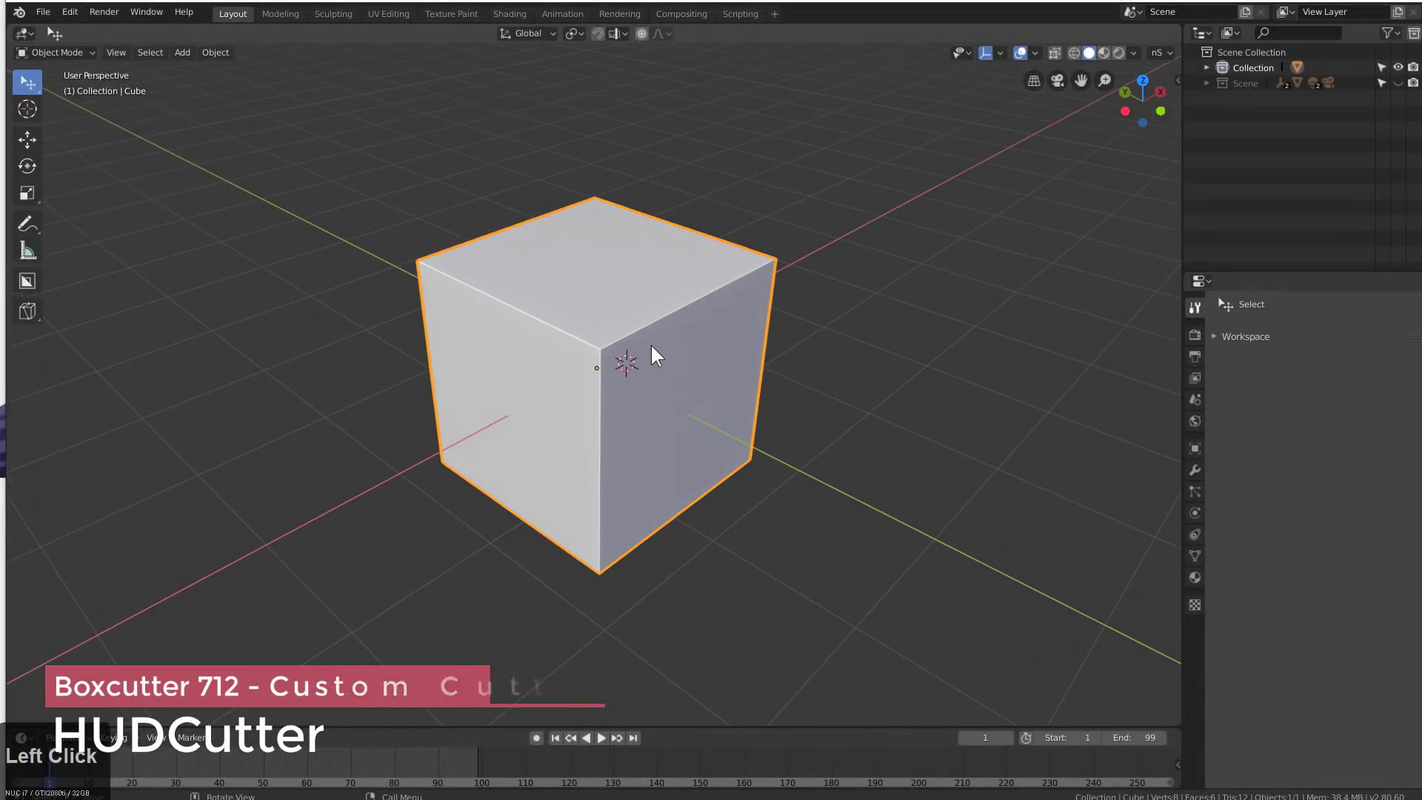
Delete the default cube, add a mesh plane and clear its location to the world origin
key(x)
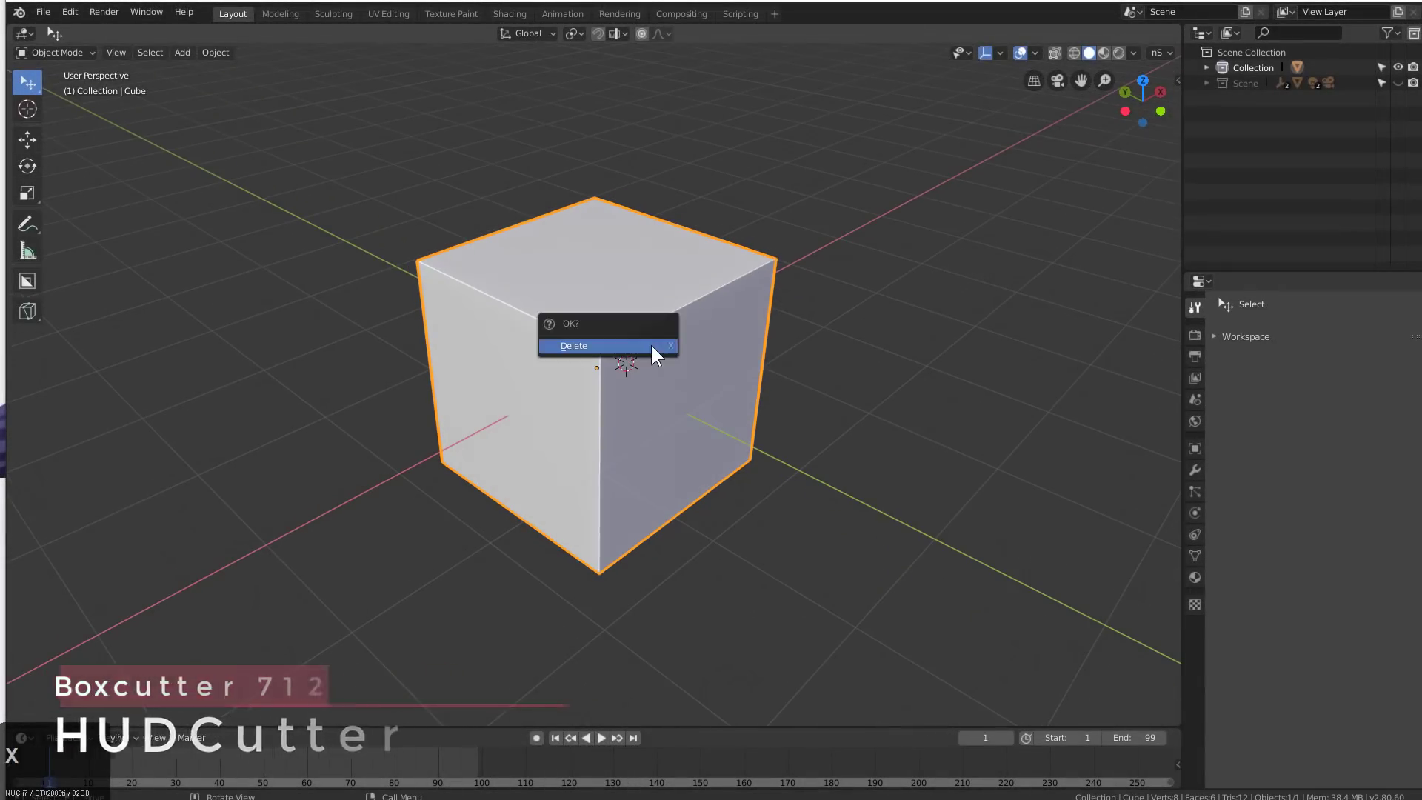
click(651, 347)
middle_drag(694, 333, 704, 385)
key(shift+a)
mouse_move(704, 377)
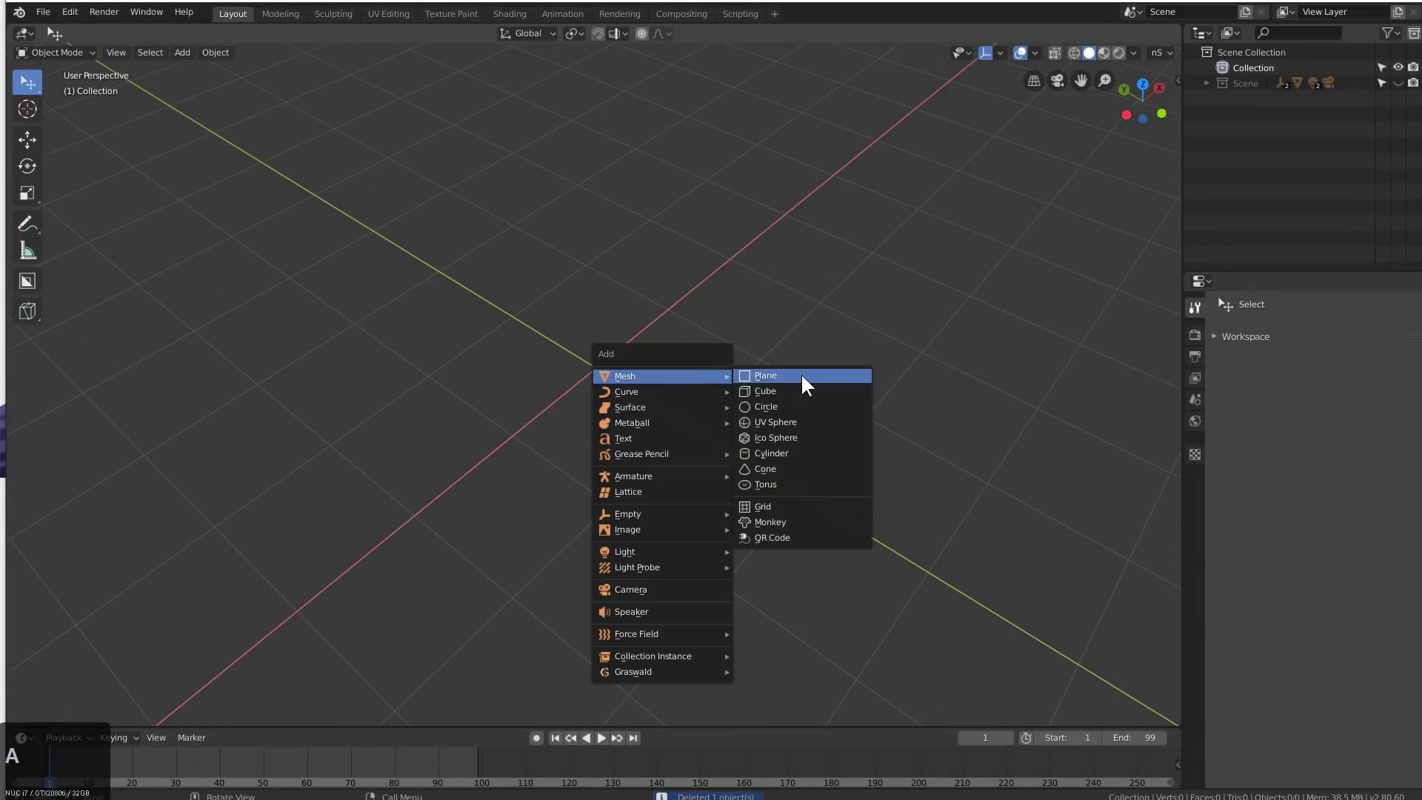
click(766, 375)
key(alt+g)
Scale the plane by 2 along the X axis
mouse_move(692, 447)
middle_down()
mouse_move(621, 415)
mouse_move(682, 453)
mouse_move(701, 432)
middle_up()
scroll(682, 432, up, 2)
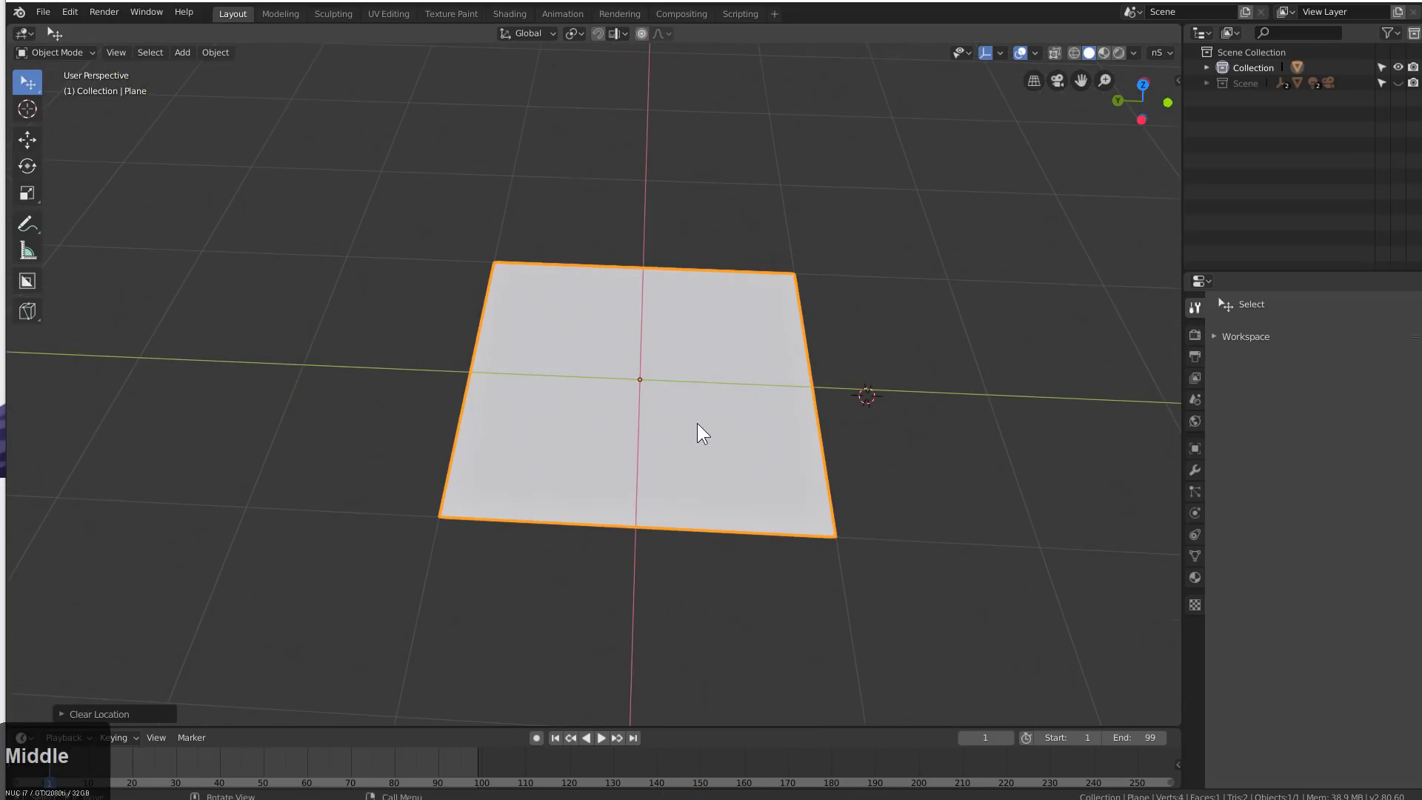
text(sx2)
key(KP_Enter)
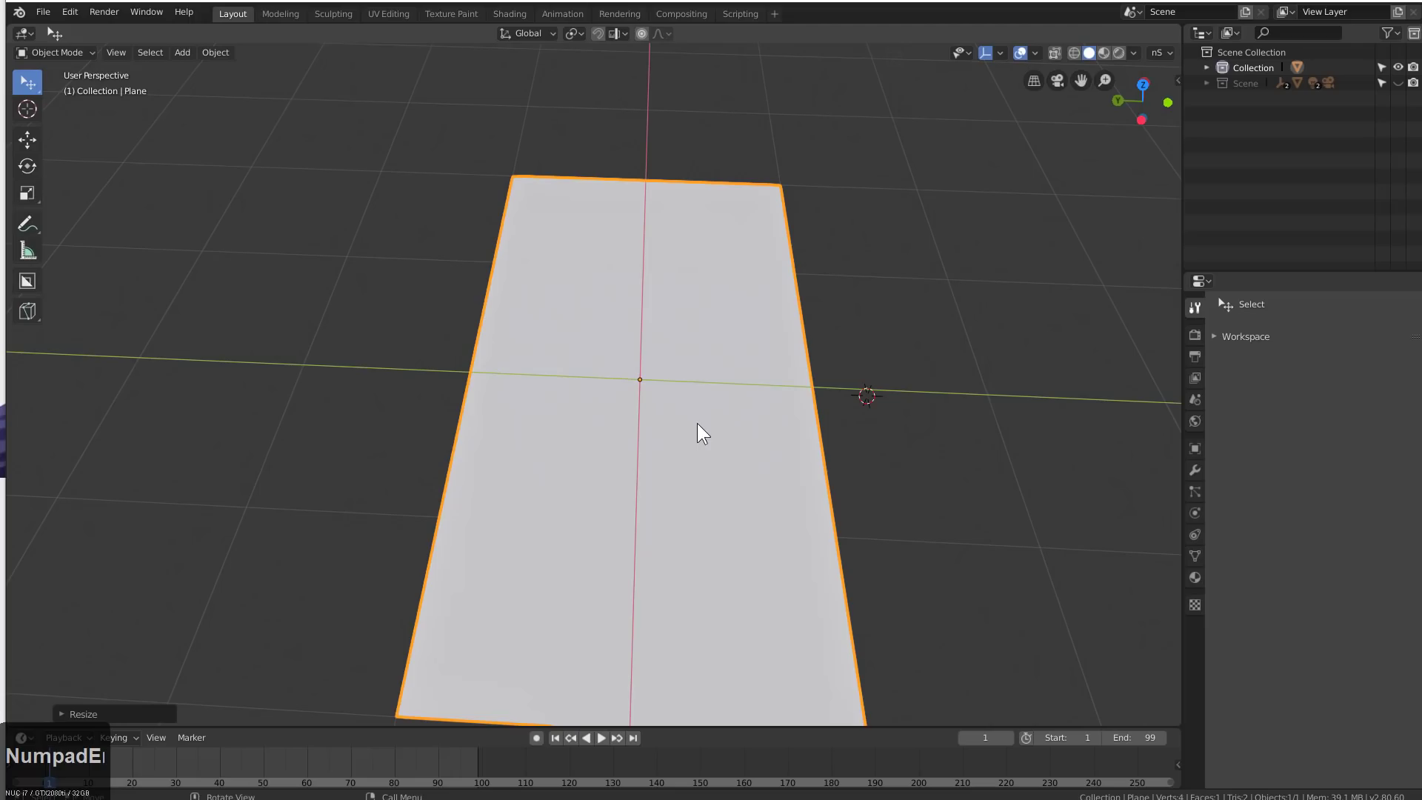
key(KP_1)
middle_drag(682, 415, 578, 524)
Divide the plane with three crosswise loop cuts and one centred lengthwise cut, and add a level 2 Subdivision modifier
key(Tab)
key(ctrl+r)
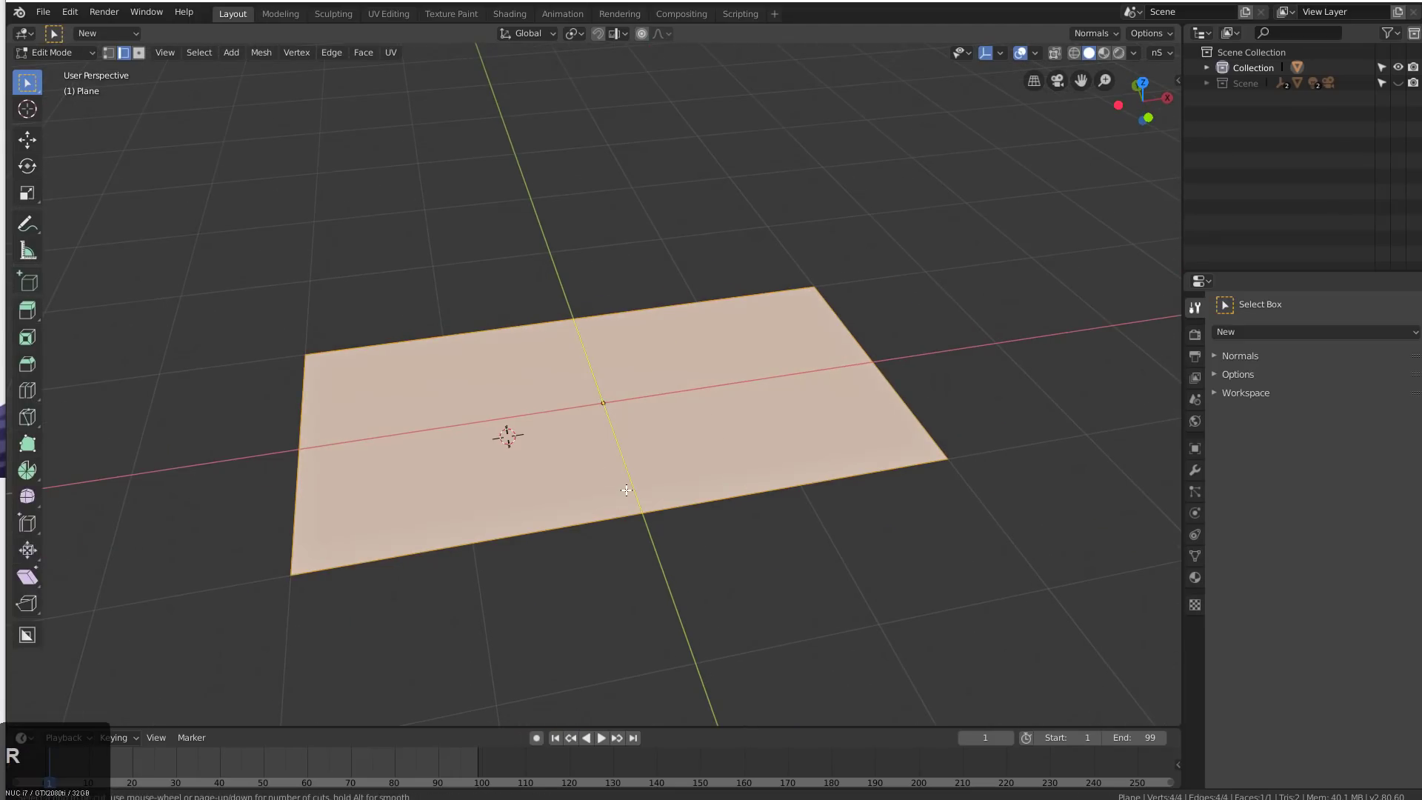
scroll(625, 489, up, 2)
click(626, 489)
right_click(558, 412)
middle_drag(558, 413, 761, 448)
key(ctrl+r)
right_click(615, 414)
key(Tab)
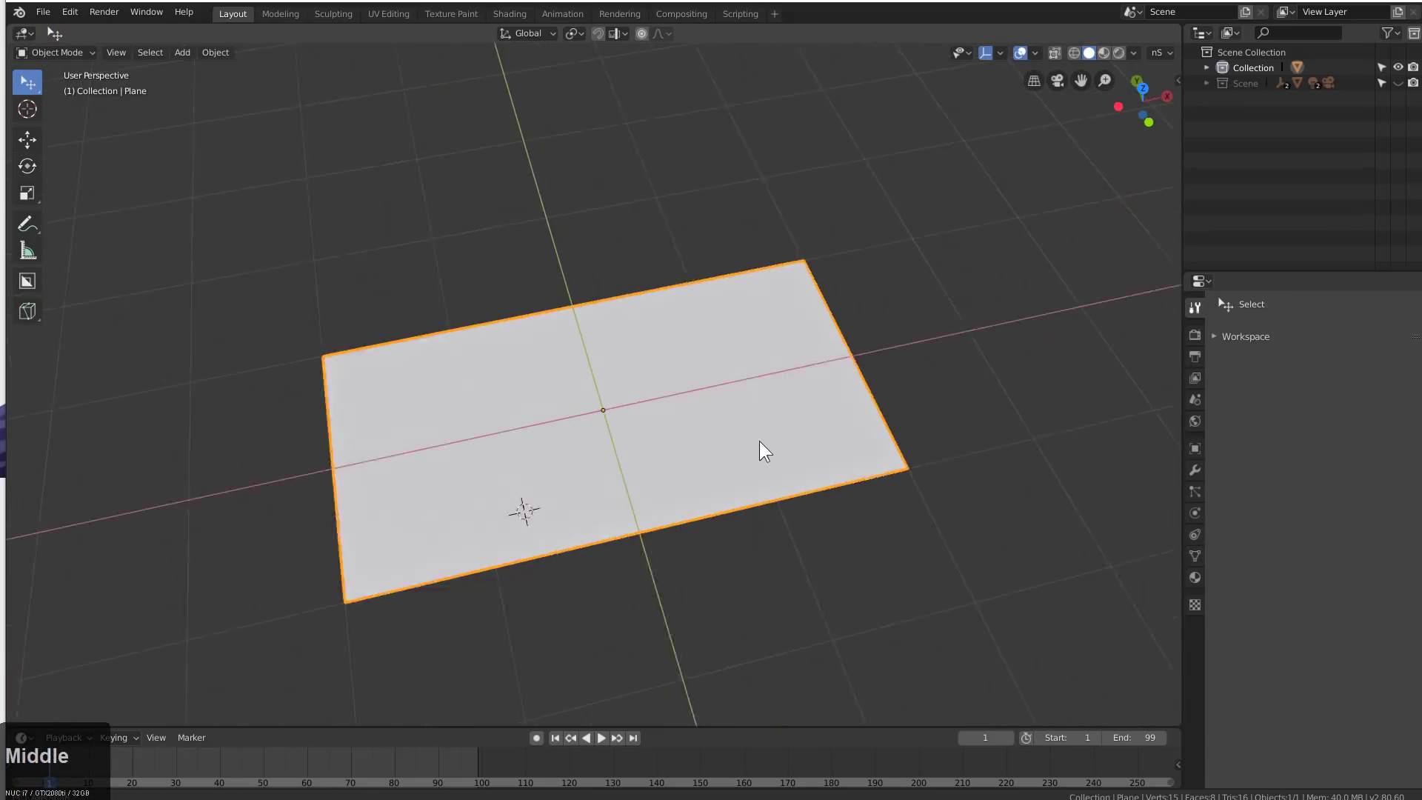
key(ctrl+1)
key(ctrl+2)
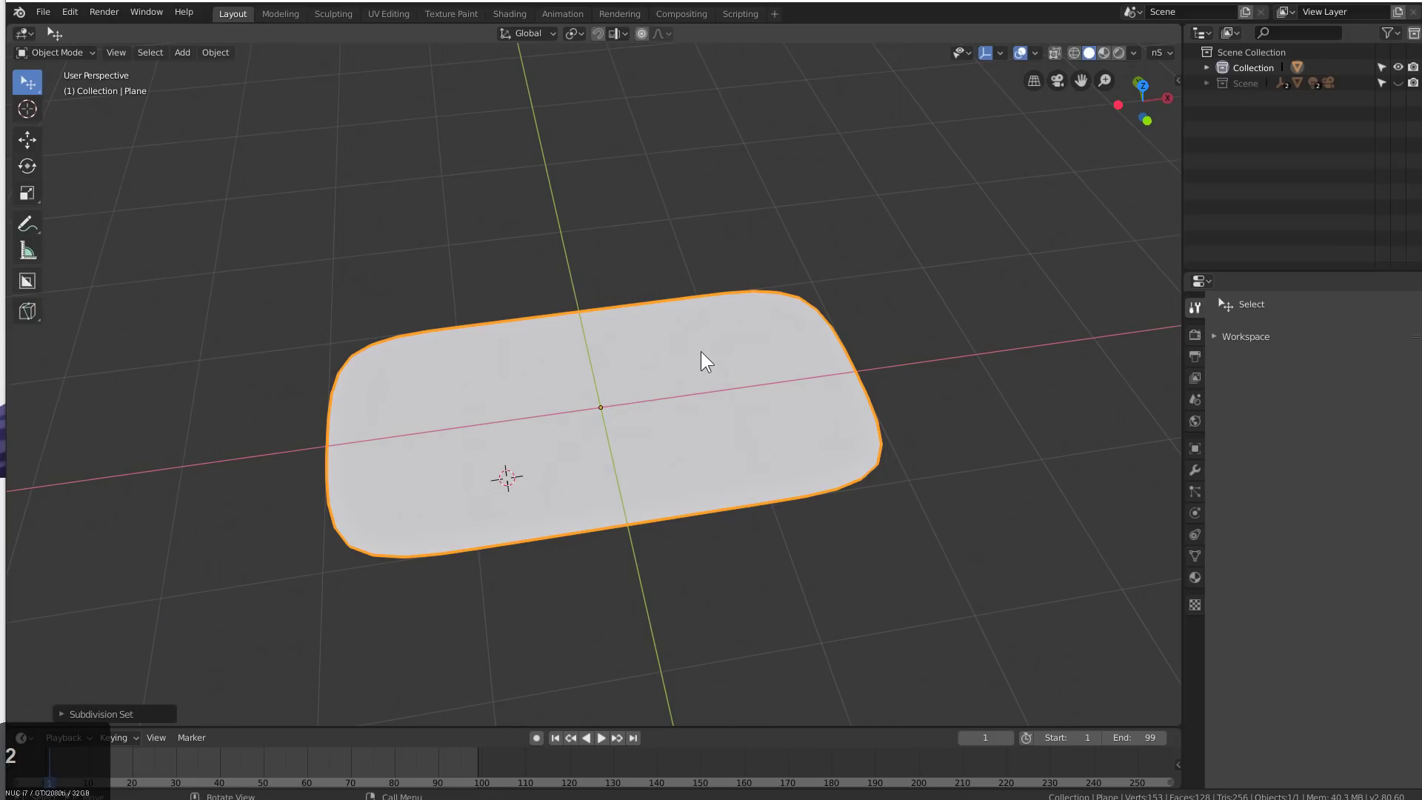
Select the plane's boundary loop, mark it sharp with creases through Hard Ops, and review the Sharp Options in the HOps Helper
key(Tab)
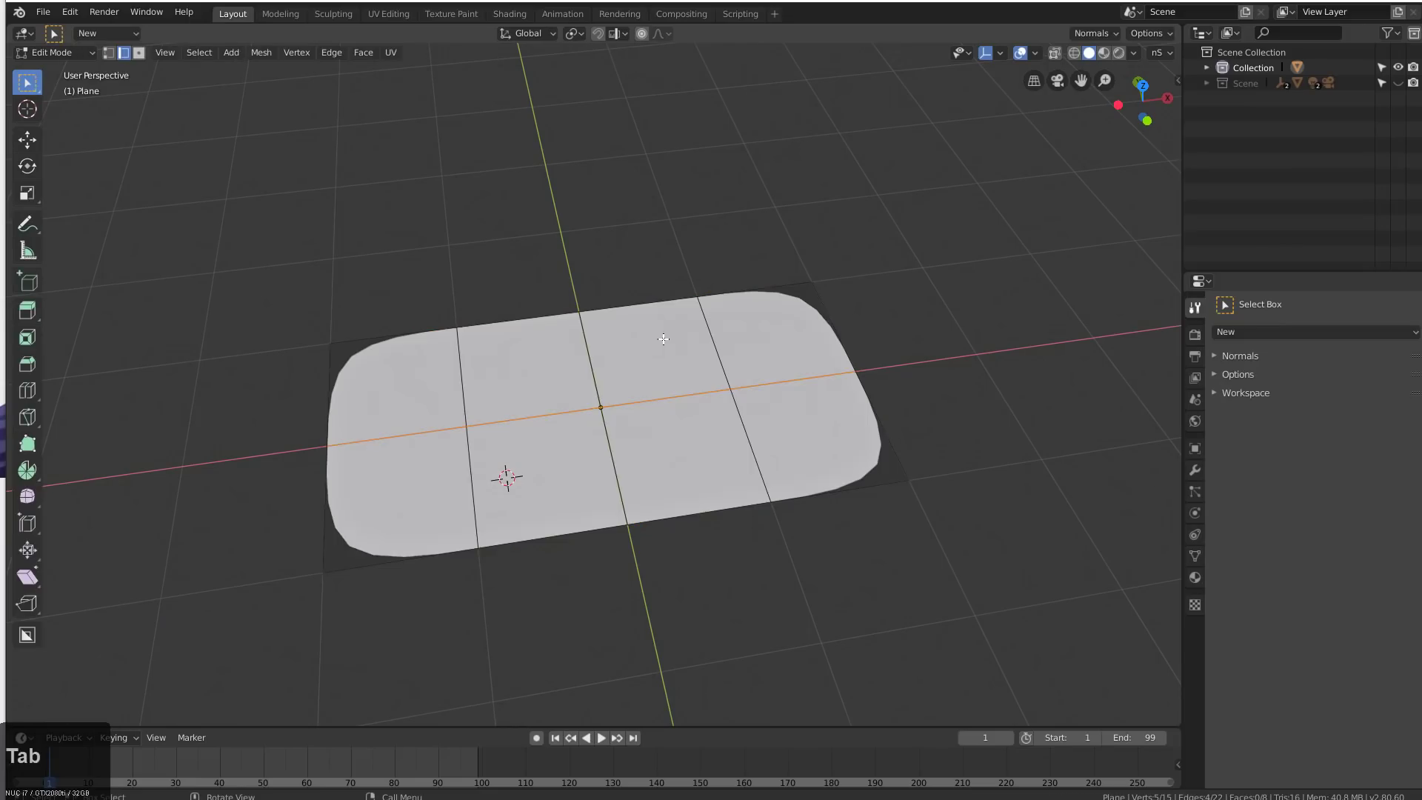
key(a)
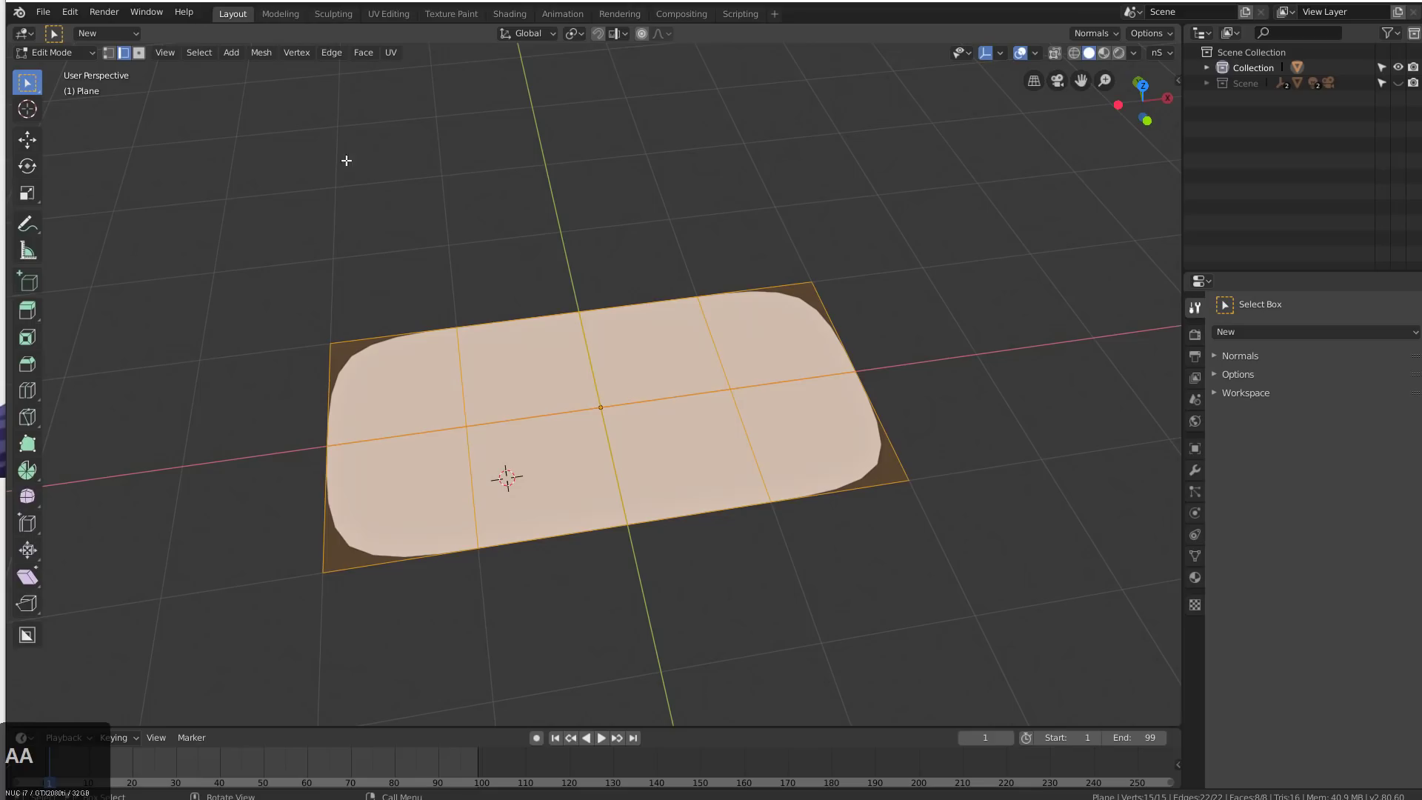
click(199, 50)
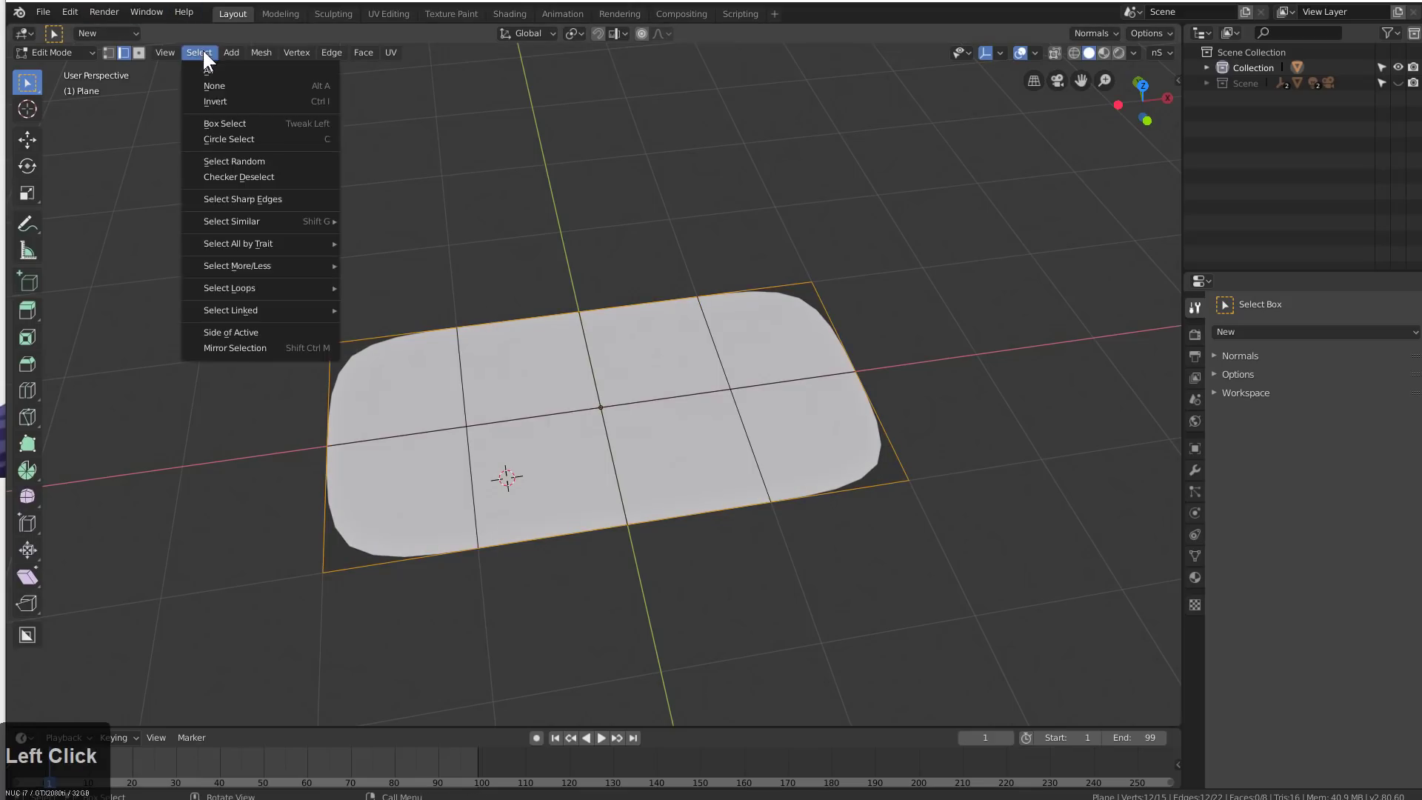
mouse_move(317, 286)
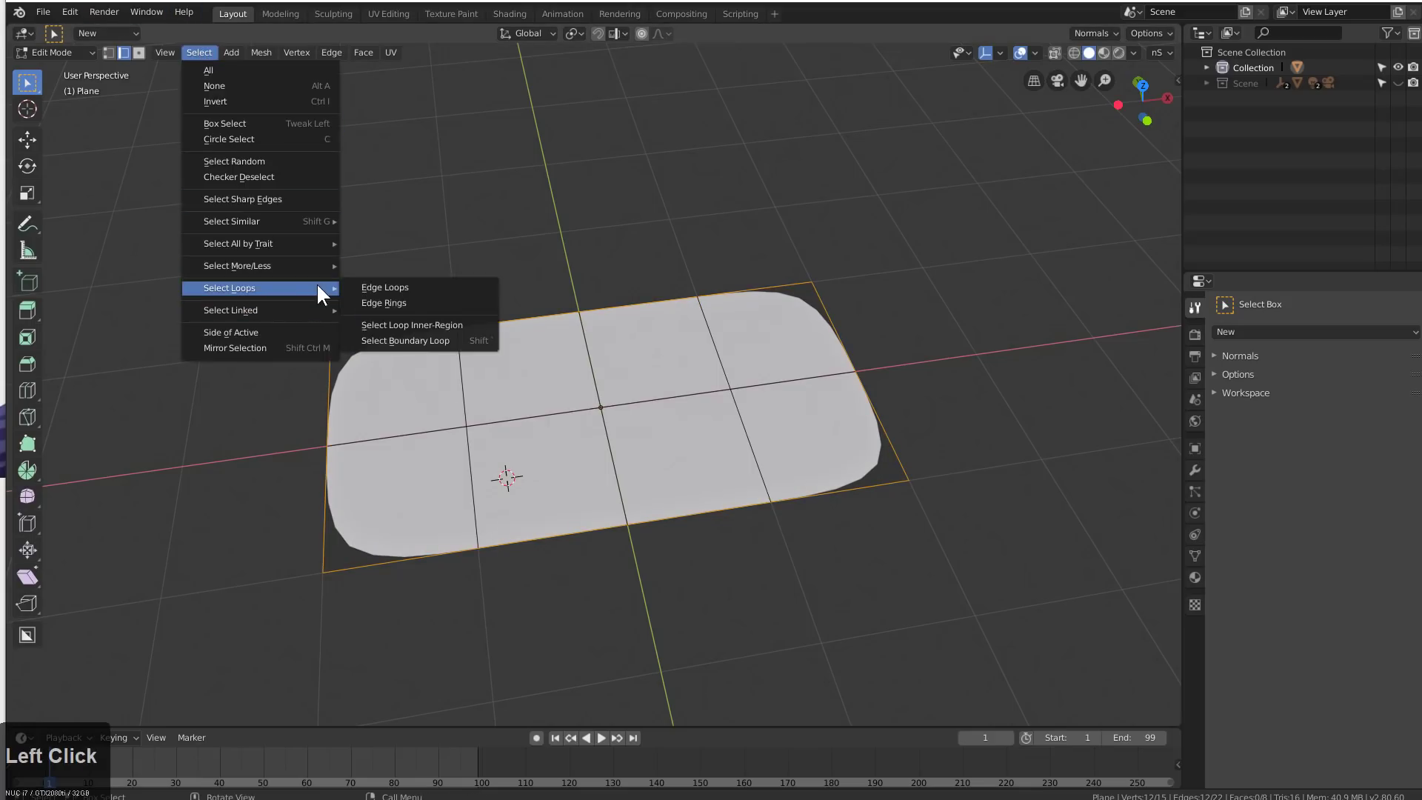
click(429, 342)
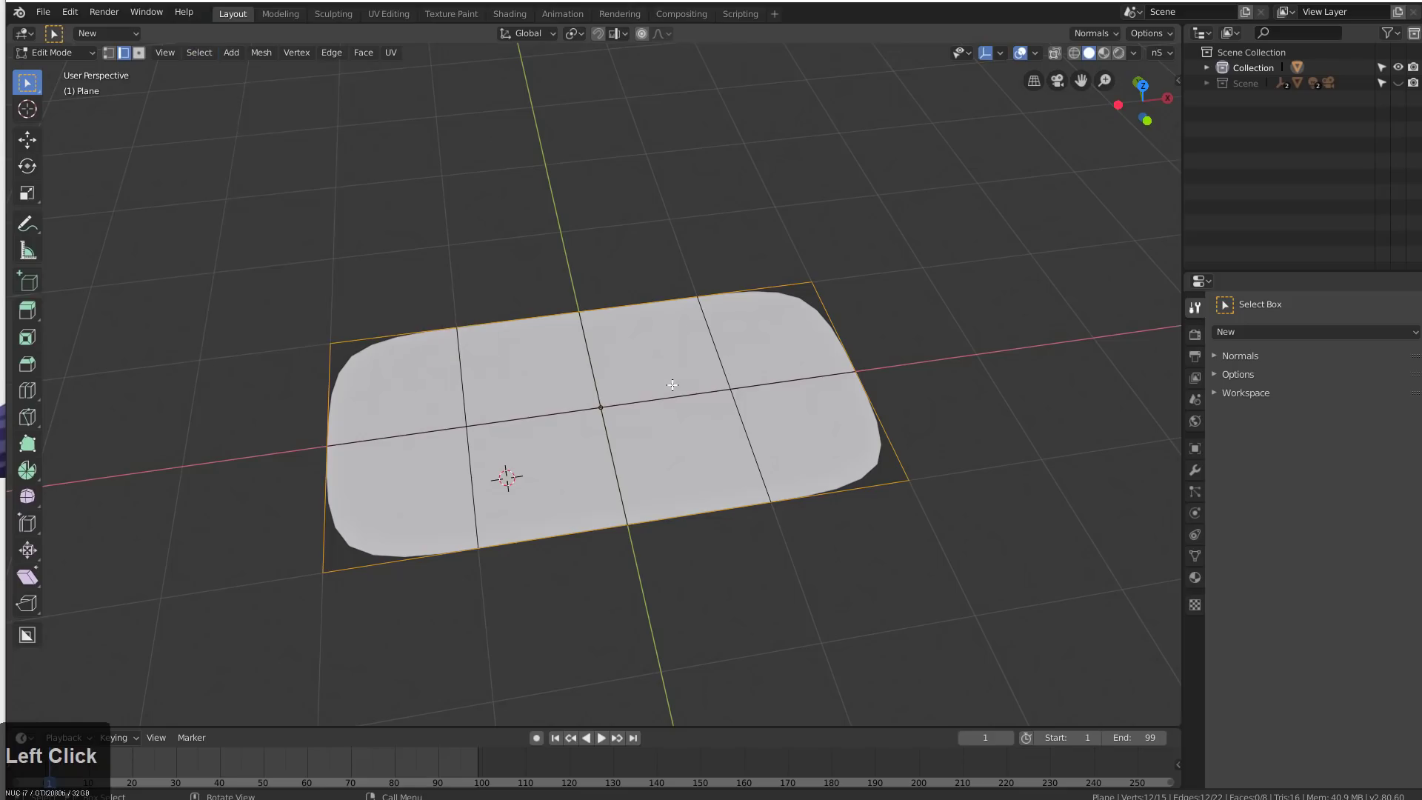
key(q)
click(674, 385)
key(Tab)
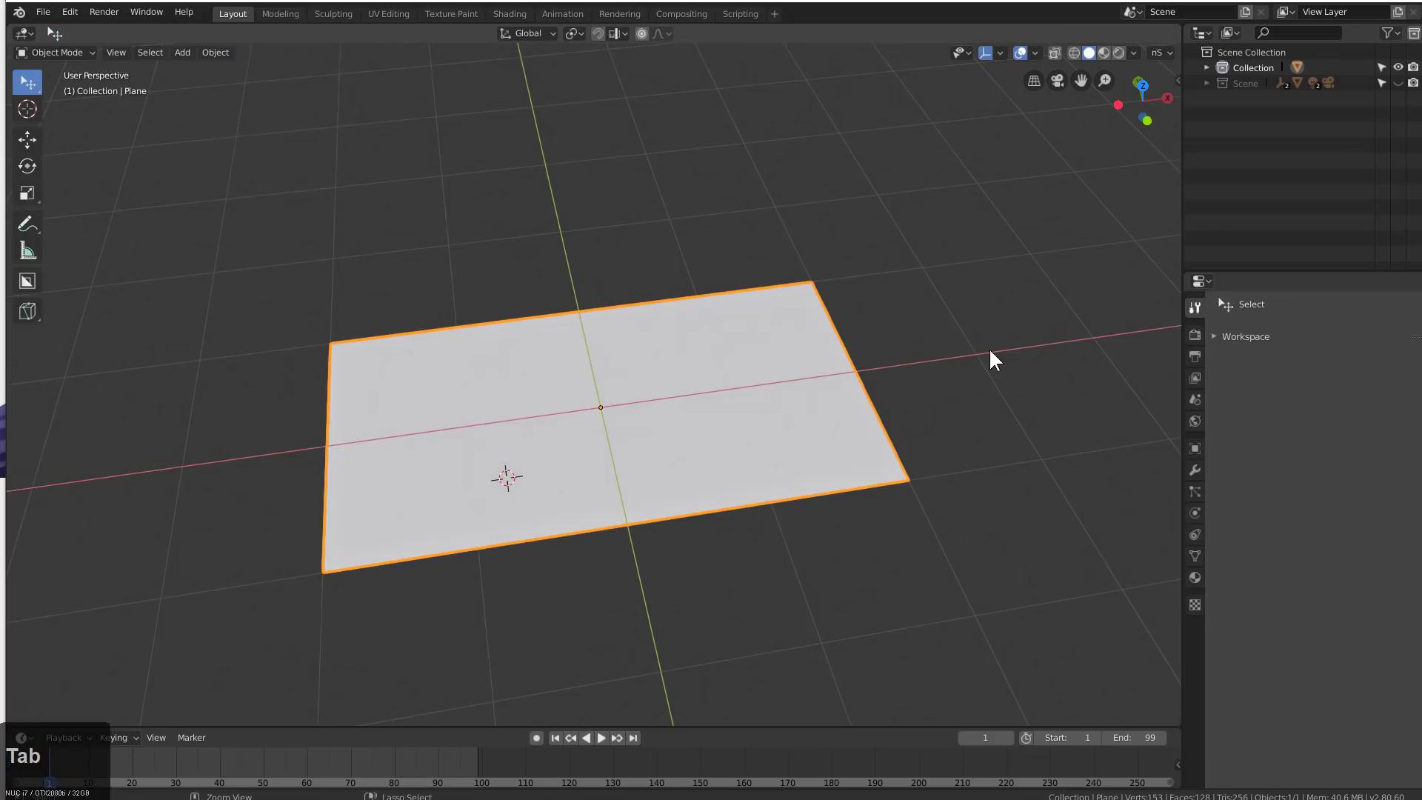
key(ctrl+grave)
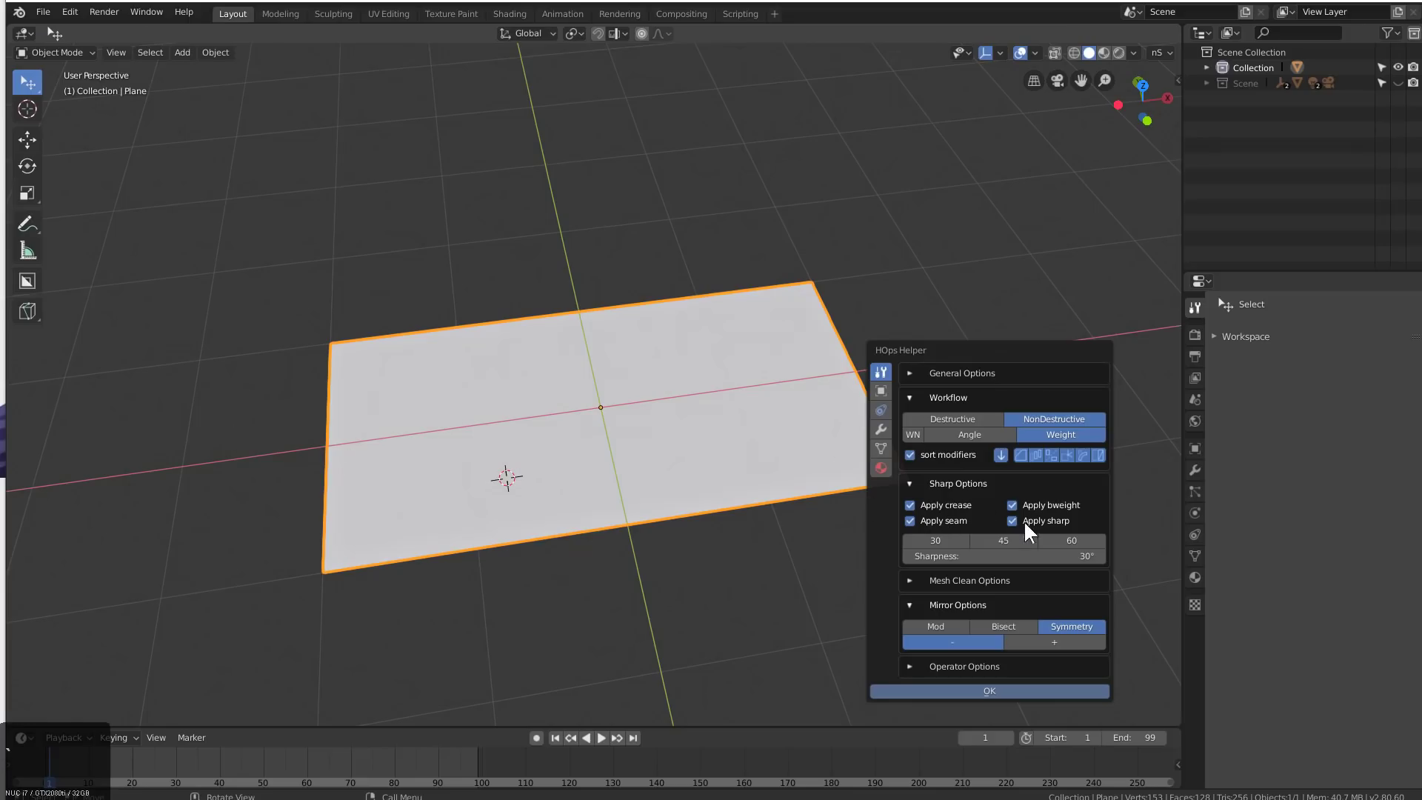
key(Escape)
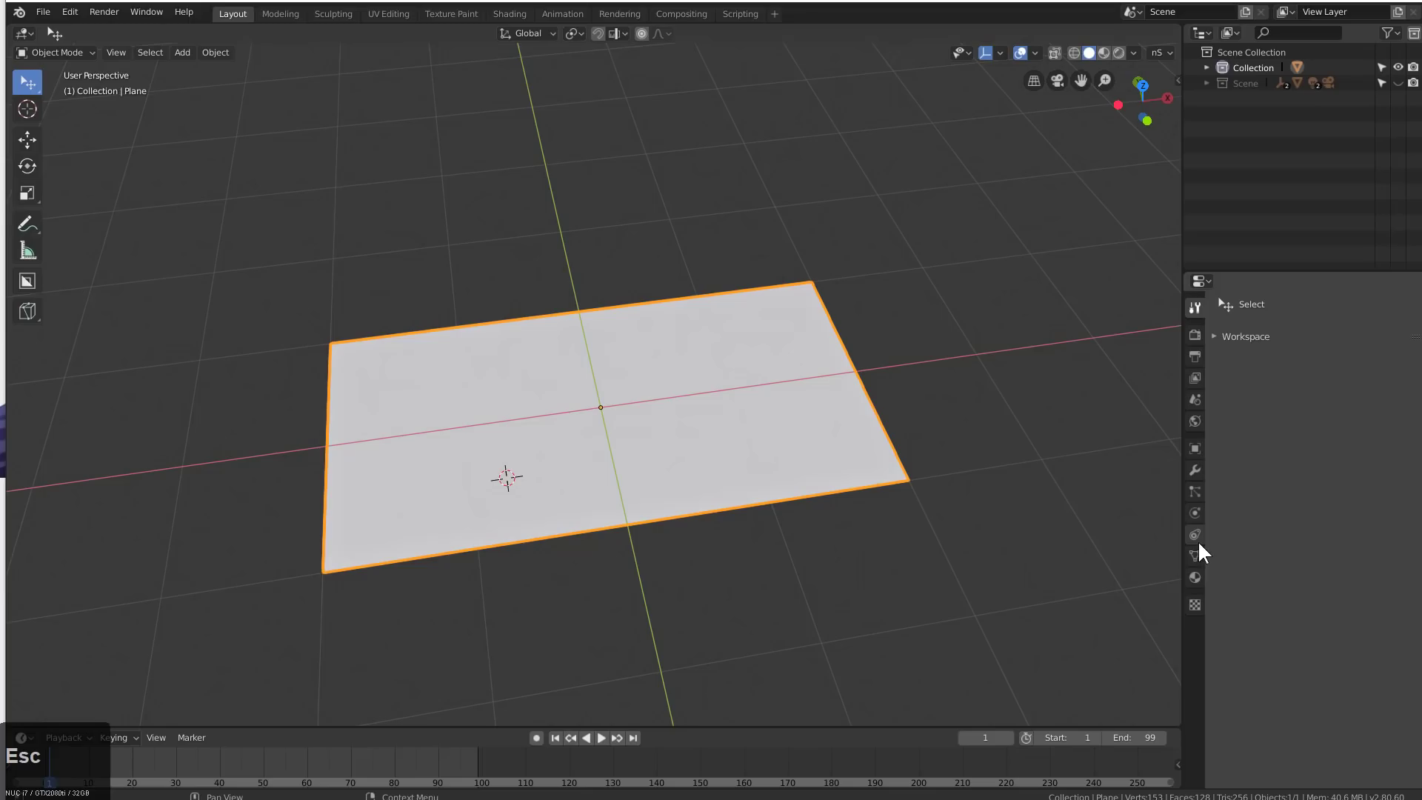
Add a Displace modifier with a new texture to the plane, below its Subdivision modifier
click(1195, 468)
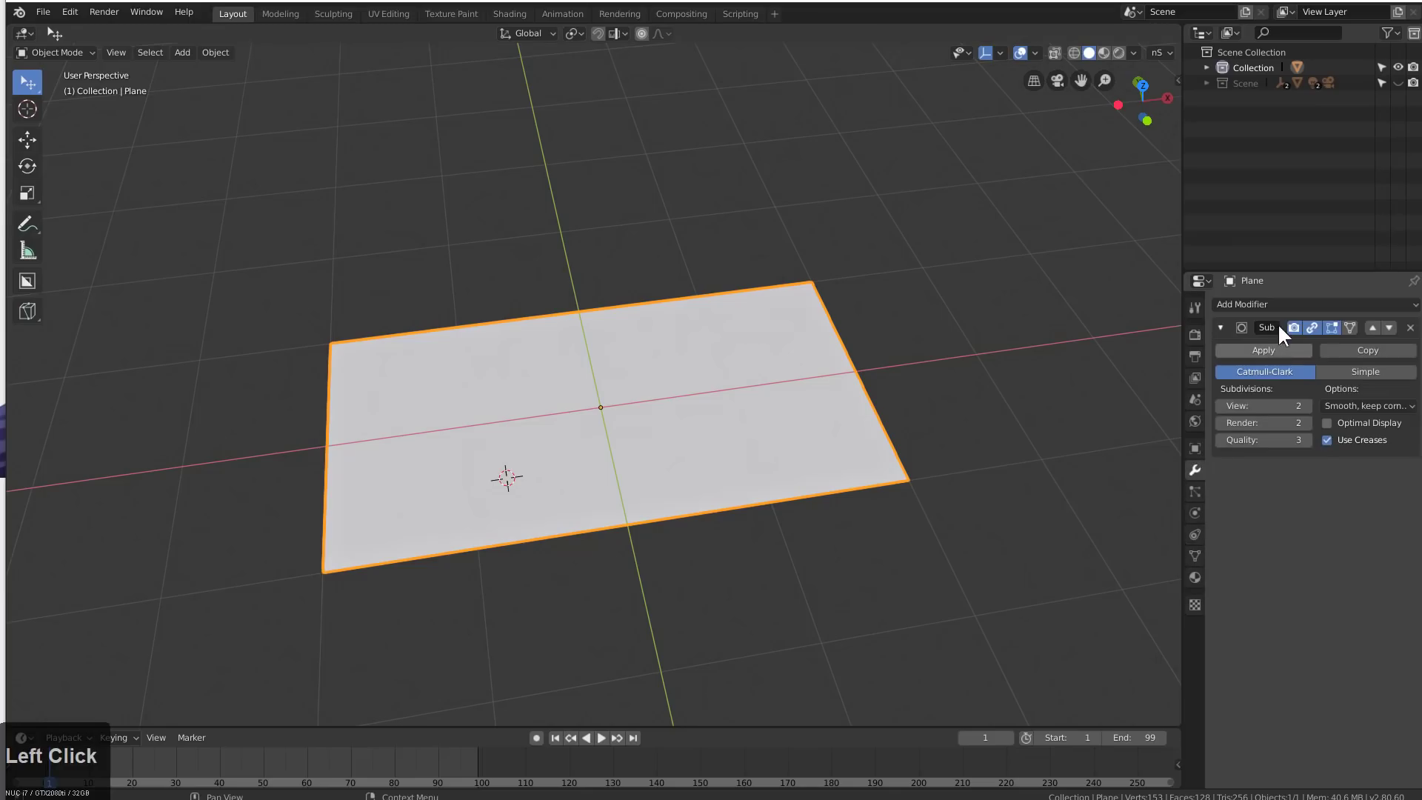
click(1262, 305)
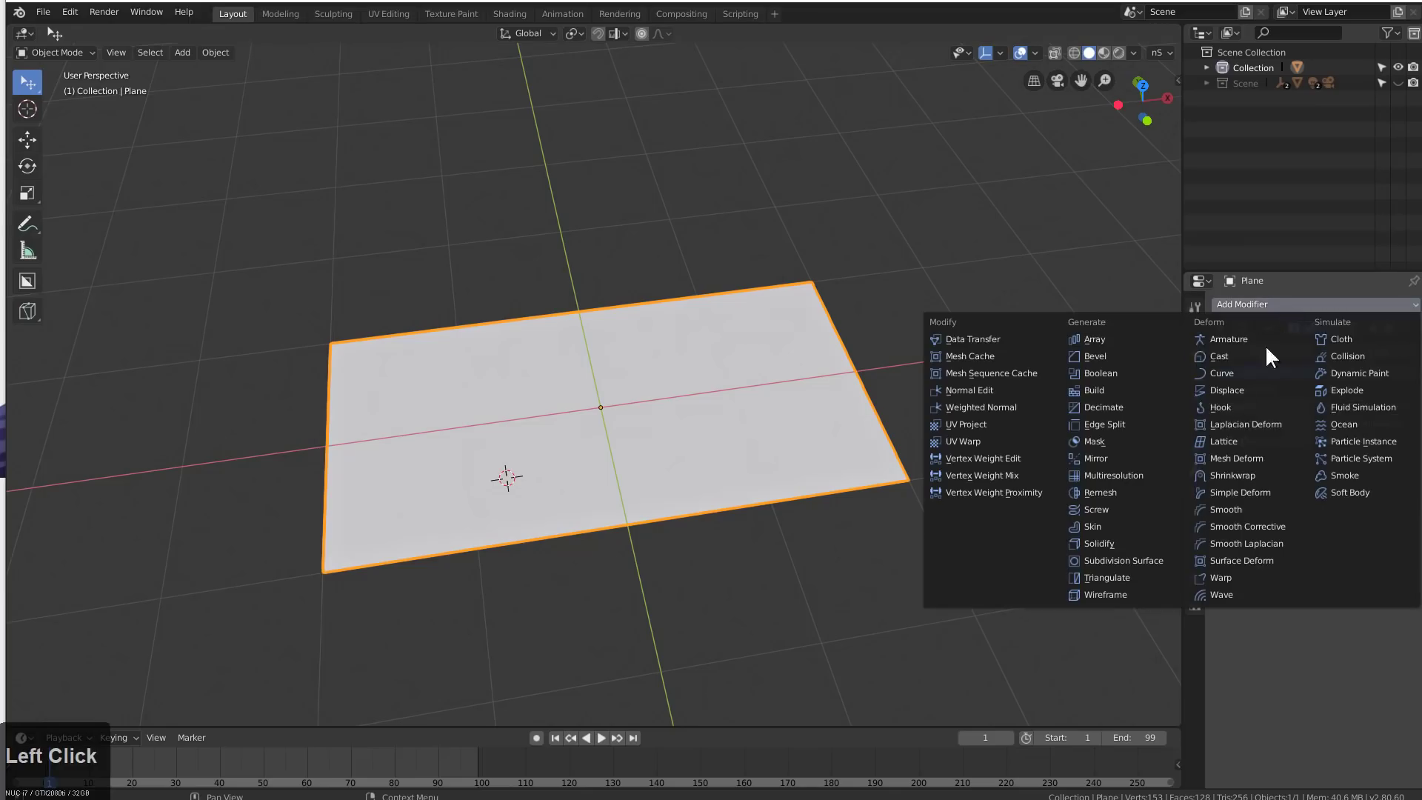
click(1248, 389)
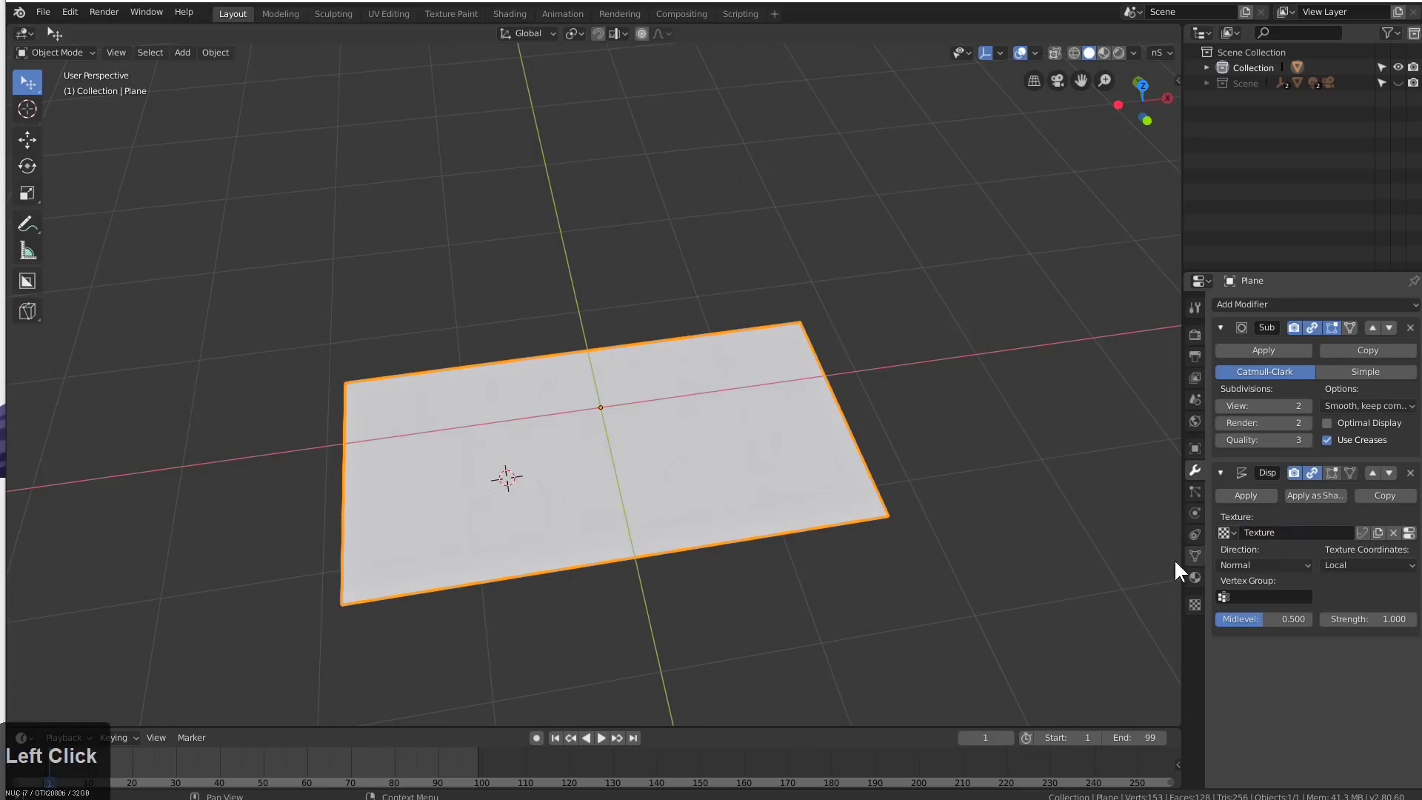
Set the Displace texture's type to Clouds and its size to 0.55
click(1195, 606)
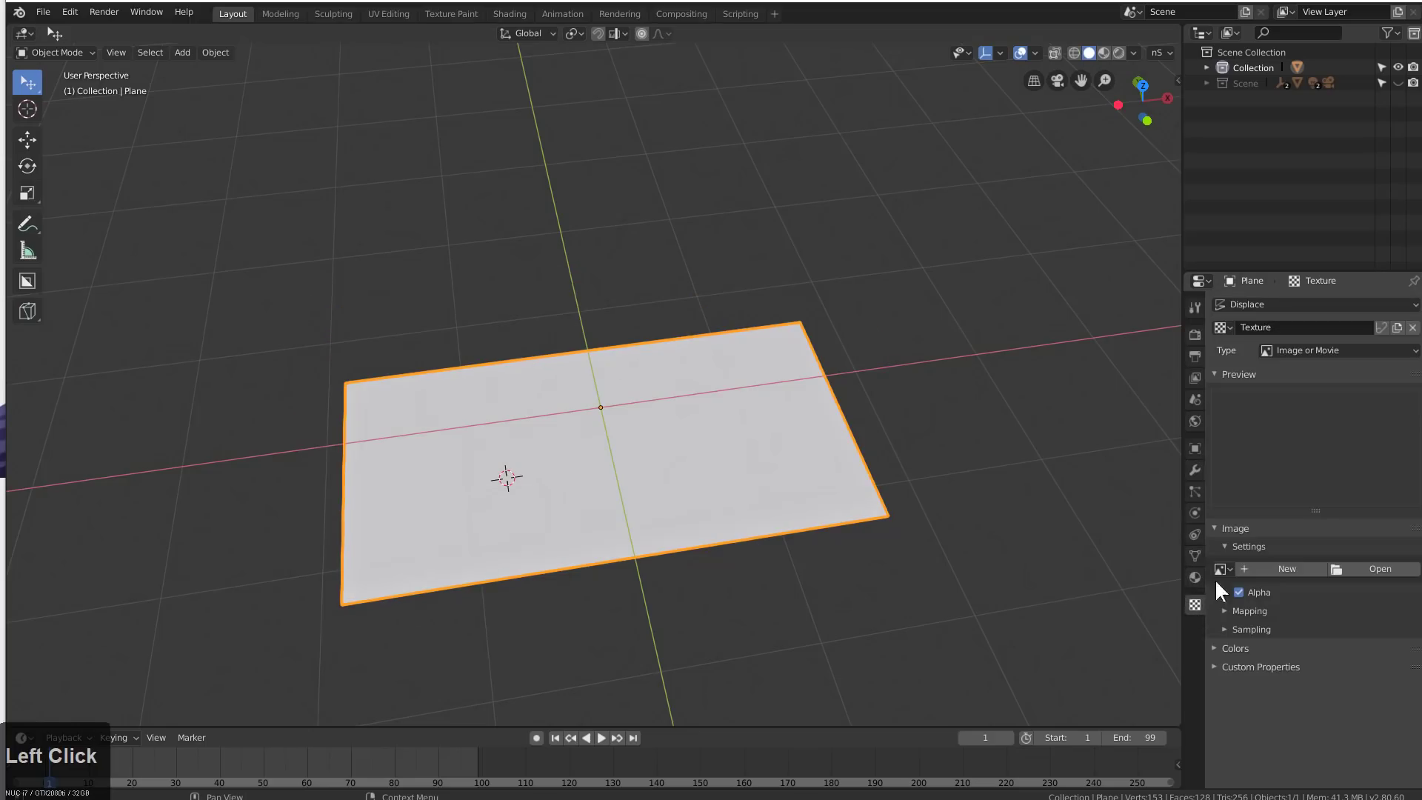
click(1281, 350)
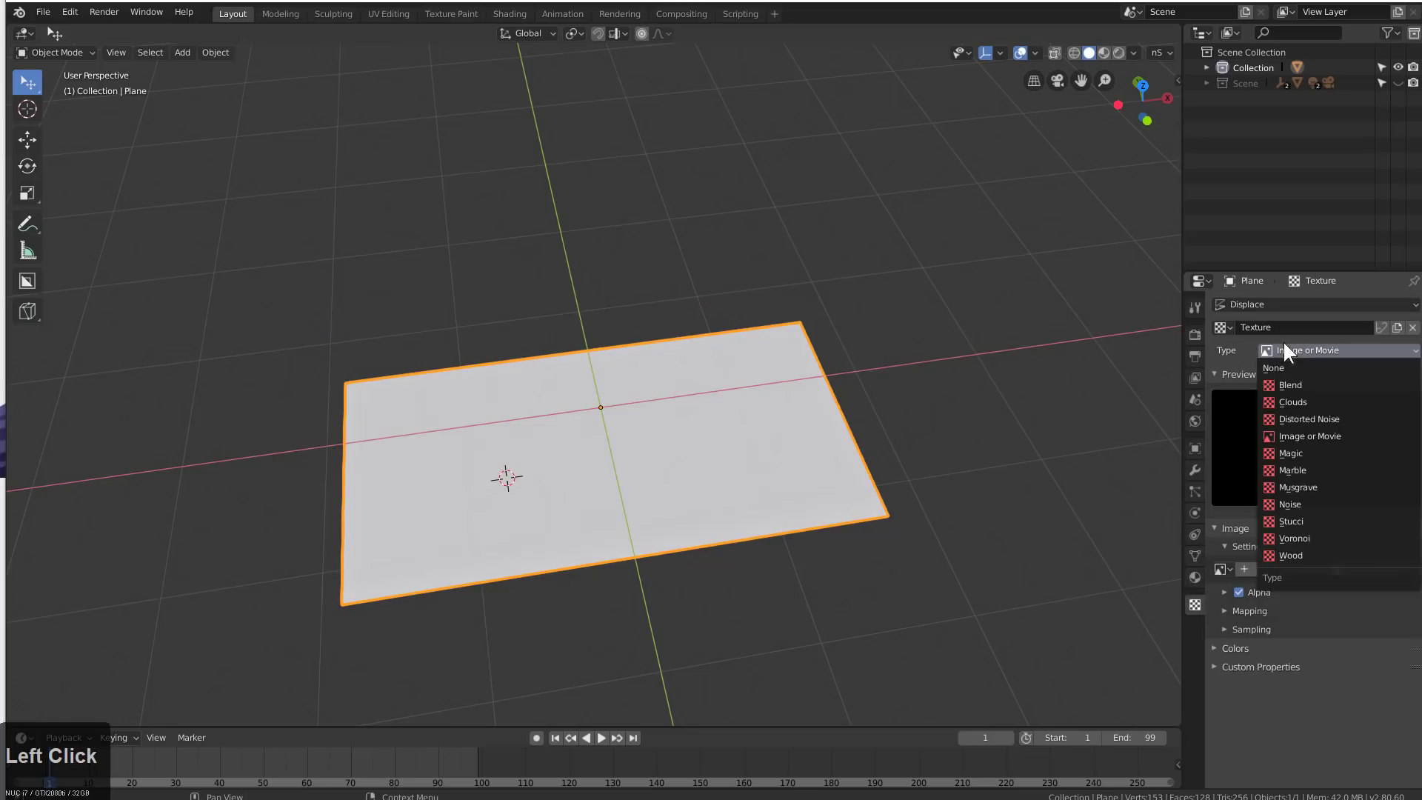
click(1304, 400)
drag(1360, 620, 1392, 619)
key(Escape)
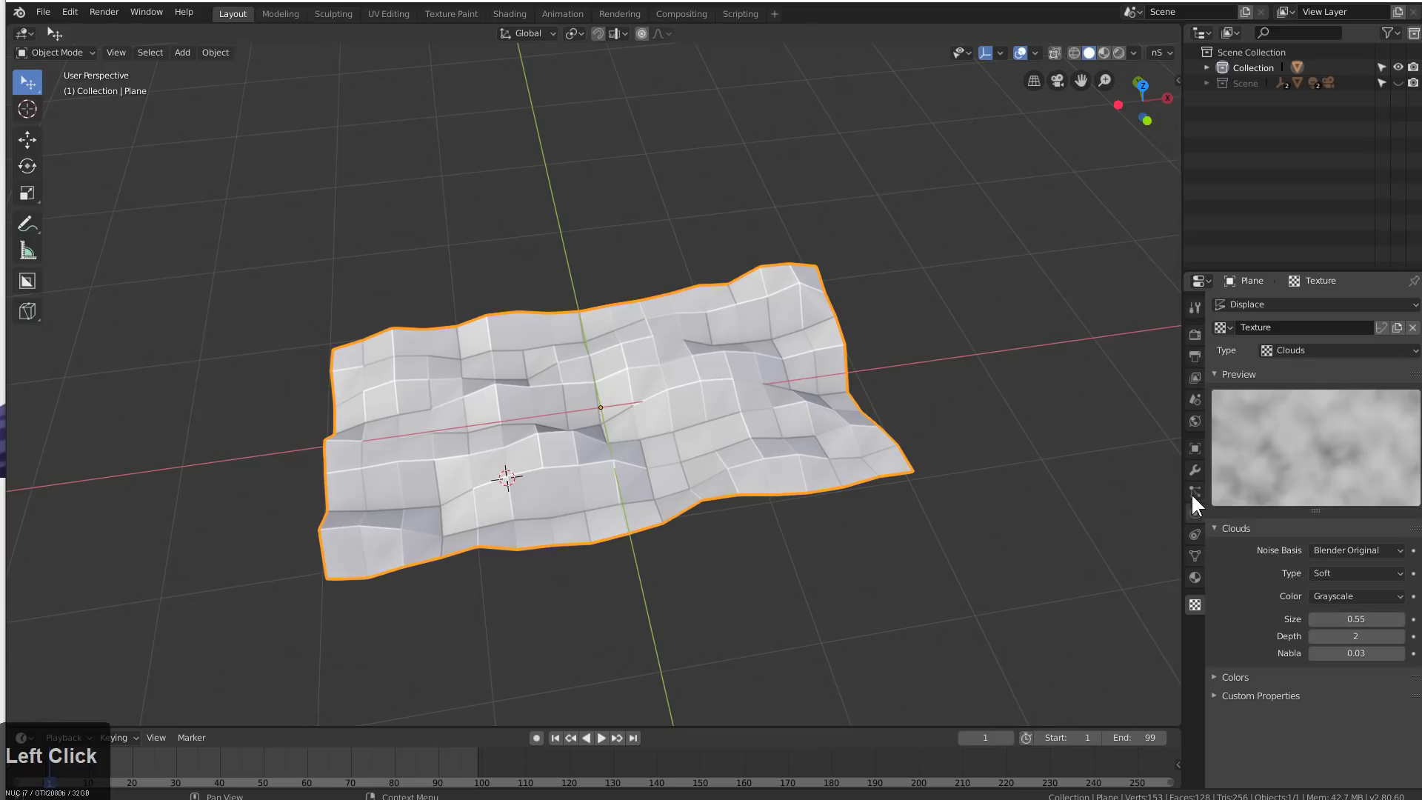
Set the Subdivision modifier's viewport level to 4 and raise the Displace strength to 4.74
click(1193, 466)
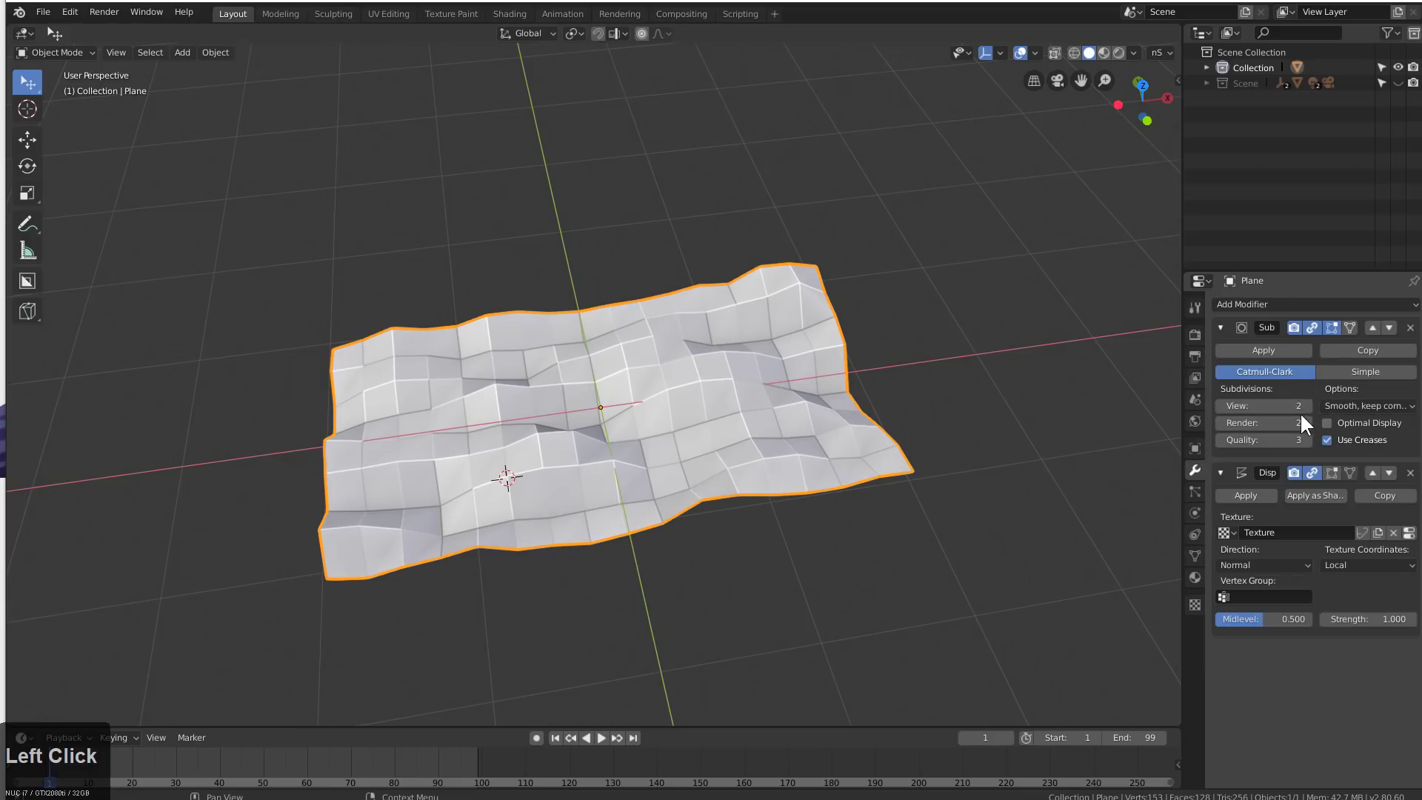
drag(1263, 406, 1292, 405)
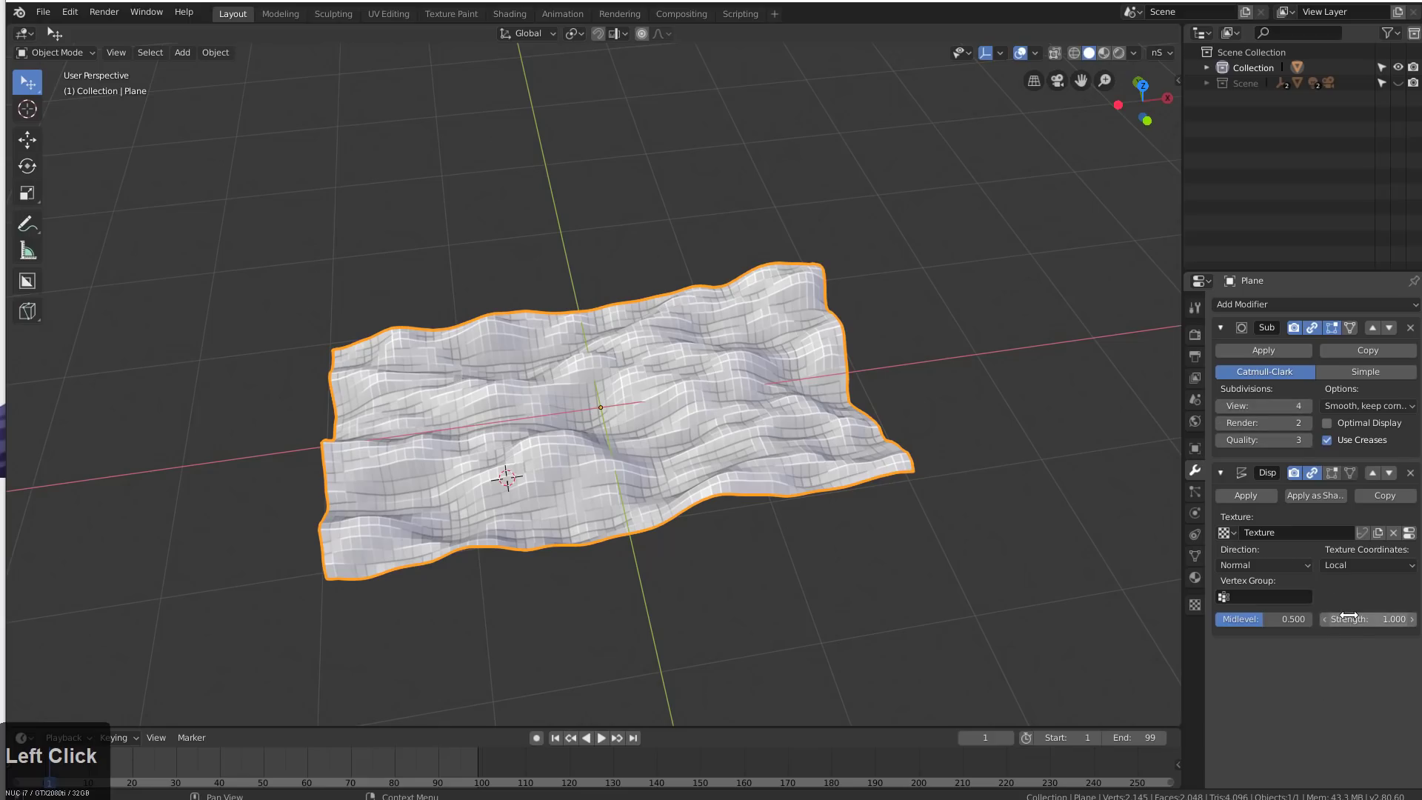
drag(1348, 617, 1413, 616)
Apply the plane's object transform and set the Displace modifier's strength to 1.96
key(ctrl+a)
click(581, 474)
middle_drag(612, 439, 758, 446)
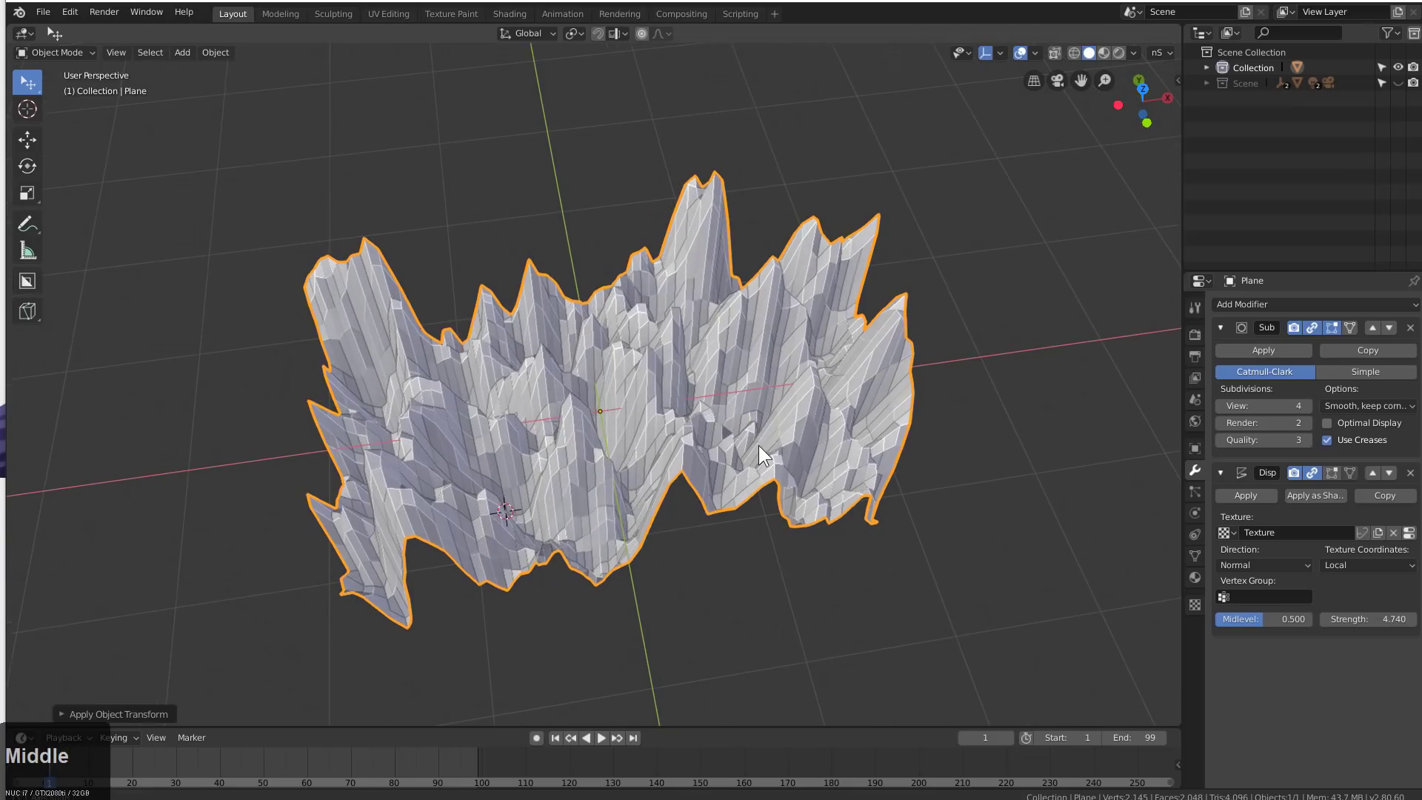
shift+drag(1412, 618, 1373, 618)
middle_drag(856, 518, 888, 326)
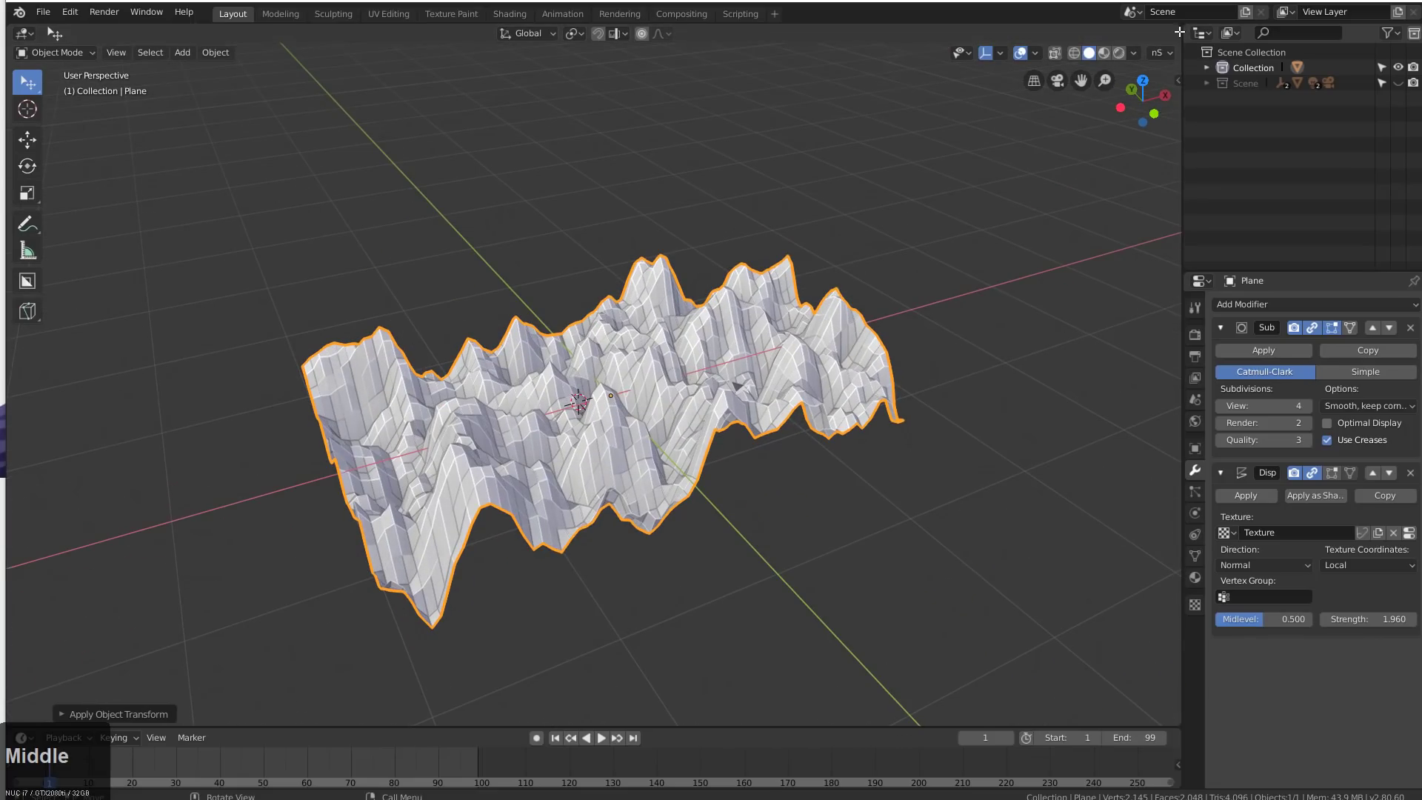
Split the 3D viewport side by side and turn the new area into a Shader Editor showing object materials
drag(1179, 29, 641, 29)
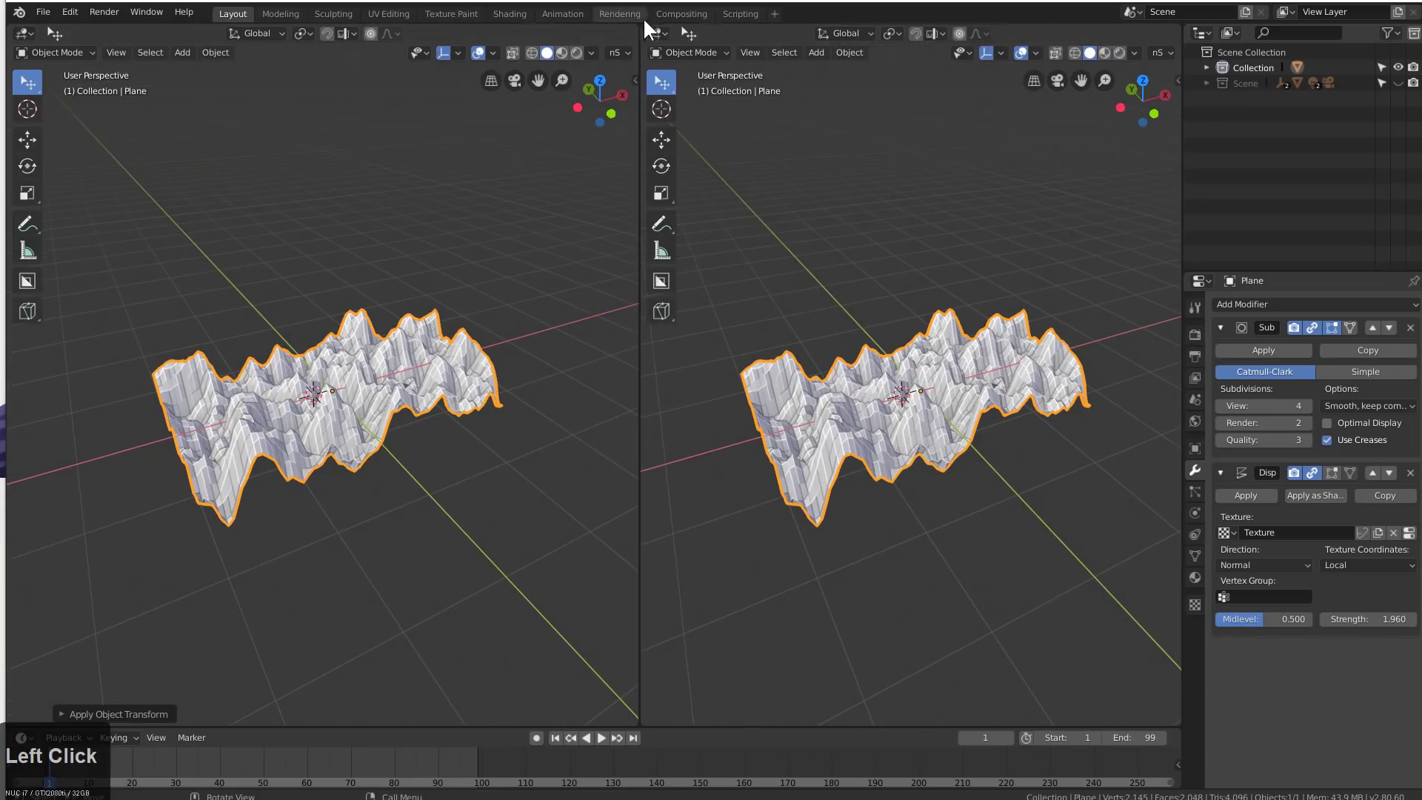
click(656, 35)
click(696, 141)
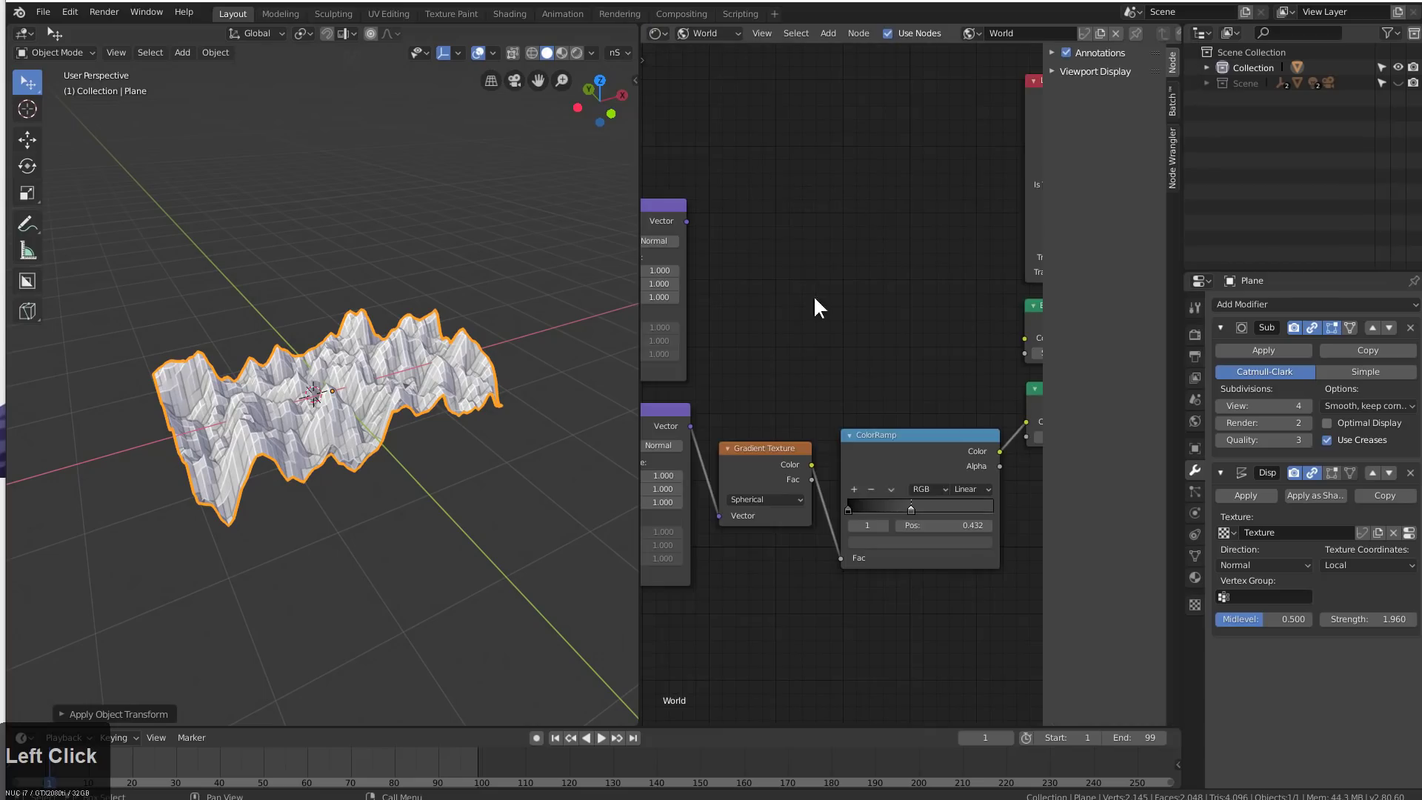
click(687, 52)
middle_drag(844, 429, 853, 436)
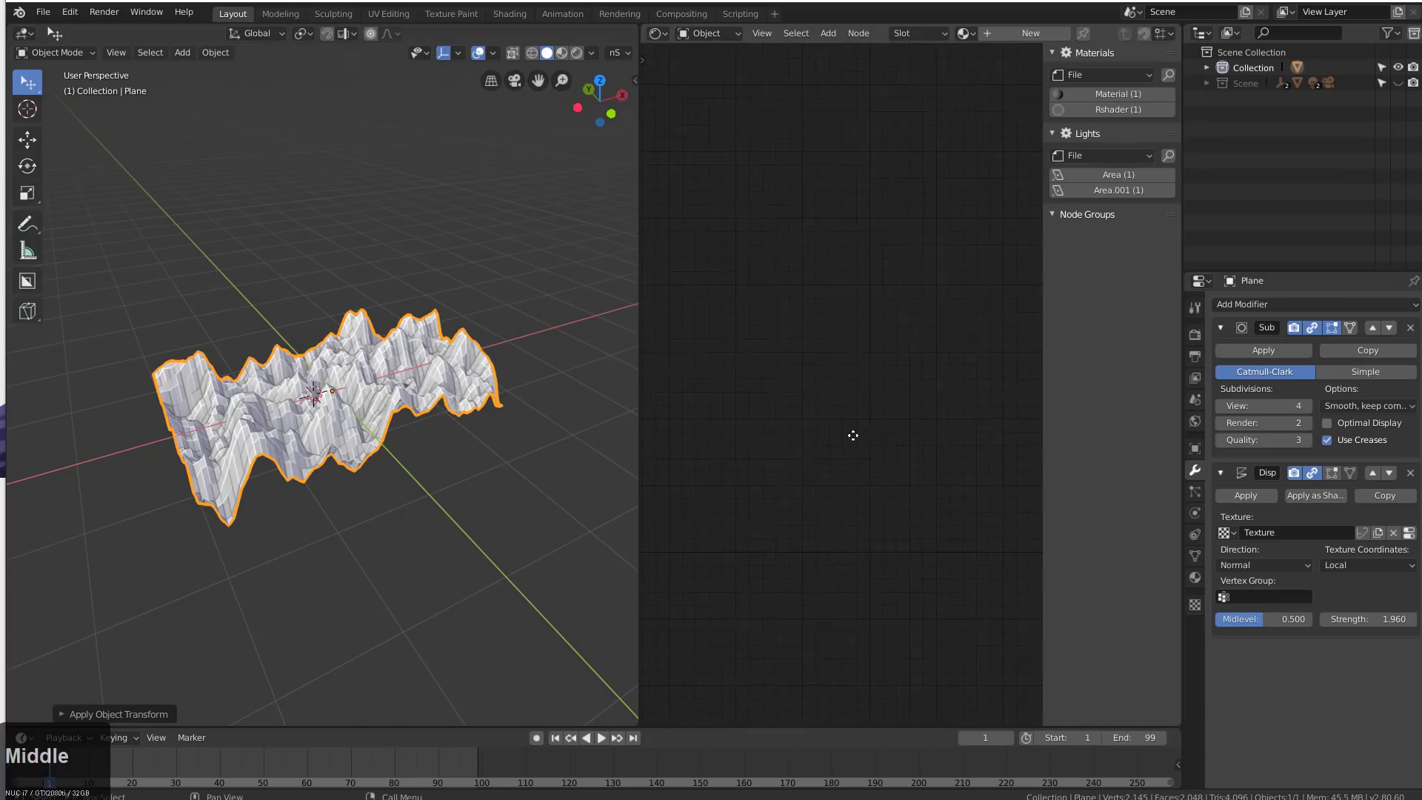
scroll(843, 414, down, 1)
Create a new material for the plane and delete its Principled BSDF node
click(1011, 34)
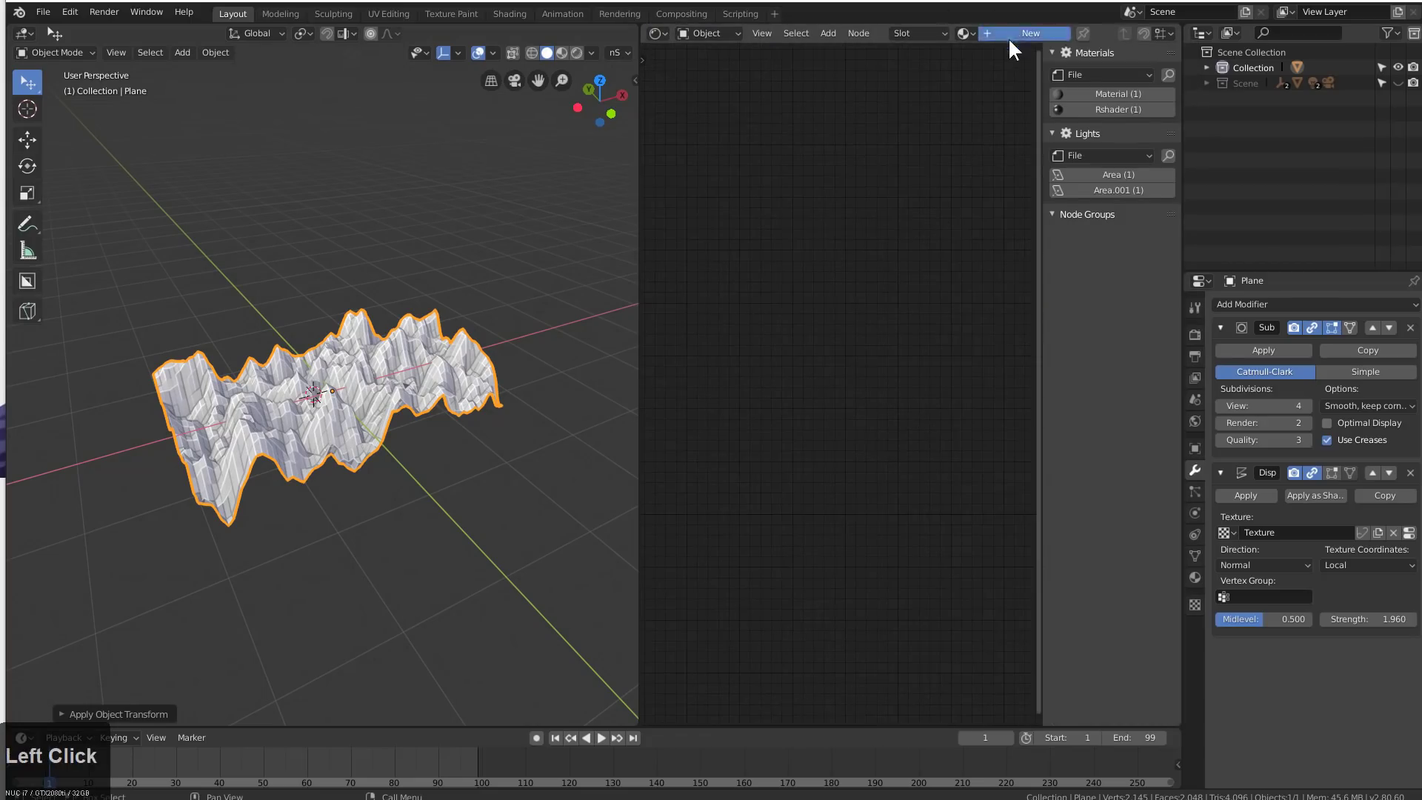
key(Home)
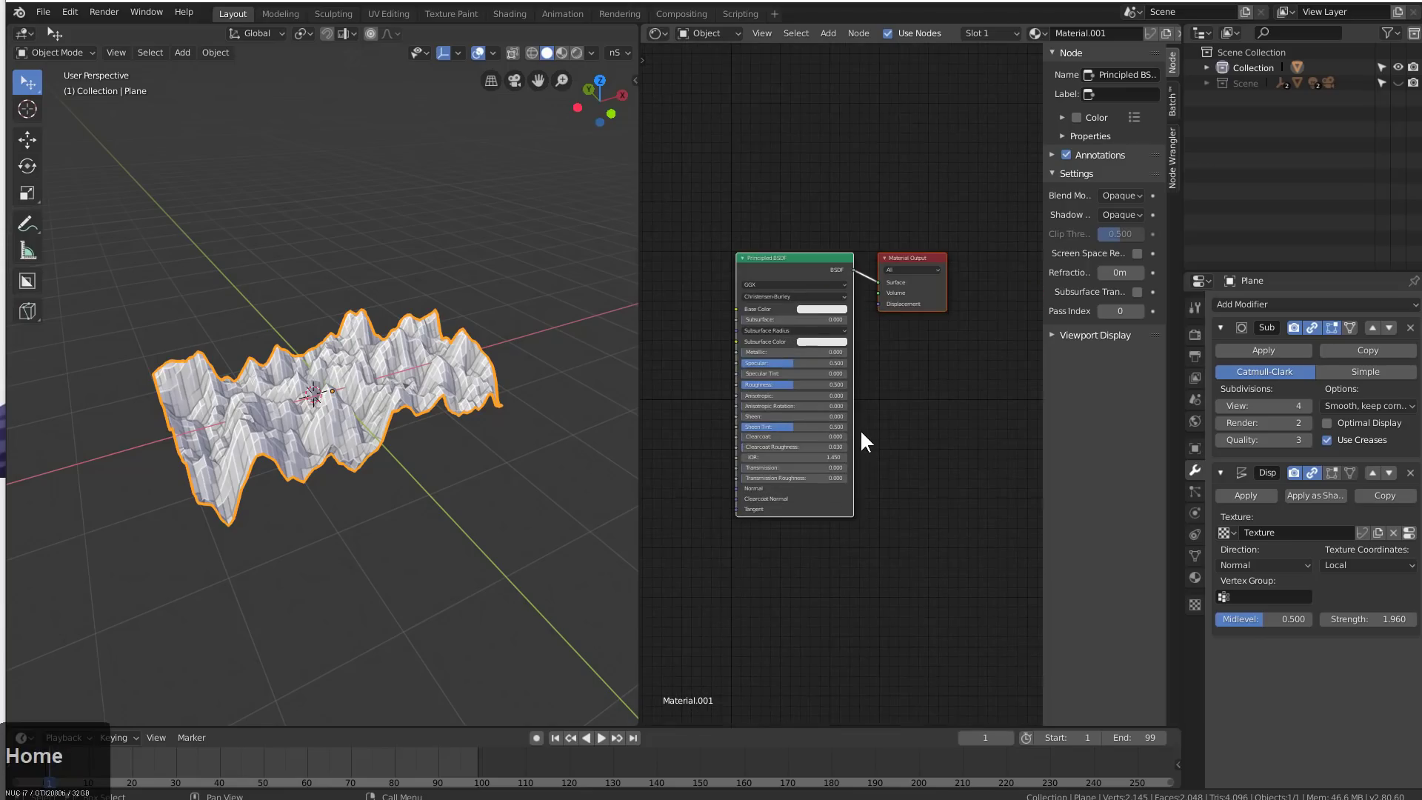
click(802, 261)
key(x)
middle_drag(812, 318, 875, 317)
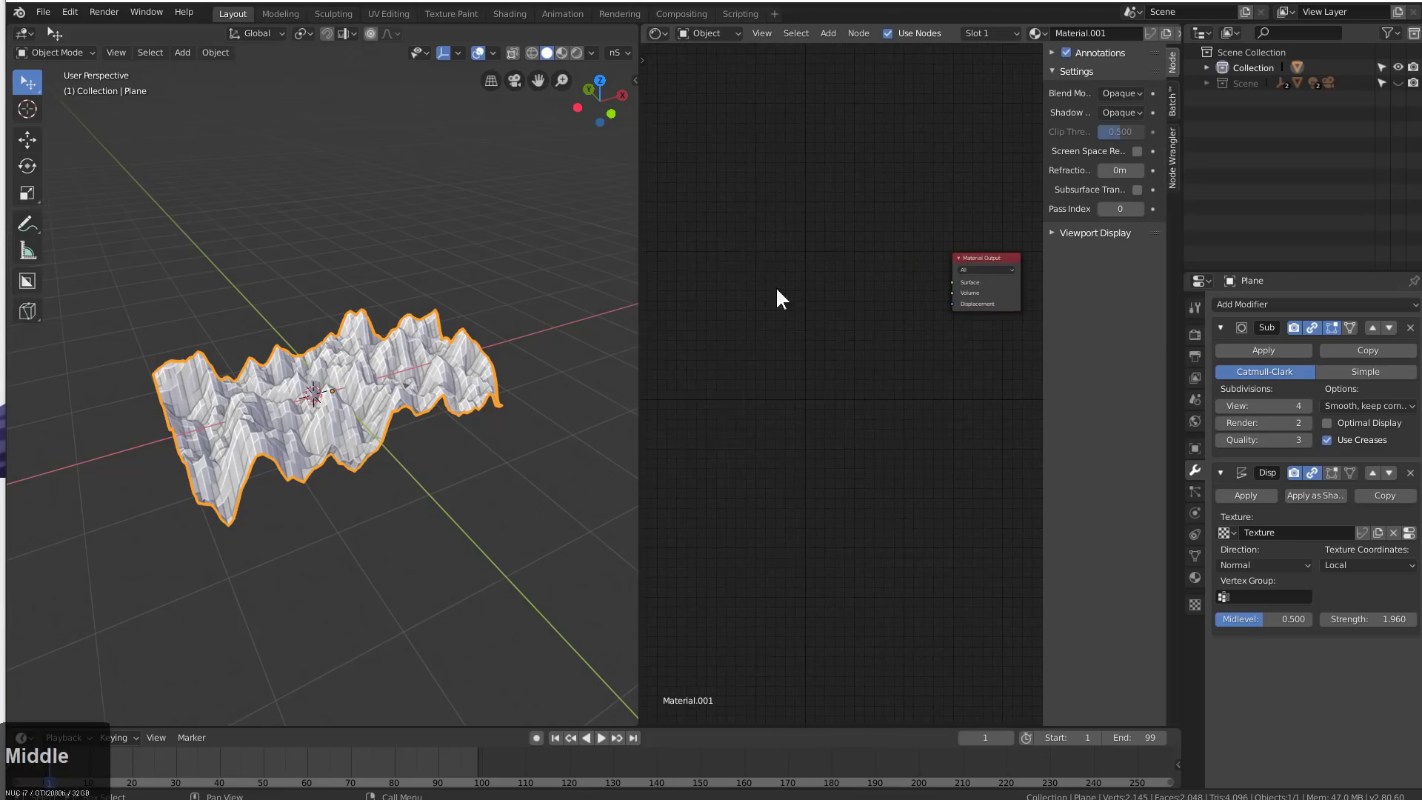
Add a Wireframe input node to the plane's material
key(shift+a)
click(712, 303)
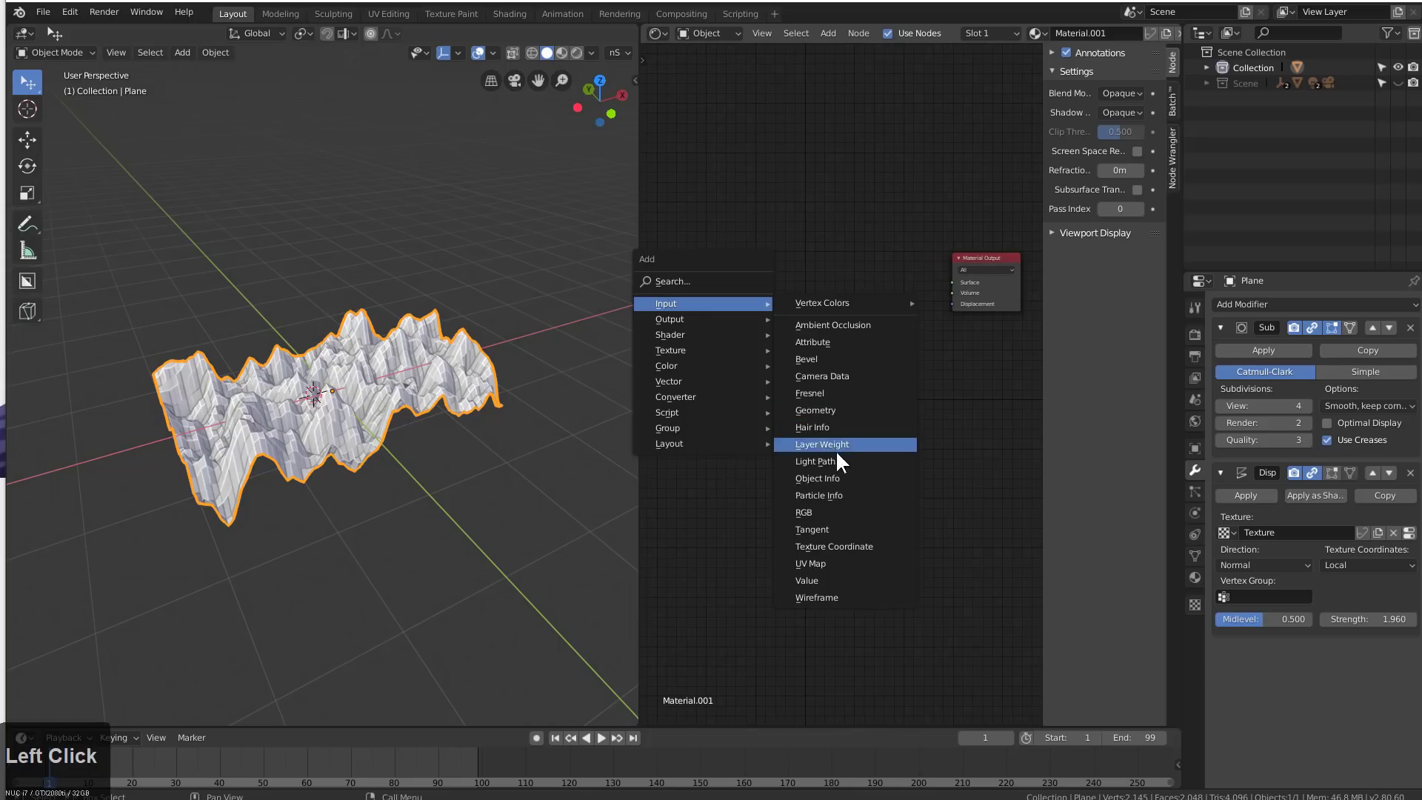
click(814, 597)
click(755, 330)
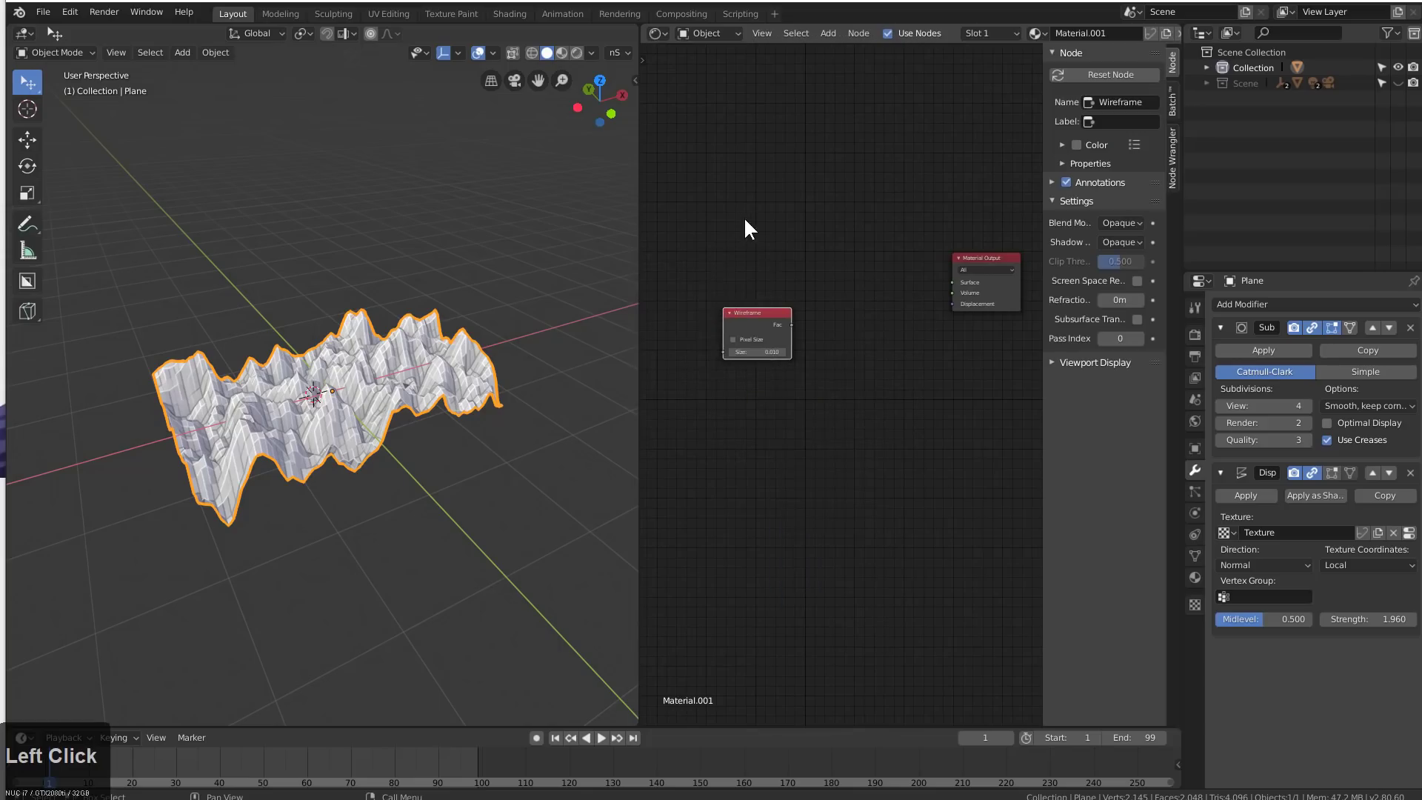
Add an Emission shader and a Transparent BSDF below it, between the Wireframe and Material Output nodes
key(shift+a)
click(722, 244)
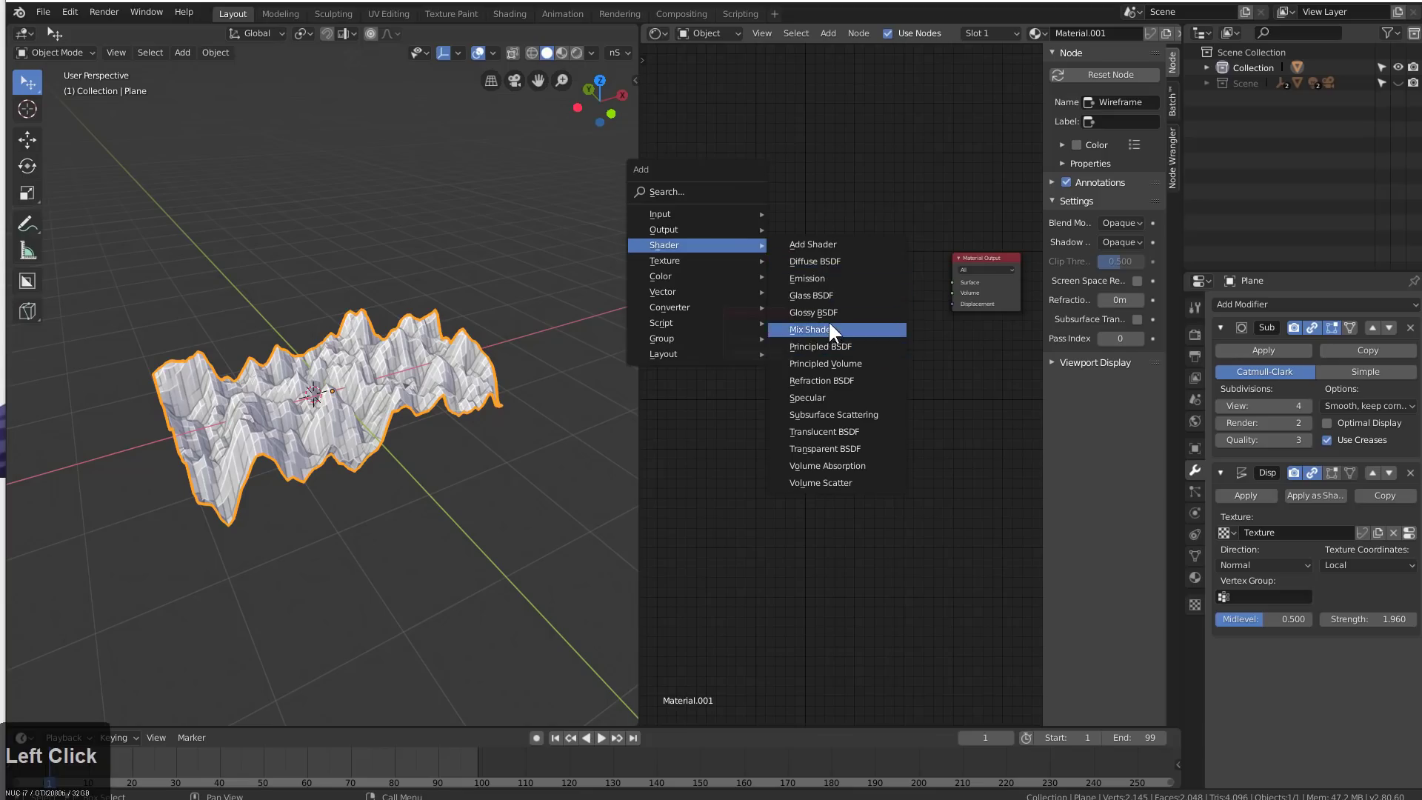
click(808, 278)
click(844, 249)
key(shift+a)
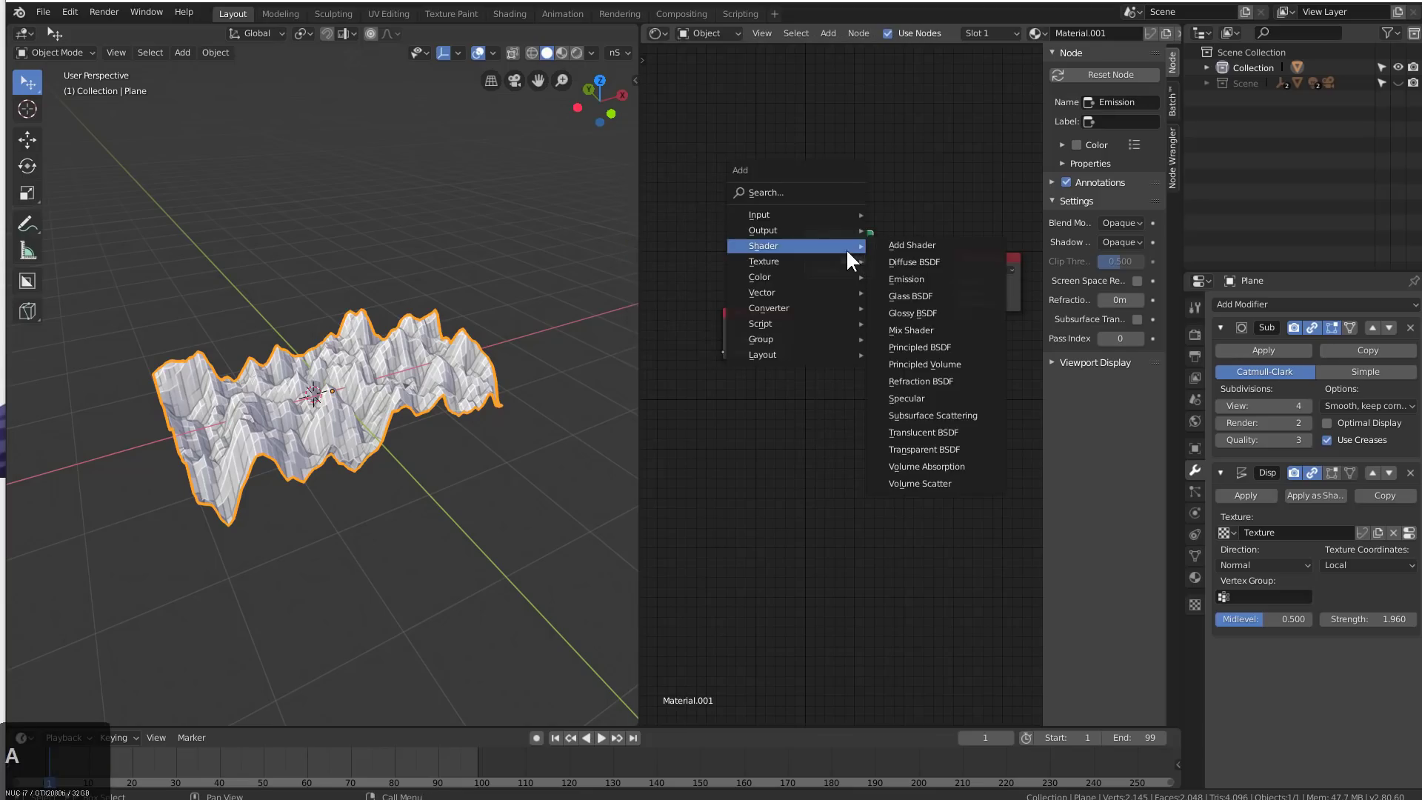
click(948, 449)
click(810, 299)
Add a Mix Shader after the Emission and Transparent nodes and move the Material Output clear of it
key(shift+a)
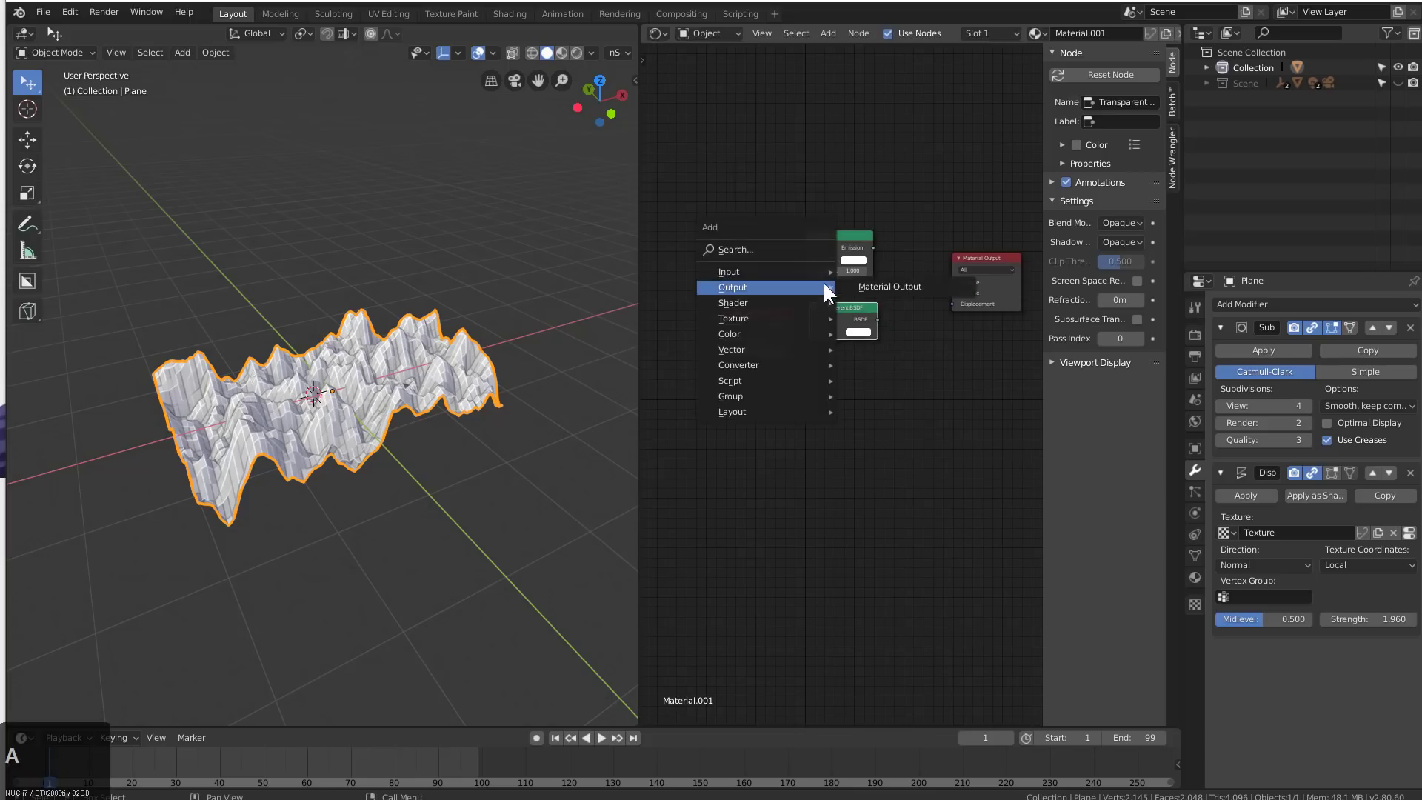
click(788, 304)
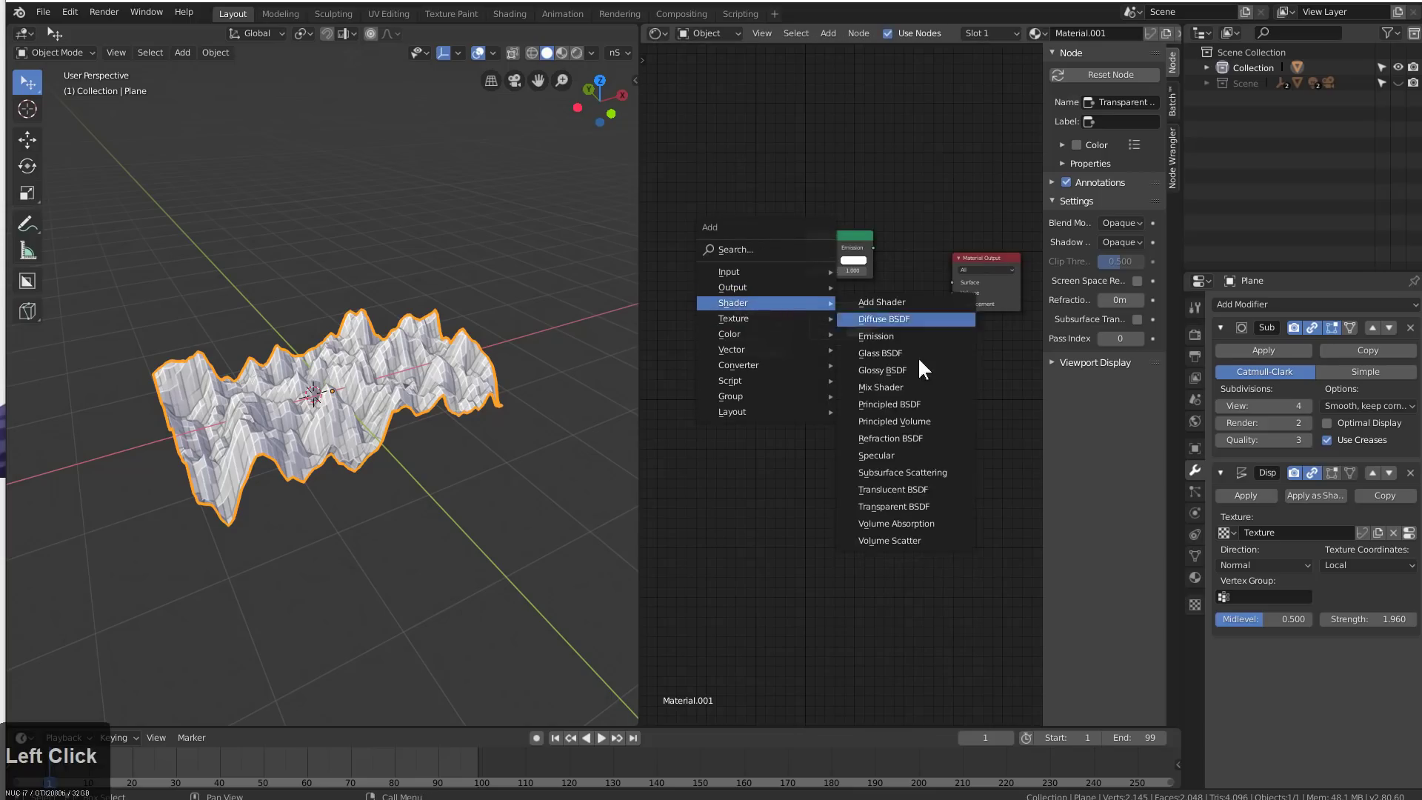
click(923, 387)
key(g)
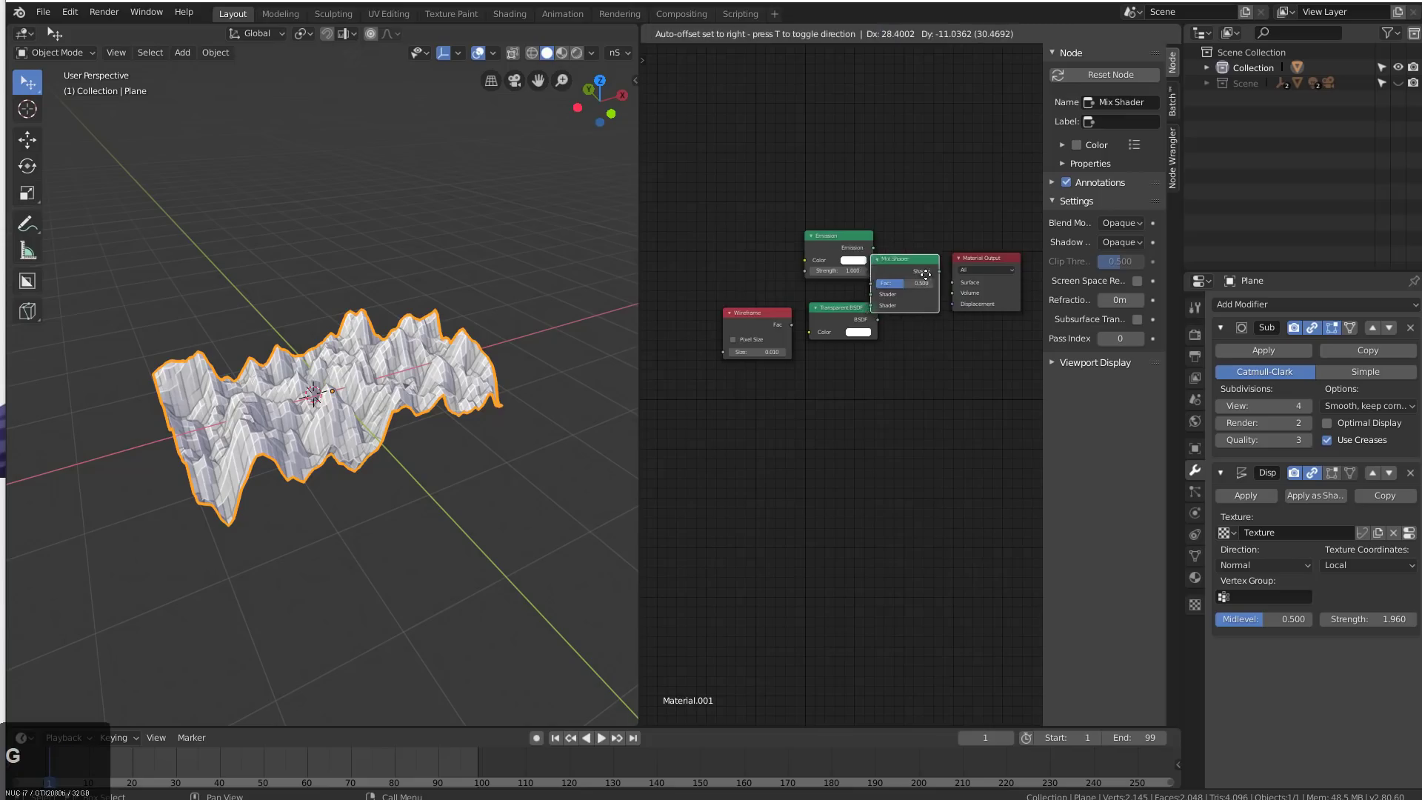
click(925, 275)
scroll(966, 286, up, 2)
middle_drag(881, 437, 975, 343)
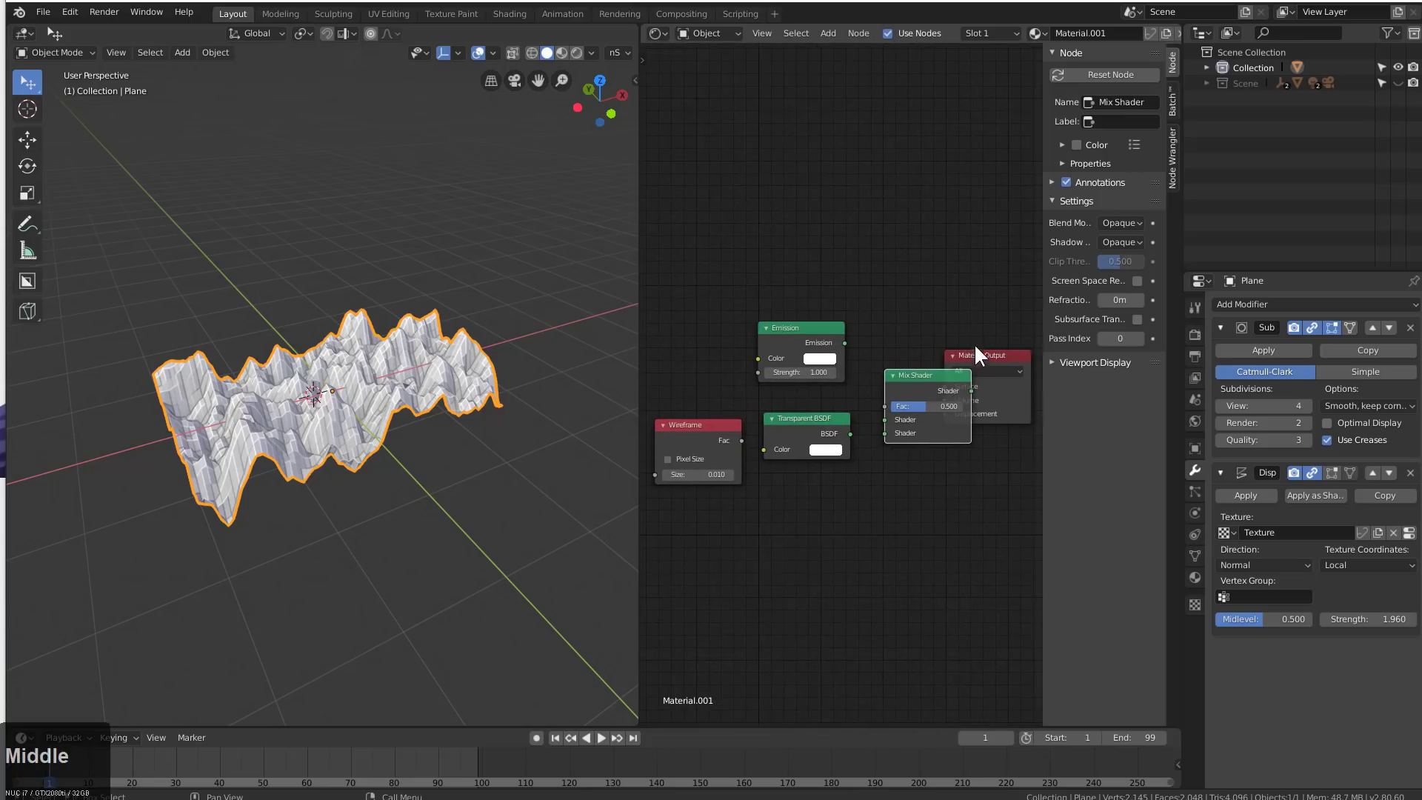
drag(975, 344, 1001, 280)
middle_drag(827, 342, 810, 290)
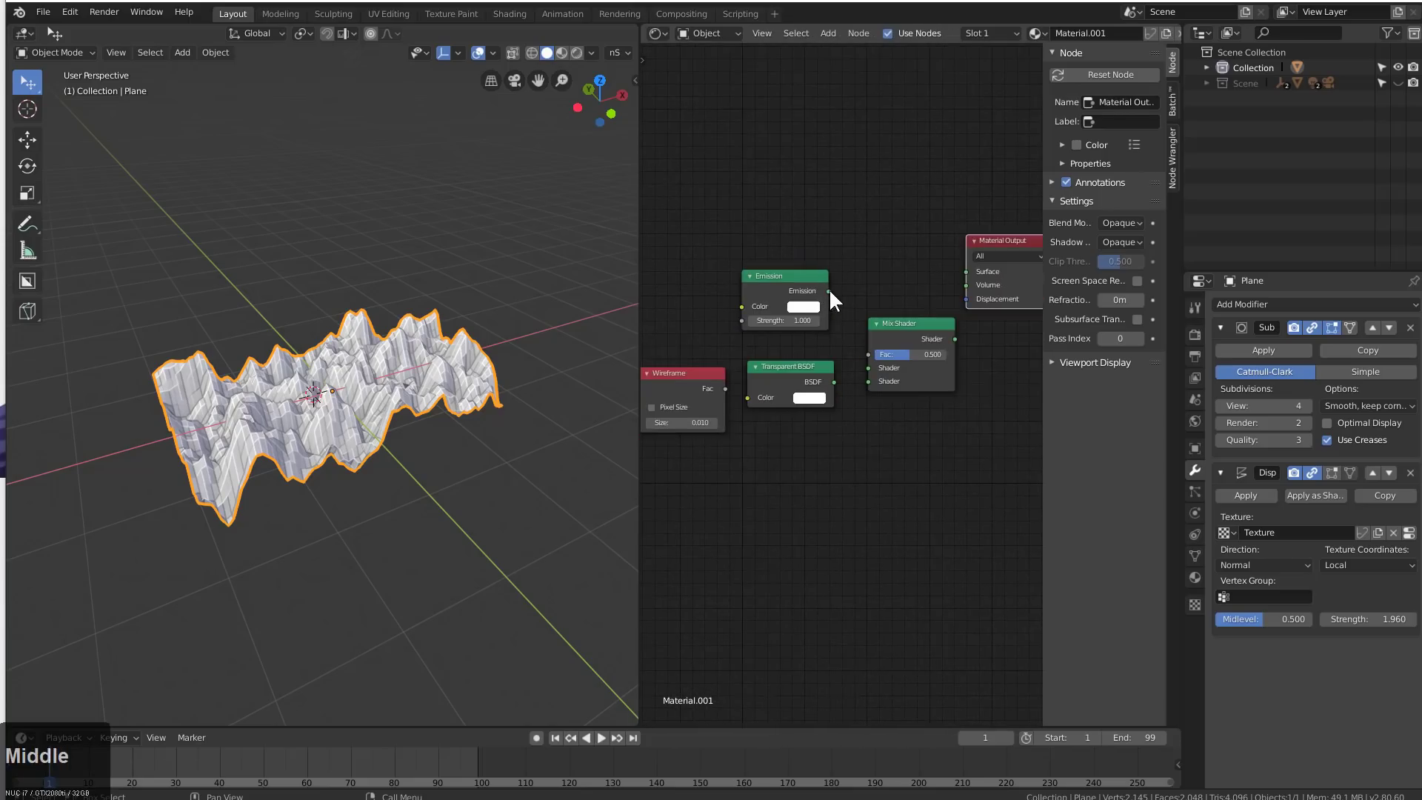
Connect Emission and Transparent BSDF to the Mix Shader, drive its Fac with Wireframe using Pixel Size, and link the mix to the output's Surface
drag(828, 291, 872, 373)
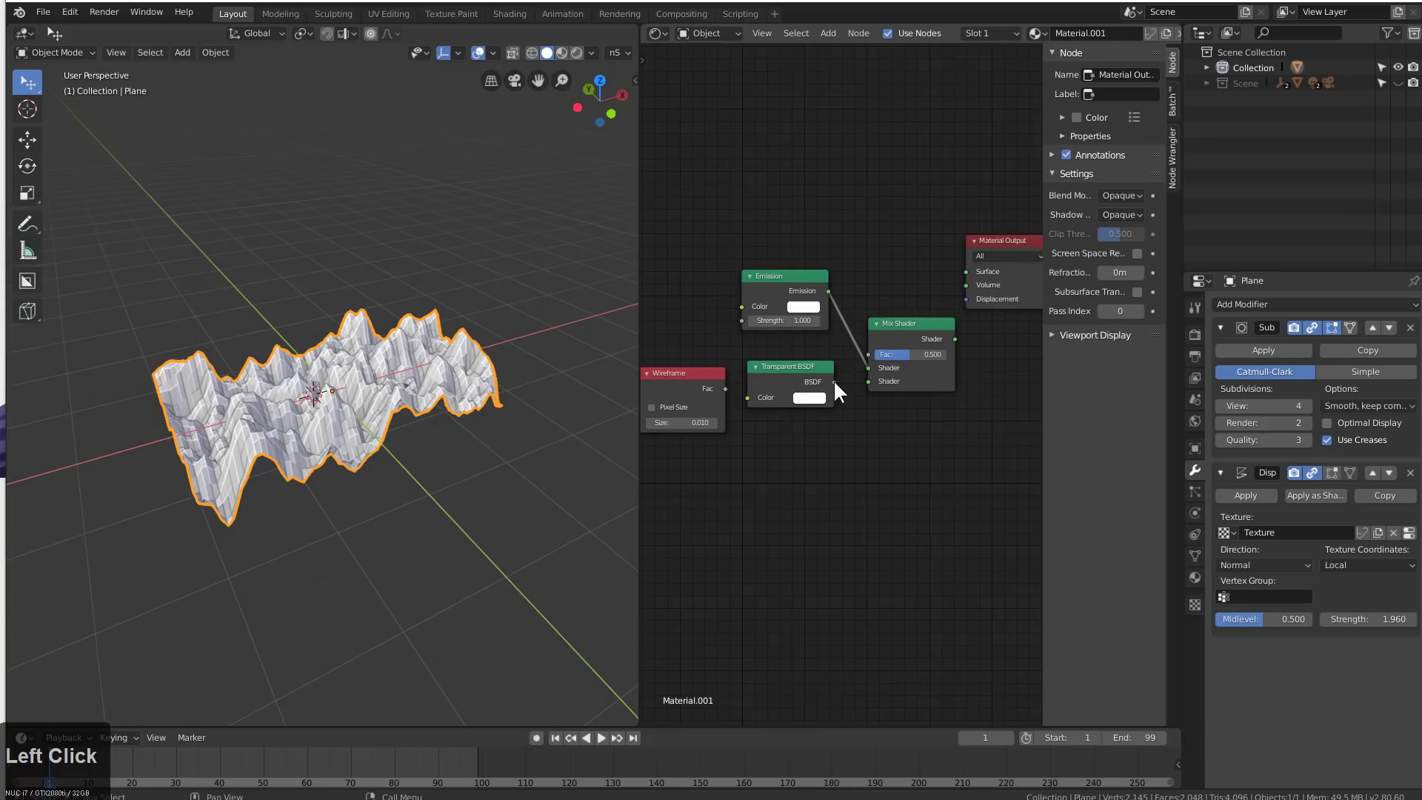
drag(720, 385, 878, 353)
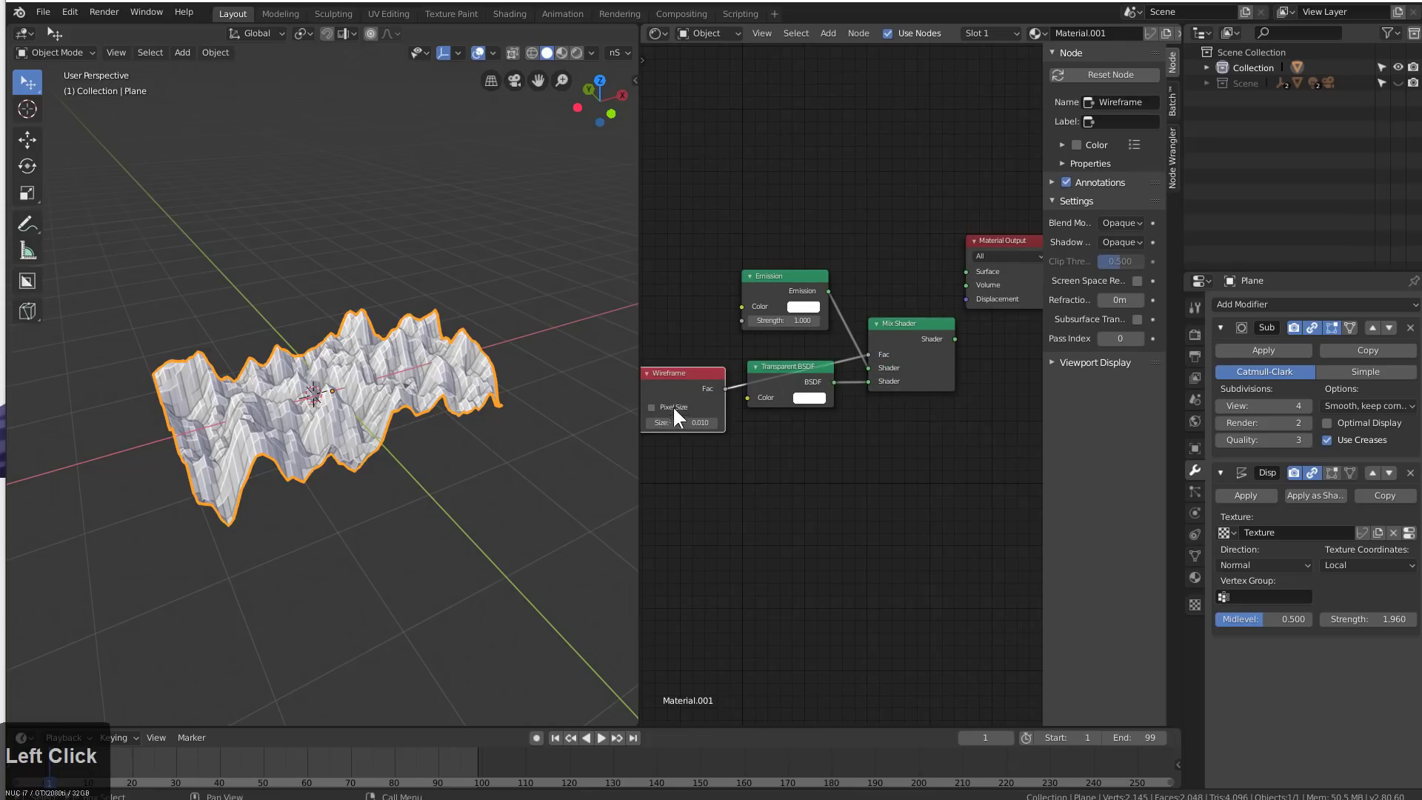
drag(955, 338, 965, 272)
click(1029, 256)
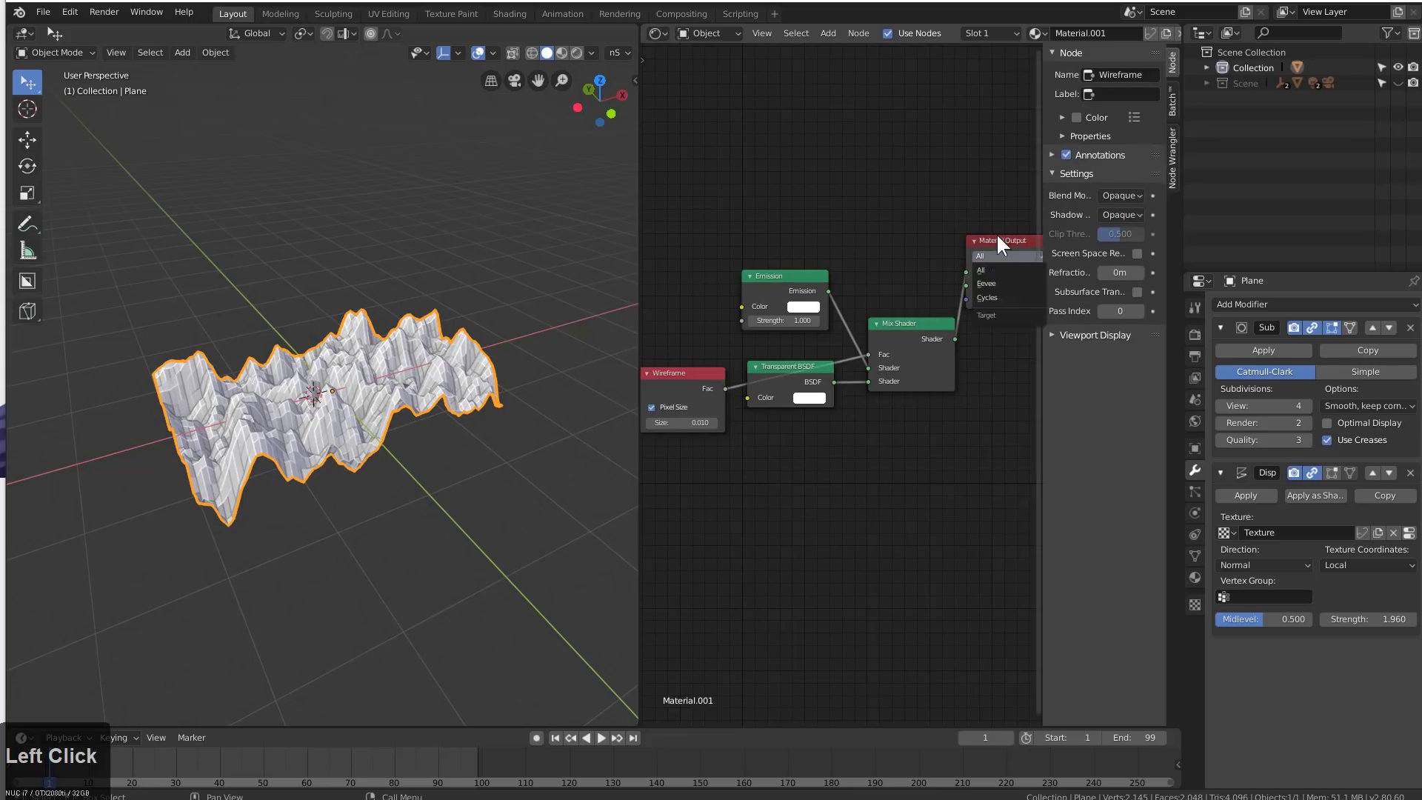
click(999, 245)
Tidy the node layout by moving the Material Output level with the Mix Shader and the Wireframe node away from the Transparent BSDF
scroll(945, 339, down, 2)
key(g)
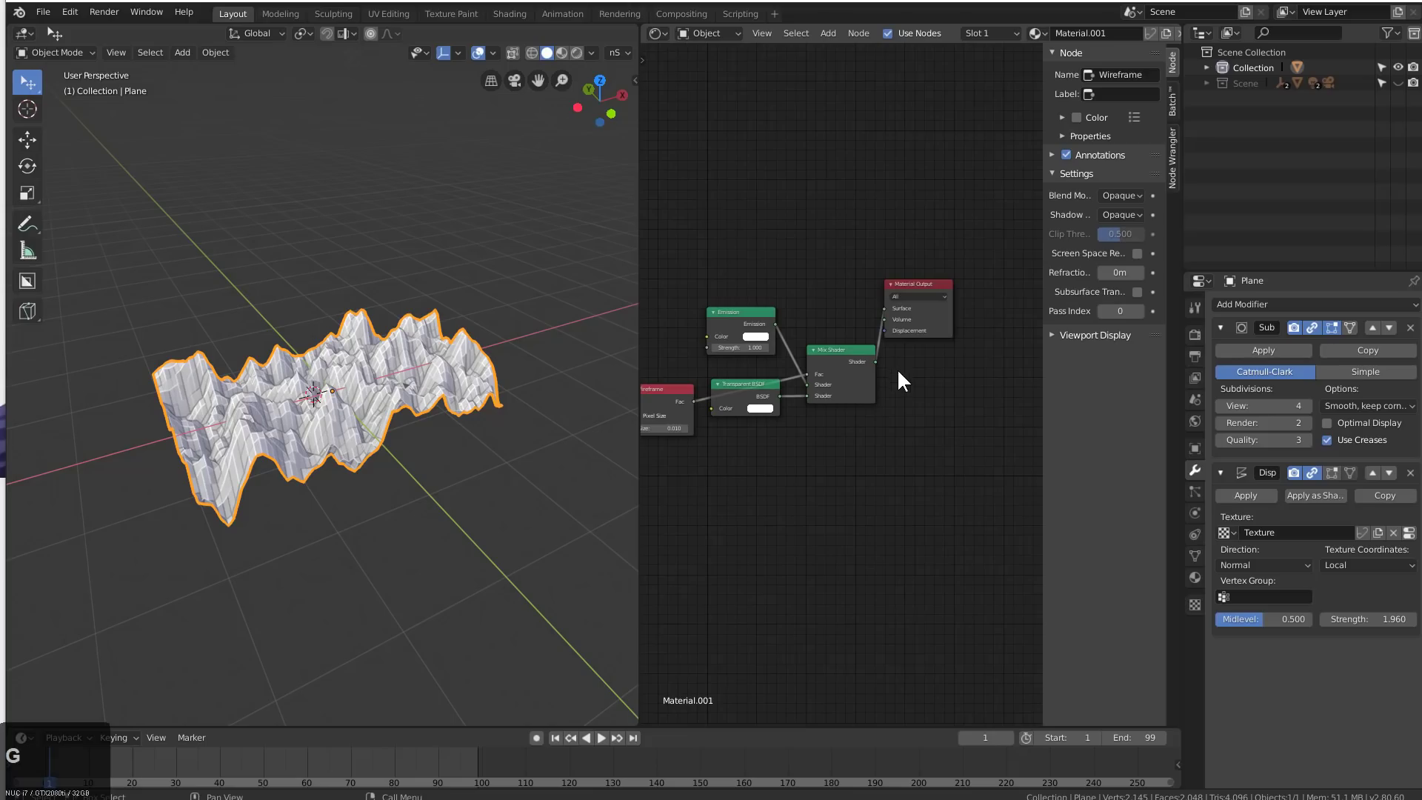
drag(906, 289, 964, 334)
middle_drag(698, 448, 874, 425)
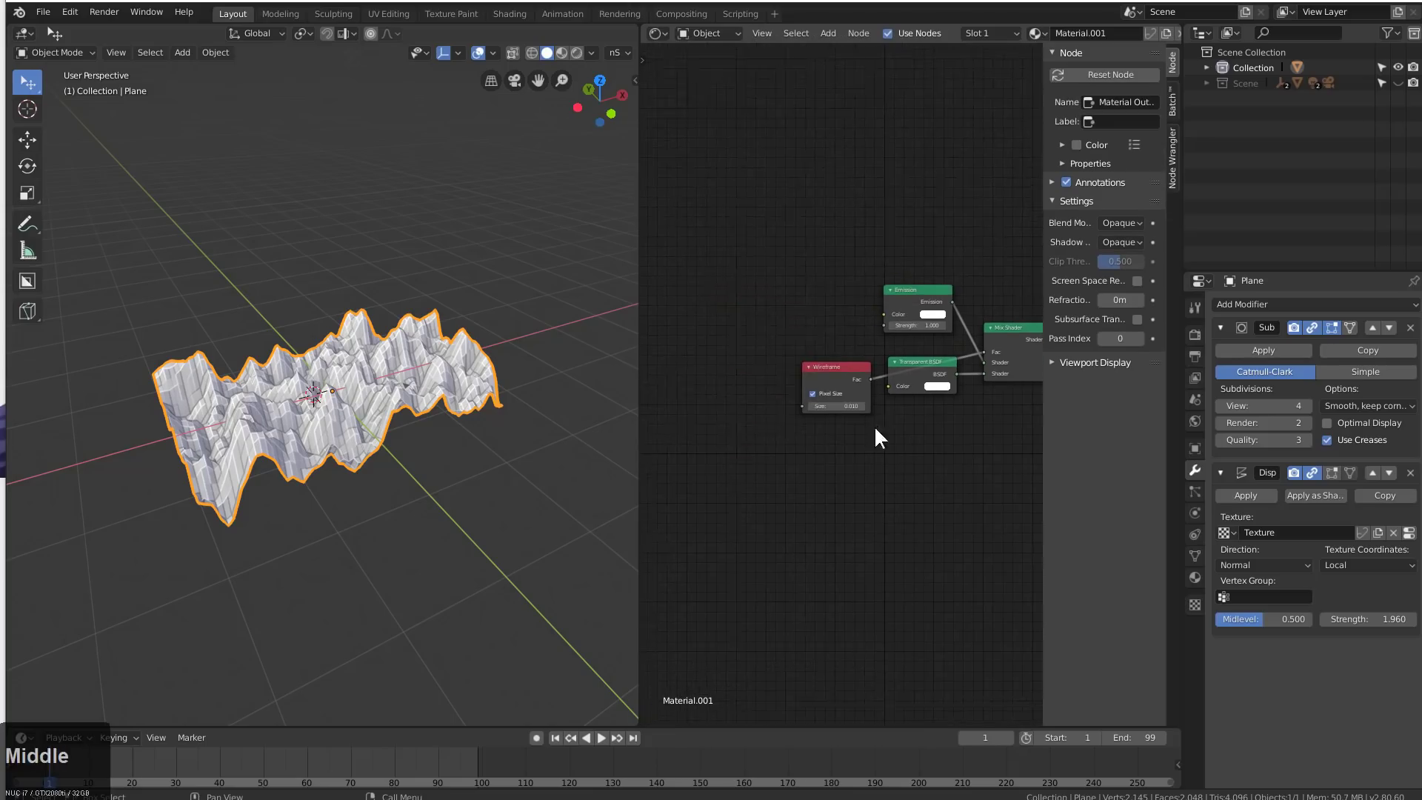
scroll(826, 372, up, 1)
drag(824, 366, 794, 333)
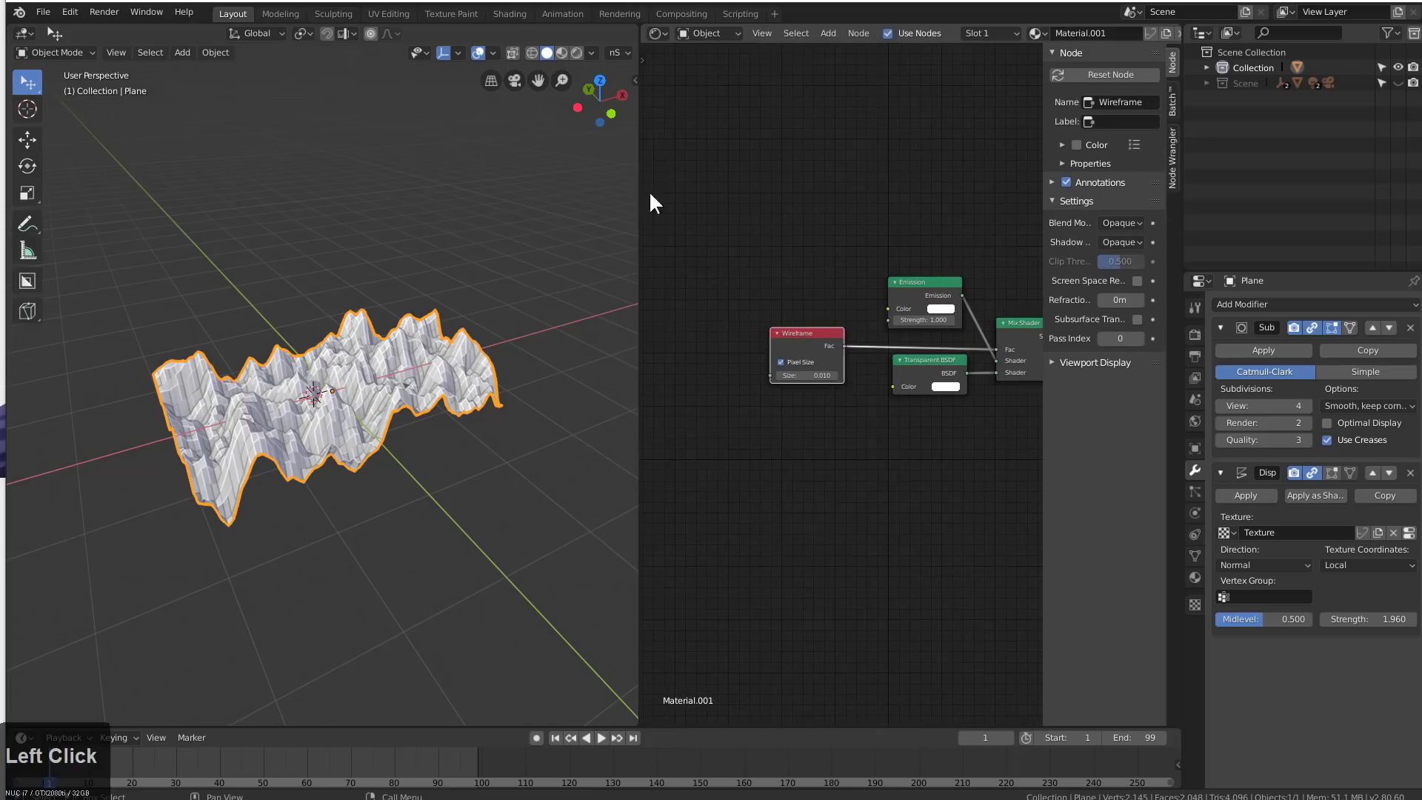
Switch the 3D view to LookDev shading and try lowering the Wireframe node's size to 0
click(563, 54)
scroll(406, 375, up, 4)
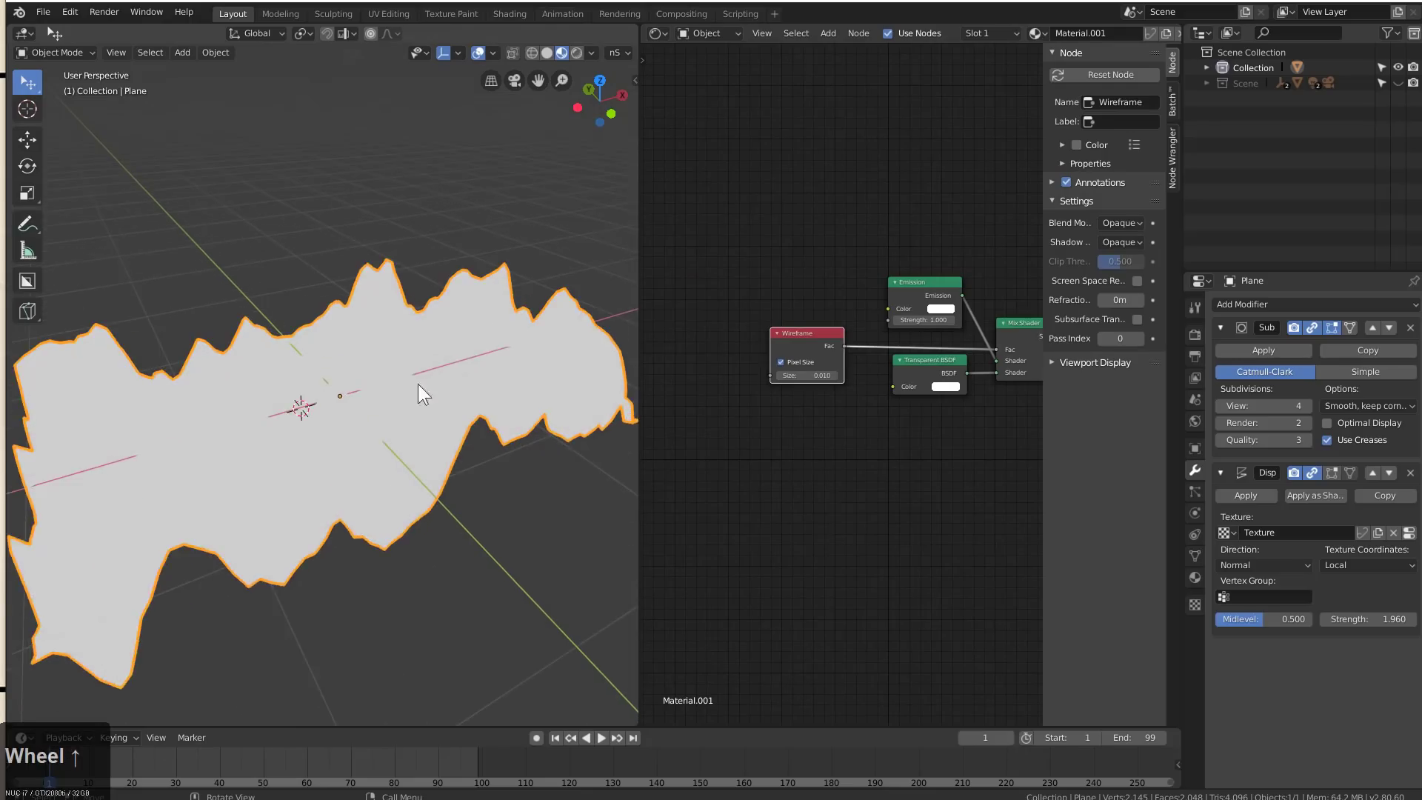
middle_drag(417, 383, 451, 415)
shift+drag(807, 376, 792, 375)
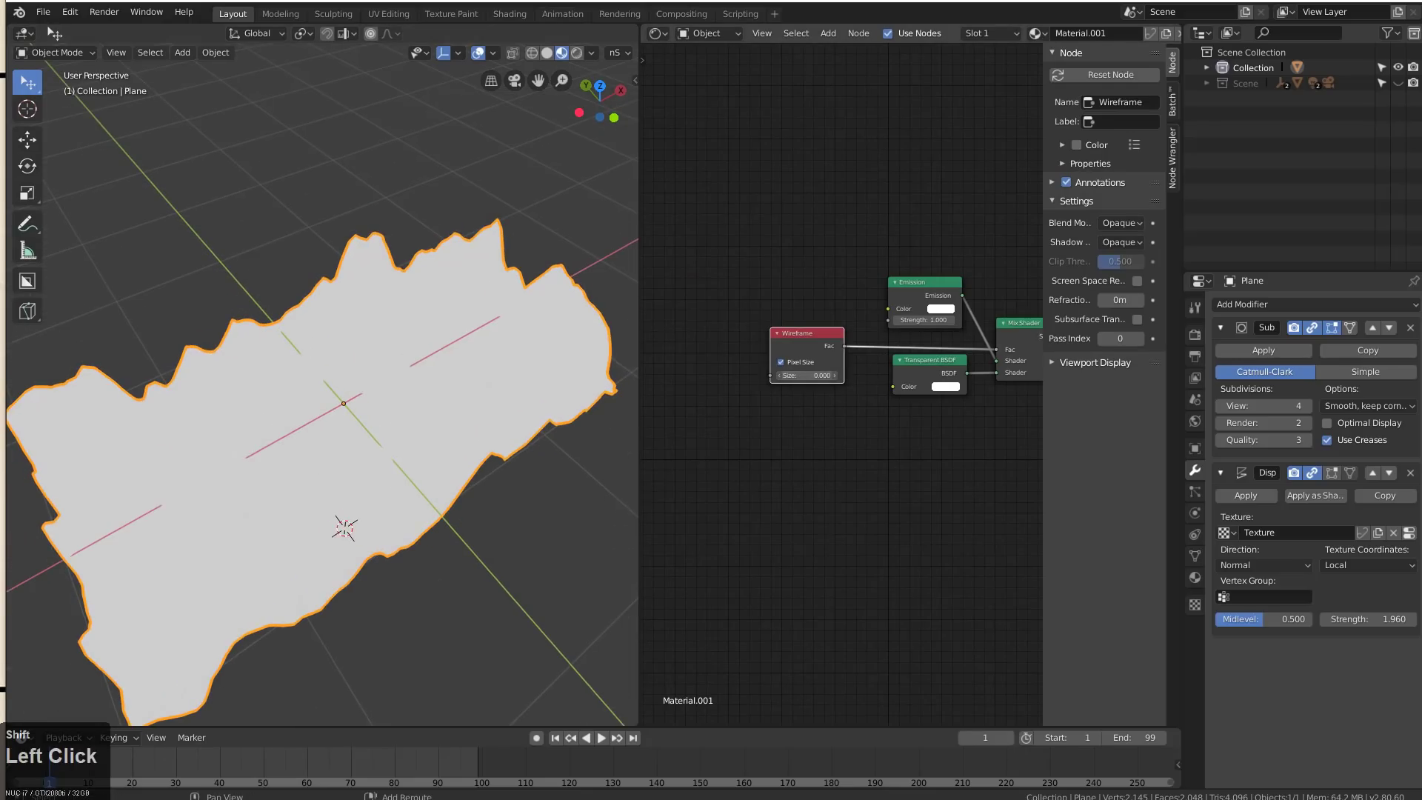
key(Escape)
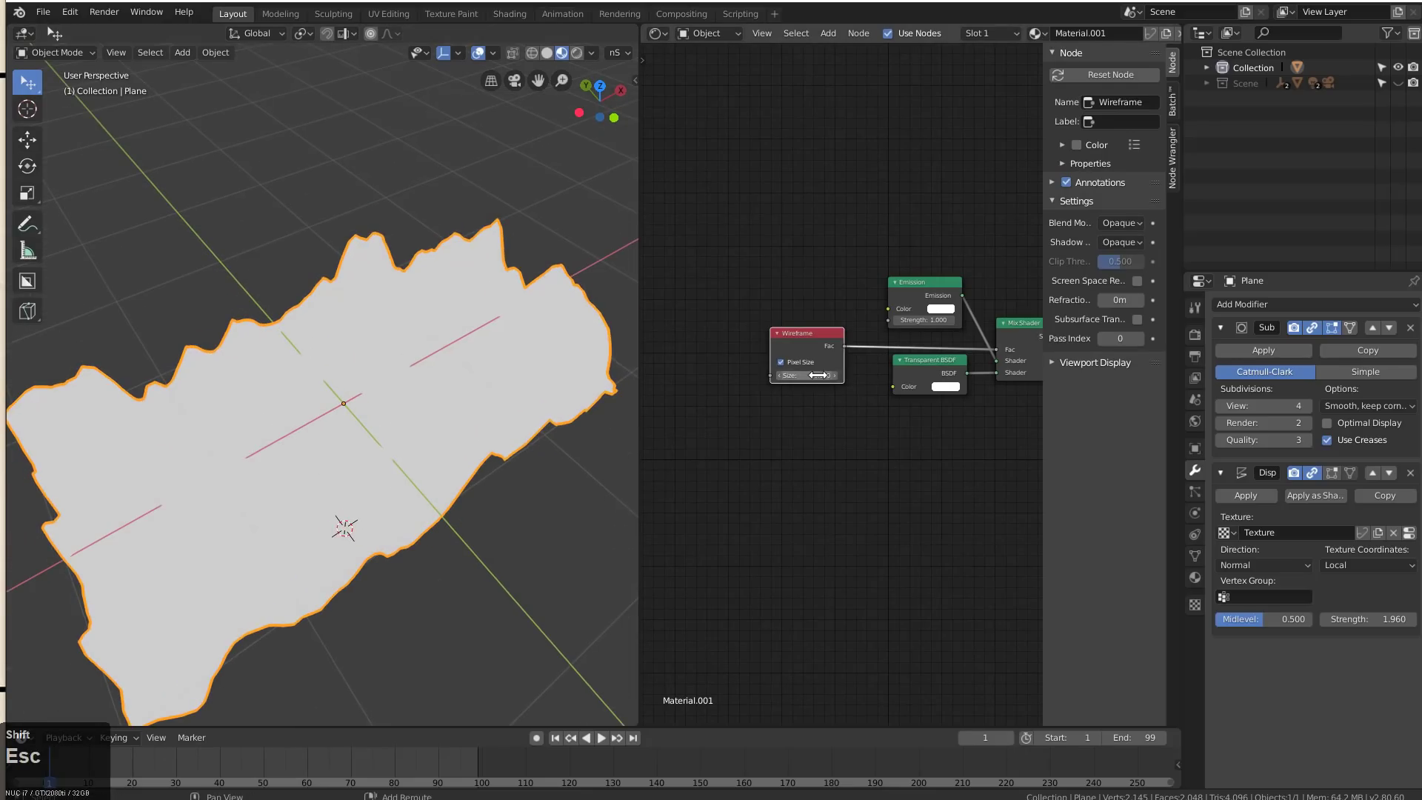
Swap the Mix Shader inputs so Transparent BSDF feeds the first shader socket and Emission the second
click(997, 348)
middle_drag(993, 341, 815, 363)
drag(825, 362, 811, 365)
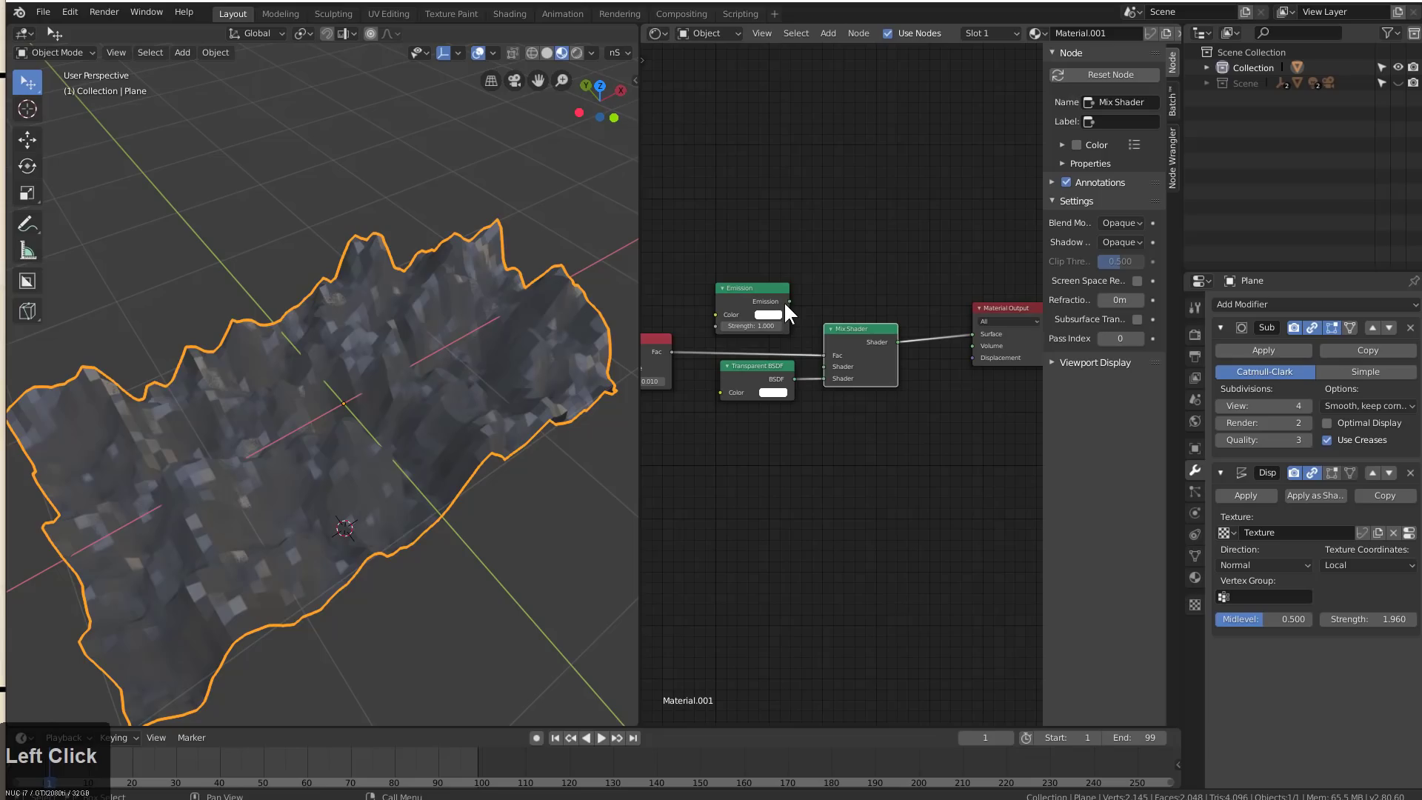
click(785, 300)
drag(813, 343, 827, 379)
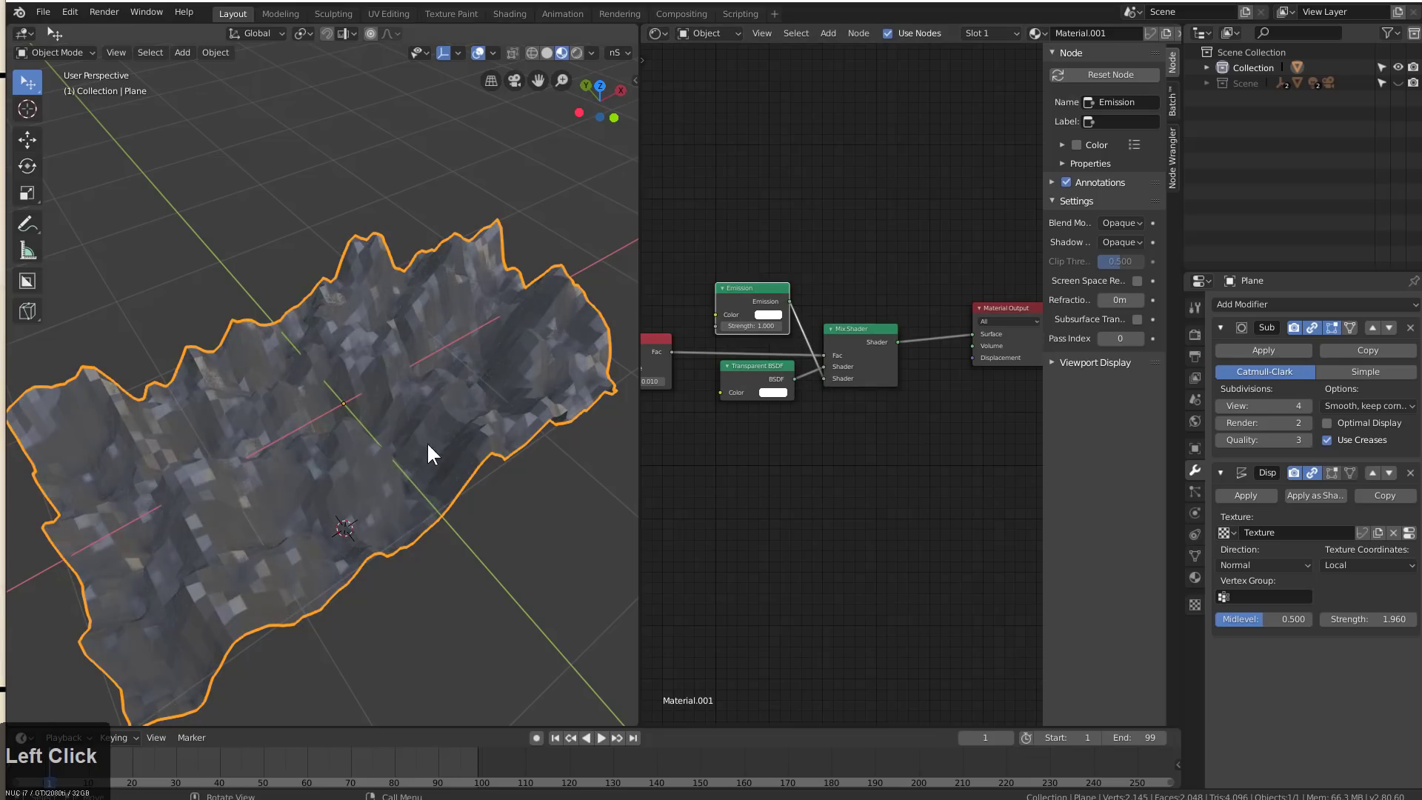
Set the material's blend mode to Additive
scroll(440, 419, down, 4)
scroll(440, 419, down, 4)
scroll(378, 455, up, 3)
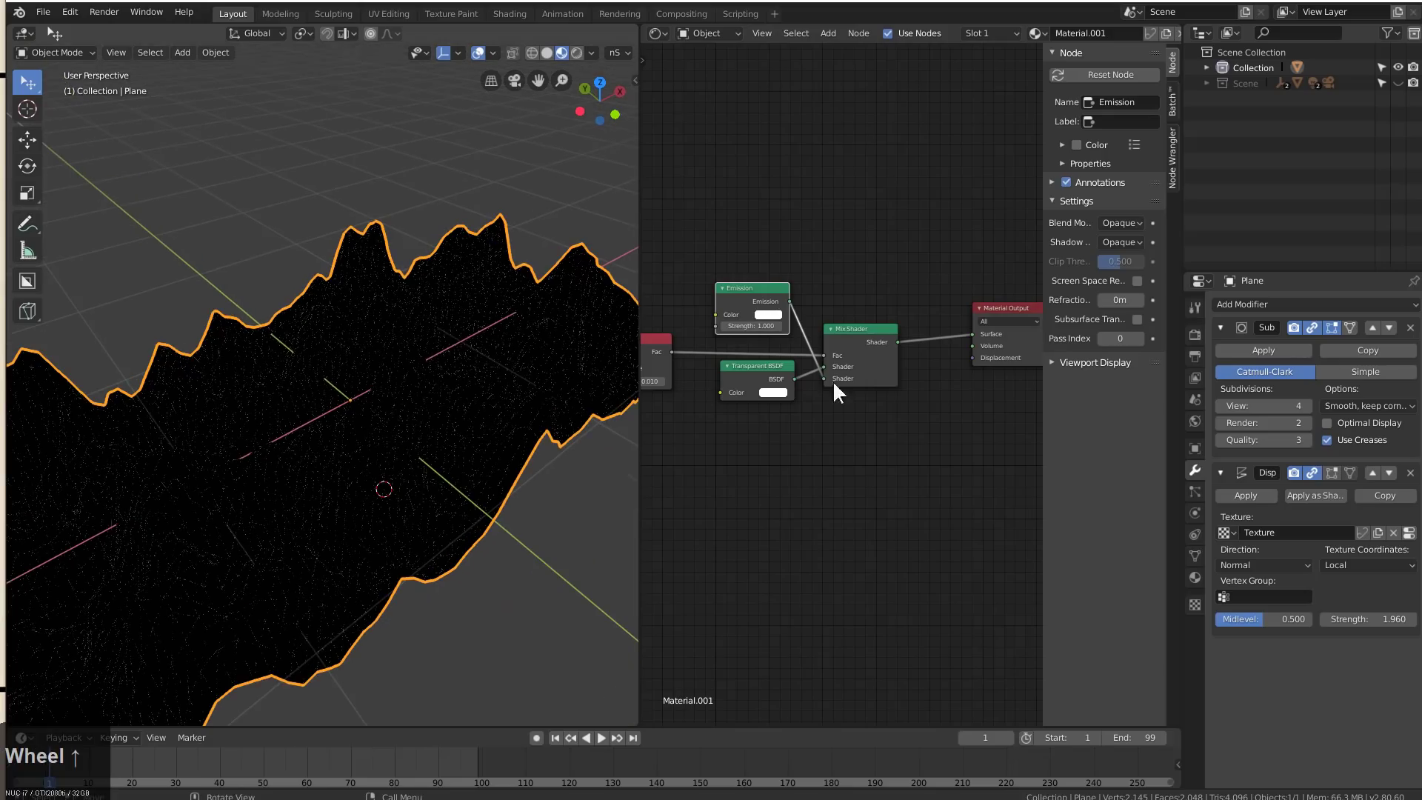
click(1193, 577)
click(1351, 591)
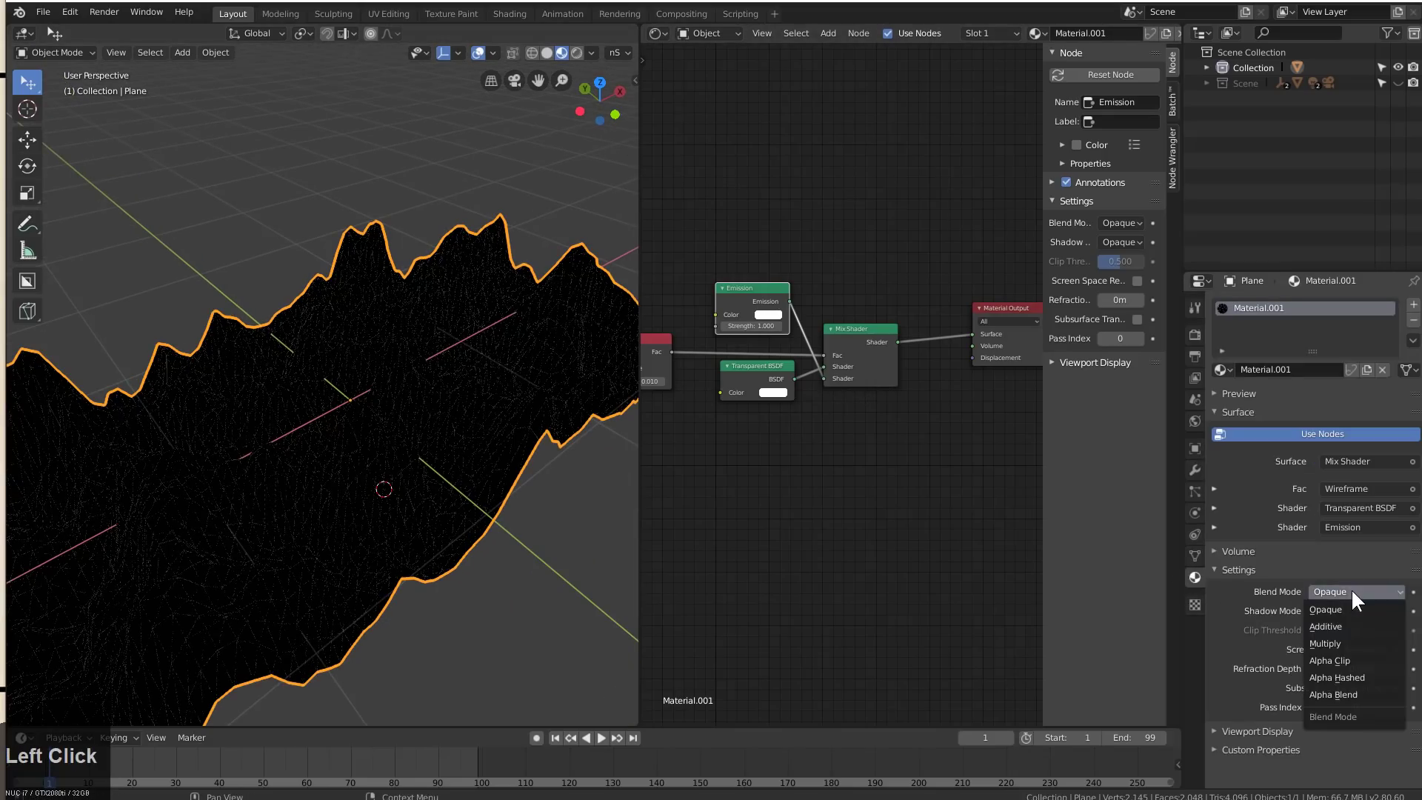
click(1329, 627)
middle_drag(393, 482, 441, 464)
Set the Wireframe node's size to 0.26 and inspect the plane's glowing wireframe from several angles
middle_drag(647, 434, 753, 410)
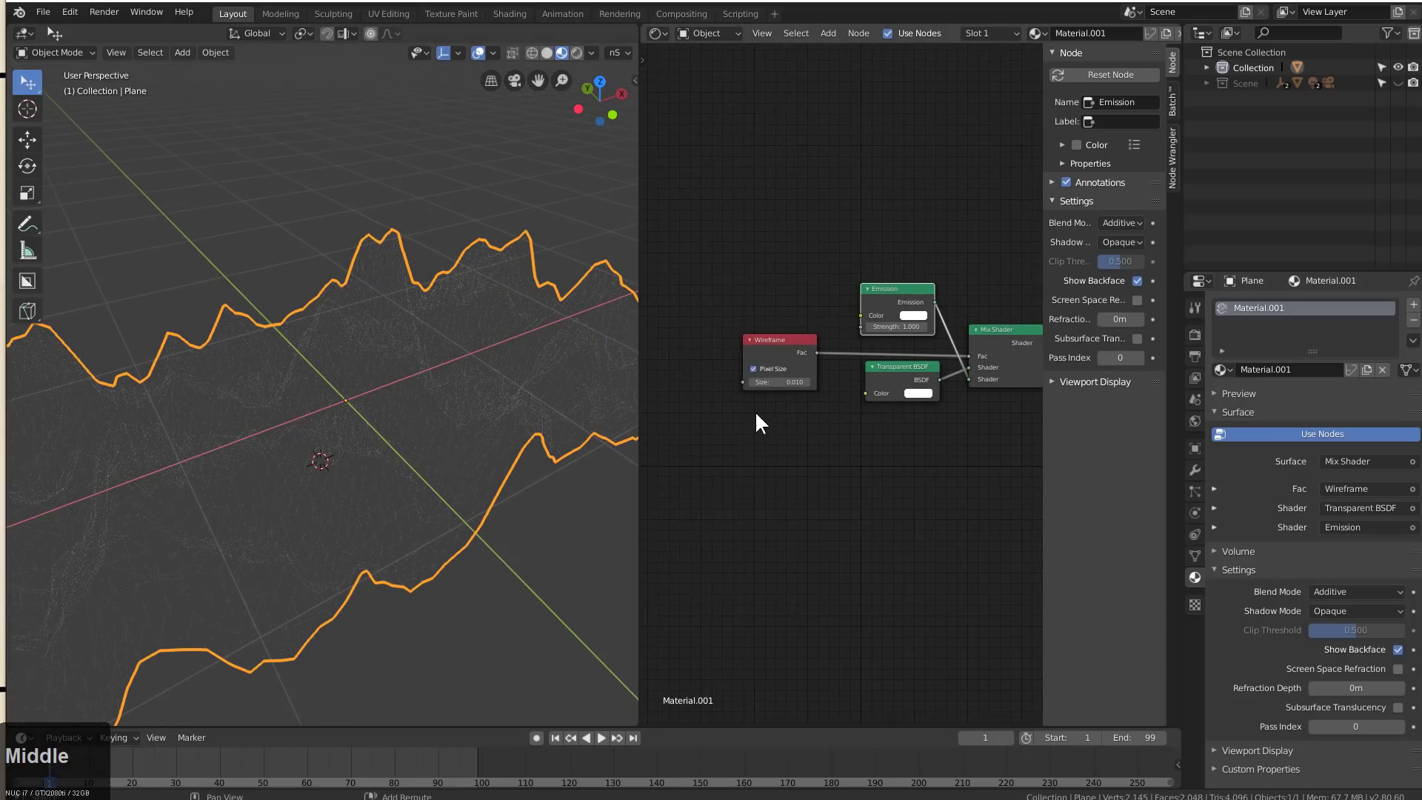
mouse_move(779, 382)
shift+mouse_down()
mouse_move(807, 382)
mouse_move(794, 382)
shift+mouse_up()
scroll(305, 474, down, 4)
middle_drag(306, 474, 301, 490)
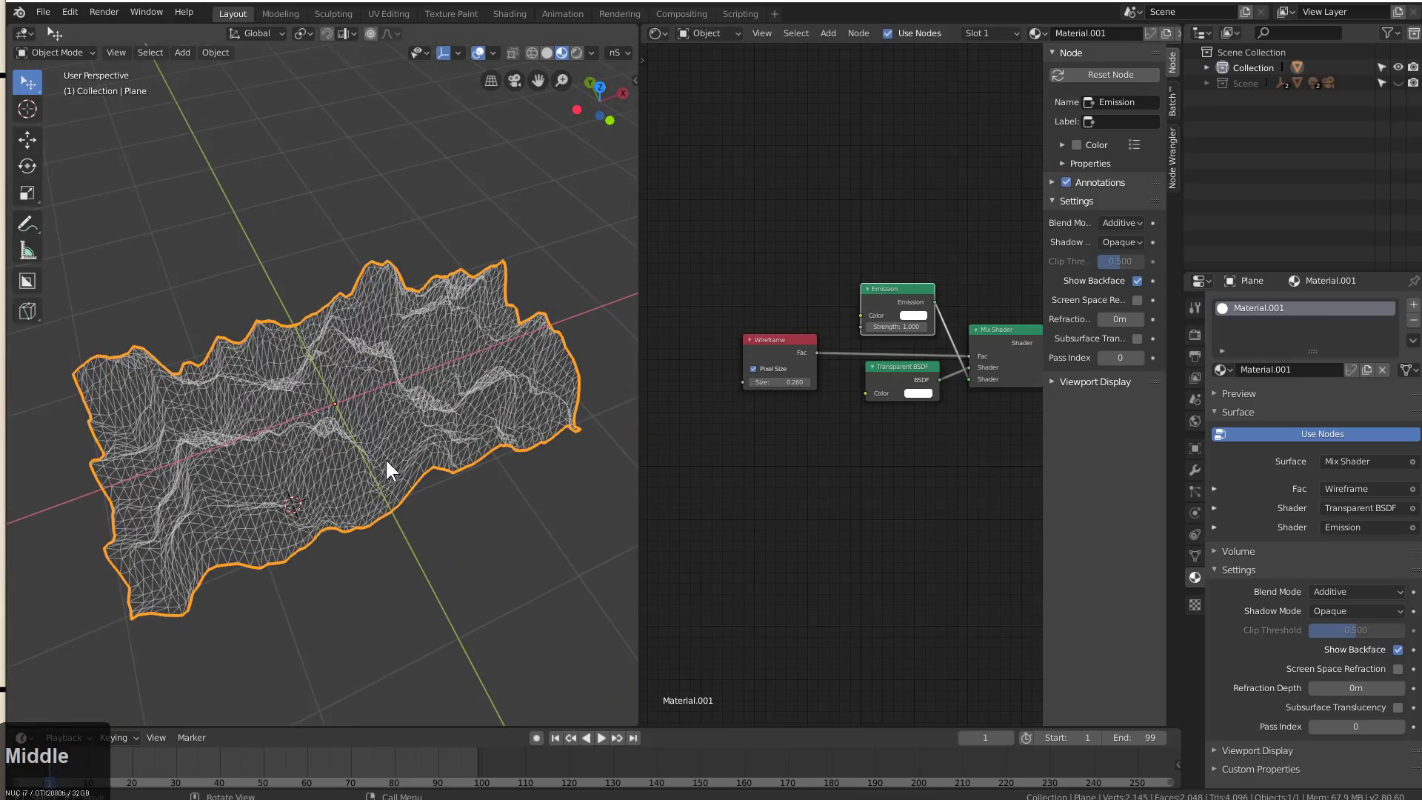
scroll(414, 467, up, 2)
middle_drag(442, 473, 359, 467)
scroll(378, 429, down, 2)
shift+middle_drag(359, 467, 366, 477)
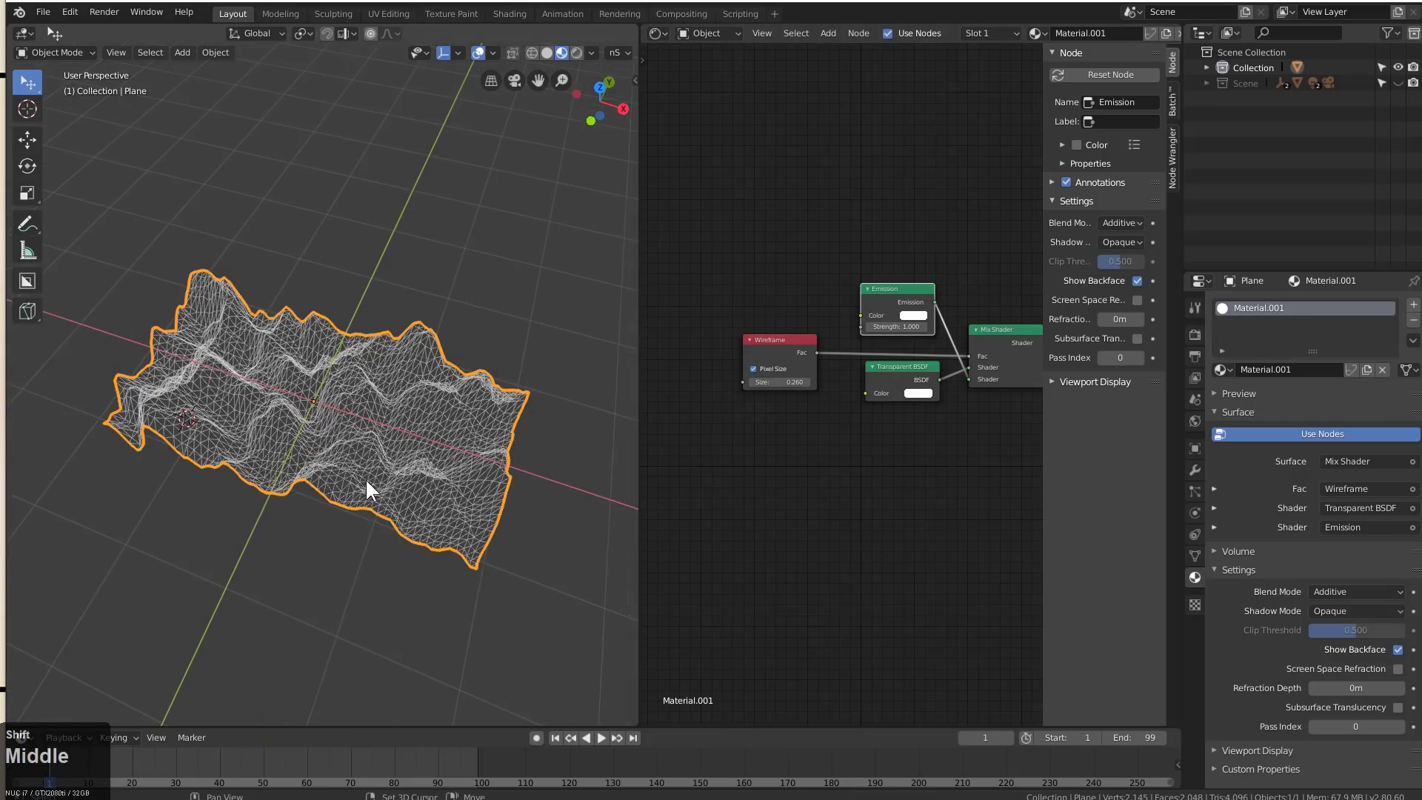
Add a plane at the world origin and scale it along X and Y to surround the wireframe terrain
key(shift+a)
click(402, 474)
key(alt+g)
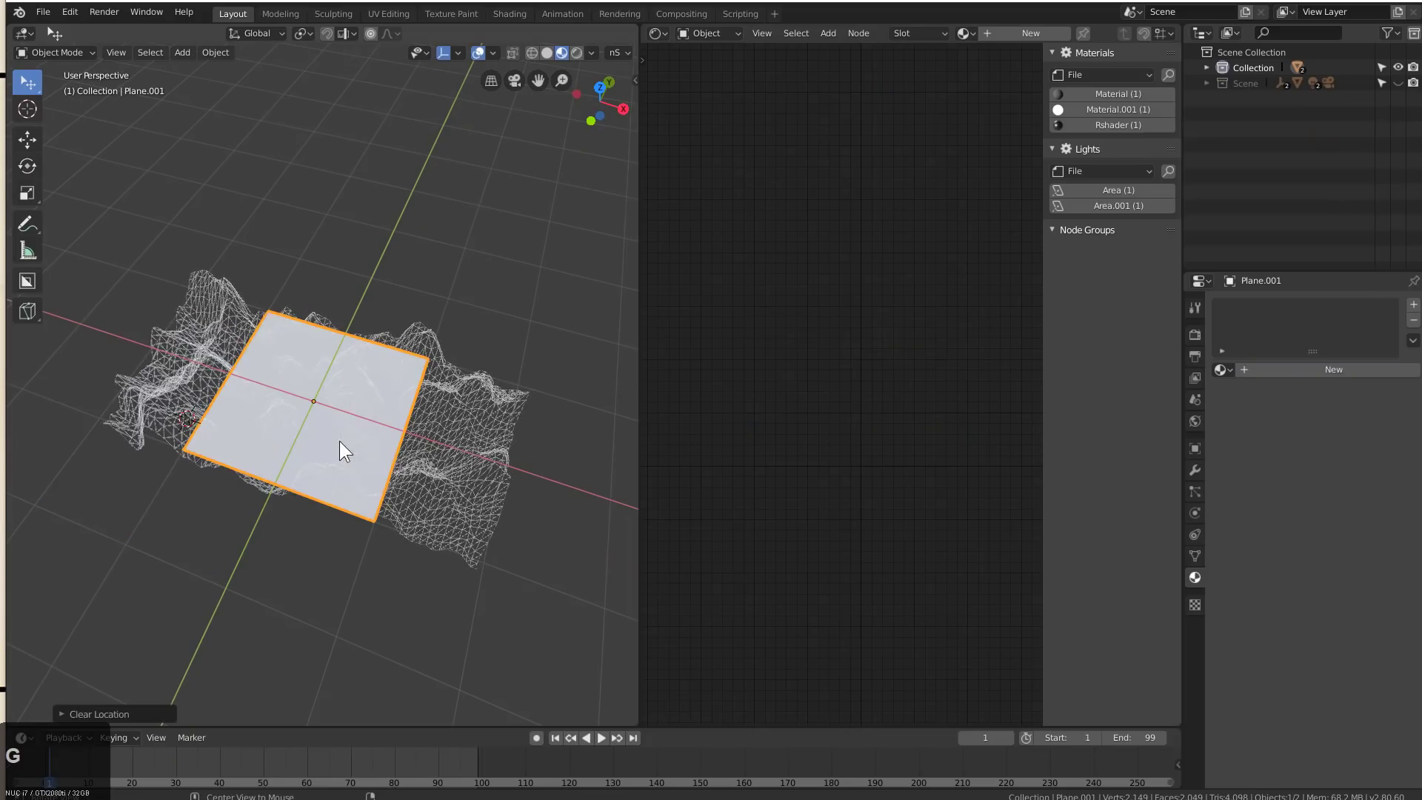
middle_drag(360, 394, 367, 442)
key(s)
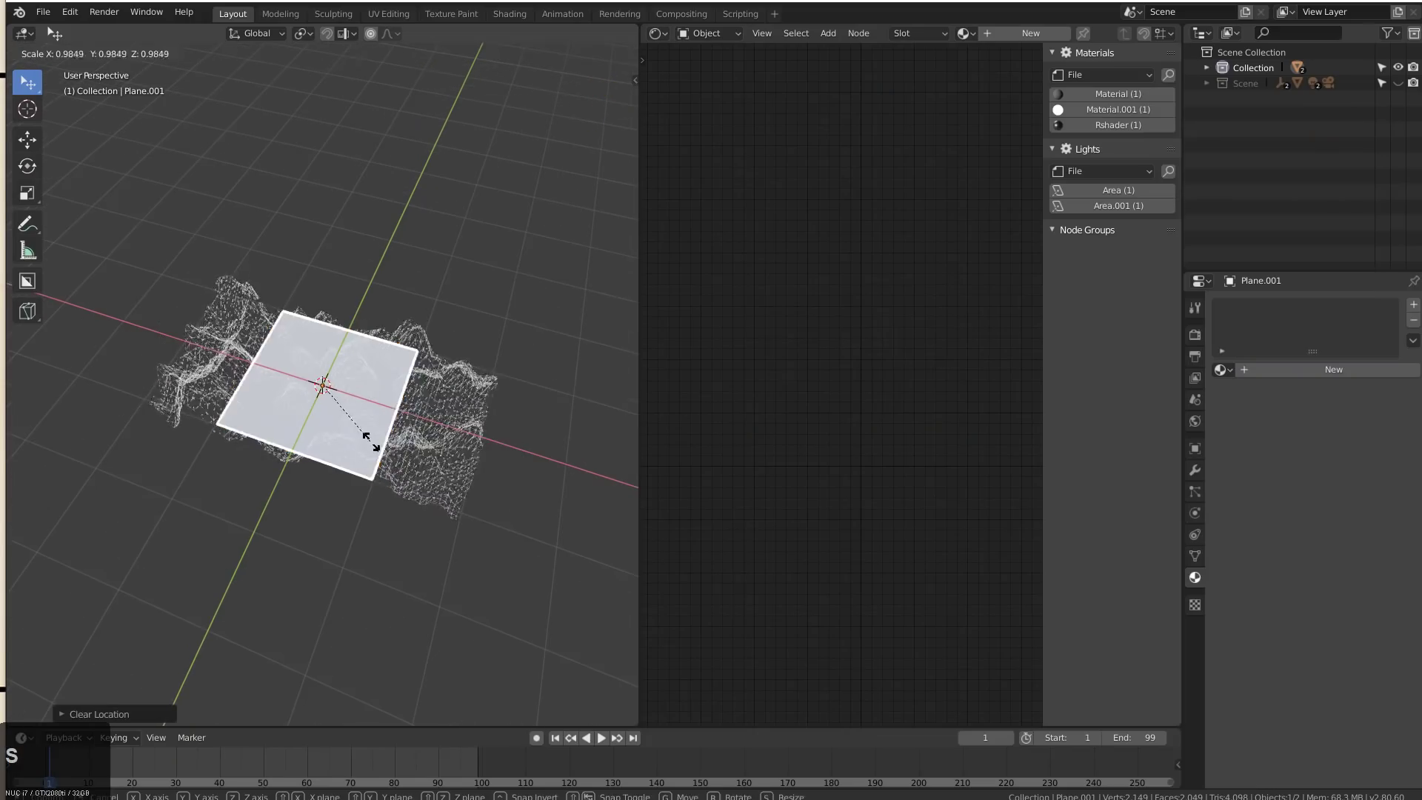
key(x)
click(466, 466)
key(s)
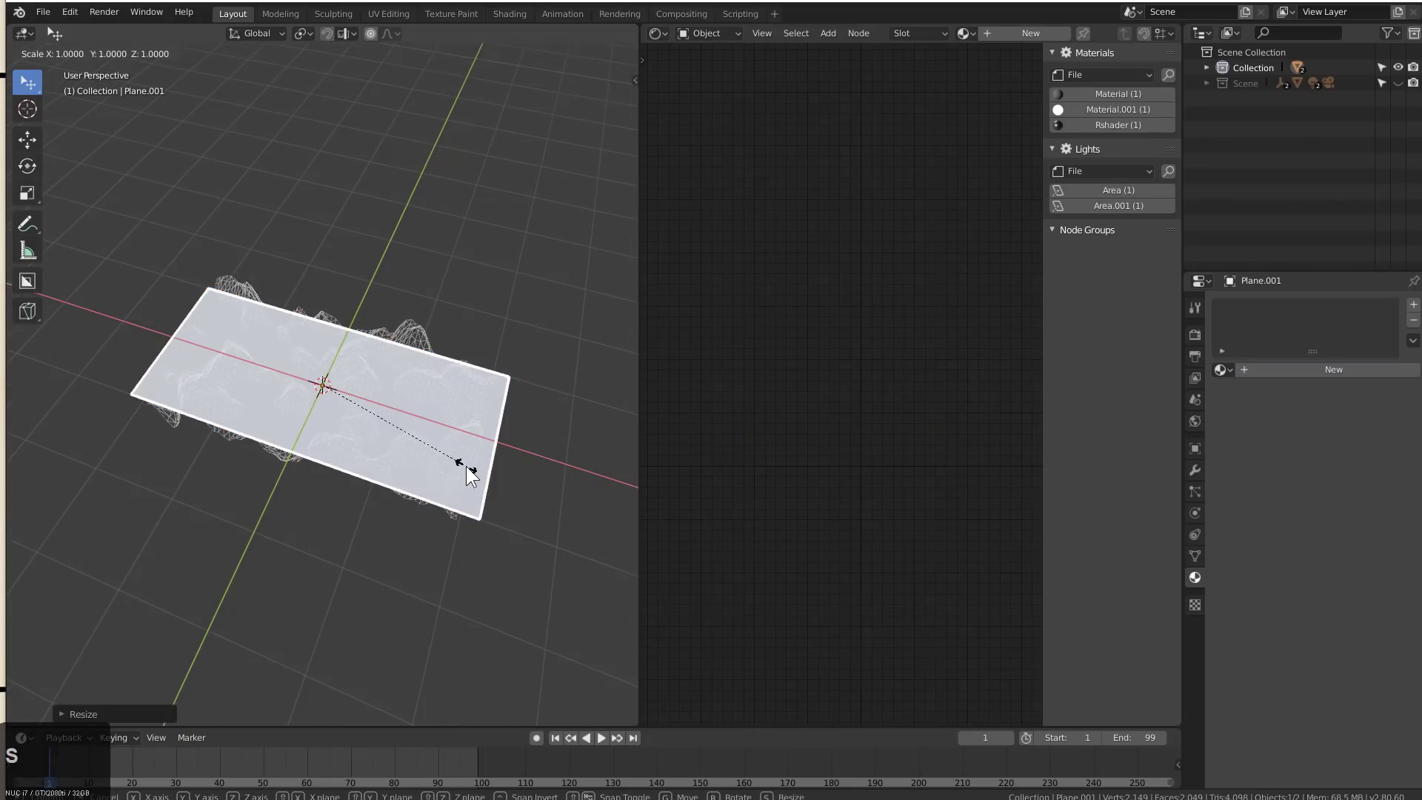
key(y)
click(476, 555)
Cut the new plane with two centred edge loops, one in each direction, dividing it into four quarters
key(Tab)
key(ctrl+r)
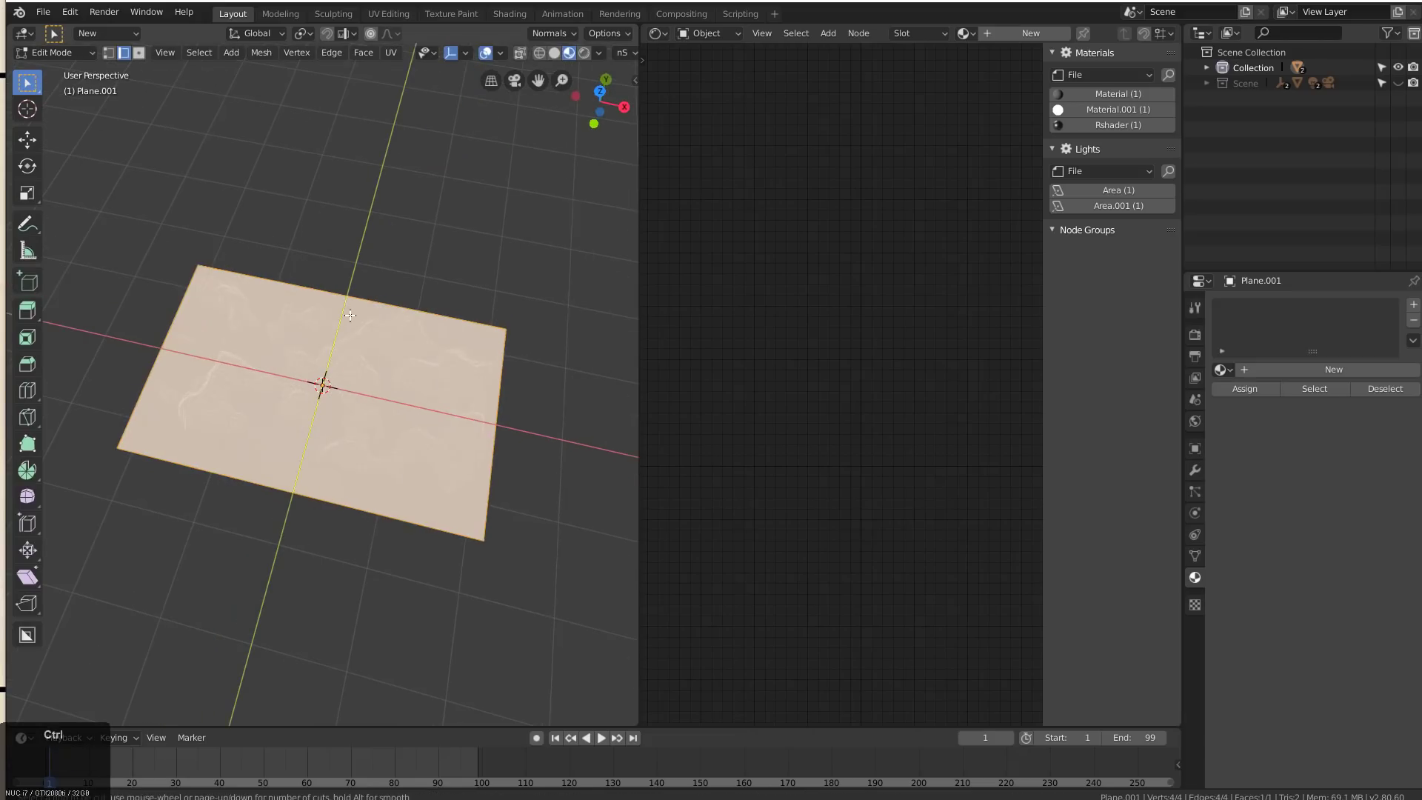
click(349, 315)
key(ctrl+r)
click(318, 403)
right_click(319, 404)
Try beveling both crossing centre loops out towards the plane's borders, and undo the bevel
shift+click(314, 414)
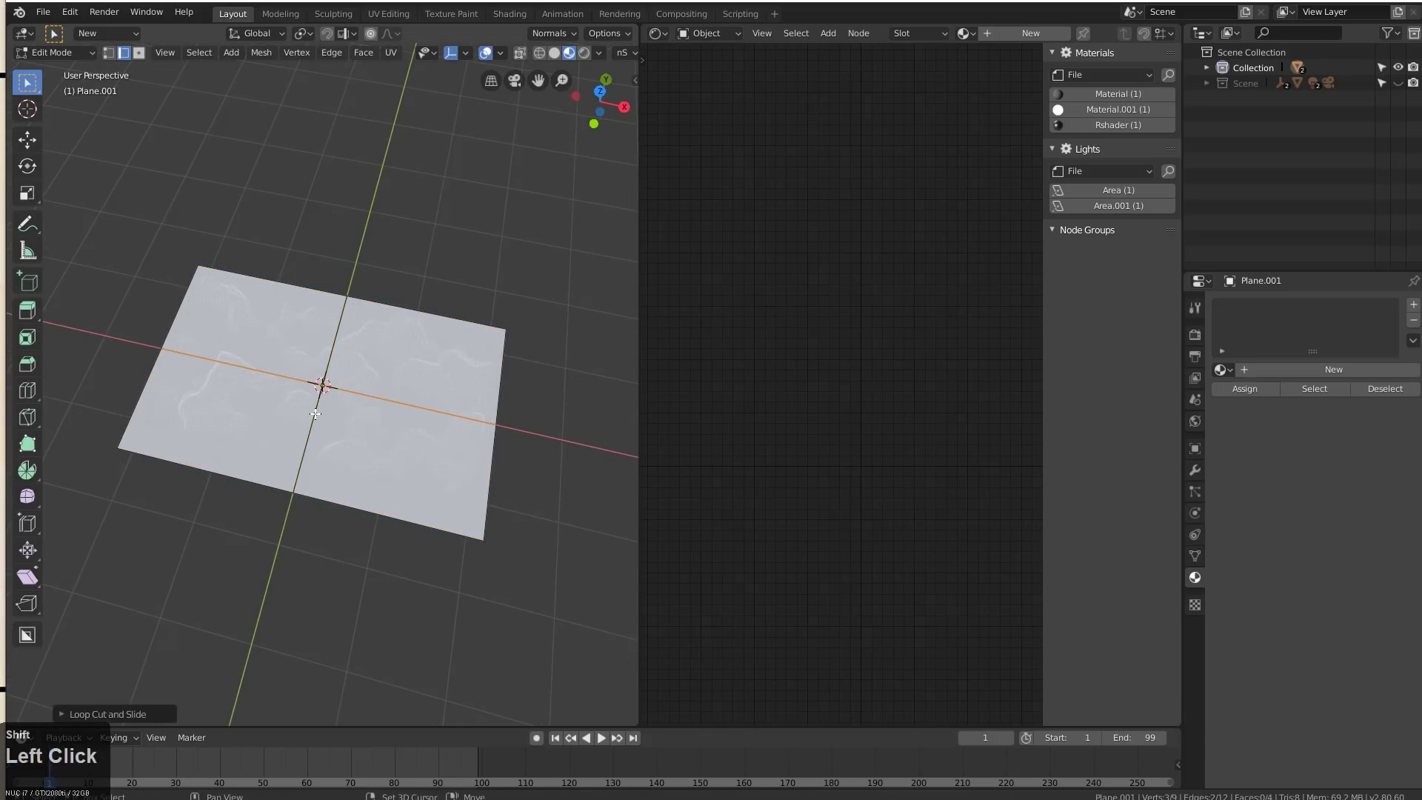
key(ctrl+b)
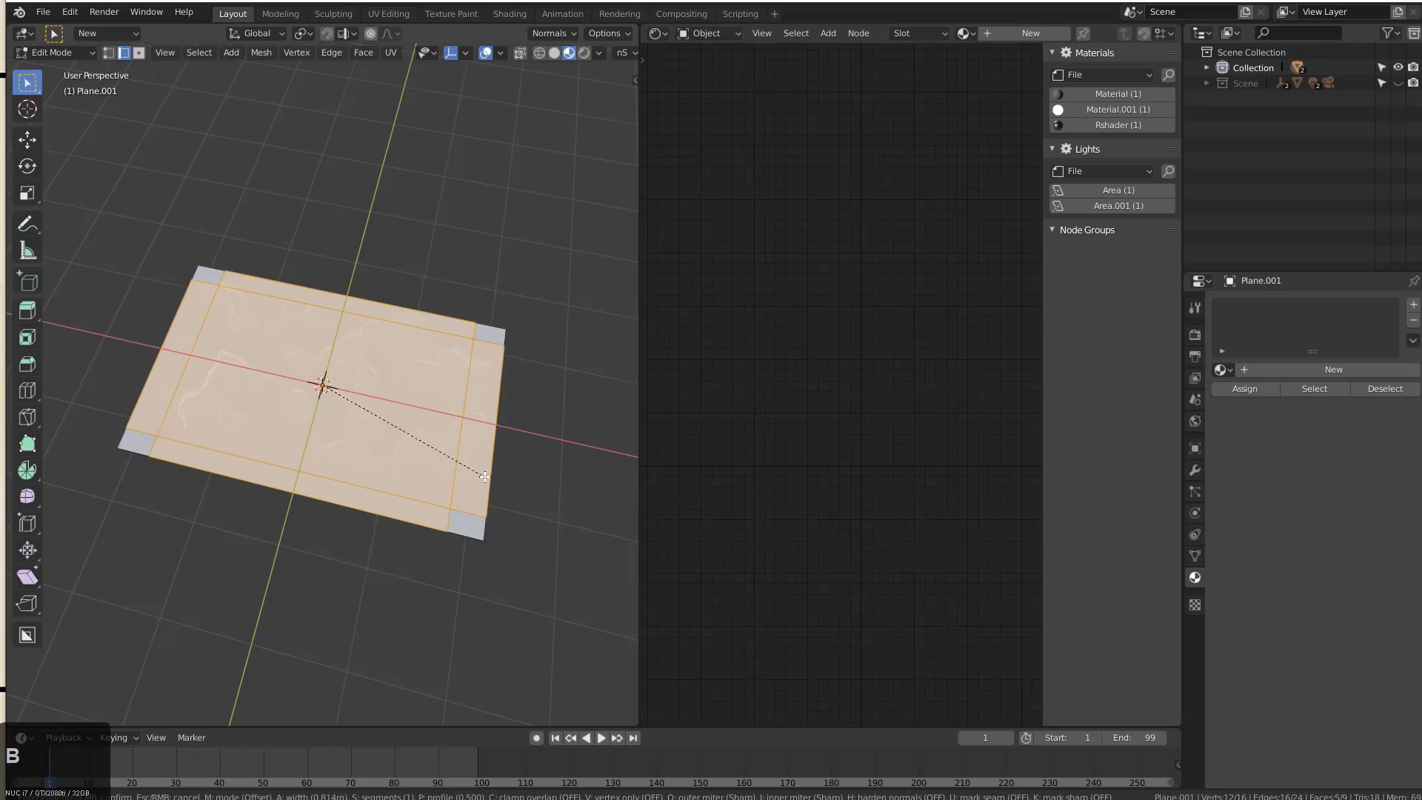
click(470, 502)
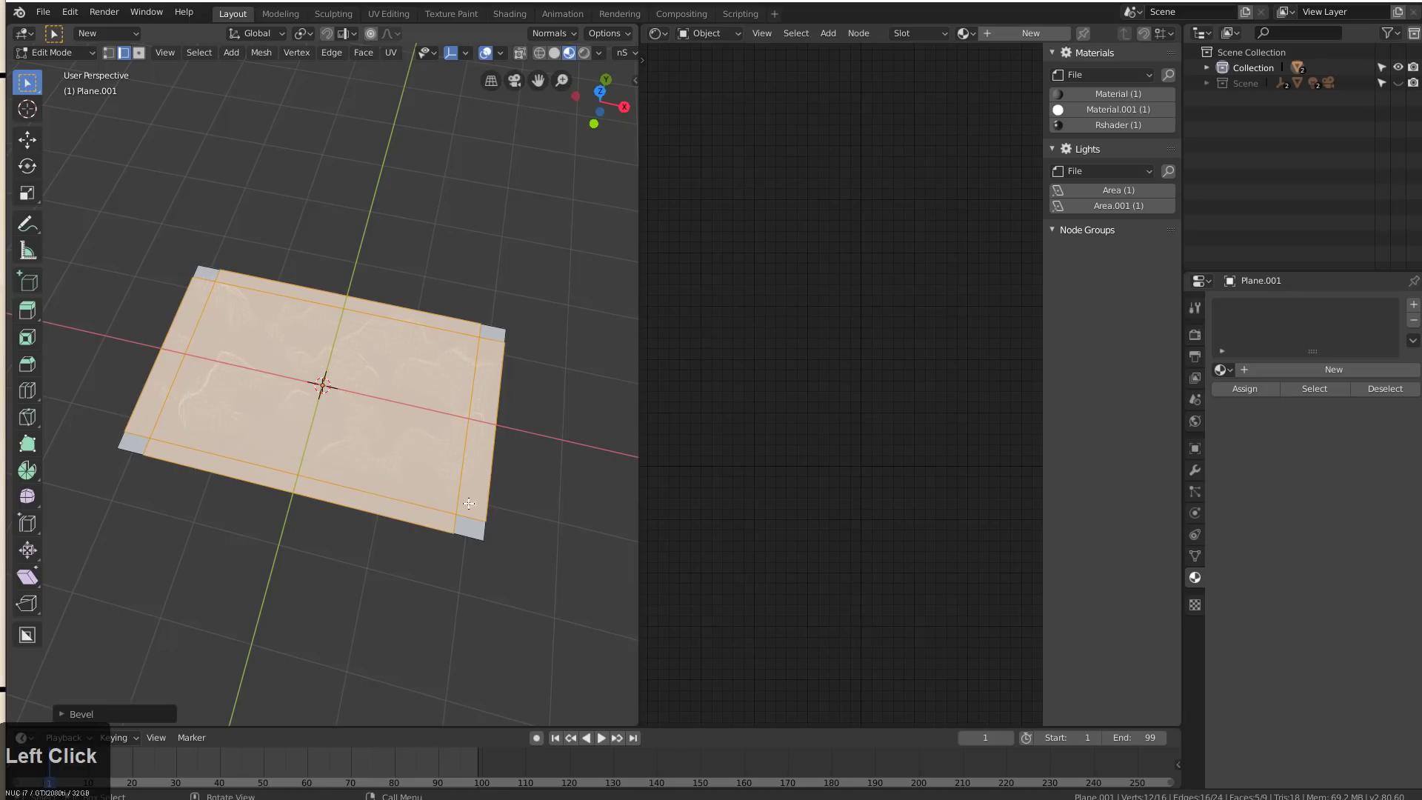
middle_drag(469, 504, 452, 437)
key(ctrl+z)
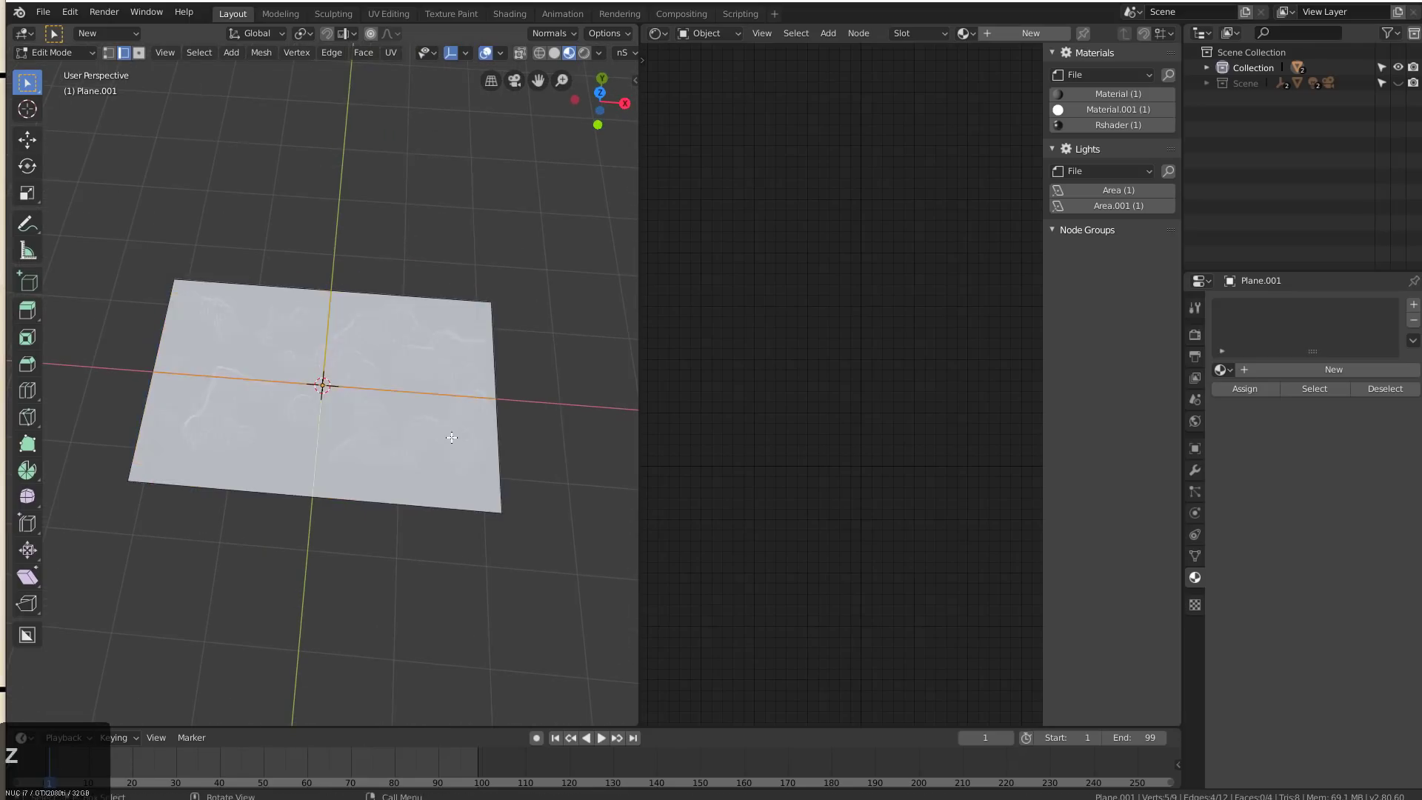
Apply the scale of the subdivided plane in Object Mode
key(Tab)
key(ctrl+a)
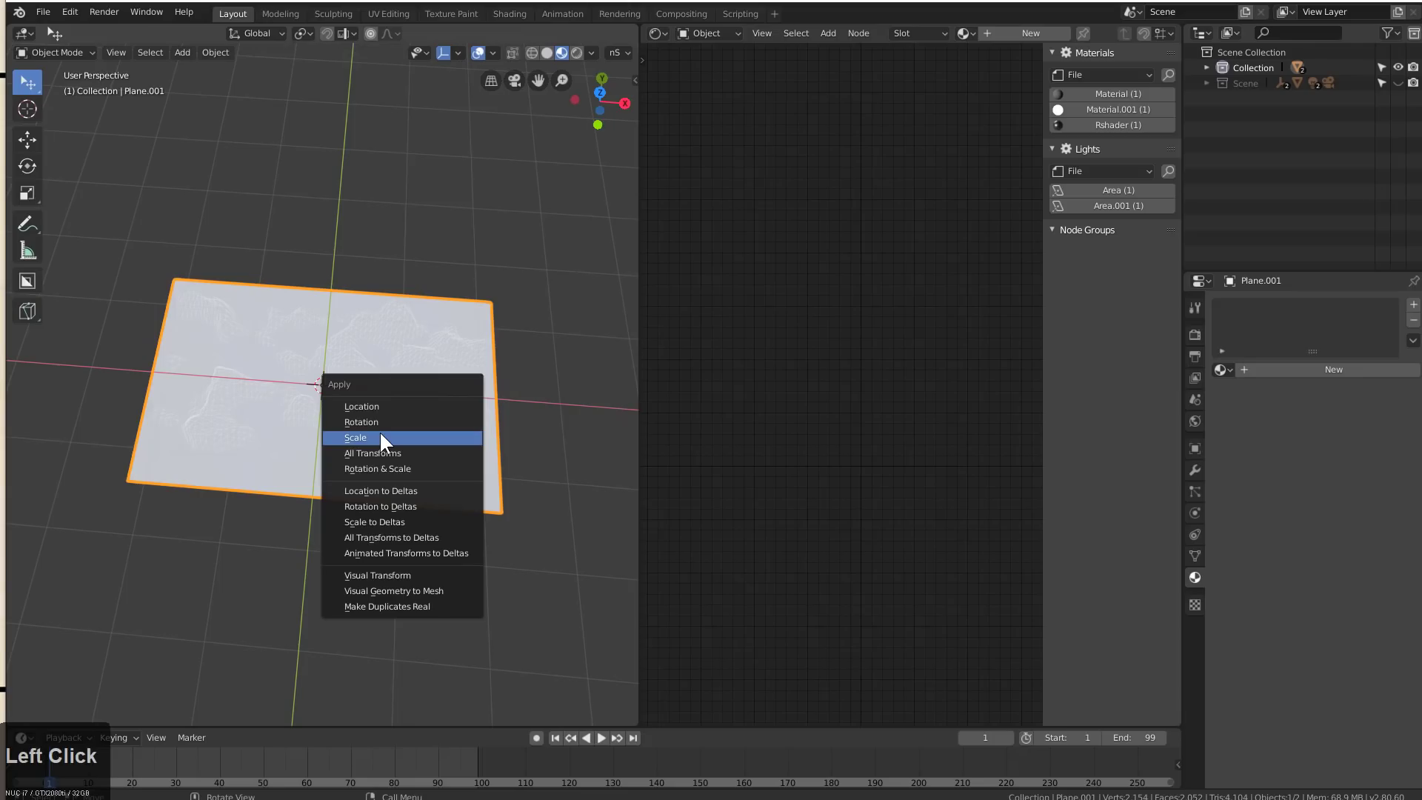
click(384, 436)
Inset all the plane's faces by a thin margin and delete the inner faces to leave a rectangular frame
key(Tab)
key(a)
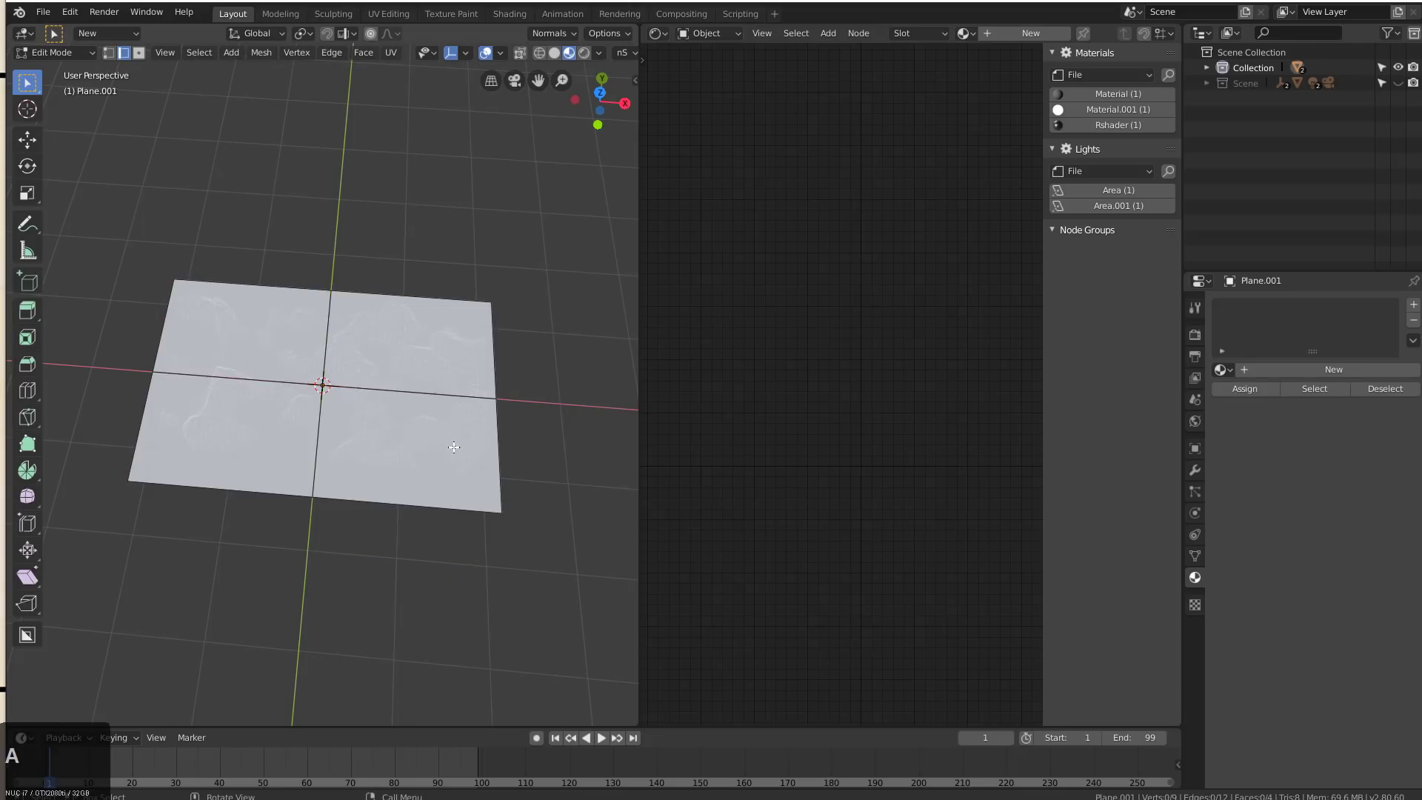
scroll(510, 508, up, 1)
key(i)
click(492, 524)
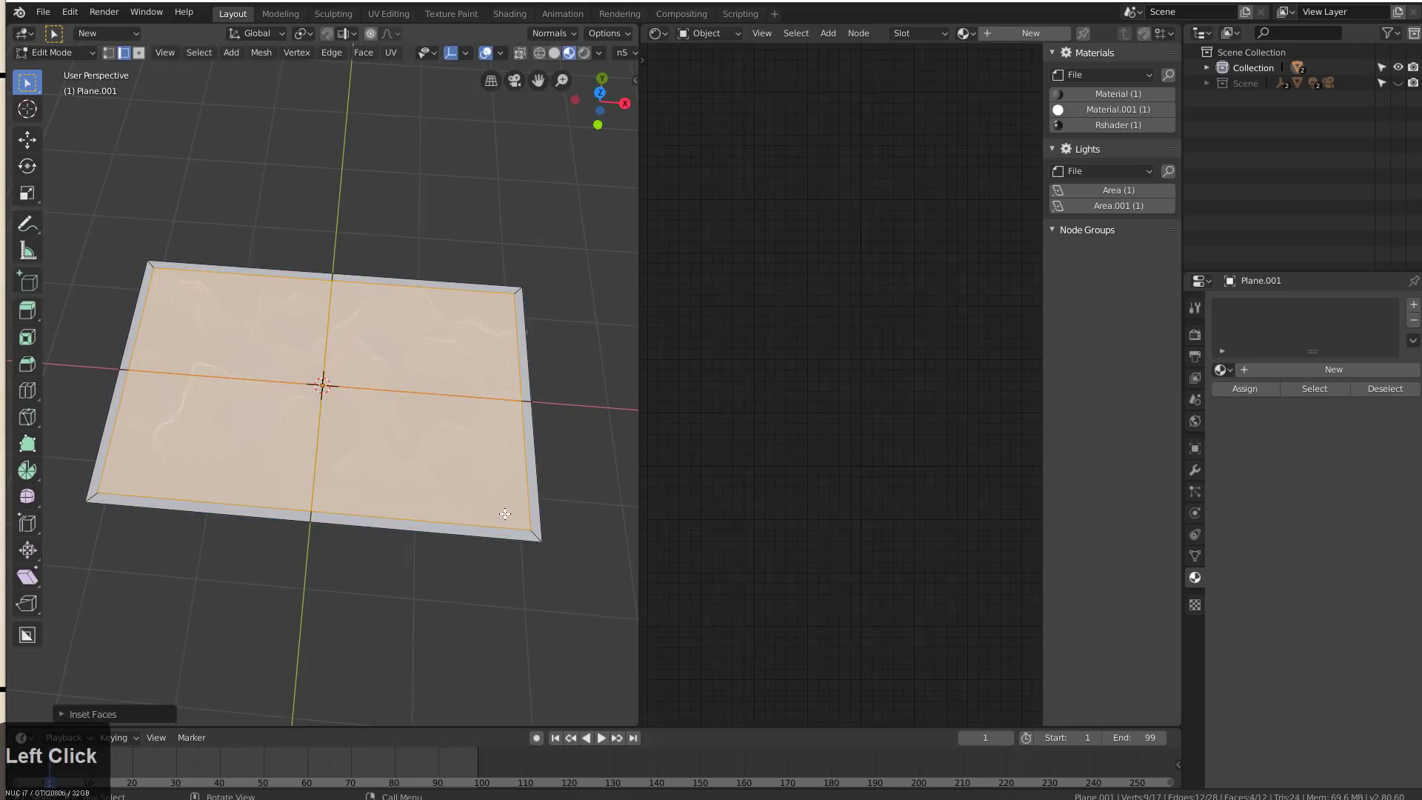
key(x)
click(478, 544)
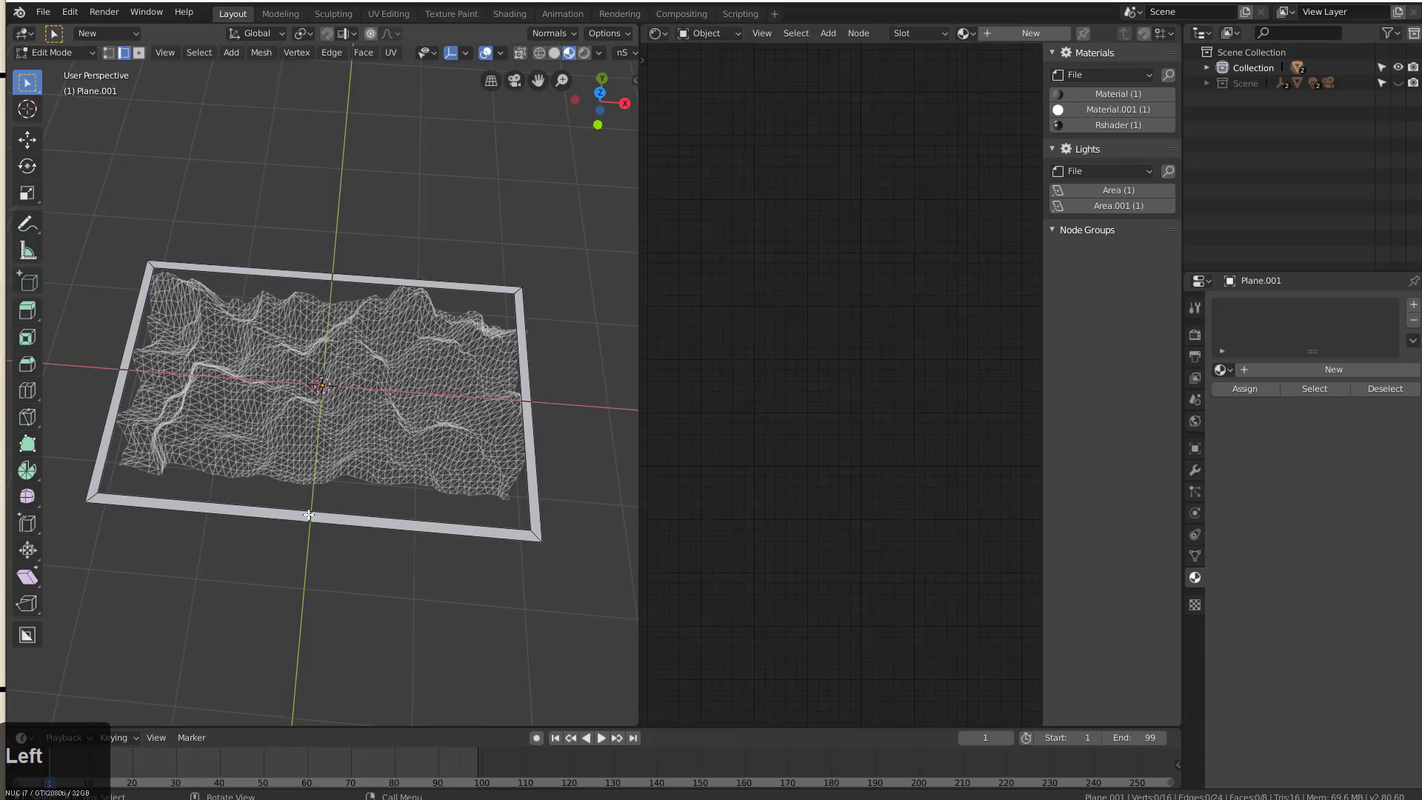
Bevel the middle edges of the frame's four sides into wide segments
click(310, 514)
shift+click(528, 398)
shift+click(333, 275)
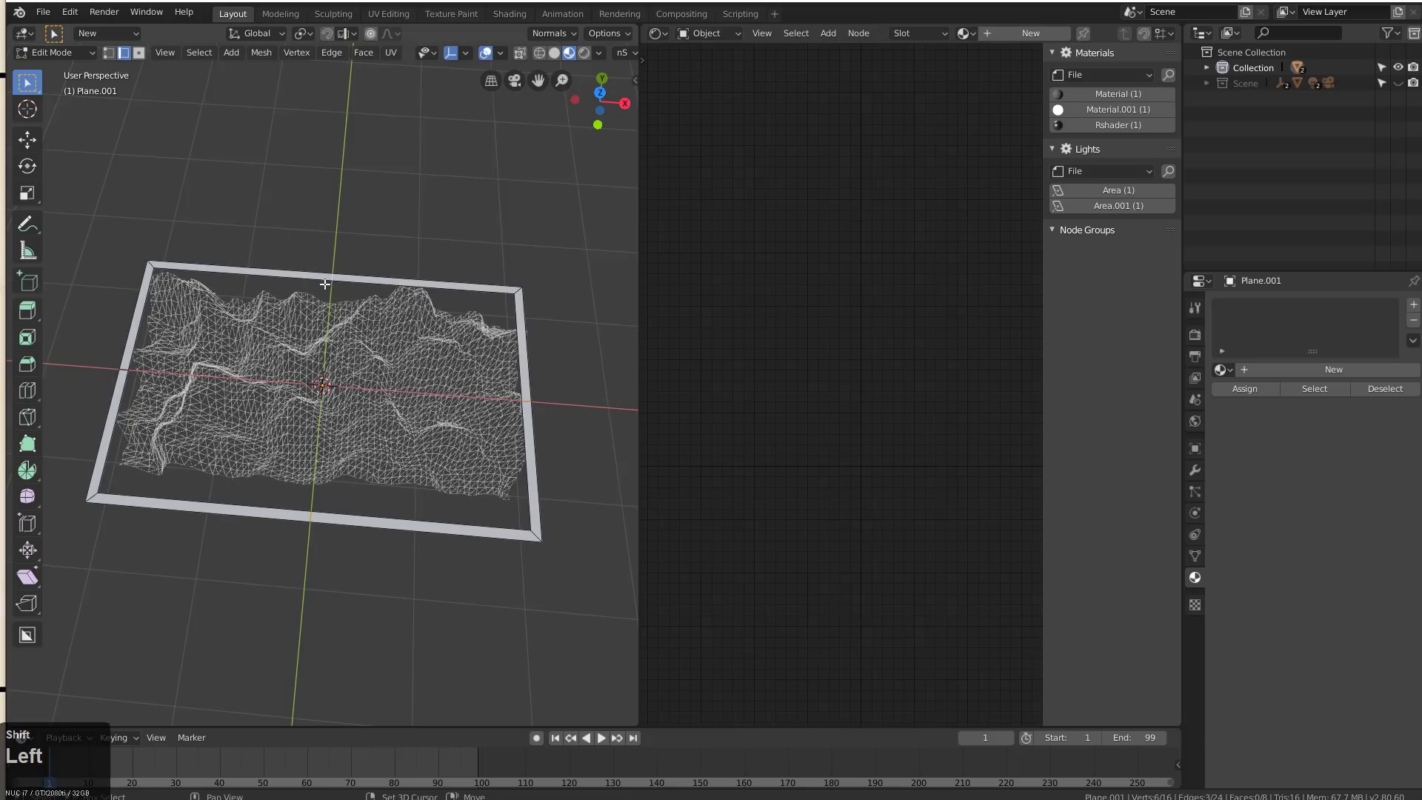
key(ctrl+b)
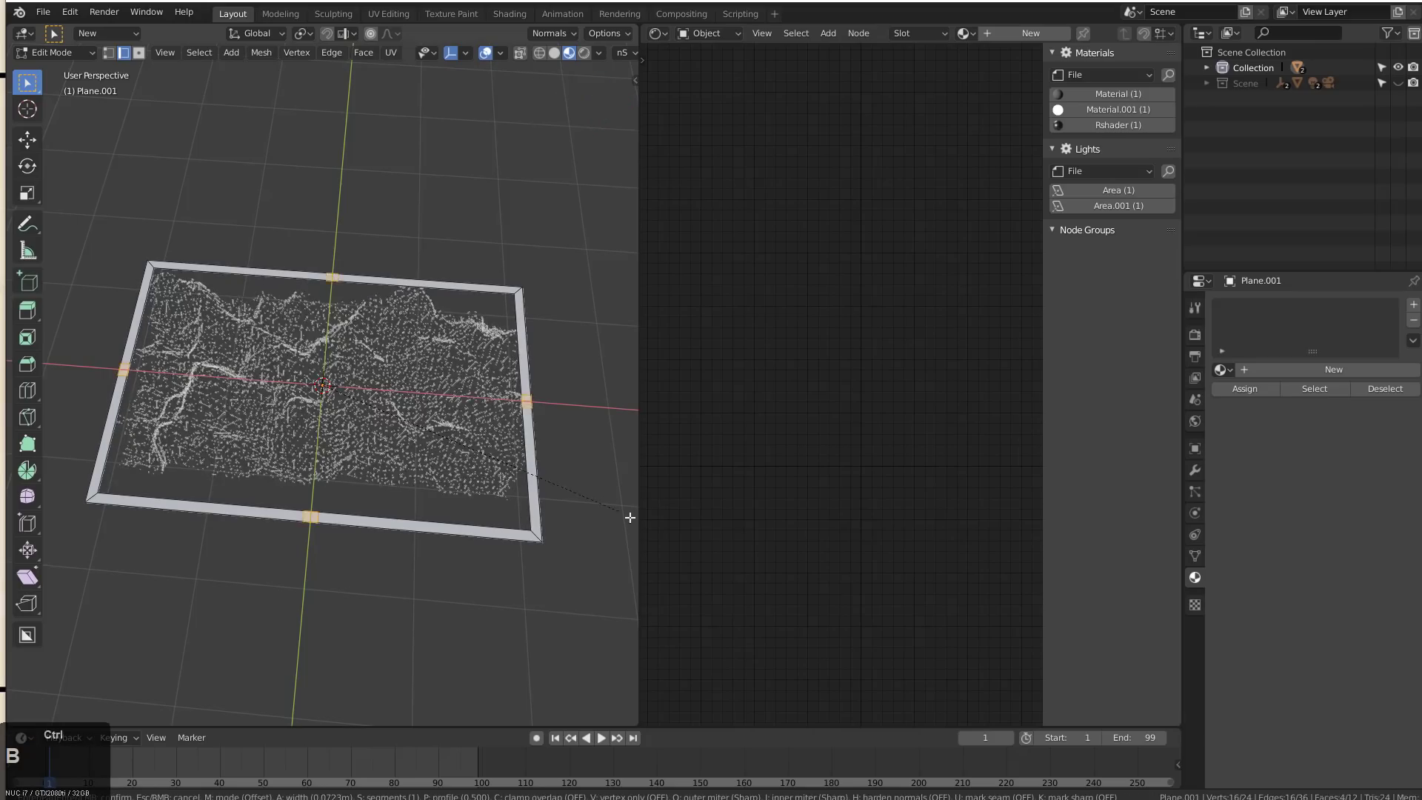
click(314, 467)
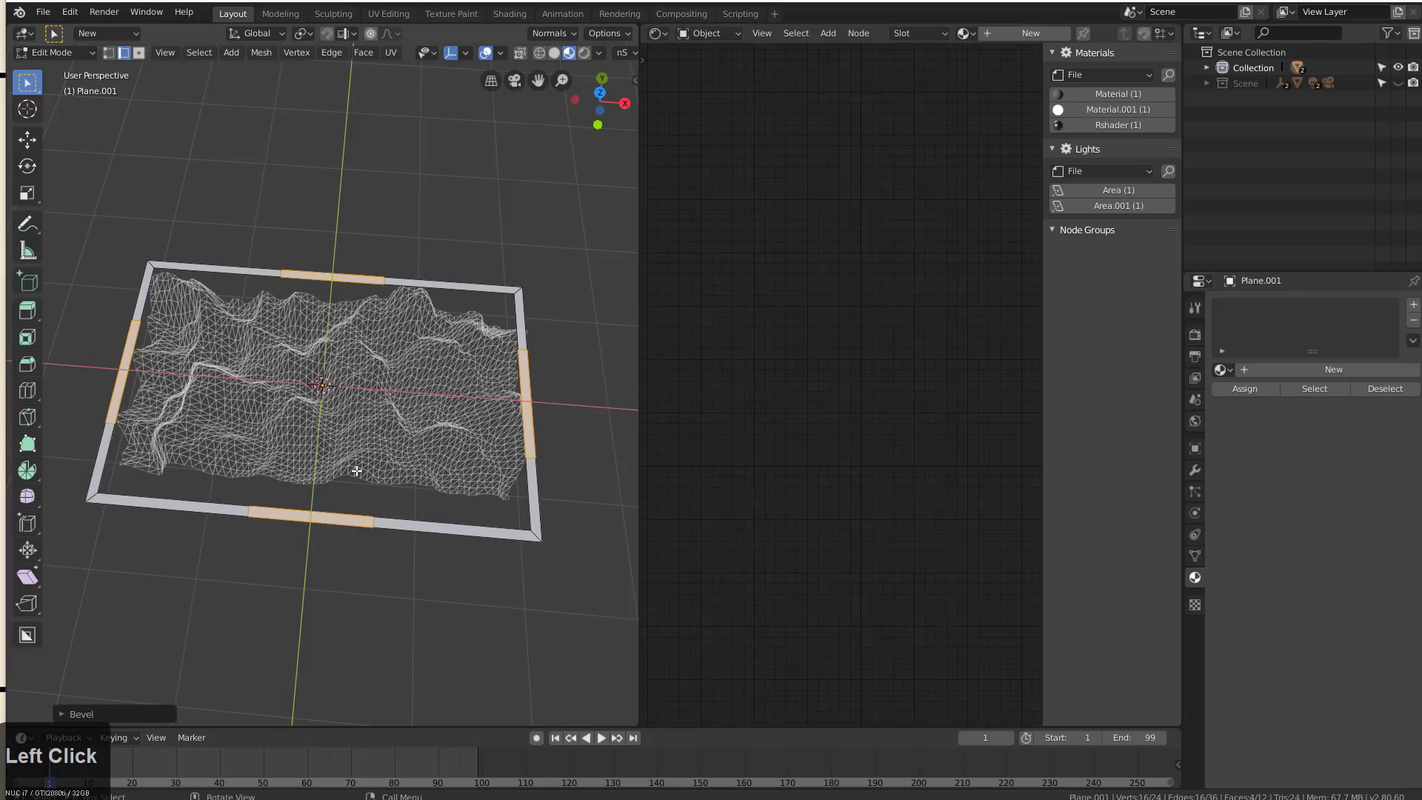
Delete the beveled faces in the middle of each side, leaving four corner brackets around the terrain
key(super)
key(super)
key(x)
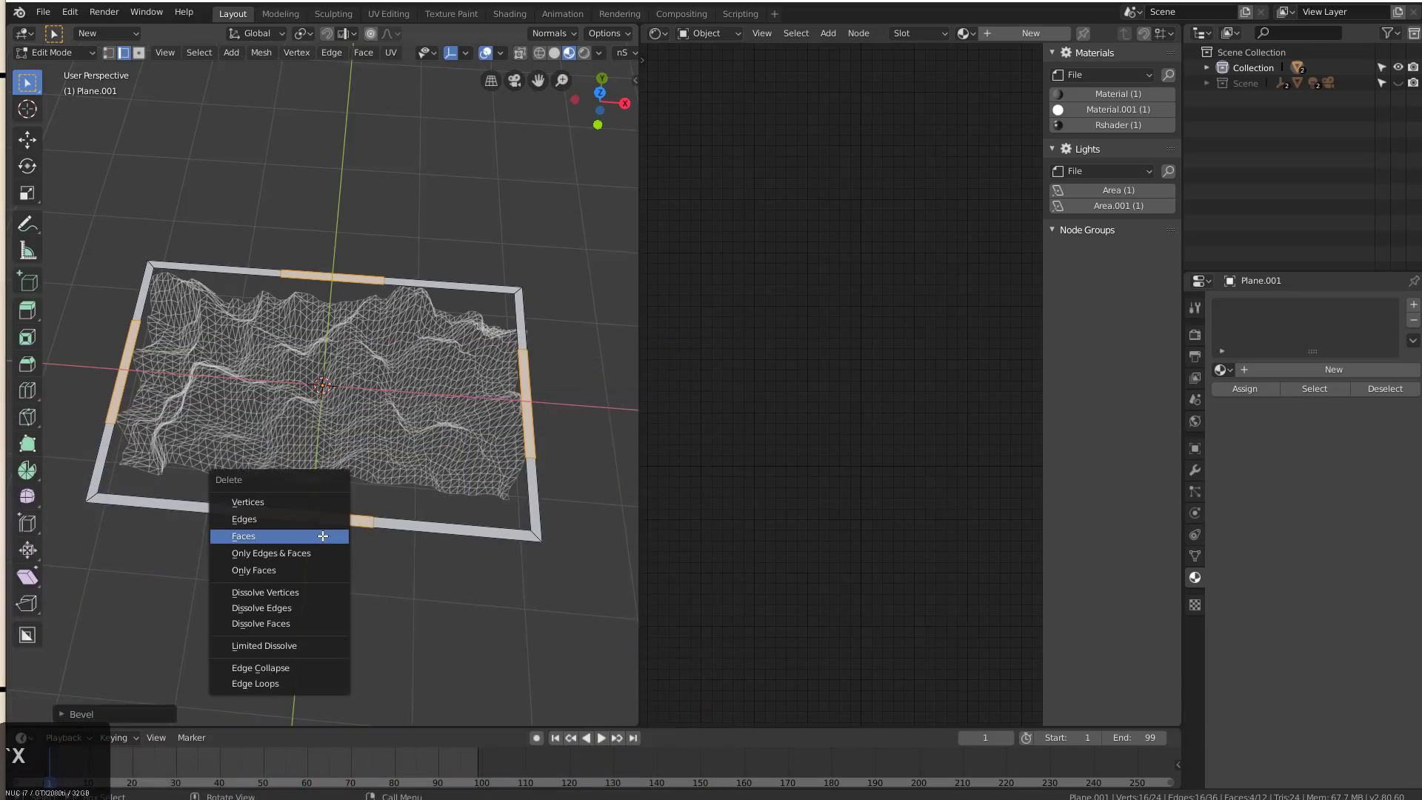
click(322, 536)
key(Tab)
Give the corner brackets a new material with an Emission surface and a strength of 8
middle_drag(323, 535, 452, 511)
click(1342, 369)
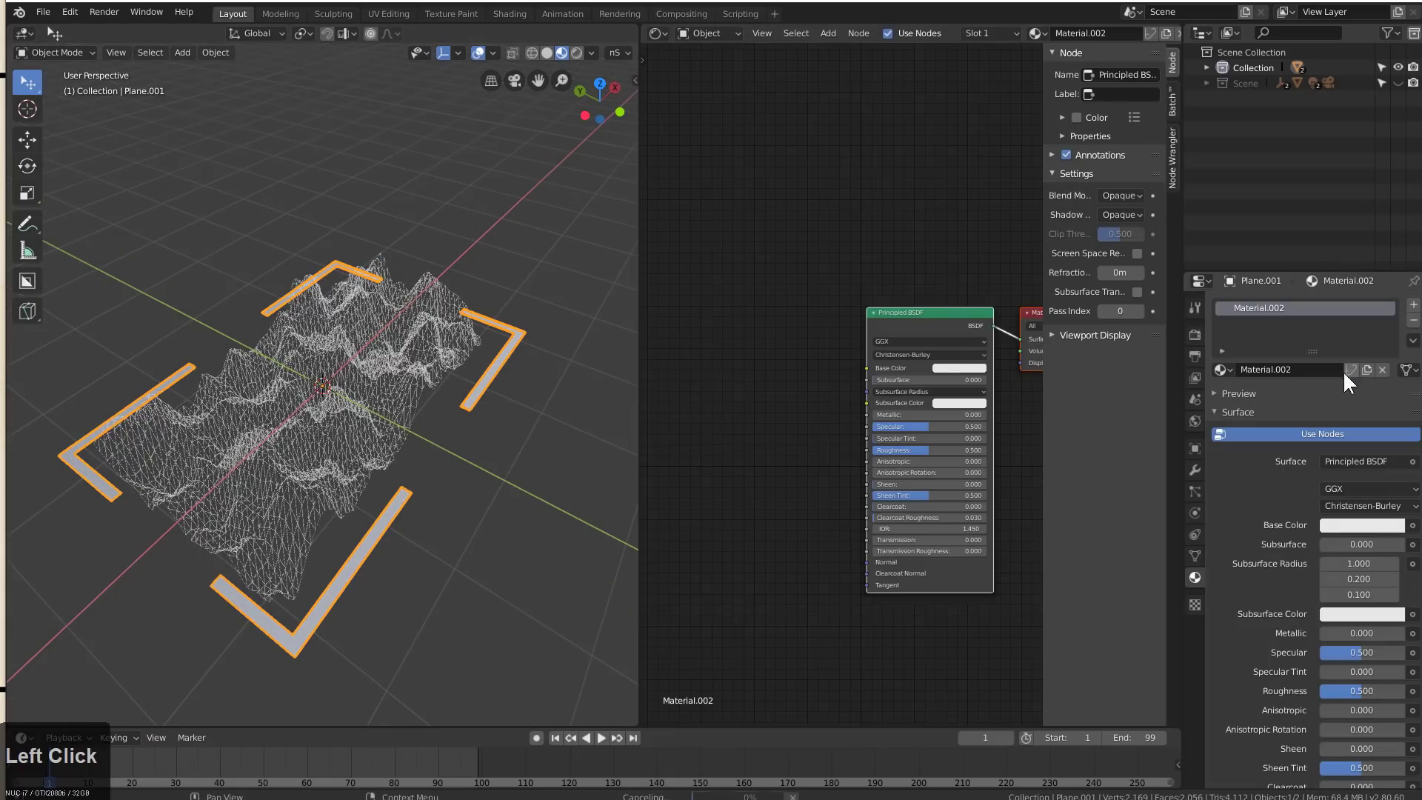
click(1334, 461)
click(1233, 154)
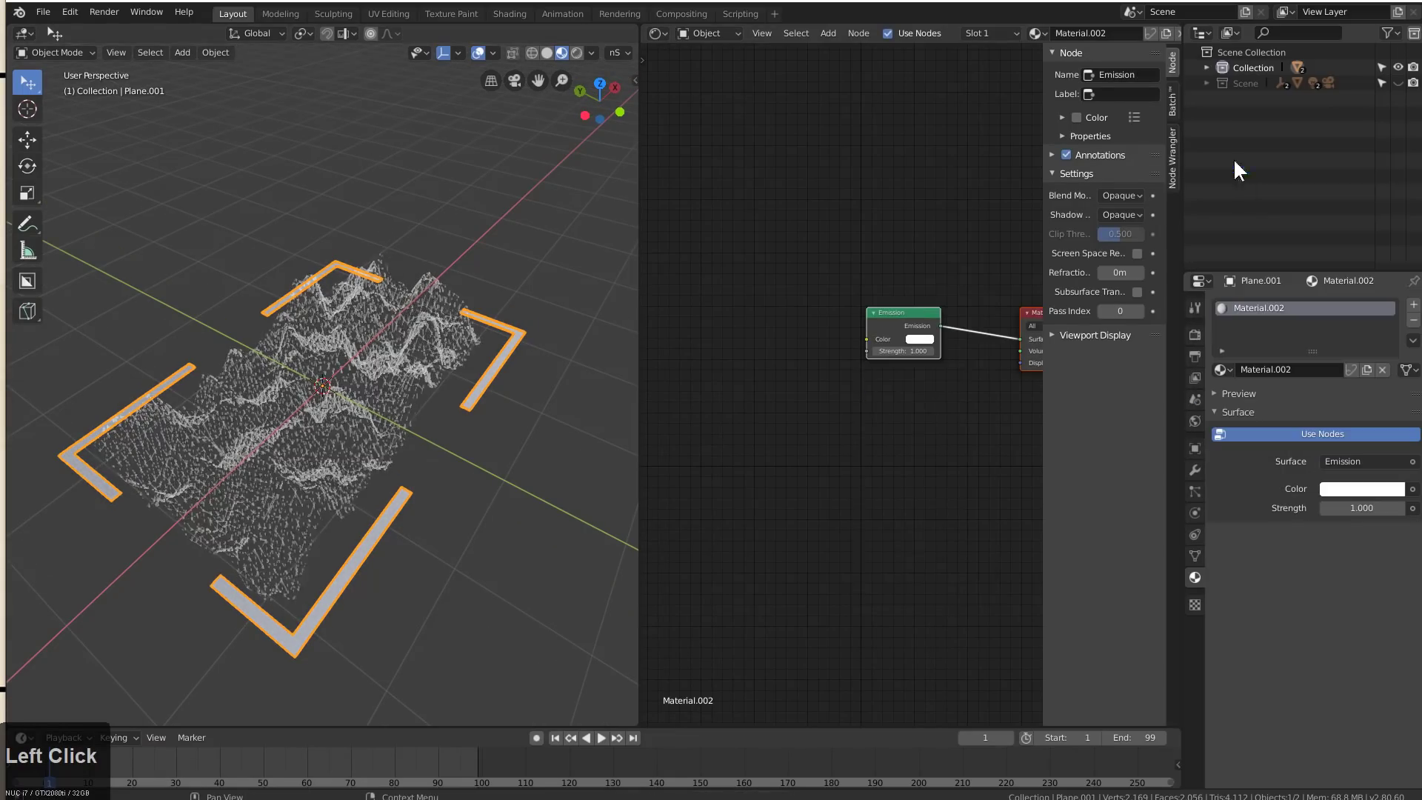
click(1364, 505)
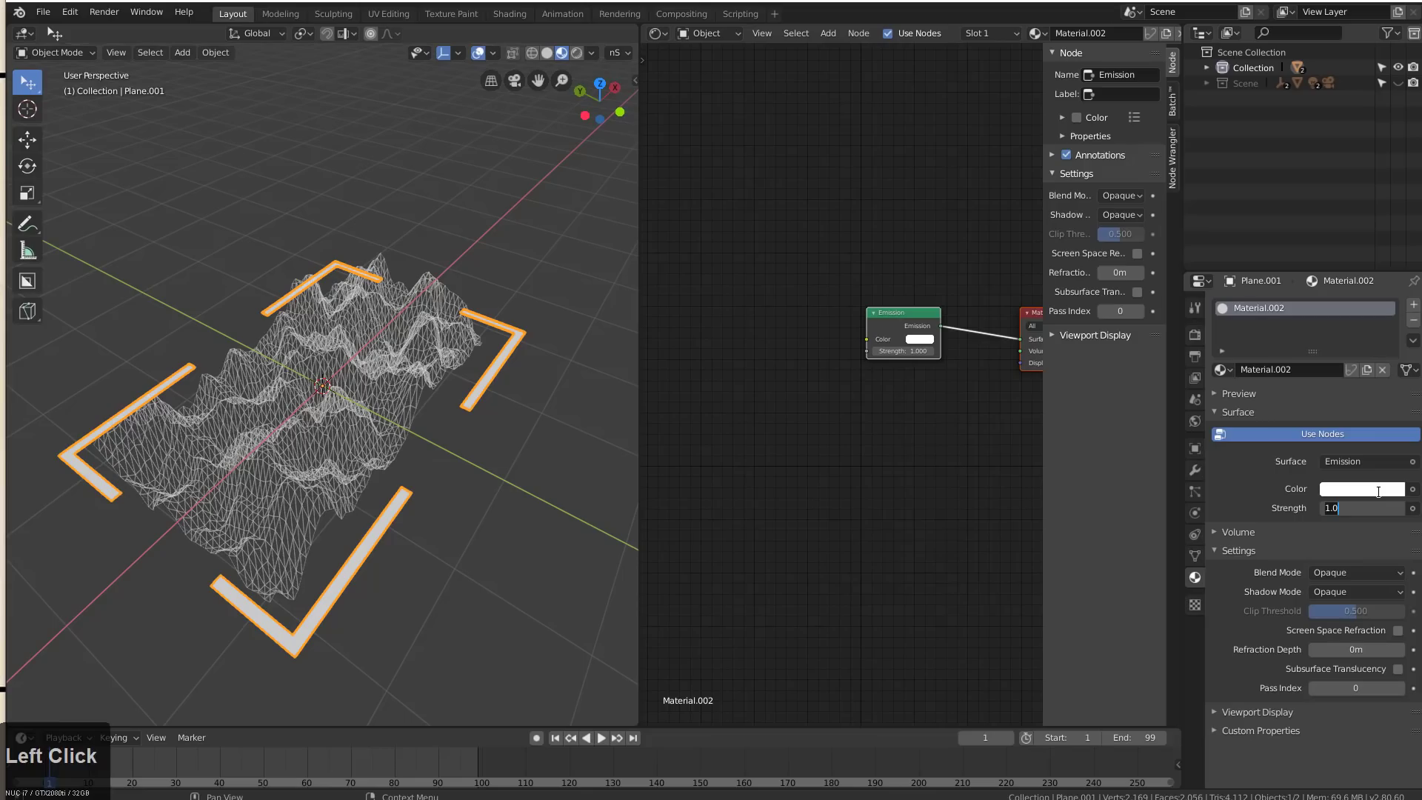
text(89)
key(BackSpace)
key(KP_Enter)
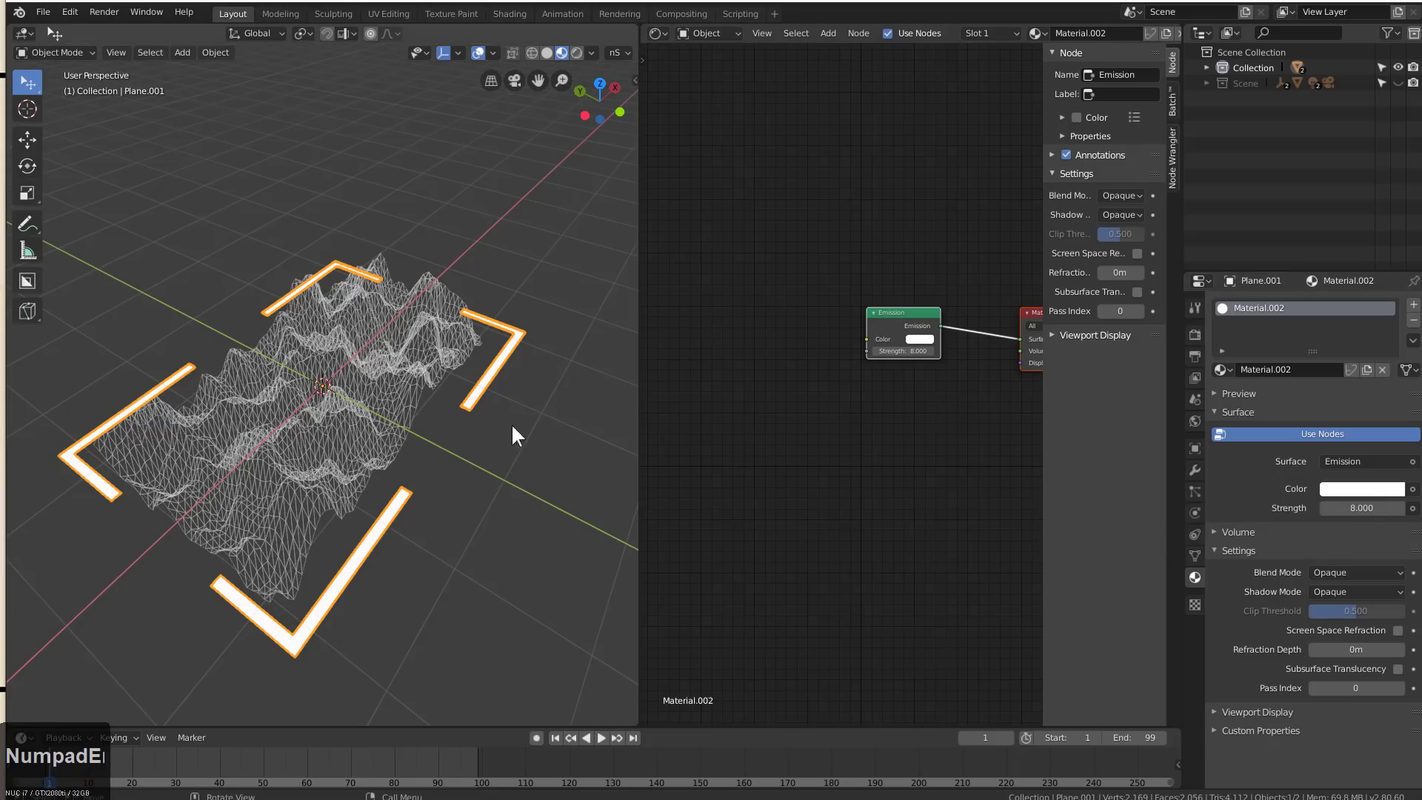
Mirror the corner brackets across X and Y with the HardOps mirror, using the terrain plane as the reference object
middle_drag(516, 435, 306, 326)
key(Tab)
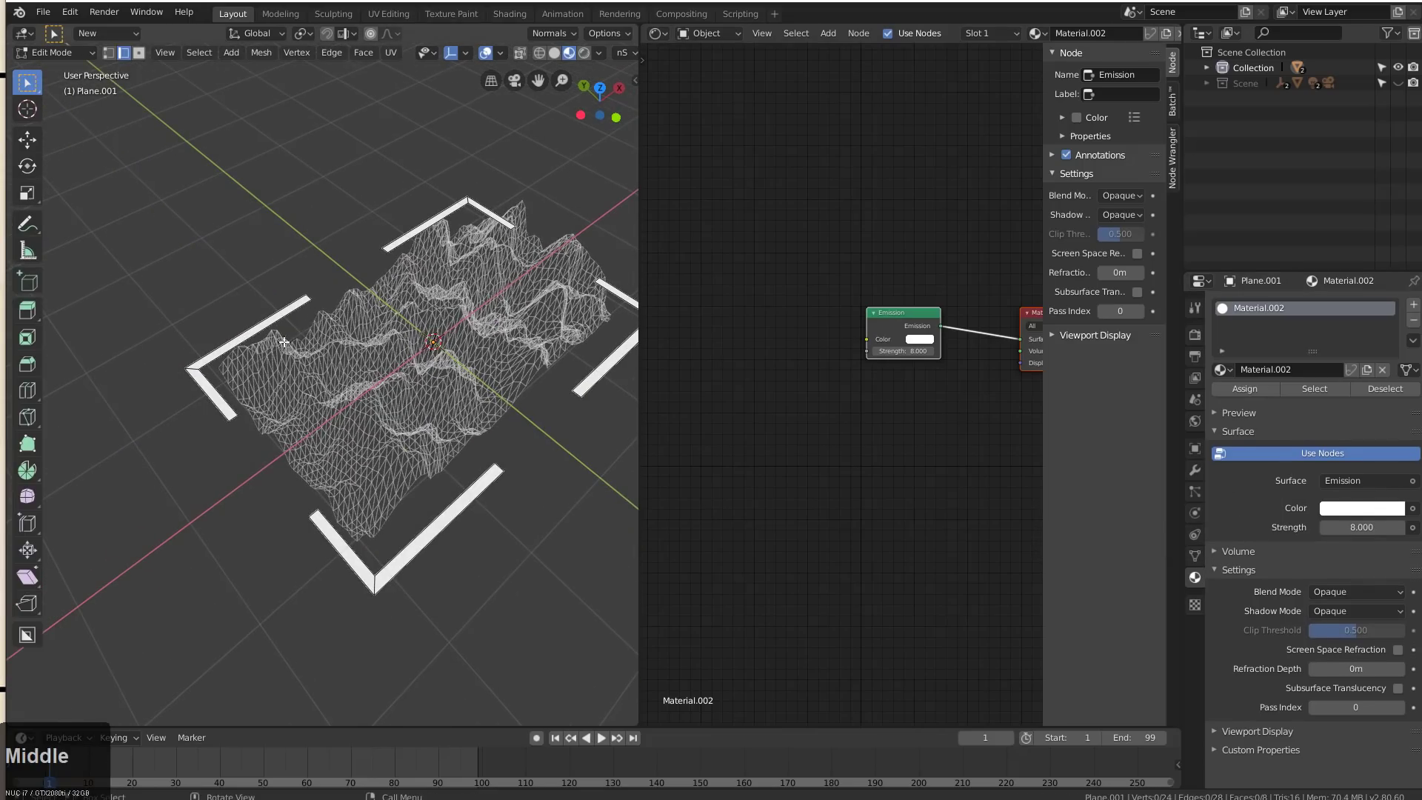
key(Tab)
key(a)
key(a)
click(206, 375)
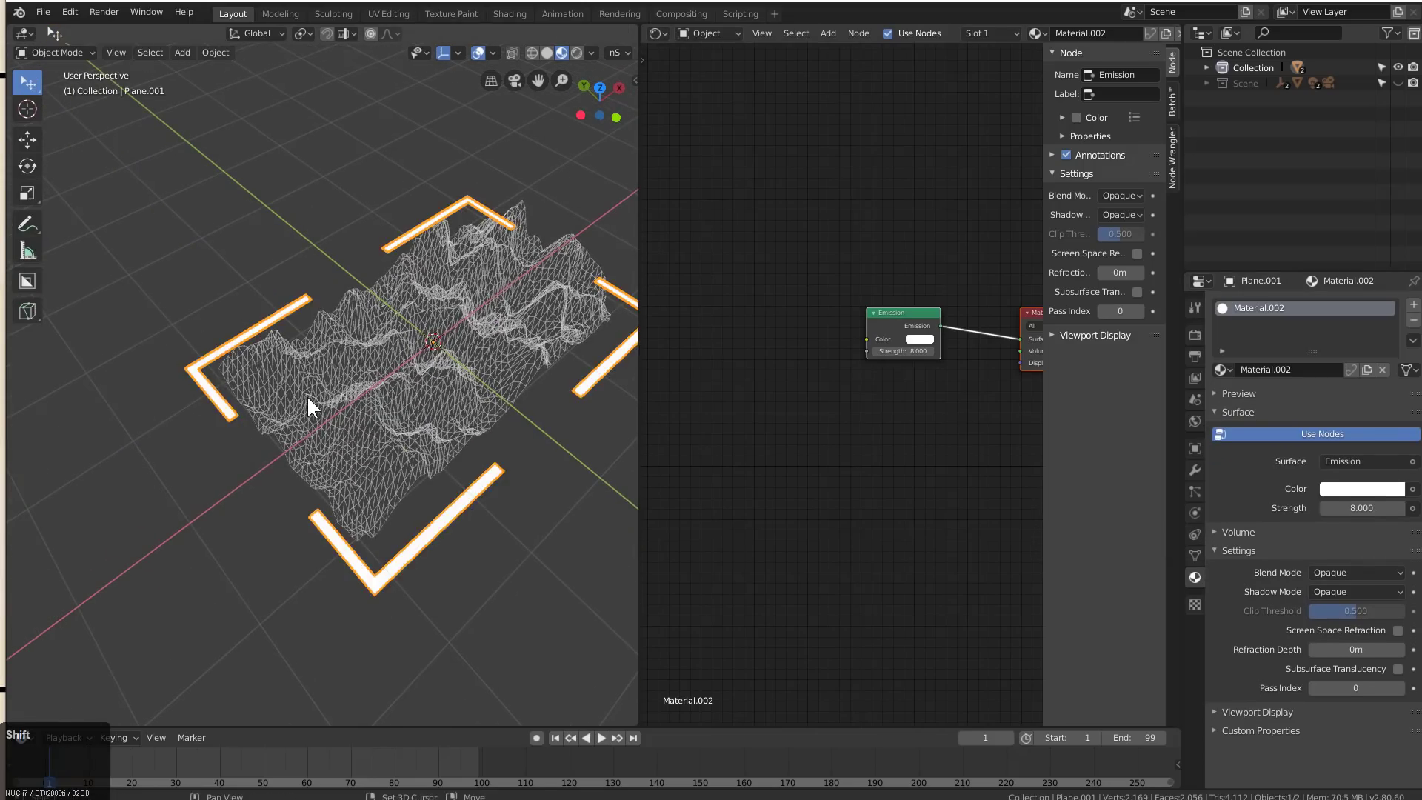
shift+click(308, 397)
key(alt+x)
click(320, 411)
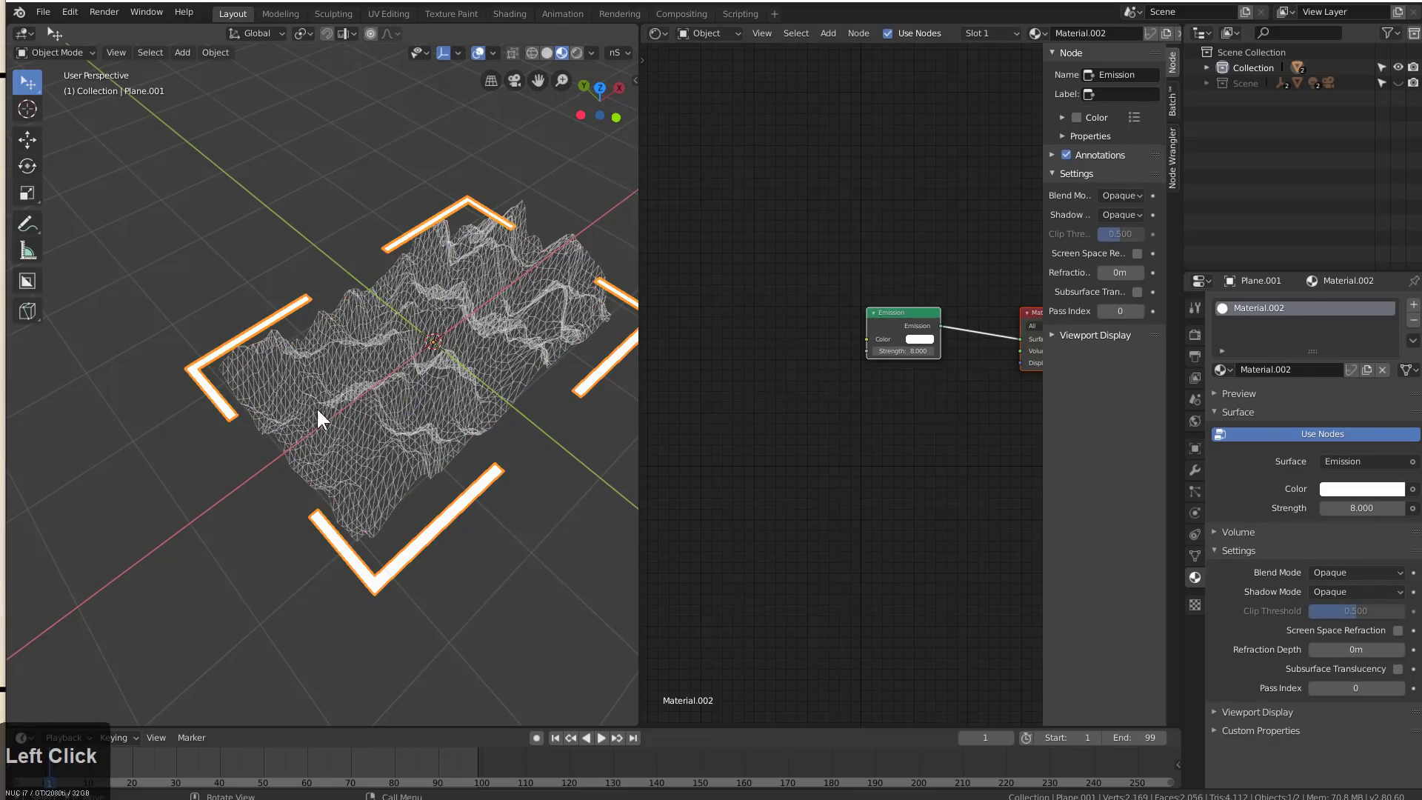
shift+click(268, 381)
key(alt+x)
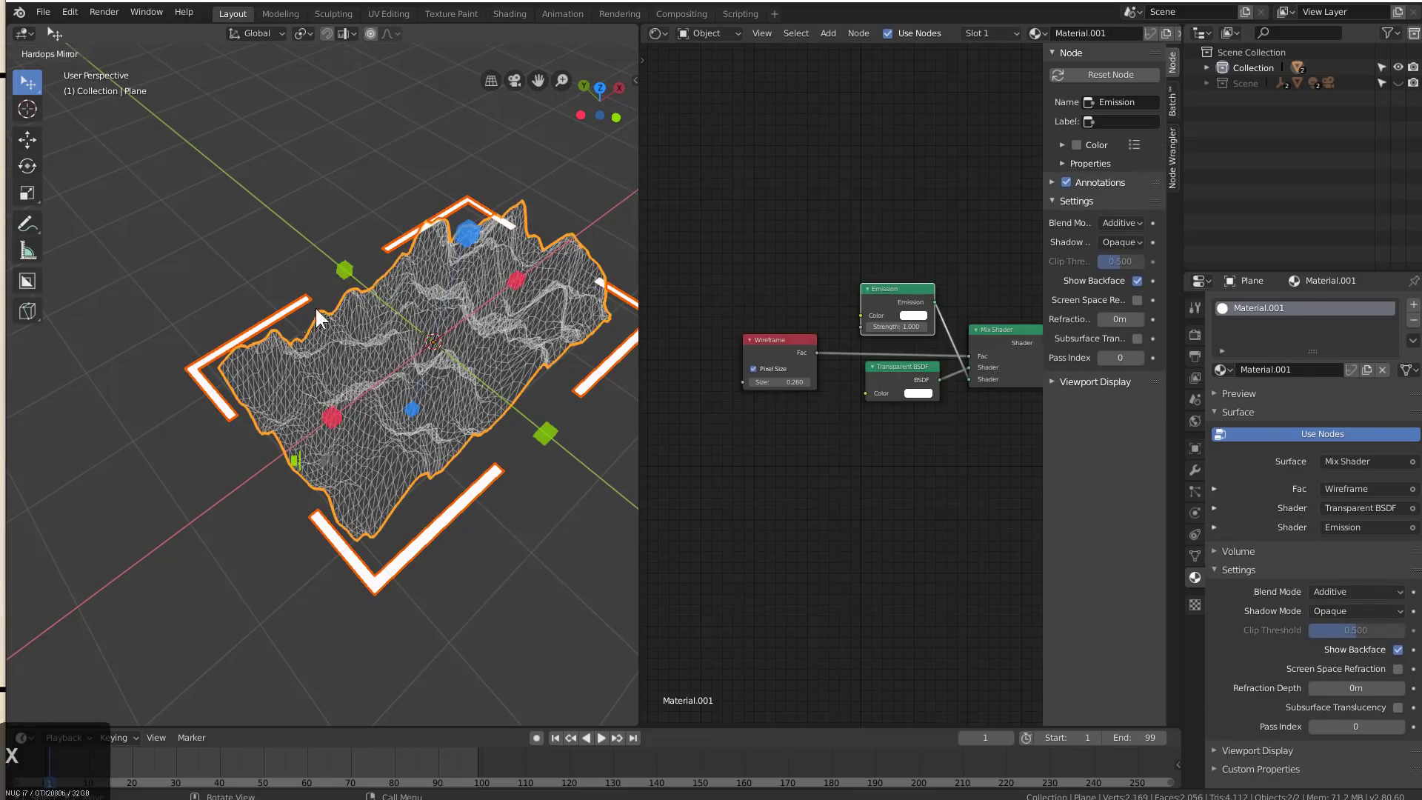
click(345, 271)
Shorten both arms of the mirrored corner brackets by moving their end edges in towards the corner
key(Tab)
click(306, 302)
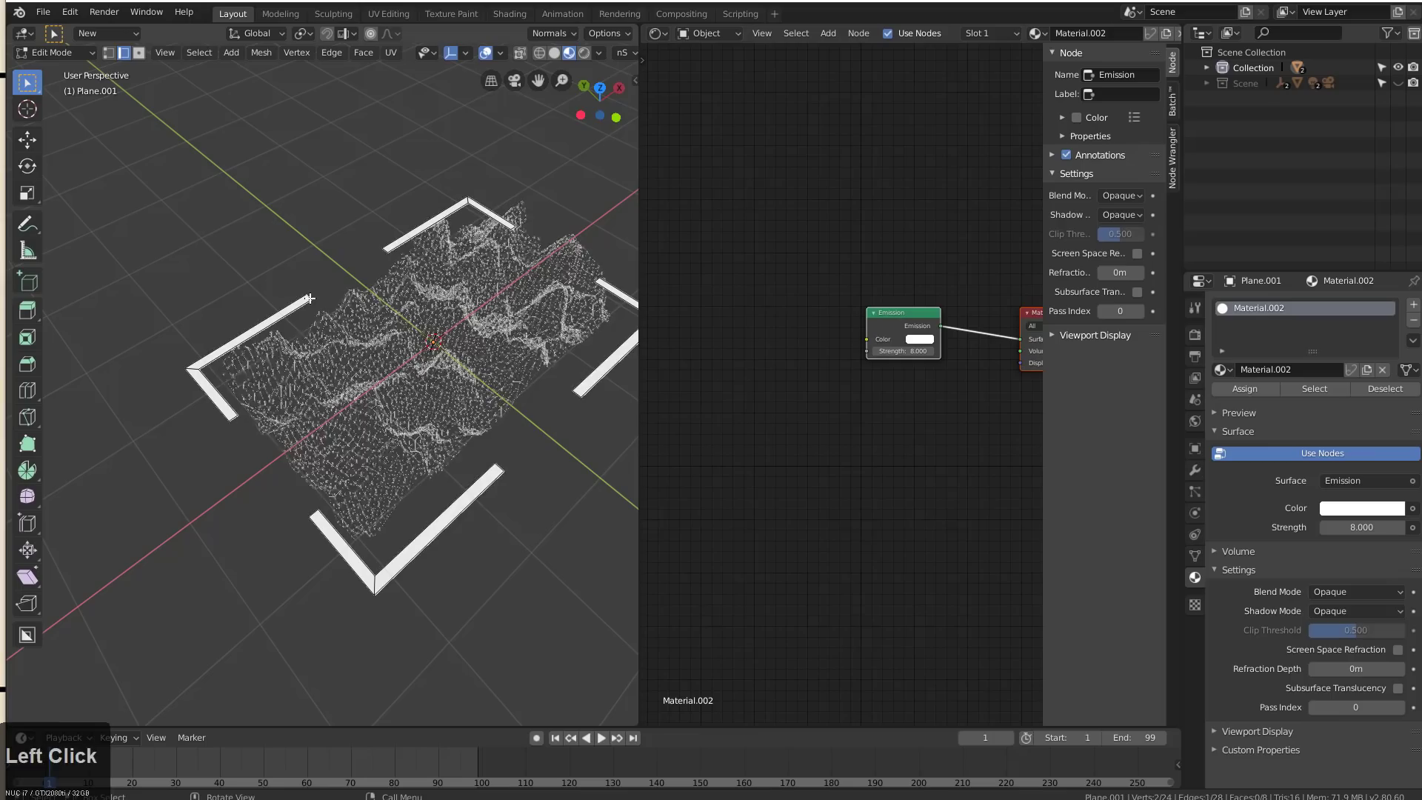
key(g)
click(234, 432)
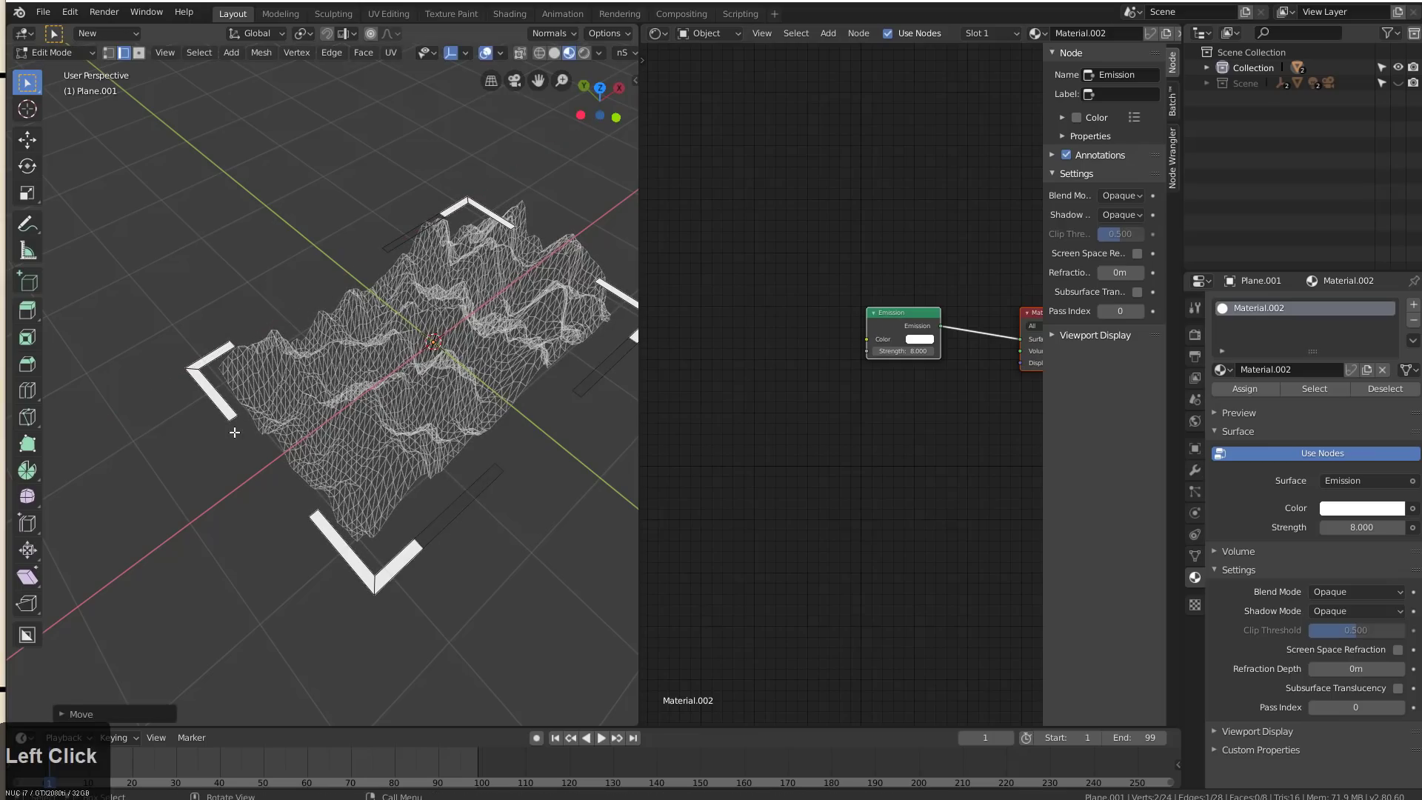
key(g)
key(x)
key(y)
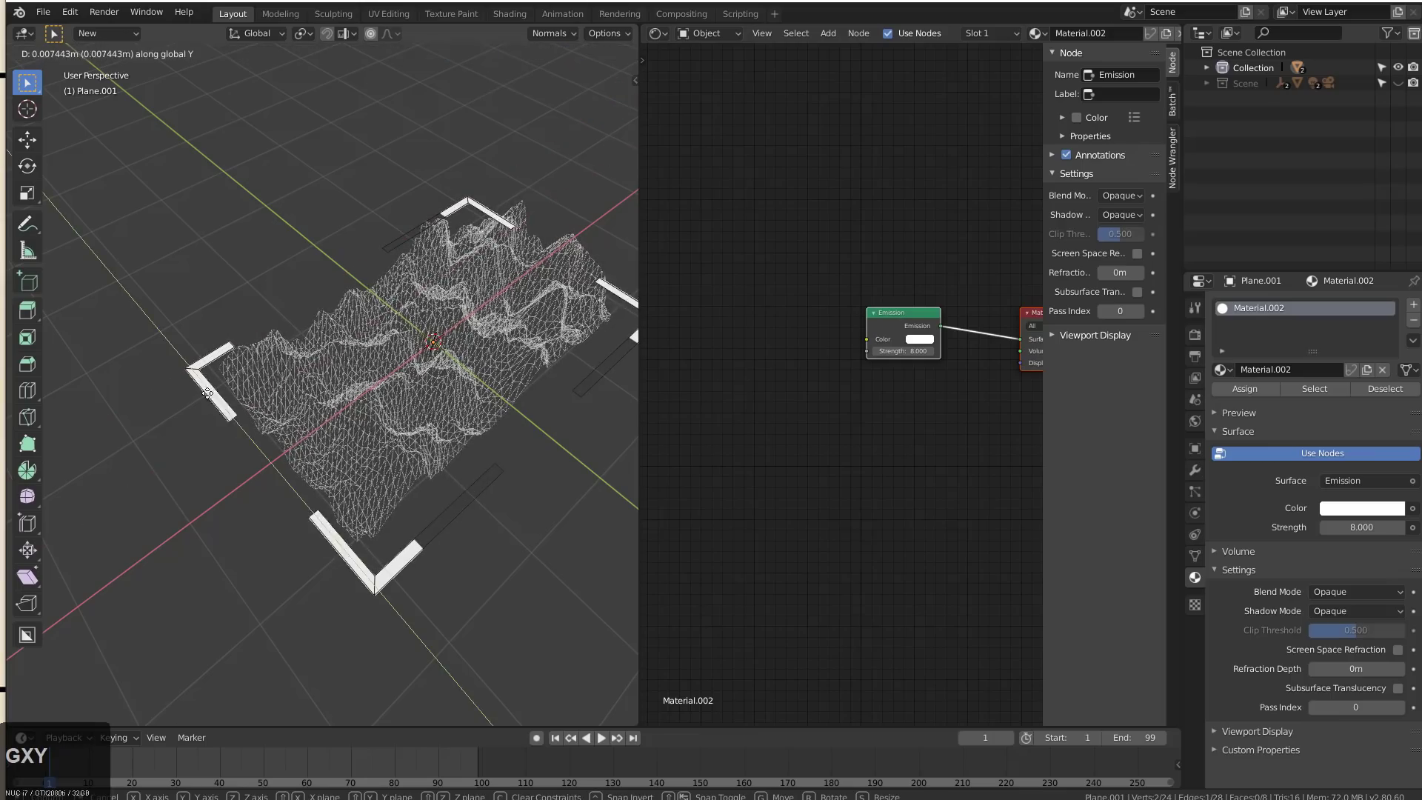
click(214, 397)
key(Tab)
Add another plane at the centre of the terrain and rotate it 90° about X to stand upright
scroll(415, 403, down, 3)
middle_drag(415, 403, 478, 249)
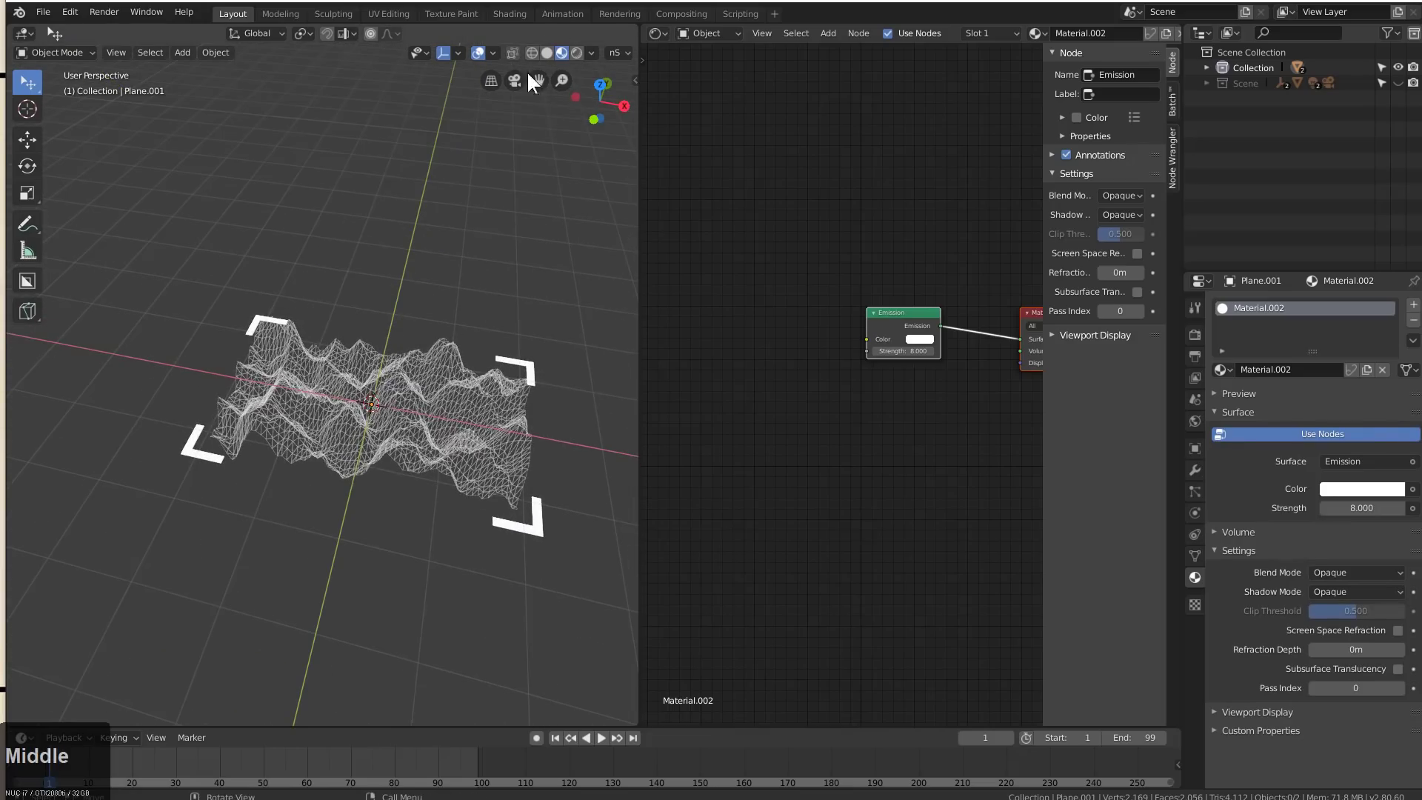
key(shift+a)
click(459, 290)
key(r)
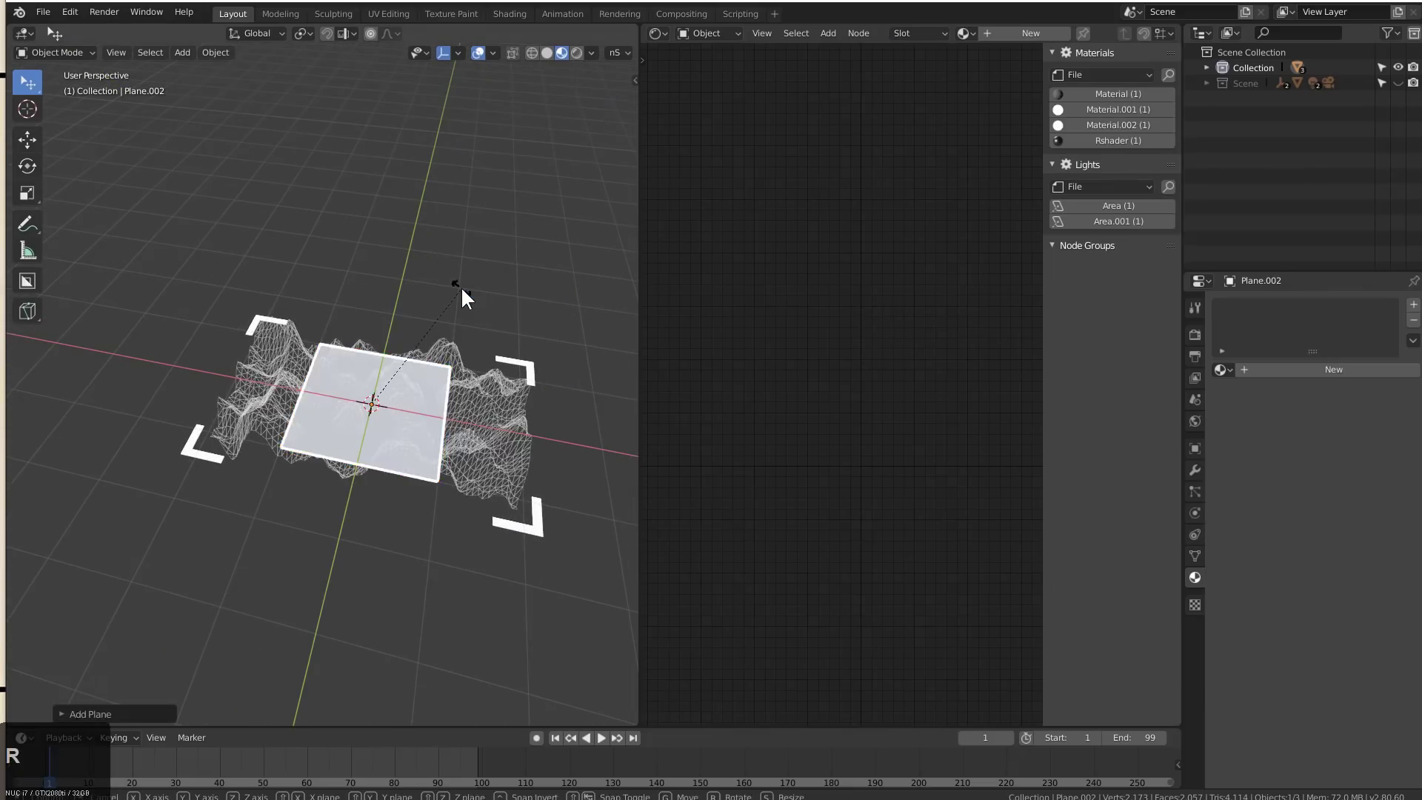
key(x)
key(KP_9)
key(KP_0)
key(KP_Enter)
Move the upright plane along Y behind the terrain and scale it up to about the bracket frame's width
key(g)
key(x)
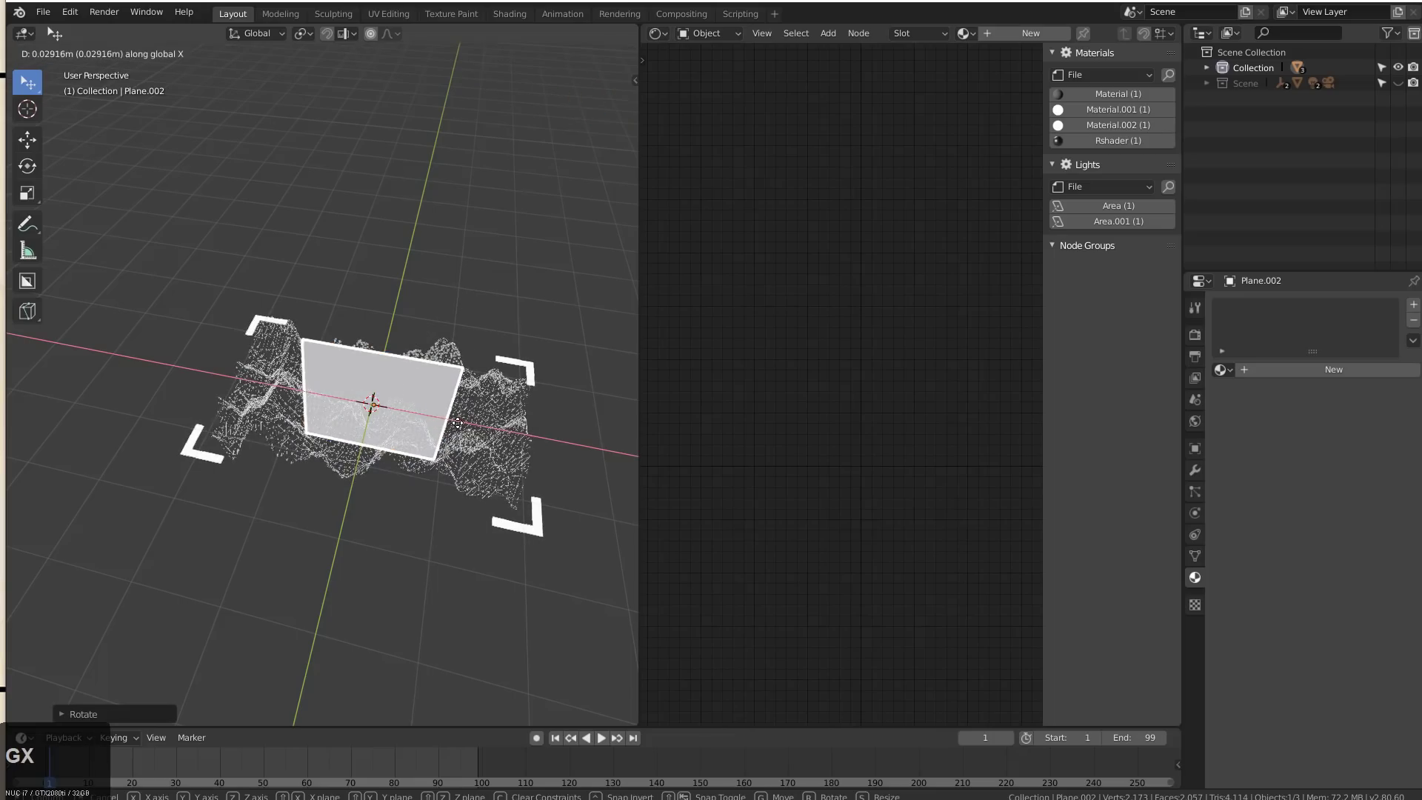
click(453, 440)
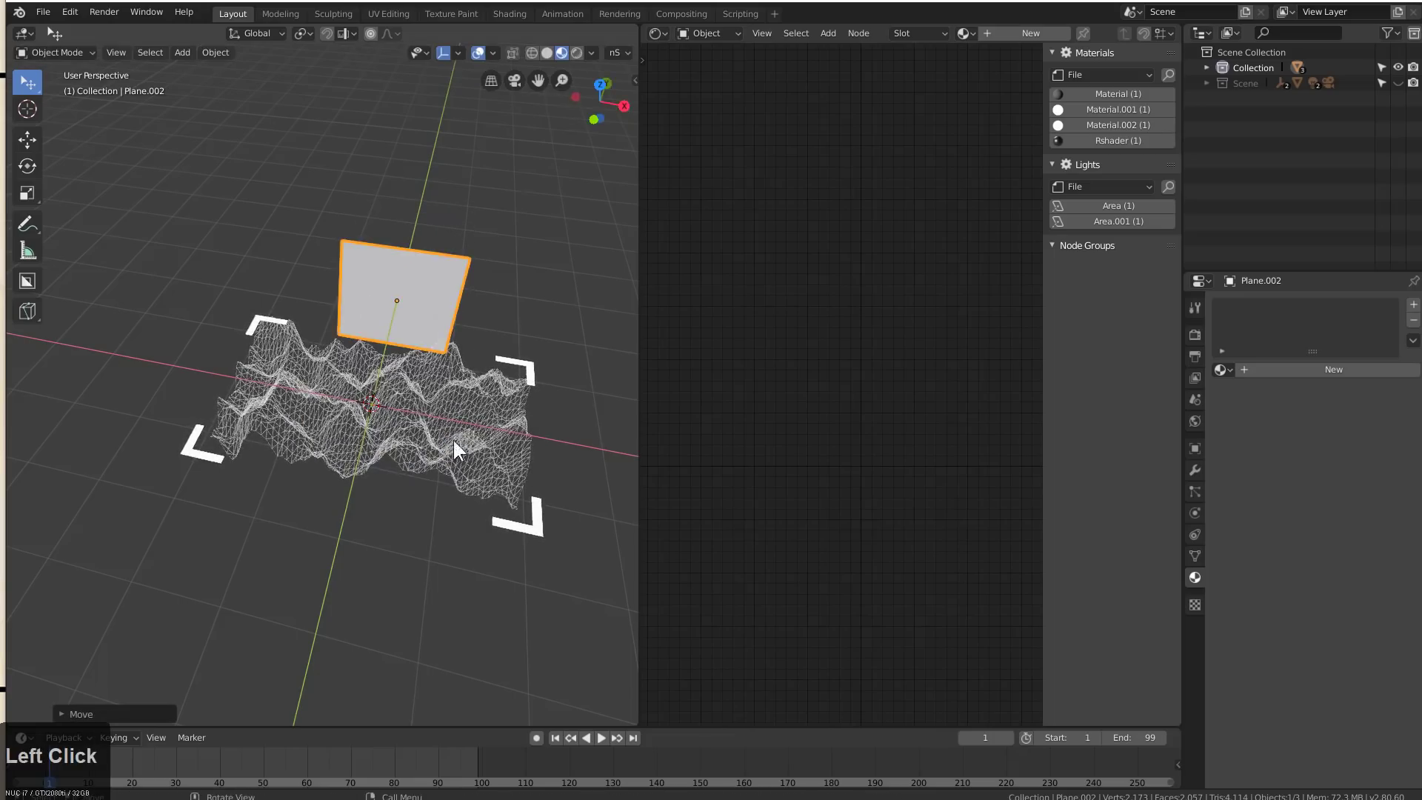
middle_drag(453, 440, 367, 482)
key(s)
click(485, 696)
scroll(468, 316, down, 1)
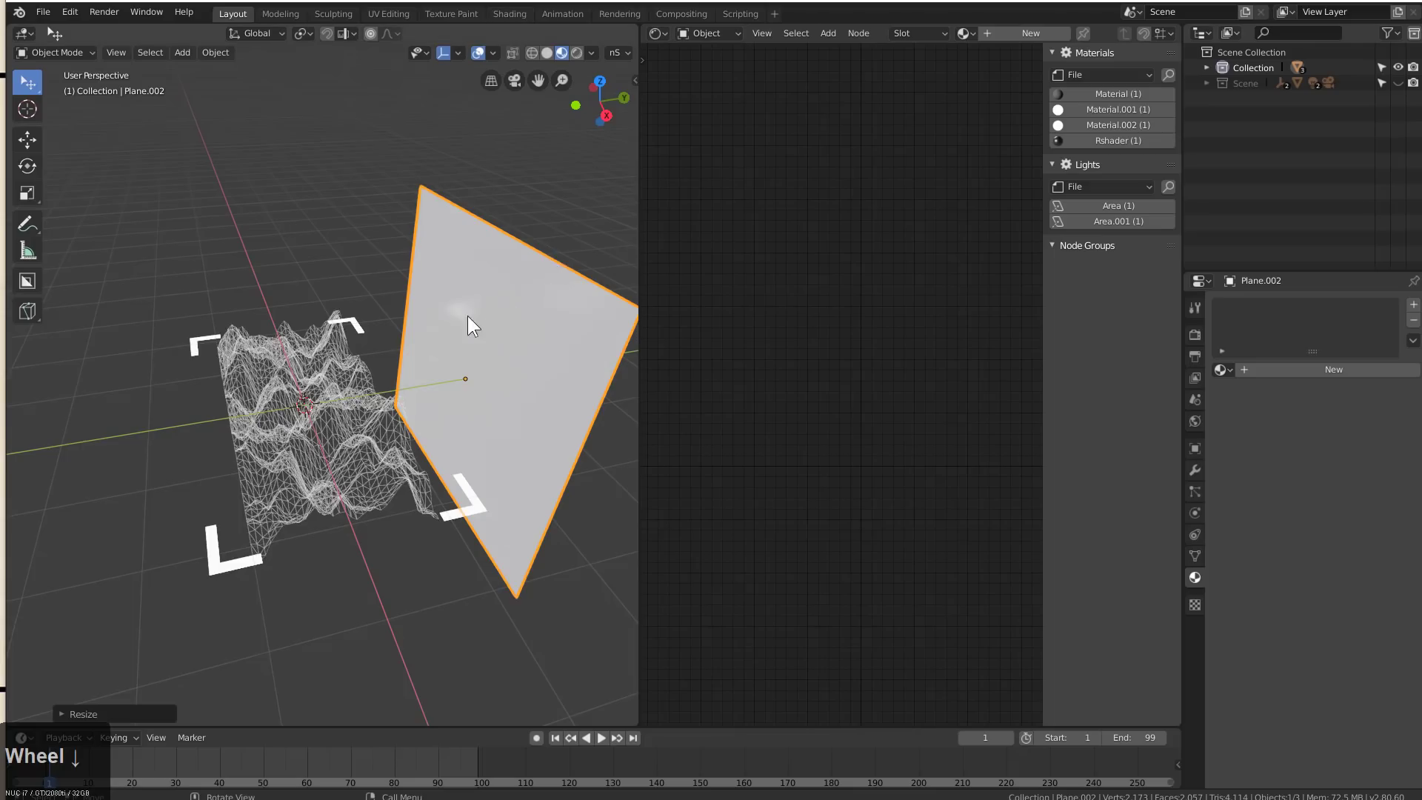
Raise the upright plane so its lower edge sits near terrain level and adjust it along Y to stand just behind the brackets
key(KP_1)
key(KP_3)
key(KP_5)
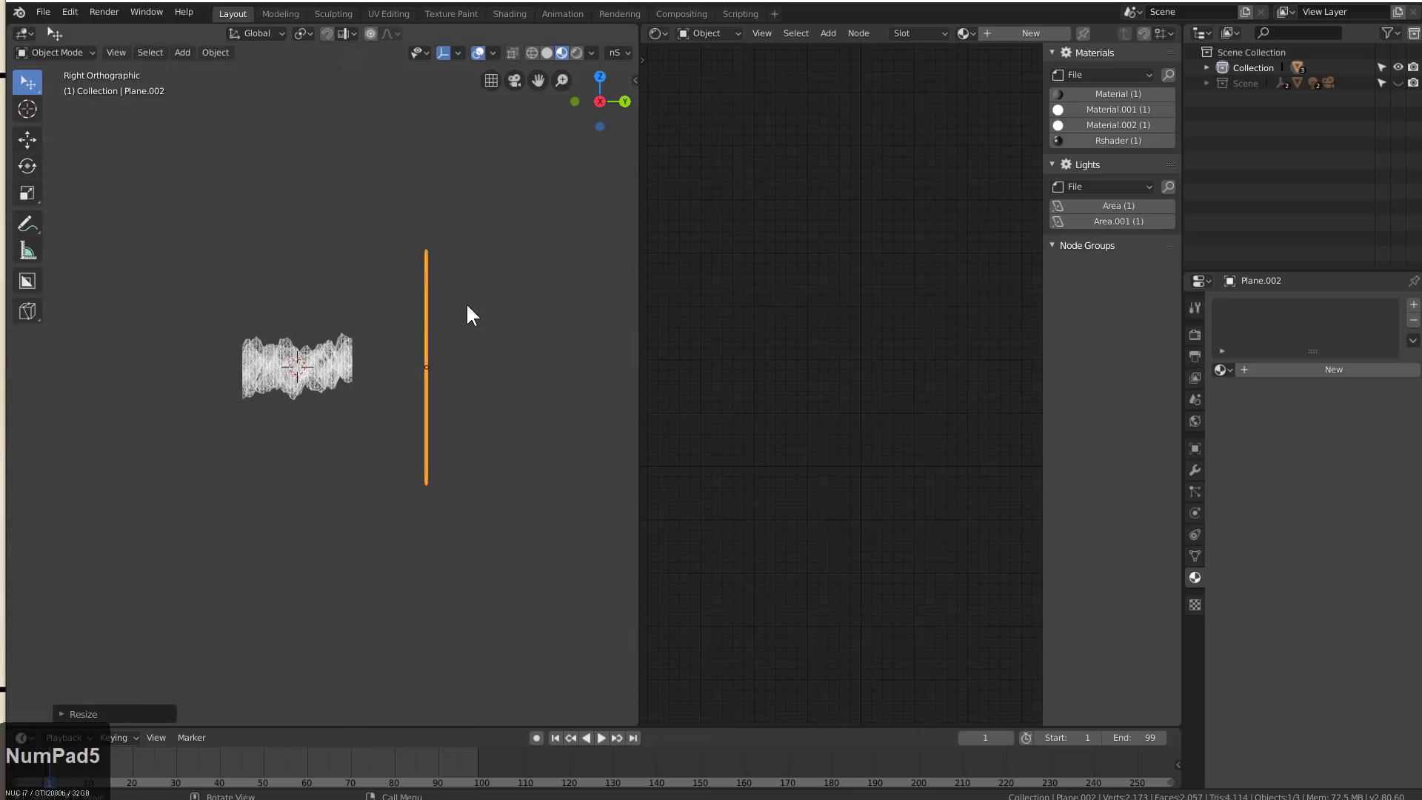
scroll(574, 461, up, 2)
key(g)
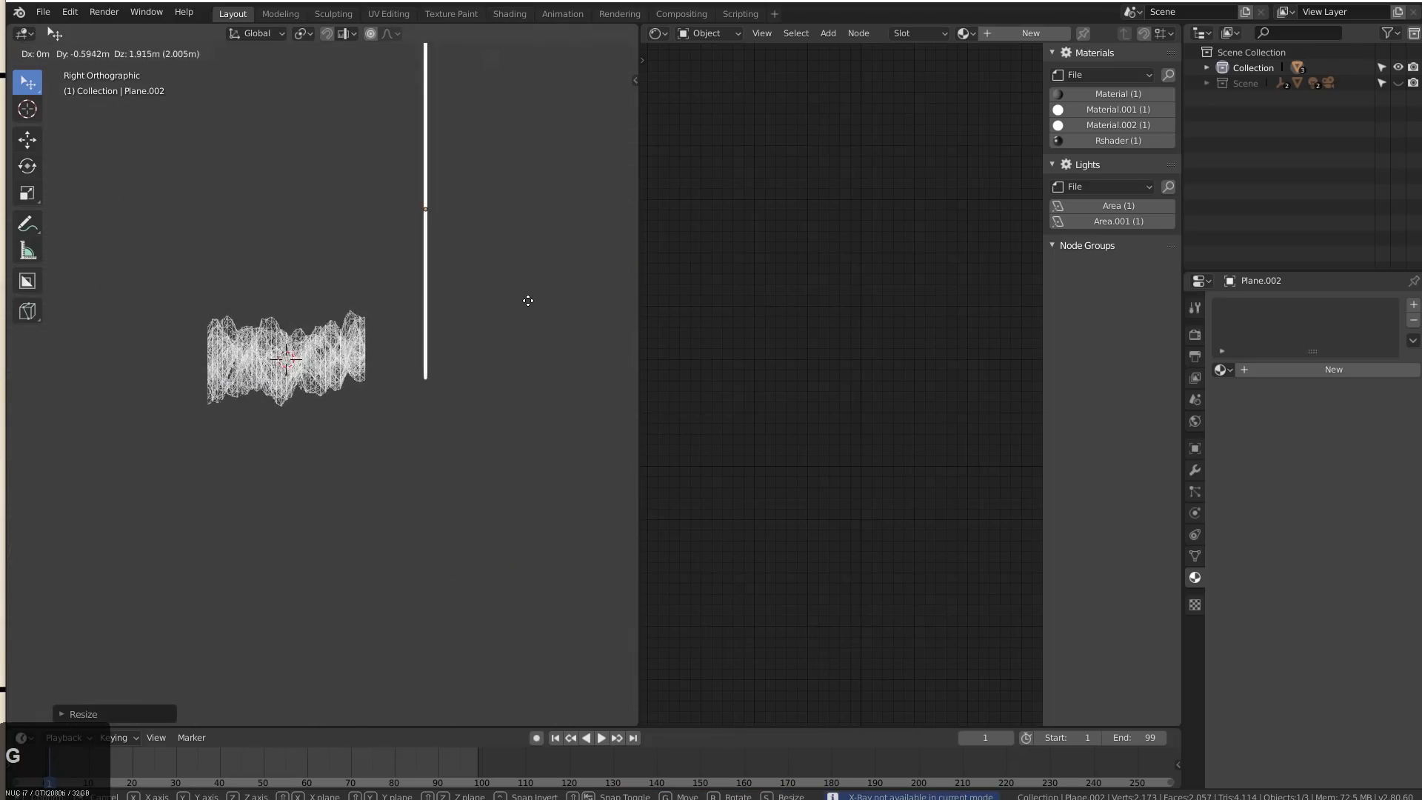
click(528, 303)
middle_drag(527, 303, 463, 403)
key(g)
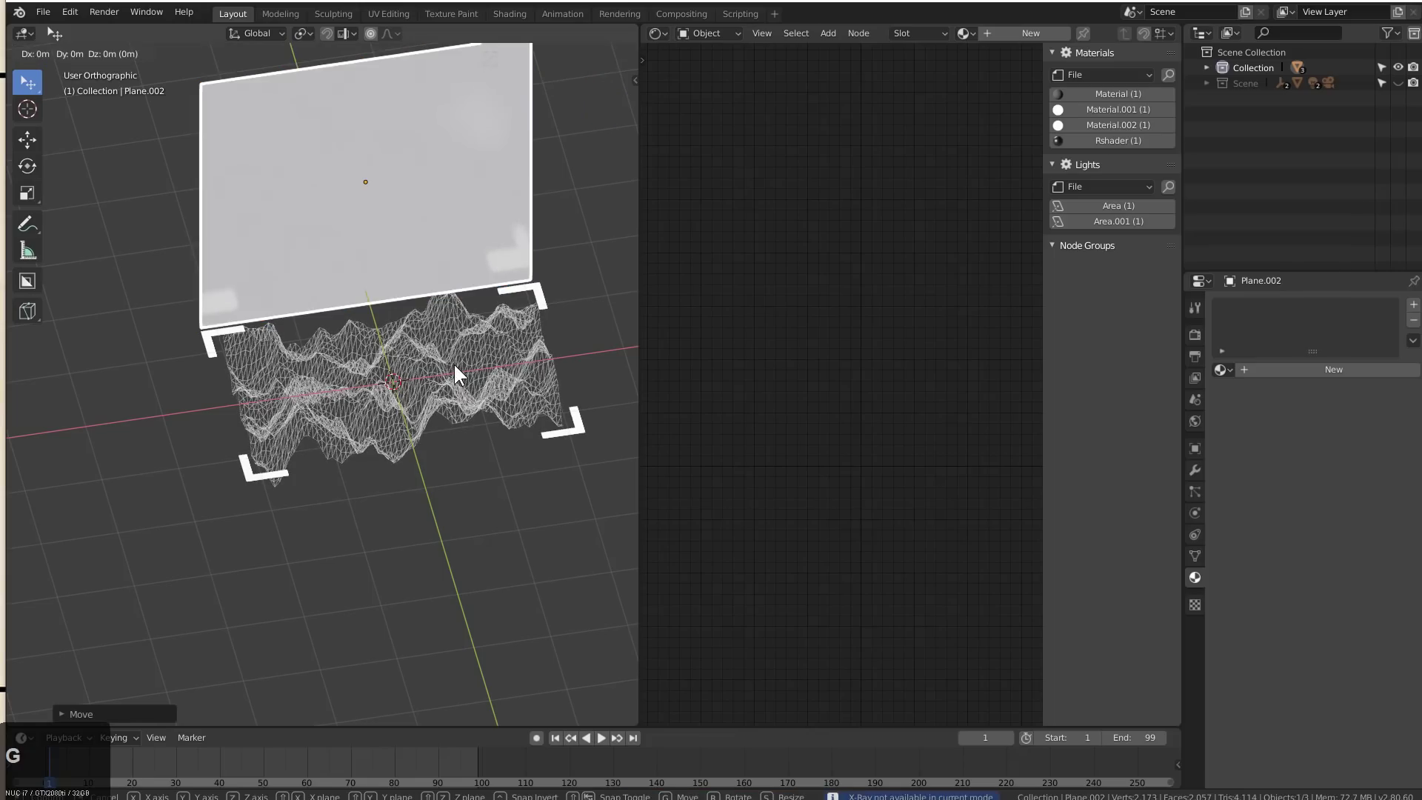
key(y)
click(466, 368)
middle_drag(468, 370, 481, 439)
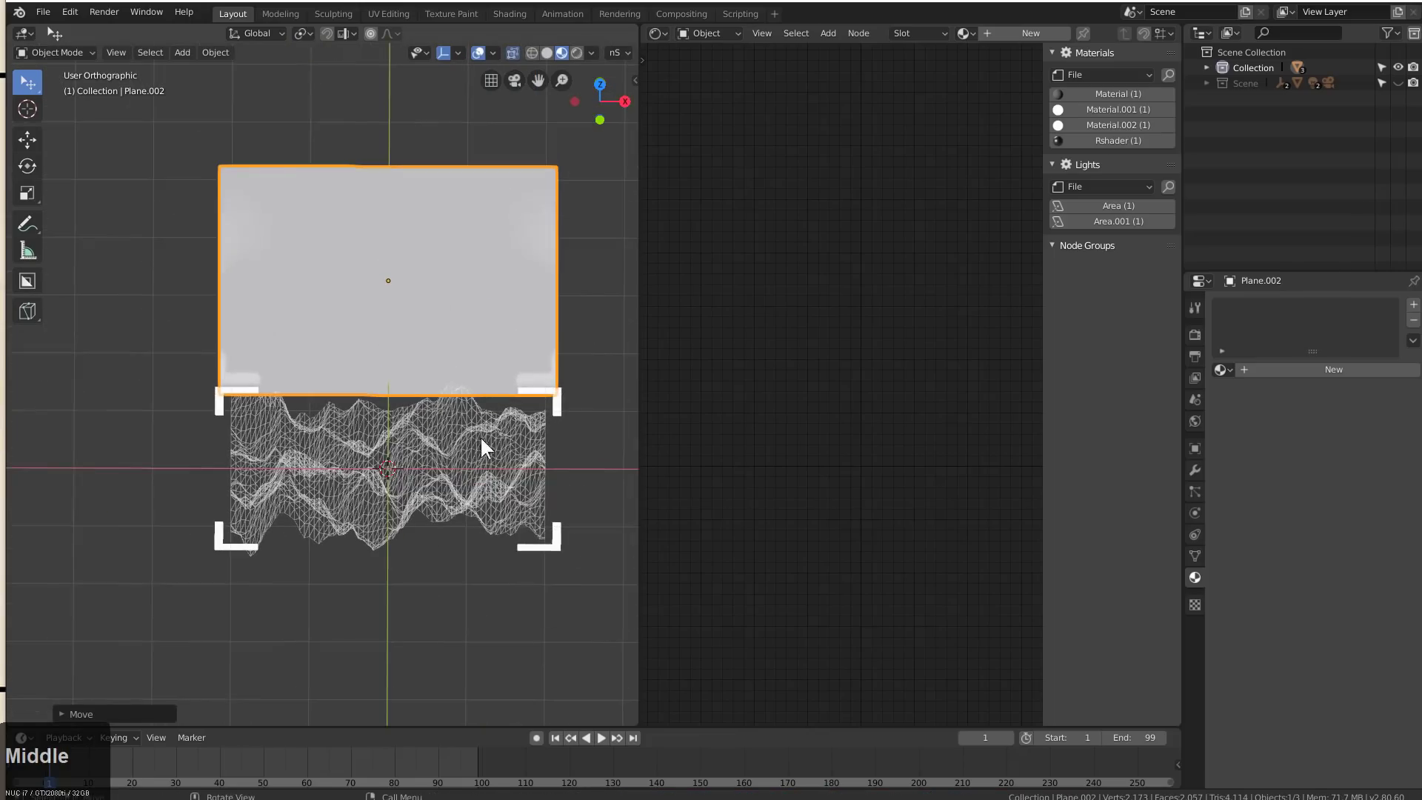
Link the terrain's wireframe material to the upright plane
shift+click(407, 441)
key(ctrl+l)
key(Down)
key(Down)
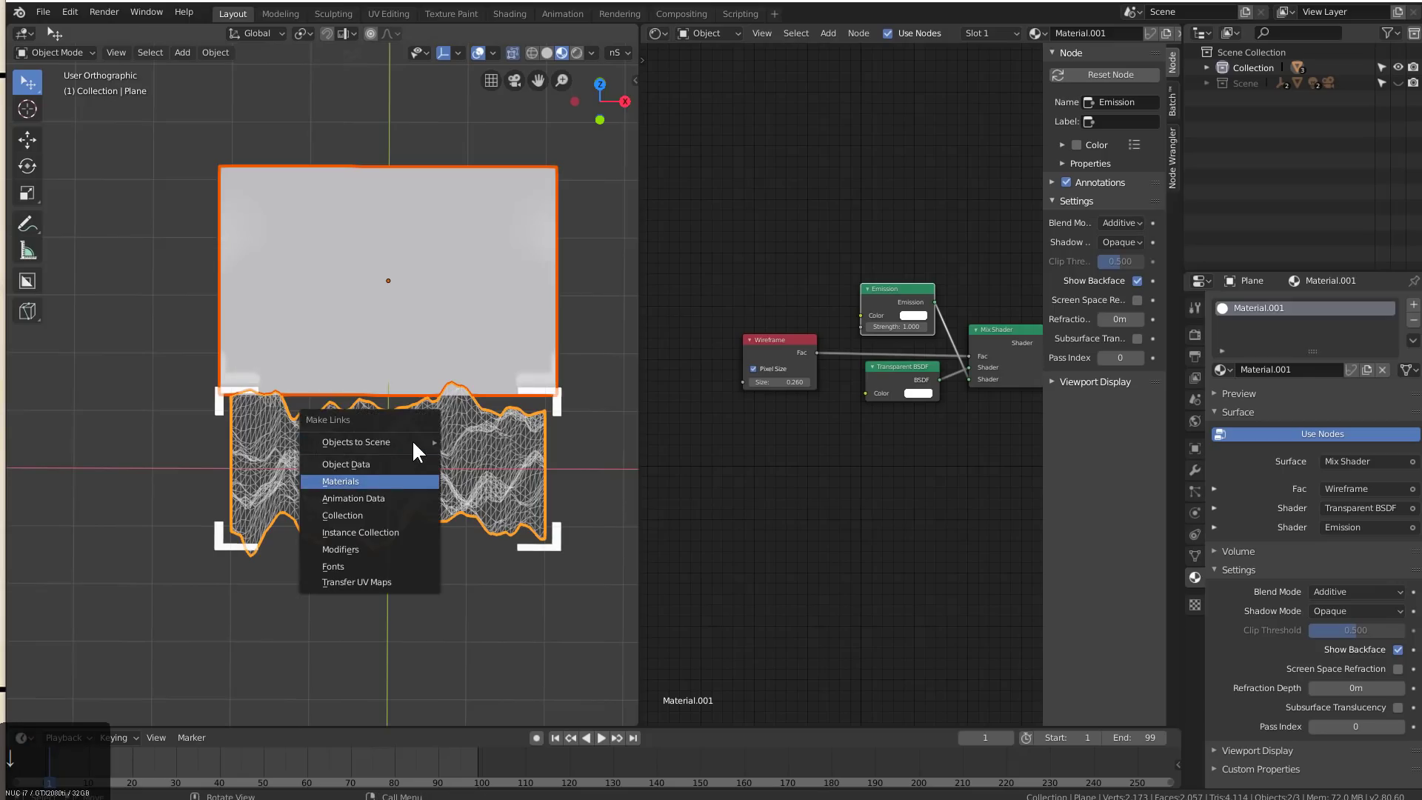
key(Return)
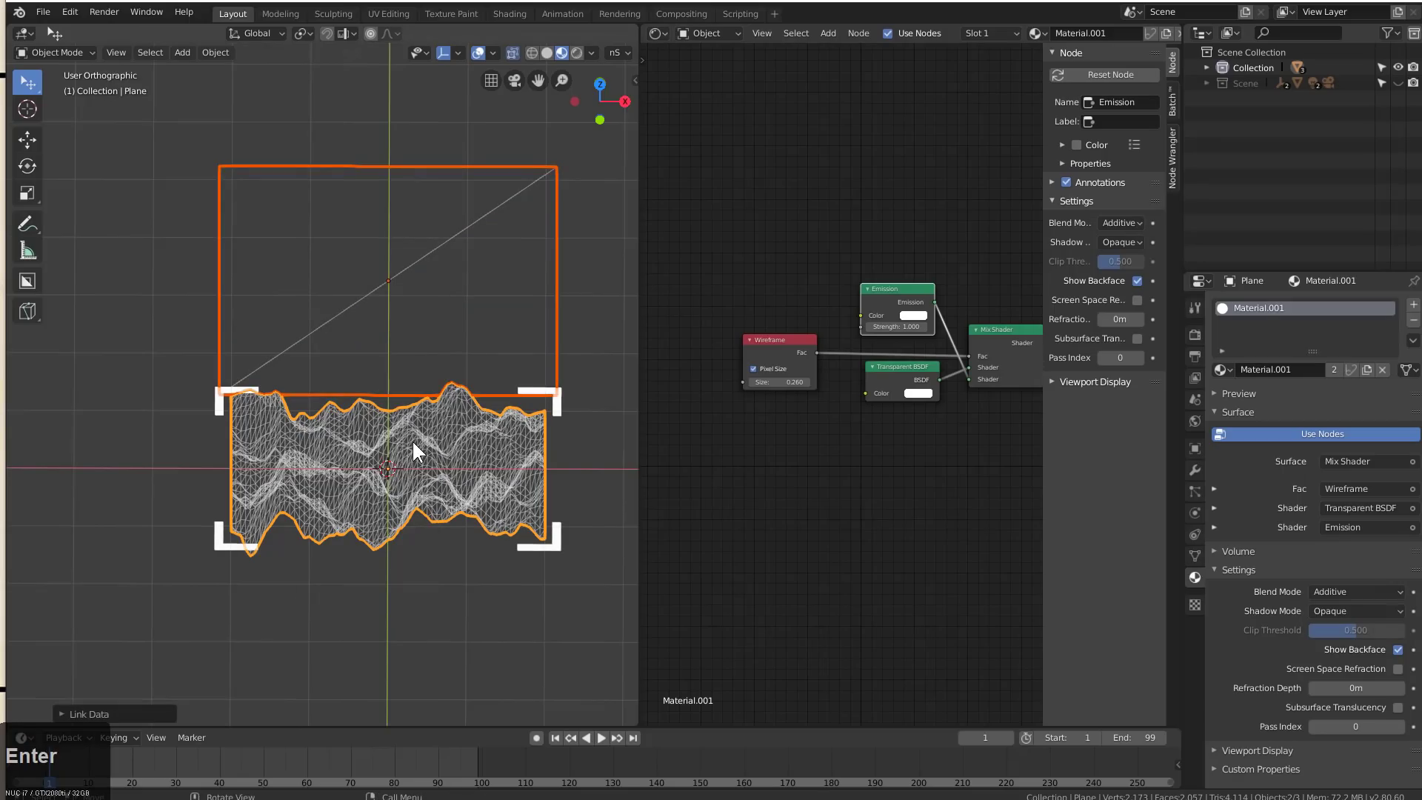
Subdivide the upright plane's mesh three times
key(Tab)
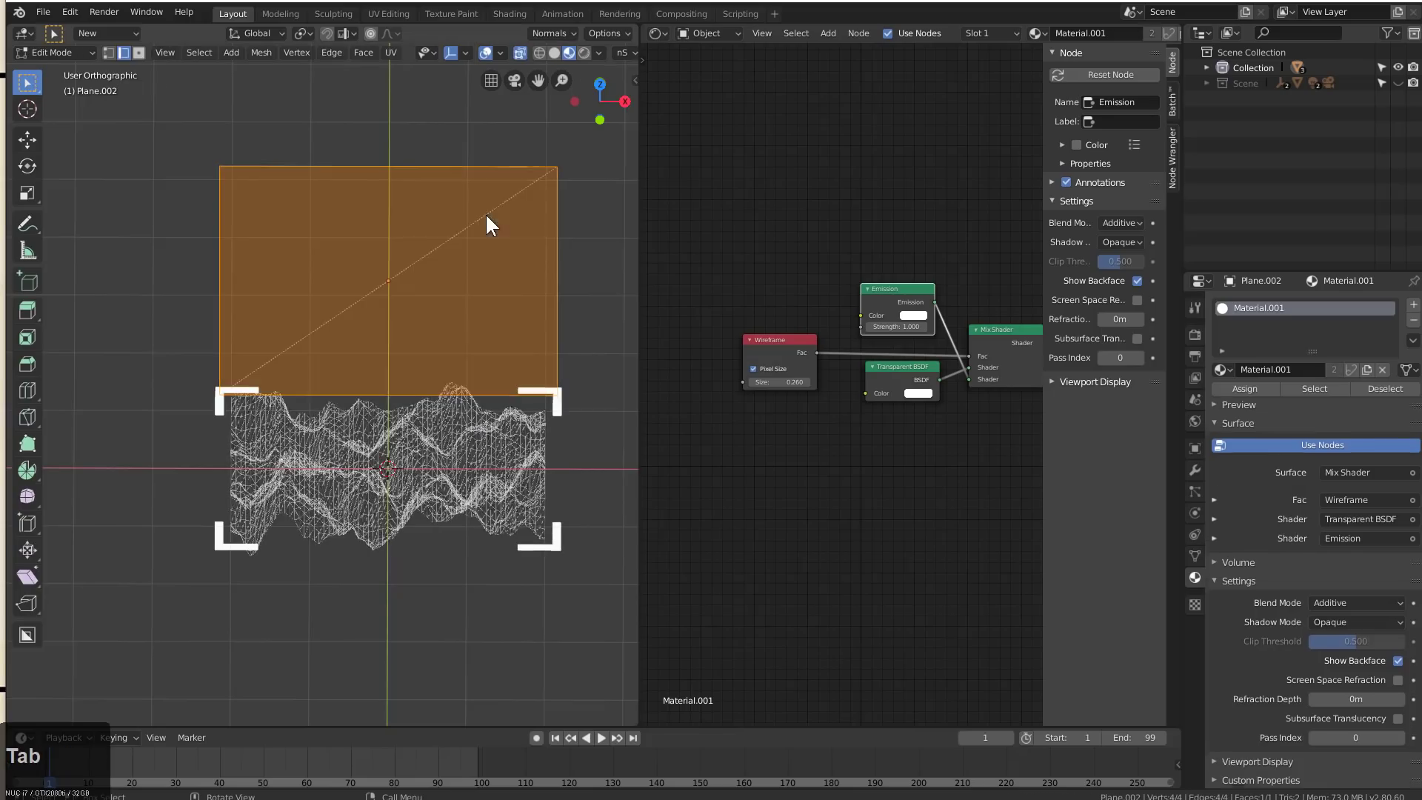
right_click(457, 213)
click(457, 237)
right_click(454, 237)
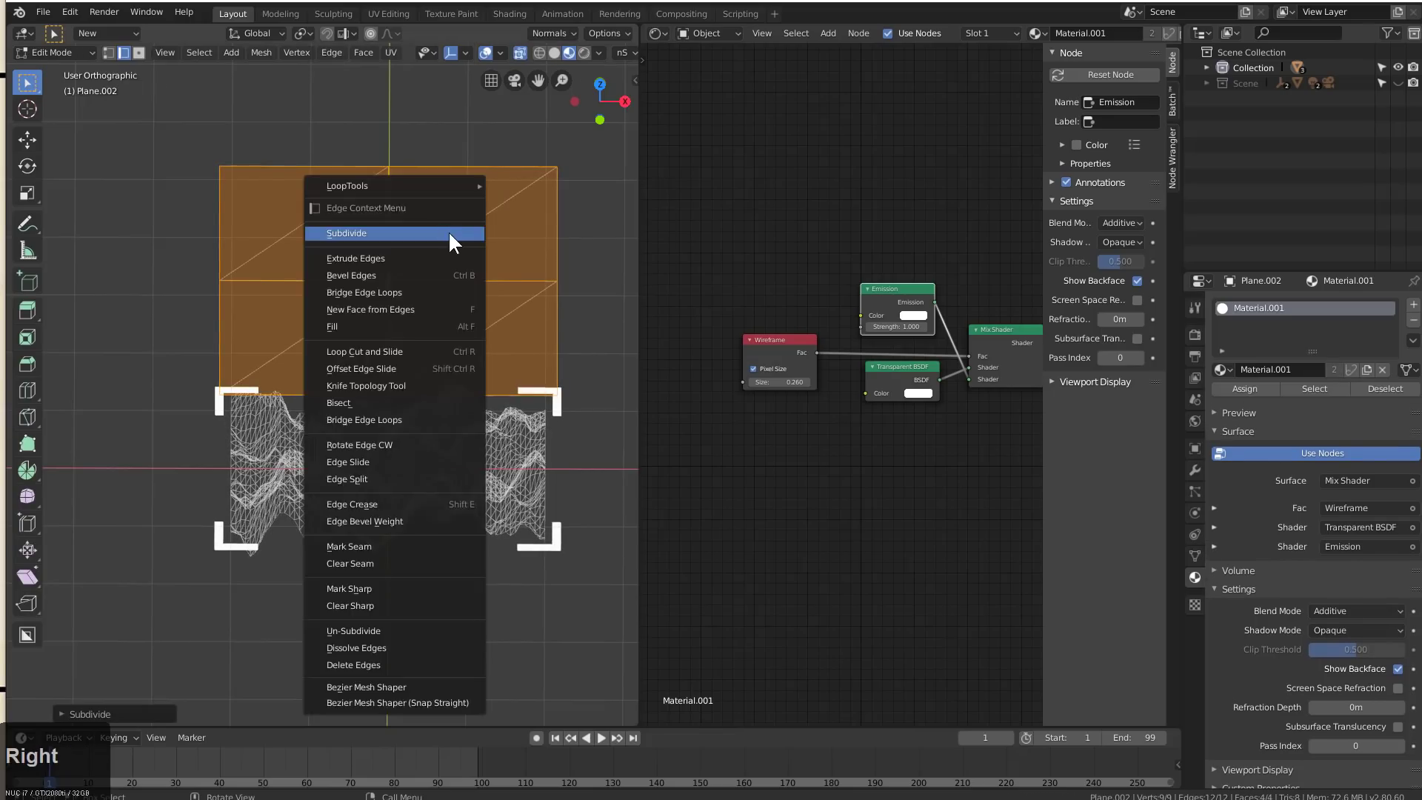
click(454, 237)
right_click(454, 237)
click(467, 237)
middle_drag(470, 237, 306, 220)
key(Tab)
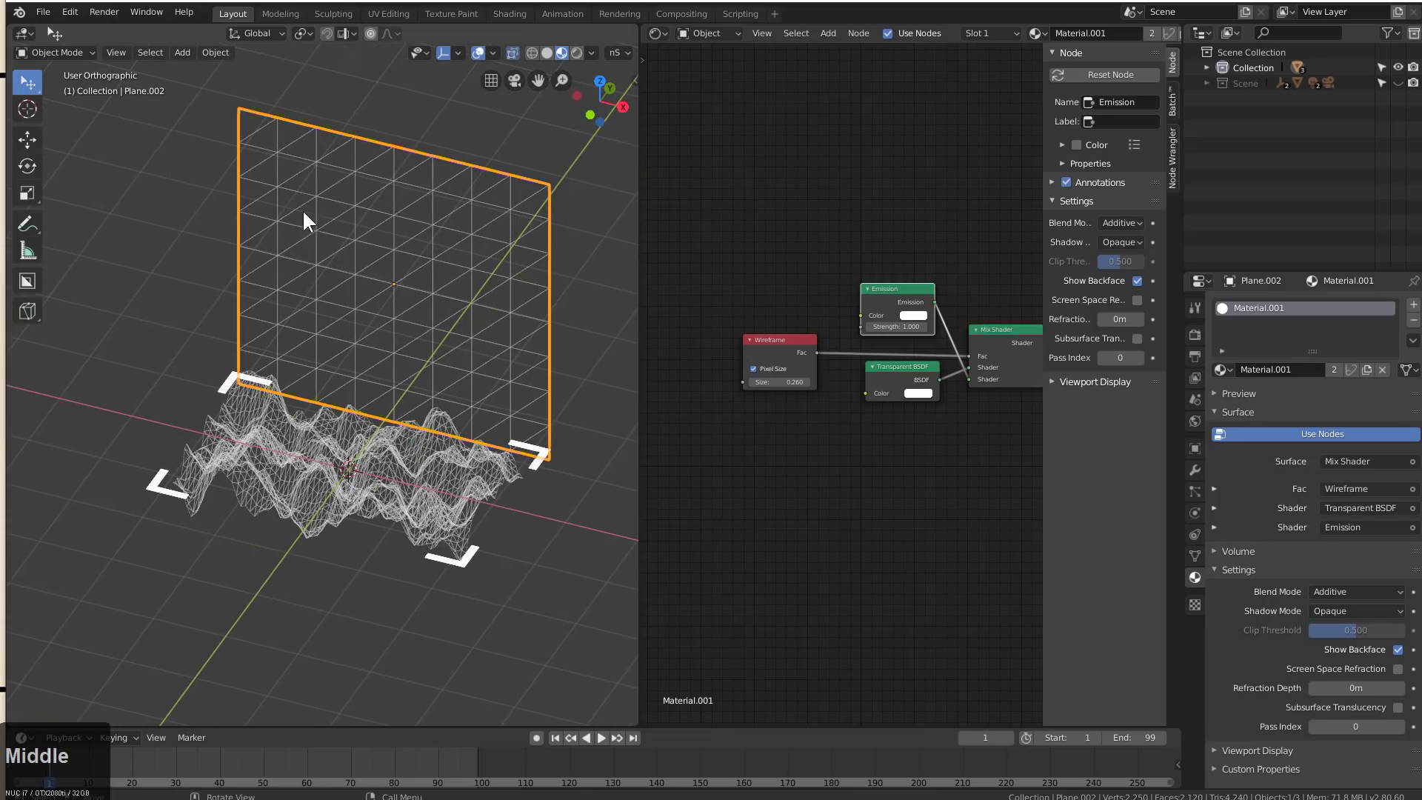
click(781, 343)
middle_drag(1018, 354, 888, 389)
click(886, 376)
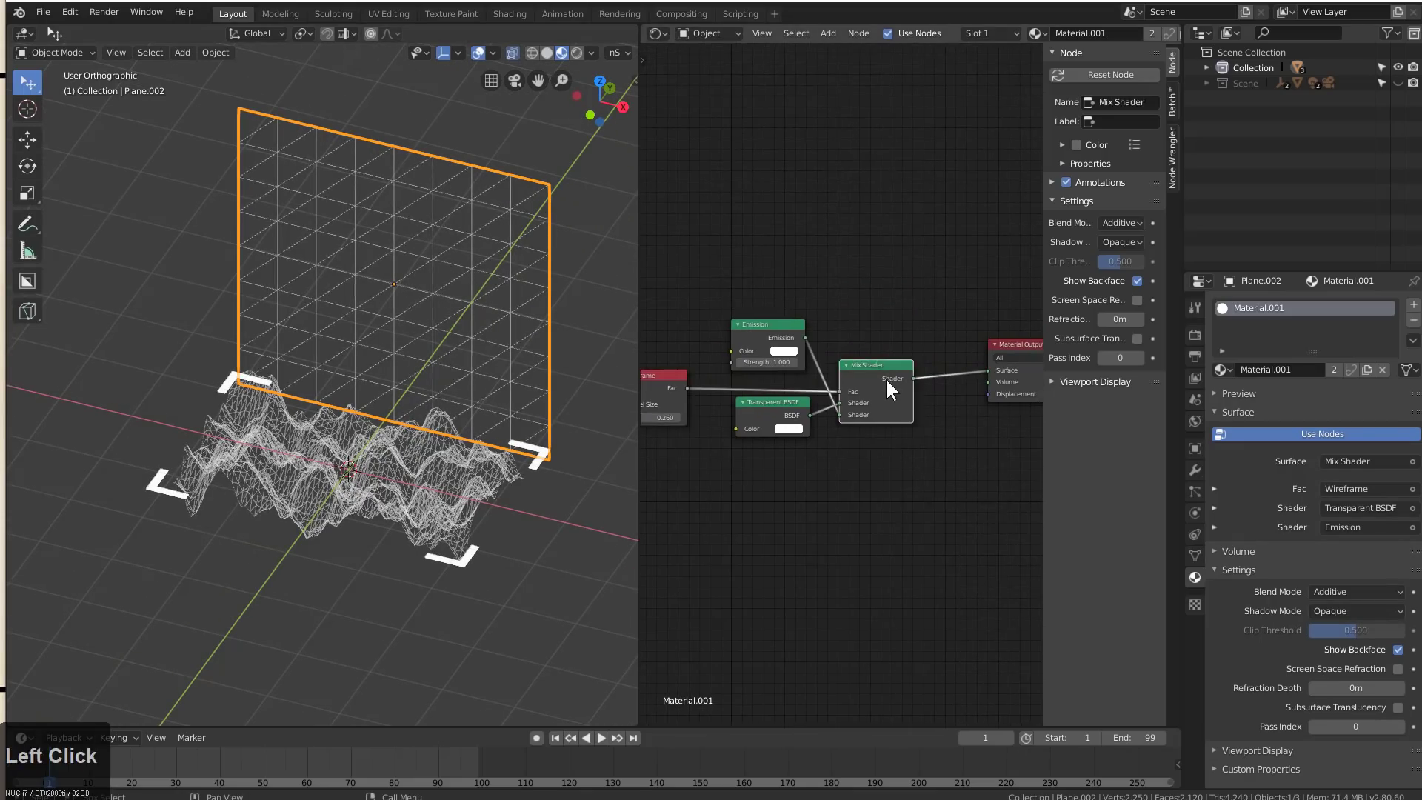
key(ctrl+x)
key(ctrl+z)
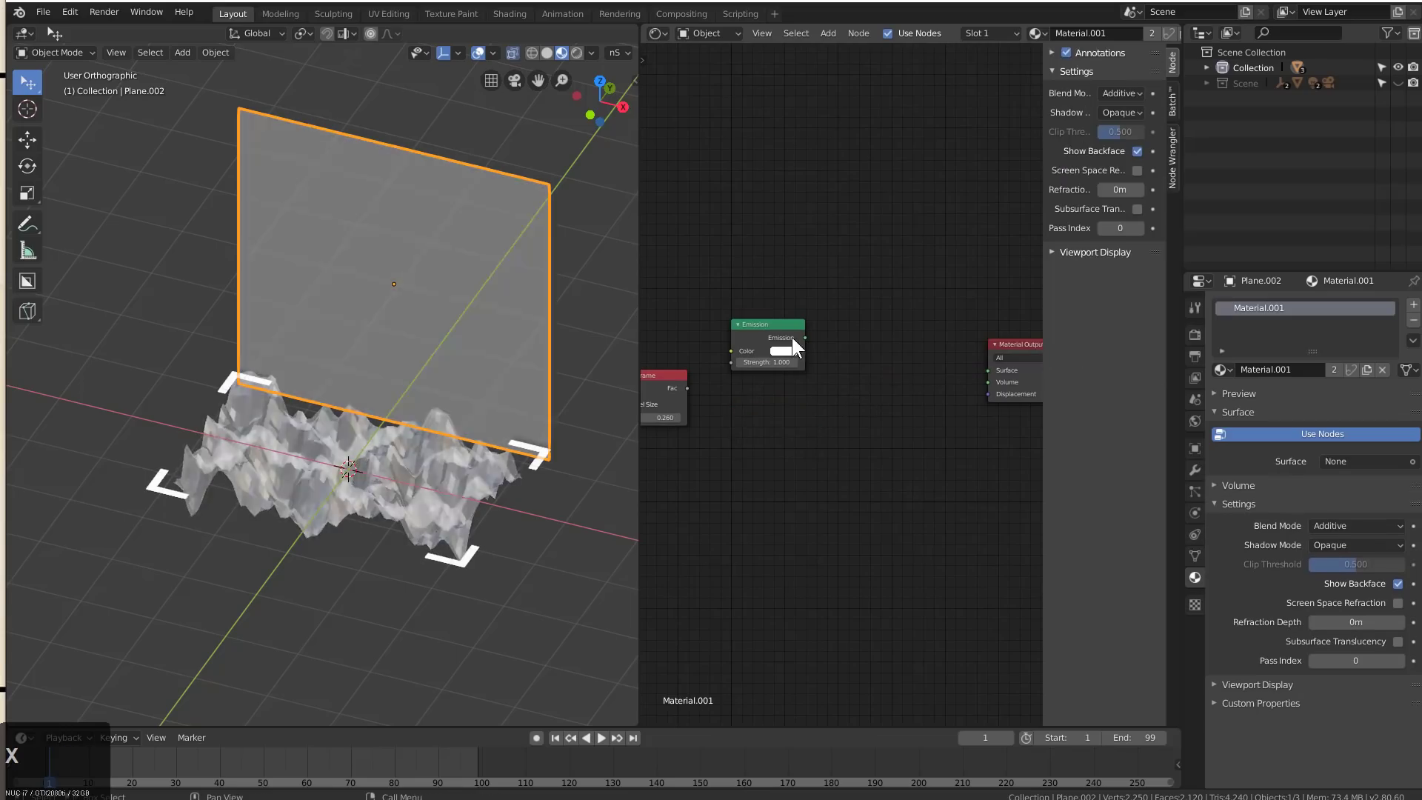
key(ctrl+shift+z)
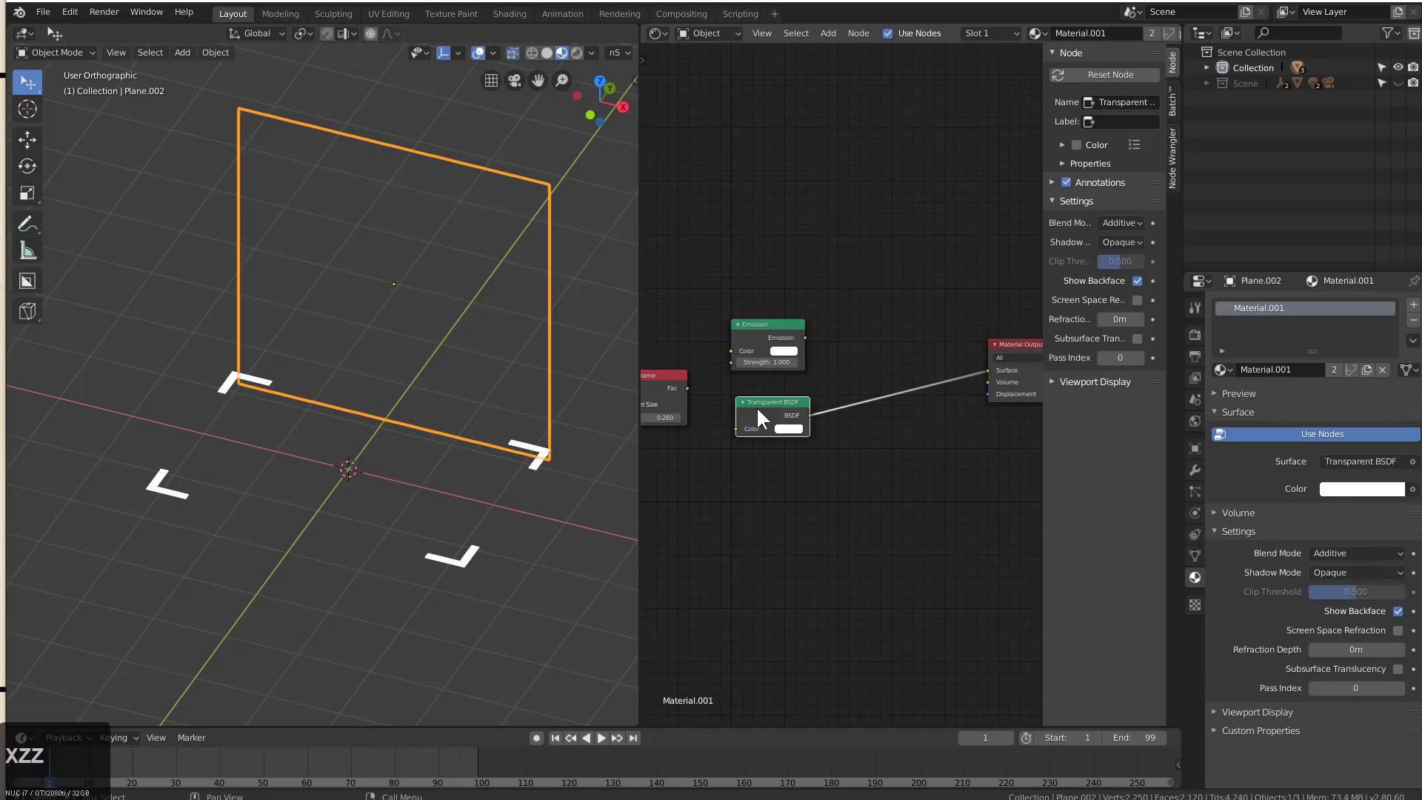
scroll(753, 409, up, 1)
key(ctrl+z)
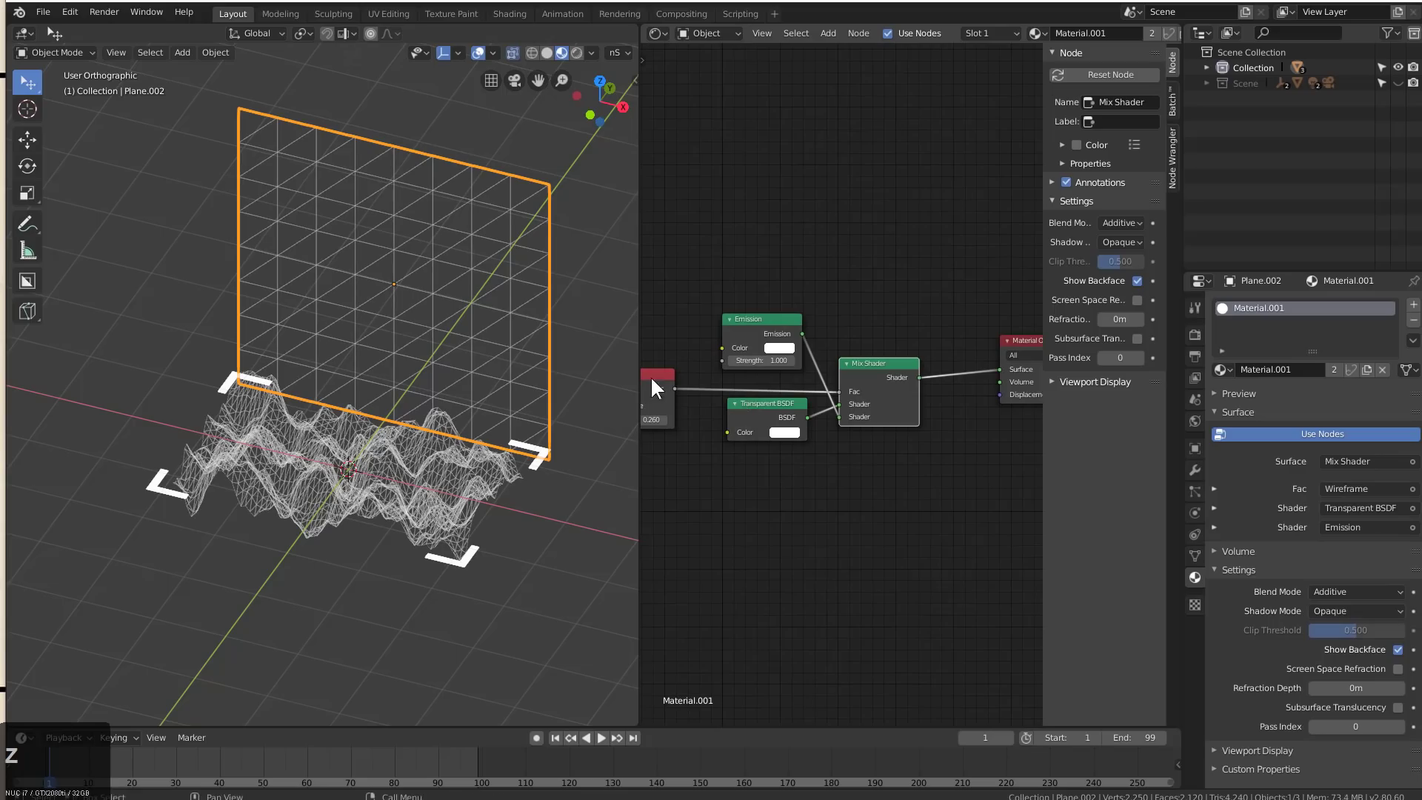
Make the upright plane's material single-user and connect Emission directly to Surface, removing the Mix Shader and Transparent BSDF nodes
click(541, 370)
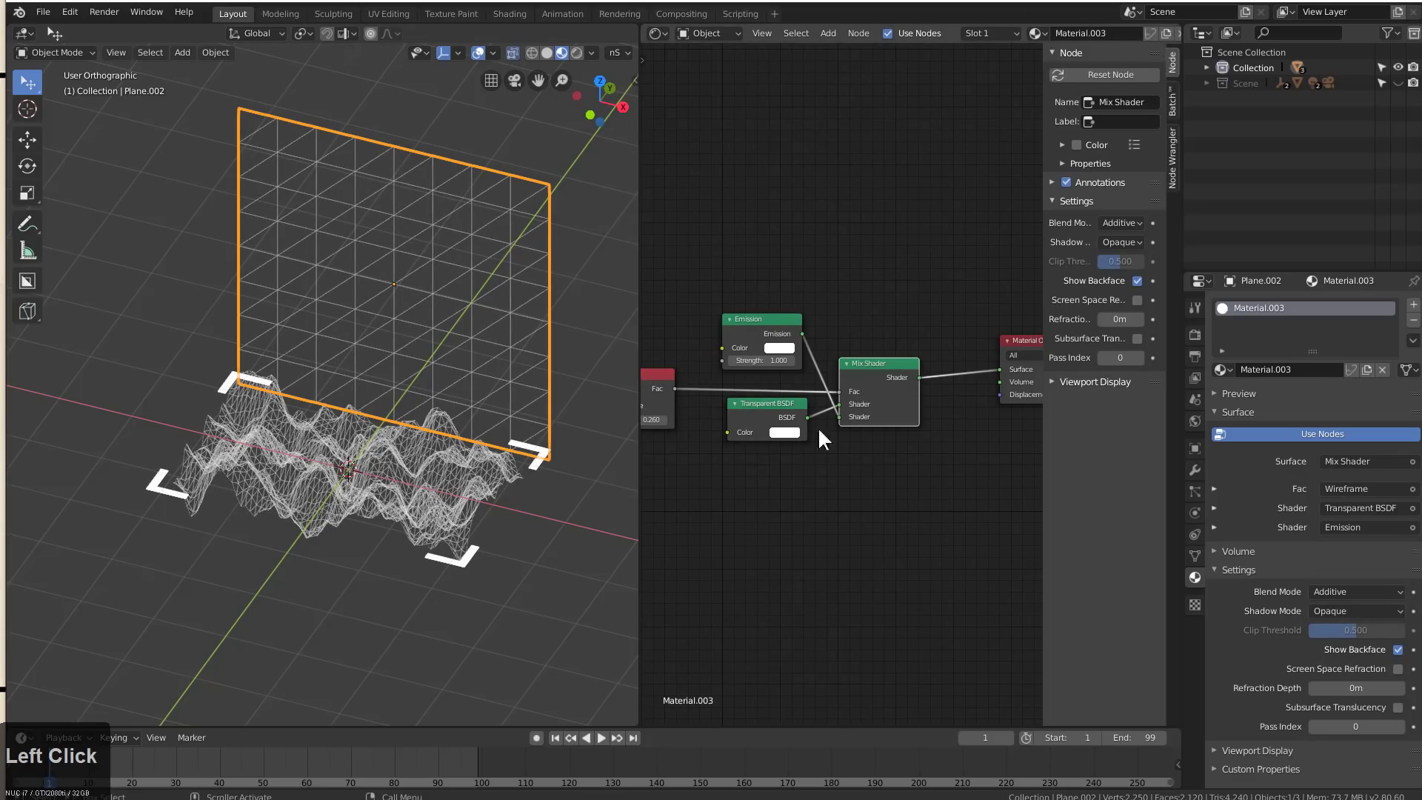
key(ctrl+x)
click(766, 401)
key(ctrl+x)
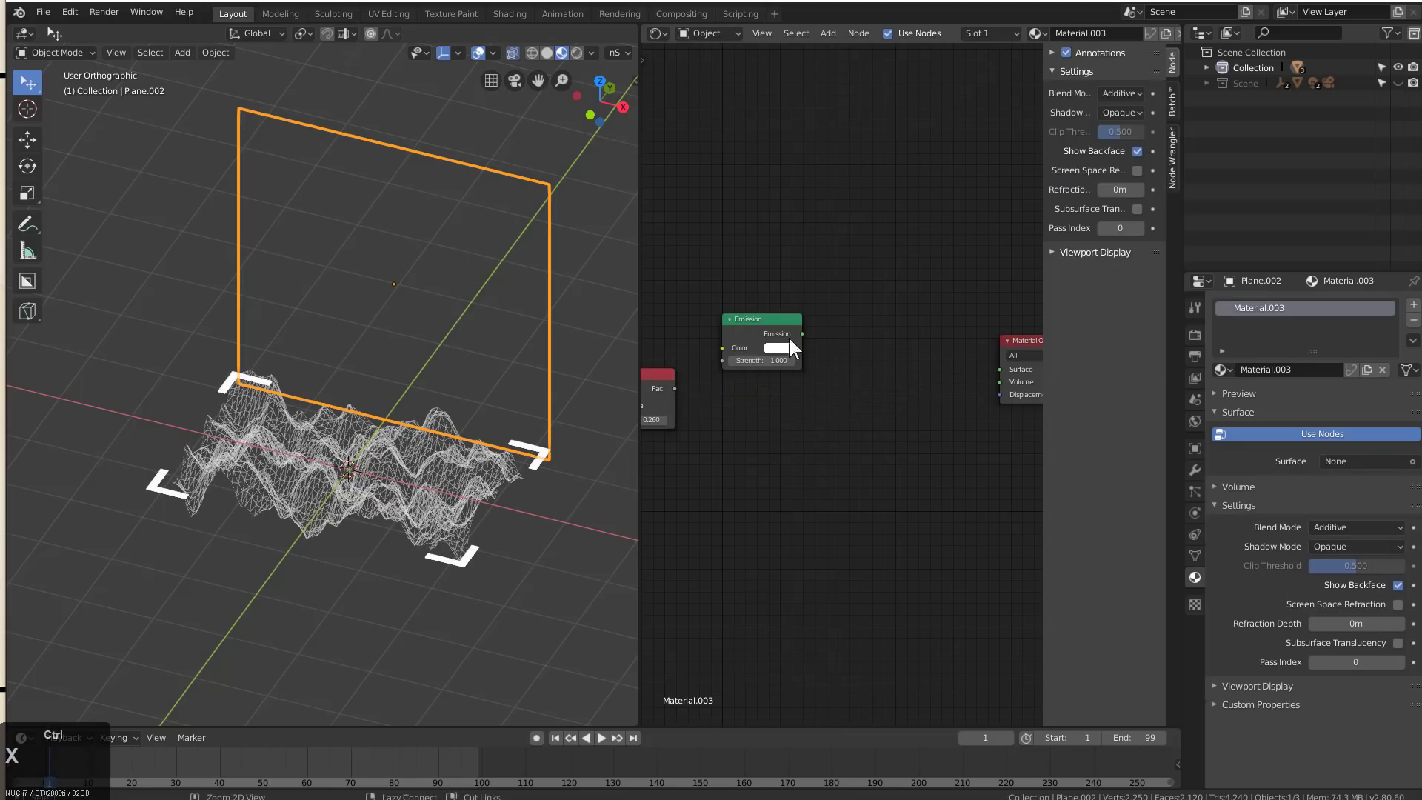
drag(1001, 369, 999, 369)
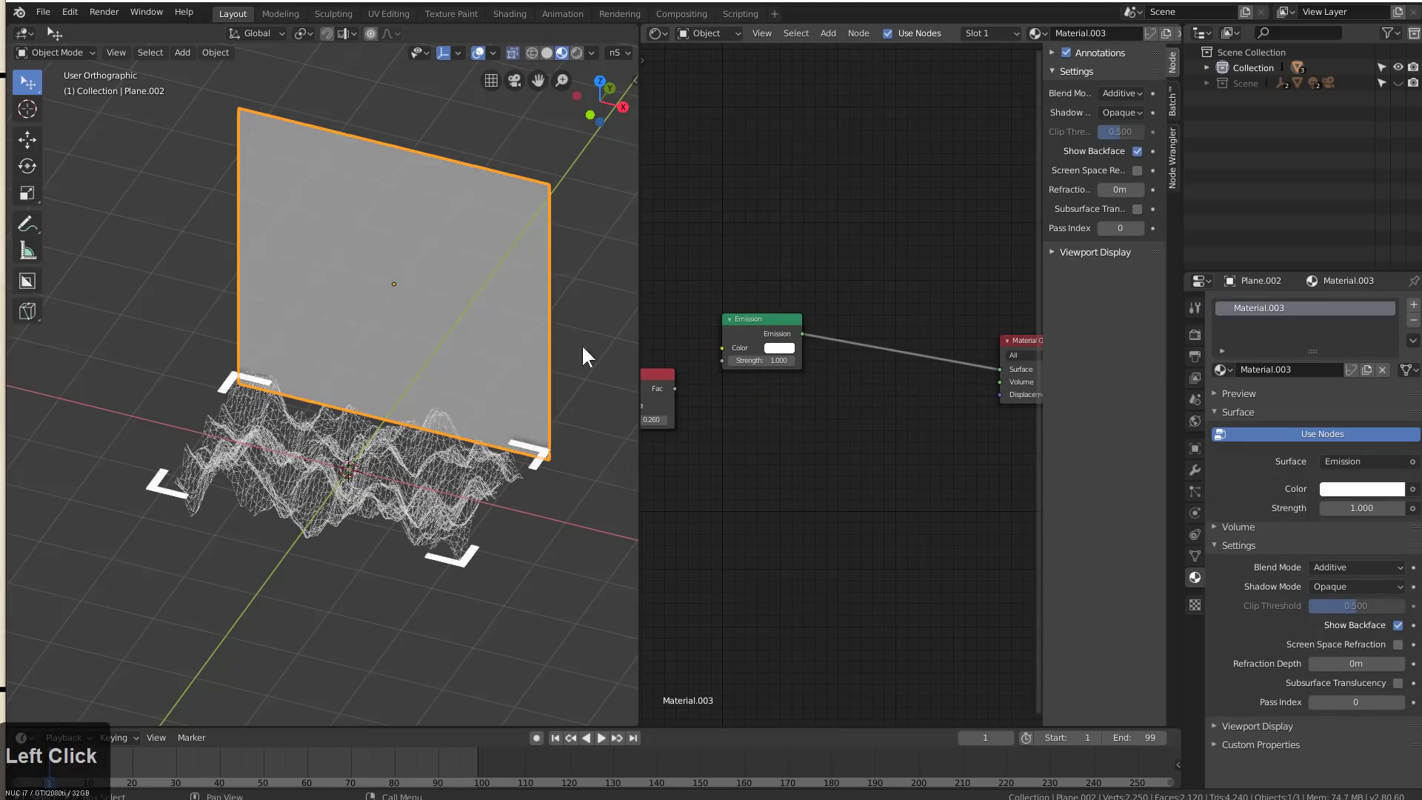
Add a HardOps Wireframe modifier to the subdivided upright plane, with boundary and even offset on
middle_drag(305, 319, 355, 334)
key(Tab)
scroll(523, 406, up, 2)
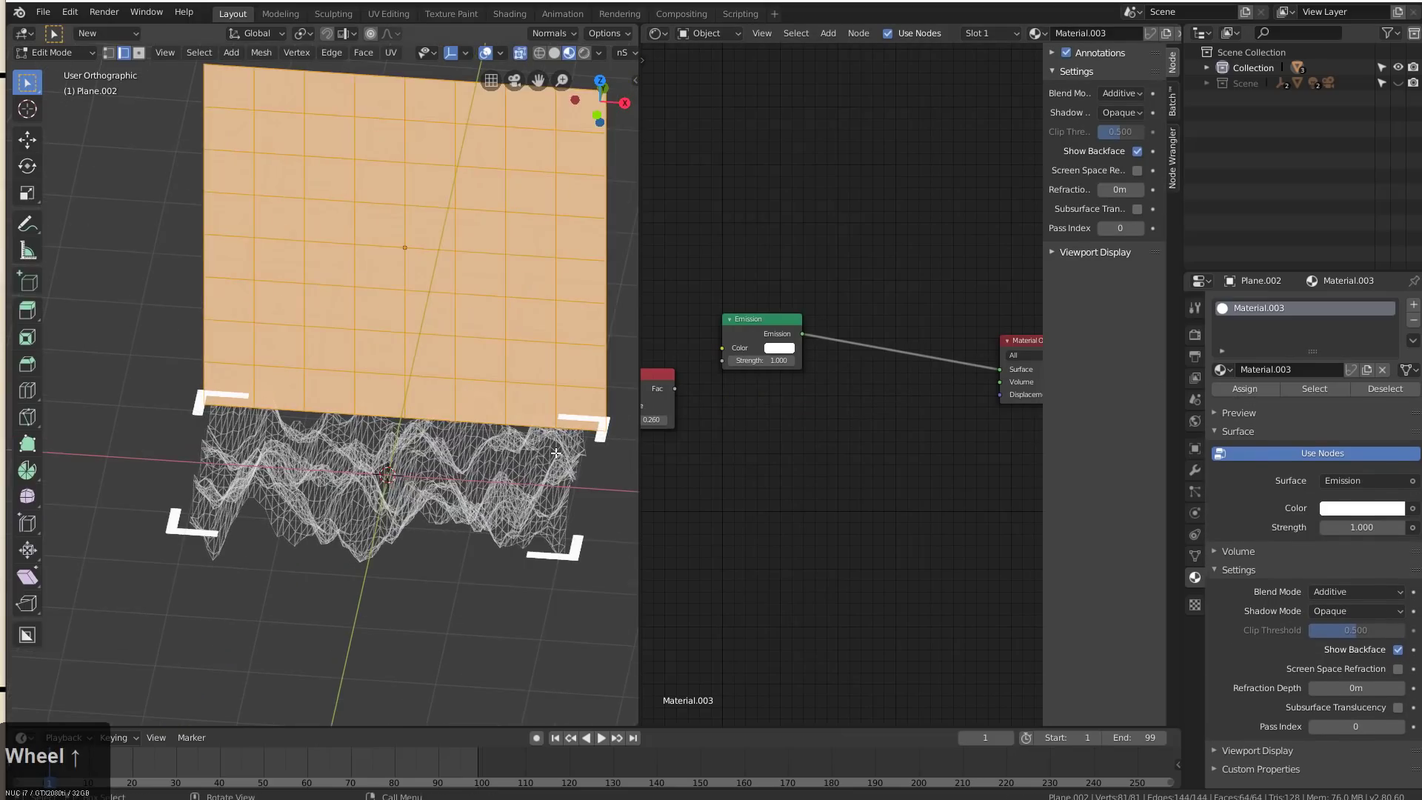
key(Tab)
key(q)
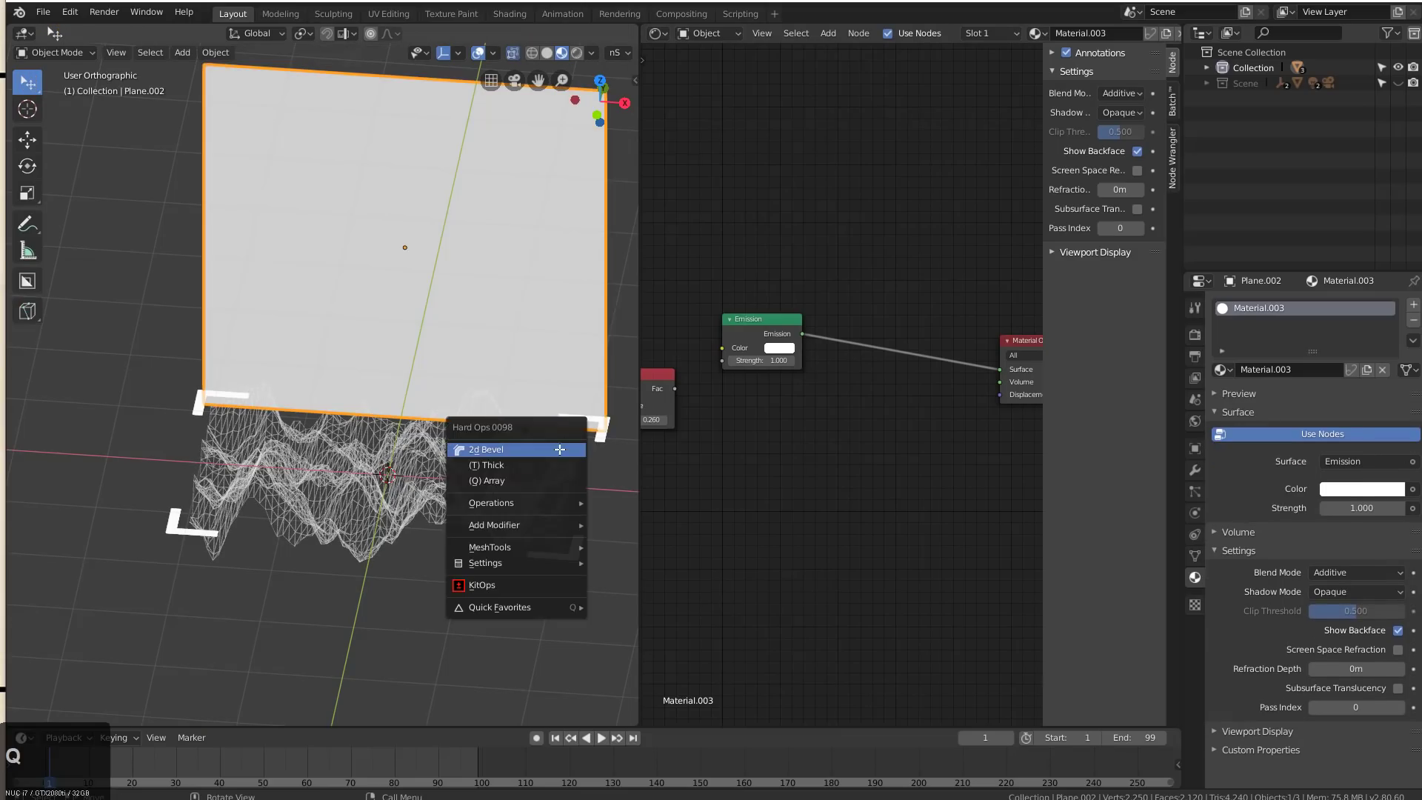
mouse_move(548, 522)
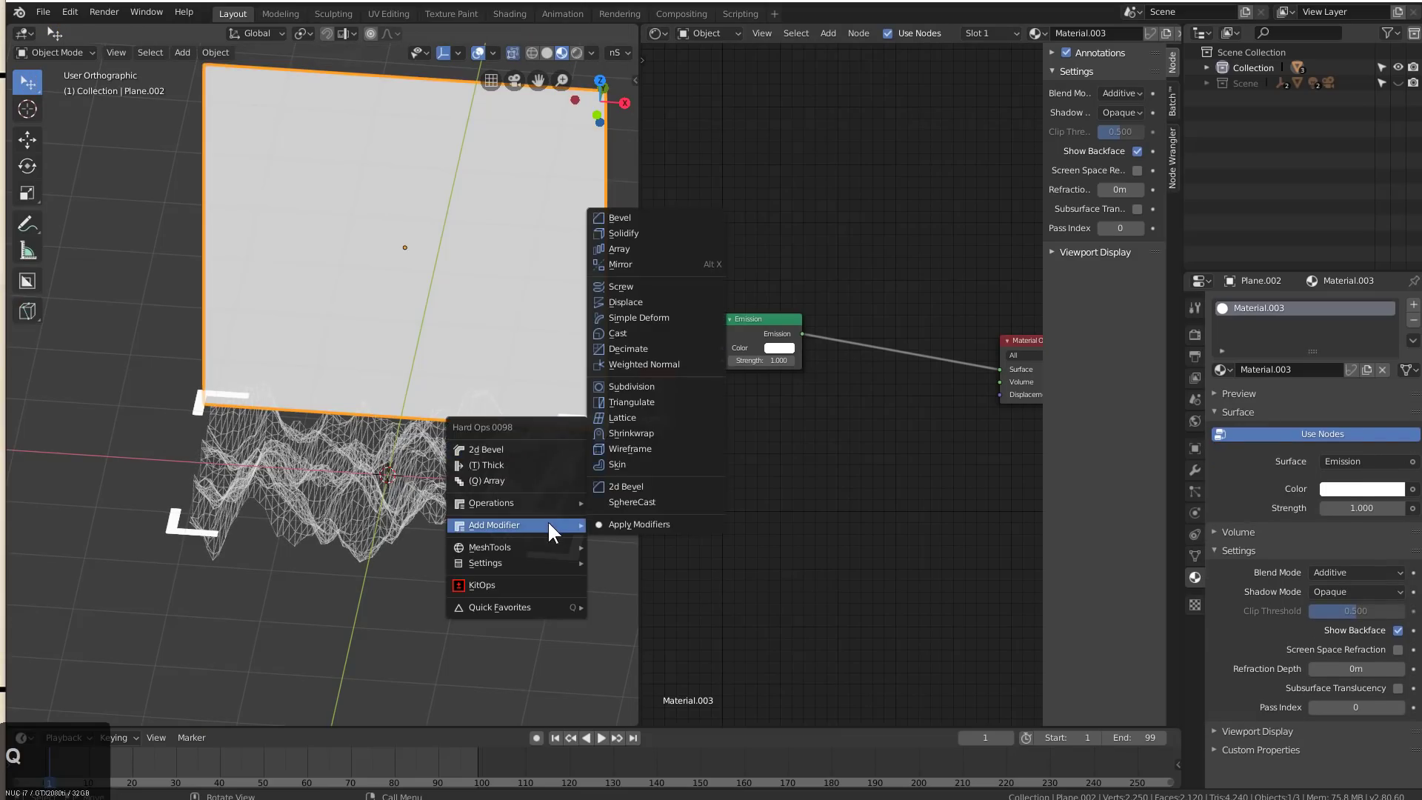
click(640, 444)
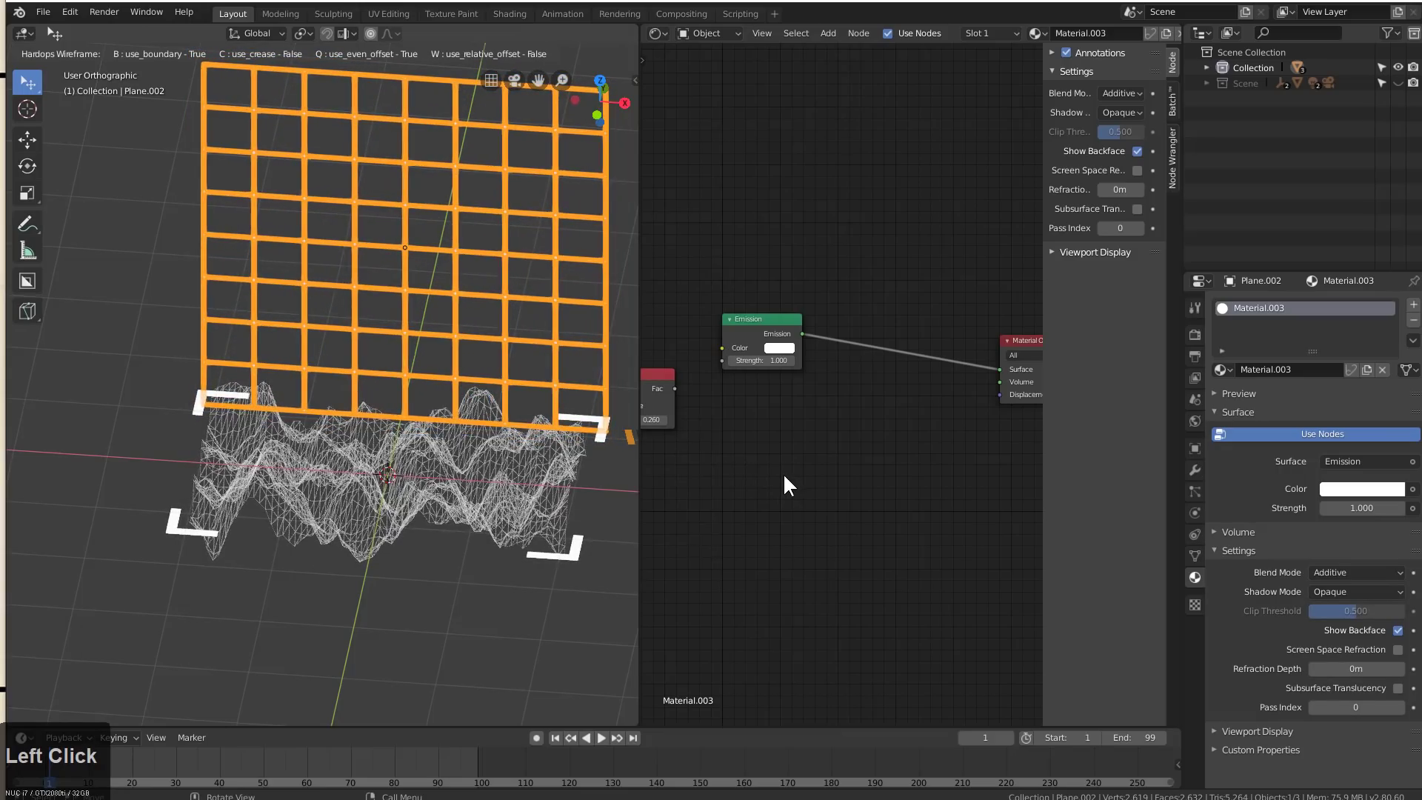
click(414, 393)
middle_drag(463, 375, 502, 388)
click(499, 349)
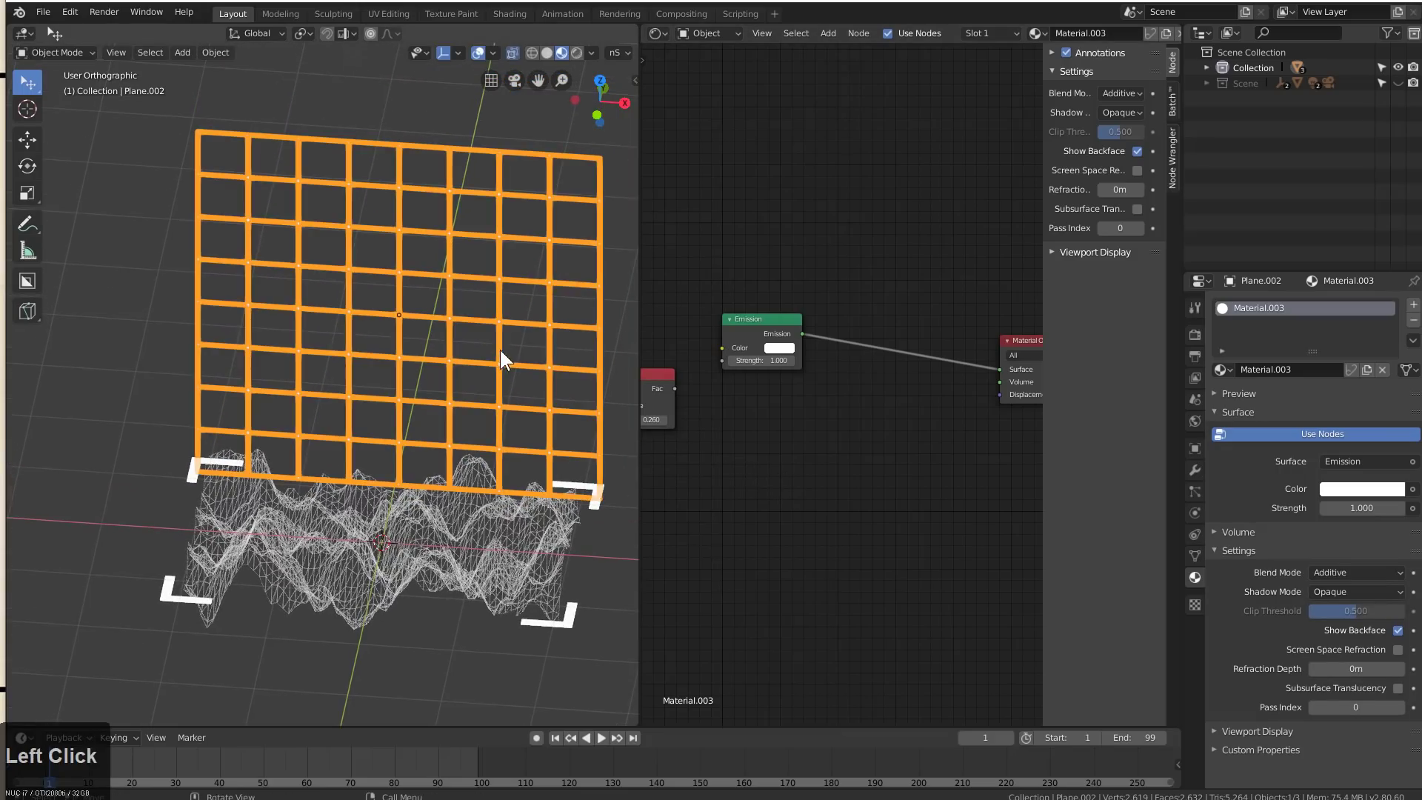
Set the grid panel's Wireframe modifier thickness to 0.00222 m
click(1193, 470)
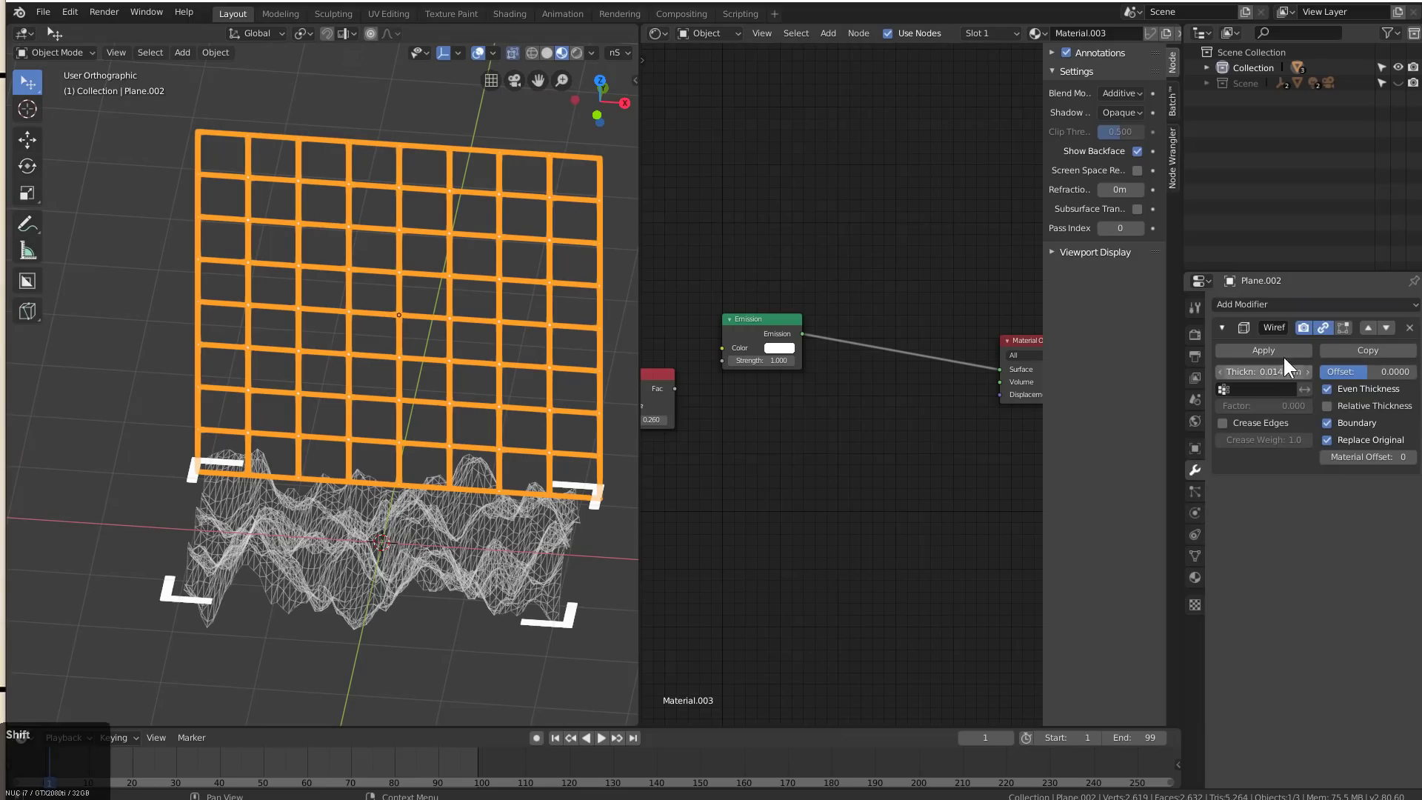
shift+drag(1263, 371, 1238, 371)
click(70, 283)
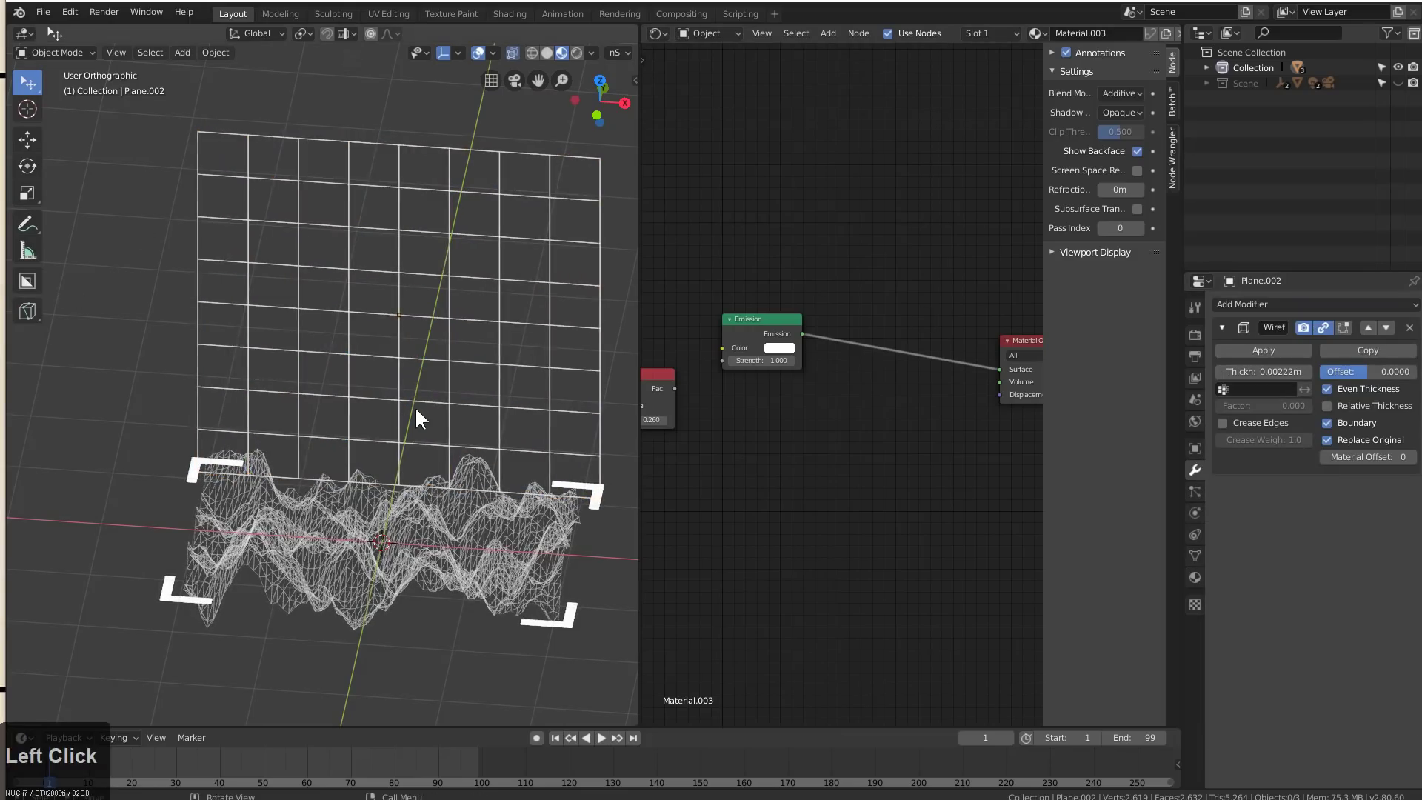
middle_drag(414, 406, 444, 357)
Duplicate the grid panel in place and rotate the copy 90° in the top view
click(405, 346)
scroll(424, 318, down, 1)
key(KP_7)
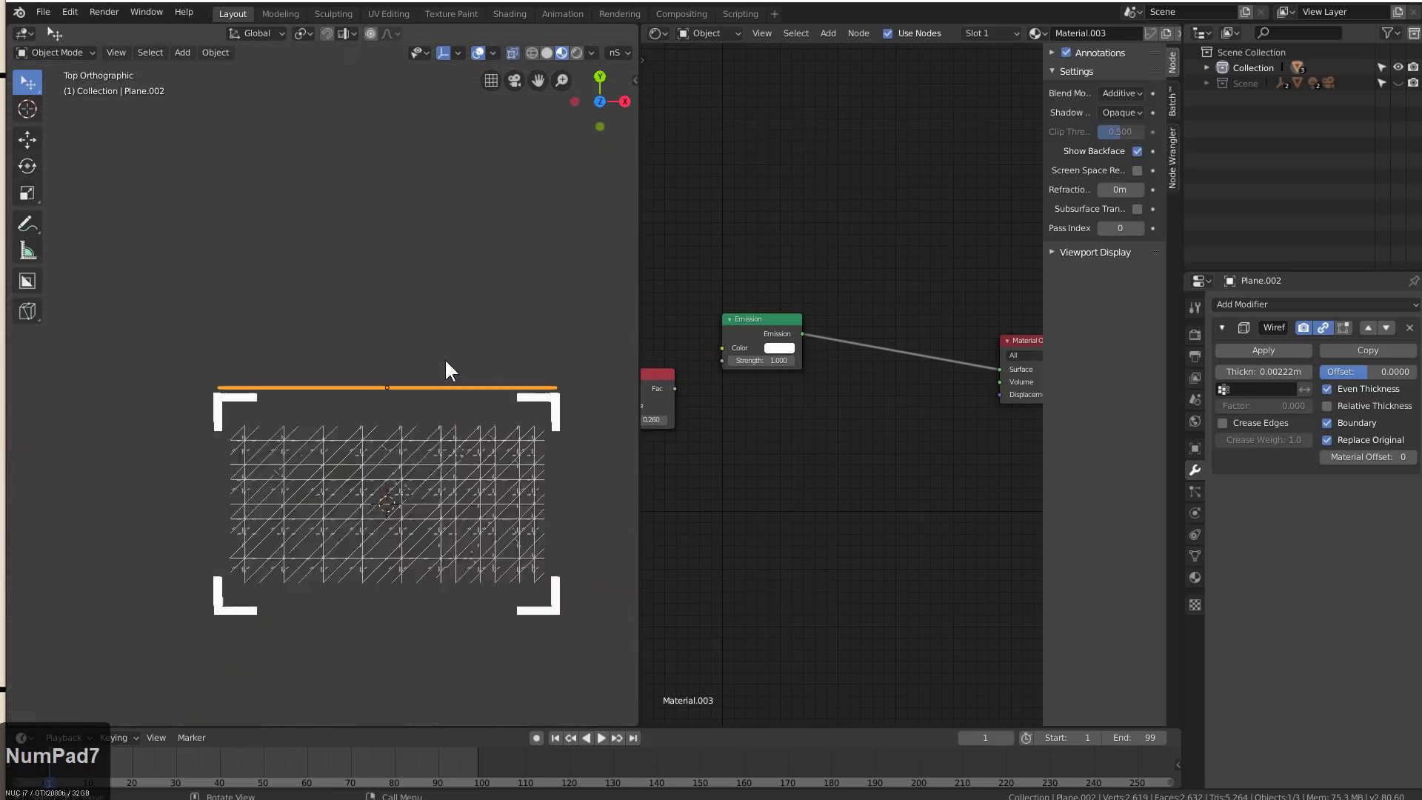
key(shift+d)
right_click(425, 451)
key(r)
key(KP_9)
key(KP_0)
key(KP_Enter)
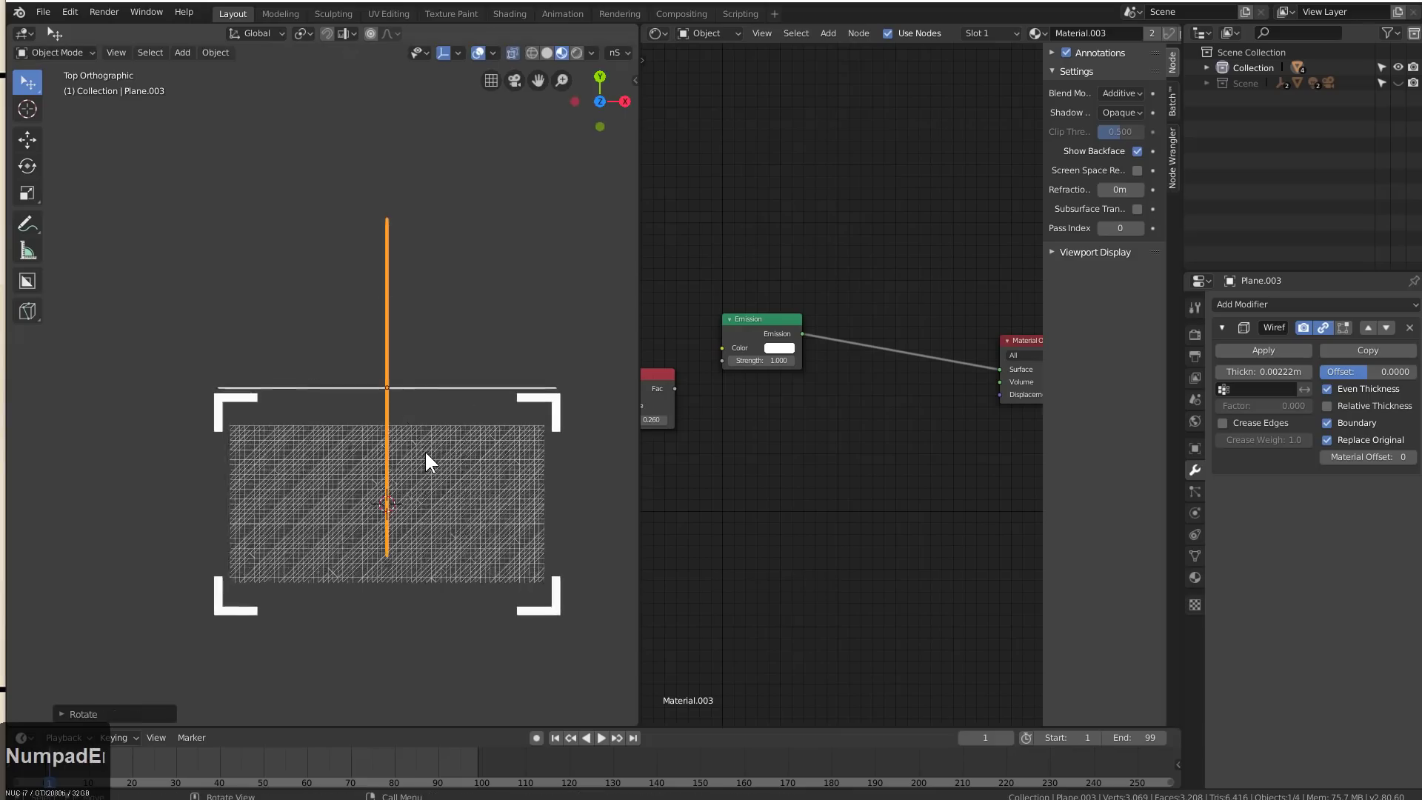
Move the rotated grid panel about 2.3 m along -X and 2.2 m along -Y to stand beside the bracket frame
key(g)
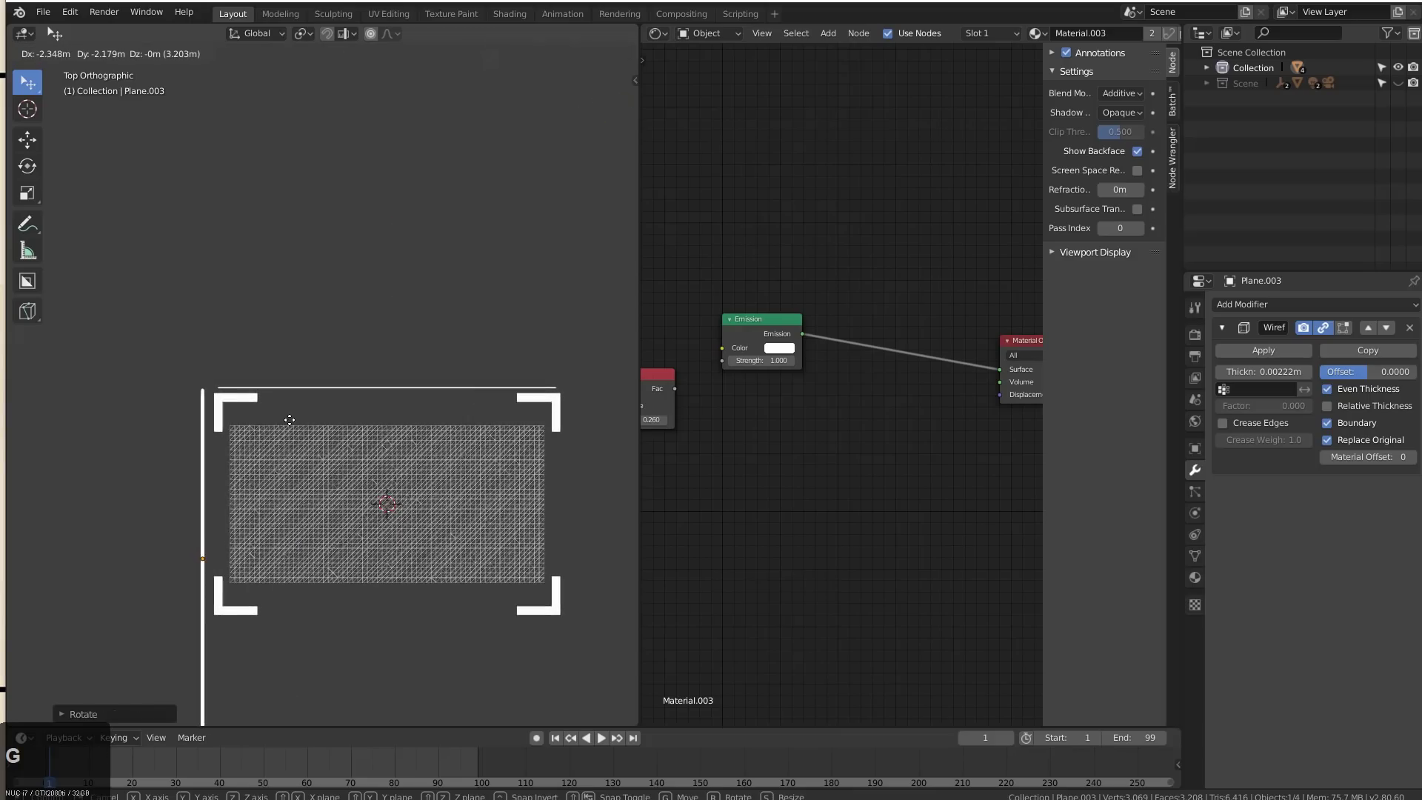
click(295, 419)
middle_drag(295, 419, 420, 346)
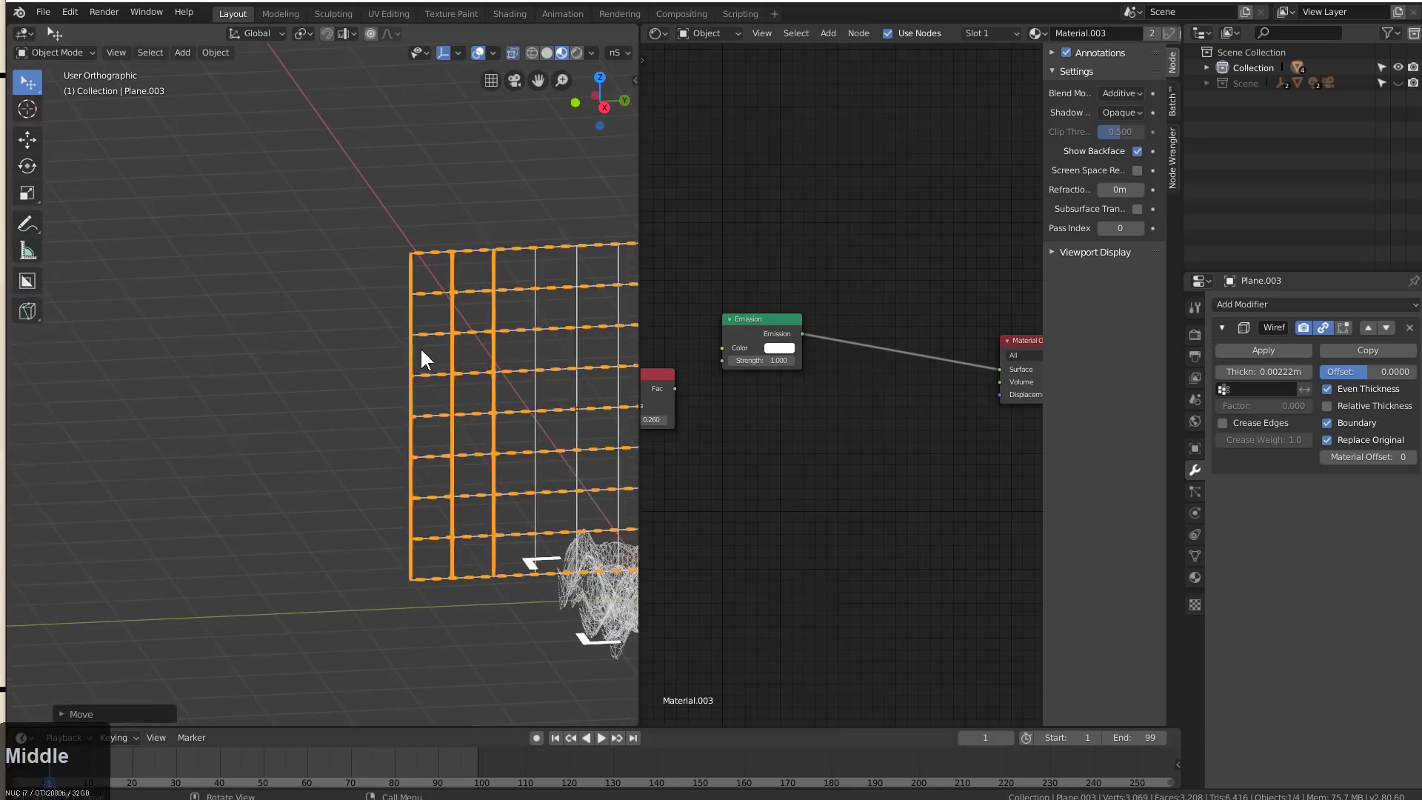
Delete the two outermost columns of faces from the side grid panel, at the end away from the back panel
key(Tab)
alt+click(433, 378)
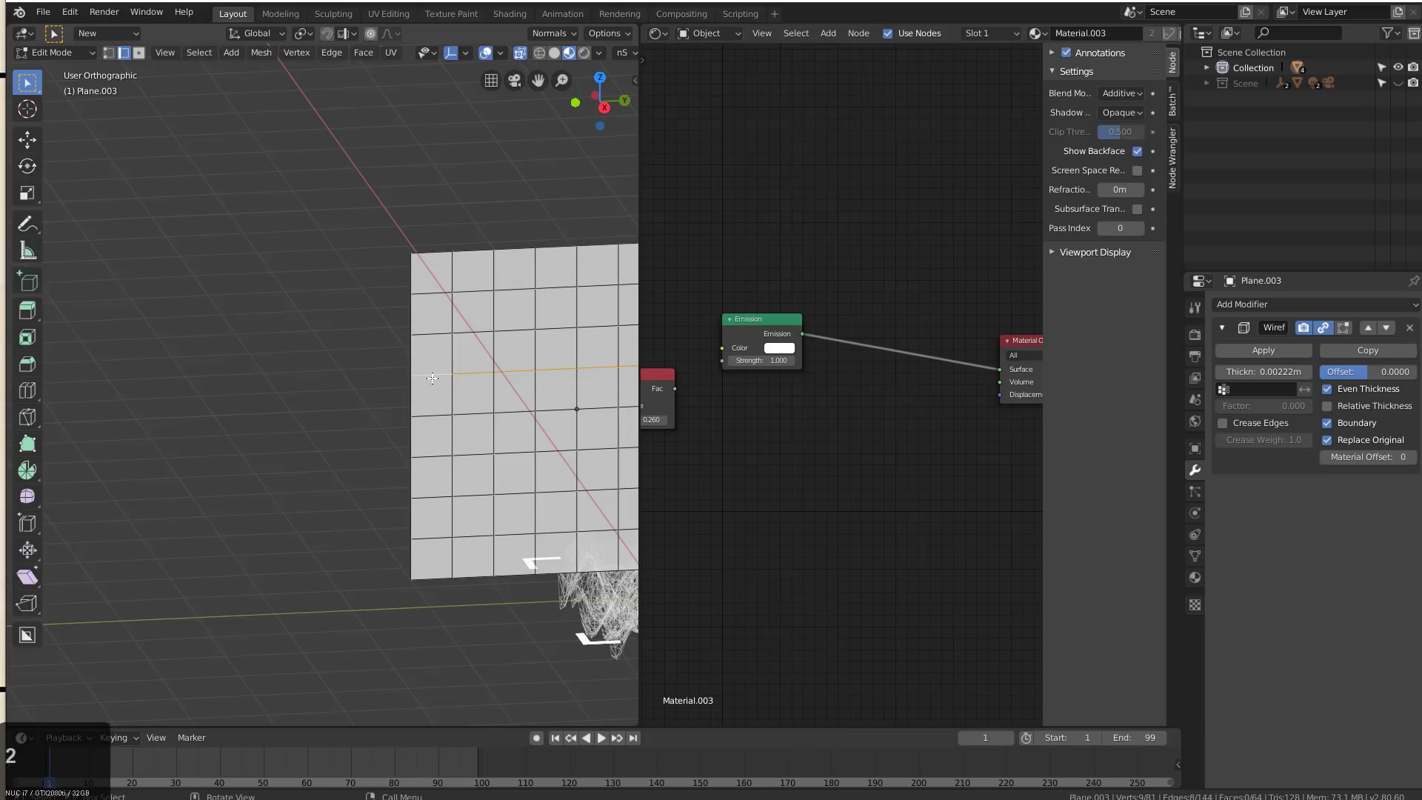
key(3)
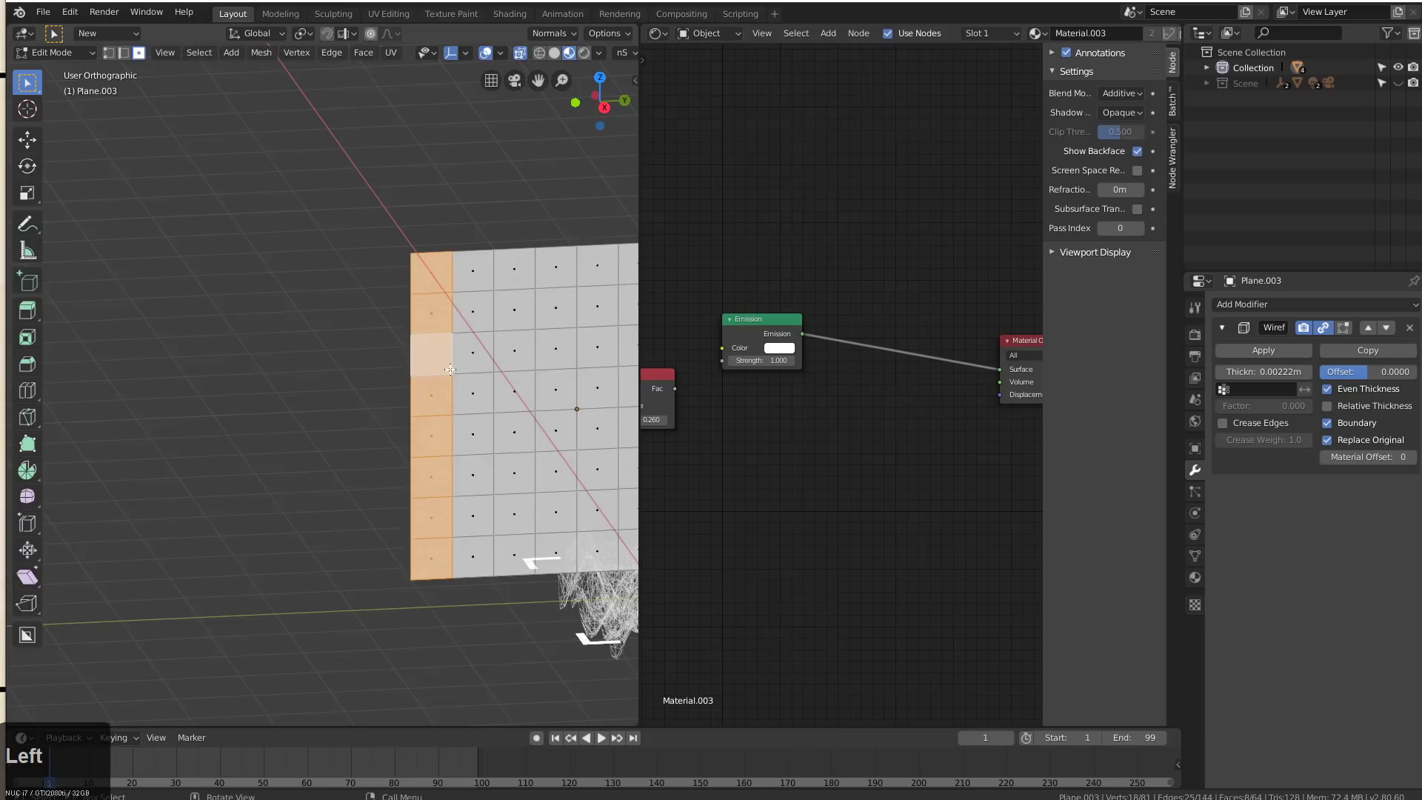
middle_drag(493, 383, 348, 384)
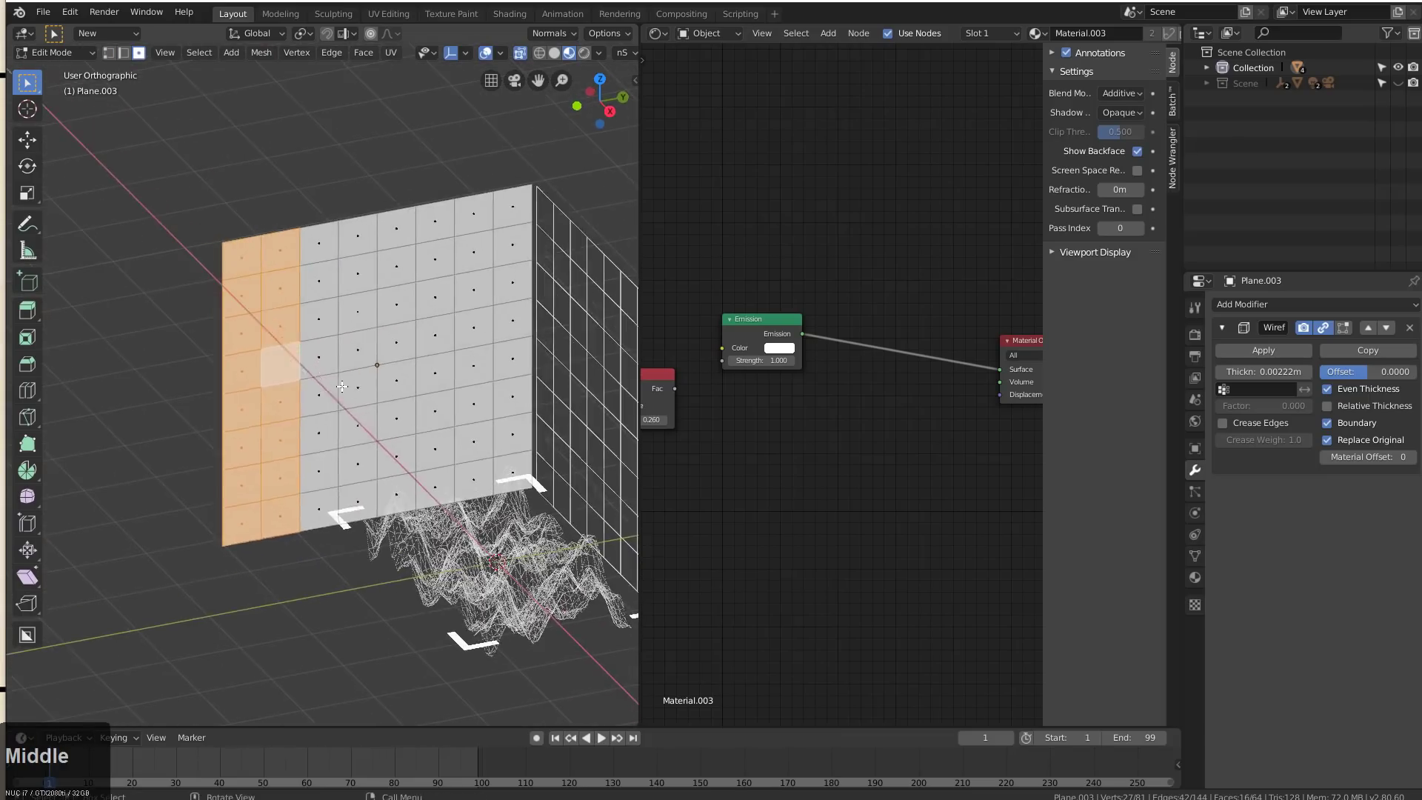
key(x)
click(342, 386)
key(Tab)
middle_drag(401, 487, 433, 403)
key(alt+a)
key(KP_5)
Snap the 3D cursor to the lower outer corner face of the back grid panel
click(562, 360)
key(Tab)
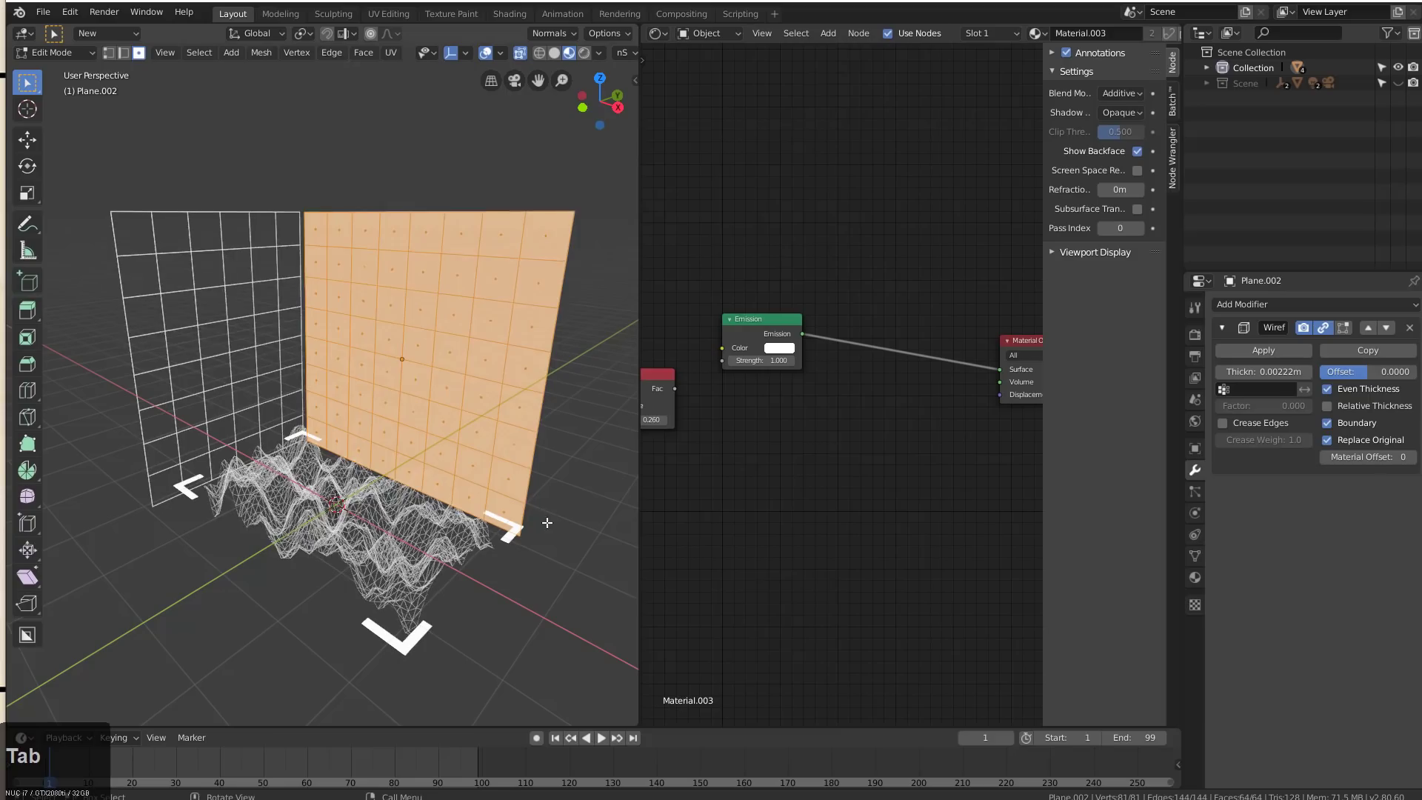
click(534, 508)
key(shift+s)
click(625, 509)
key(Tab)
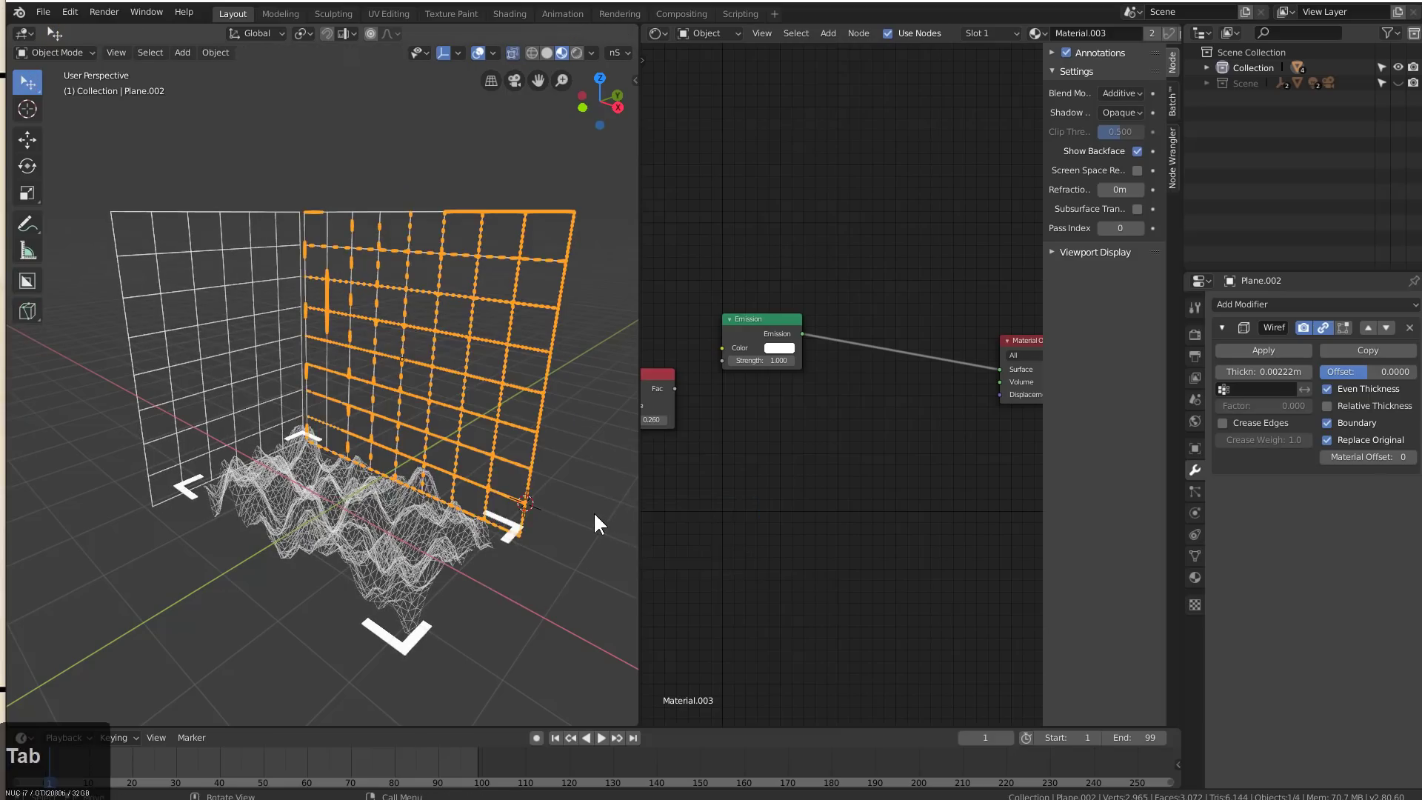
Add an ico sphere at the 3D cursor and assign it the emissive Material.003
key(shift+a)
mouse_move(591, 495)
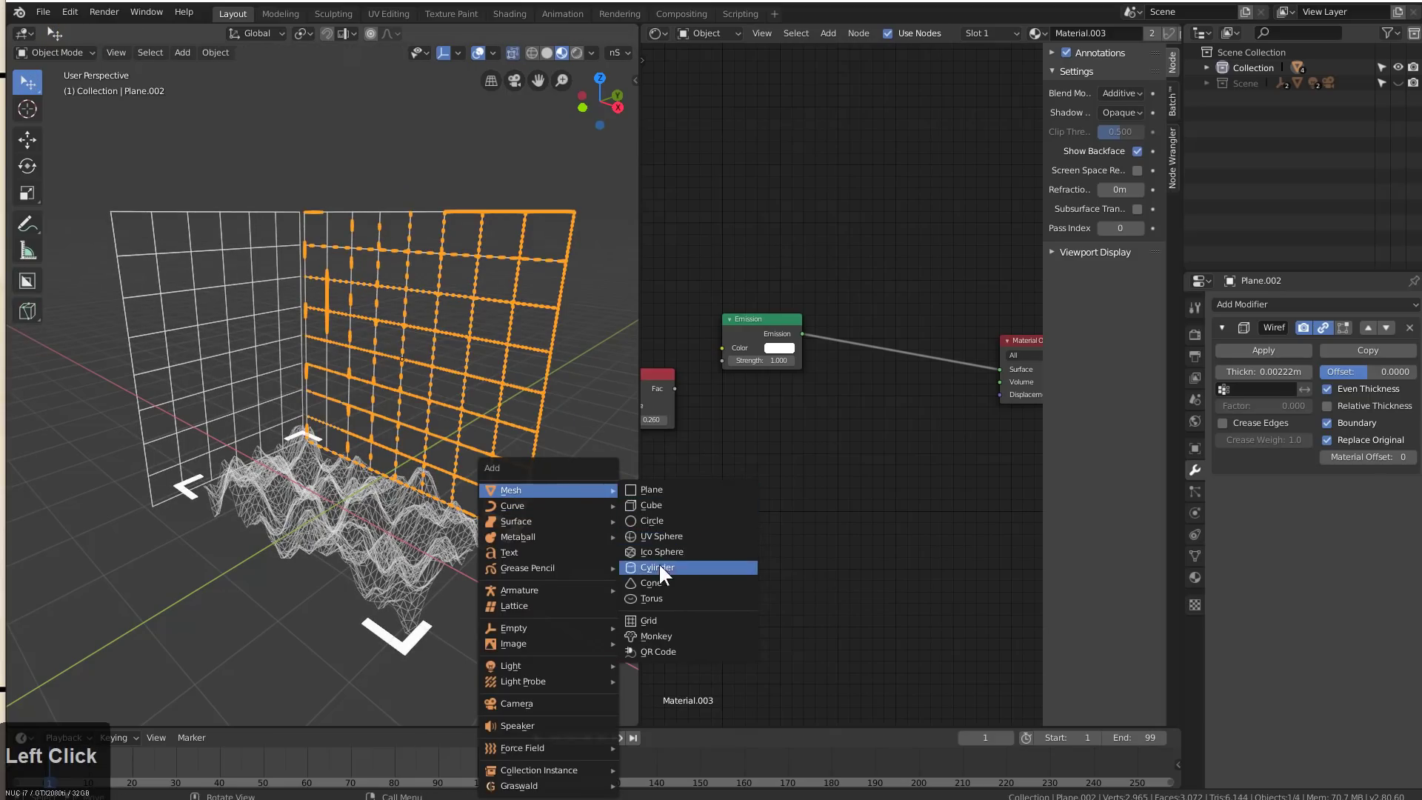
click(653, 552)
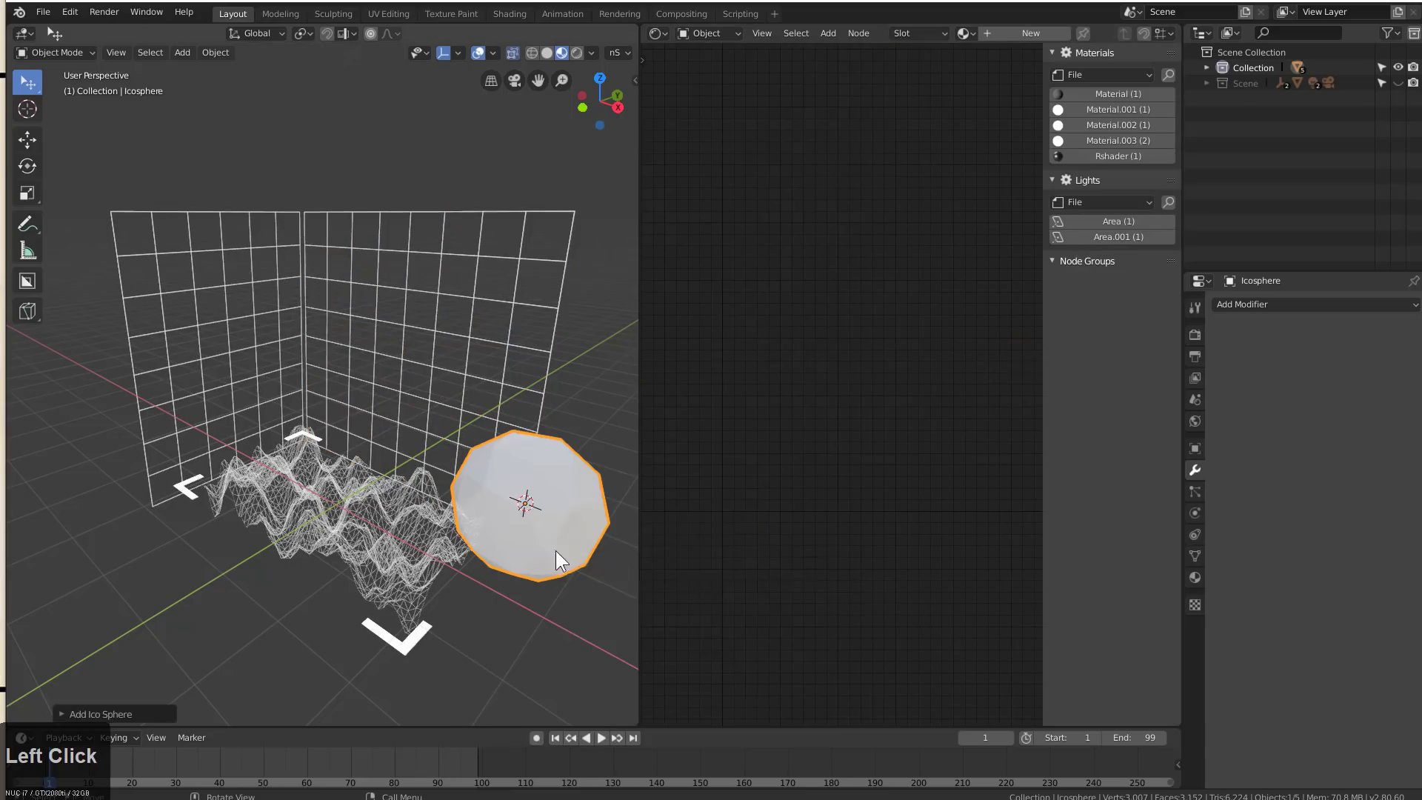
key(m)
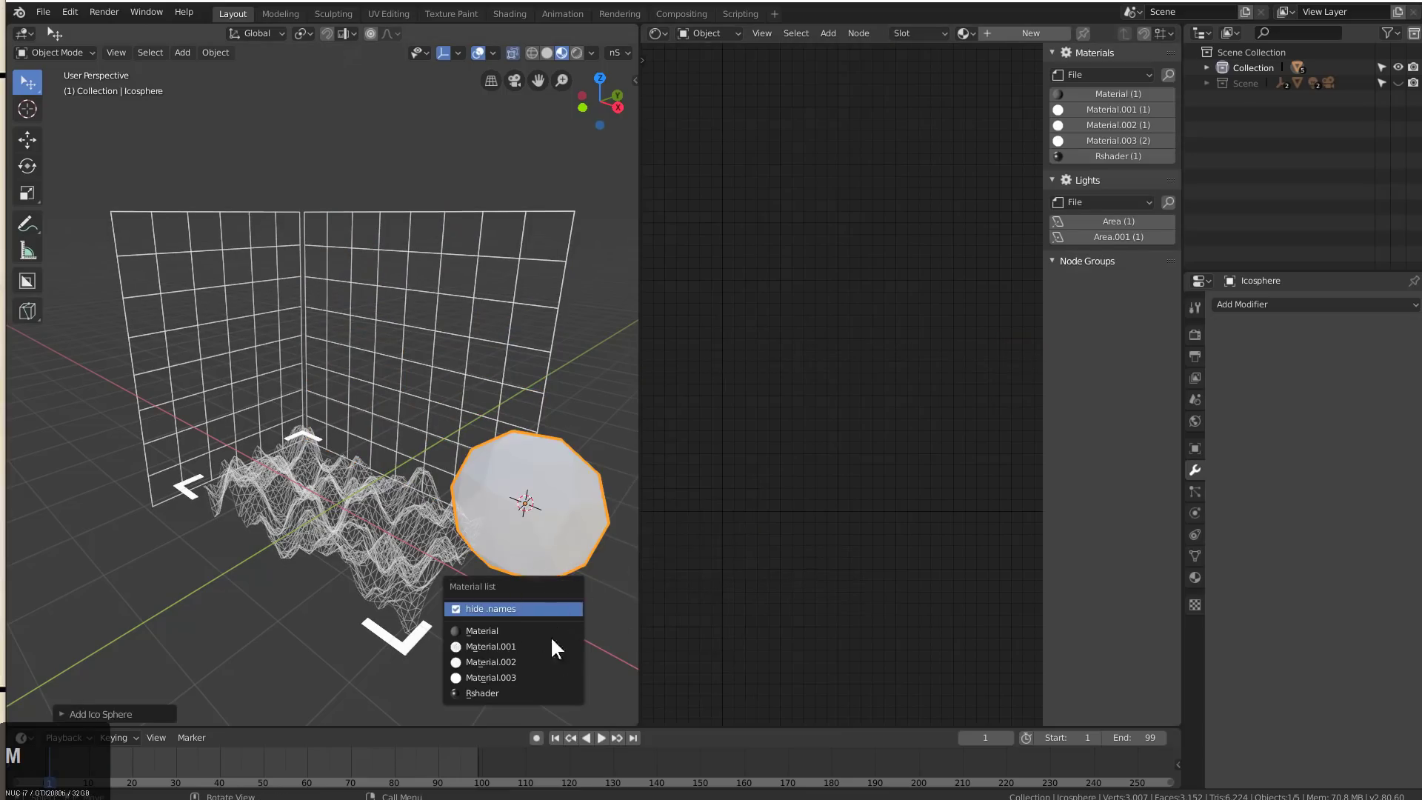
click(528, 675)
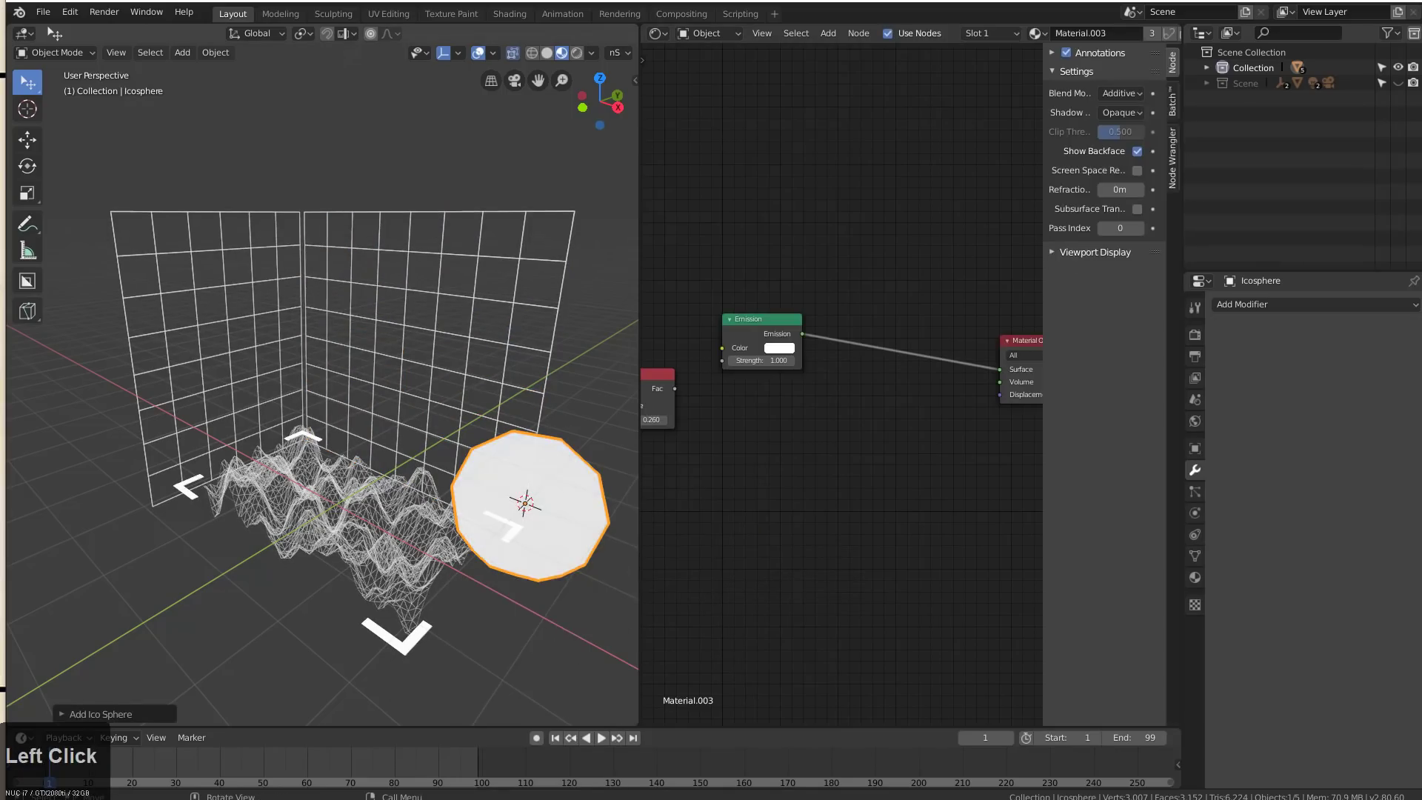
Scale the ico sphere down to about 0.076 so it becomes a small marker at the panel's lower corner
key(s)
click(643, 564)
key(q)
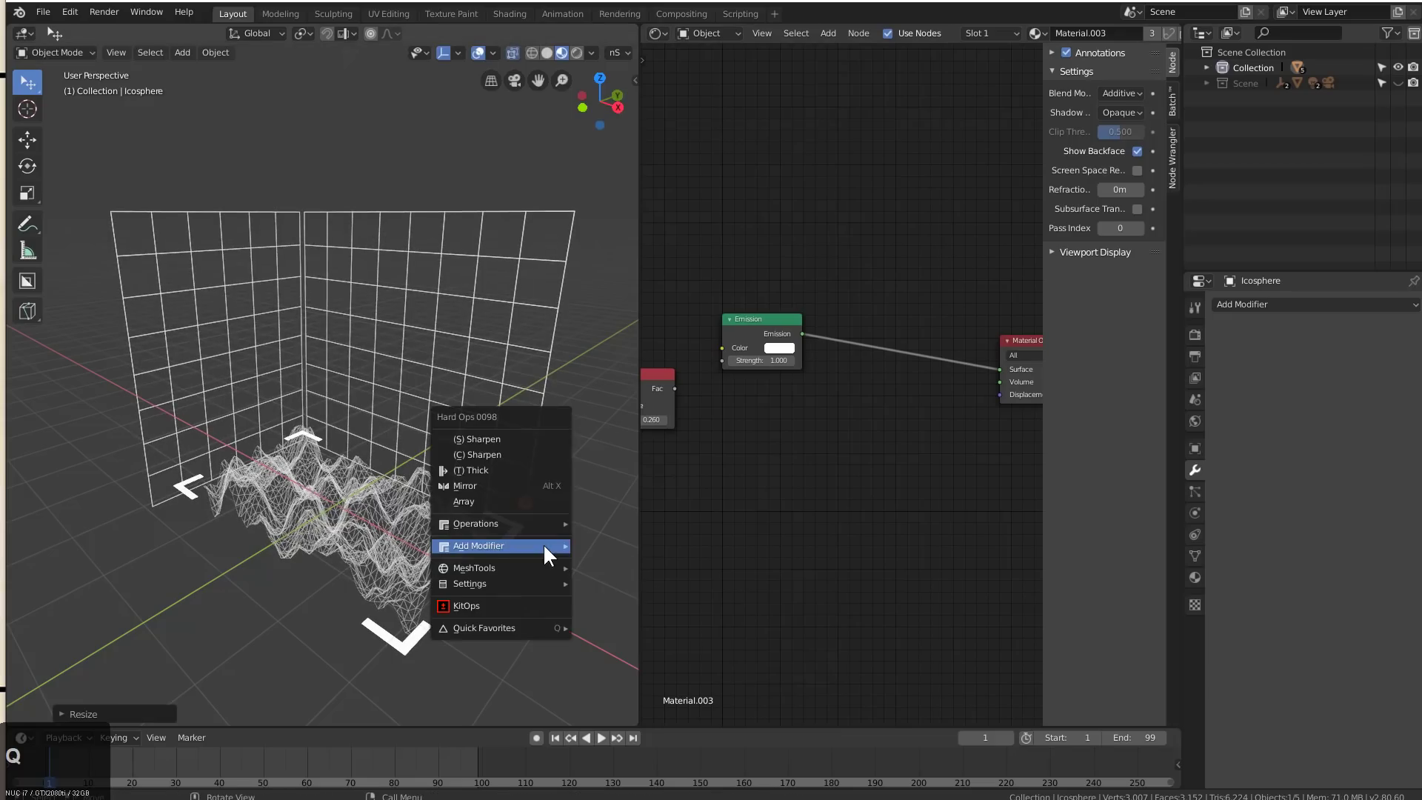
mouse_move(544, 543)
key(Escape)
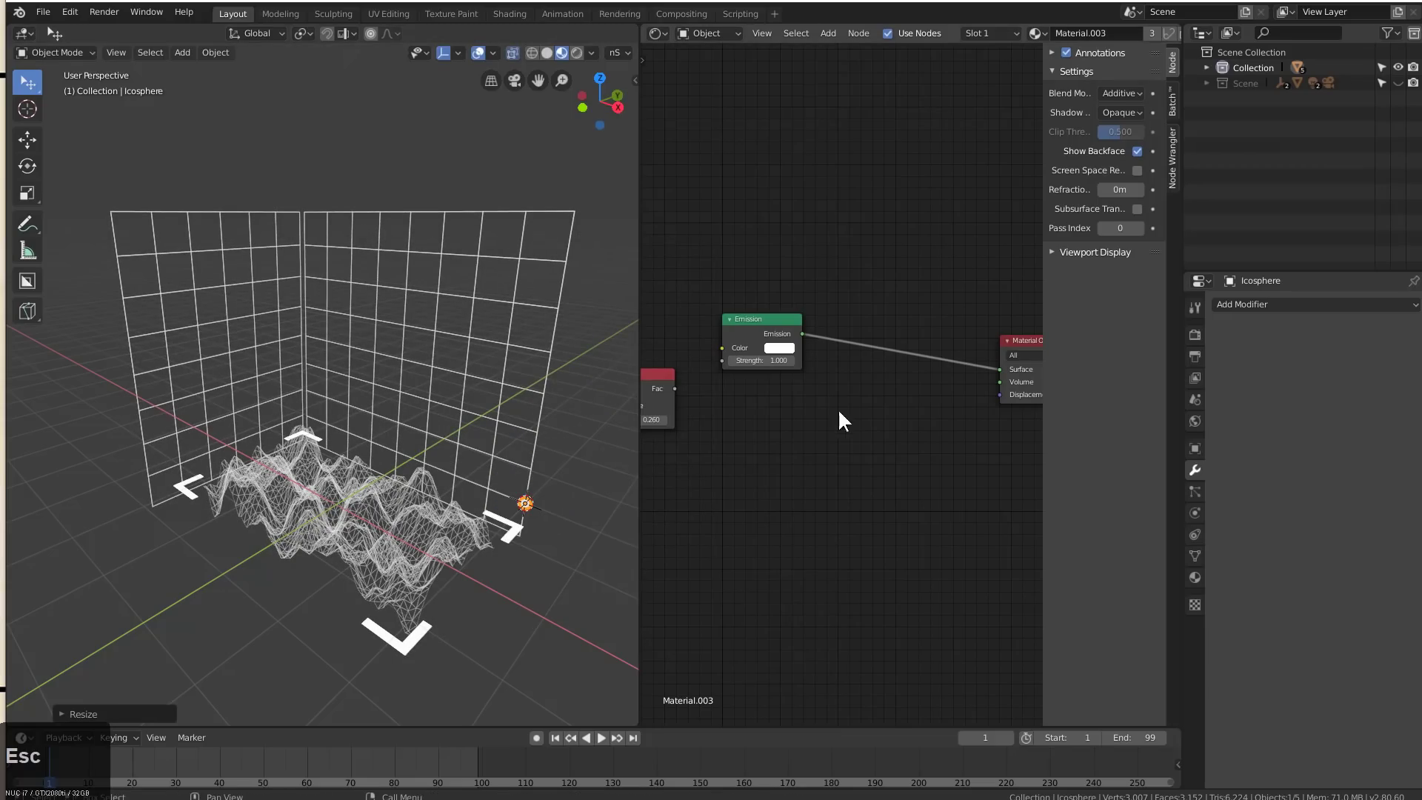
Parent the small ico sphere to the back grid panel using Object (Keep Transform)
shift+click(523, 482)
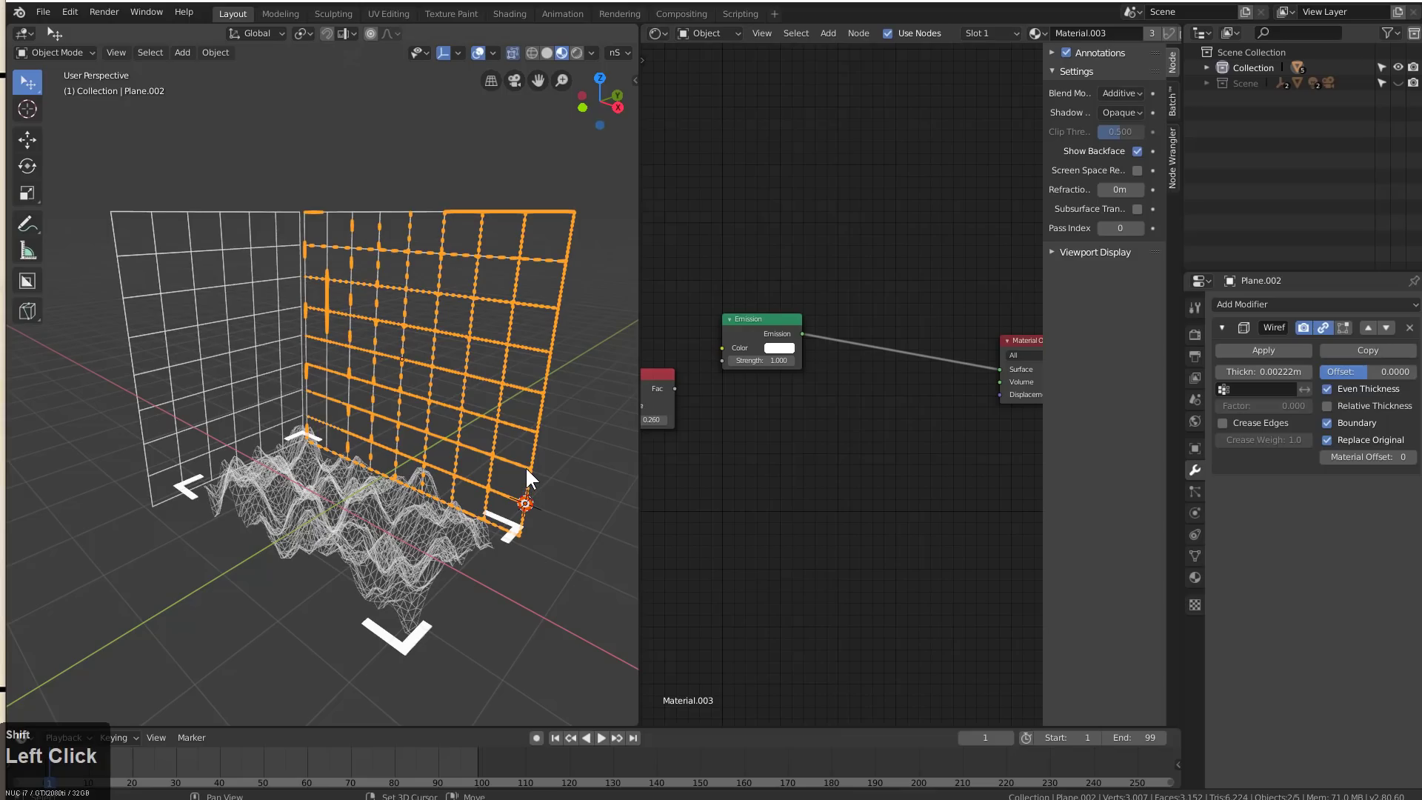
key(ctrl+p)
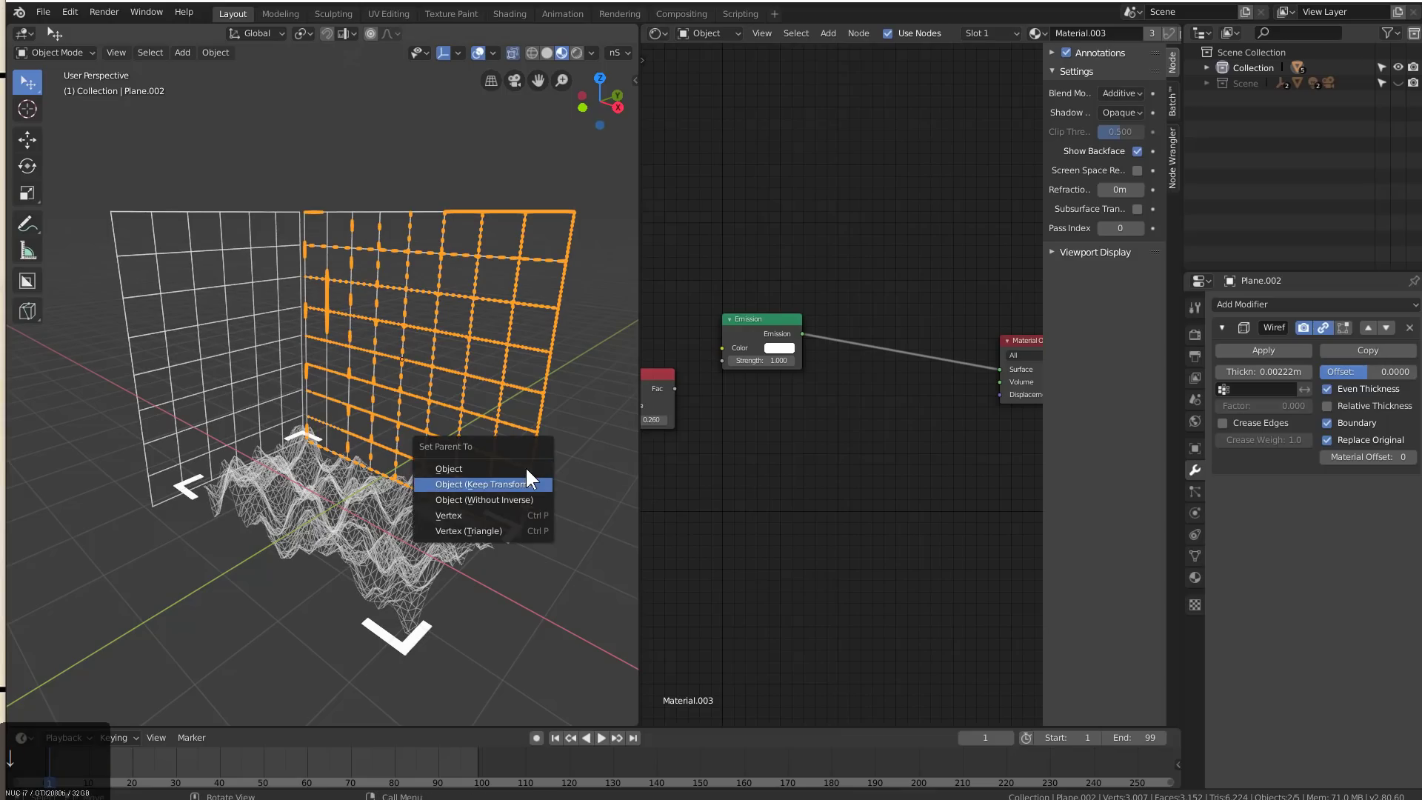
key(Return)
click(543, 483)
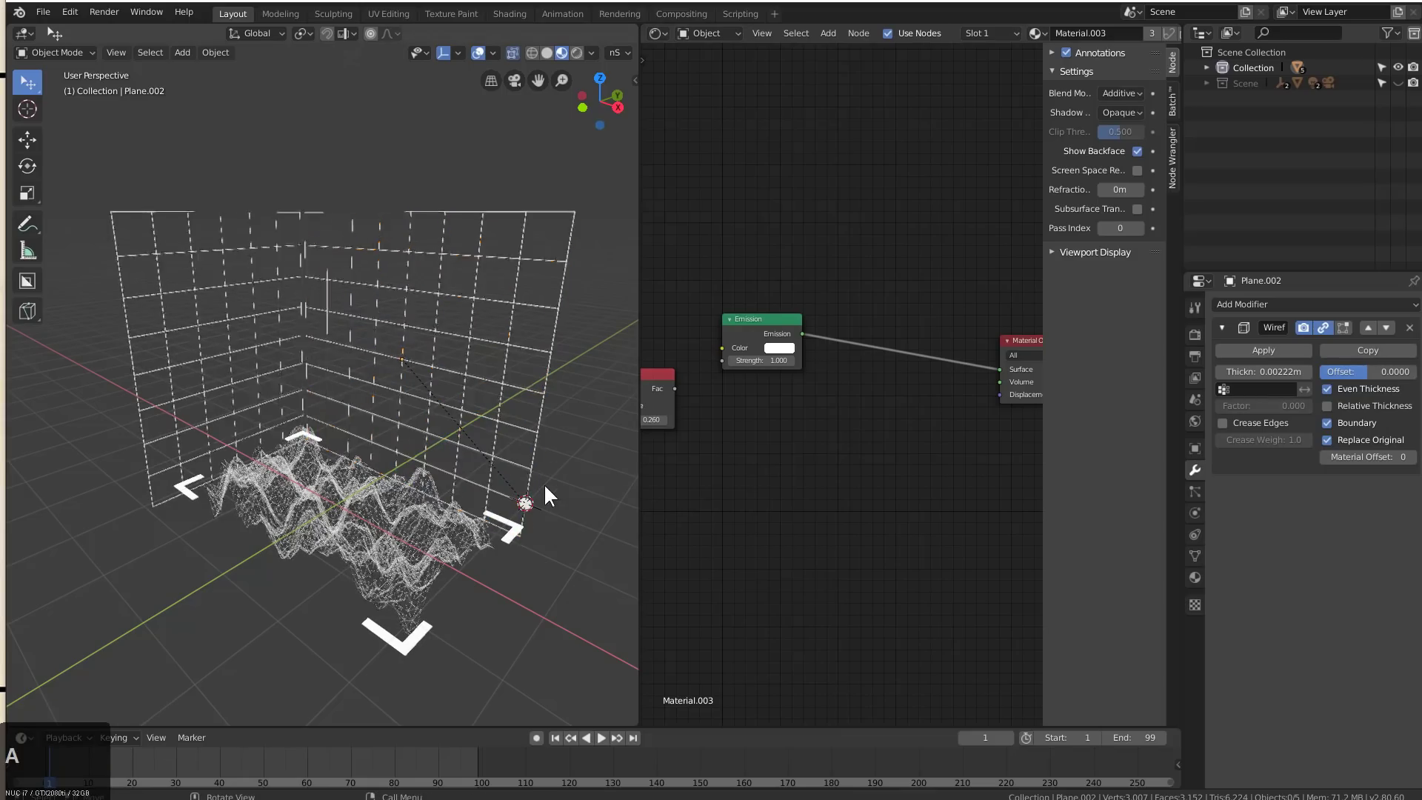
Turn on vertex instancing for the back grid panel
click(514, 461)
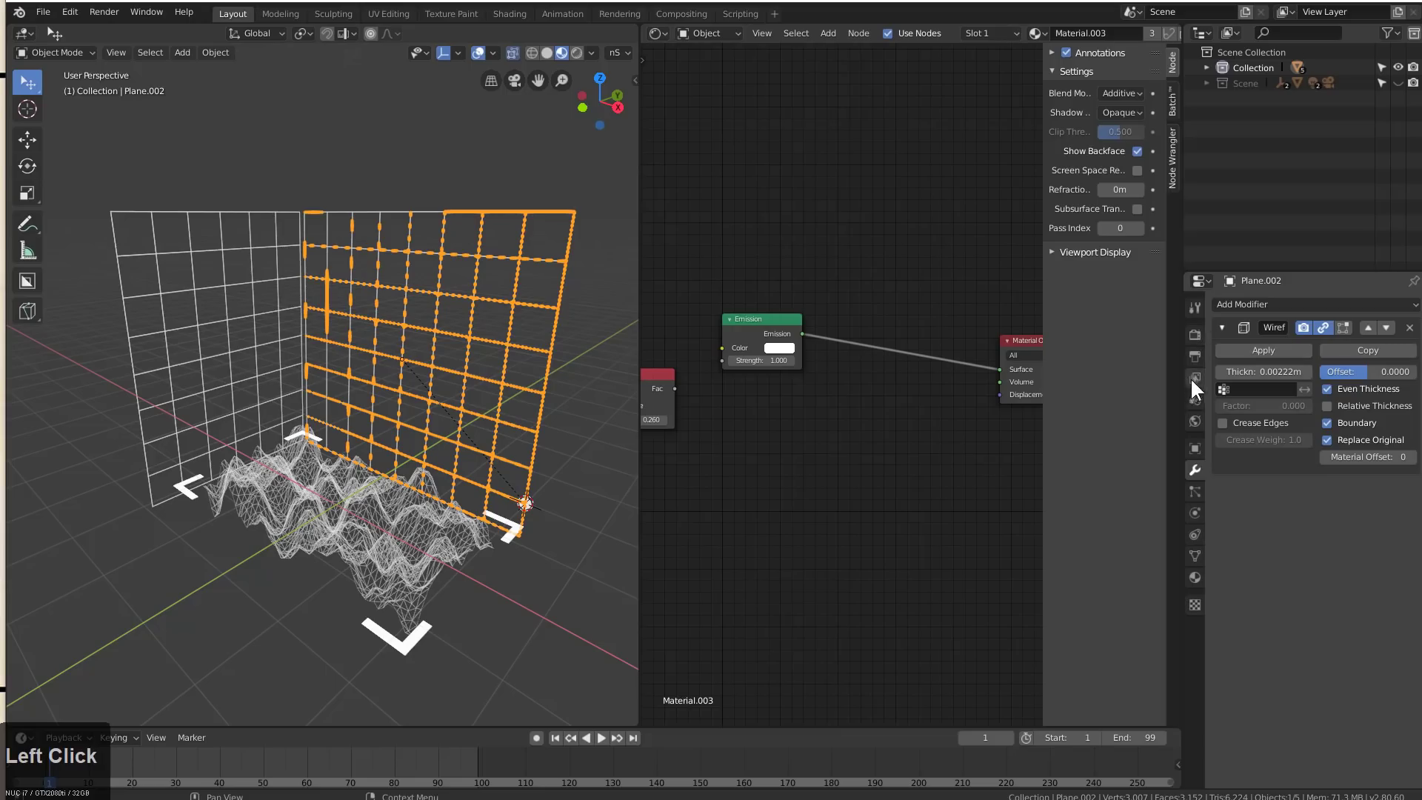
click(1193, 449)
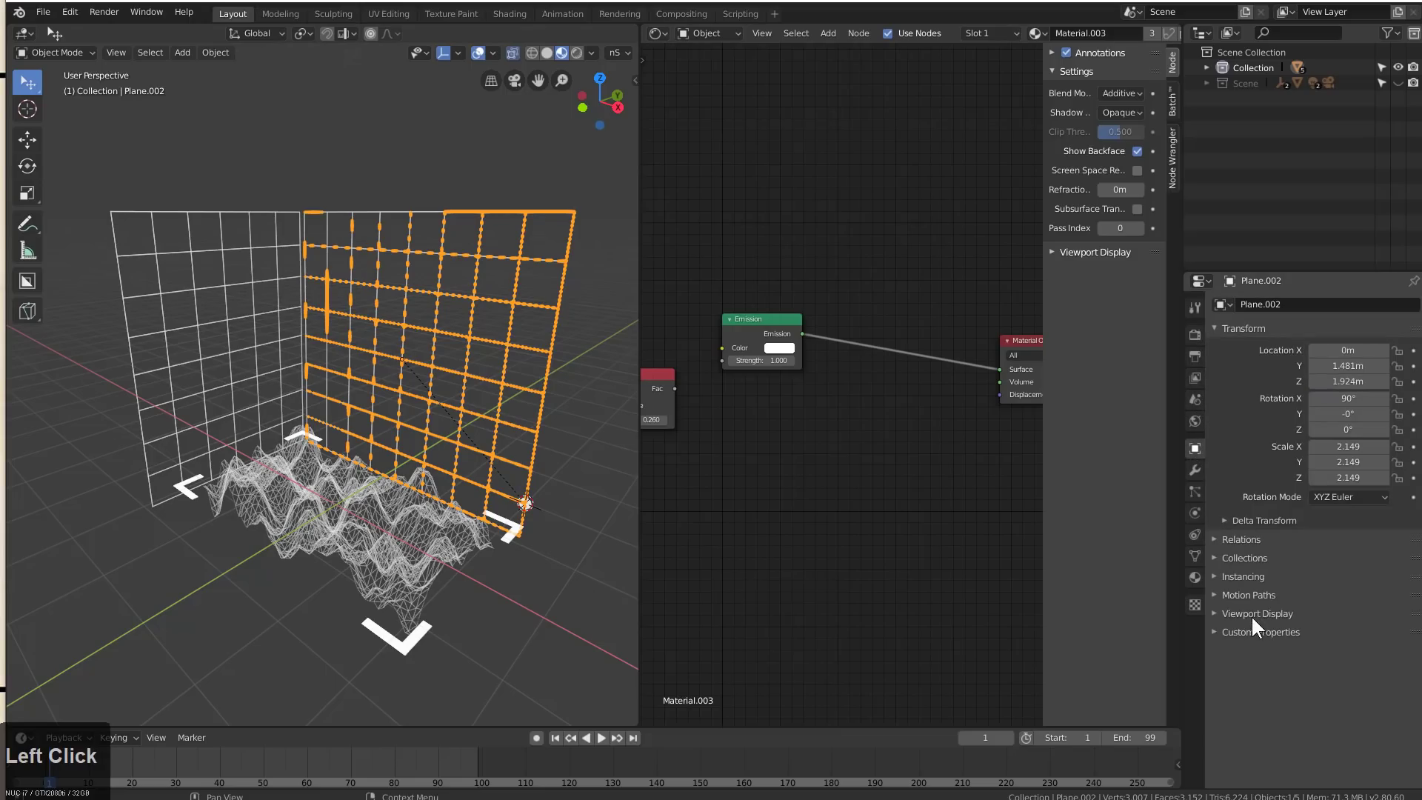
click(1255, 578)
click(1316, 597)
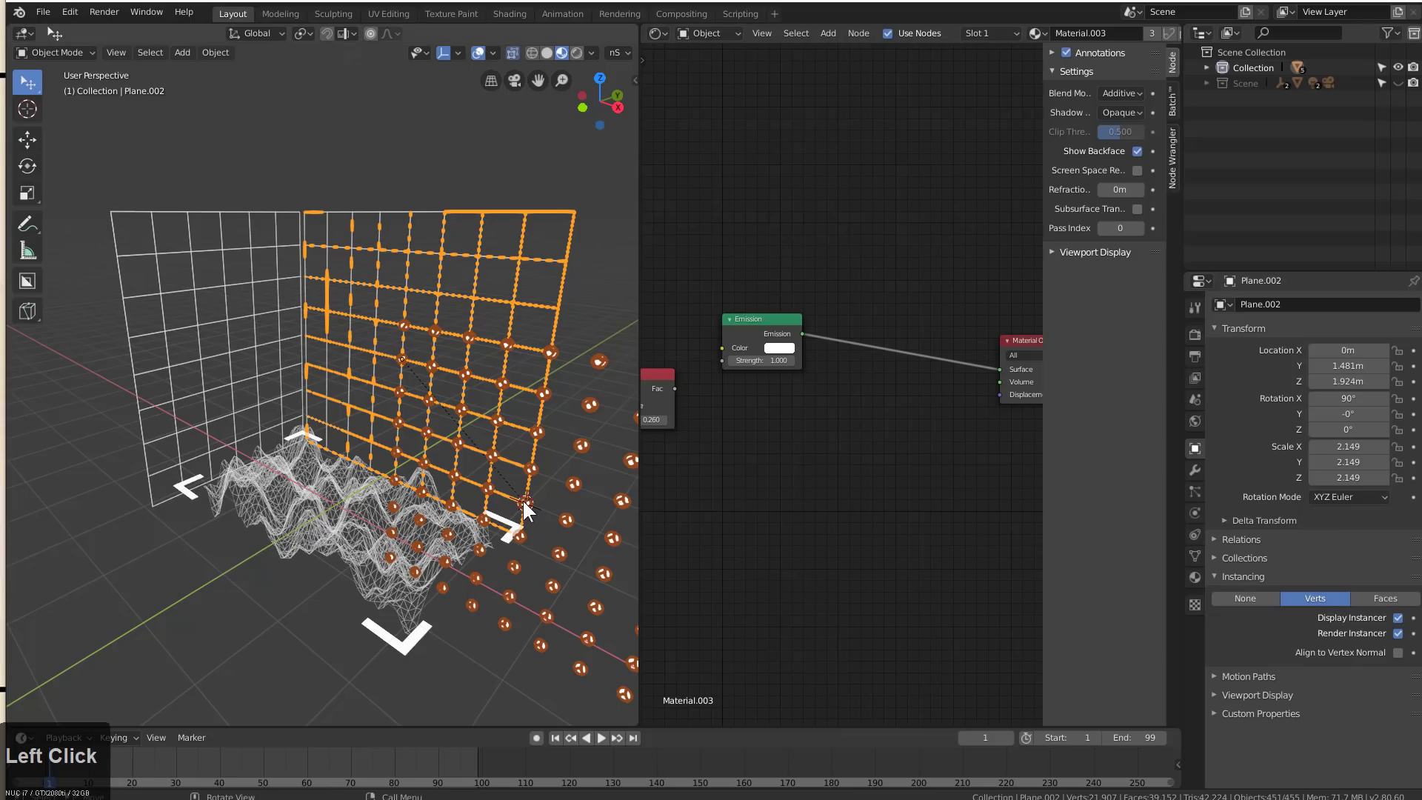
Apply the back grid panel's location
key(ctrl+a)
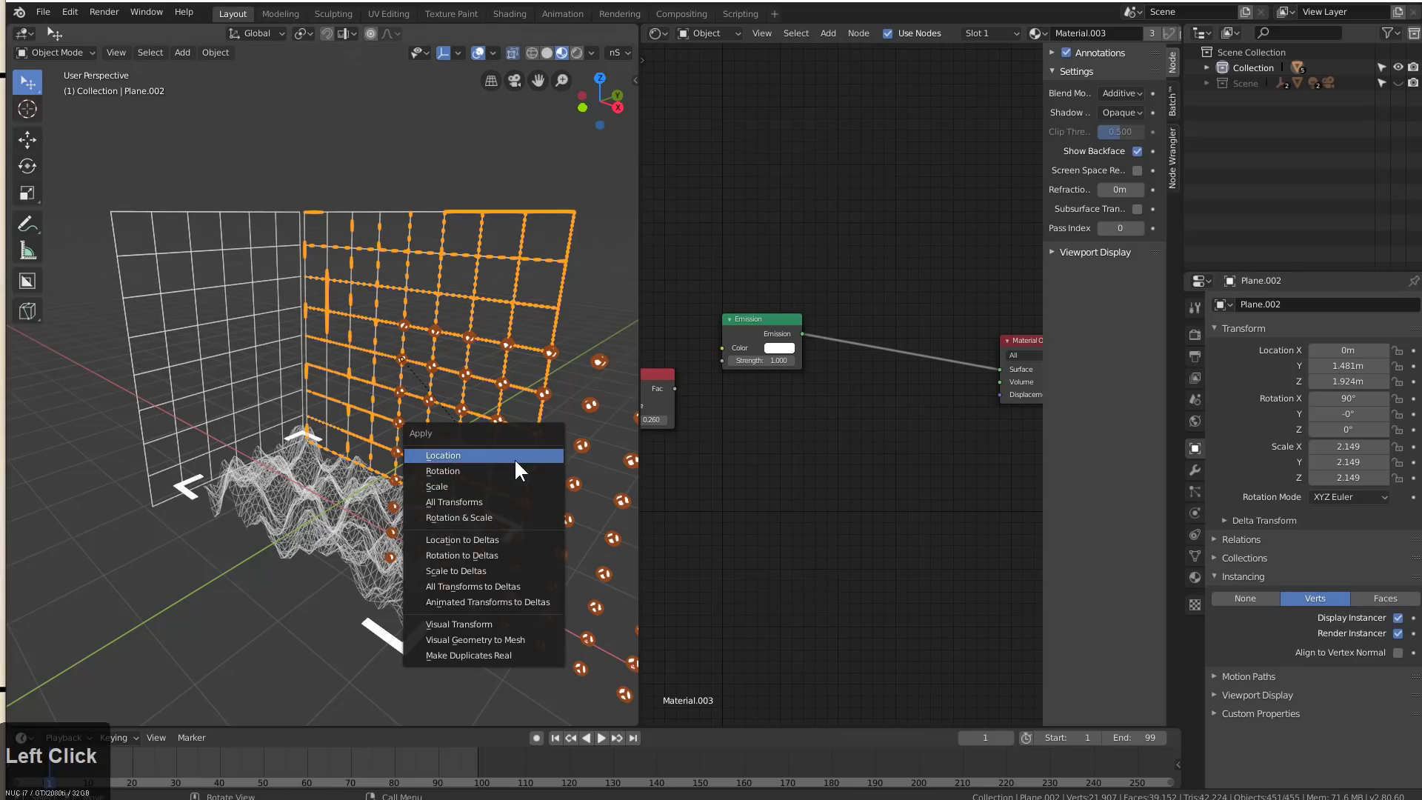
click(514, 457)
key(g)
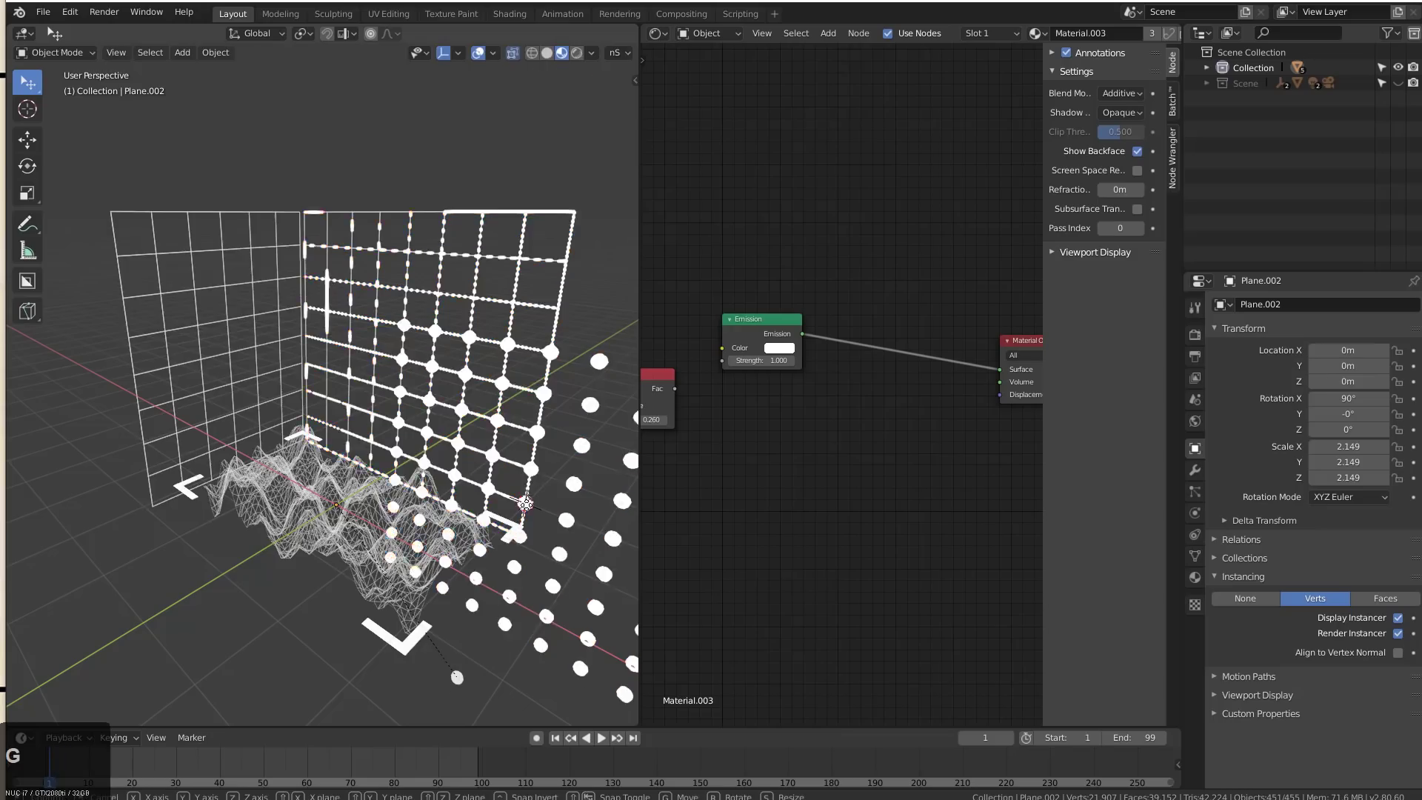
right_click(529, 504)
key(g)
key(z)
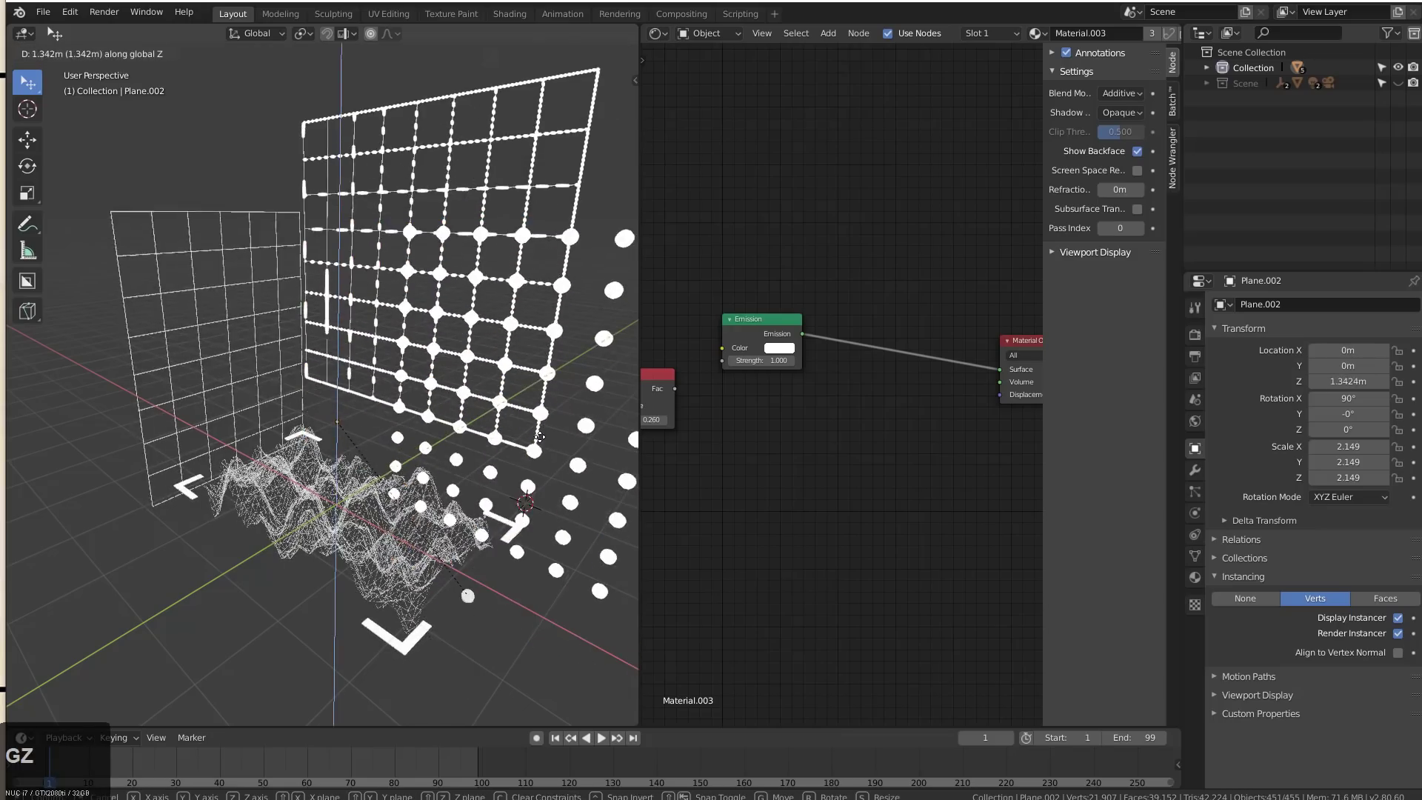
right_click(529, 496)
click(527, 507)
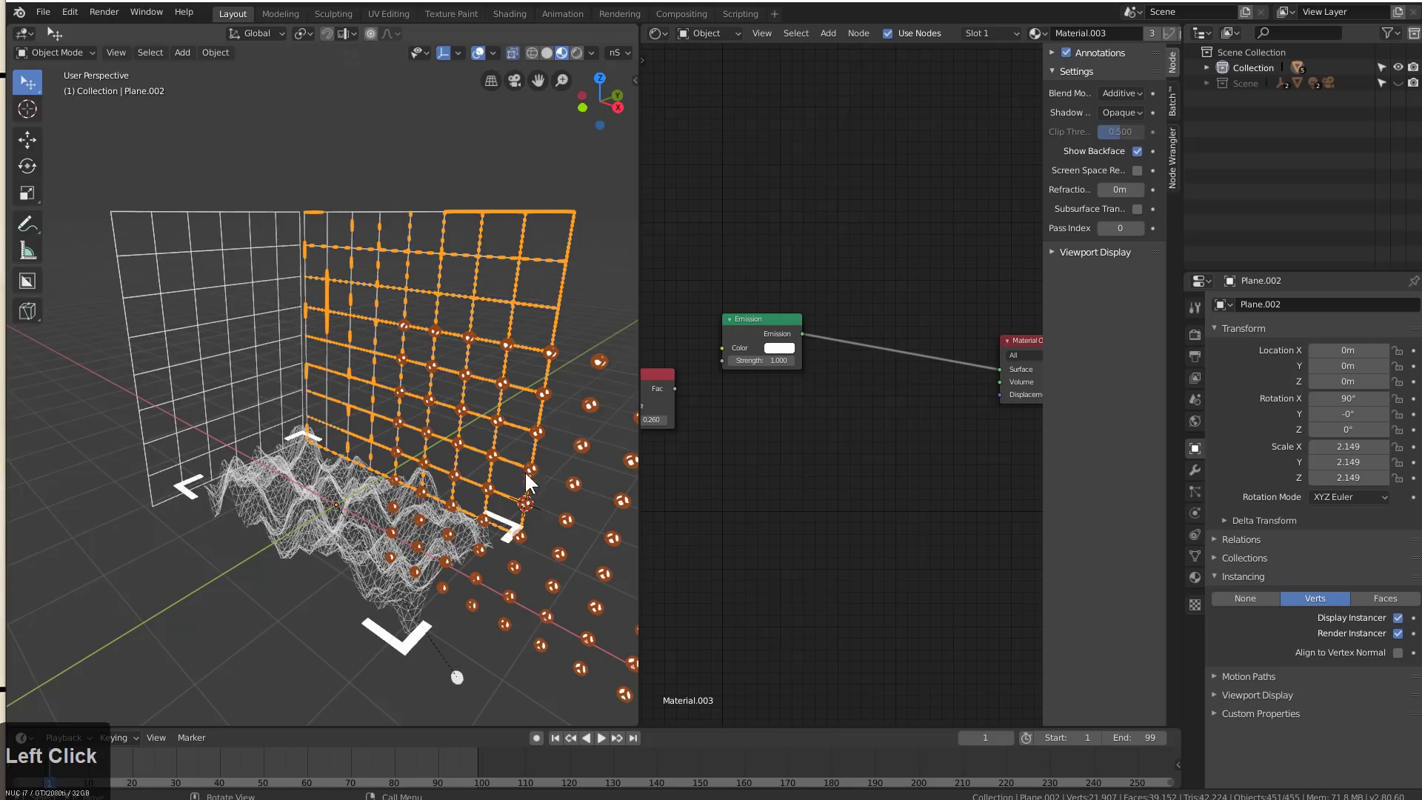
key(g)
right_click(527, 489)
Move the source ico sphere about 1.6 m up along Z and 2.2 m along -X to align its instances with the back grid
click(458, 677)
key(g)
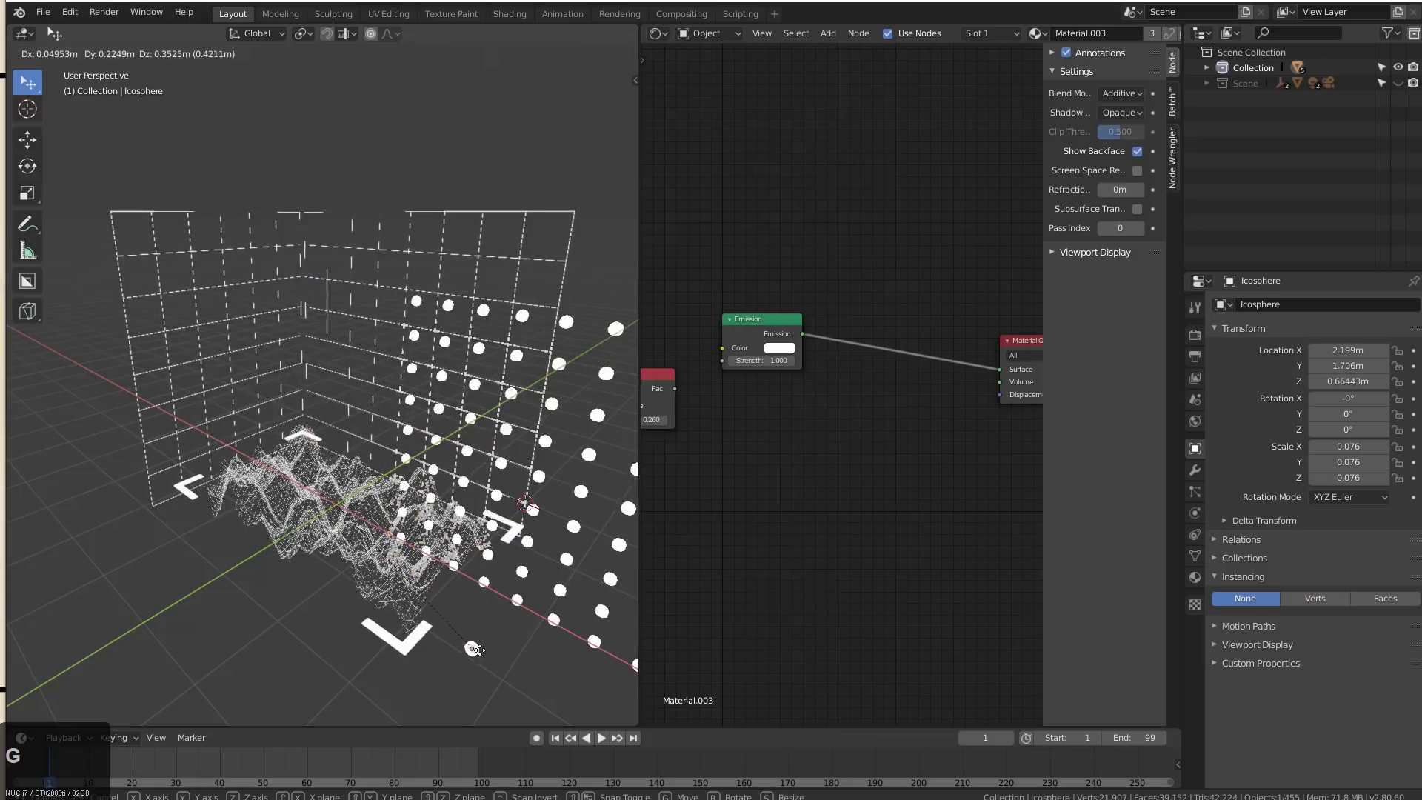
key(z)
click(494, 595)
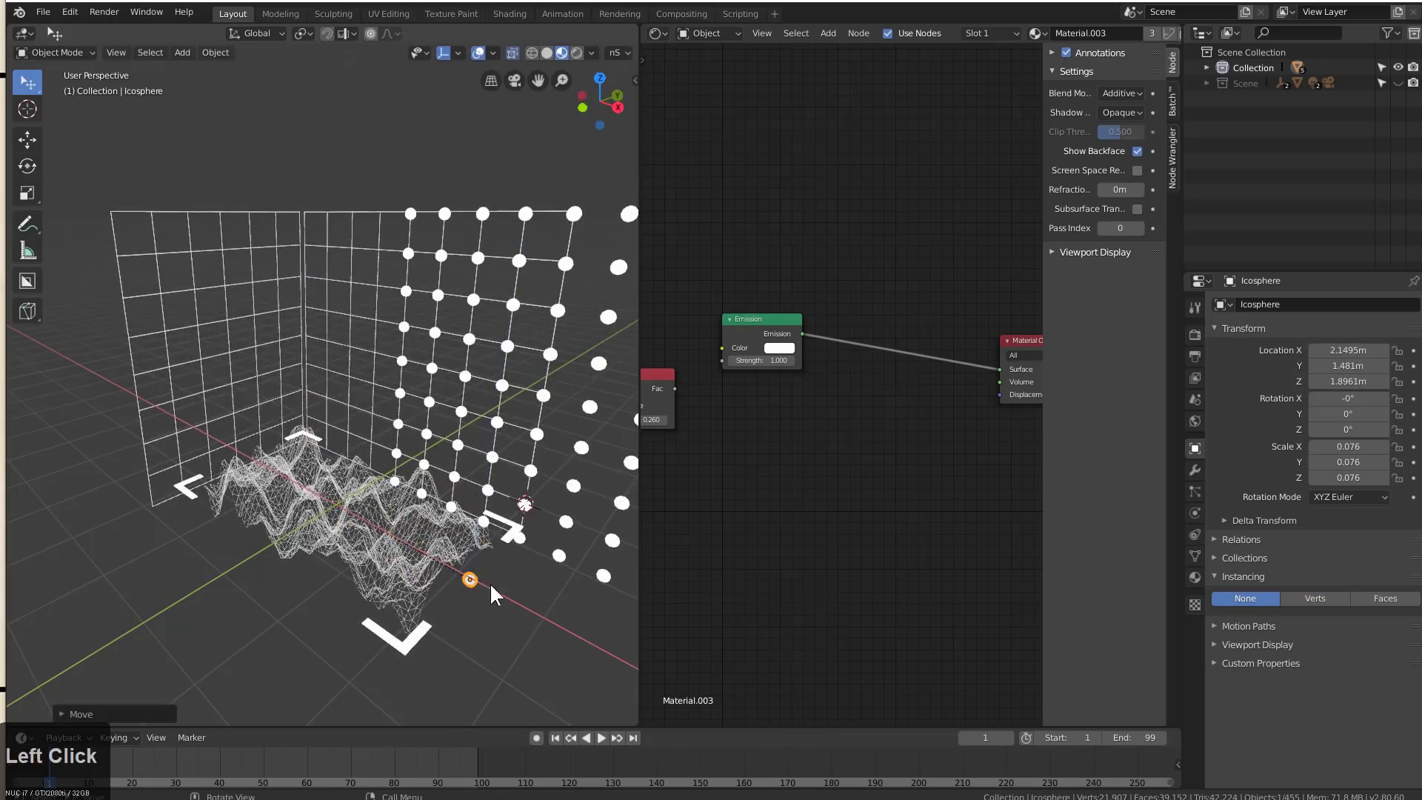
key(g)
key(x)
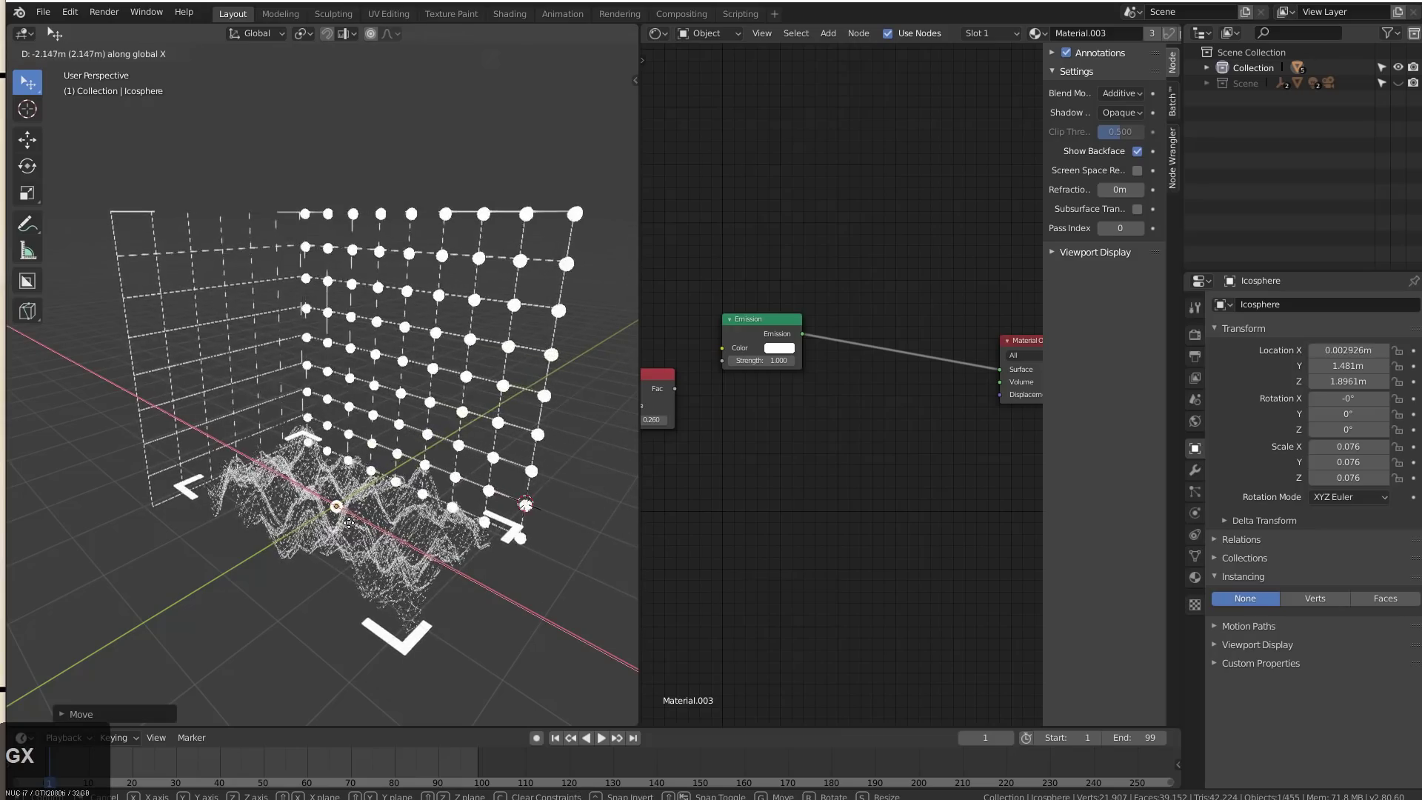
click(345, 522)
Duplicate the ico sphere about 1.2 m along -Y and clear the copy's parent while keeping its transform
mouse_move(345, 522)
middle_down()
mouse_move(406, 508)
mouse_move(384, 544)
mouse_move(389, 503)
middle_up()
key(shift+d)
key(y)
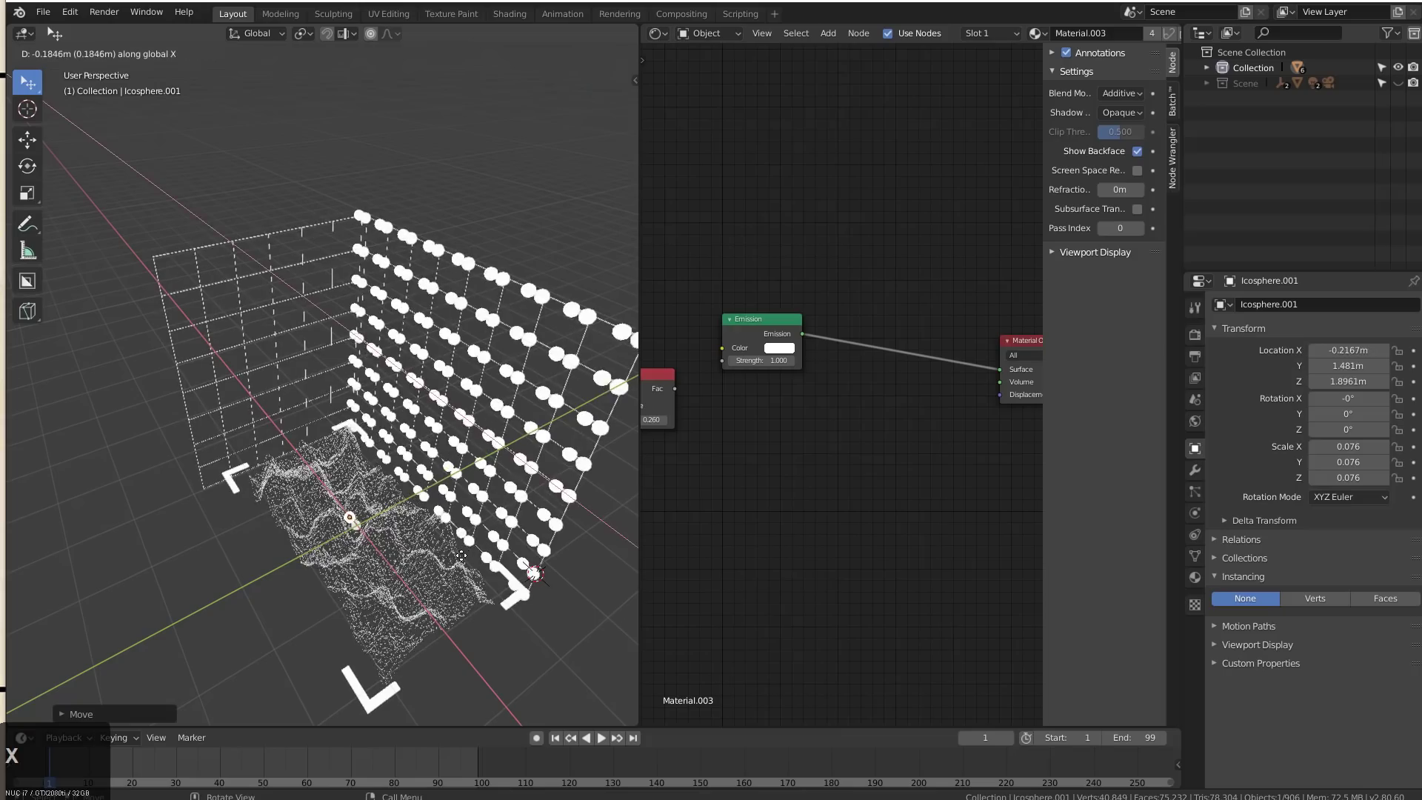
click(449, 565)
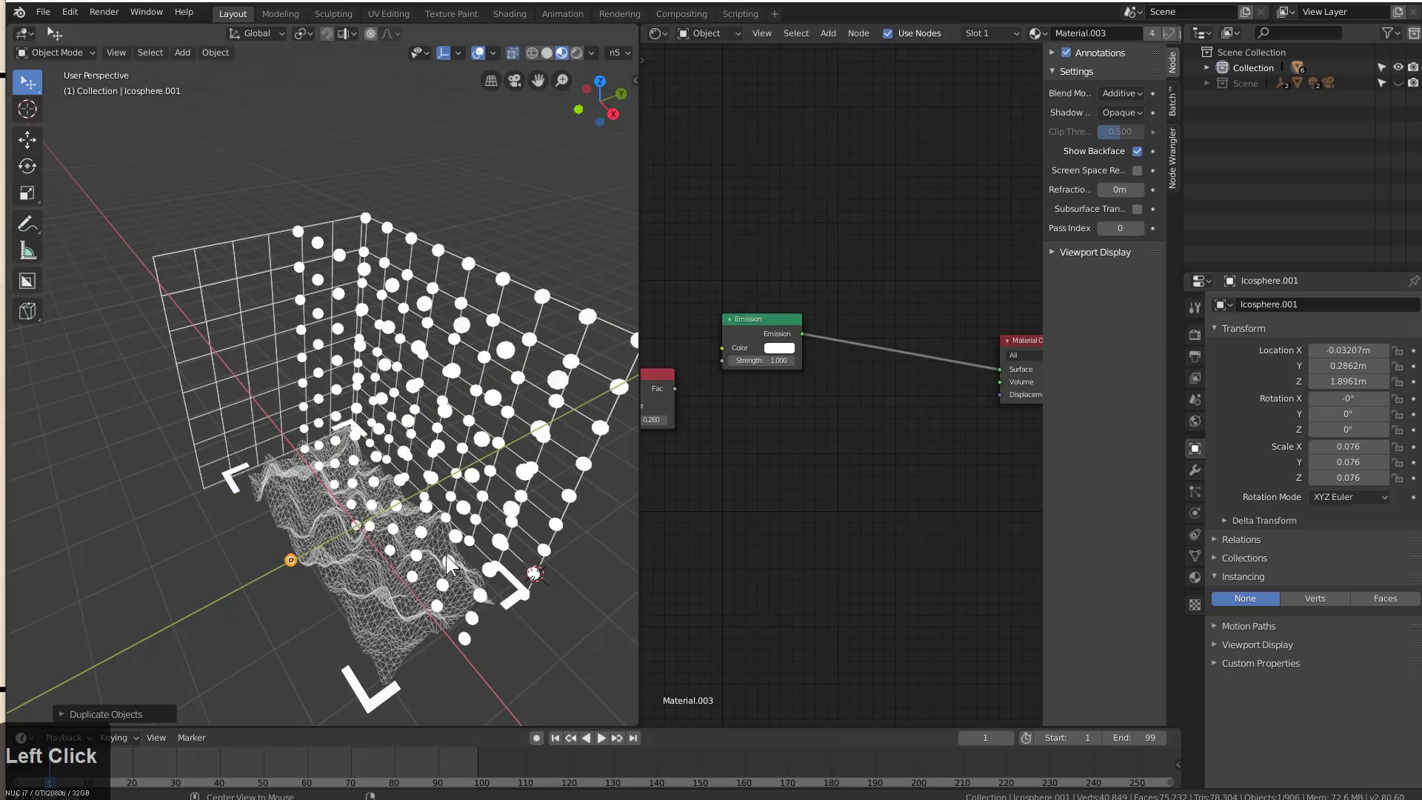
key(alt+p)
key(Down)
key(Return)
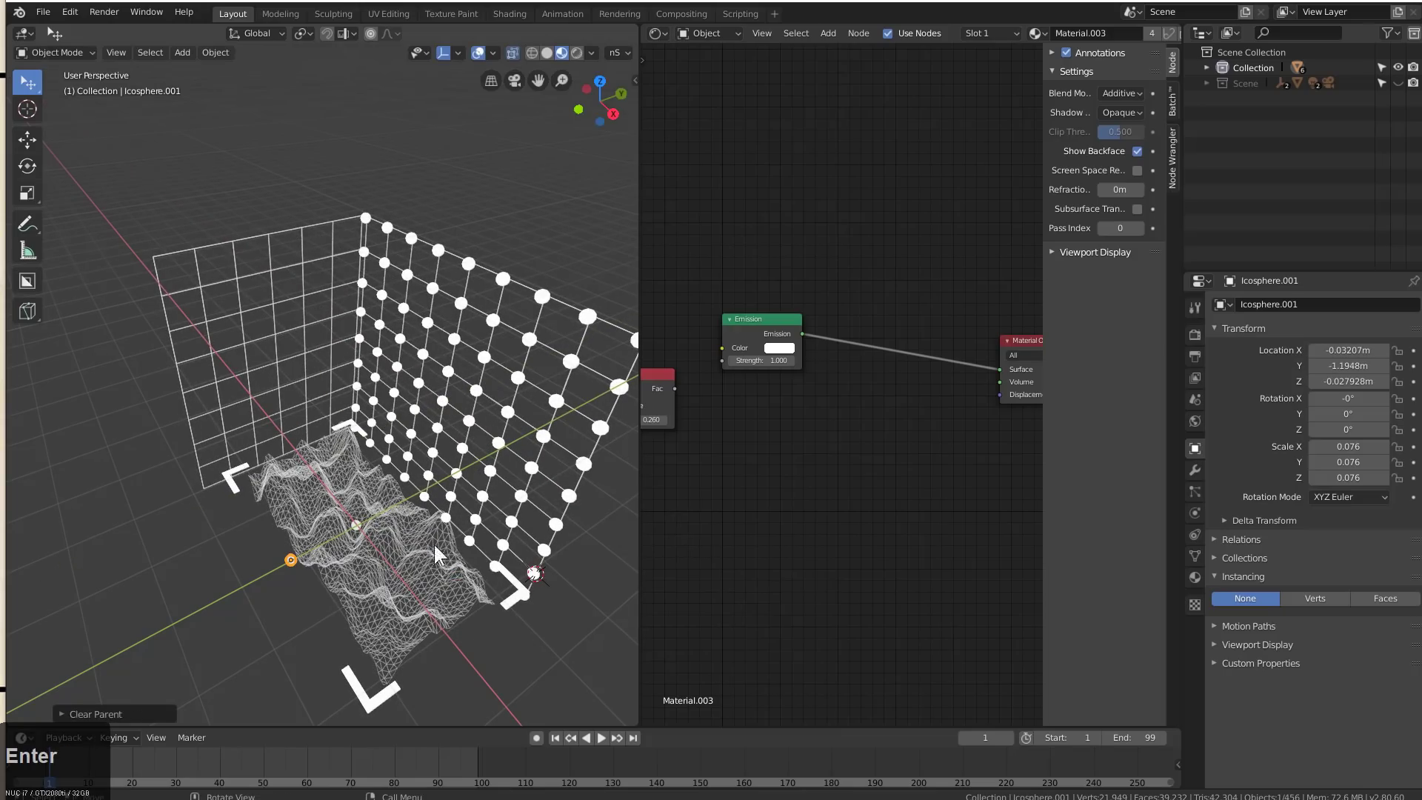
Parent the duplicated ico sphere to the side grid panel using Object (Keep Transform)
shift+click(252, 344)
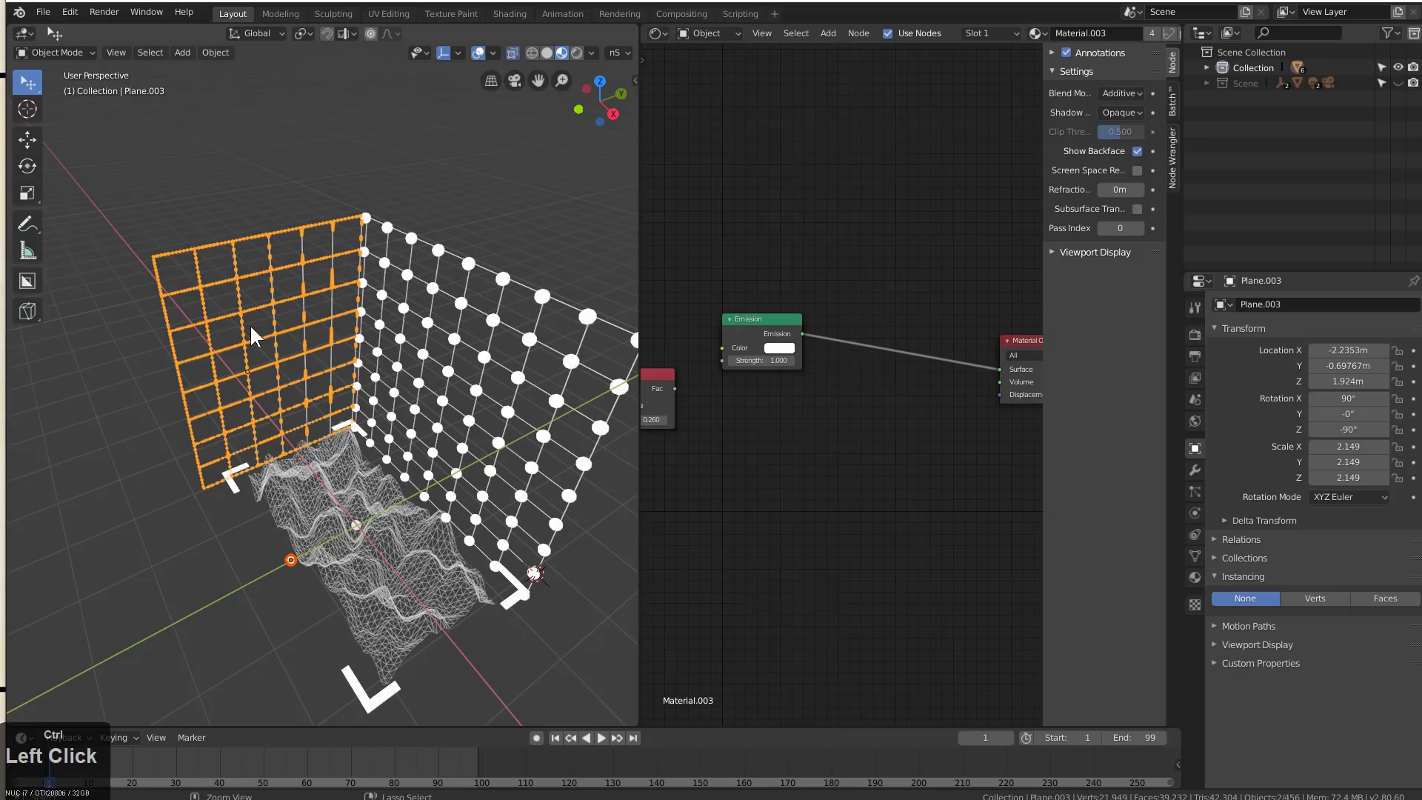
key(ctrl+p)
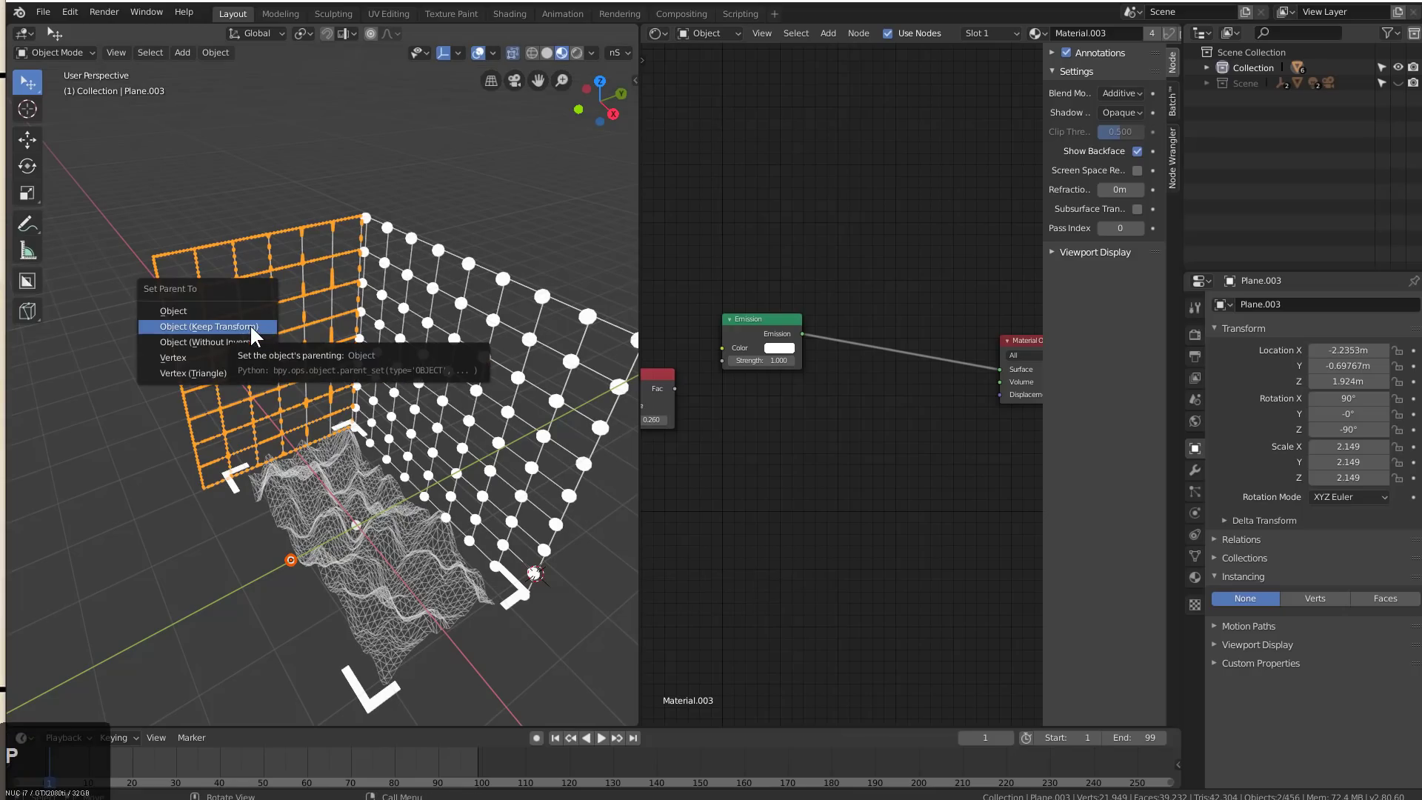
key(Return)
click(276, 333)
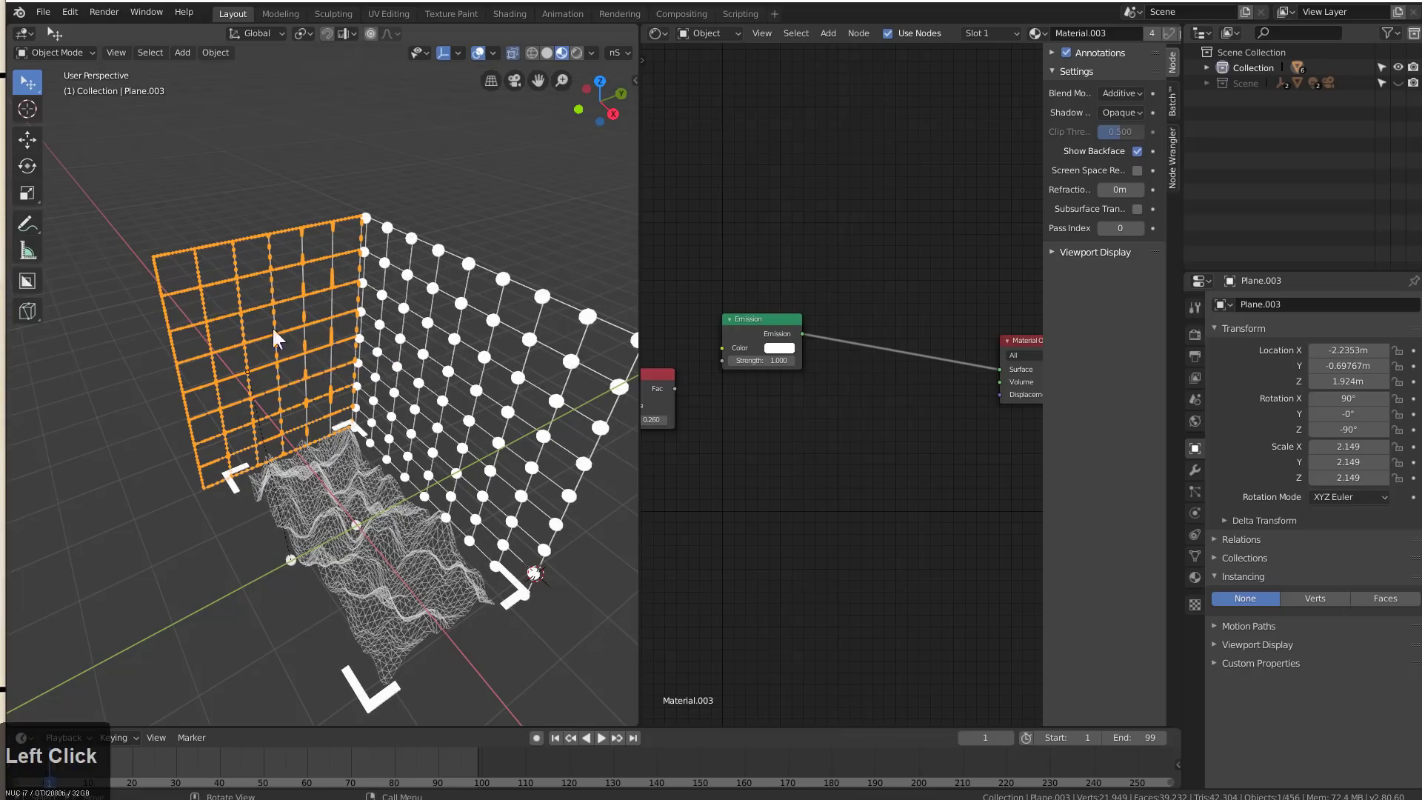
Turn on vertex instancing for the side grid panel and inspect the placement of its spheres
click(1318, 600)
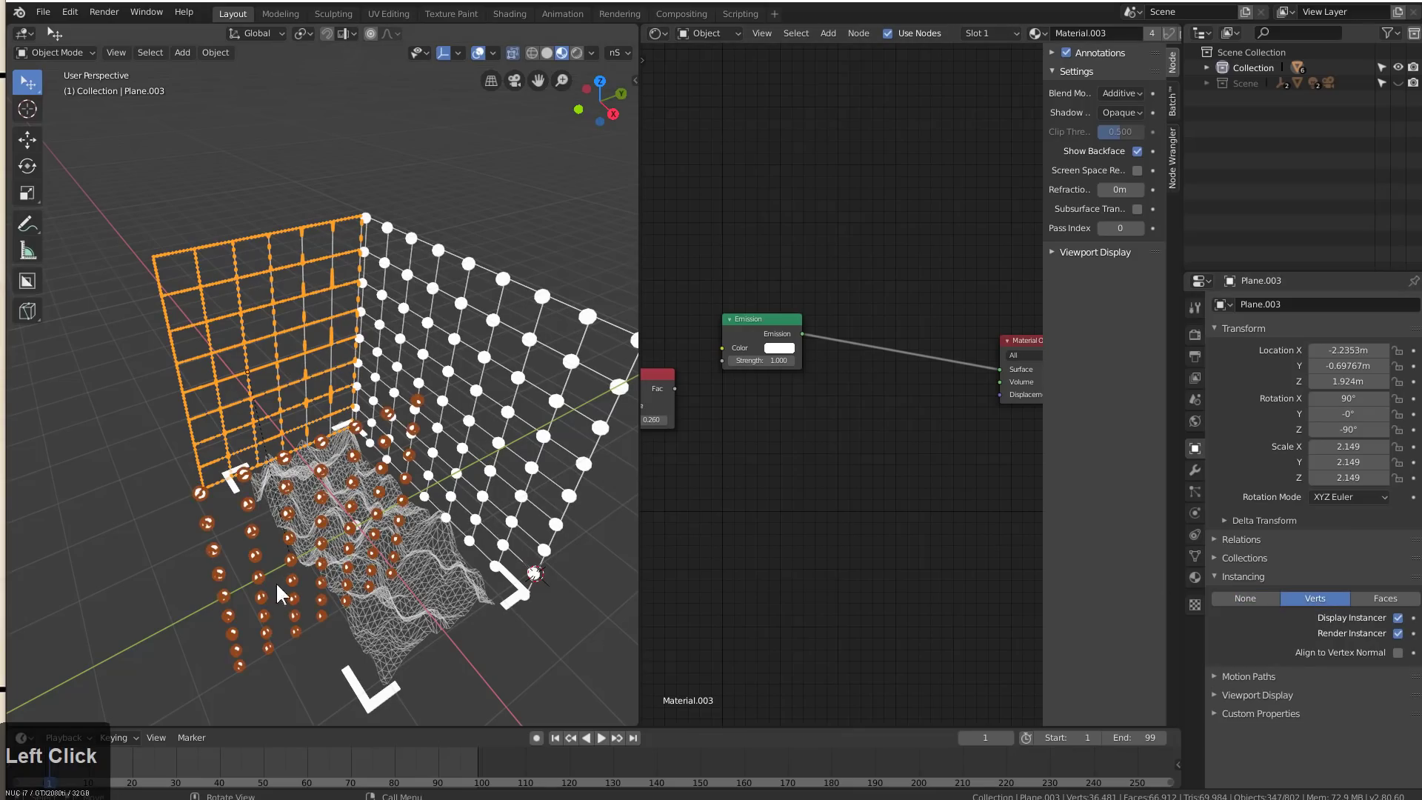
middle_drag(292, 580, 236, 468)
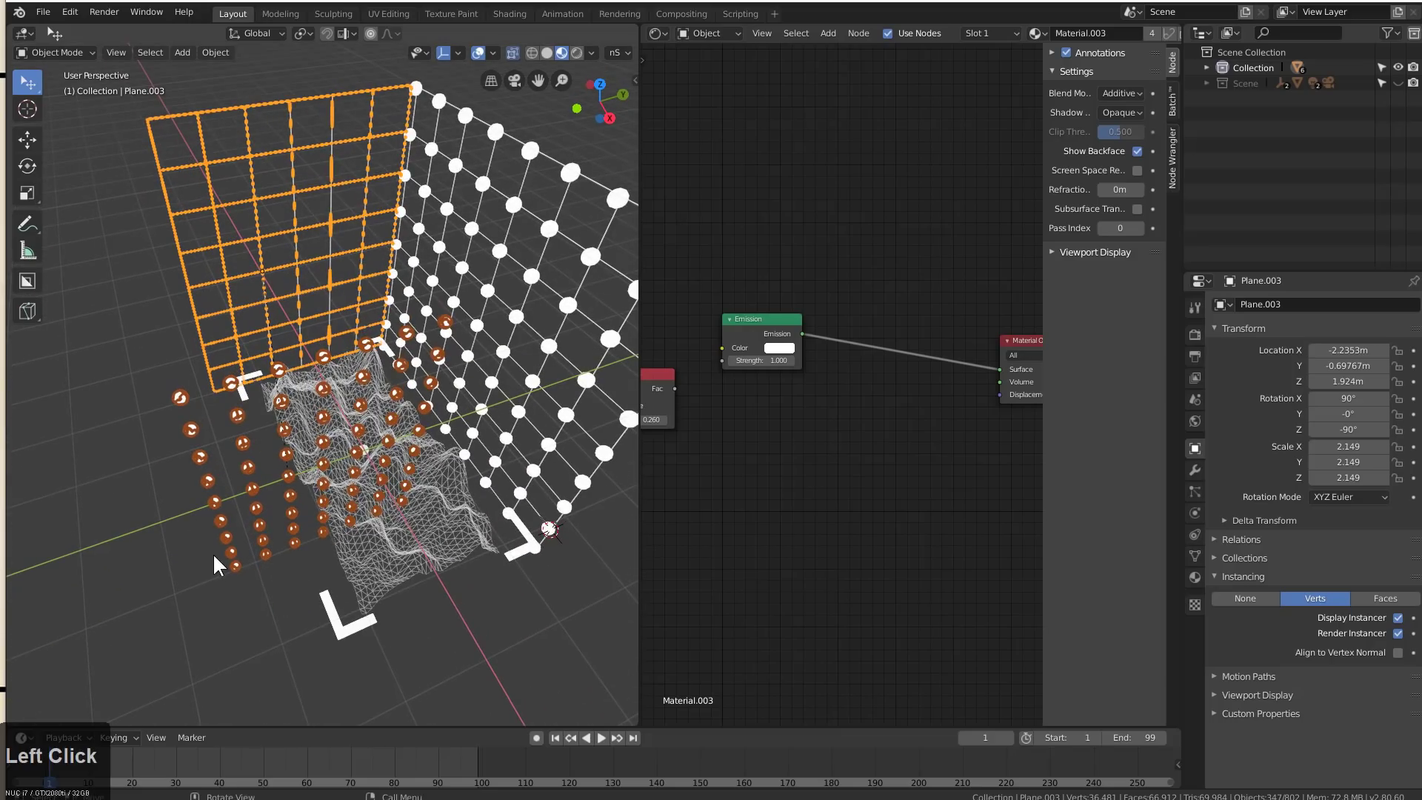
click(252, 590)
mouse_move(299, 628)
middle_down()
mouse_move(453, 575)
mouse_move(462, 587)
mouse_move(422, 610)
mouse_move(385, 538)
middle_up()
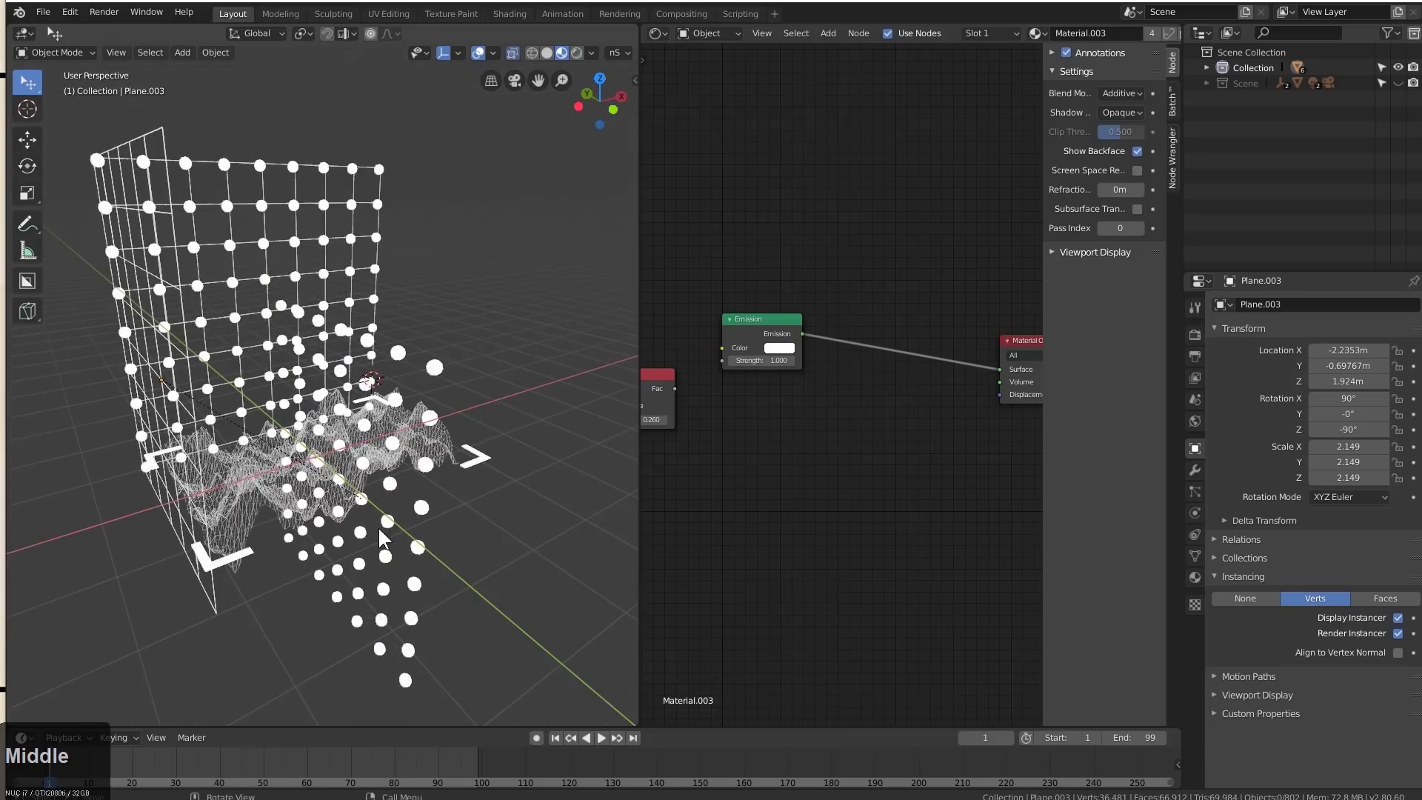
Try to select and move the side panel's source ico sphere among the instanced spheres
click(320, 474)
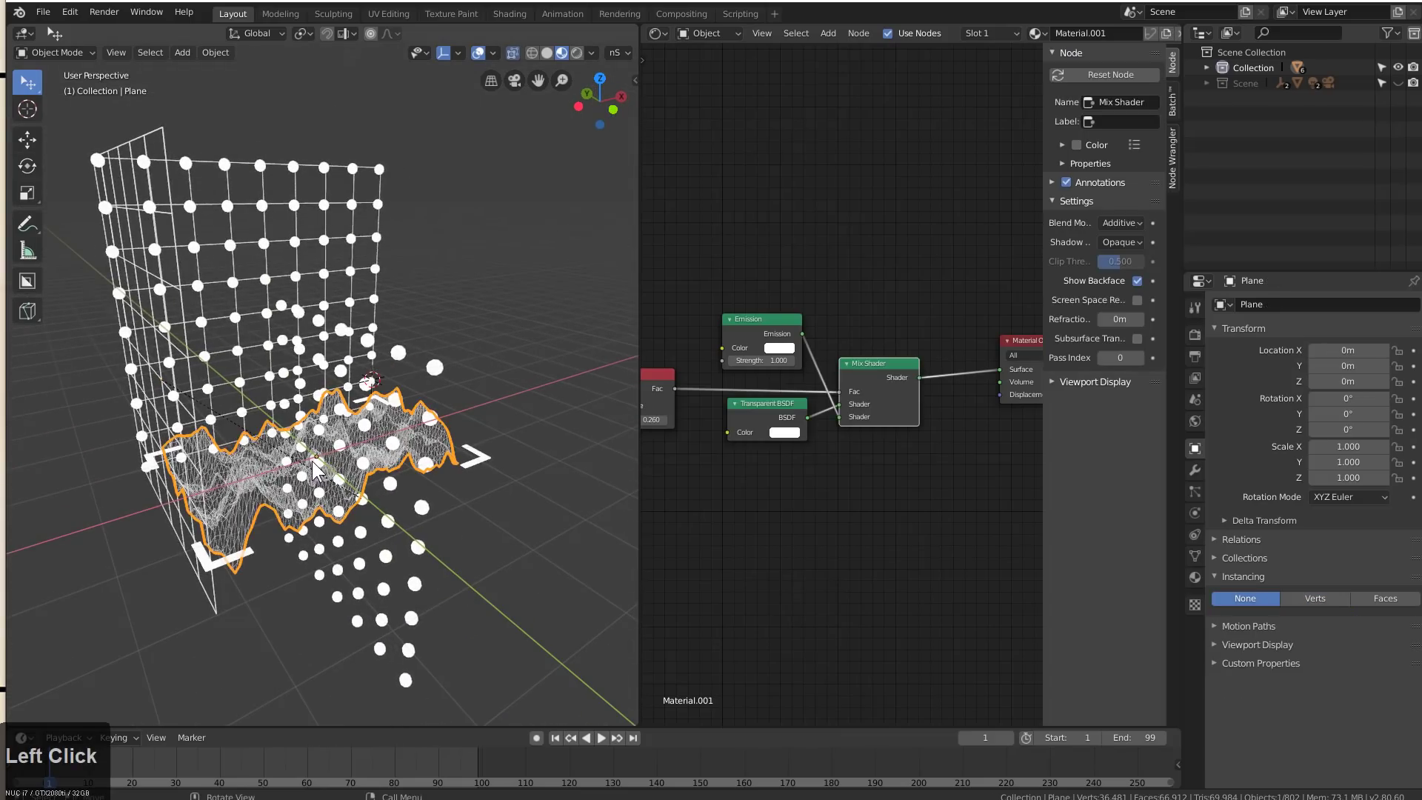
middle_drag(320, 474, 368, 466)
scroll(368, 466, up, 5)
scroll(368, 466, up, 2)
click(248, 577)
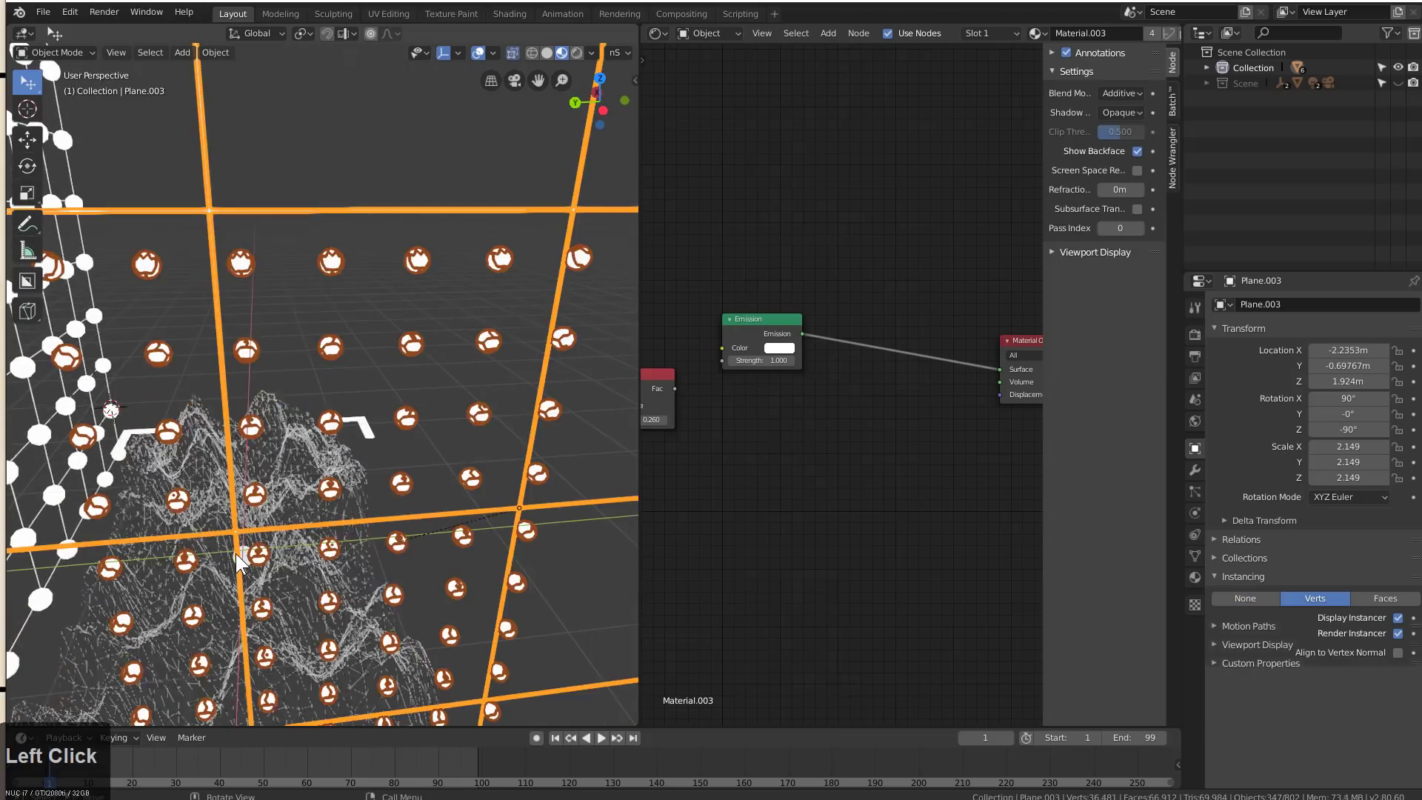
mouse_move(329, 576)
middle_down()
mouse_move(87, 589)
mouse_move(443, 481)
middle_up()
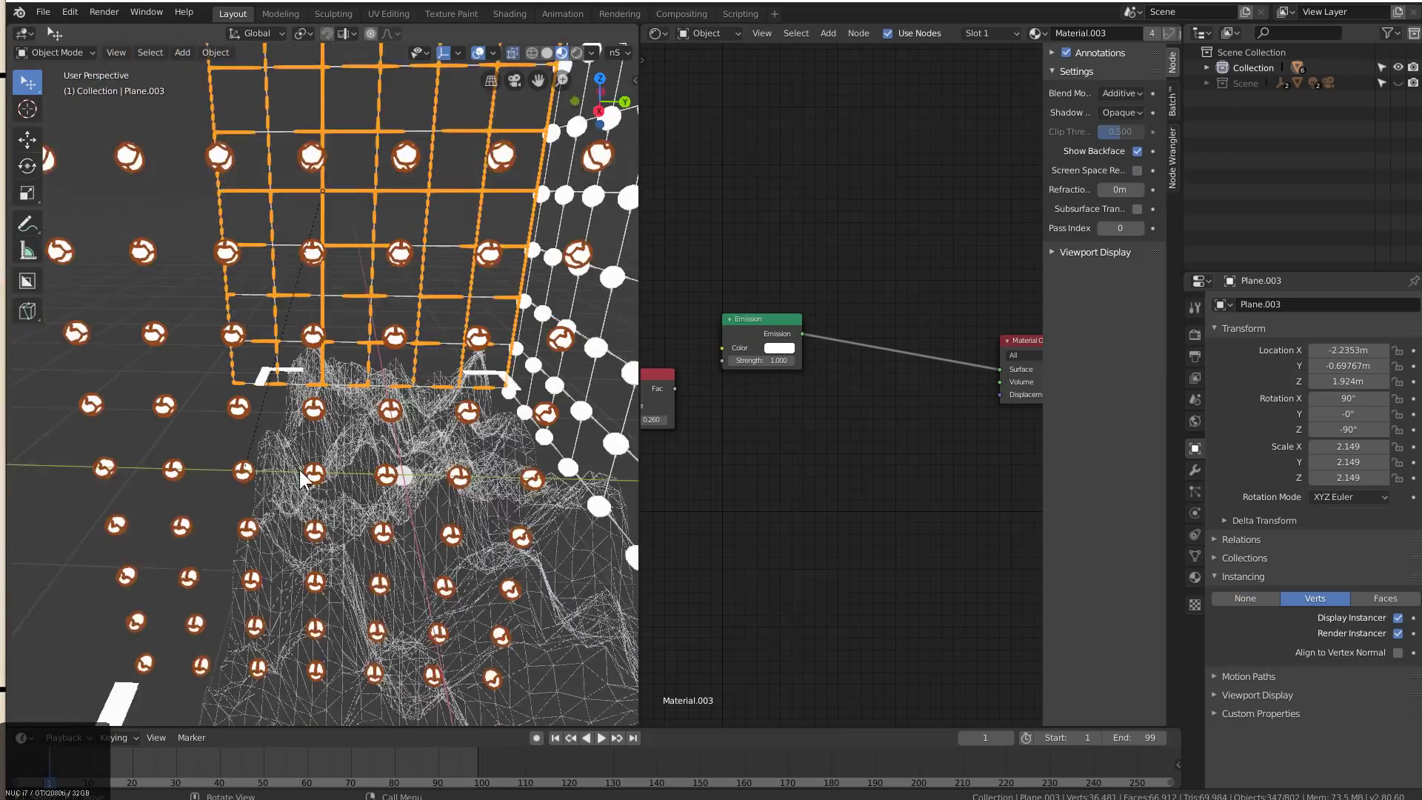
scroll(443, 481, up, 3)
click(425, 484)
click(416, 489)
mouse_move(416, 490)
right_down()
mouse_move(420, 504)
mouse_move(415, 487)
right_up()
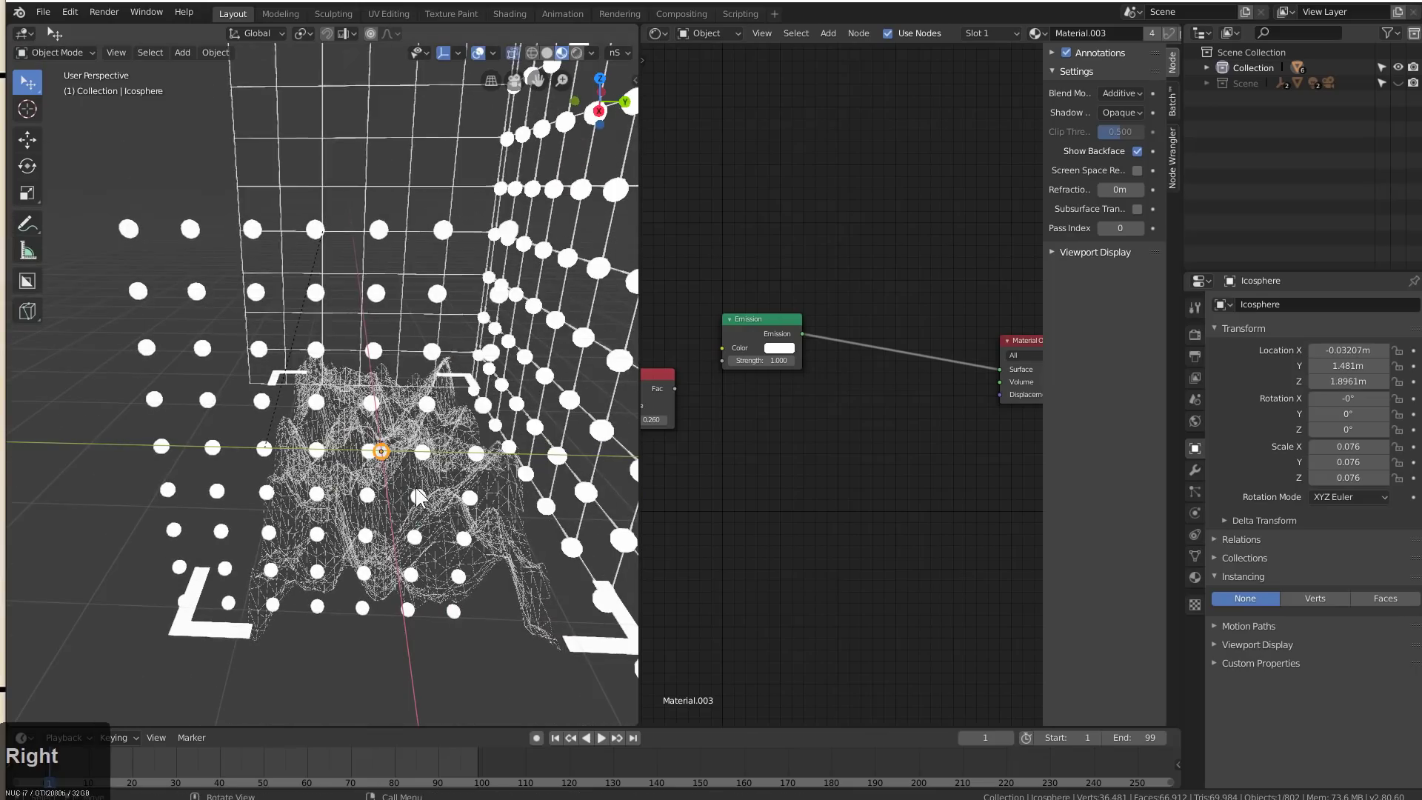
scroll(376, 459, up, 2)
click(384, 456)
click(376, 461)
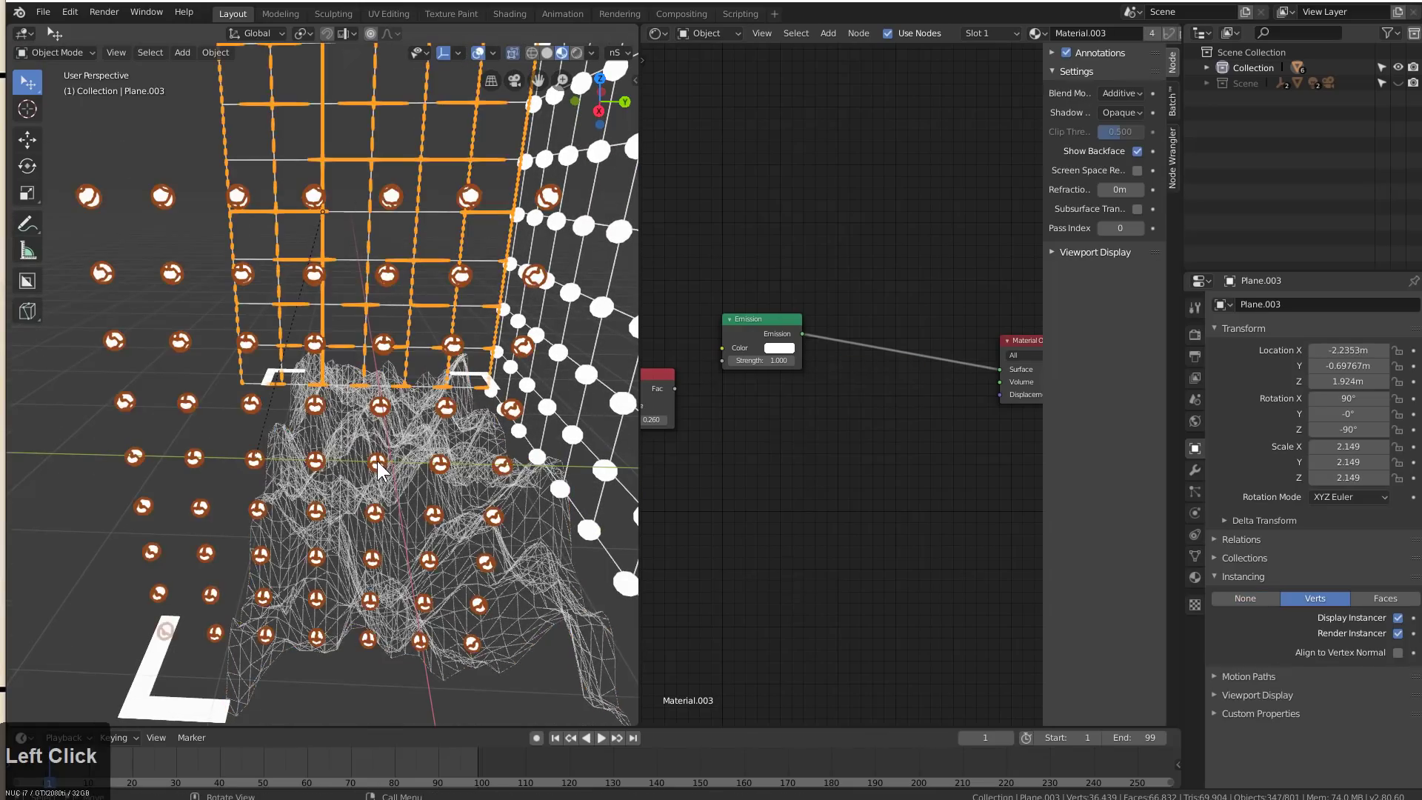
key(g)
right_click(352, 476)
Set the side grid panel's instancing back to None
middle_drag(352, 477, 420, 520)
scroll(420, 520, down, 1)
scroll(409, 459, down, 1)
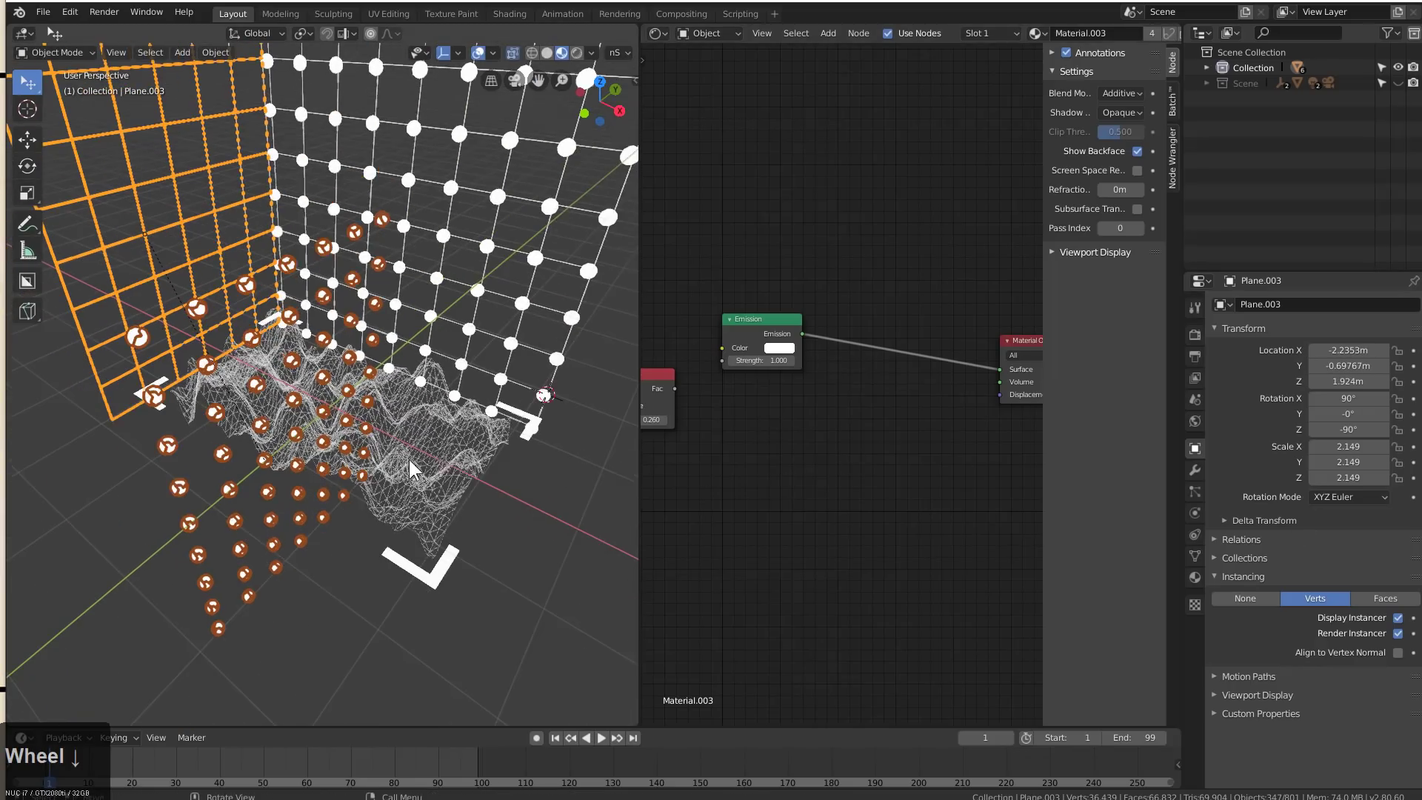
click(1257, 600)
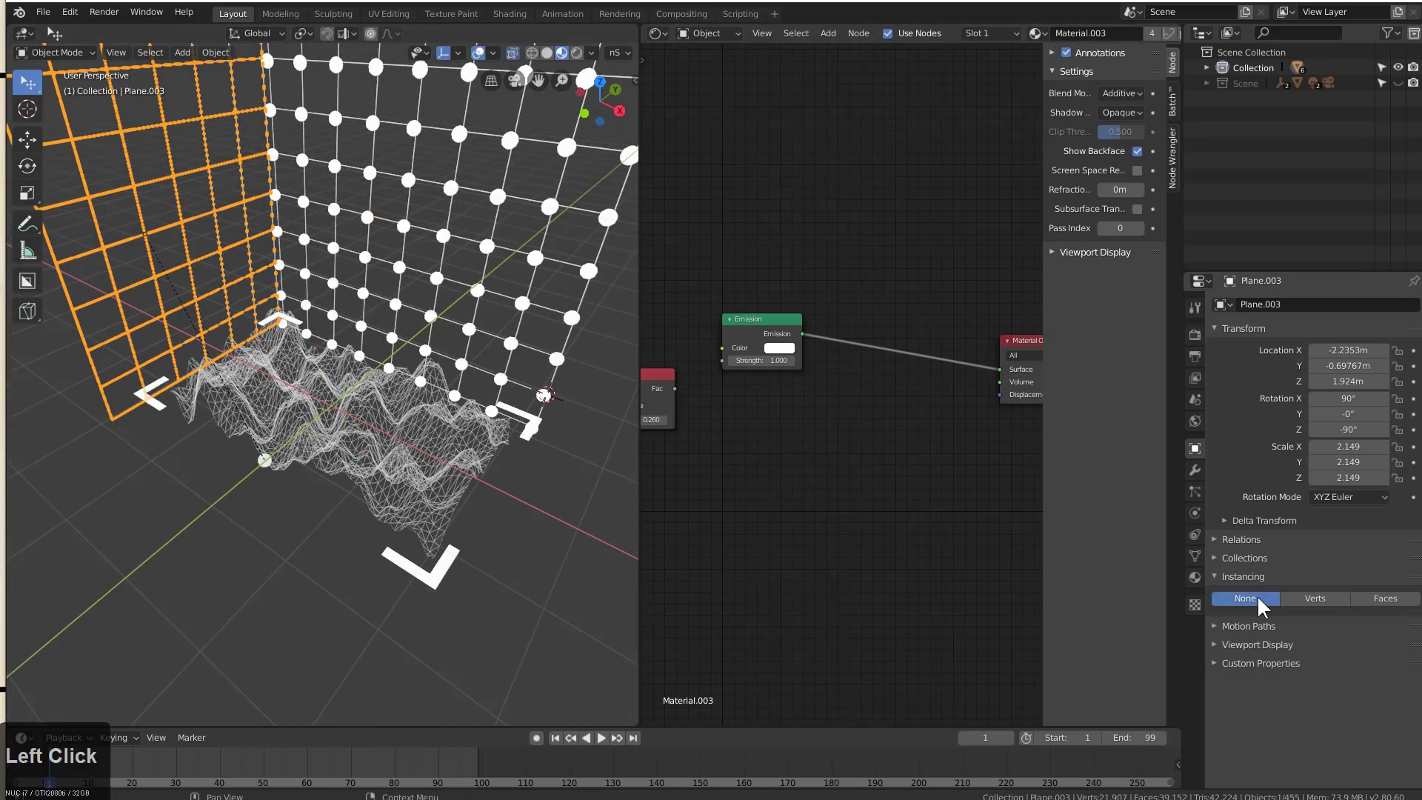
Turn vertex instancing back on for the side grid panel and clear the location of its source ico sphere
click(1321, 596)
click(265, 461)
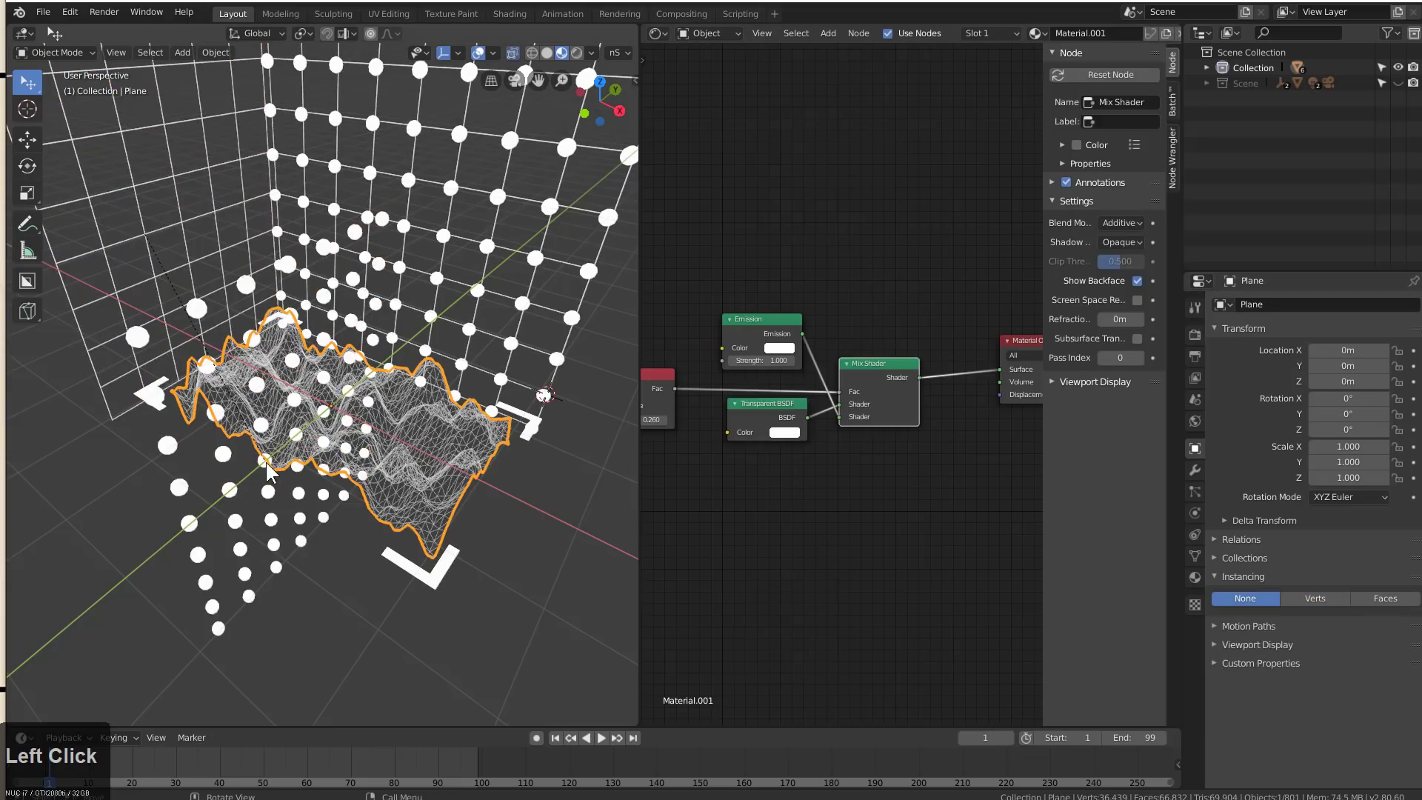
click(265, 462)
click(263, 464)
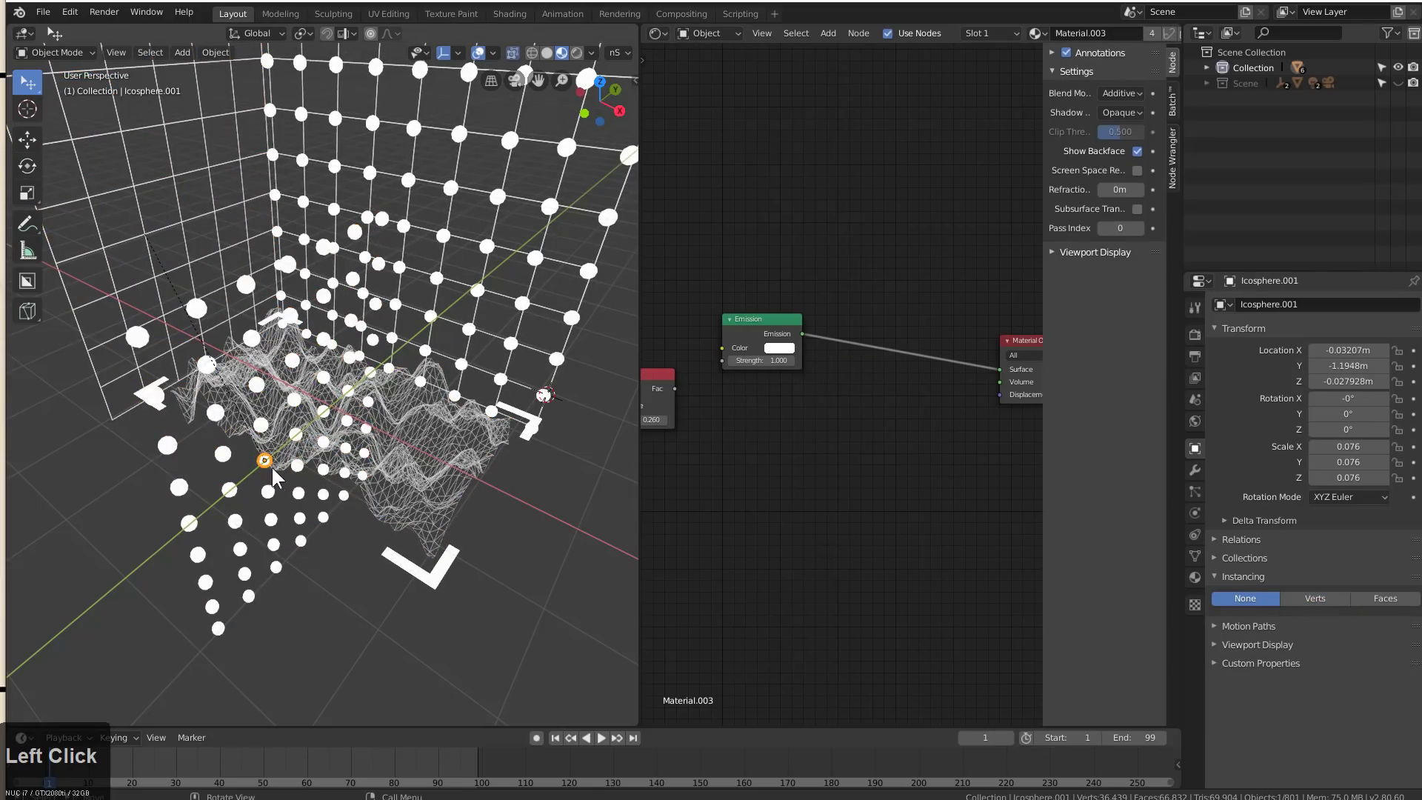
key(alt+g)
Move the side panel's source ico sphere to about X -3.3 m, Y -0.42 m and Z 1.9 m
key(g)
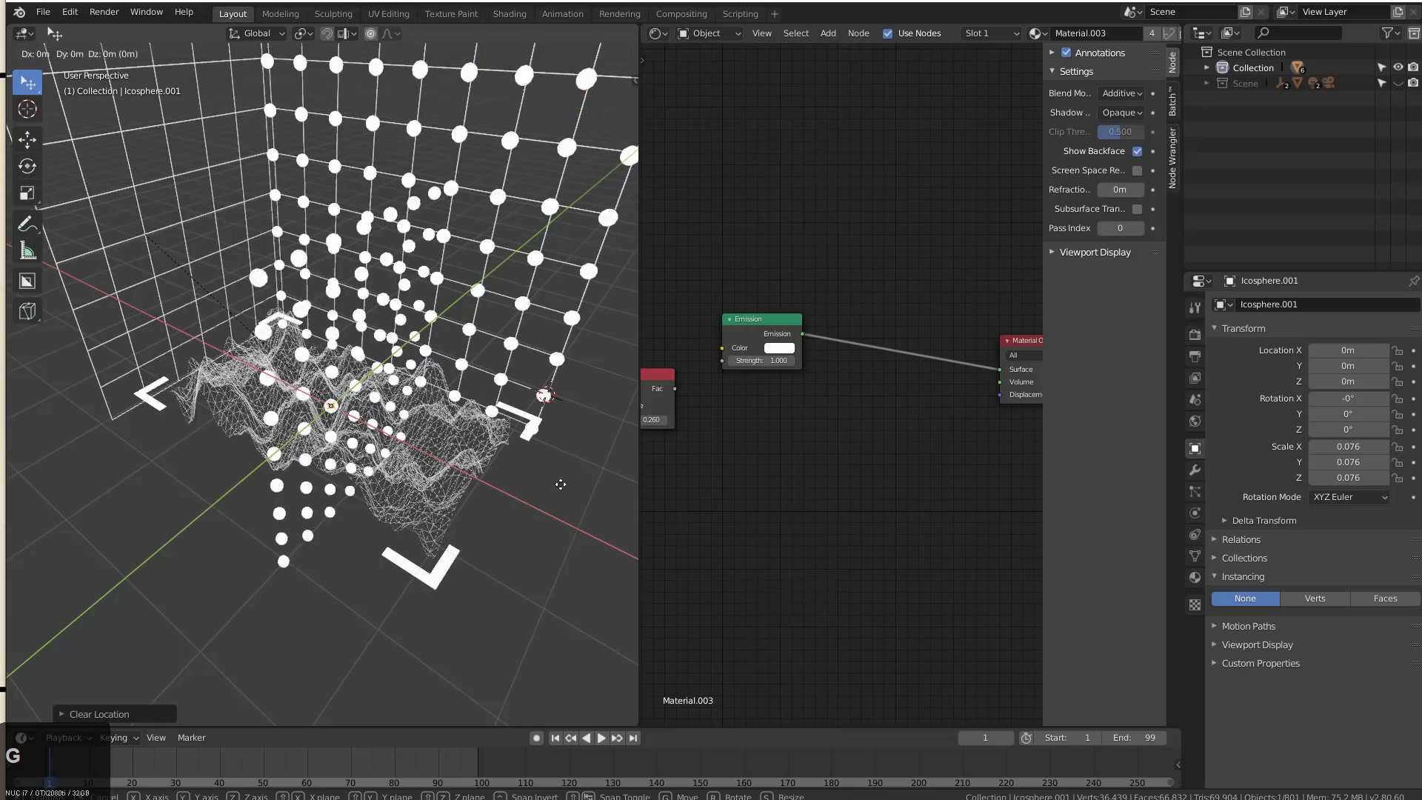
key(x)
click(219, 343)
middle_drag(220, 343, 290, 464)
key(g)
key(z)
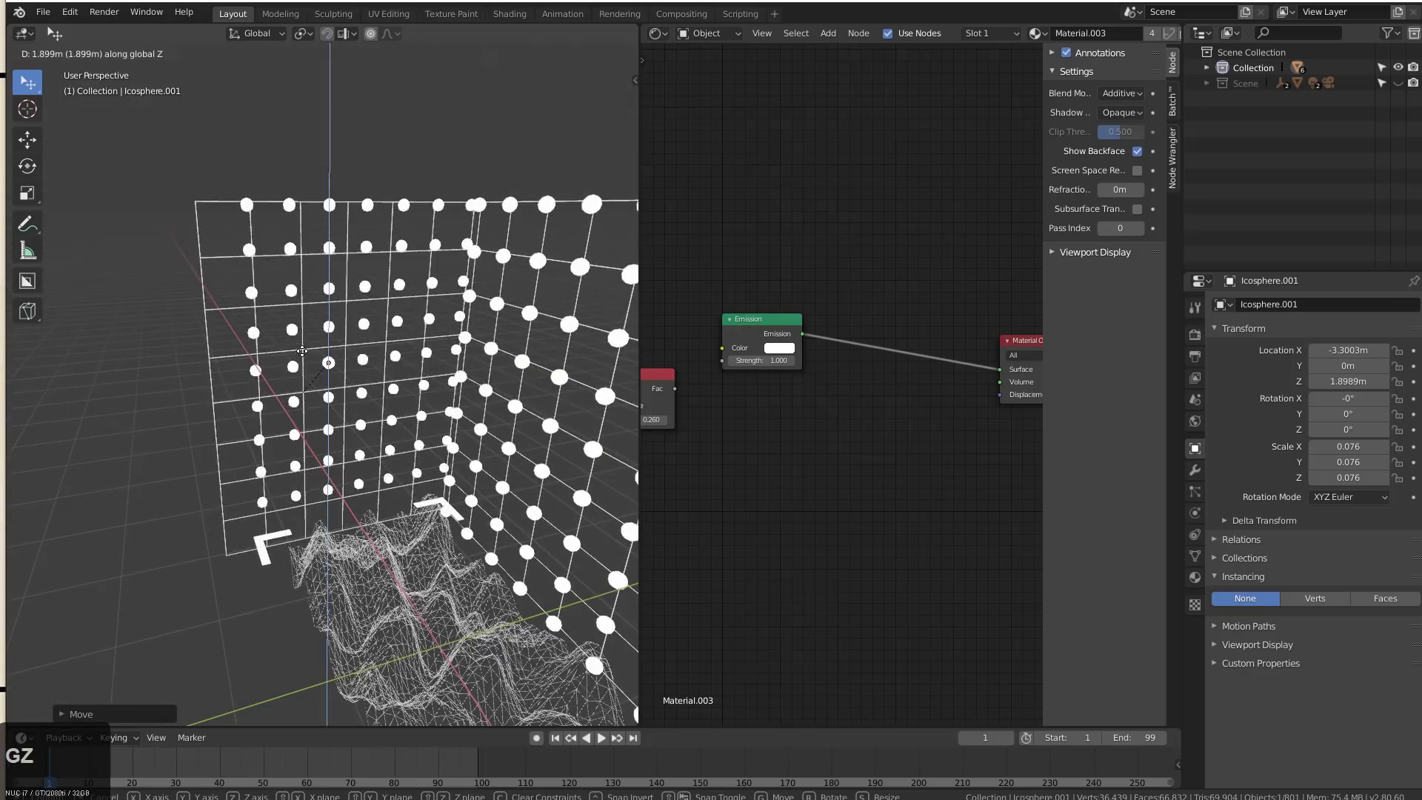
click(300, 359)
key(g)
key(x)
key(y)
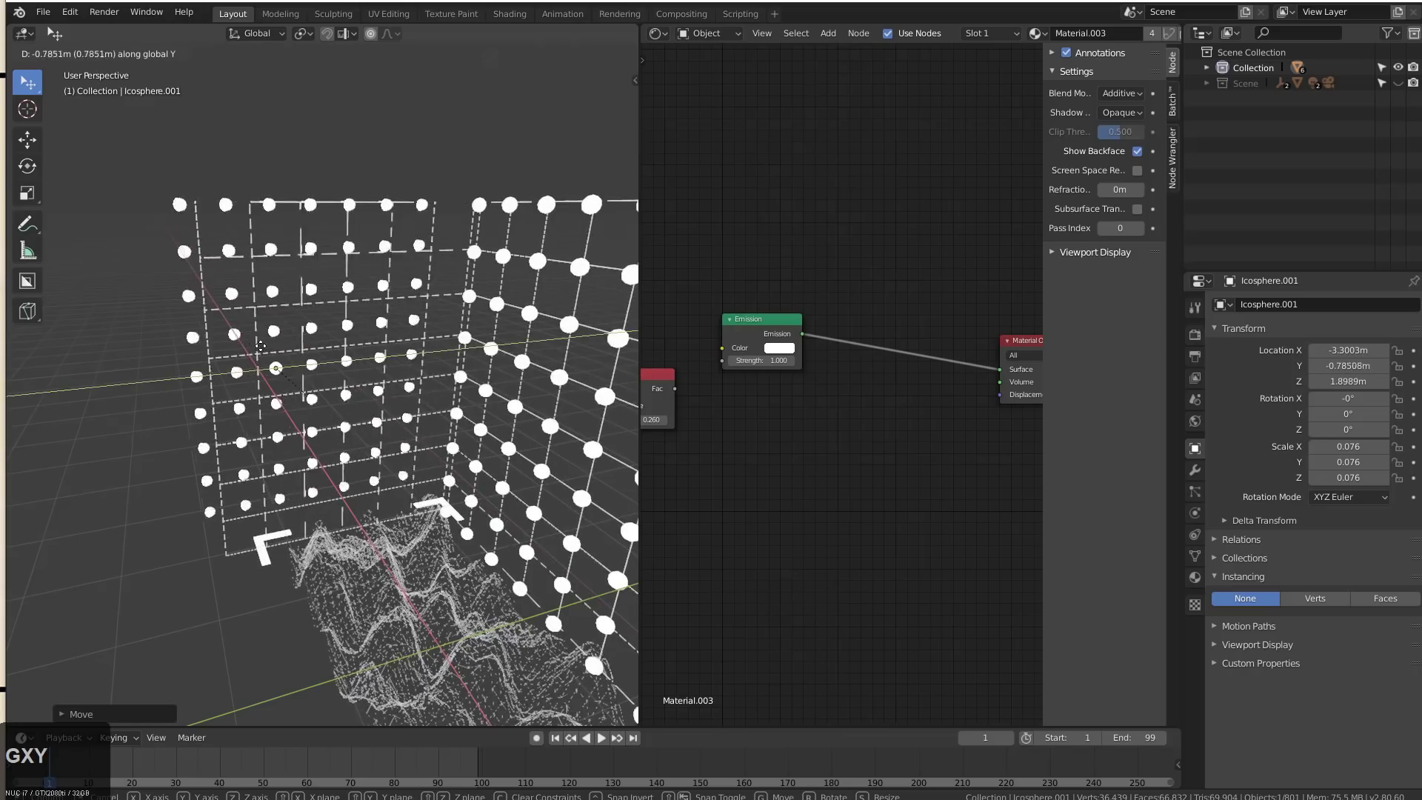
click(269, 349)
Align the instanced spheres with the side panel's grid by moving their source sphere to about X -2.24 m and Y -0.68 m
middle_drag(268, 348, 393, 378)
key(g)
key(x)
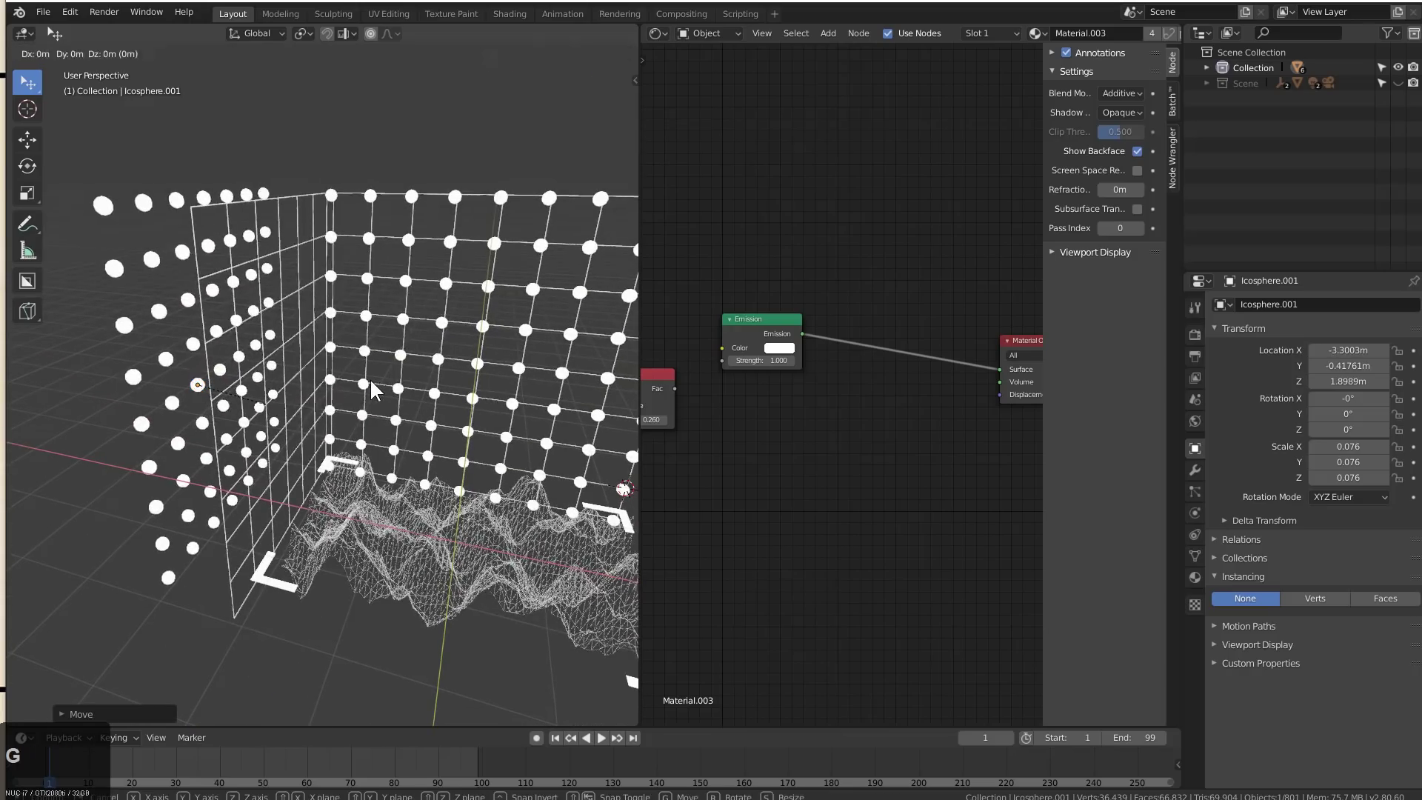
scroll(436, 401, down, 3)
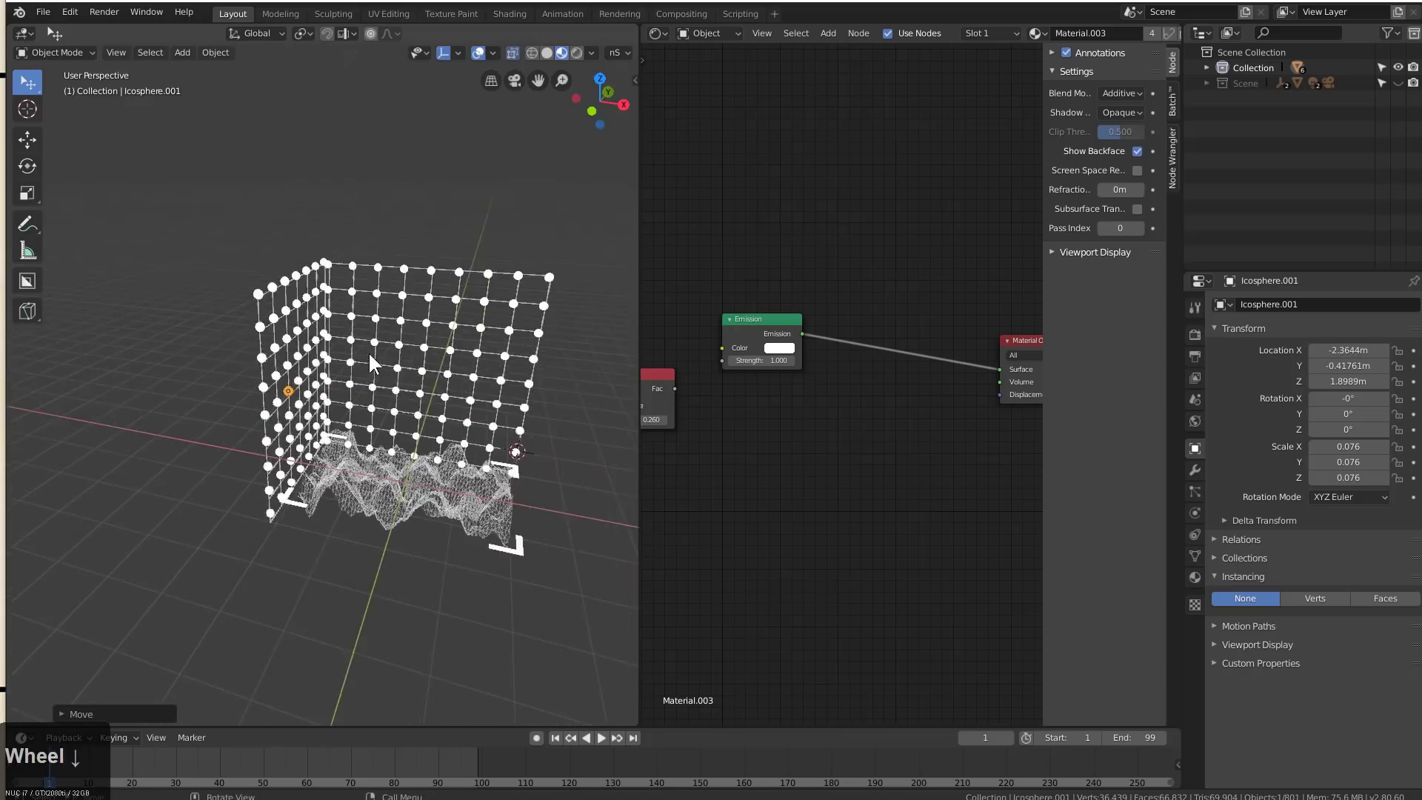
middle_drag(436, 401, 474, 387)
click(385, 377)
scroll(437, 381, up, 3)
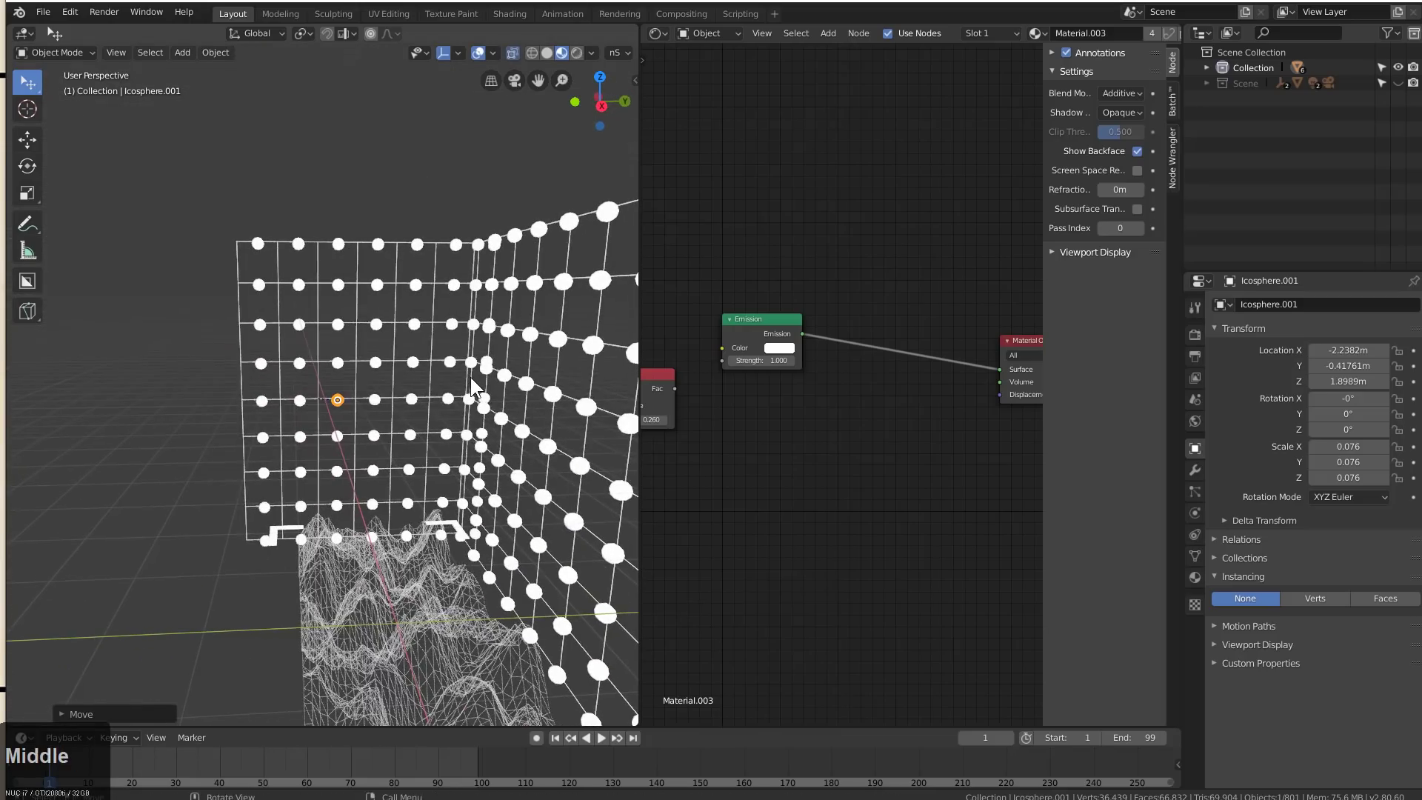
key(y)
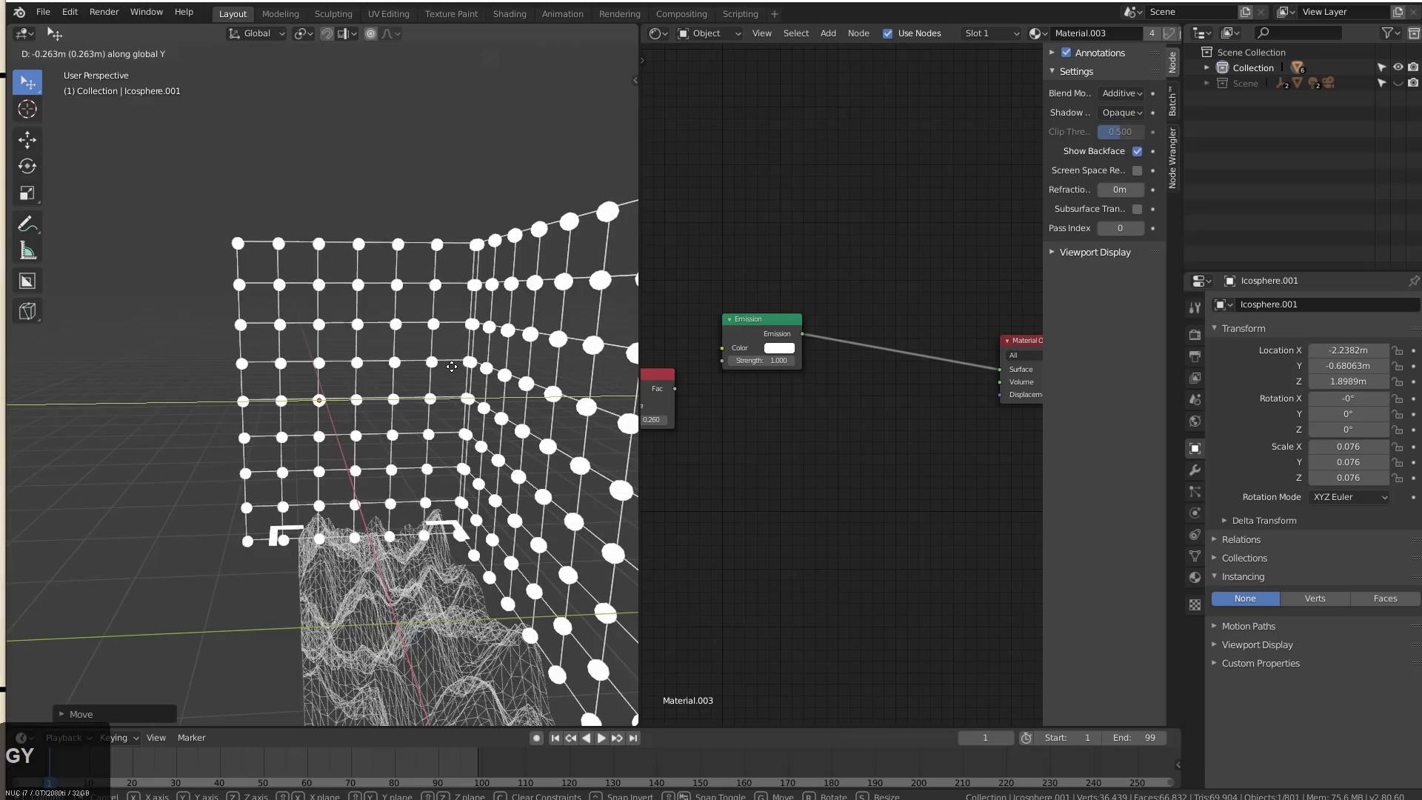
click(453, 377)
Hide the side panel's source ico sphere, keeping the instanced spheres on the grid
scroll(454, 378, down, 5)
middle_drag(408, 419, 281, 407)
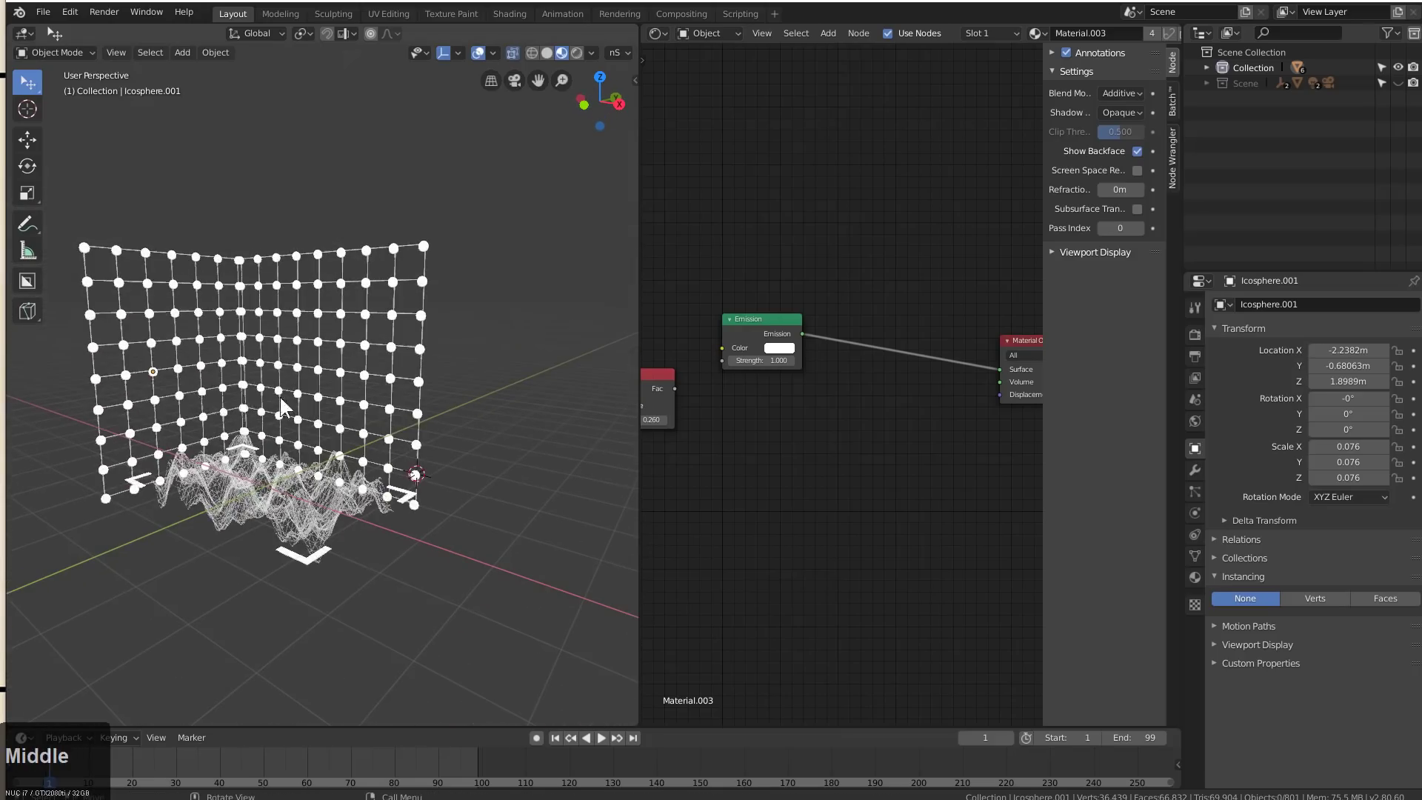
click(154, 368)
click(154, 367)
key(Delete)
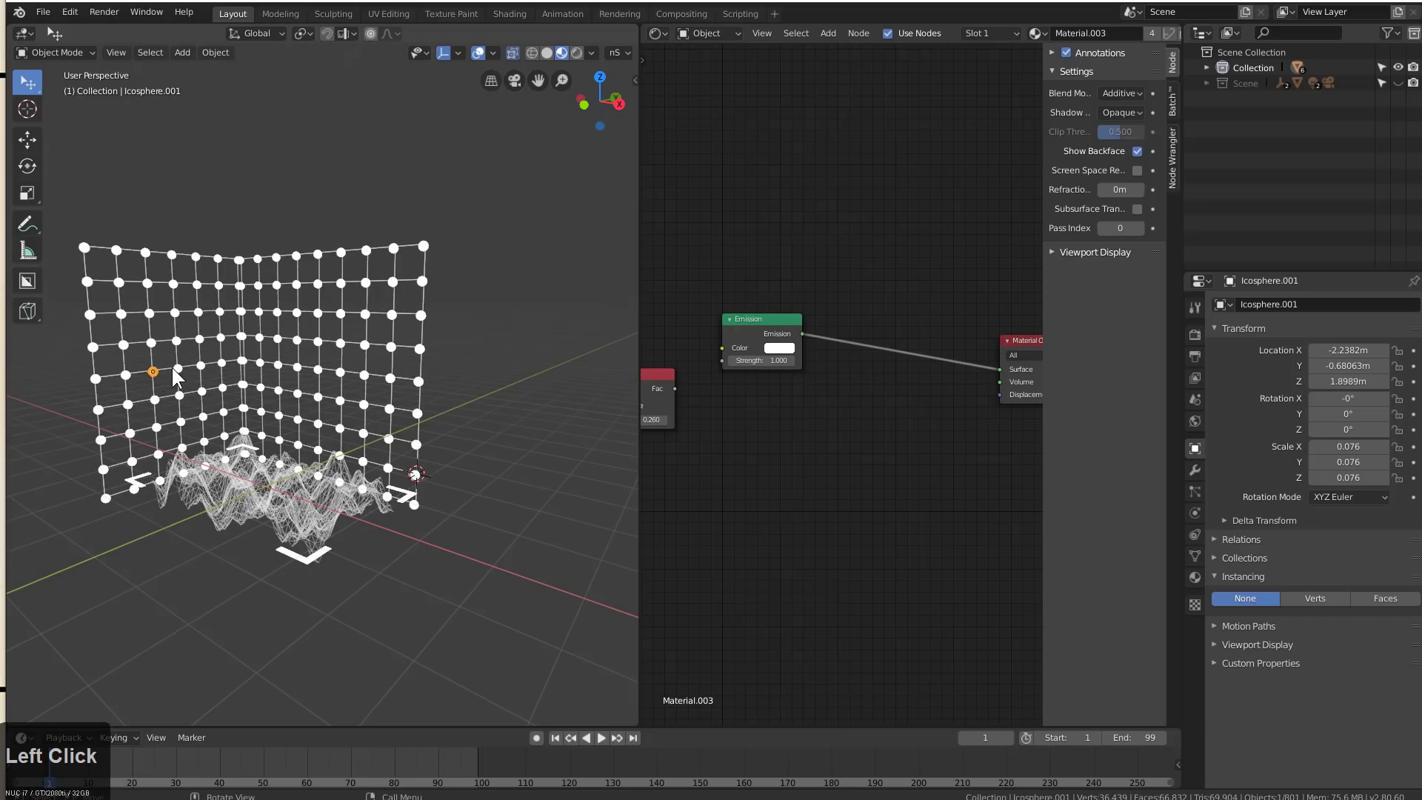
Try stretching the wireframe terrain to a Z scale of about 3.38 and raising it about 0.77 m, and undo both changes
middle_drag(172, 367, 337, 456)
scroll(350, 407, up, 3)
click(298, 478)
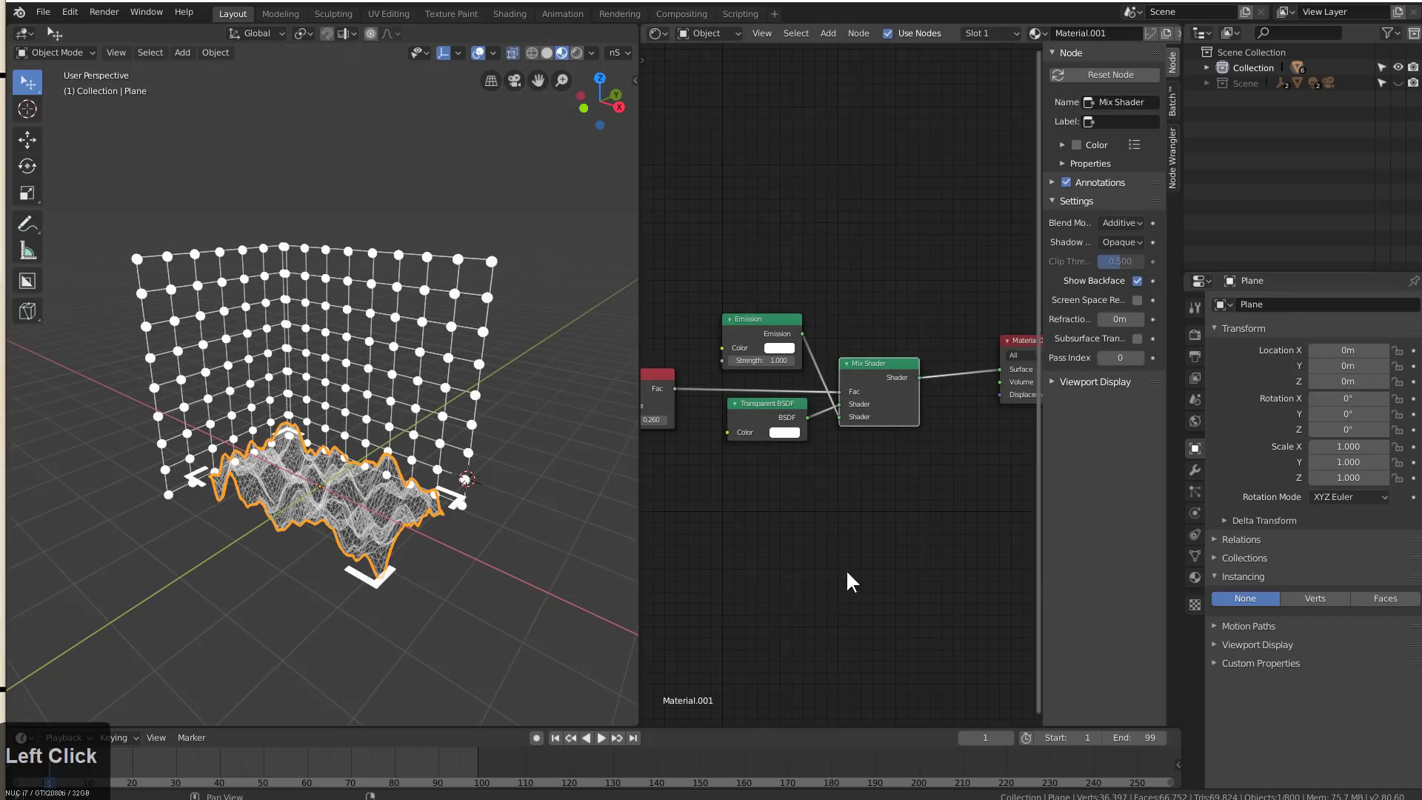
key(s)
key(z)
click(499, 606)
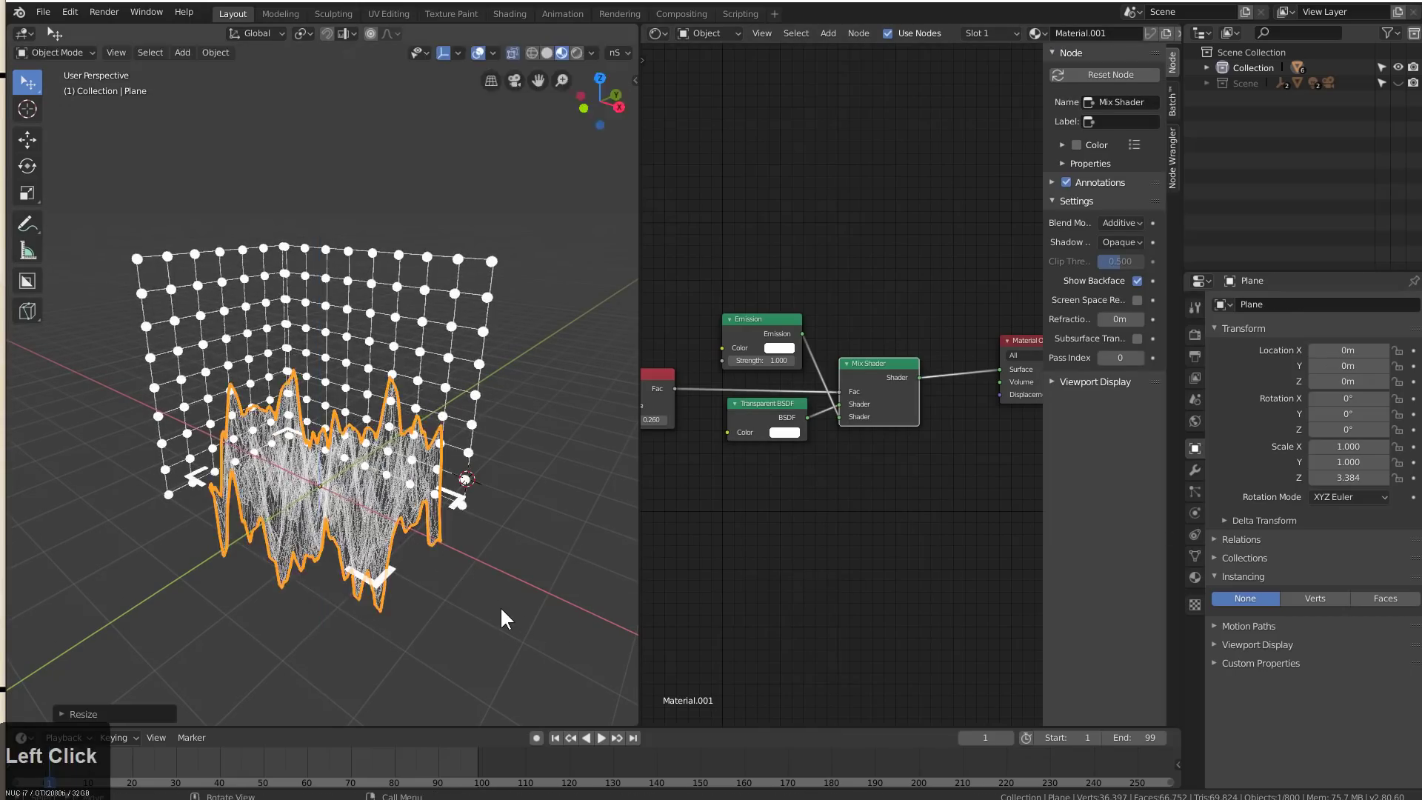
key(g)
key(z)
right_click(495, 570)
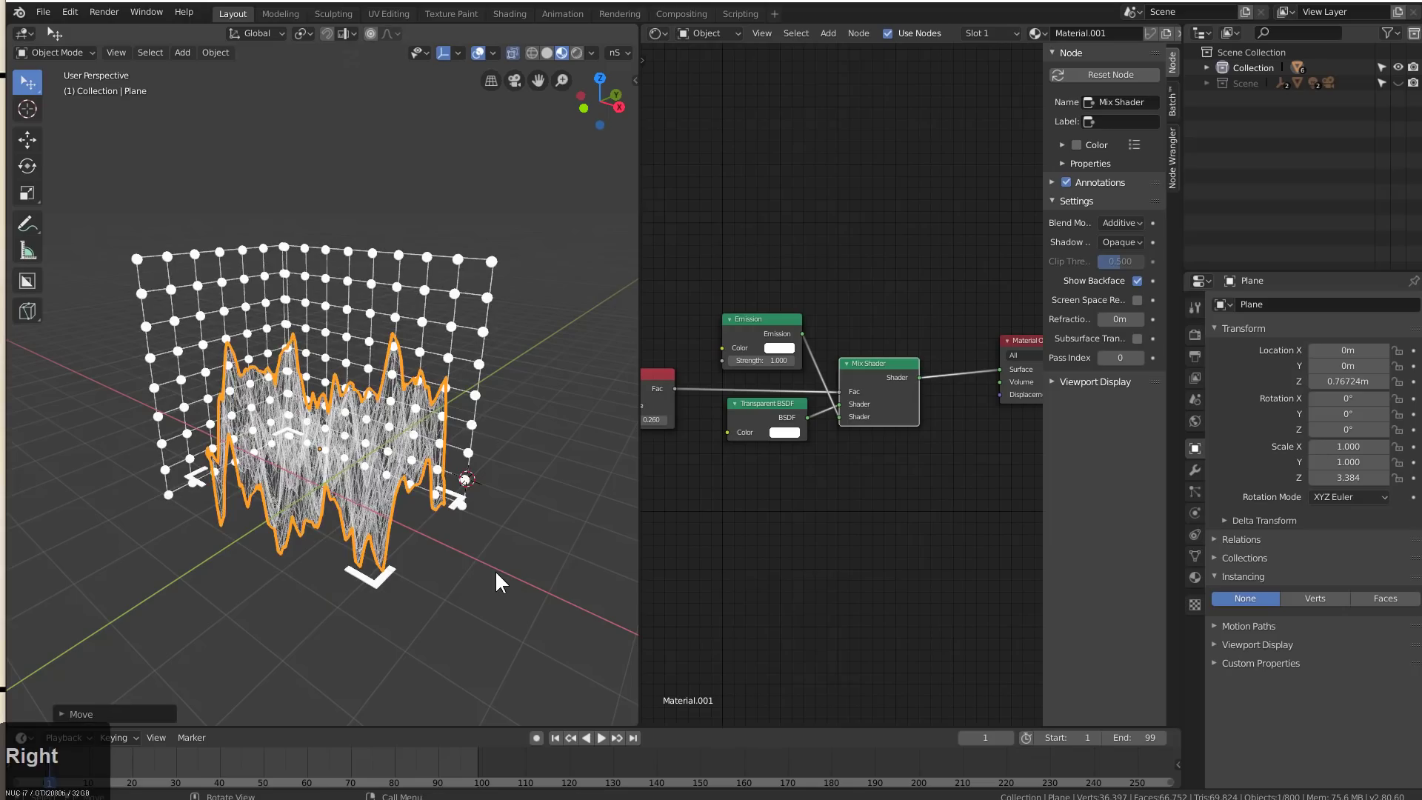
key(ctrl+z)
Widen the wireframe terrain along Y to a scale of about 1.37 to reach the corner brackets
middle_drag(450, 552, 336, 526)
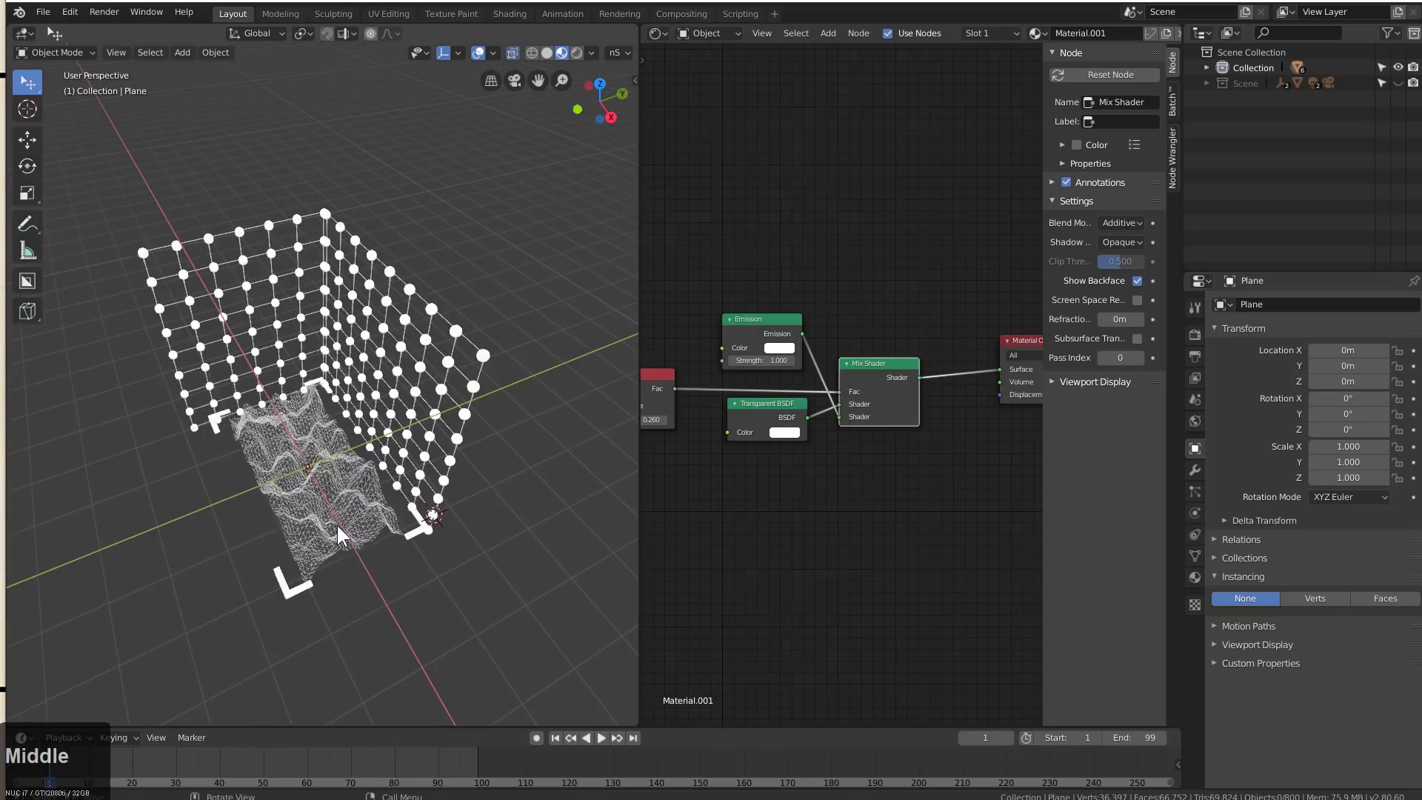
key(s)
key(x)
key(y)
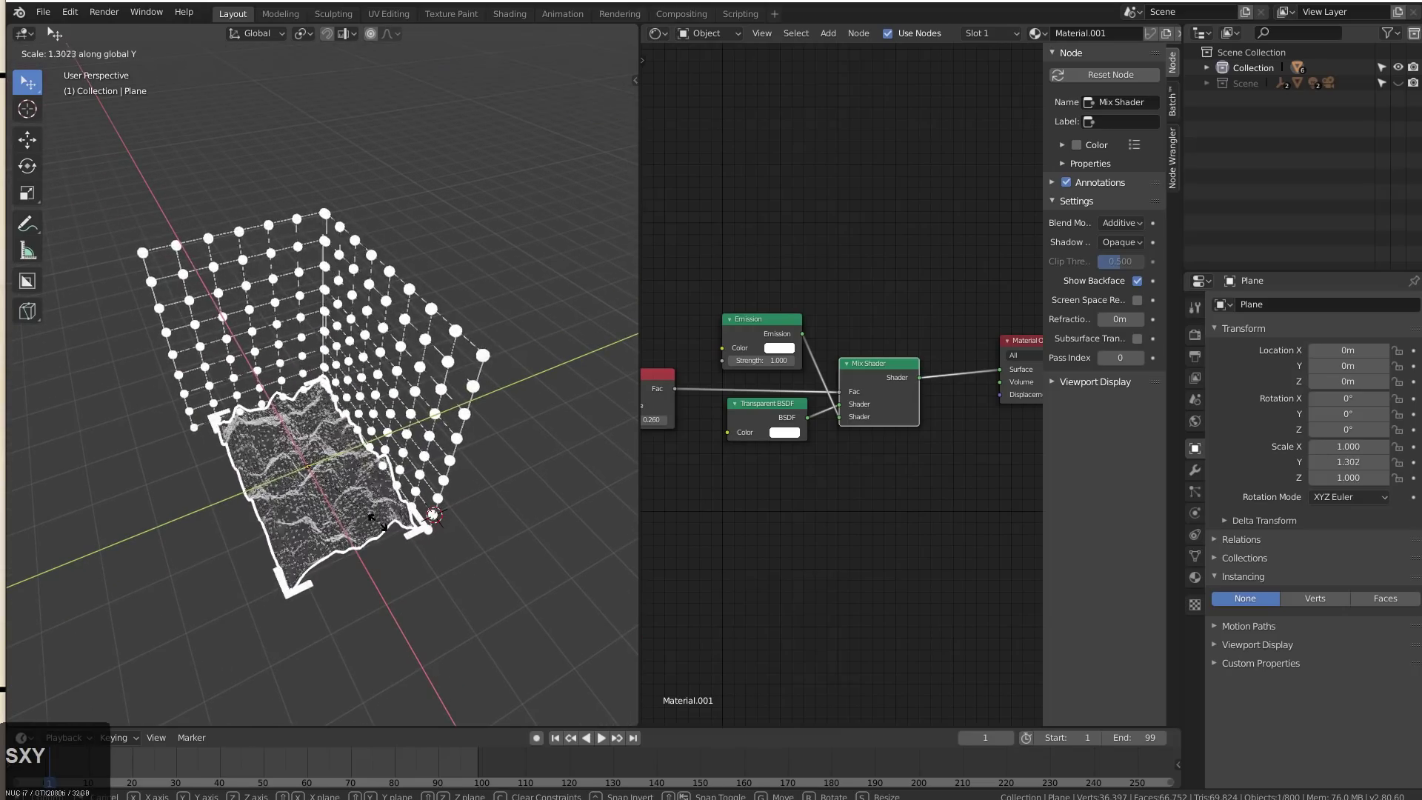
click(386, 522)
Select all objects in the scene and apply Visual Geometry to Mesh
middle_drag(392, 523, 412, 527)
middle_drag(467, 470, 385, 521)
scroll(385, 521, down, 2)
key(a)
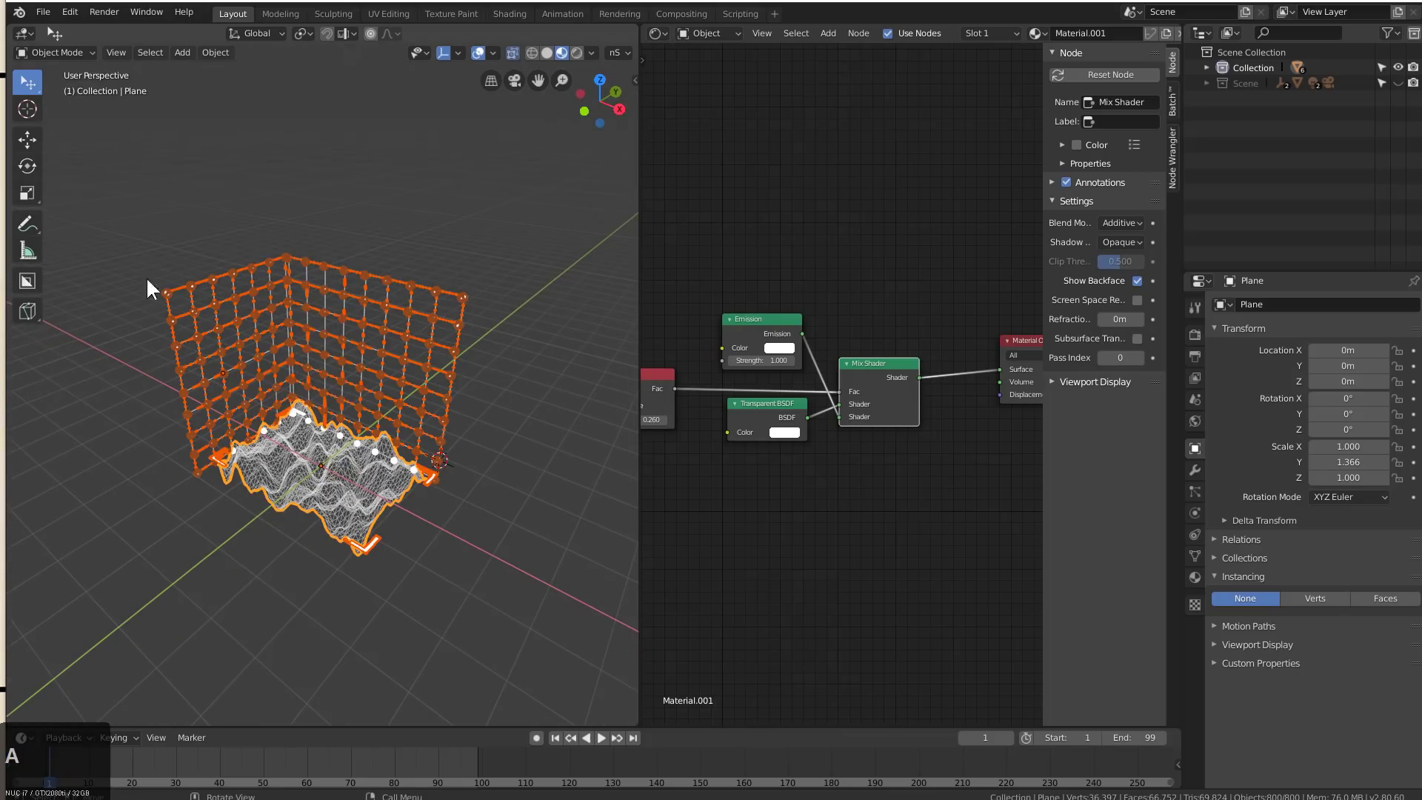
key(ctrl+a)
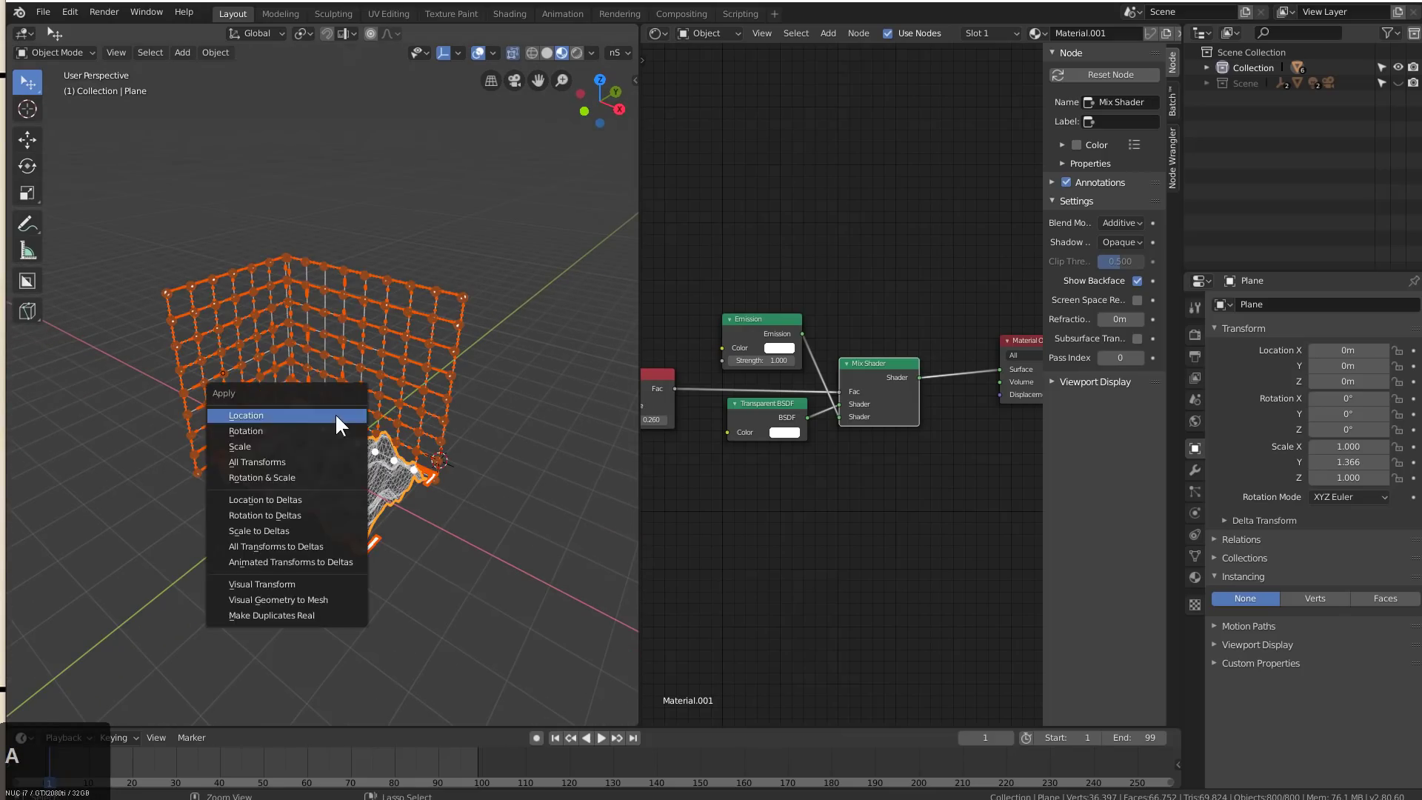
click(300, 600)
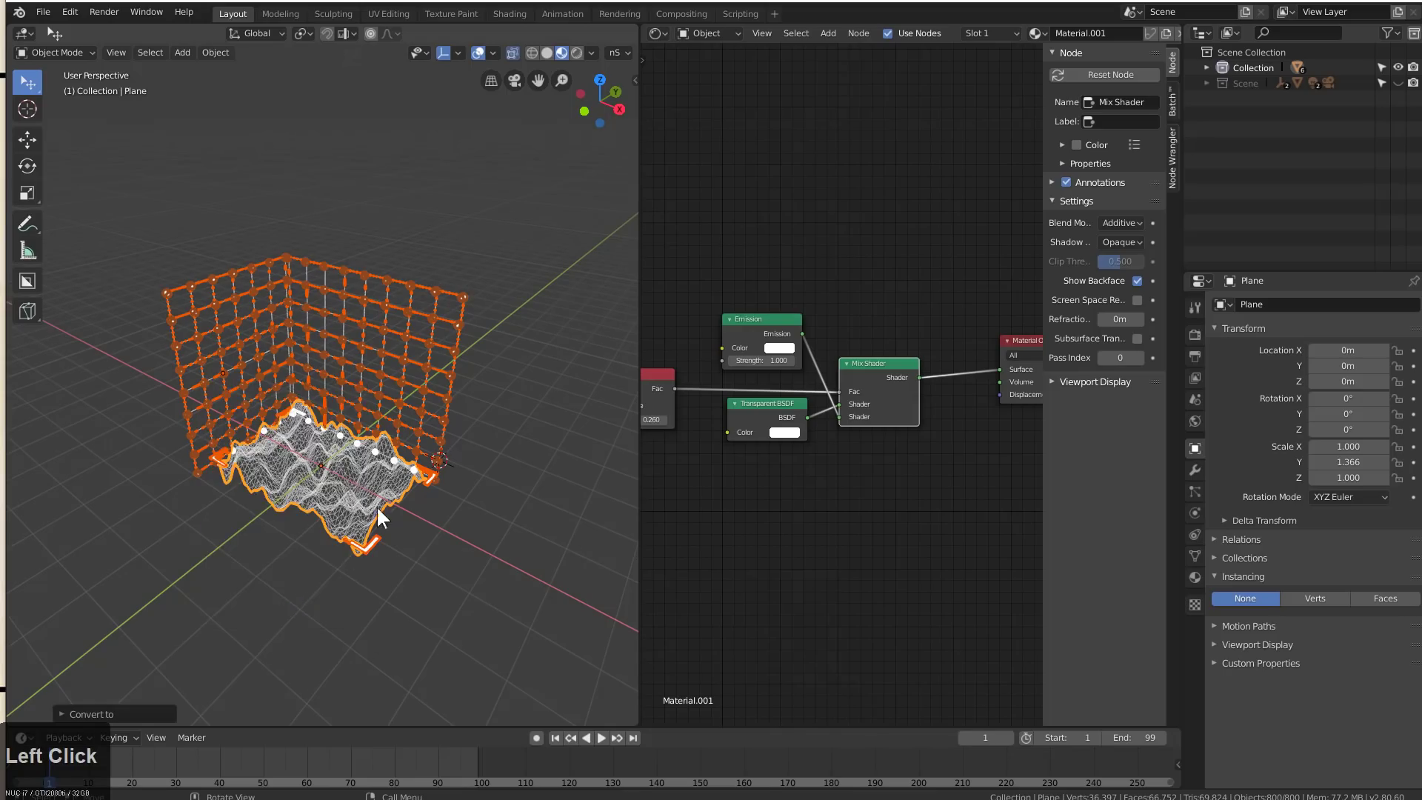
Try to join all the selected objects into one mesh, and undo the join
scroll(518, 345, up, 2)
key(ctrl+j)
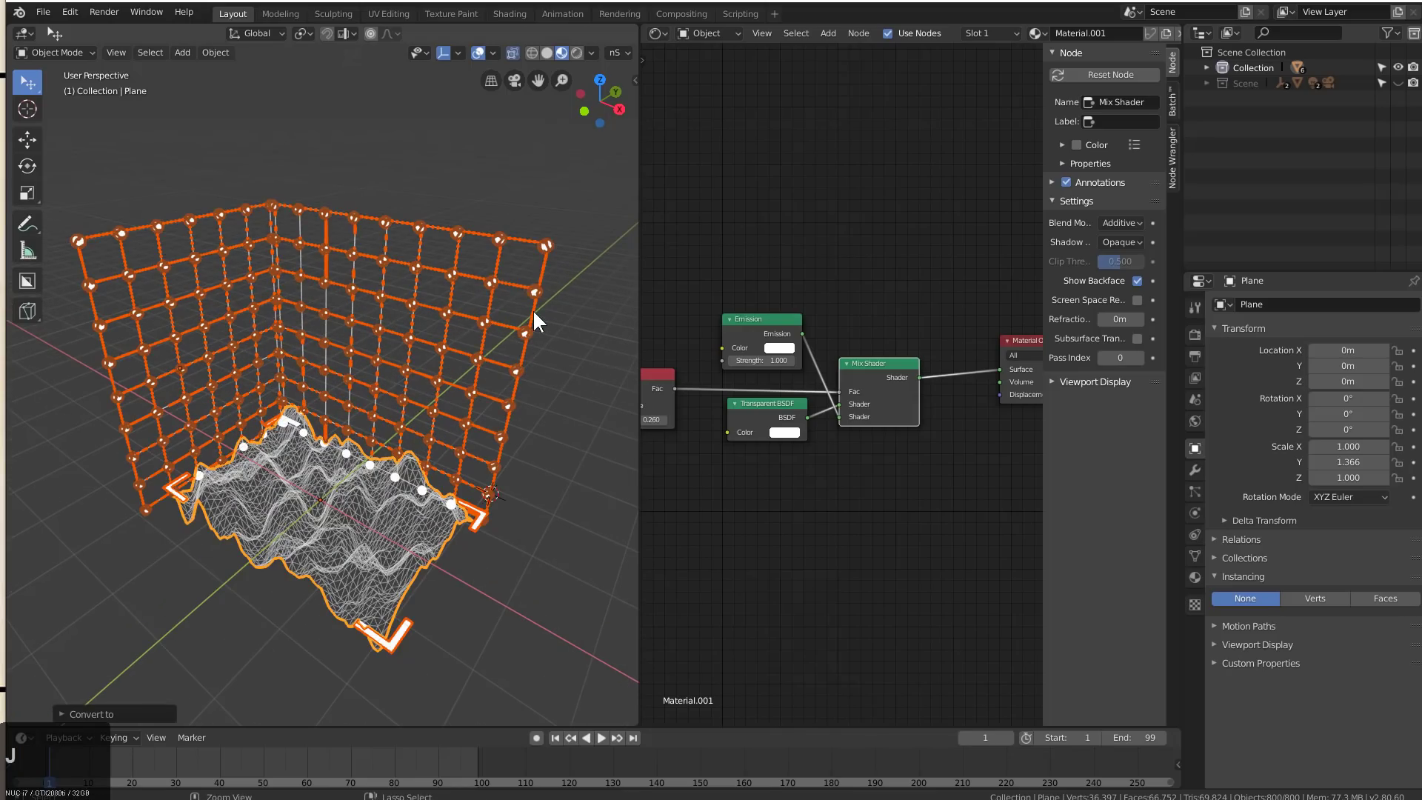
key(ctrl+z)
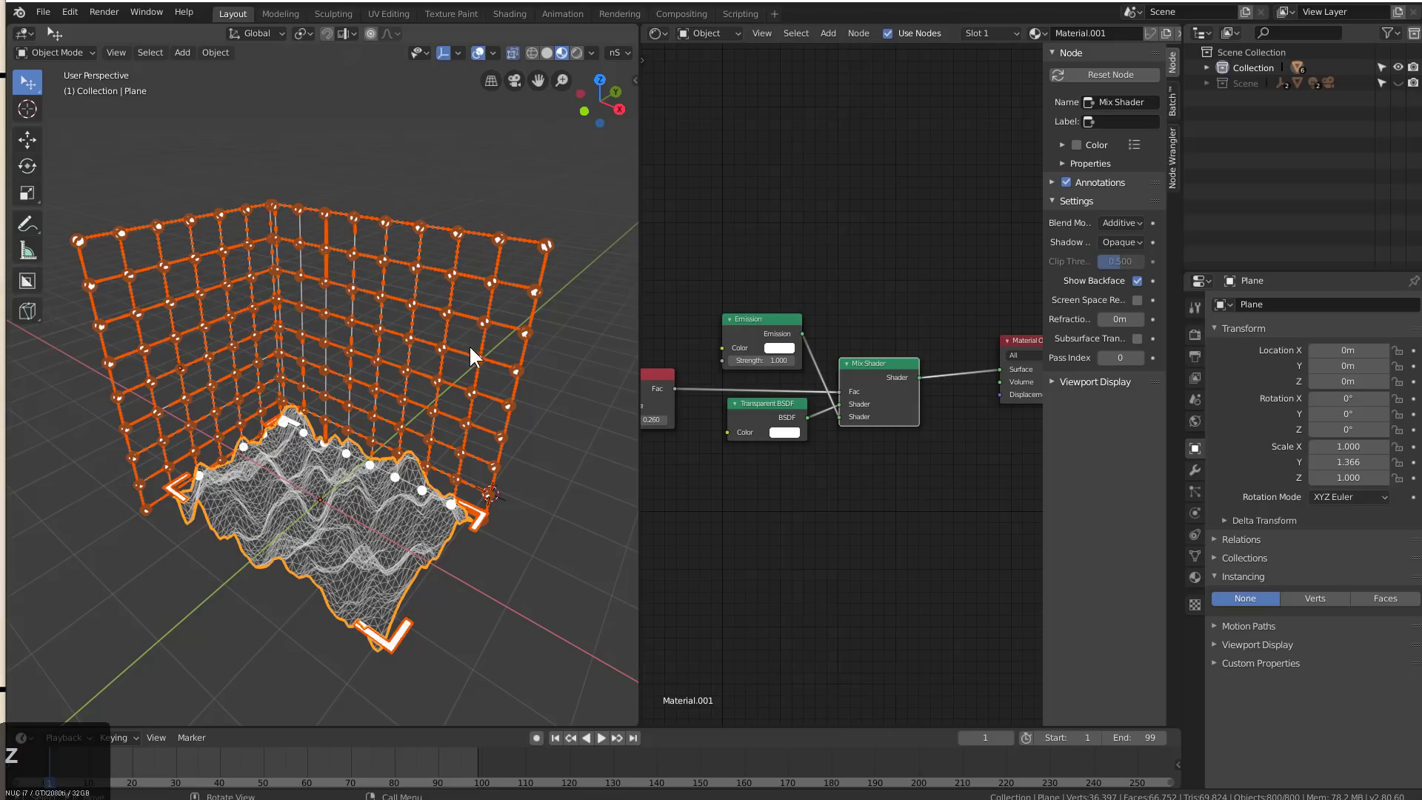
Run Make Duplicates Real on the selected objects to turn the instanced spheres into real geometry
key(space)
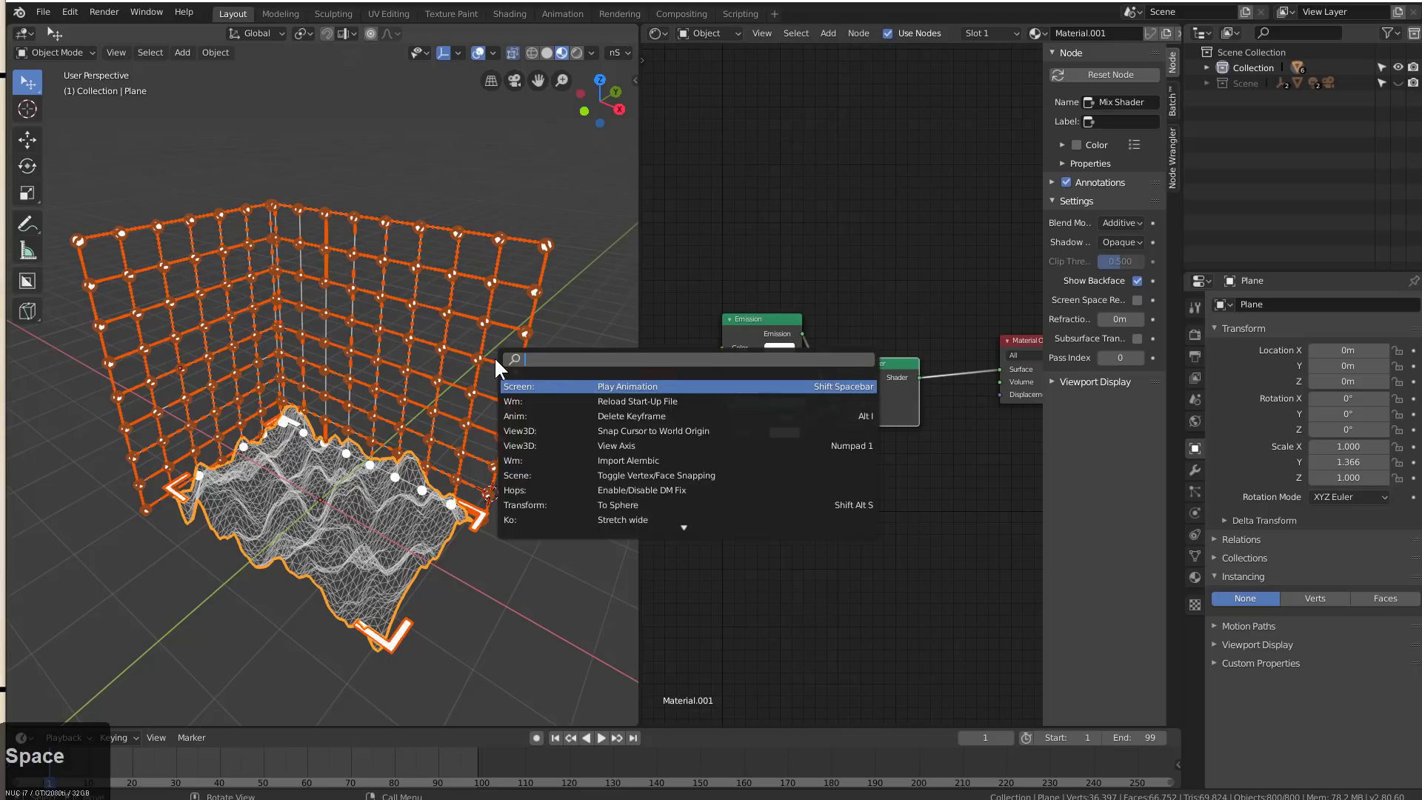
text(make )
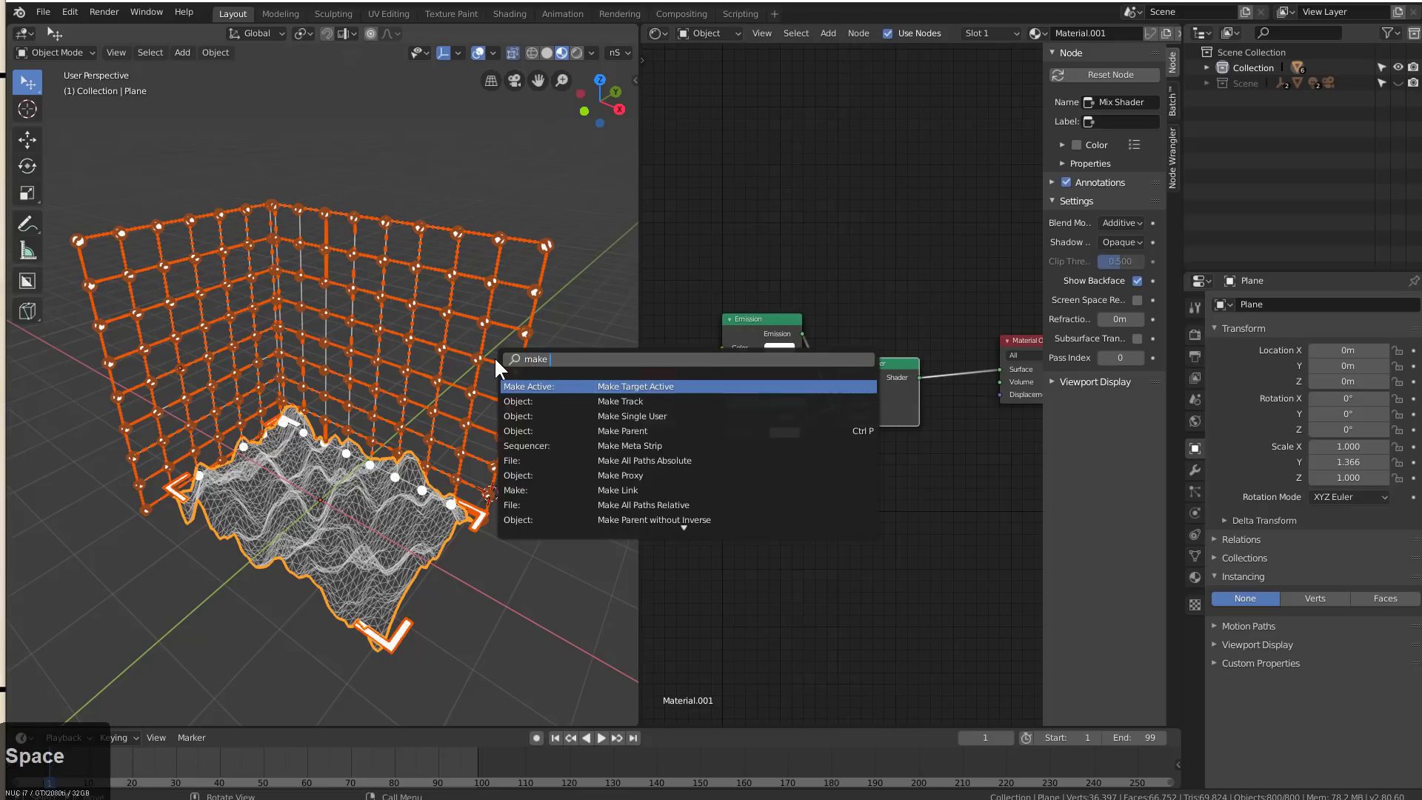
text(d)
key(BackSpace)
text(du)
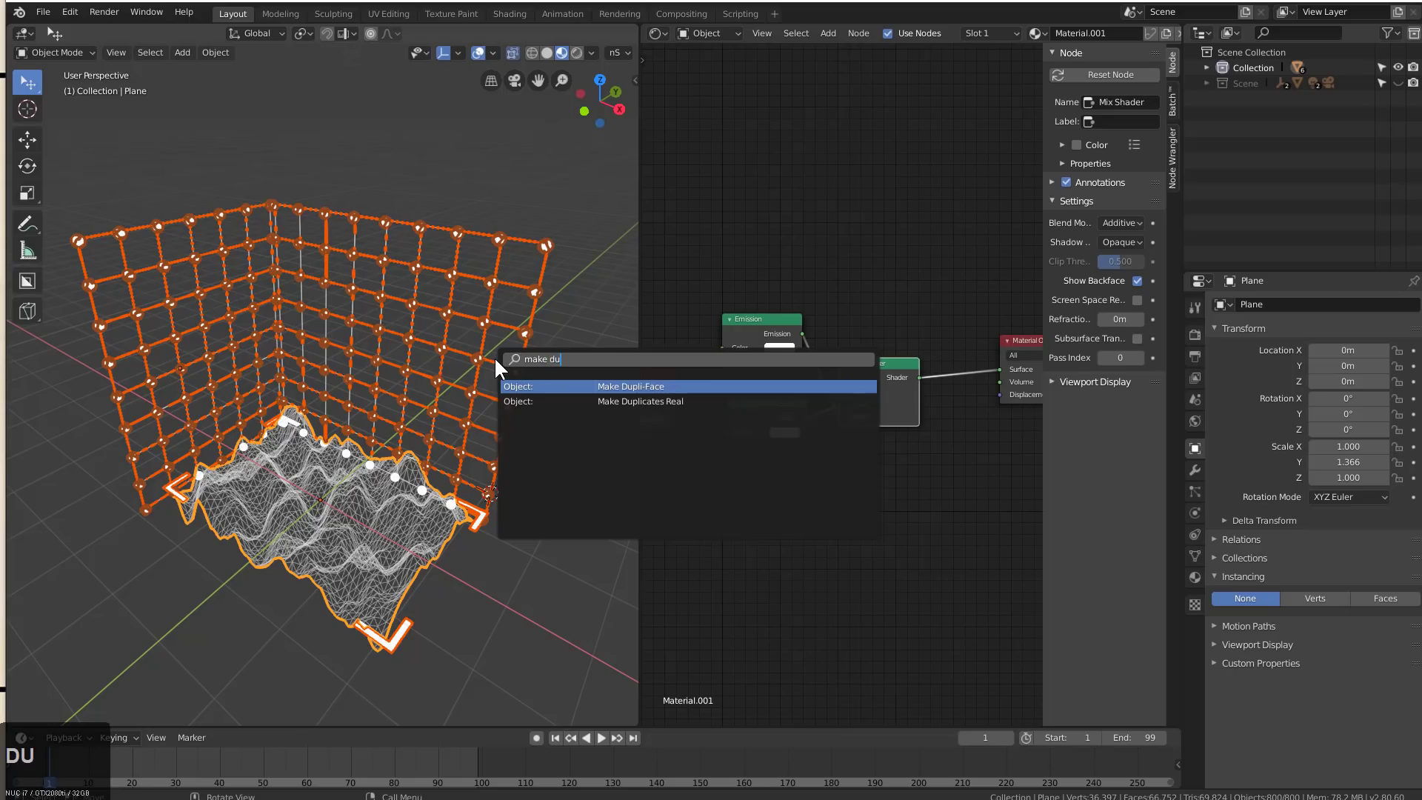
click(581, 404)
Reselect everything, apply Visual Geometry to Mesh again and join all the parts into a single object
key(a)
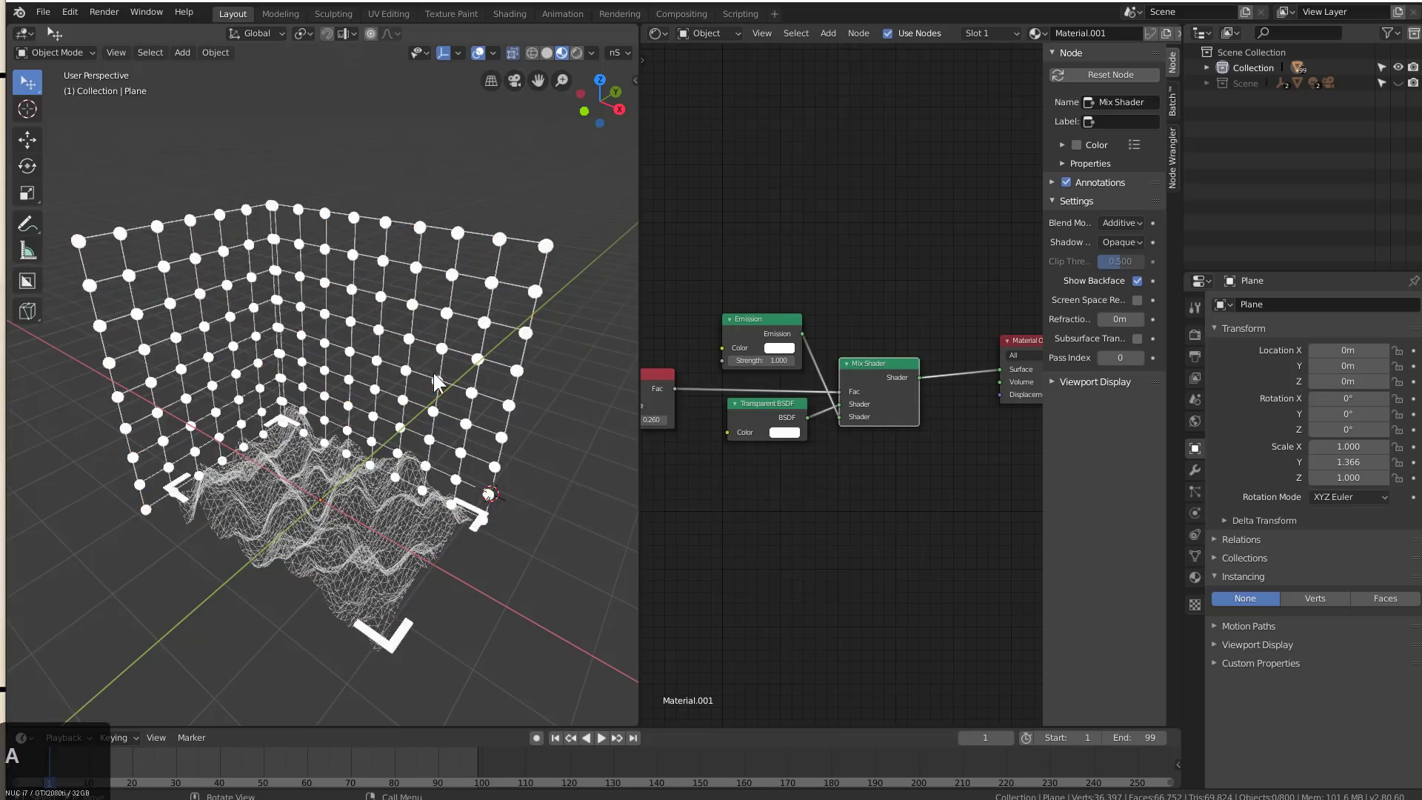
key(a)
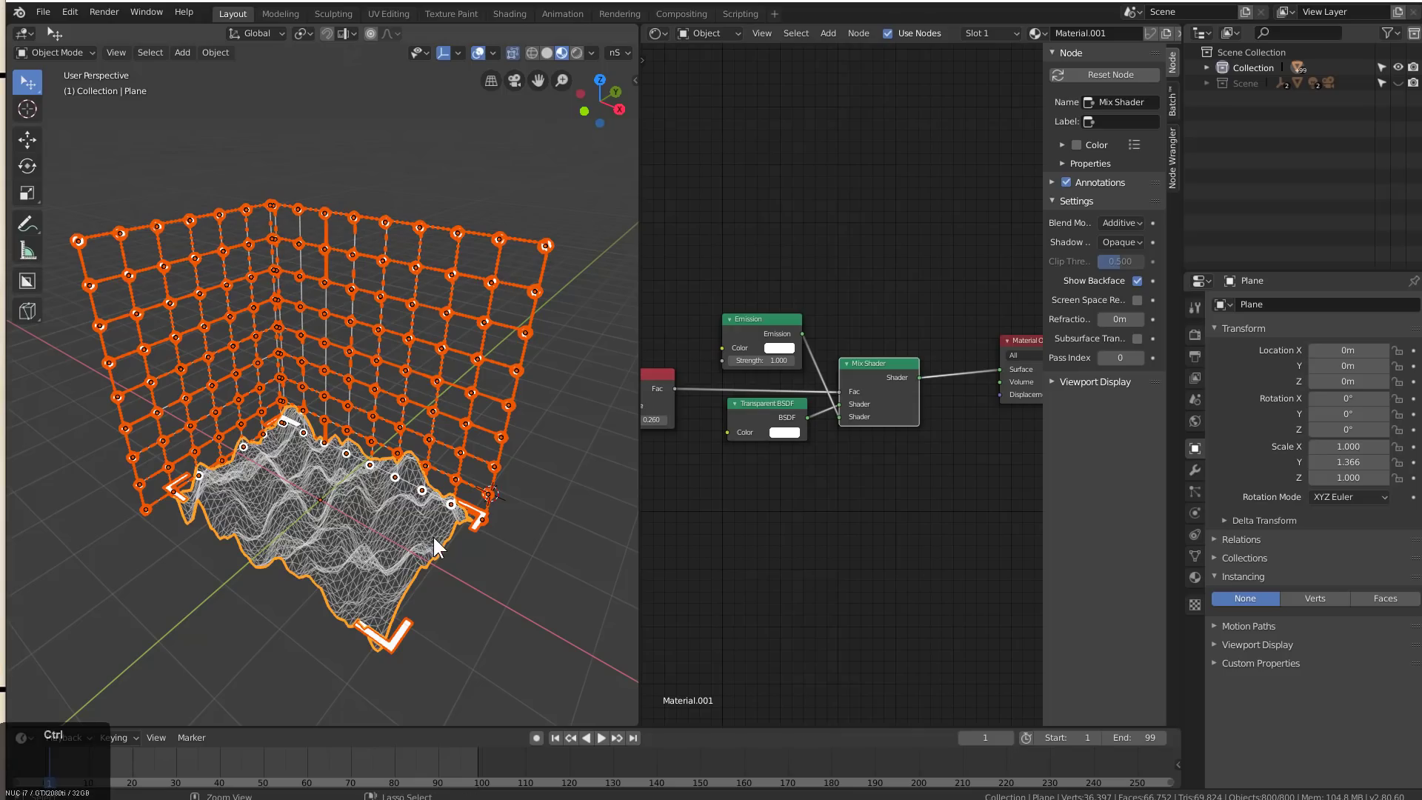
key(space)
key(Escape)
key(ctrl+a)
click(464, 536)
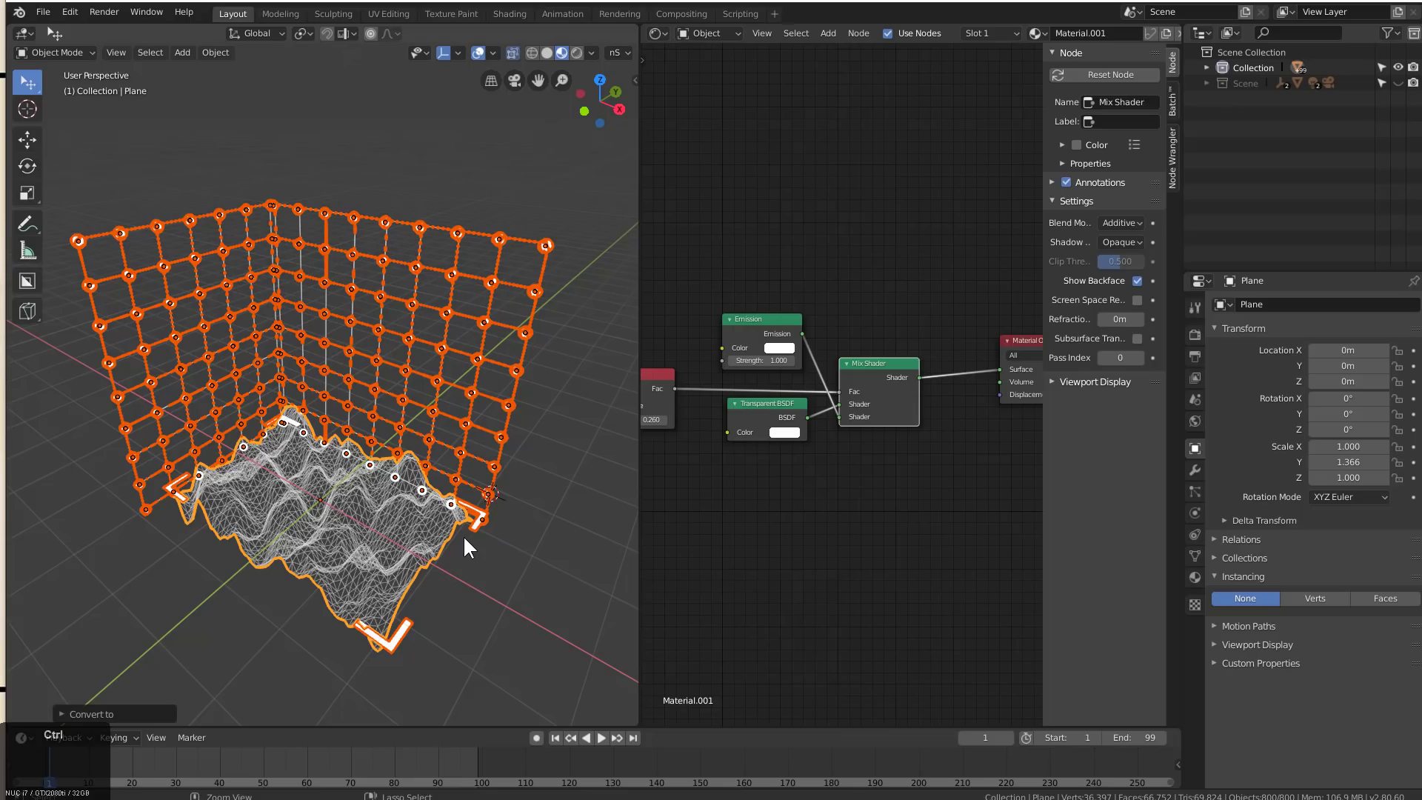
scroll(268, 501, down, 4)
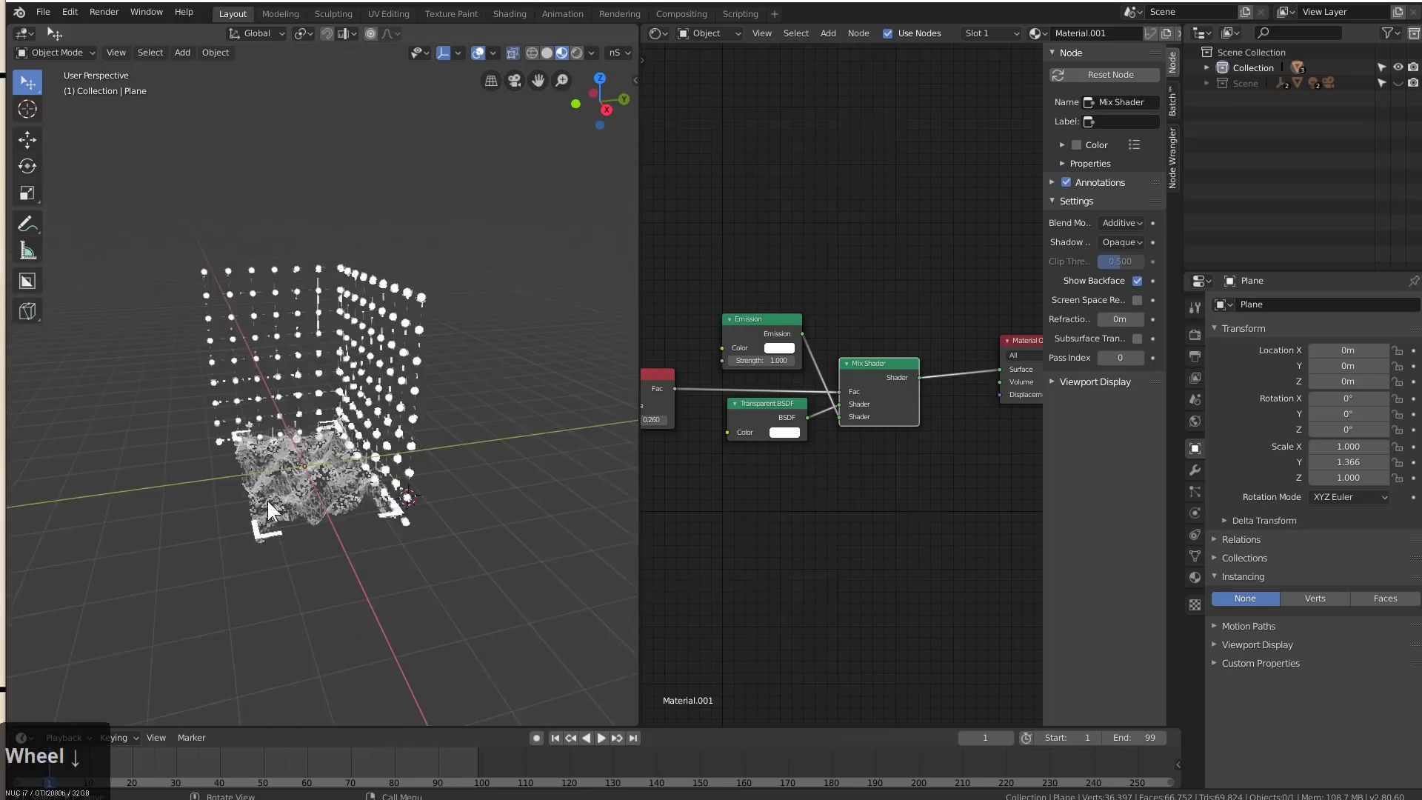
middle_drag(268, 501, 285, 499)
click(299, 464)
scroll(300, 448, down, 2)
middle_drag(302, 437, 207, 210)
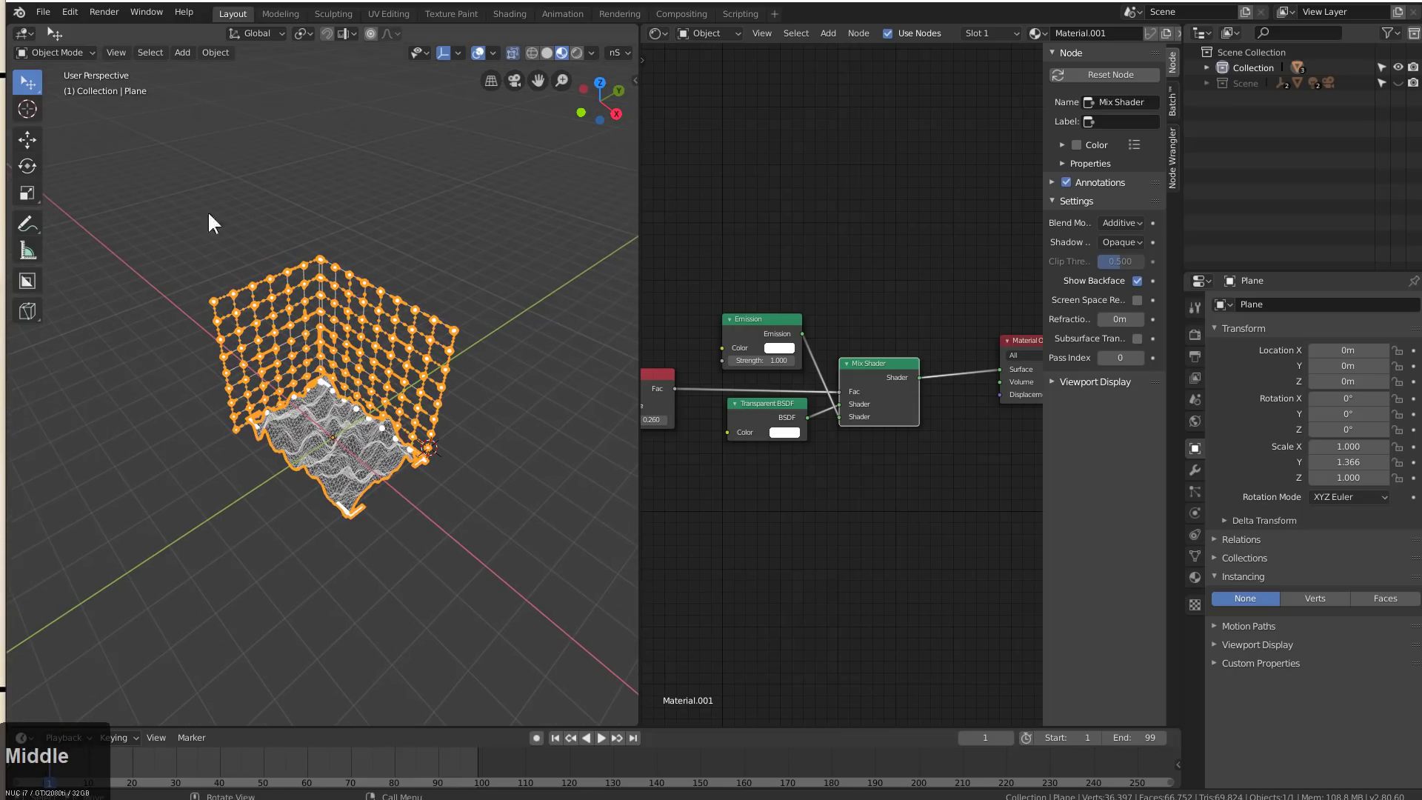
Expand the 3D viewport over the node editor and enable Bloom in the Eevee render settings
click(1194, 334)
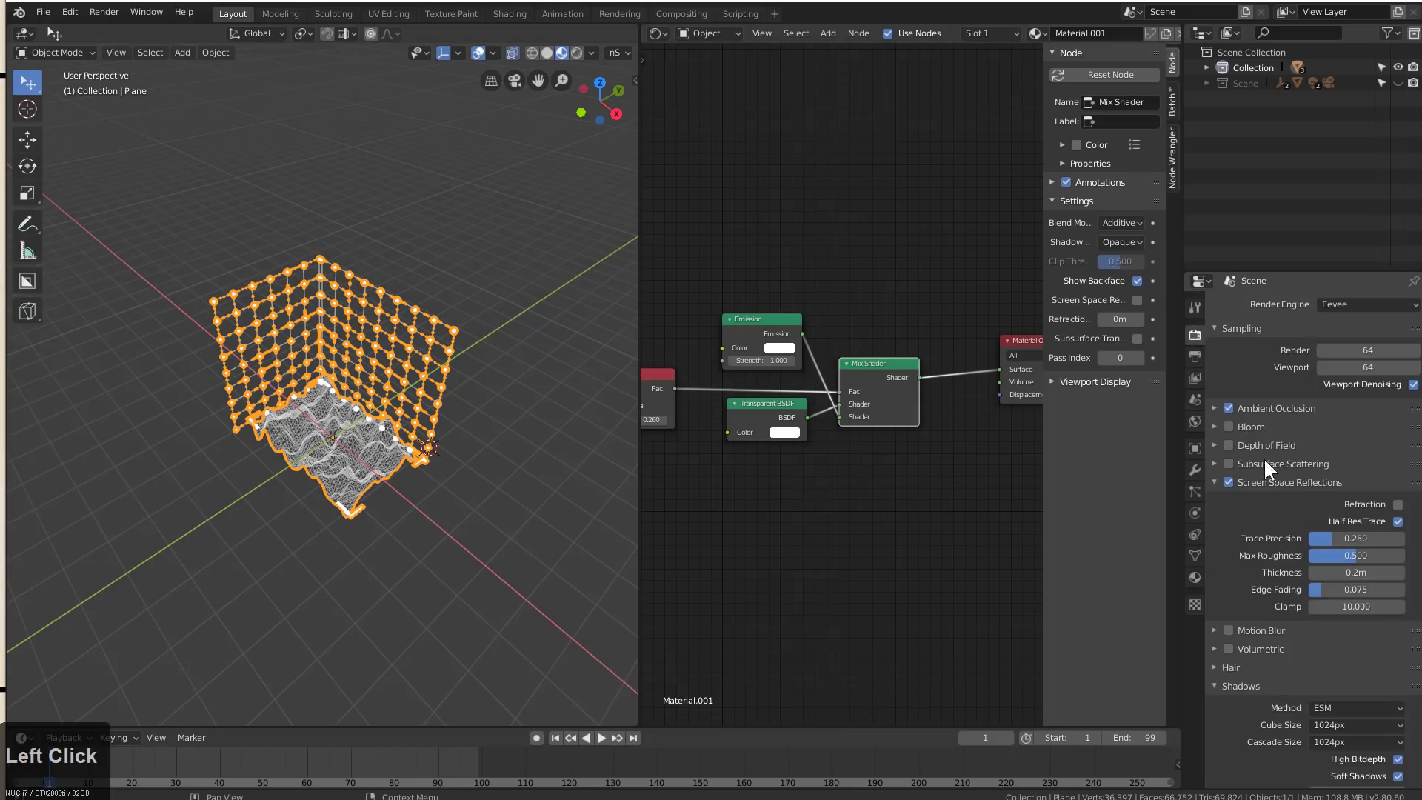
drag(638, 28, 814, 126)
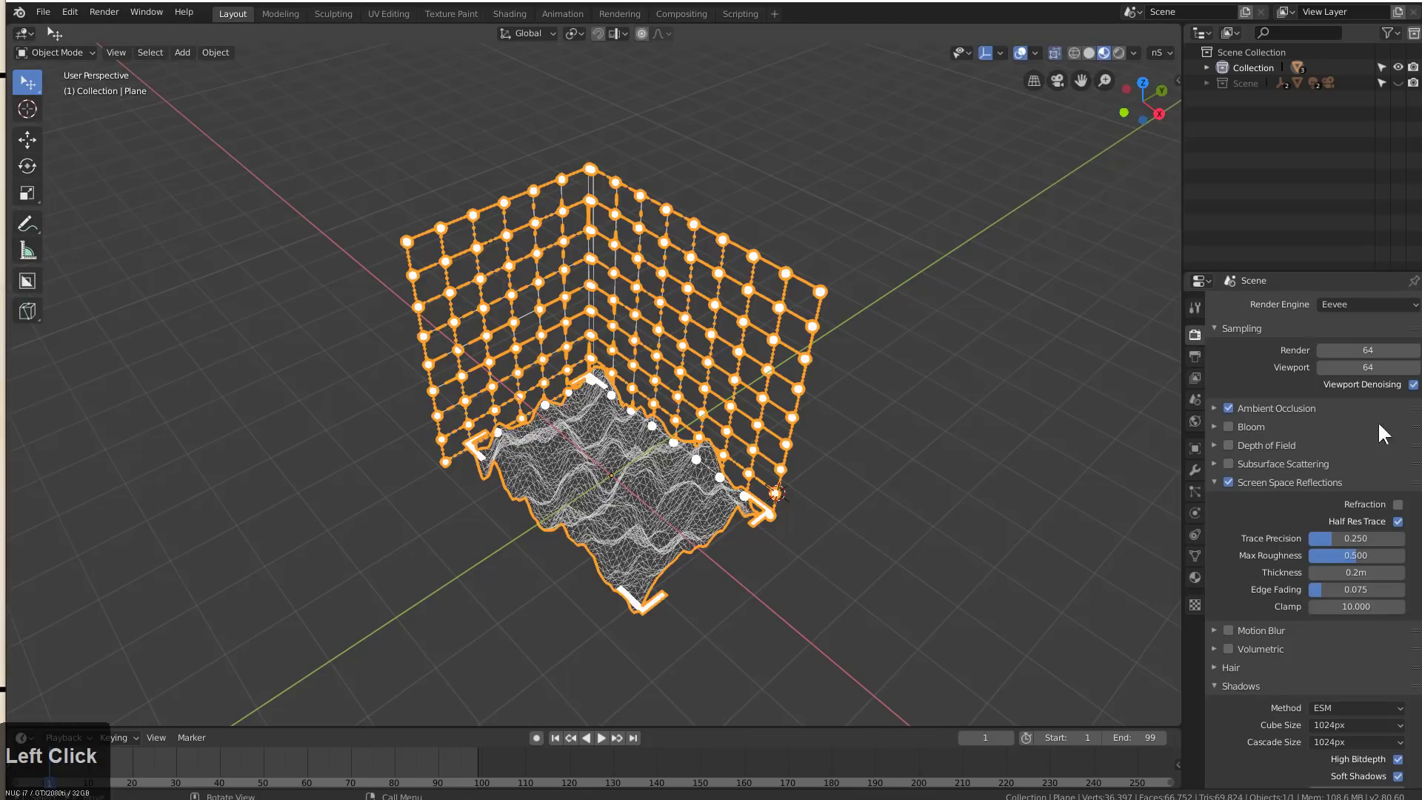
click(1228, 427)
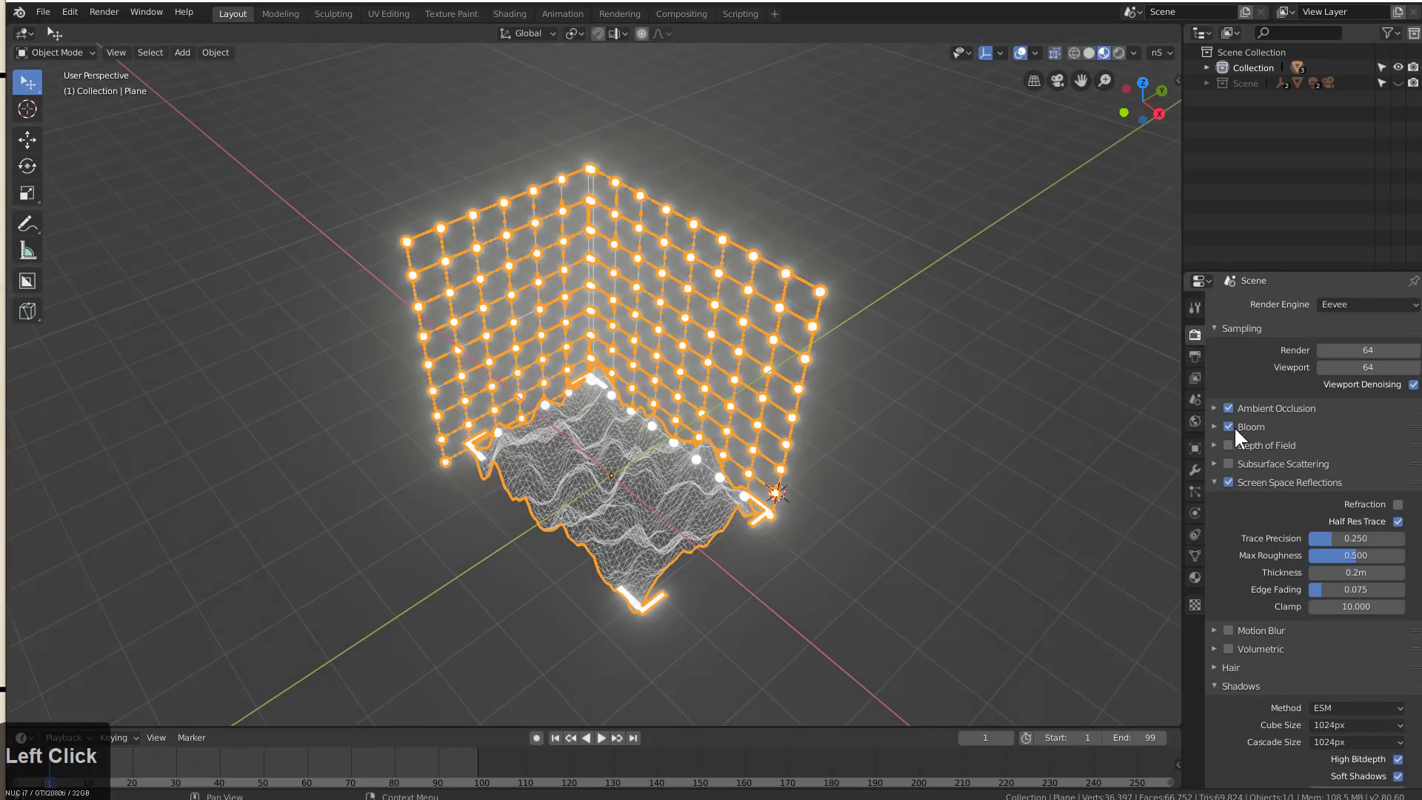
click(694, 495)
middle_drag(694, 495, 688, 340)
scroll(741, 426, down, 3)
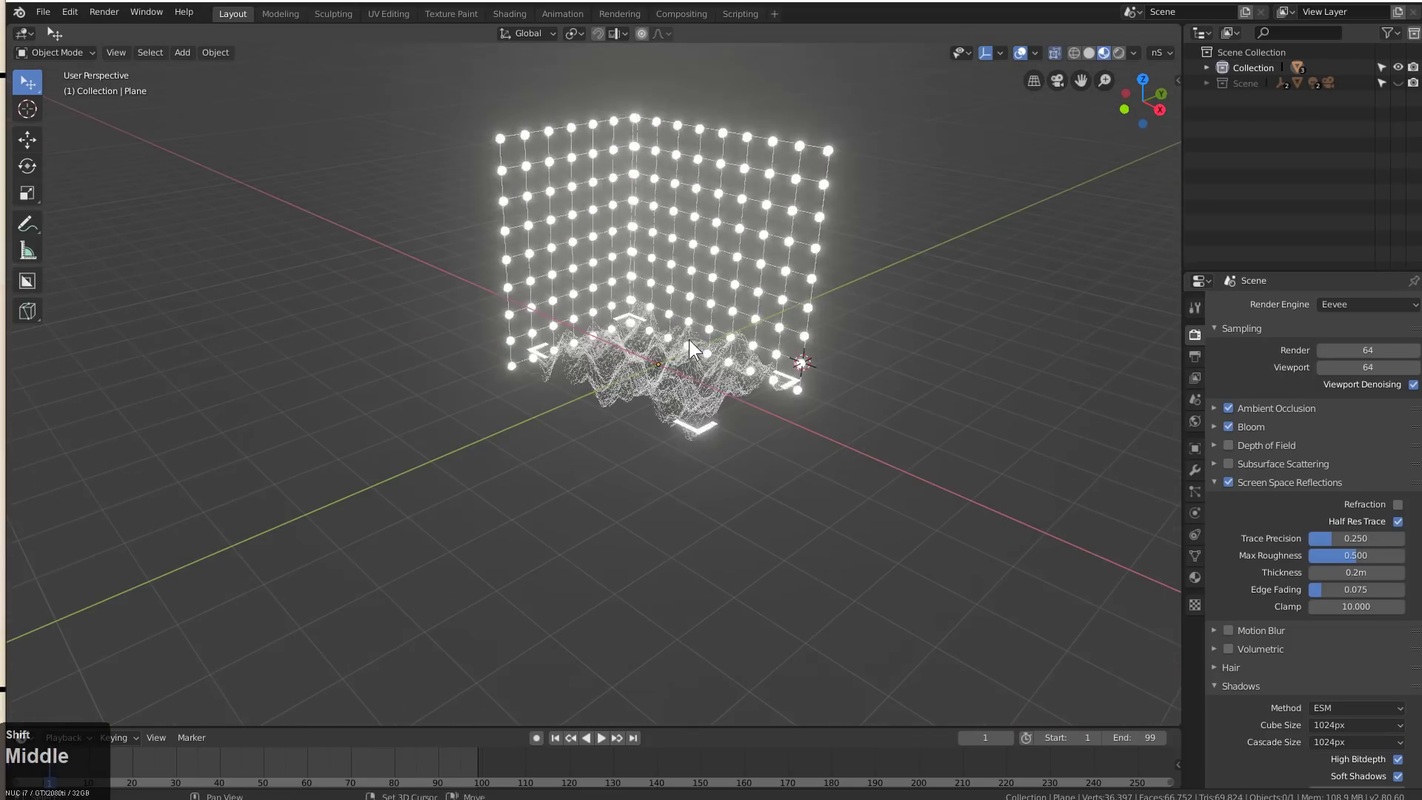
Select the joined HUD object, activate BoxCutter and set the object as its custom cutter shape
click(687, 340)
key(w)
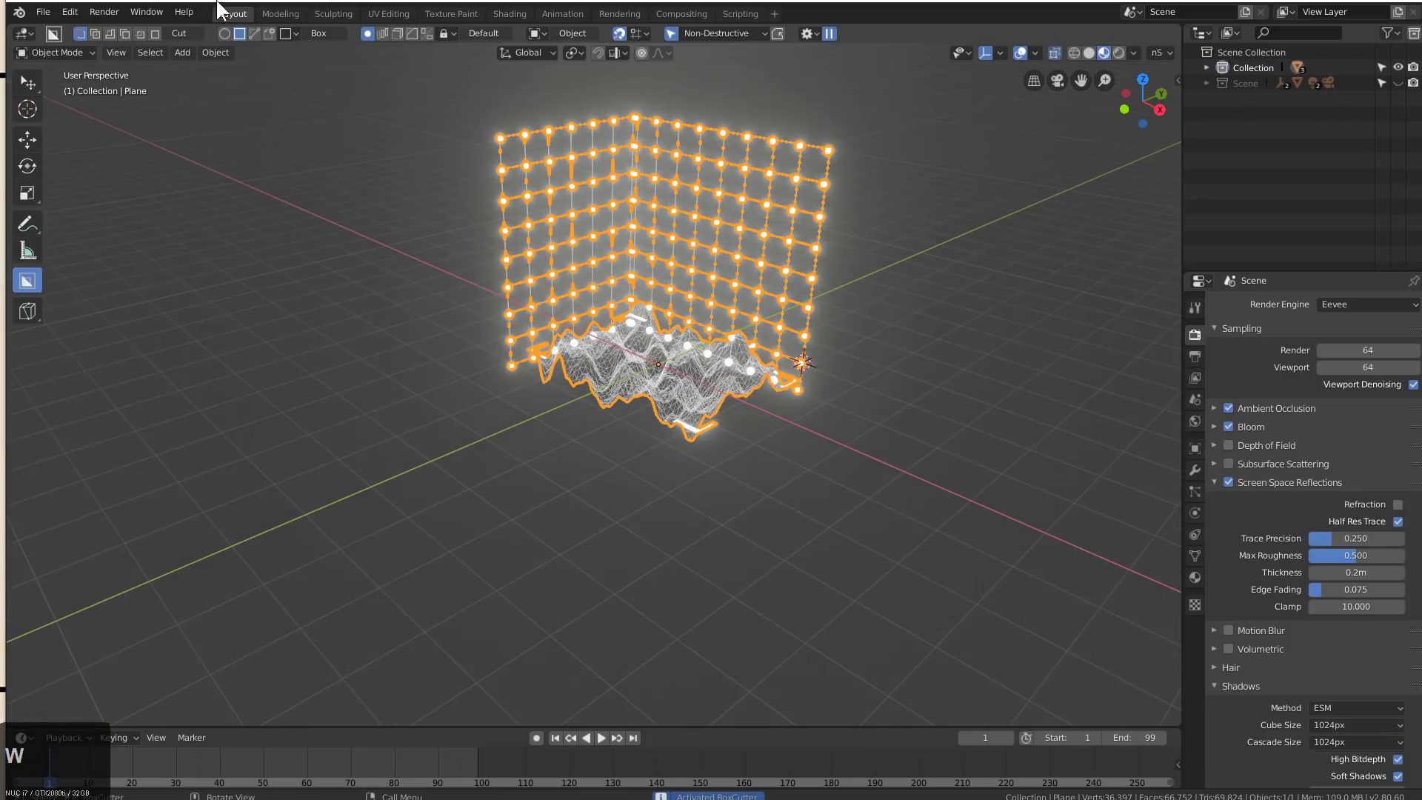
click(280, 33)
middle_drag(551, 222, 623, 367)
click(577, 385)
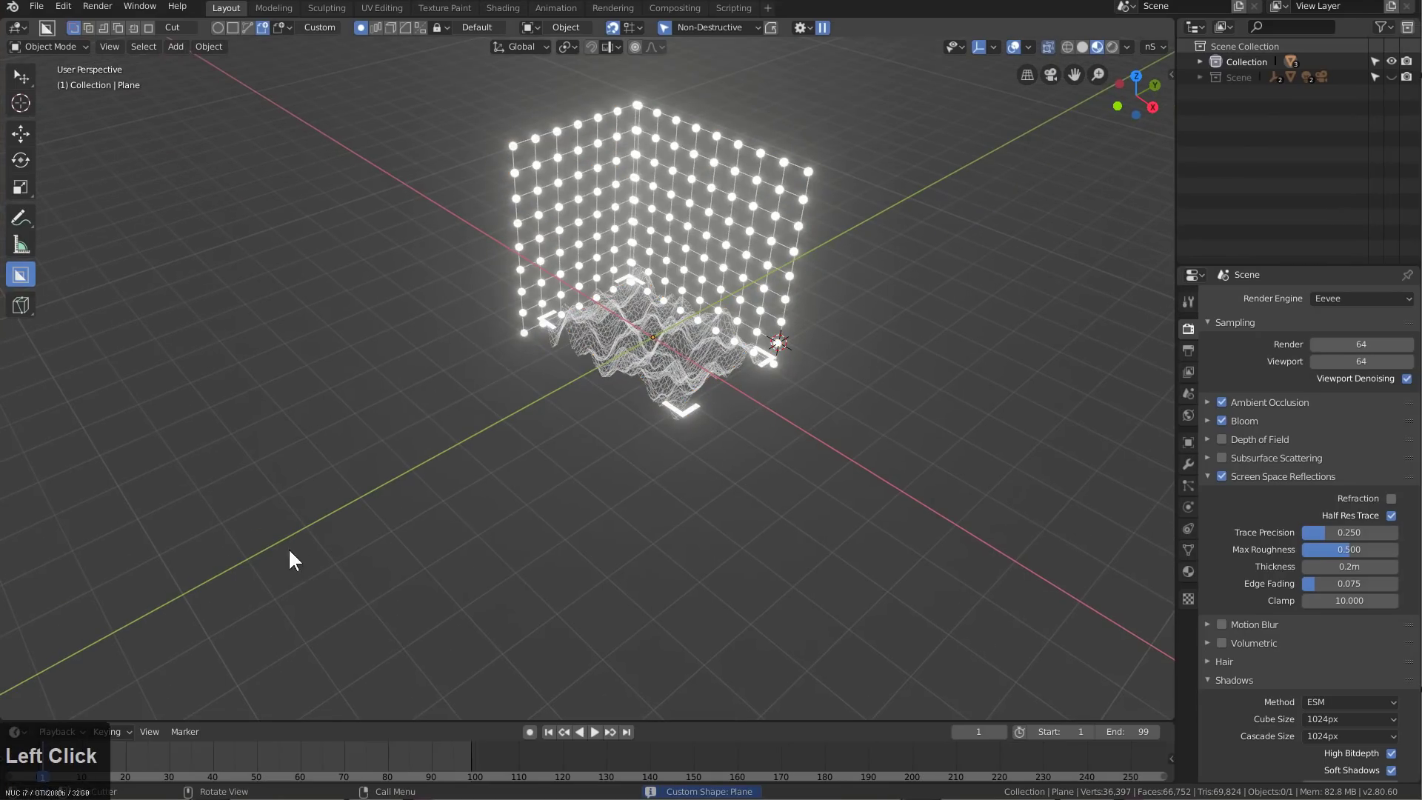
Draw a copy of the HUD object with BoxCutter in Make mode on the empty grid beside the original and extrude it upward
mouse_move(289, 550)
mouse_down()
mouse_move(269, 611)
mouse_move(321, 671)
mouse_move(339, 647)
mouse_up()
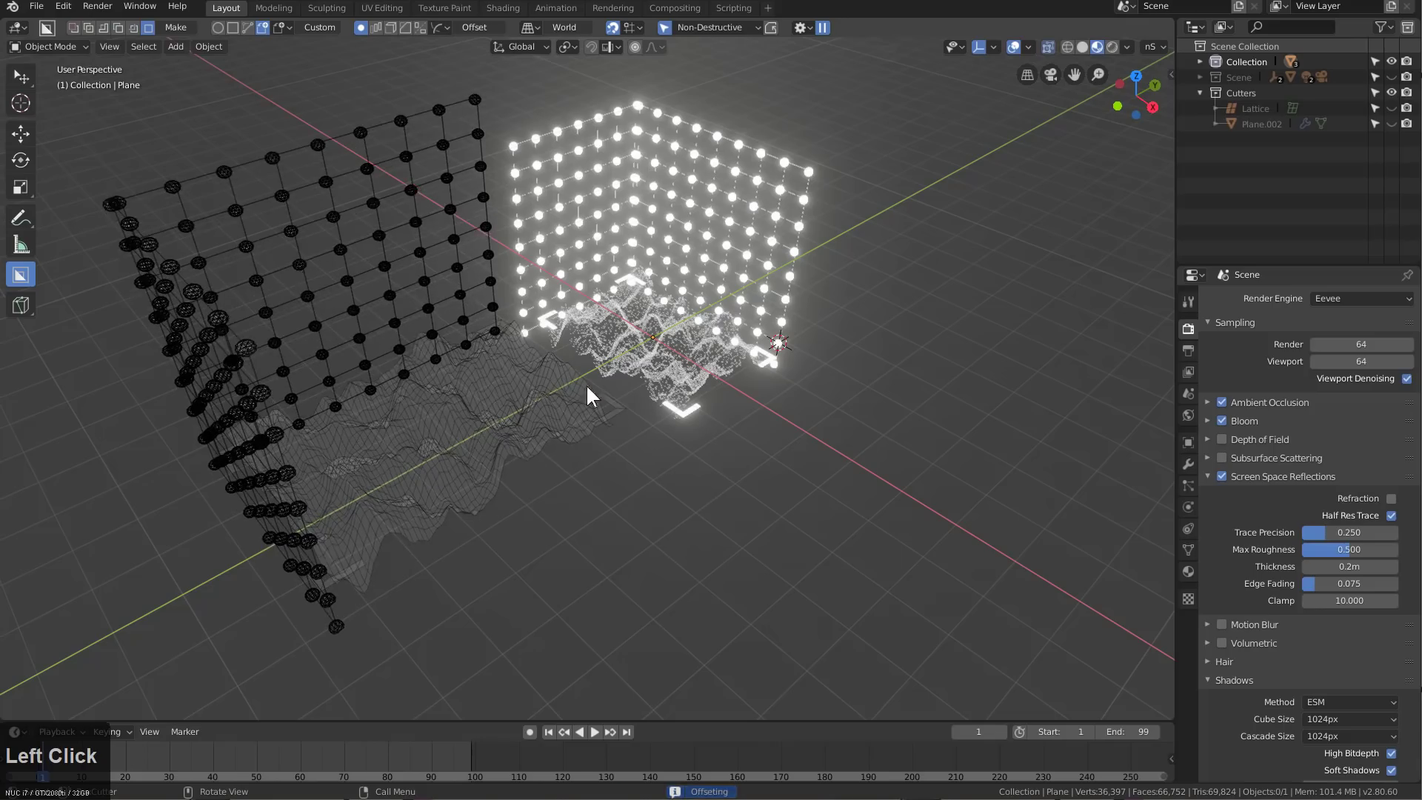
click(587, 386)
middle_drag(751, 485, 608, 473)
scroll(415, 386, down, 2)
click(322, 349)
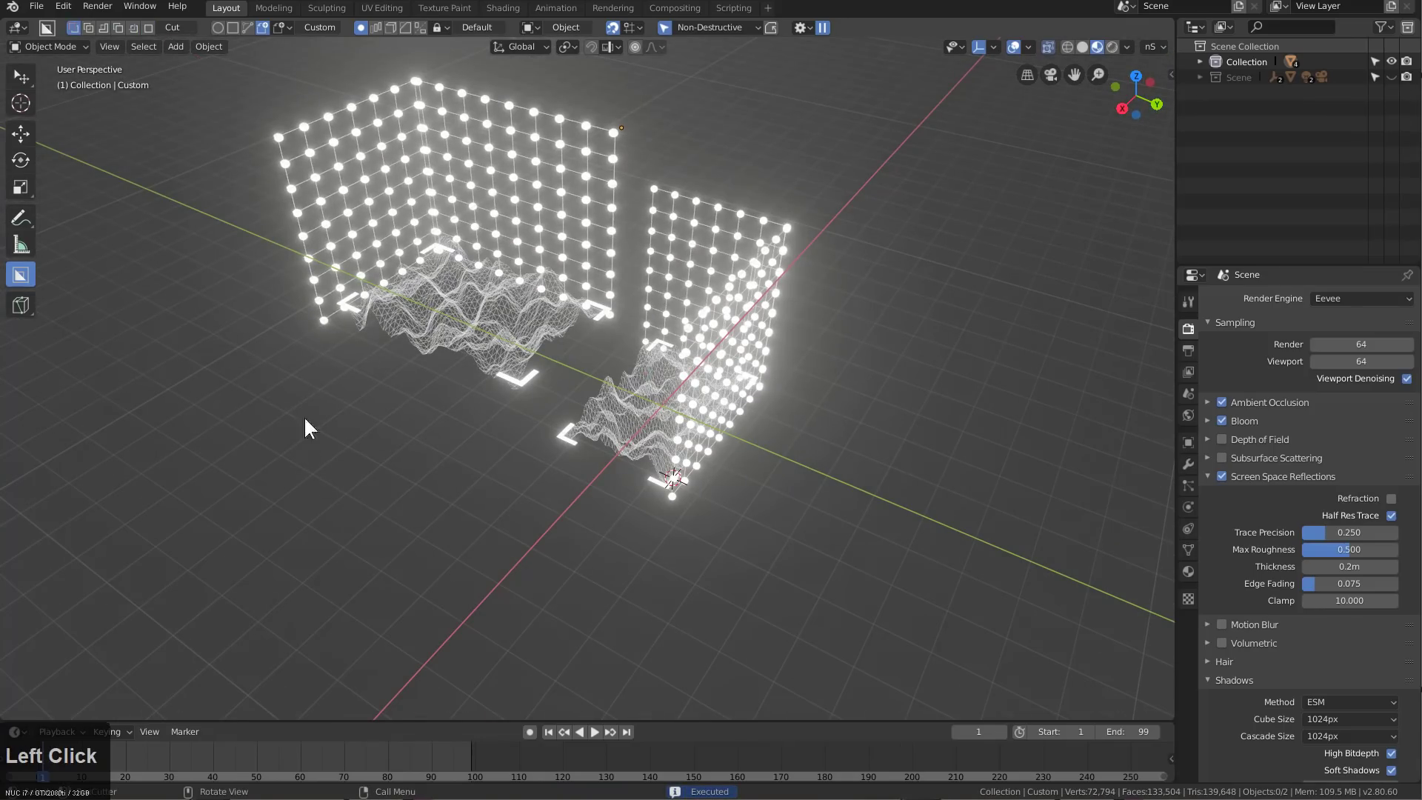
Draw a second, elongated copy of the HUD shape on the floor in front of the existing two and extrude its height
mouse_move(305, 418)
mouse_down()
mouse_move(524, 627)
mouse_move(575, 645)
mouse_move(569, 635)
mouse_up()
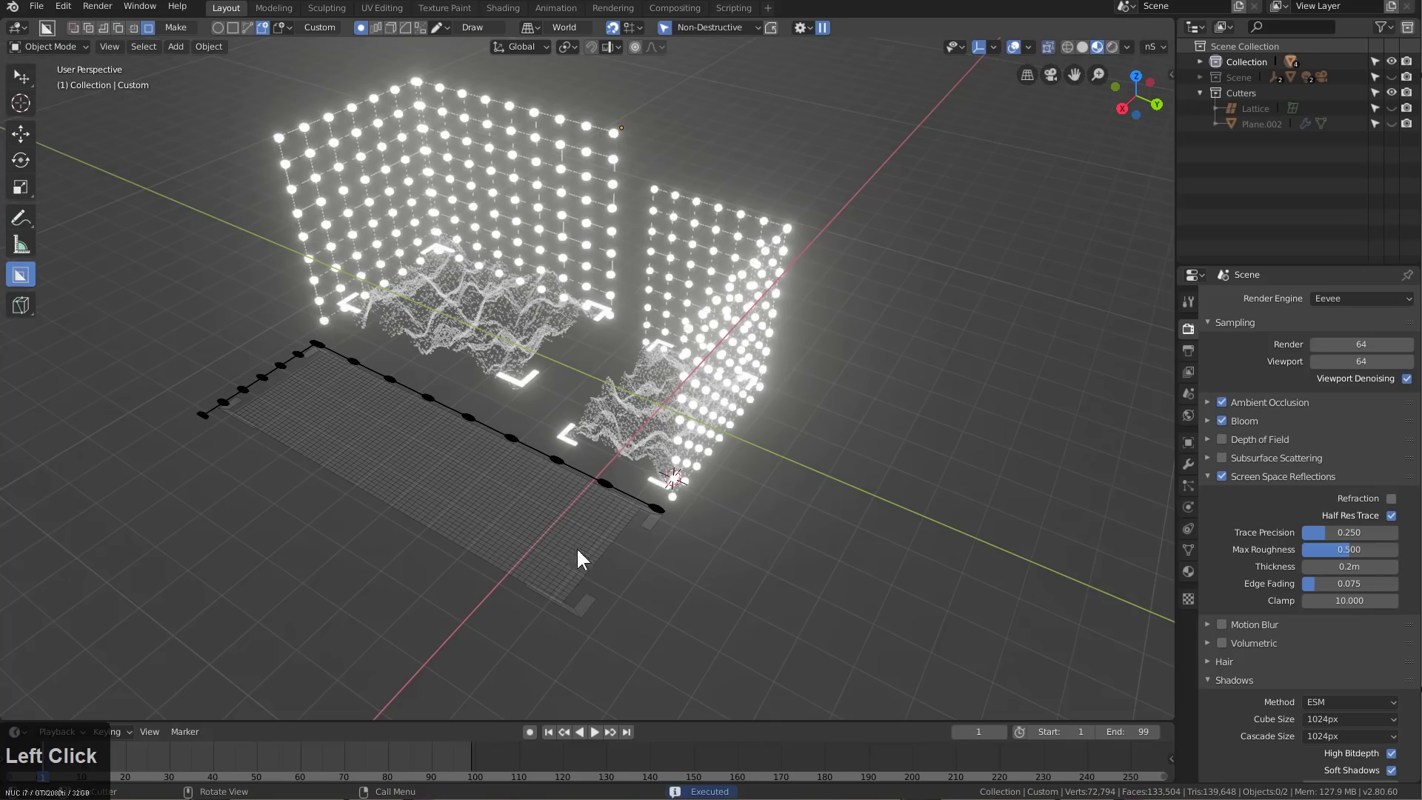
click(583, 317)
scroll(411, 468, down, 2)
shift+middle_drag(410, 468, 631, 429)
scroll(631, 429, up, 1)
click(492, 392)
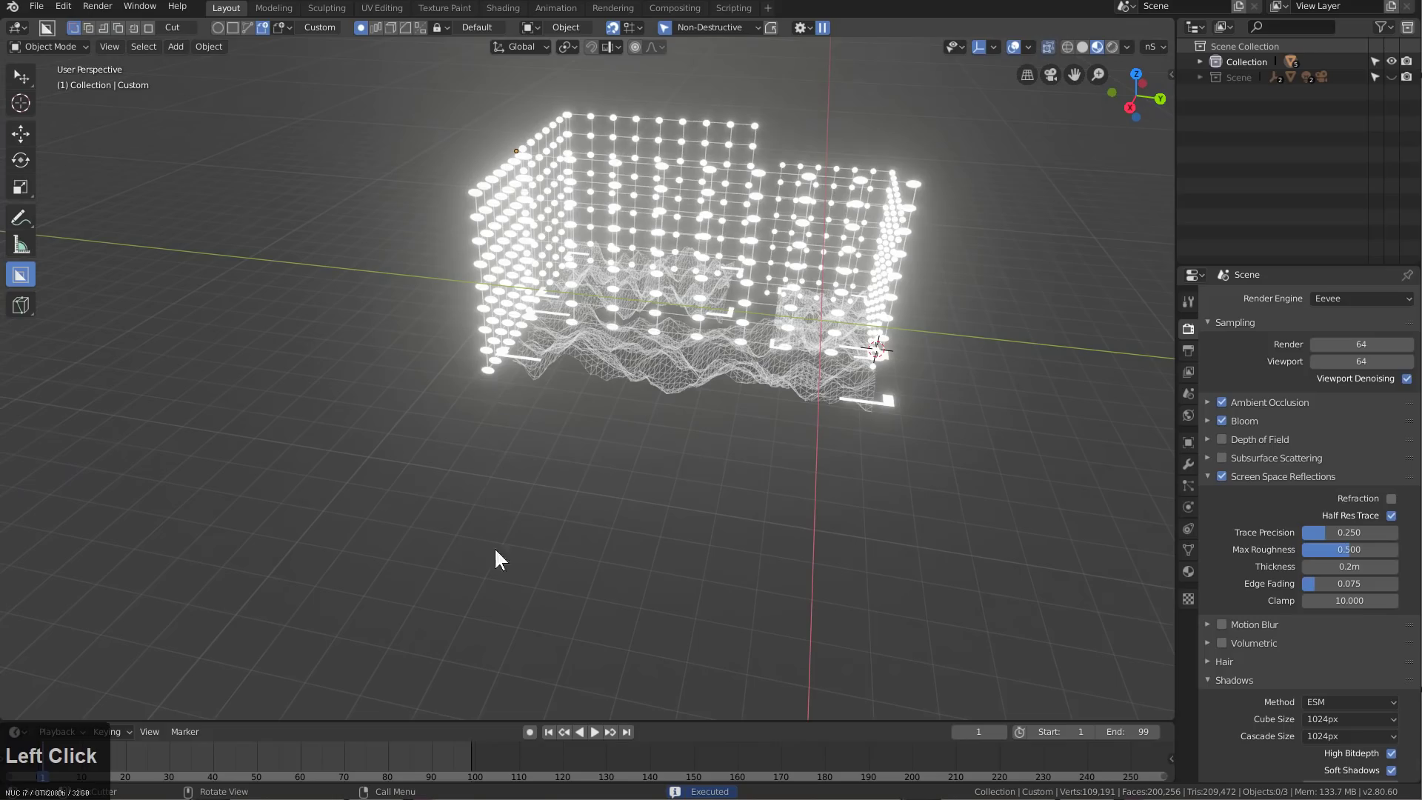
Draw a third copy of the HUD shape on the grid in front of the group and extrude it upward
mouse_move(495, 551)
mouse_down()
mouse_move(564, 618)
mouse_move(608, 635)
mouse_move(608, 589)
mouse_up()
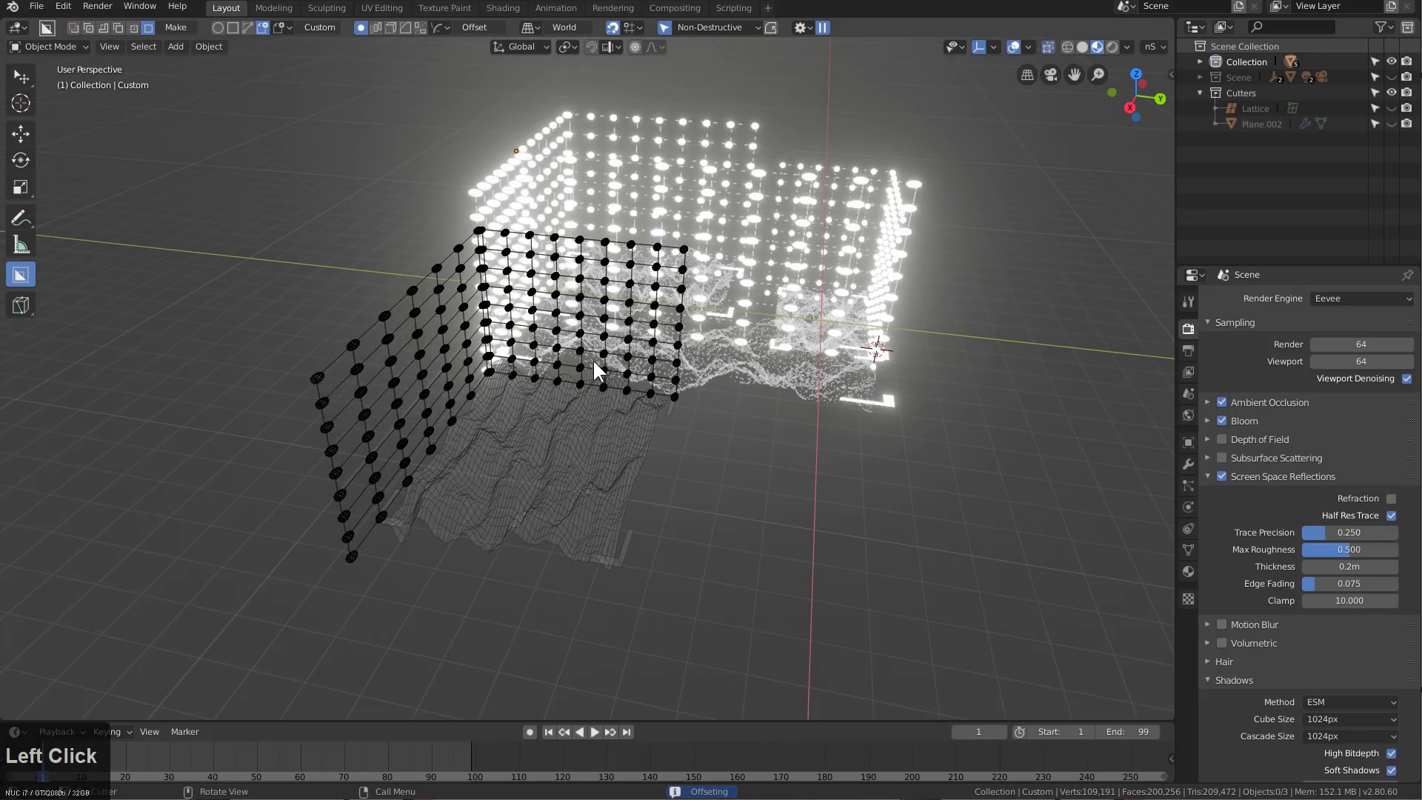
click(656, 406)
scroll(647, 410, up, 2)
middle_drag(634, 414, 758, 378)
scroll(752, 407, down, 3)
middle_drag(1025, 233, 984, 222)
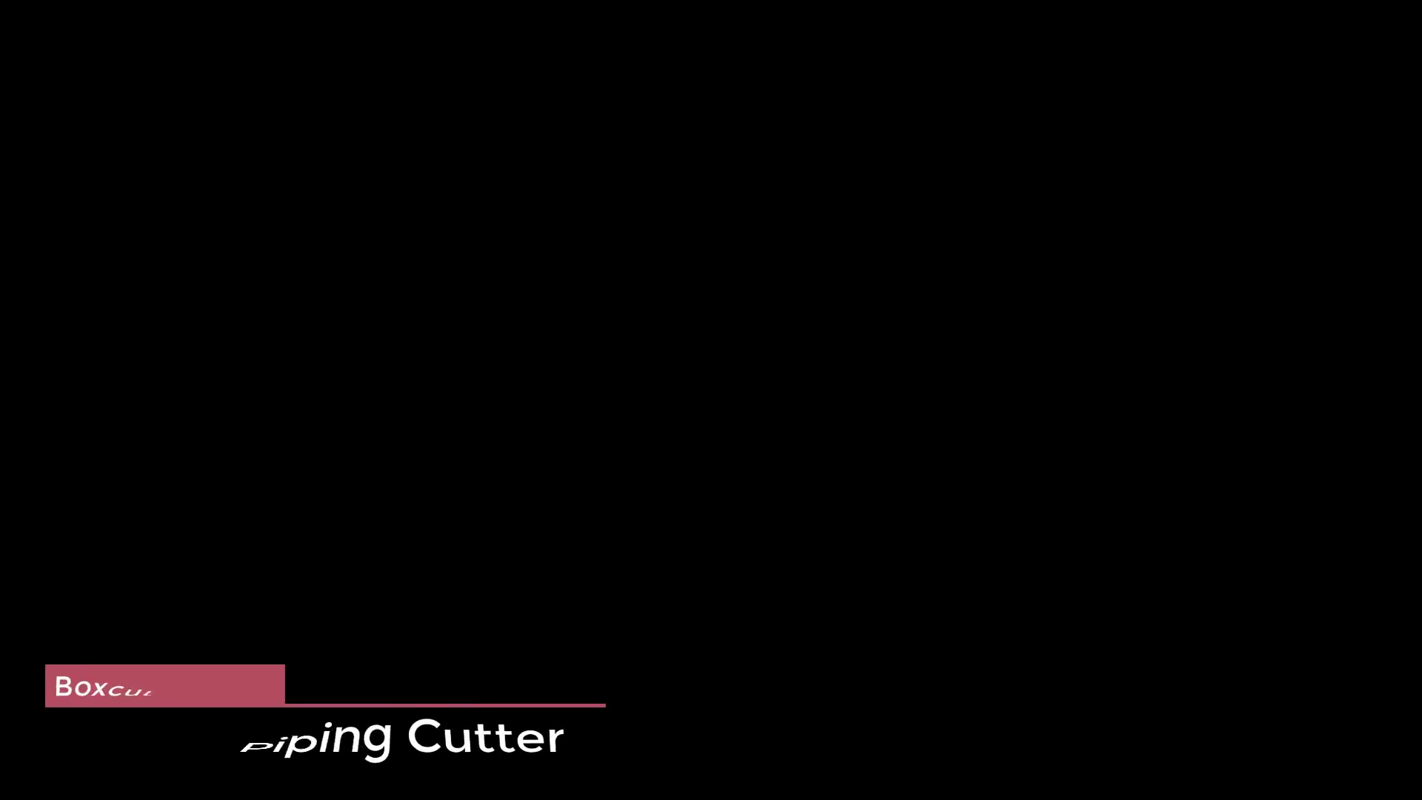
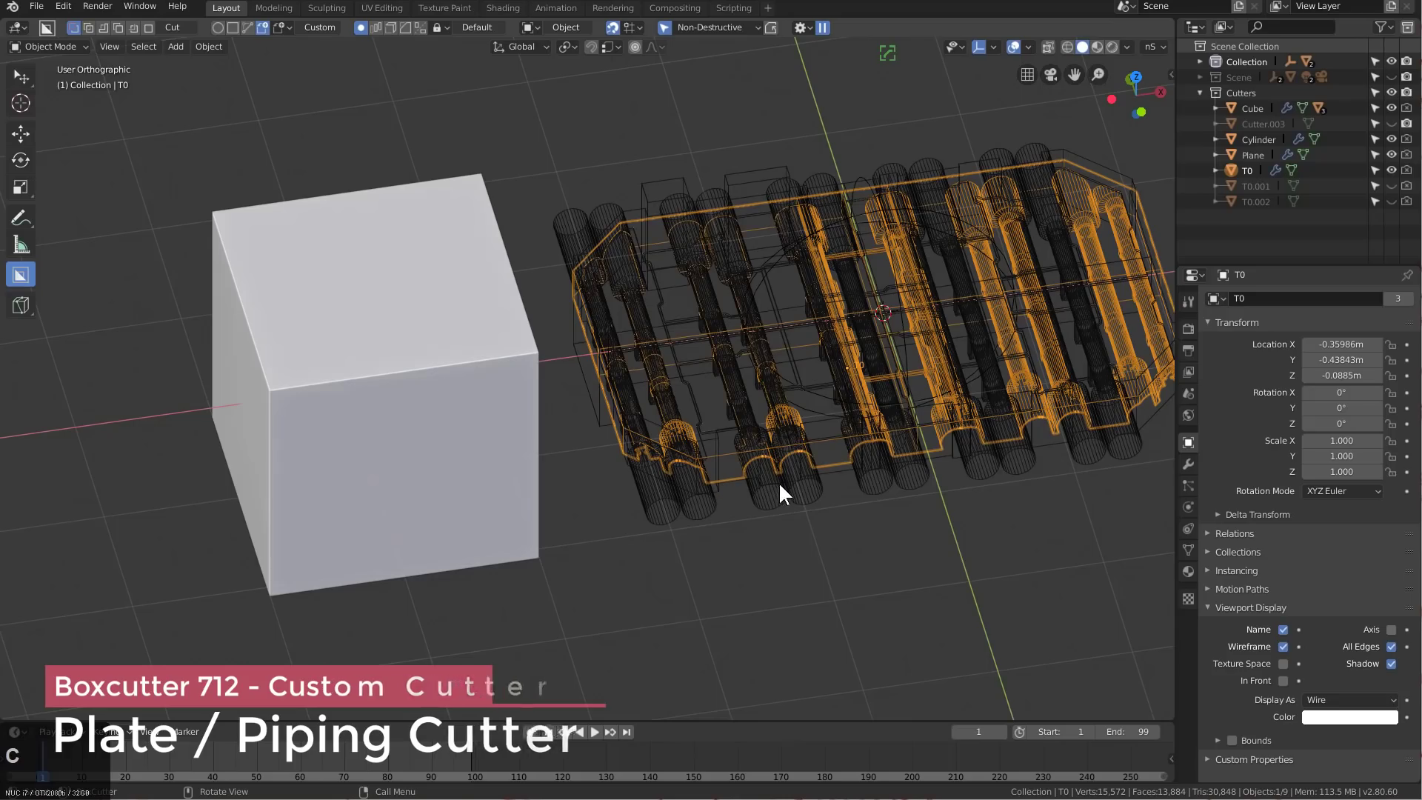
Select the cube as target and cut the custom plate/piping shape into its front face with BoxCutter
middle_drag(779, 482, 807, 509)
key(KP_Decimal)
middle_drag(518, 505, 711, 478)
click(590, 441)
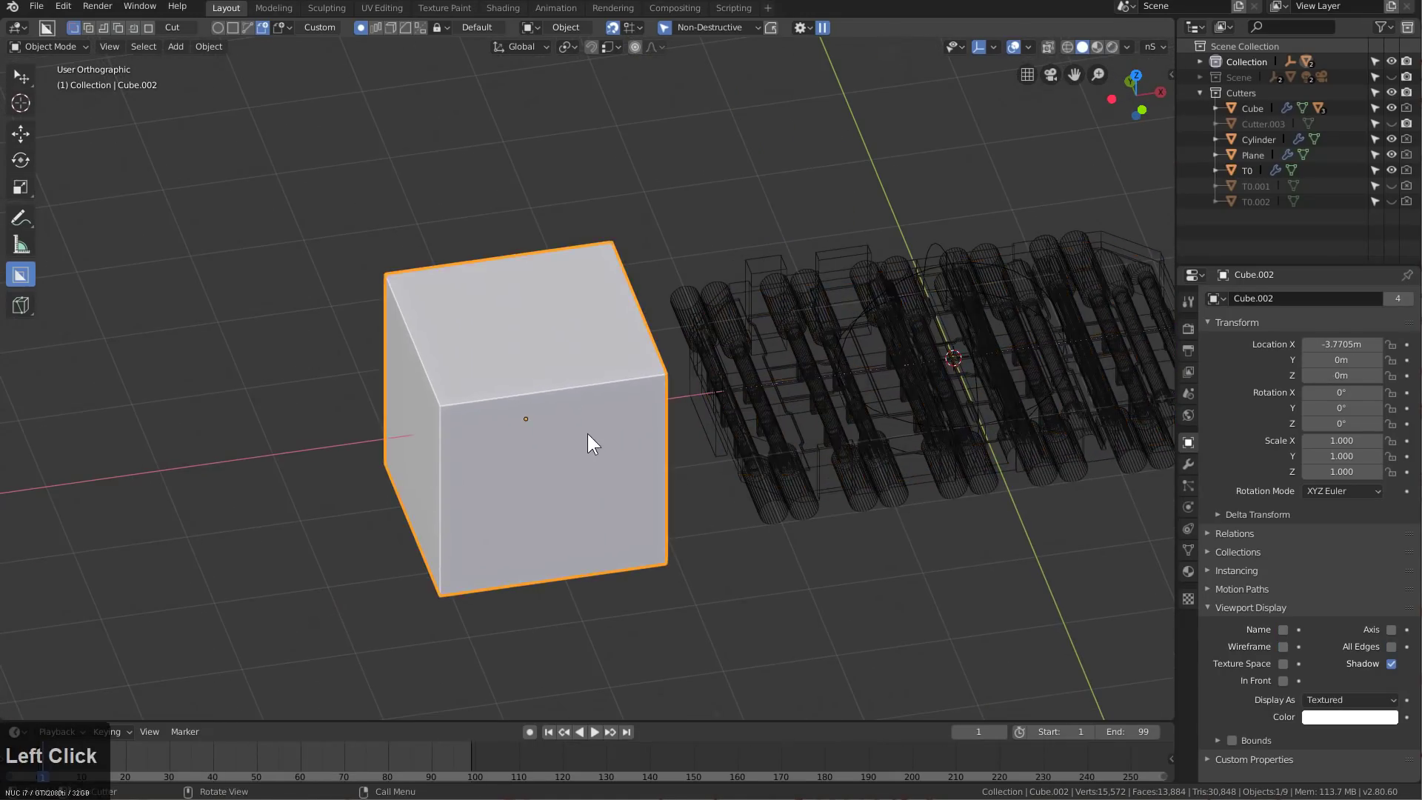
mouse_move(590, 441)
middle_down()
mouse_move(587, 403)
mouse_move(568, 455)
middle_up()
mouse_move(572, 456)
ctrl+mouse_down()
mouse_move(682, 488)
mouse_move(666, 476)
mouse_move(682, 470)
mouse_move(681, 511)
mouse_move(670, 500)
ctrl+mouse_up()
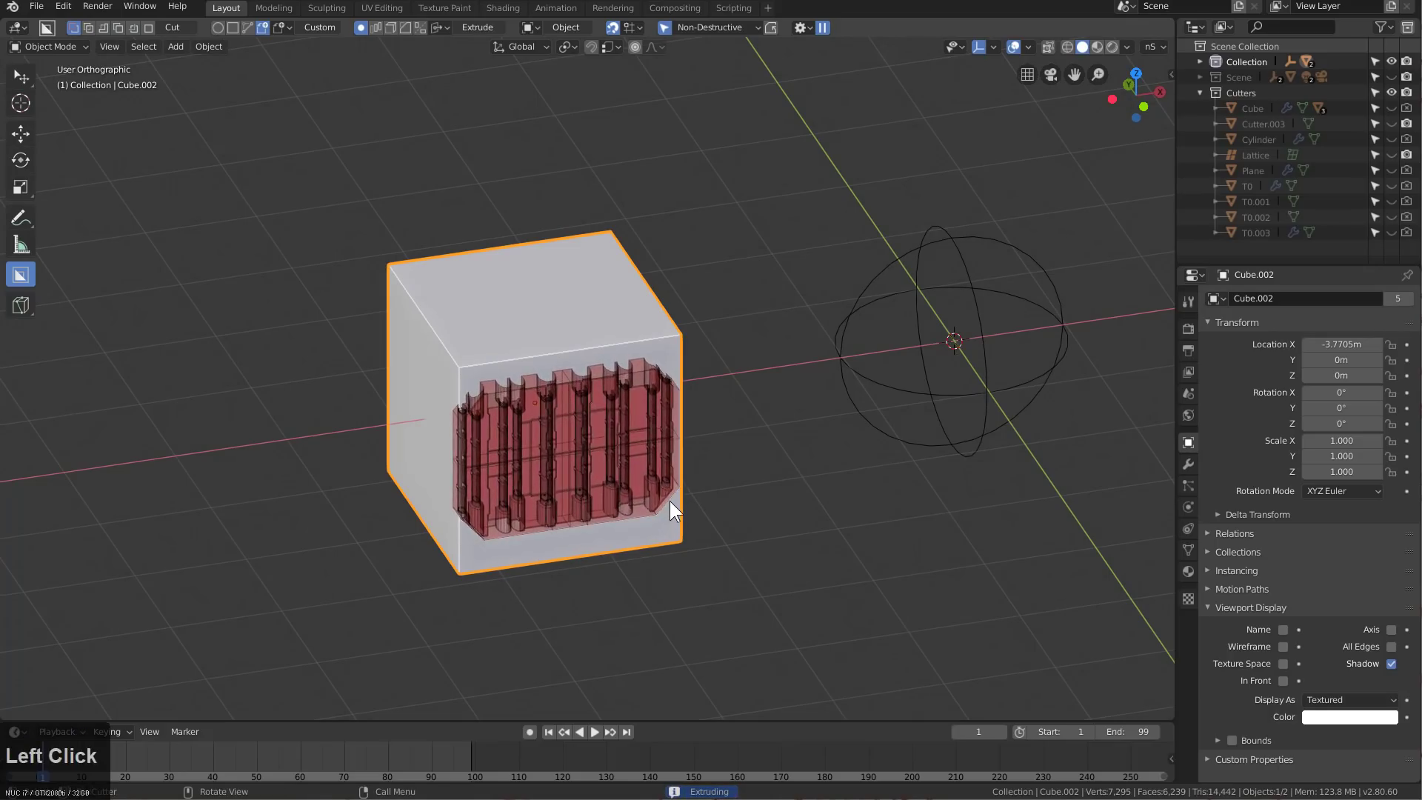
Cut the same plate/piping shape into the cube's top face
scroll(513, 446, up, 3)
middle_drag(522, 399, 451, 379)
ctrl+drag(553, 358, 704, 380)
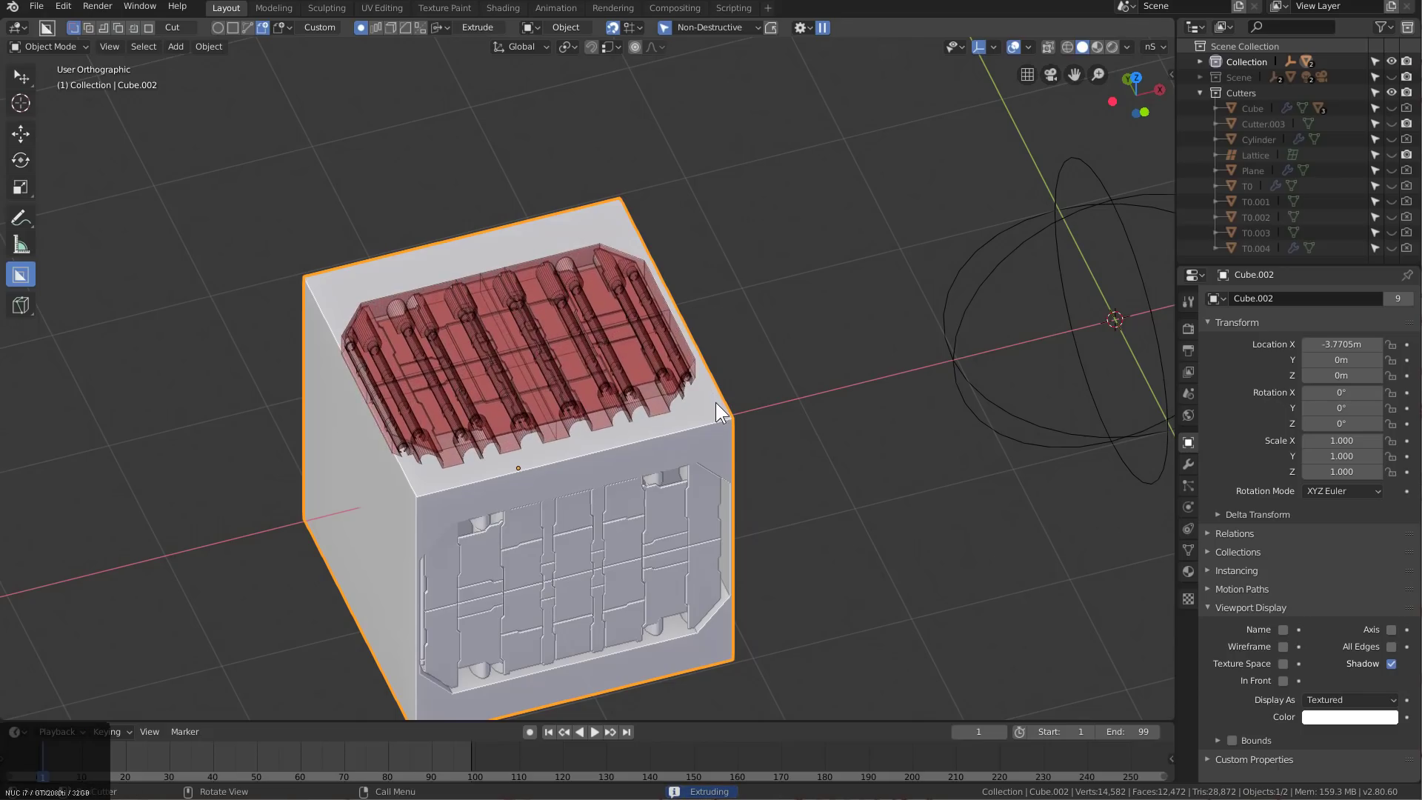
click(716, 402)
middle_drag(625, 280, 669, 337)
scroll(601, 360, down, 2)
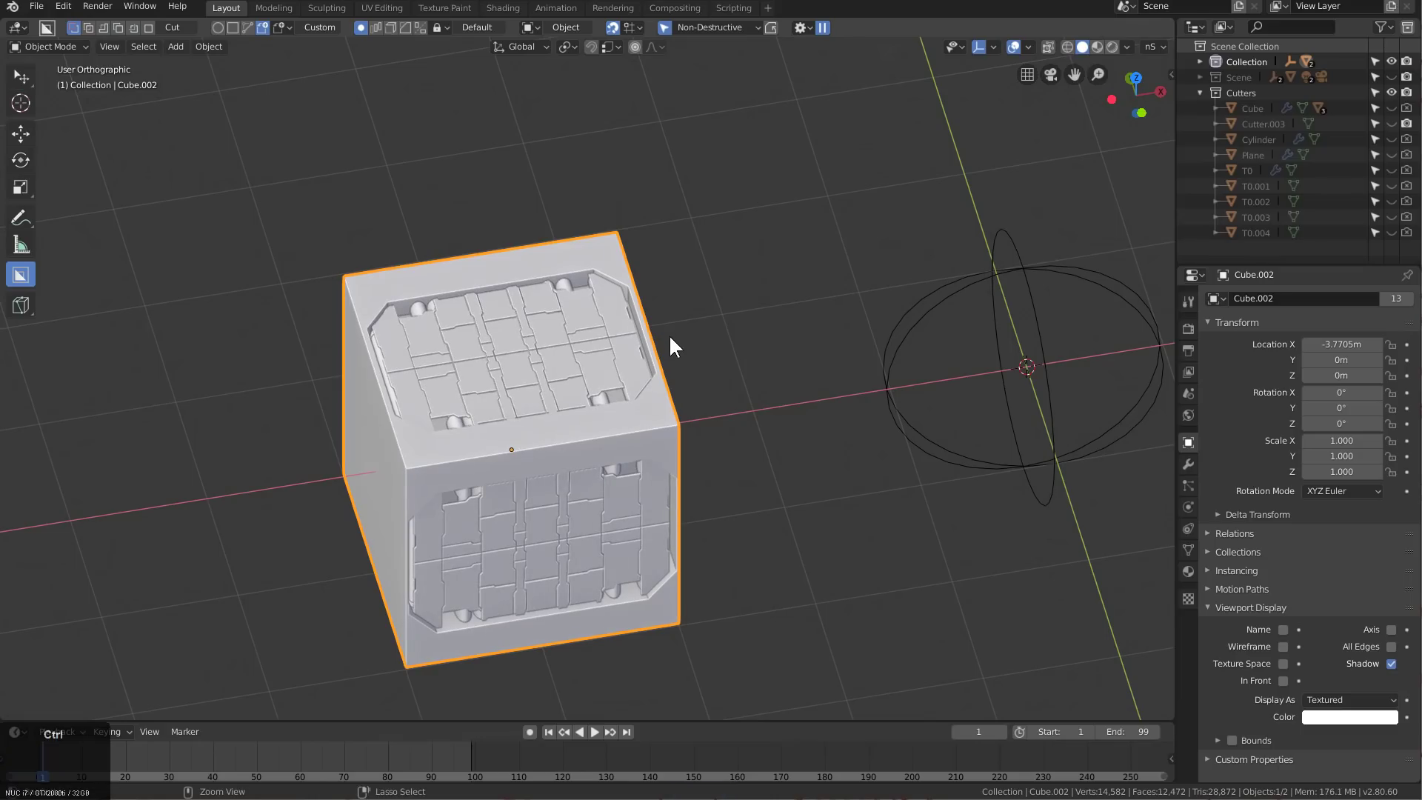
Start a new file, delete the default cube and add a plane
key(ctrl+n)
key(Return)
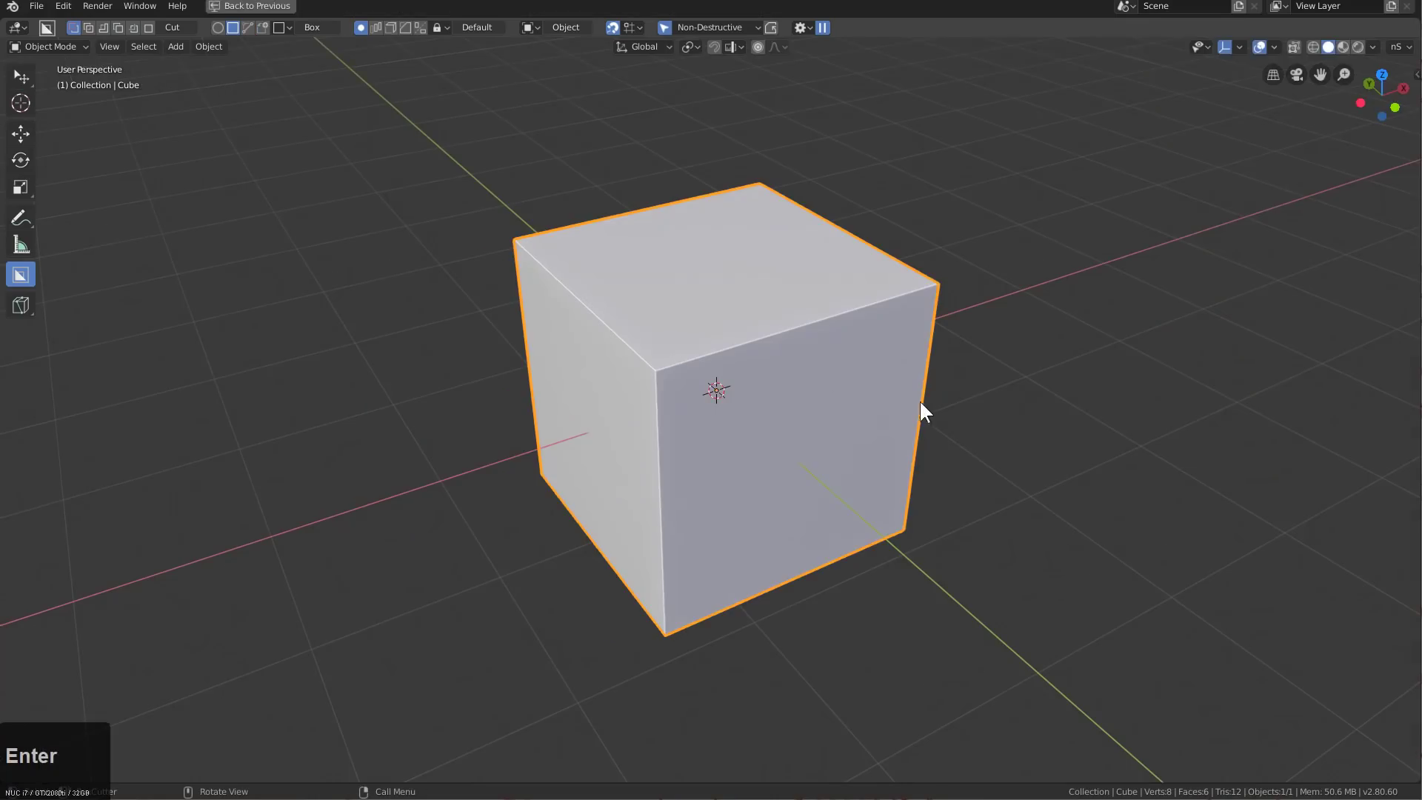
key(x)
click(904, 404)
key(shift+a)
click(925, 400)
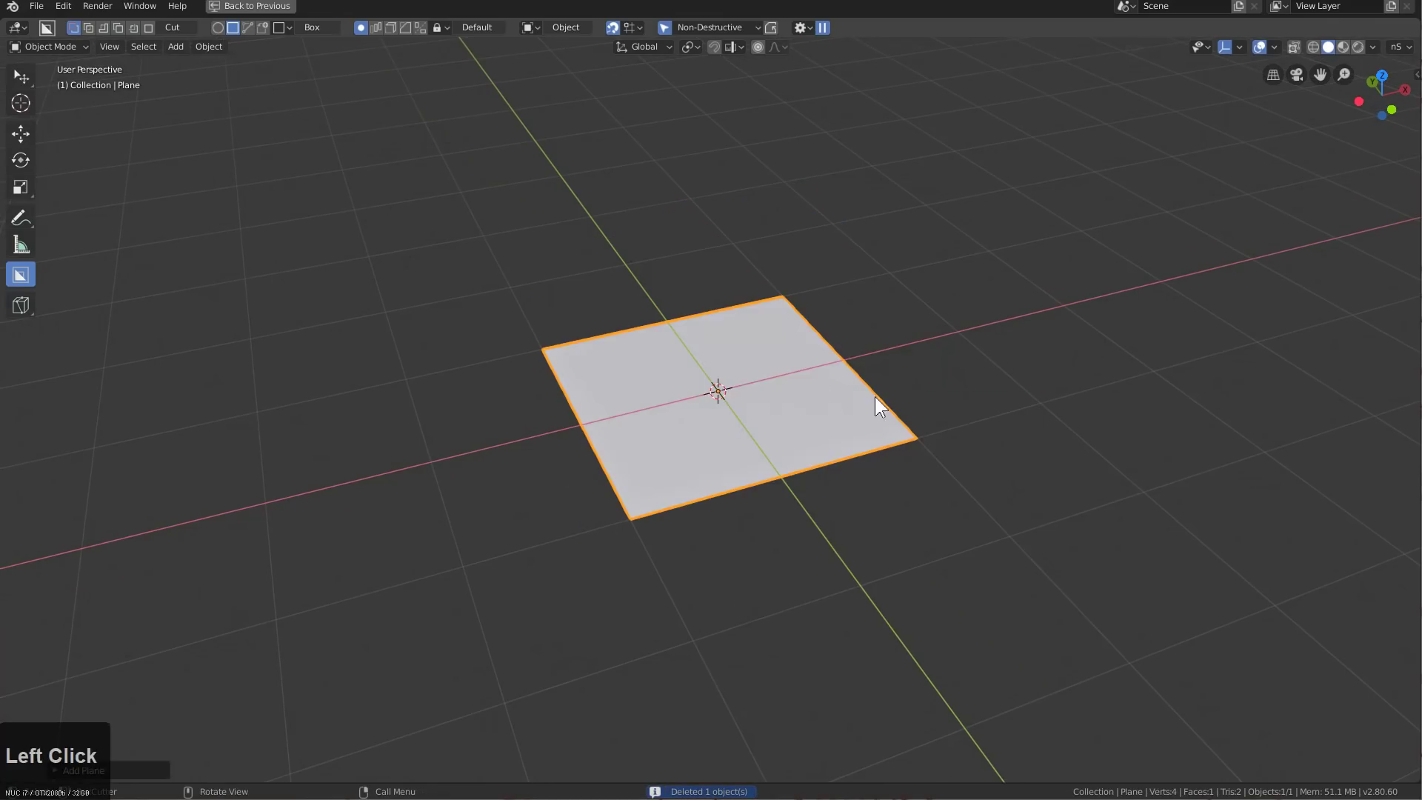
In Edit Mode, add three evenly spaced loop cuts to split the plane into four vertical strips
mouse_move(811, 372)
middle_down()
mouse_move(793, 425)
mouse_move(774, 410)
mouse_move(784, 351)
mouse_move(807, 400)
middle_up()
key(Tab)
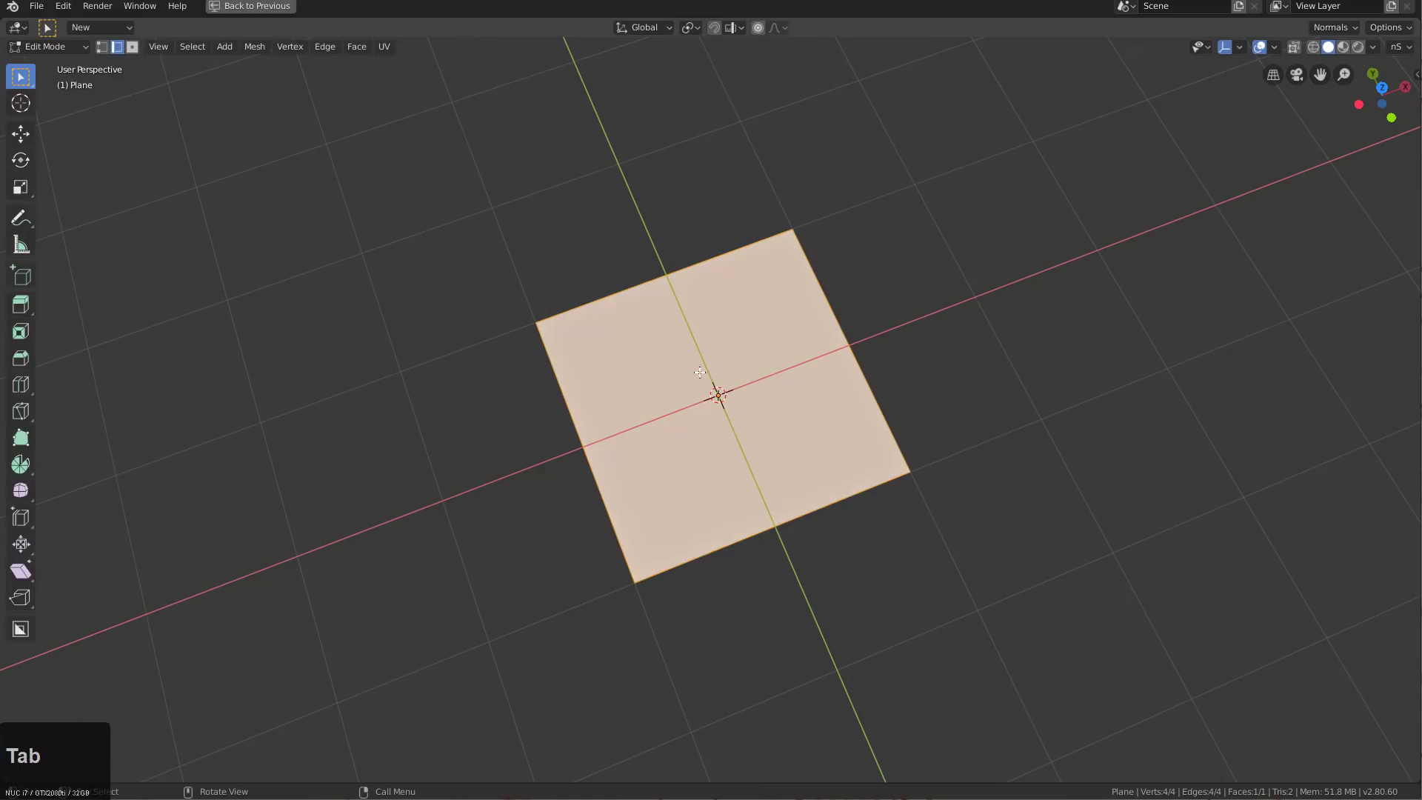
key(ctrl+r)
scroll(674, 295, up, 1)
click(676, 294)
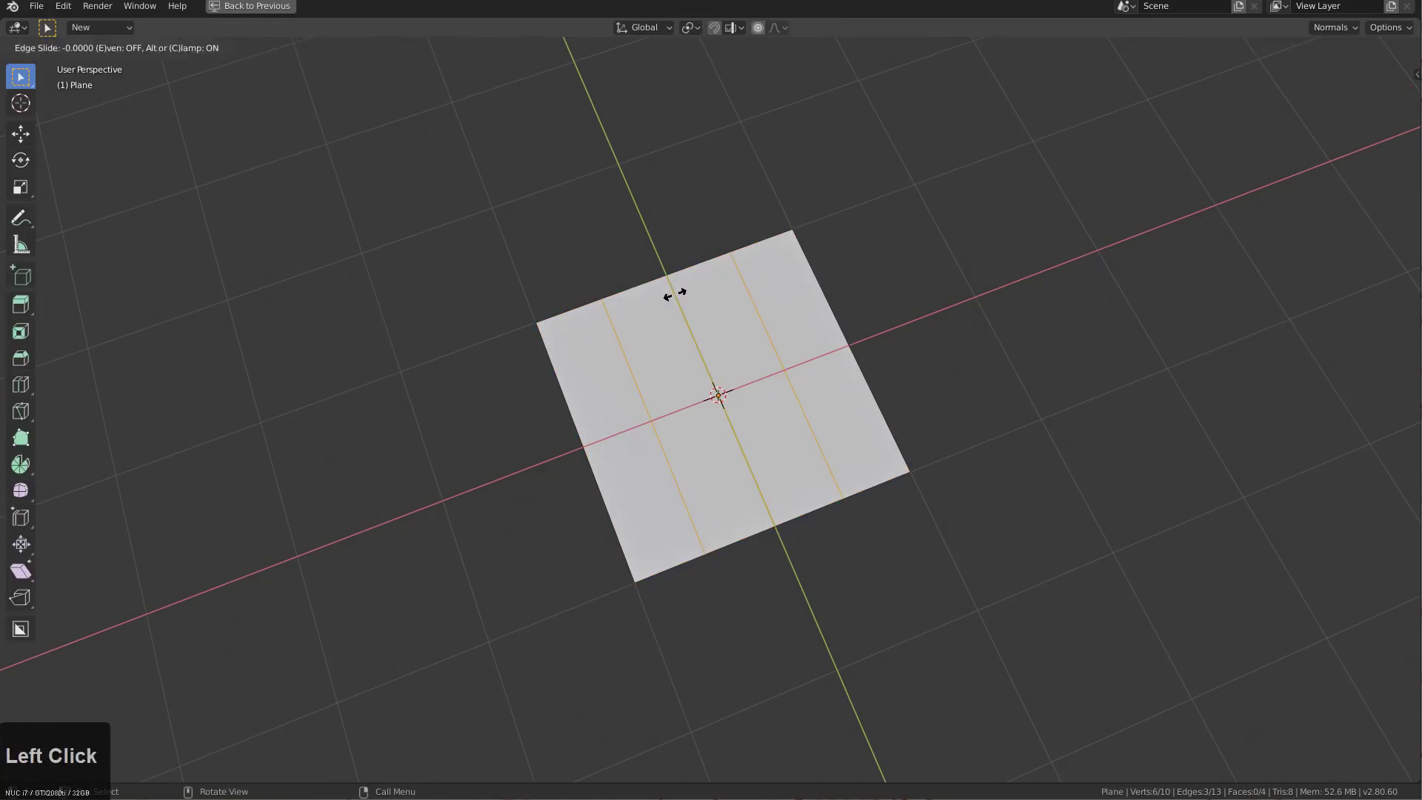
right_click(675, 294)
In top orthographic view, knife an angle-constrained stepped line across the upper part of the first strip
key(KP_7)
key(KP_5)
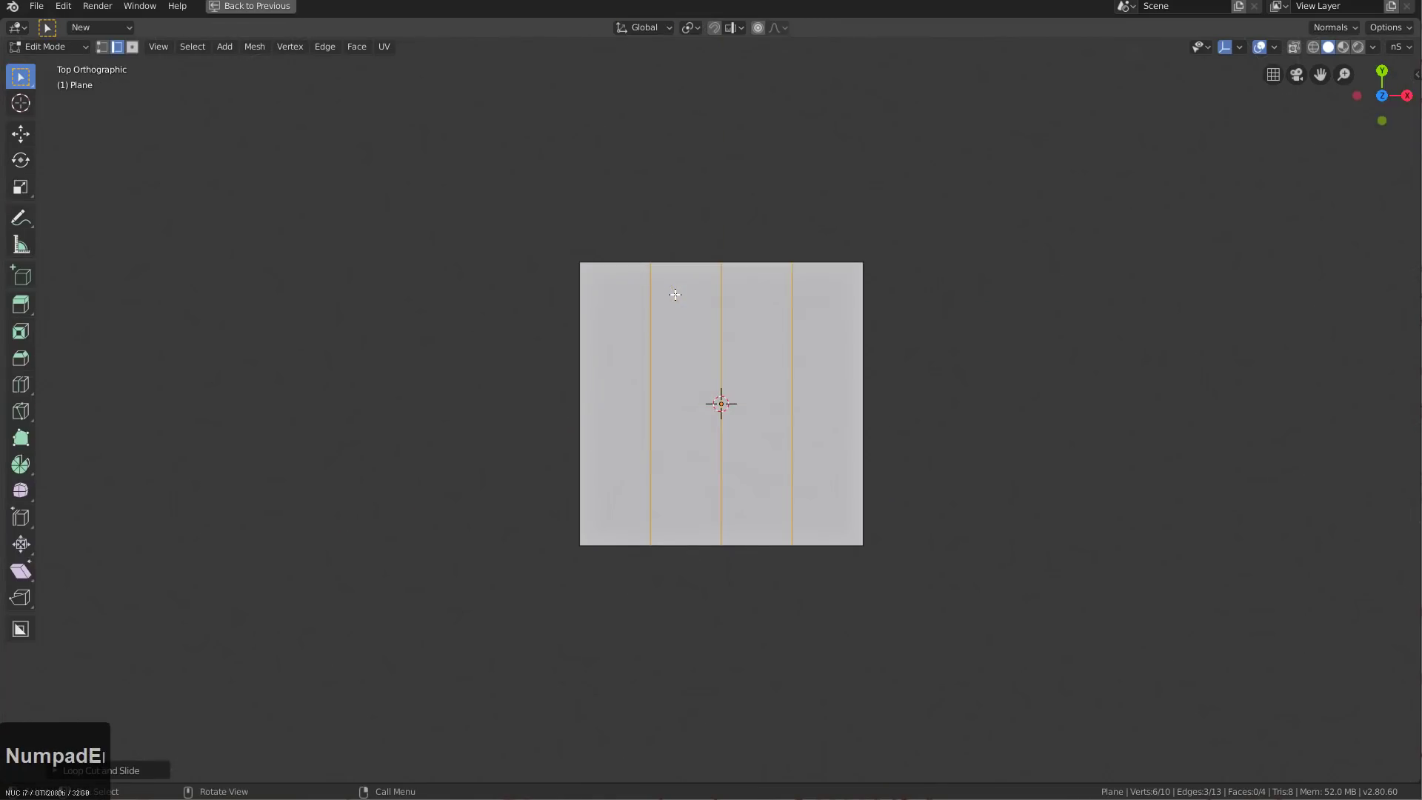
scroll(511, 294, up, 5)
scroll(529, 331, down, 1)
key(k)
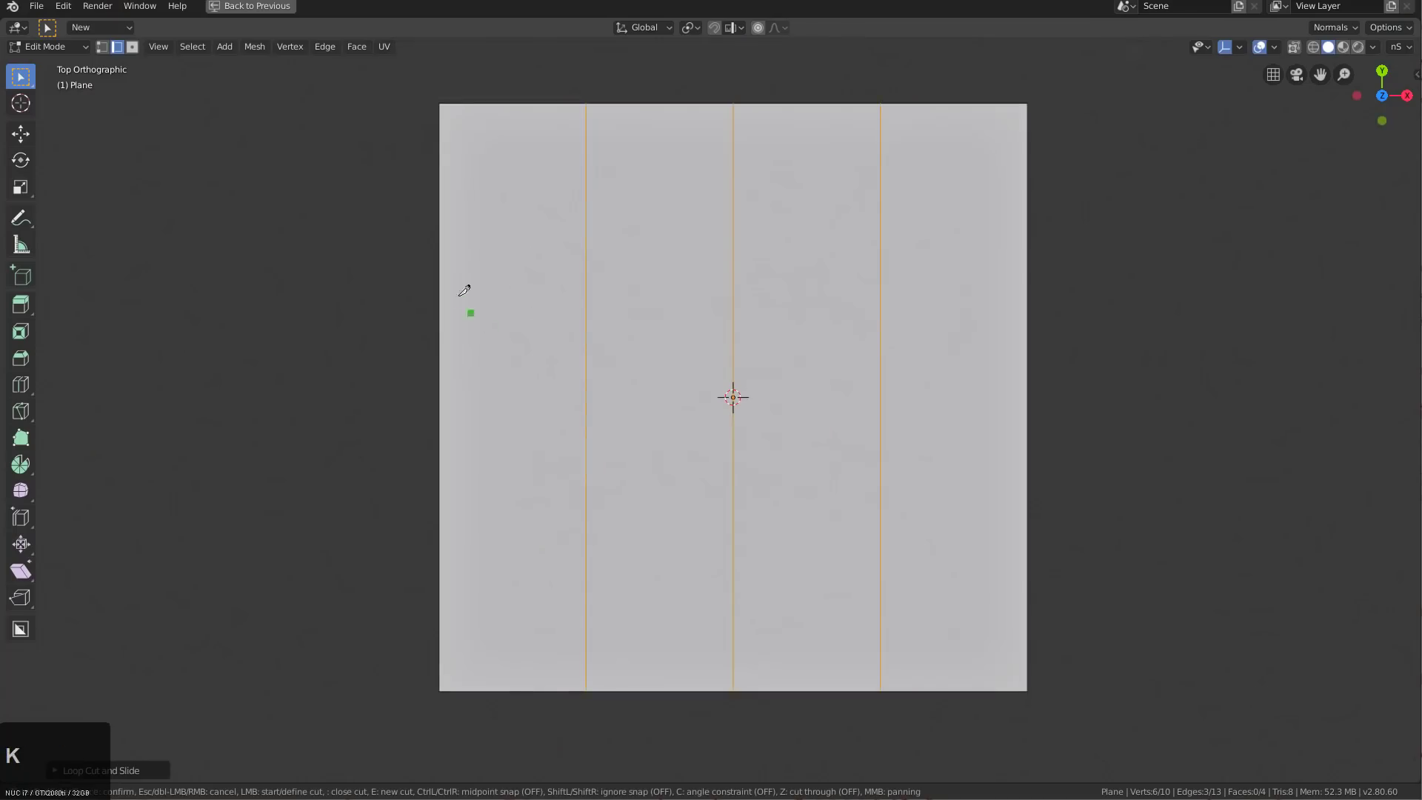
click(446, 235)
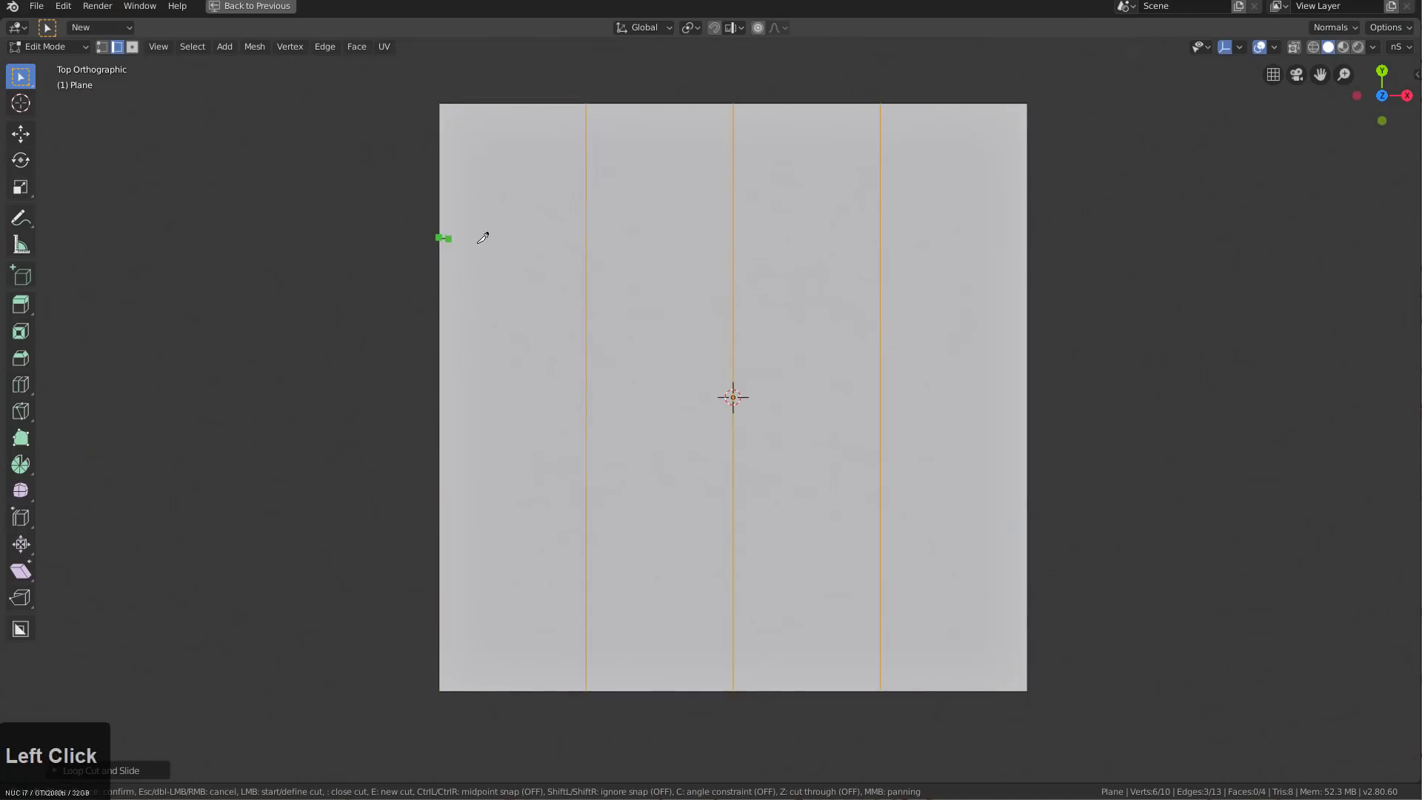
key(c)
click(538, 237)
click(574, 254)
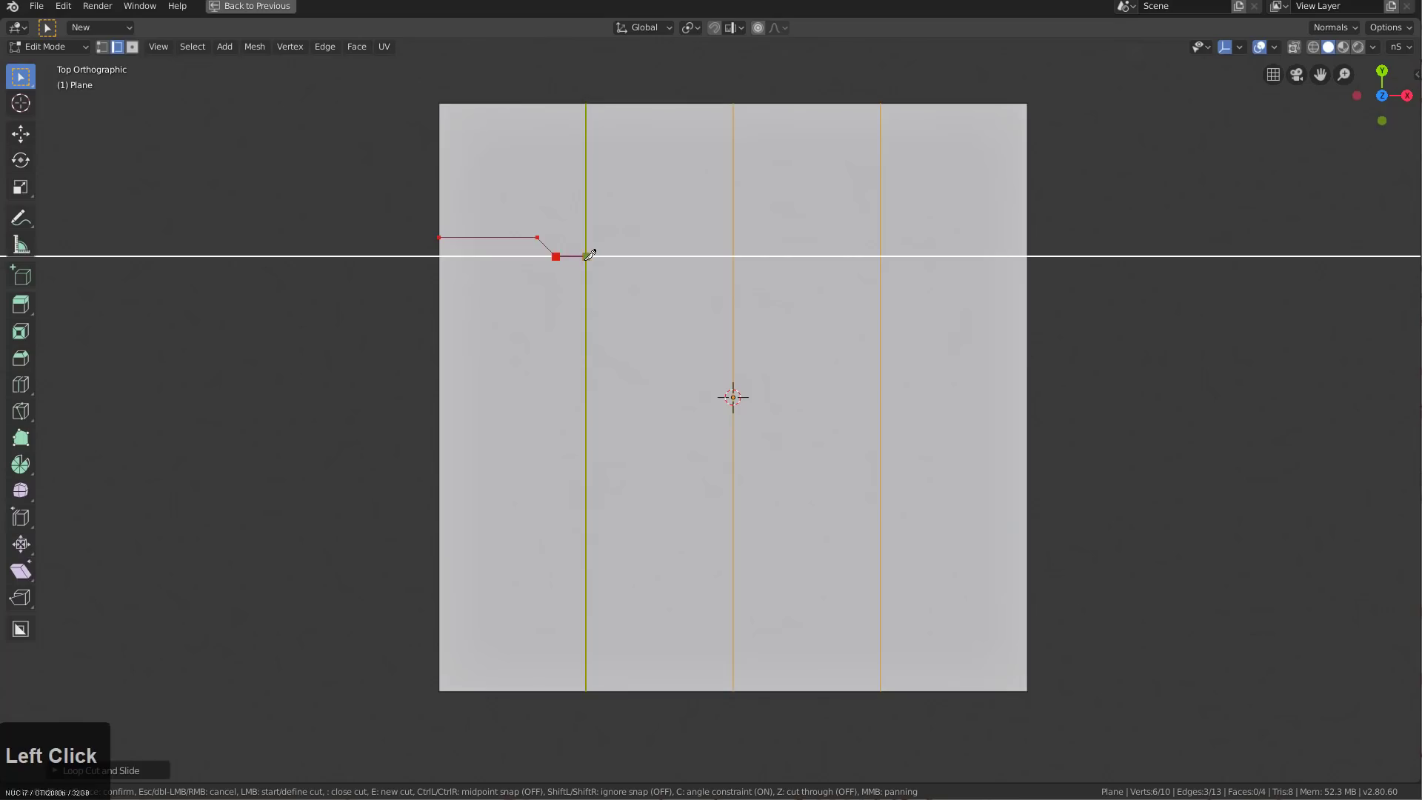
click(587, 253)
Knife a stepped line across the middle of the second strip, with a branch from its bend back to the strip's left edge
key(e)
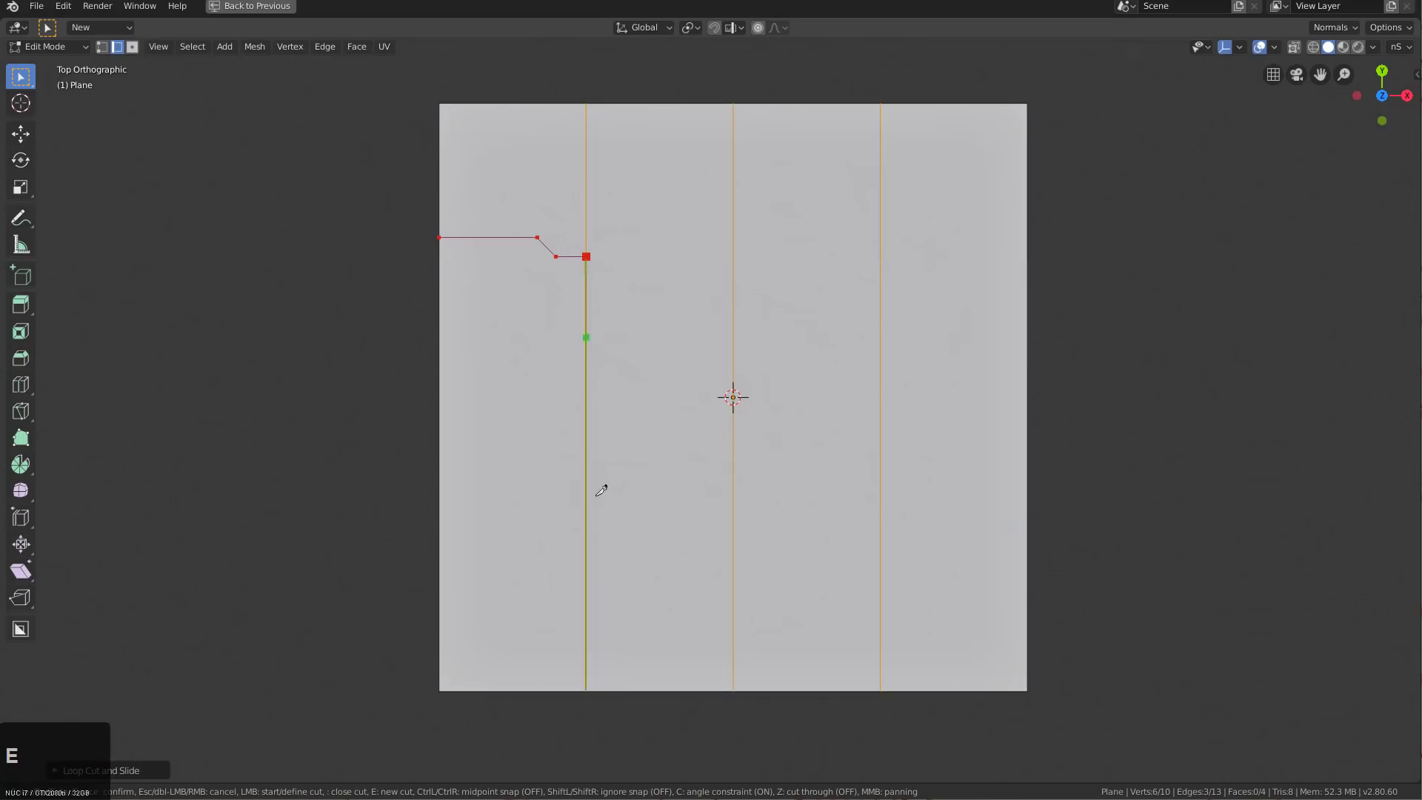
click(586, 420)
click(646, 420)
click(657, 433)
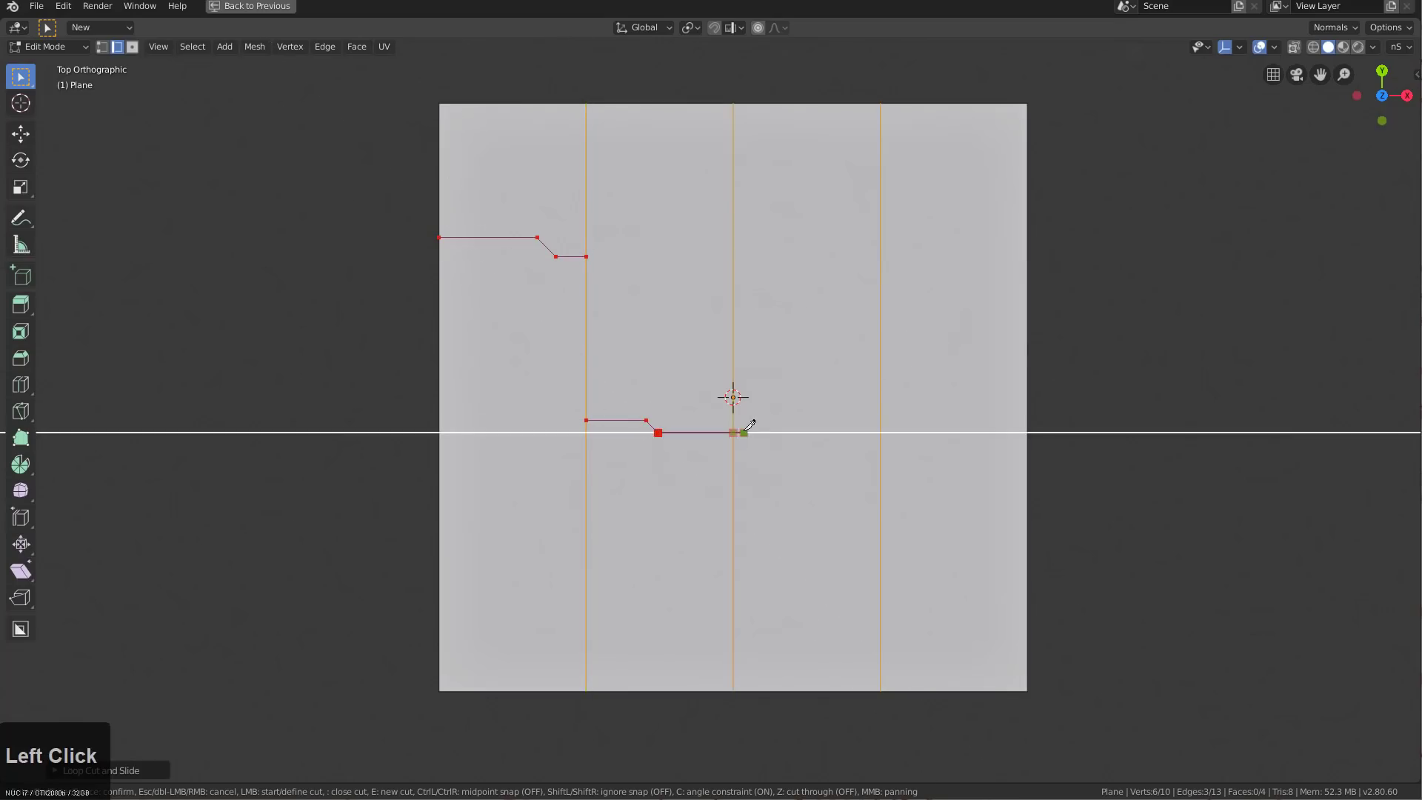
click(735, 431)
key(e)
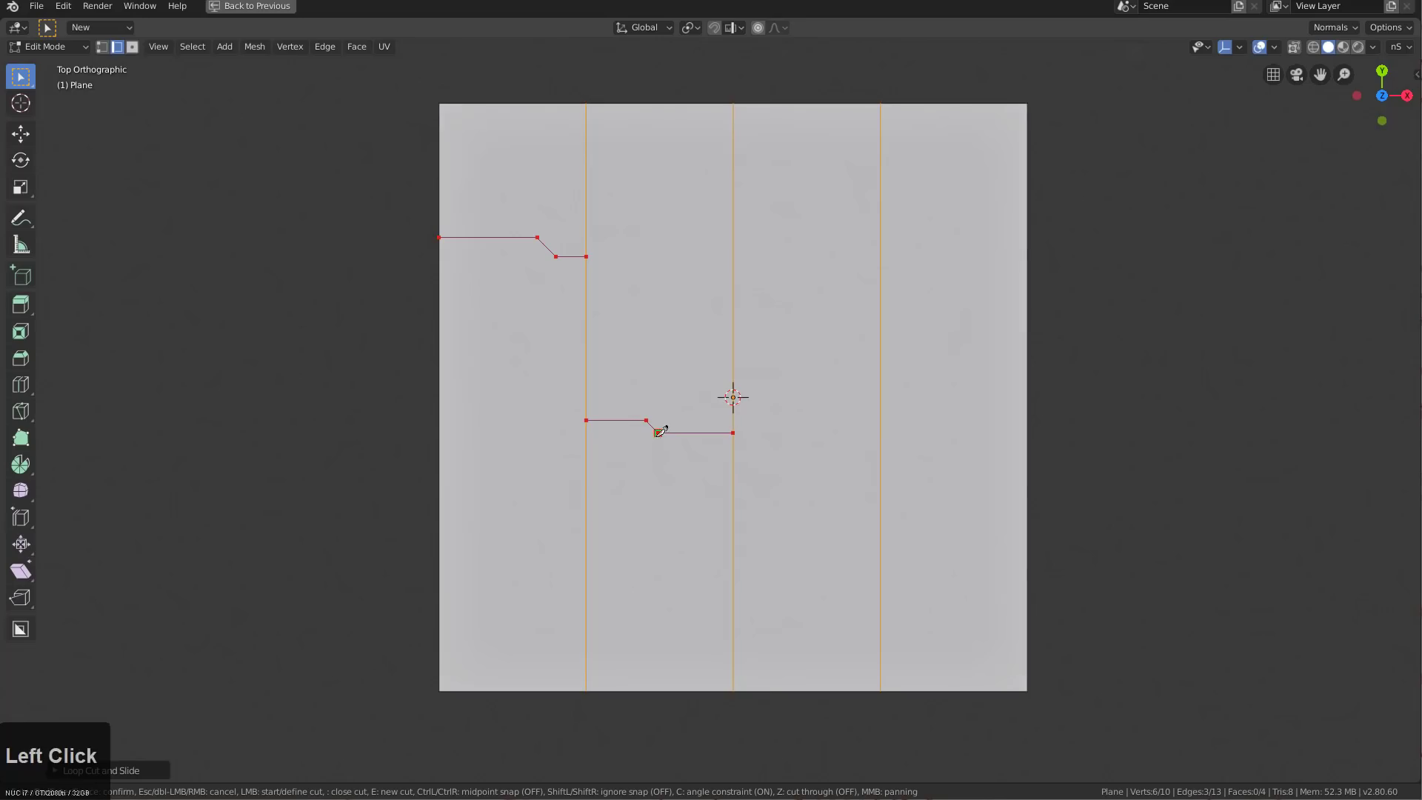
click(658, 433)
click(637, 454)
click(587, 453)
key(e)
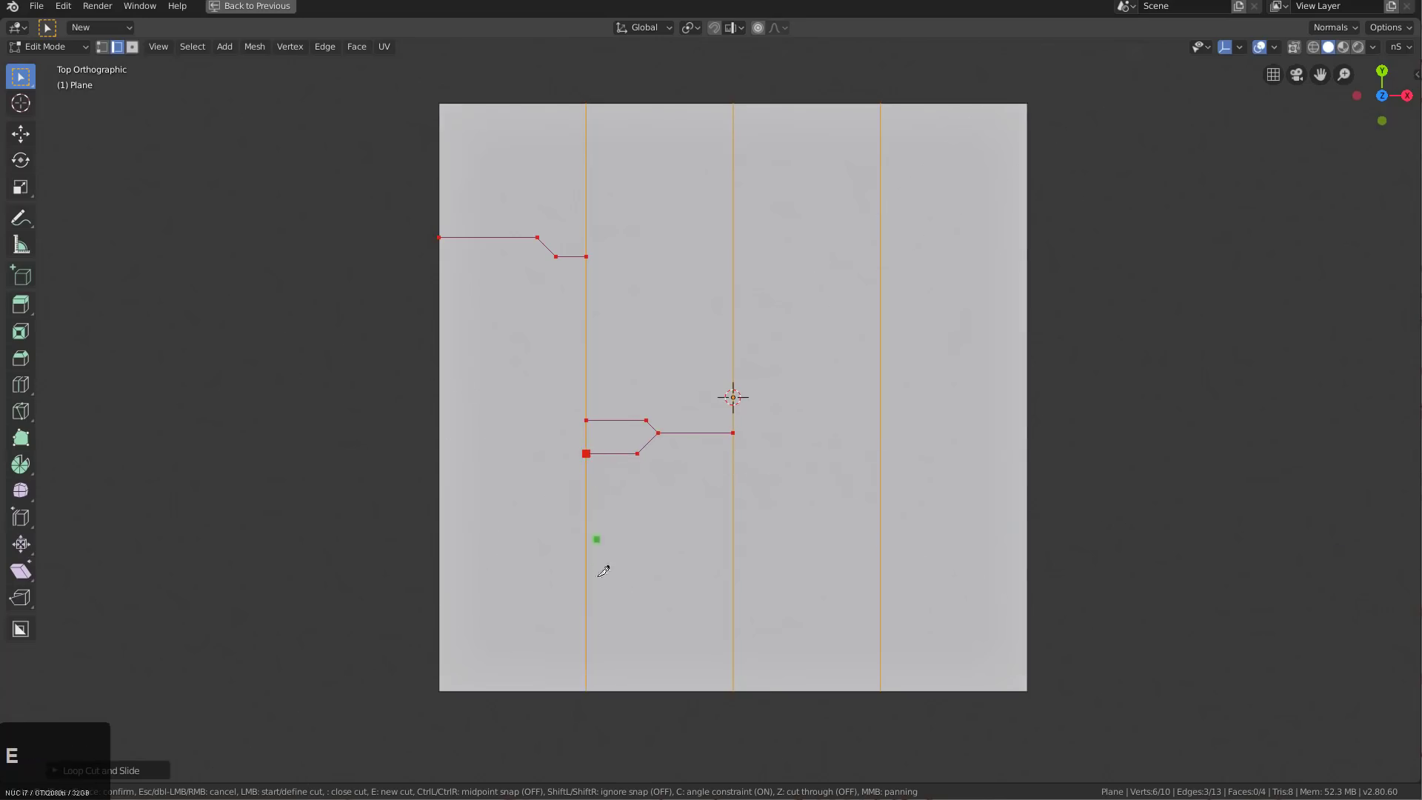
Add a stepped knife line across the lower part of the second strip
click(585, 593)
click(684, 591)
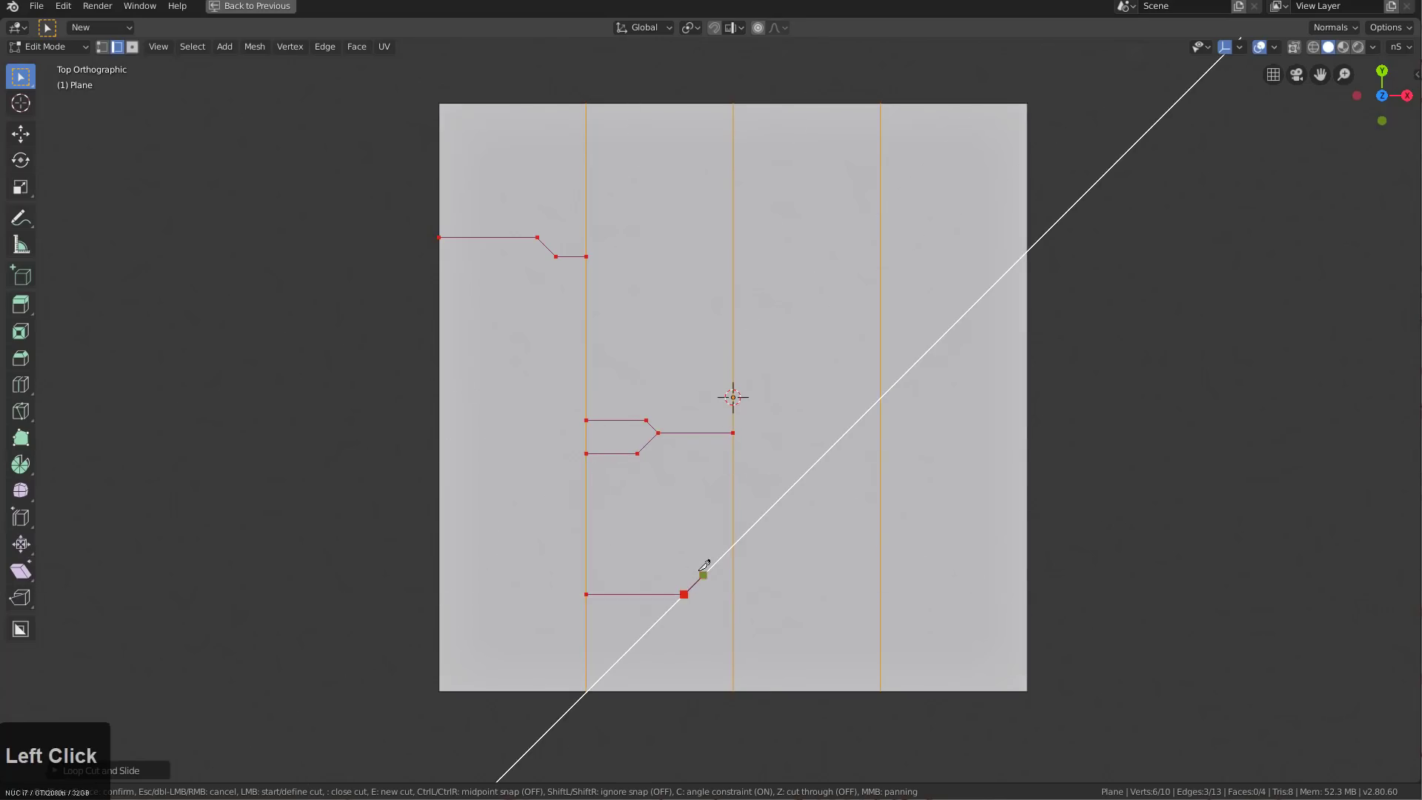
click(701, 575)
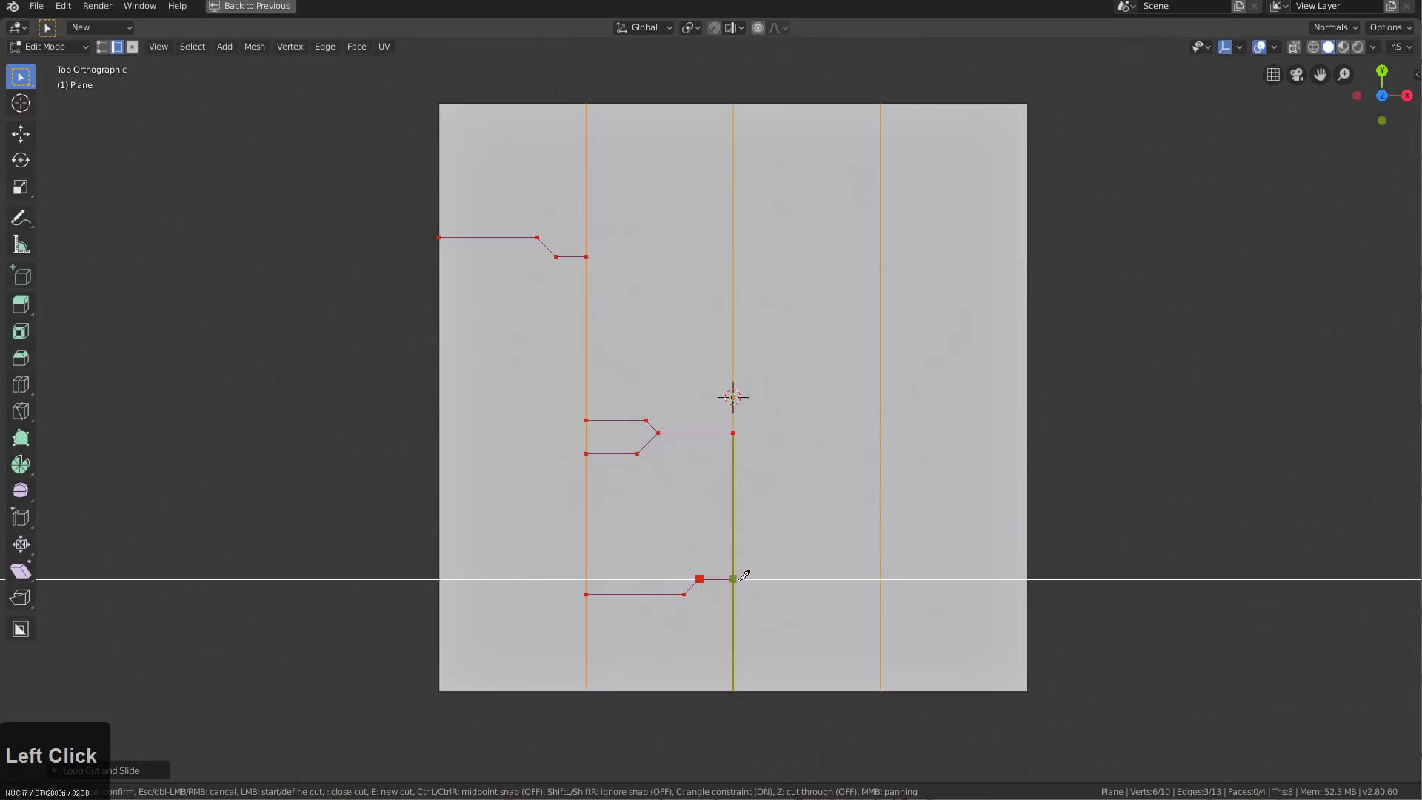
click(733, 578)
key(e)
Add a stepped knife line across the upper part of the third strip
click(733, 254)
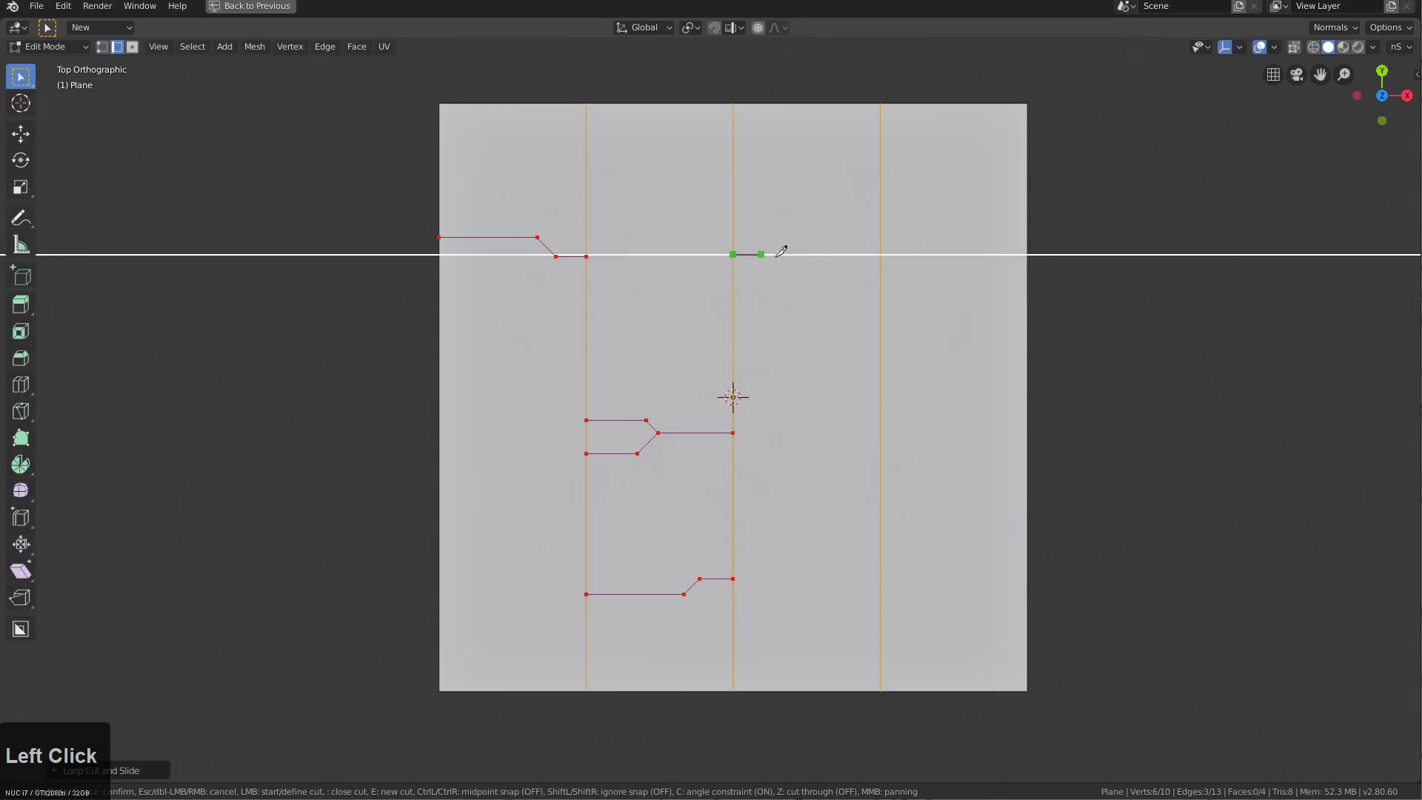
click(829, 255)
click(846, 234)
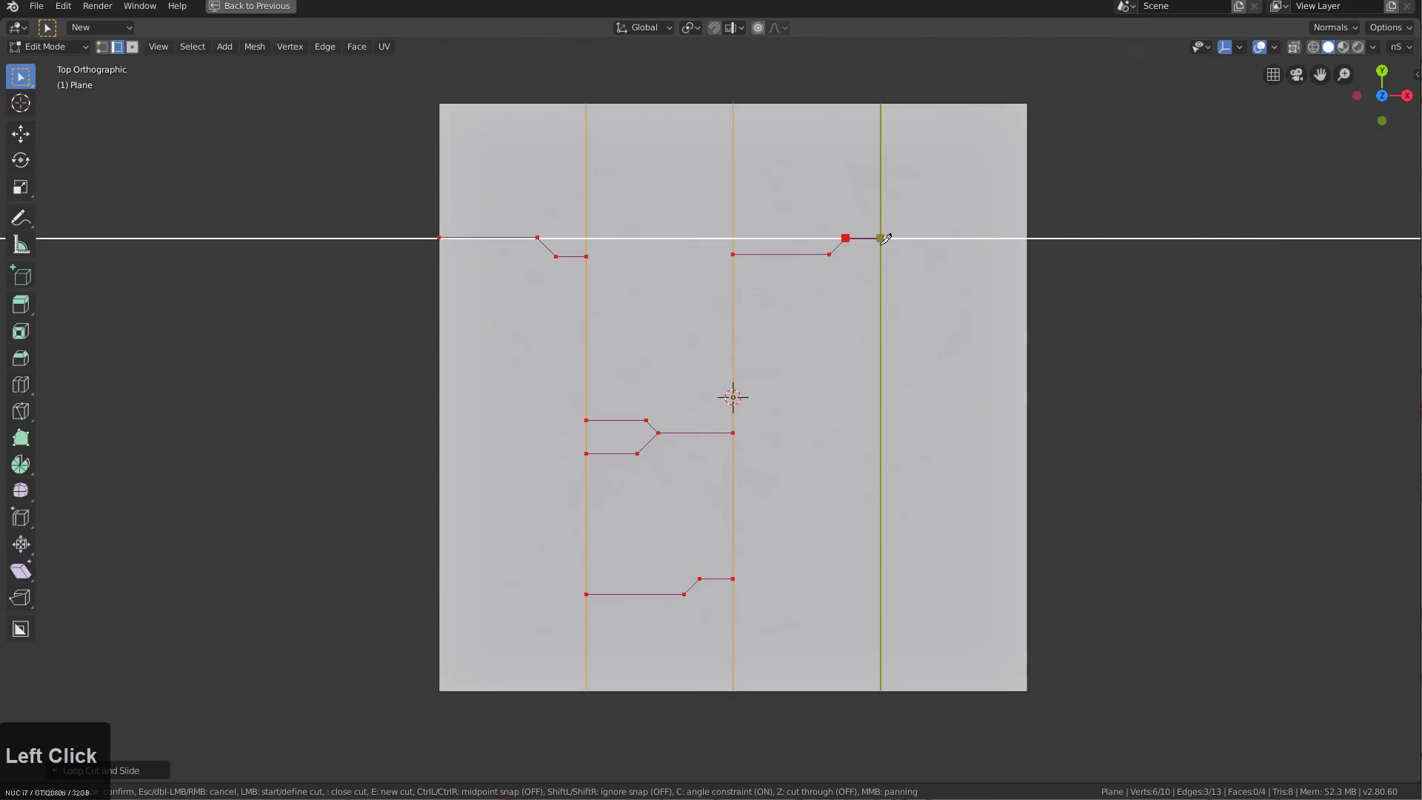
click(881, 237)
key(e)
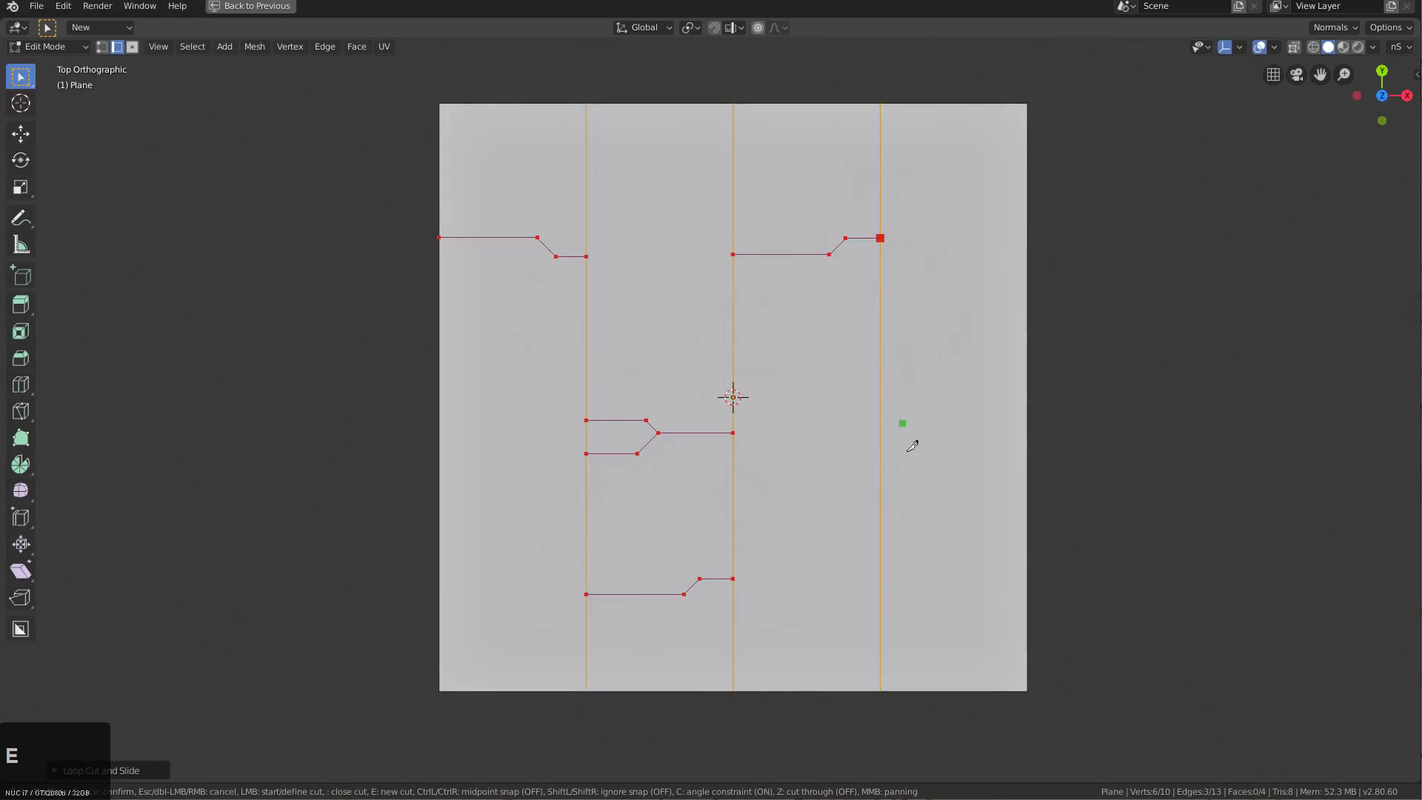
Add a stepped knife line across the middle of the fourth strip to the plane's outer edge
click(881, 387)
click(956, 387)
click(974, 409)
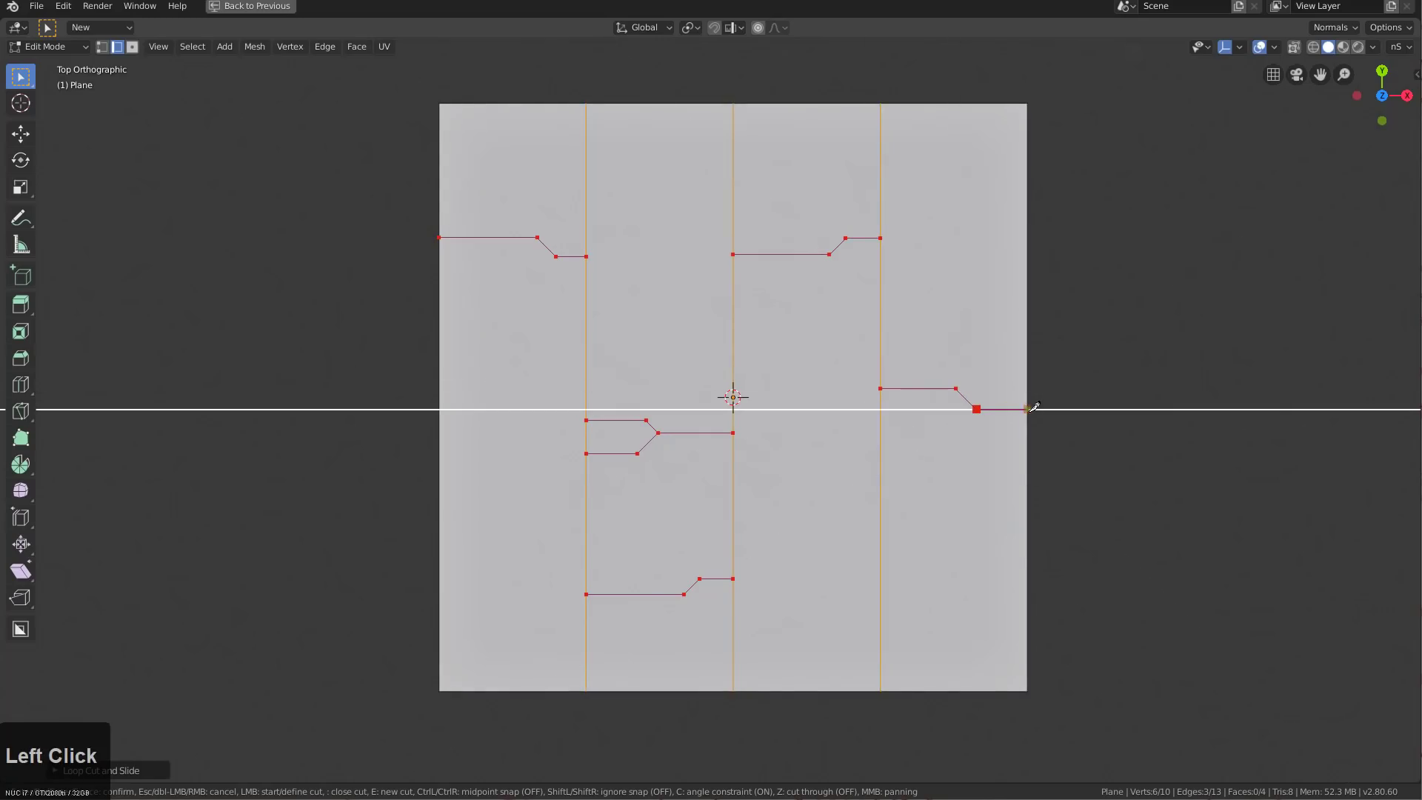
click(1028, 409)
key(e)
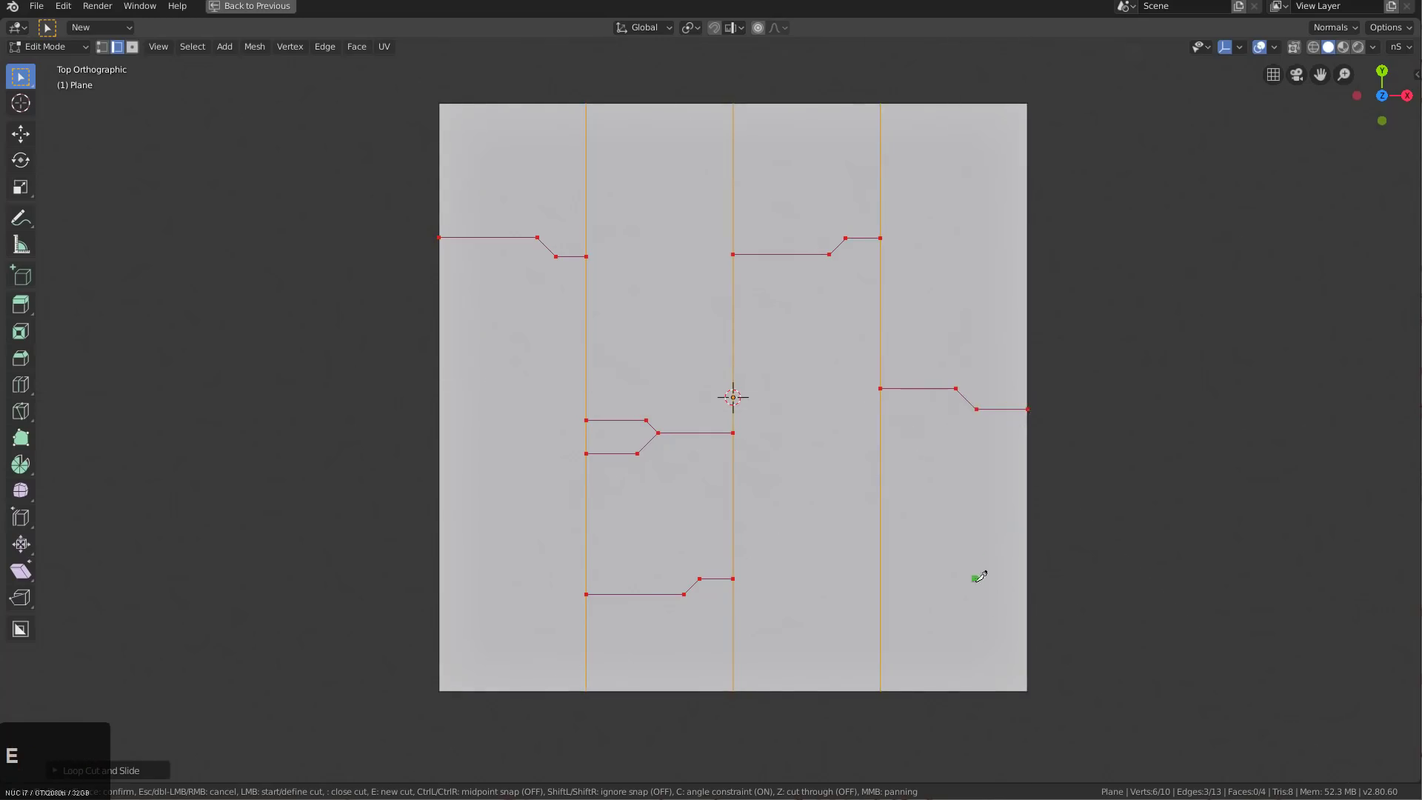
Add a stepped knife line across the lower part of the fourth strip, starting from the plane's outer edge
click(1027, 618)
click(913, 618)
click(896, 637)
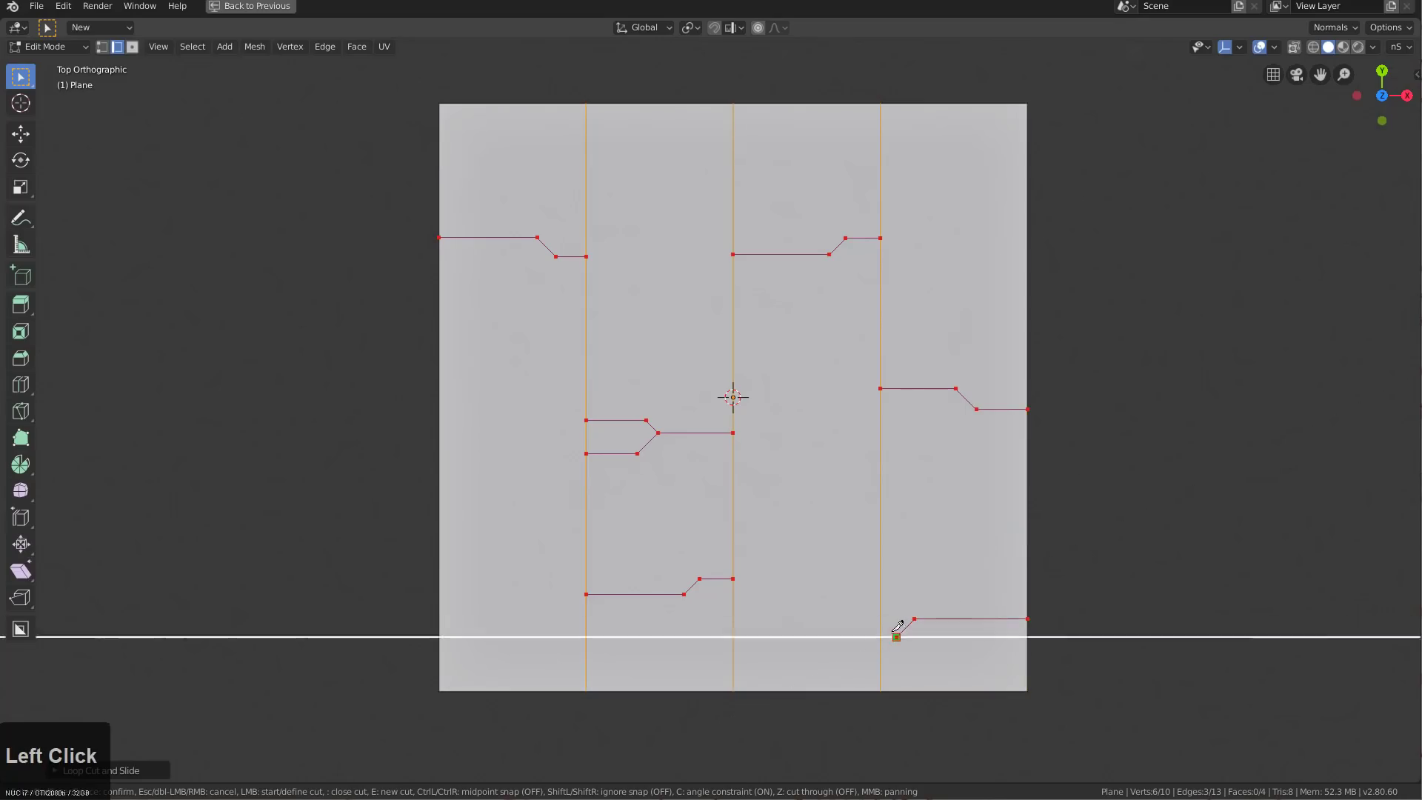
click(881, 634)
key(e)
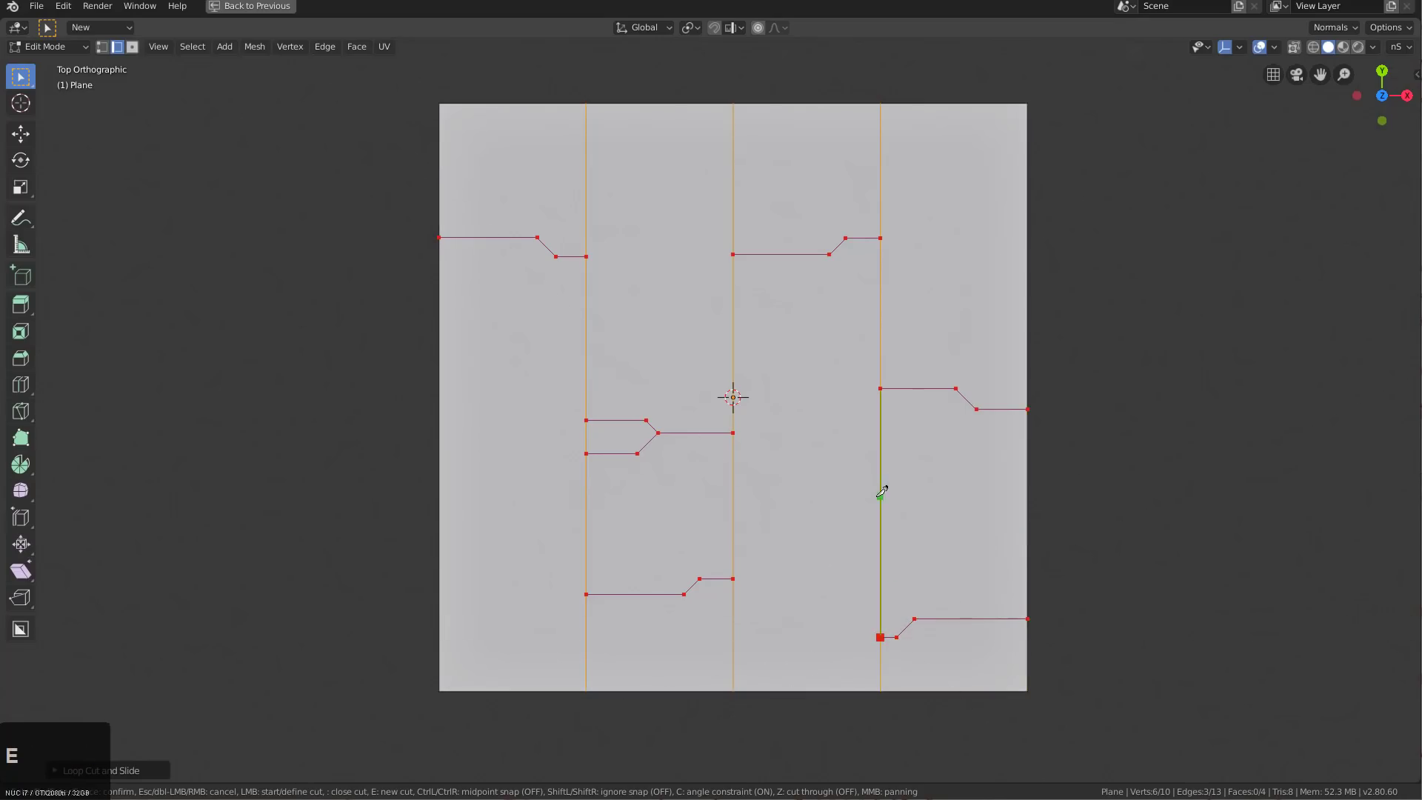
Knife a long chamfered line in the first strip from its lower inner edge up and out to the plane's left edge
click(585, 544)
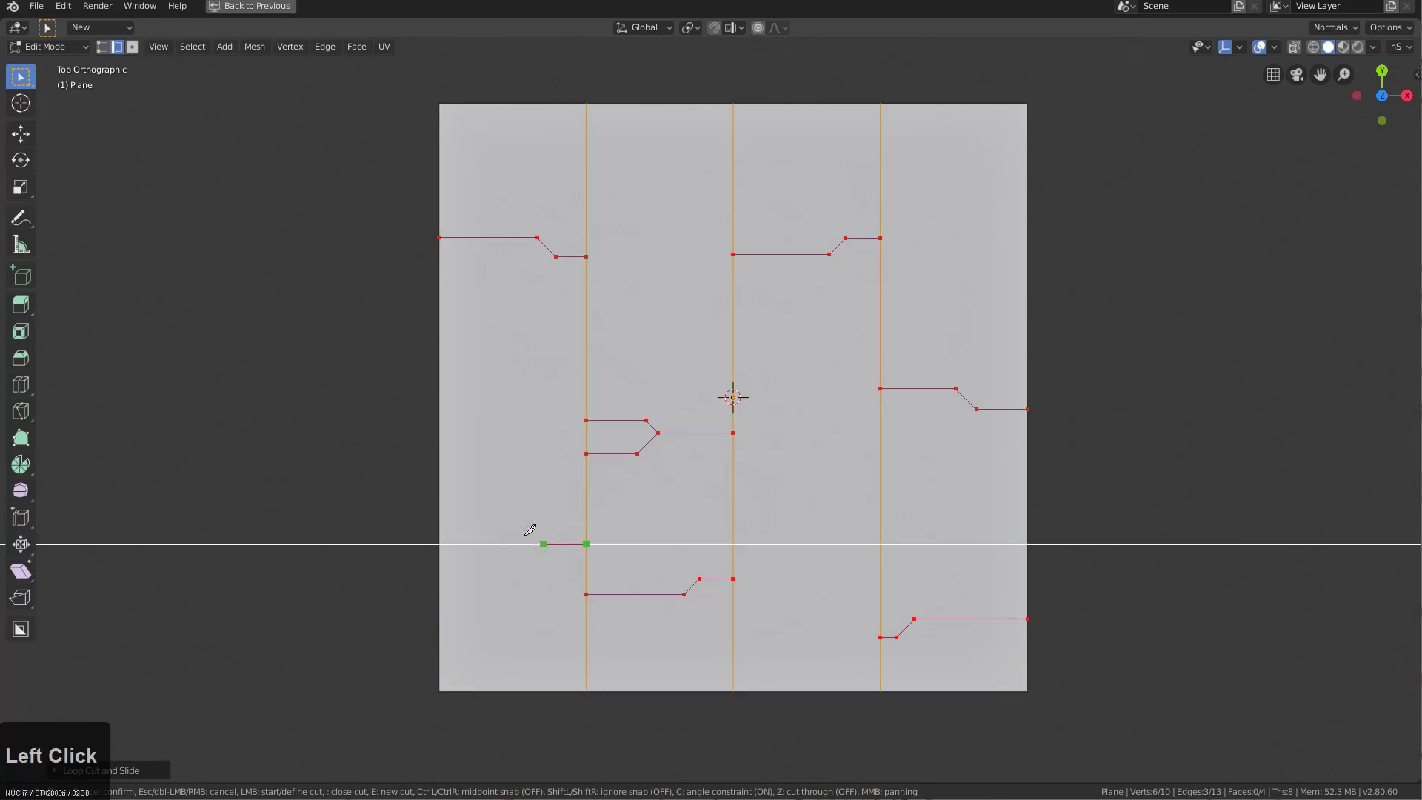
click(503, 543)
click(479, 519)
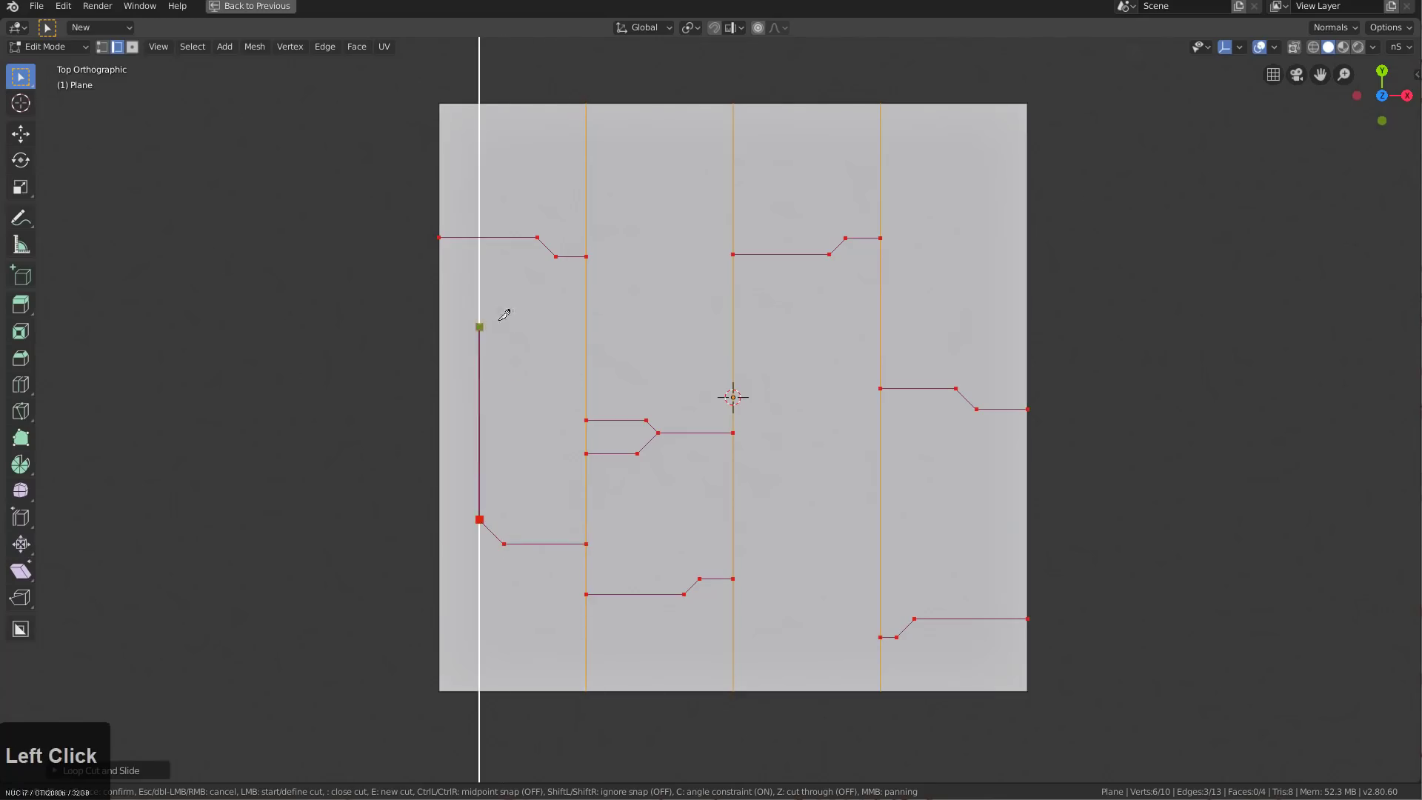
click(479, 304)
click(461, 286)
click(439, 285)
key(e)
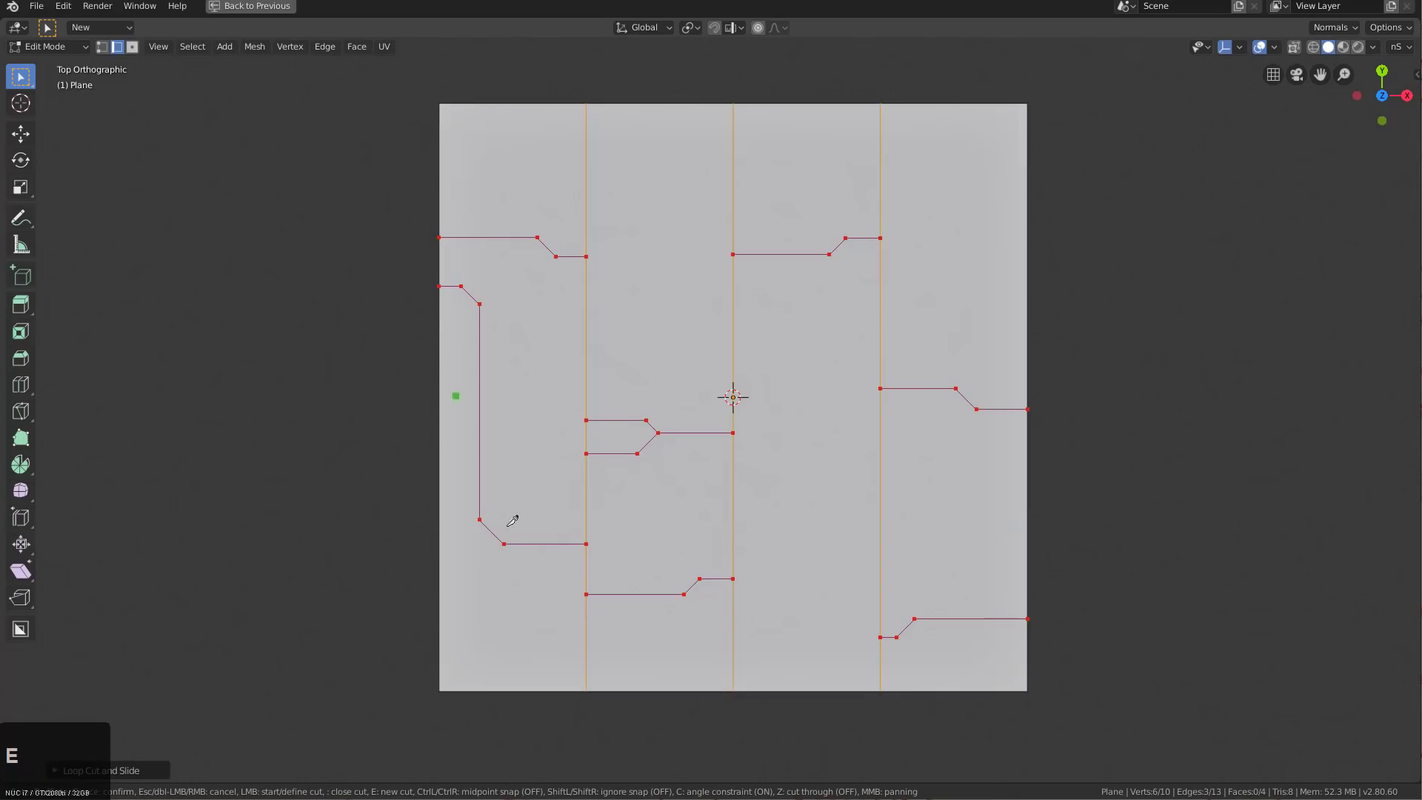
Branch a stepped knife line from the first strip's lower cut down to the plane's bottom edge and apply all cuts
click(533, 543)
click(533, 630)
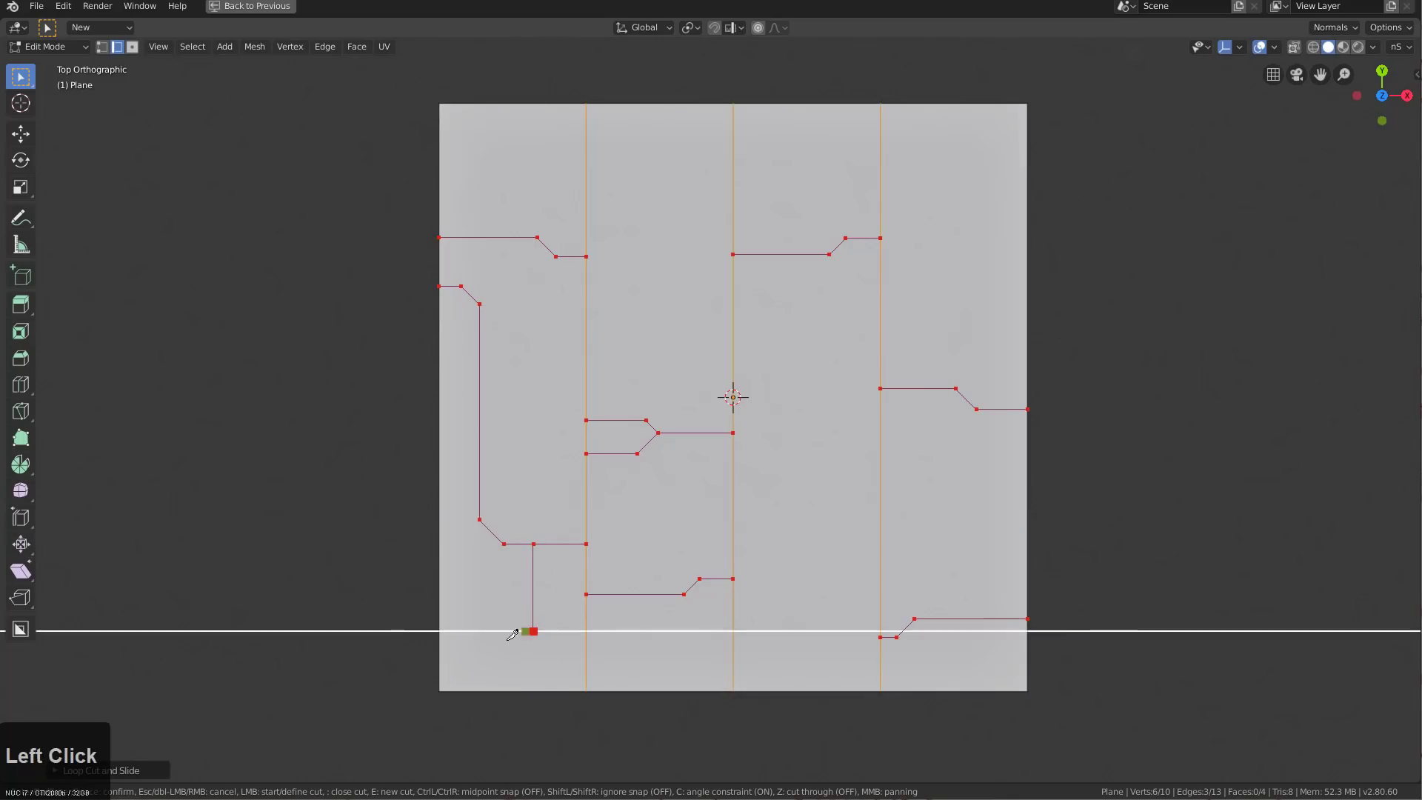
click(520, 666)
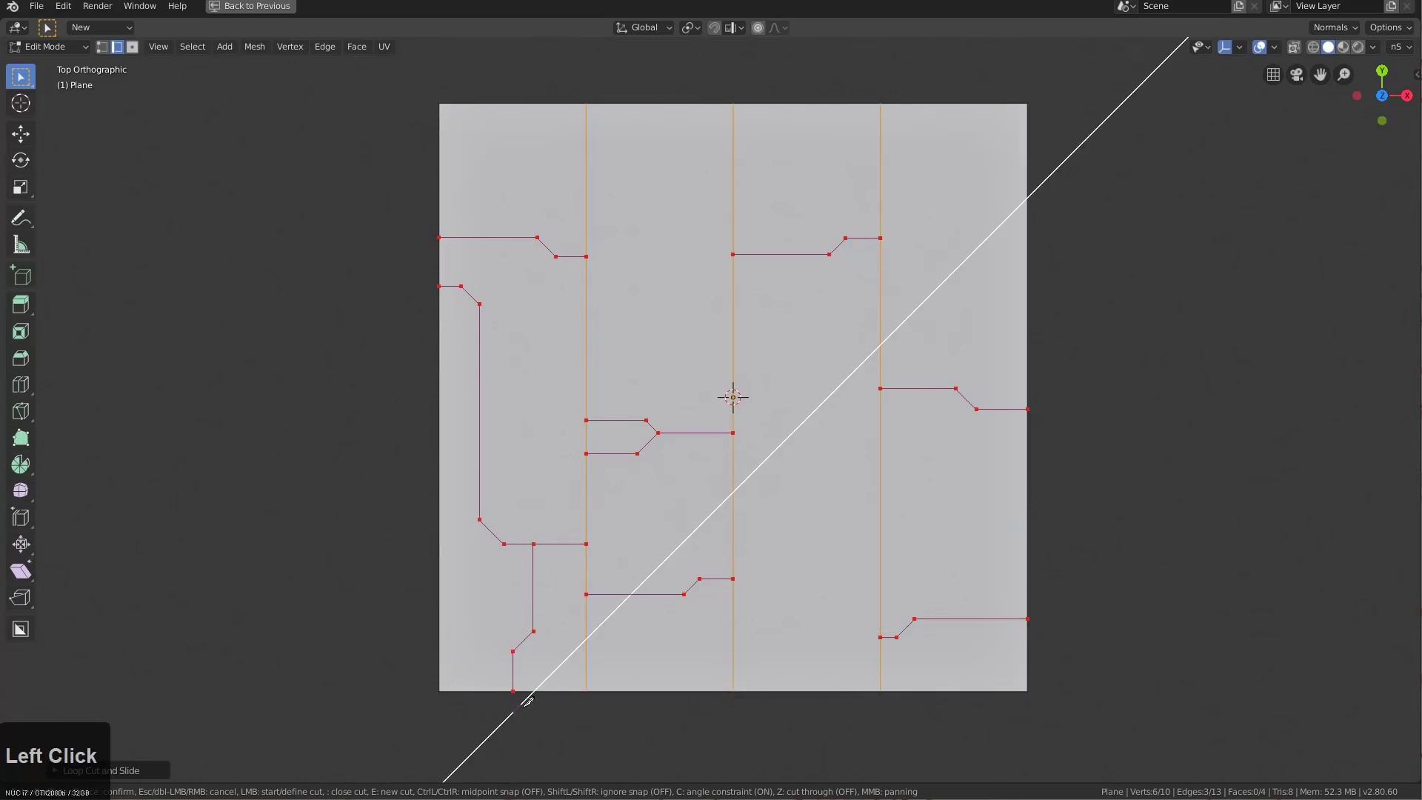
click(525, 694)
key(KP_Enter)
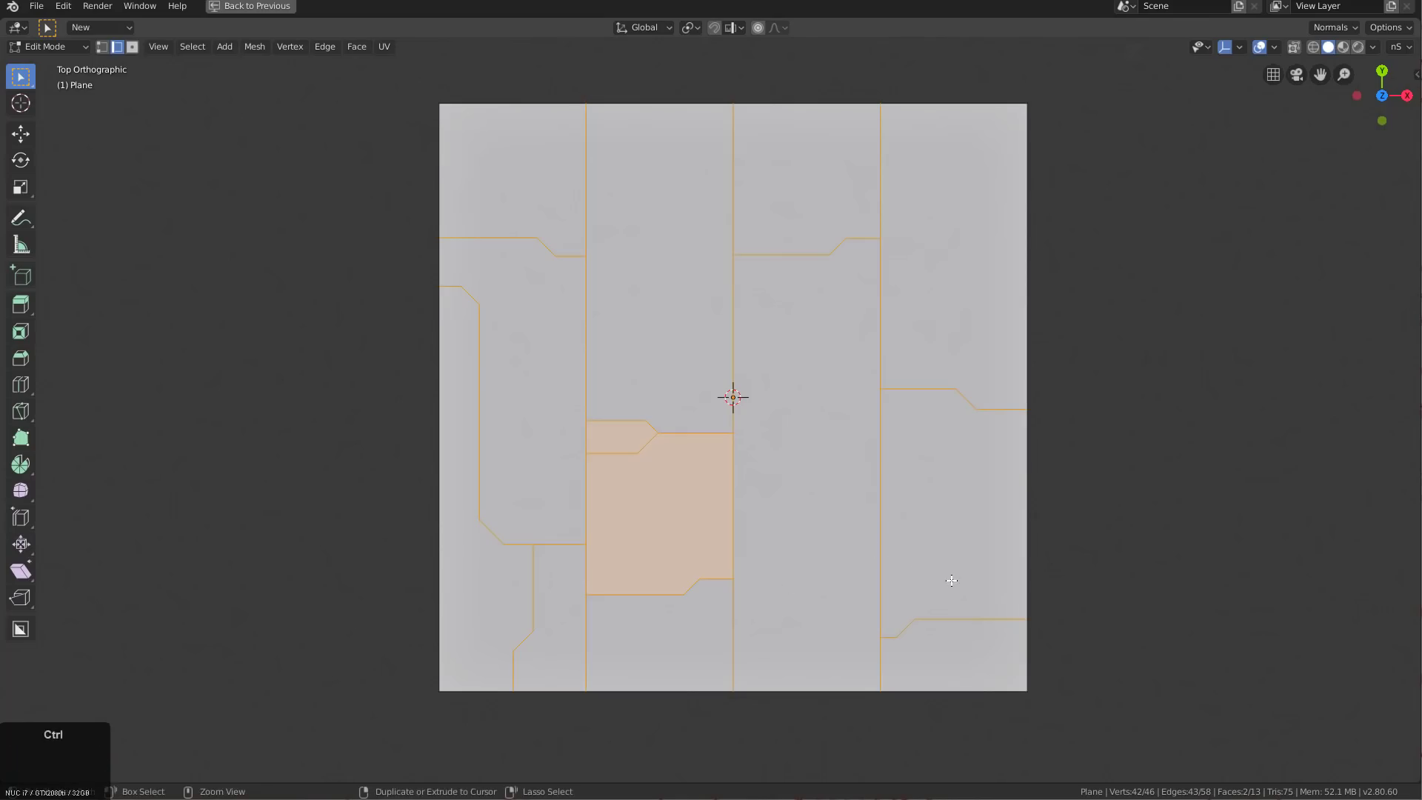
Bevel the selected cut edges to a width of about 0.016 m and delete the resulting faces to leave gaps between panels
key(ctrl+b)
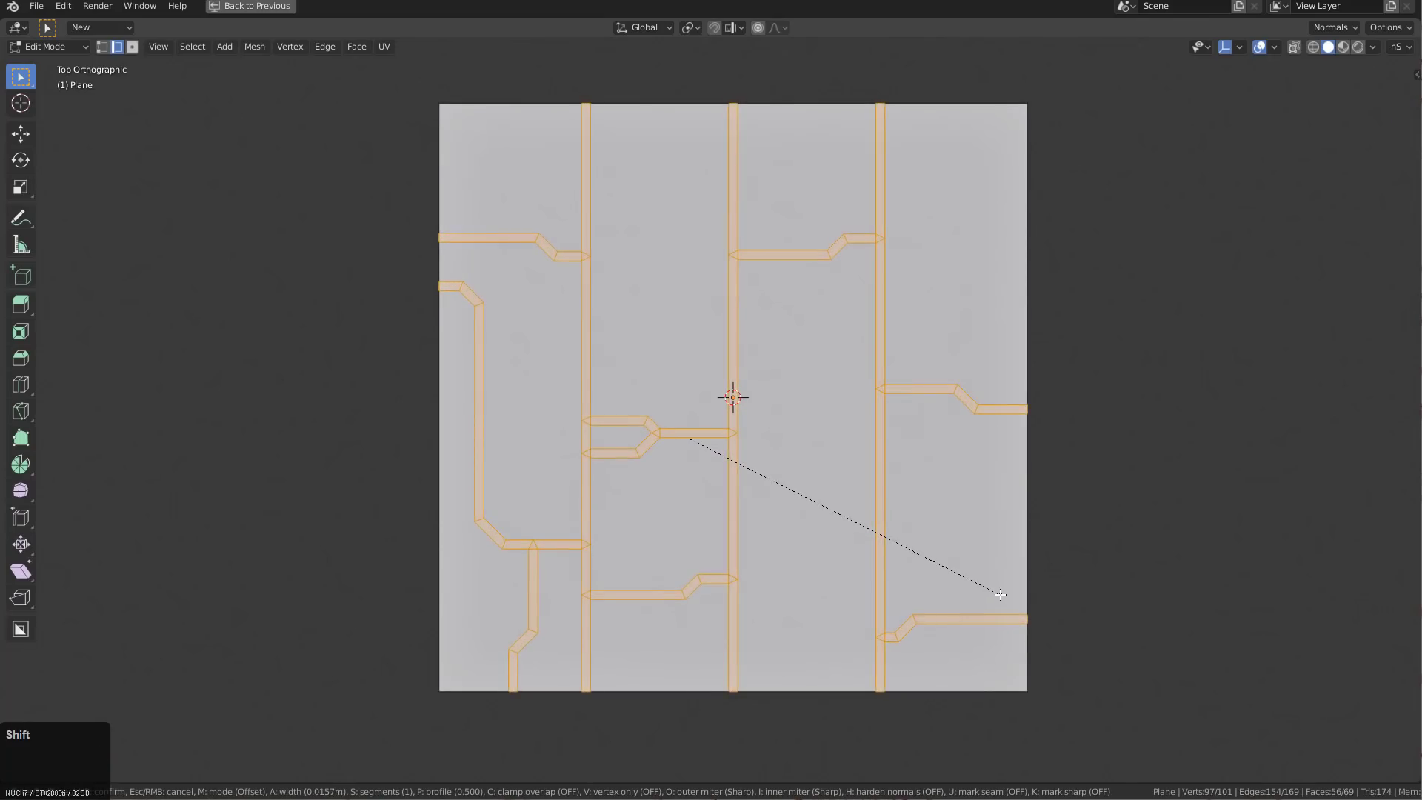
click(996, 590)
key(x)
click(955, 616)
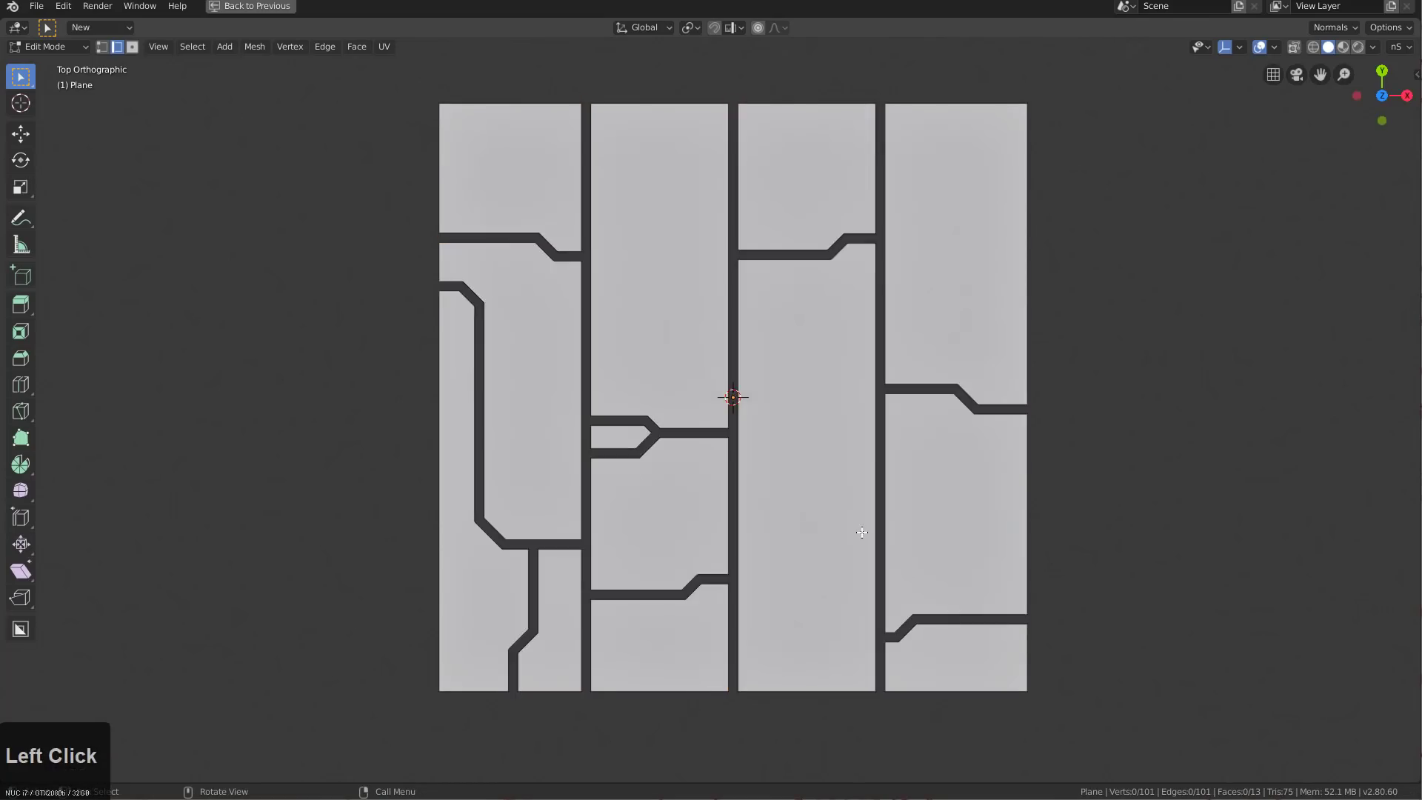
Undo the deletion of the panel-line faces and the wide bevel that produced them
scroll(889, 522, down, 1)
scroll(924, 499, up, 2)
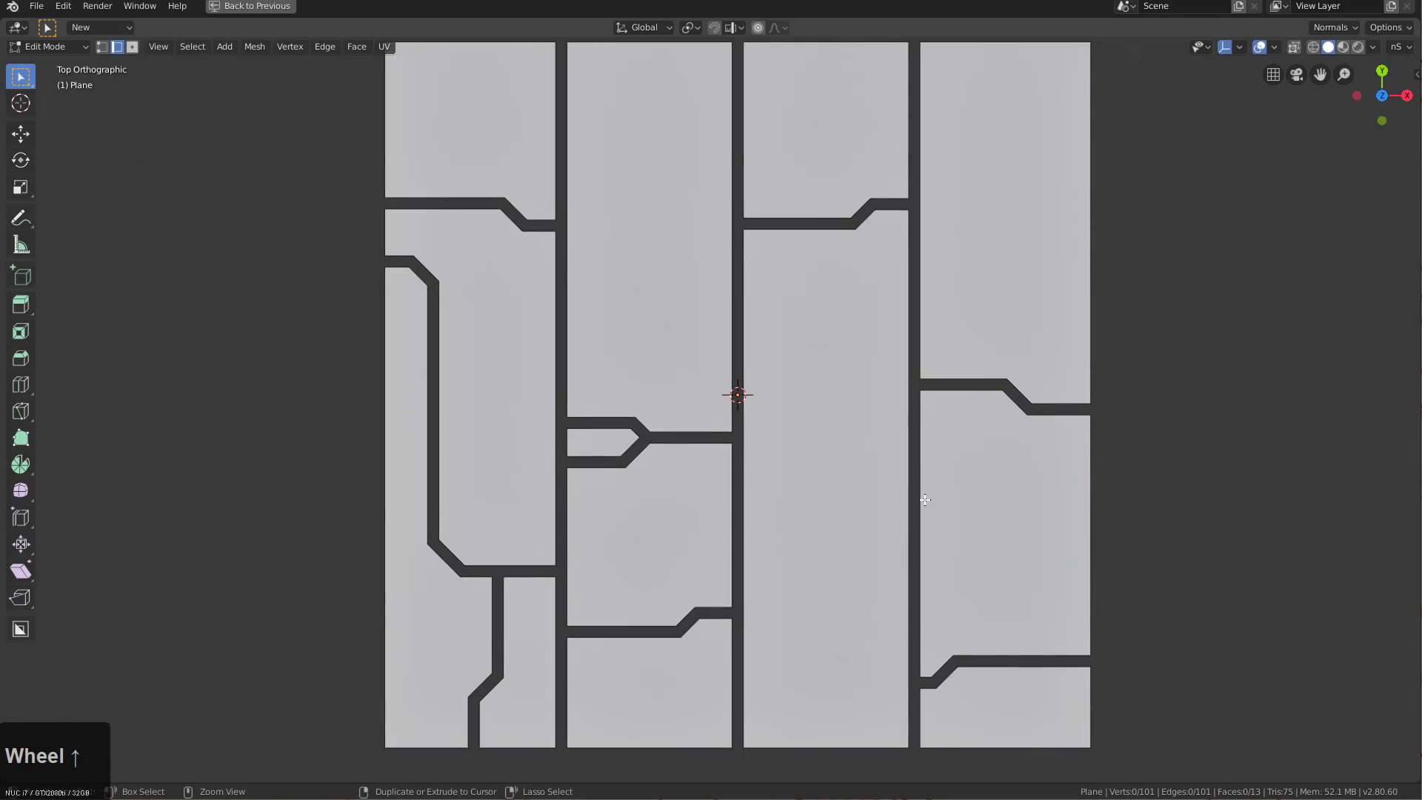
key(ctrl+z)
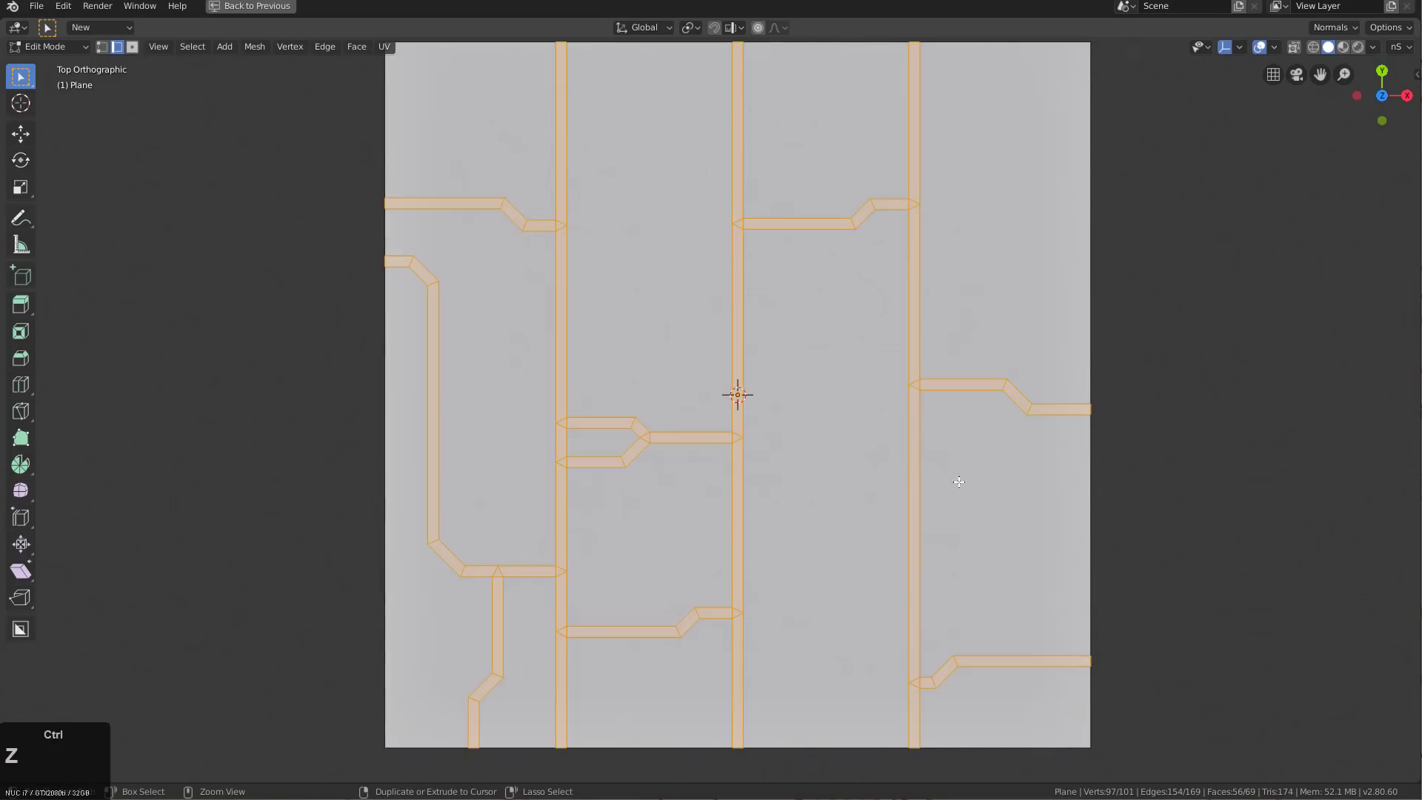
key(ctrl+z)
Bevel the selected panel-line edges to a narrow width of about 0.004 m and delete the resulting strip faces
key(ctrl+b)
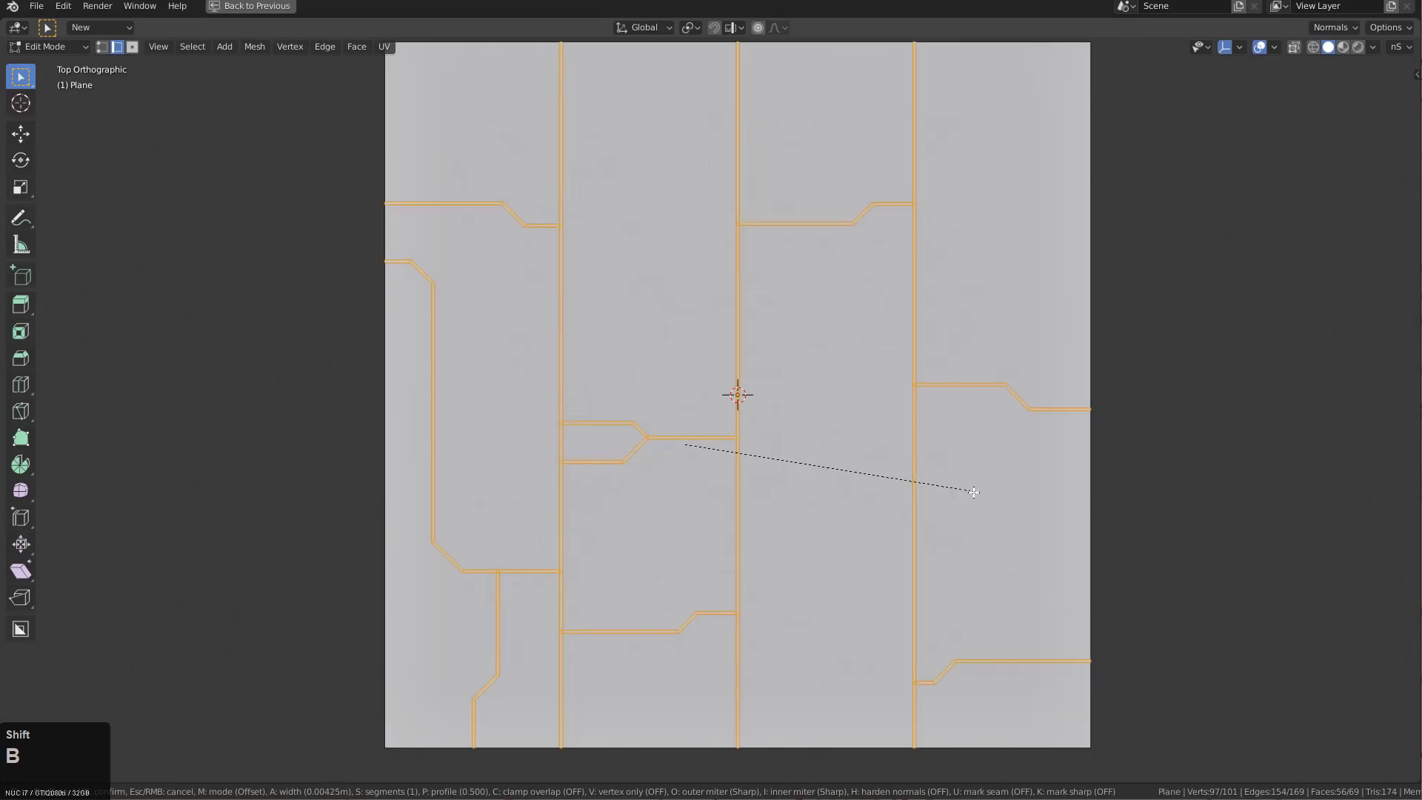
shift+click(974, 492)
key(x)
click(978, 493)
key(Tab)
scroll(879, 478, down, 3)
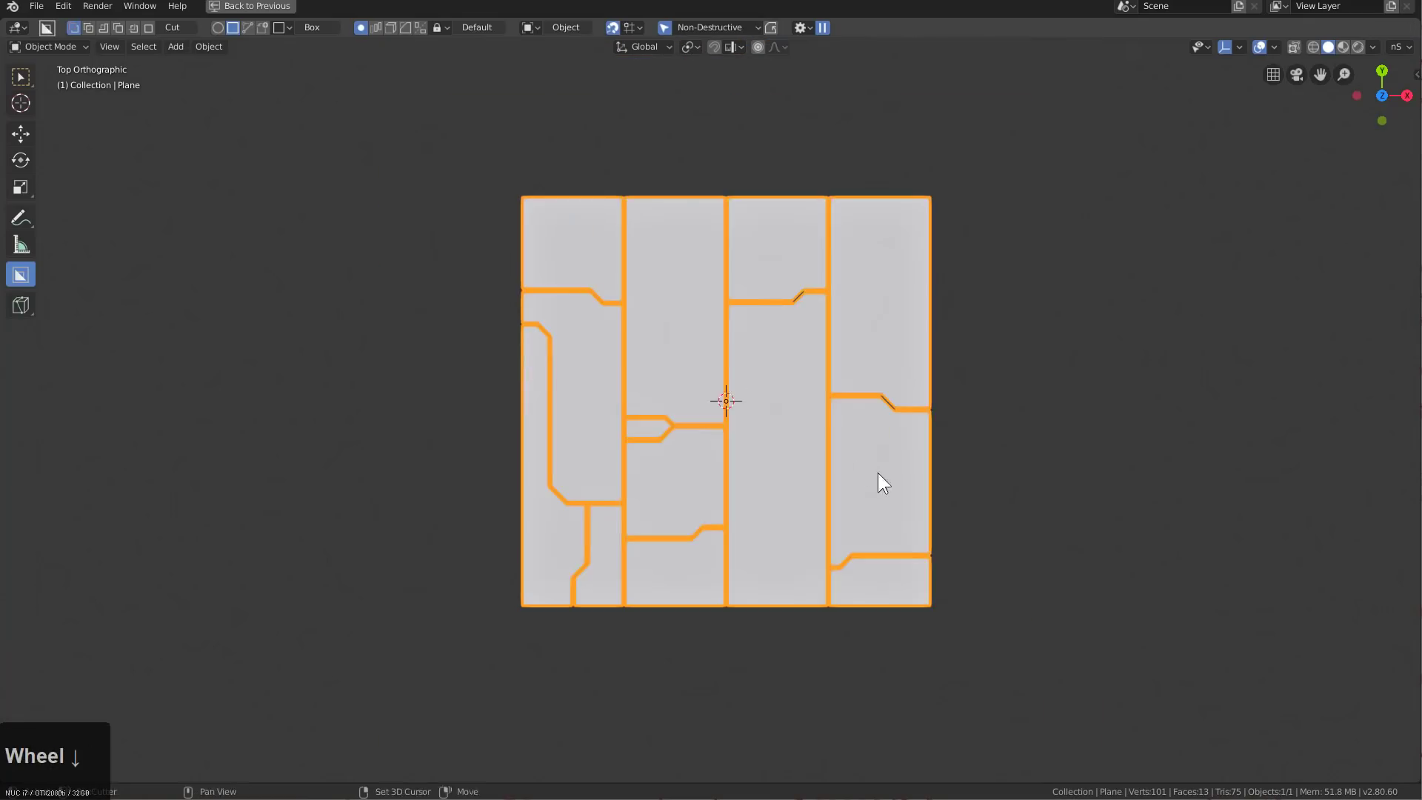
Add a sphere empty and snap it onto the plane's lower-right corner, 1 m along X and -1 m along Y
shift+middle_drag(879, 482, 762, 434)
key(shift+a)
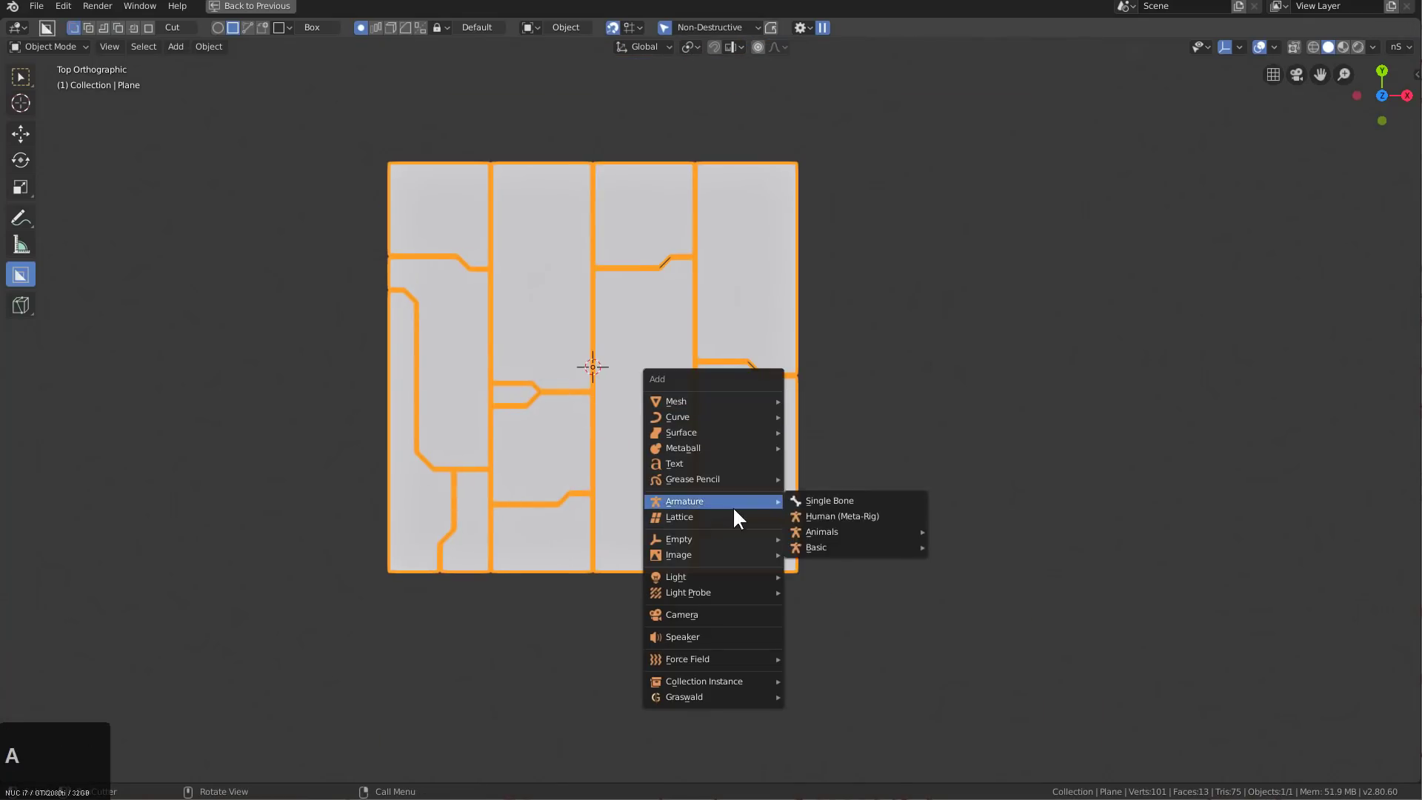
click(737, 539)
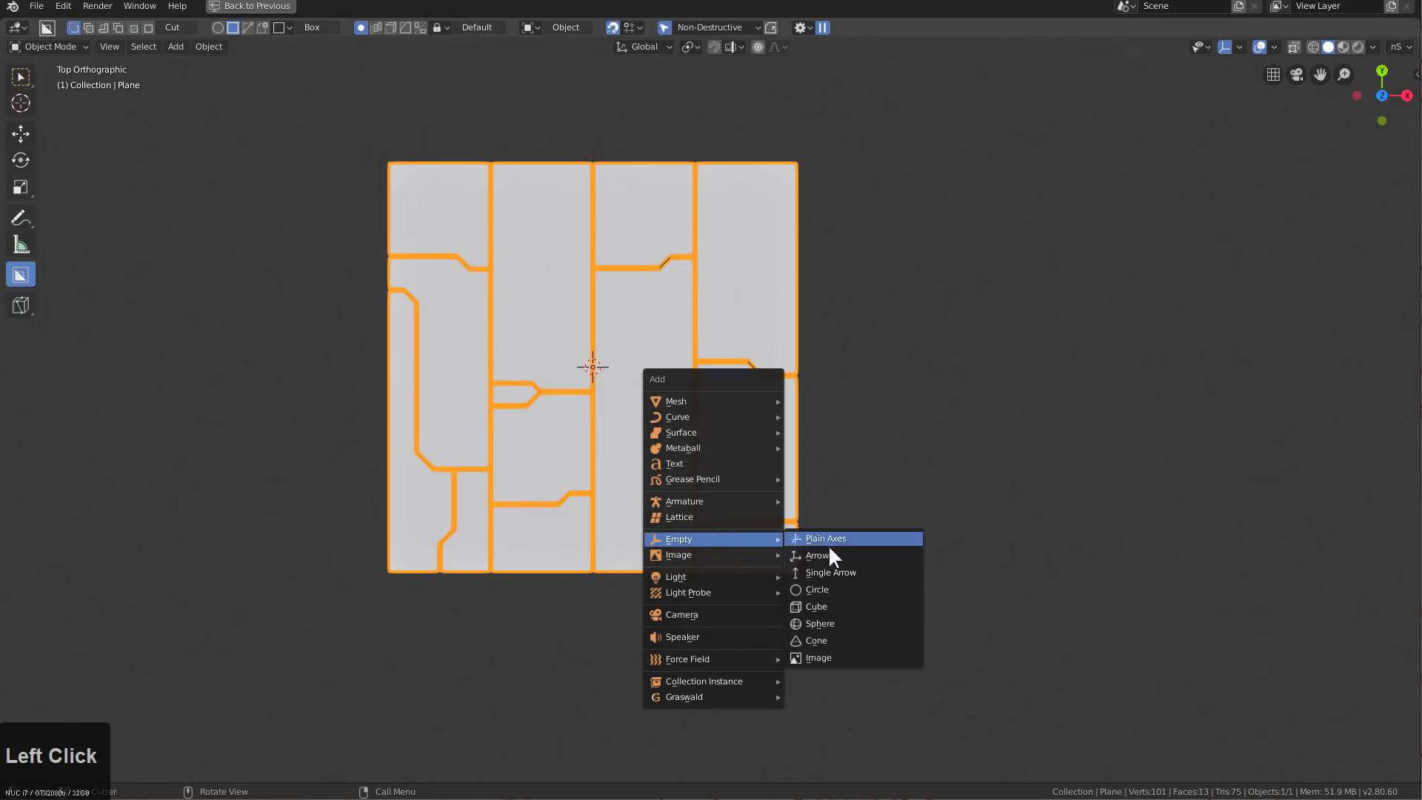
click(836, 619)
scroll(669, 437, down, 1)
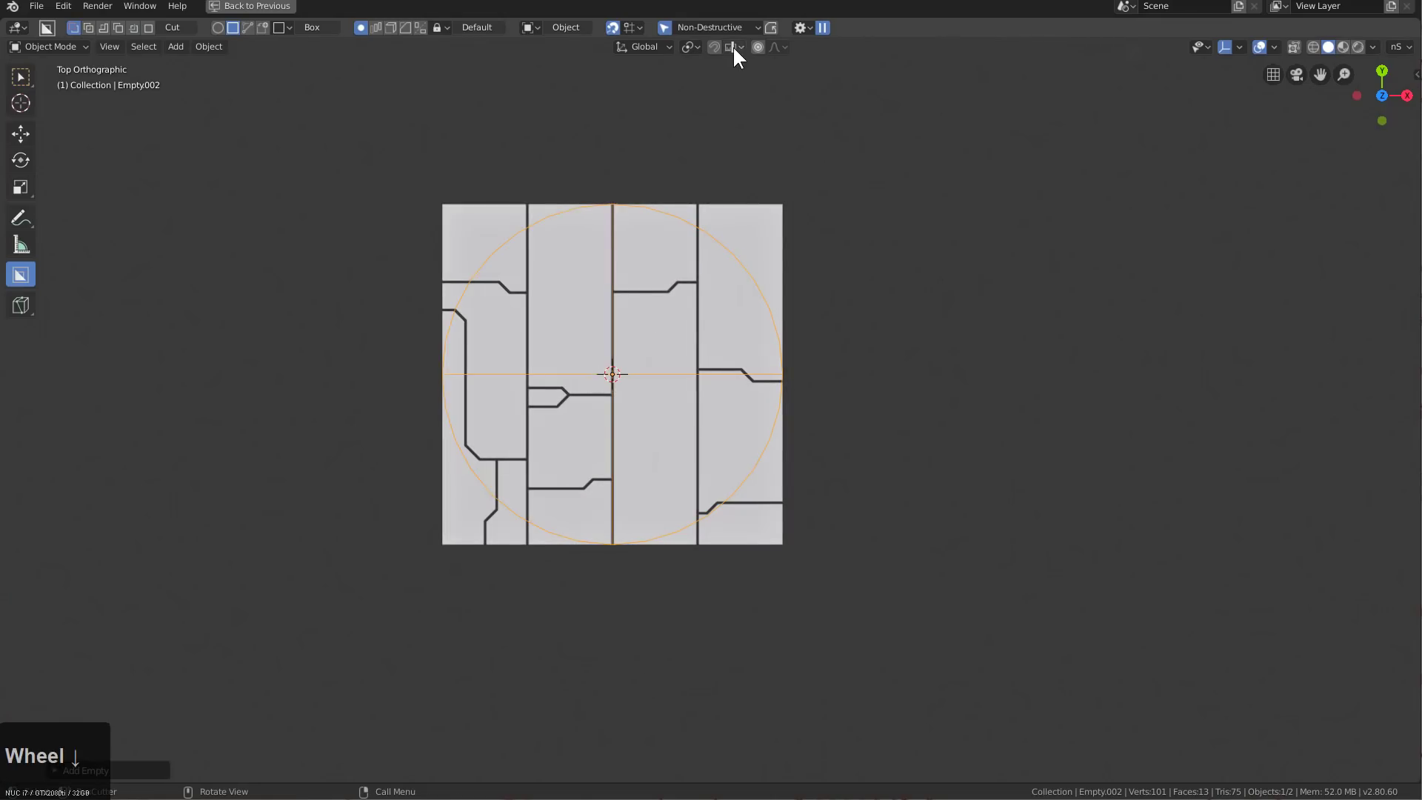
key(g)
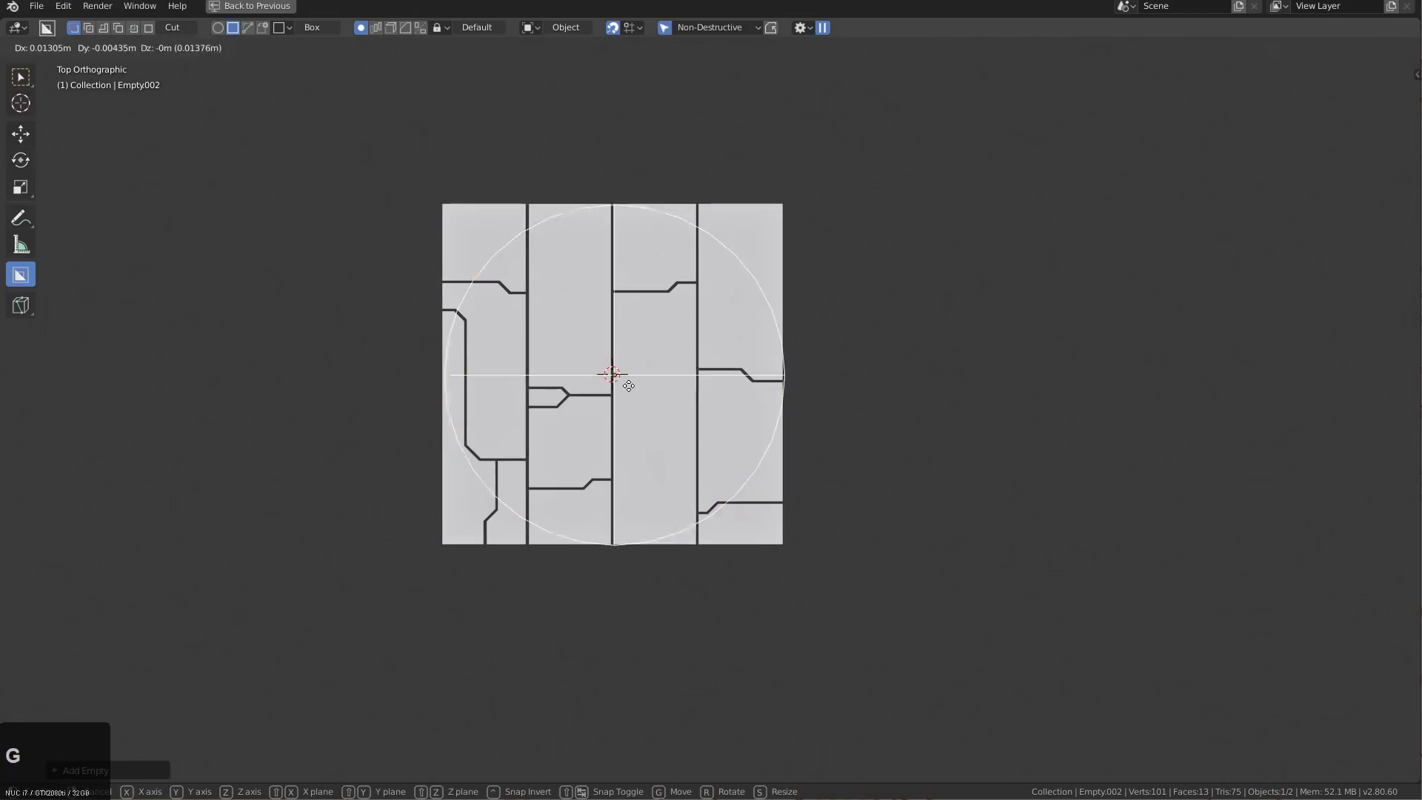
key(ctrl)
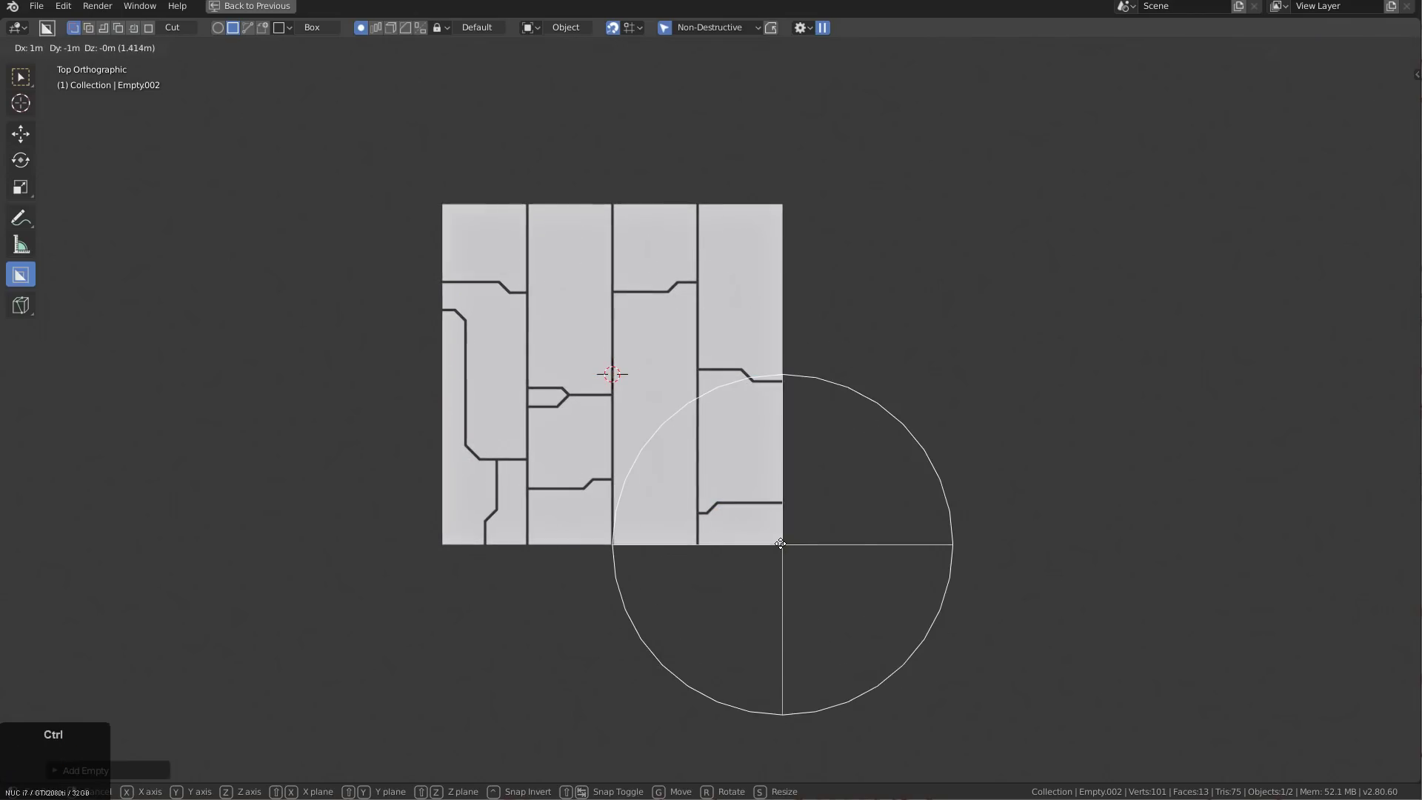
ctrl+click(780, 544)
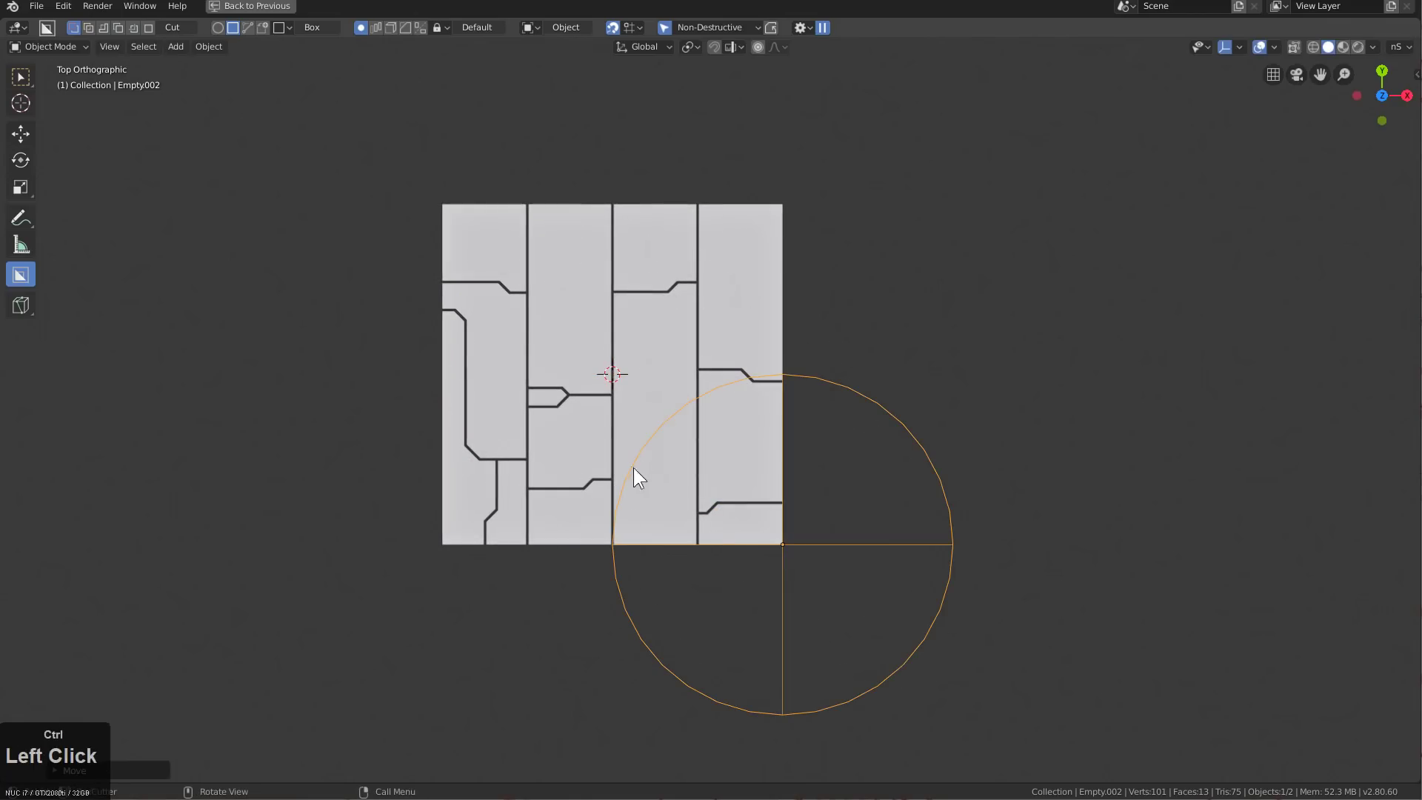
Mirror the panelled plane across the sphere empty along X using HardOps Mirror
click(708, 486)
shift+click(802, 542)
mouse_move(801, 542)
middle_down()
mouse_move(736, 585)
mouse_move(787, 526)
middle_up()
key(x)
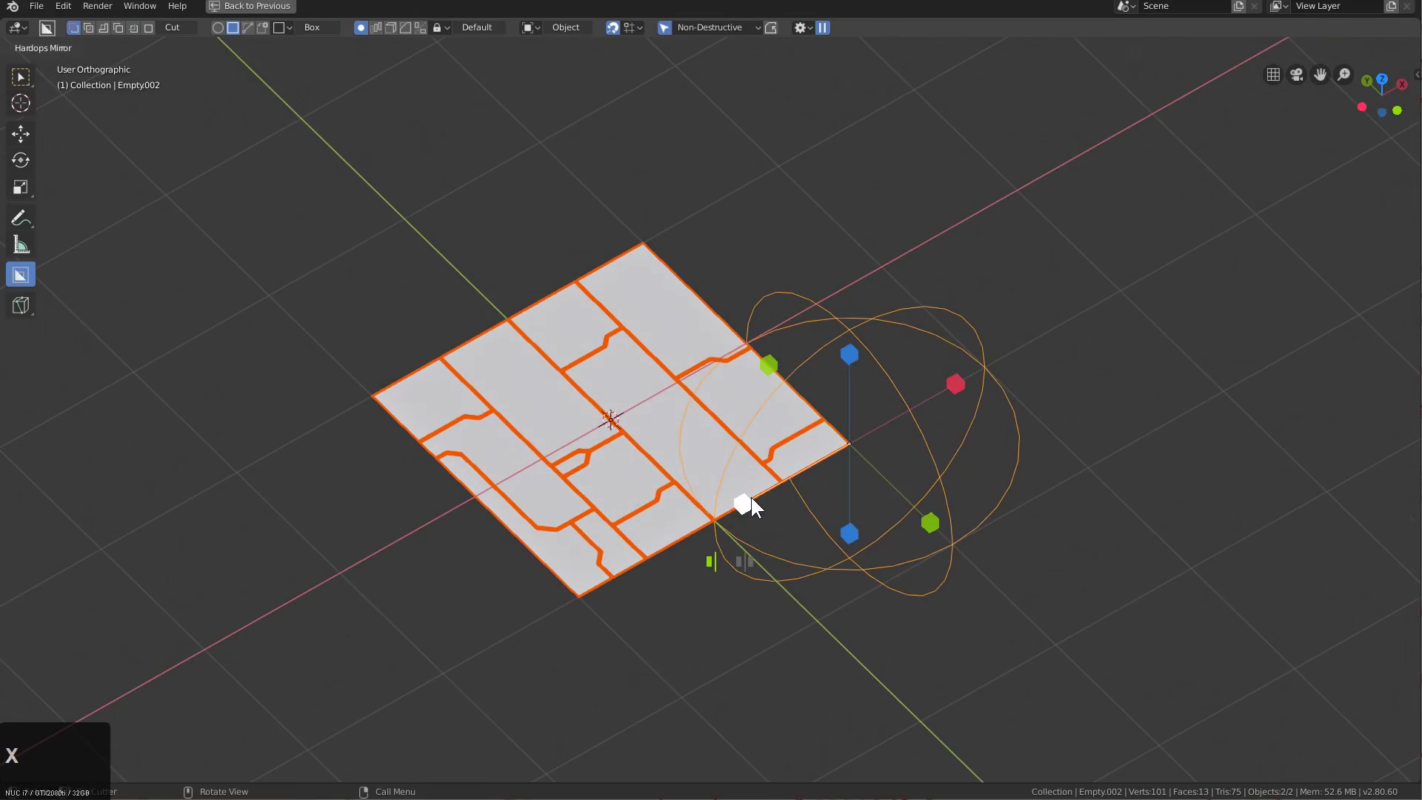
click(751, 498)
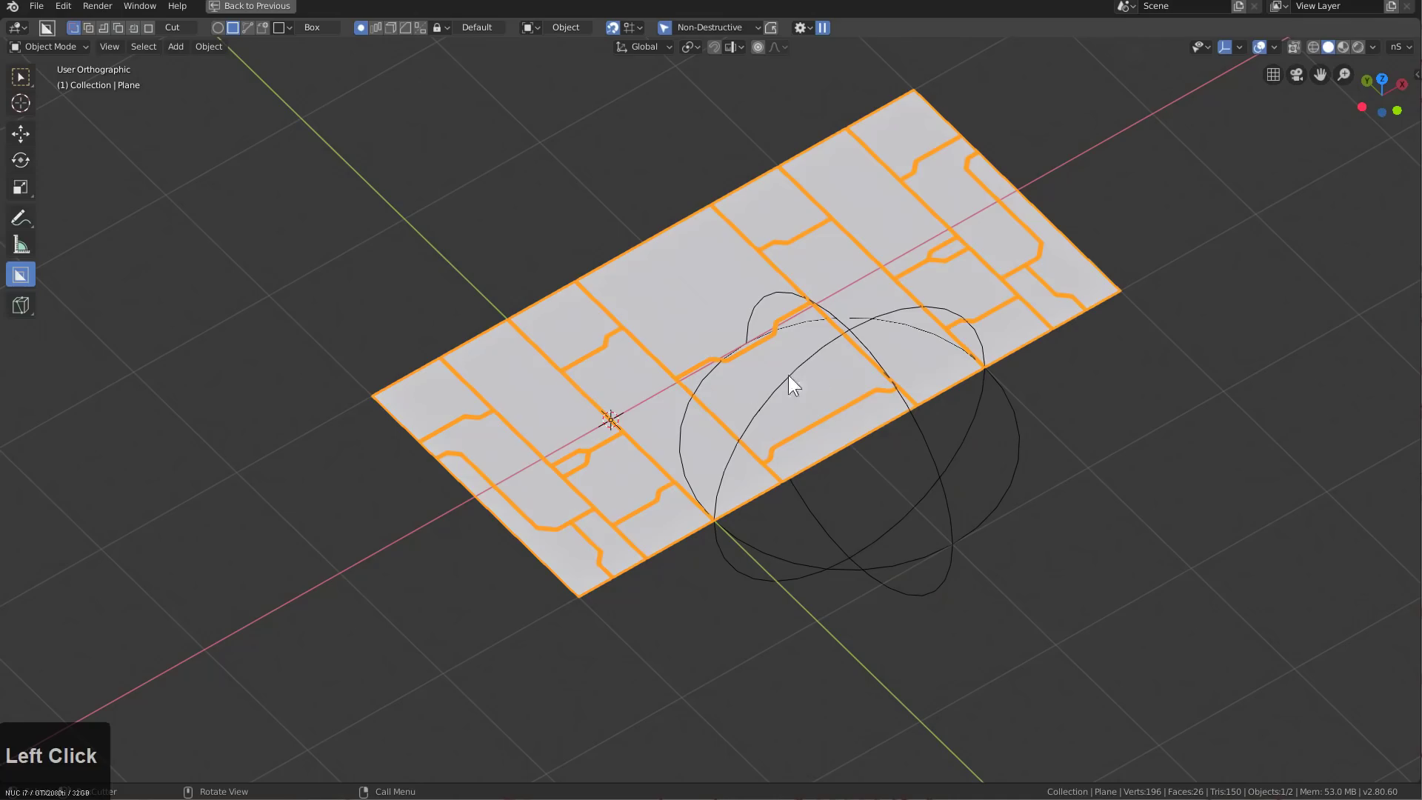
Mirror the panelled plane across the same empty along Y to form a square of four tiles
shift+click(956, 501)
key(x)
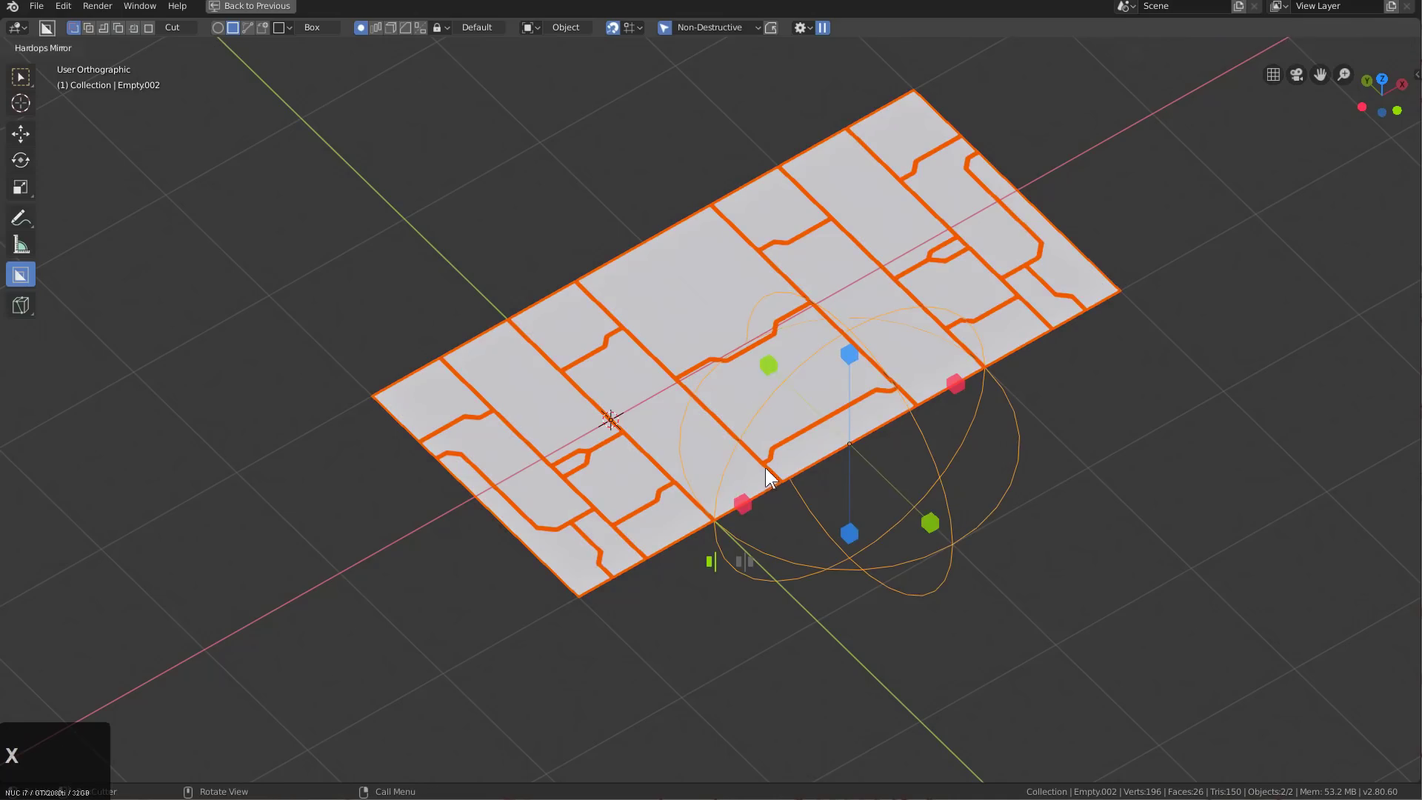
click(771, 363)
middle_drag(855, 444, 785, 481)
key(a)
click(797, 452)
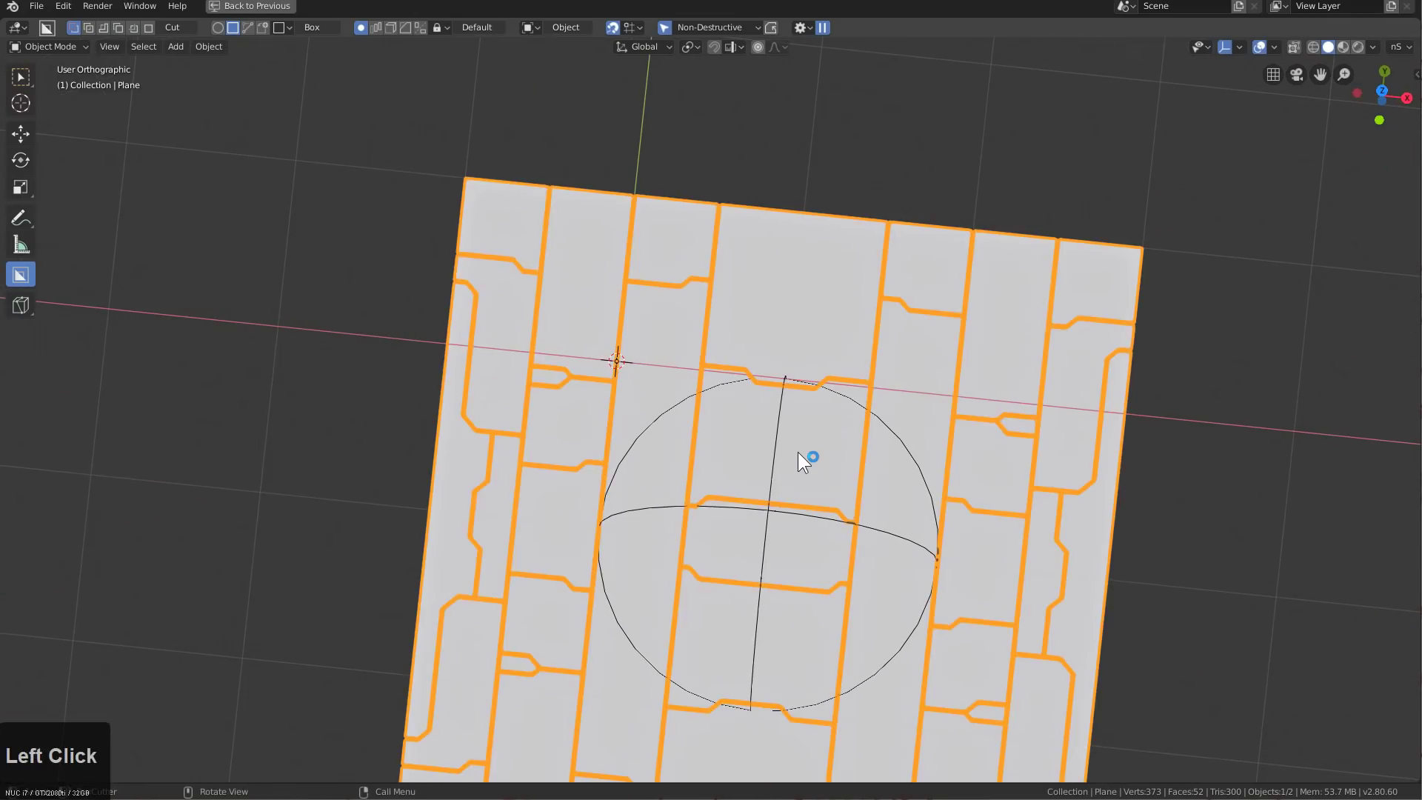
From the top view, shift the mirror empty about 0.004 m along X to open a vertical seam between the mirrored halves
key(KP_7)
click(837, 544)
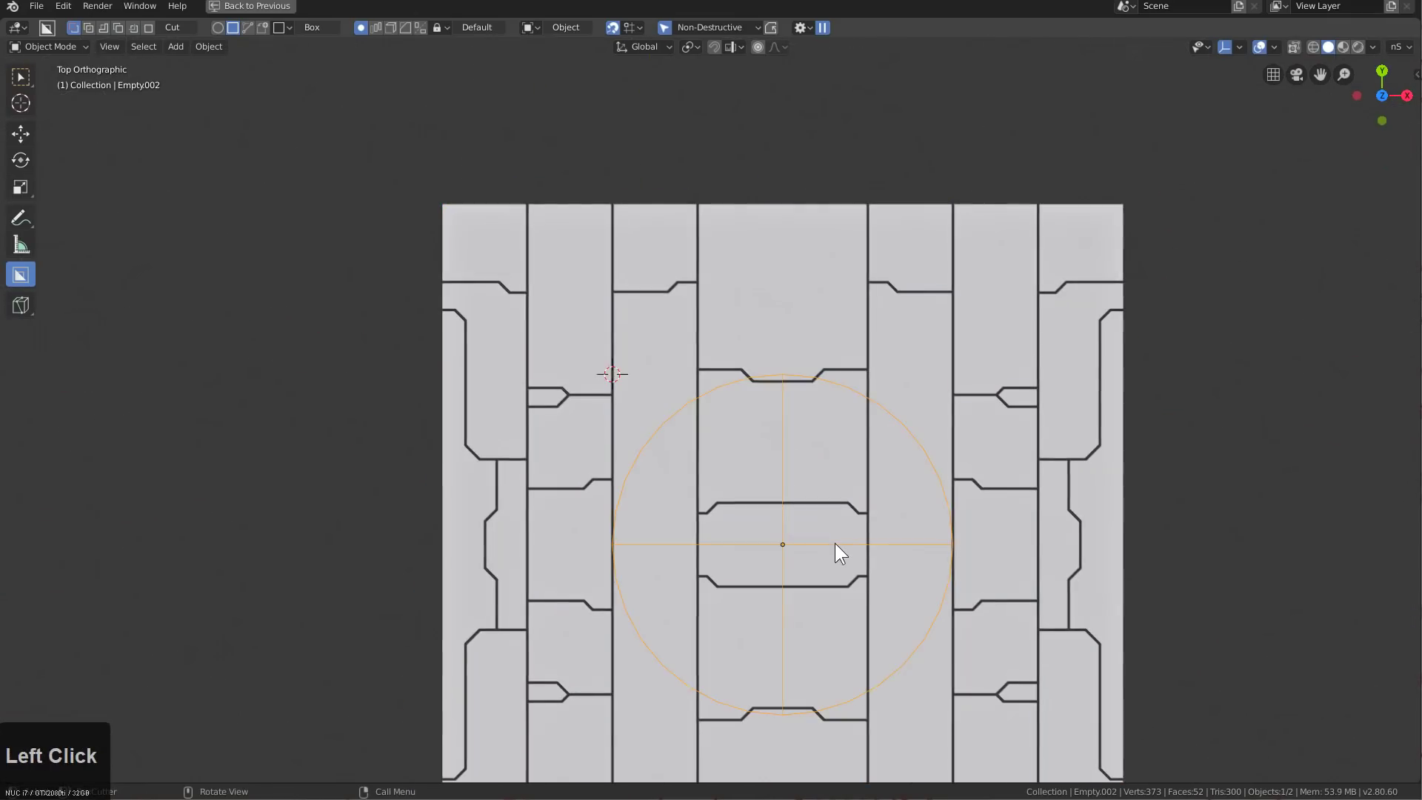
scroll(821, 548, up, 2)
key(g)
key(x)
click(820, 549)
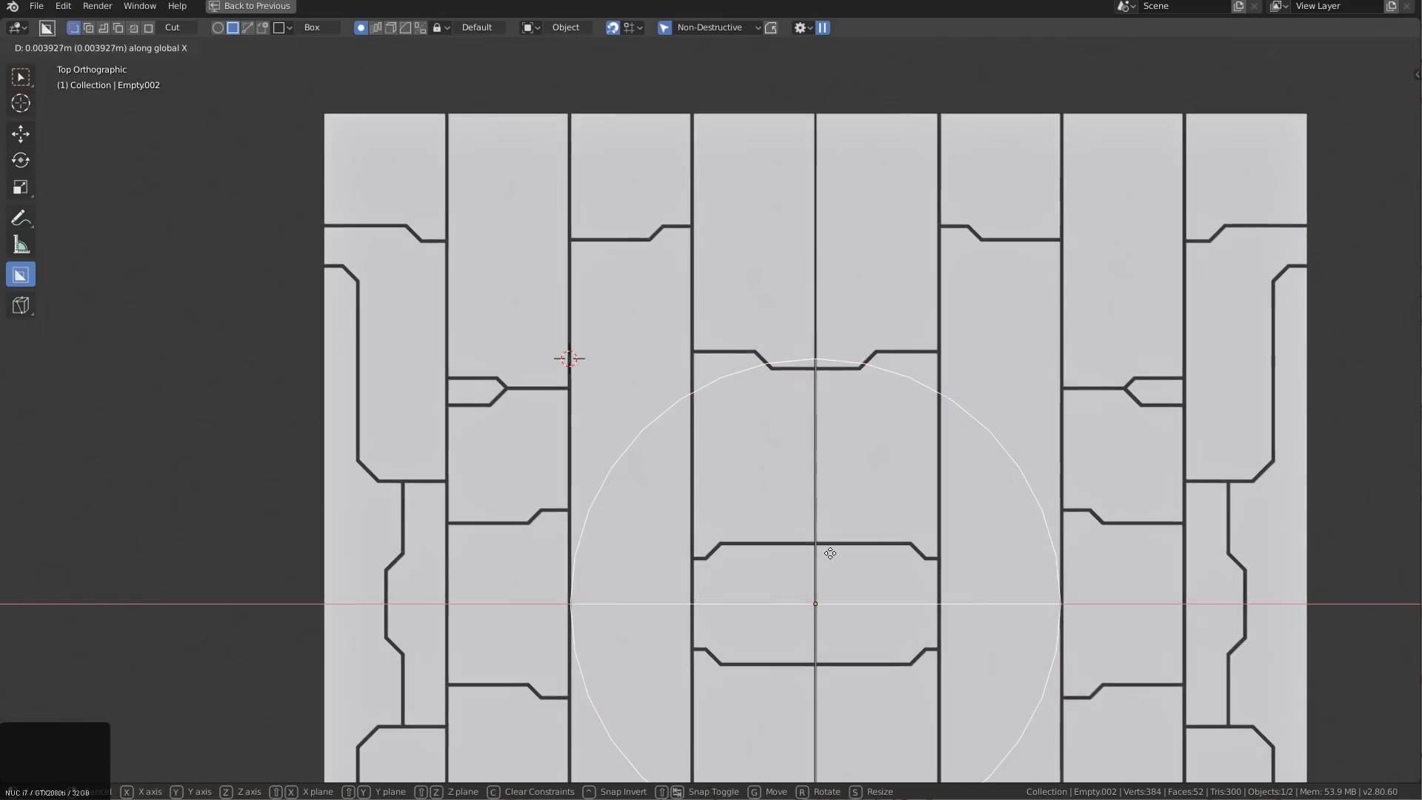
key(alt+a)
scroll(623, 527, down, 3)
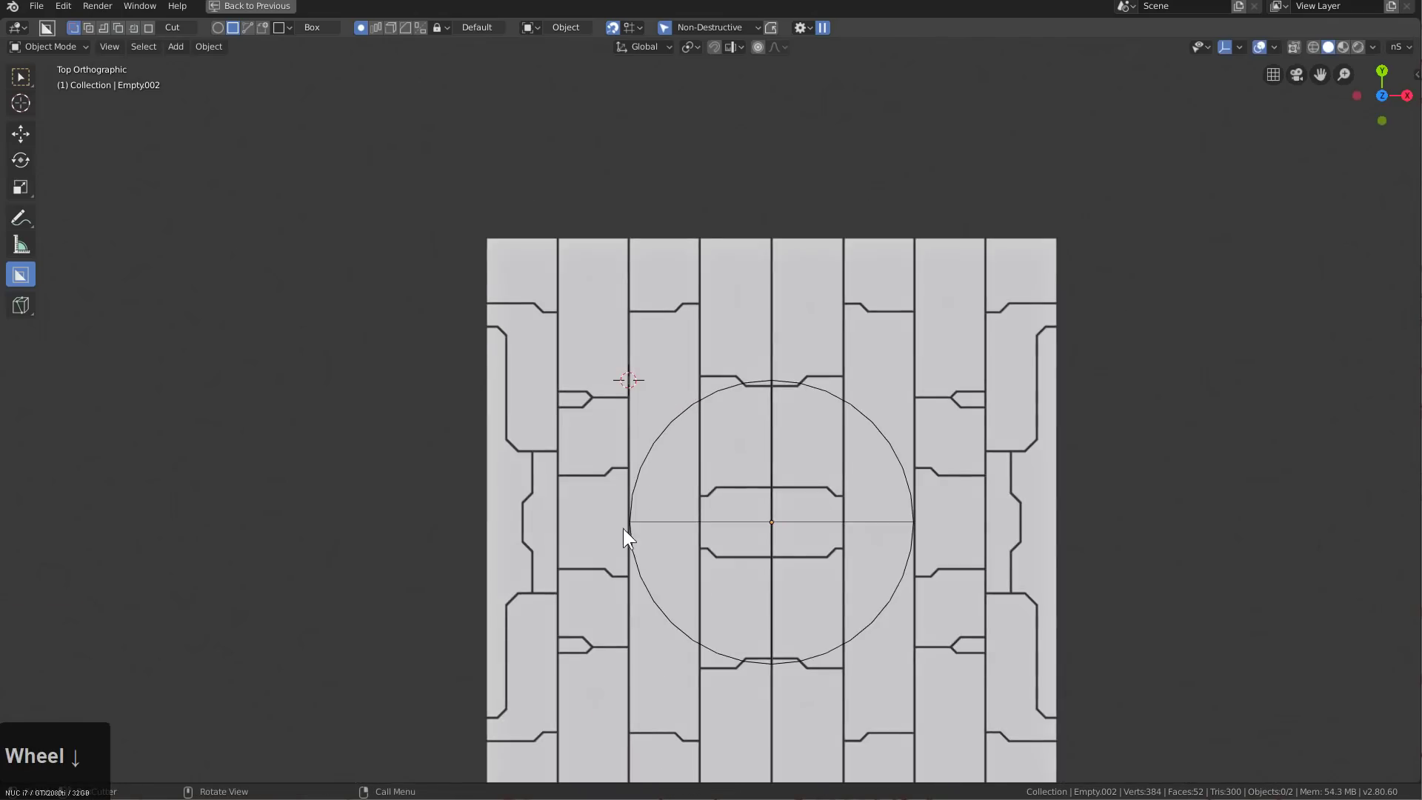
Shift the mirror empty about -0.012 m along Y to open a matching horizontal seam, and fine-tune its position
scroll(820, 593, up, 2)
click(855, 572)
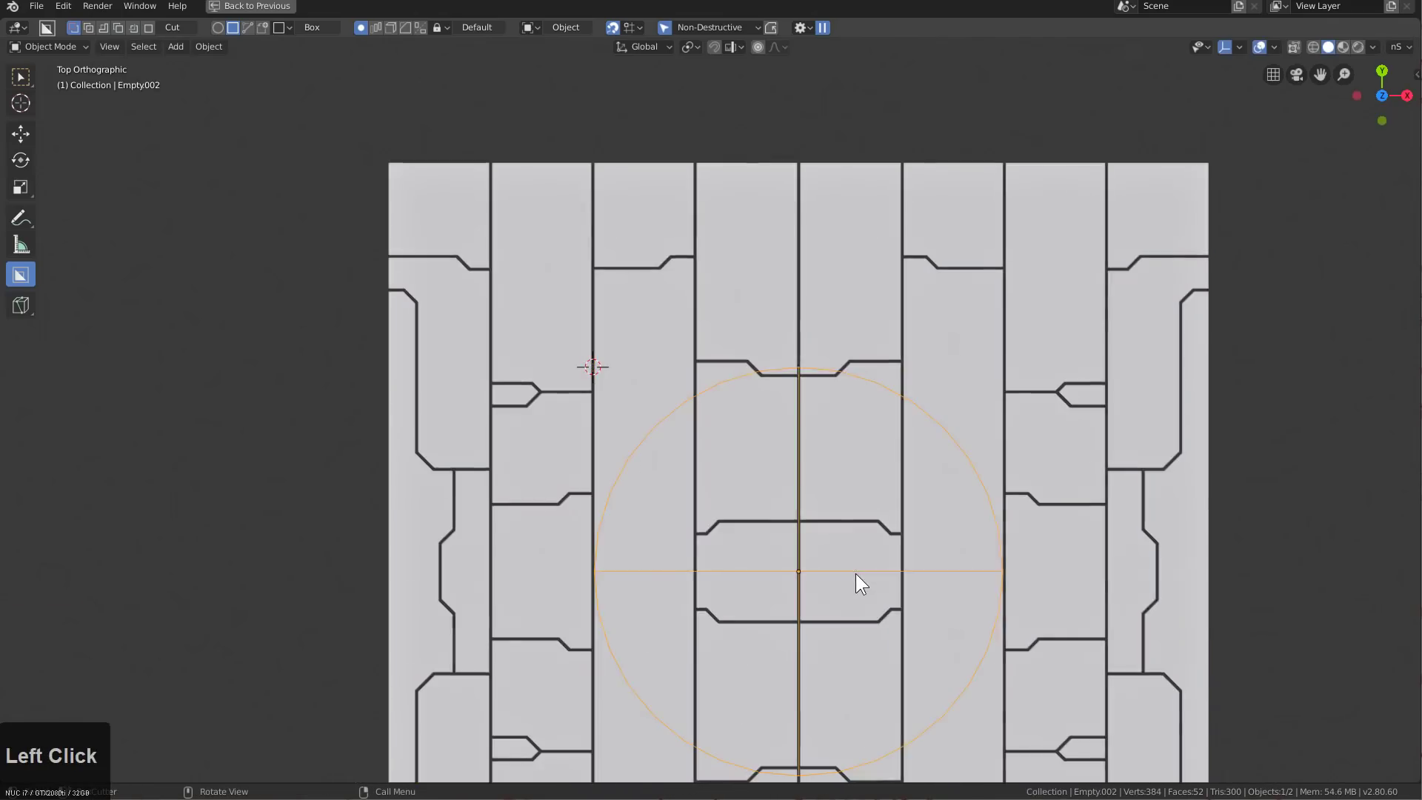
key(g)
key(y)
key(shift)
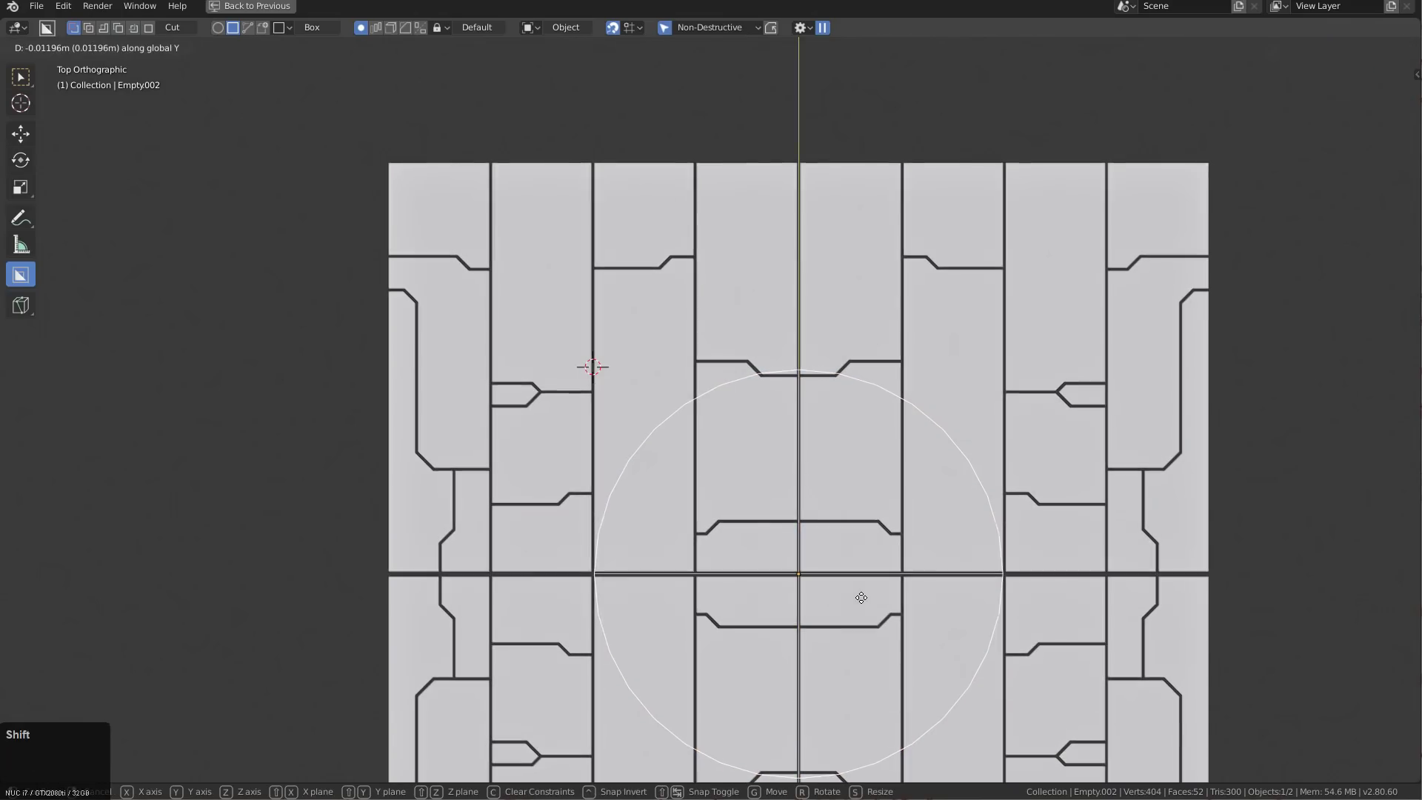
shift+click(860, 597)
key(g)
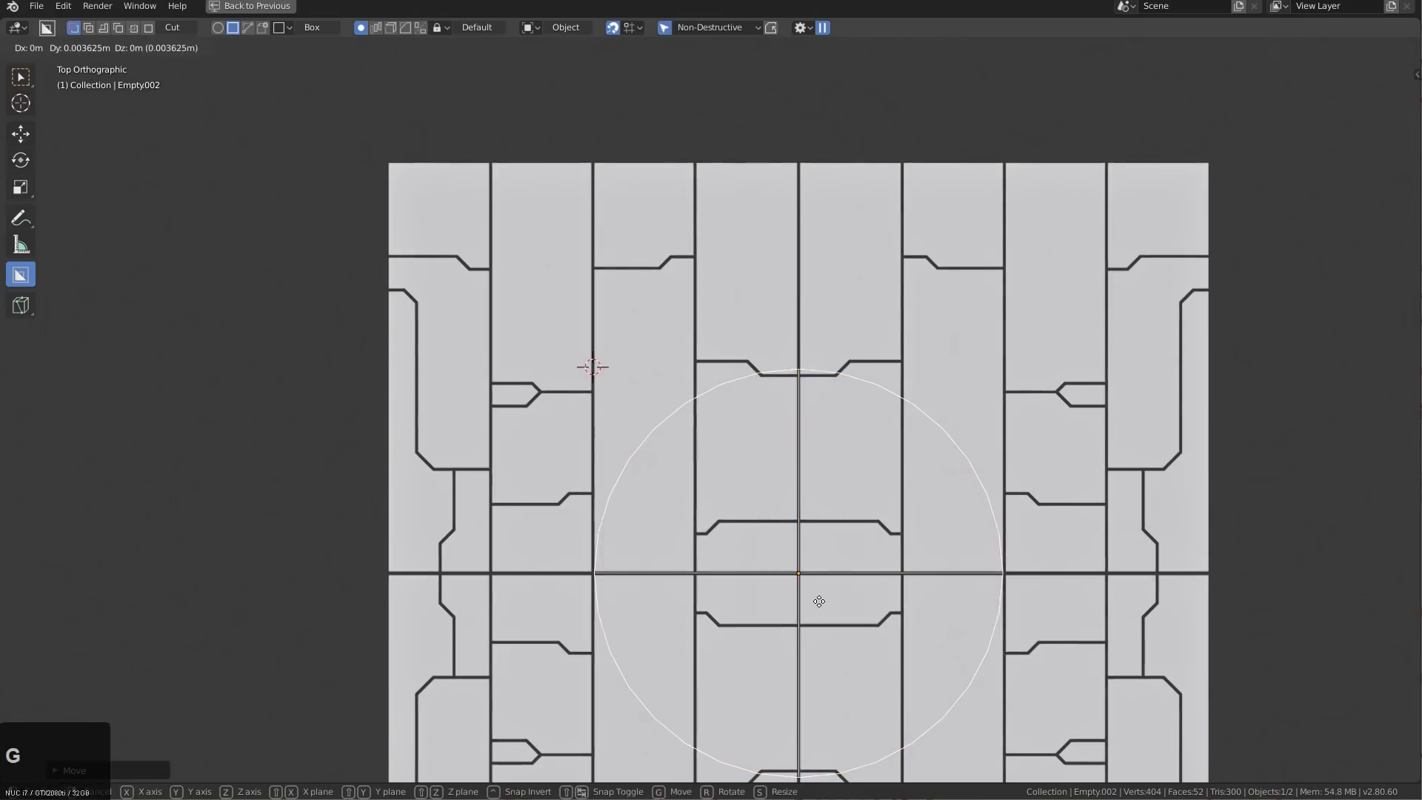
key(y)
key(shift)
shift+click(670, 549)
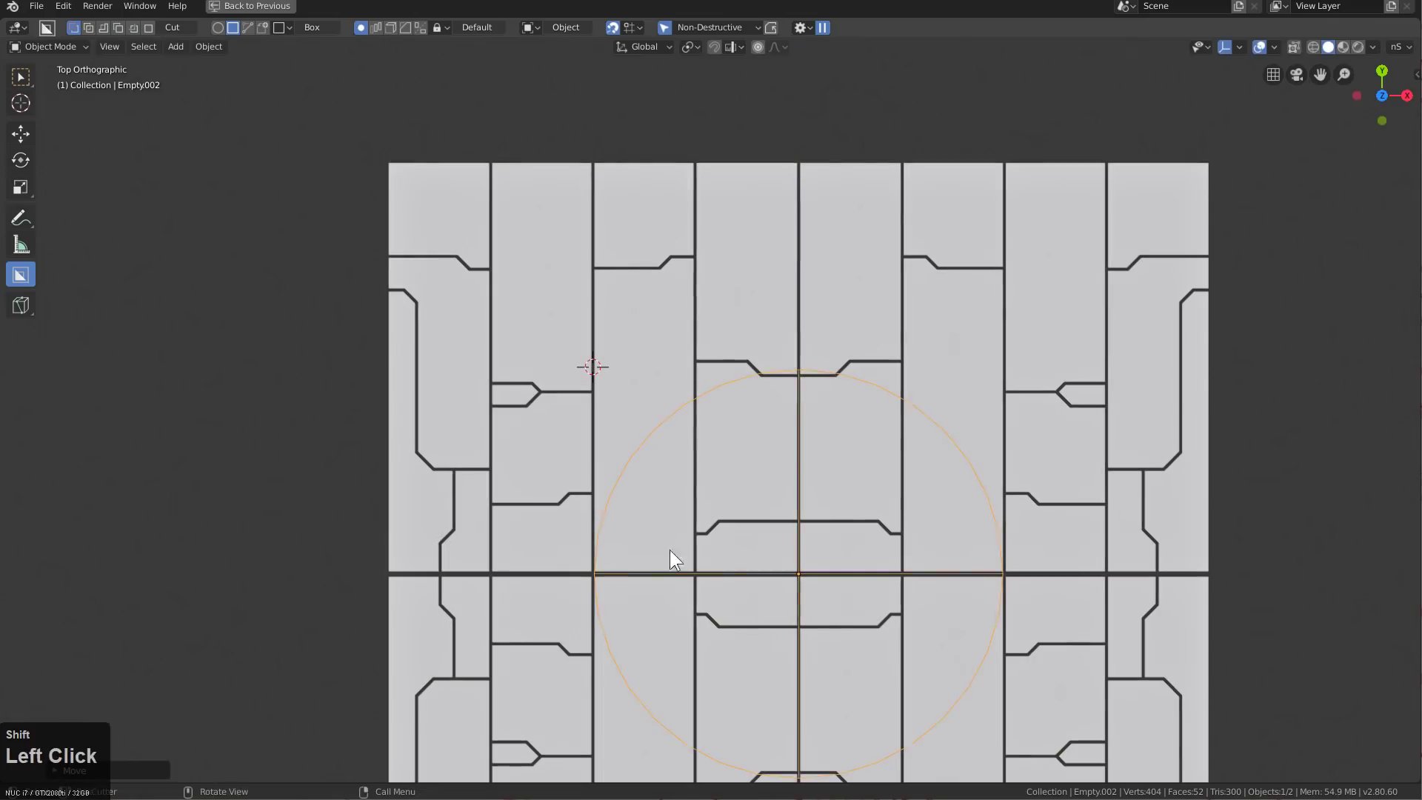
In the plane's mesh, move the lower edge of the third-column panel along Y to the mirror line, closing its gap
click(754, 564)
scroll(852, 420, up, 2)
ctrl+scroll(860, 412, up, 1)
key(ctrl+grave)
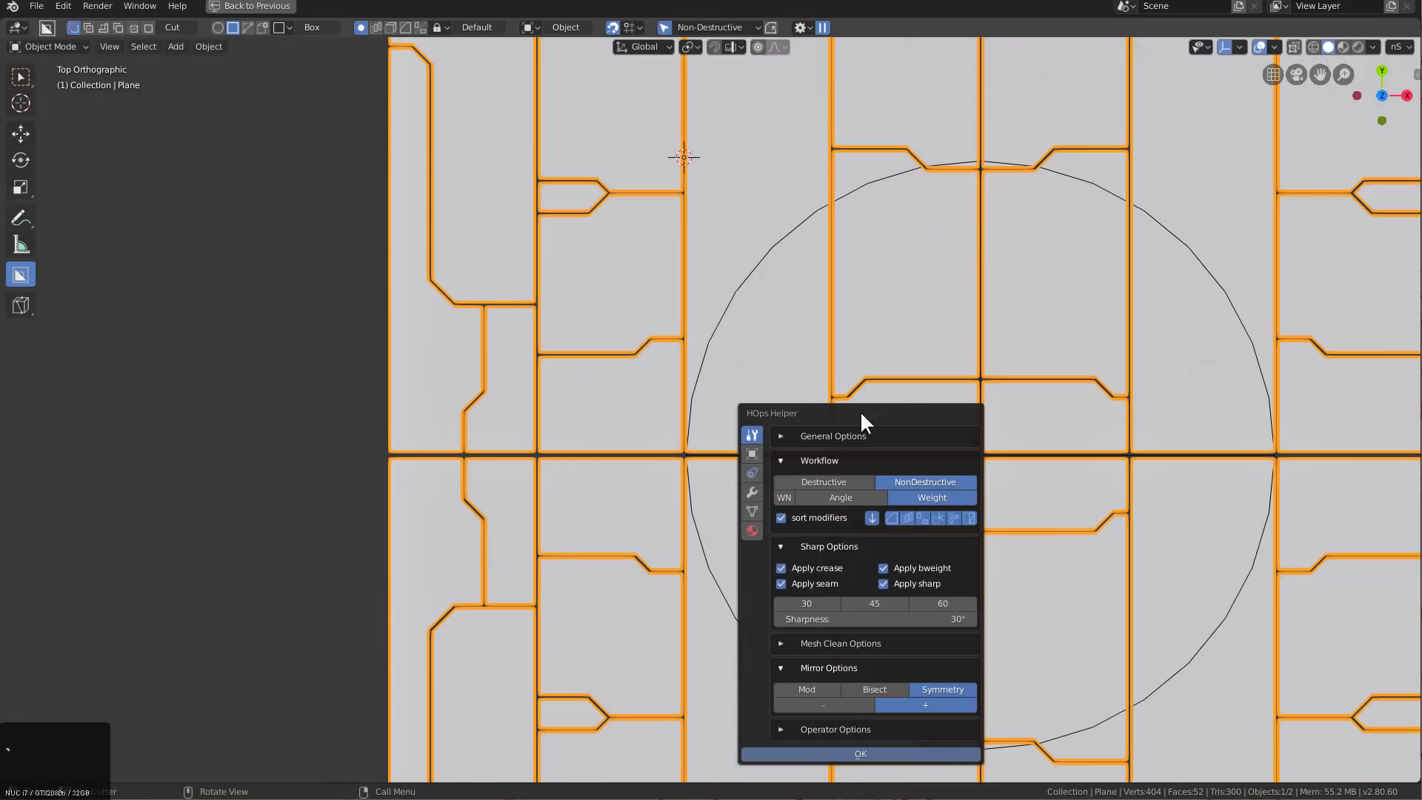
key(Escape)
key(Tab)
key(2)
click(748, 443)
key(g)
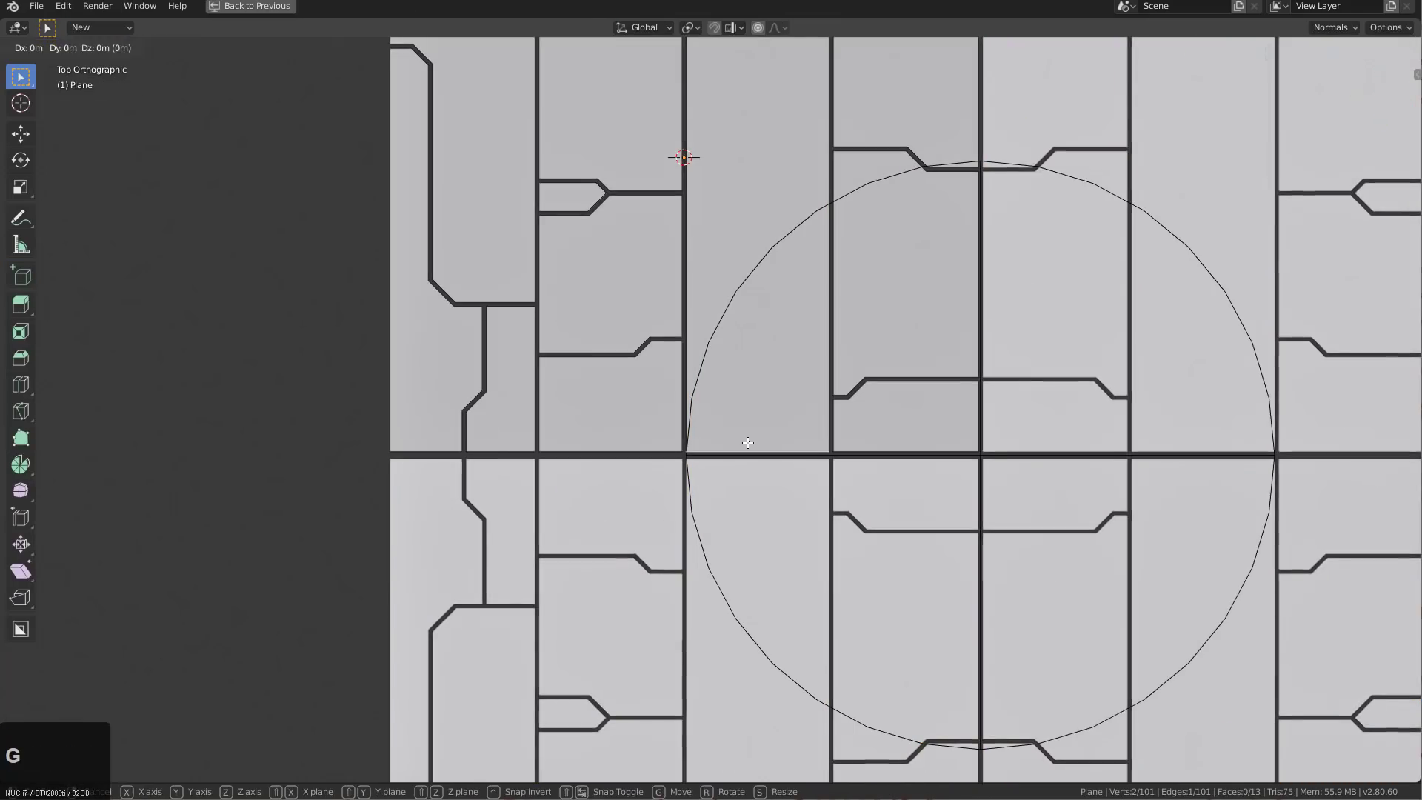
key(y)
click(915, 445)
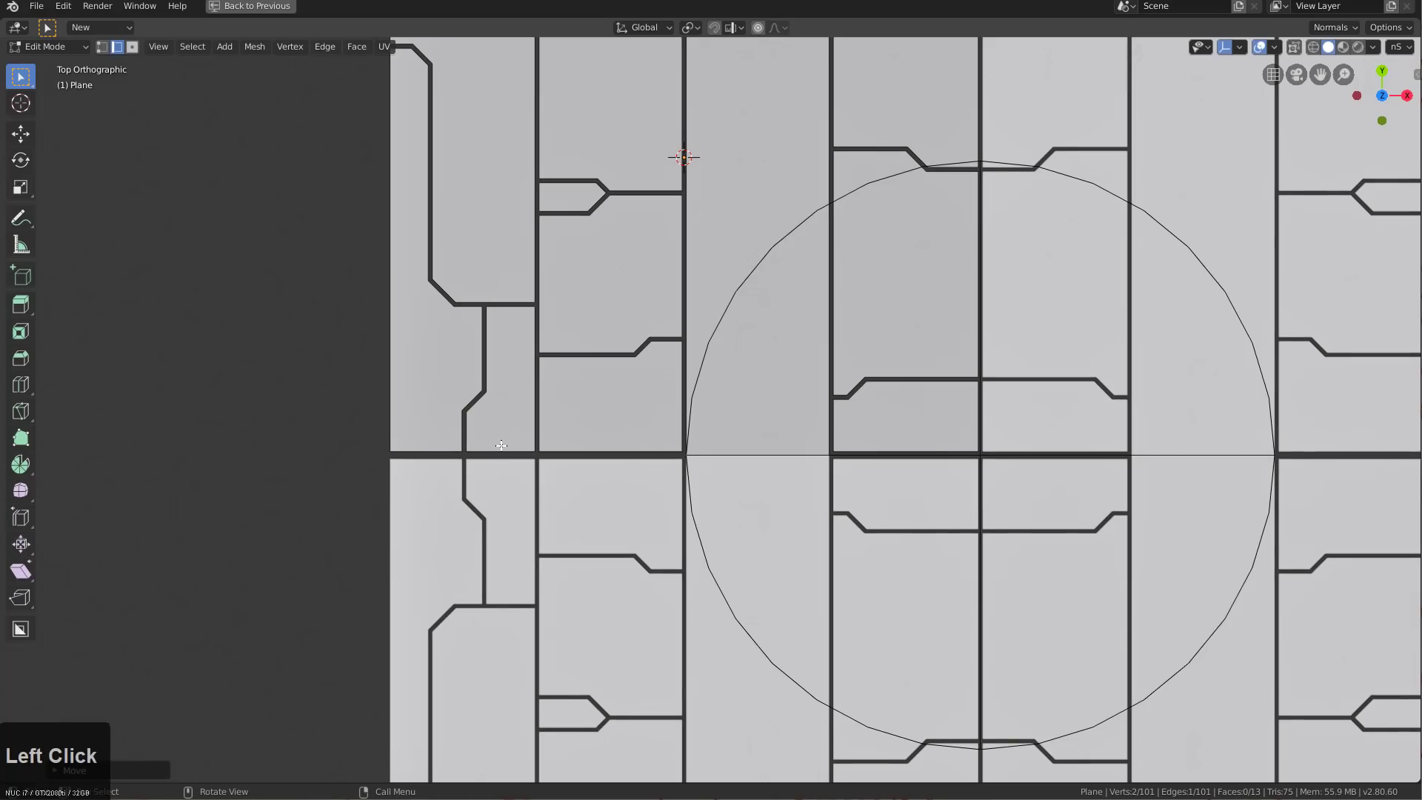
Move the lower edge of the small inner panel in the first column along Y to the mirror line and finish mesh editing
key(g)
key(y)
click(508, 482)
key(Tab)
scroll(815, 514, down, 4)
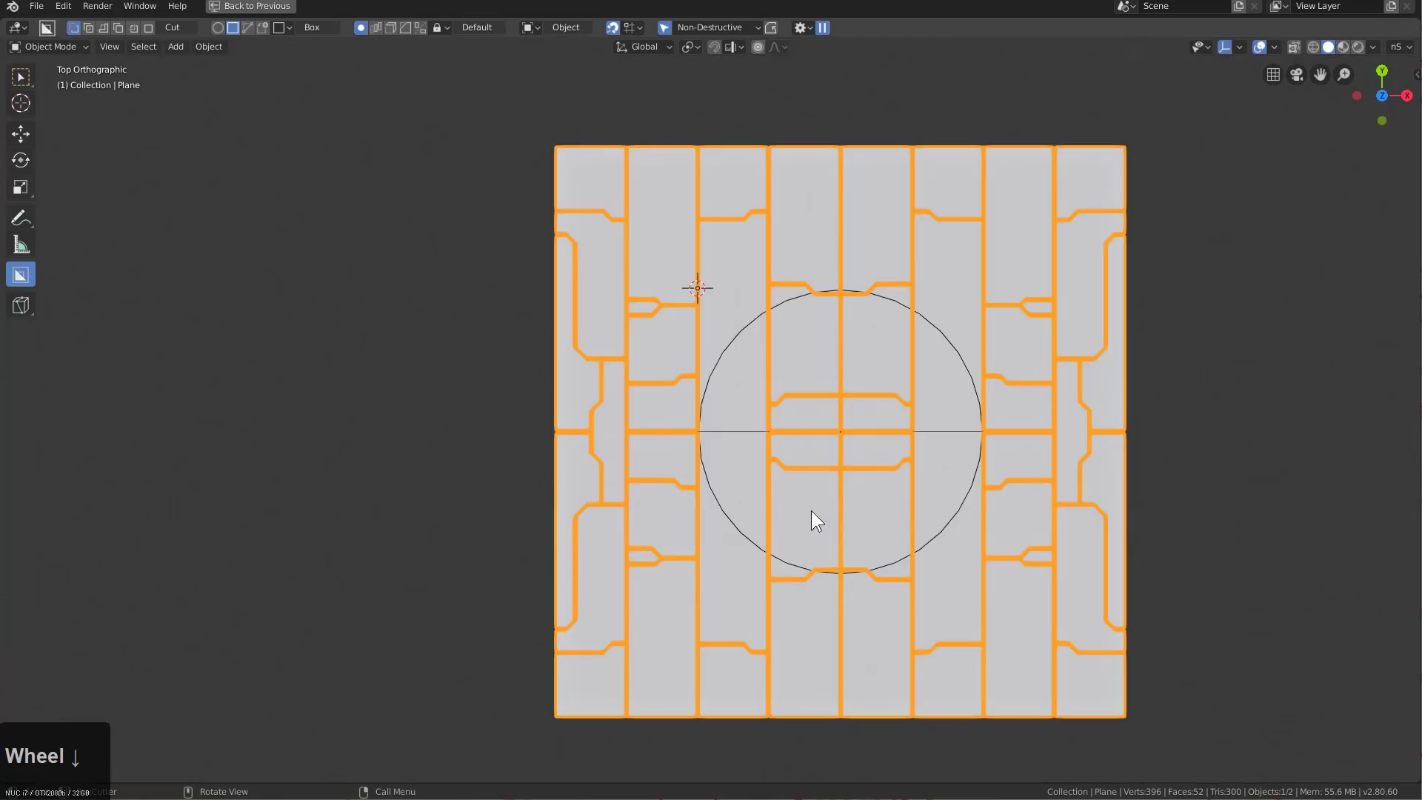
Give the mirrored panels a thickness of 0.052 with an offset of -1.00 using HardOps Adjust Thickness
shift+middle_drag(851, 468, 894, 520)
scroll(789, 382, down, 1)
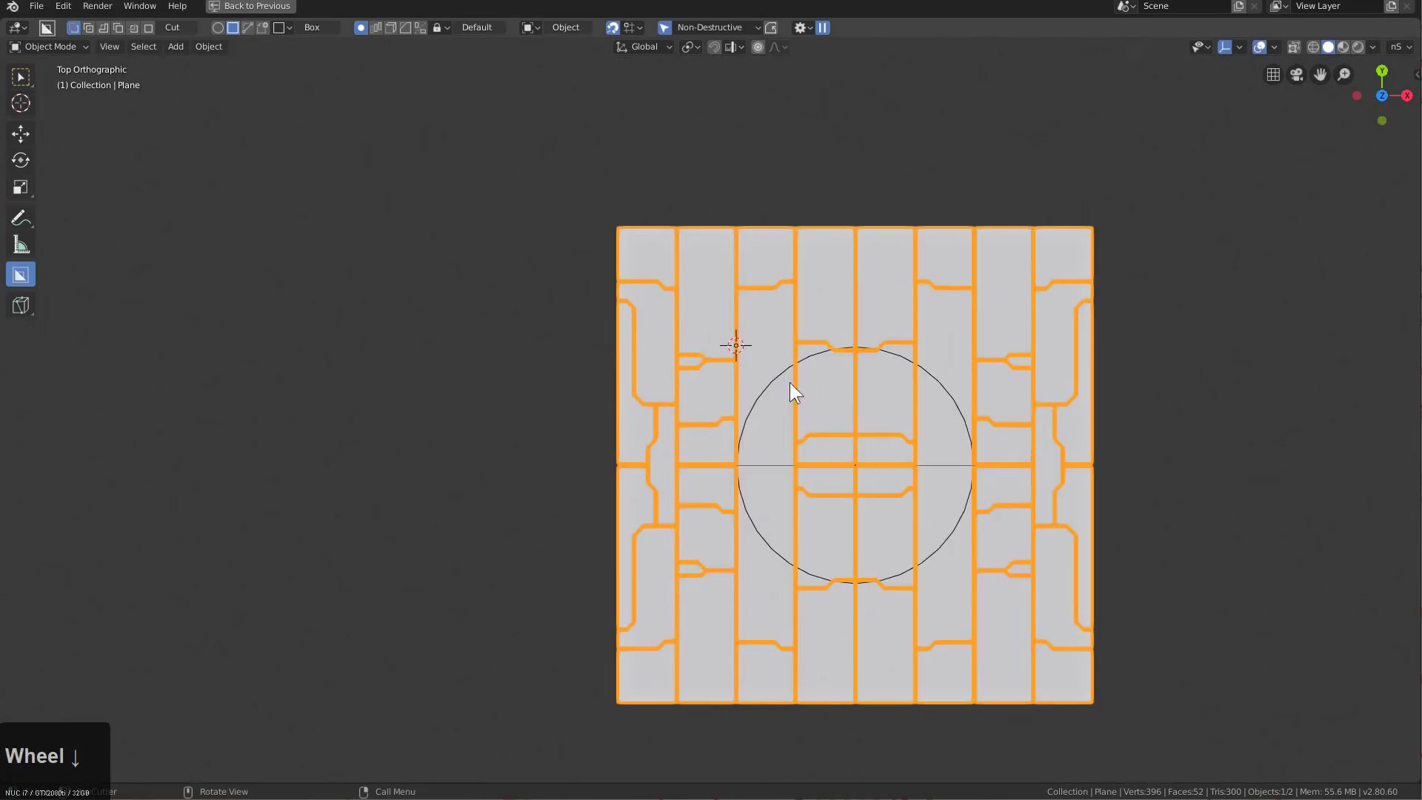
scroll(921, 375, up, 3)
scroll(931, 452, down, 2)
middle_drag(930, 452, 970, 378)
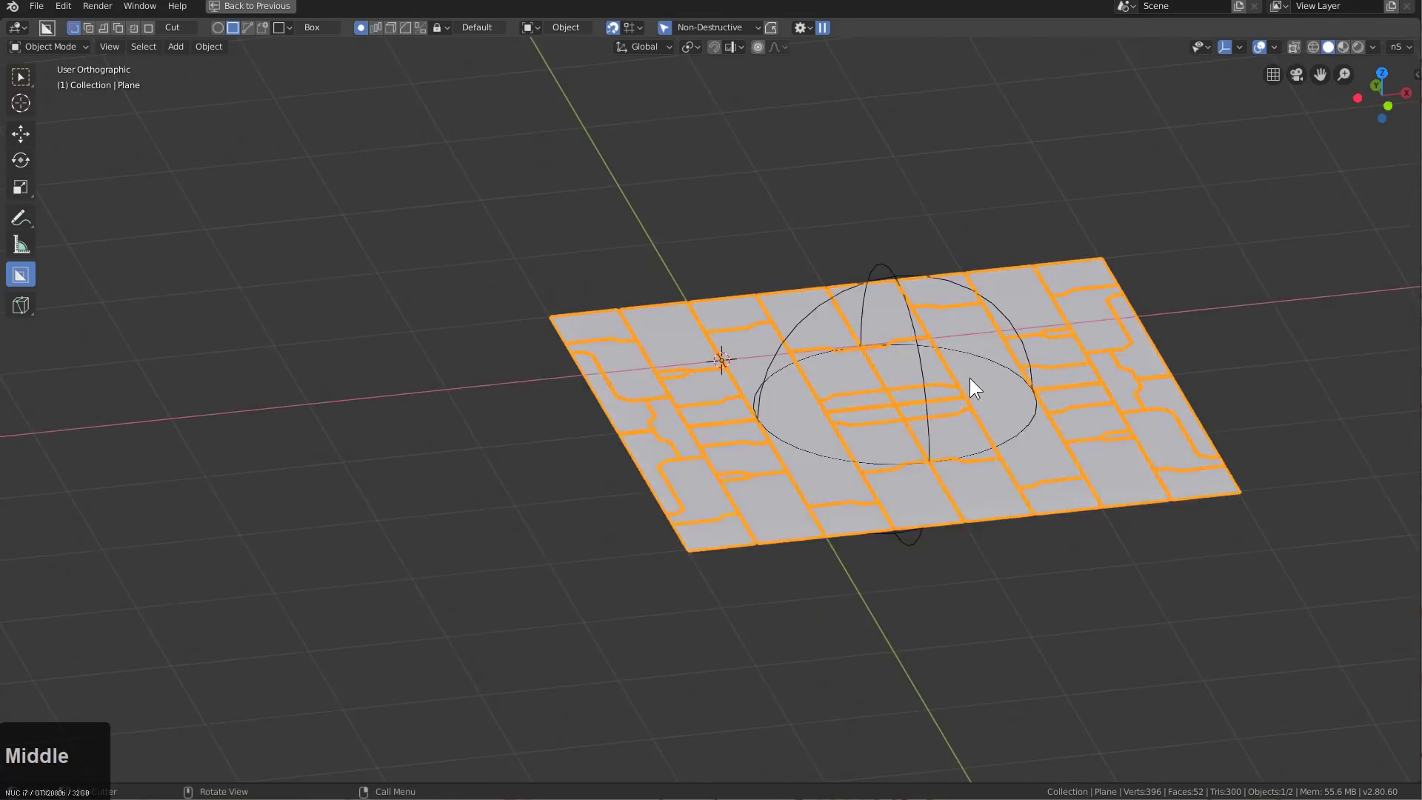
scroll(927, 410, up, 3)
key(q)
click(937, 438)
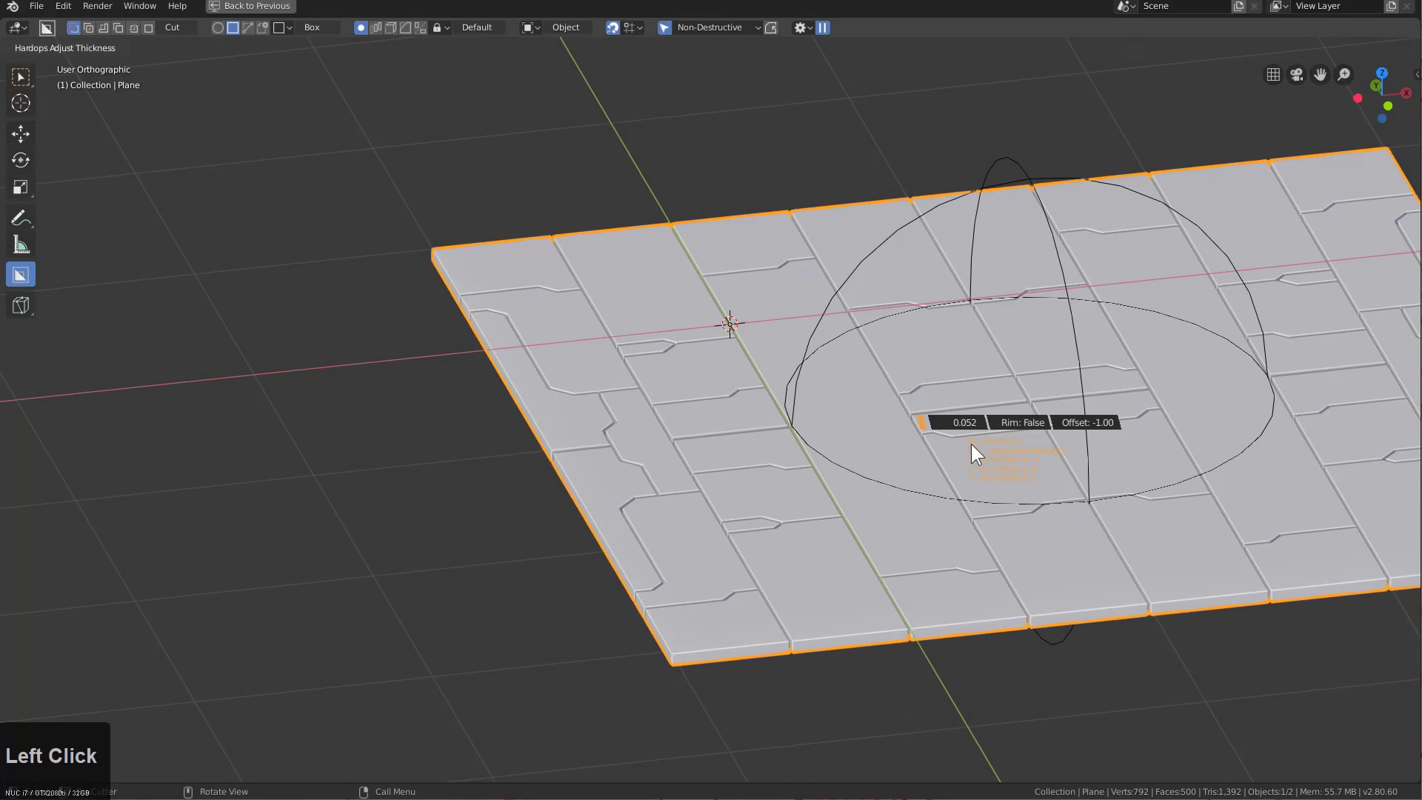
click(970, 442)
Add a cube and snap it to the centre of the mirrored panel square, 1 m along X and -1 m along Y
scroll(970, 443, down, 2)
middle_drag(1037, 490, 1033, 478)
key(shift+a)
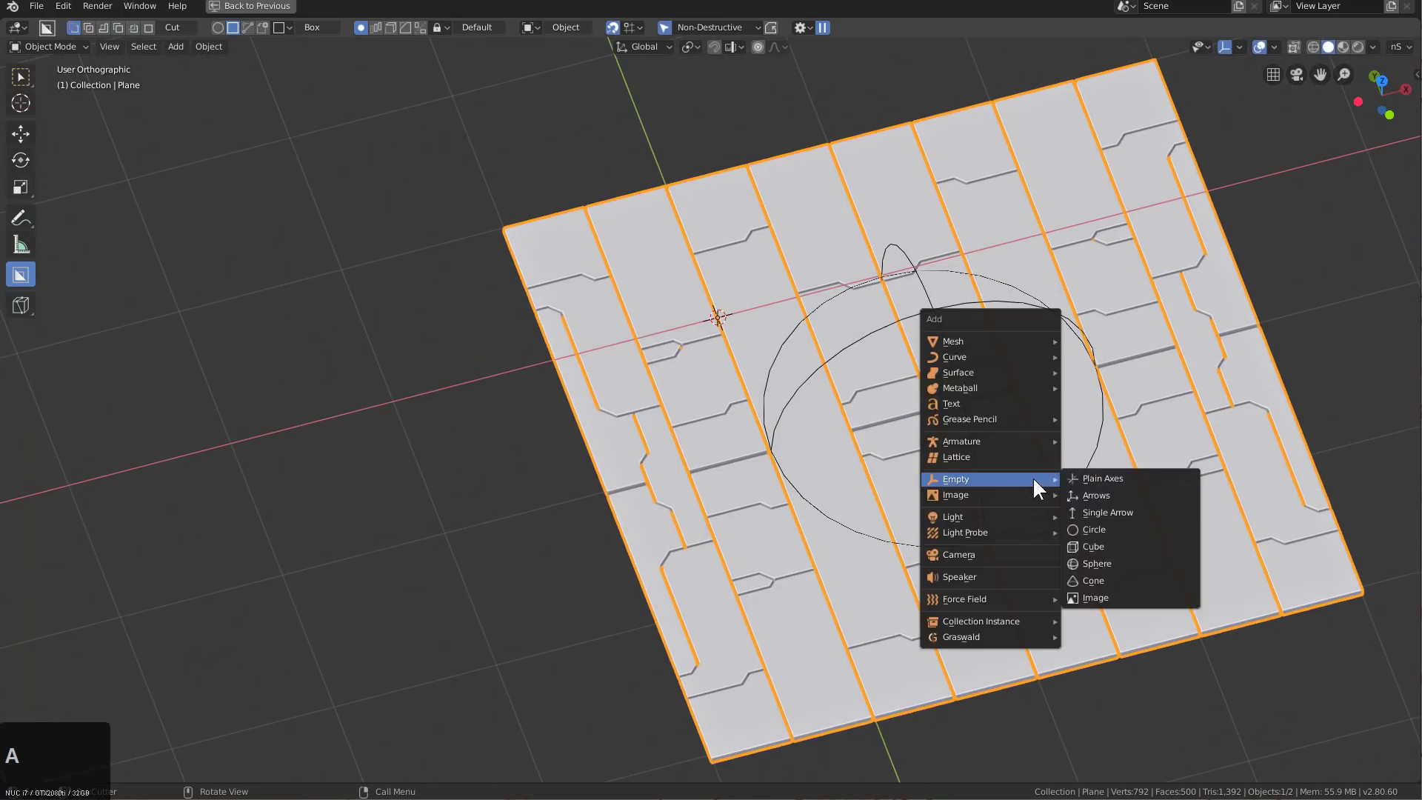
mouse_move(998, 342)
click(1075, 359)
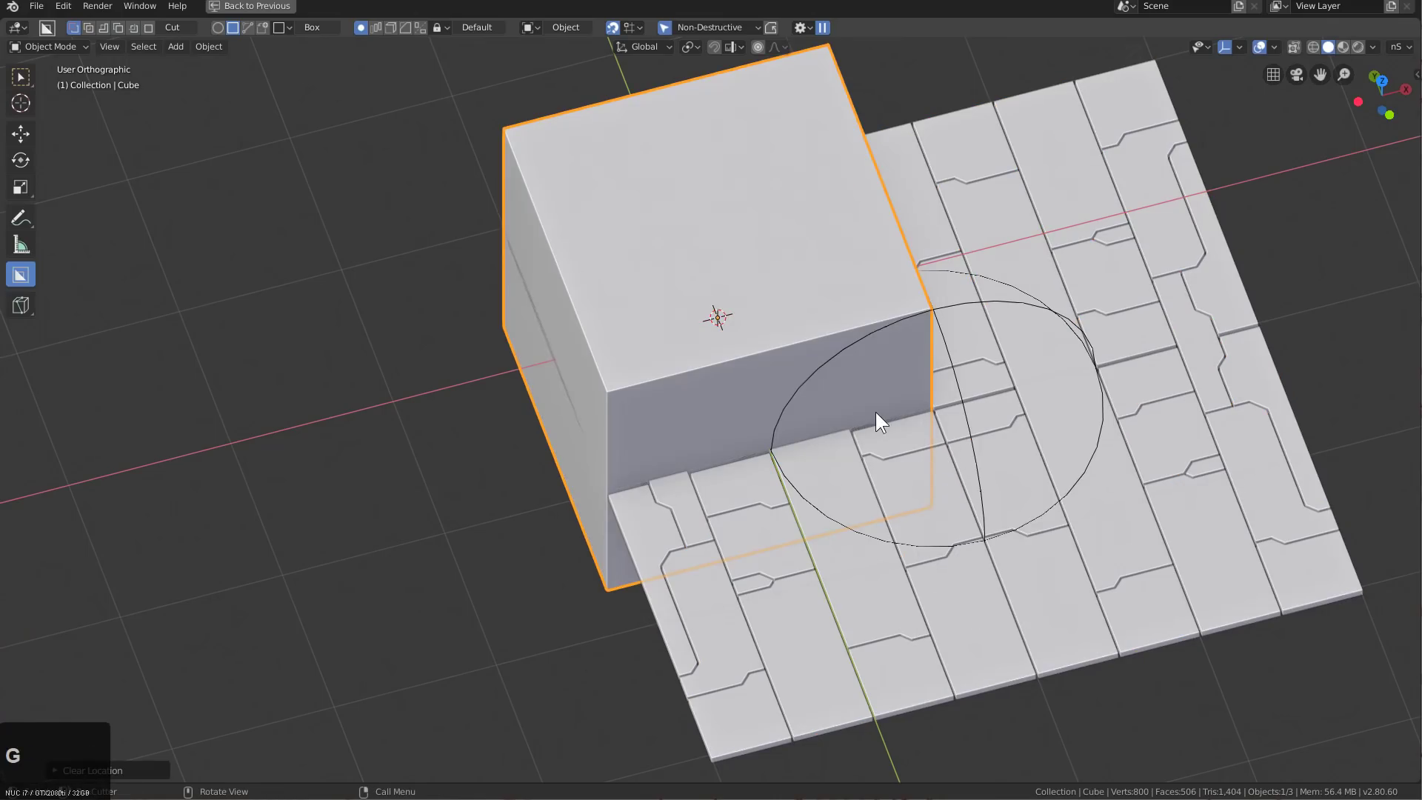
key(KP_7)
key(g)
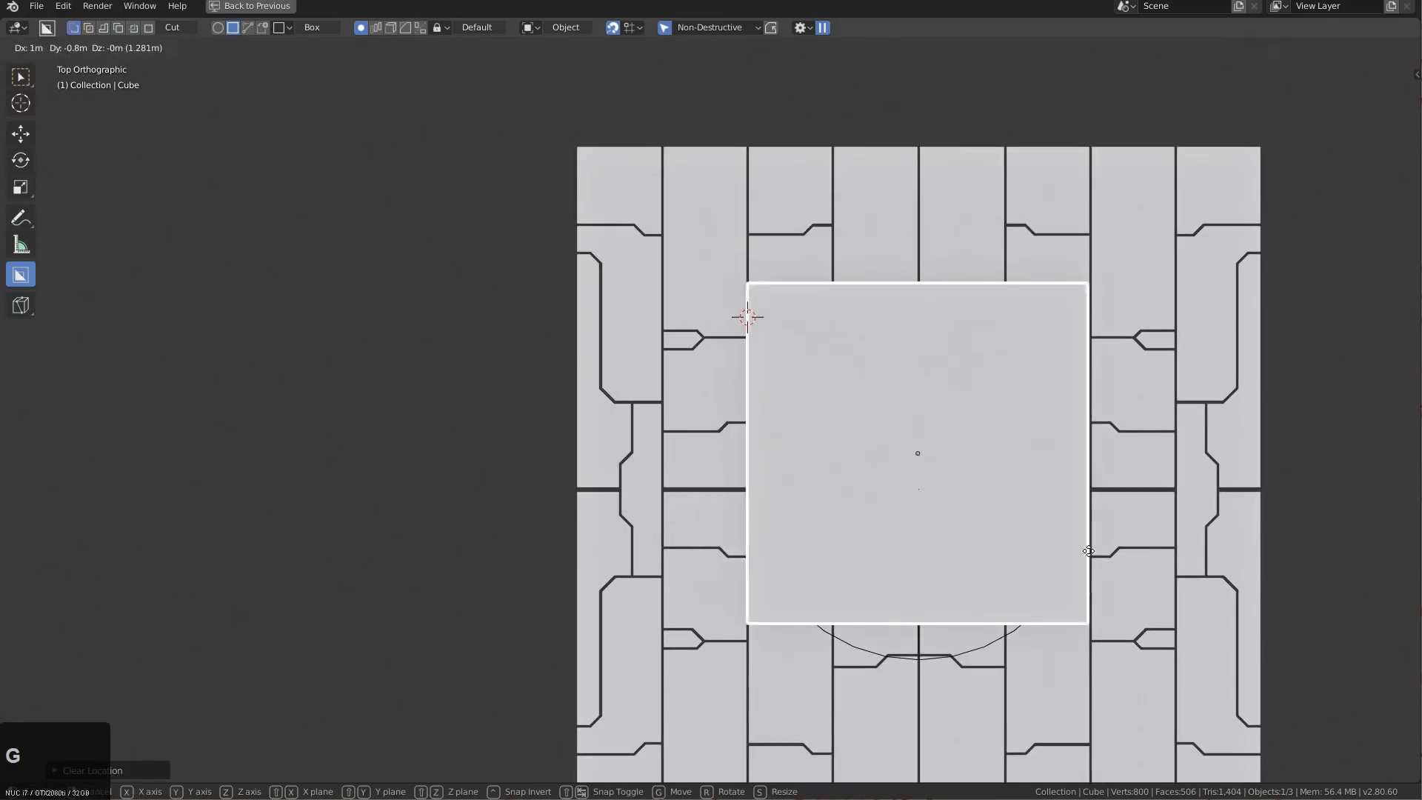
ctrl+click(1075, 582)
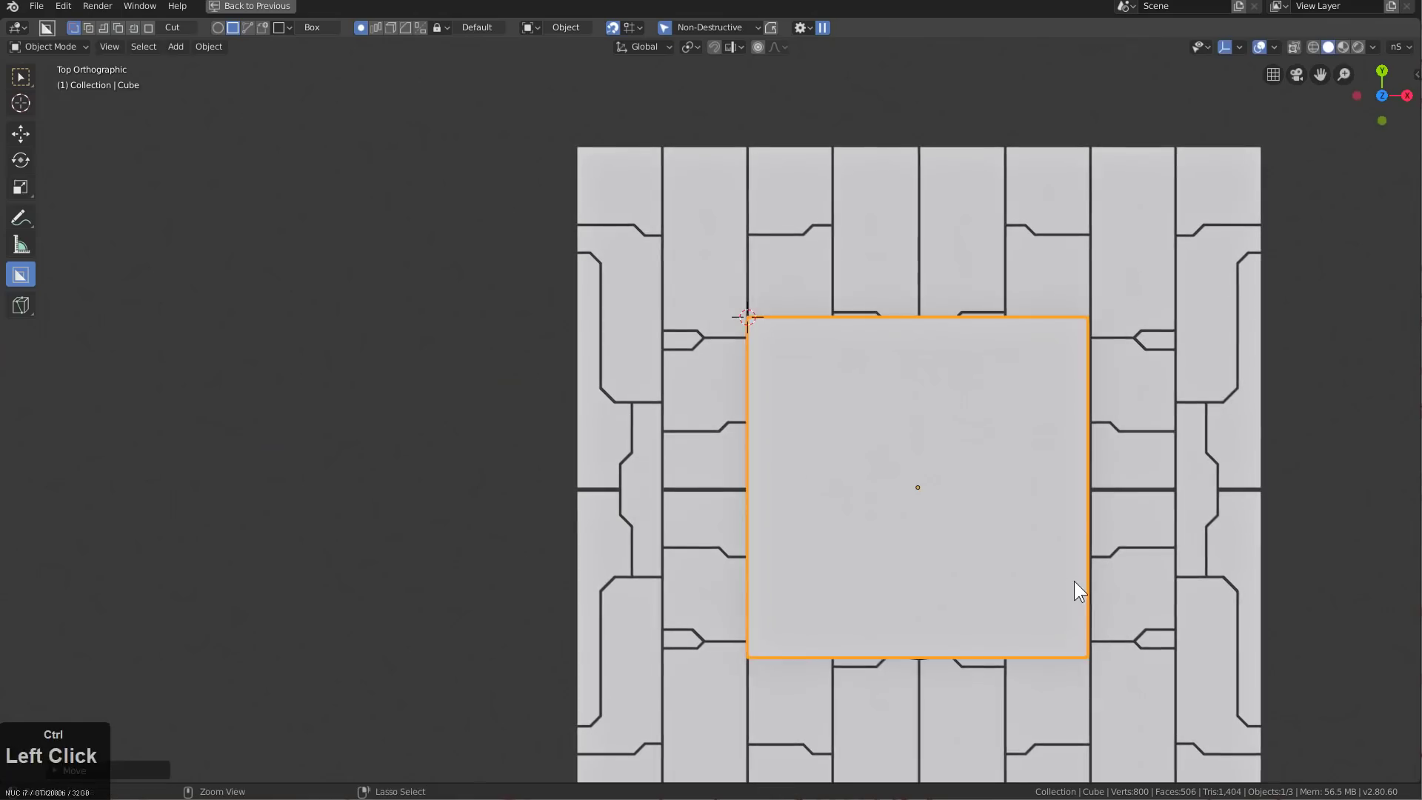
Make the view see-through, select the sphere empty inside the cube and snap the 3D cursor to it
key(alt+z)
scroll(1009, 512, up, 2)
shift+middle_drag(1003, 510, 905, 375)
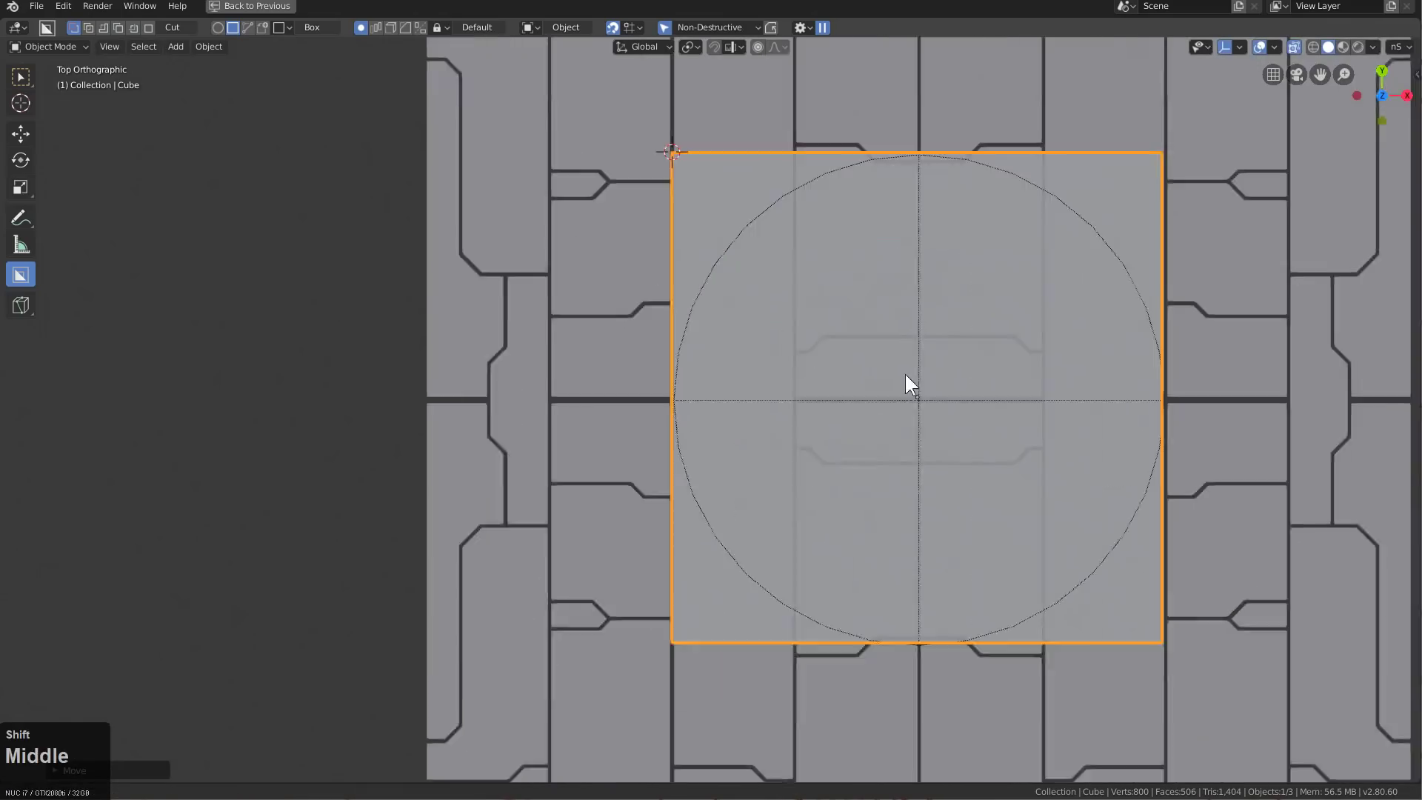
scroll(905, 375, up, 1)
click(905, 311)
click(903, 309)
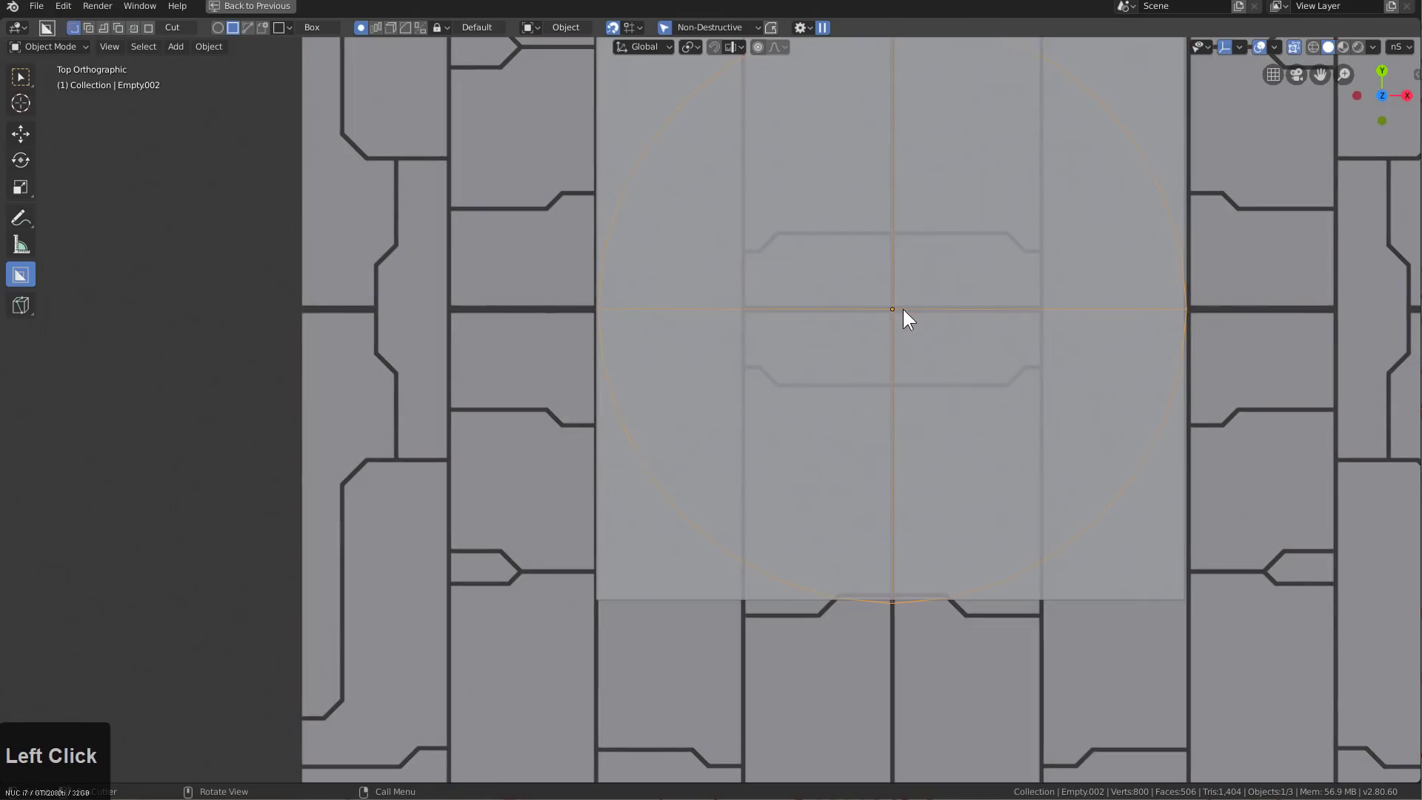
key(shift+s)
click(1051, 311)
scroll(900, 465, down, 3)
middle_drag(900, 465, 967, 308)
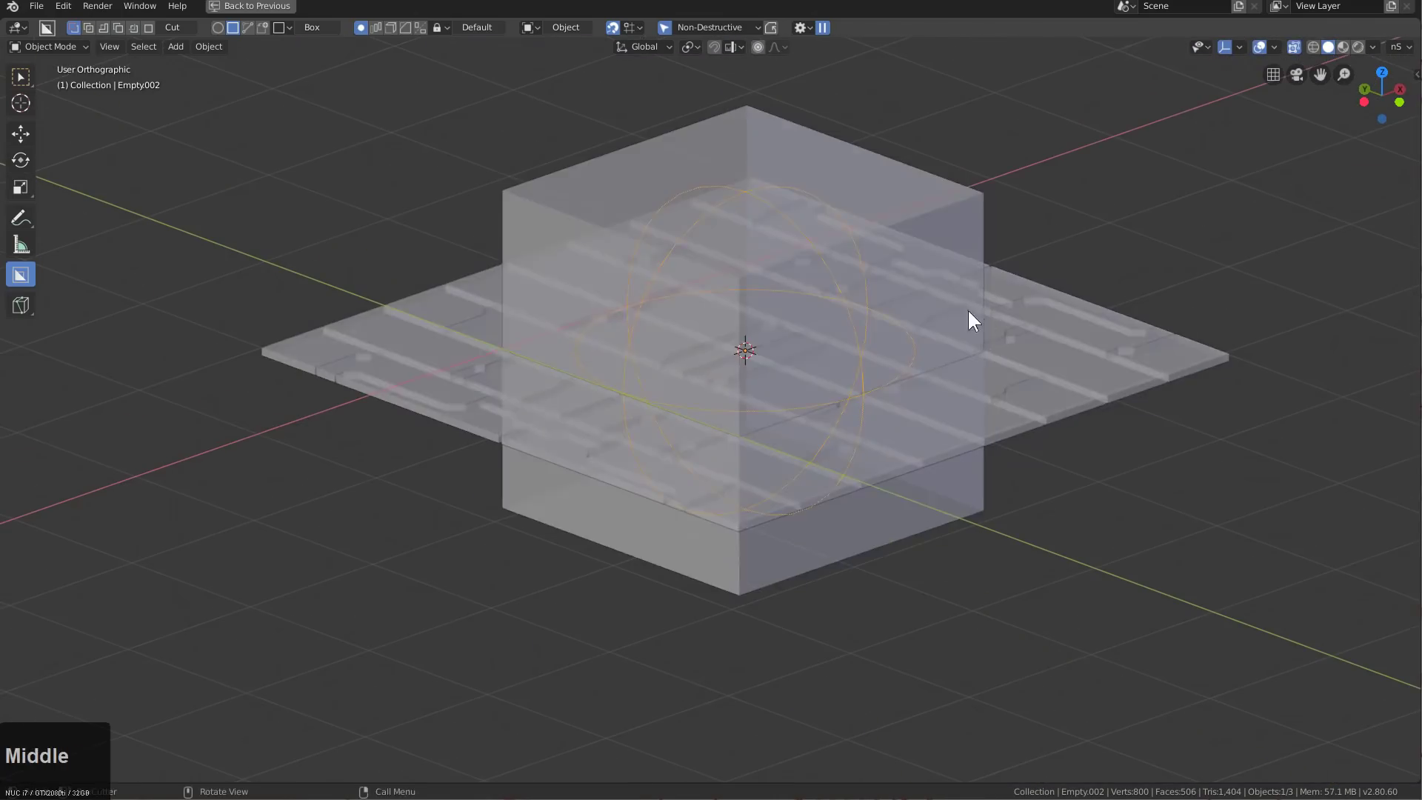
Return to the solid view and snap the cube to the 3D cursor at the centre of the panels
key(alt+z)
click(900, 240)
key(shift+s)
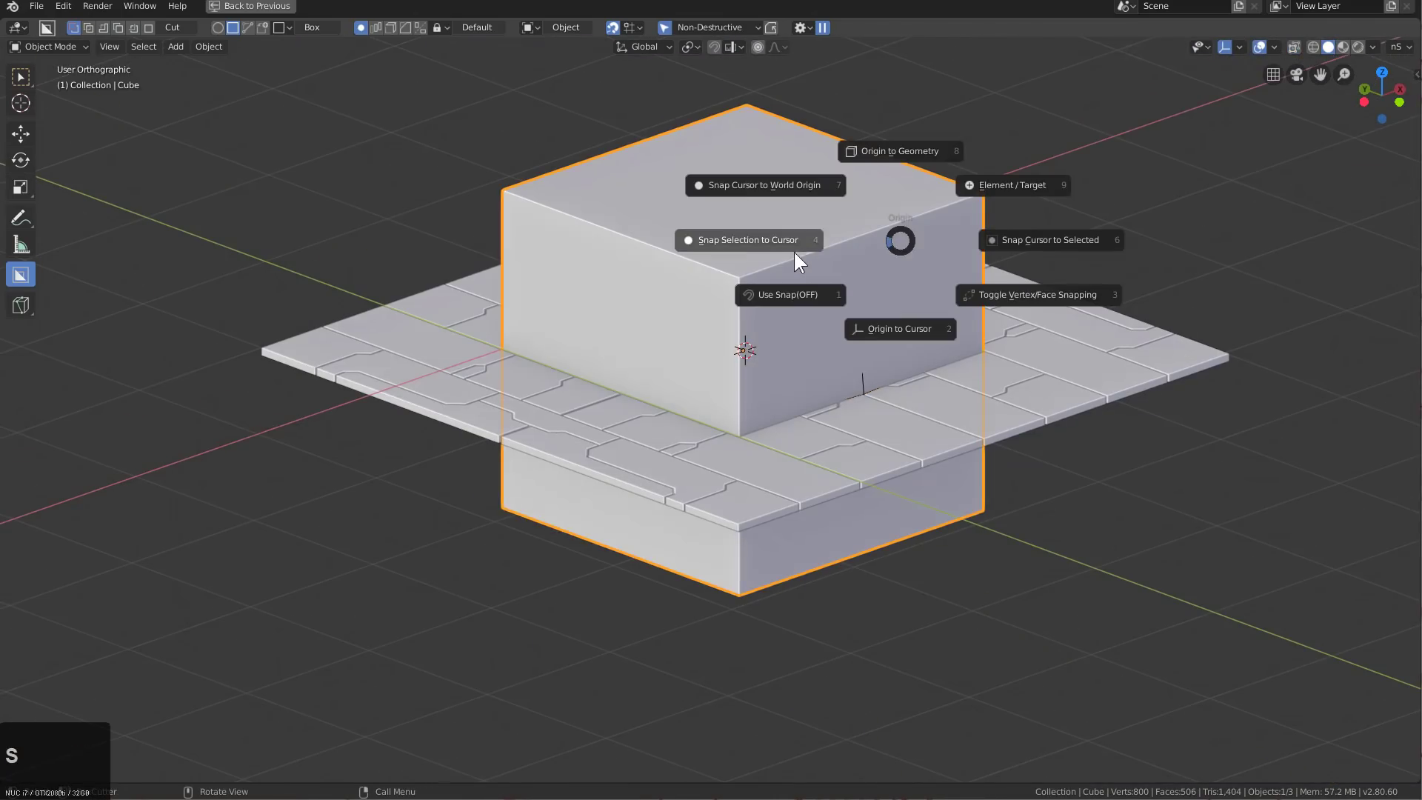
click(742, 240)
Scale the cube up in X and Y only, so it covers more of the panel square
middle_drag(840, 259, 850, 372)
key(s)
key(z)
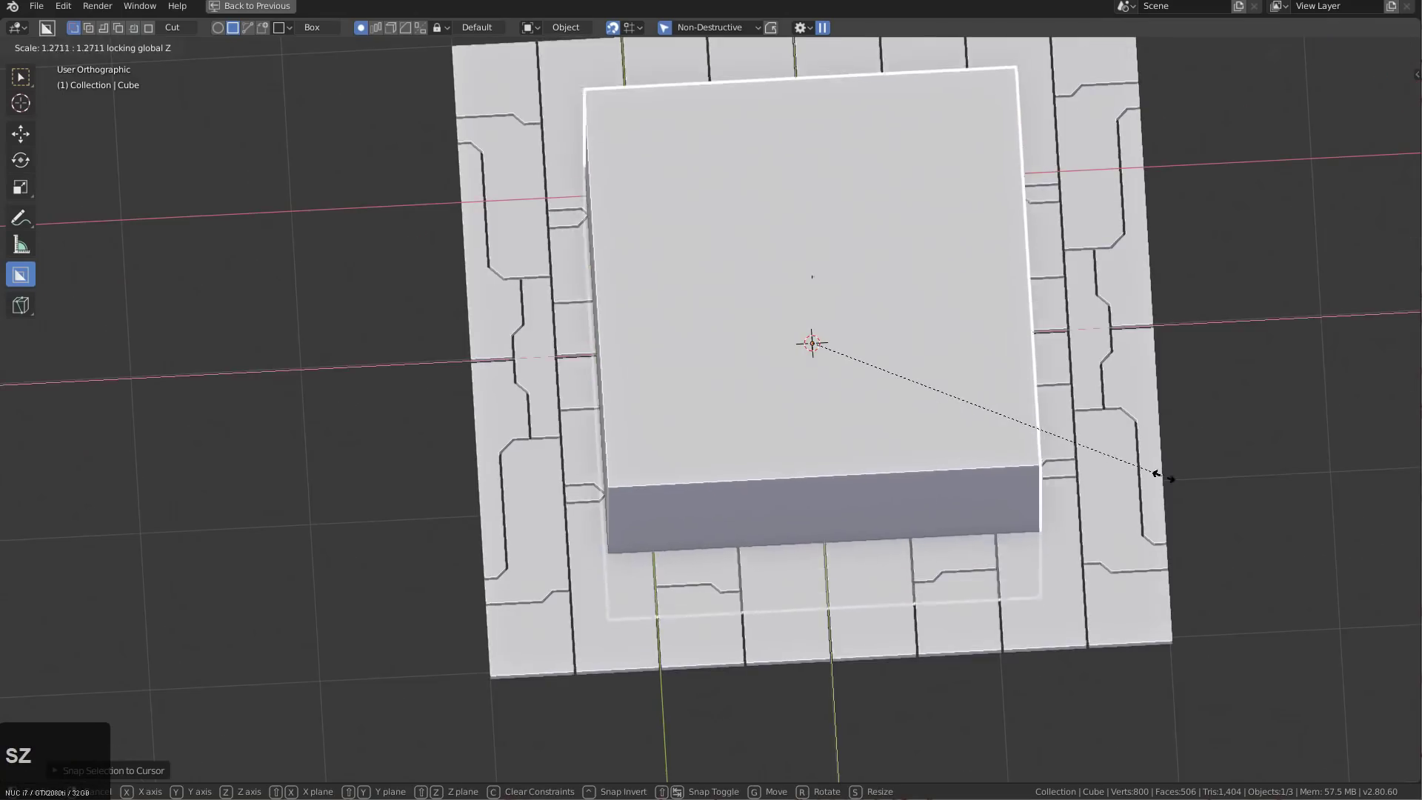
click(1250, 514)
Flatten the cube along Z and lower it until its top sits just above the panels
middle_drag(1250, 514, 1025, 444)
key(s)
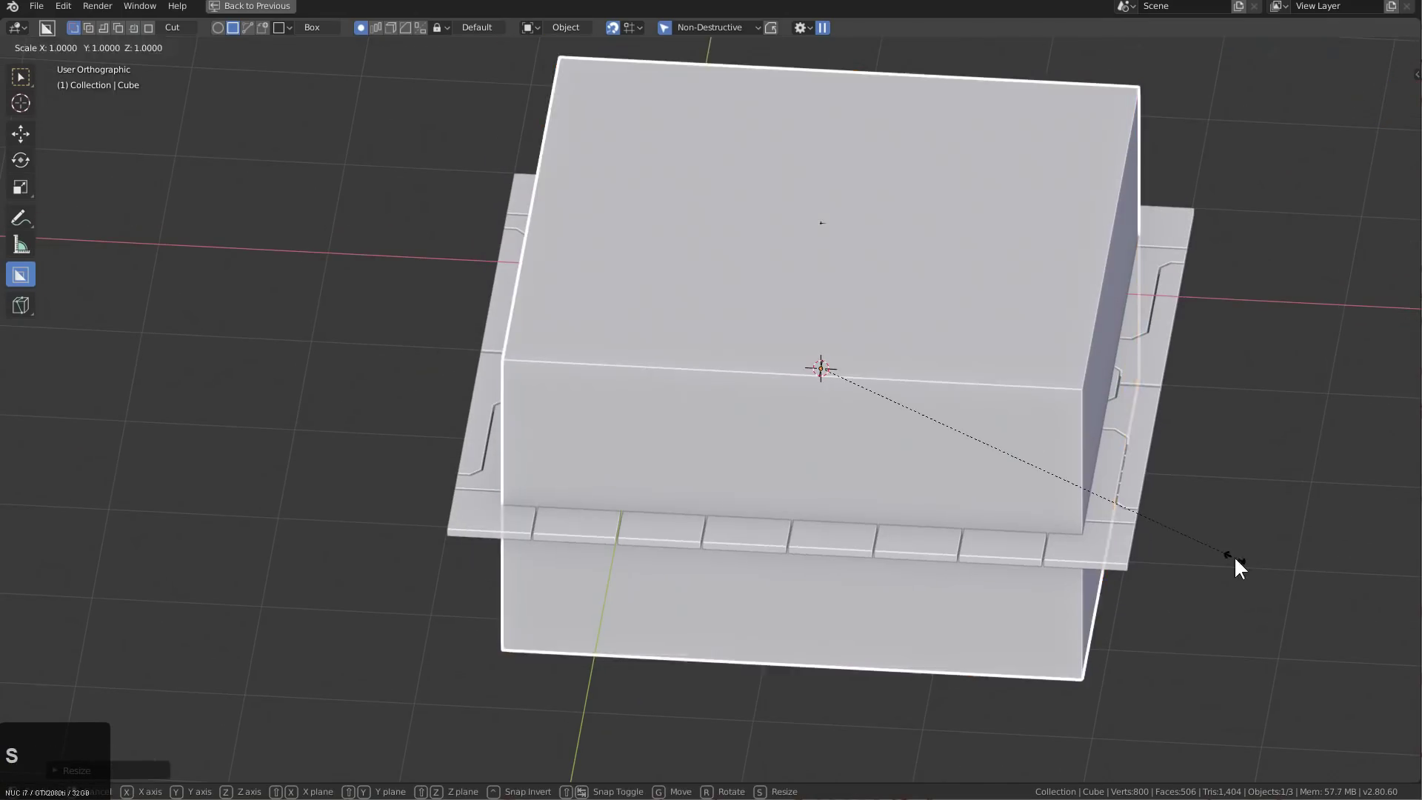
key(z)
click(965, 402)
key(g)
key(z)
click(985, 436)
Widen the flattened cube in X and Y until only a thin rim of the panel square remains outside it
key(s)
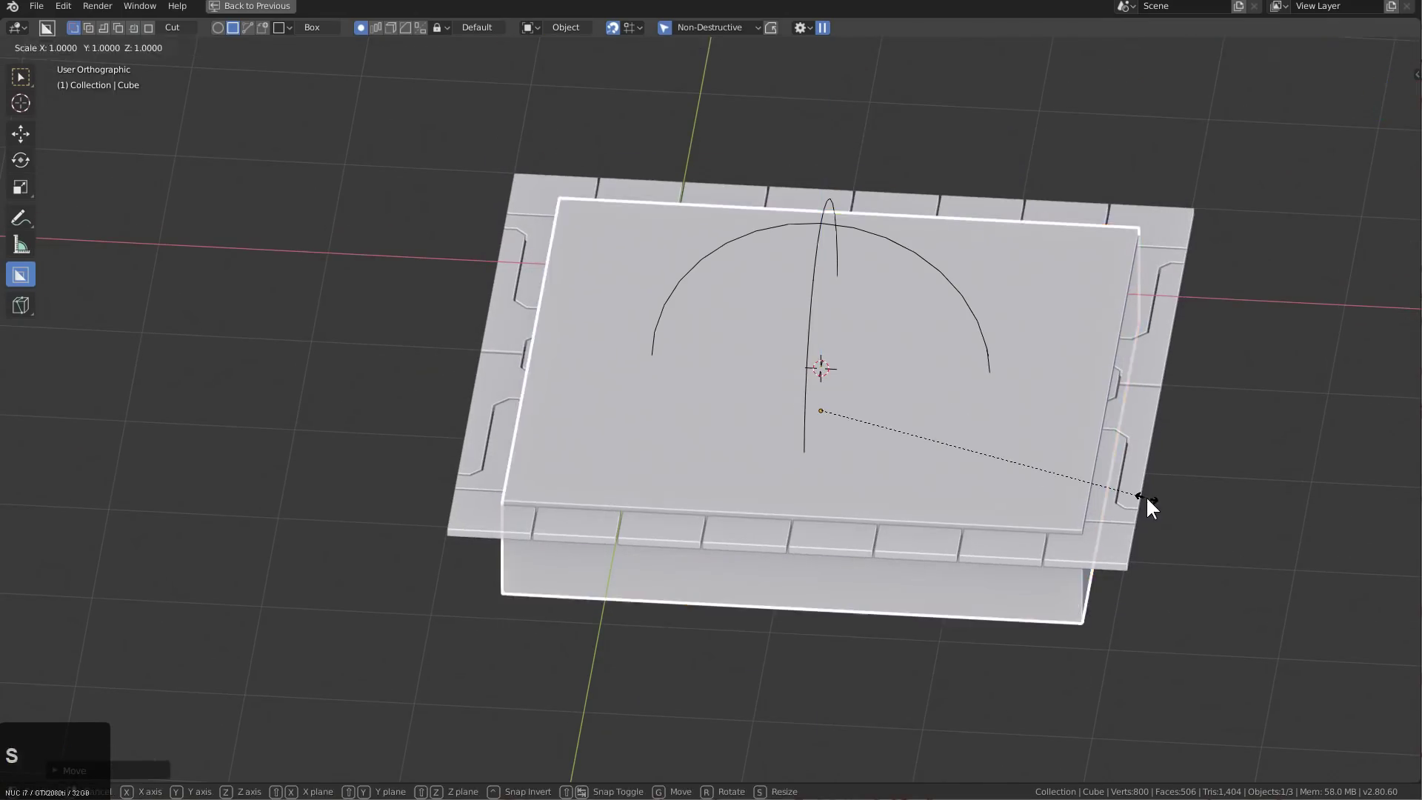
key(shift+z)
click(1205, 524)
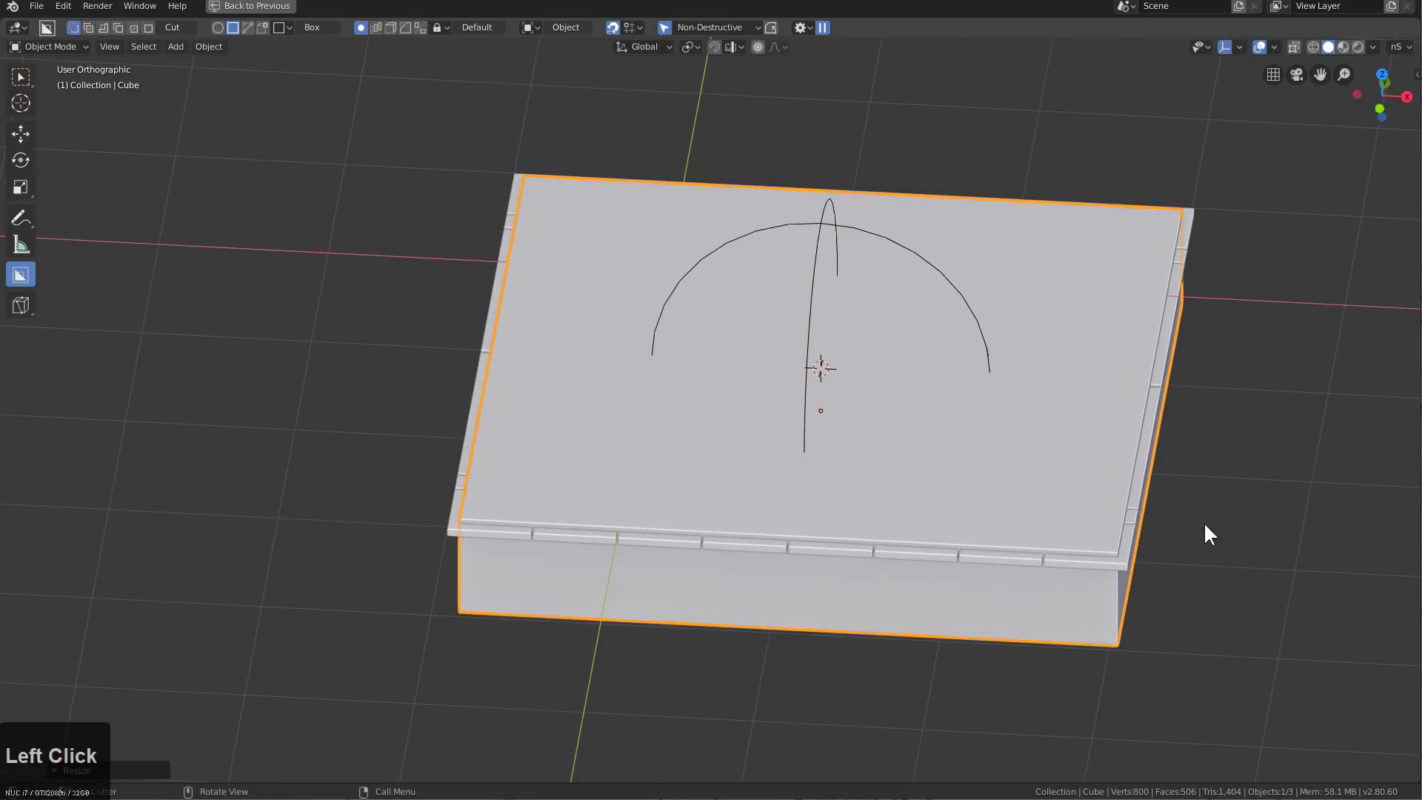
Add the panel plane to the selection as the active object and cut it with the cube using HardOps Difference
shift+click(1101, 561)
middle_drag(1100, 561, 1220, 557)
key(q)
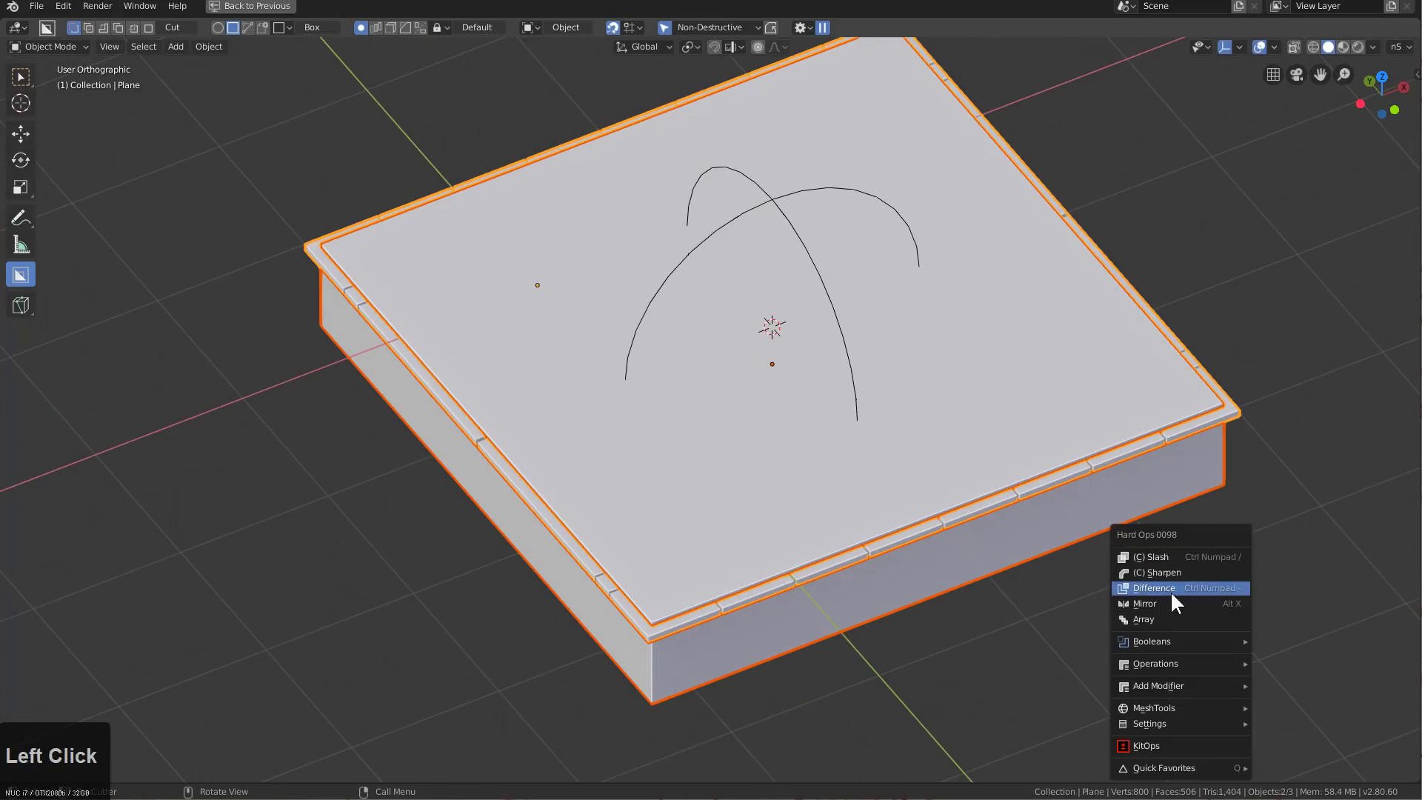
click(1170, 589)
Change the panels' Boolean modifier operation to Intersect in HOps Helper and run (C) Sharpen on the panels
key(ctrl+grave)
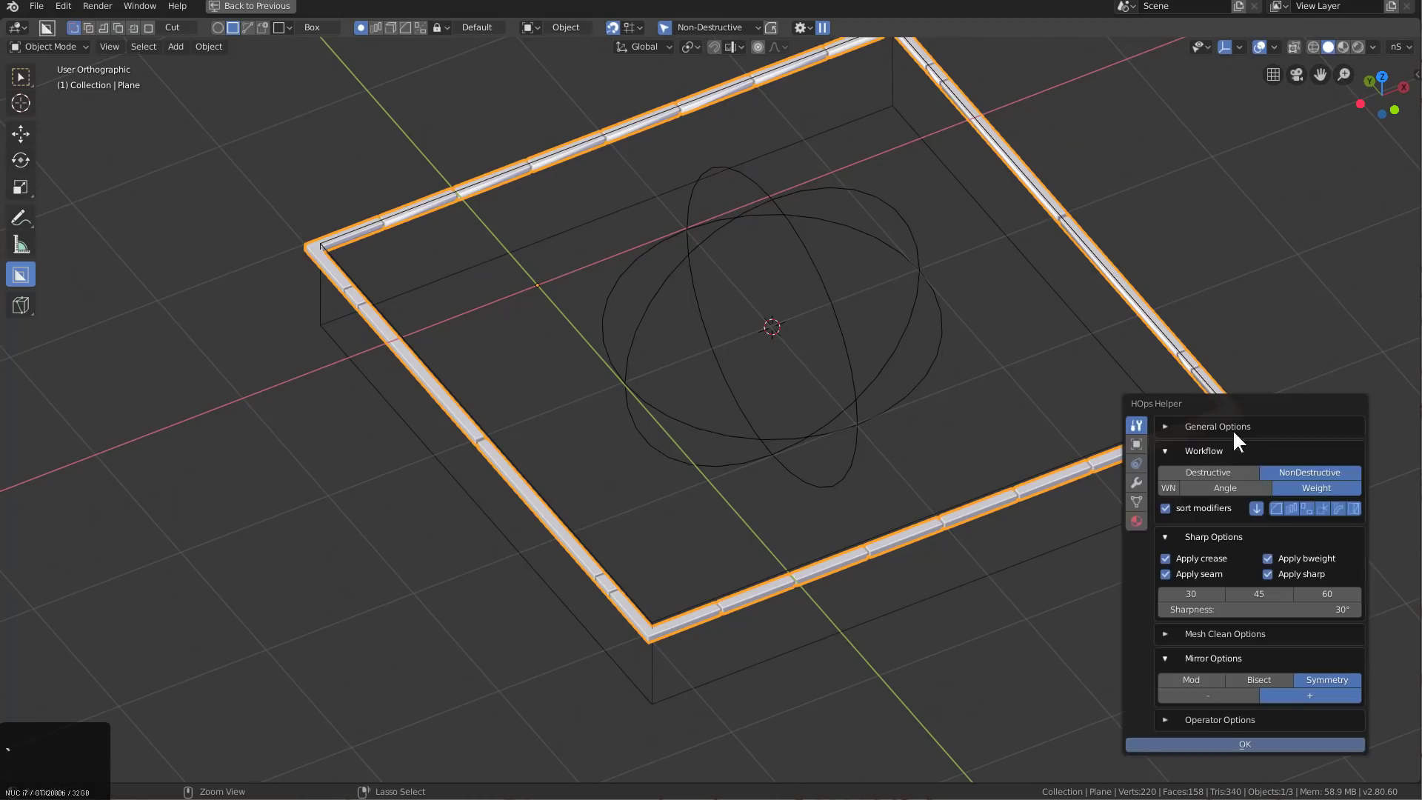
click(1134, 482)
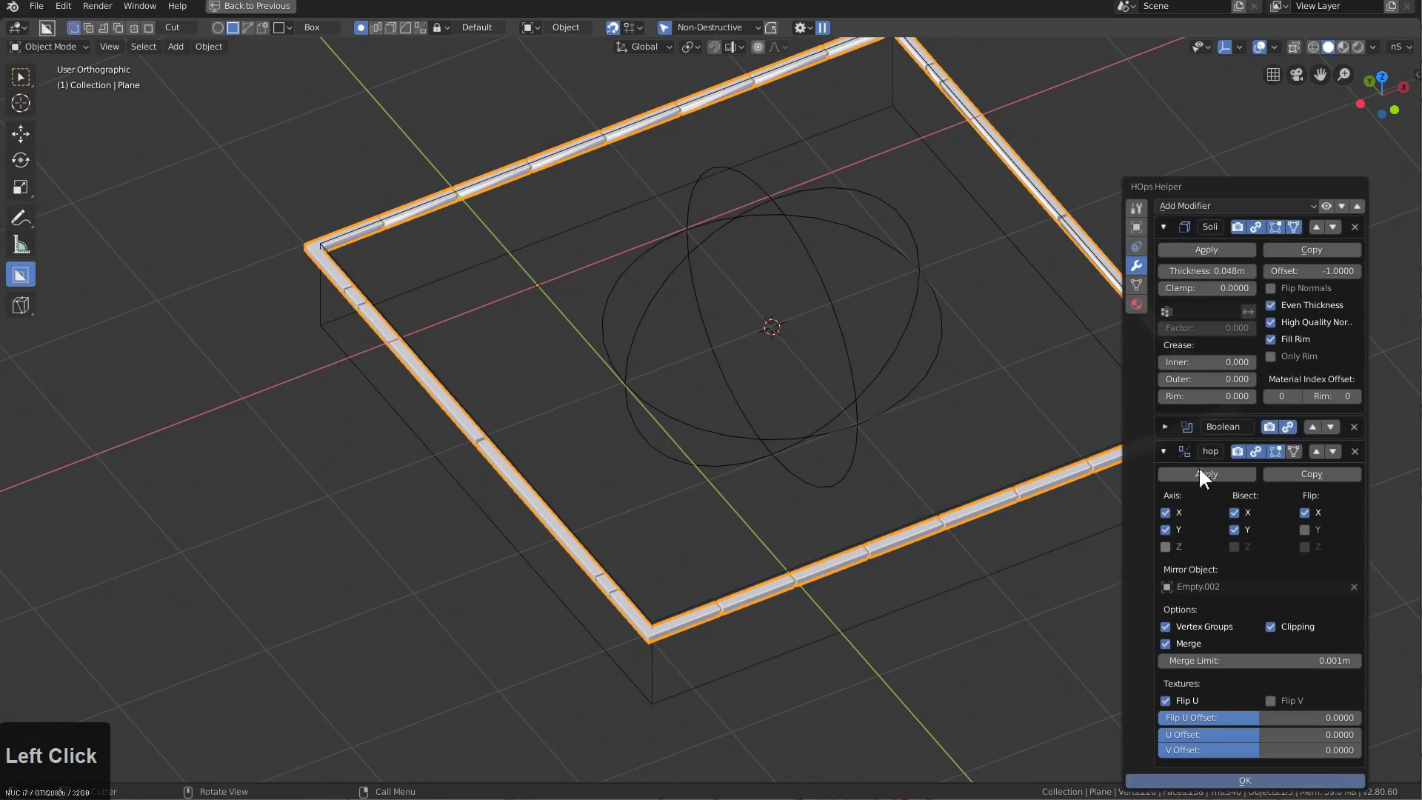
click(1163, 227)
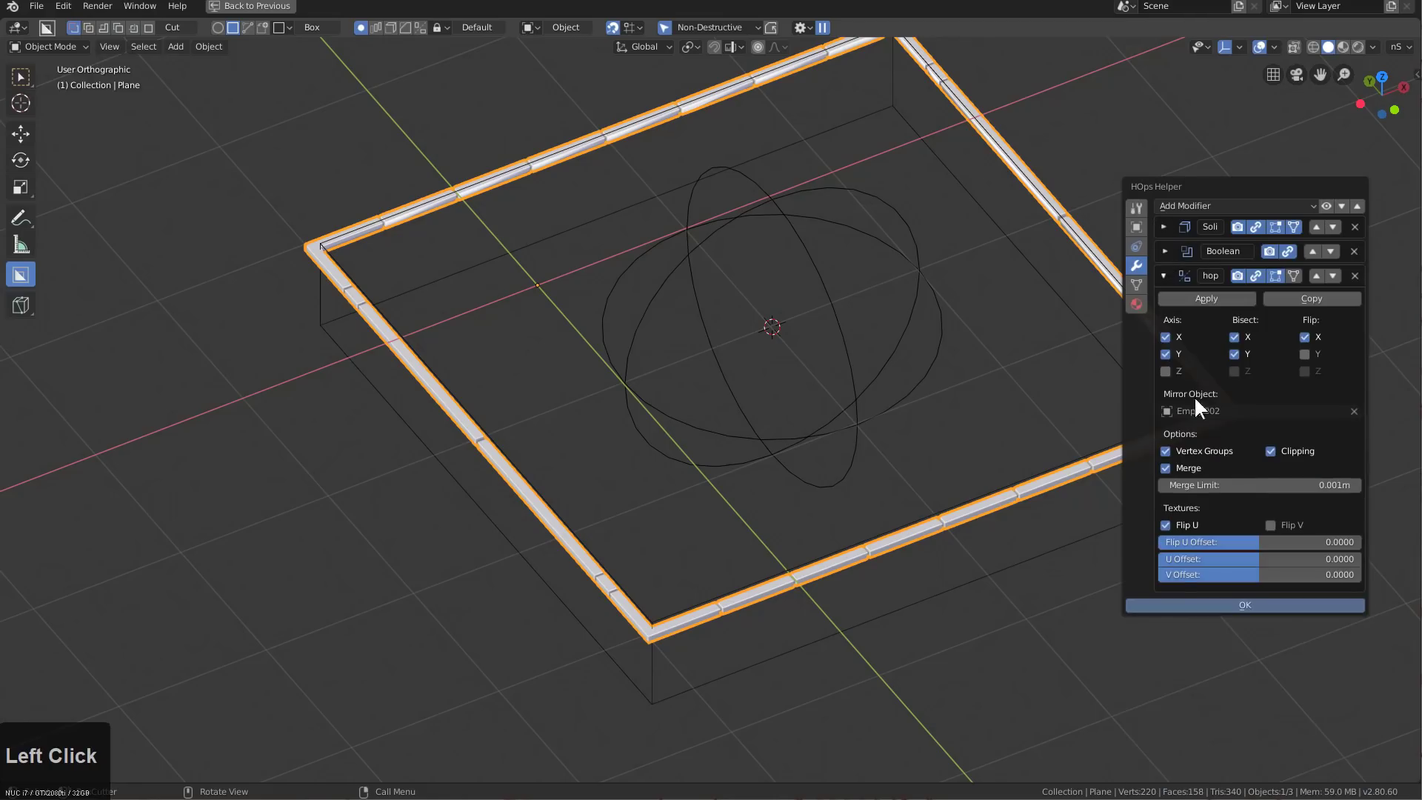
click(1165, 250)
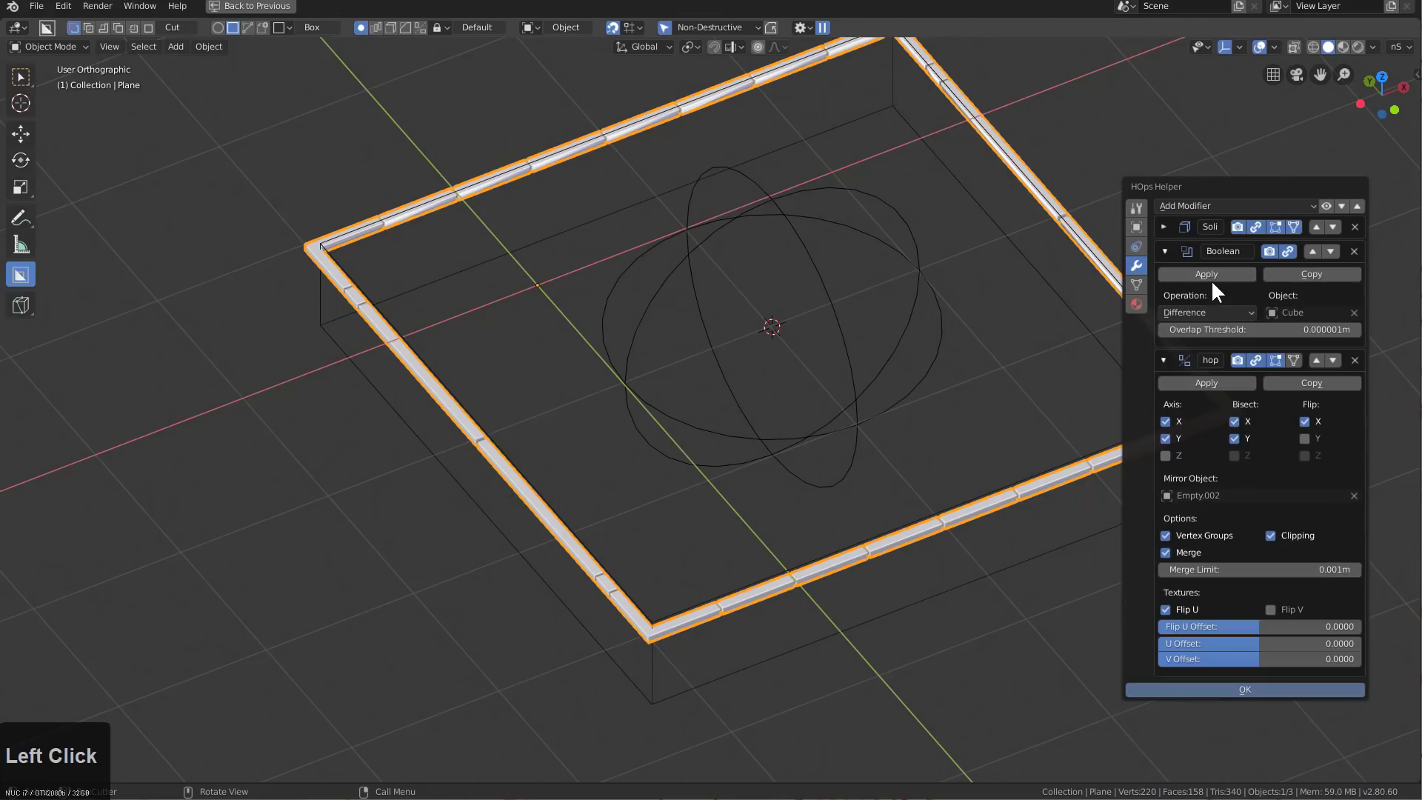
click(1201, 311)
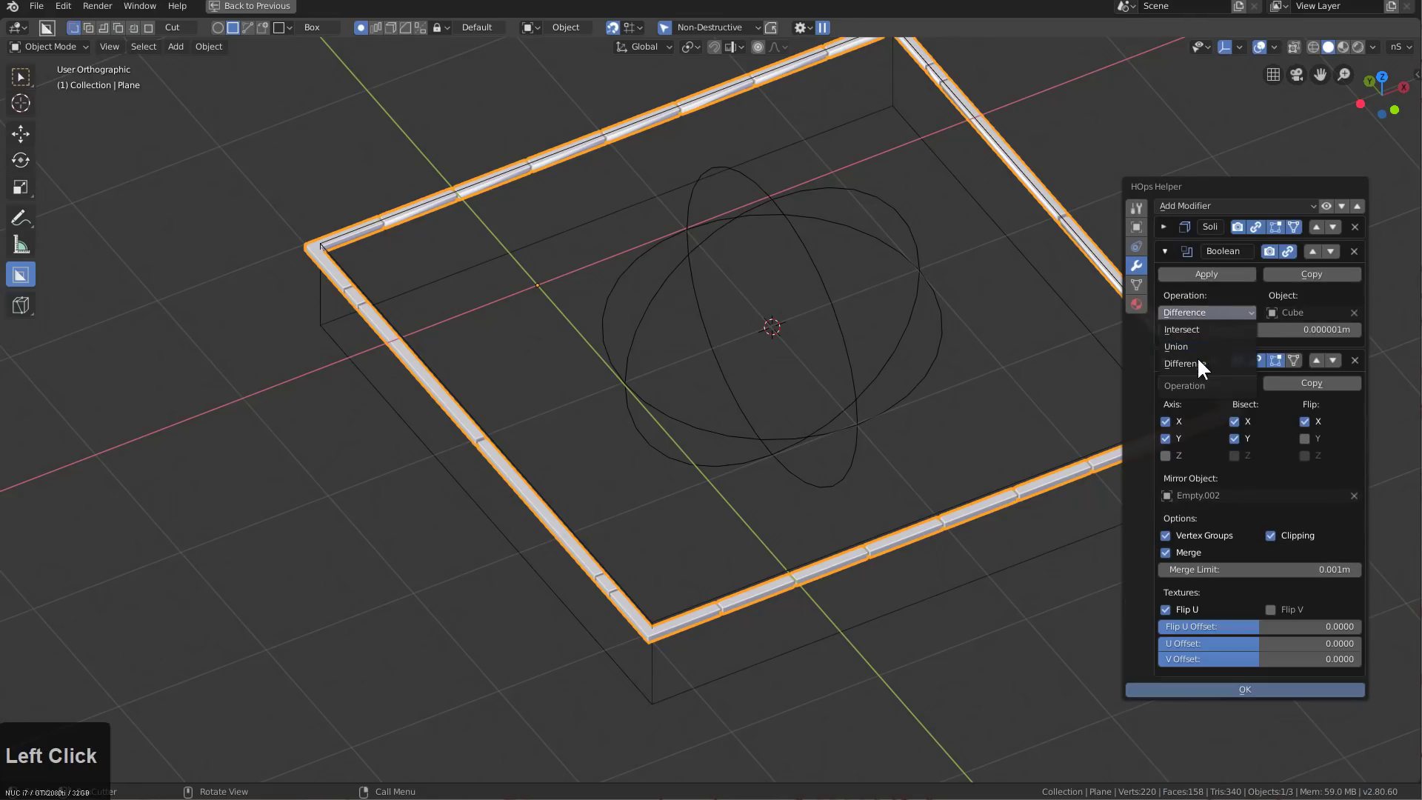
click(1183, 328)
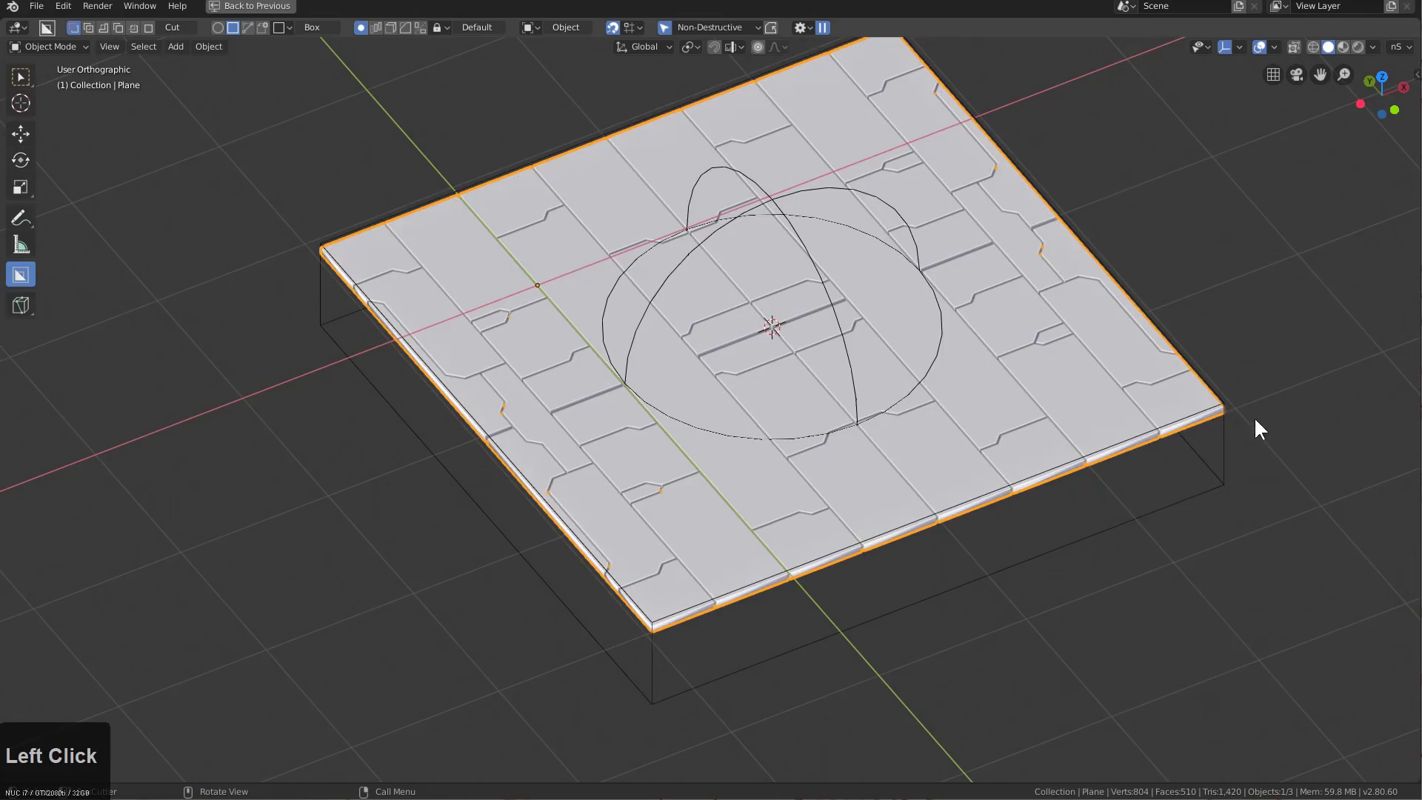
key(q)
click(1167, 435)
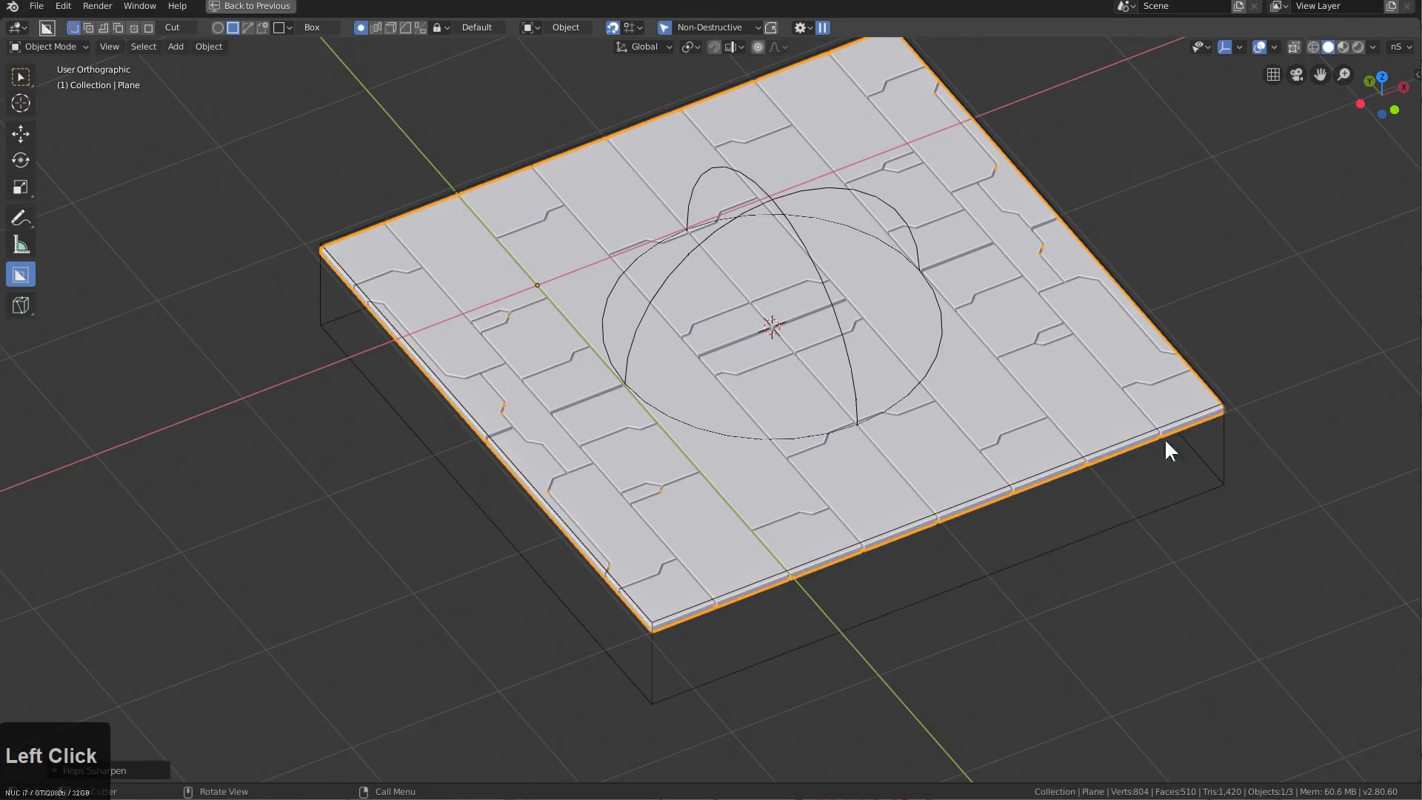
Bevel the cube's vertical corner edges into wide chamfers so the panel tile gets cut-off corners
click(1185, 500)
key(Tab)
key(2)
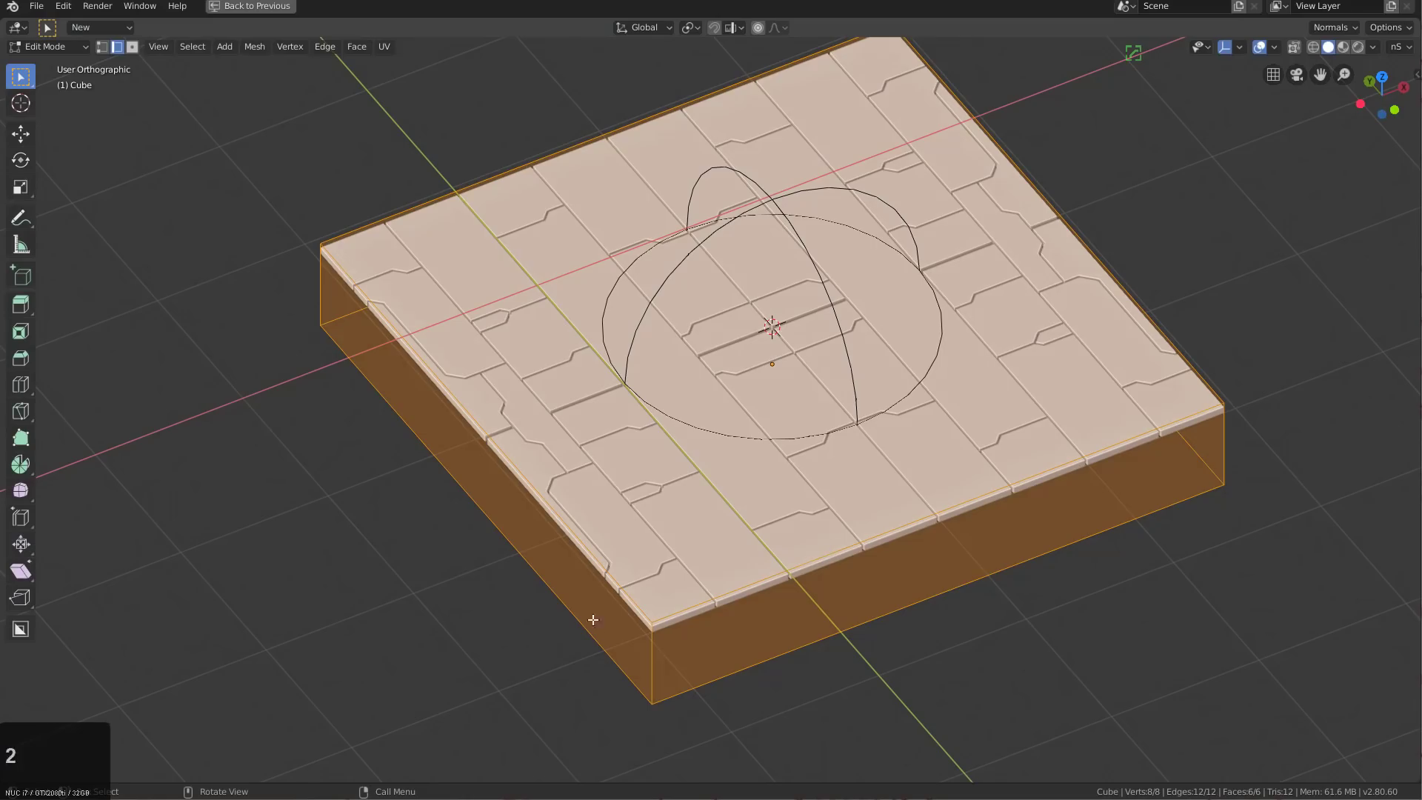
click(646, 664)
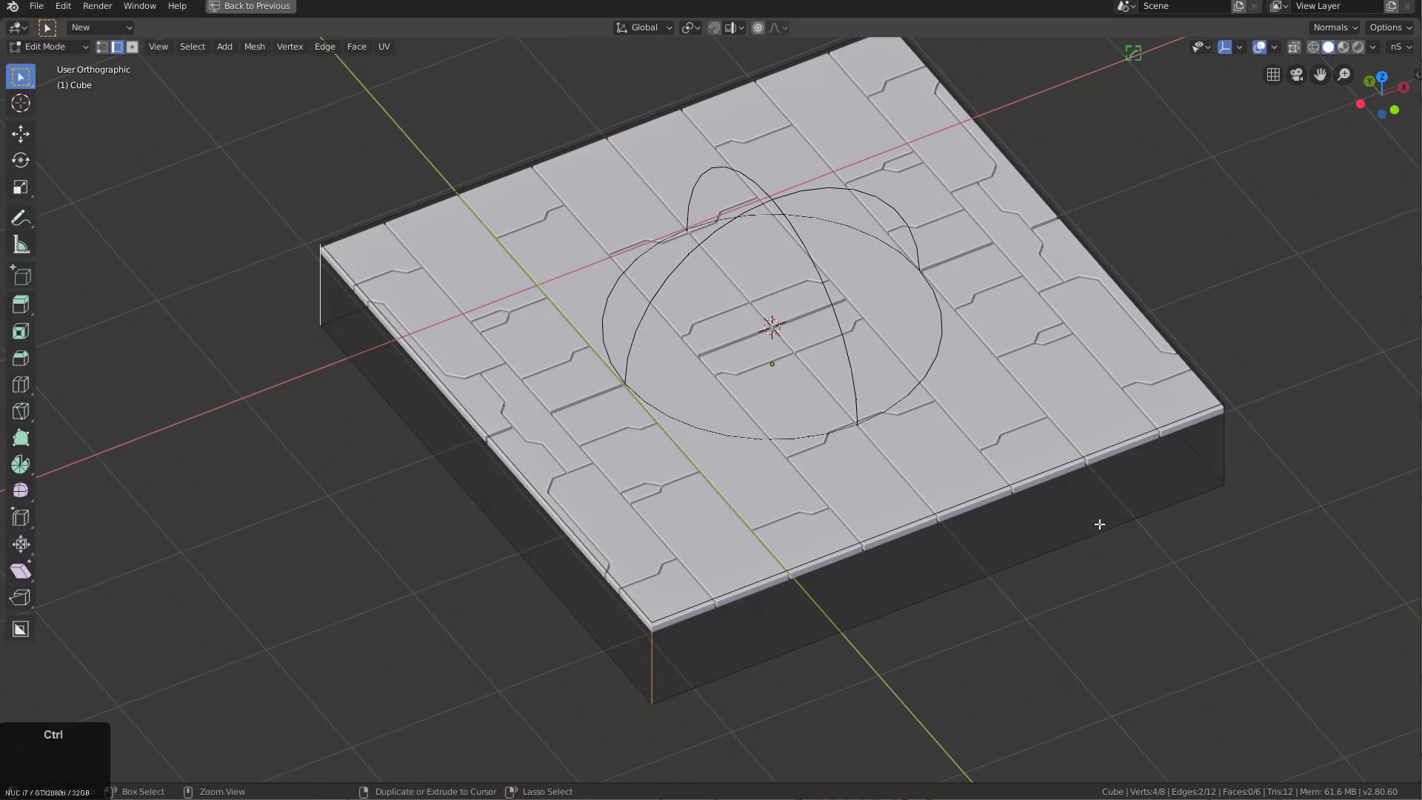
key(ctrl+b)
click(1148, 512)
key(Tab)
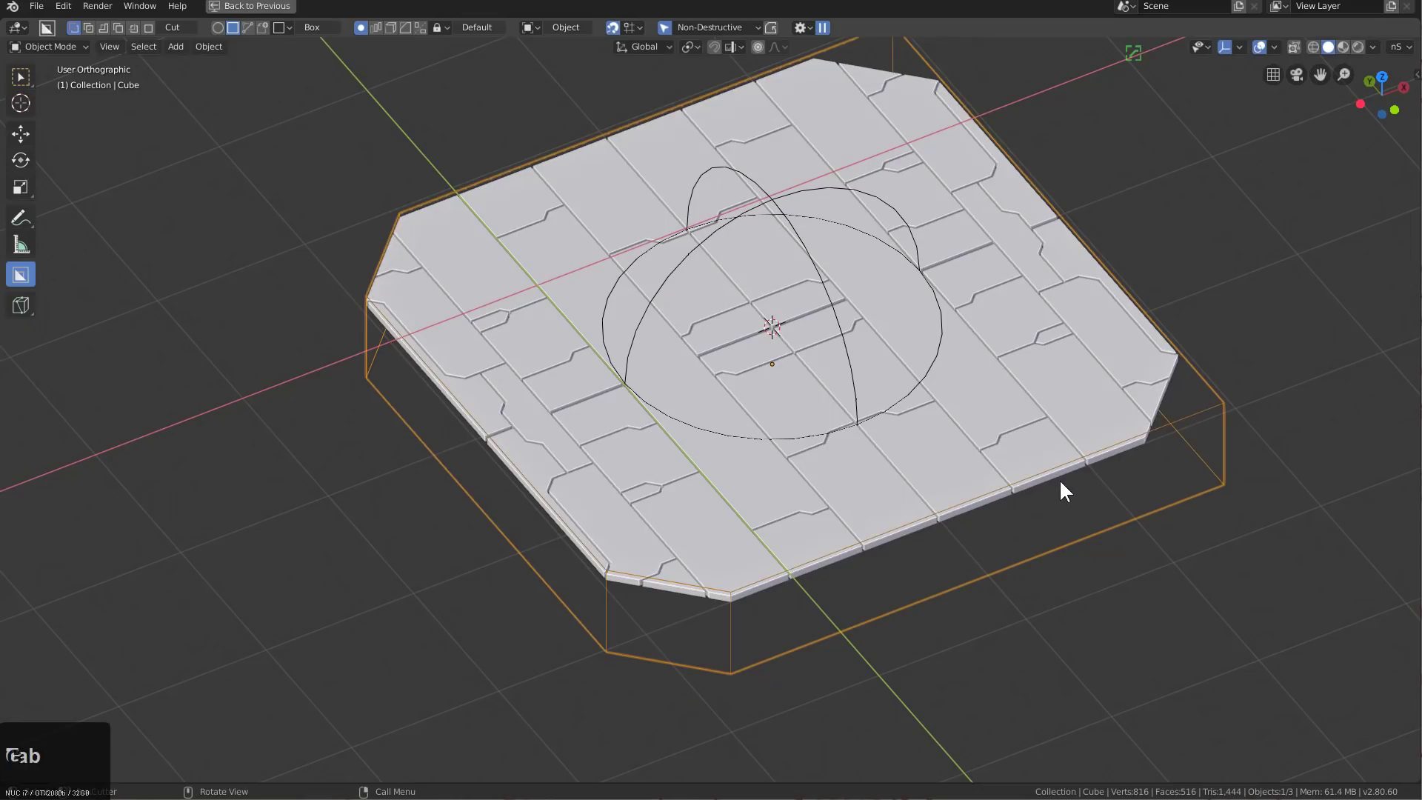
Move the chamfered cube along Z until its top is above the panels and it encloses their full thickness
key(g)
key(z)
key(g)
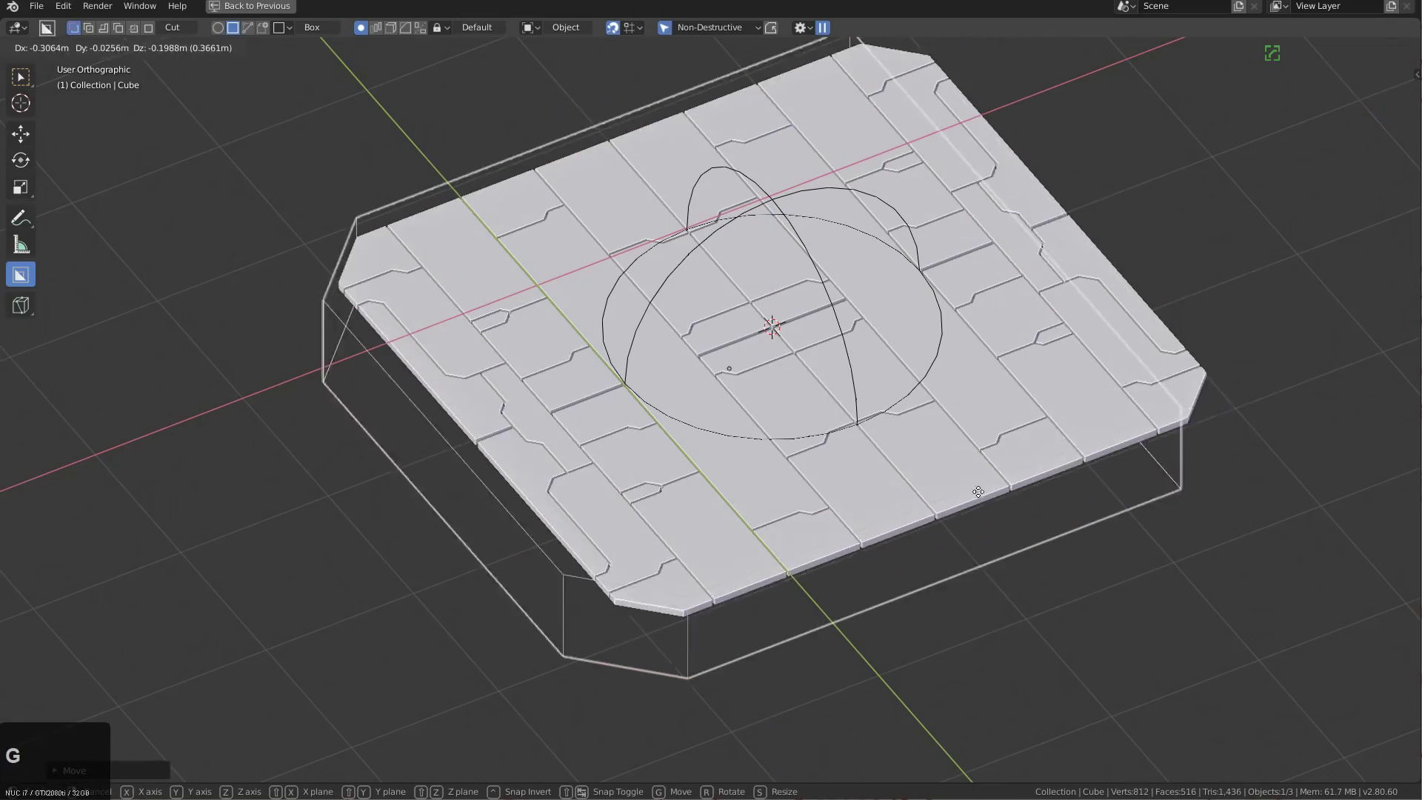
right_click(1100, 455)
scroll(948, 449, down, 2)
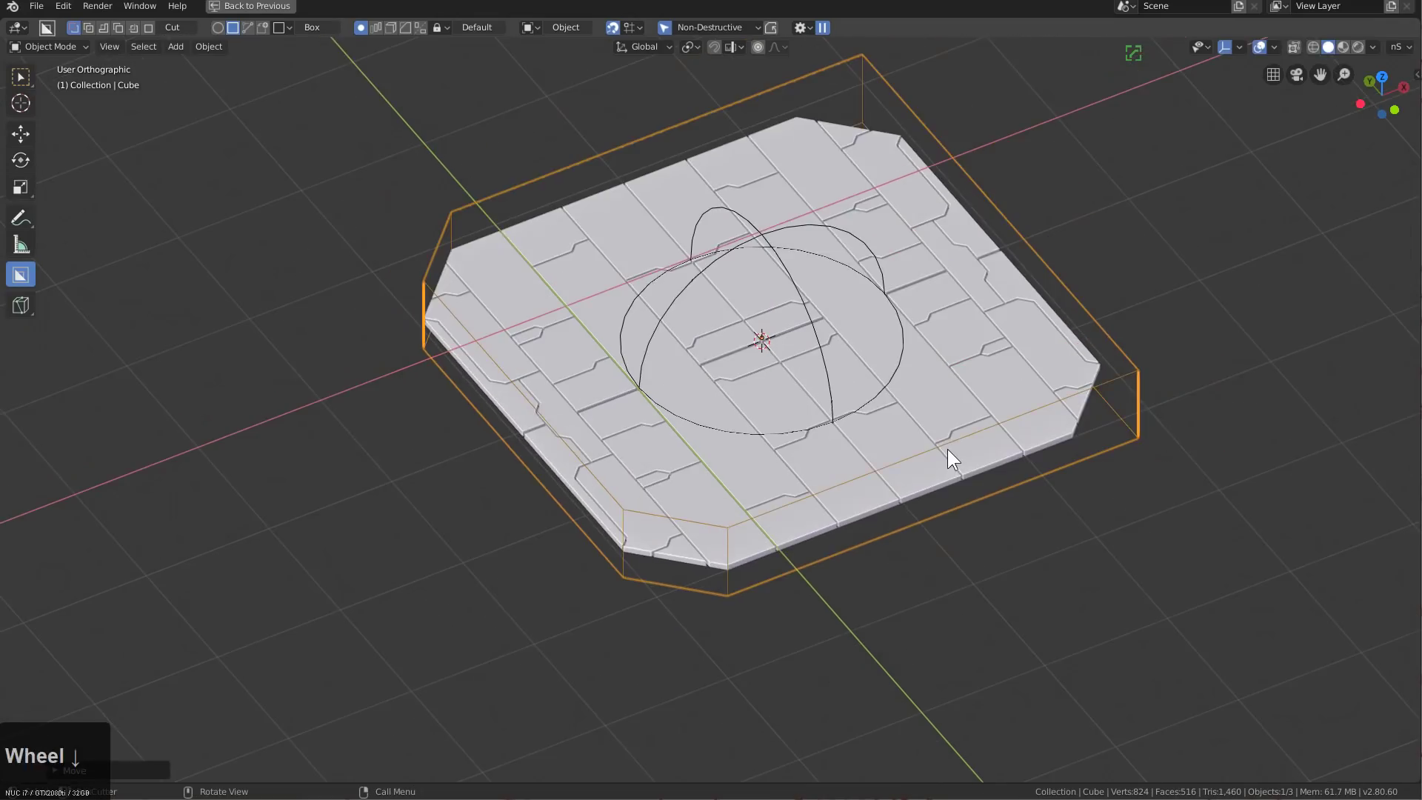
middle_drag(947, 448, 912, 398)
key(g)
key(x)
key(z)
click(924, 428)
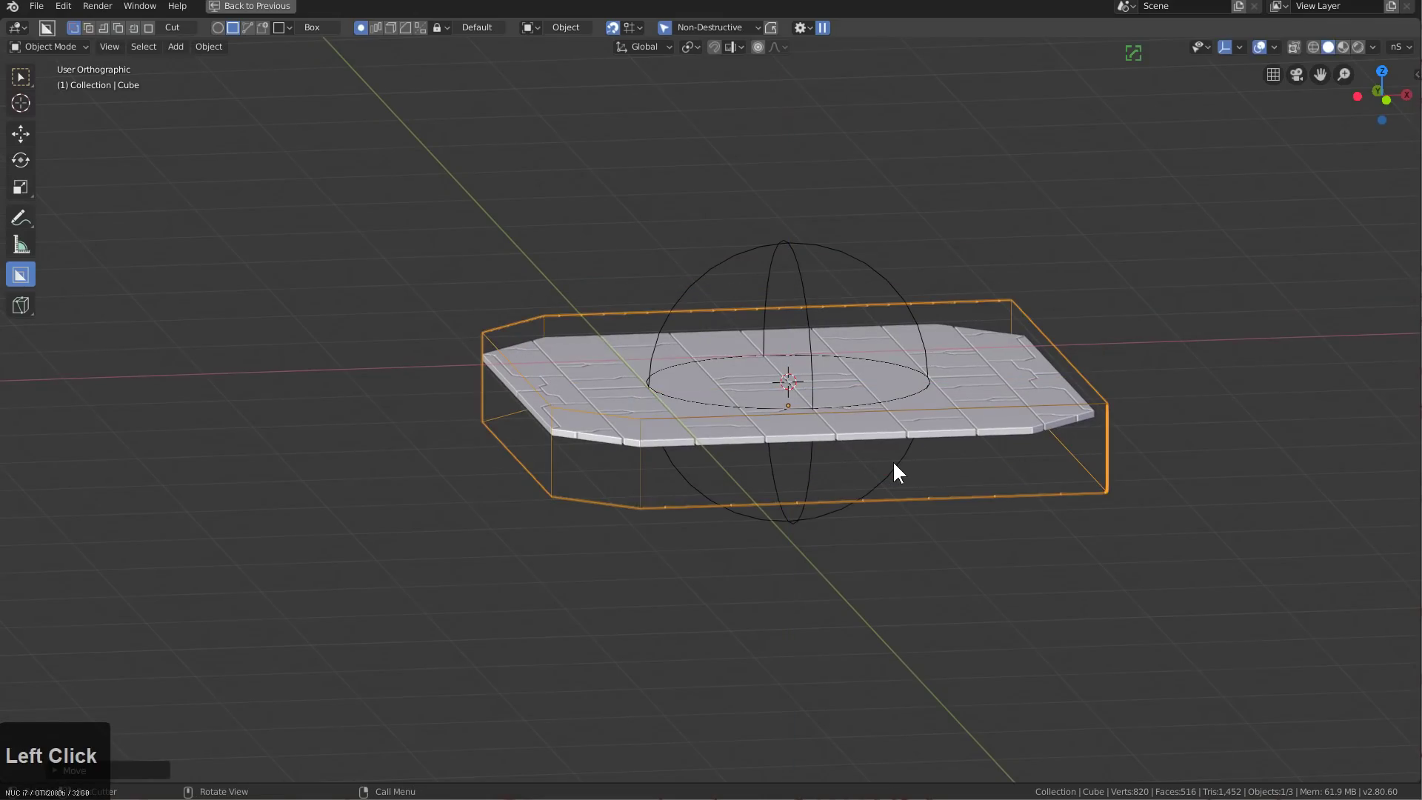
Add a cylinder at the 3D cursor and rotate it 90° about X
key(shift+a)
mouse_move(896, 467)
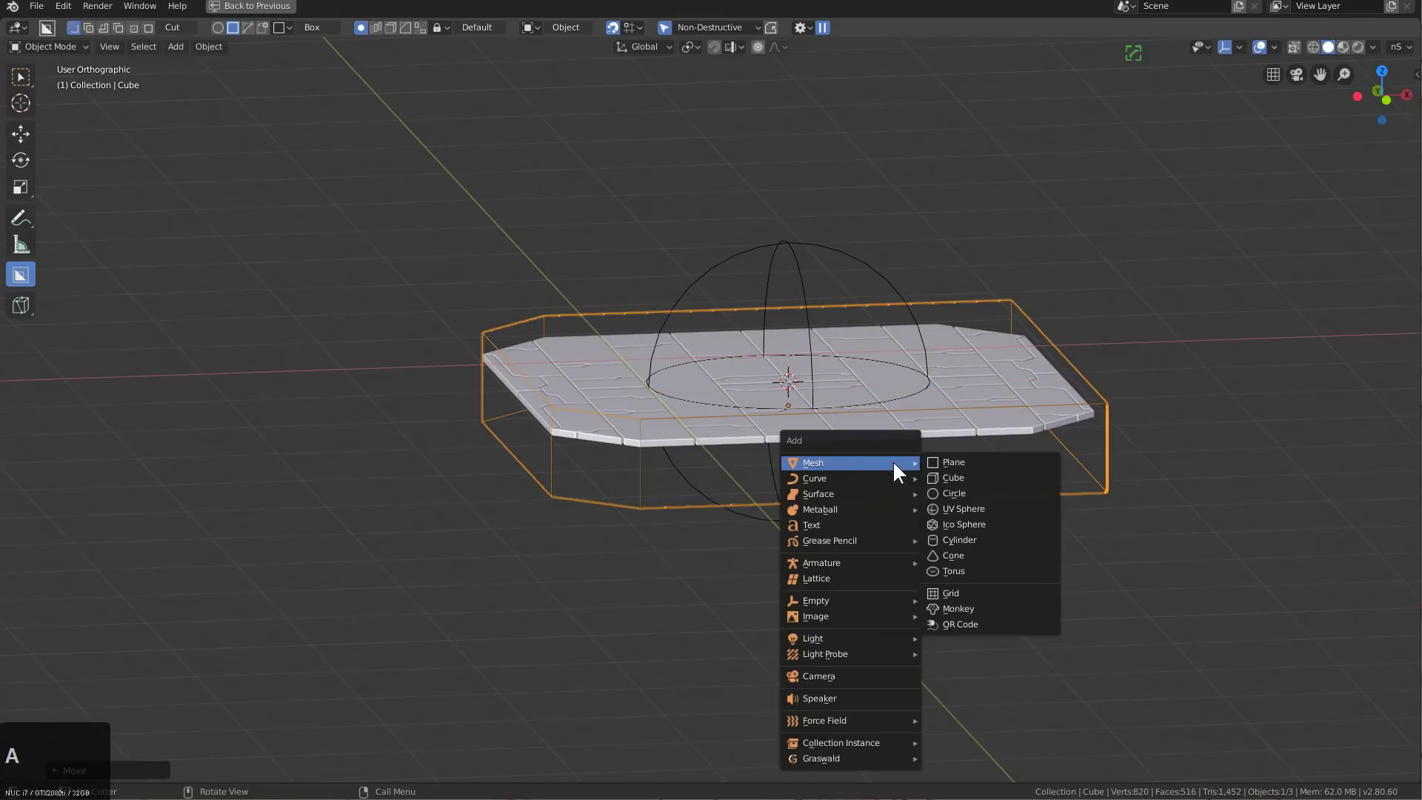
click(961, 548)
key(r)
key(x)
key(9)
key(0)
key(KP_Enter)
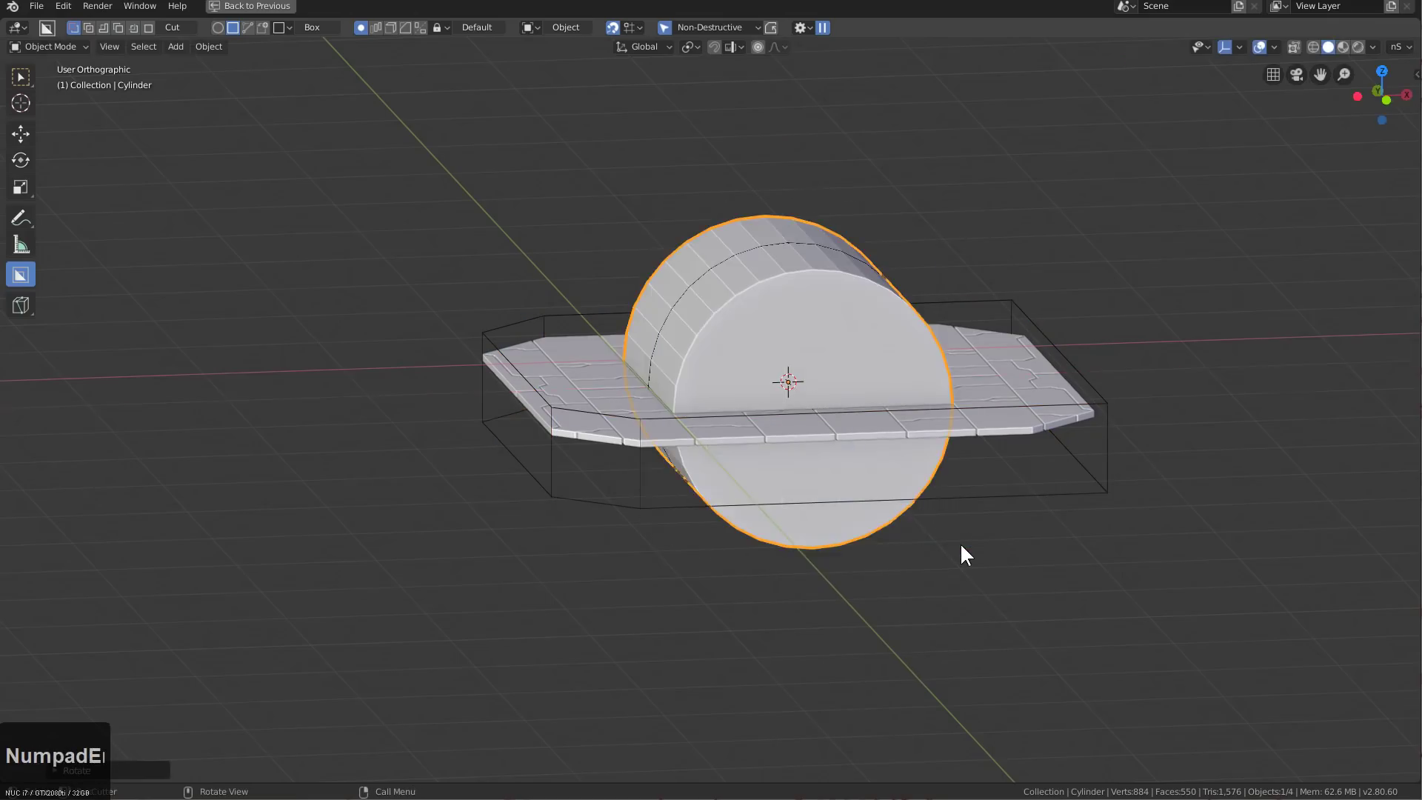
Scale the cylinder by 2 along Y and shrink it in the other axes to form a thin rod across the tile
key(KP_7)
scroll(1099, 598, down, 2)
key(s)
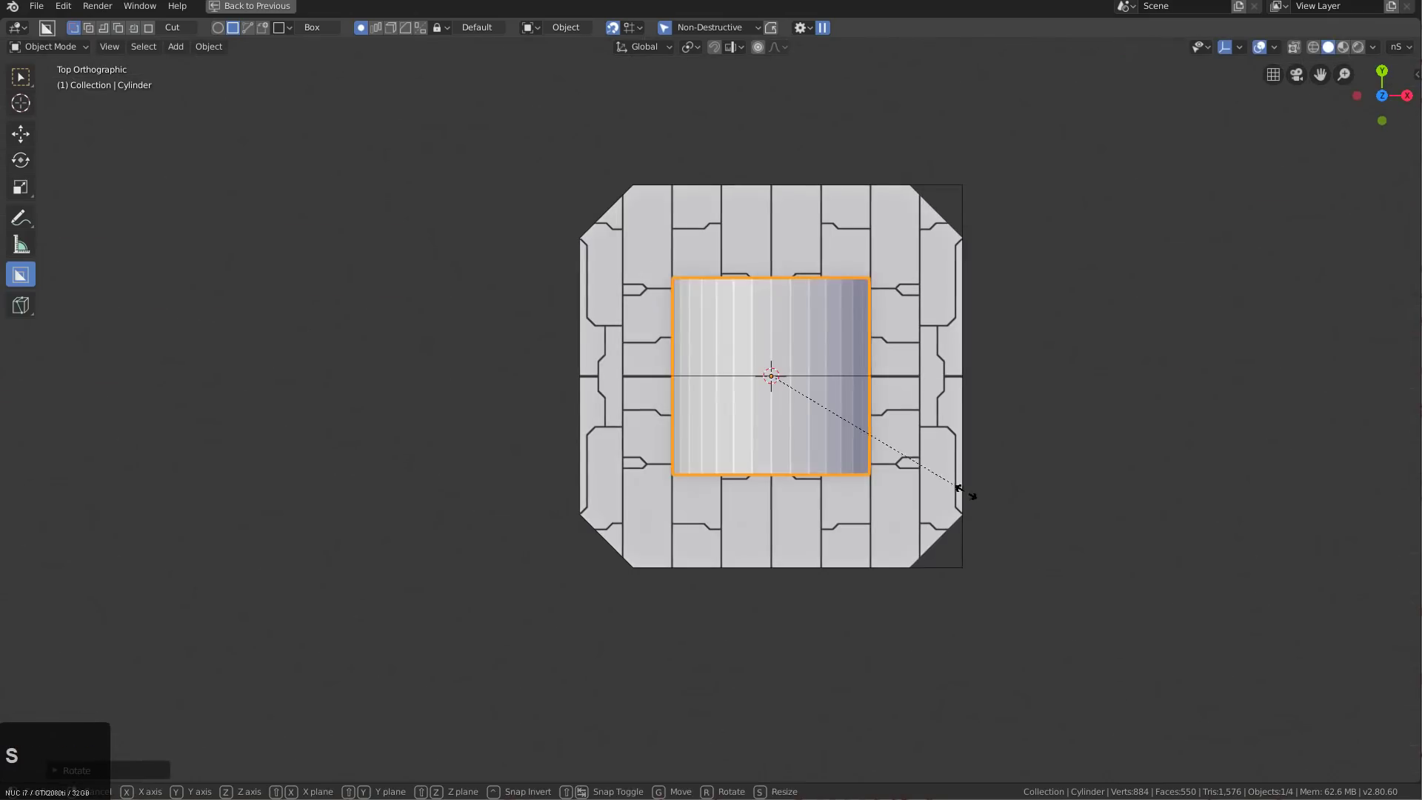
key(y)
key(2)
key(KP_Enter)
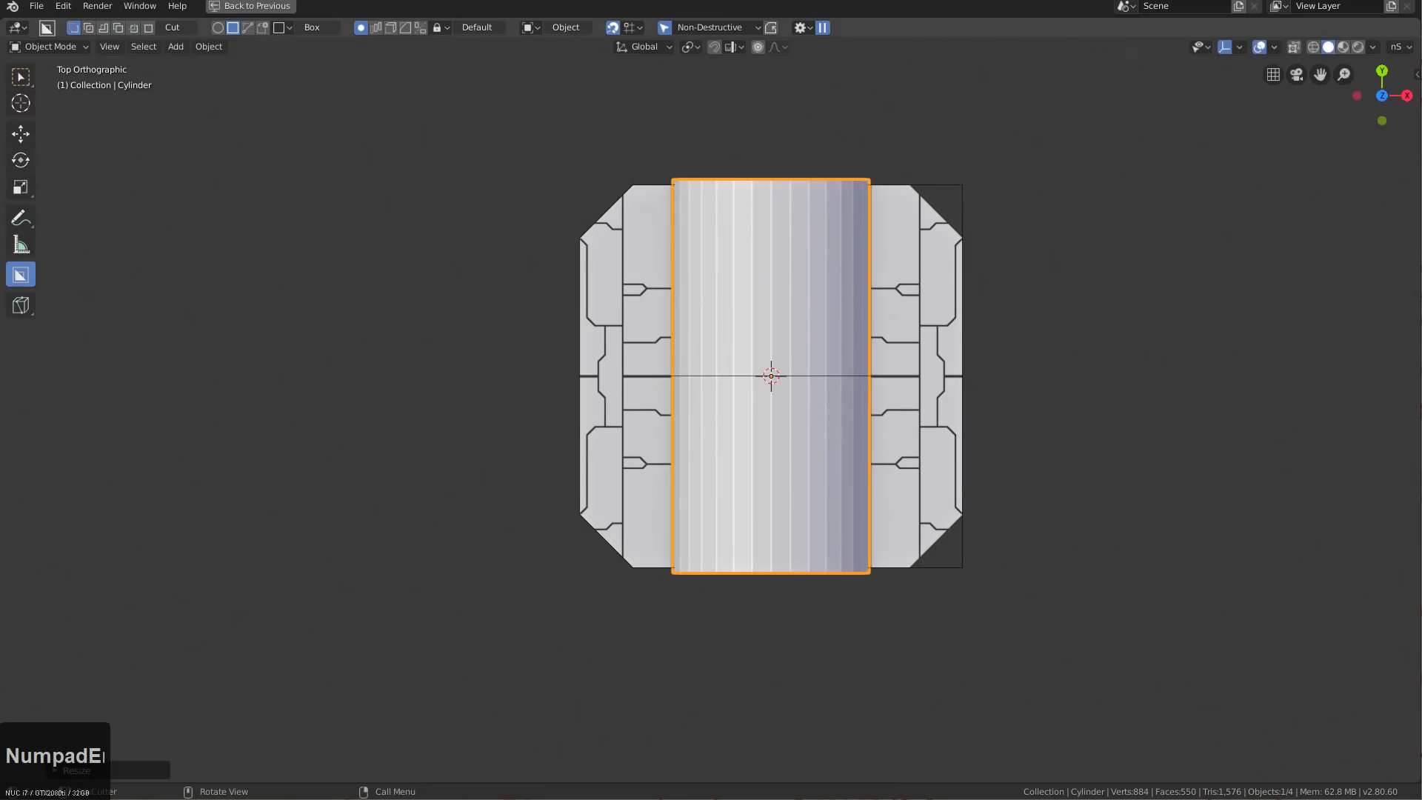
key(s)
key(shift+y)
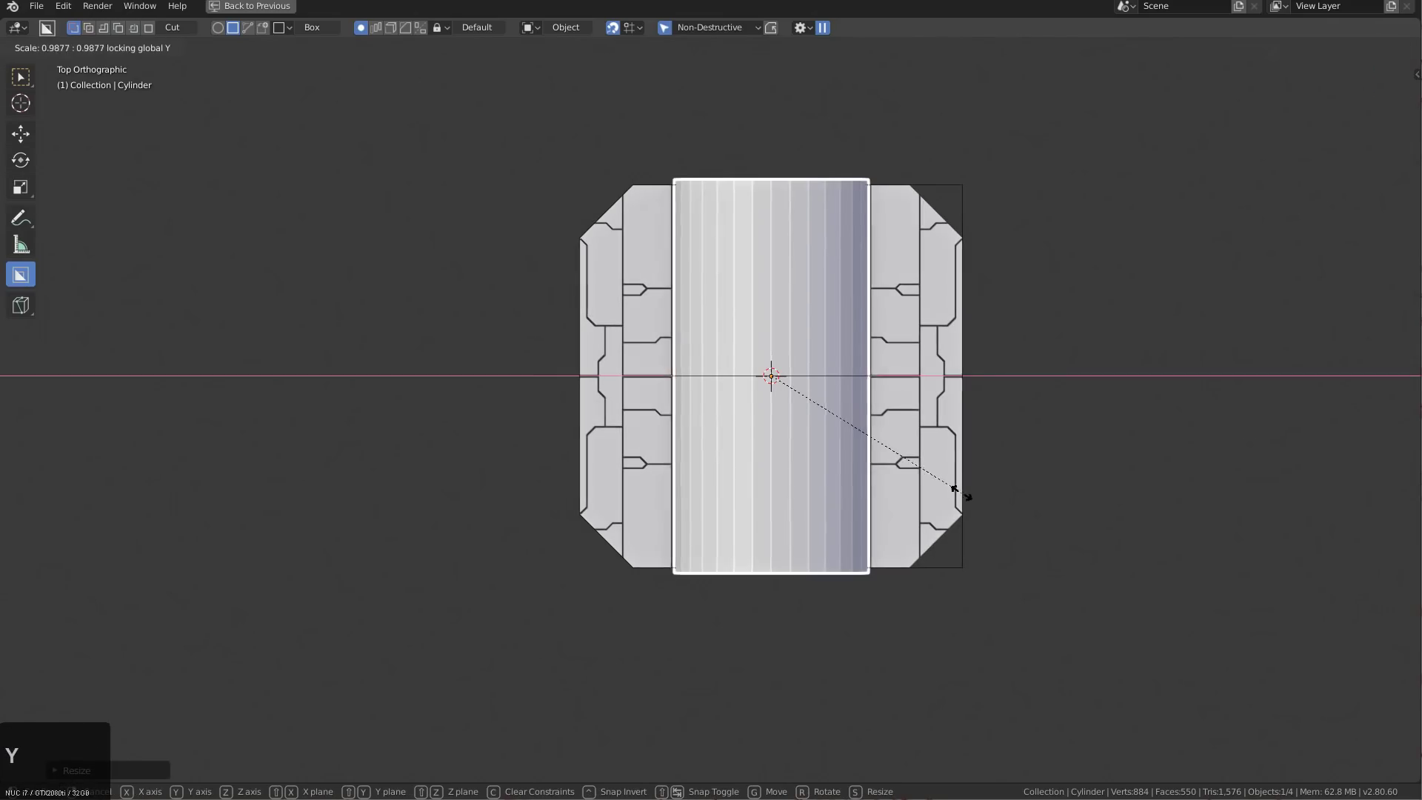
click(784, 389)
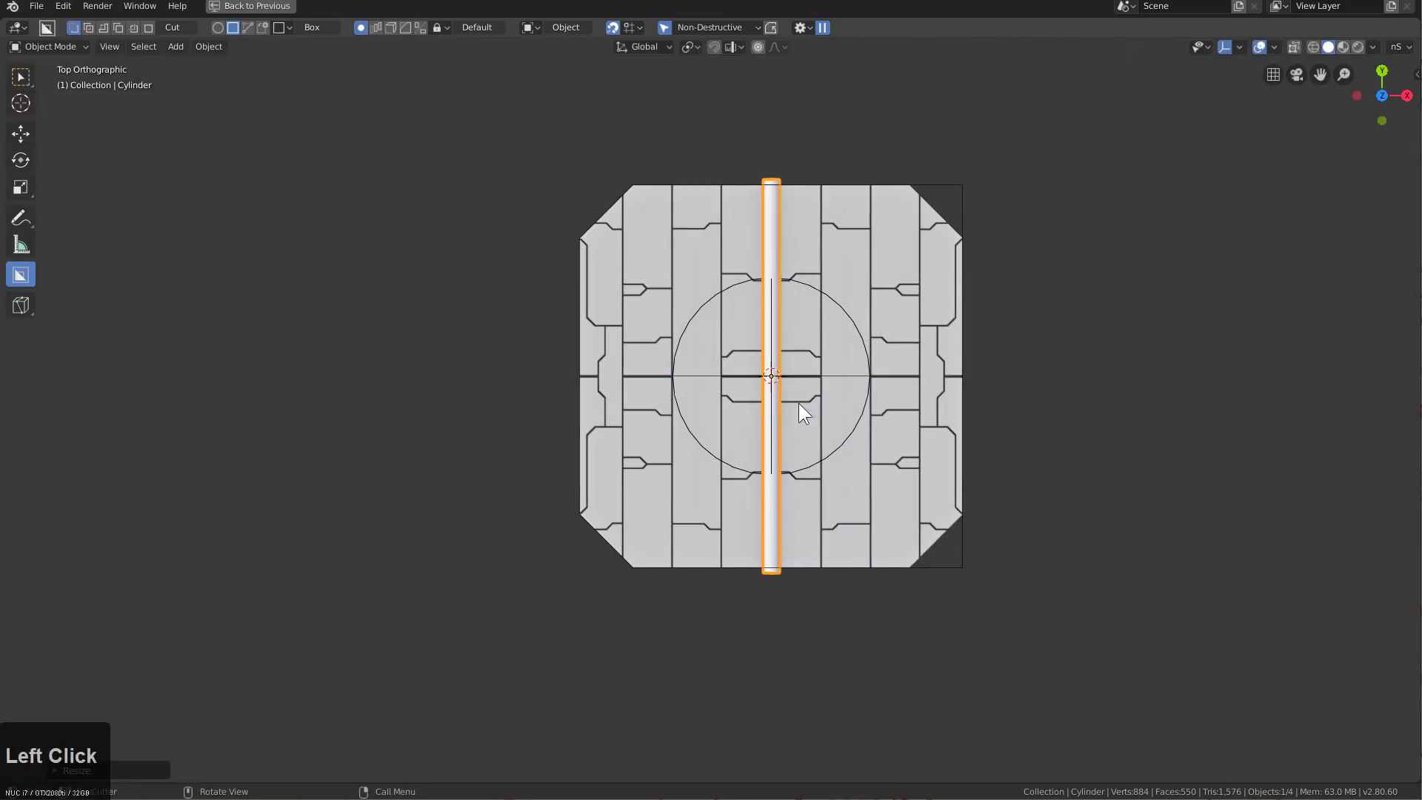
Lower the rod along Z so it hangs just beneath the panel tile
middle_drag(800, 412, 1034, 380)
scroll(879, 362, up, 3)
key(g)
key(z)
click(880, 391)
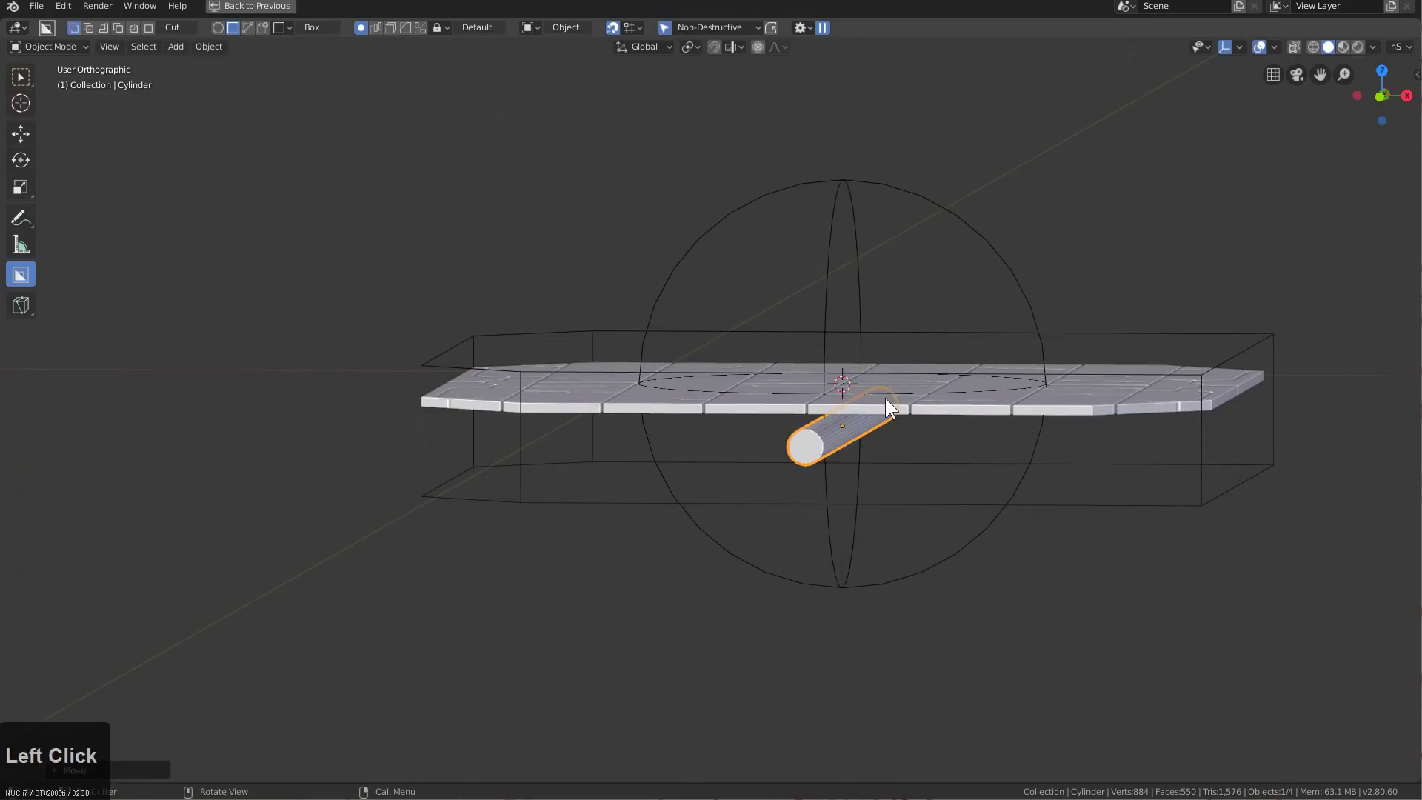
Cut a centre edge loop around the rod and bevel it wide, leaving only short sections at both ends
key(Tab)
middle_drag(885, 397, 851, 435)
key(ctrl+r)
right_click(851, 434)
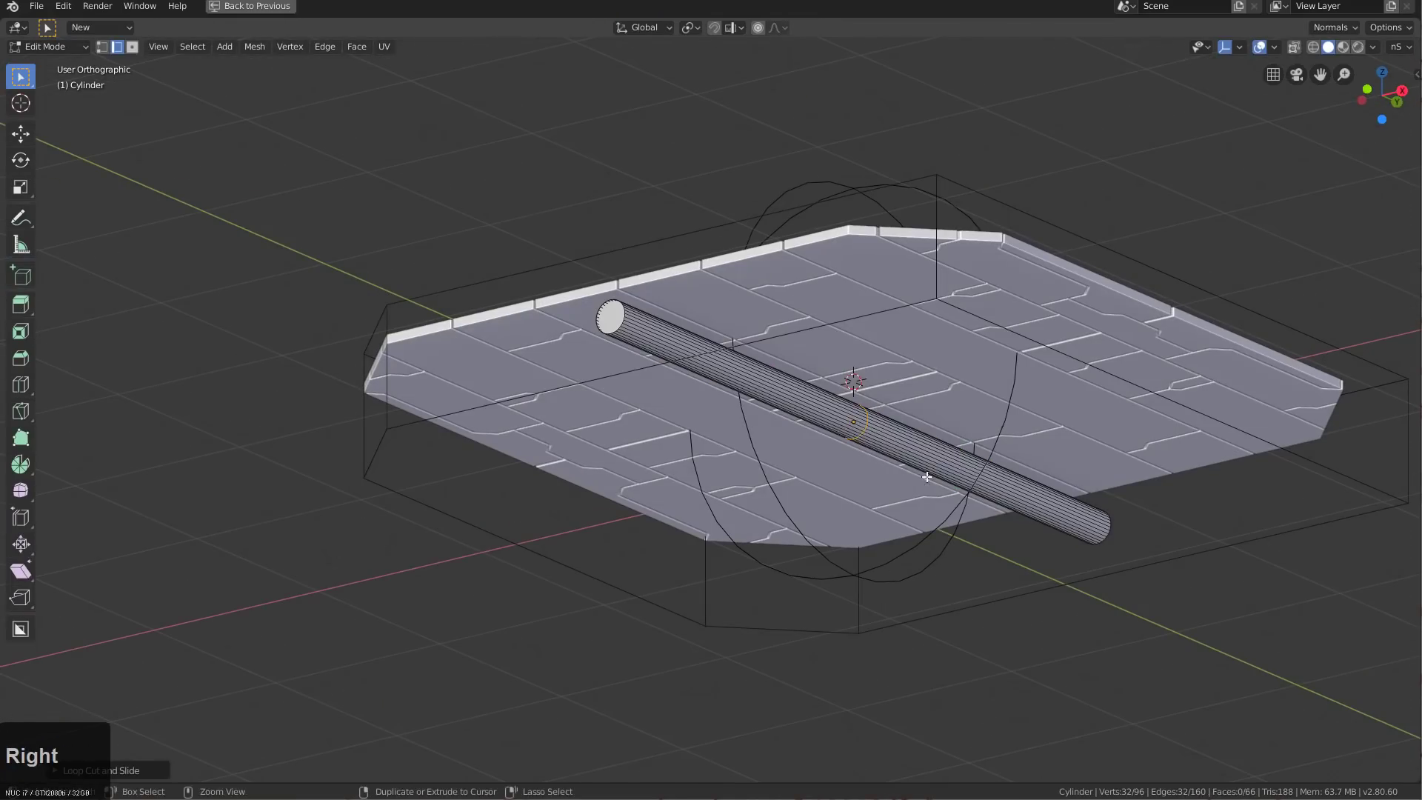
key(ctrl+b)
click(1154, 585)
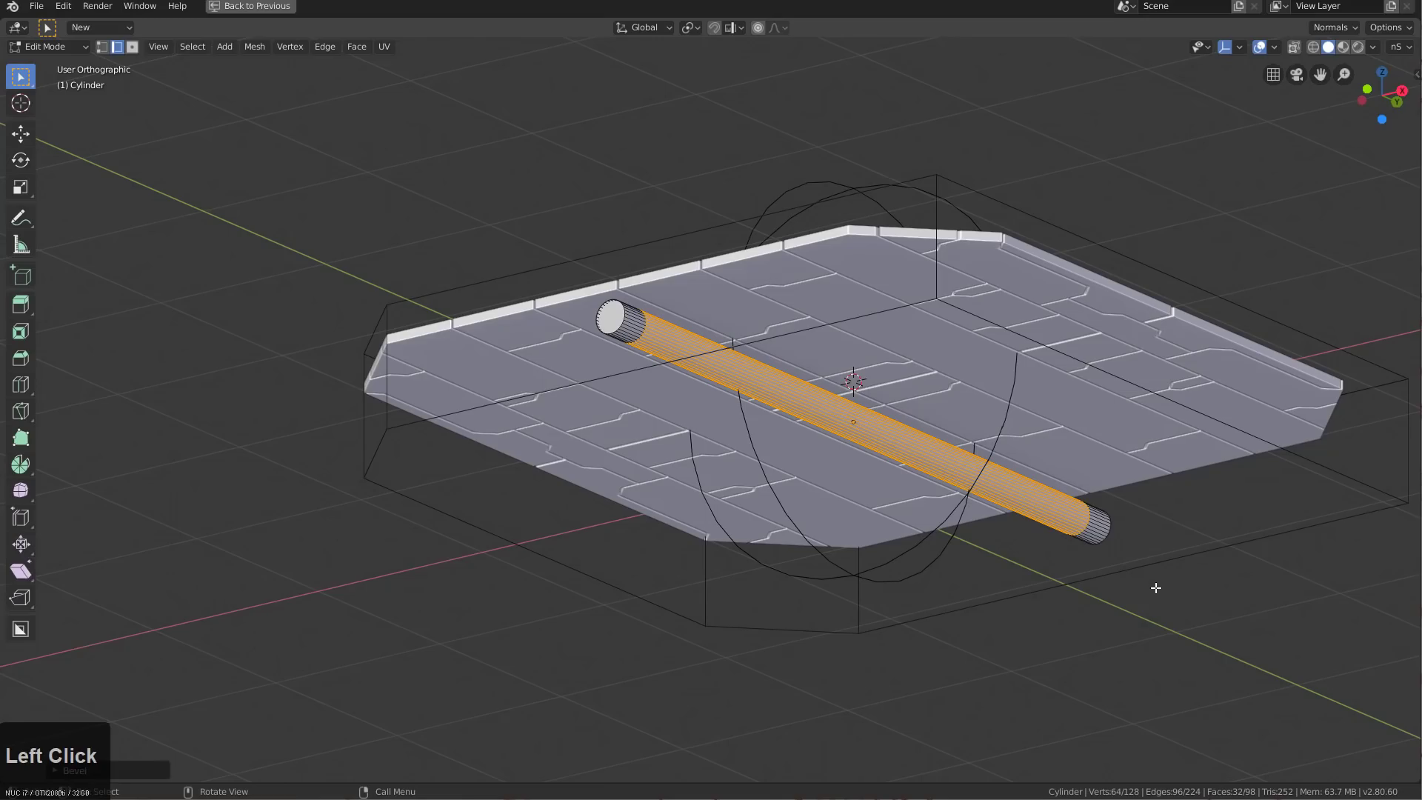
Extrude the rod's long middle section in place and shrink it inward along its normals, leaving thicker end caps
key(e)
right_click(1154, 588)
key(alt+s)
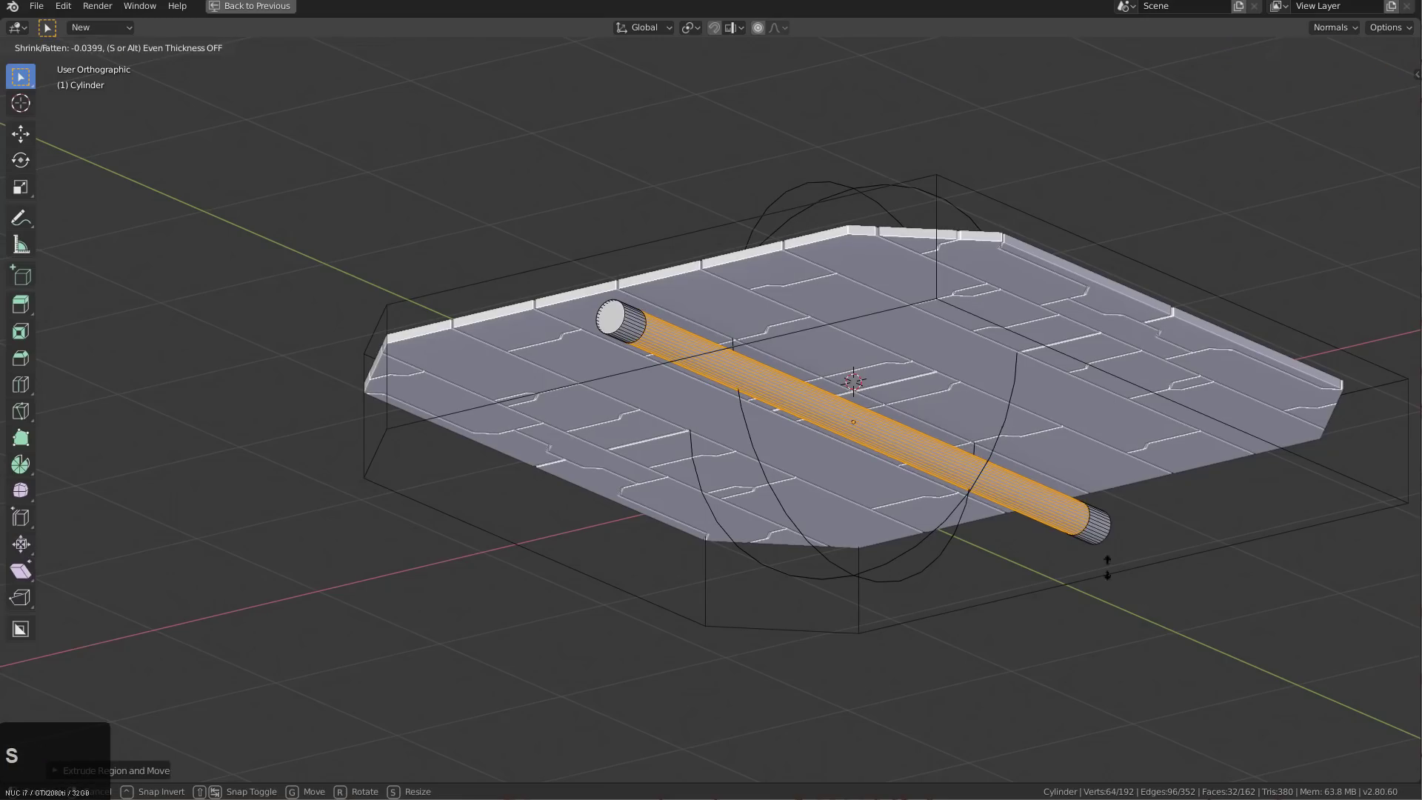
key(shift)
click(819, 359)
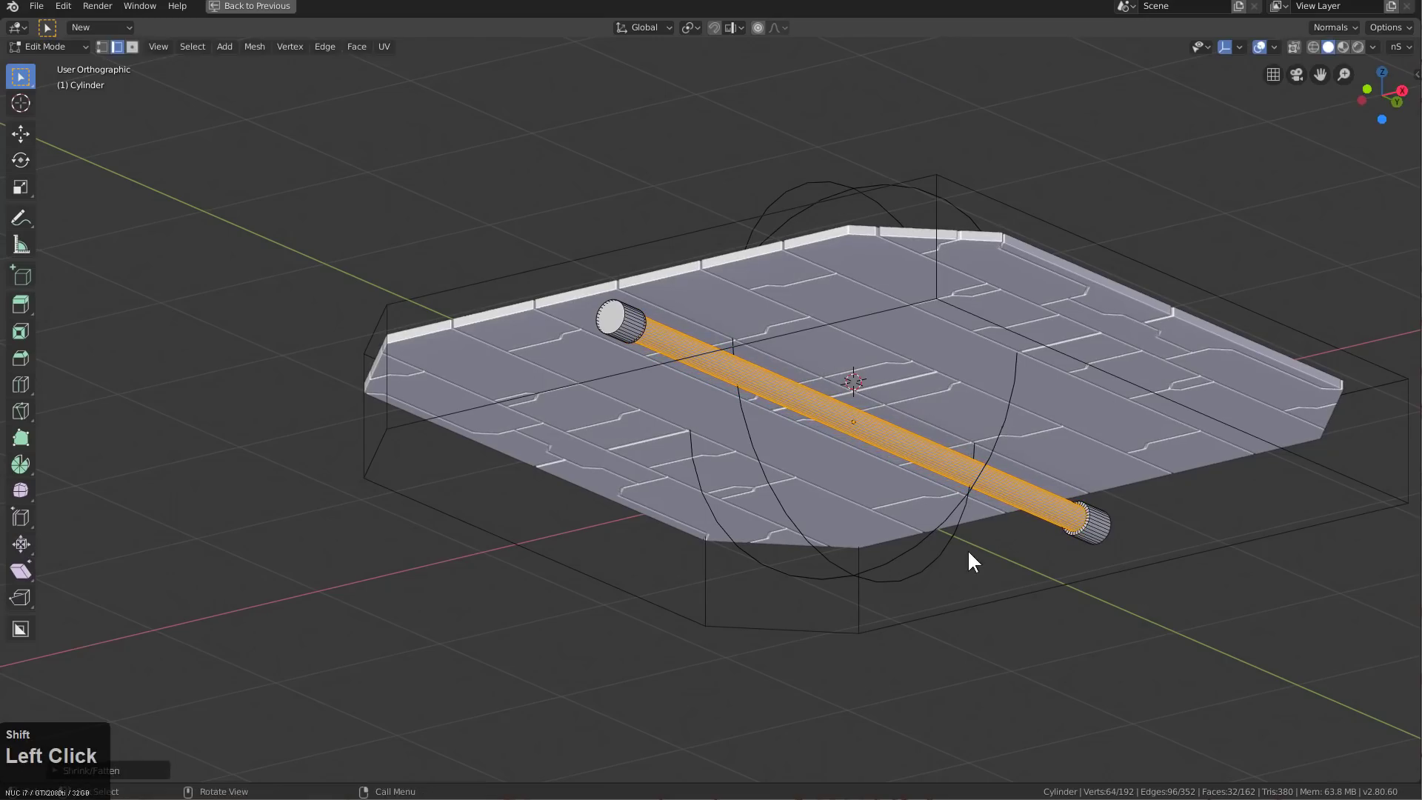
Add three evenly spaced edge loops to the rod's thin middle section and bevel them into narrow bands
middle_drag(967, 548, 920, 417)
key(ctrl+r)
scroll(920, 417, up, 1)
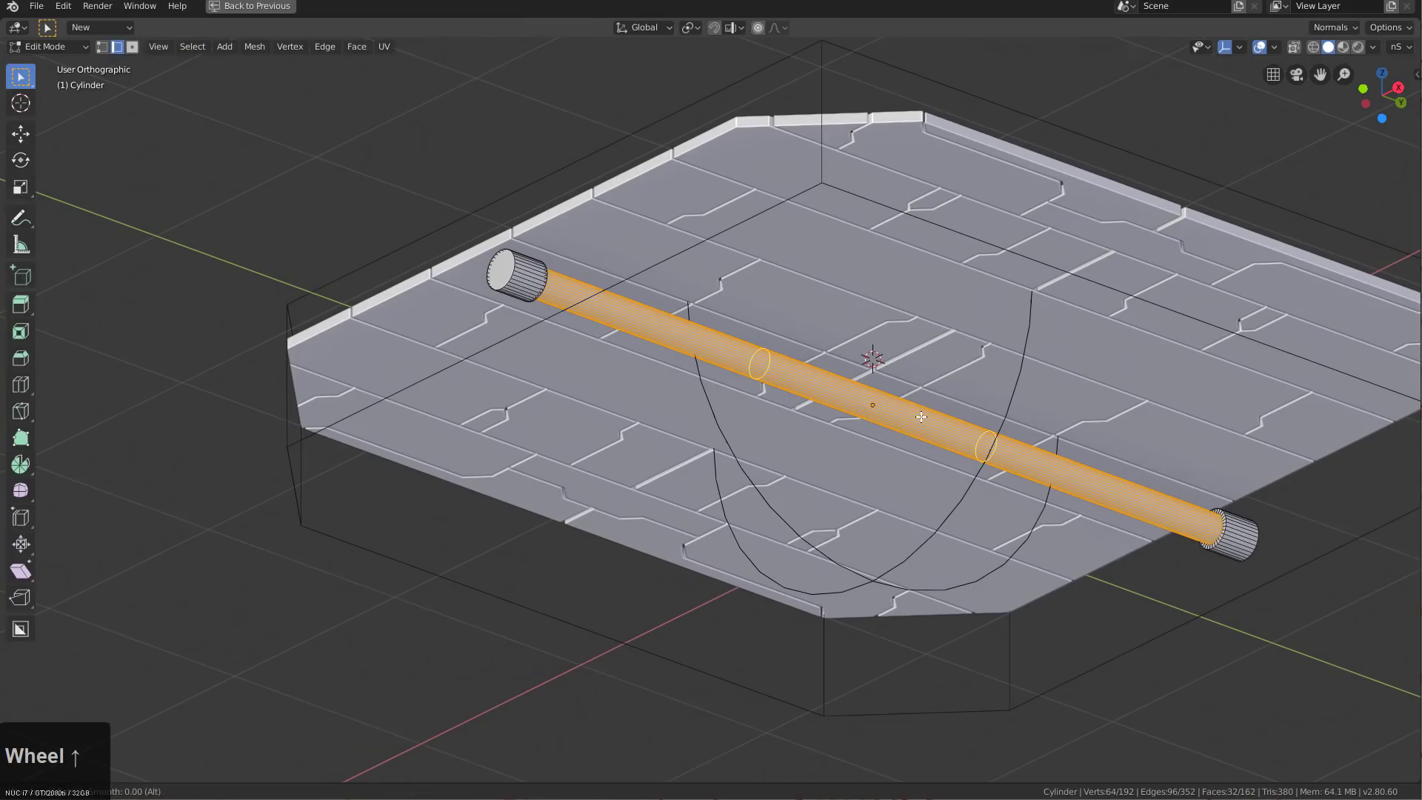
click(926, 415)
right_click(1101, 551)
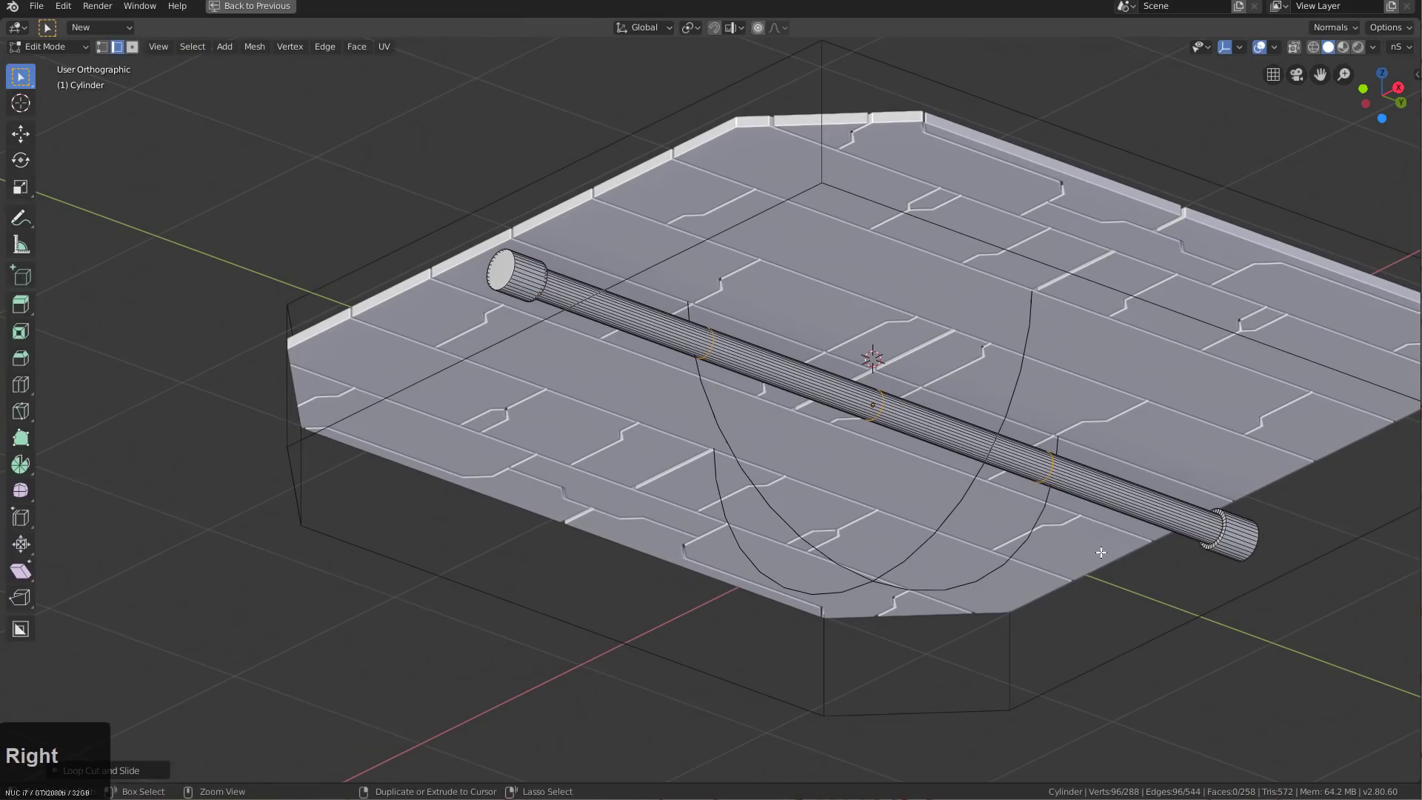
key(ctrl+b)
key(shift)
click(931, 473)
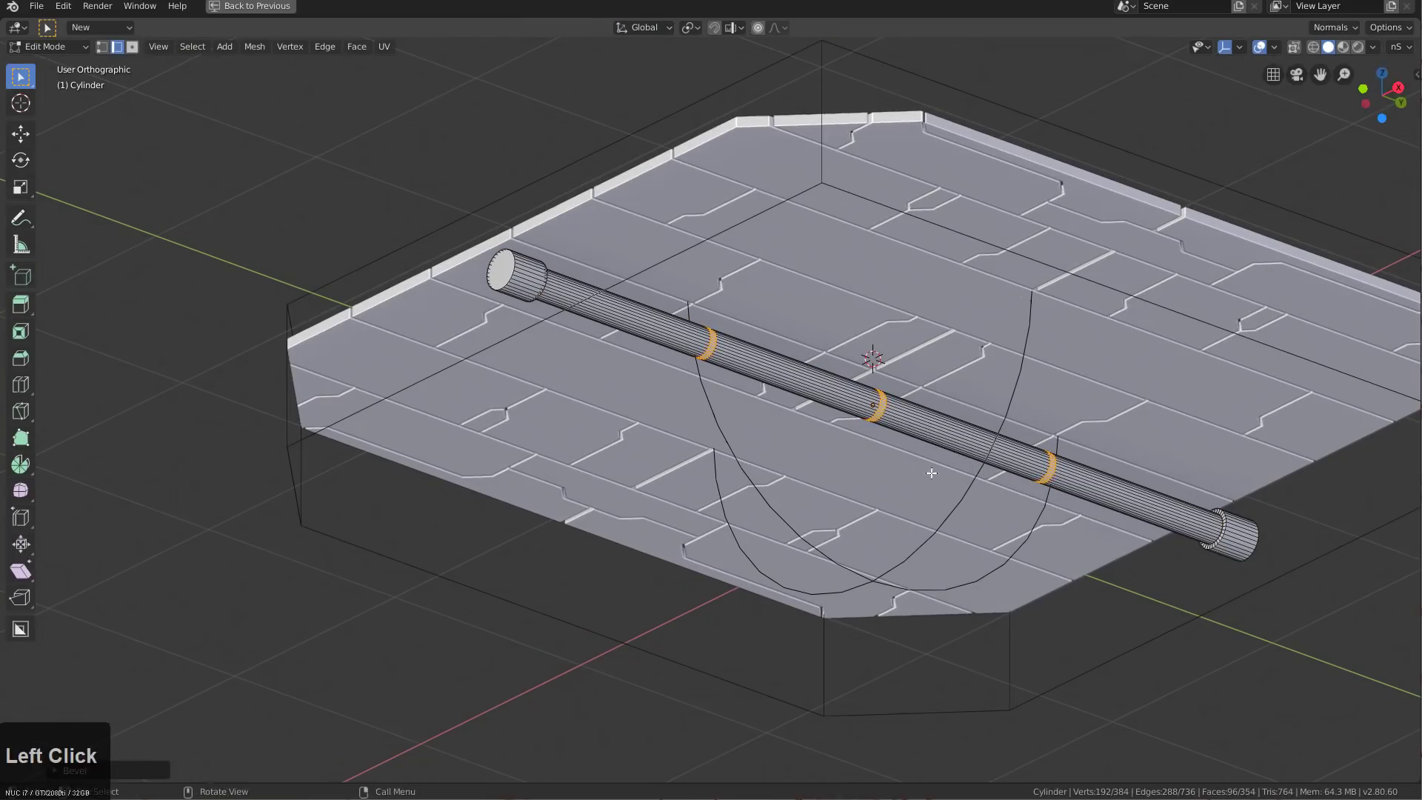
Extrude the three narrow bands in place and fatten them outward along their normals by about 0.25 into raised rings
scroll(896, 429, up, 2)
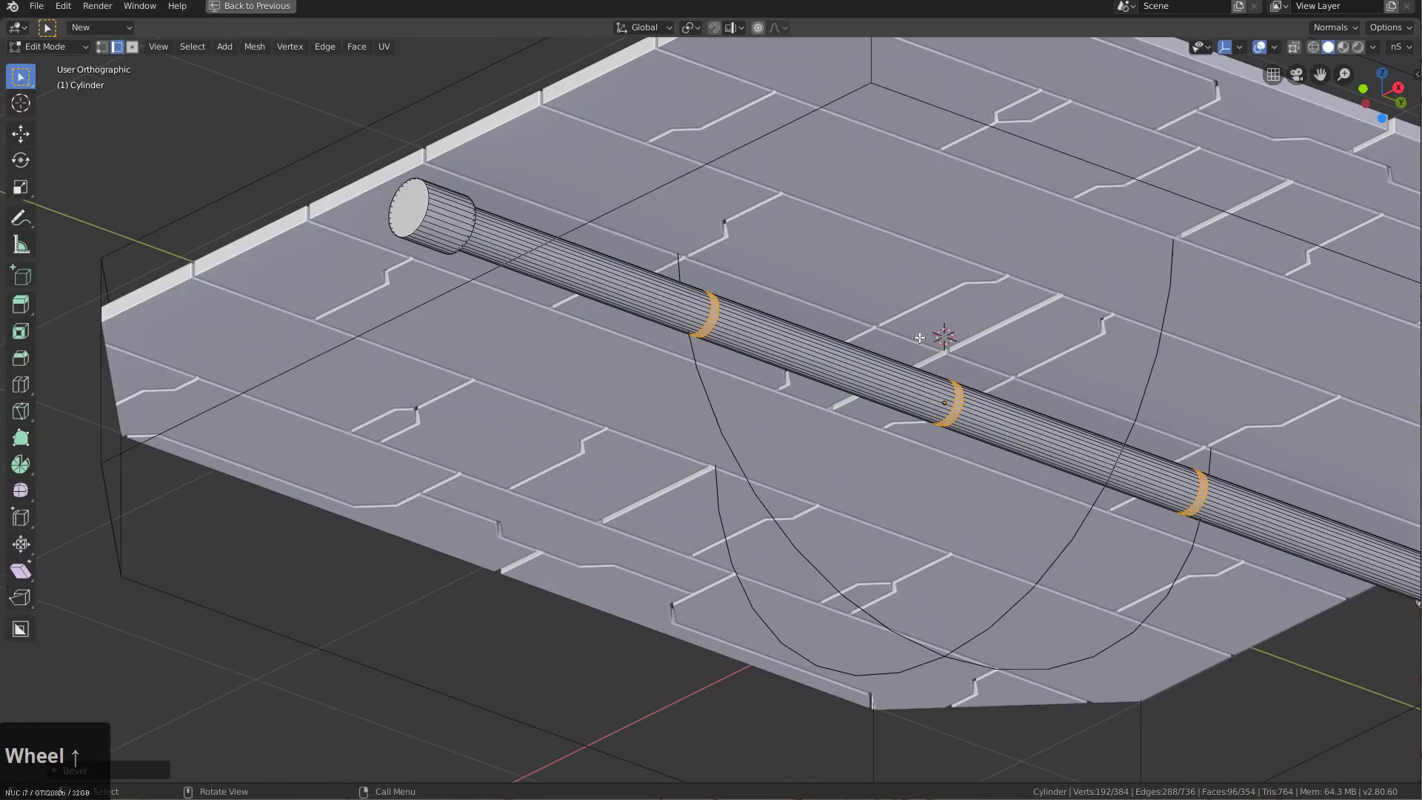
key(e)
right_click(1138, 616)
key(alt+s)
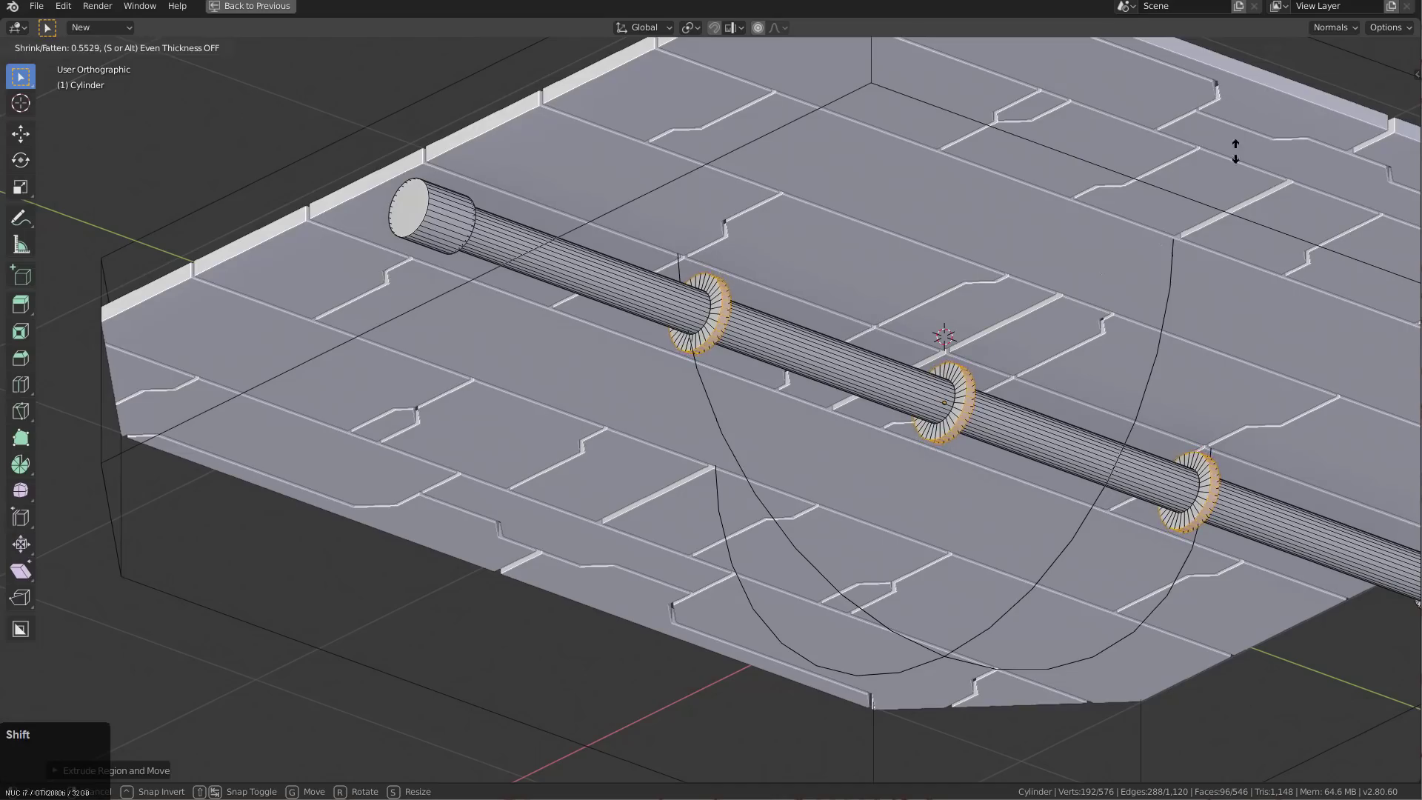
key(Escape)
key(alt+s)
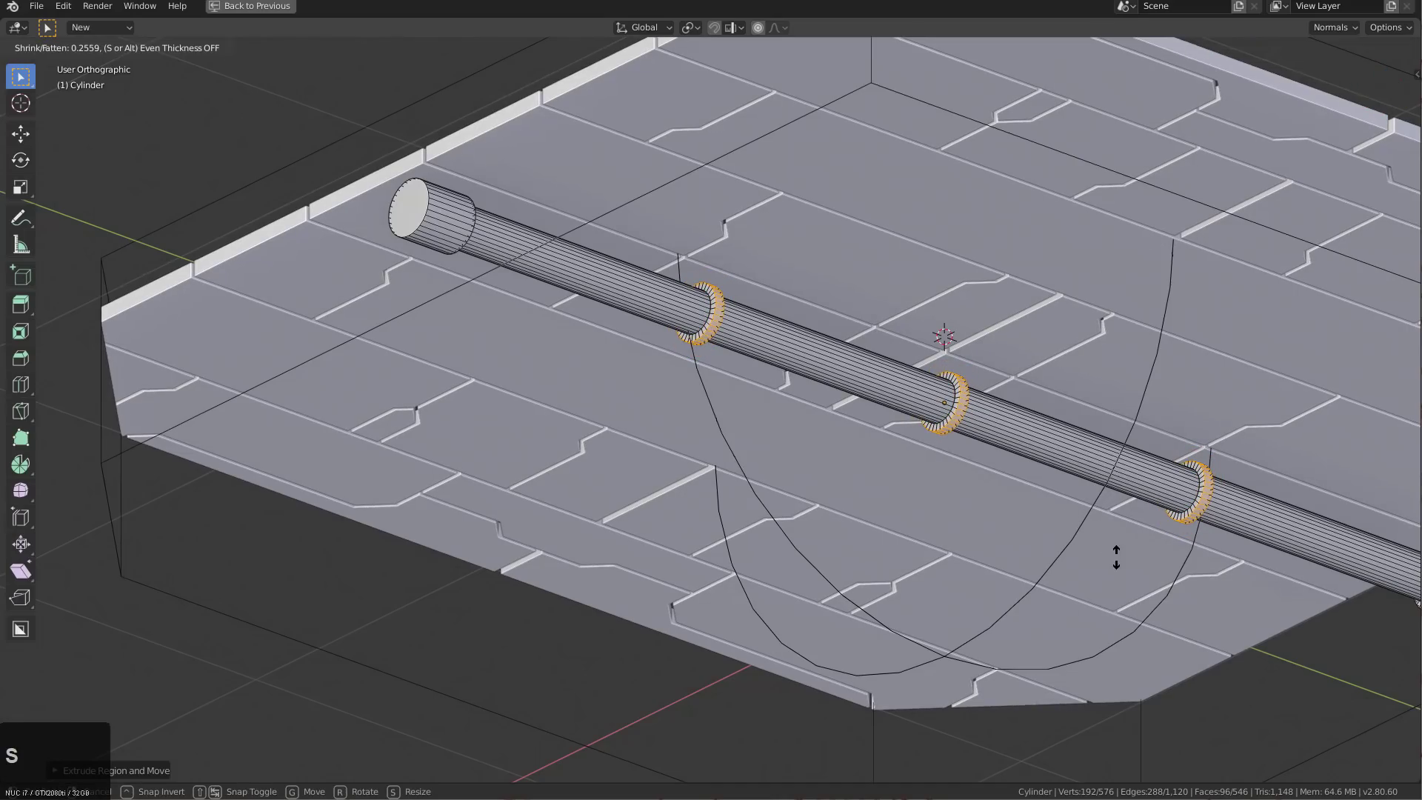
shift+click(1104, 524)
Isolate the three rings by hiding the rest of the pipe and select their lower halves from the side in X-ray
key(shift+h)
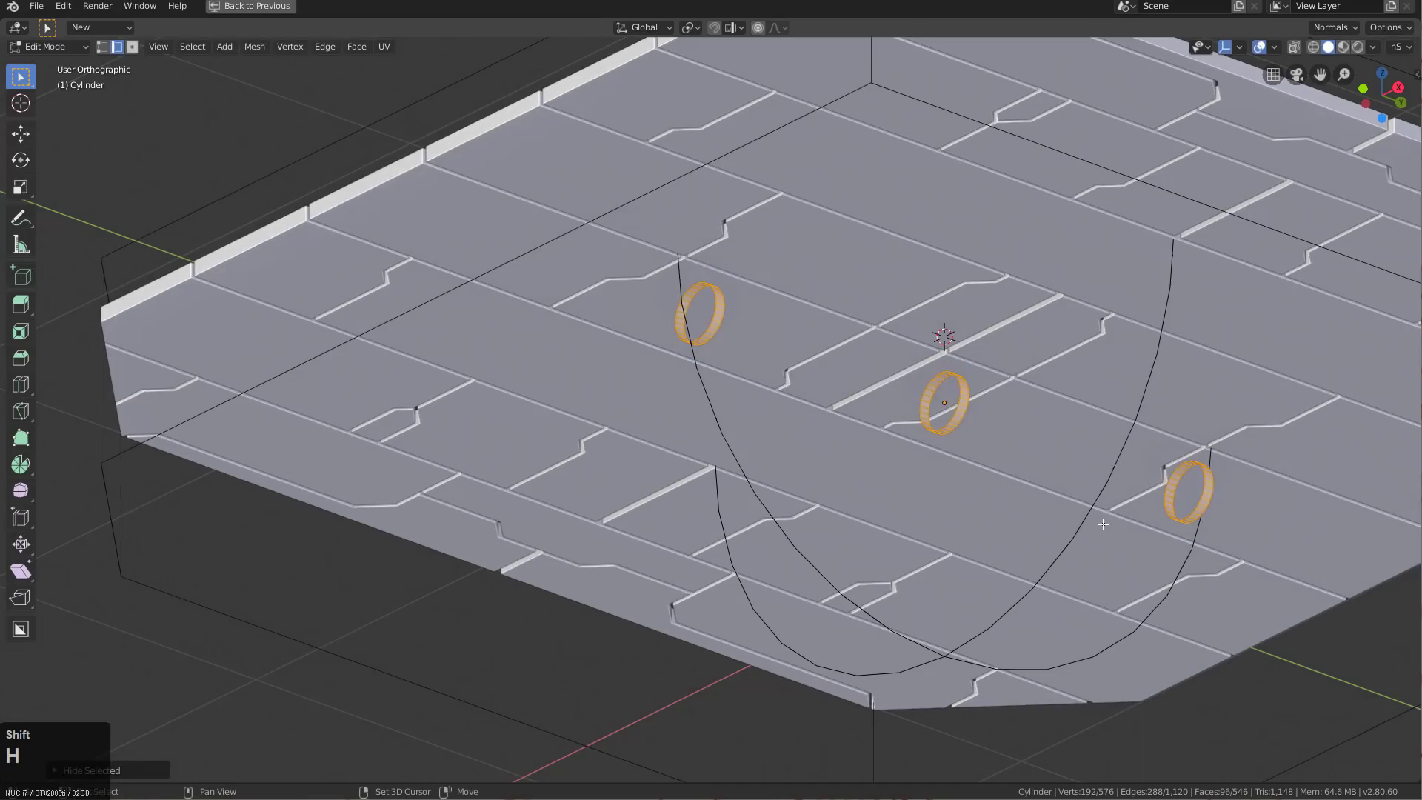
key(KP_3)
key(alt+z)
key(z)
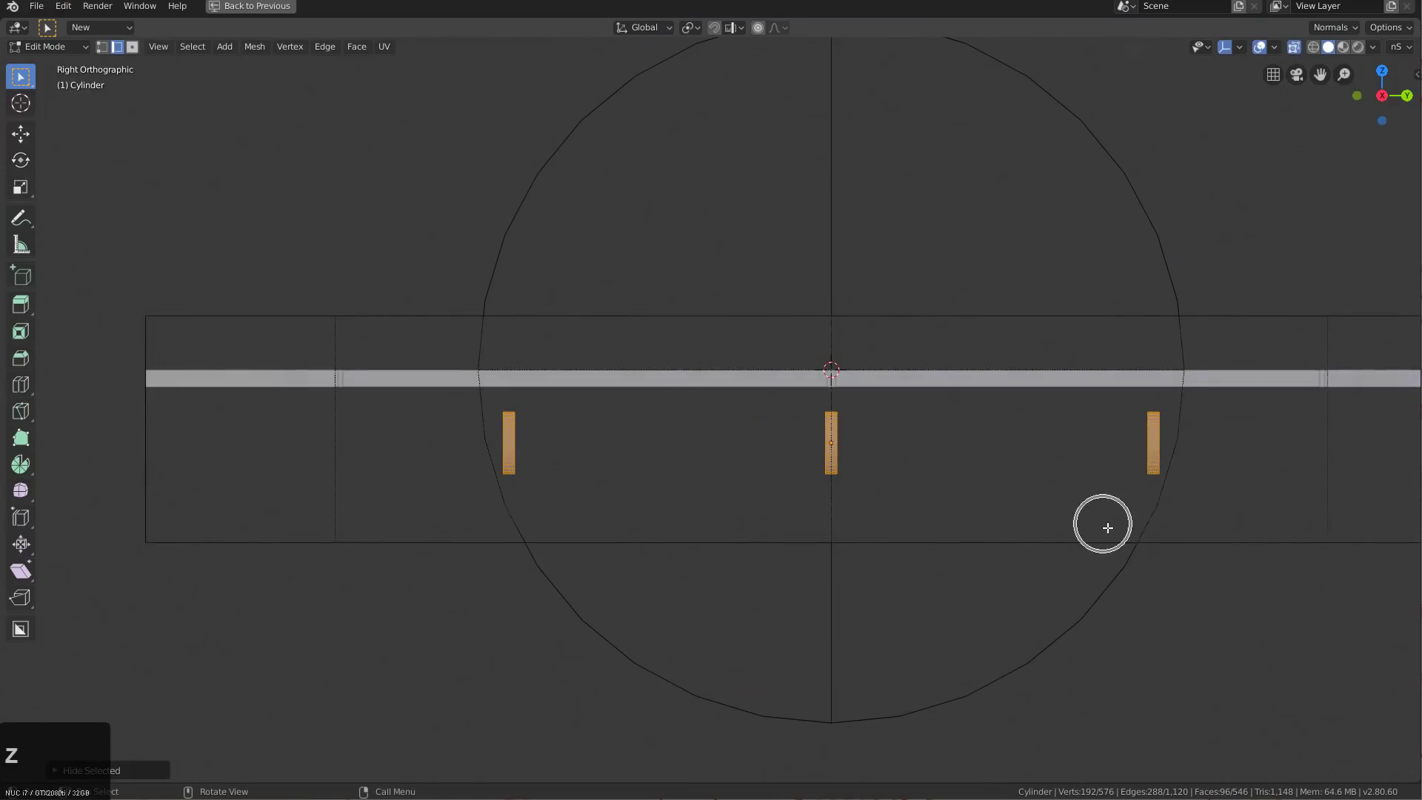
click(1193, 597)
drag(1287, 590, 460, 438)
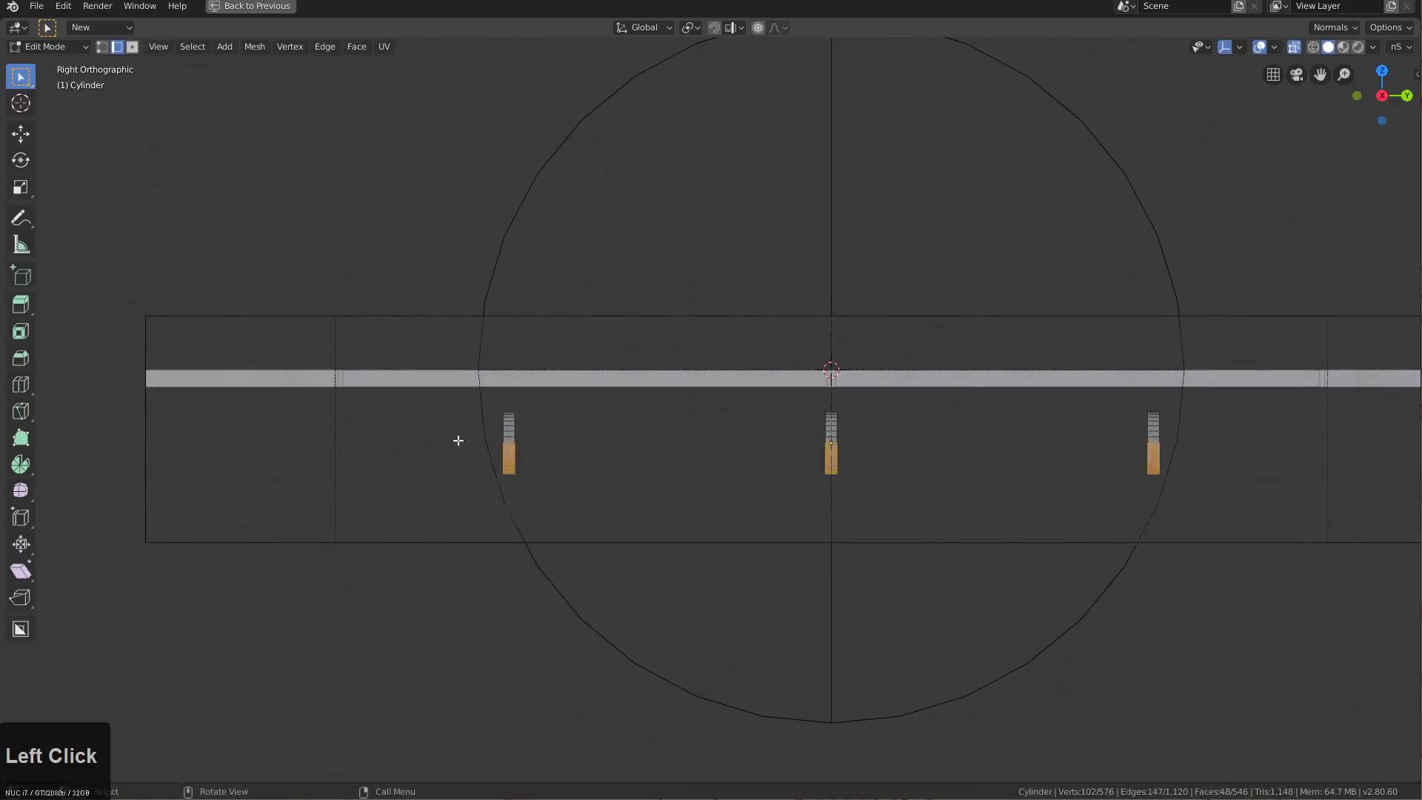
Extrude the rings' lower halves down along Z by about 0.3 m and flatten the ends by scaling Z to 0
middle_drag(460, 438, 714, 459)
scroll(725, 449, up, 2)
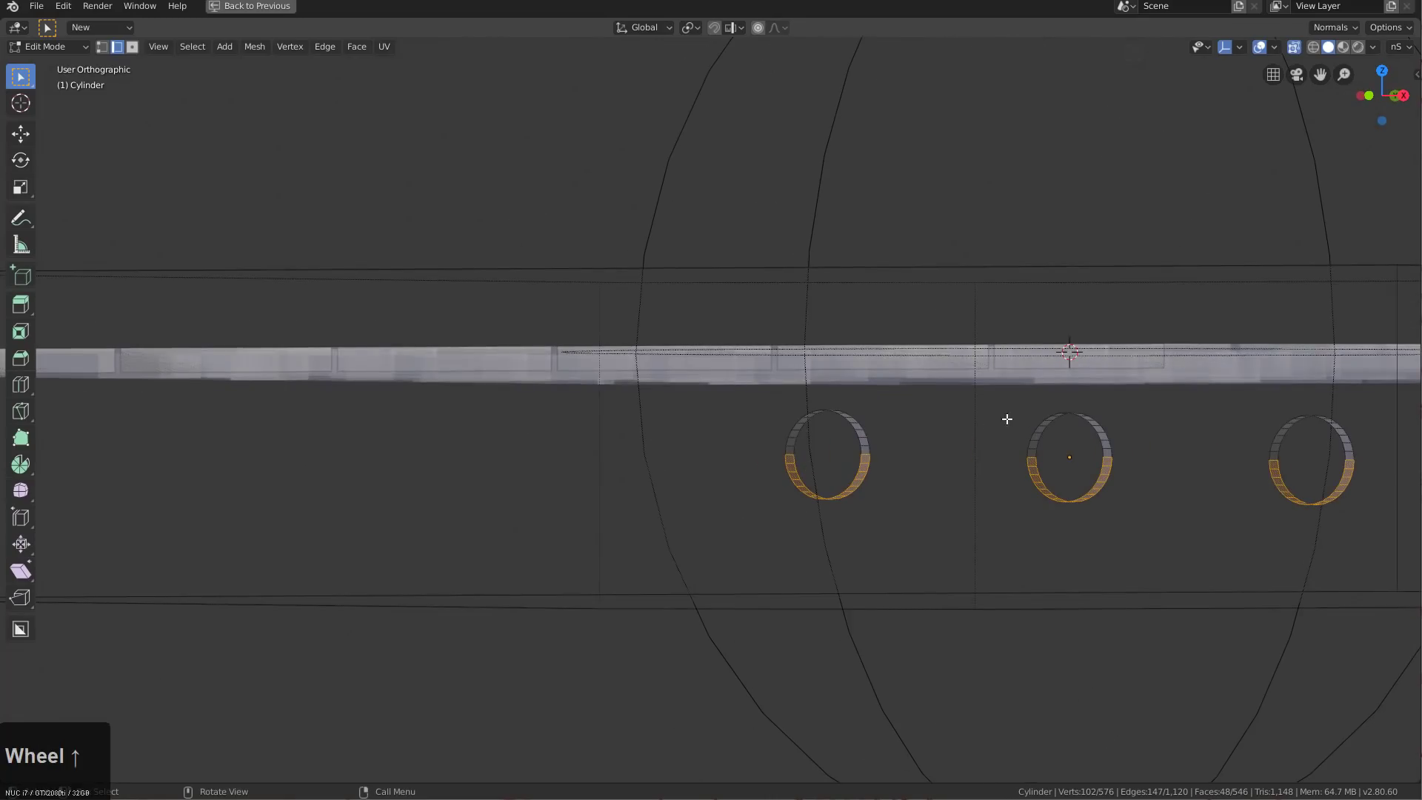
key(e)
key(z)
key(z)
key(z)
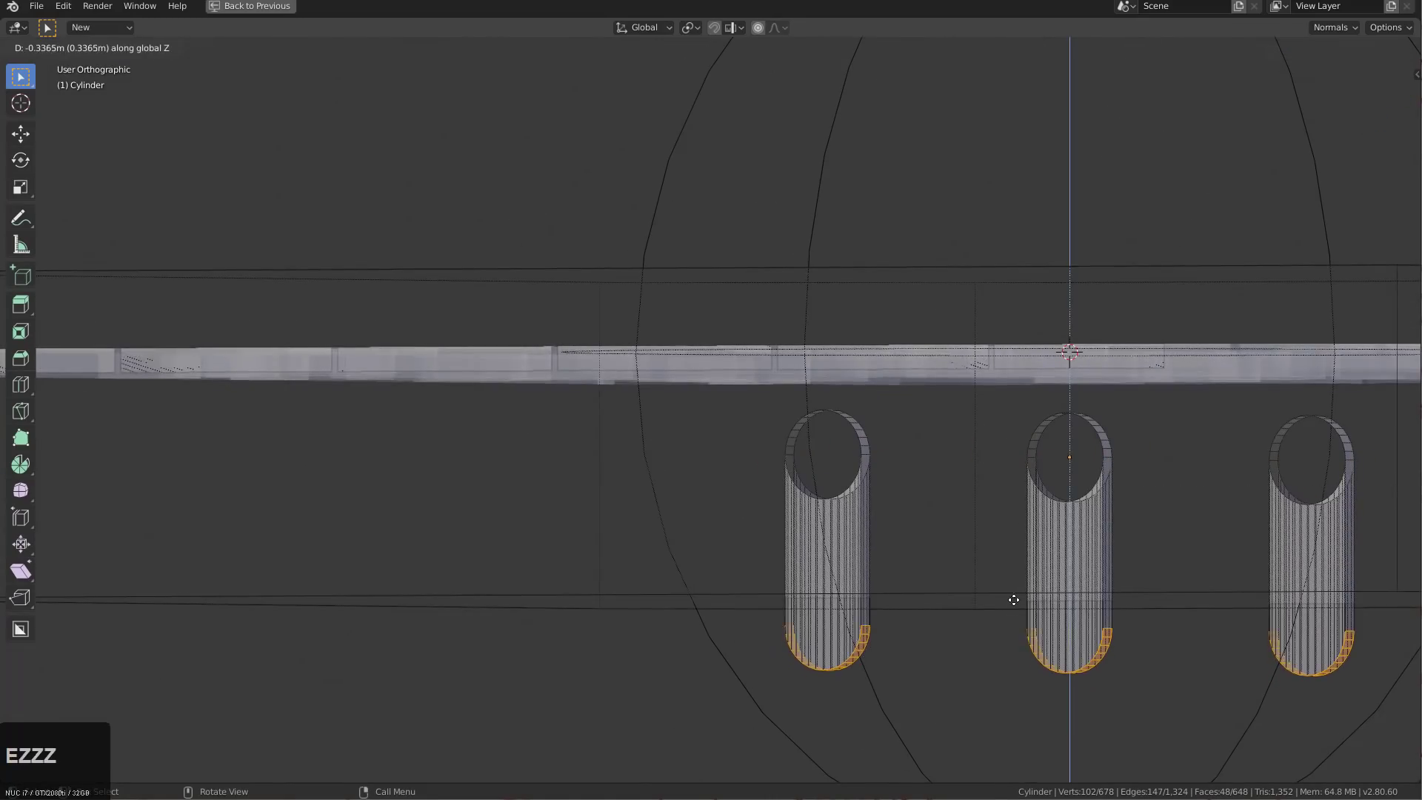
click(1010, 582)
key(s)
key(z)
key(KP_0)
key(KP_Enter)
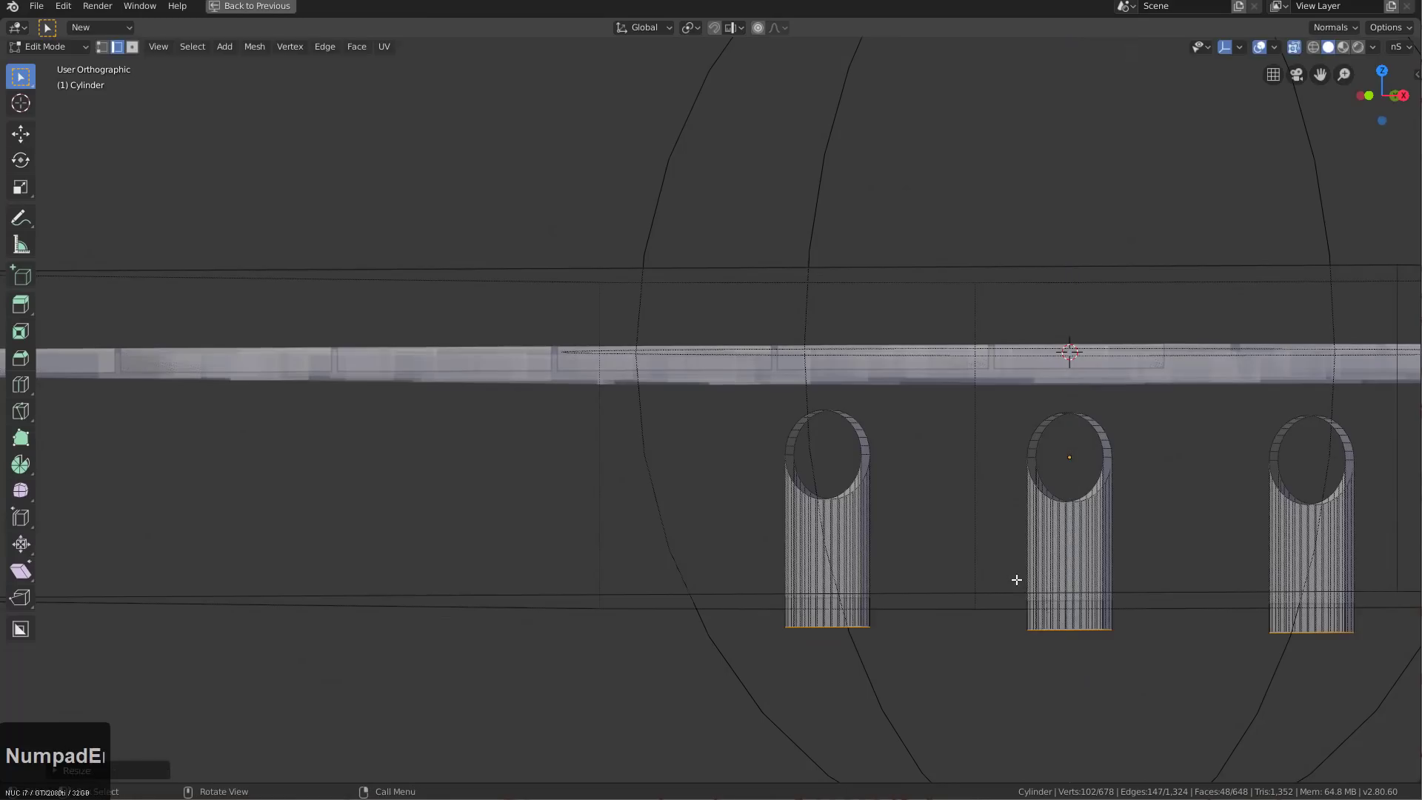
Clean up the bracketed pipe's mesh with the Hard Ops limited dissolve and turn X-ray off
key(Tab)
key(q)
mouse_move(1073, 640)
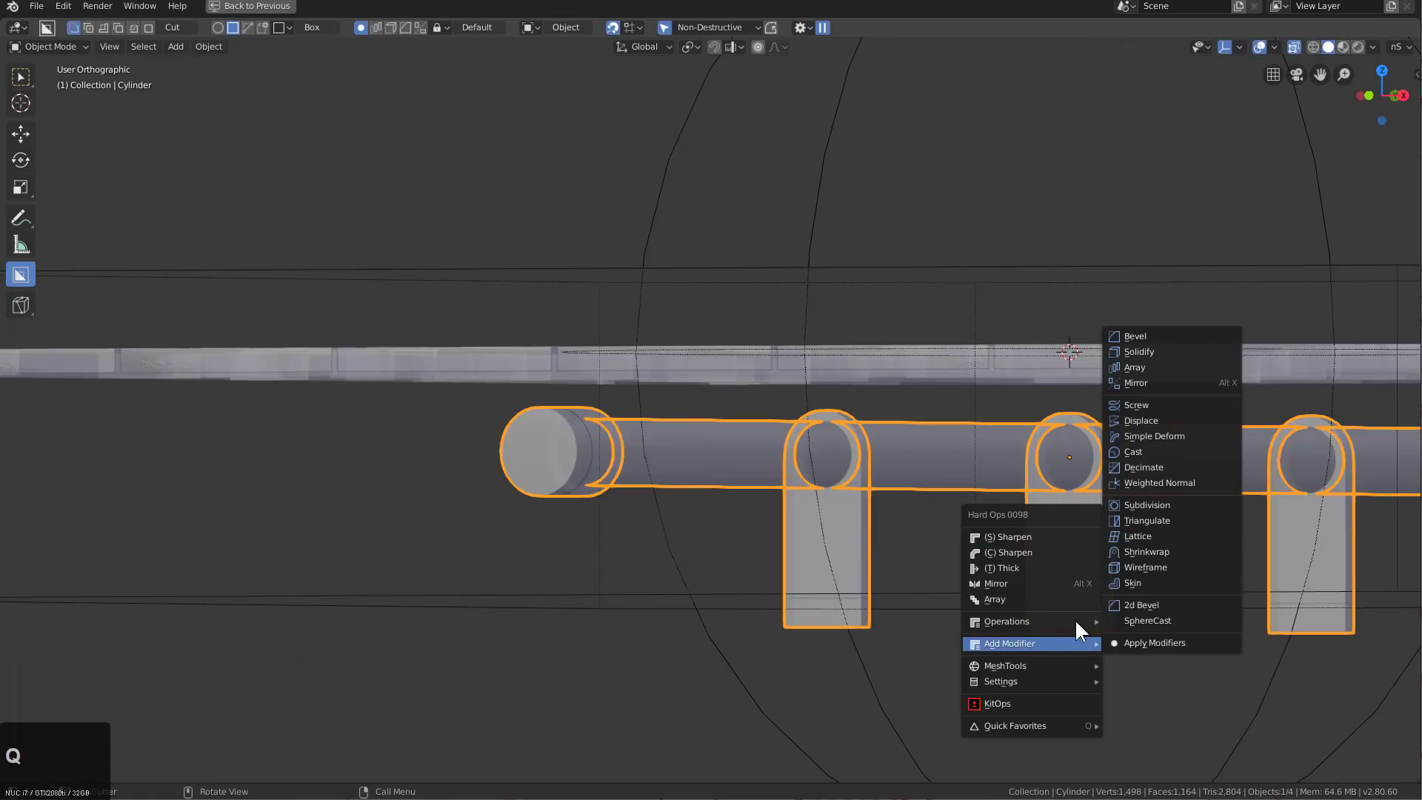
click(1174, 560)
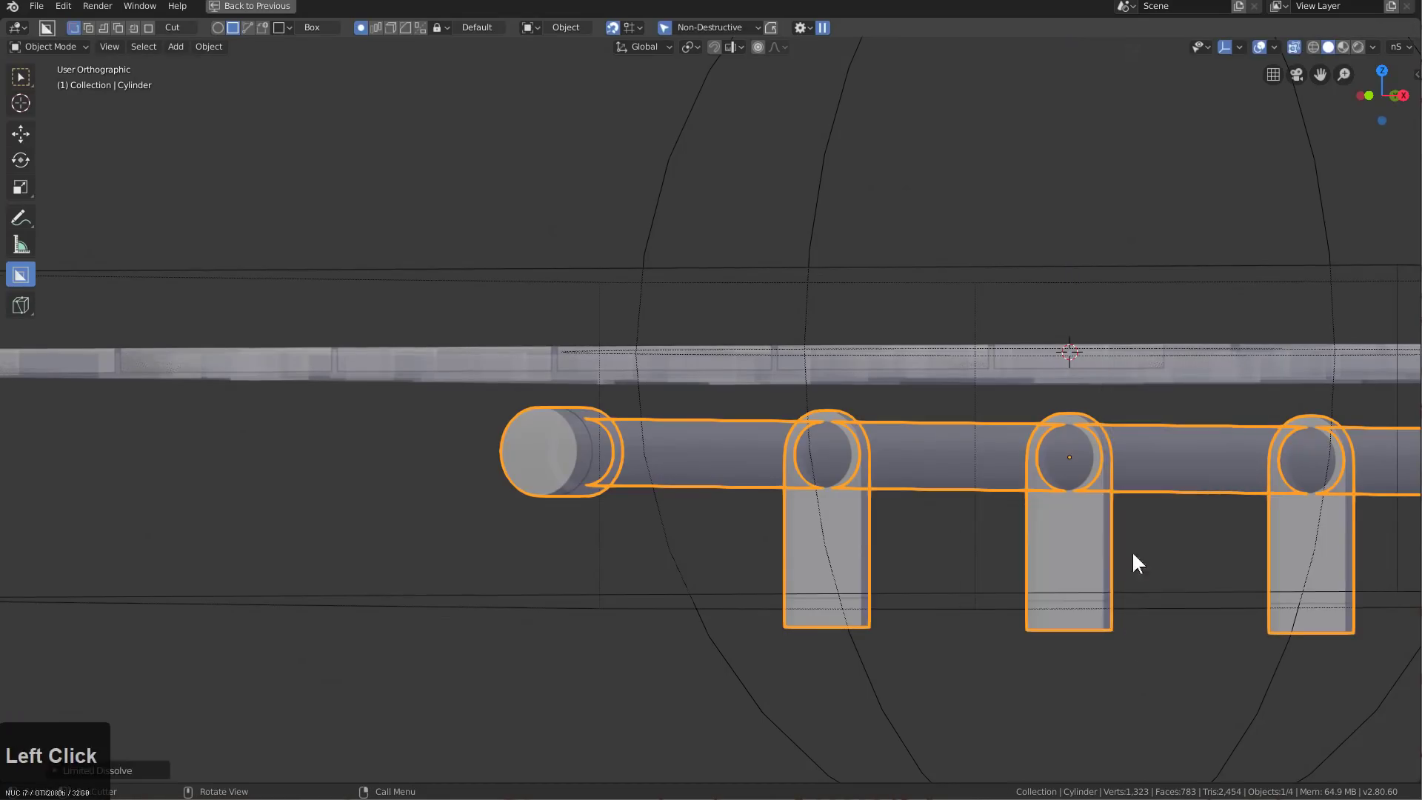
key(alt+z)
middle_drag(990, 499, 967, 483)
key(Tab)
key(Tab)
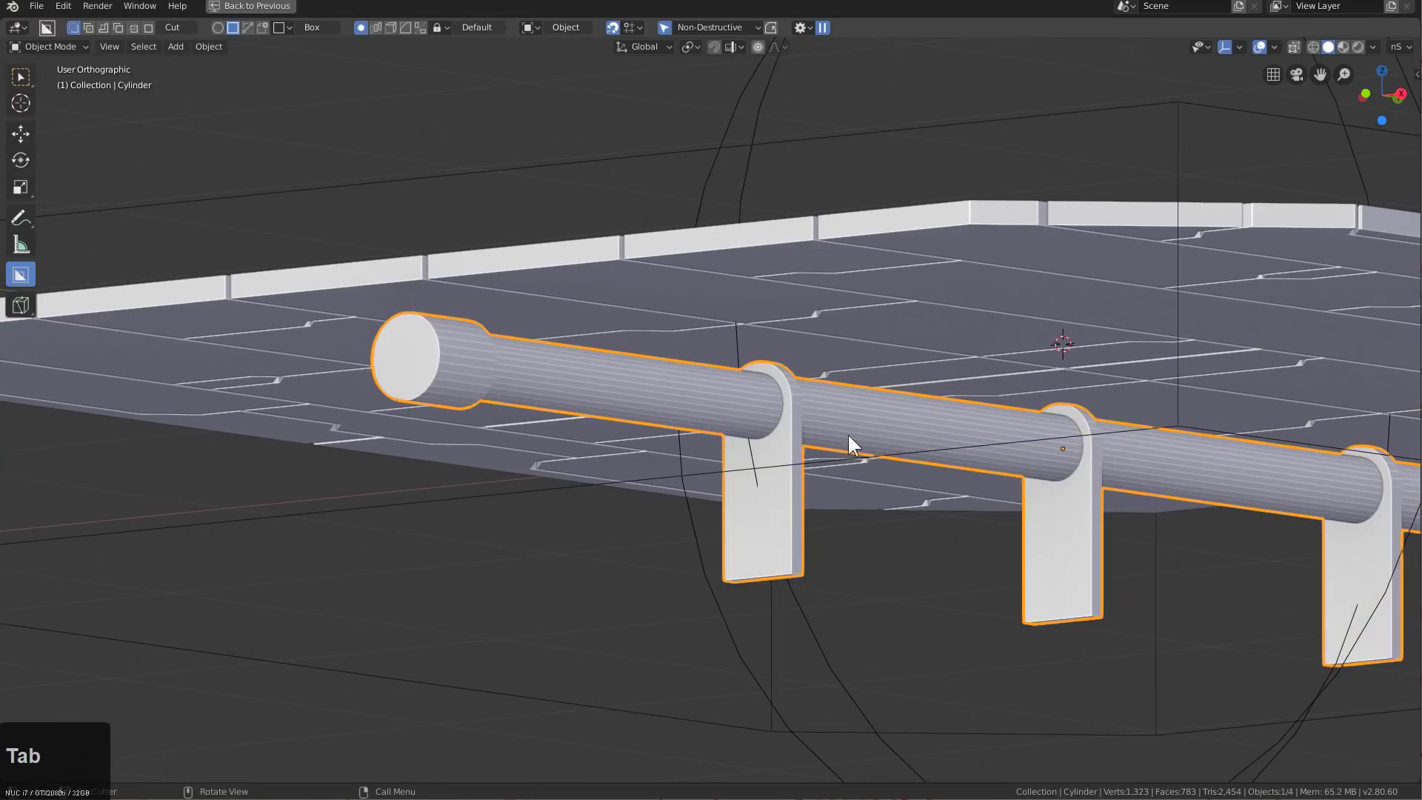
Mirror the bracketed pipe across its X axis with the Hard Ops mirror
middle_drag(883, 432, 896, 419)
key(x)
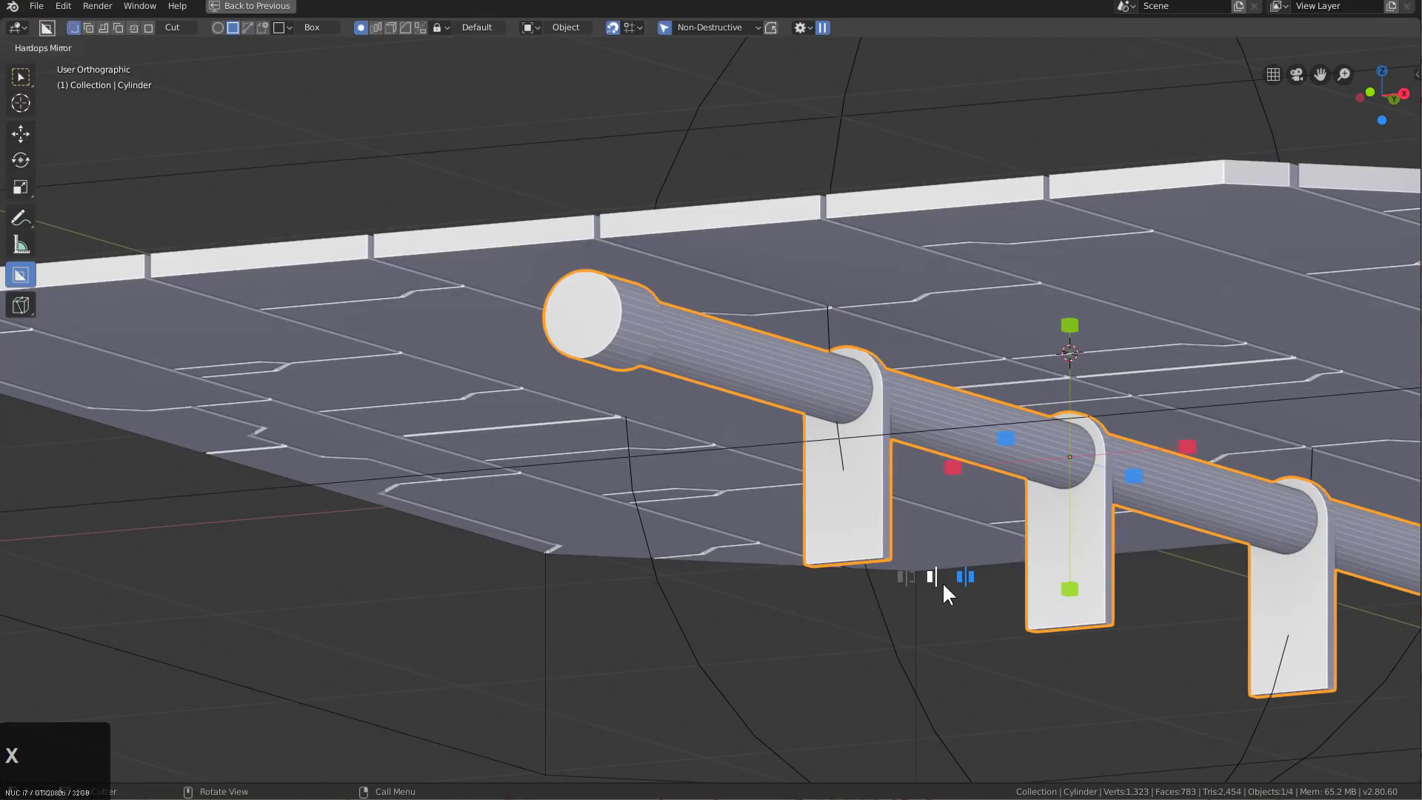
click(964, 577)
Dissolve the stray diagonal edges on the middle bracket's face
key(Tab)
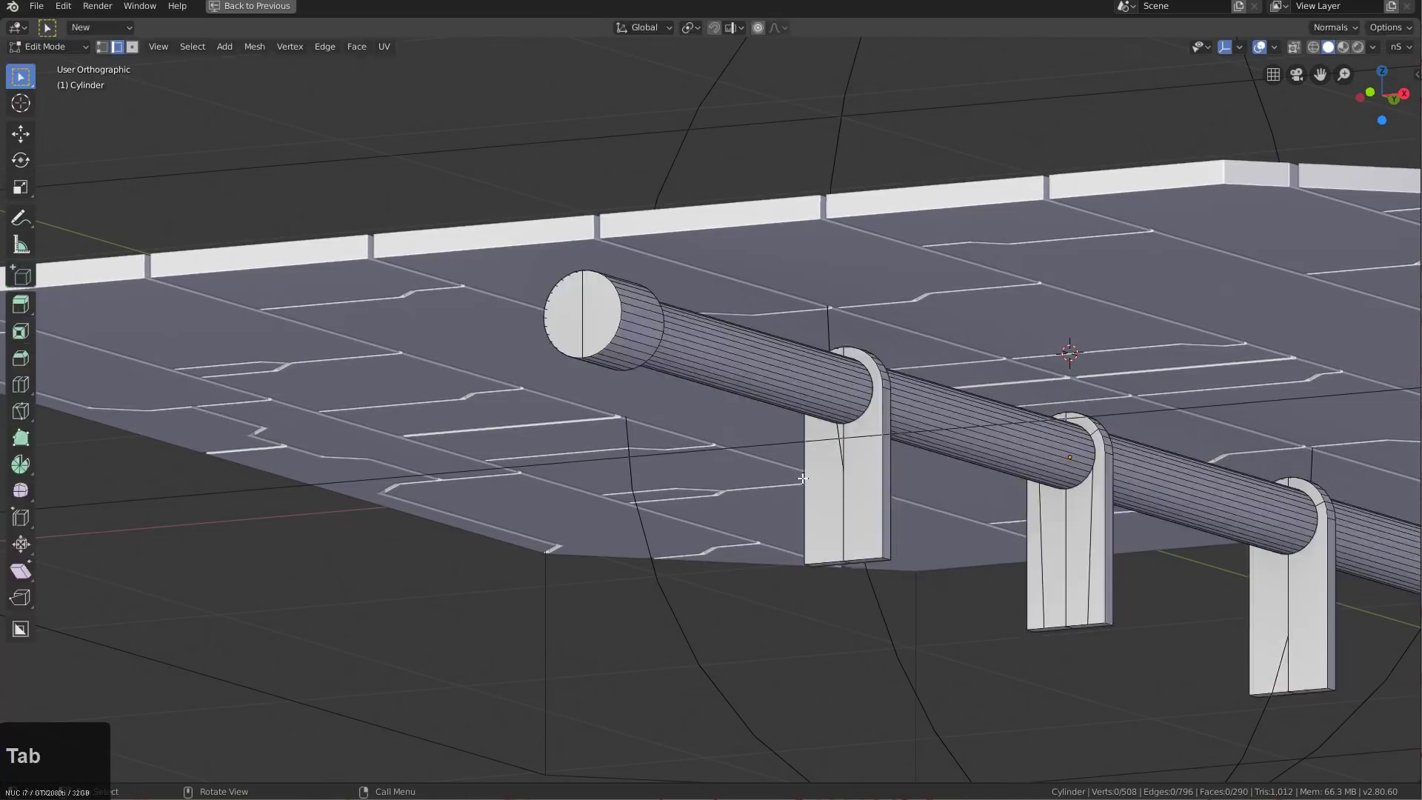
middle_drag(1010, 437, 1142, 506)
click(896, 589)
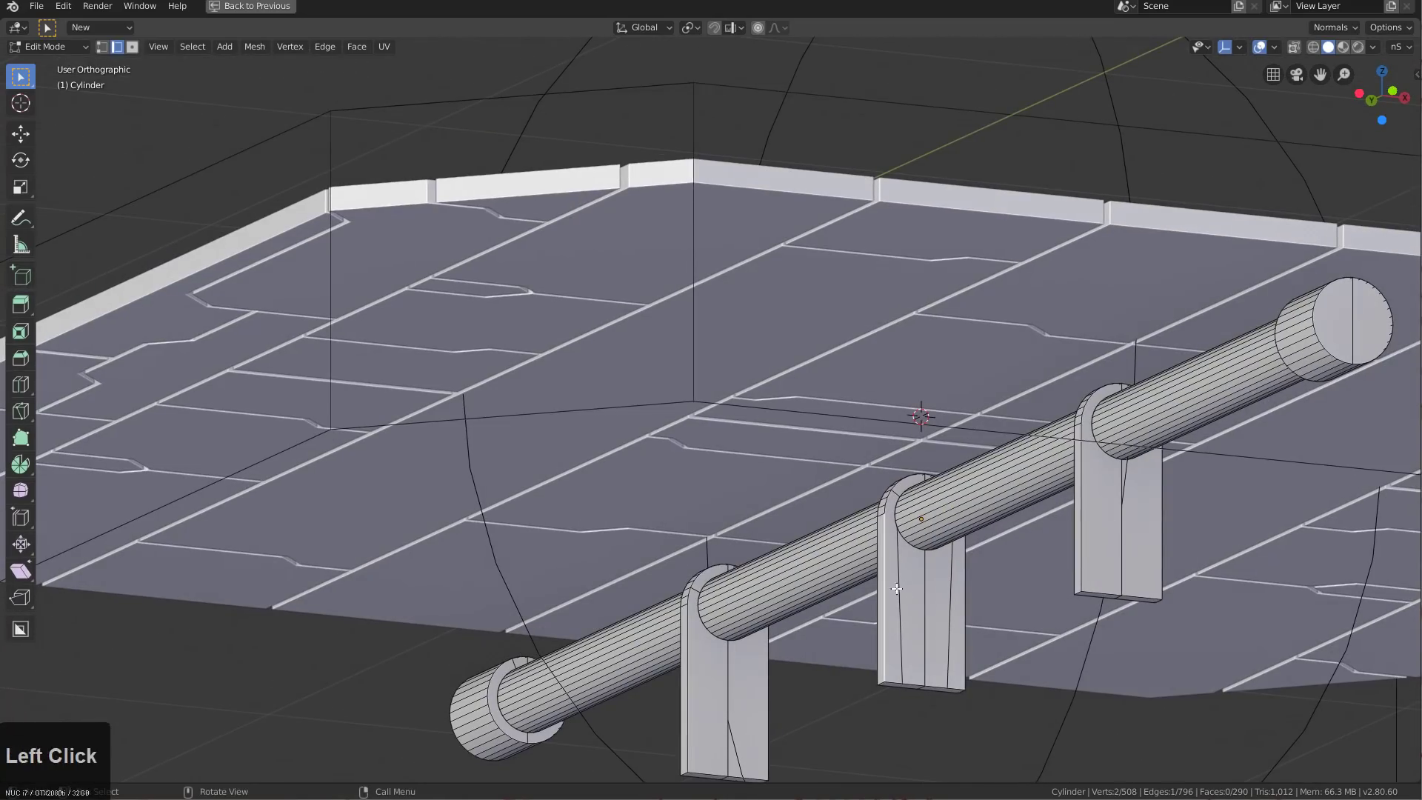
click(904, 586)
key(ctrl+x)
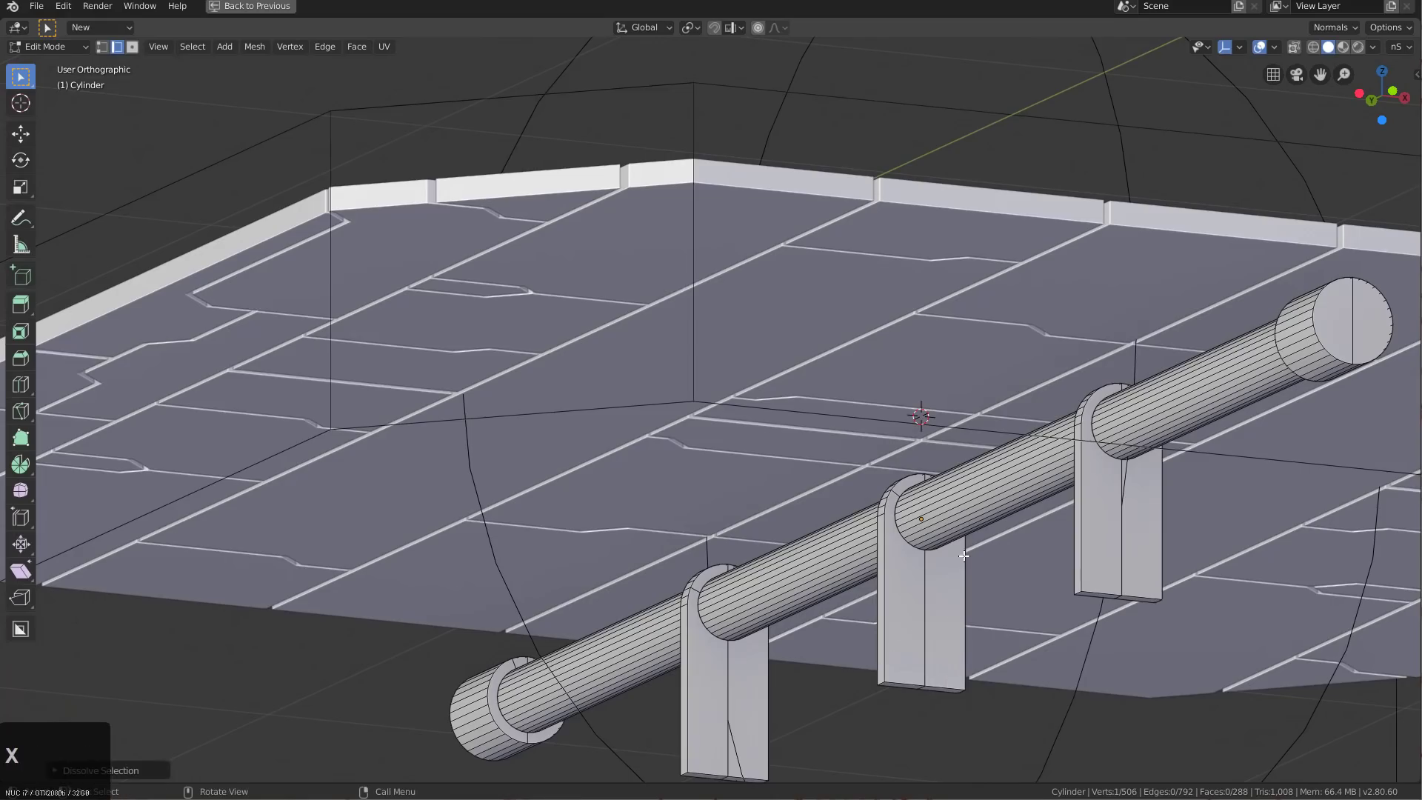
Mirror the pipe across X again so the cleaned half of the middle bracket carries over to the other half
scroll(921, 552, down, 2)
middle_drag(921, 552, 1032, 504)
key(alt+x)
click(760, 490)
key(Tab)
key(Tab)
key(Tab)
Array the bracketed pipe along X with a relative offset of 1.220 and a count of 12
key(q)
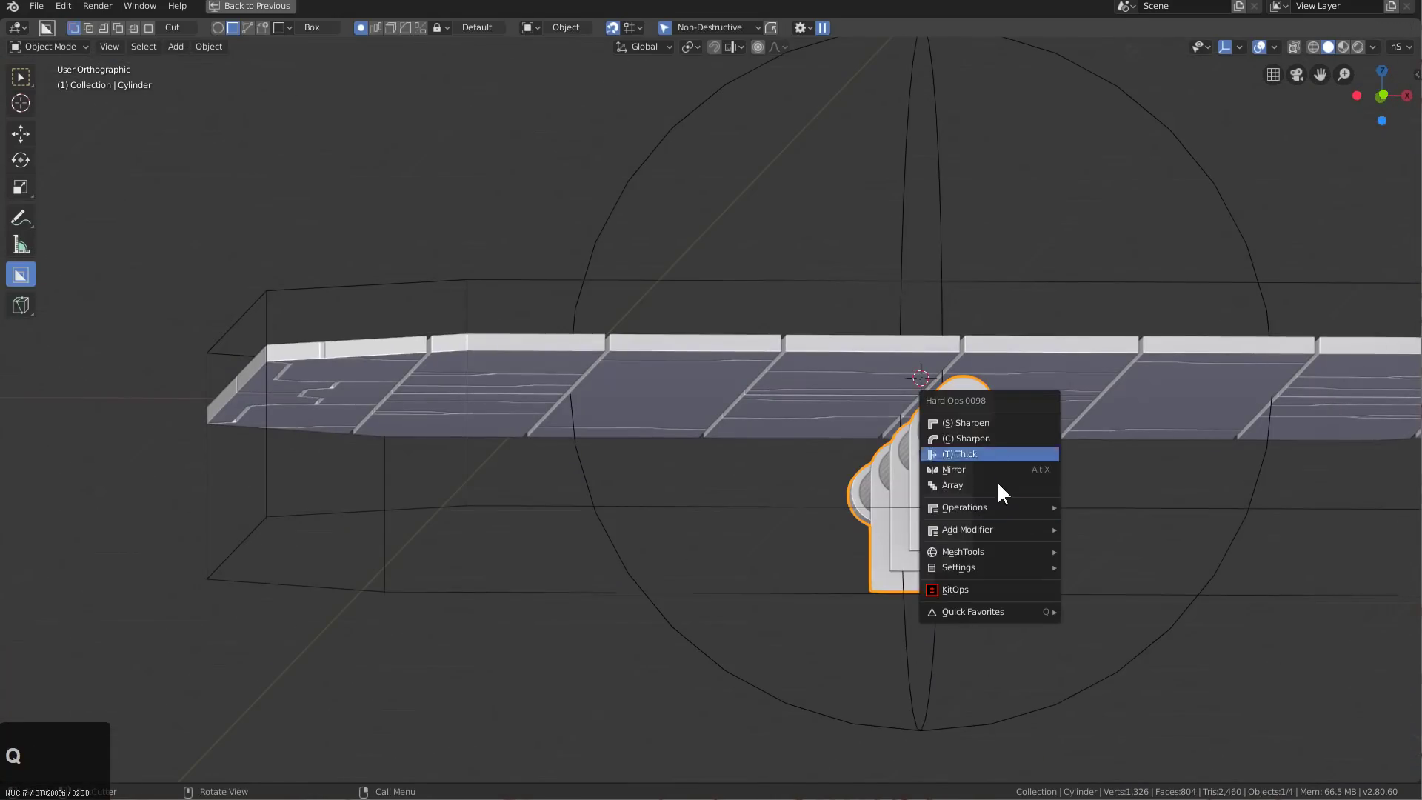
click(1003, 483)
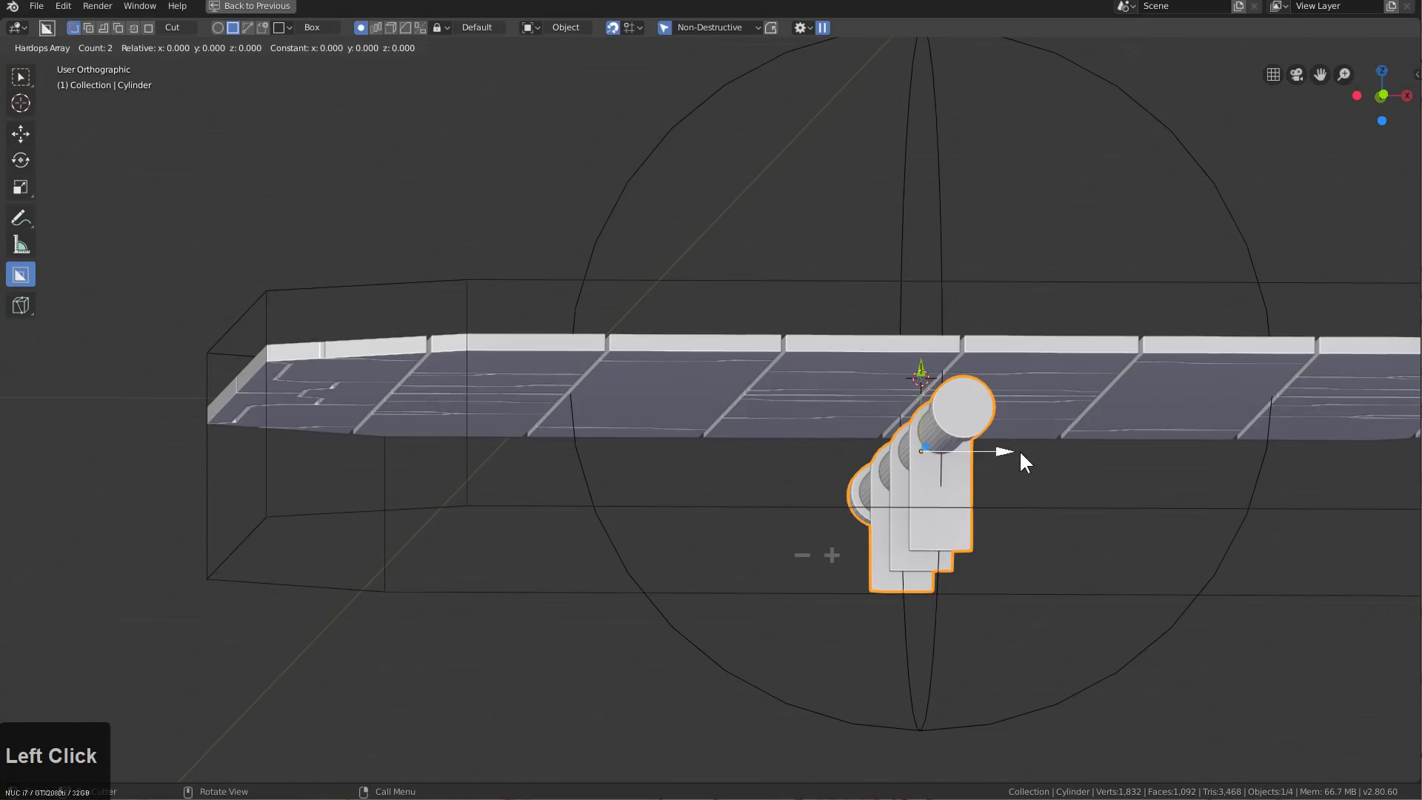
drag(1019, 450, 1088, 451)
click(907, 555)
click(907, 555)
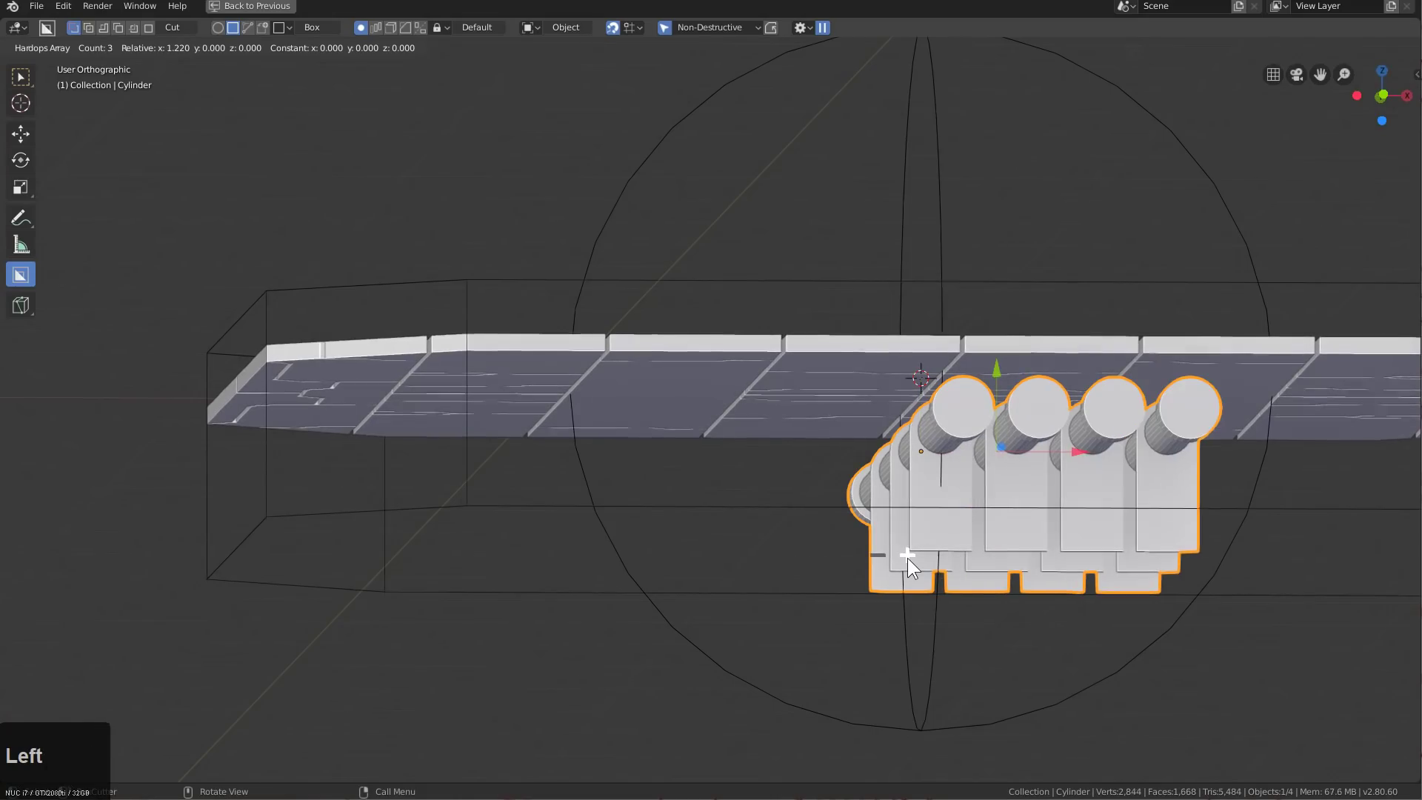
click(907, 555)
click(907, 555)
click(907, 555)
scroll(907, 557, down, 4)
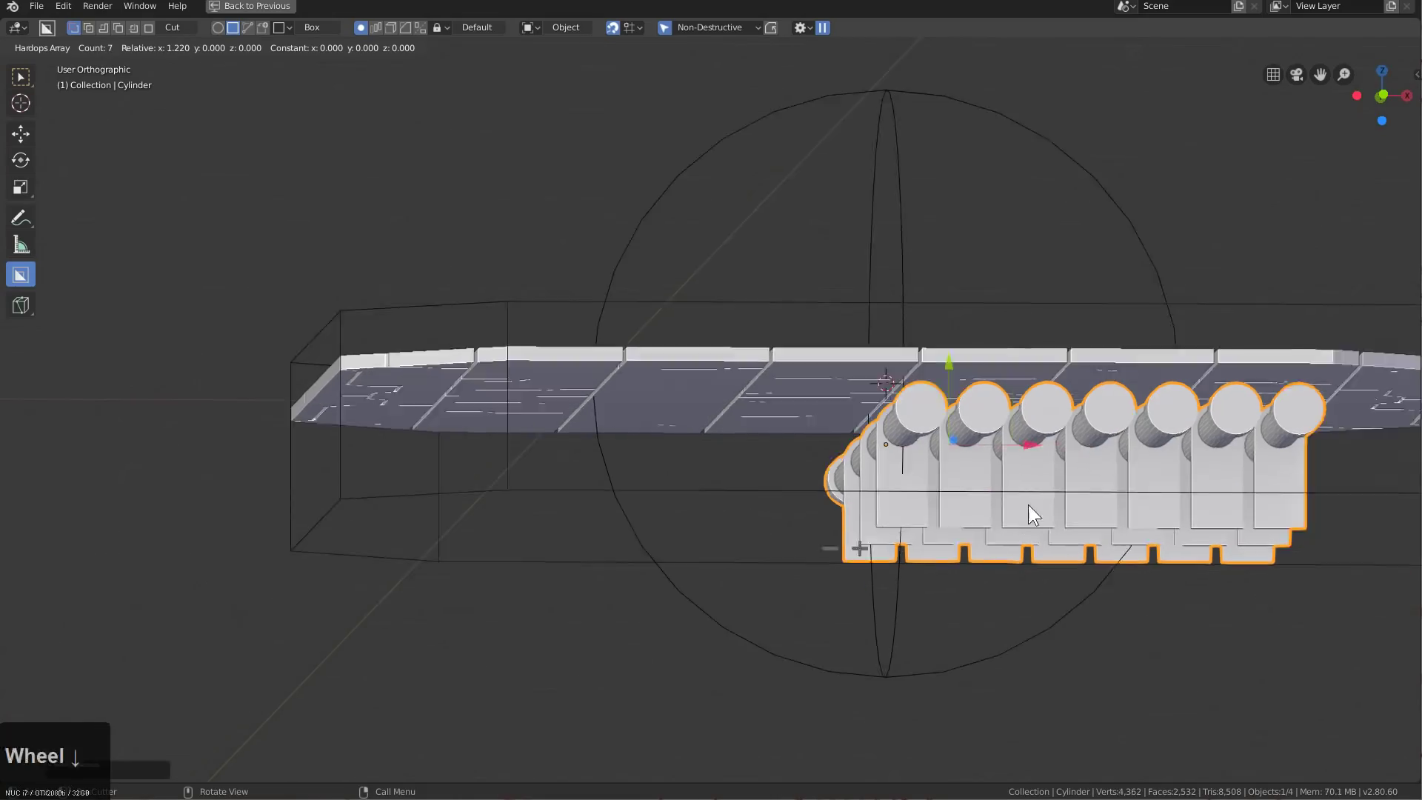
click(762, 533)
click(763, 533)
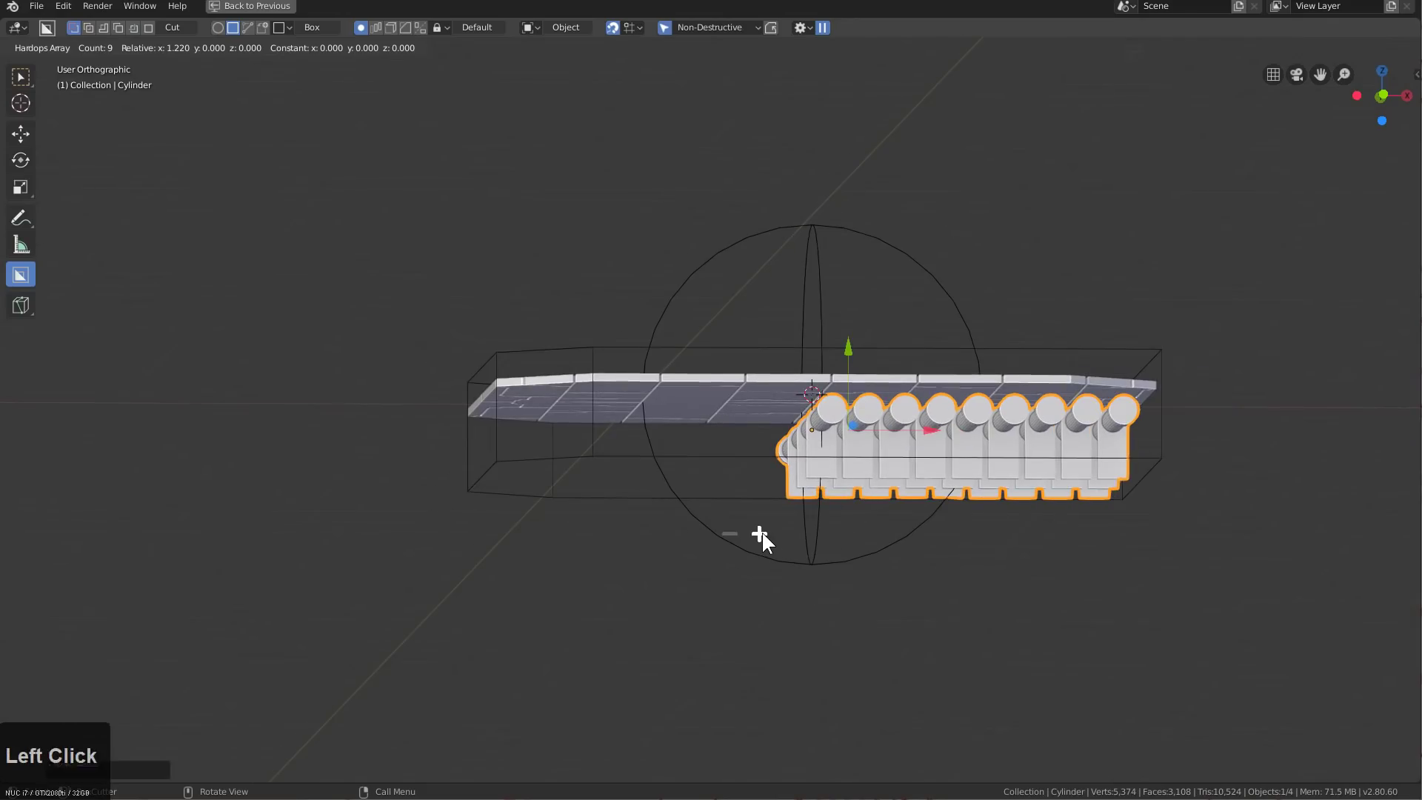
click(763, 533)
click(763, 533)
click(759, 533)
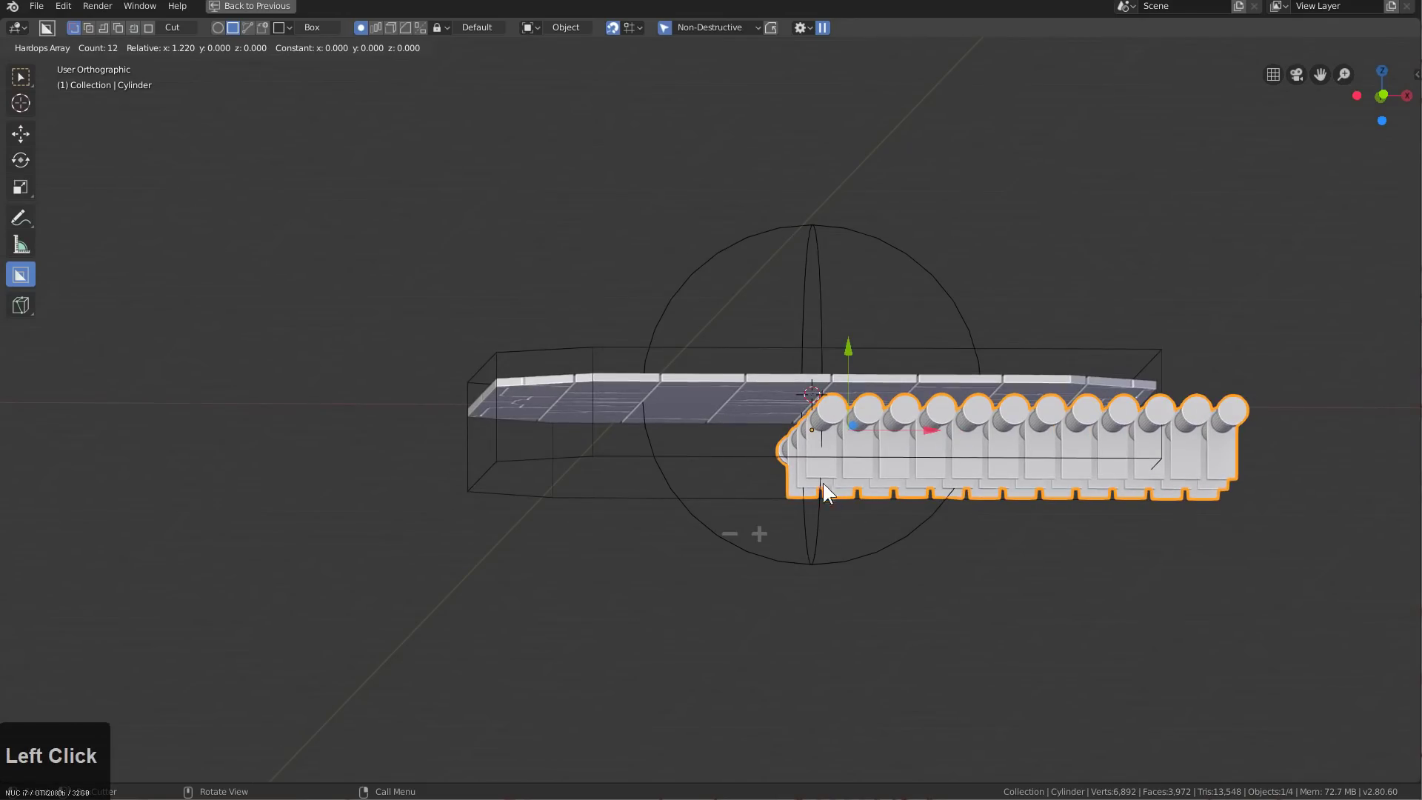
right_click(911, 442)
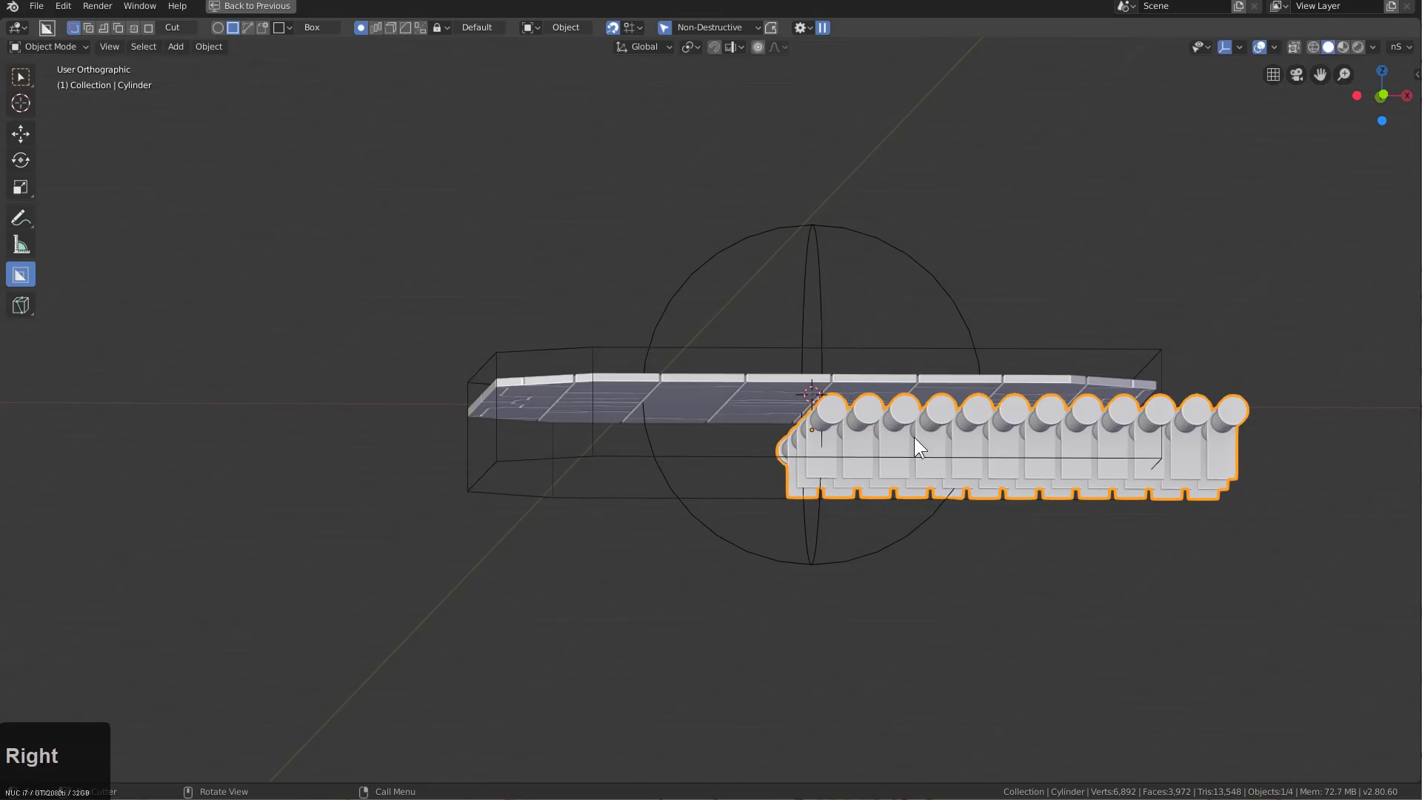
Move the pipe array along X so its first pipe sits at the tile's outer edge
key(g)
key(x)
click(600, 410)
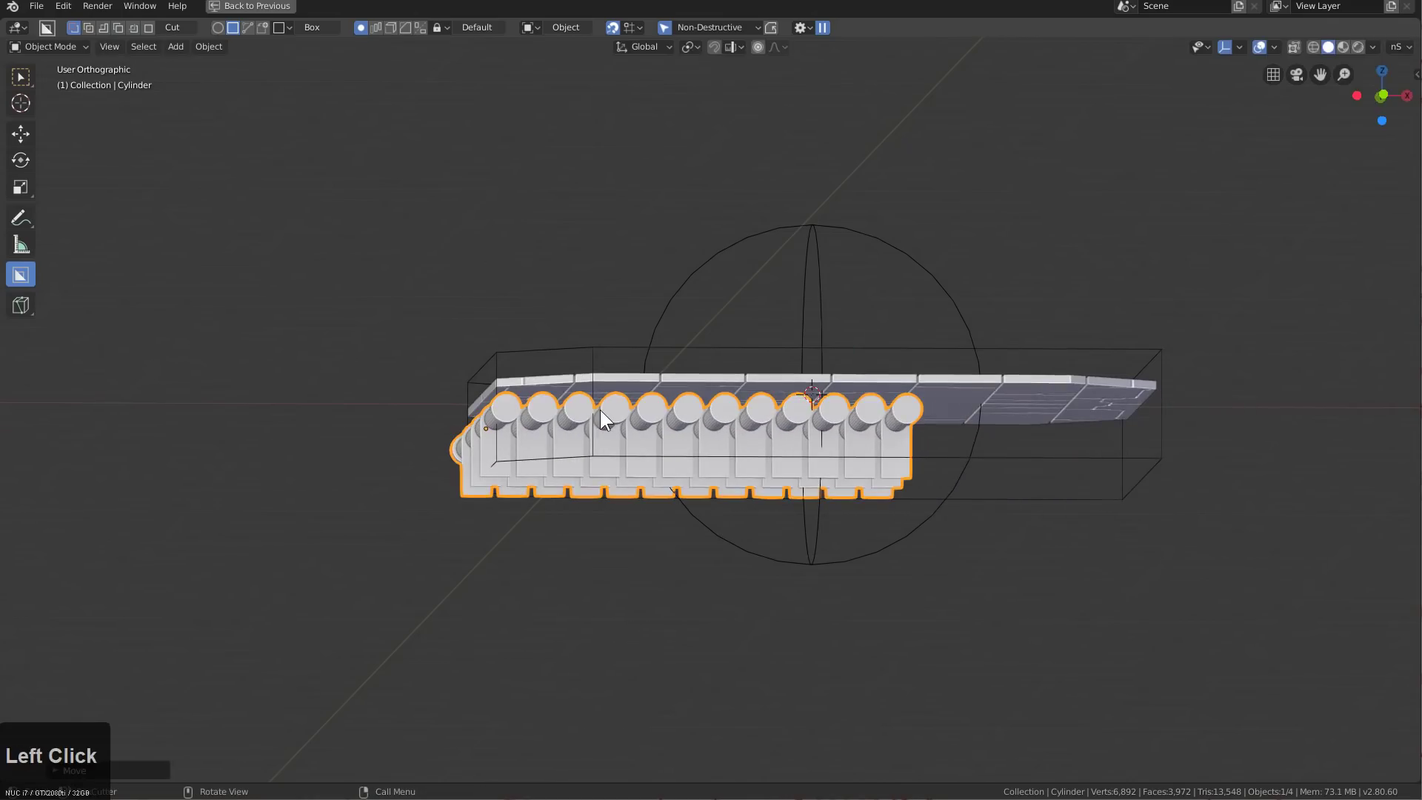
Set the array modifier's count to 19 so the pipes span the tile's full width
key(KP_7)
scroll(589, 412, down, 2)
key(ctrl+grave)
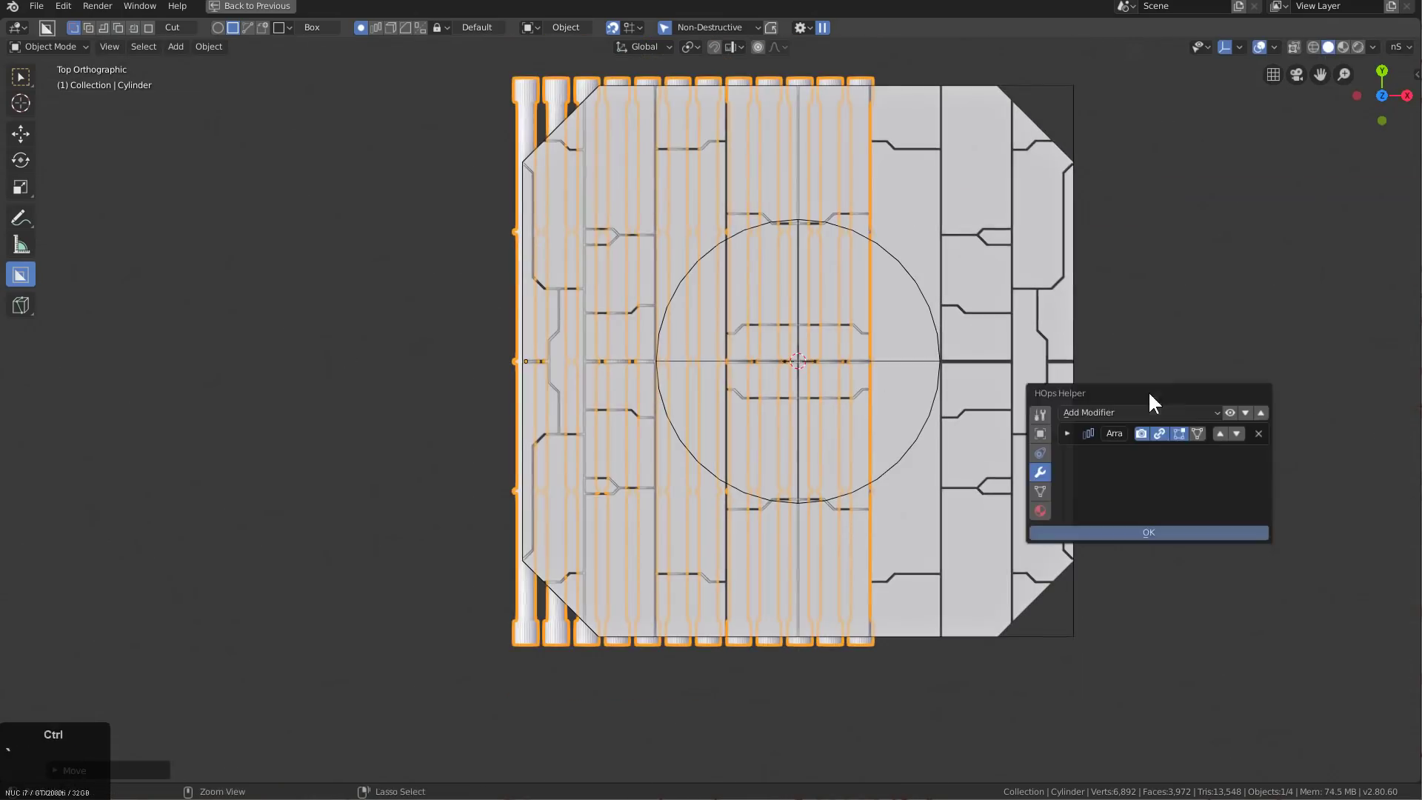
click(1065, 433)
shift+drag(1195, 494, 1232, 500)
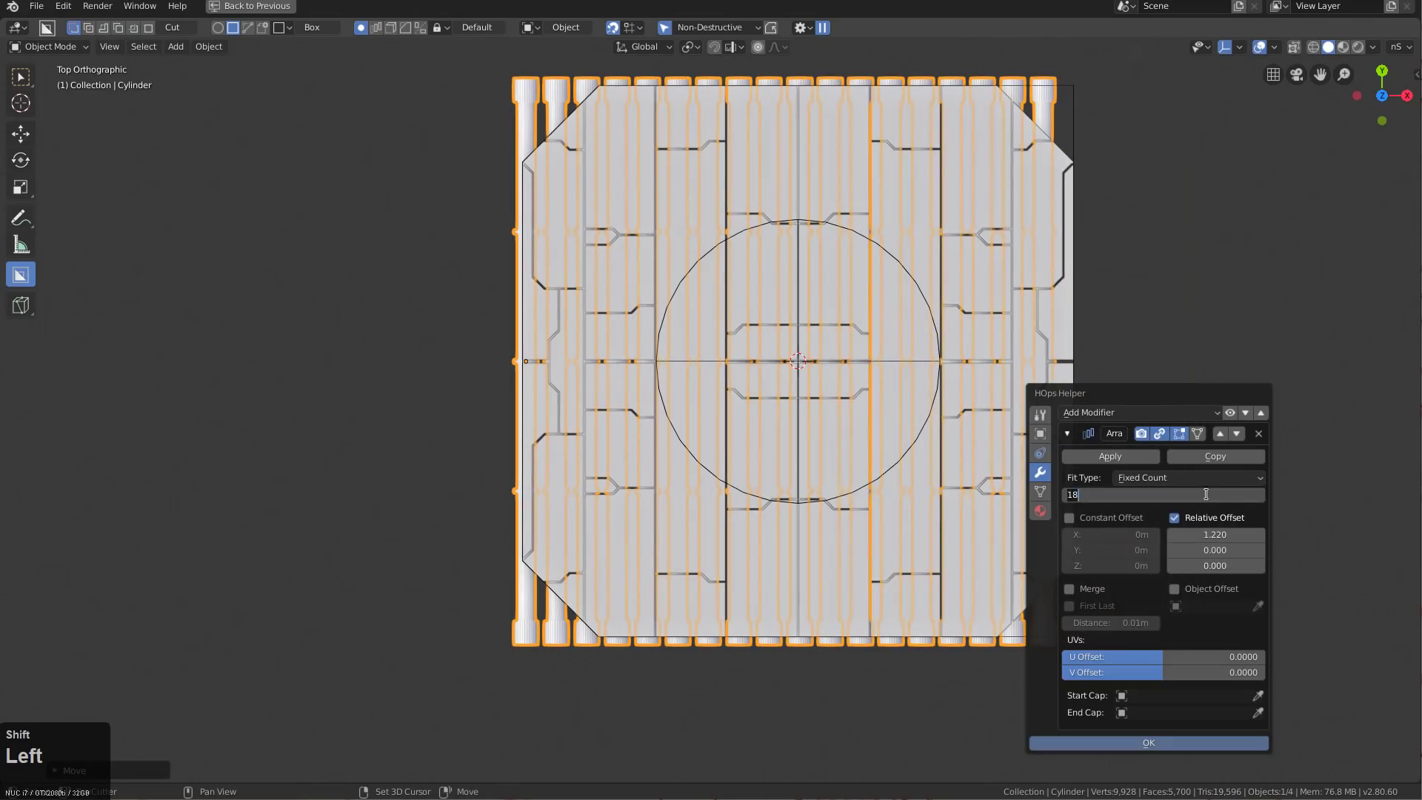
key(Escape)
click(1260, 495)
key(Escape)
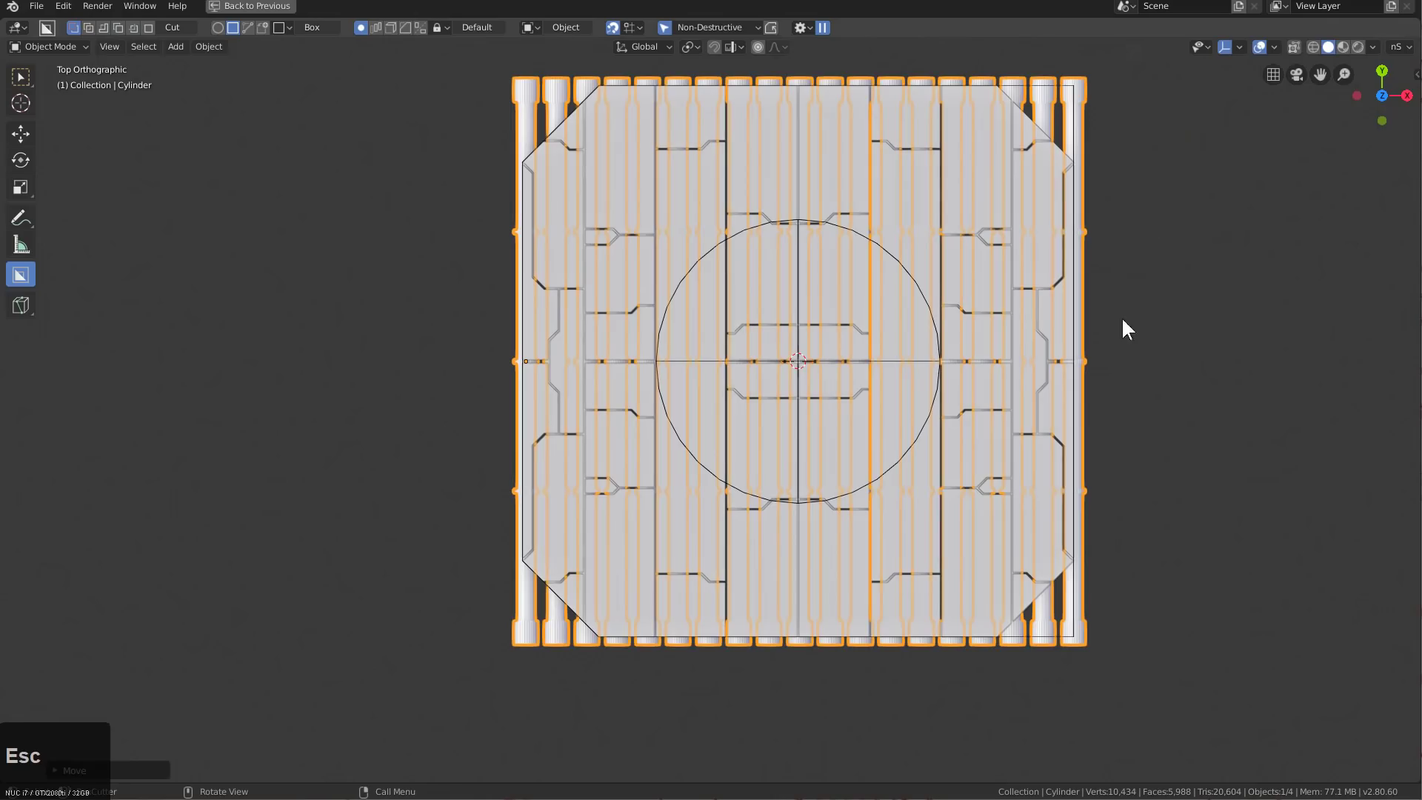
Scale the pipe array down slightly to fit the tile's width more closely
key(s)
click(1207, 385)
middle_drag(935, 437, 991, 260)
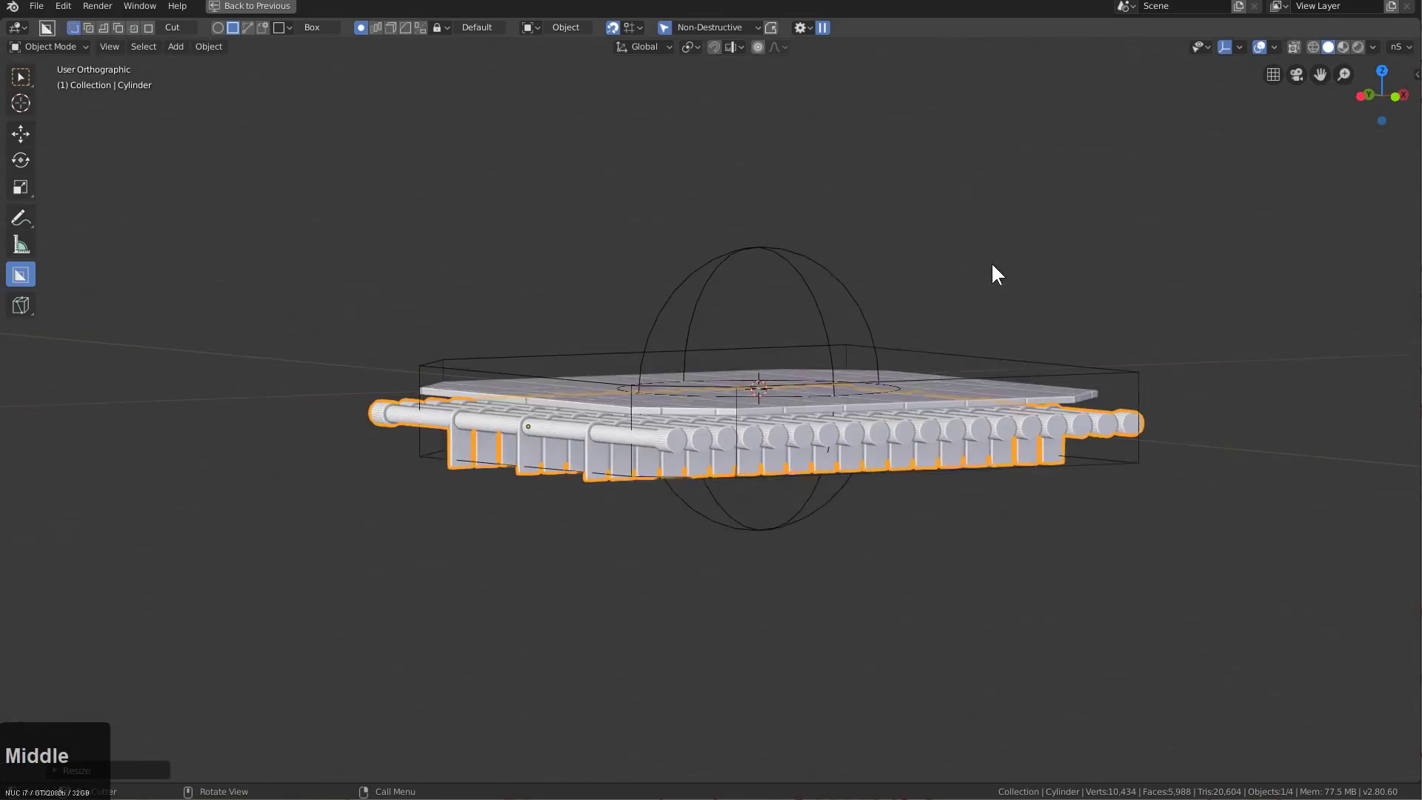
Adjust the pipe array's height along Z so it sits just beneath the panel tile
scroll(953, 424, up, 2)
key(g)
key(z)
click(1012, 397)
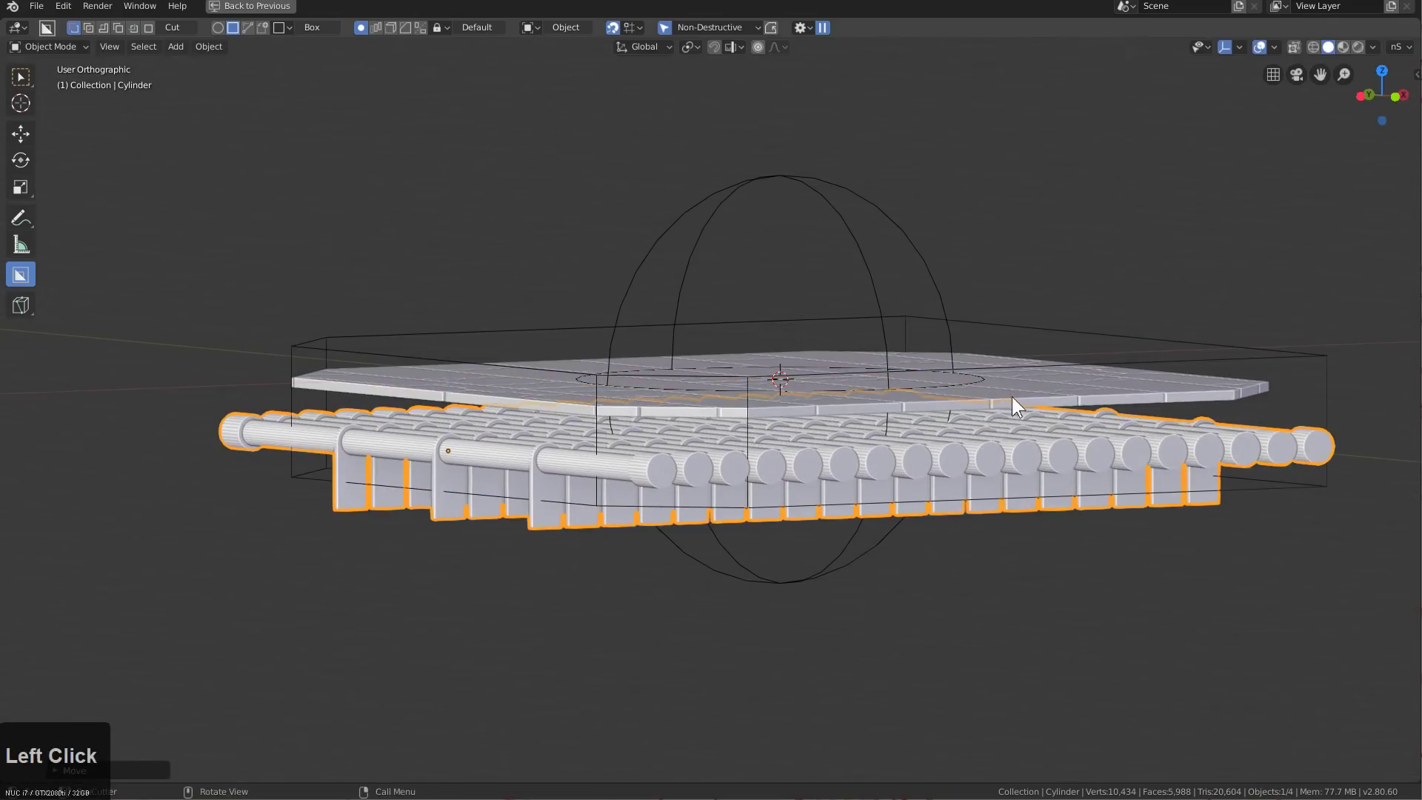
middle_drag(1011, 397, 1002, 404)
key(KP_1)
key(g)
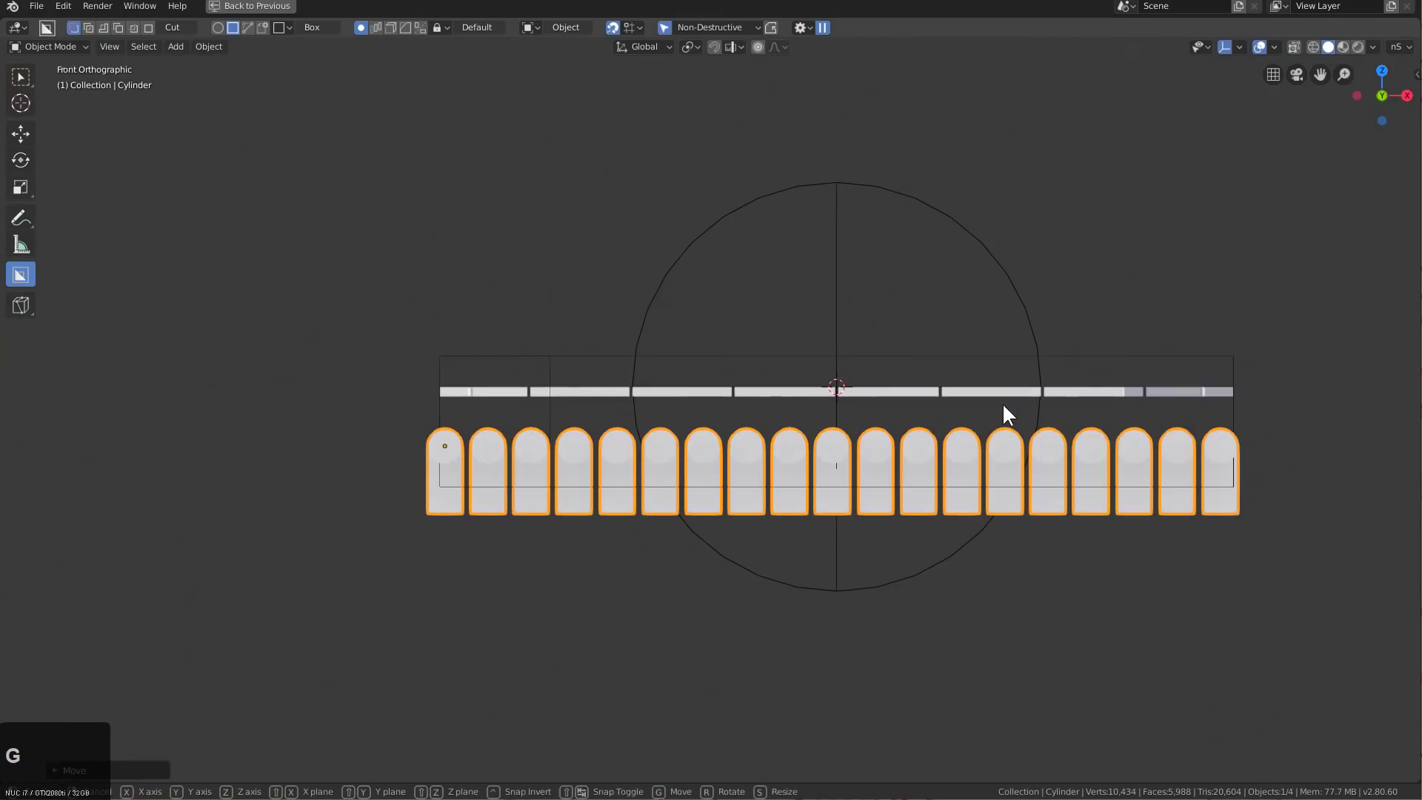
key(z)
click(953, 361)
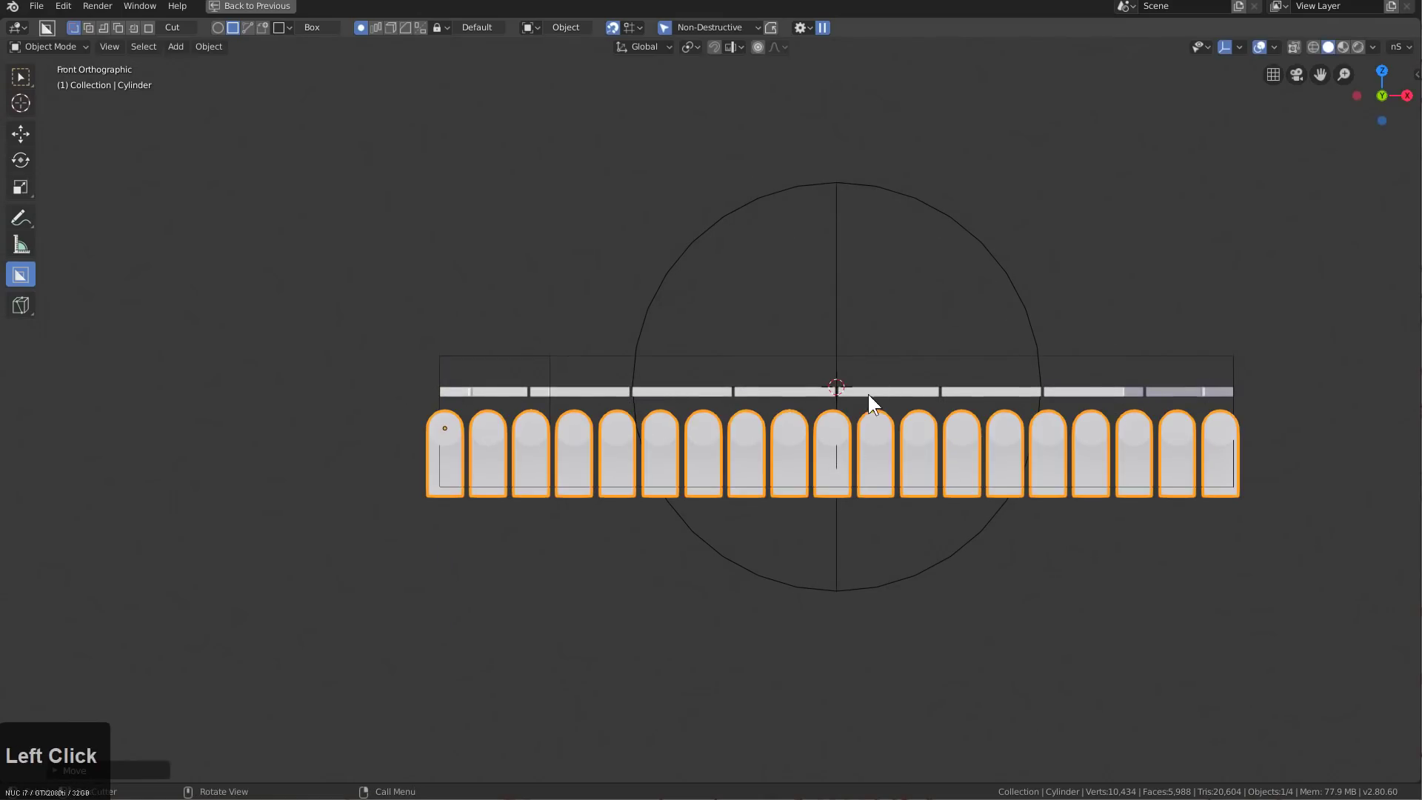
Duplicate the chamfered Boolean cube in place
click(1211, 363)
key(shift+d)
right_click(1237, 404)
key(q)
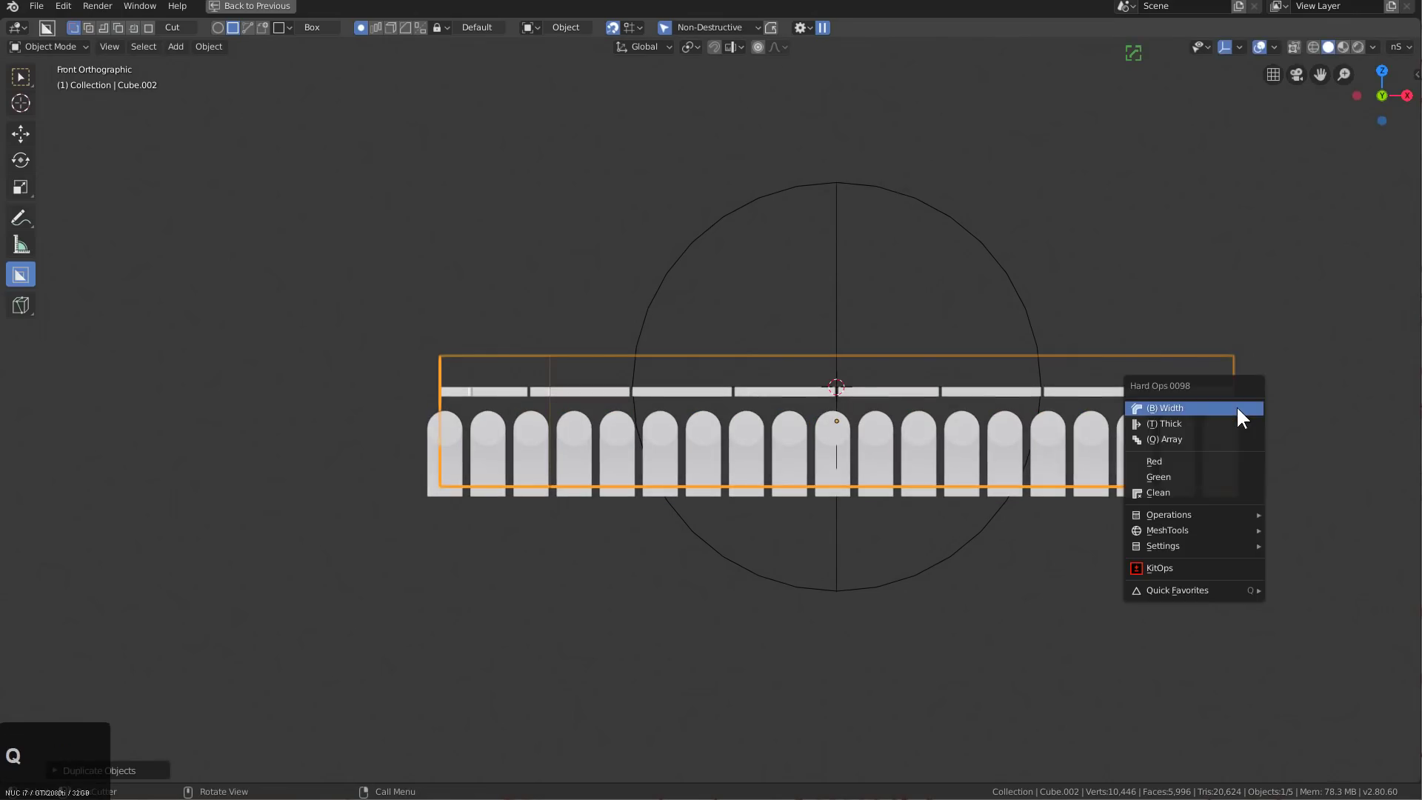
Add a Displace modifier to the duplicated chamfered cube
key(ctrl+grave)
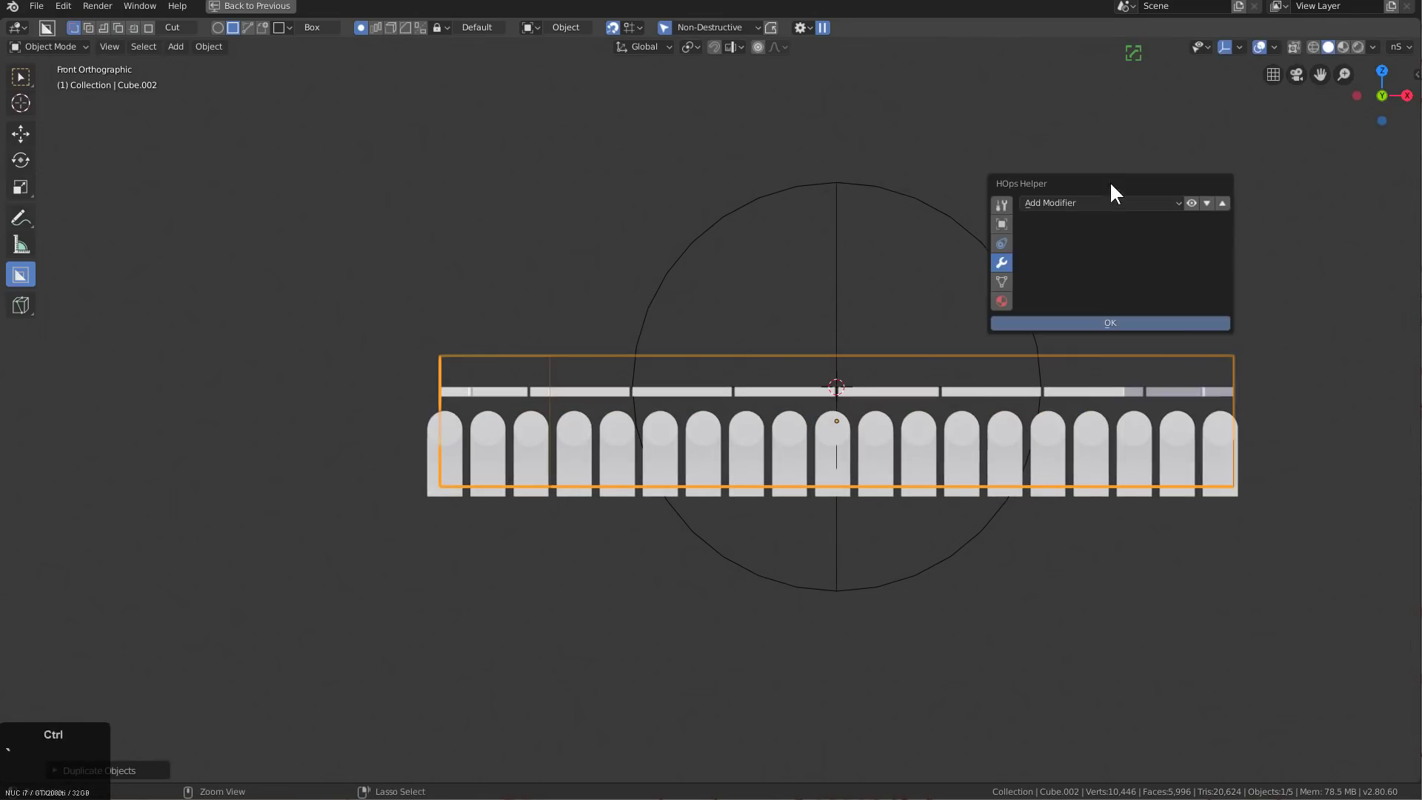
click(1051, 204)
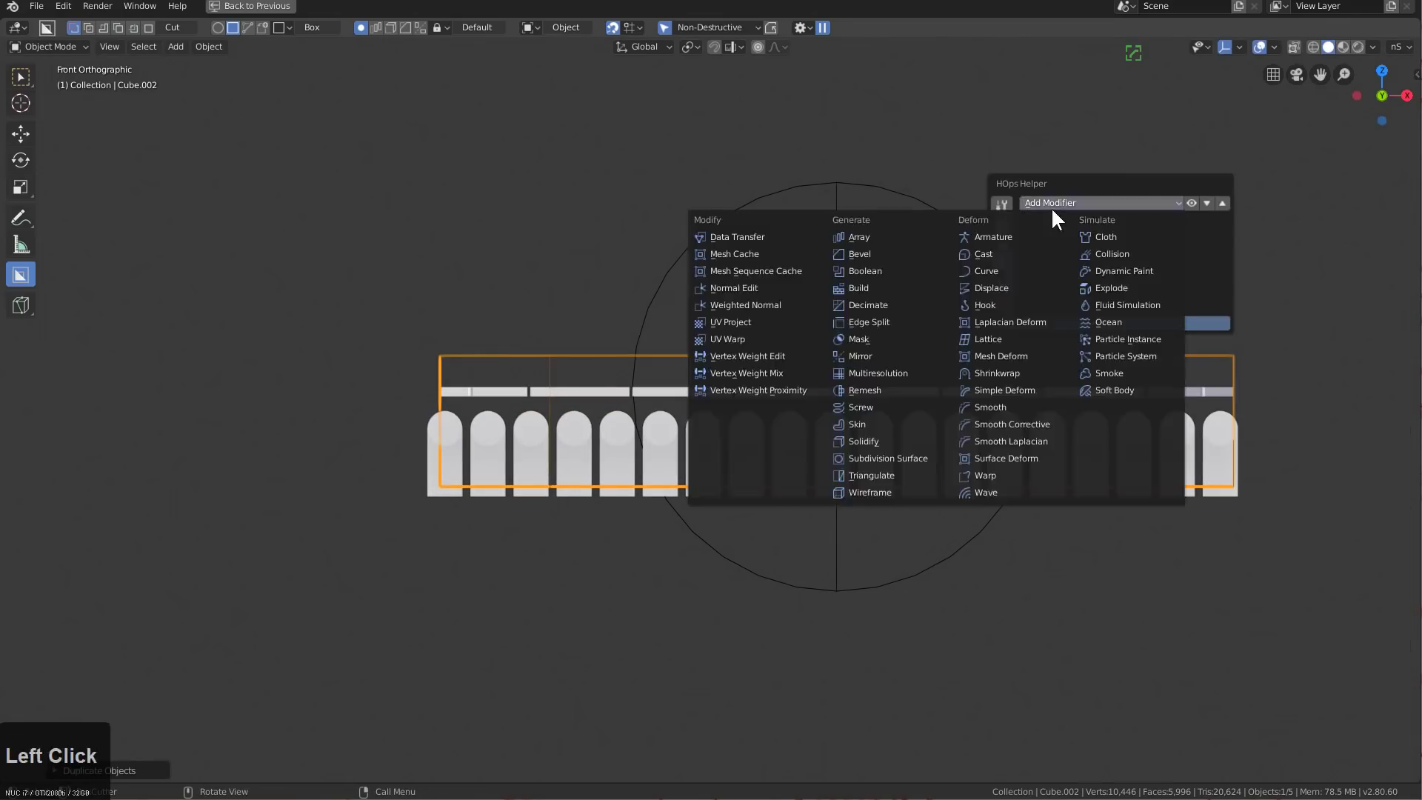
click(1001, 289)
shift+drag(1178, 370, 1143, 371)
key(Escape)
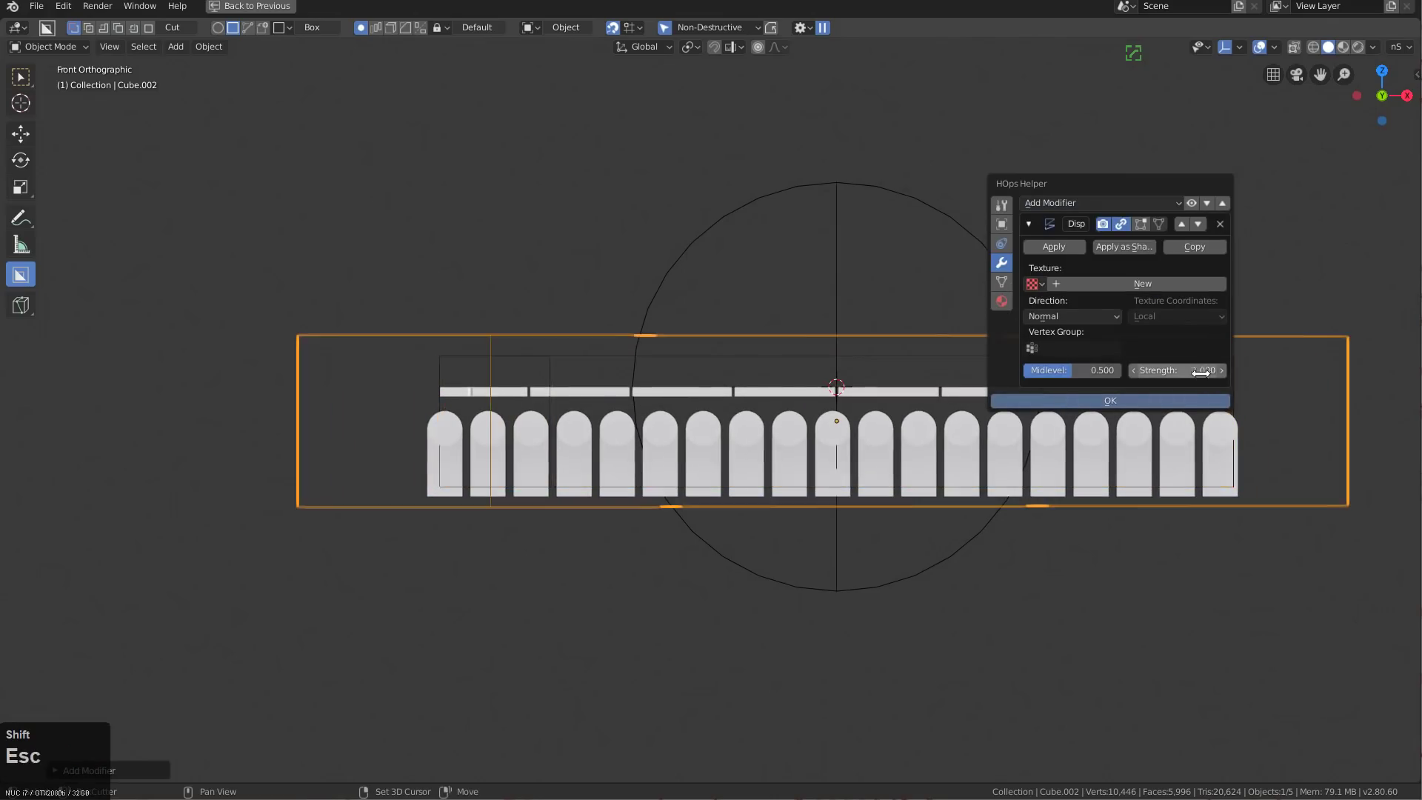
Apply the duplicated cube's scale and set its Displace modifier's strength to 0.050
ctrl+click(823, 465)
click(910, 481)
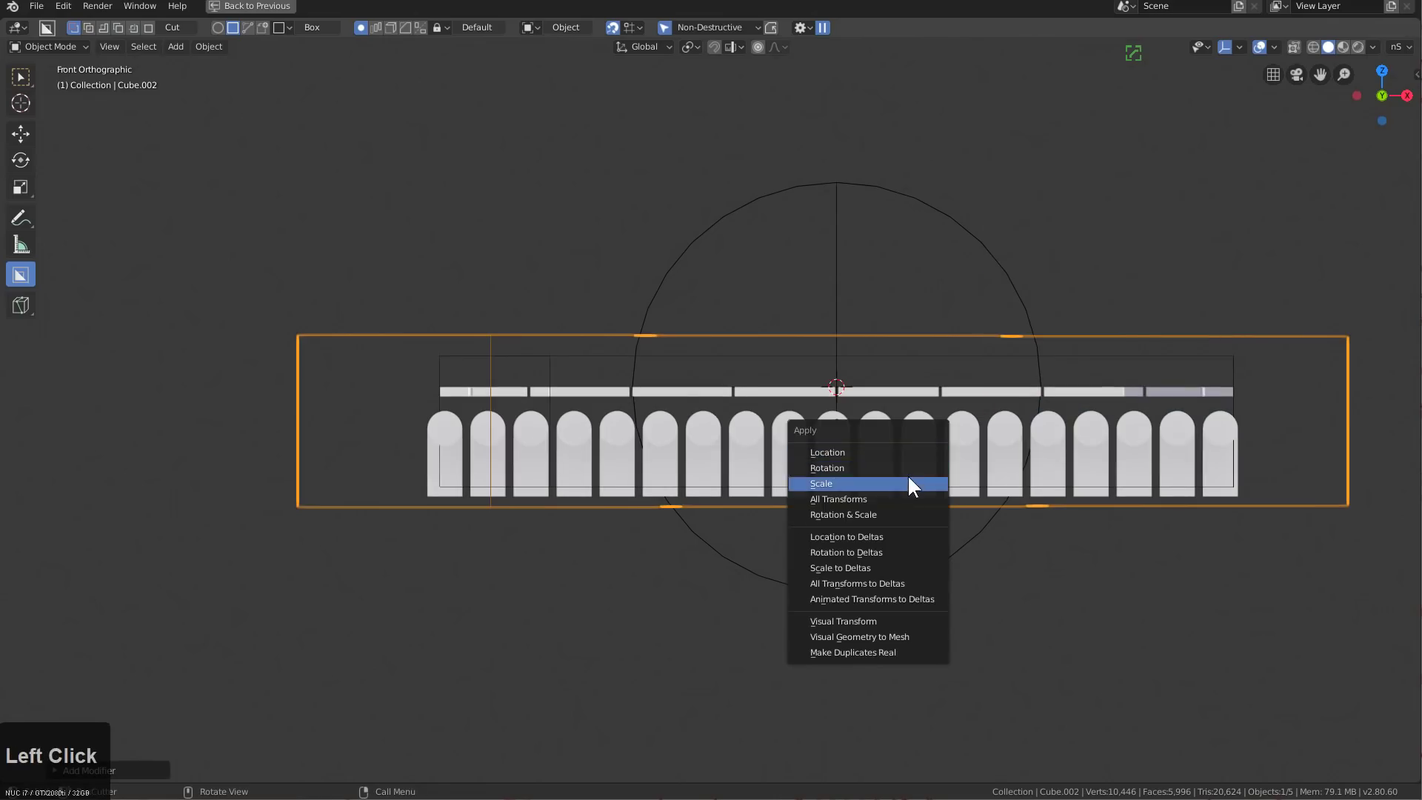
key(ctrl+grave)
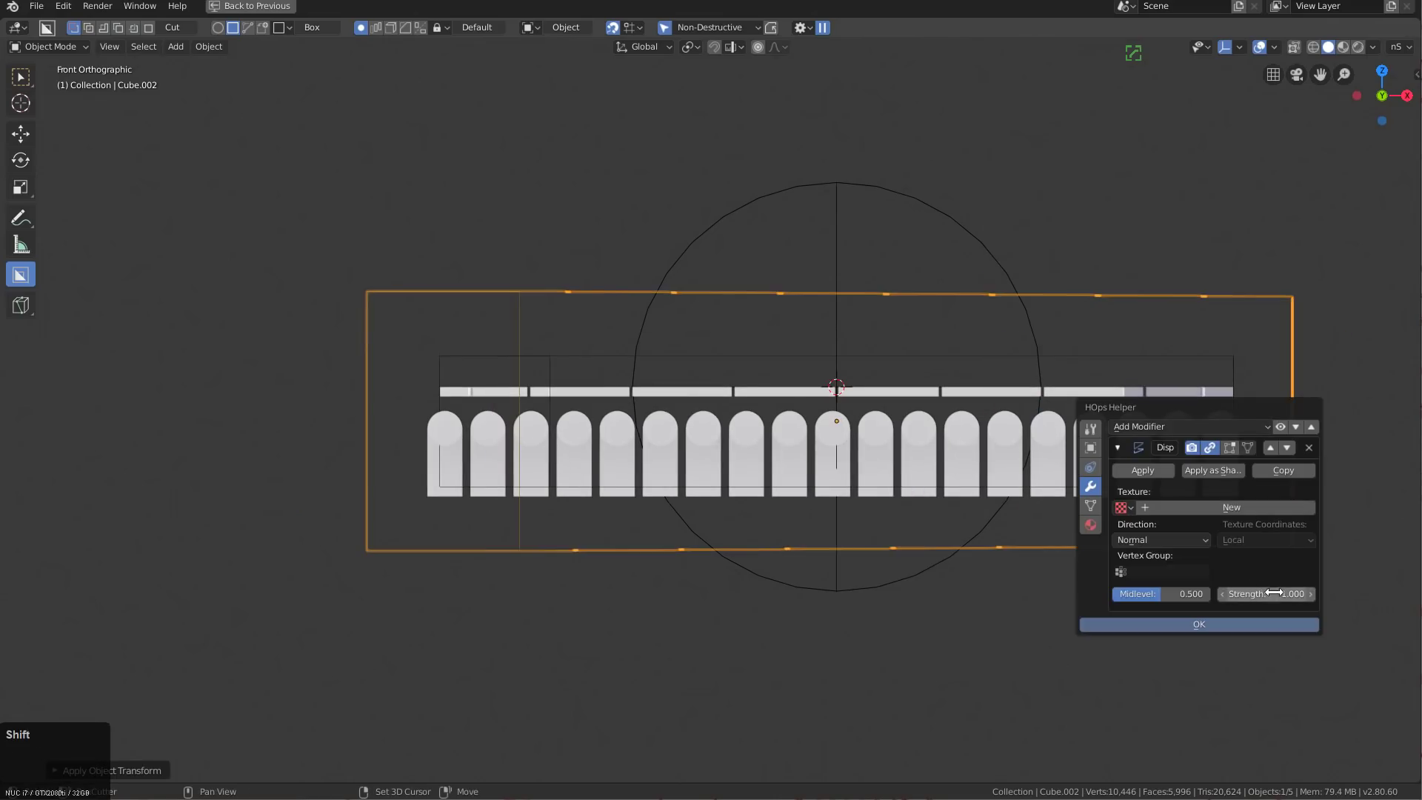
shift+drag(1232, 589, 1170, 588)
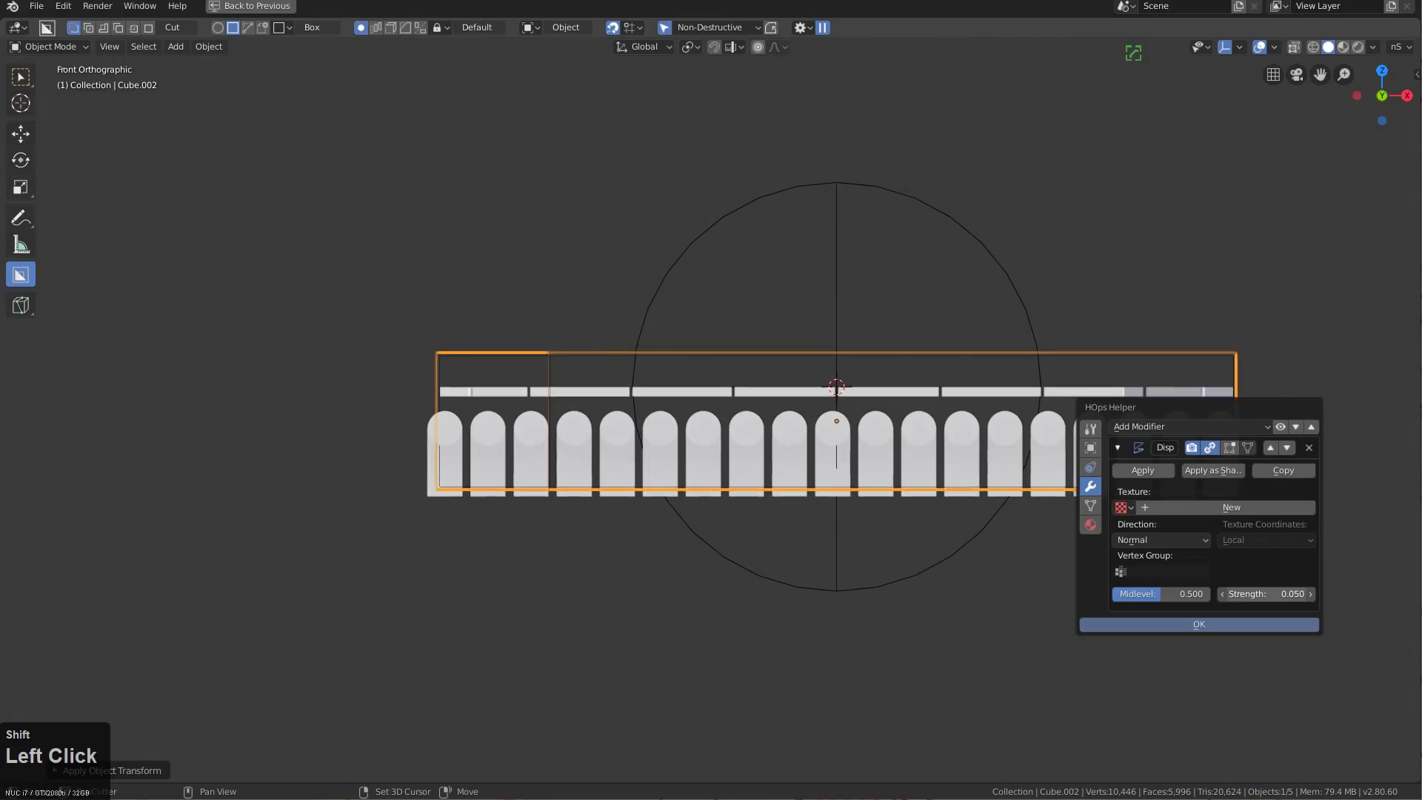
Subtract the pipe array from the enlarged chamfered cube with a Boolean difference, and hide the pipe array
click(493, 434)
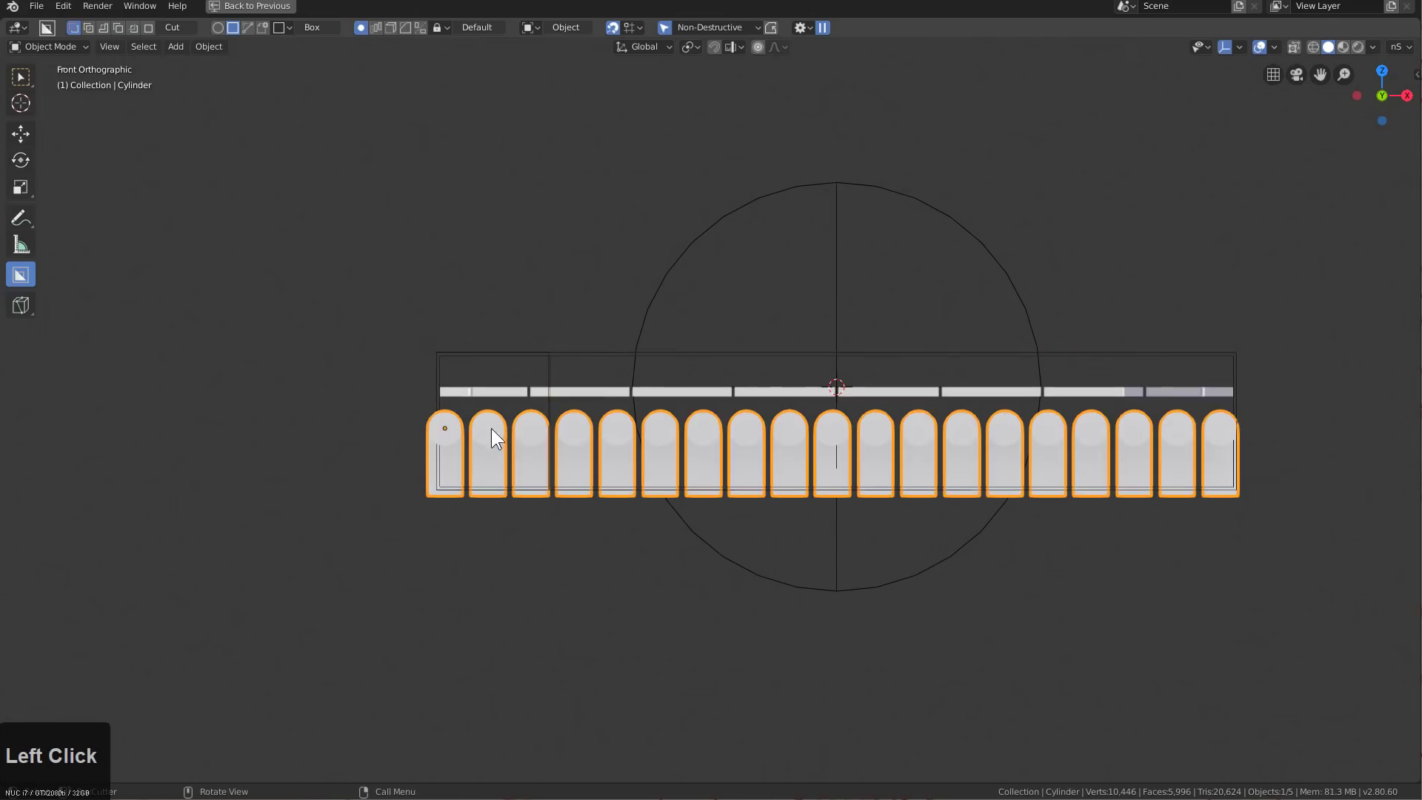
shift+click(449, 348)
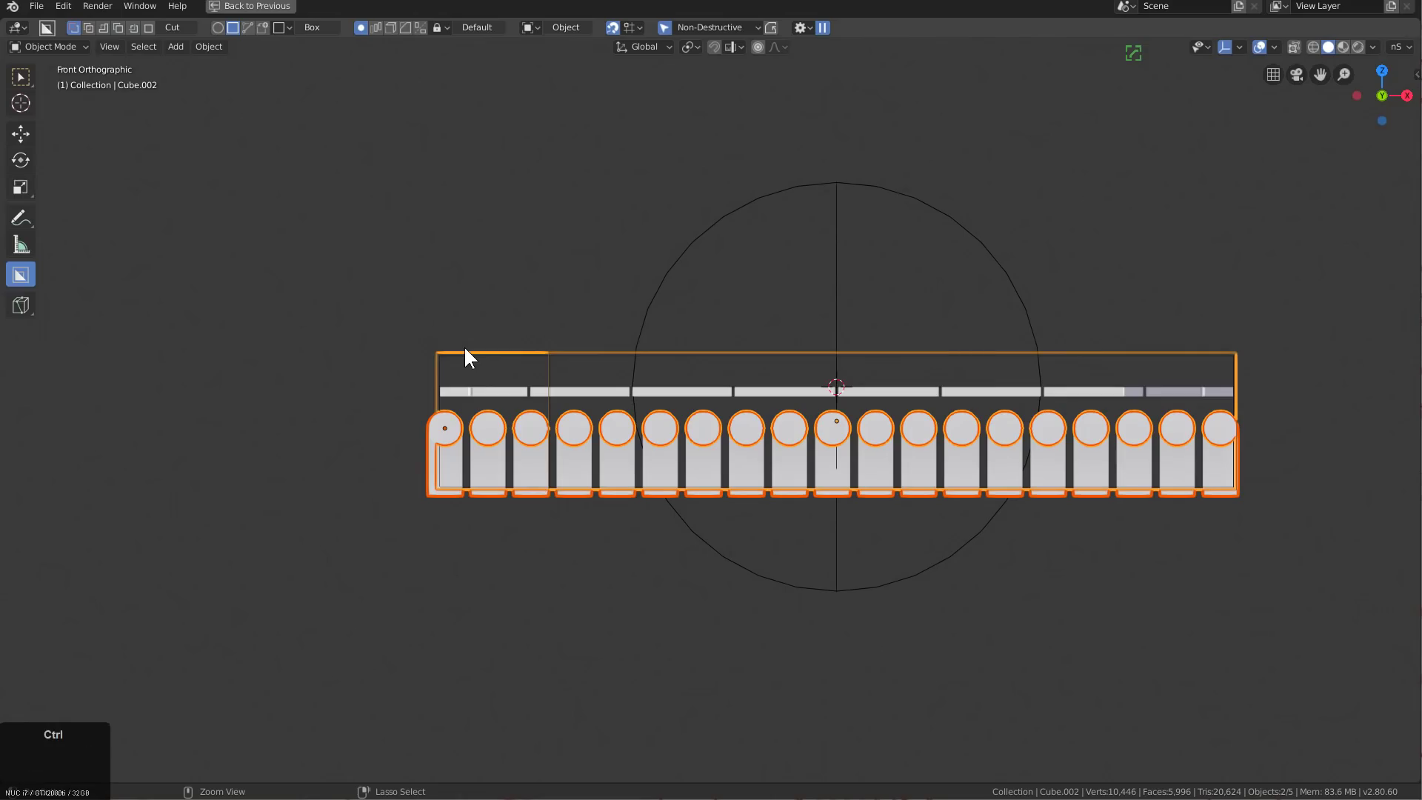
key(ctrl+KP_Subtract)
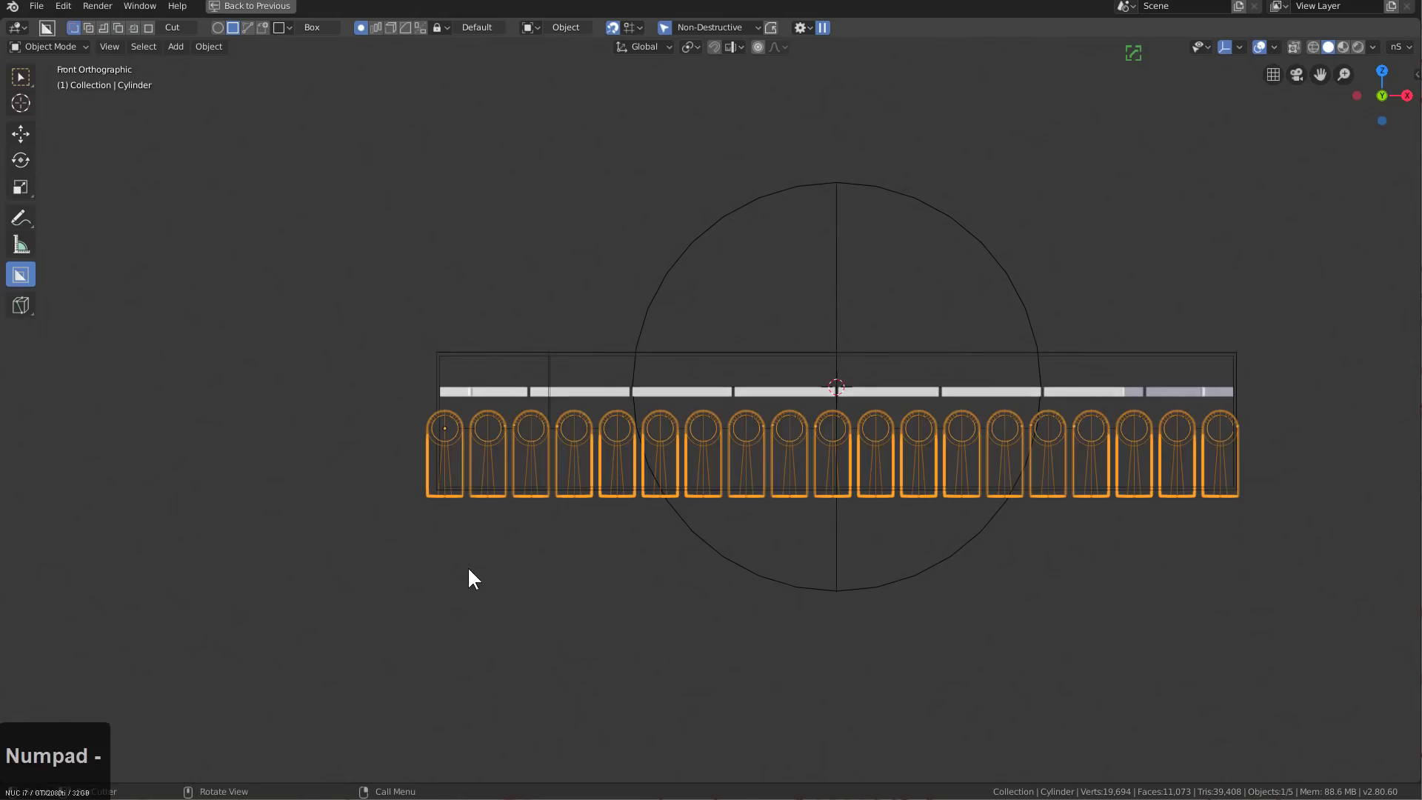
click(443, 501)
key(h)
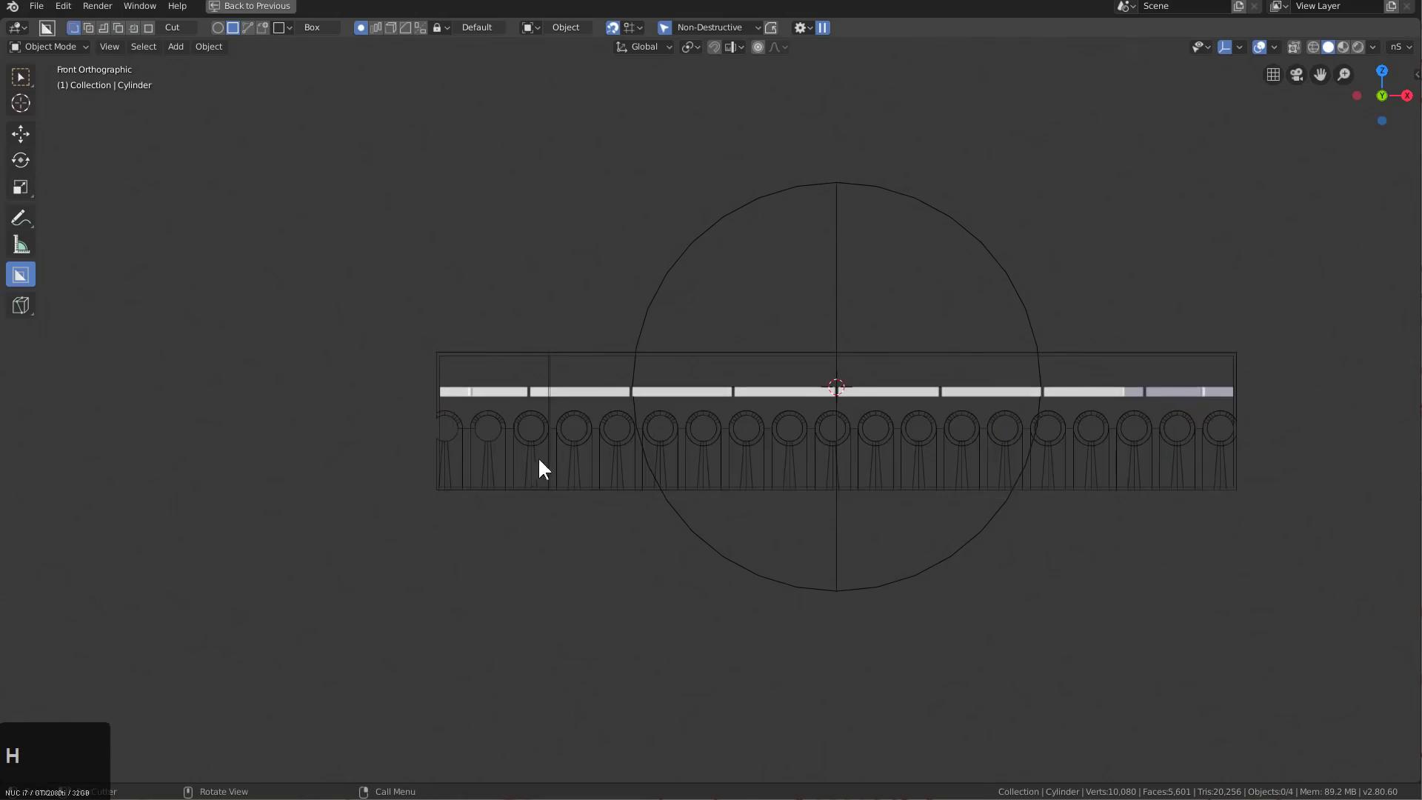
Subtract the panel tile from the enlarged chamfered cube with a Boolean difference, and select that cube
middle_drag(538, 459, 574, 462)
click(571, 461)
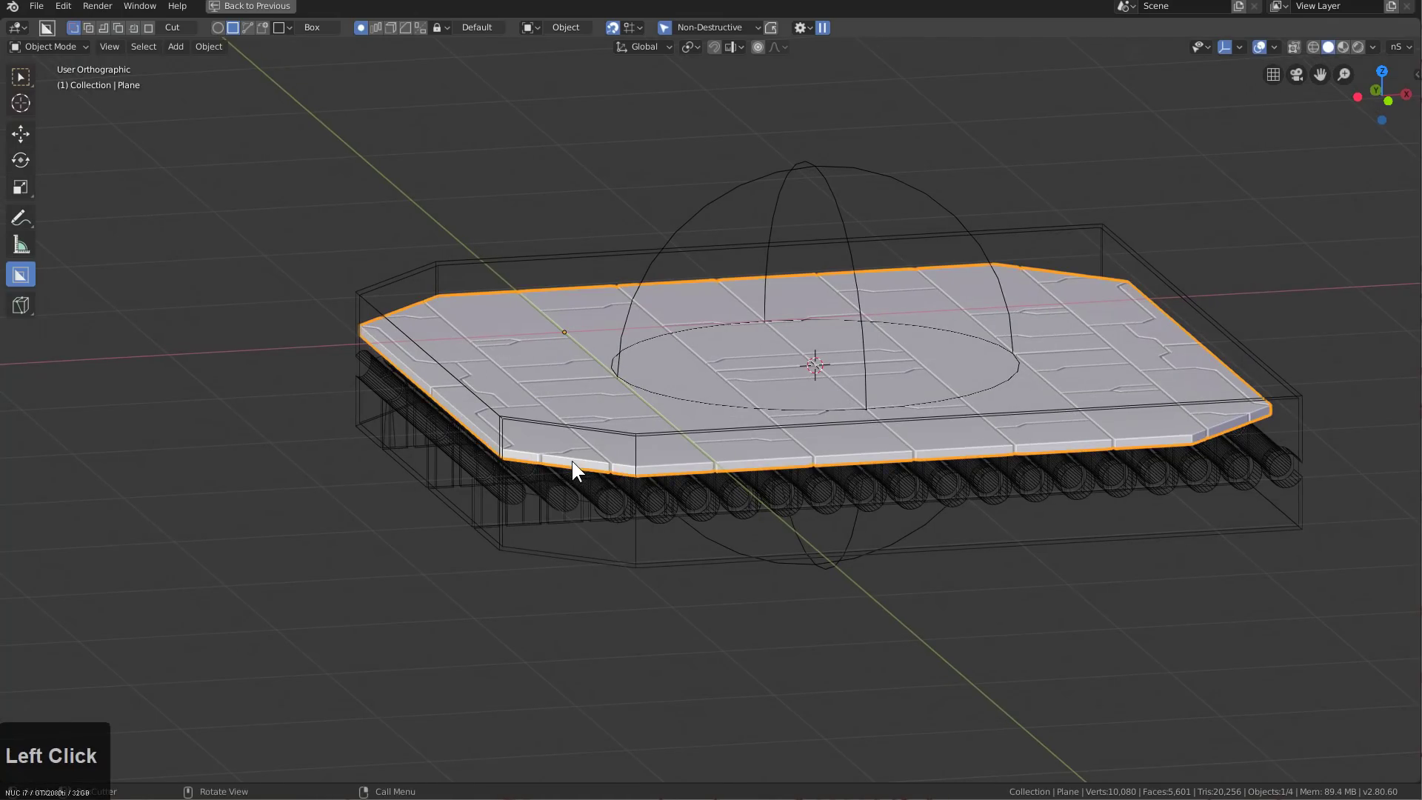
shift+click(634, 549)
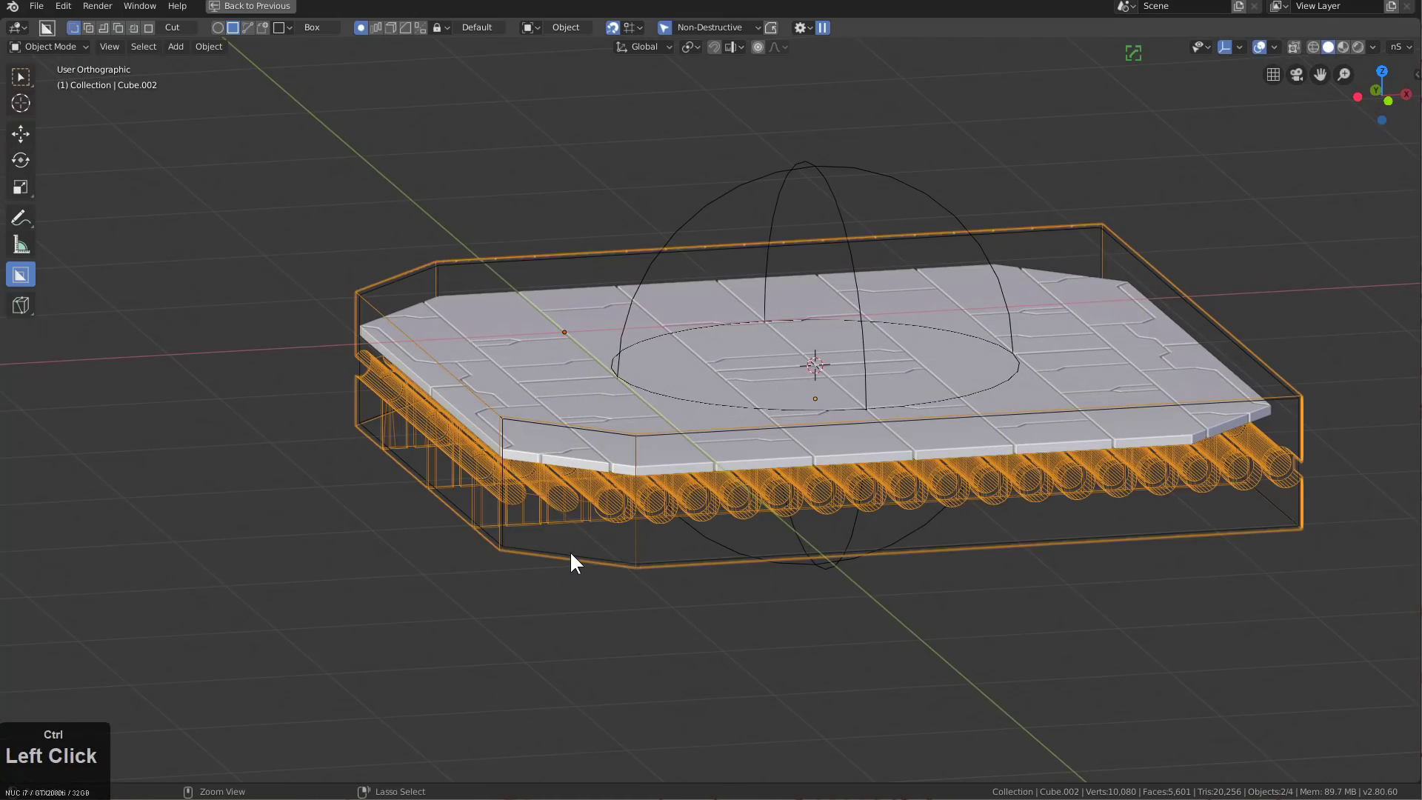
key(ctrl+KP_Subtract)
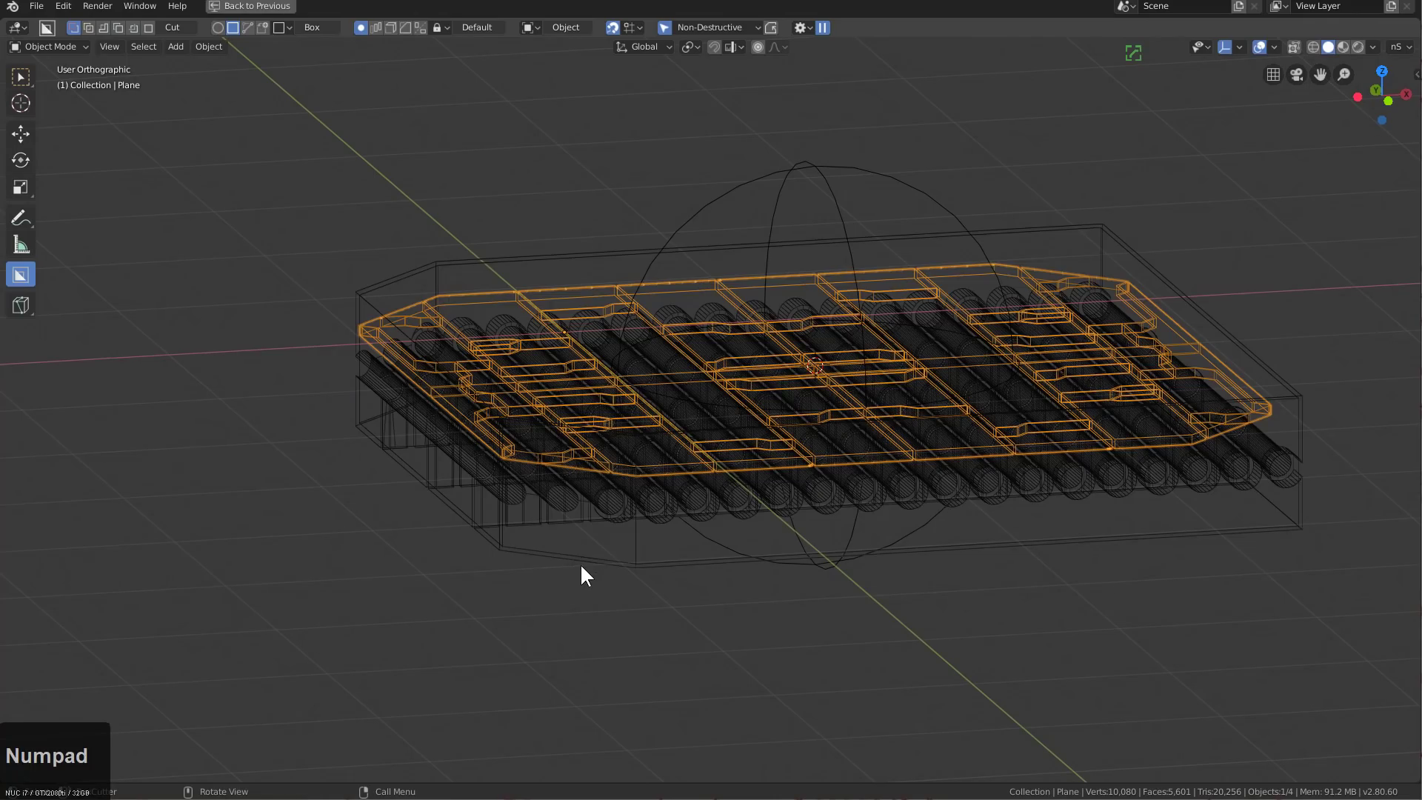
click(581, 565)
Add a new mesh cube and move it along X until it stands clear beside the panel tile
middle_drag(610, 533, 609, 561)
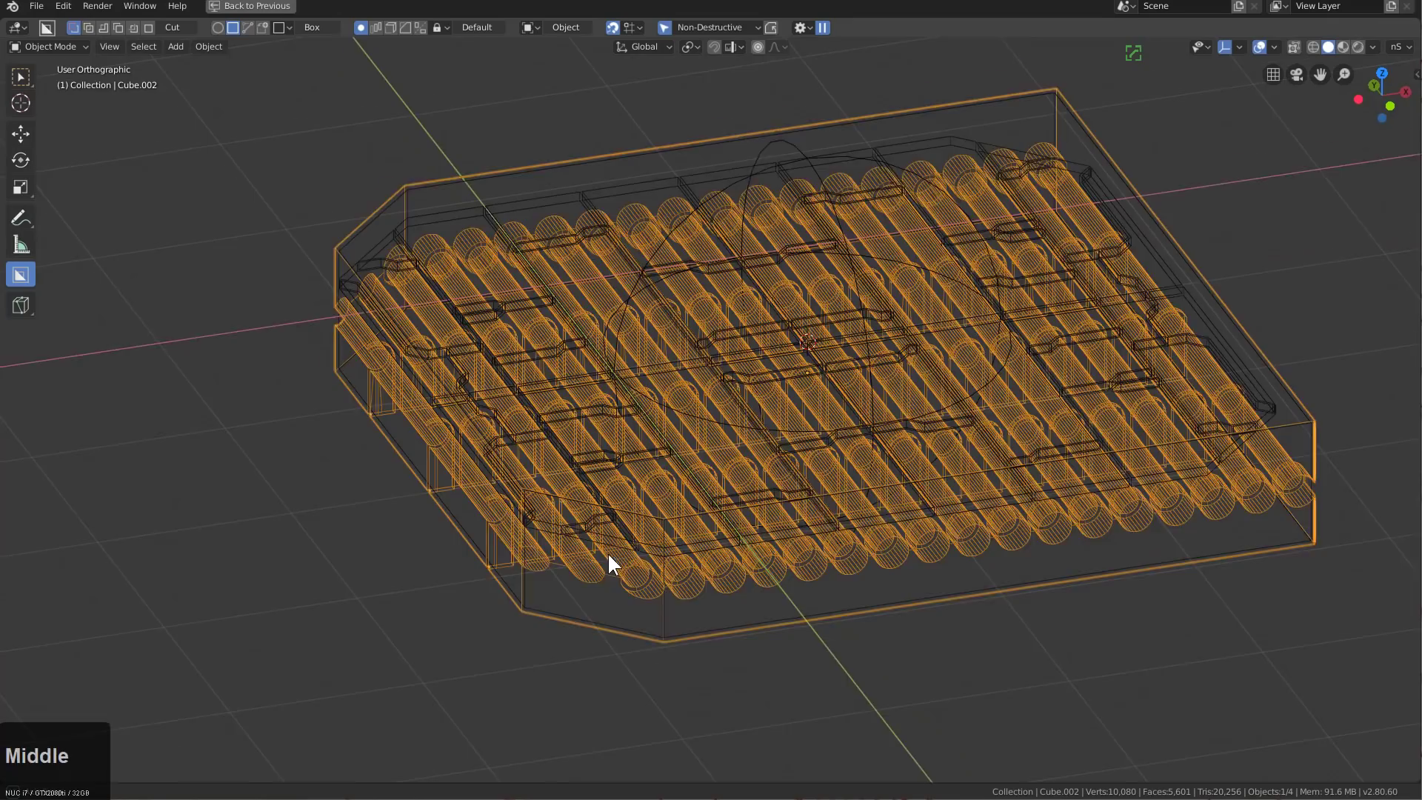
scroll(585, 518, down, 4)
shift+middle_drag(565, 479, 669, 414)
scroll(669, 403, up, 5)
key(shift+a)
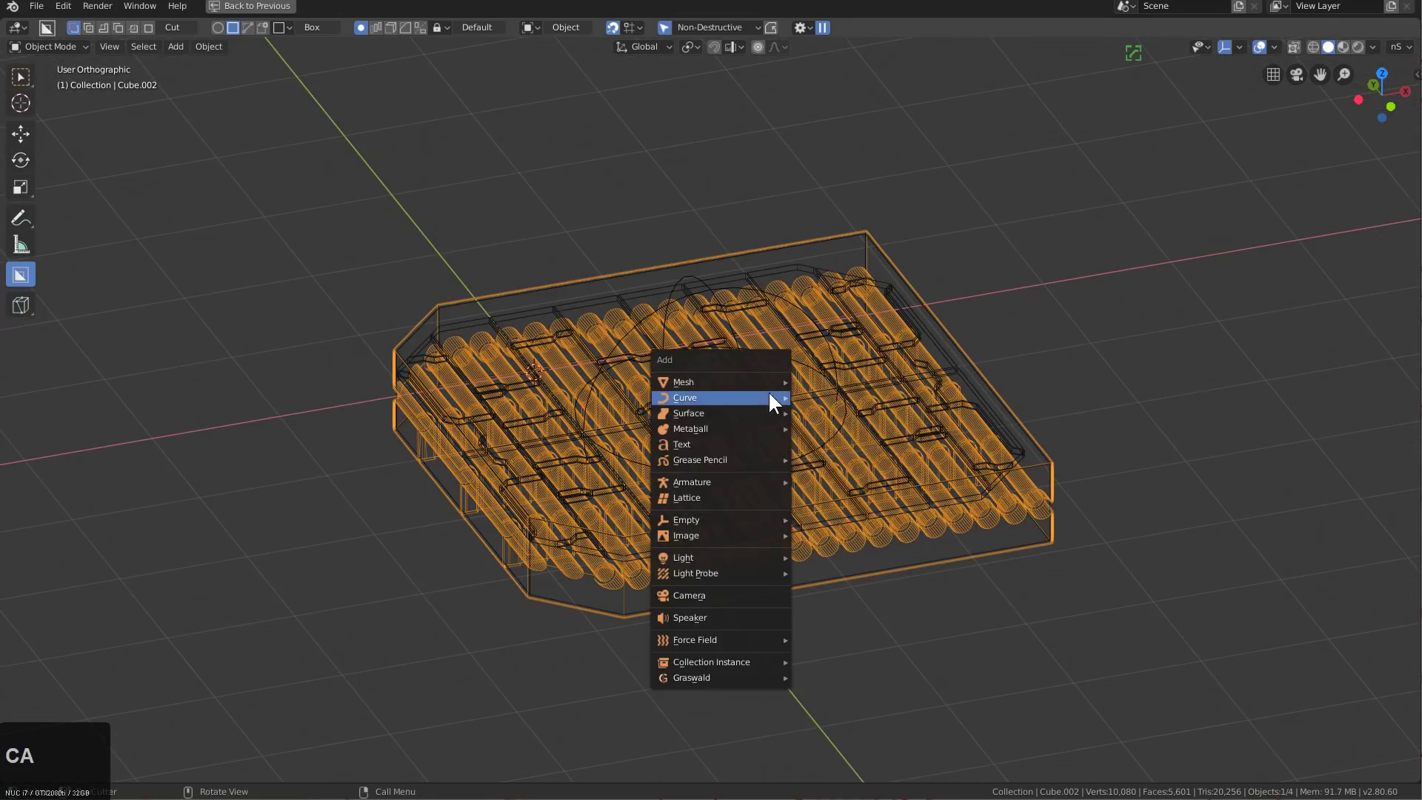
click(757, 382)
click(823, 397)
scroll(862, 349, down, 2)
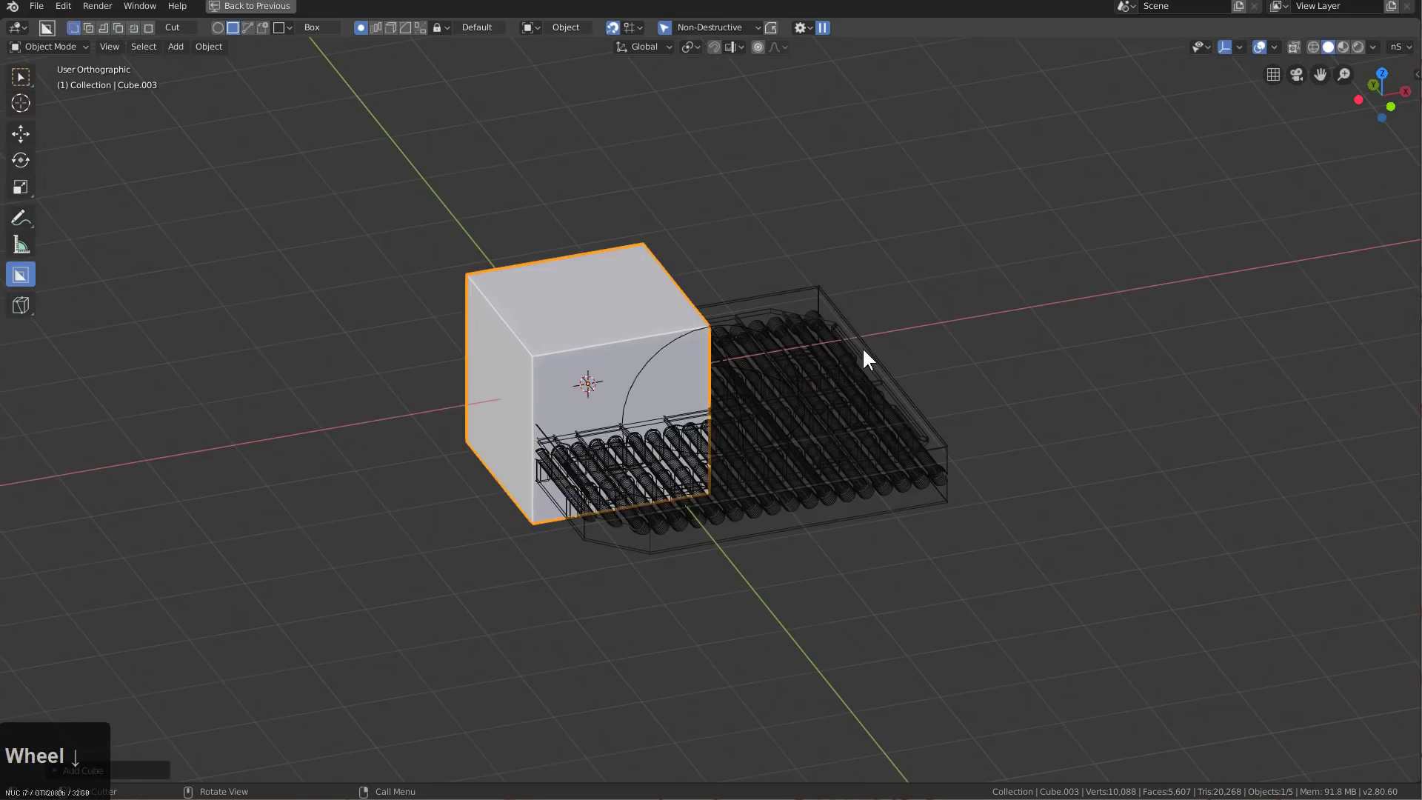
key(g)
key(x)
click(563, 415)
shift+middle_drag(562, 414, 763, 374)
scroll(741, 348, up, 2)
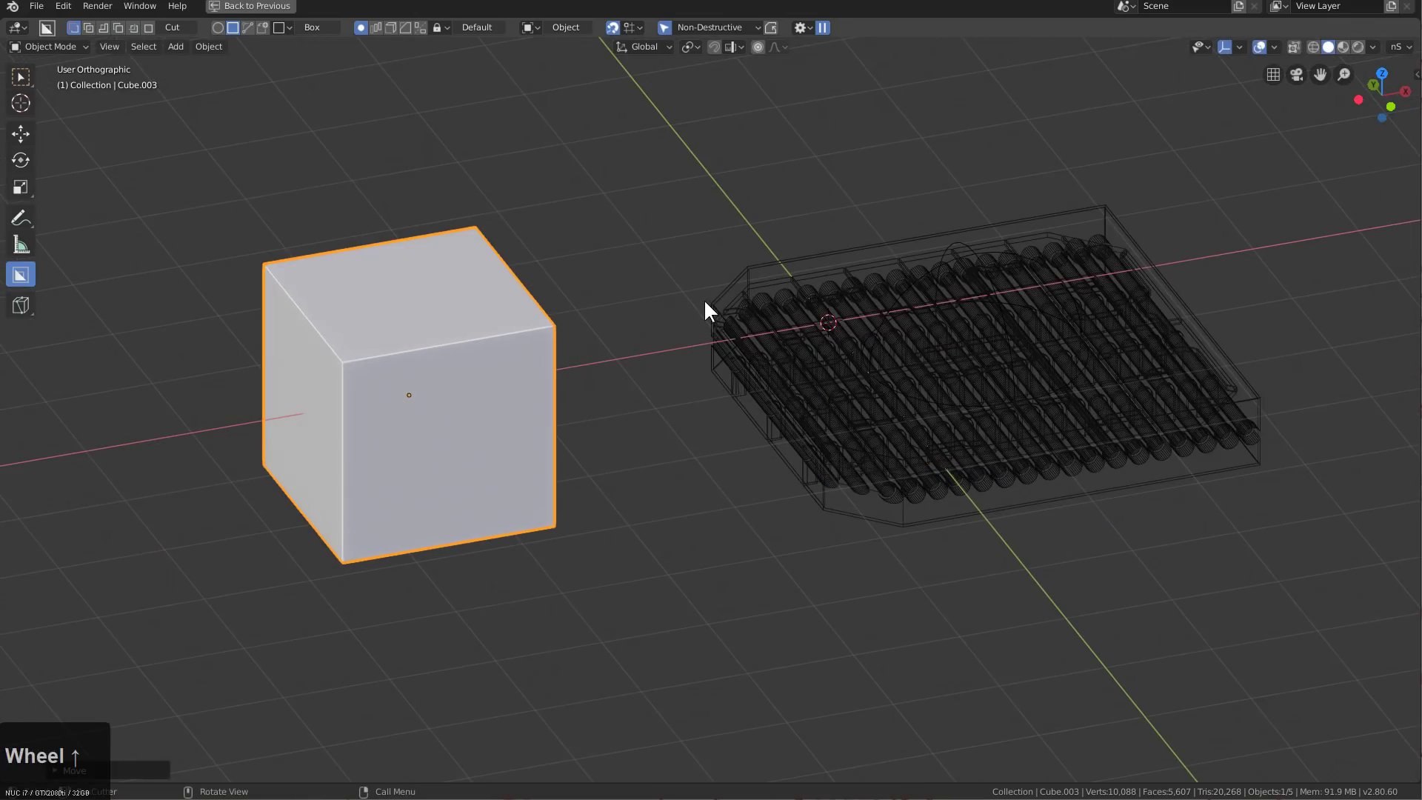
Switch the cutter shape to Custom and assign the pipe-cut chamfered cube (Cube.002) as the custom shape
click(702, 297)
click(263, 29)
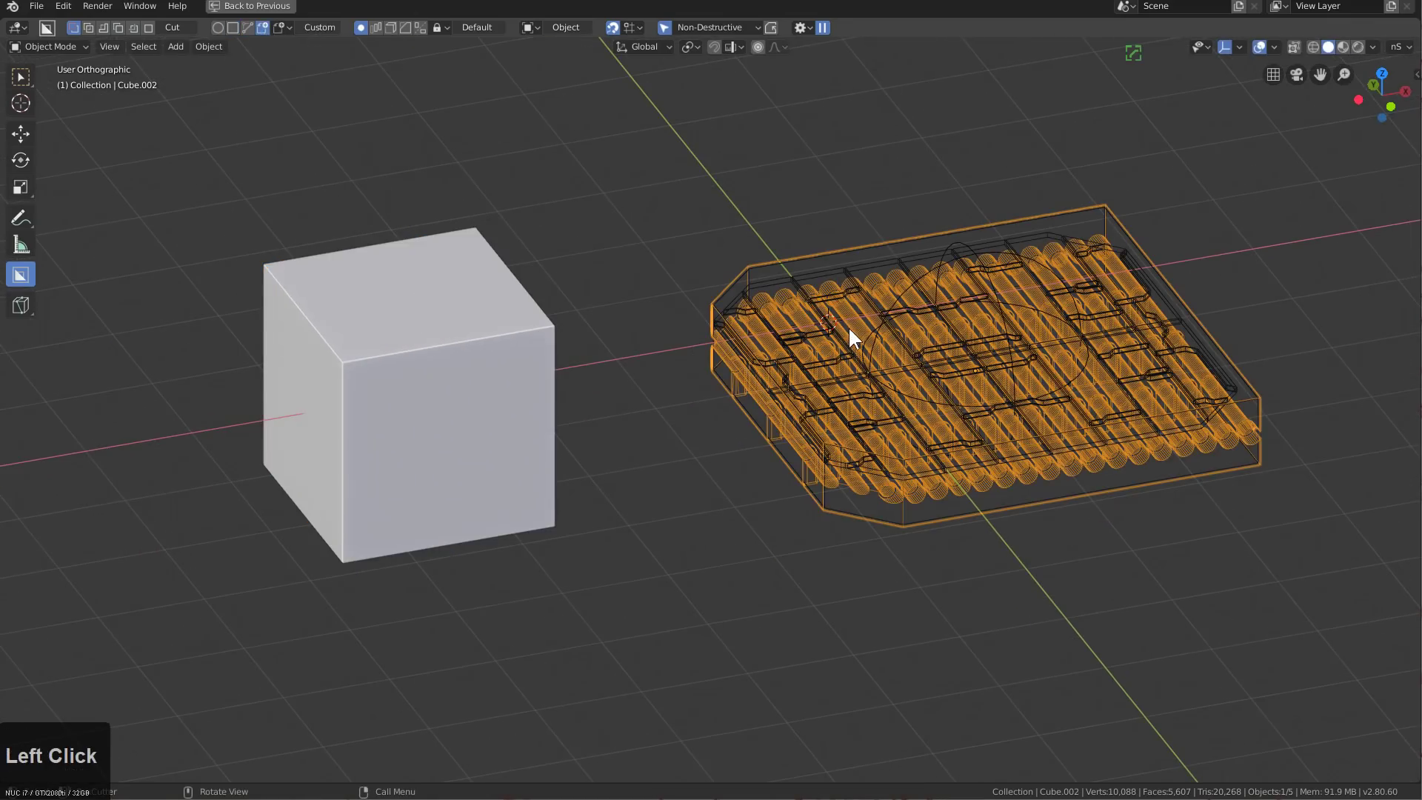
key(c)
Cut the custom pipe-panel shape into the new cube's front face, covering nearly the whole face
shift+middle_drag(445, 468, 637, 402)
click(626, 389)
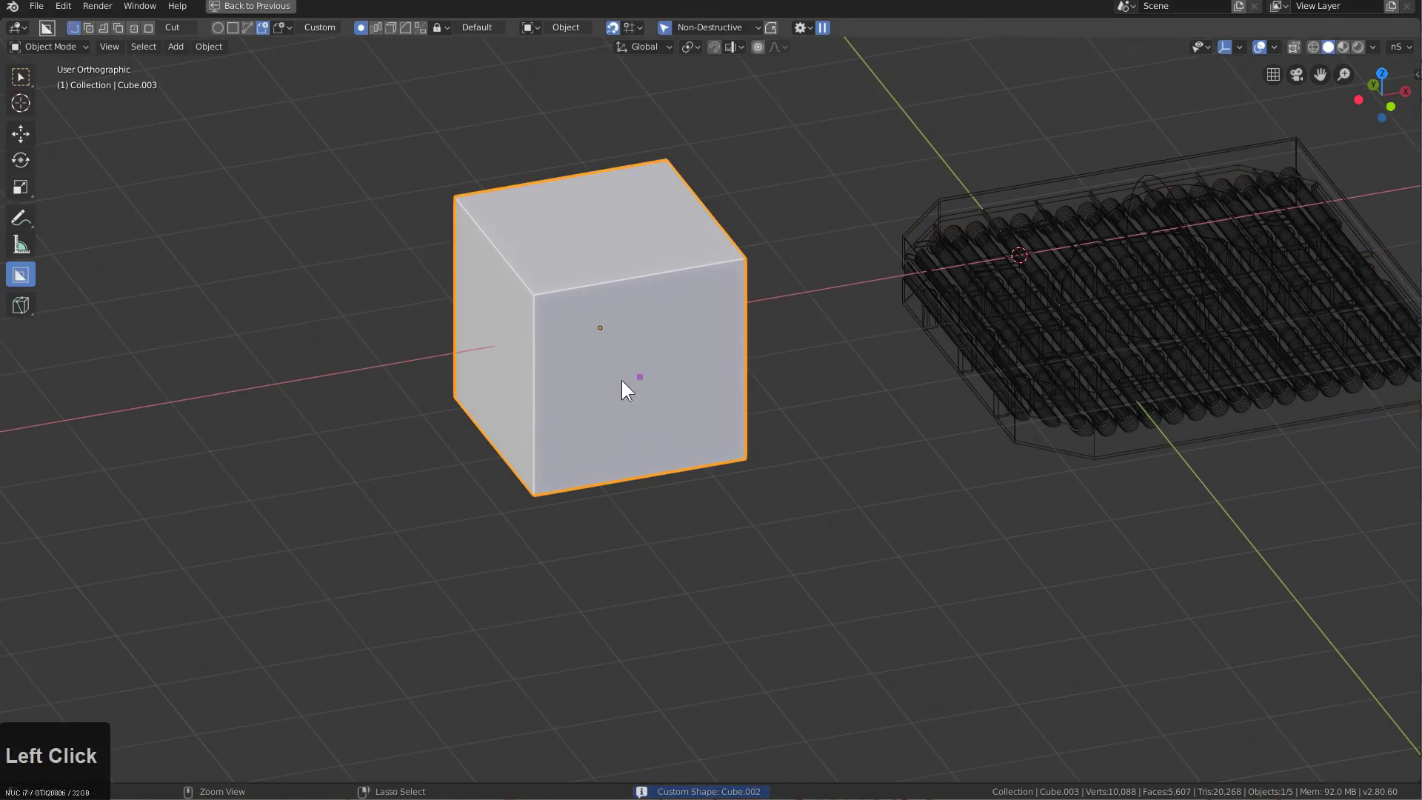
drag(637, 376, 717, 425)
scroll(806, 380, up, 3)
middle_drag(806, 381, 603, 349)
scroll(375, 331, down, 1)
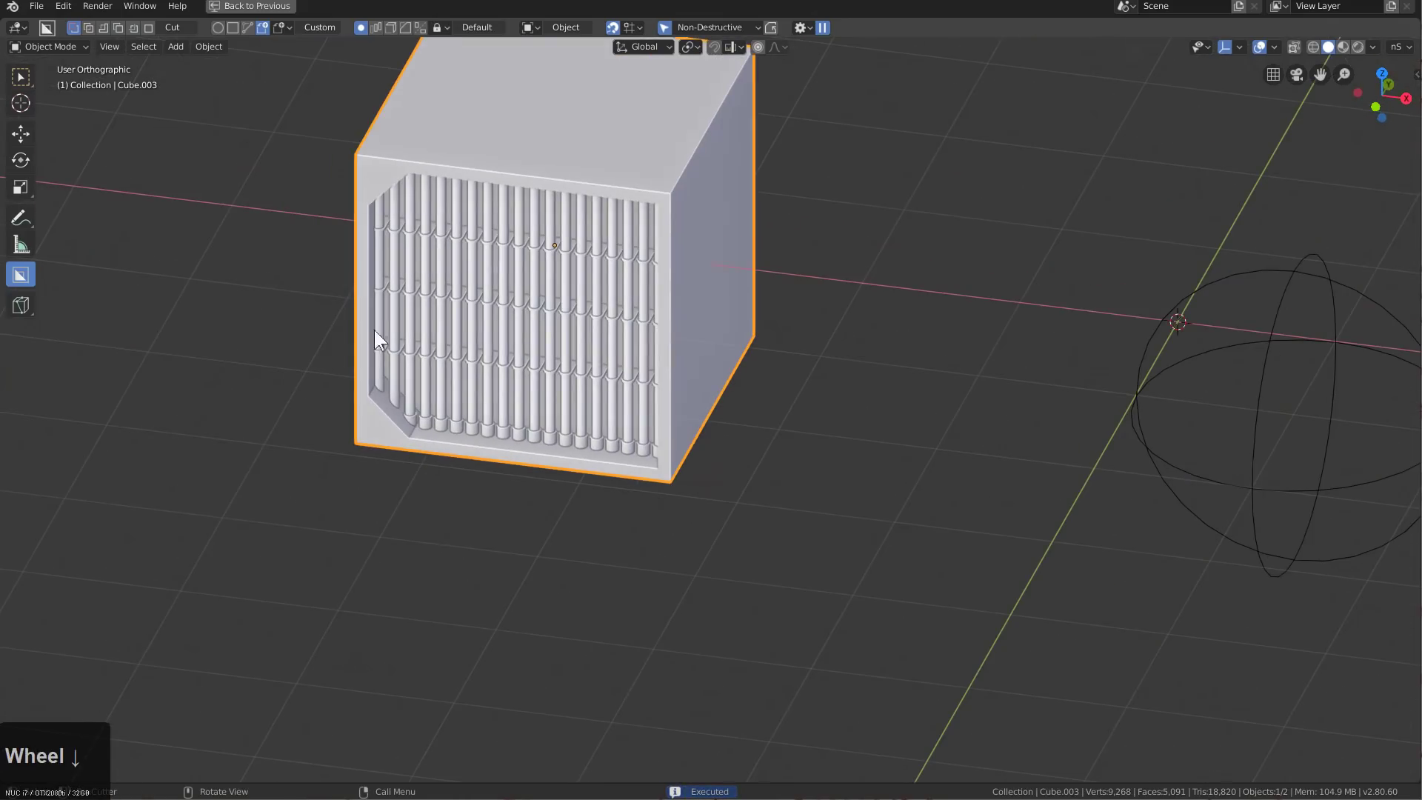
Reveal all hidden objects in the scene
scroll(806, 418, down, 2)
middle_drag(968, 356, 780, 397)
scroll(780, 397, down, 1)
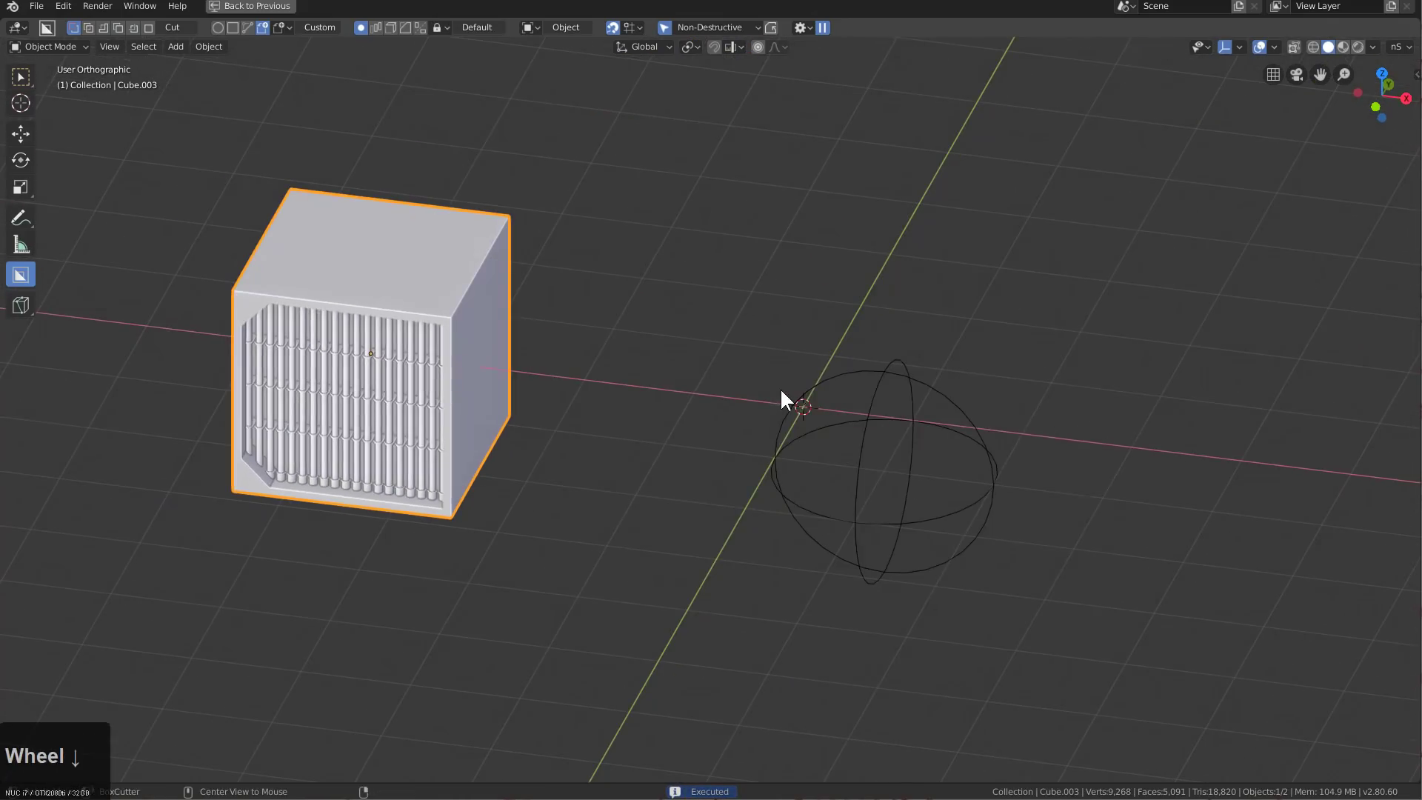
key(alt+h)
scroll(955, 349, up, 1)
Scale up the original chamfered Boolean cube slightly around the pipe array
click(956, 353)
click(957, 354)
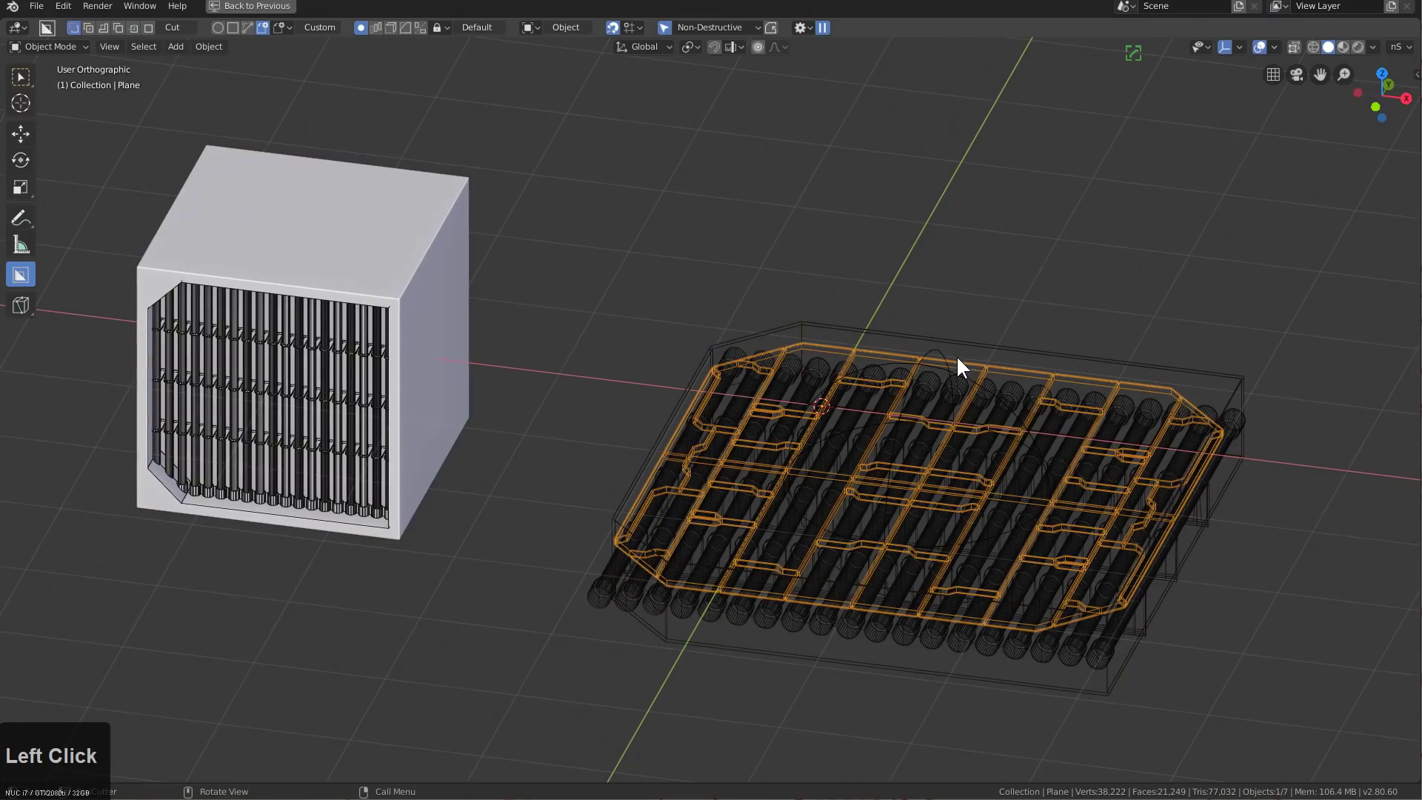
click(970, 346)
middle_drag(1061, 380, 1152, 477)
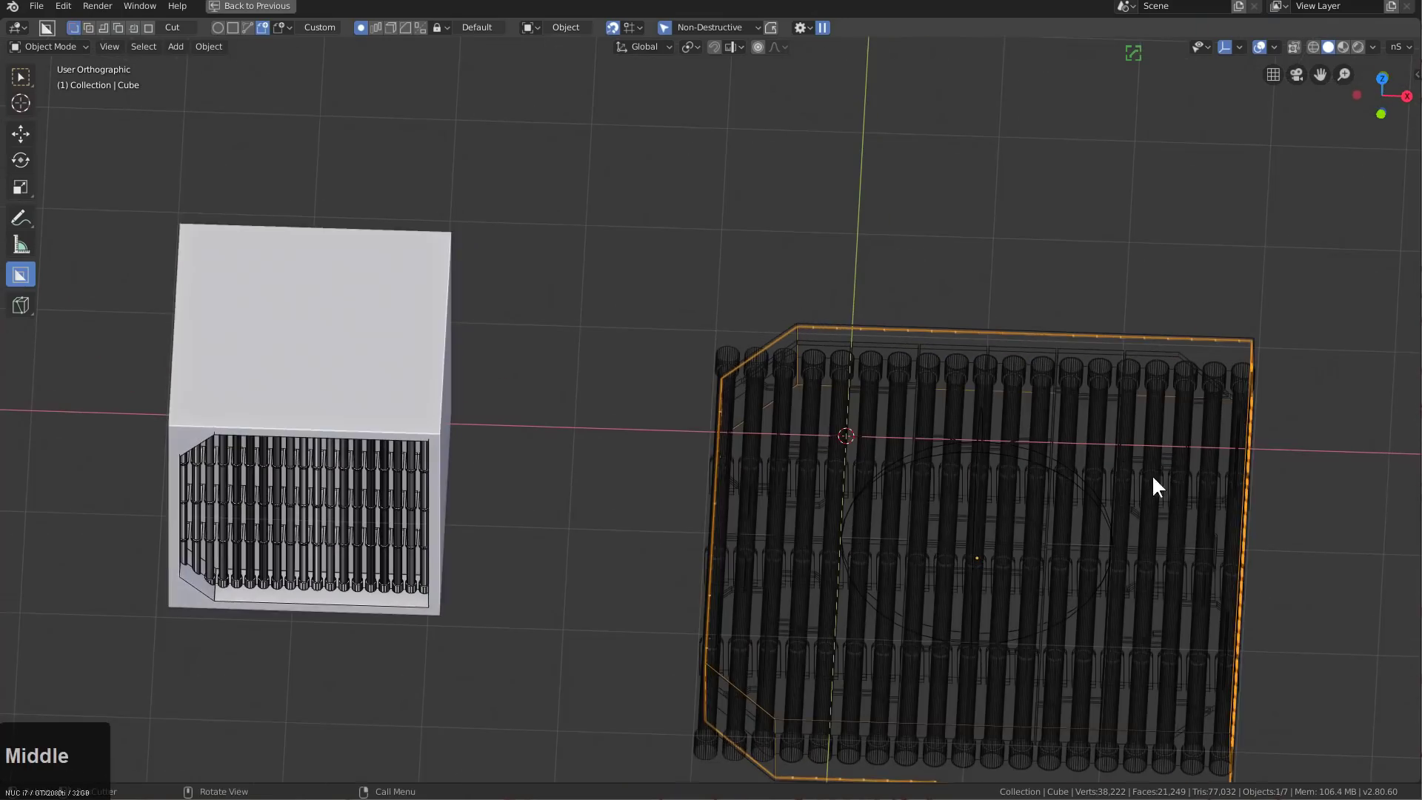
key(s)
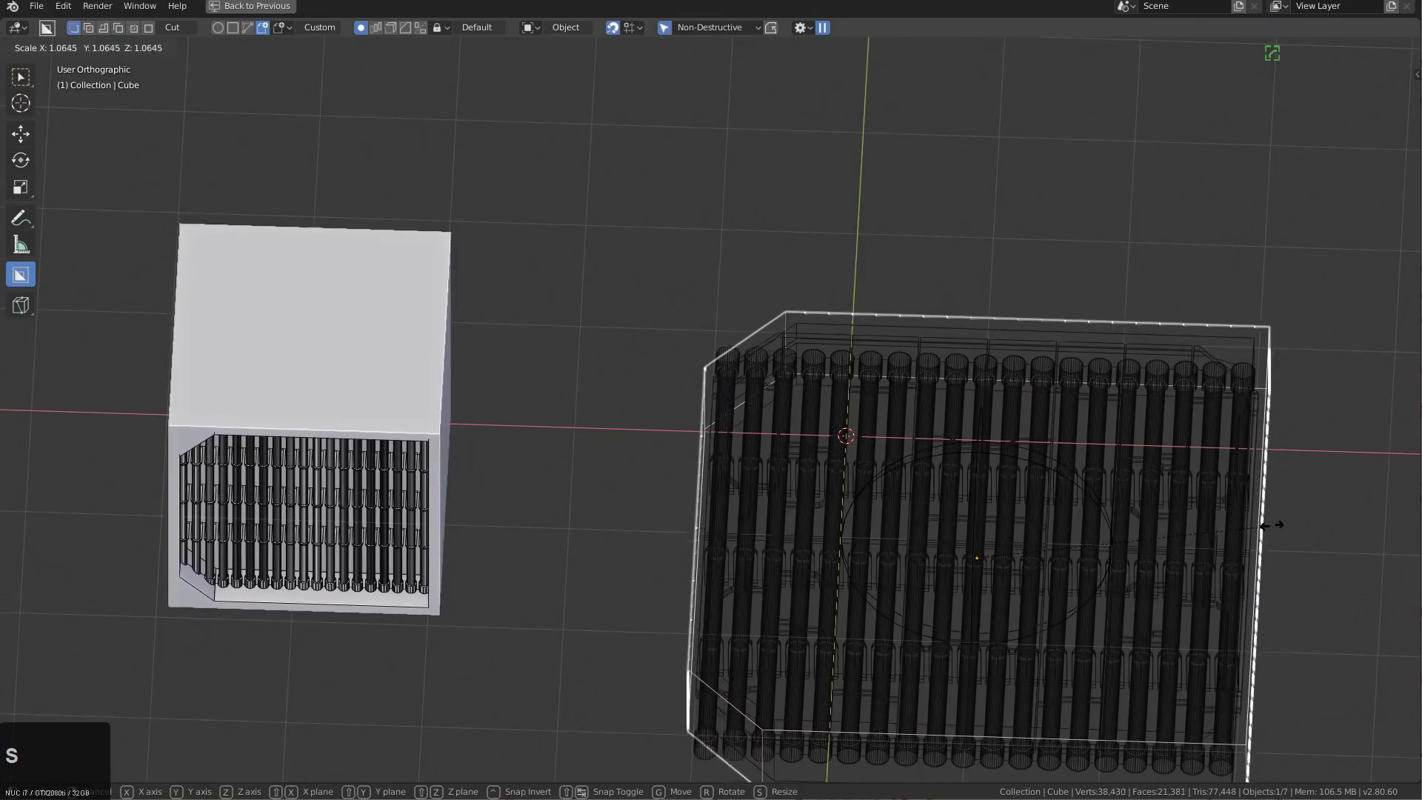
click(1260, 520)
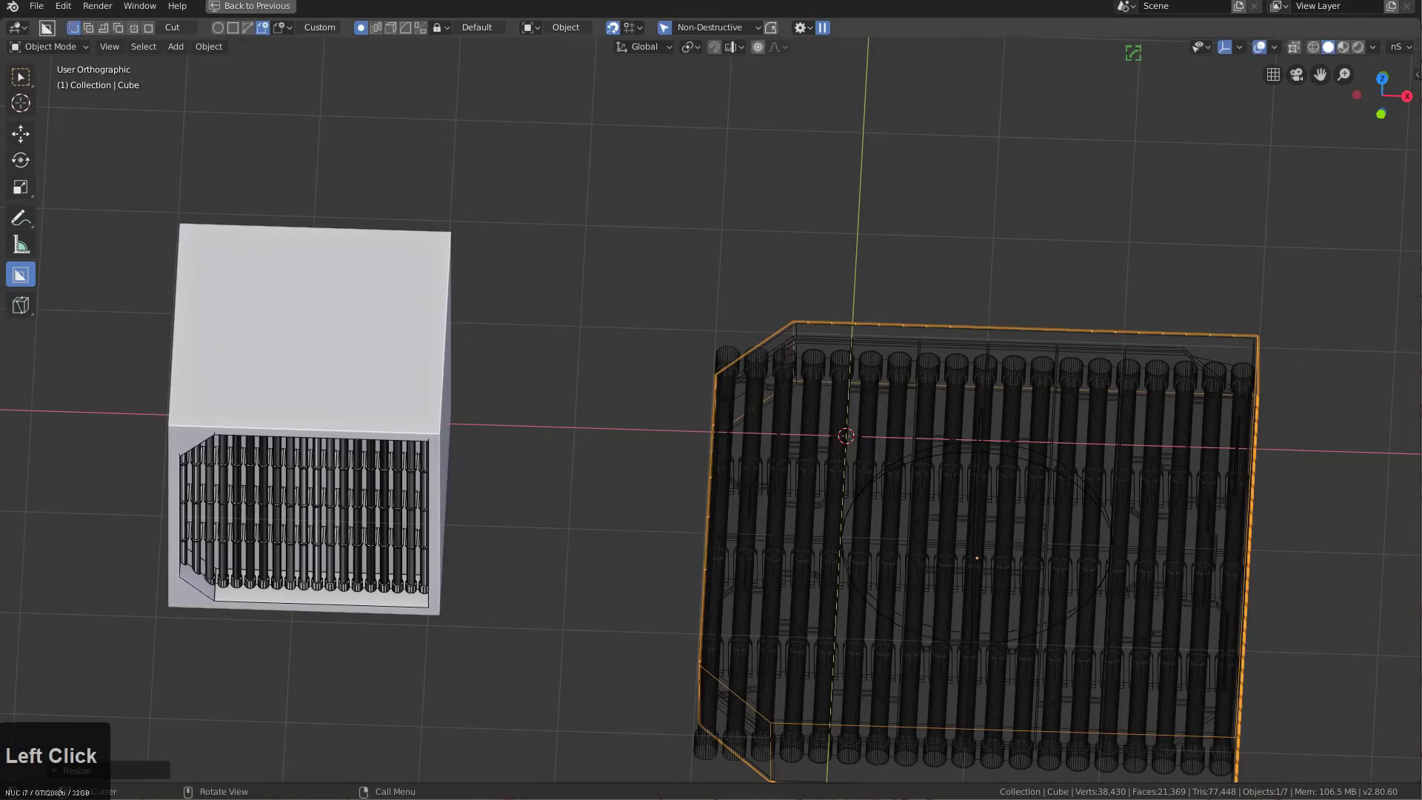
key(s)
Try cutting the custom pipe-panel shape into the test cube's upper face, and undo the cut
middle_drag(1269, 516, 1221, 446)
scroll(1221, 445, up, 1)
click(203, 296)
middle_drag(327, 316, 341, 337)
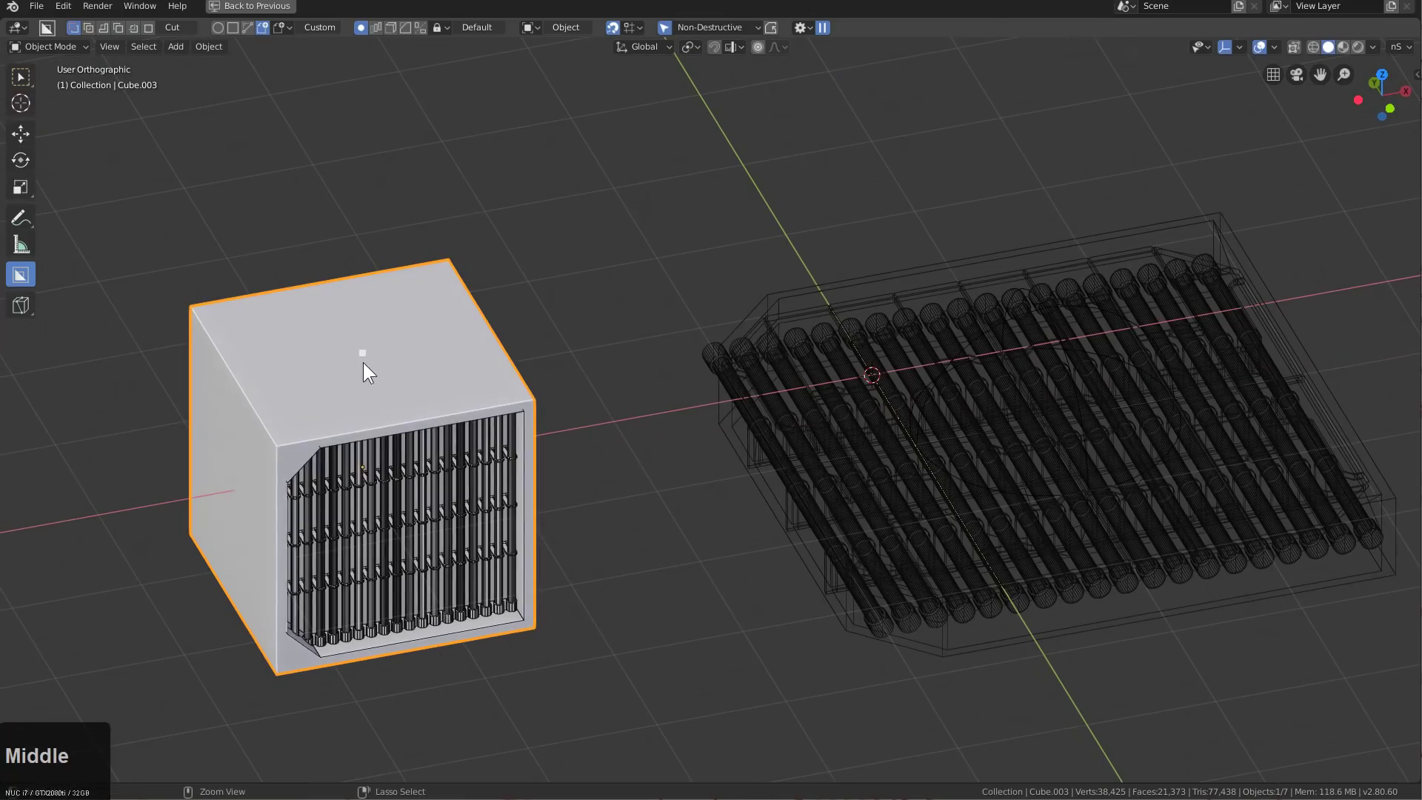
ctrl+drag(361, 352, 528, 405)
click(487, 375)
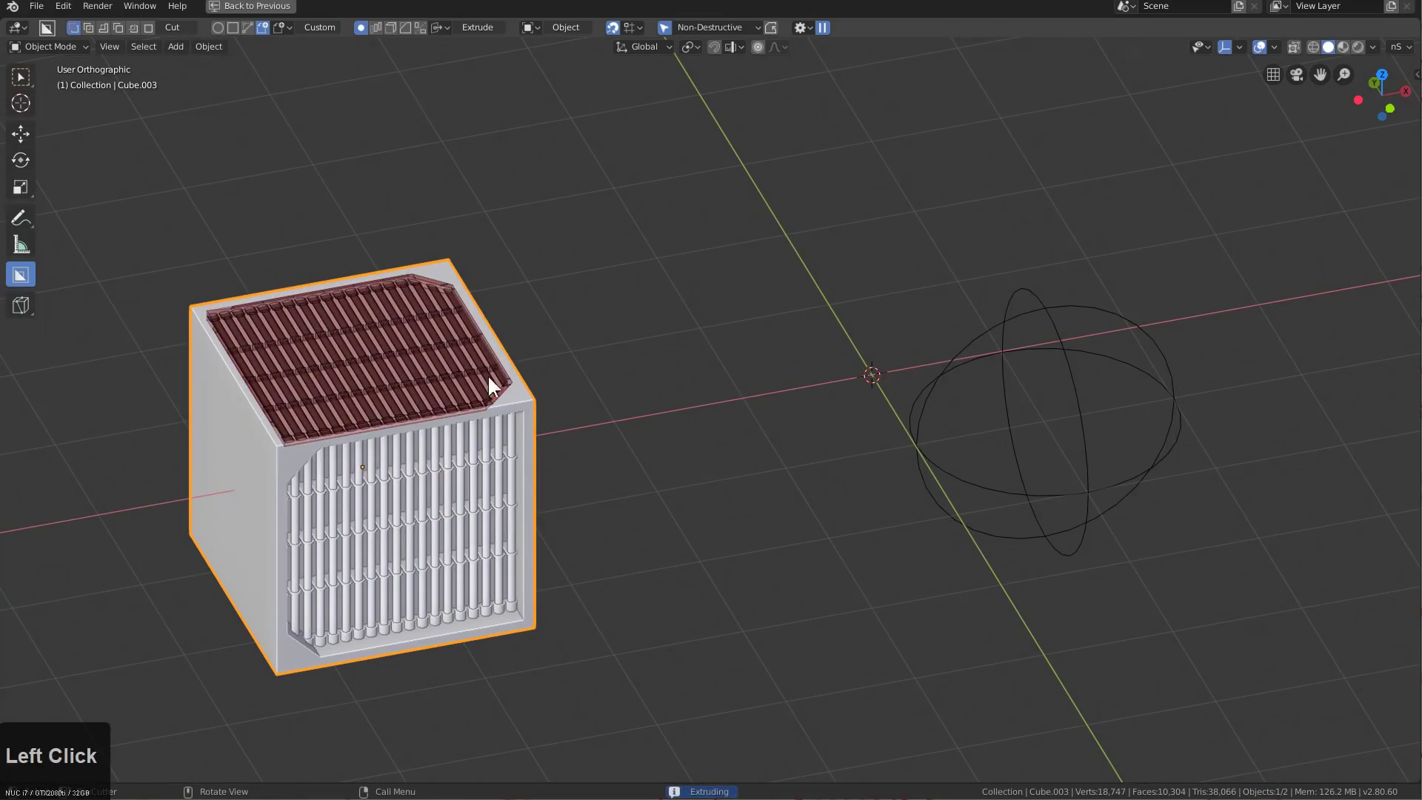
middle_drag(290, 286, 563, 355)
key(z)
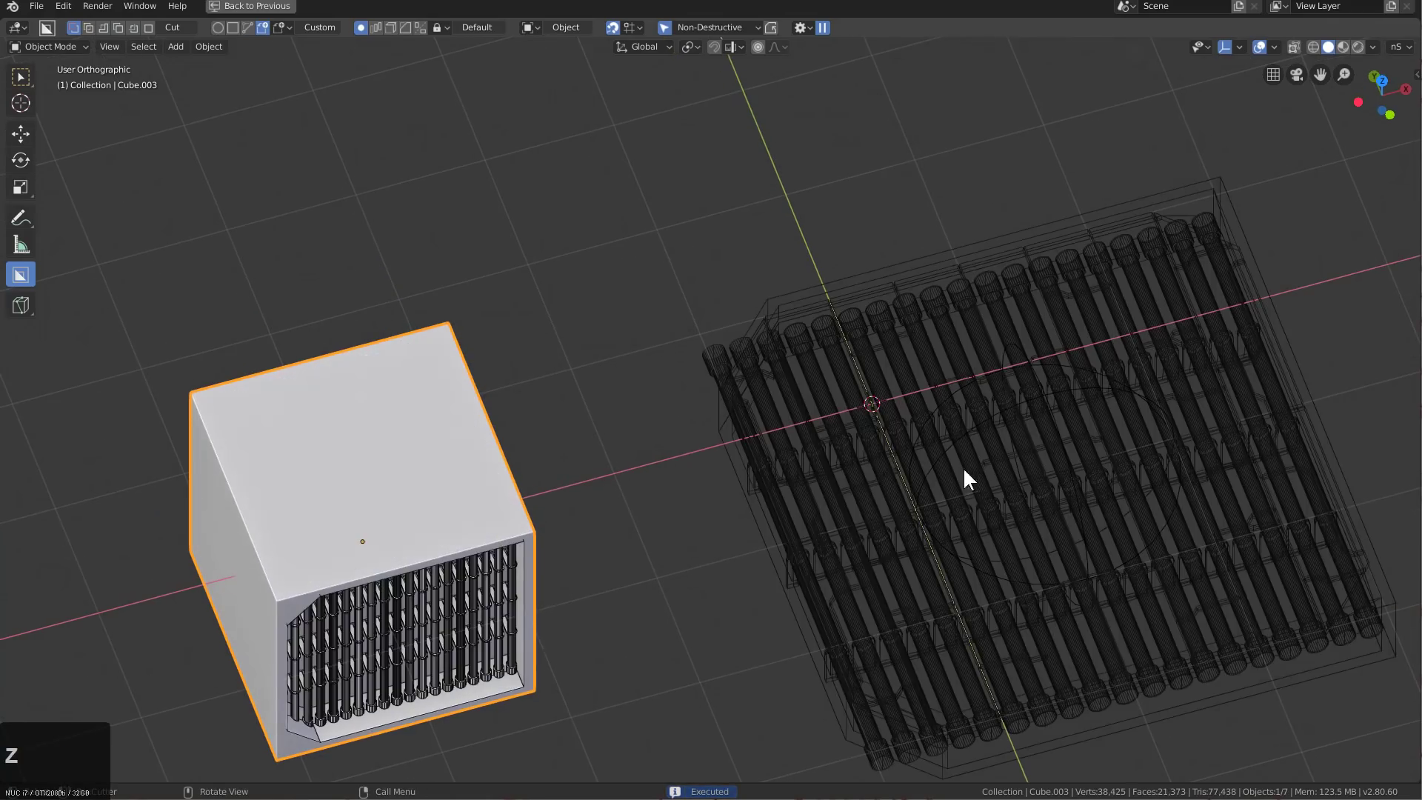
Duplicate the panel tile in place and convert the copy with Visual Geometry to Mesh
middle_drag(964, 472, 875, 260)
click(844, 315)
key(a)
click(813, 292)
key(shift+d)
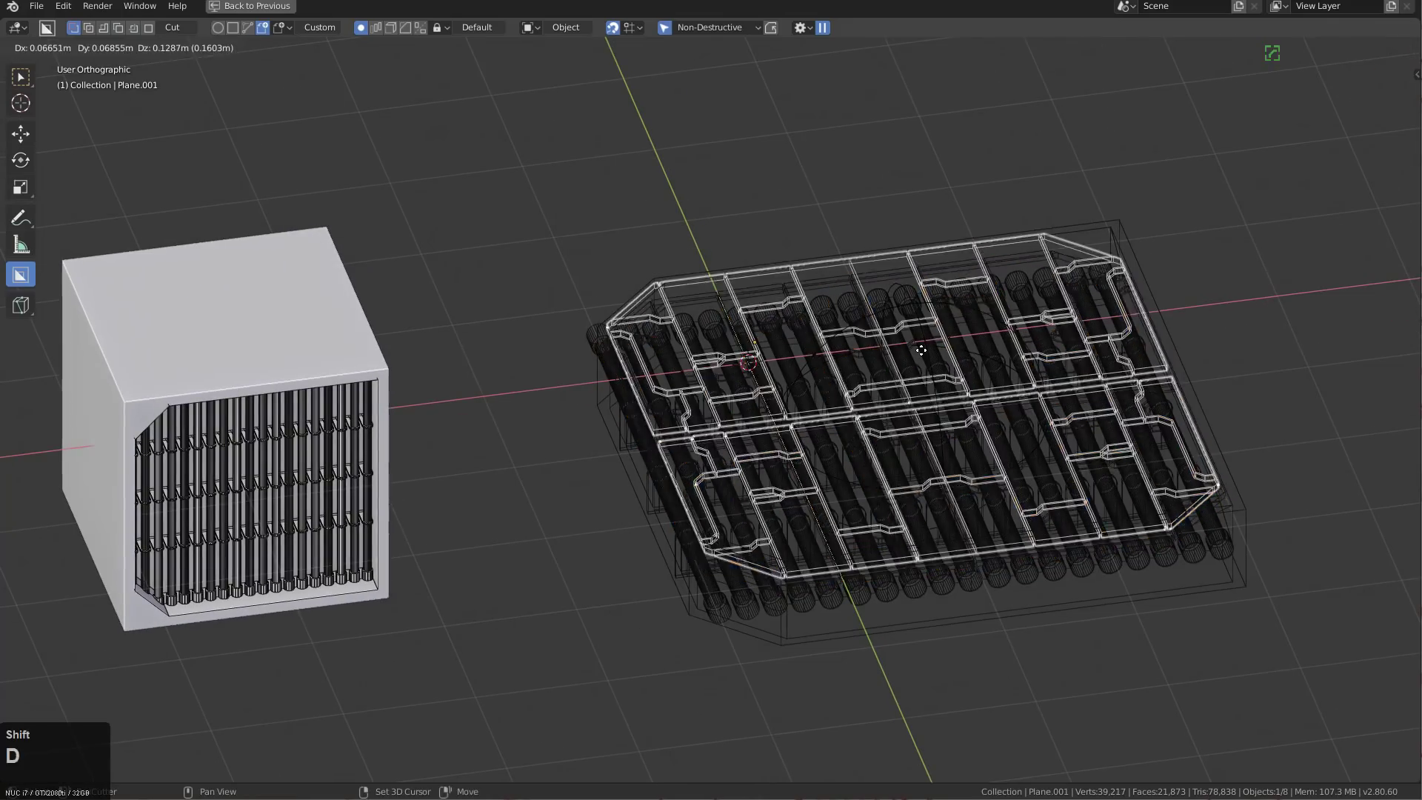
right_click(921, 349)
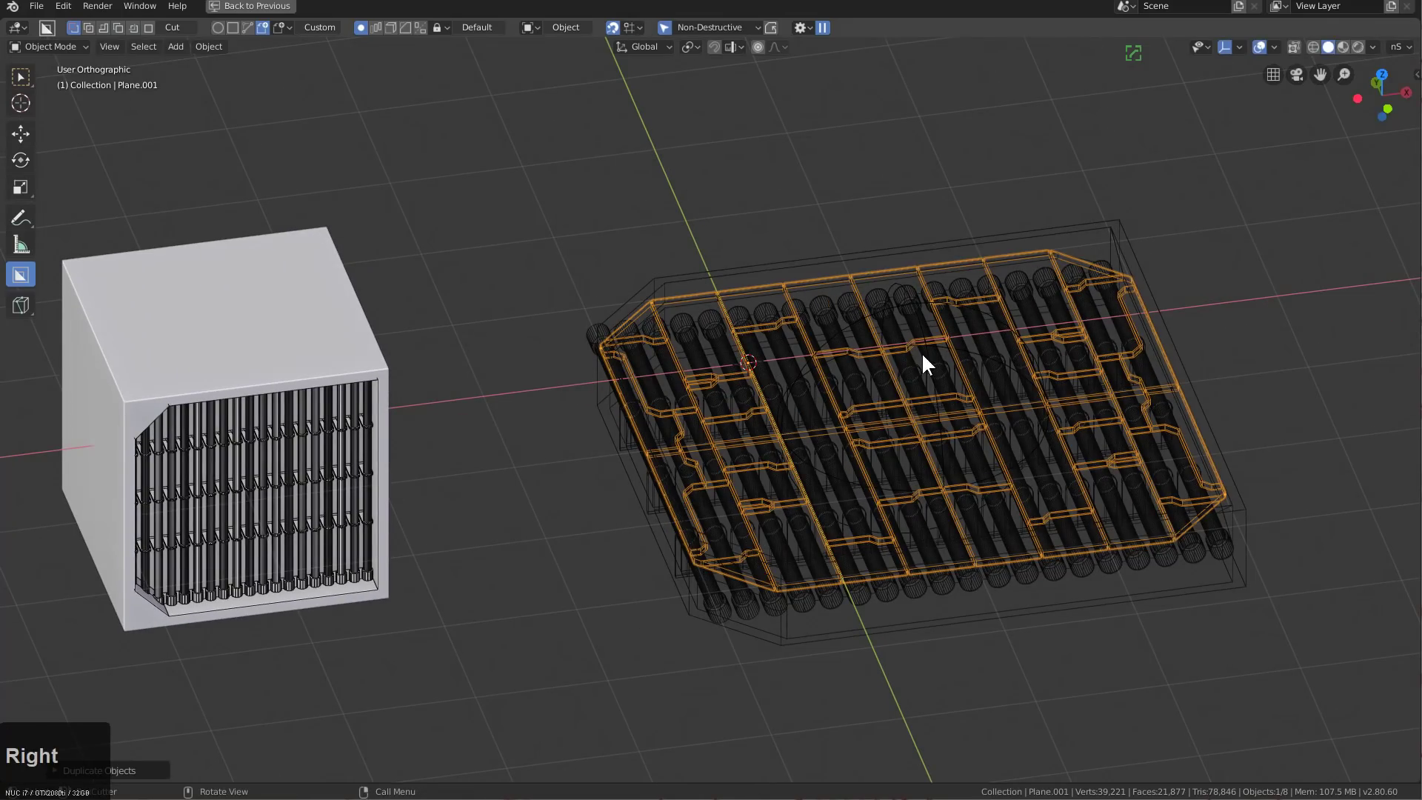
key(ctrl+a)
click(874, 507)
Move the converted tile copy along X until it lies clear of the original pipe assembly
scroll(634, 477, down, 3)
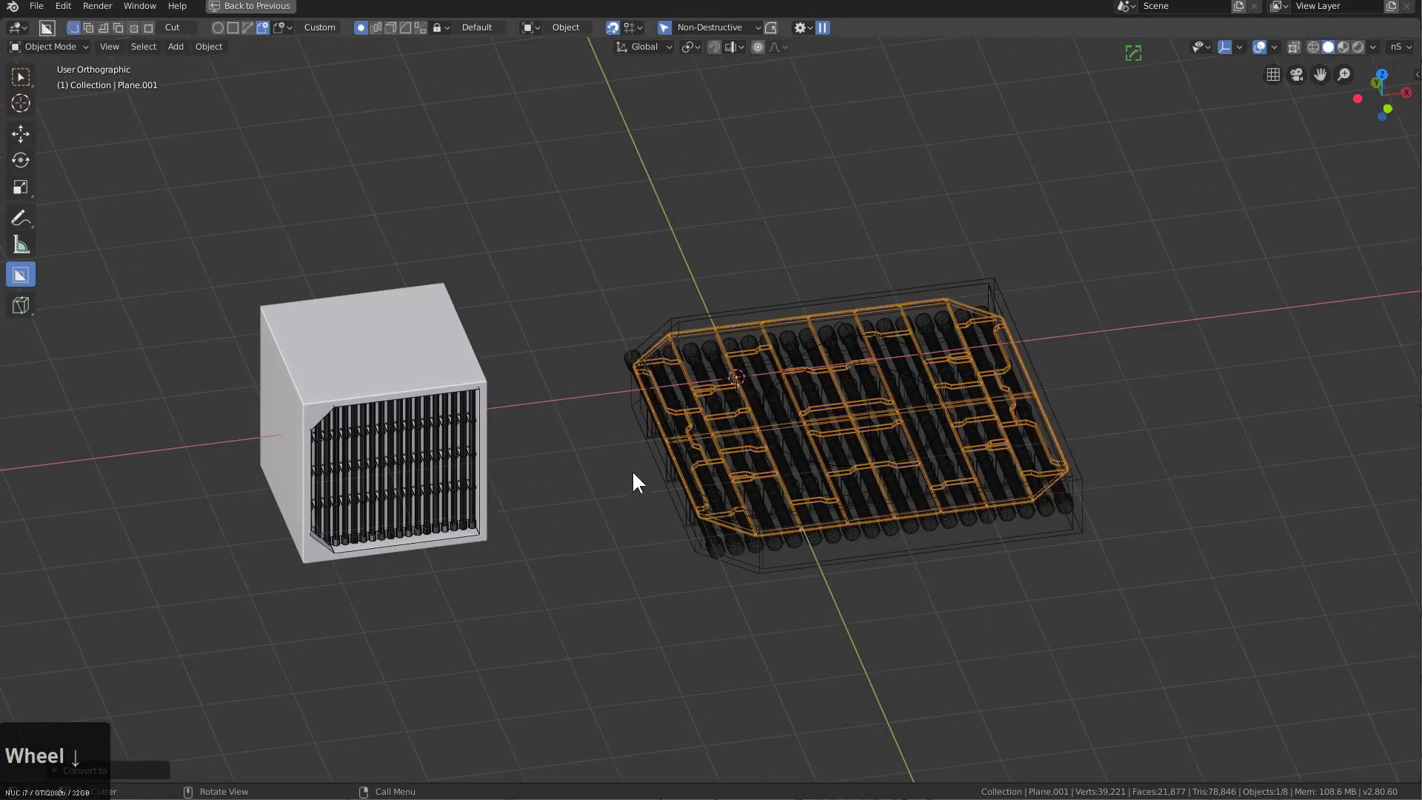
key(g)
key(x)
click(1123, 470)
shift+middle_drag(1123, 469, 808, 539)
Duplicate the pipe-cut chamfered cube (Cube.002) in place and convert the copy with Visual Geometry to Mesh
click(753, 514)
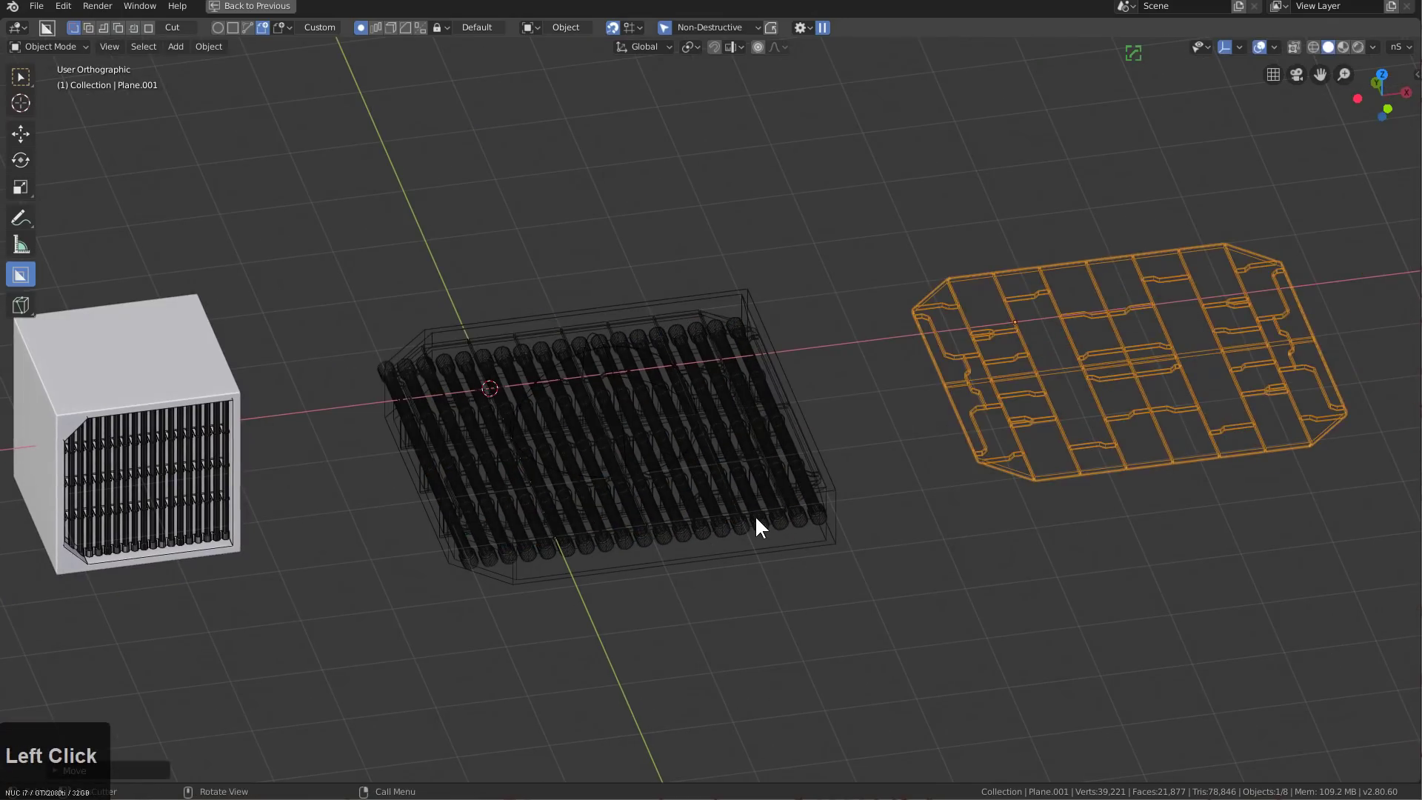
click(767, 524)
click(826, 532)
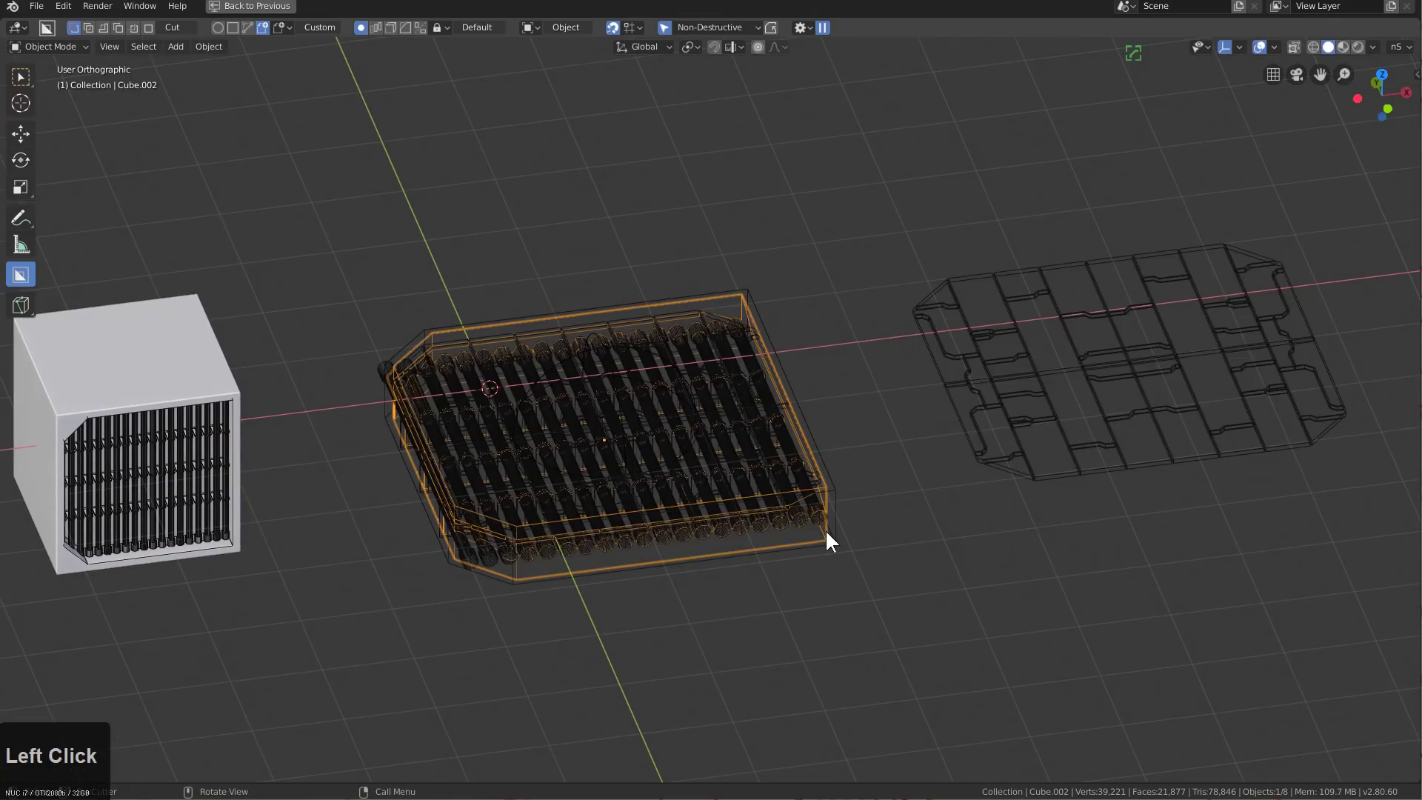
key(shift+d)
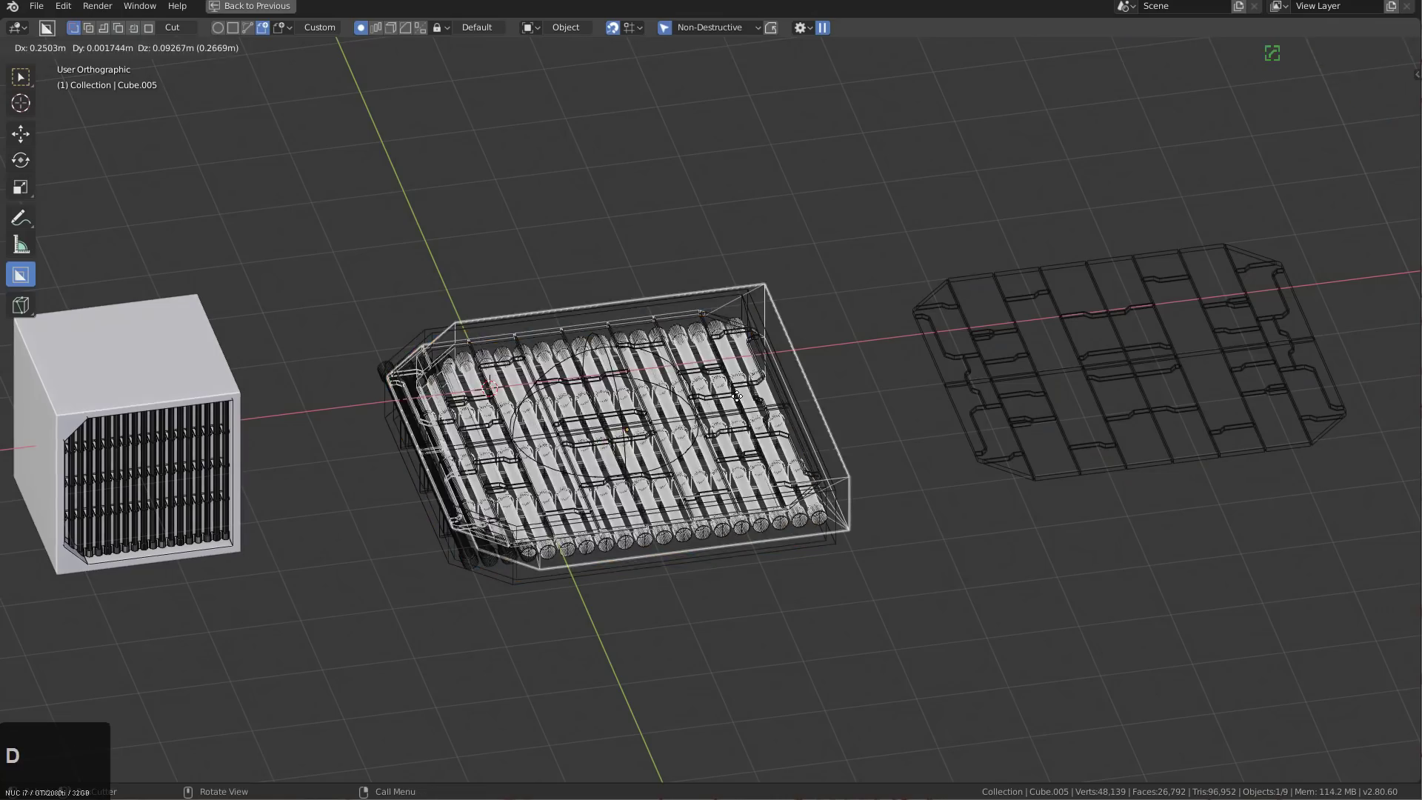
right_click(725, 379)
key(ctrl+a)
click(706, 397)
Move the converted pipe-cut cube copy along X until it sits beneath the converted panel tile copy
key(g)
key(x)
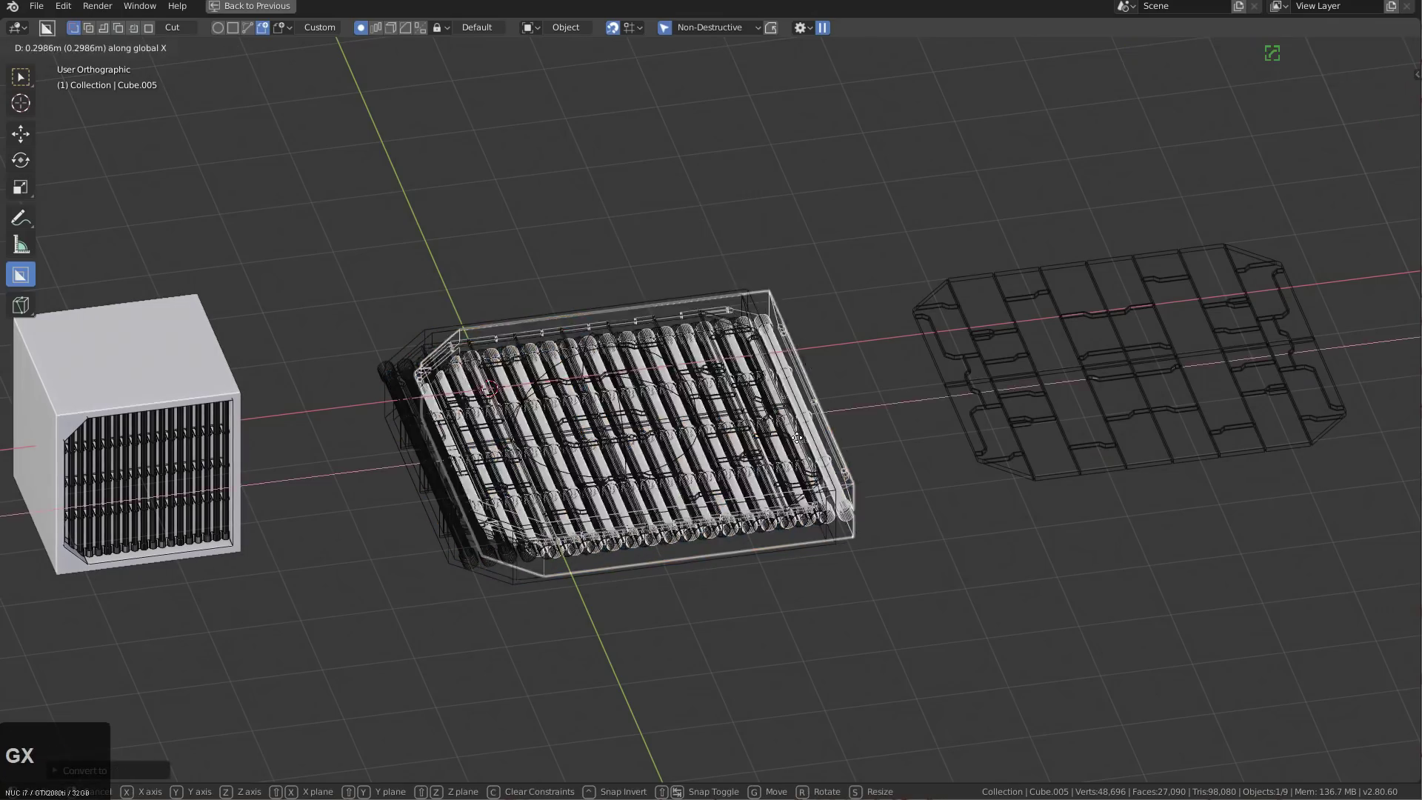
click(1098, 398)
shift+middle_drag(1101, 398, 776, 489)
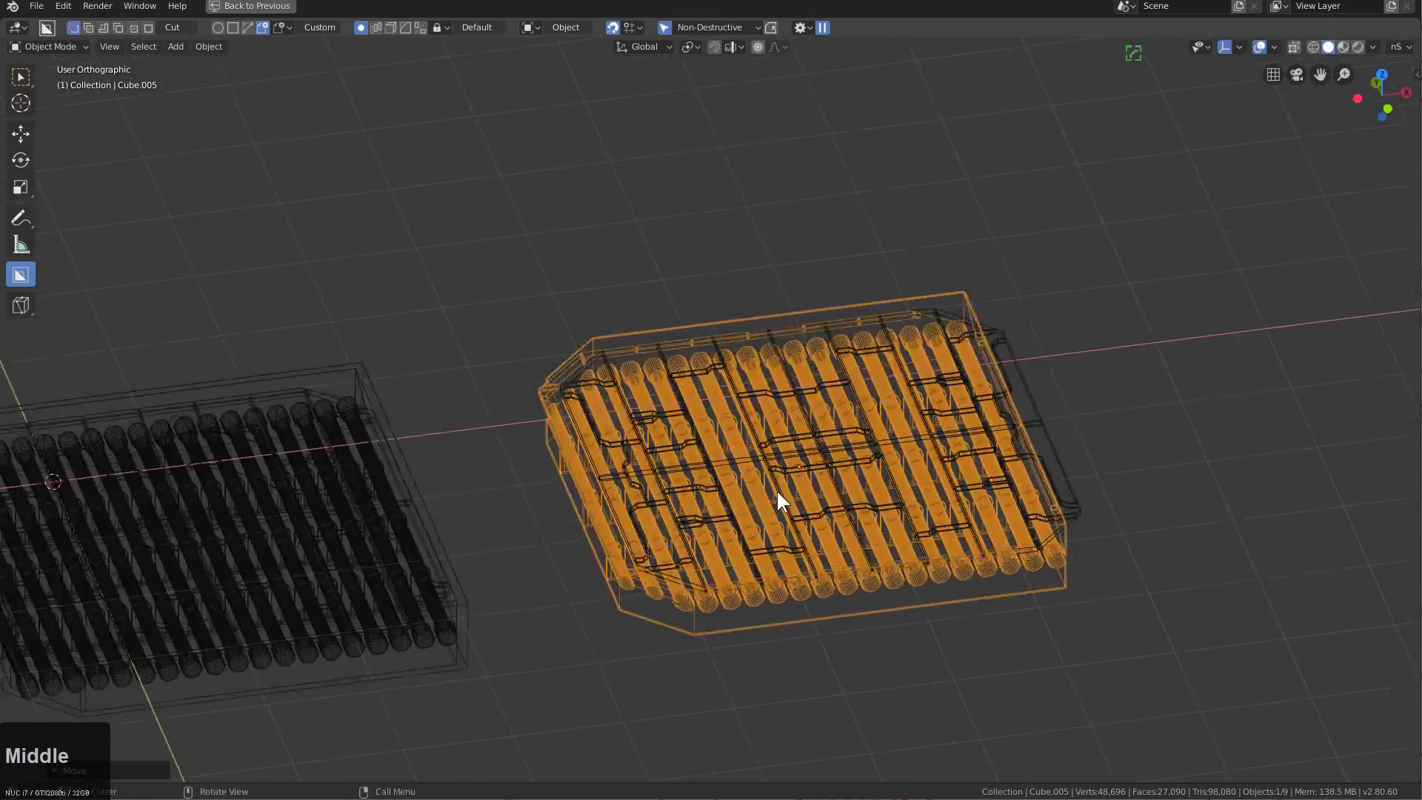
scroll(838, 451, up, 2)
click(859, 442)
key(shift+s)
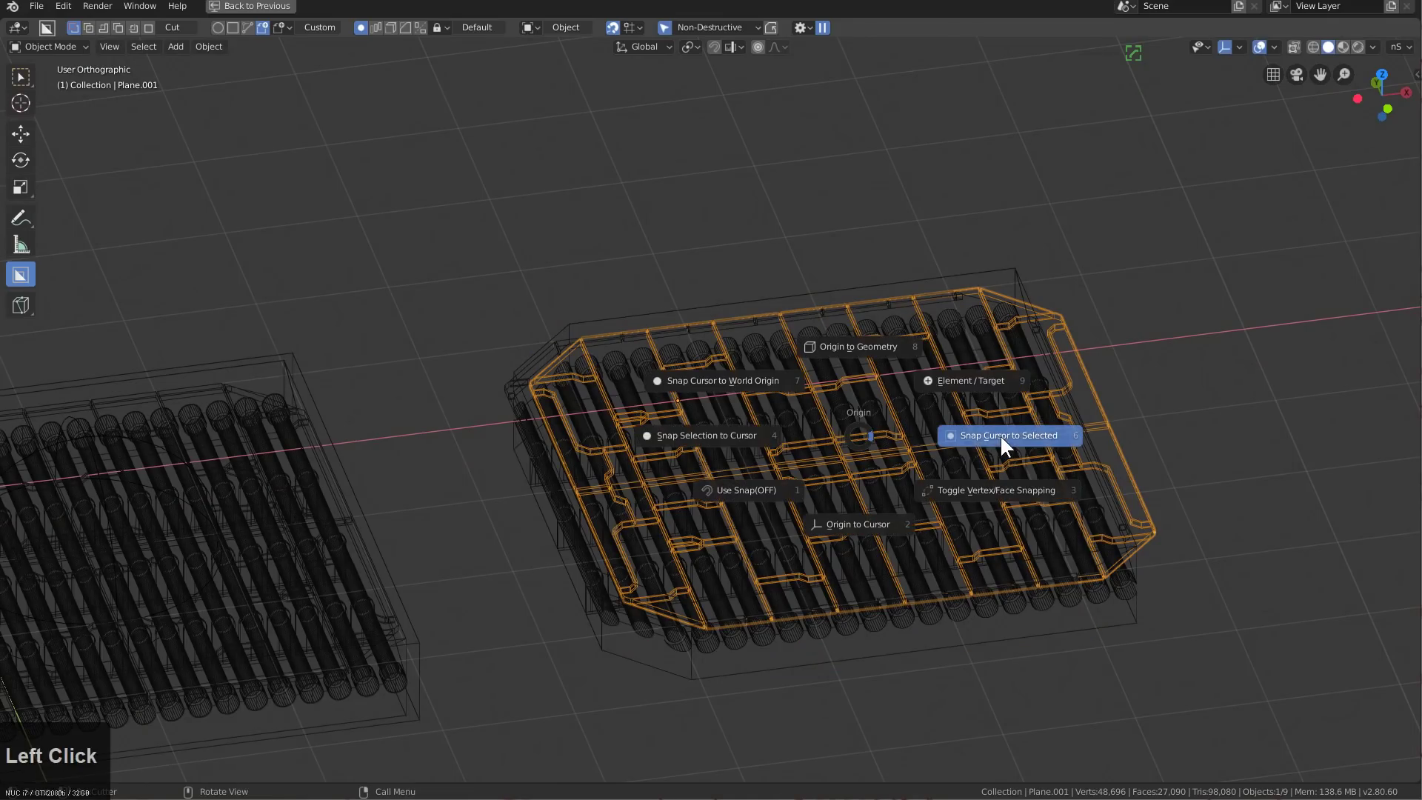
key(Escape)
Snap the 3D cursor to the converted pipe-cut cube copy
click(916, 606)
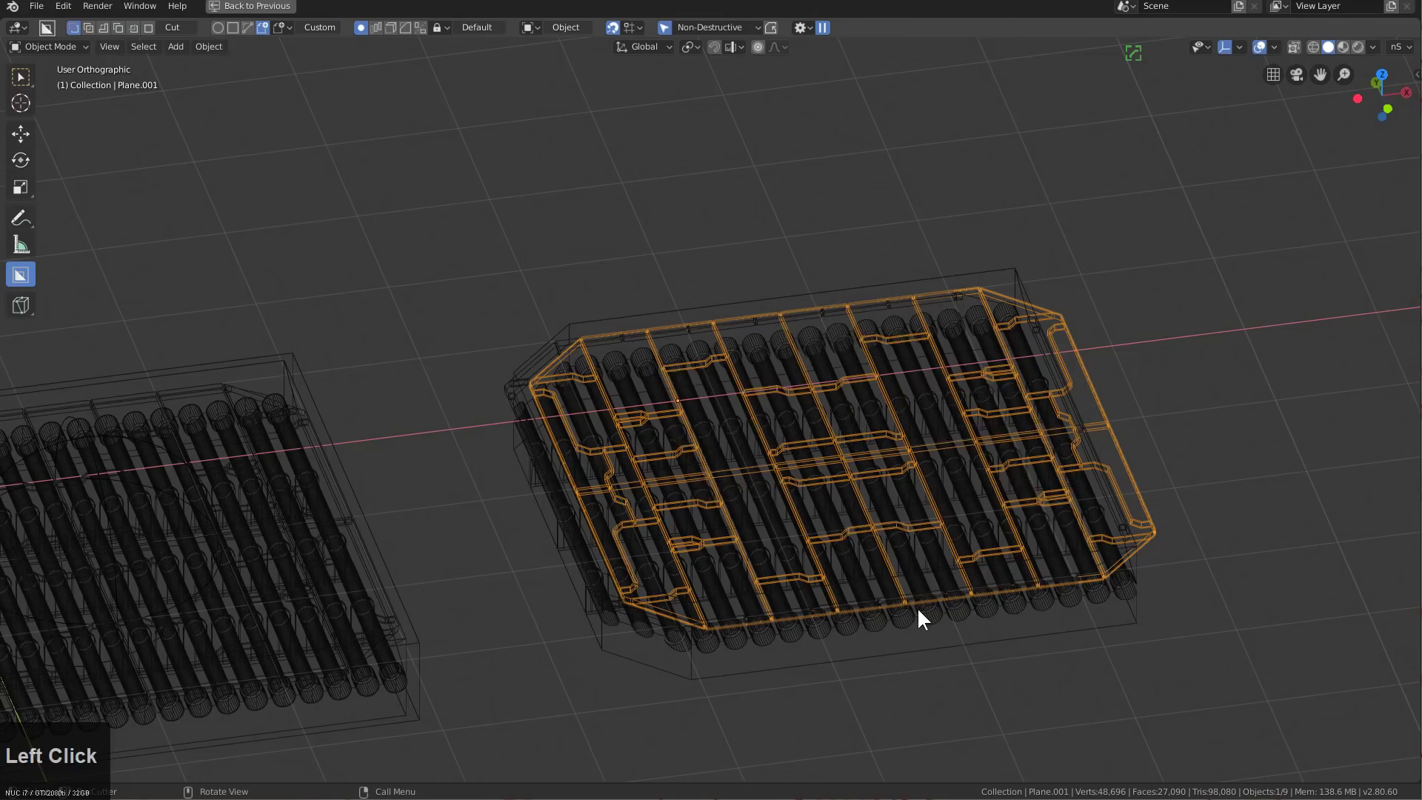
click(917, 606)
key(shift+s)
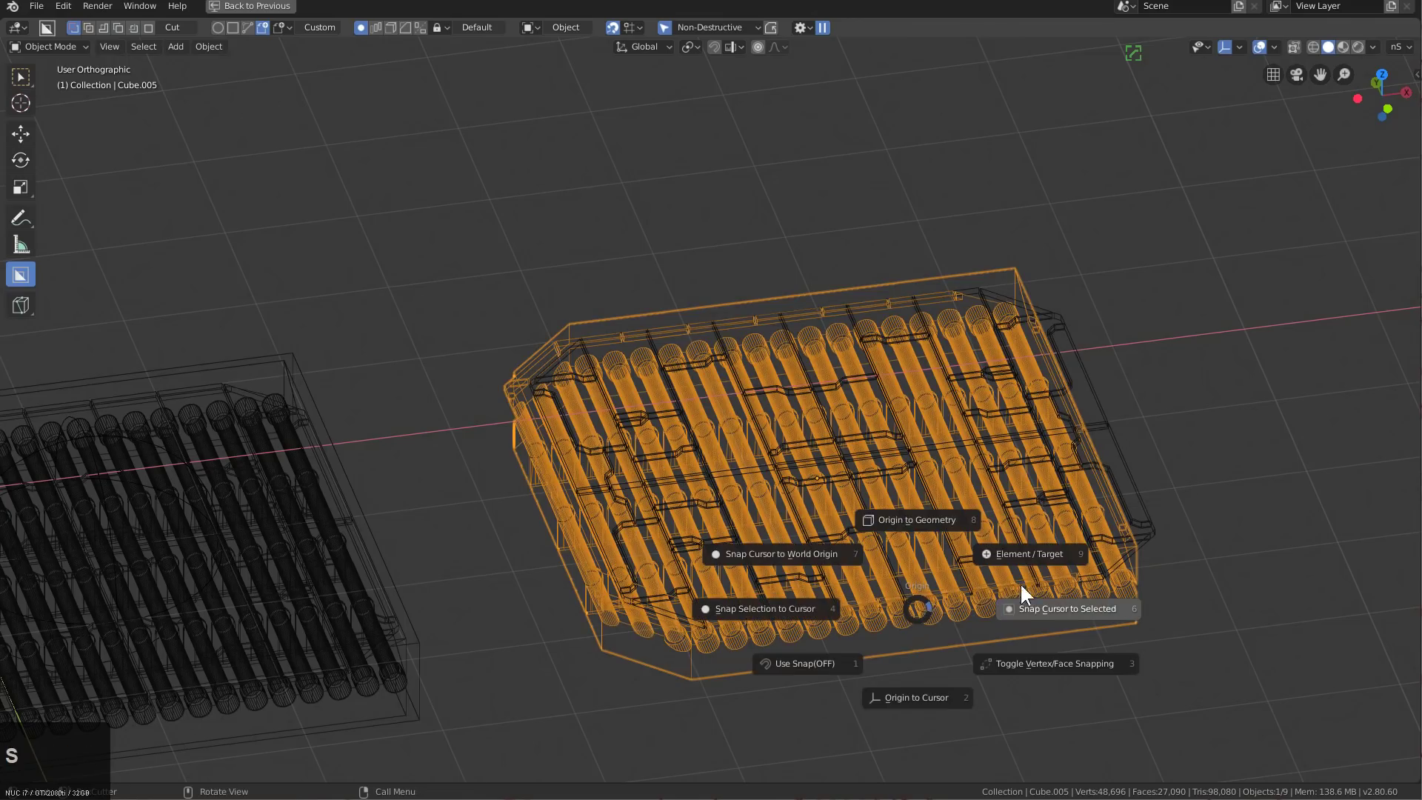
click(772, 610)
key(ctrl+z)
key(shift+s)
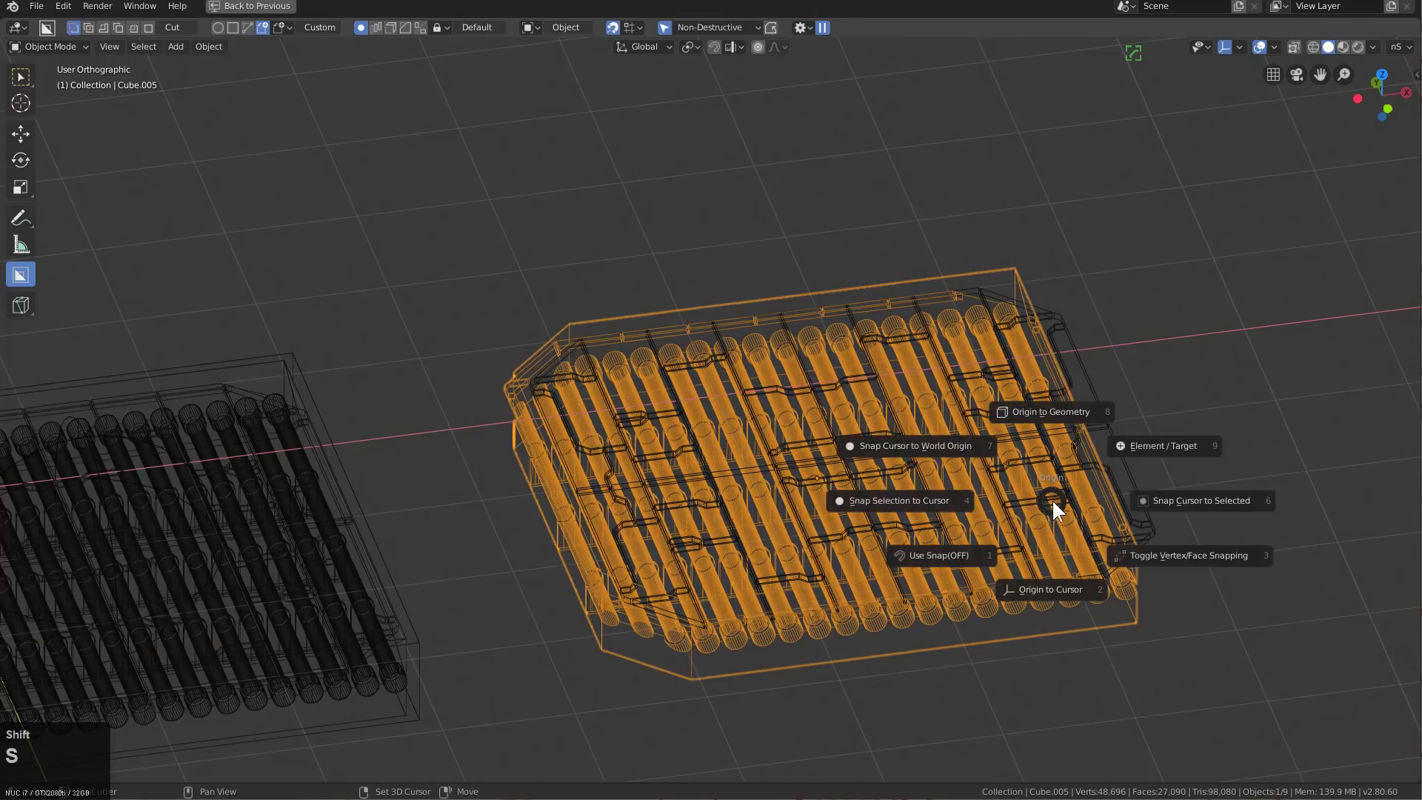
click(1195, 500)
Try snapping the converted panel tile to the 3D cursor, and undo the snap
click(1105, 409)
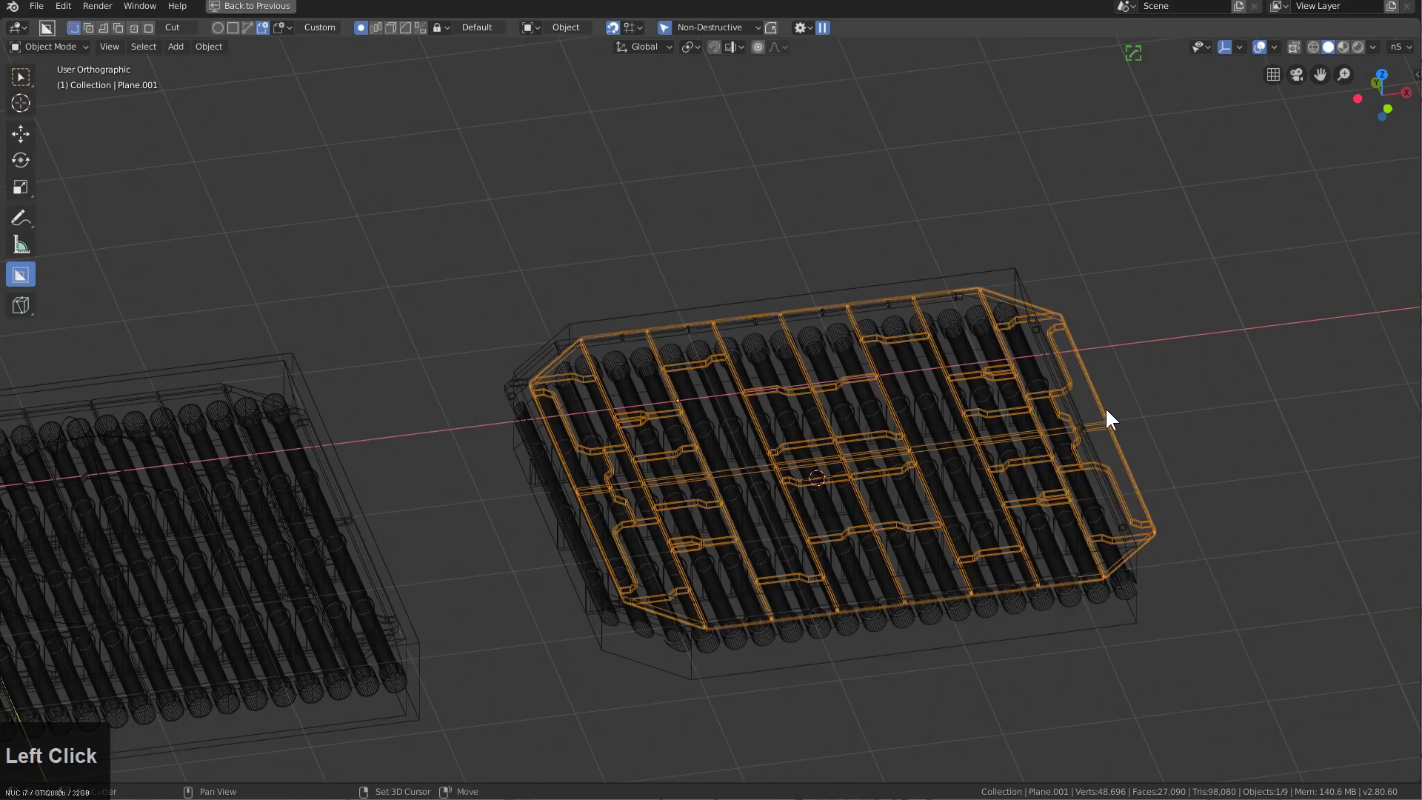
key(shift+s)
click(957, 404)
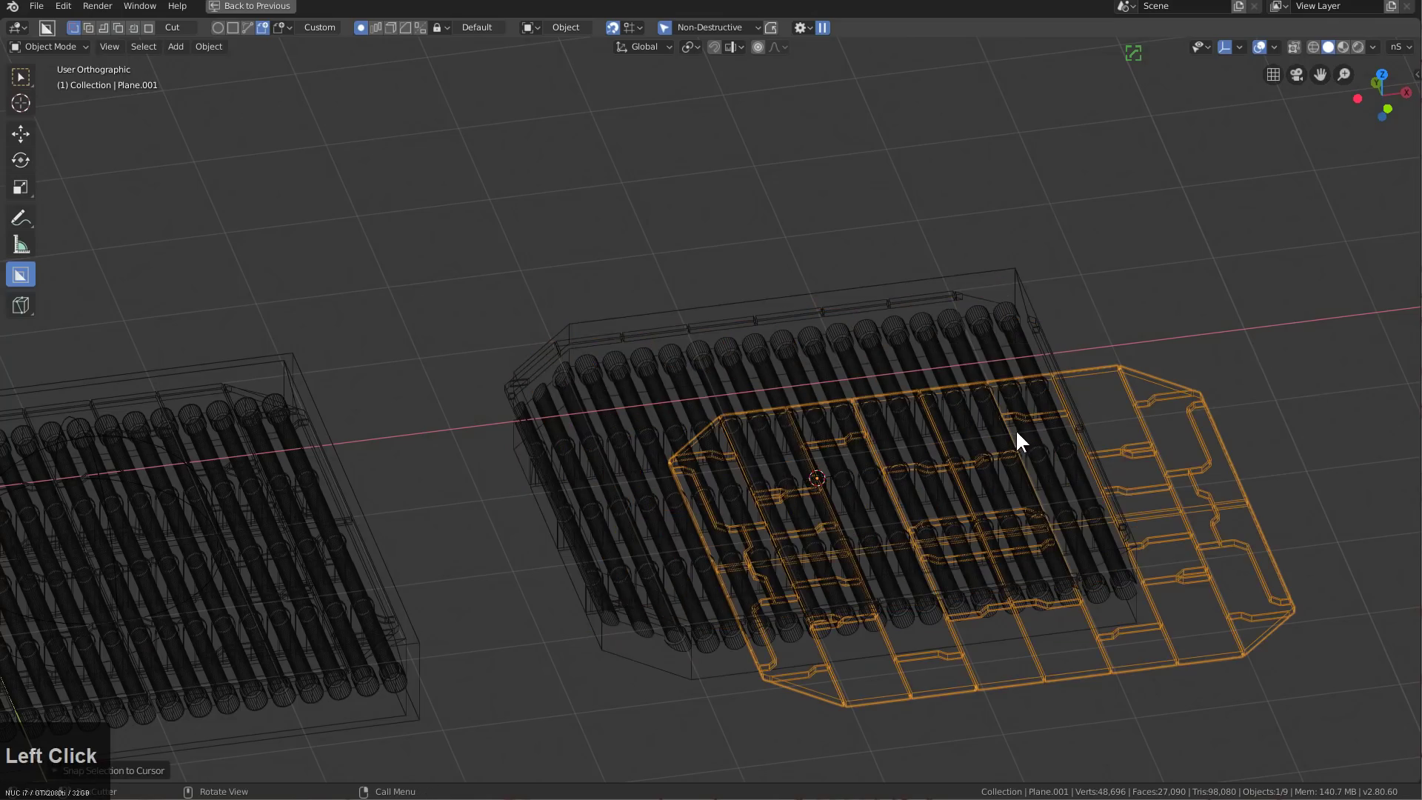
middle_drag(1015, 428, 999, 499)
key(z)
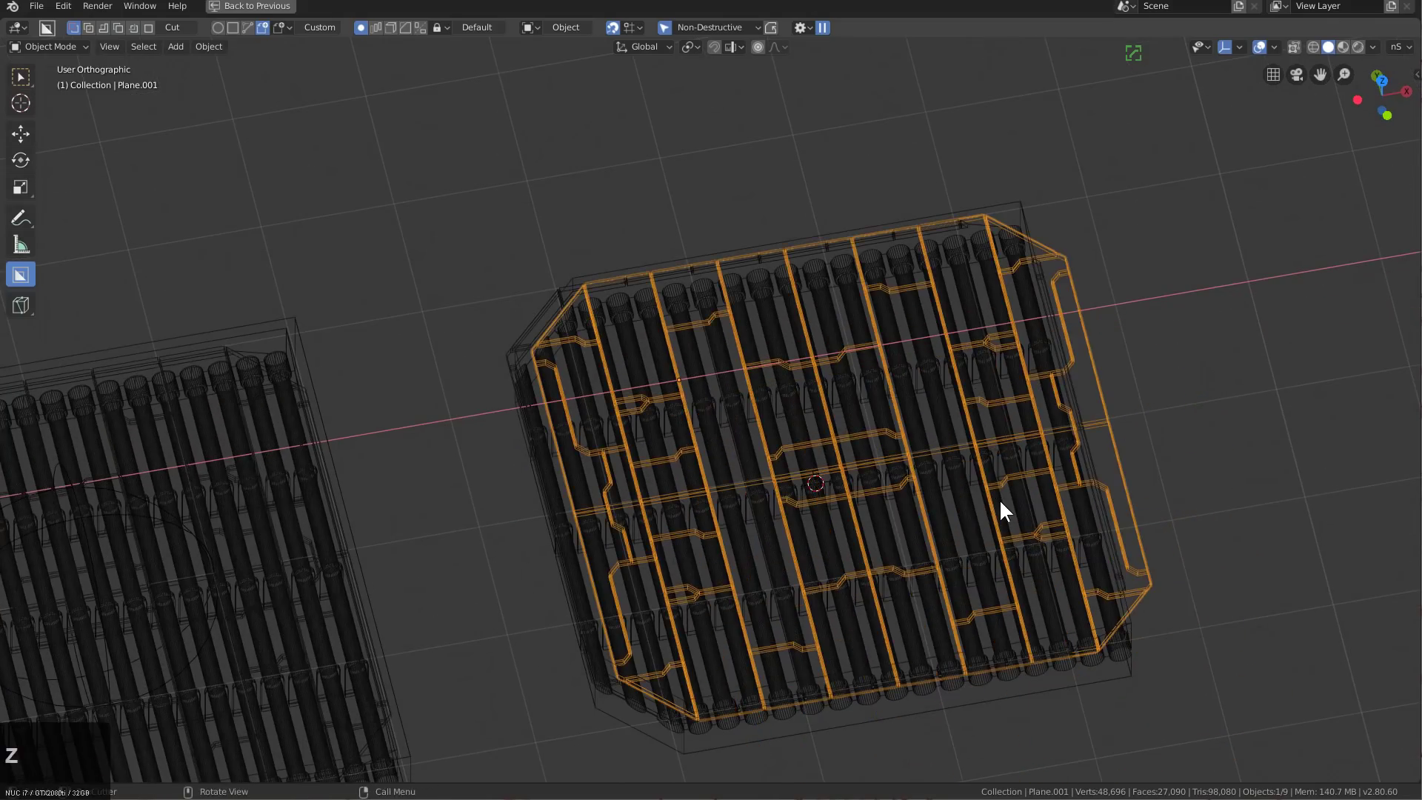
In top view, move the panel tile about -0.13 m along X over the pipe array and scale it up slightly
key(KP_7)
key(g)
key(x)
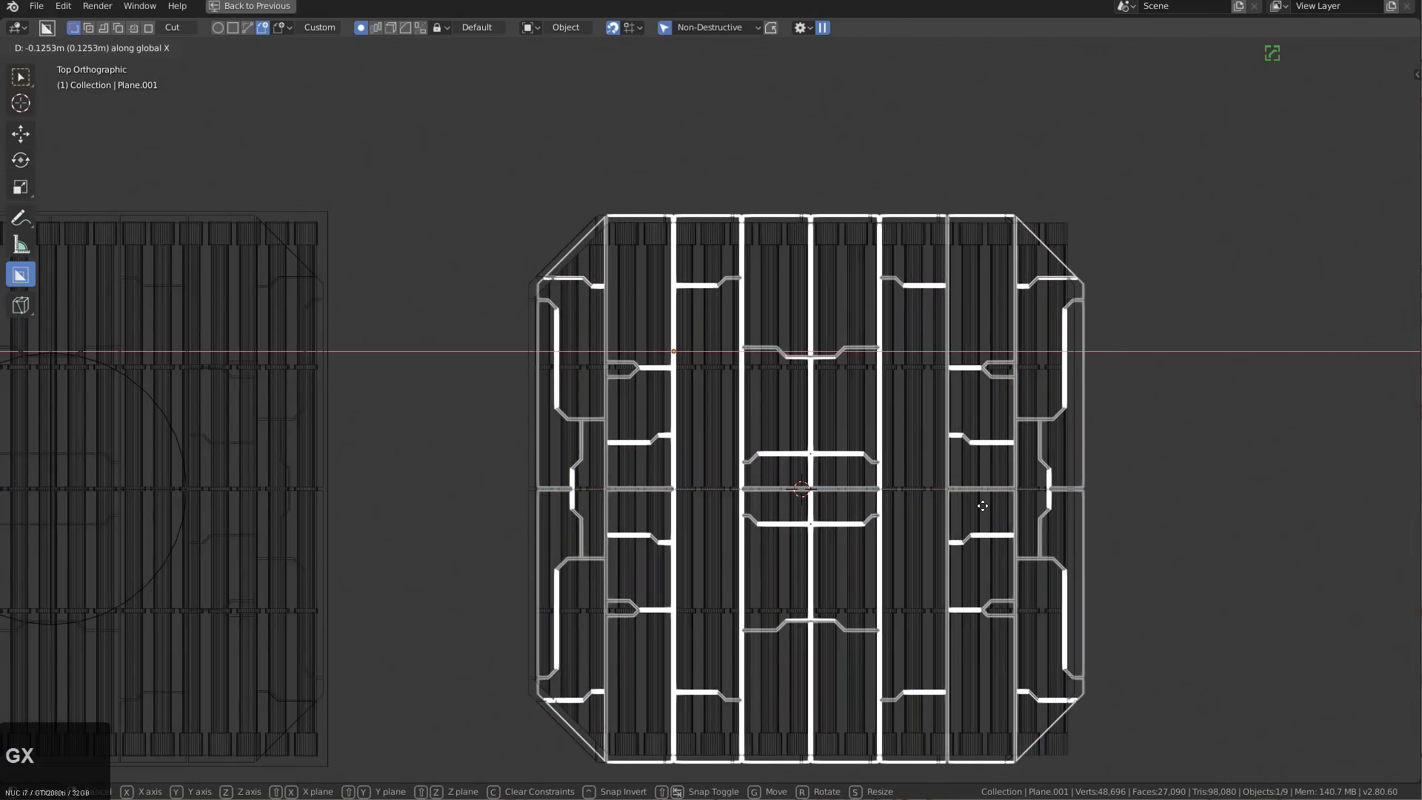
click(979, 507)
key(s)
click(1045, 552)
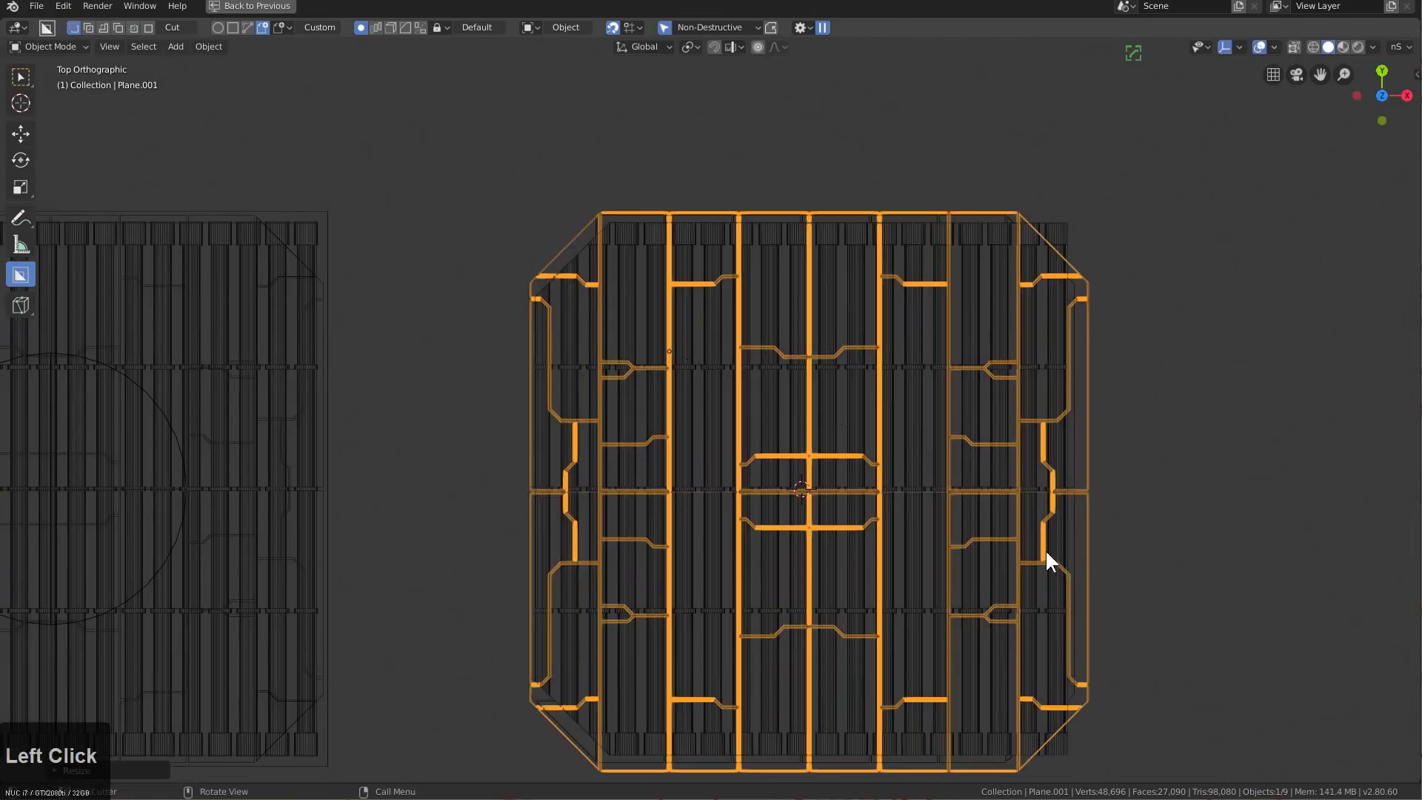
Adjust the panel tile's height along Z so it lies across the pipes of the cube copy
middle_drag(1045, 552, 1059, 412)
key(g)
key(z)
click(1066, 430)
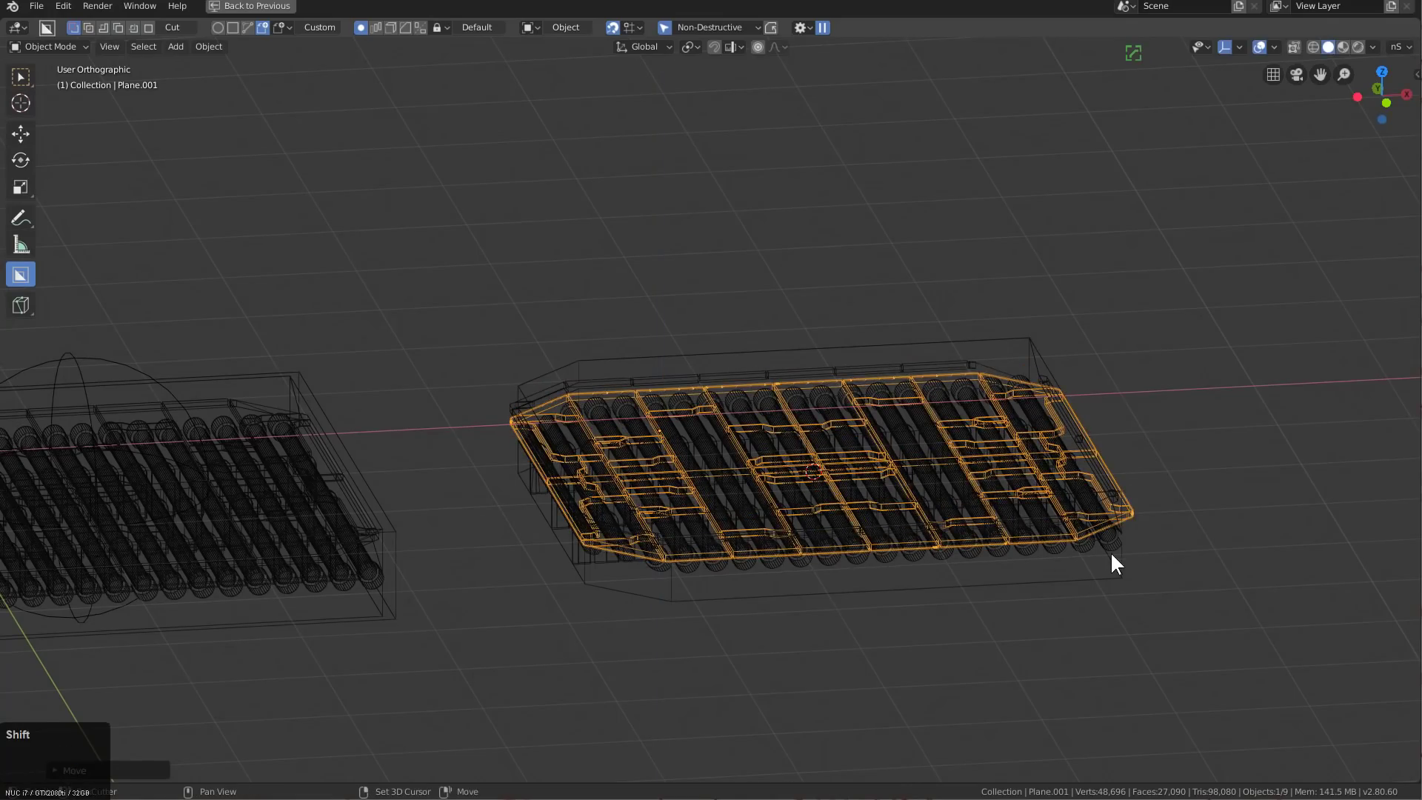
Add a Boolean union to the pipe-cut cube copy with the panel tile as its operand
shift+click(1120, 556)
key(q)
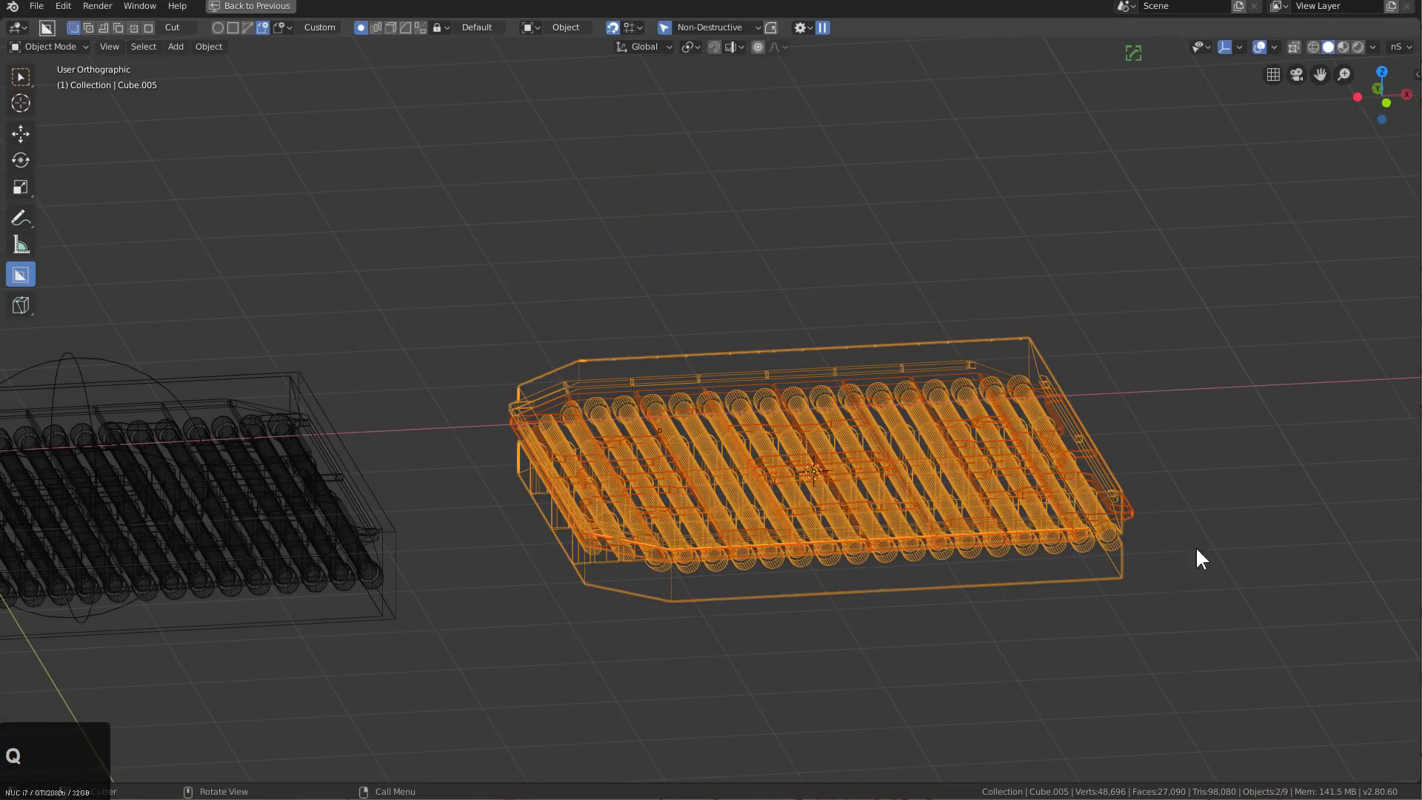
key(ctrl+KP_Subtract)
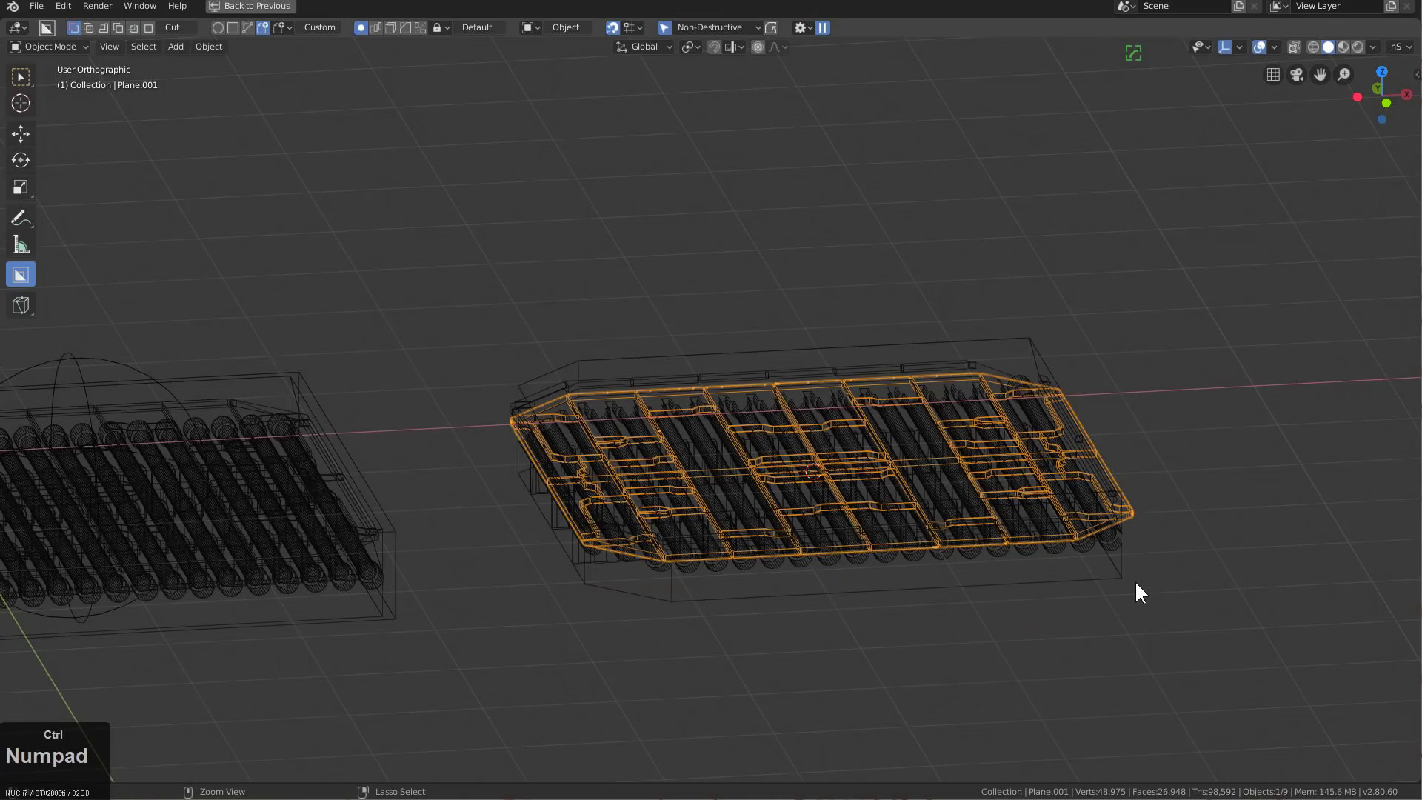
Raise the panel tile about 0.08 m along Z, hide it, and select the pipe-cut cube copy
click(1127, 495)
key(g)
key(z)
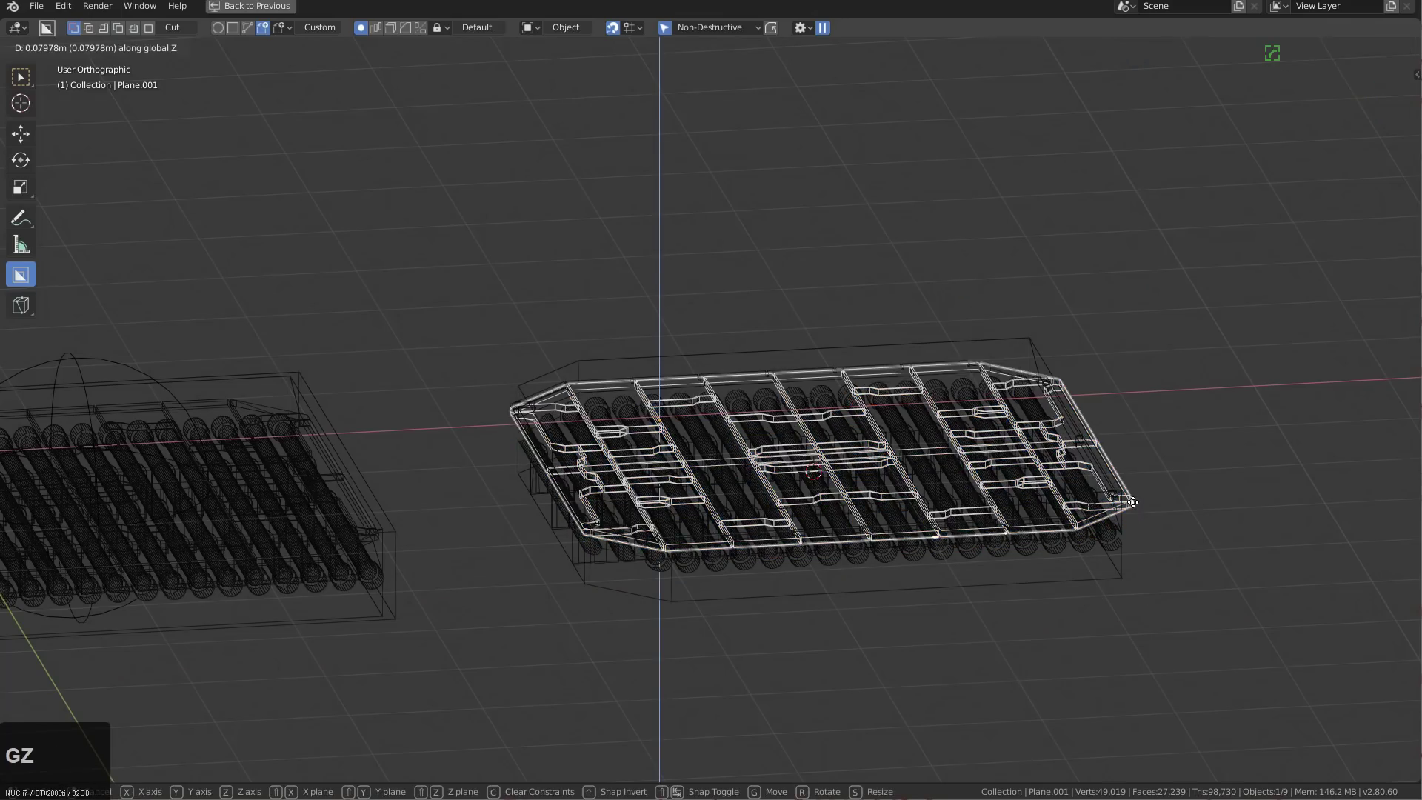
click(1135, 502)
key(h)
middle_drag(1082, 511, 1130, 447)
click(1011, 456)
middle_drag(1010, 455, 680, 402)
scroll(1192, 383, up, 3)
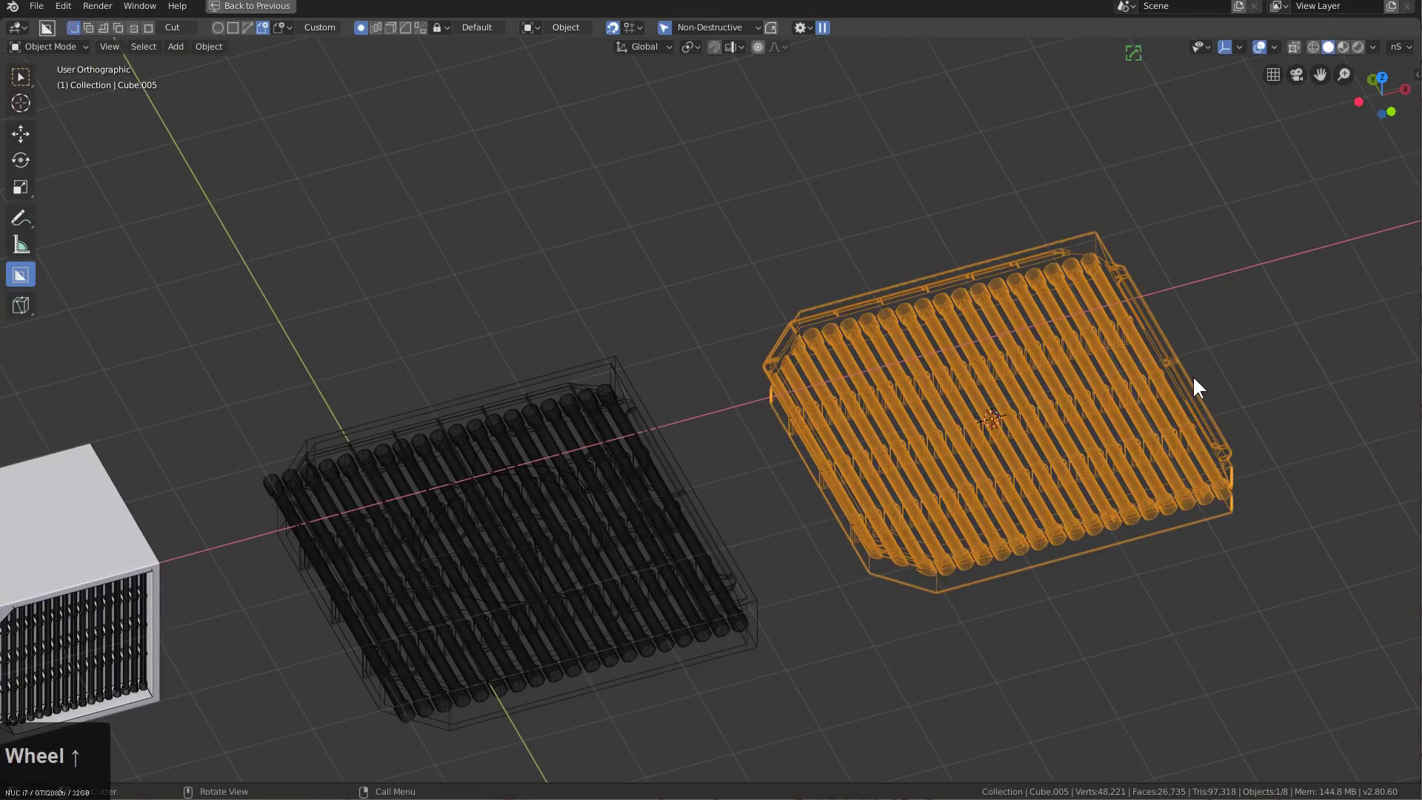
Set the operation of the pipe-cut cube copy's Boolean modifier to Difference, keeping the panel tile hidden
key(ctrl+z)
click(1187, 382)
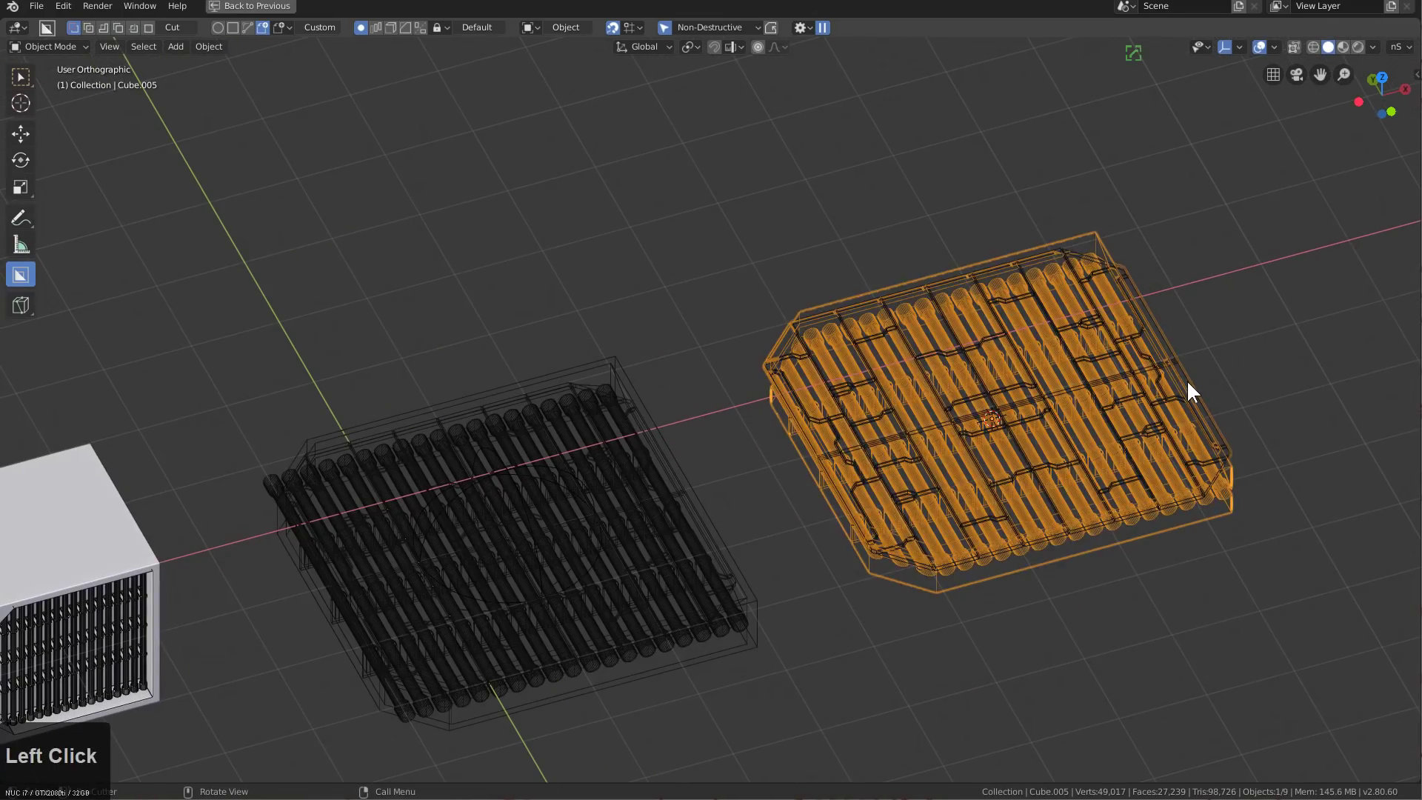
click(1184, 379)
key(ctrl+grave)
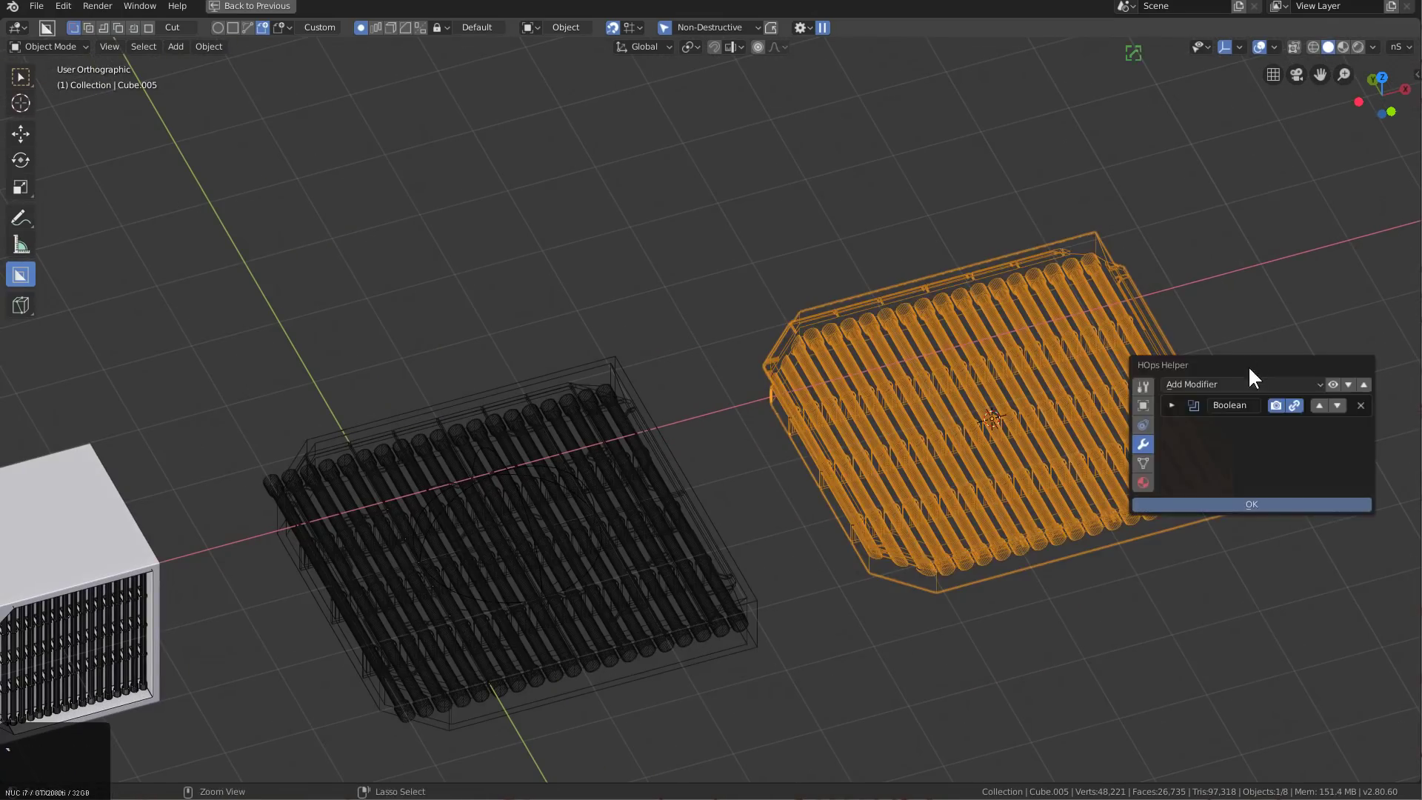
click(1172, 405)
click(1201, 468)
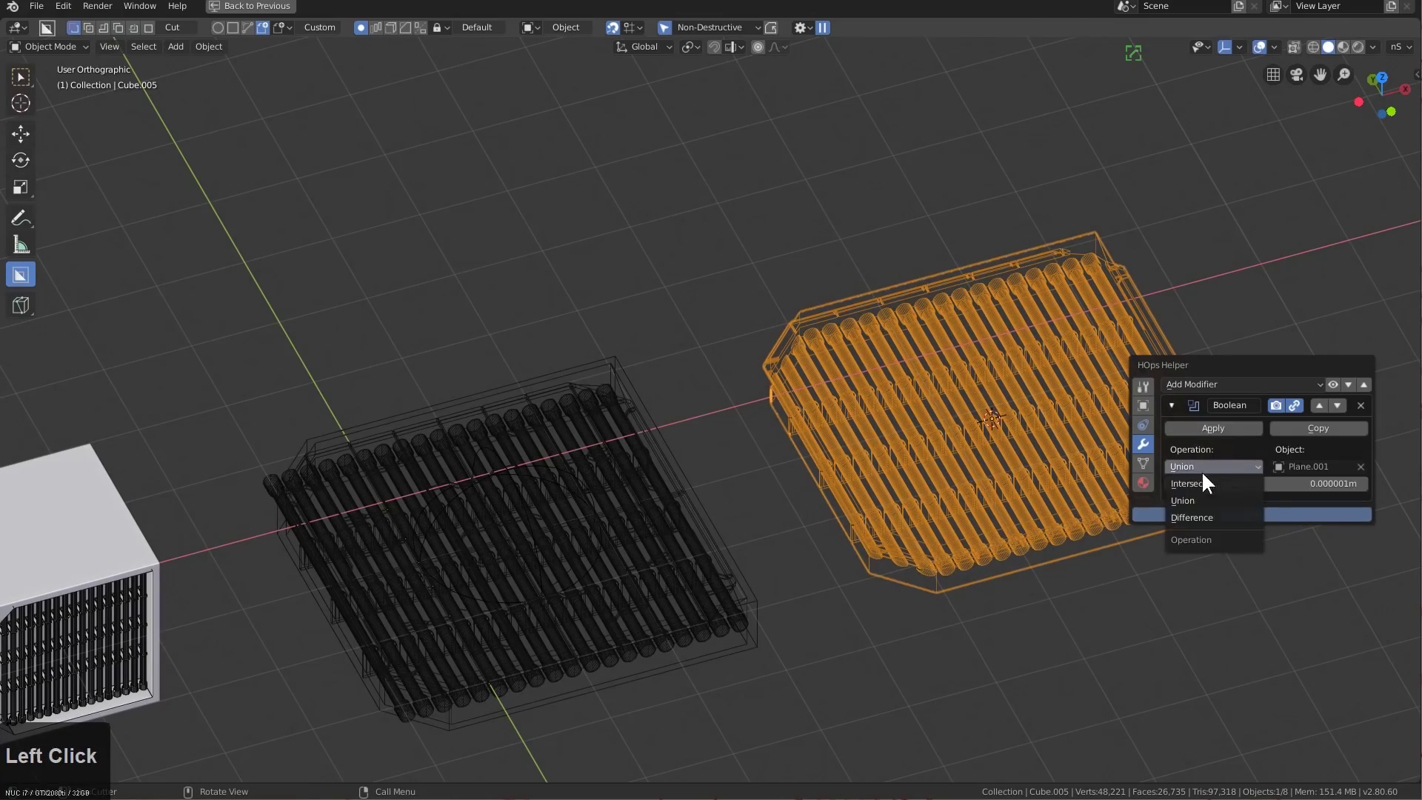
click(1211, 514)
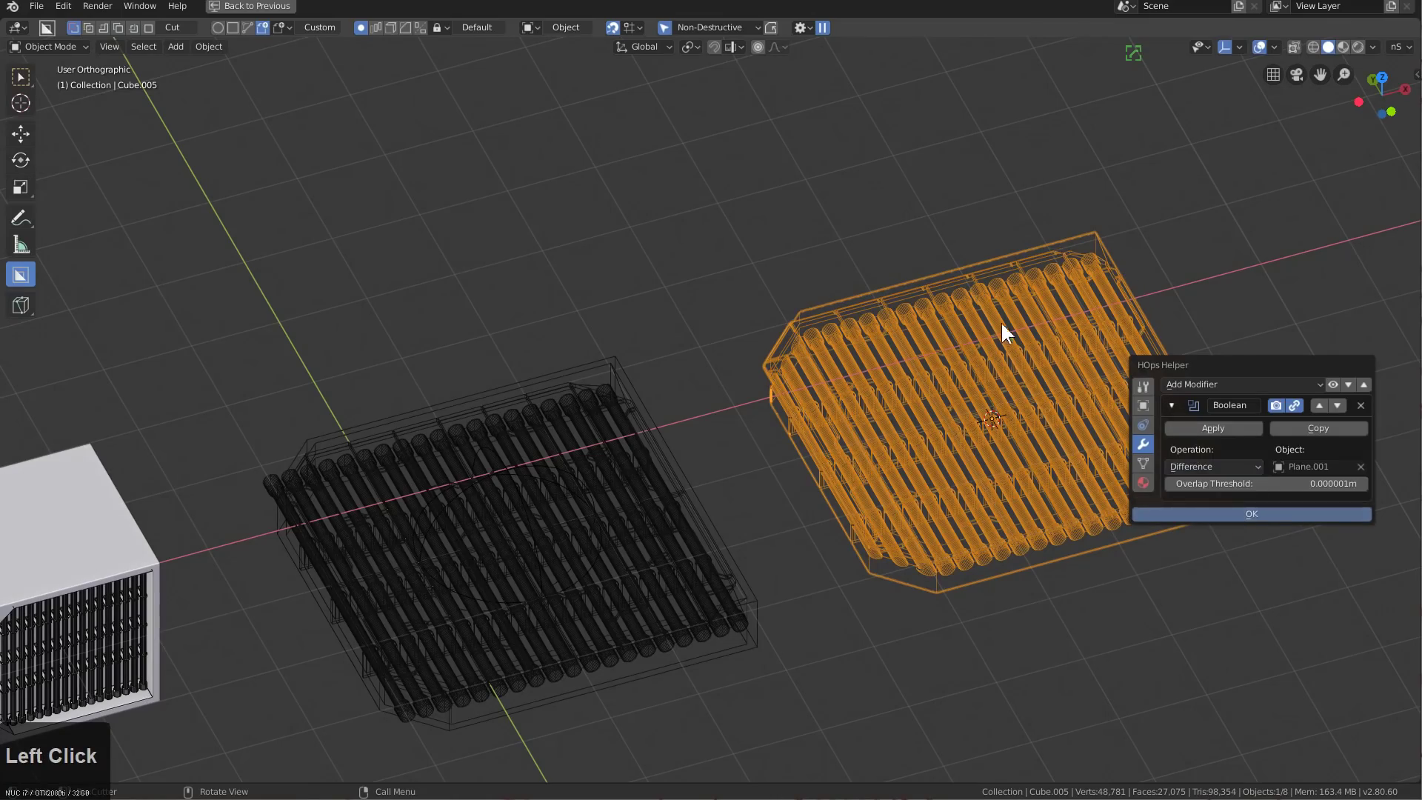
key(alt+z)
key(alt+z)
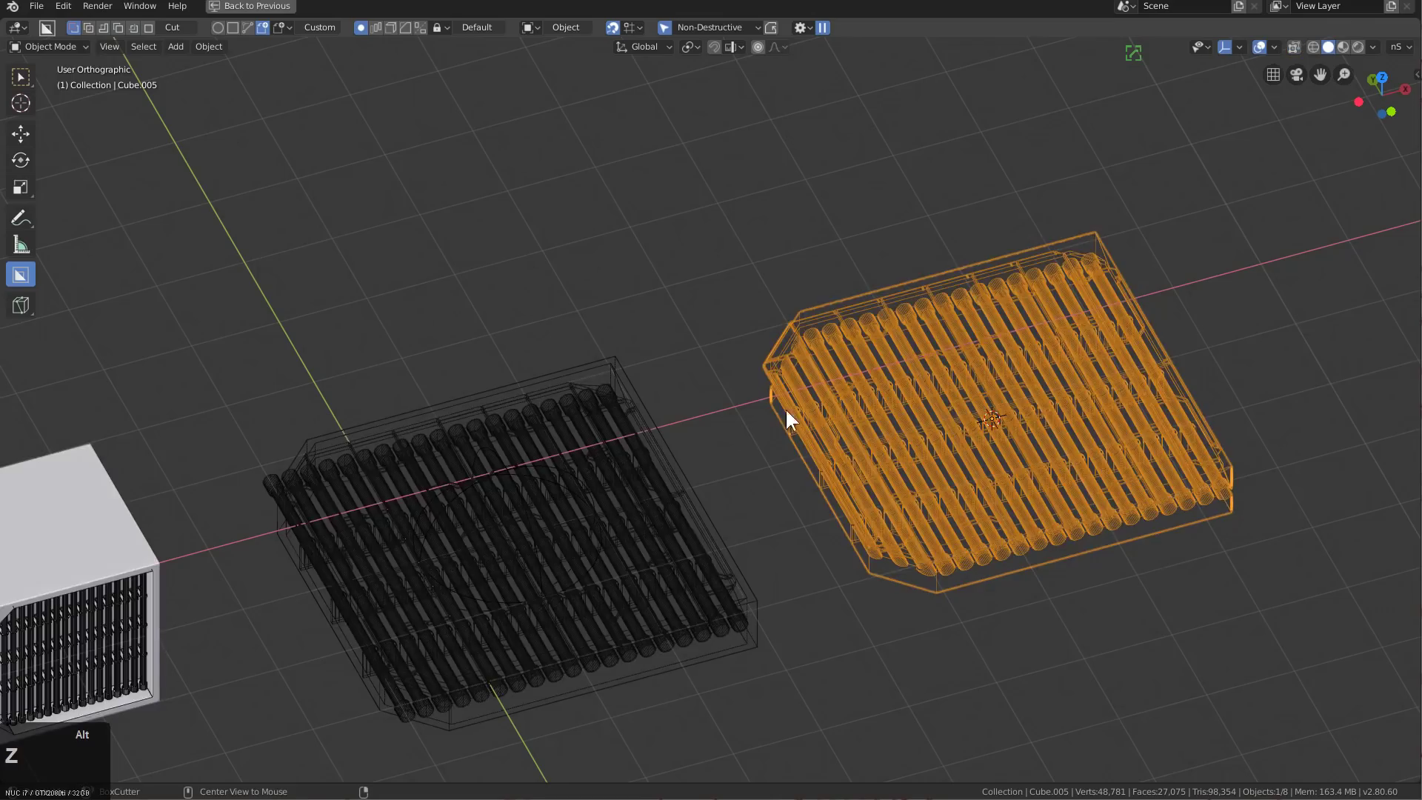
Set the combined pipe-and-panel object (Cube.005) as the custom shape for the cutter
shift+middle_drag(785, 409, 1141, 415)
click(584, 292)
click(598, 295)
click(1333, 185)
key(c)
Try cutting the custom shape Cube.005 into the upper face of the test cube
click(908, 358)
scroll(984, 343, up, 3)
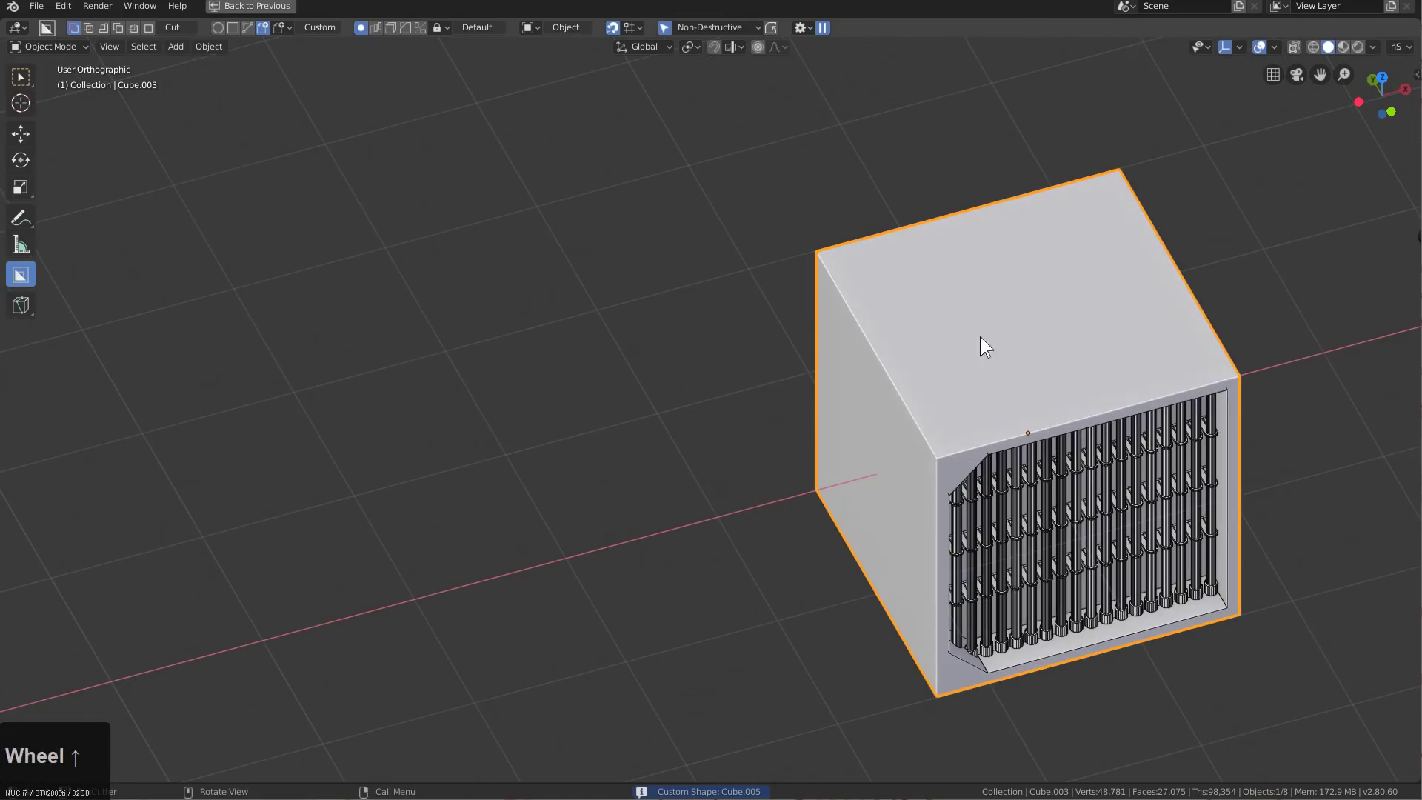
drag(1029, 313, 1233, 400)
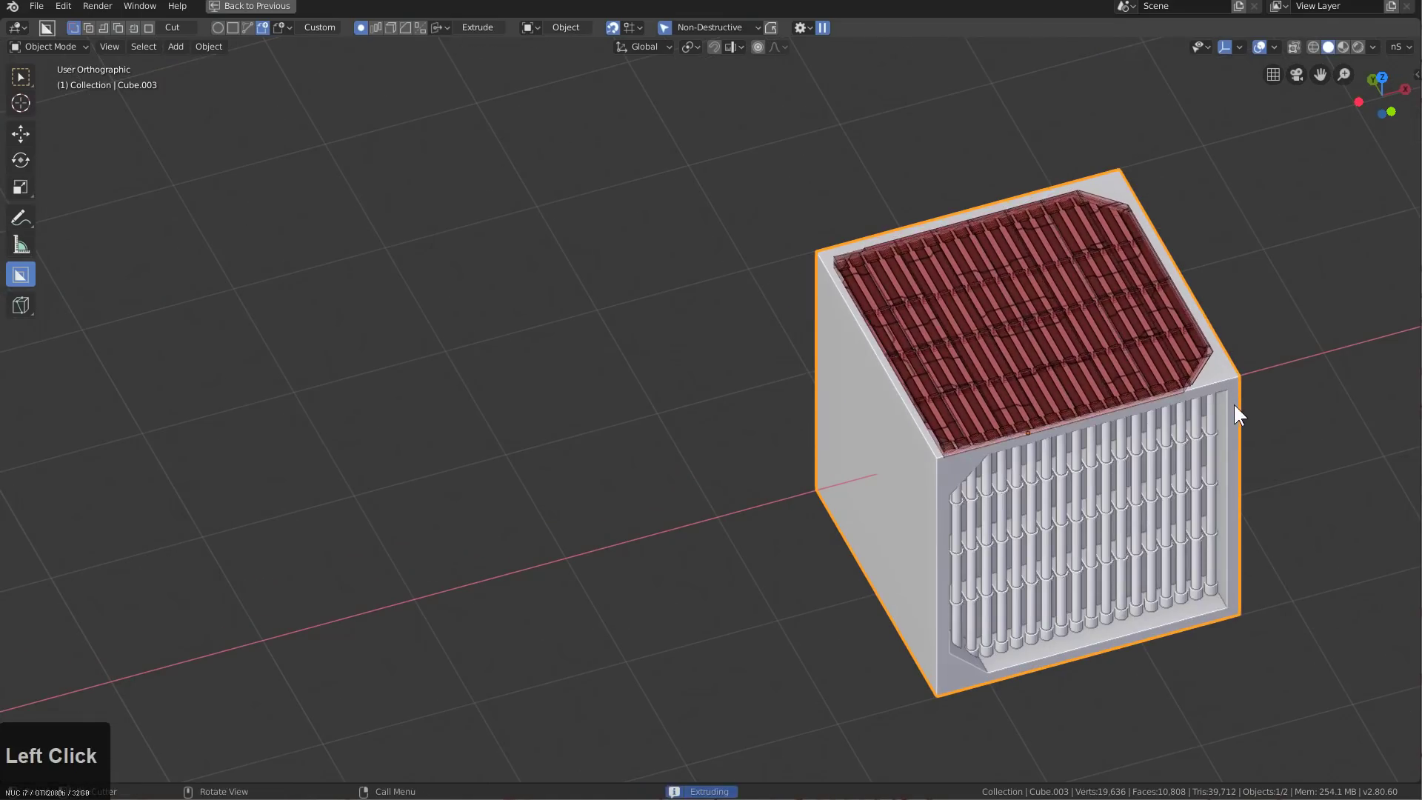
click(1107, 378)
Examine the panel detail cut into the test cube's upper face from several angles, and undo the cut
scroll(1036, 415, up, 4)
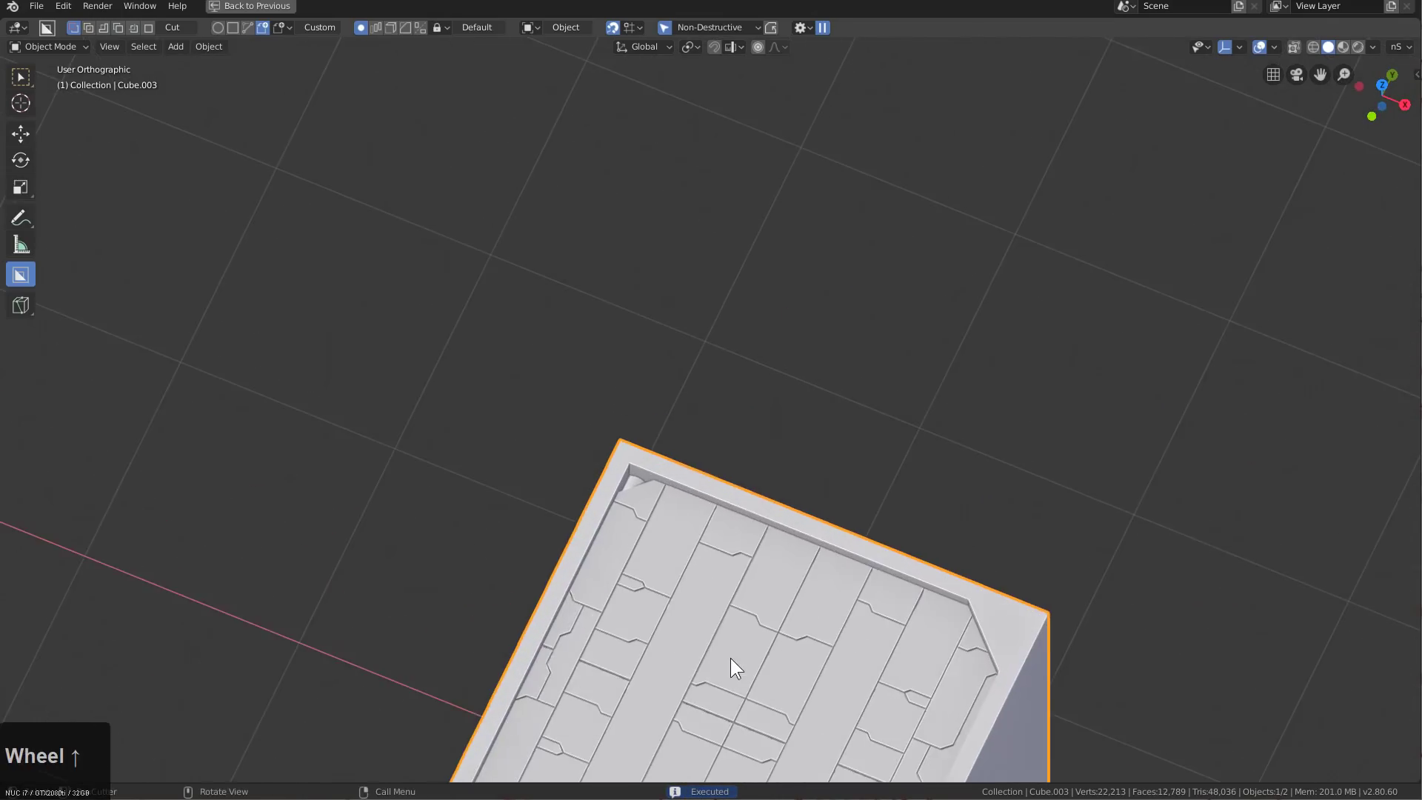
middle_drag(730, 658, 980, 382)
scroll(739, 390, up, 2)
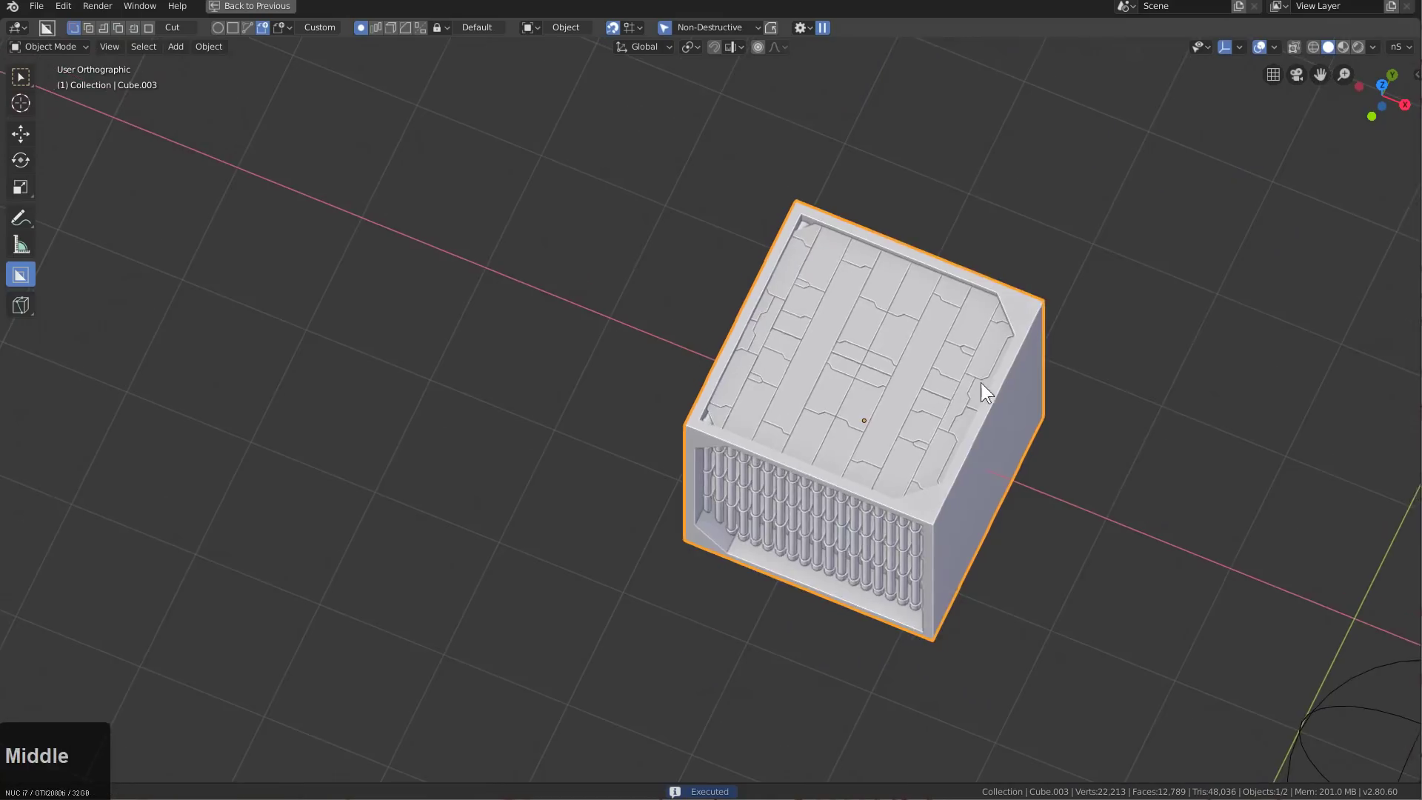
scroll(949, 518, down, 3)
middle_drag(948, 518, 656, 391)
scroll(711, 474, down, 2)
middle_drag(711, 474, 800, 419)
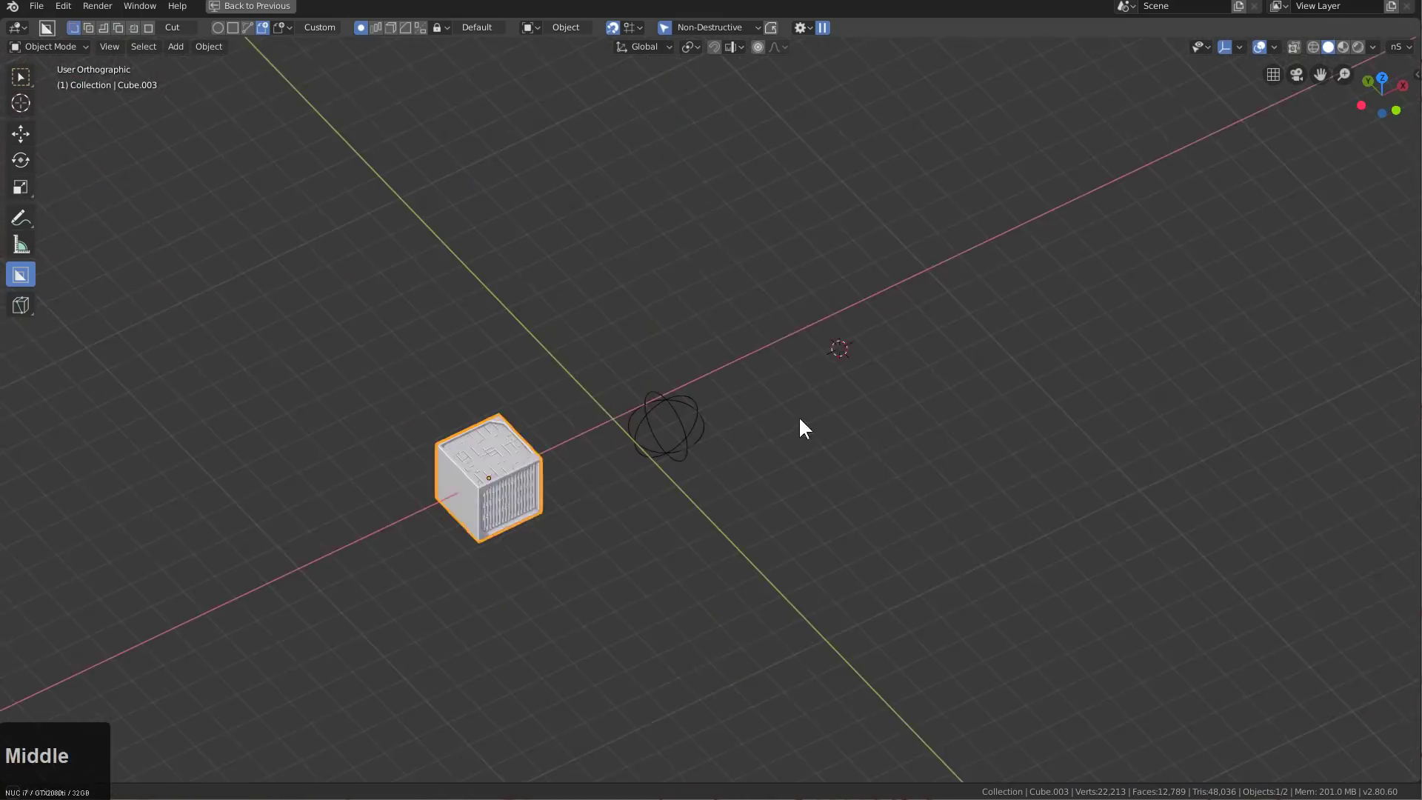
scroll(676, 482, up, 4)
key(z)
Unhide the panel tile on the pipe-cut cube copy and isolate the tile in local view
click(1249, 208)
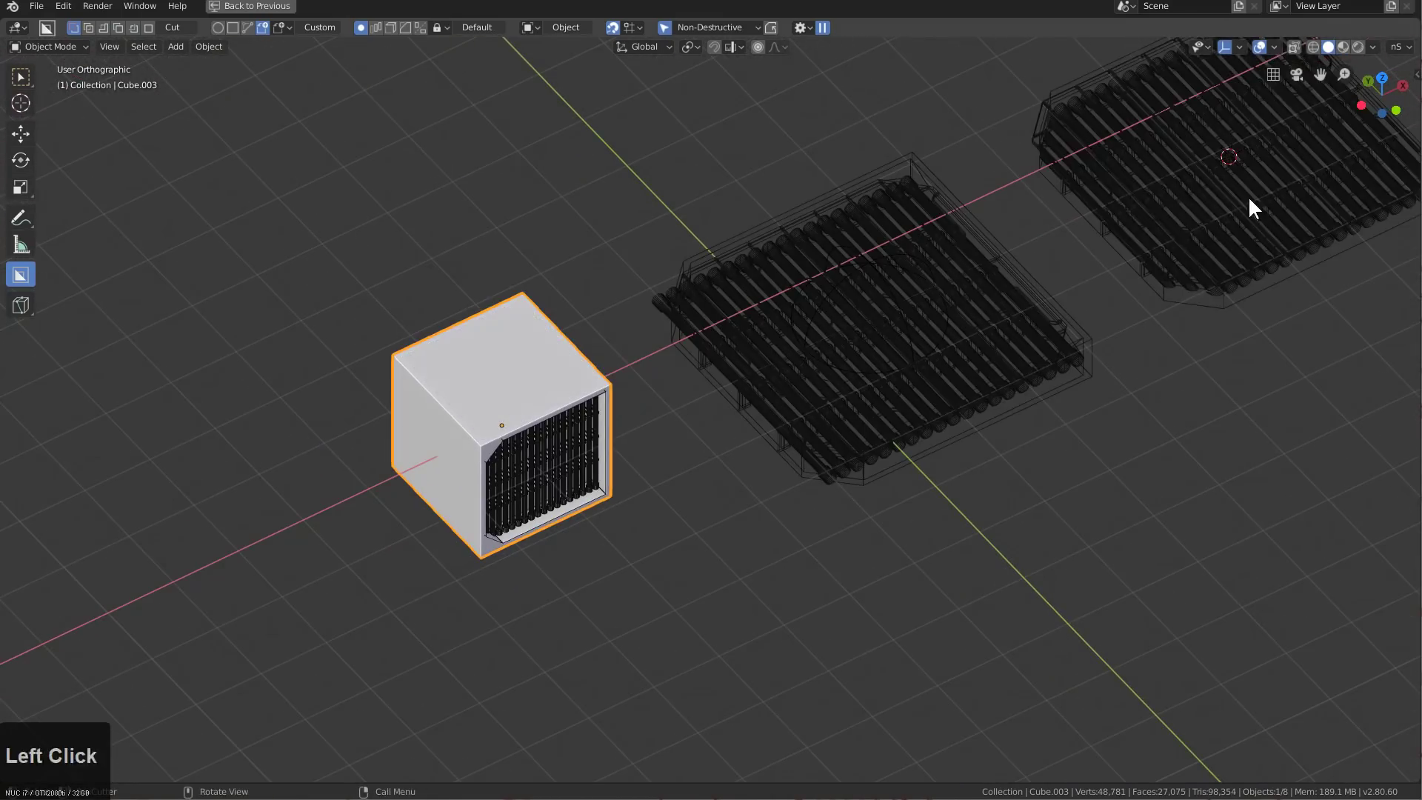
shift+middle_drag(1250, 208, 784, 454)
key(KP_Decimal)
key(Tab)
scroll(819, 397, up, 1)
key(Tab)
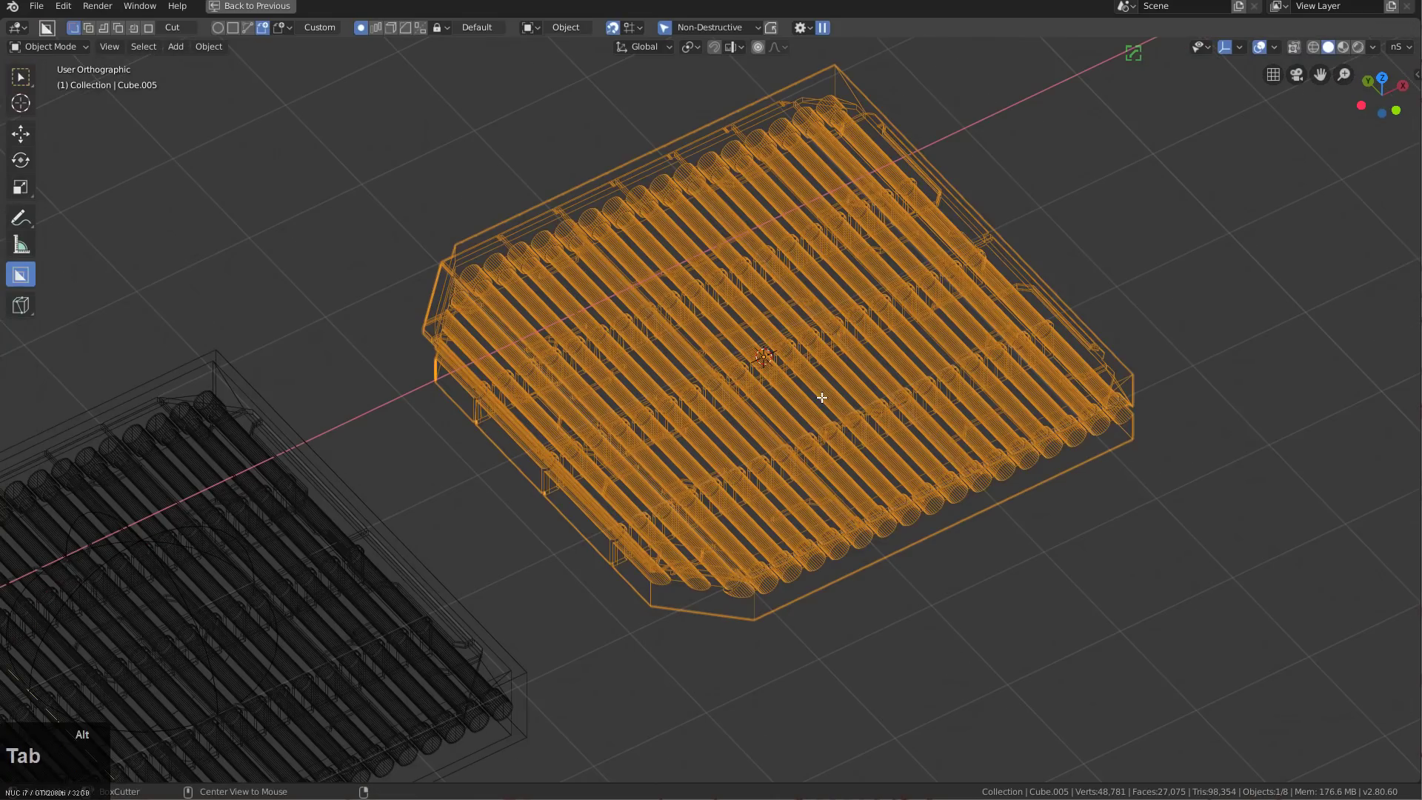
key(alt+h)
click(888, 175)
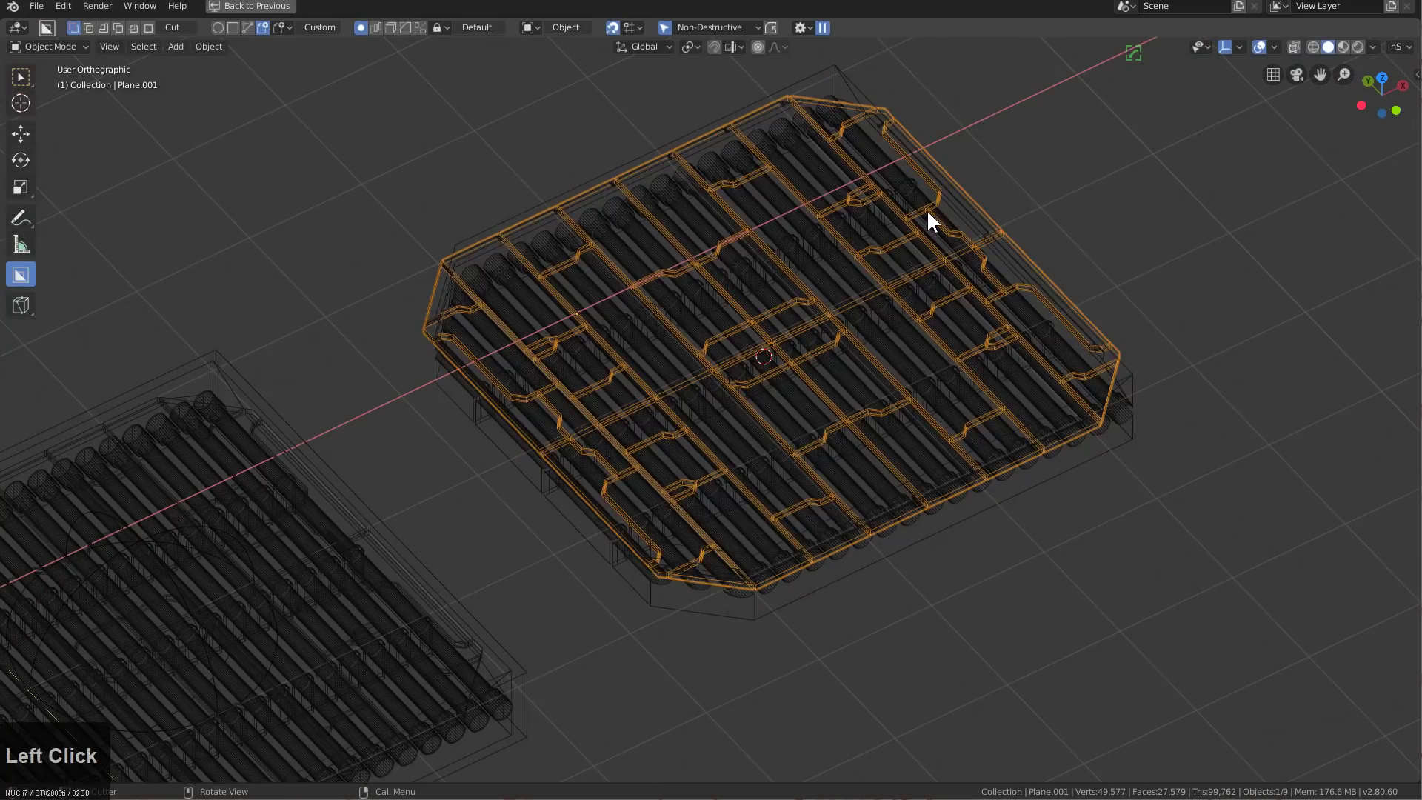
key(KP_Divide)
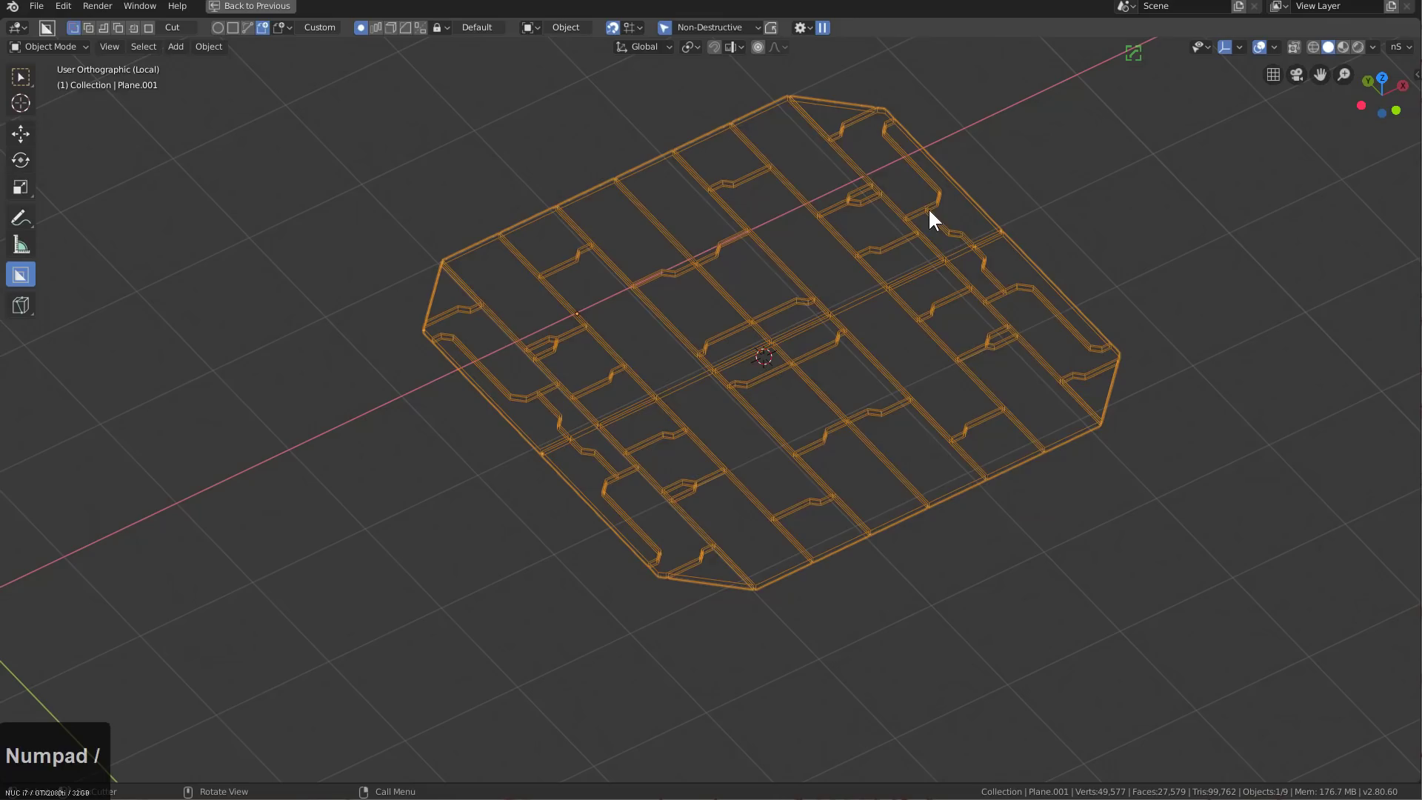
Delete ten scattered plates from the panel tile, including the long centre strip and four pieces along its outer edges
key(Tab)
key(a)
key(KP_4)
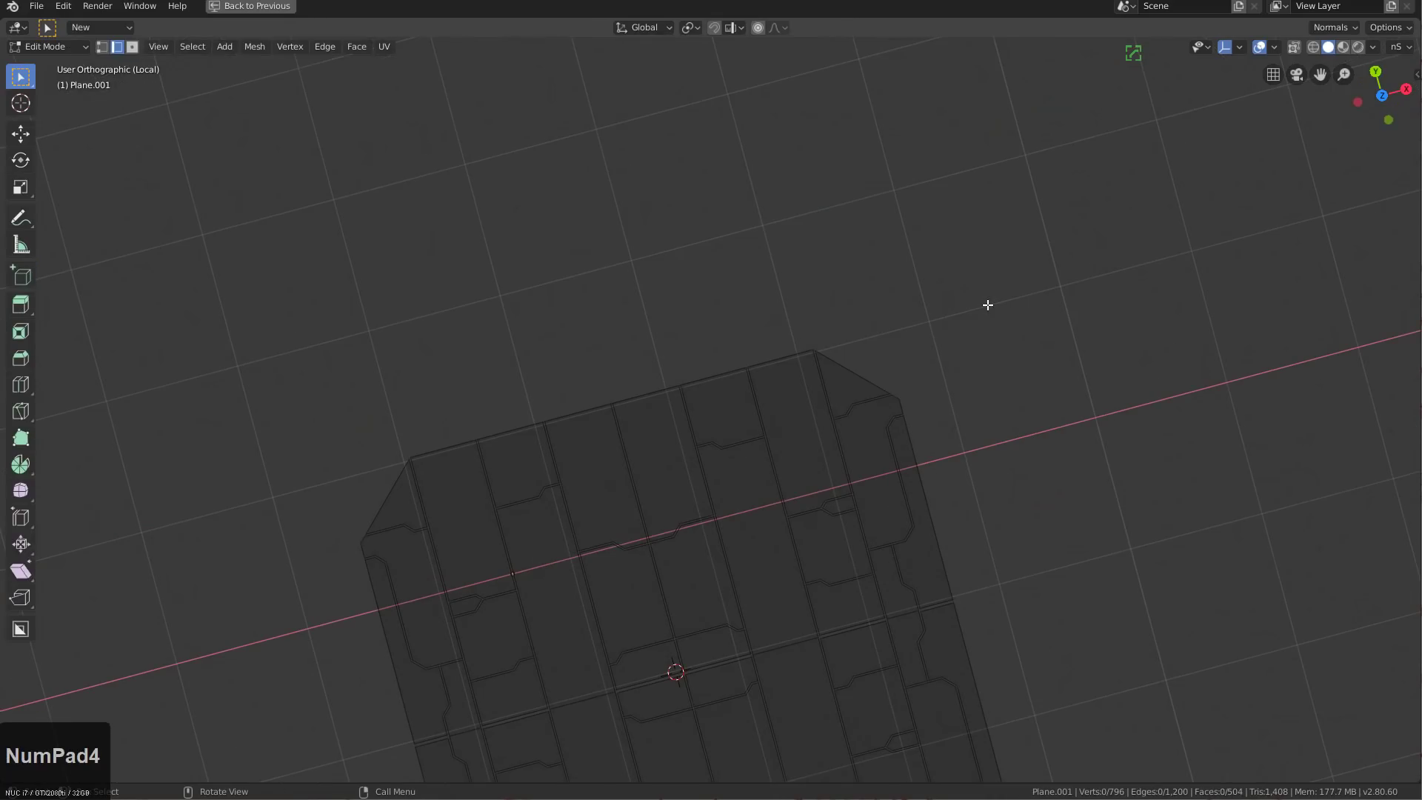
scroll(642, 498, down, 2)
scroll(749, 282, up, 3)
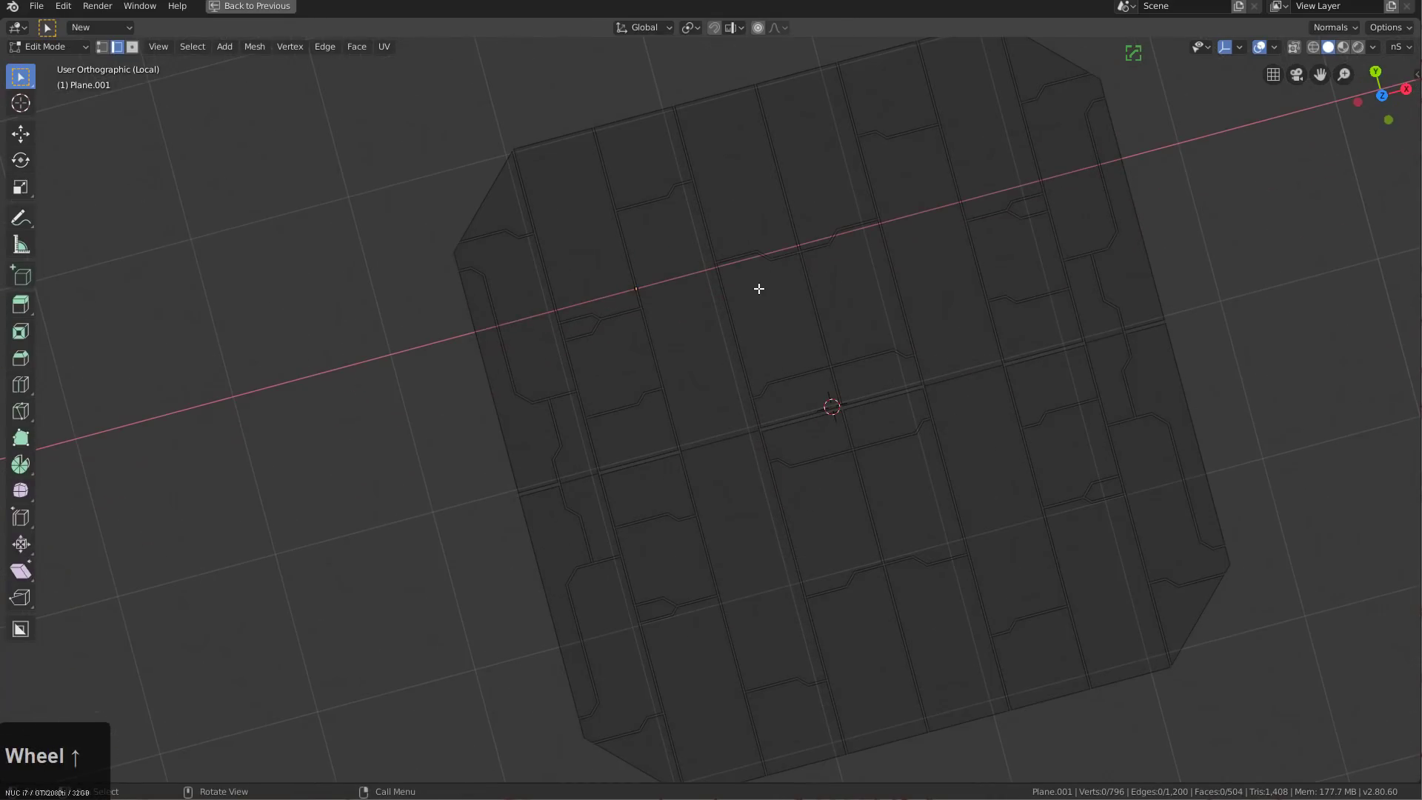
key(l)
key(l)
key(l)
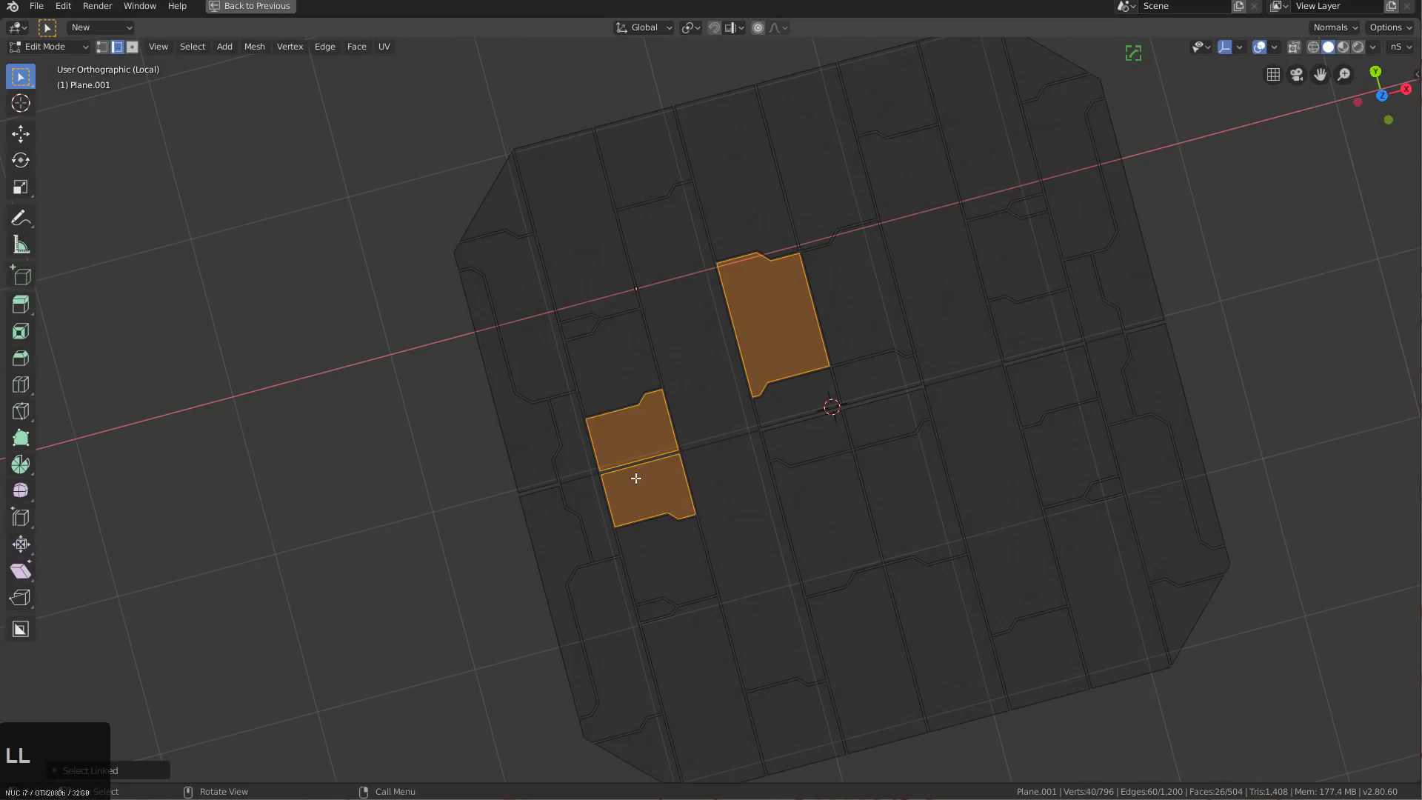
key(l)
key(l)
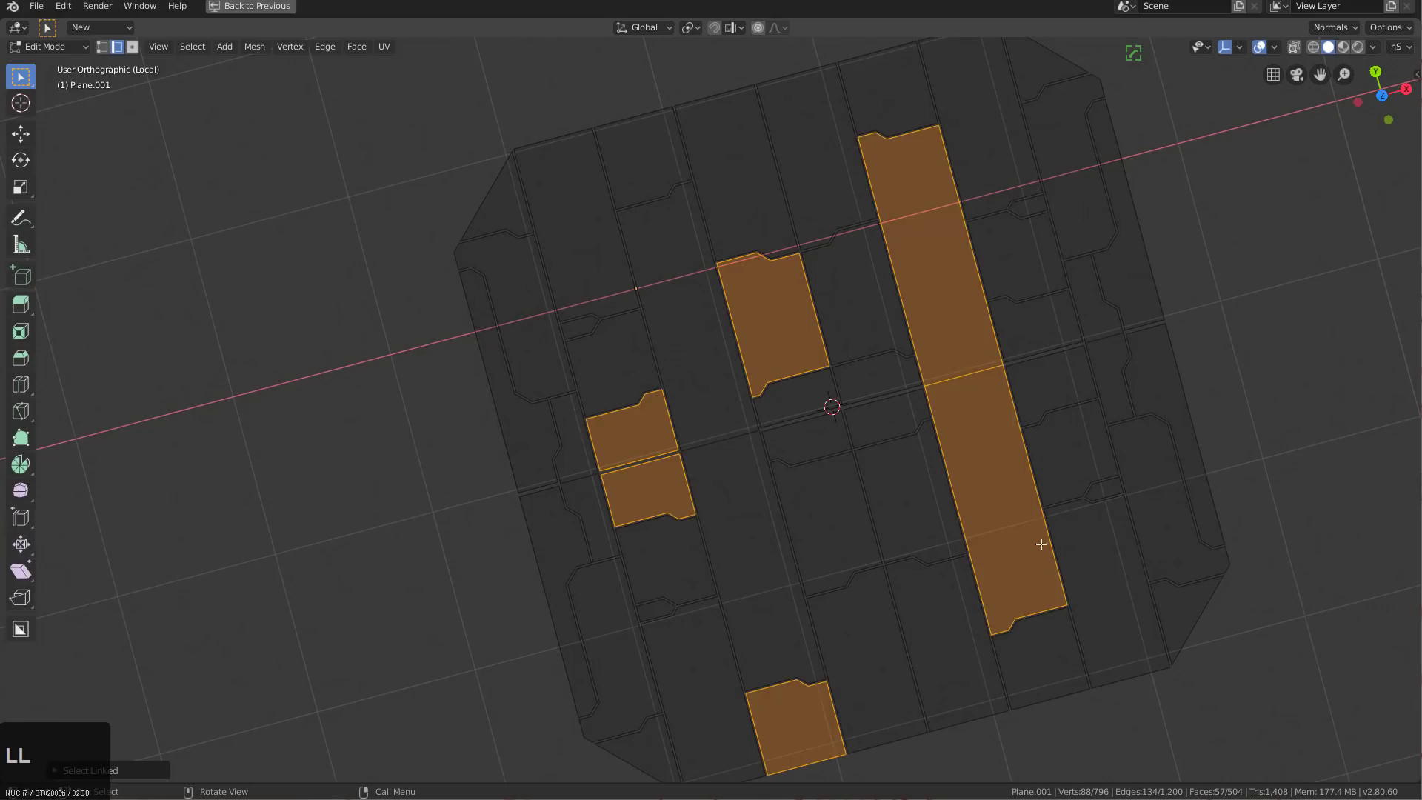
key(l)
key(l)
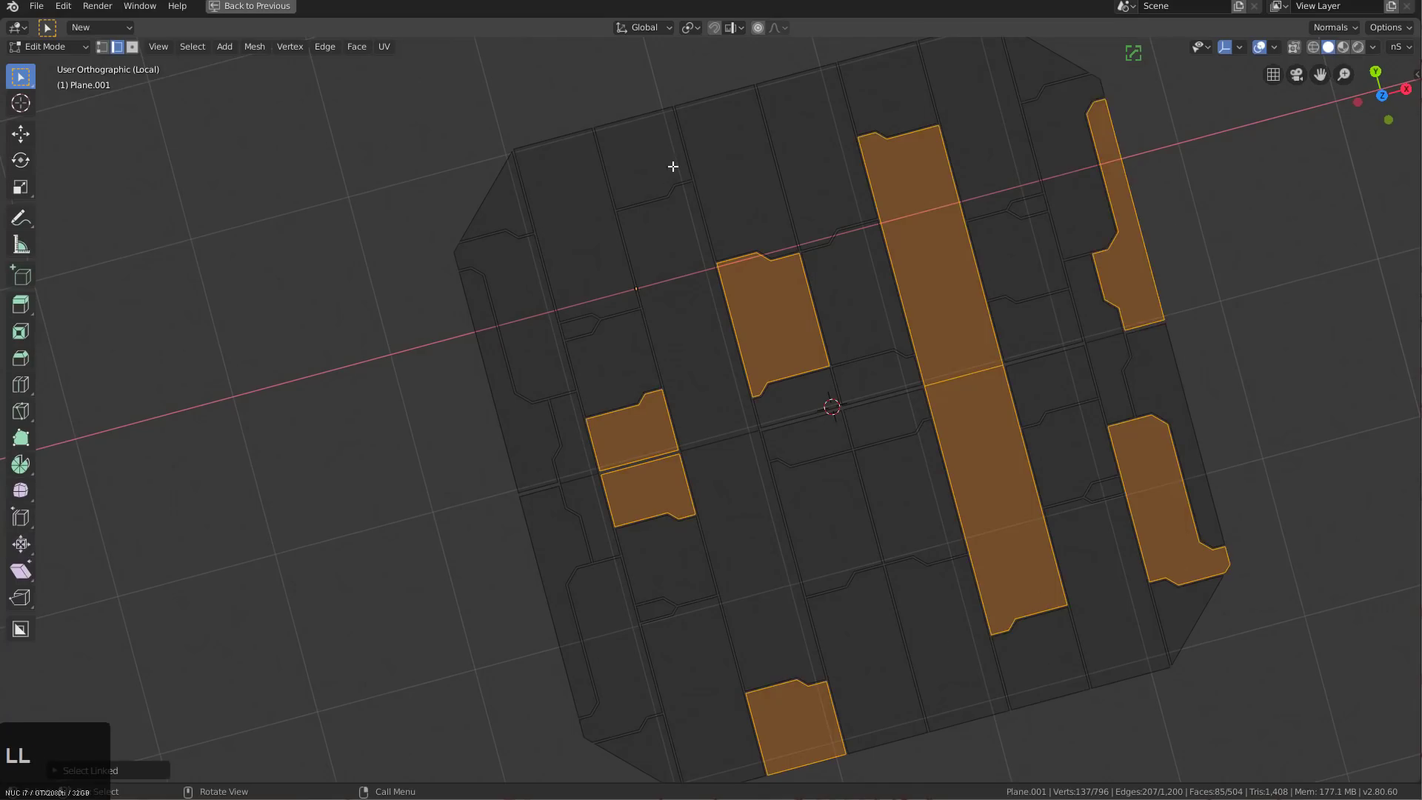
key(l)
key(l)
key(l)
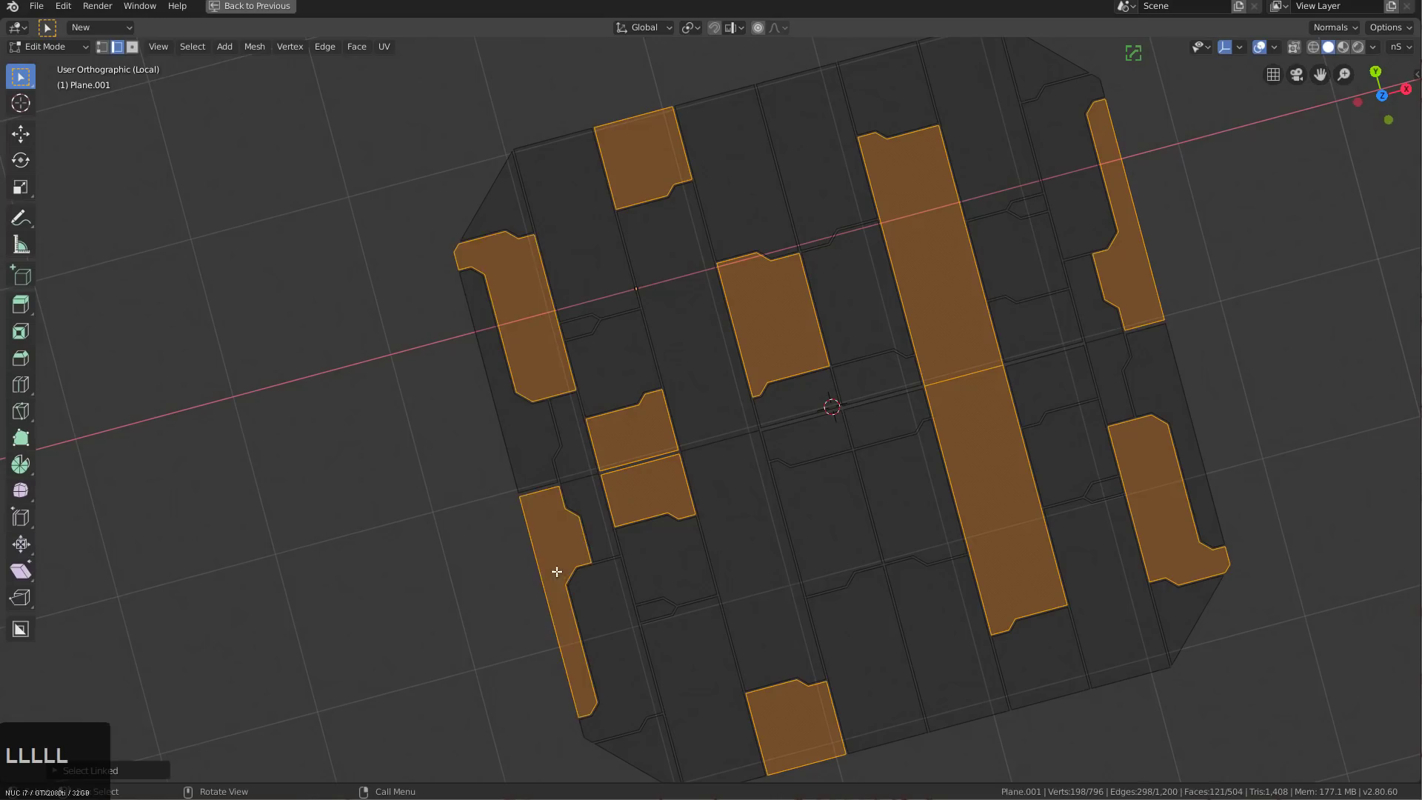
key(x)
click(625, 485)
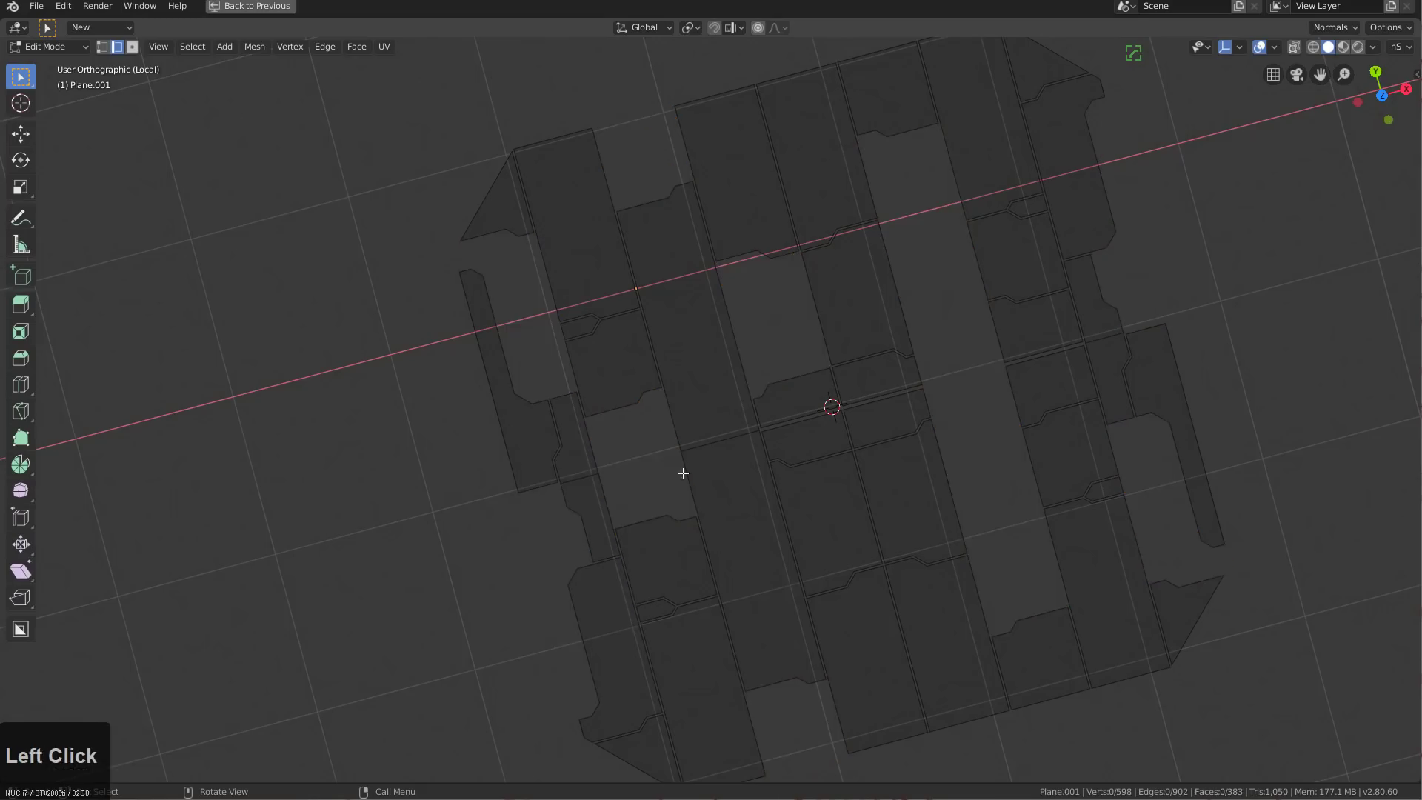
Leave the tile's isolated view and set the updated pipe-and-panel object Cube.005 as the cutter's custom shape
key(Tab)
scroll(639, 465, down, 2)
shift+middle_drag(639, 471, 827, 415)
scroll(826, 415, down, 1)
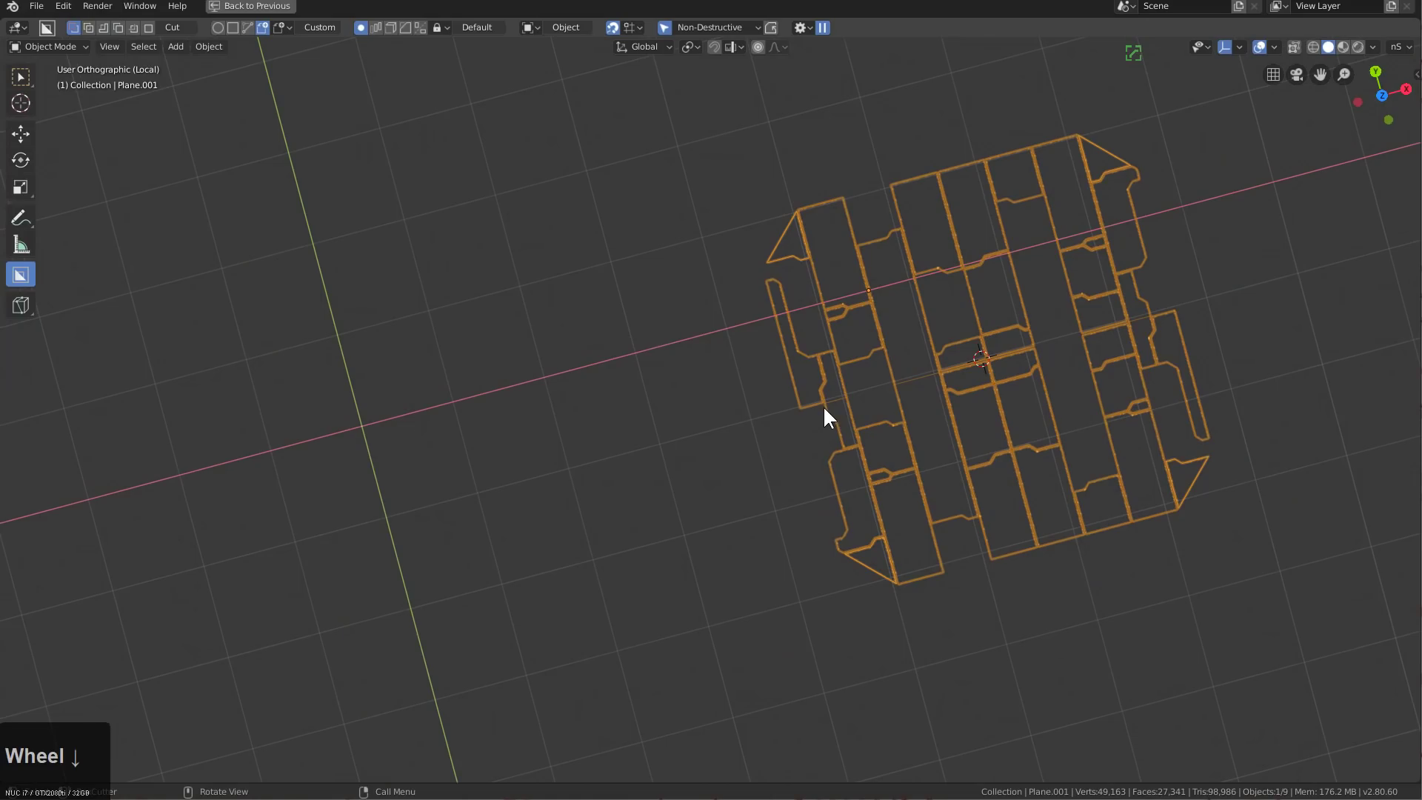
key(KP_Divide)
middle_drag(918, 519, 917, 372)
click(944, 337)
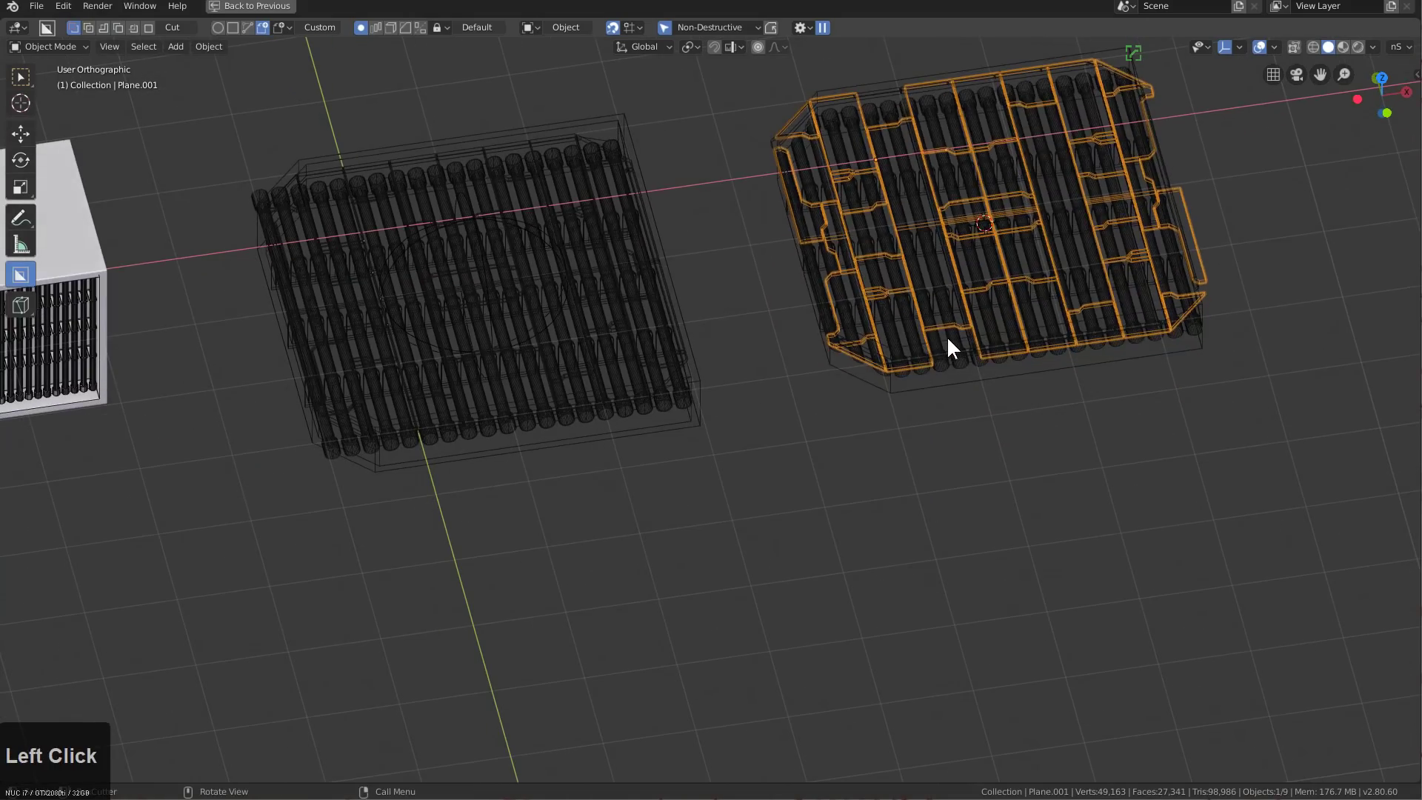
key(c)
middle_drag(476, 445, 756, 445)
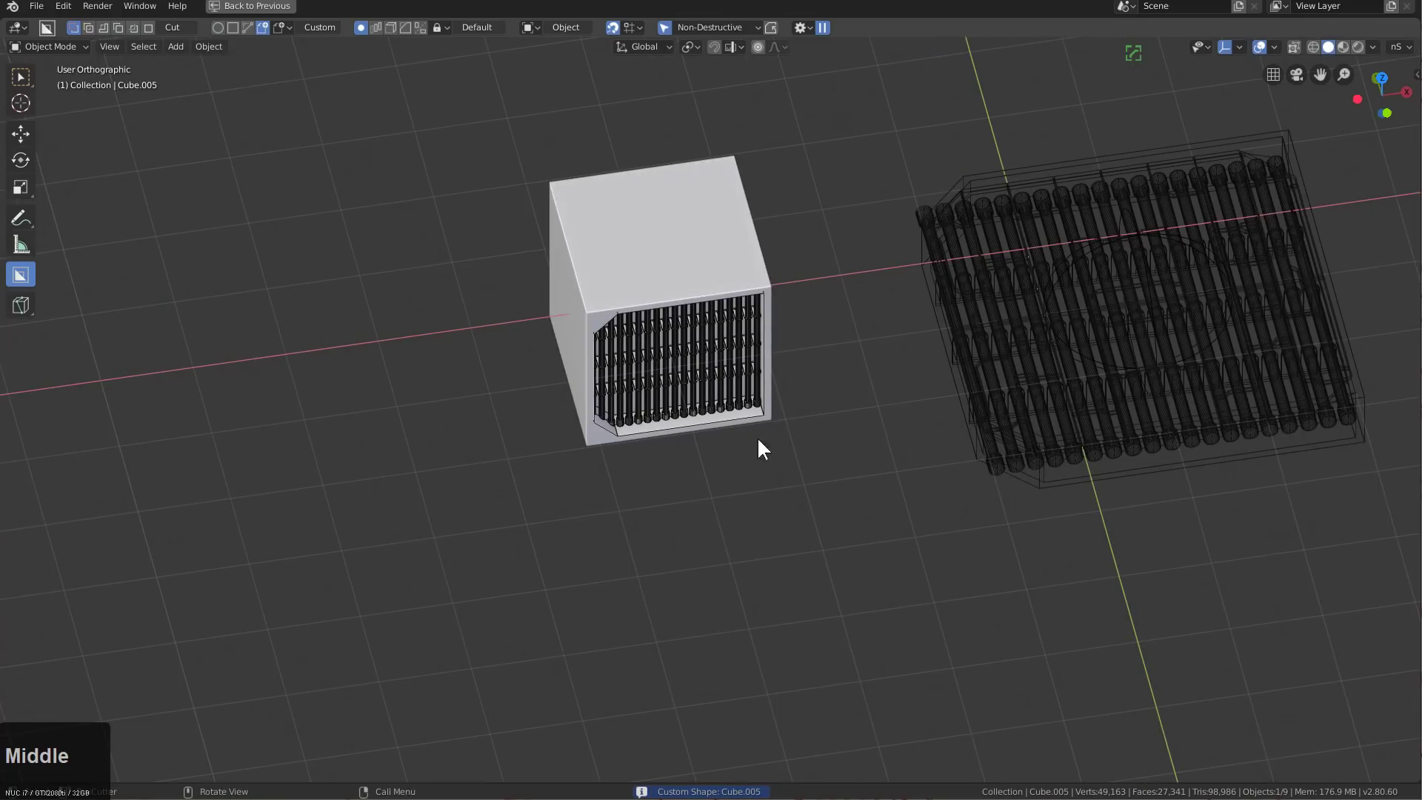
Cut the updated custom shape into the test cube's upper face
click(647, 263)
scroll(783, 390, up, 4)
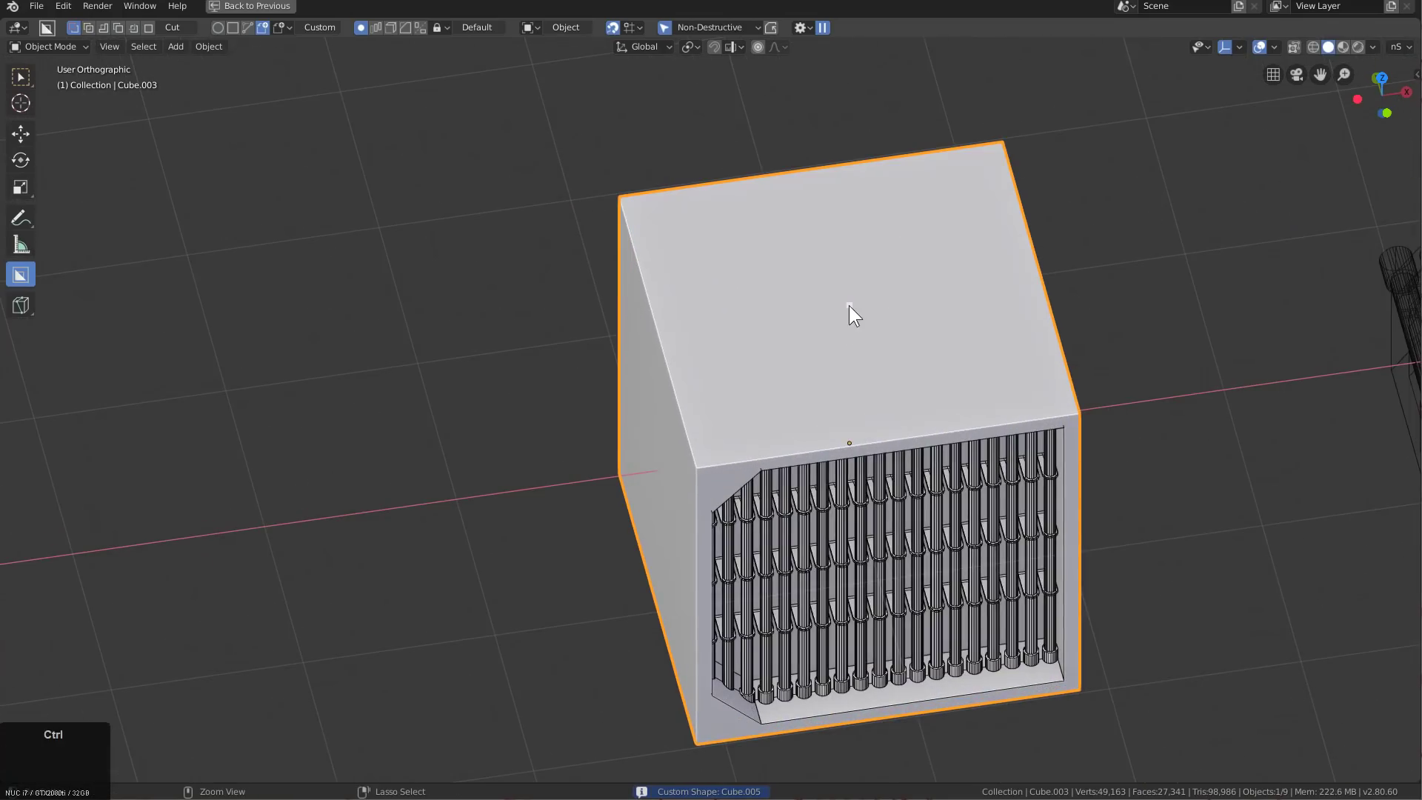
mouse_move(850, 305)
mouse_down()
mouse_move(1063, 384)
mouse_move(1055, 396)
mouse_up()
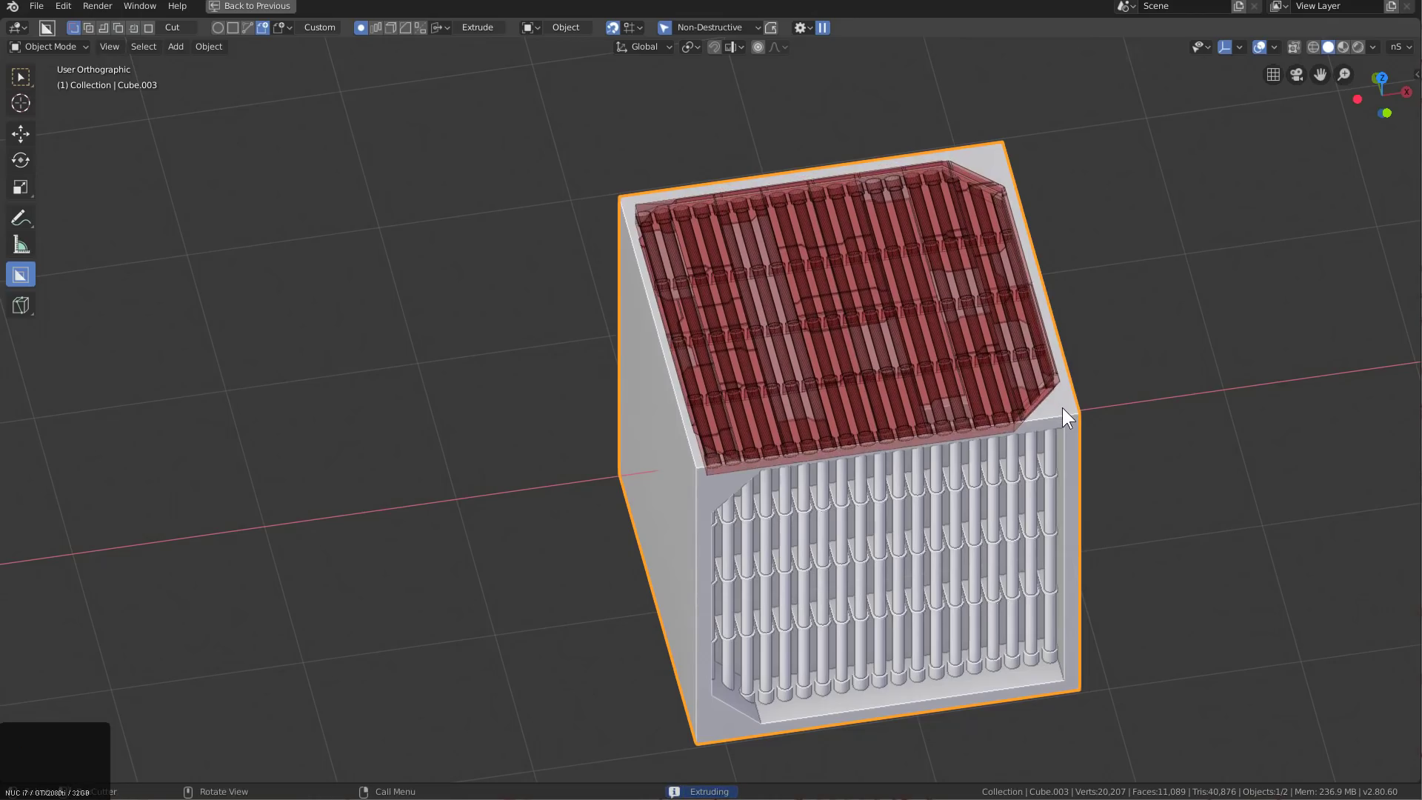
click(971, 358)
middle_drag(799, 238, 710, 444)
click(710, 444)
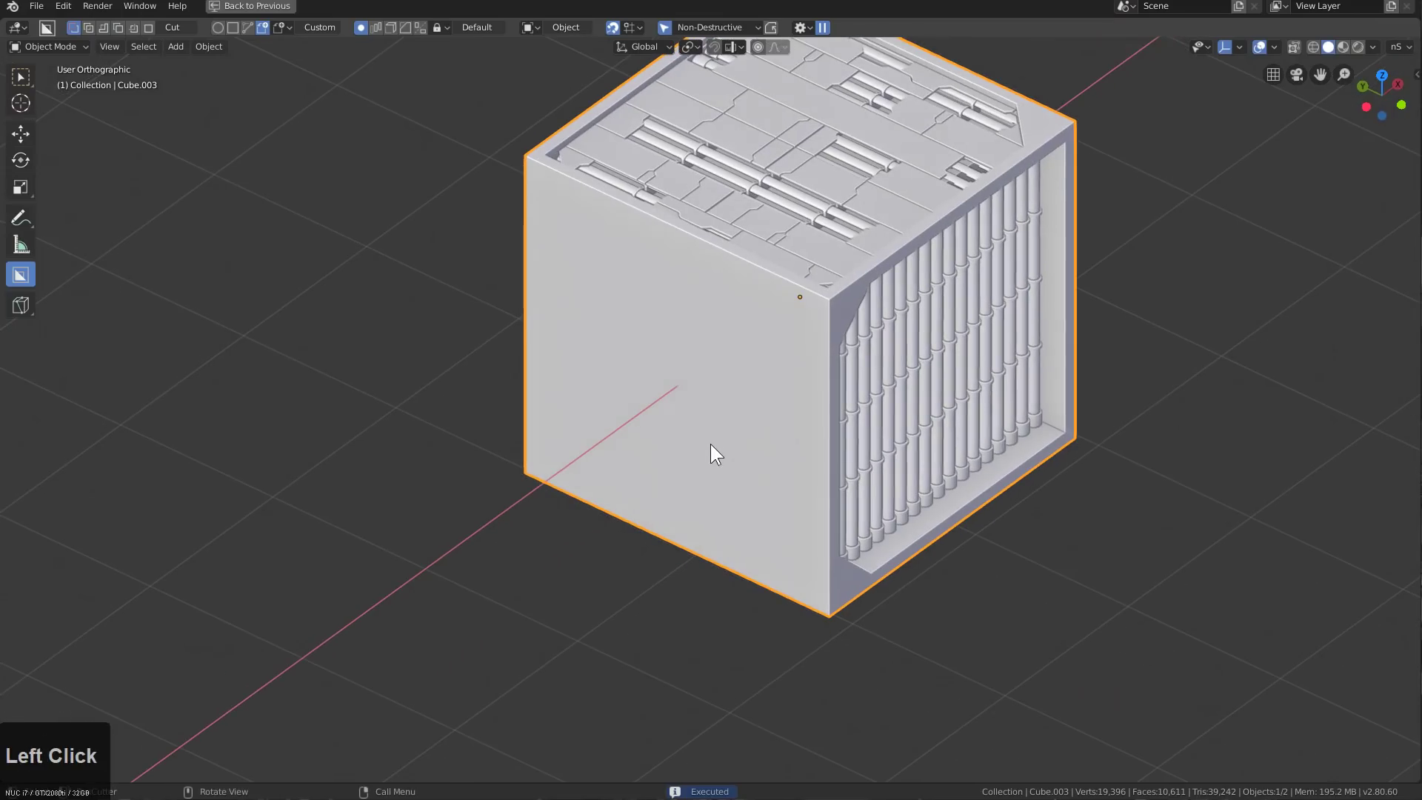
Cut the custom shape into the test cube's blank side face, drawing it outward from the face centre
ctrl+click(673, 381)
alt+click(822, 458)
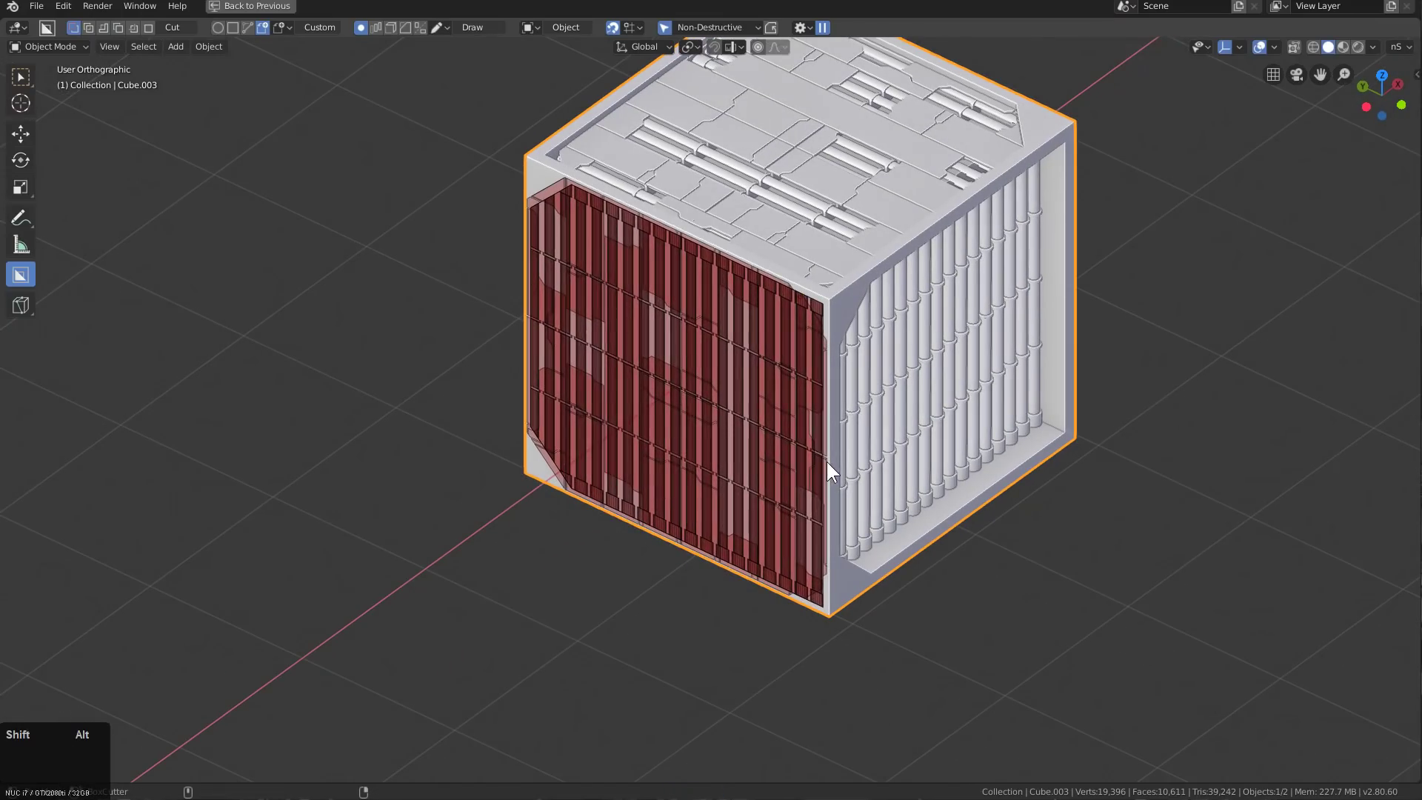
click(824, 460)
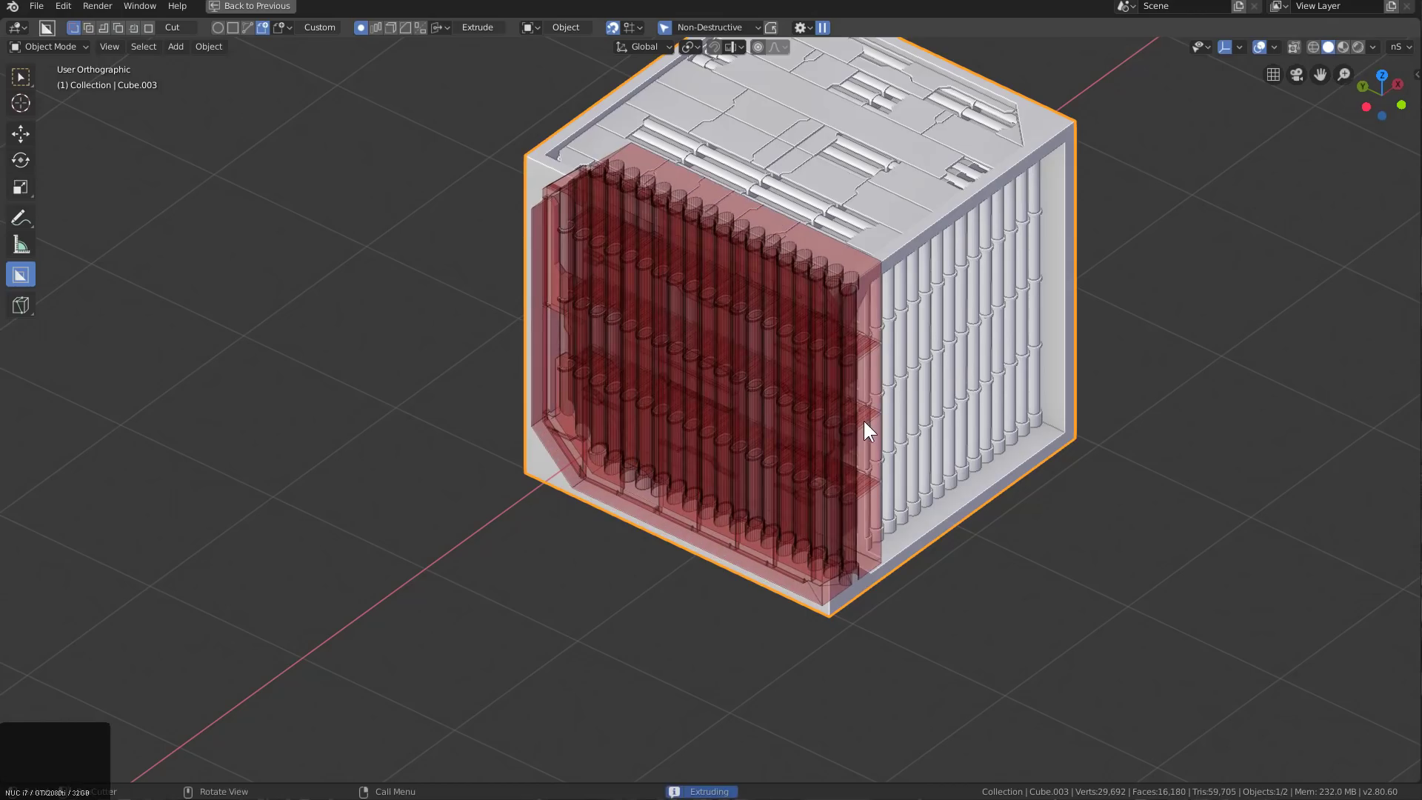
click(694, 418)
middle_click(735, 406)
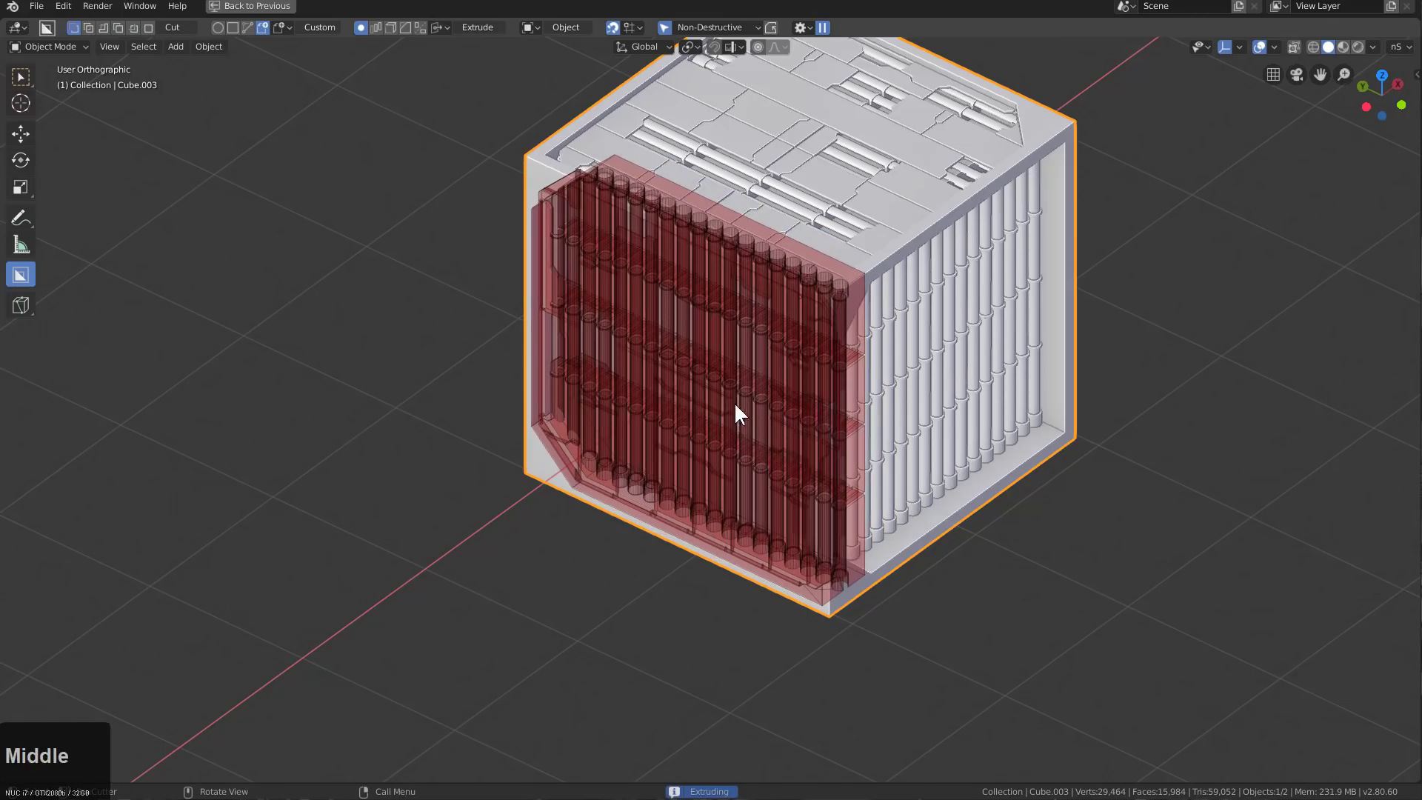
middle_drag(782, 381, 798, 371)
scroll(798, 371, down, 2)
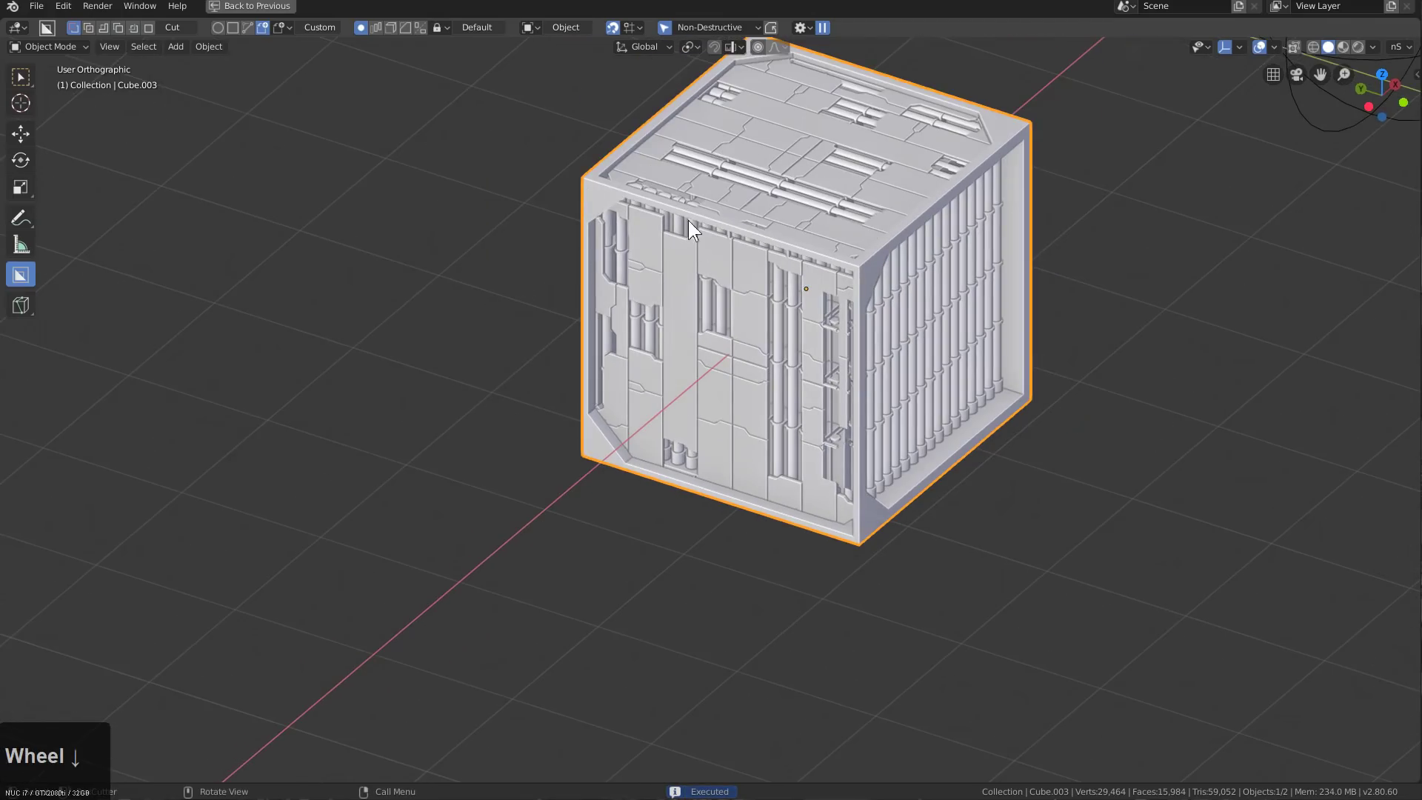
shift+middle_drag(899, 383, 584, 350)
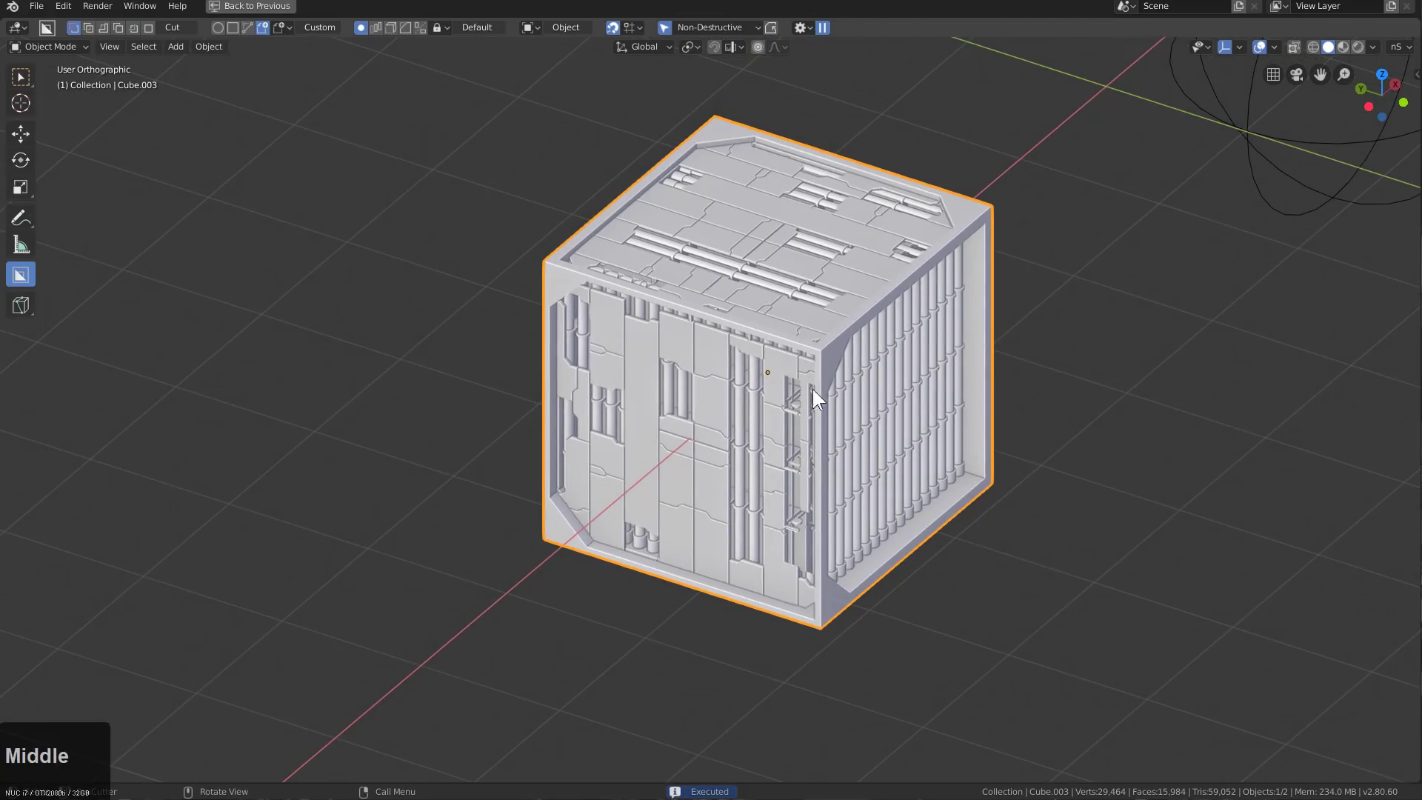
middle_drag(1018, 304, 992, 318)
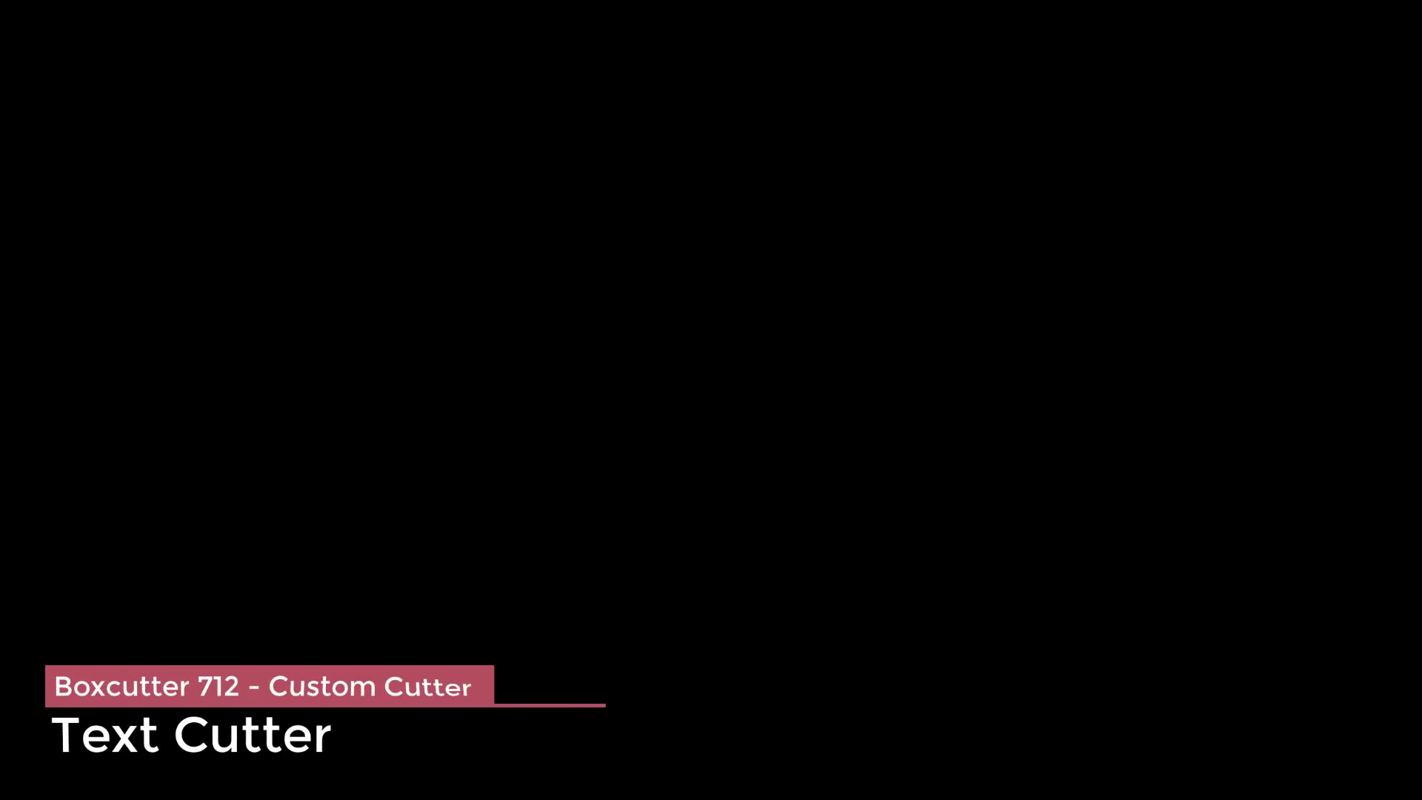
Add a text object reading BOXCUTTER at a new 3D cursor position beside the cube
scroll(813, 307, down, 3)
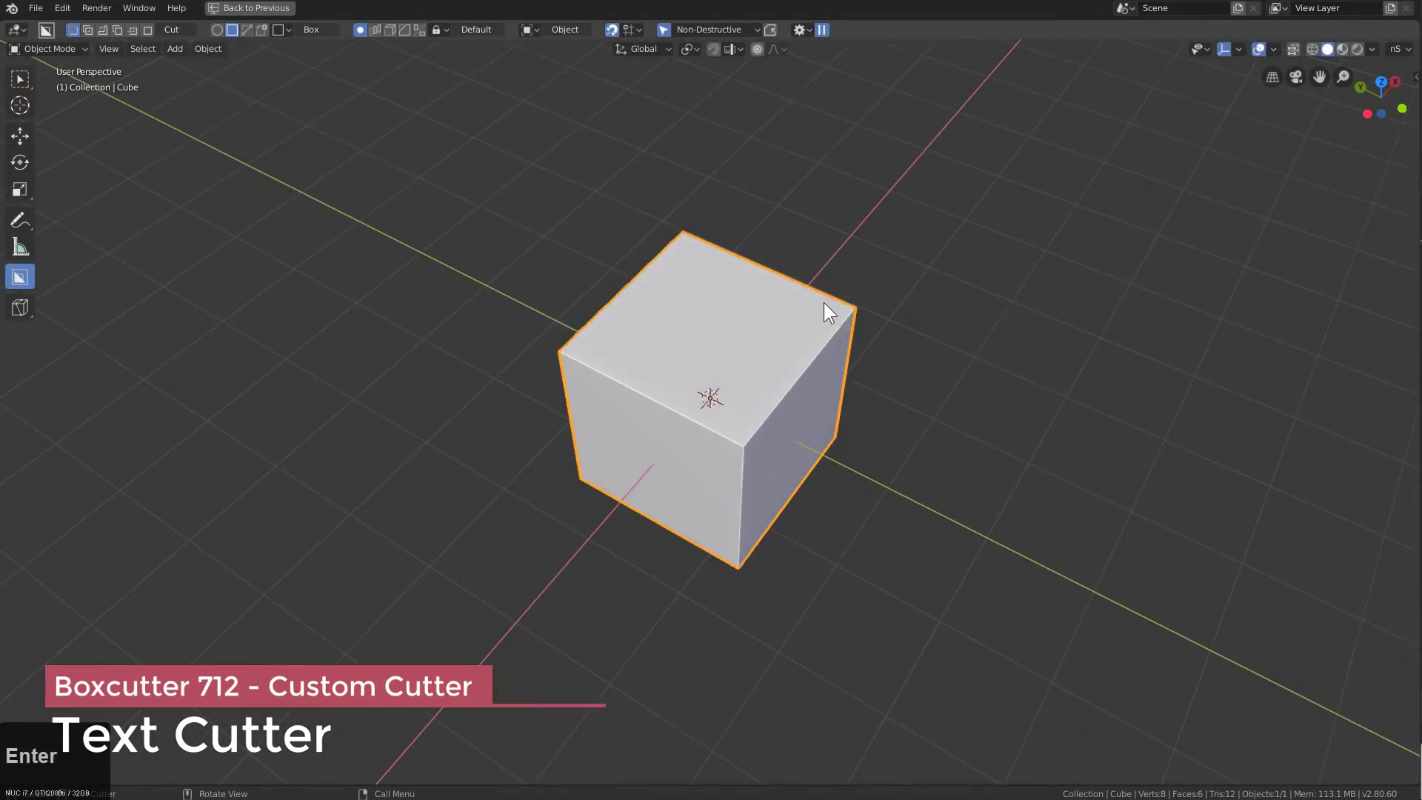
shift+middle_drag(832, 418, 742, 408)
shift+right_click(910, 330)
key(shift+a)
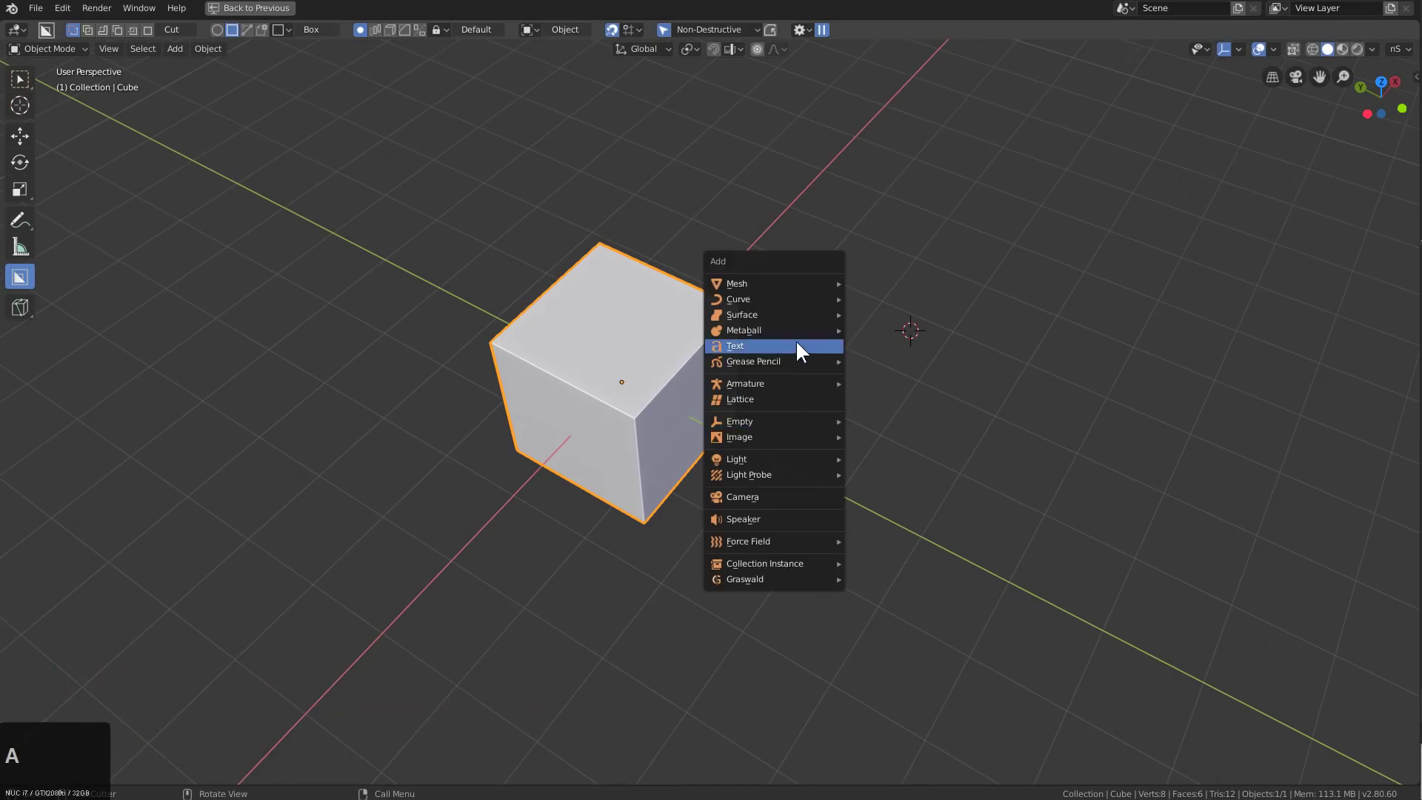
click(795, 345)
key(Tab)
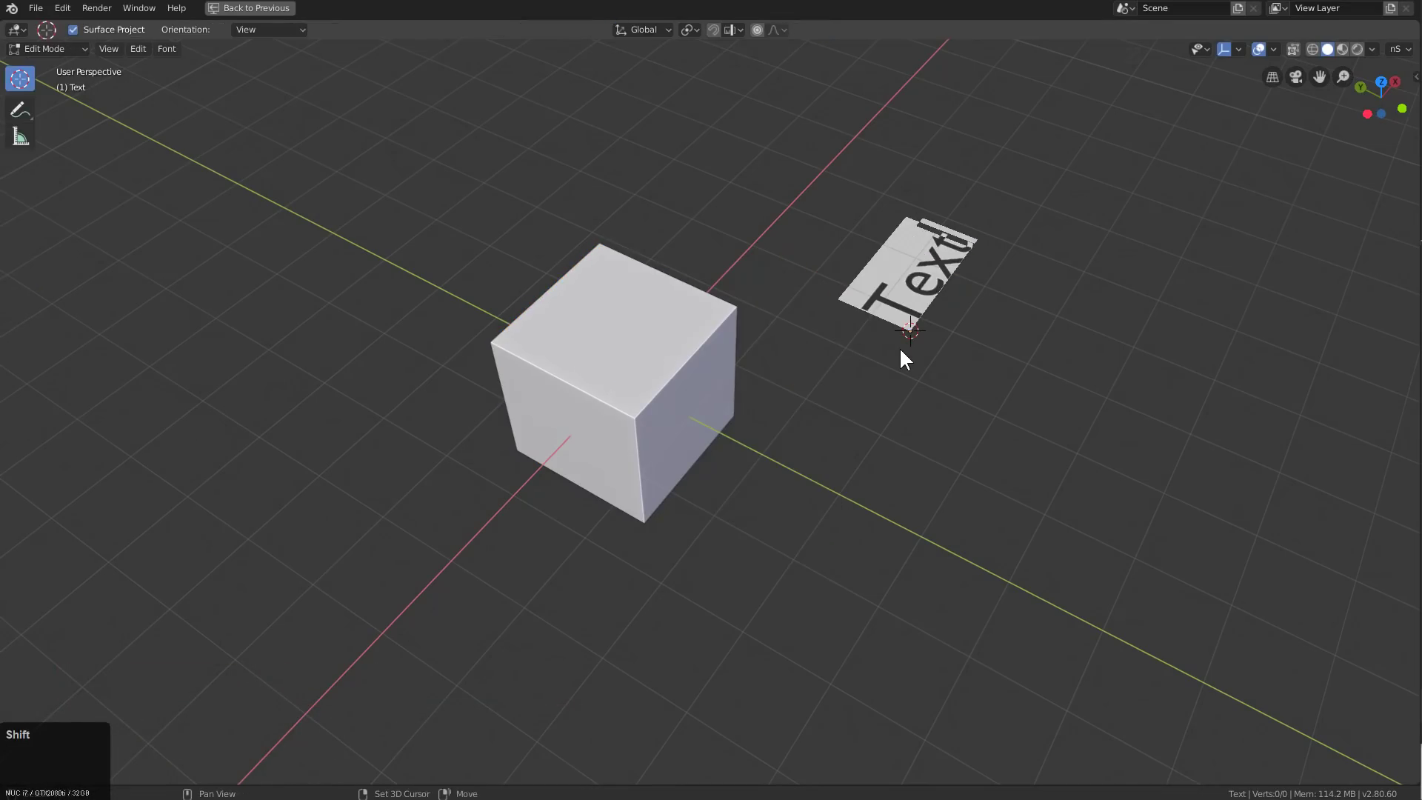
text(BOXCUTTER)
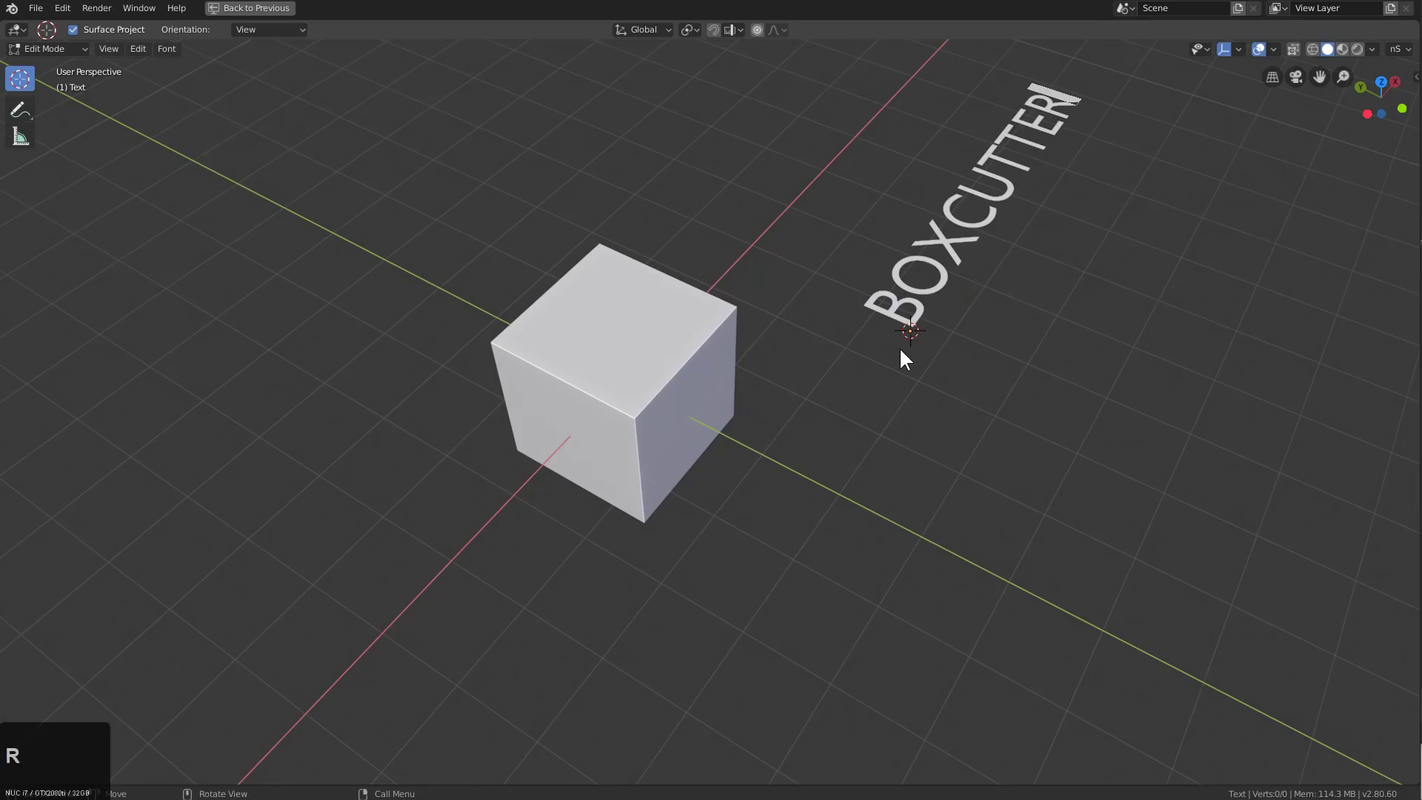
key(Tab)
Load vikingsquadhalf.ttf from D:\_fonts as the text's regular font, using thumbnail previews to choose it
click(243, 6)
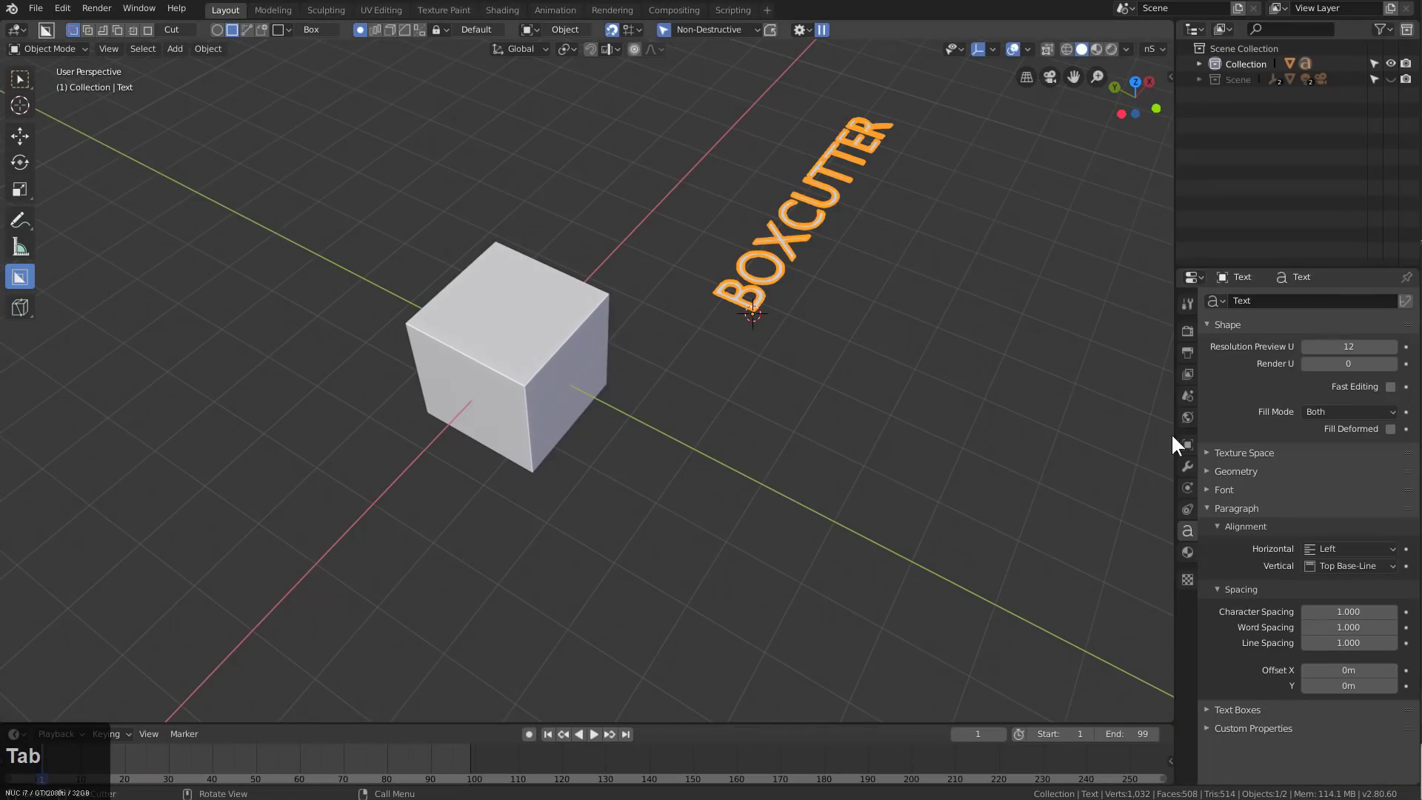
click(1274, 492)
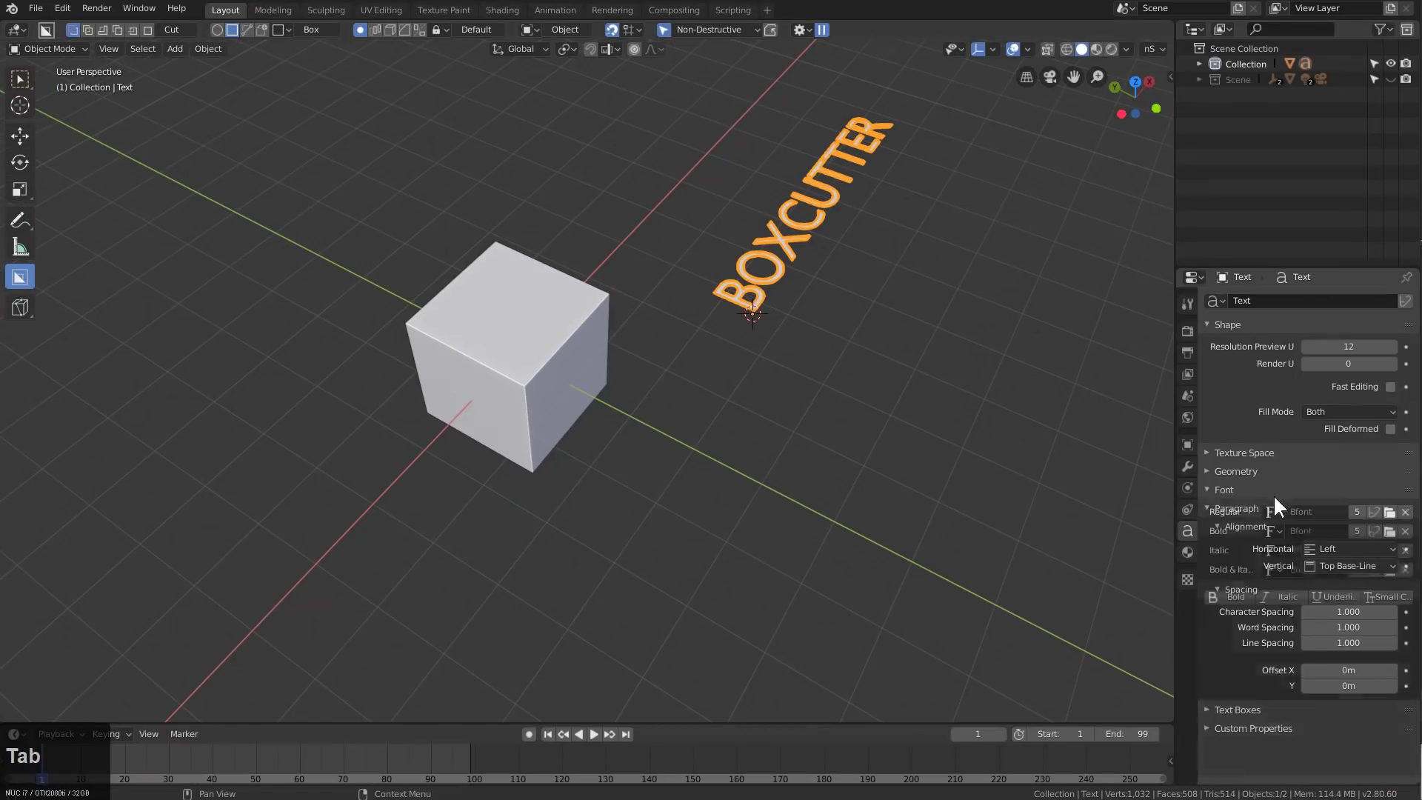
click(1383, 512)
click(39, 303)
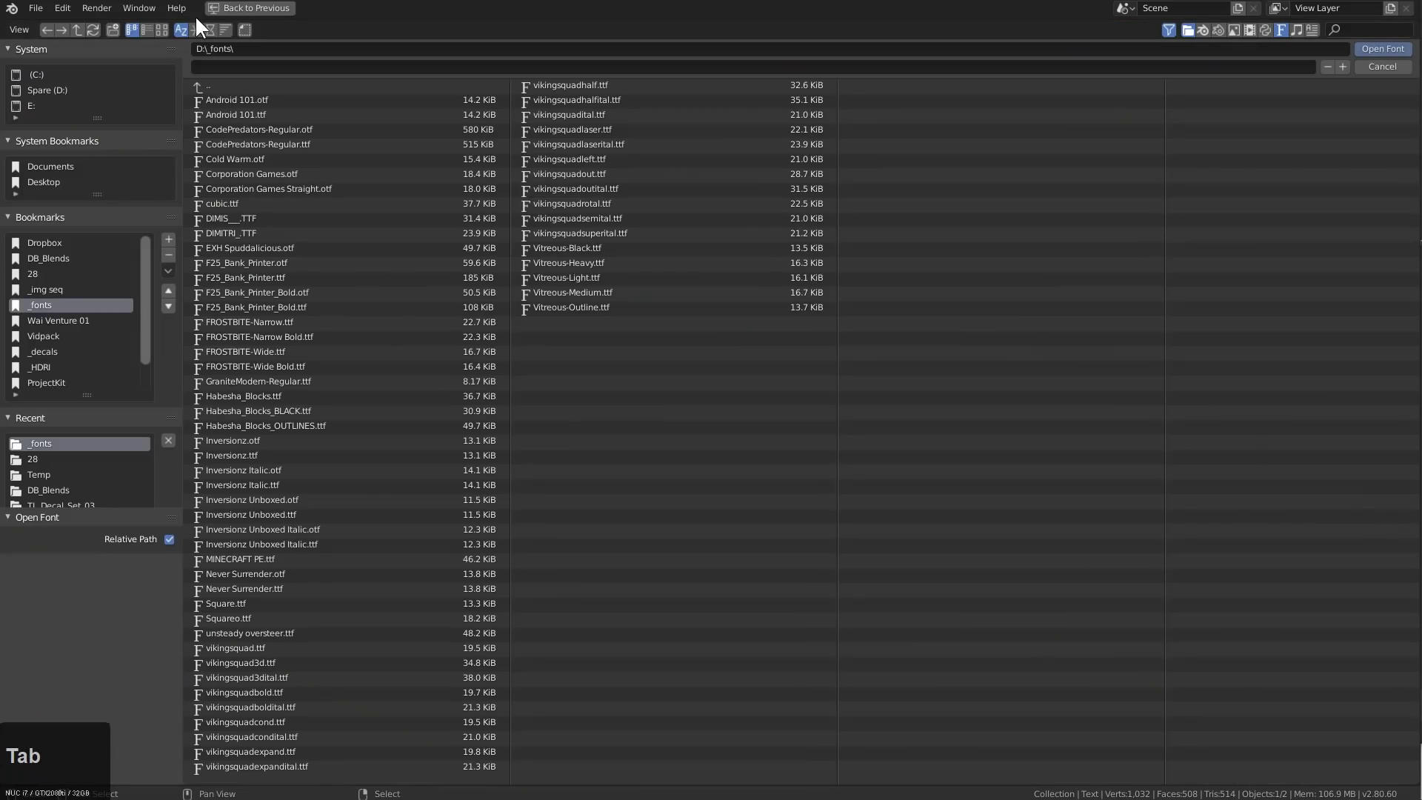
click(163, 29)
scroll(1006, 523, down, 3)
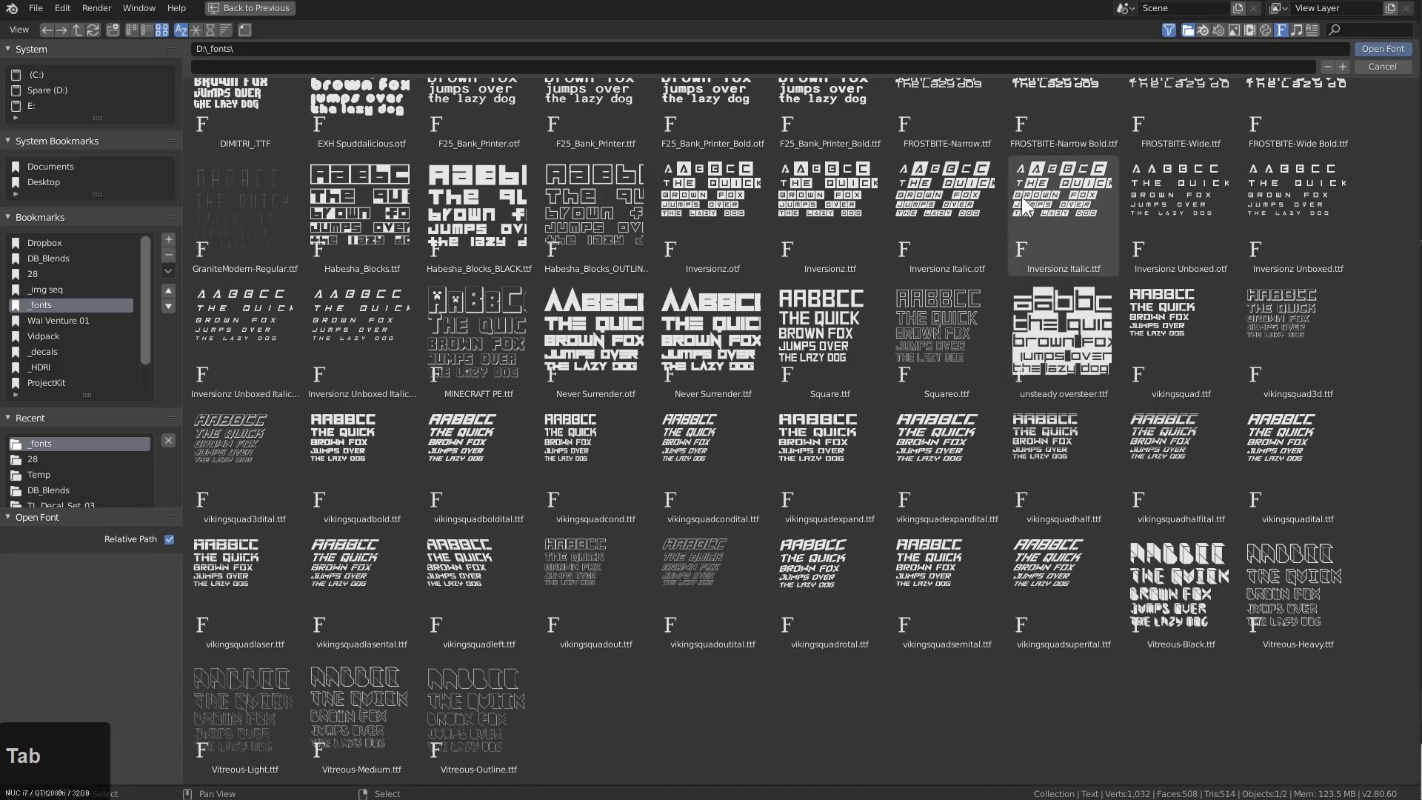
scroll(1214, 296, up, 3)
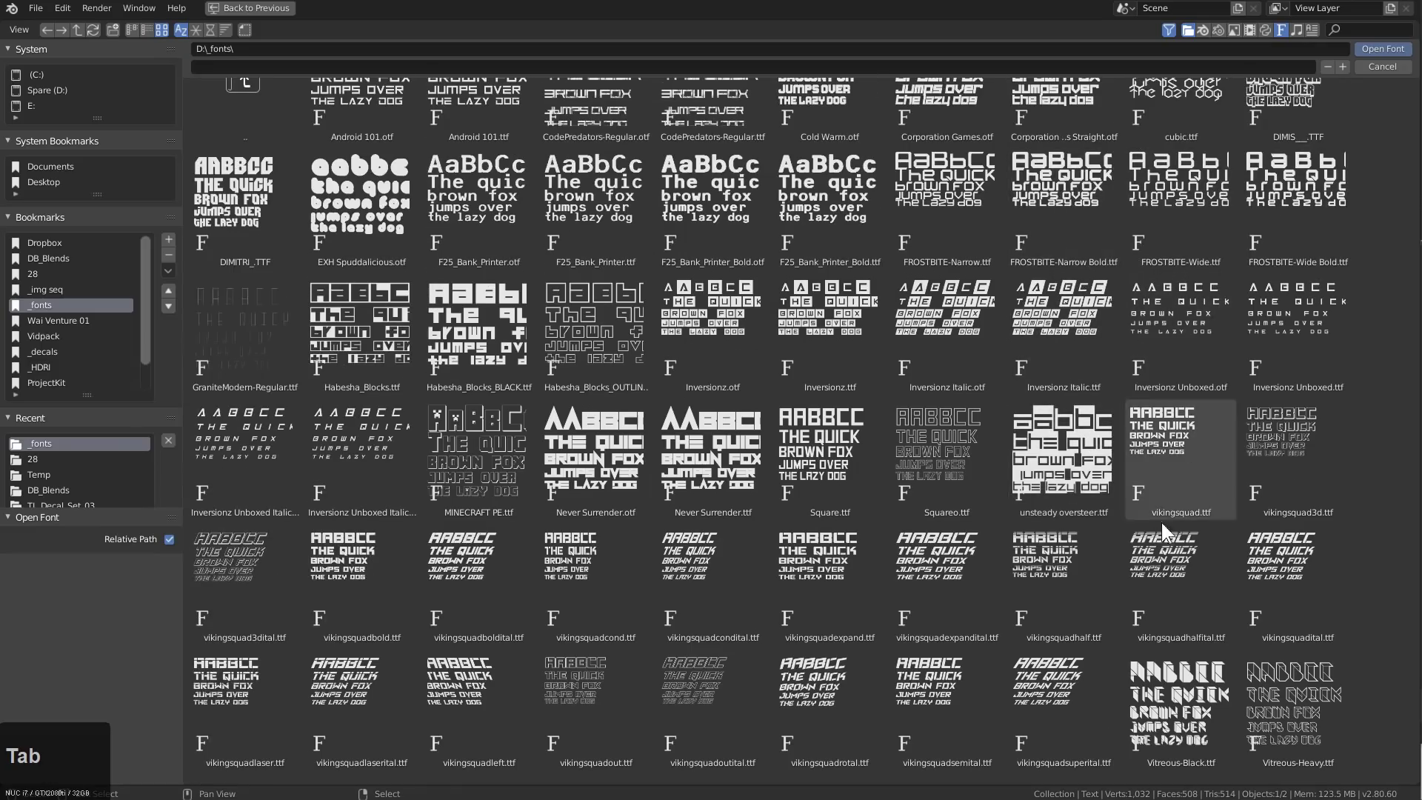
double_click(1029, 554)
Convert the BOXCUTTER text object to a mesh with Visual Geometry to Mesh
scroll(833, 238, up, 3)
shift+middle_drag(821, 263, 652, 404)
scroll(666, 399, up, 1)
middle_drag(777, 378, 693, 379)
middle_drag(828, 384, 687, 385)
key(ctrl+a)
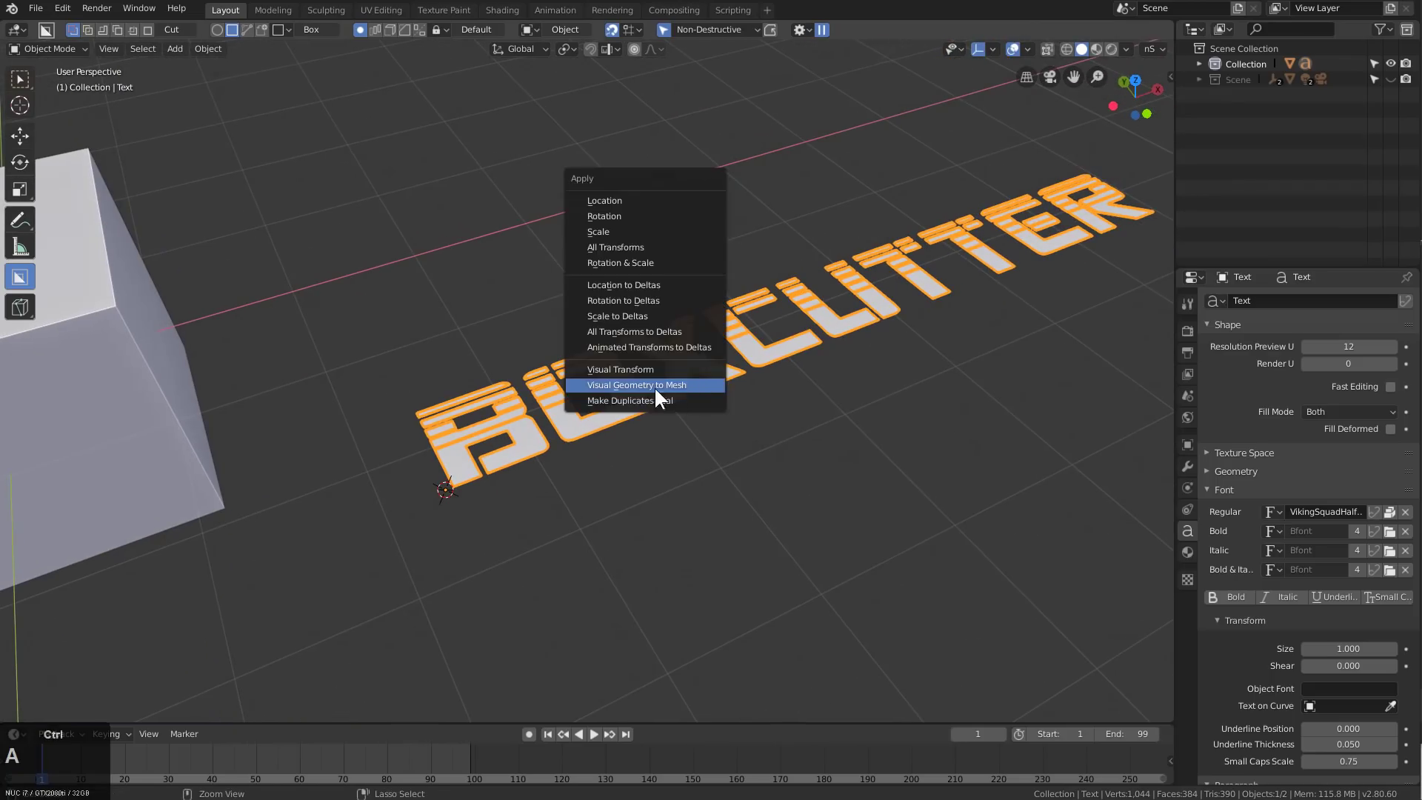
click(634, 385)
scroll(740, 330, up, 3)
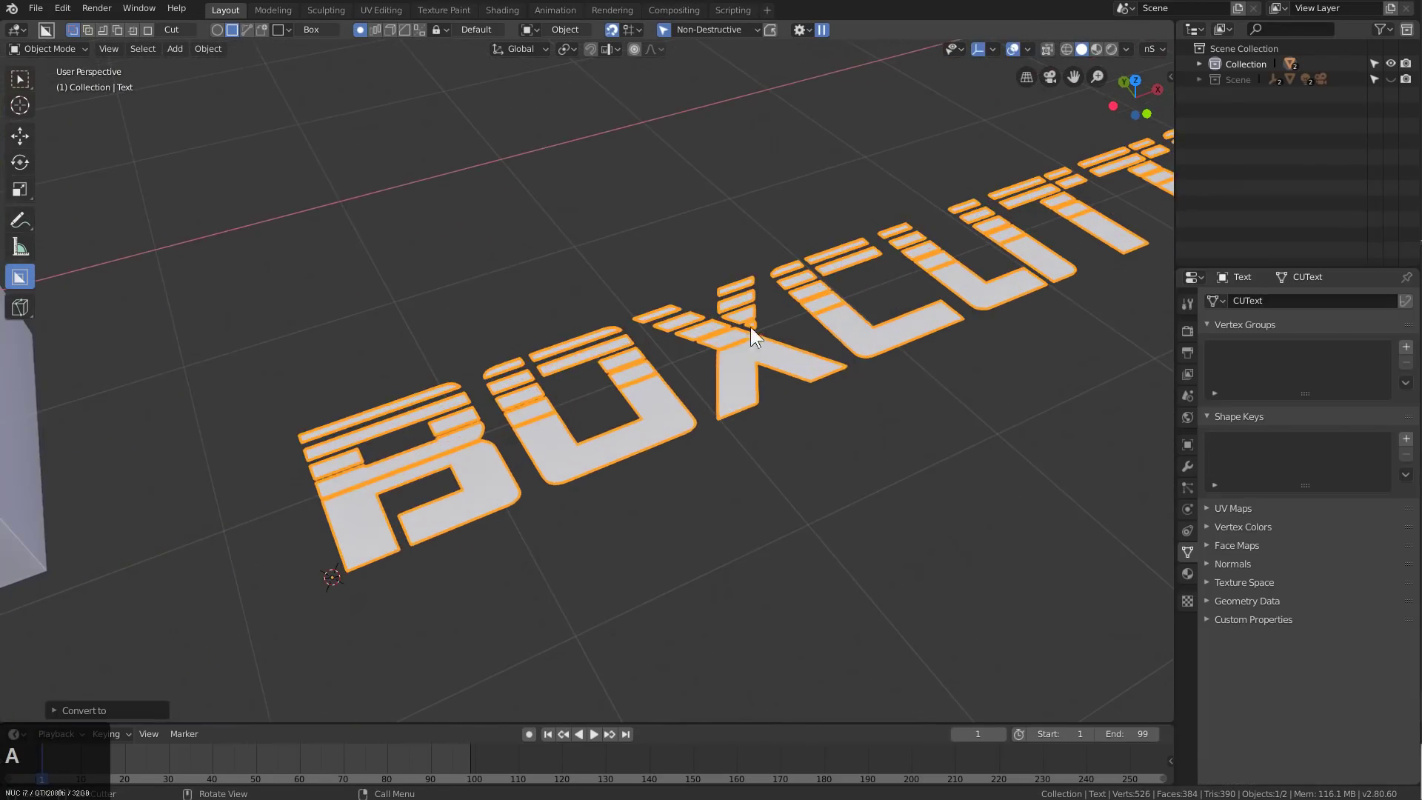
shift+middle_drag(749, 327, 477, 545)
Run Hard Ops Clean Mesh on the text mesh and check its topology before and after
key(Tab)
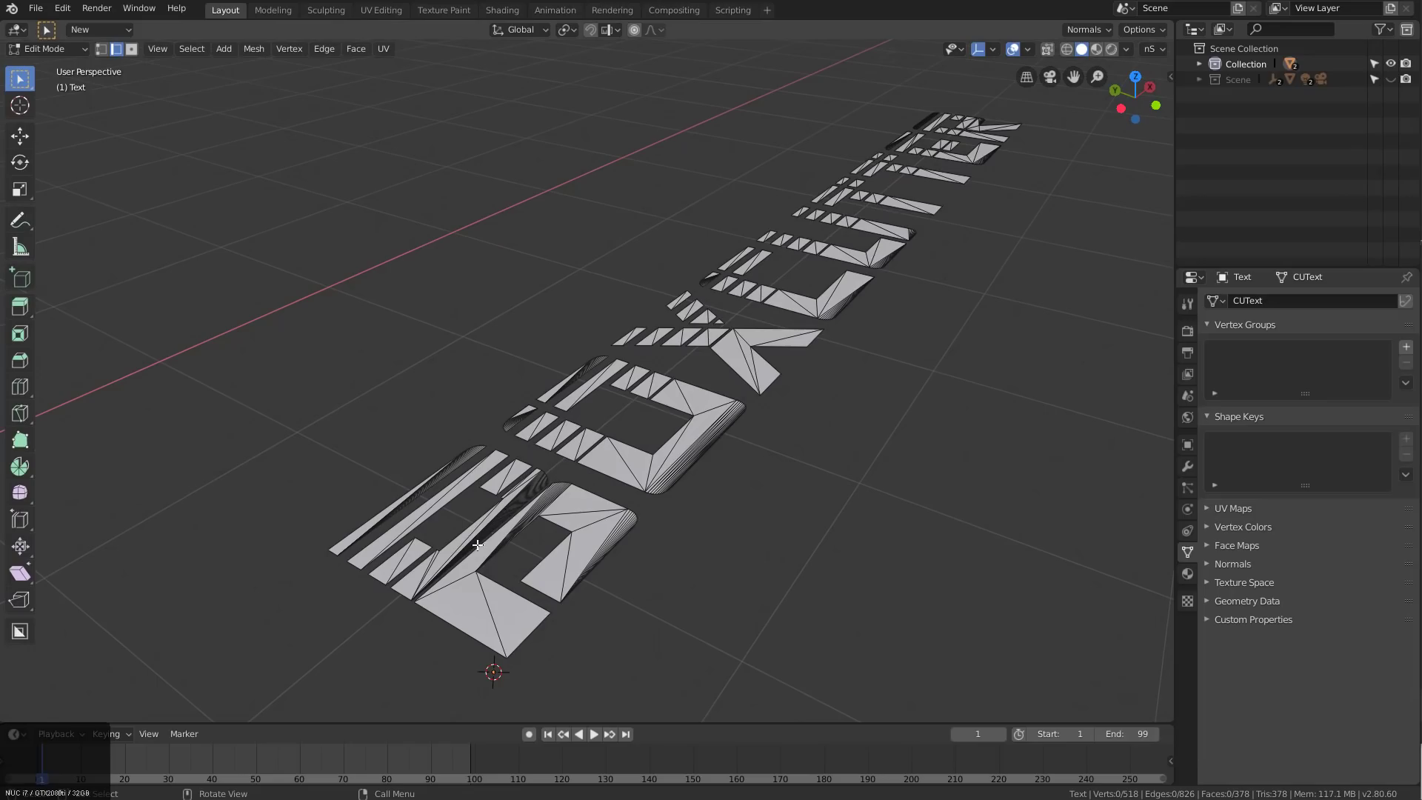
key(Tab)
key(q)
mouse_move(725, 410)
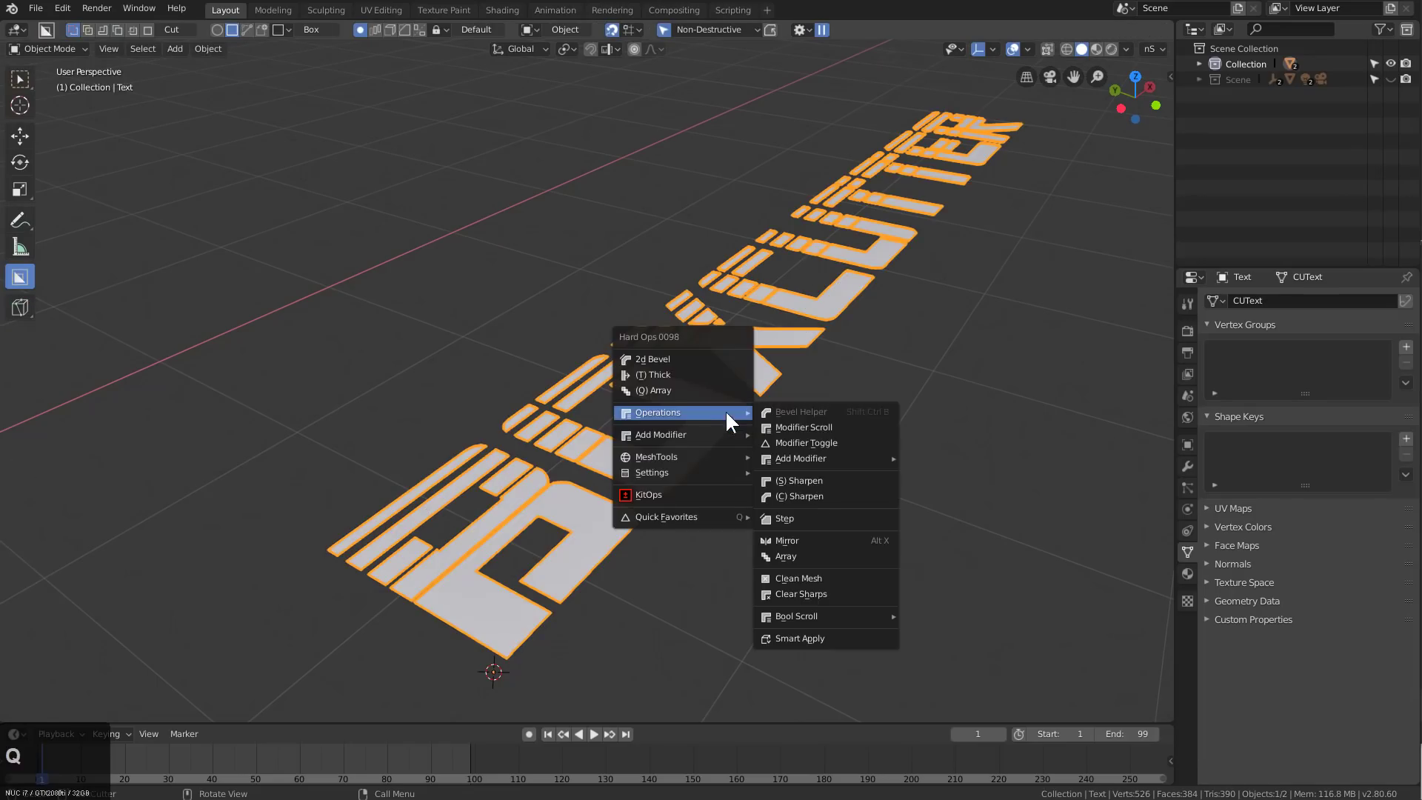
click(807, 579)
key(Tab)
key(Tab)
Thicken the flat lettering into solid letters with Hard Ops Thick, using an offset of 0.00
key(q)
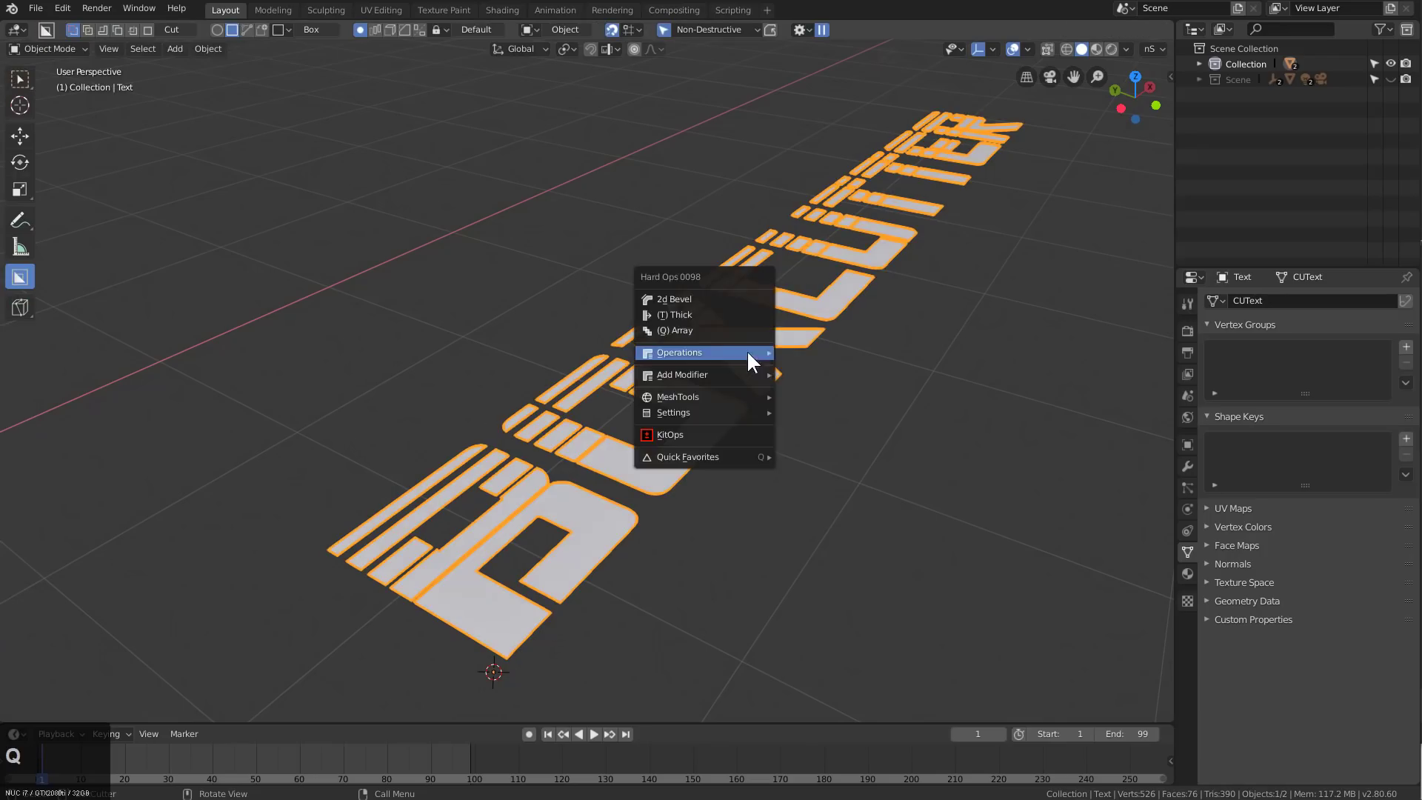
click(686, 317)
key(2)
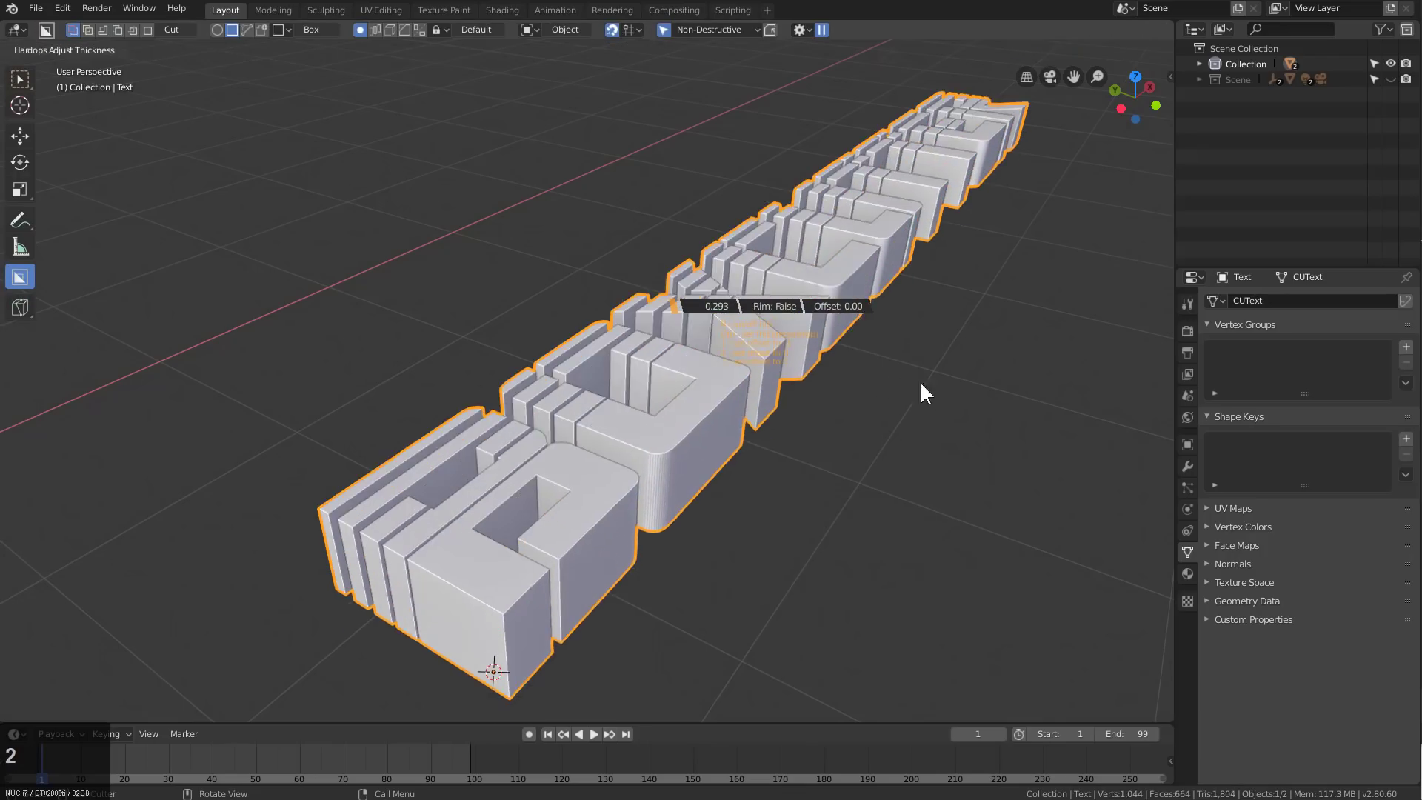
click(1038, 397)
key(q)
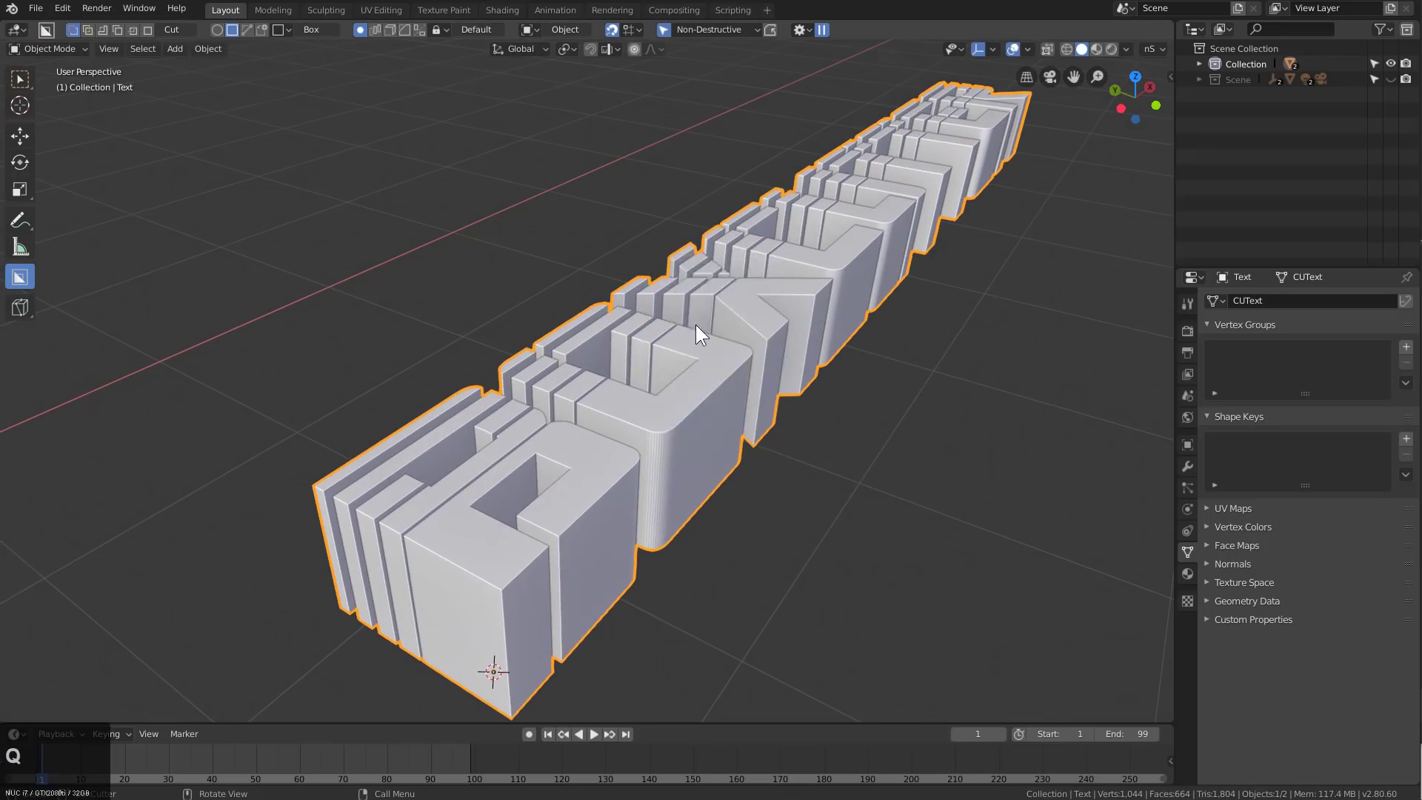
Switch Boxcutter to the Custom shape and set the solid BOXCUTTER text mesh as the cutter
scroll(685, 326, down, 5)
shift+middle_drag(676, 329, 690, 336)
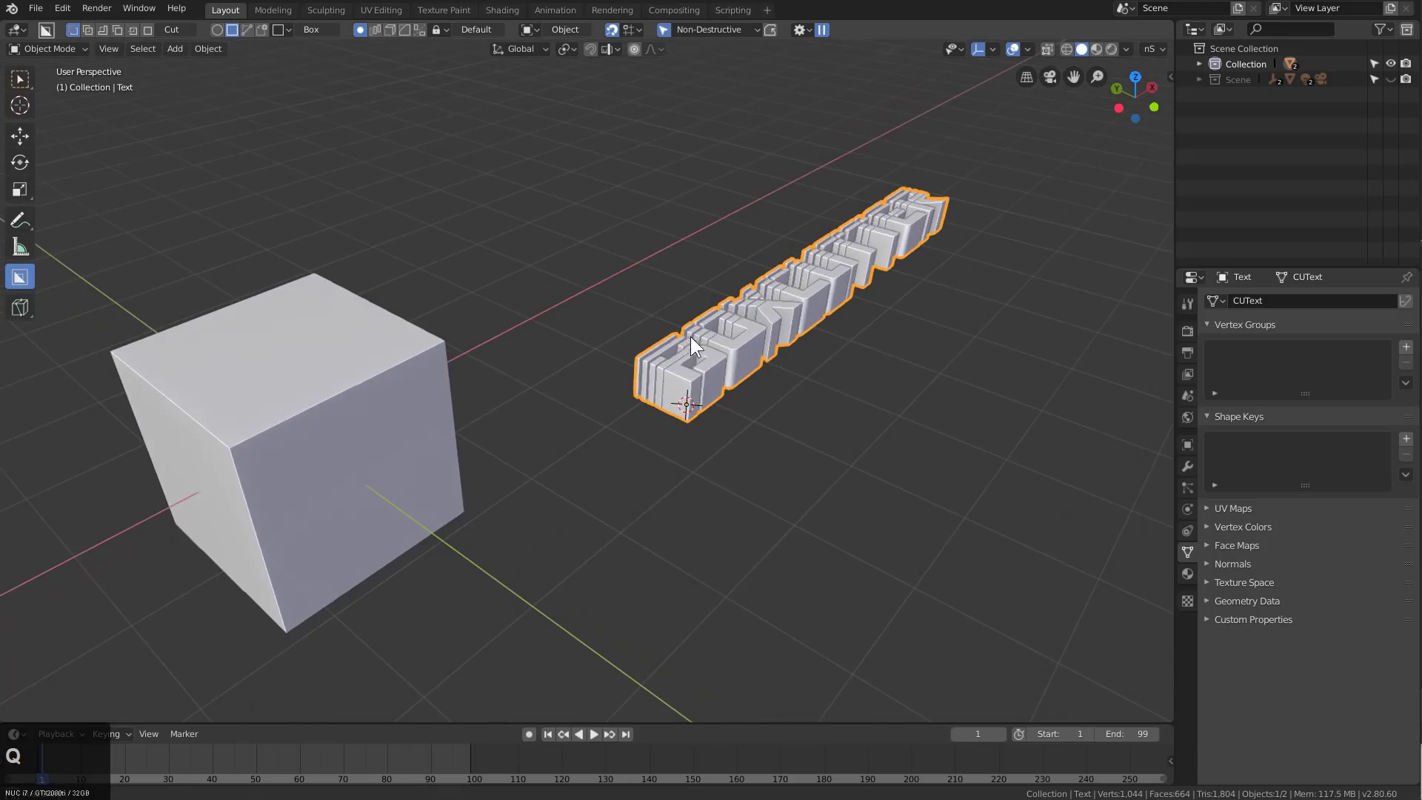
click(261, 29)
key(c)
shift+middle_drag(695, 364, 793, 339)
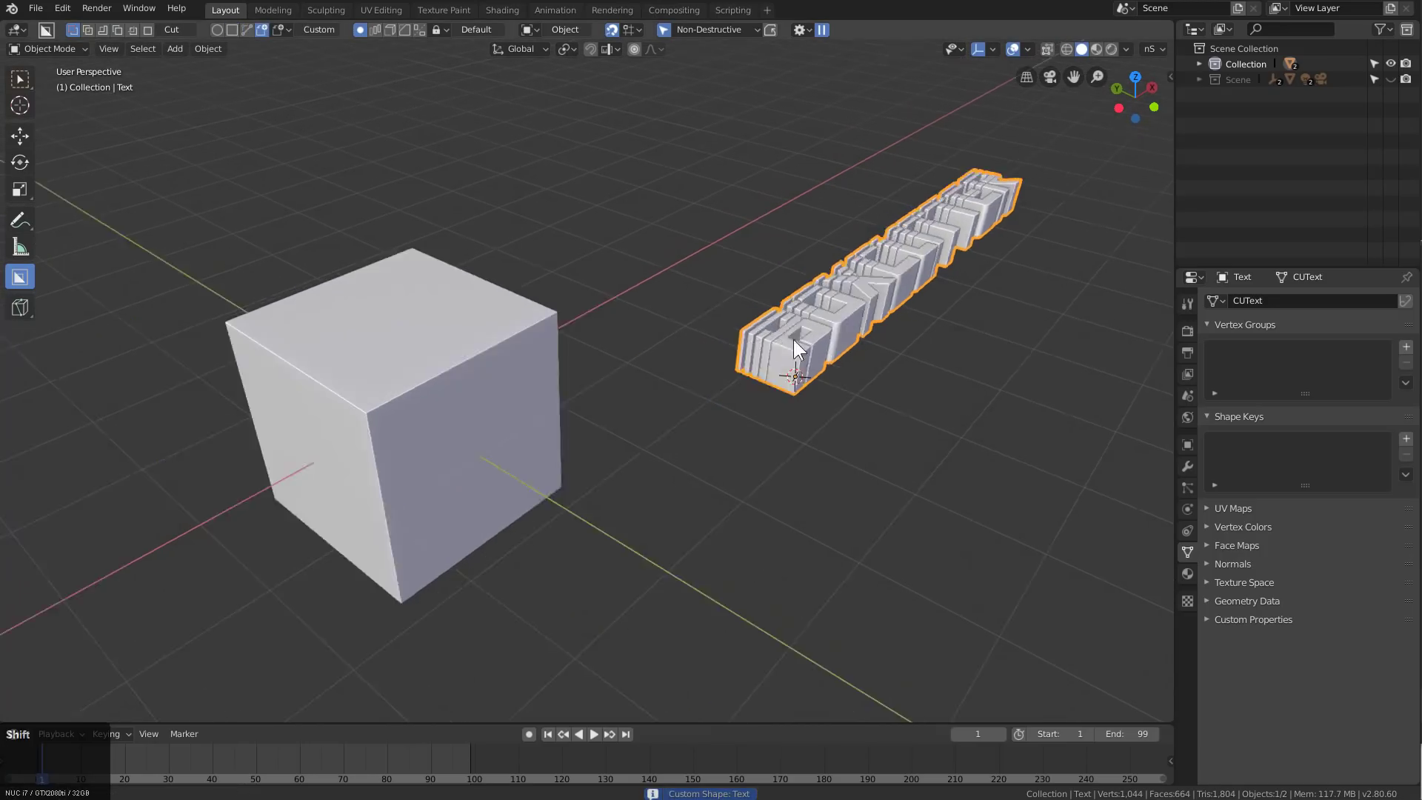
Select the cube and cut the lettering horizontally along the front face's upper edge and vertically down its left edge
scroll(733, 379, up, 4)
middle_drag(705, 398, 674, 379)
middle_drag(436, 365, 282, 328)
click(283, 328)
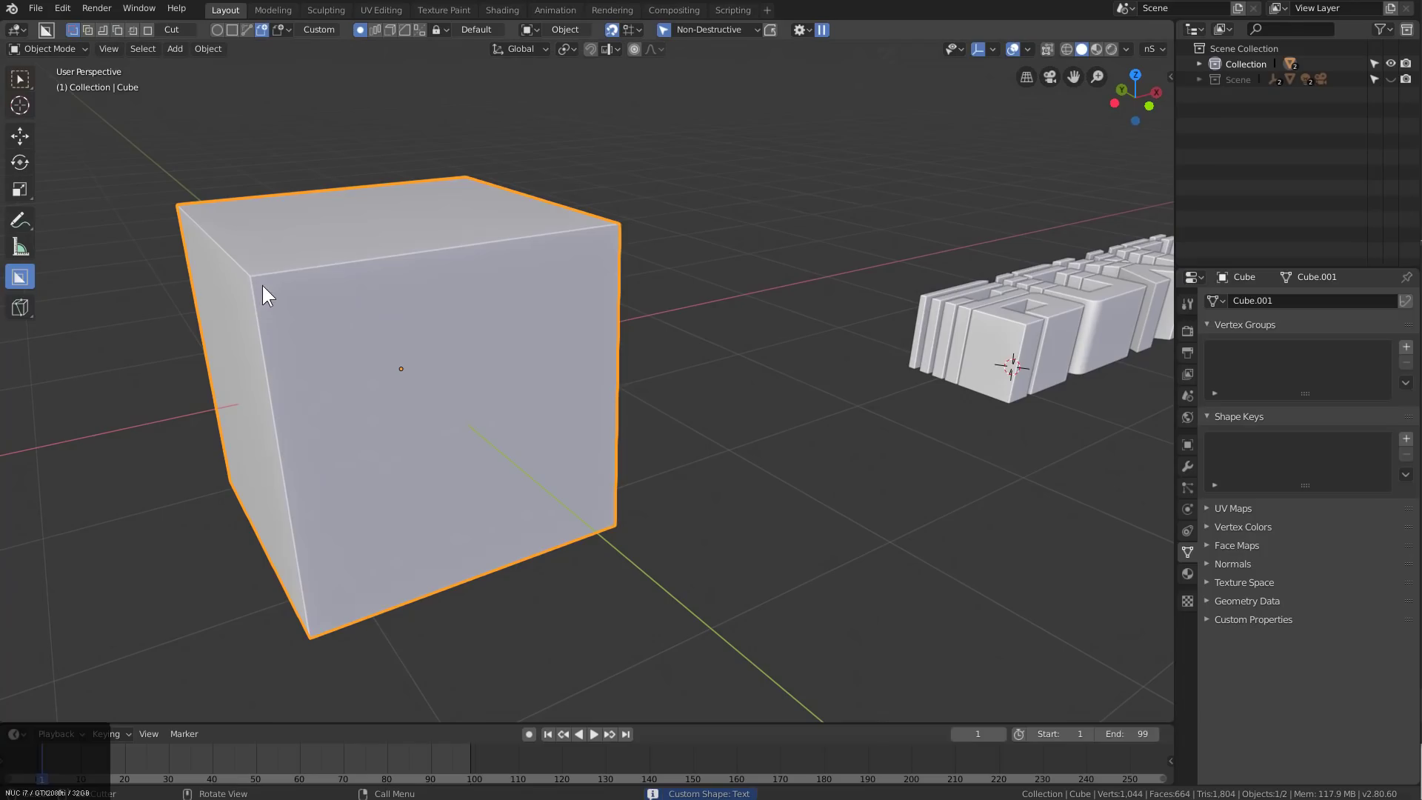
drag(263, 286, 604, 302)
mouse_move(277, 375)
mouse_down()
mouse_move(367, 629)
mouse_move(352, 612)
mouse_move(374, 614)
mouse_move(374, 599)
mouse_up()
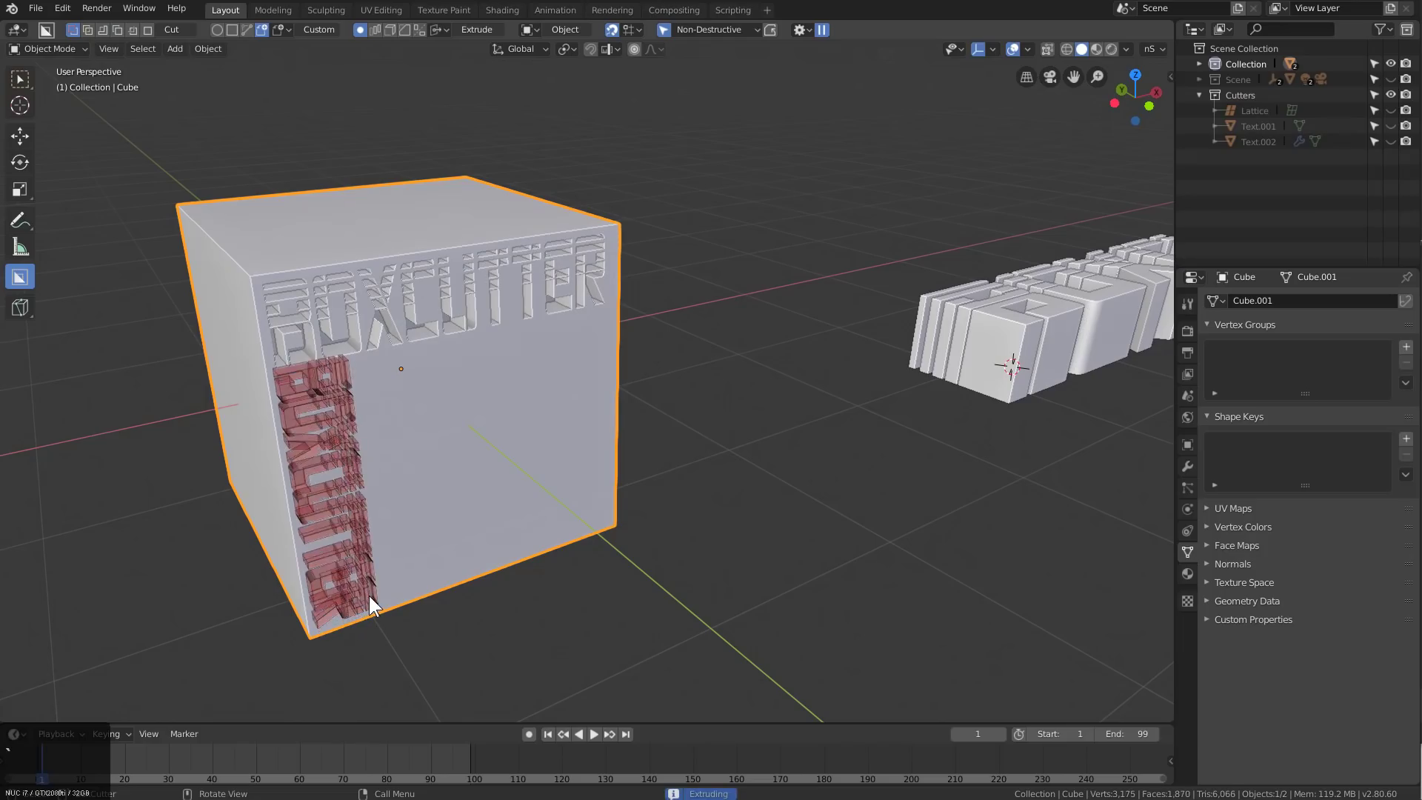
click(367, 450)
Cut a second horizontal row of lettering beneath the first and a larger one filling the rest of the front face
mouse_move(355, 358)
mouse_down()
mouse_move(495, 377)
mouse_move(609, 363)
mouse_up()
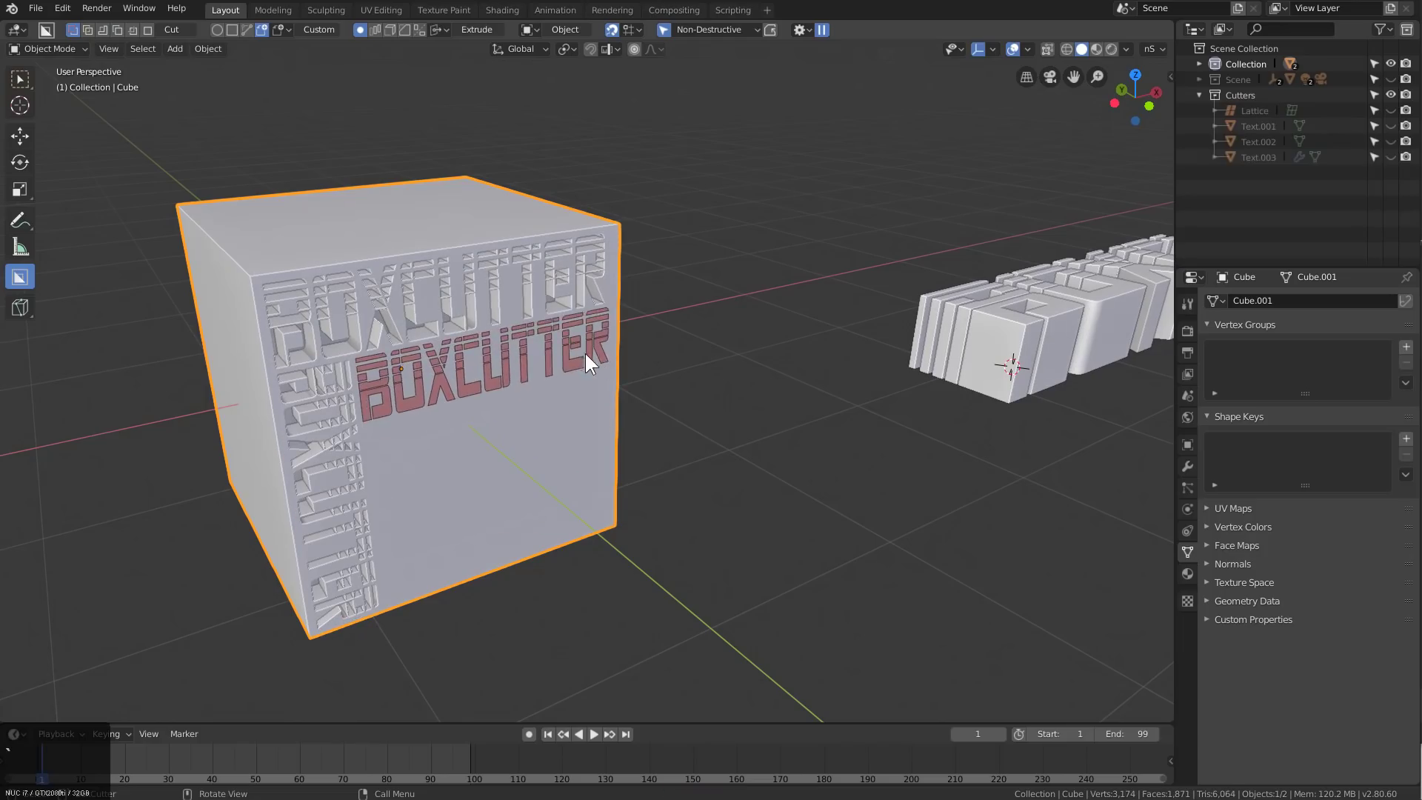
click(469, 381)
drag(357, 433, 598, 518)
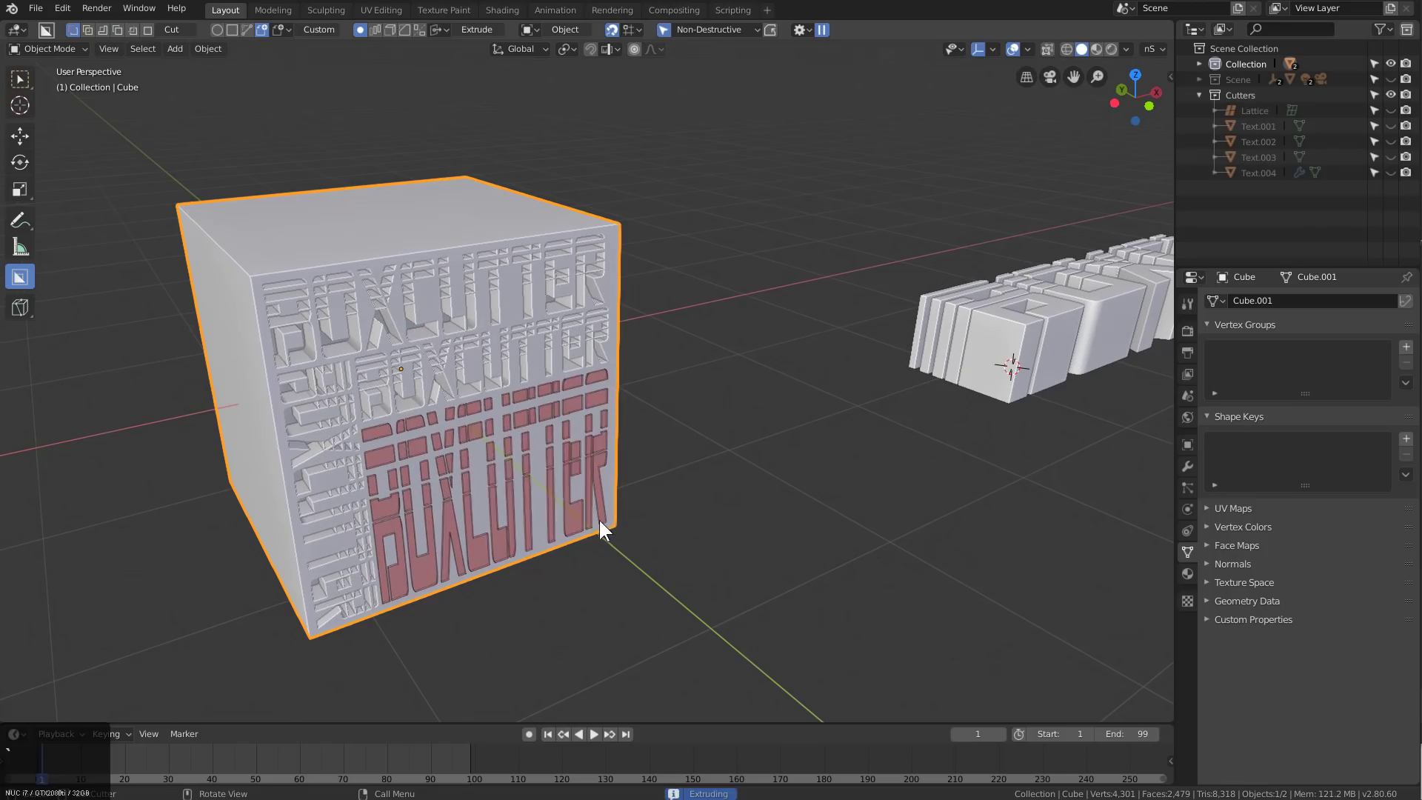
click(482, 398)
middle_drag(482, 399, 627, 401)
scroll(626, 401, up, 4)
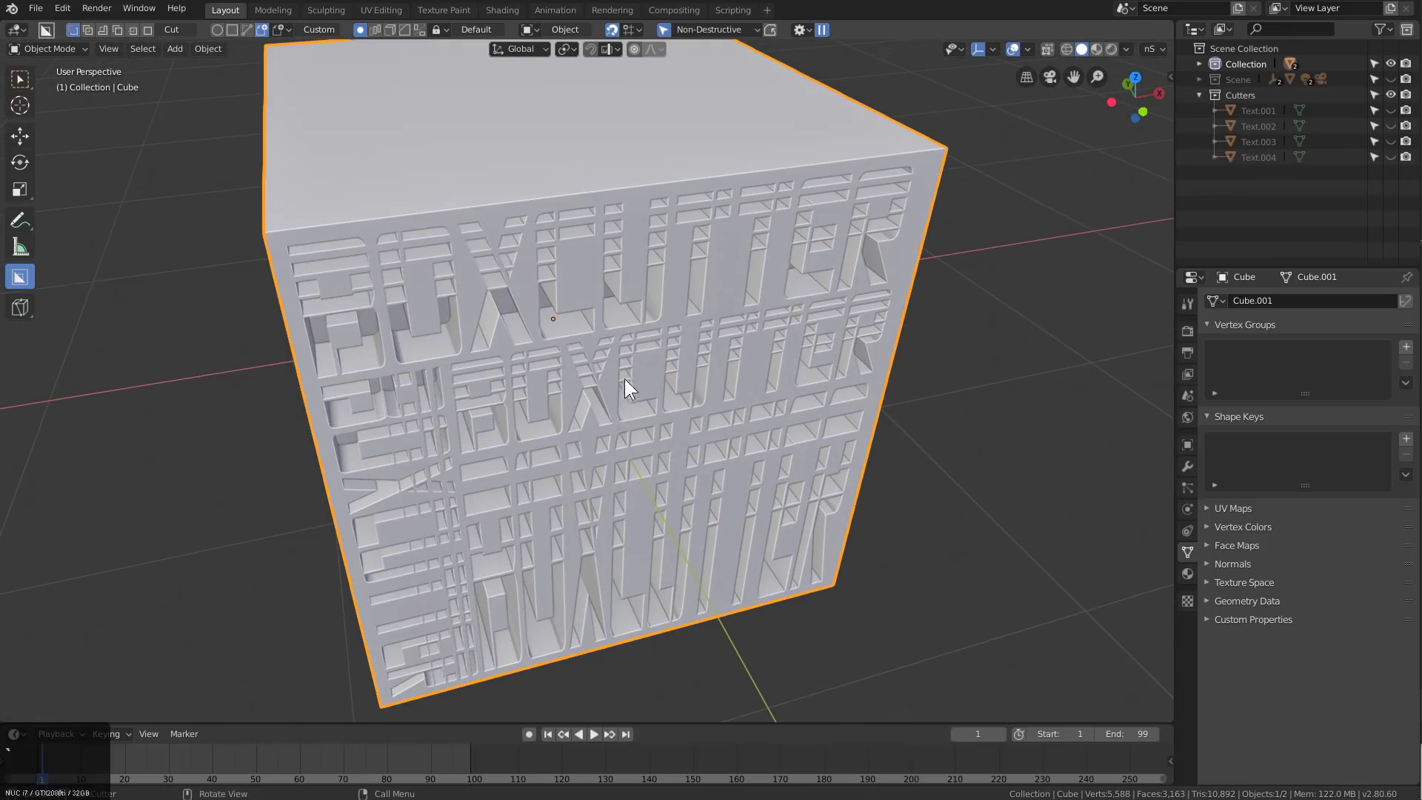
Cut the BOXCUTTER lettering into the cube's adjacent blank side face, starting across its upper part
middle_drag(624, 379, 638, 345)
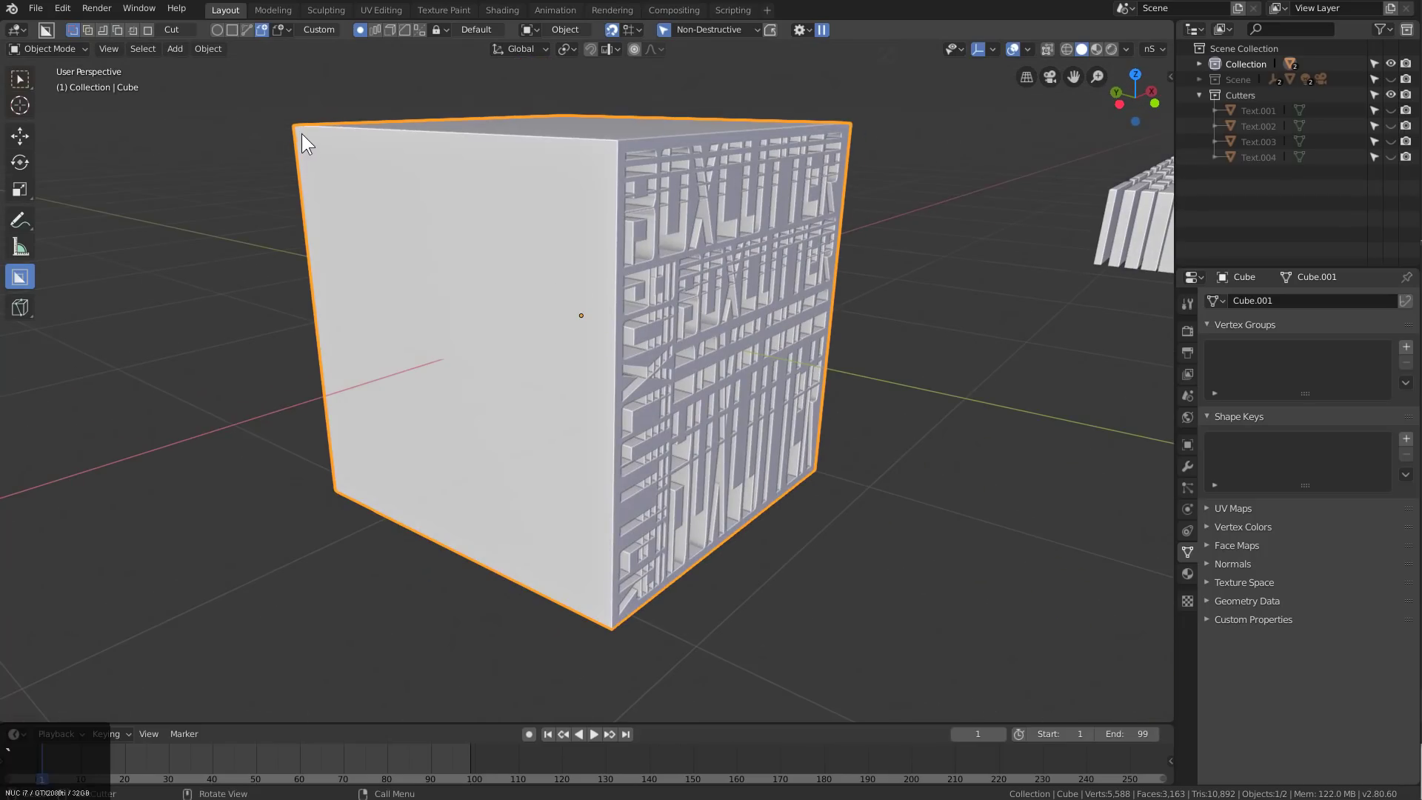
drag(300, 133, 610, 282)
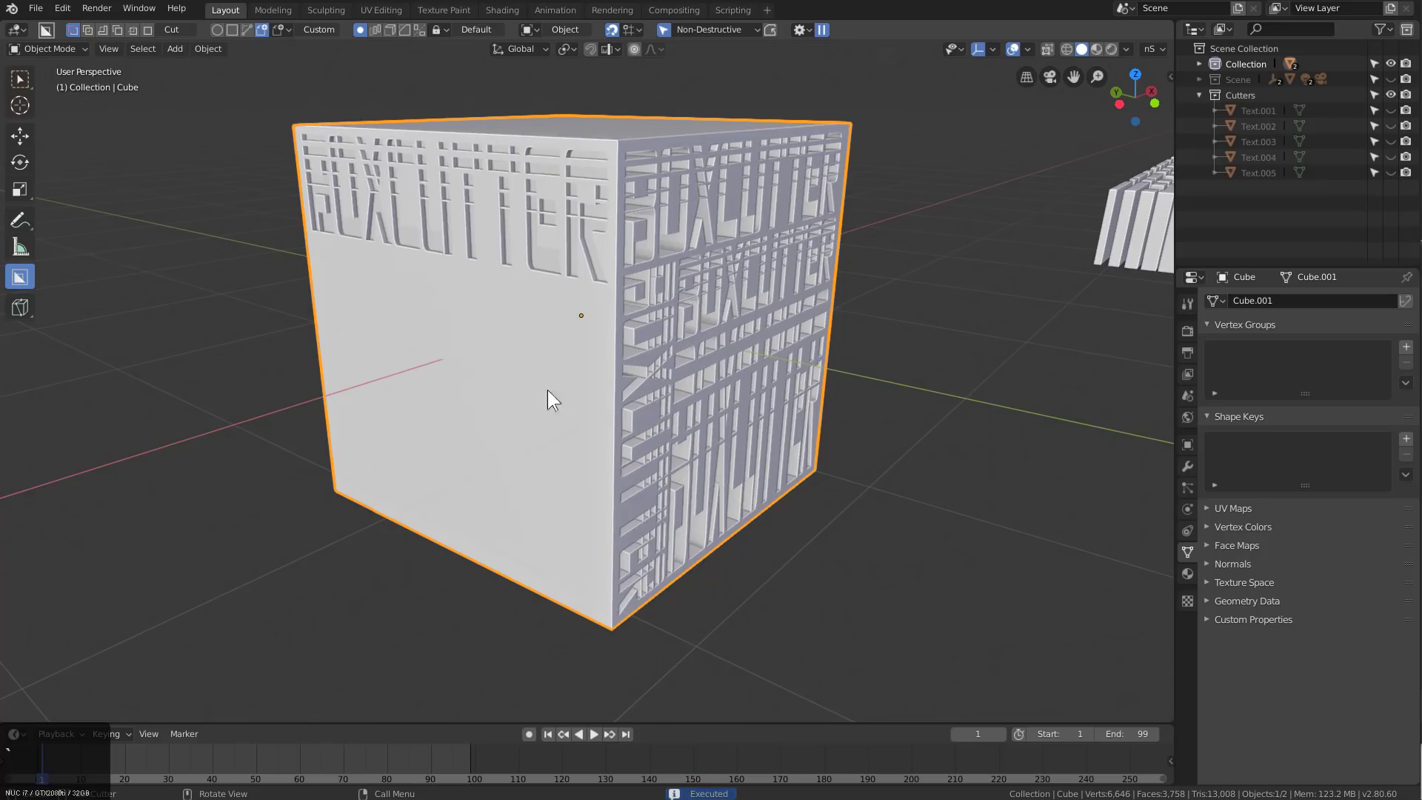
drag(547, 390, 626, 615)
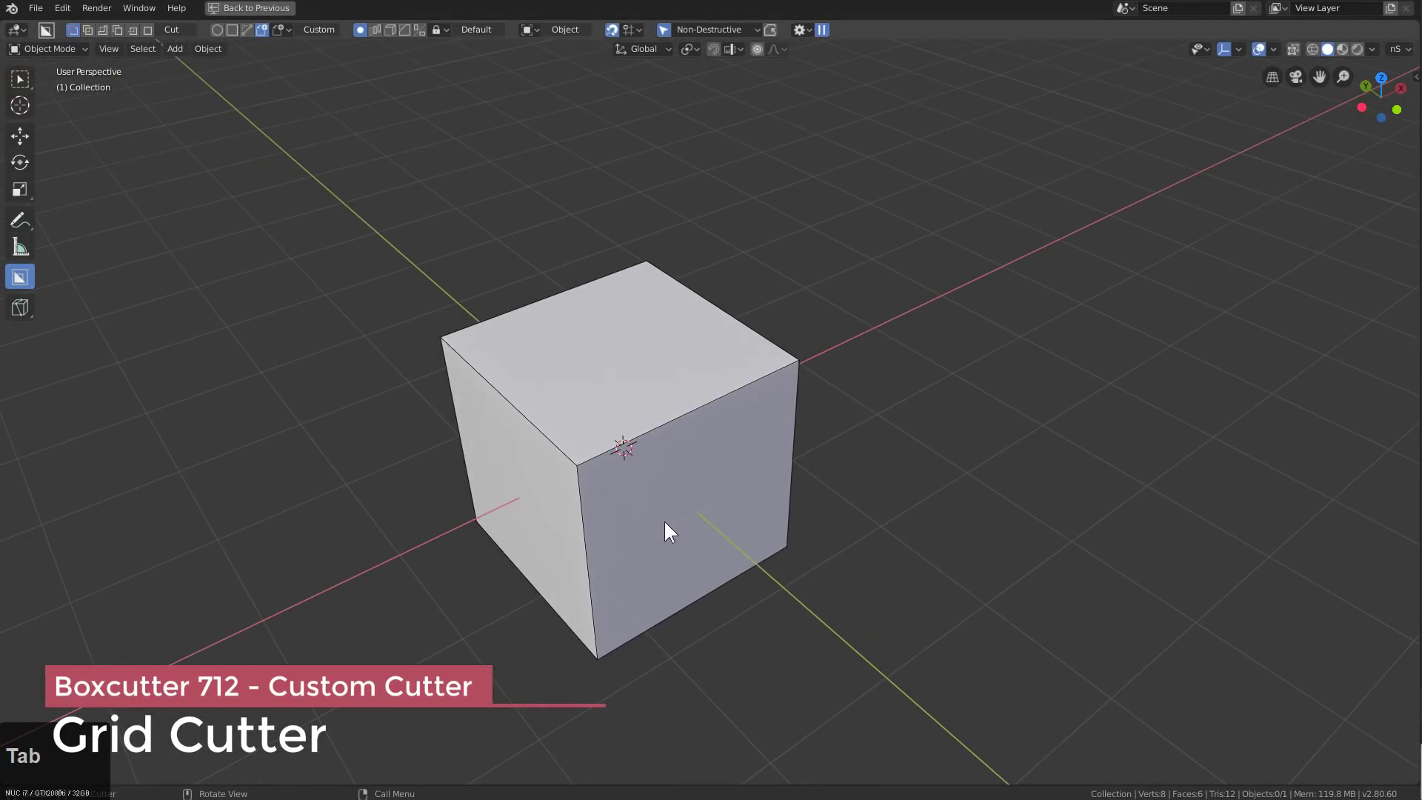
Turn off the viewport's Wireframe overlay for the new cube scene
key(v)
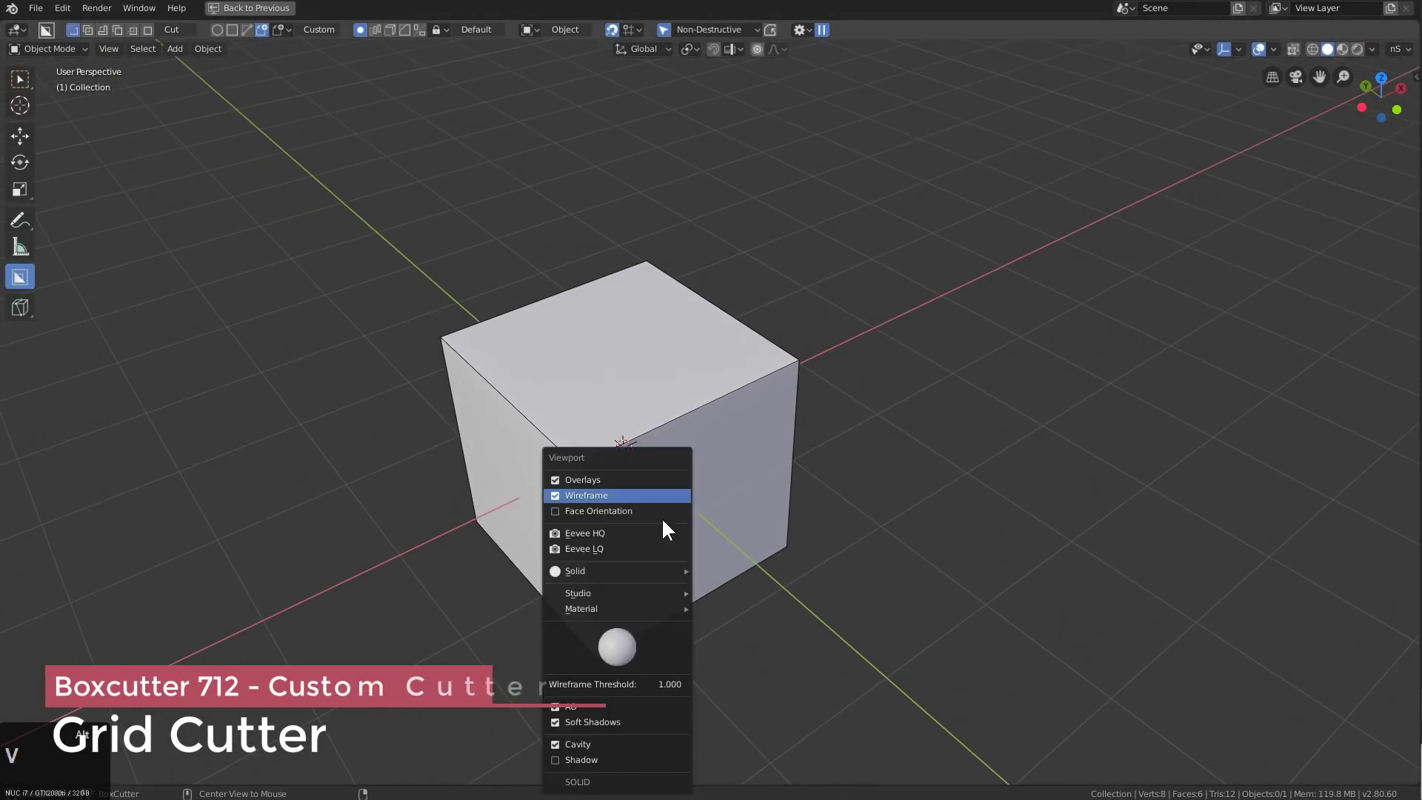
click(611, 495)
middle_drag(744, 491, 745, 478)
Add a cylinder and move it along the X axis until it stands beside the cube
key(shift+a)
mouse_move(745, 480)
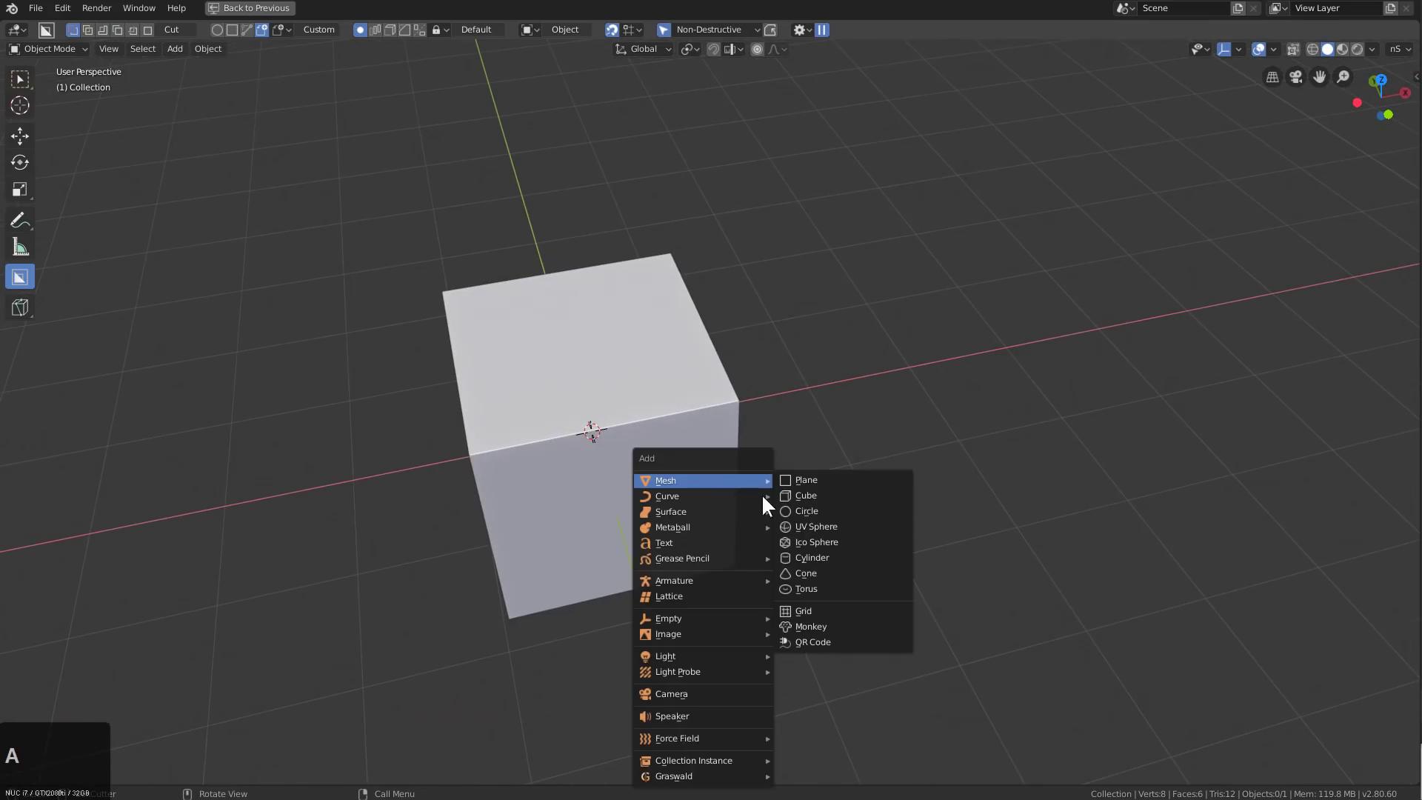
click(813, 556)
key(g)
key(x)
click(1010, 508)
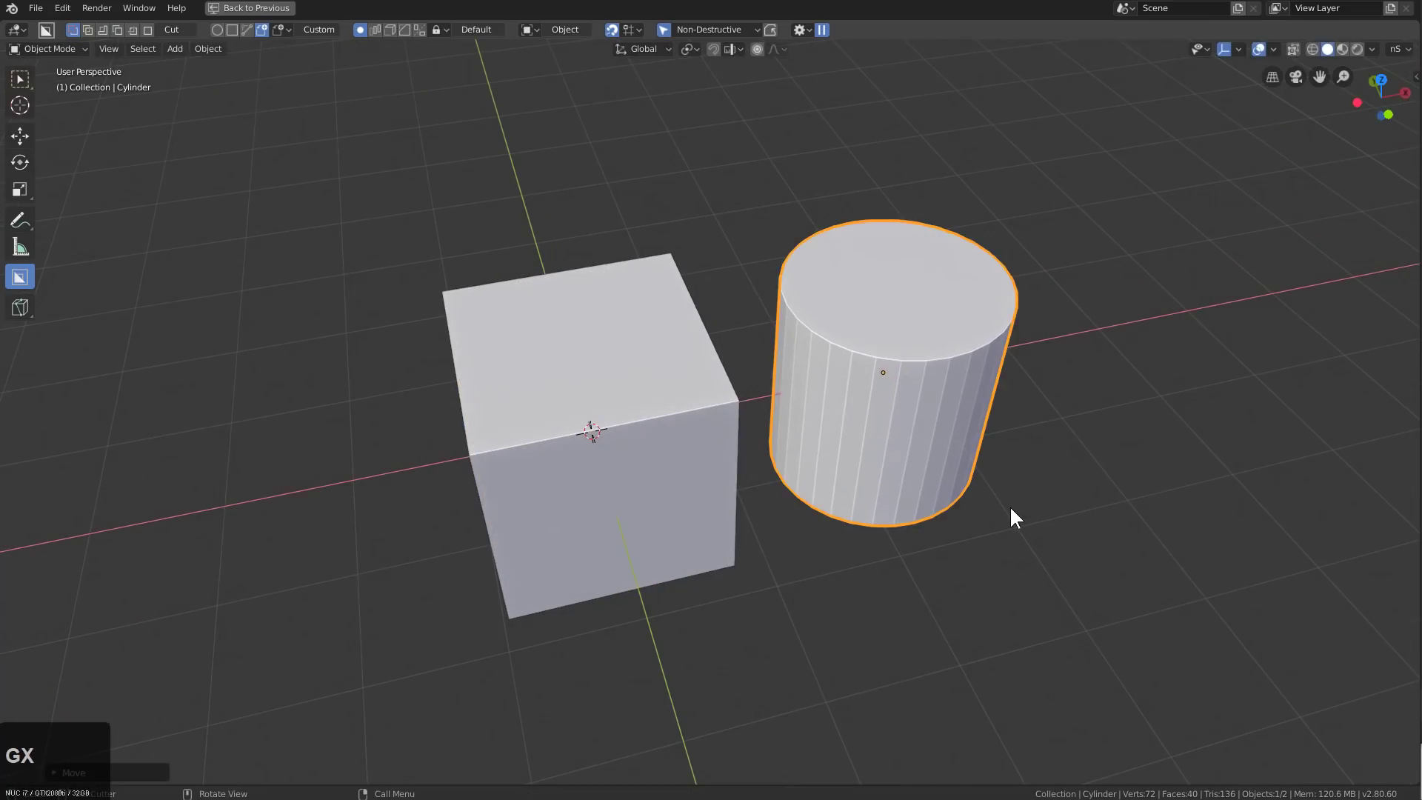
Scale the cylinder's mesh down in the XY plane and shorten it along Z into a thin peg
key(Tab)
key(s)
key(shift+z)
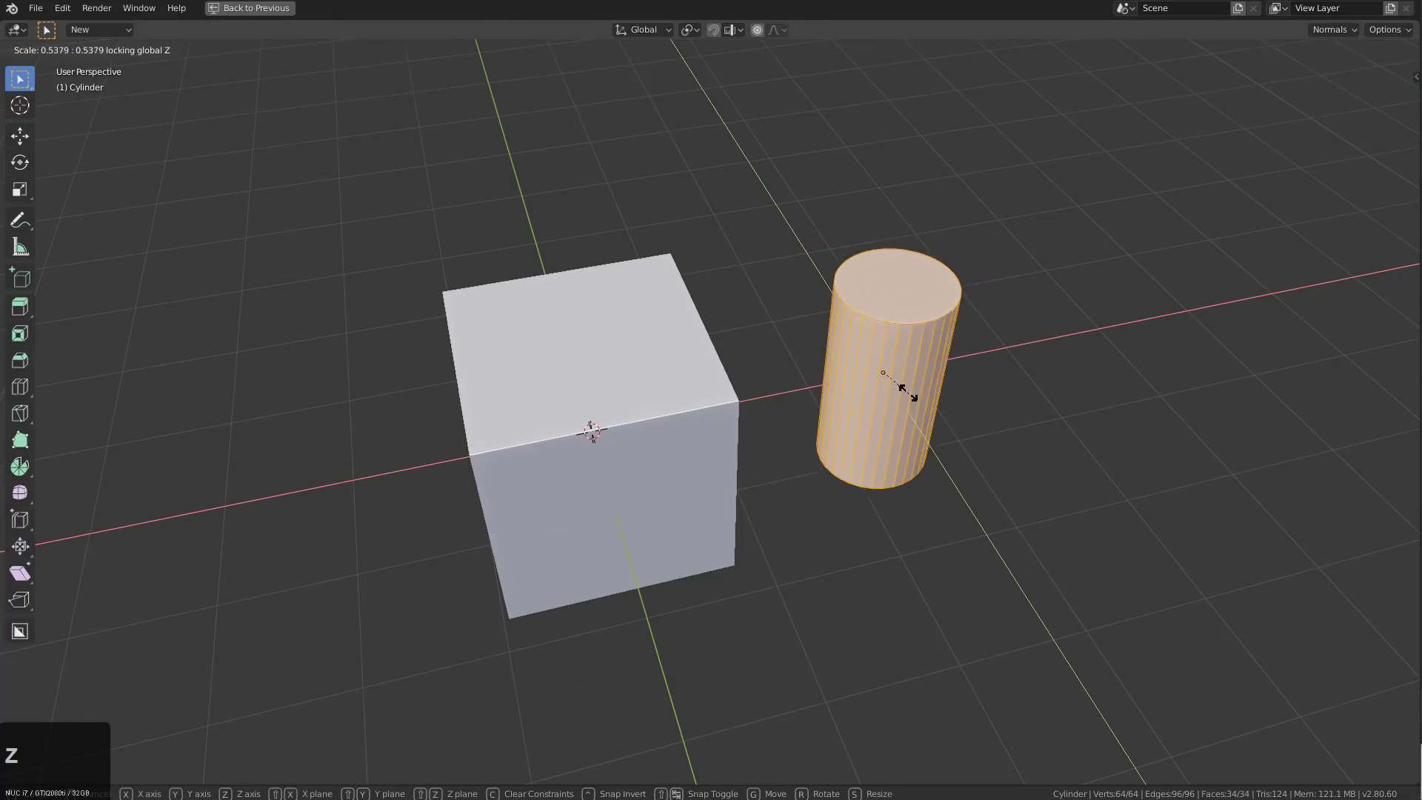
click(879, 359)
key(s)
key(z)
click(955, 443)
key(Tab)
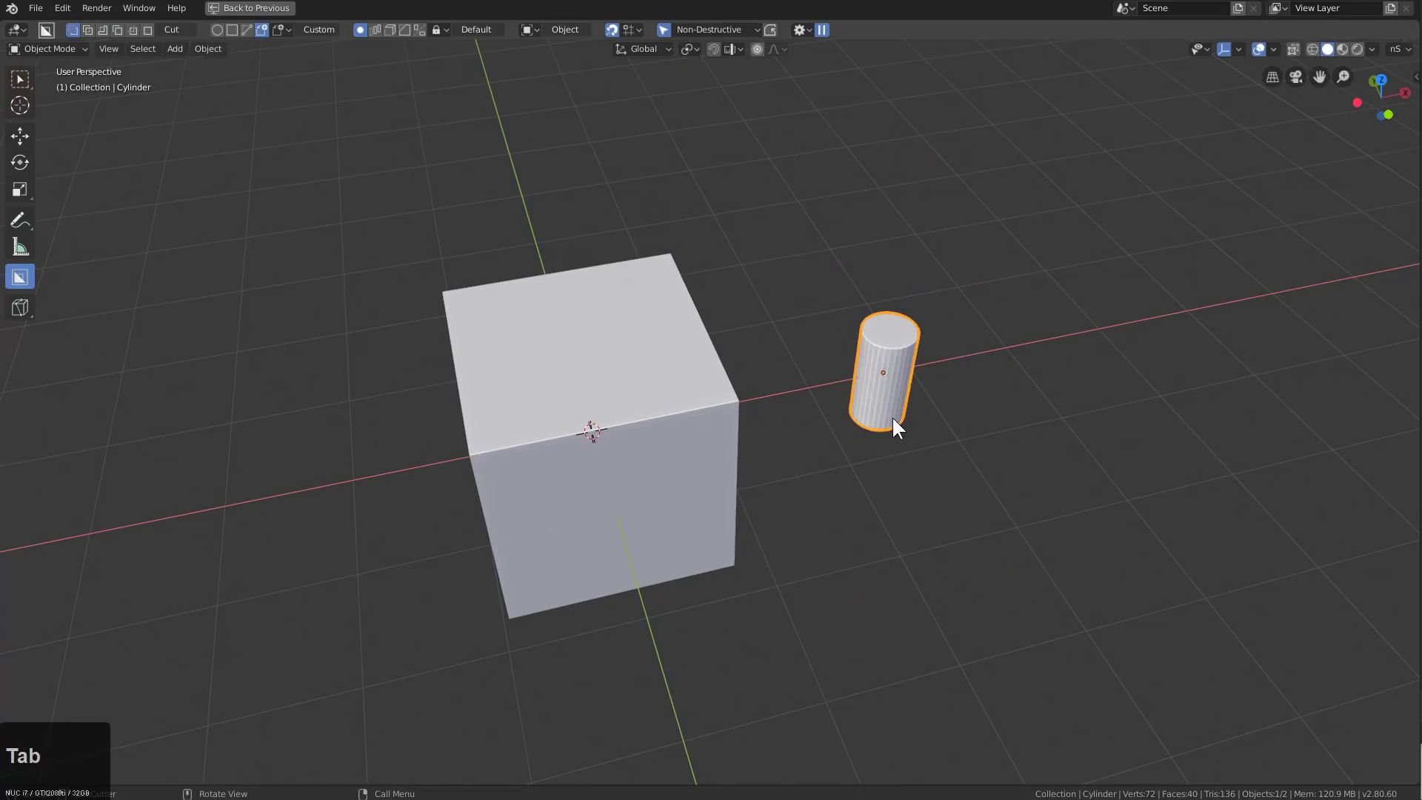
Array the small cylinder along X with Hard Ops Array, using a count of 10
key(q)
mouse_move(868, 469)
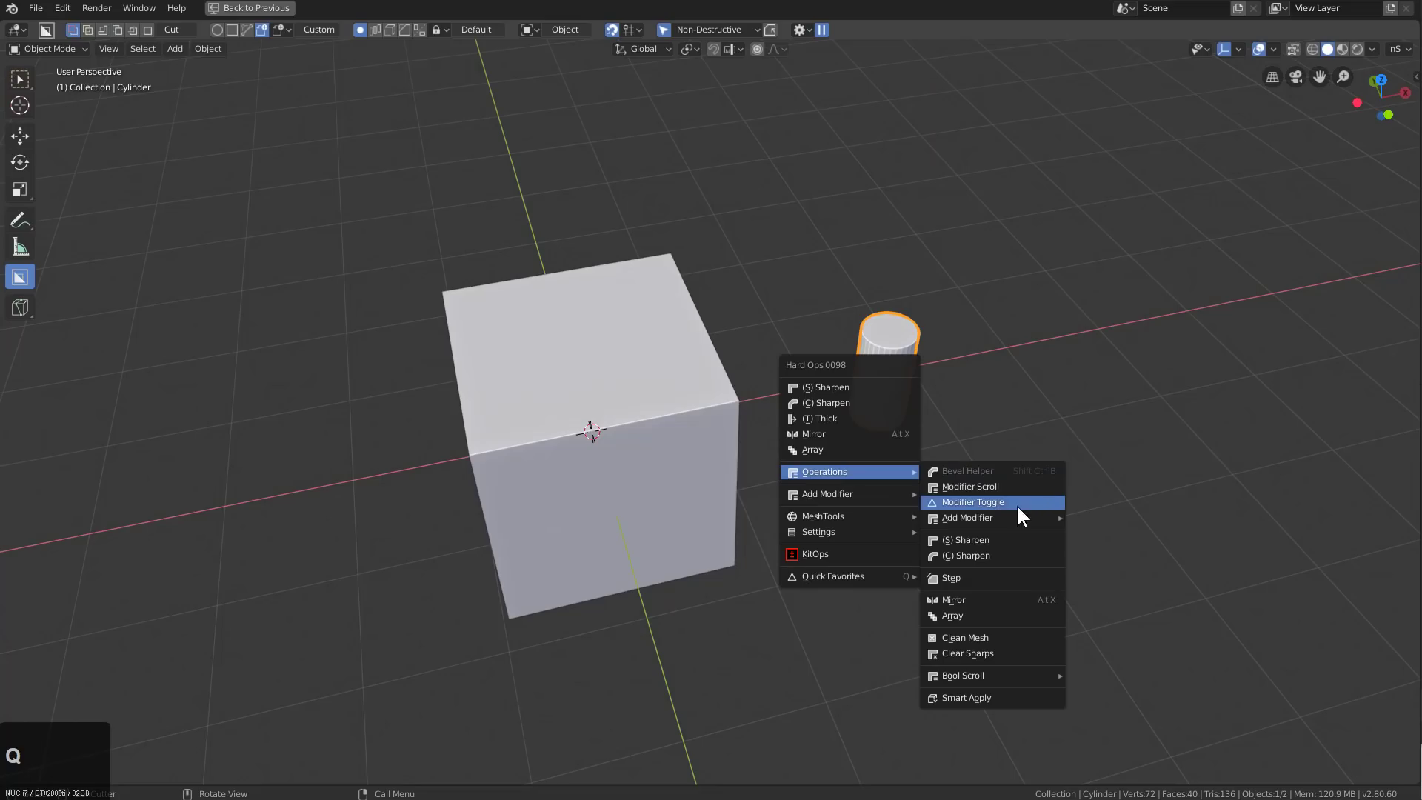
mouse_move(1036, 518)
click(1109, 243)
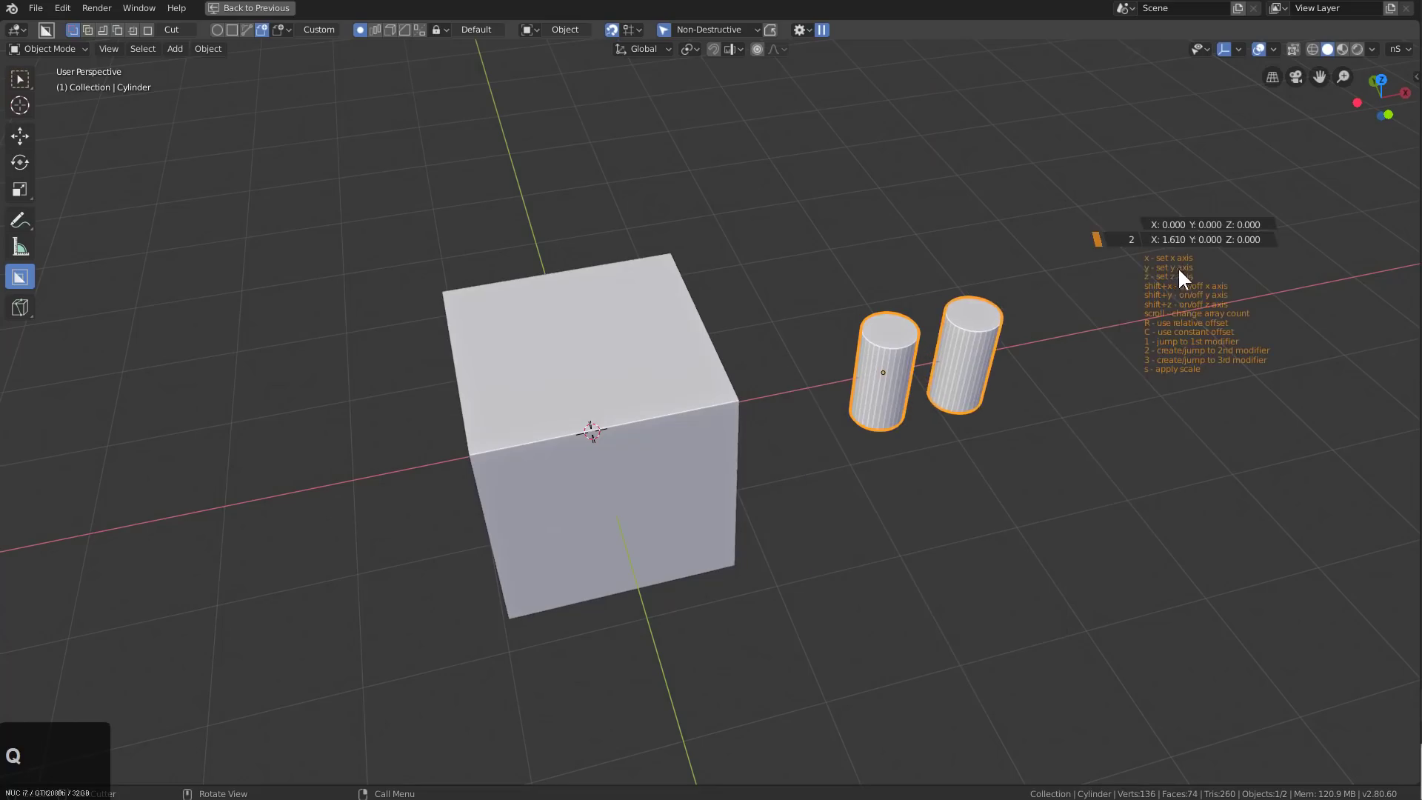
scroll(1192, 282, up, 4)
scroll(1208, 292, up, 4)
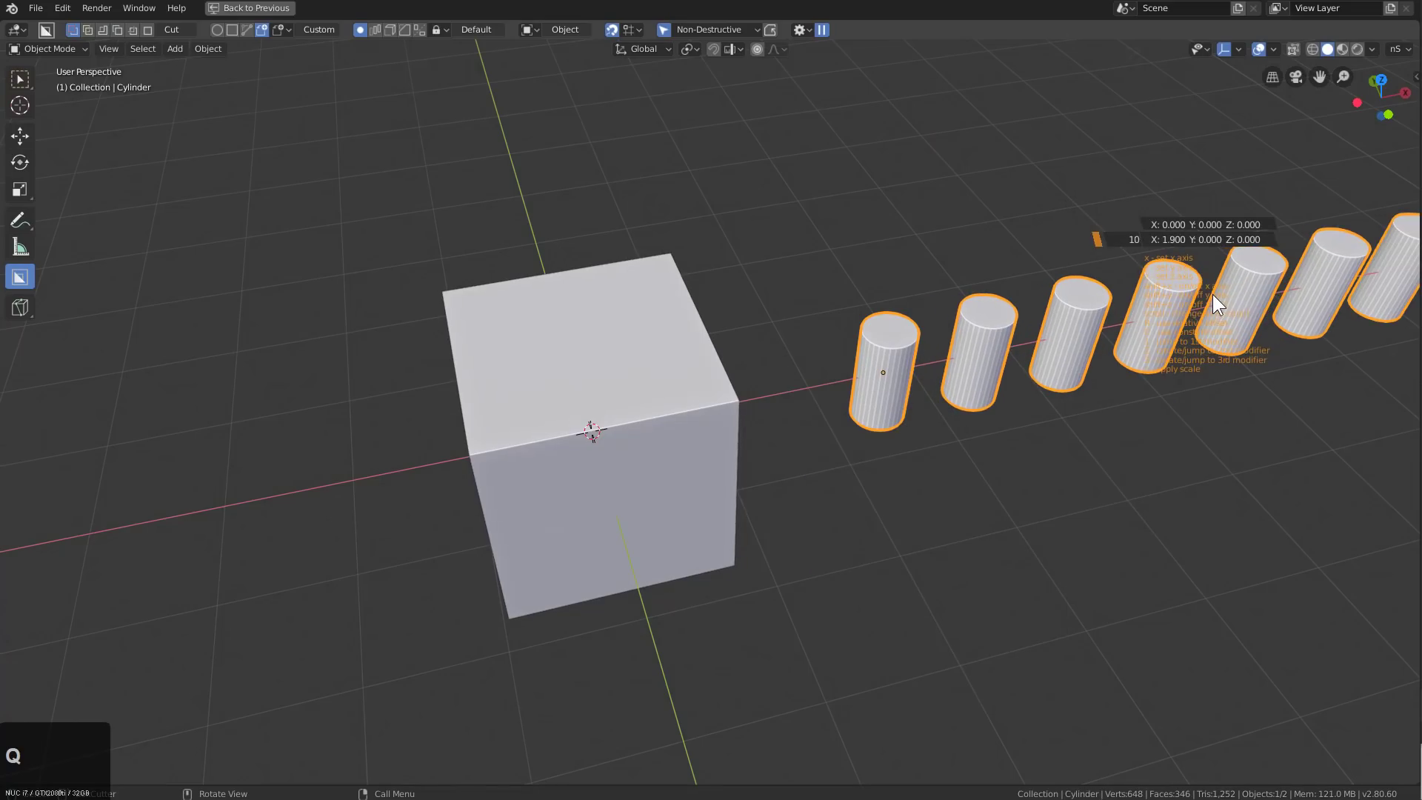
click(1211, 295)
Set the array modifier's relative X offset to 2.000
key(ctrl+grave)
click(1207, 455)
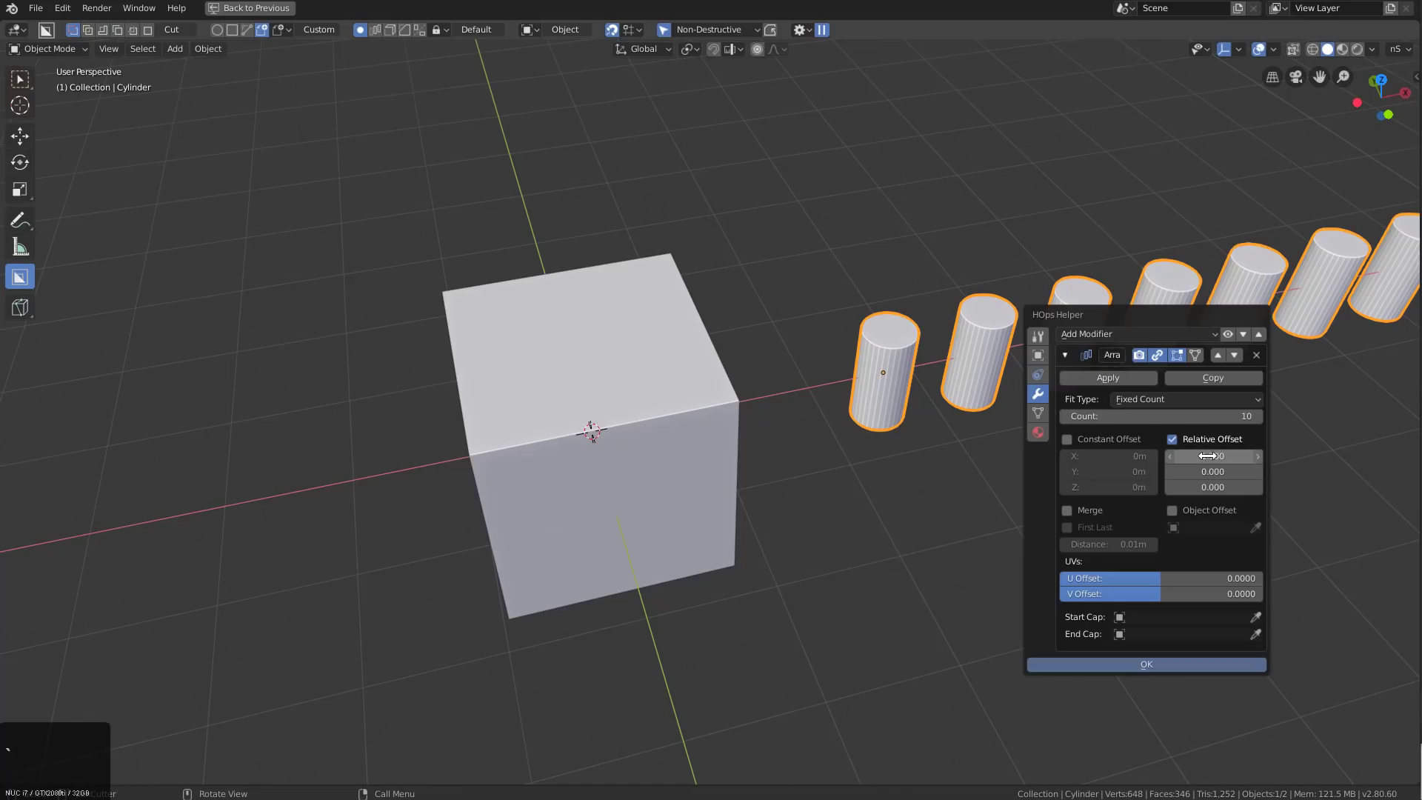
text(1.9)
text(2)
key(KP_Enter)
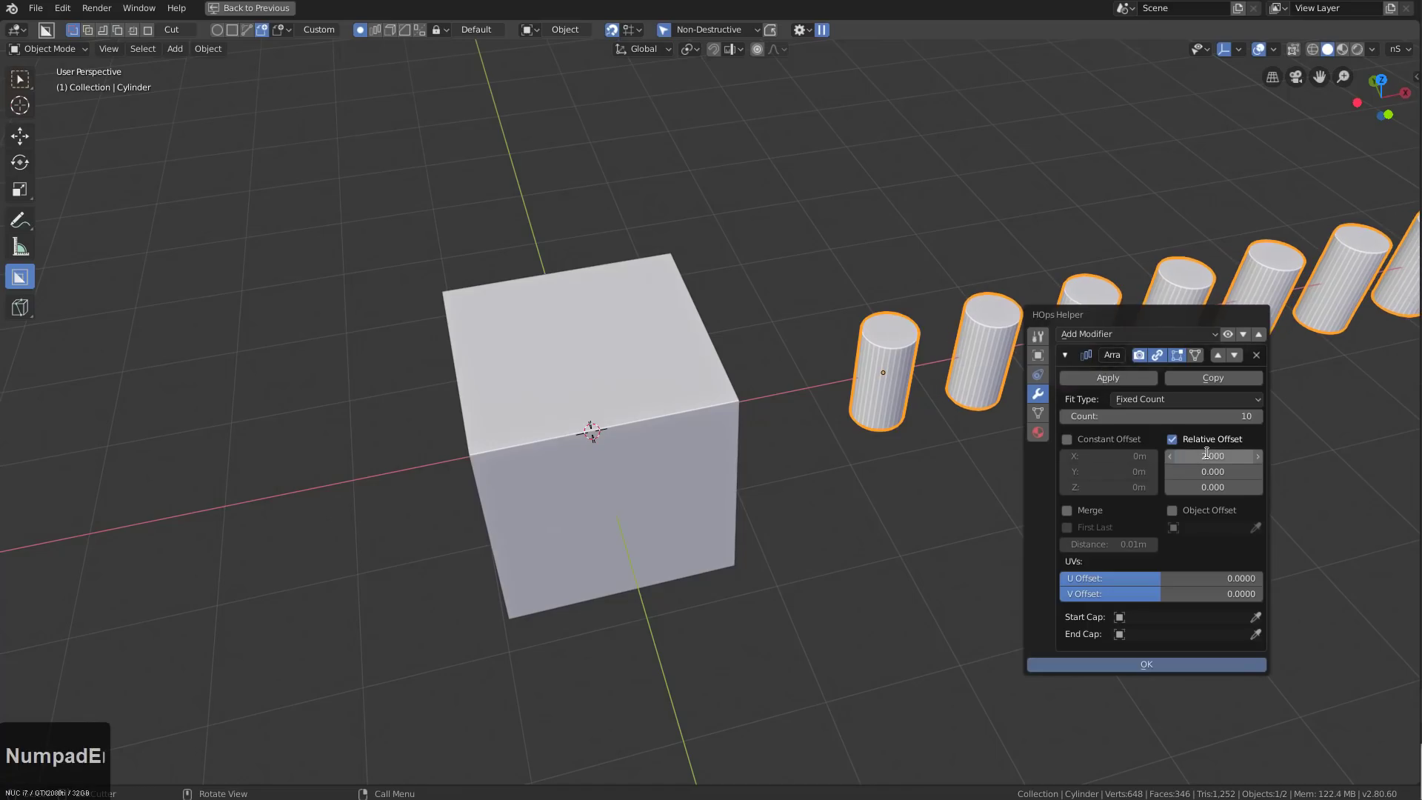
right_click(1205, 453)
key(Escape)
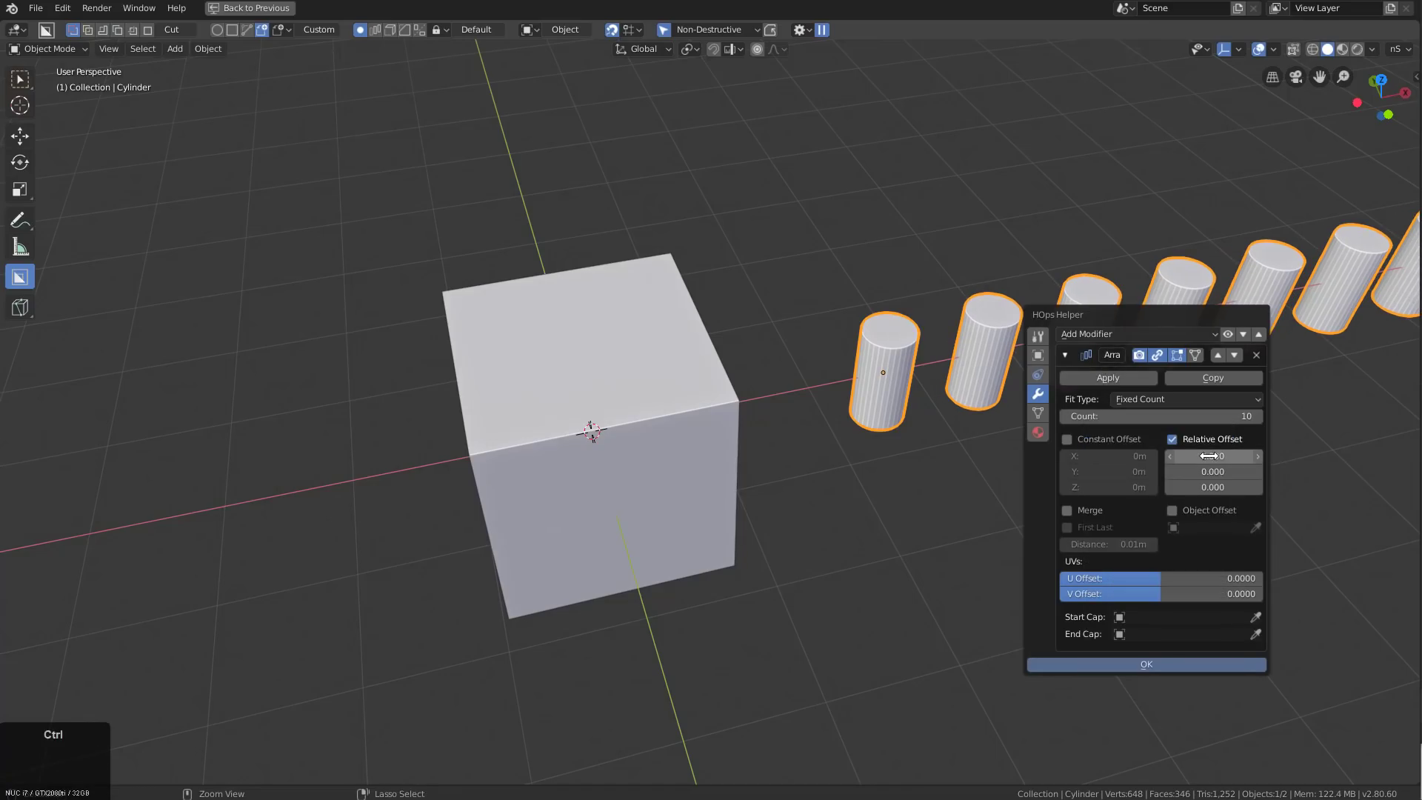
Copy the array modifier and give the copy relative offsets of X 0 and Y 2 to form a 10 by 10 grid
key(c)
click(1205, 377)
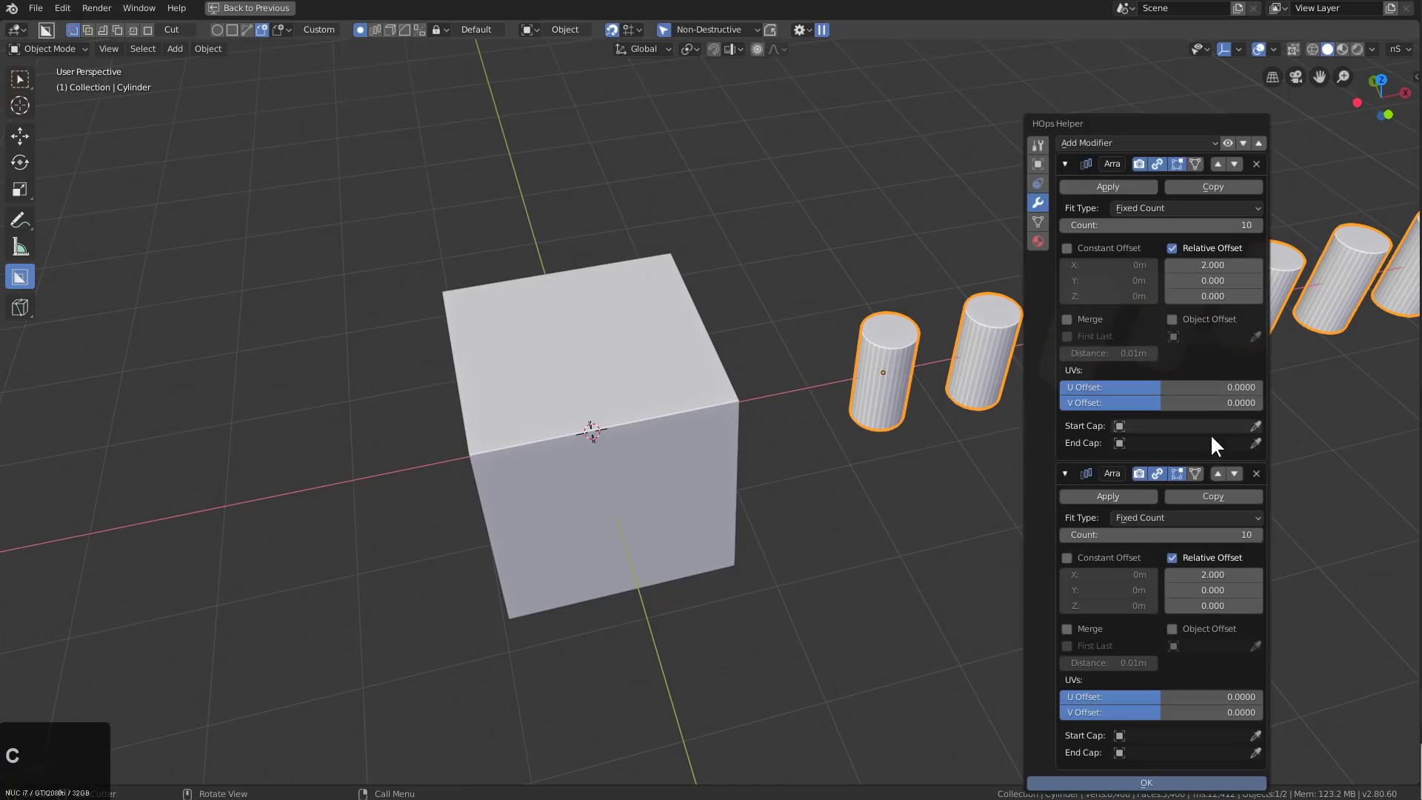
click(1205, 575)
text(0)
key(KP_Enter)
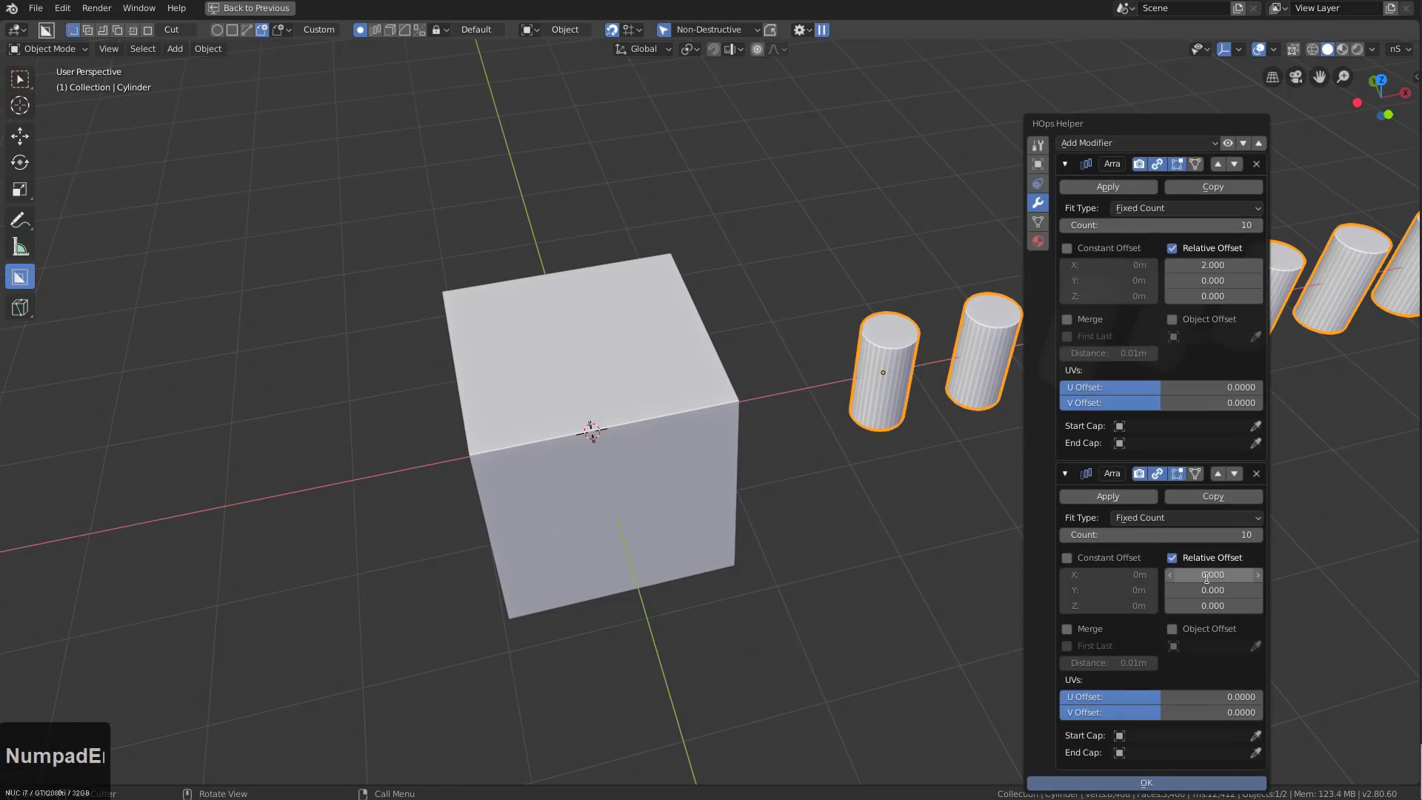
key(ctrl+v)
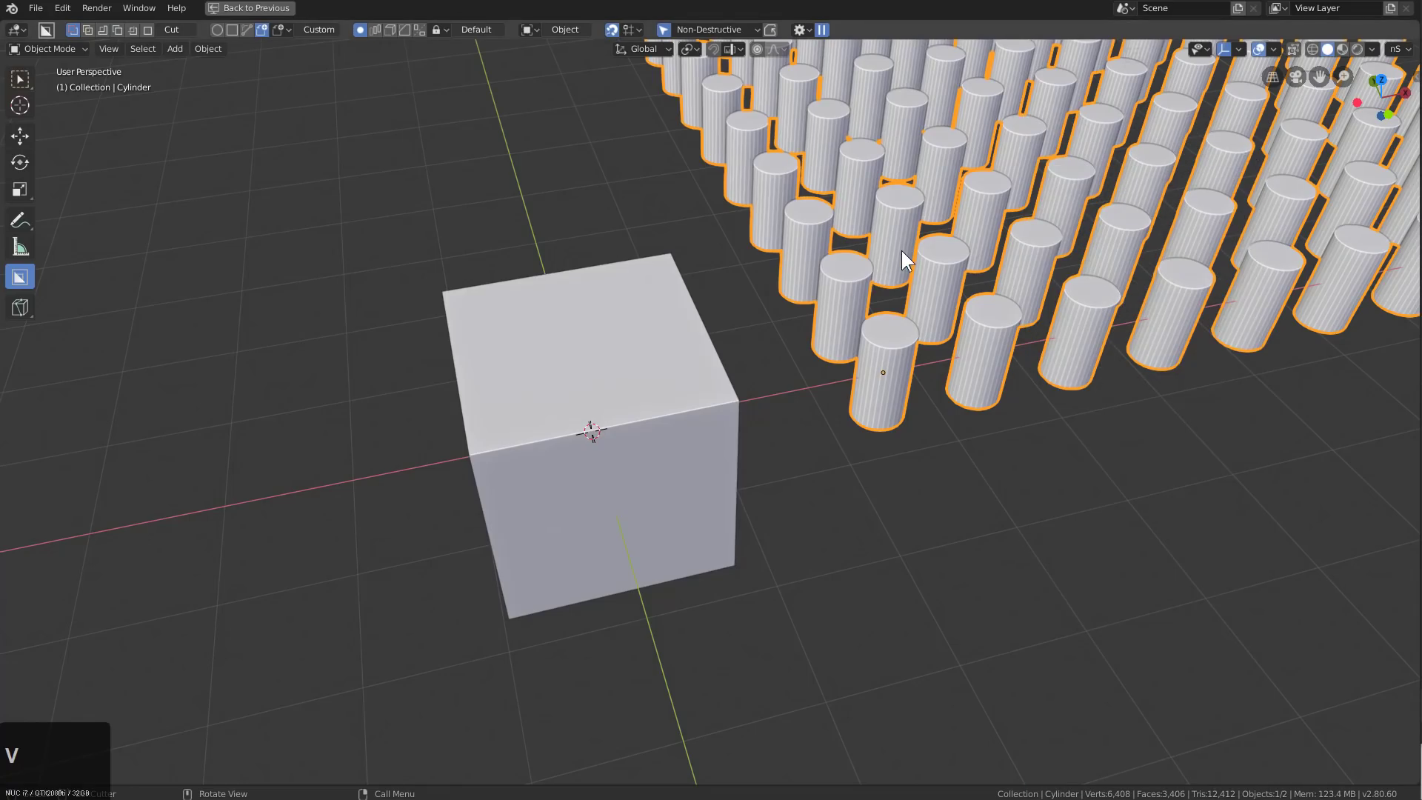
Set the cylinder grid as the custom cutter and cut it into the cube's top face from the centre outward
key(c)
ctrl+click(580, 357)
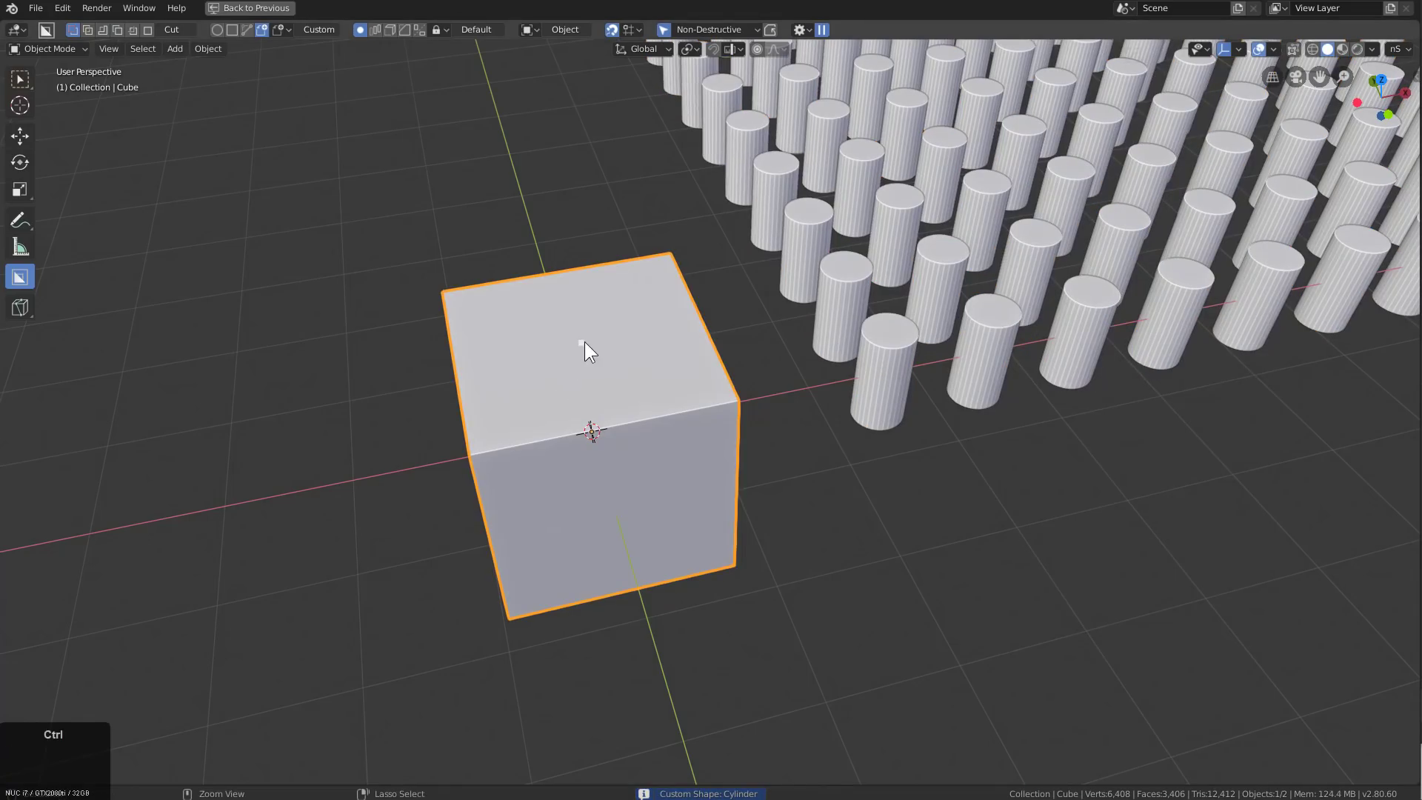
mouse_move(585, 340)
mouse_down()
mouse_move(715, 388)
mouse_move(713, 405)
mouse_move(715, 378)
mouse_up()
middle_drag(894, 229, 945, 219)
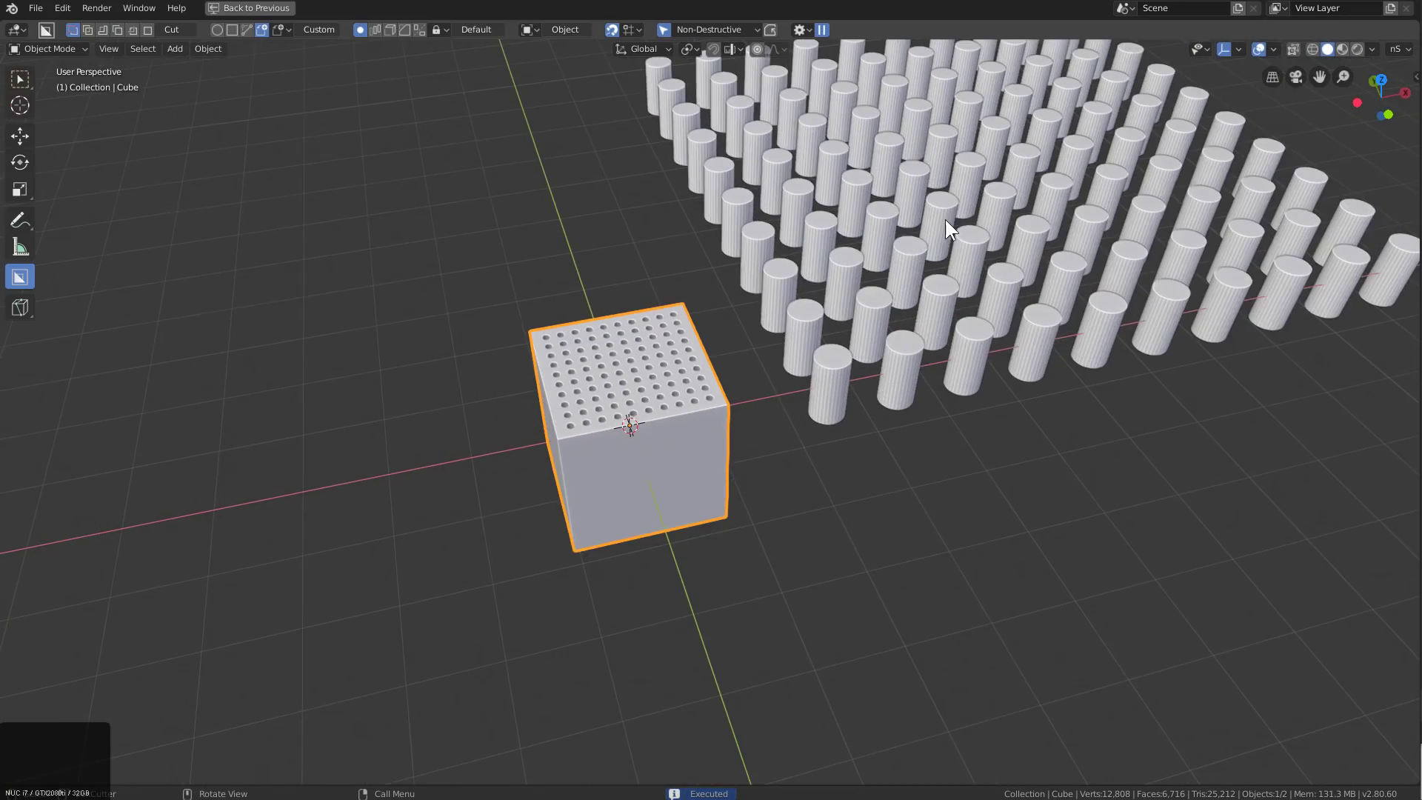
Duplicate the cylinder grid and move the copy along X to the opposite side of the cube
click(1078, 223)
key(shift+d)
click(393, 424)
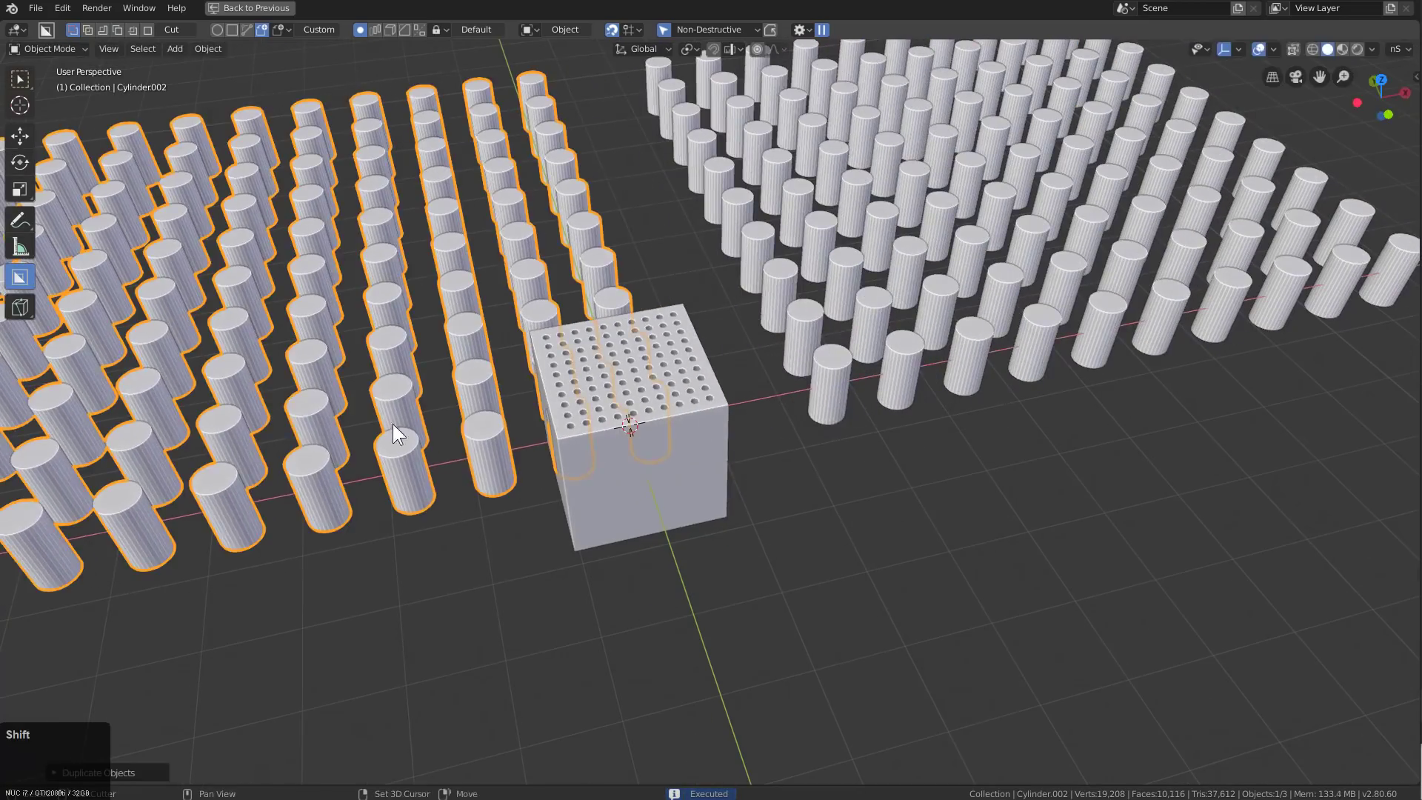
middle_drag(393, 423, 1059, 353)
key(g)
key(x)
click(842, 410)
Rotate the copied grid 45 degrees about Z and convert it with Visual Geometry to Mesh
key(r)
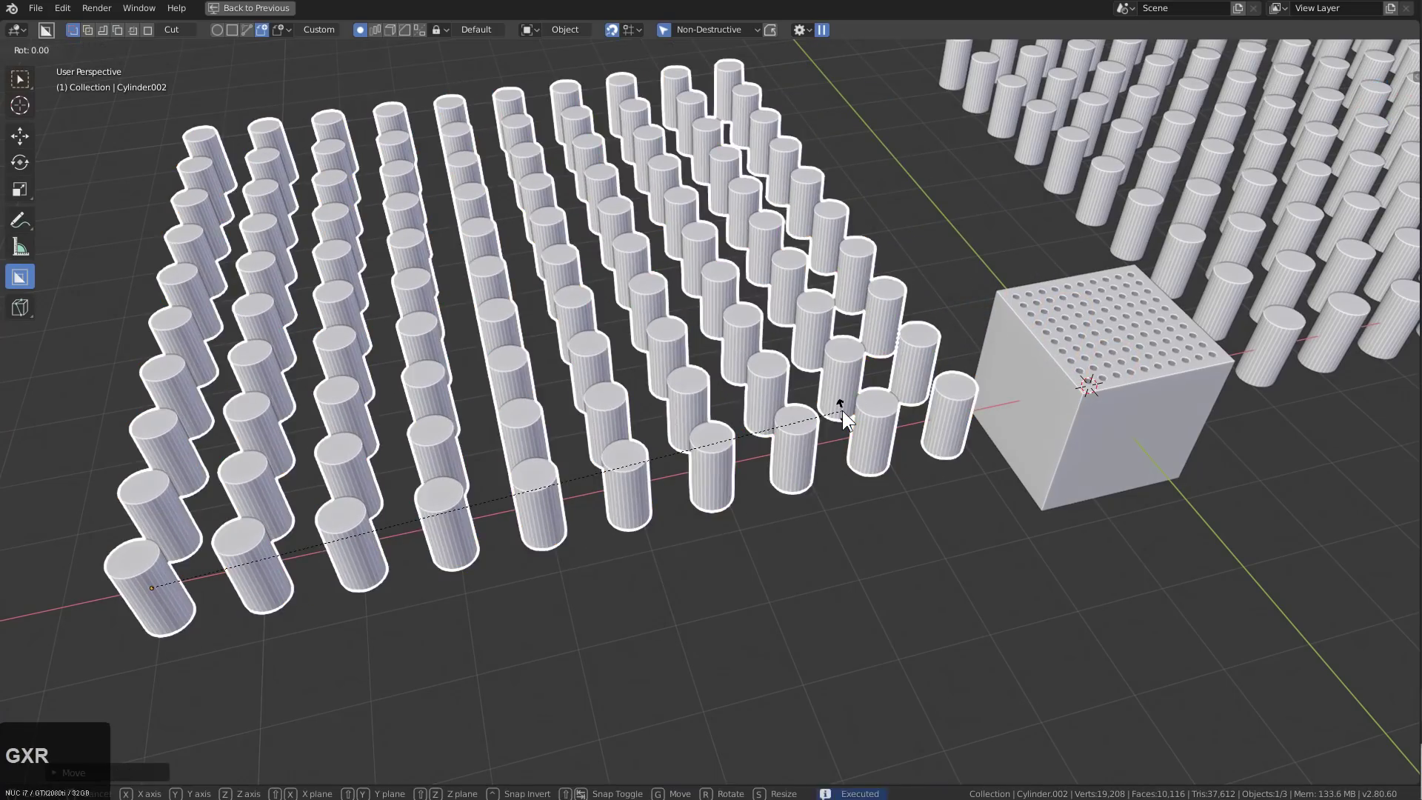
key(KP_5)
key(KP_Enter)
middle_drag(841, 407, 783, 336)
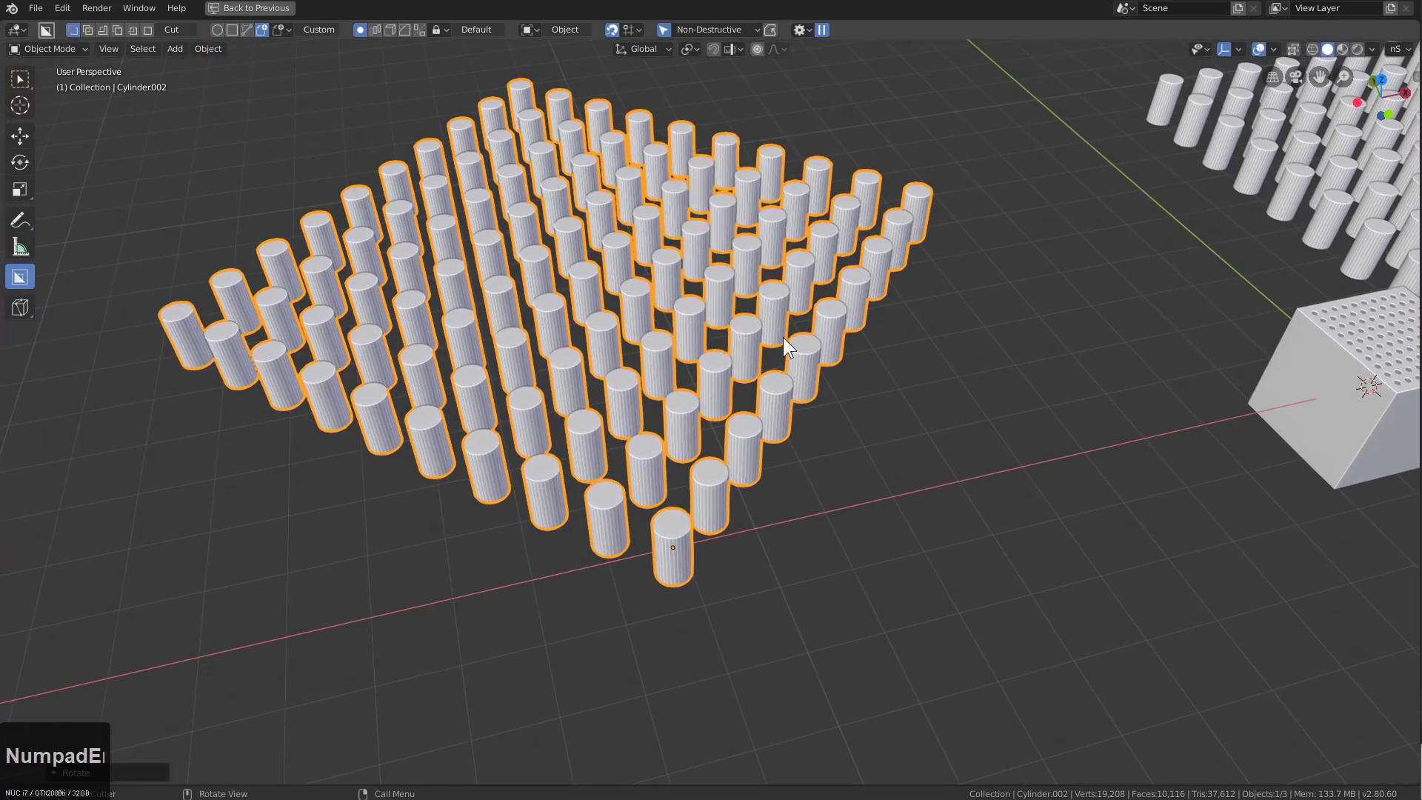
key(ctrl+a)
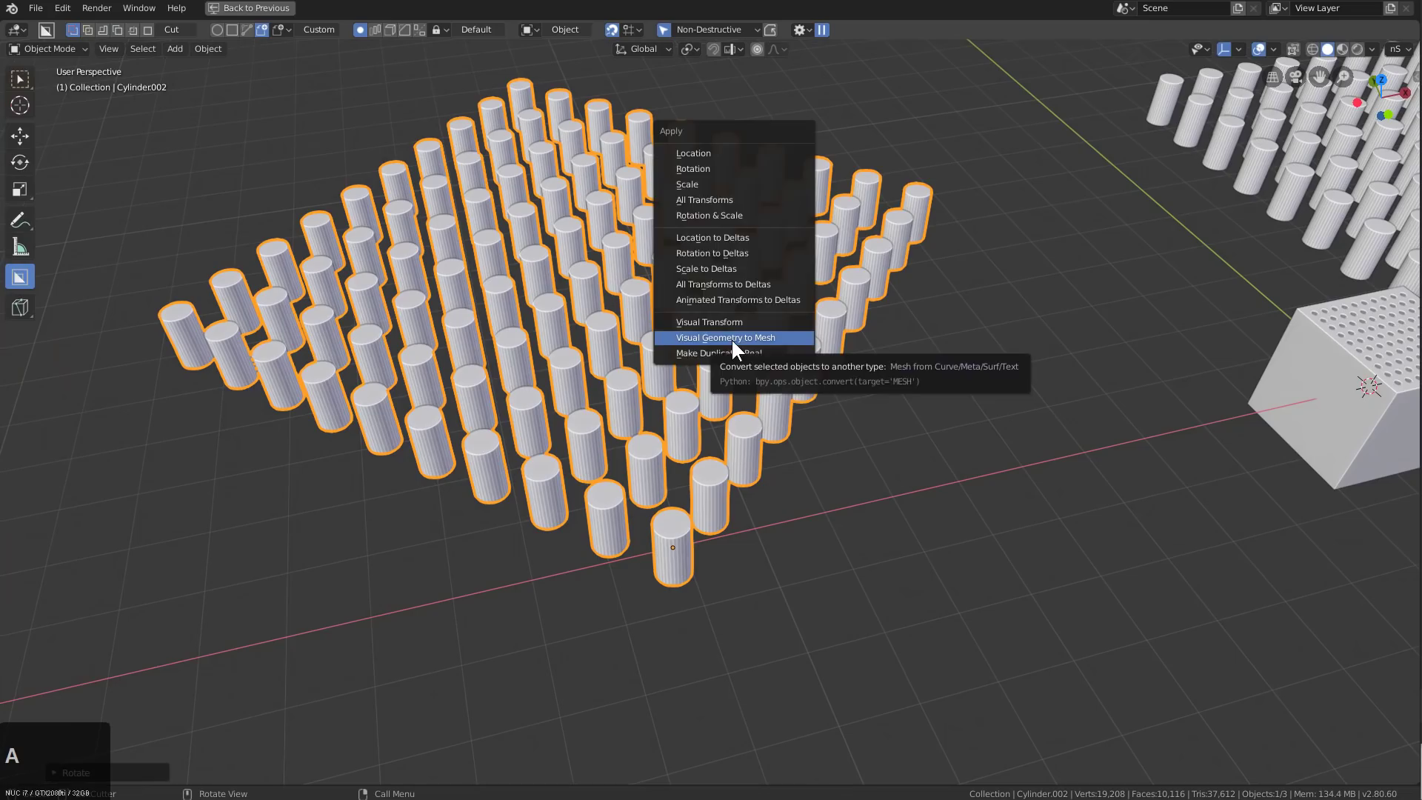
click(731, 338)
From the top view, select the upper half of the diamond grid's linked cylinders in Edit Mode and delete their faces
key(KP_7)
key(KP_5)
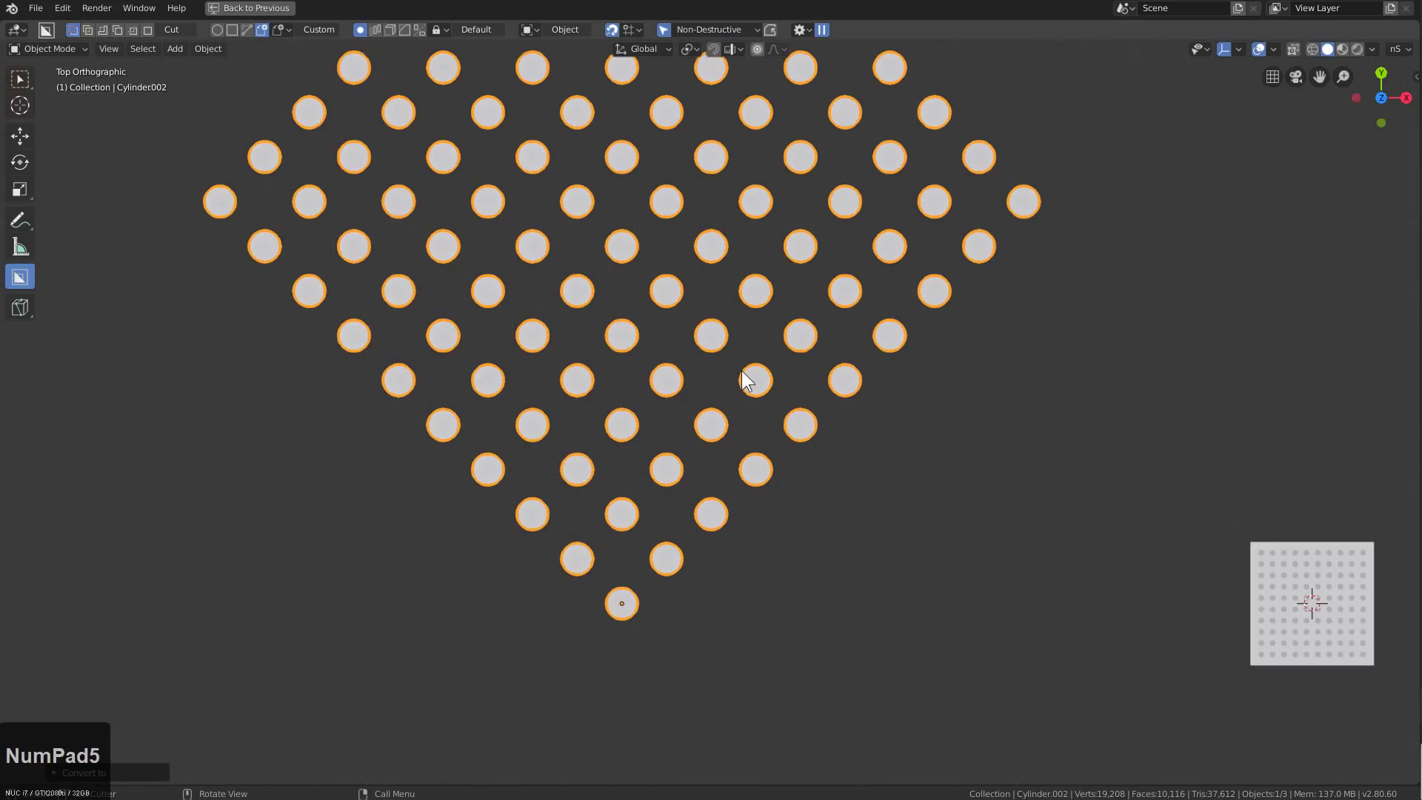
key(Tab)
shift+middle_drag(723, 368, 775, 539)
key(a)
scroll(733, 441, down, 3)
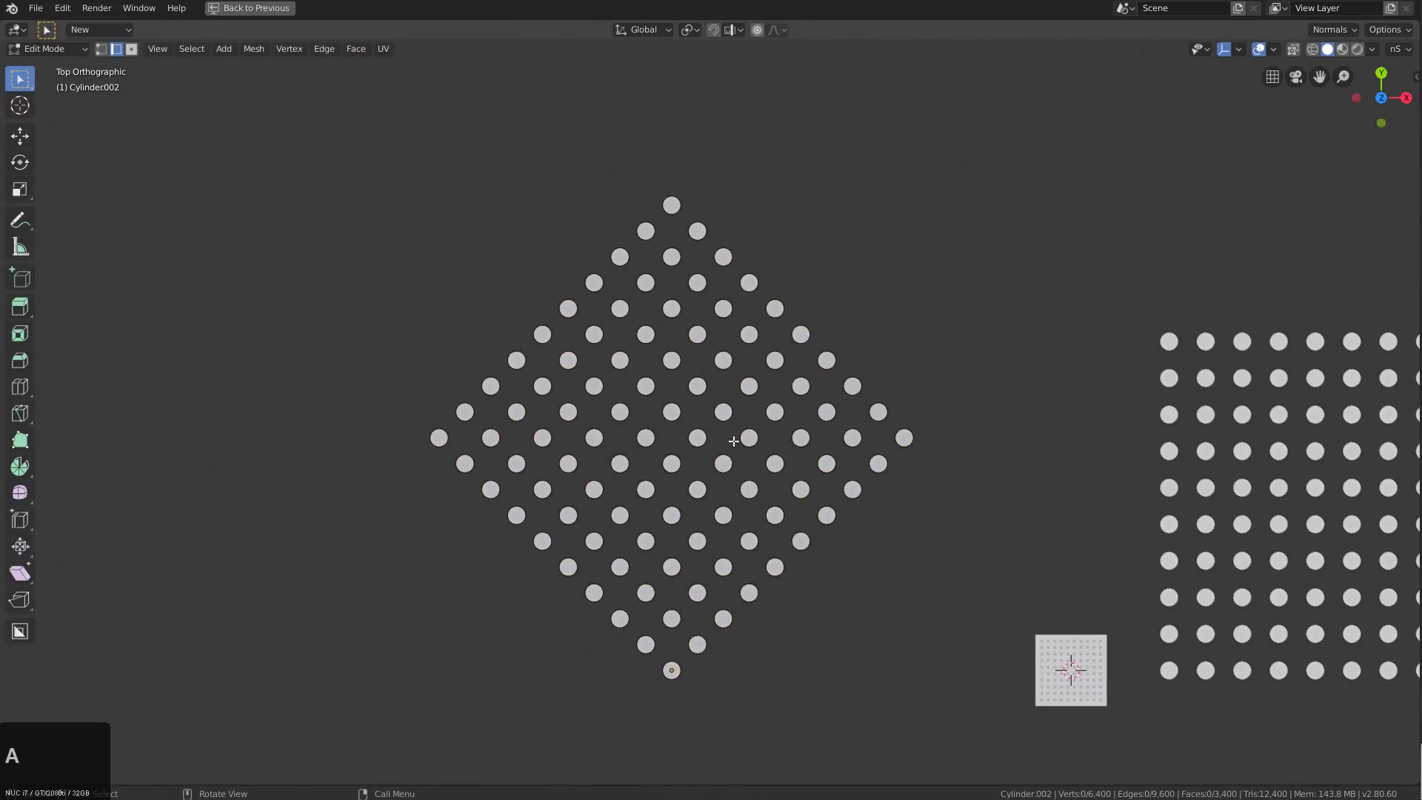
scroll(733, 441, up, 1)
key(b)
drag(310, 124, 1038, 429)
key(ctrl+l)
key(x)
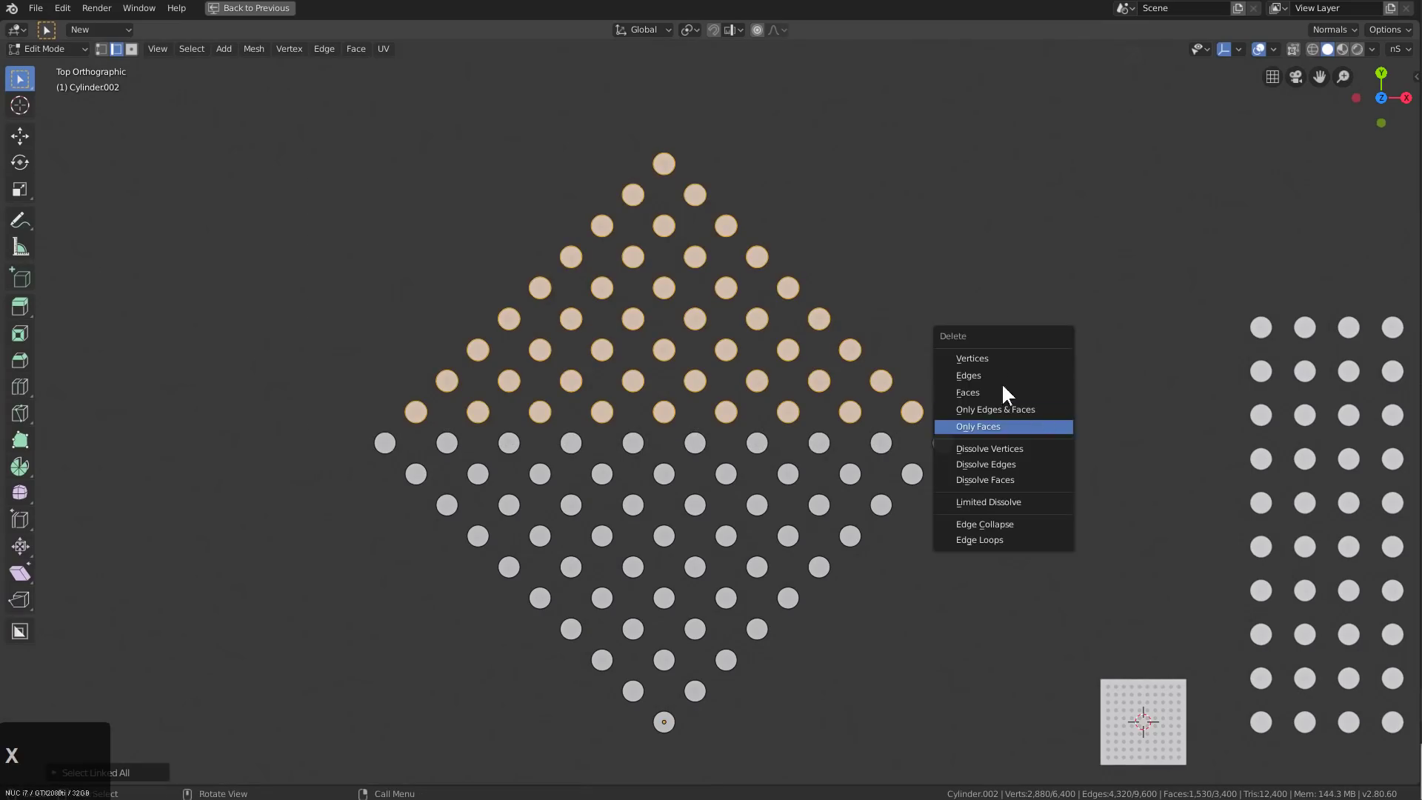
click(1002, 388)
Clear the remaining triangular grid's rotation in Object Mode and set it as the custom cutter
key(Tab)
key(alt+r)
shift+middle_drag(1114, 764, 959, 452)
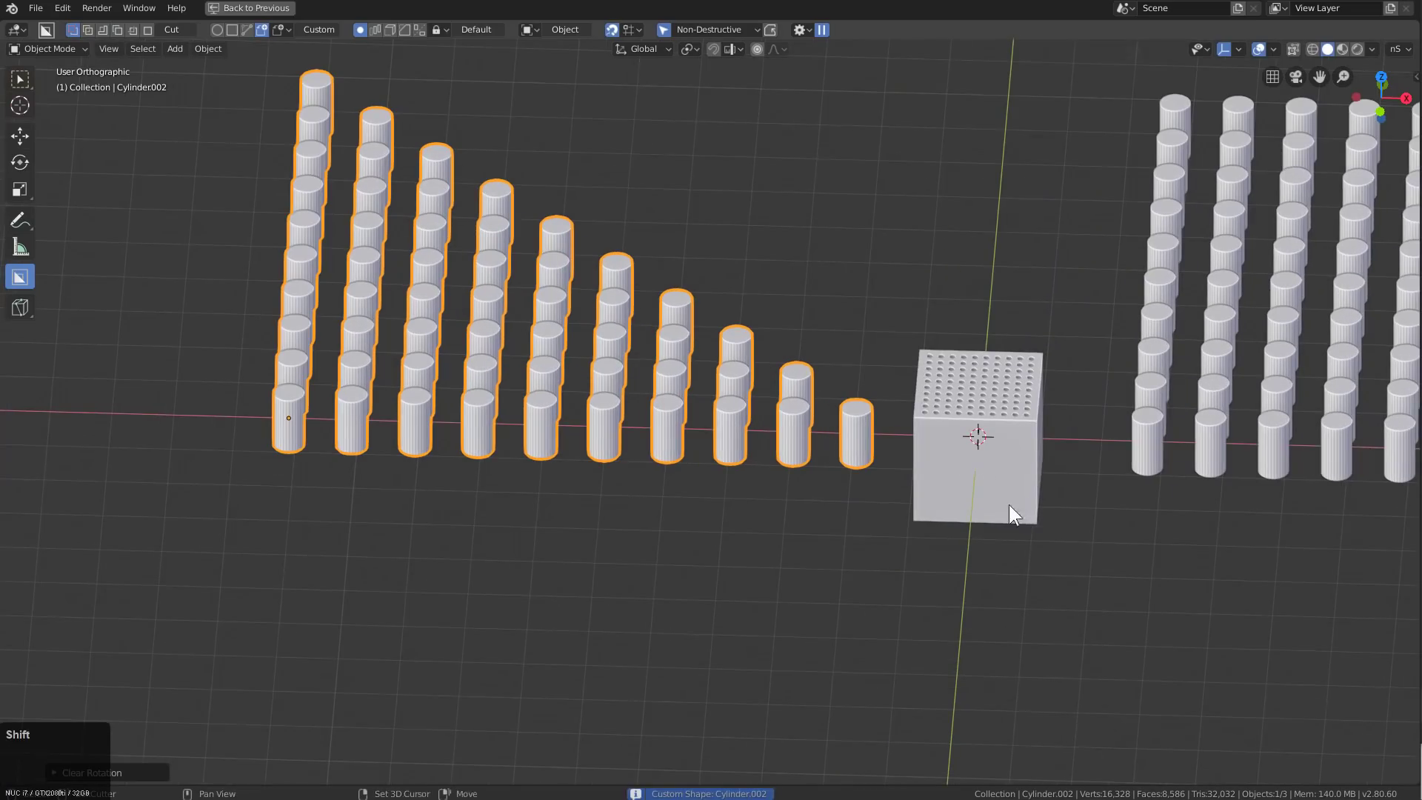
Select the perforated cube and cut the triangular cylinder grid into its front face
shift+middle_drag(1008, 504, 808, 415)
mouse_move(809, 415)
middle_down()
mouse_move(833, 385)
mouse_move(825, 428)
middle_up()
scroll(821, 370, up, 2)
click(811, 354)
scroll(825, 428, up, 2)
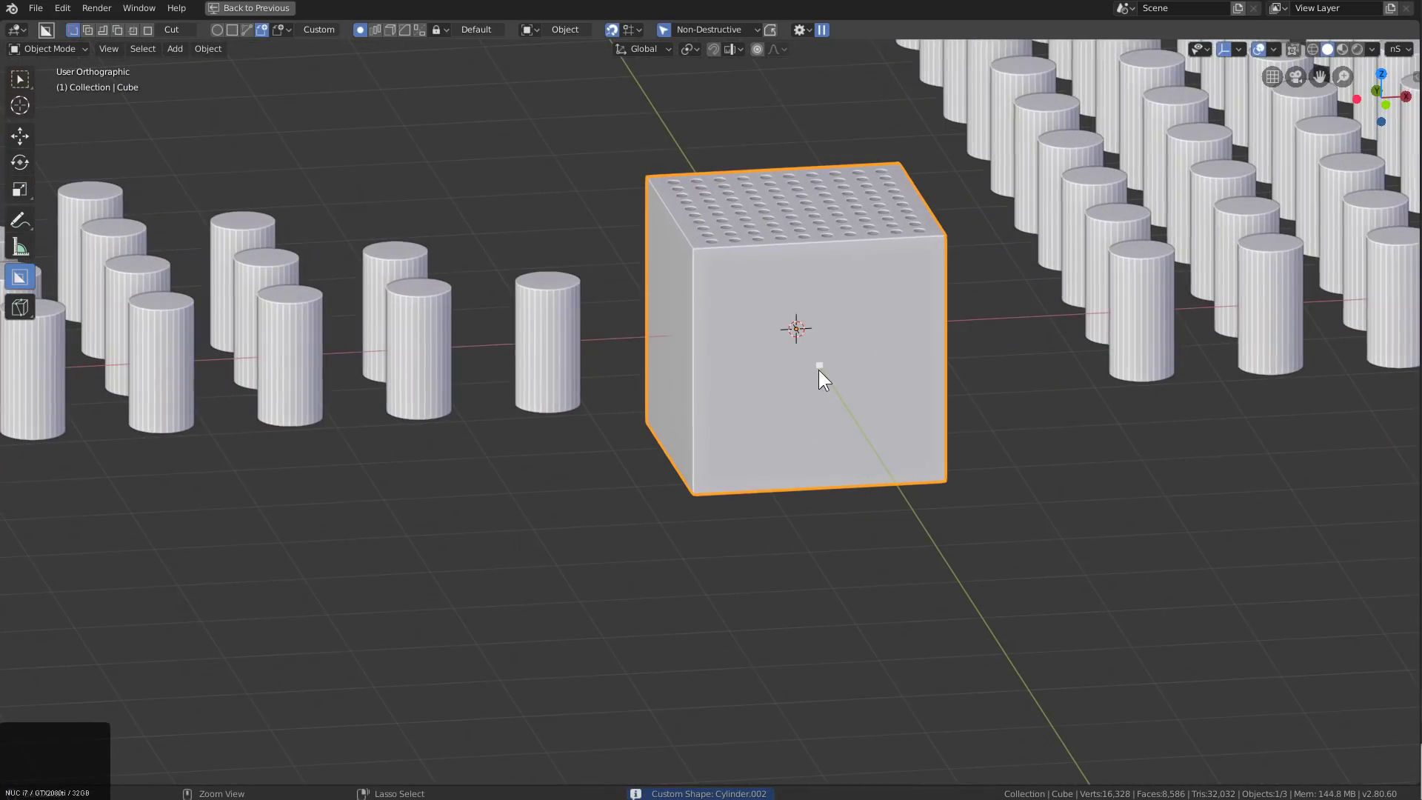
mouse_move(816, 366)
mouse_down()
mouse_move(927, 439)
mouse_move(789, 394)
mouse_up()
drag(815, 441, 828, 454)
scroll(886, 408, up, 5)
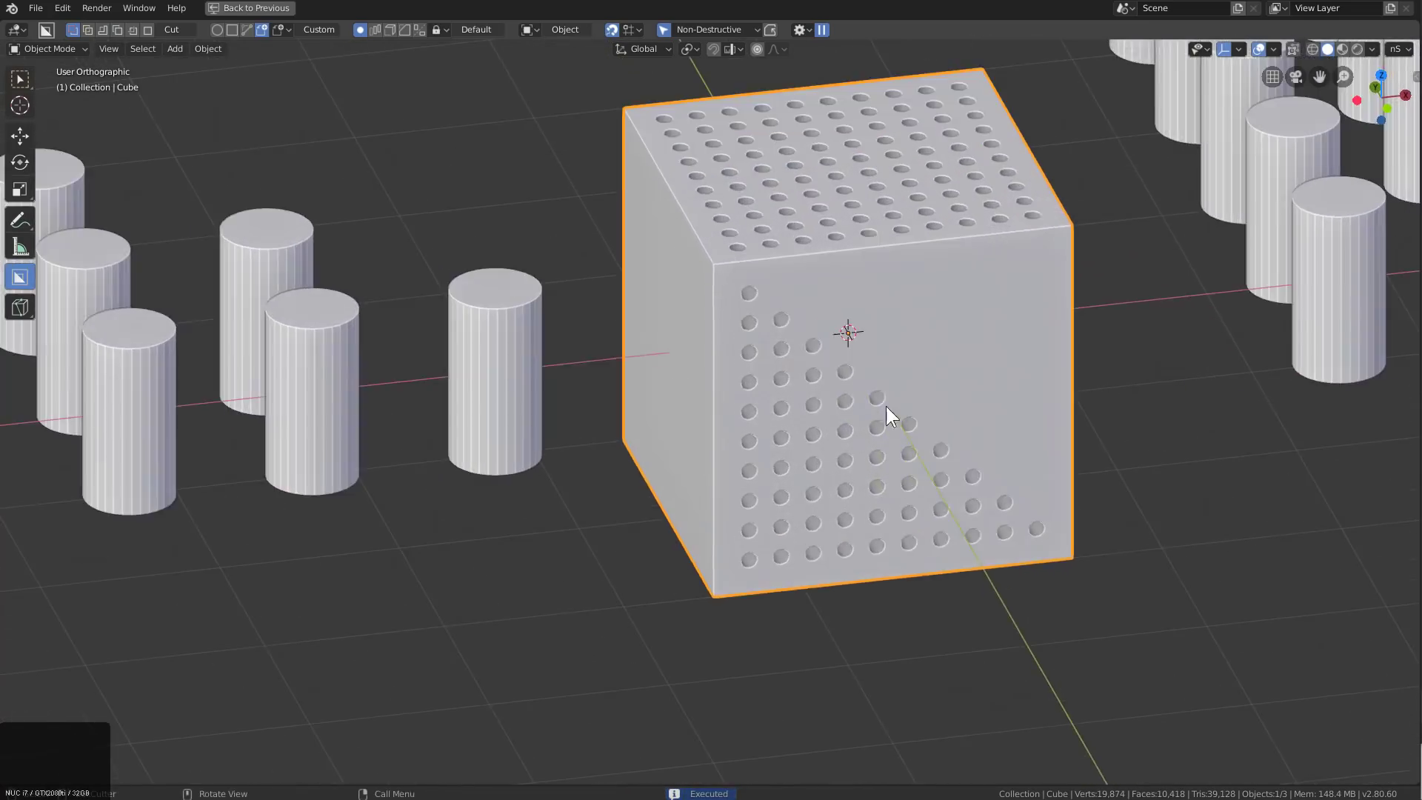
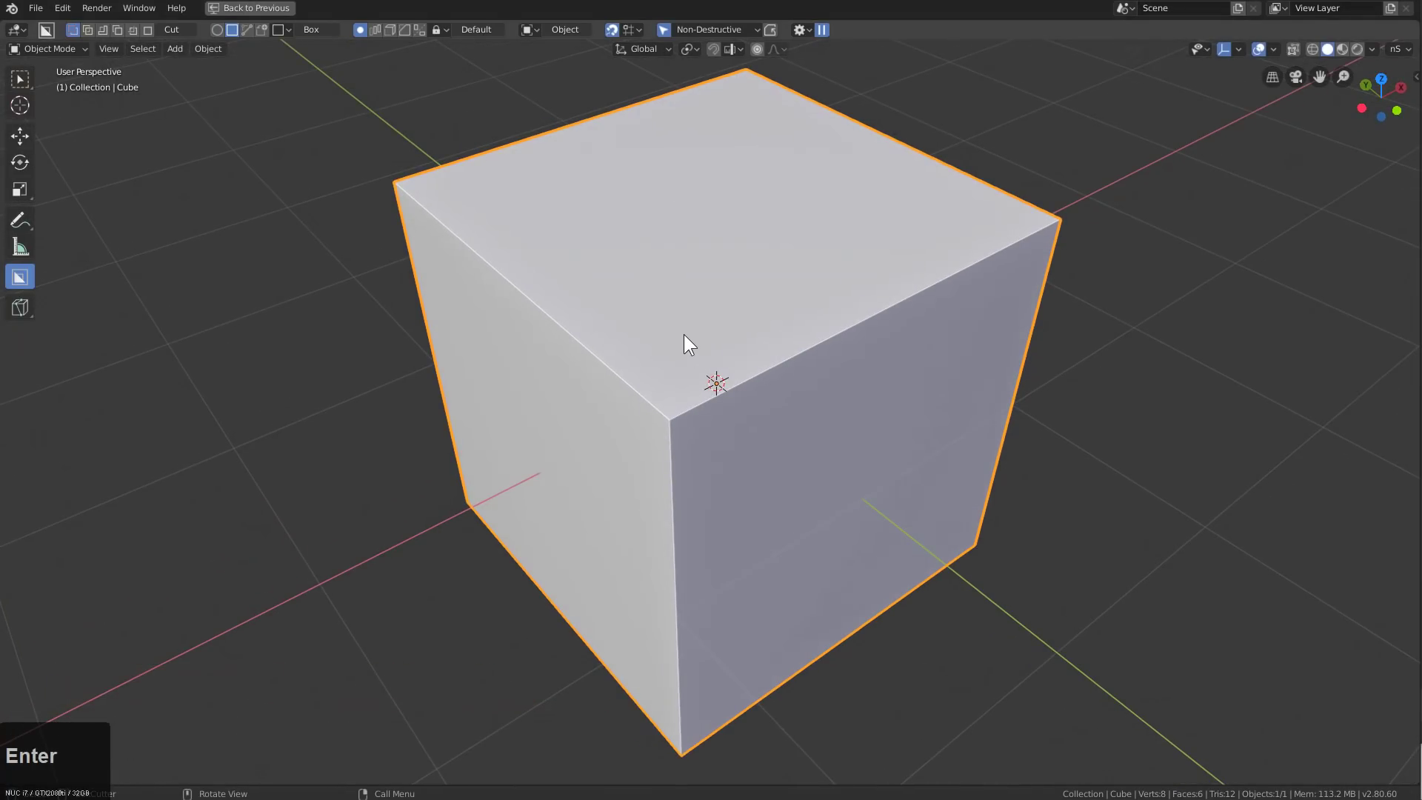
Cut a small box notch into the cube's top edge near the corner, keeping the cutter selected
drag(676, 329, 720, 419)
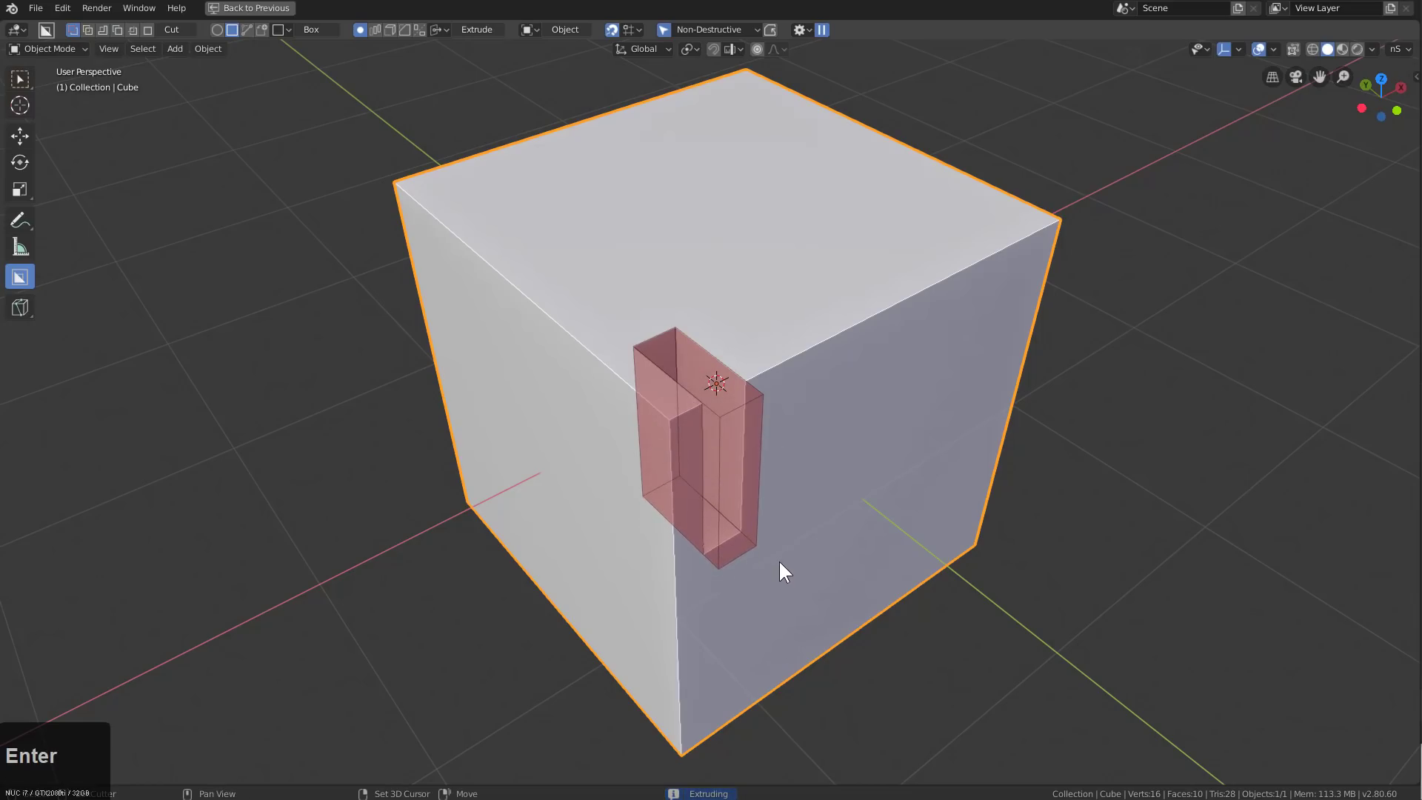
key(shift)
click(740, 461)
In Edit Mode, dissolve the lower outer edge of the notch cutter to form a sloped wedge, and return to Object Mode
key(Tab)
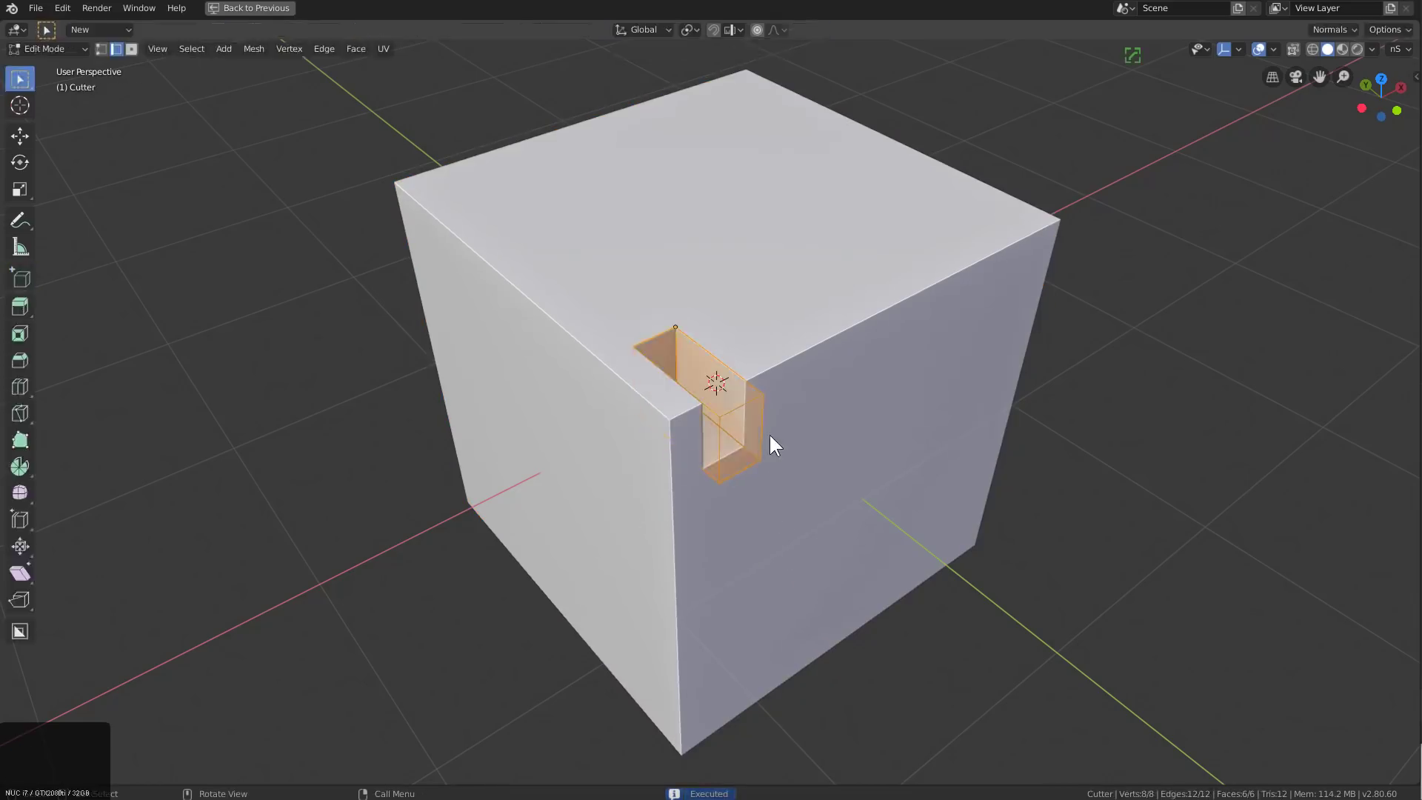
key(2)
click(763, 470)
key(x)
click(766, 472)
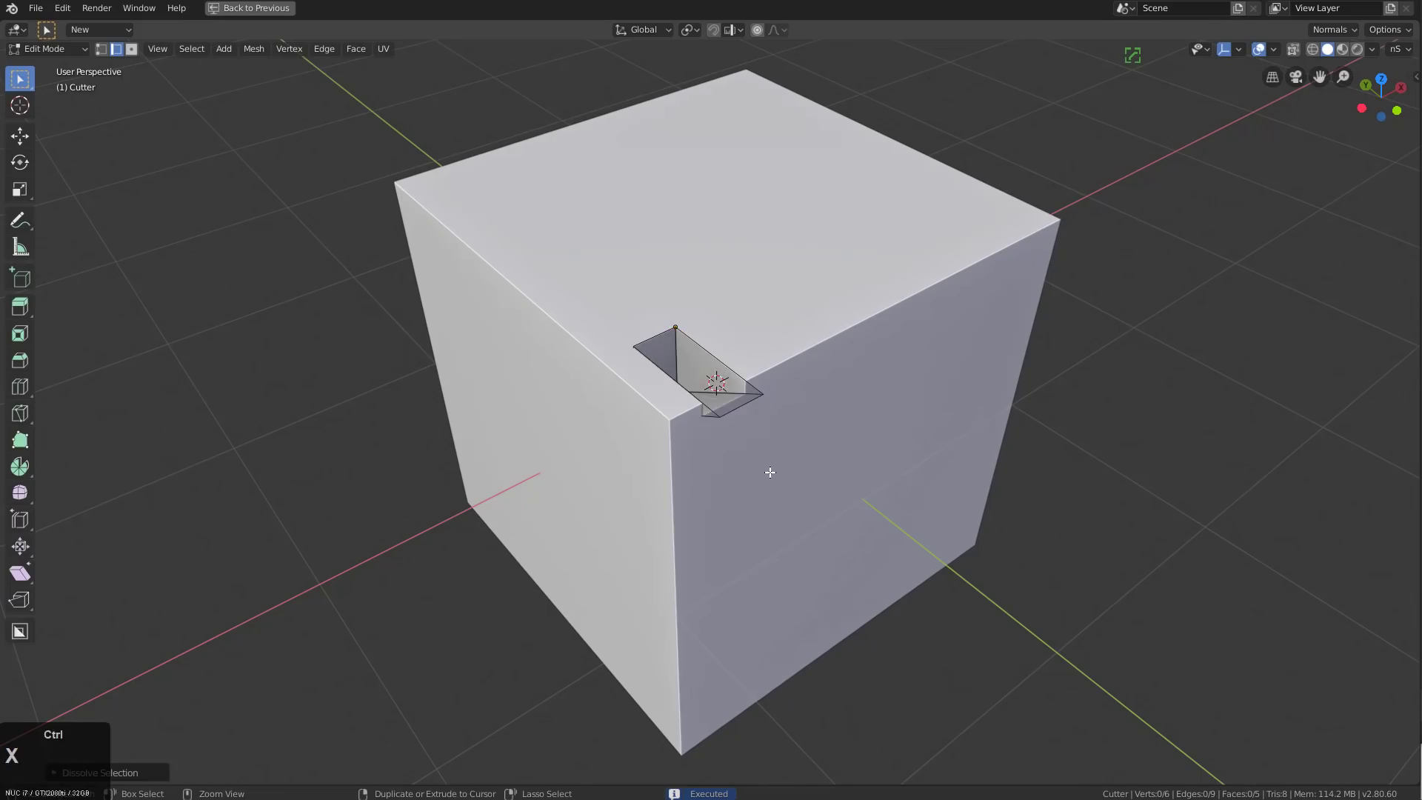
key(Tab)
middle_drag(744, 396, 709, 468)
key(KP_5)
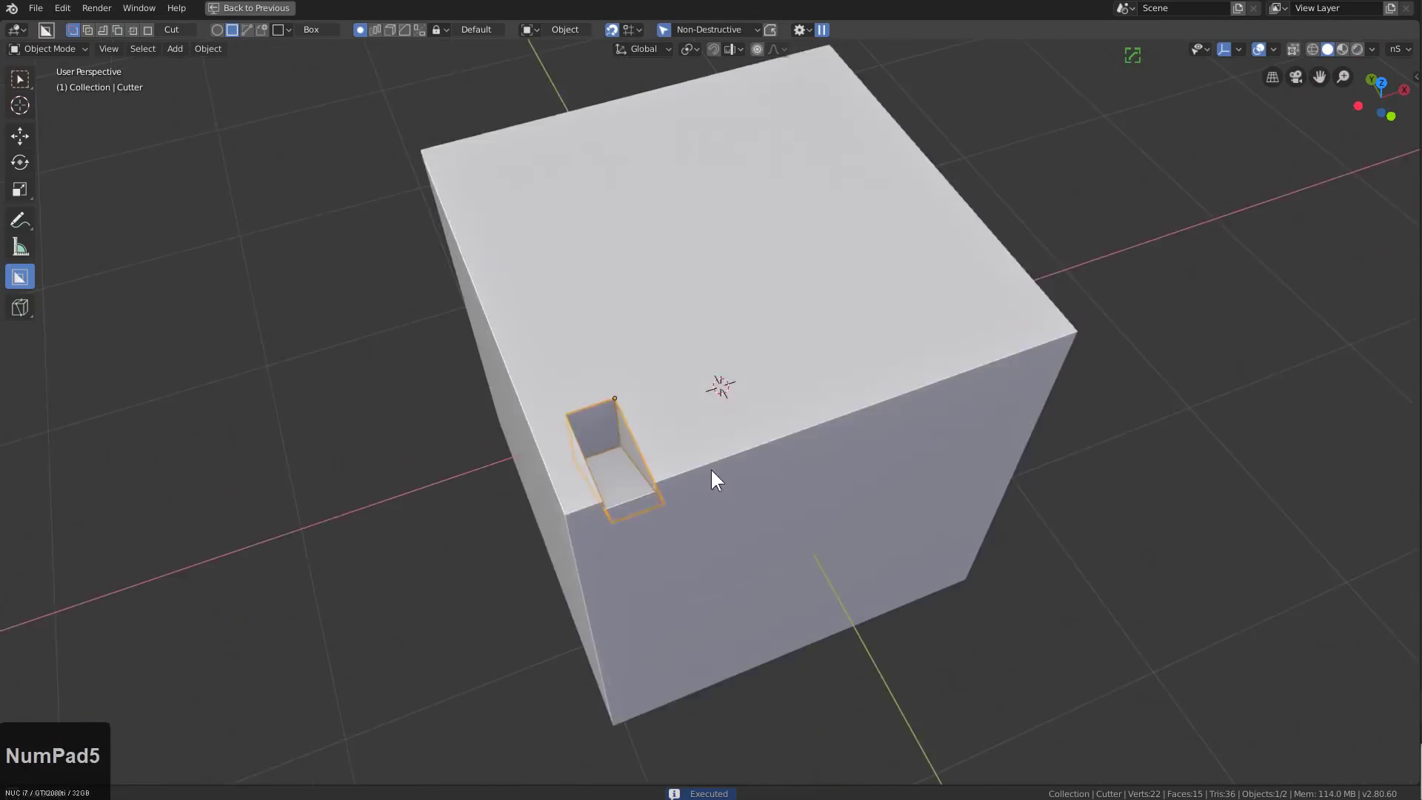
Set the wedge as the custom cutter and select the cube as the target
click(712, 384)
click(736, 446)
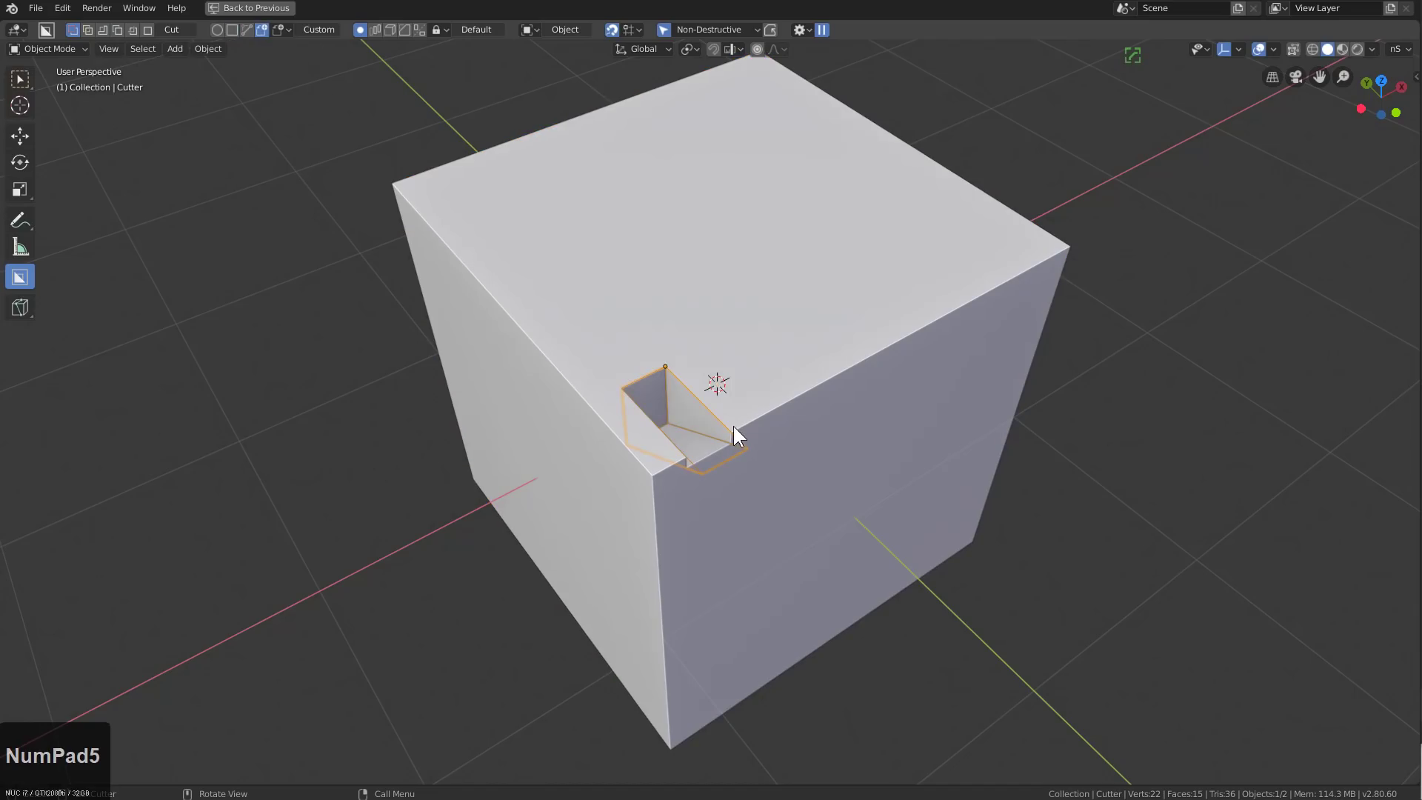
key(c)
middle_drag(817, 434, 782, 430)
click(781, 428)
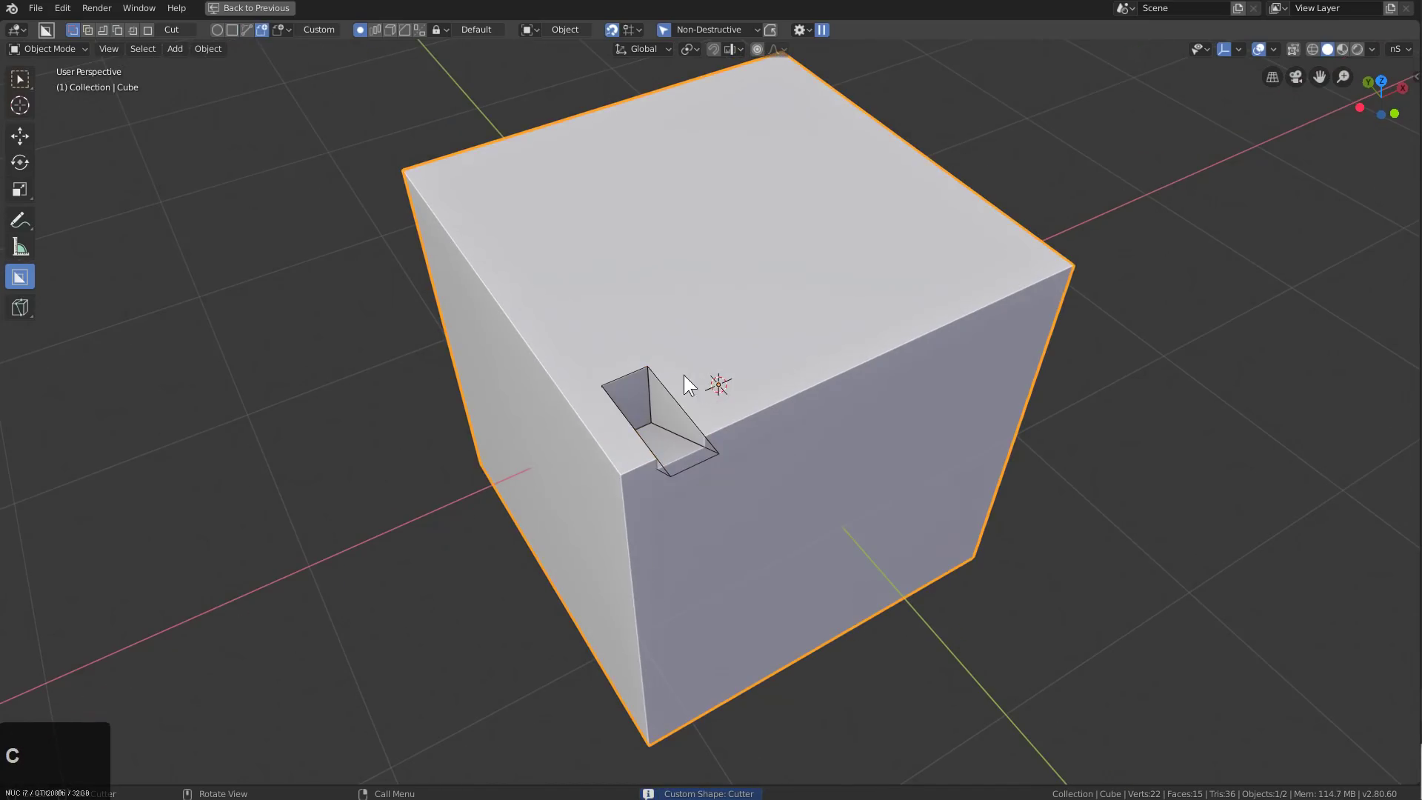
Draw a long wedge cut along the cube's top front edge, rotating the shape twice before finishing the cut
mouse_move(684, 376)
mouse_down()
mouse_move(1037, 331)
mouse_move(1101, 292)
mouse_up()
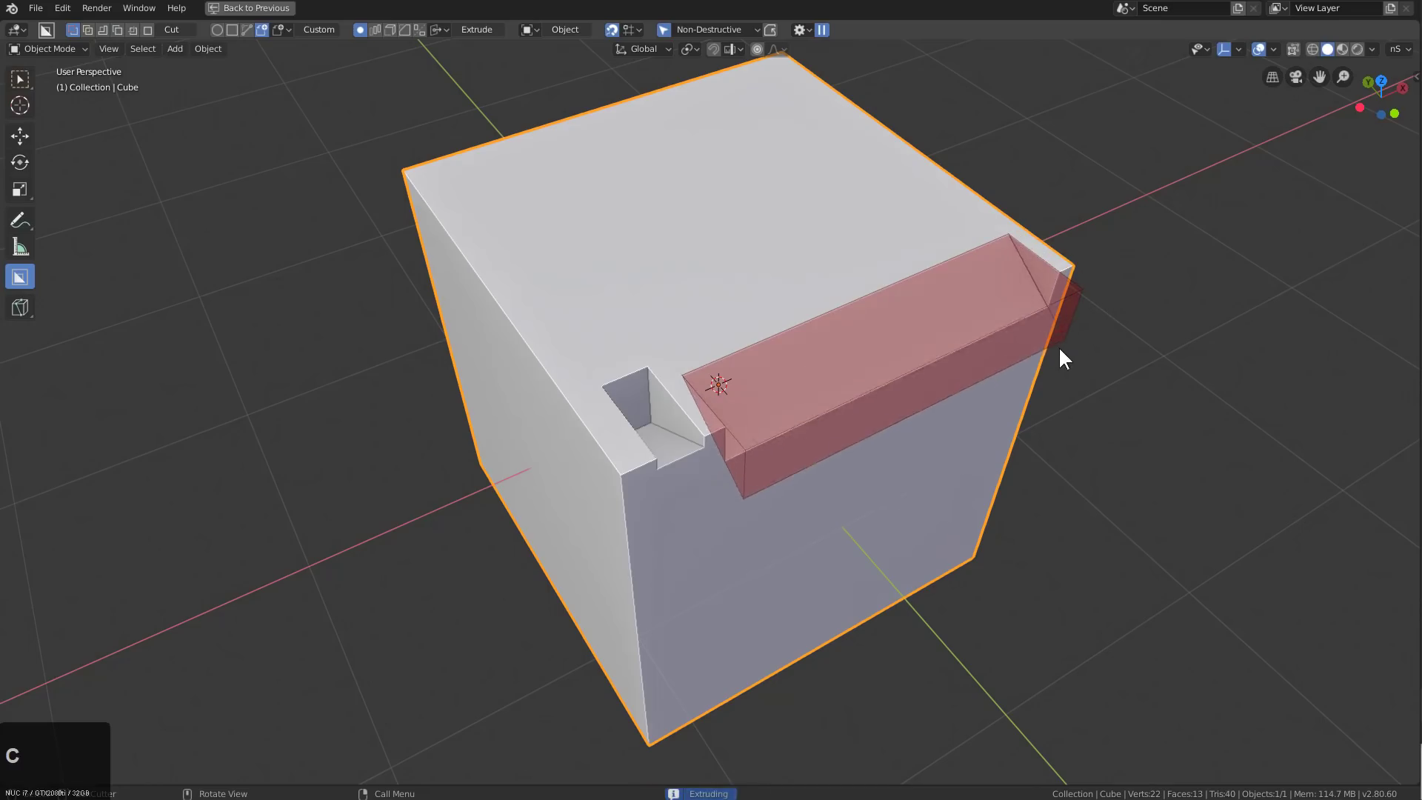
key(grave)
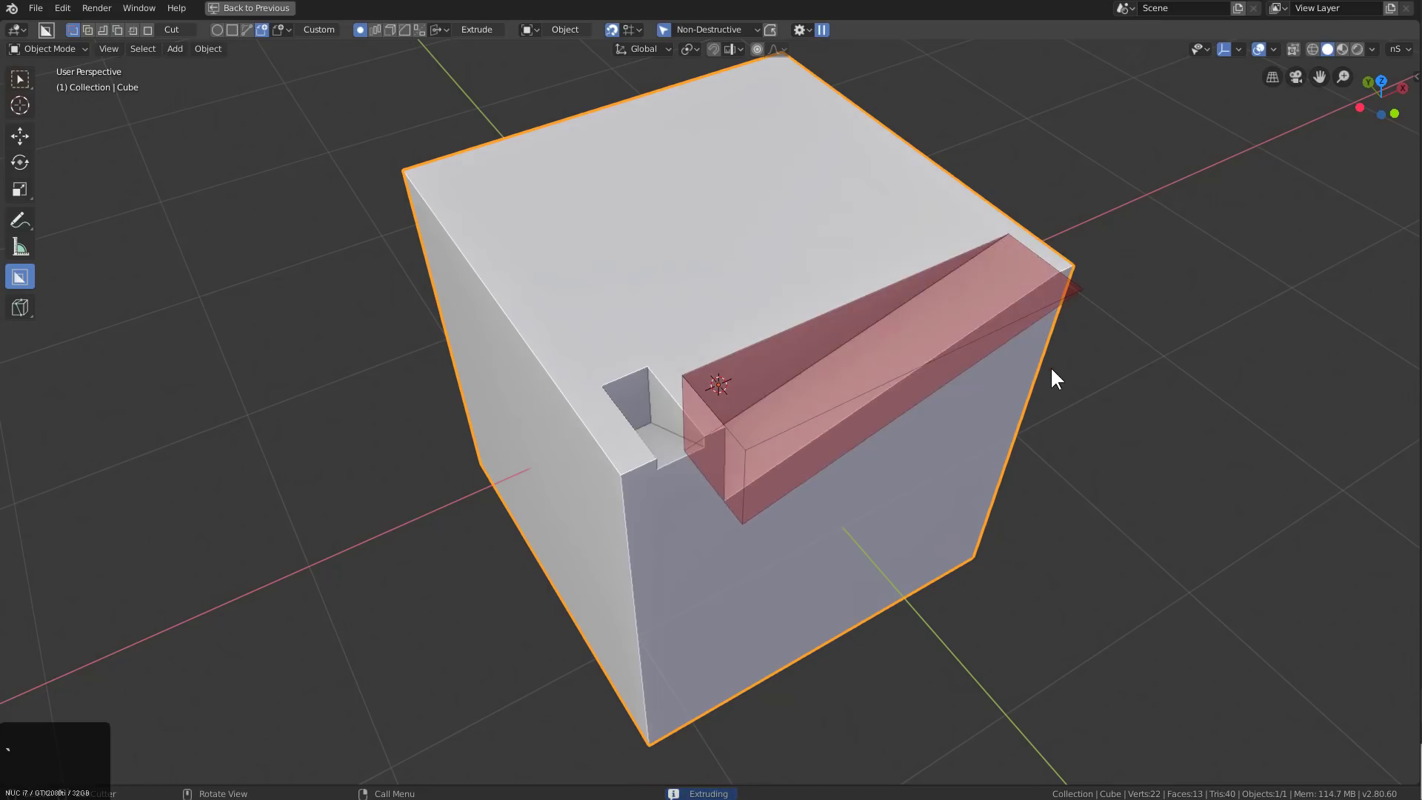
key(grave)
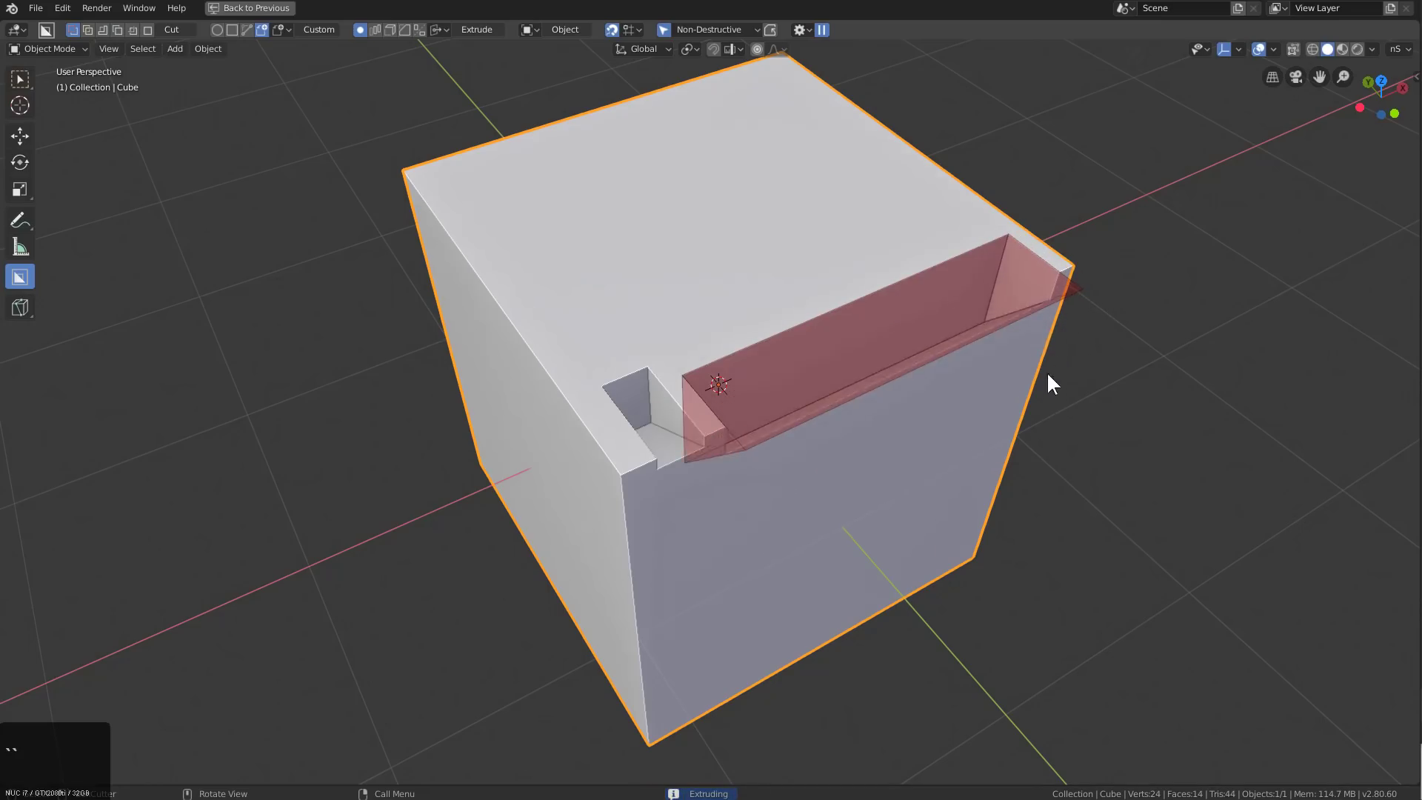
click(1047, 349)
Cut another long wedge into the cube's front face directly below the edge recess
middle_drag(1047, 348, 575, 378)
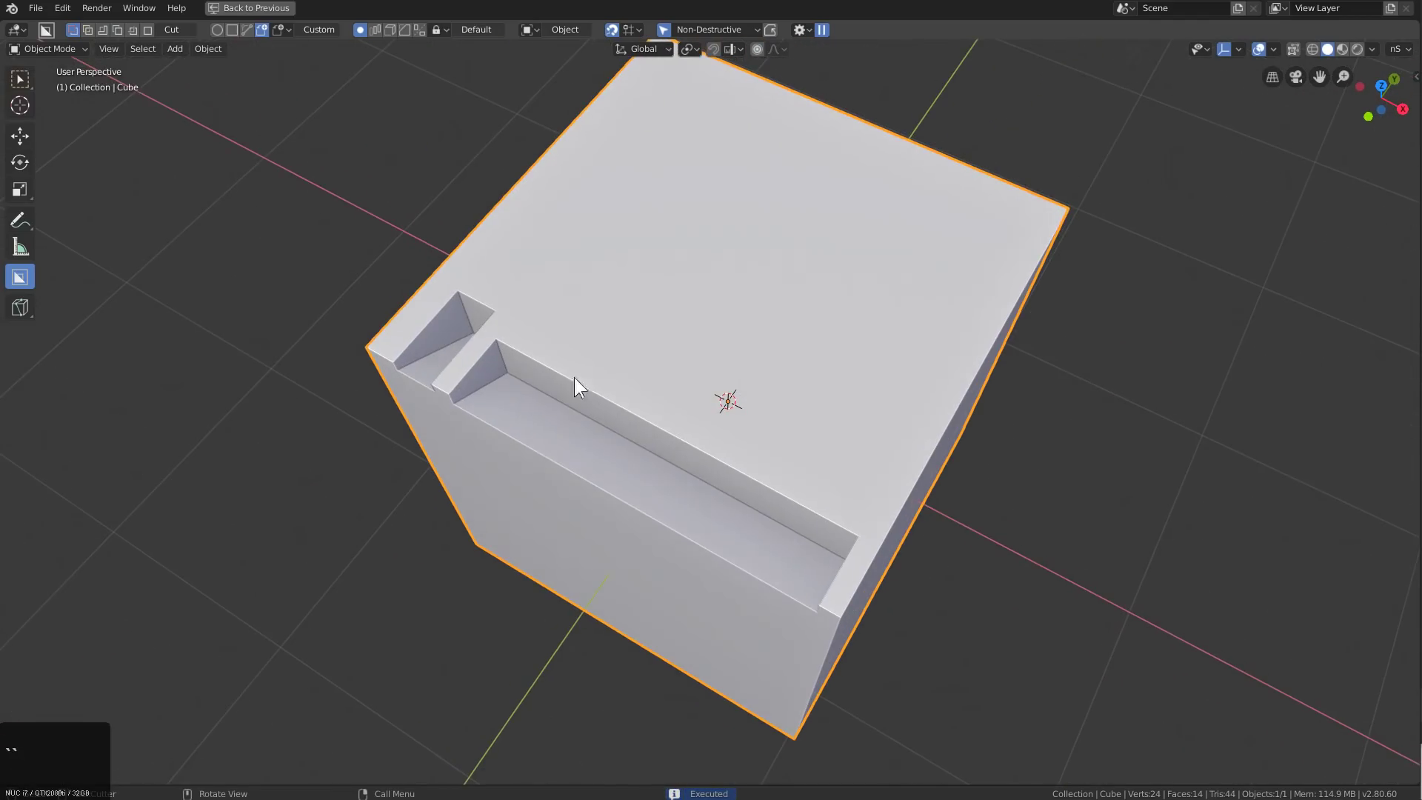
mouse_move(503, 385)
mouse_down()
mouse_move(723, 579)
mouse_move(804, 620)
mouse_up()
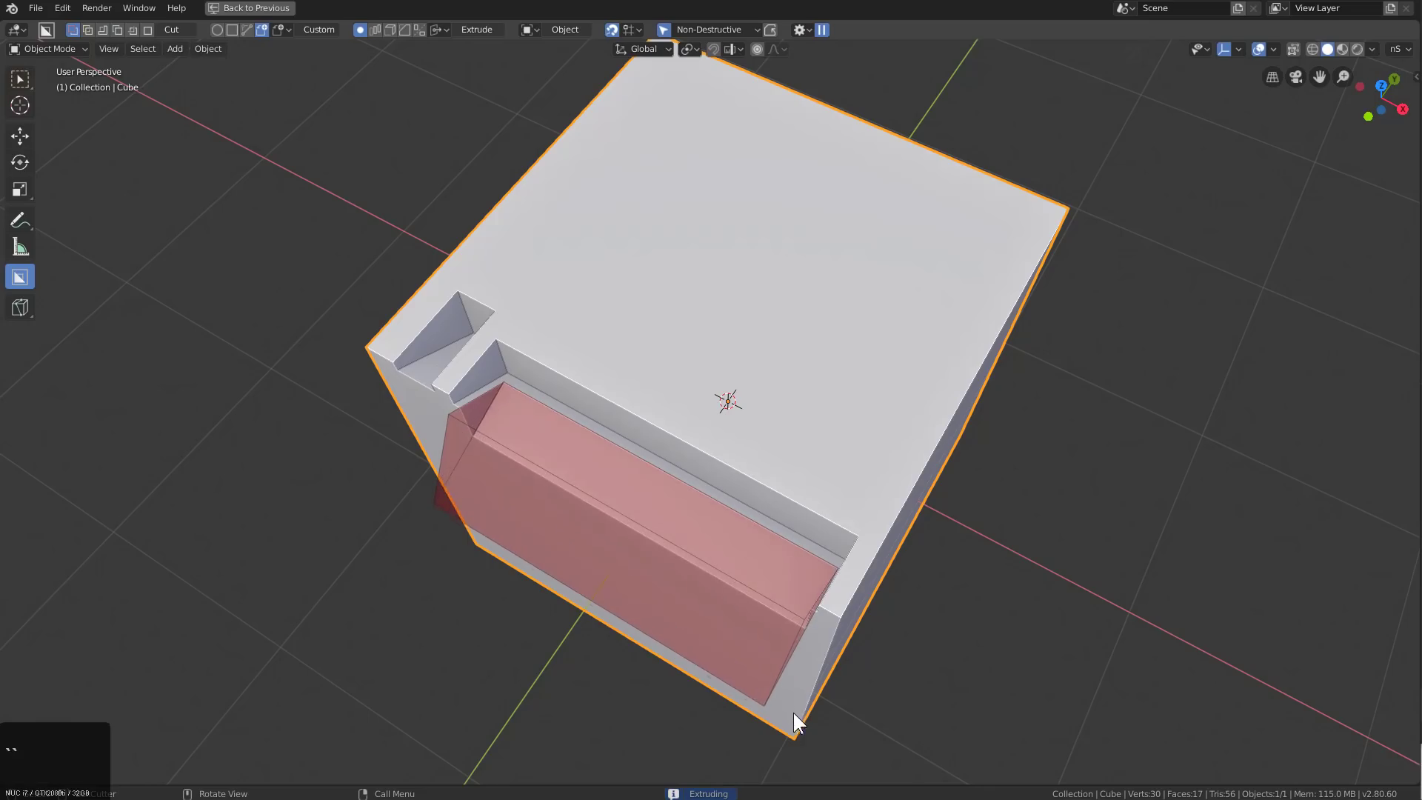
middle_drag(791, 729, 748, 644)
click(747, 715)
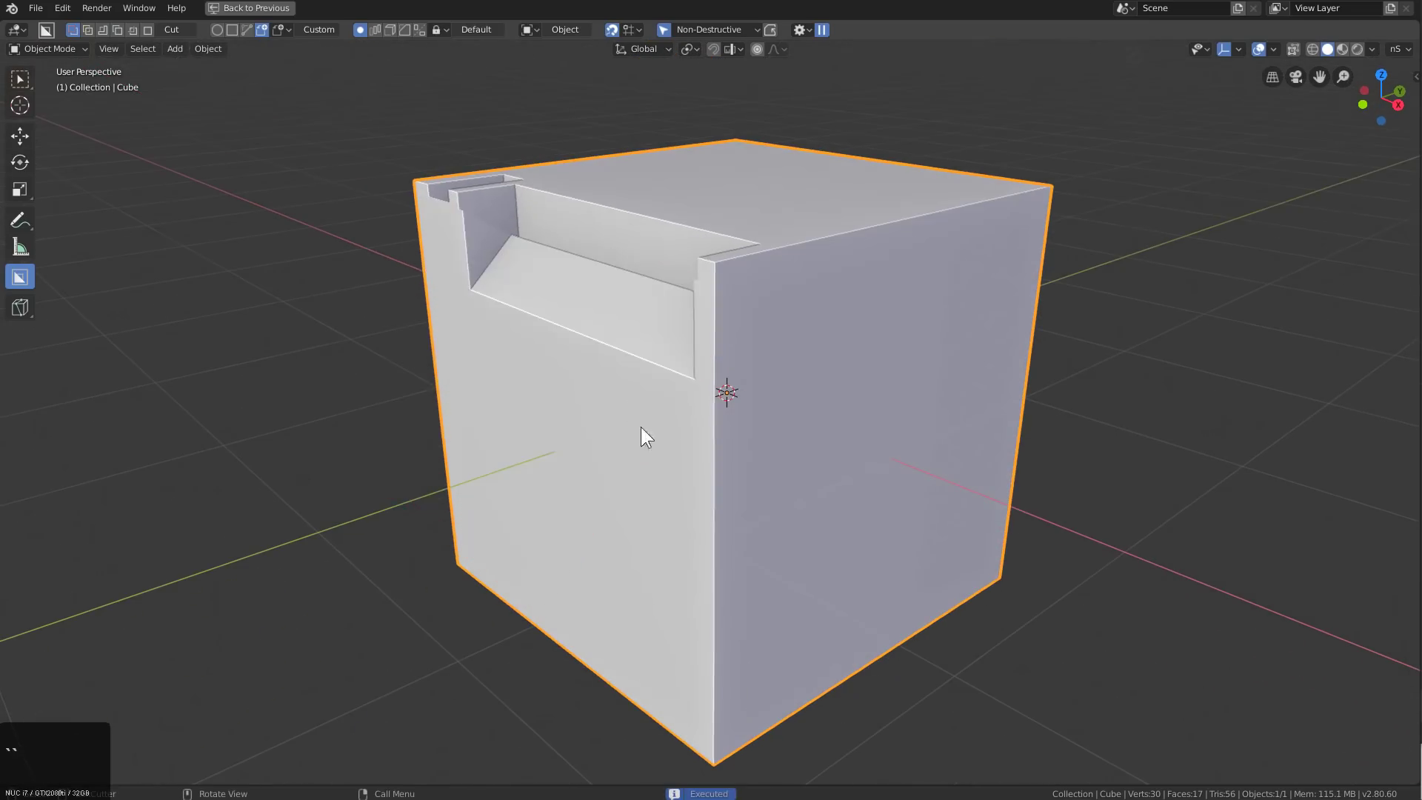
Cut a long wedge into the cube's top face directly behind the edge recess
middle_drag(643, 429, 610, 389)
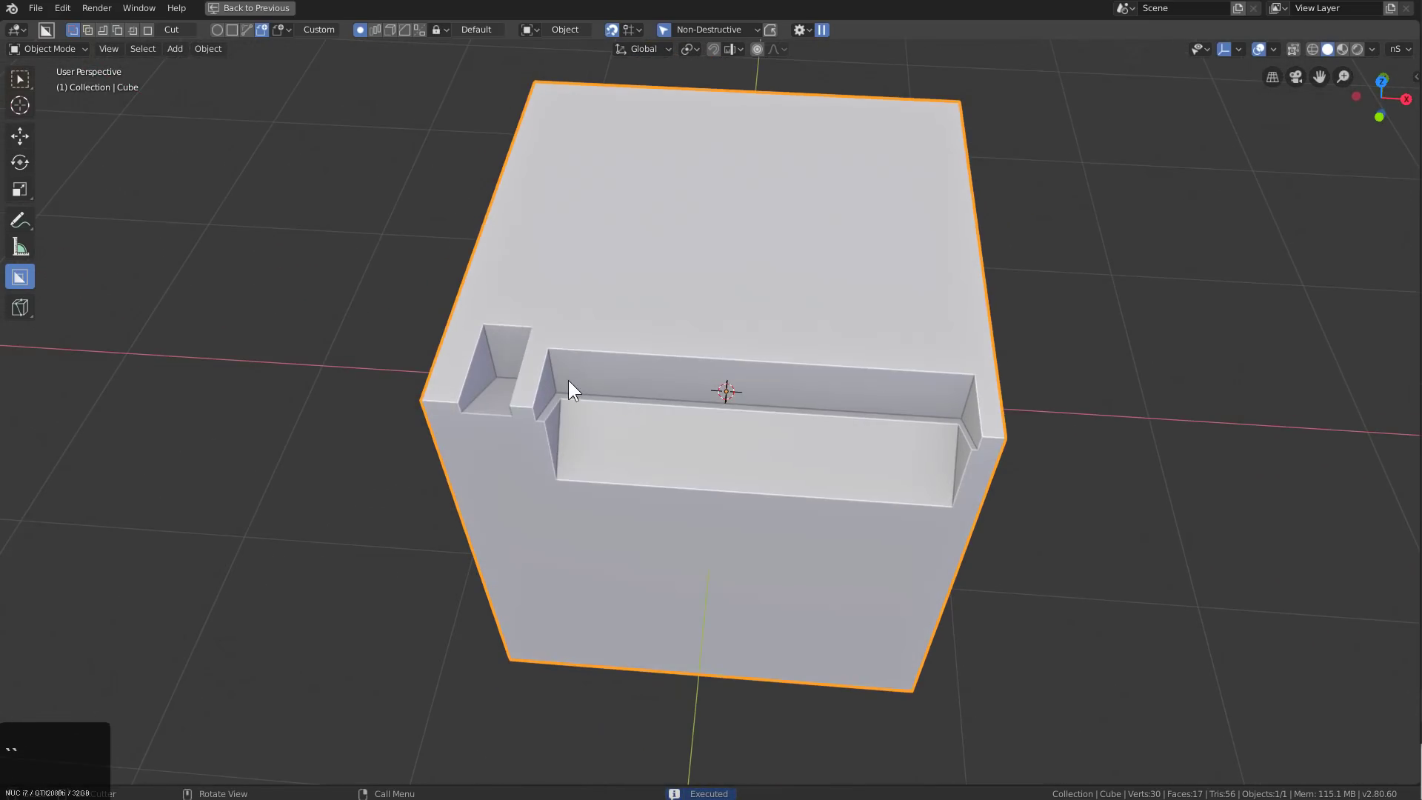
drag(543, 276, 980, 318)
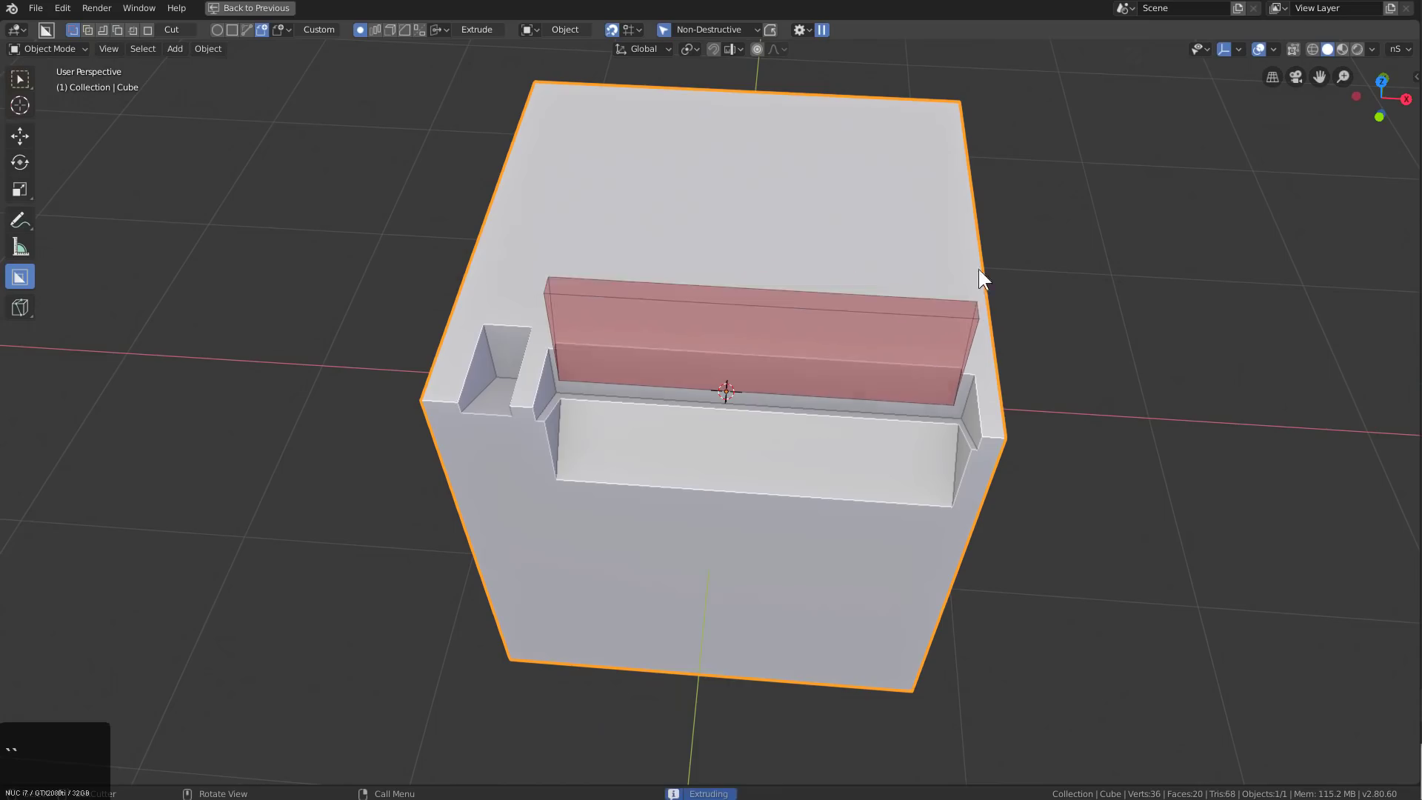
click(975, 231)
Cut several small overlapping wedge recesses into the sloped surface of the front recess
middle_drag(976, 231, 837, 322)
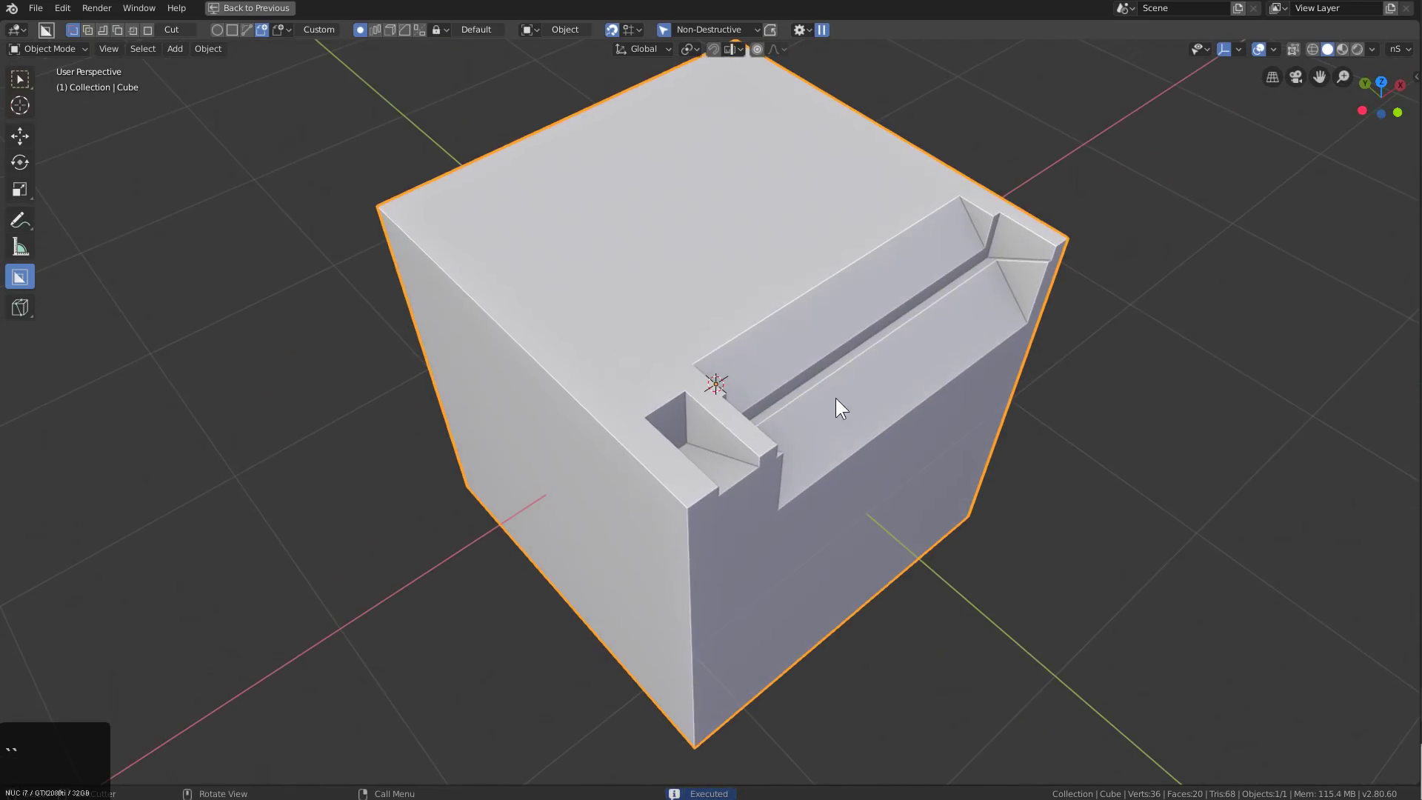
mouse_move(835, 398)
mouse_down()
mouse_move(926, 417)
mouse_move(852, 431)
mouse_up()
middle_drag(868, 429, 840, 428)
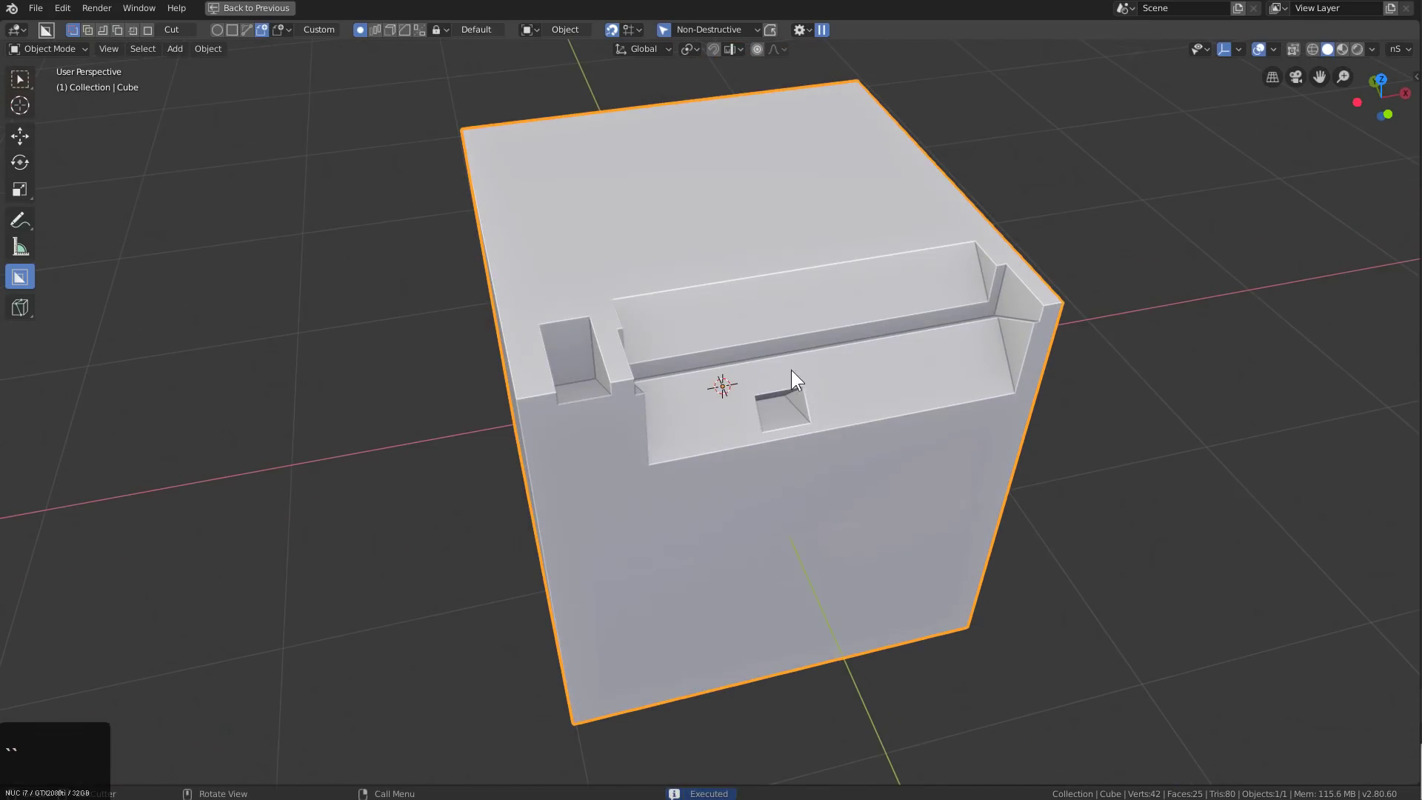
drag(791, 371, 873, 501)
middle_drag(874, 398, 792, 404)
drag(795, 386, 847, 460)
click(821, 466)
middle_drag(819, 462, 750, 405)
drag(738, 419, 765, 359)
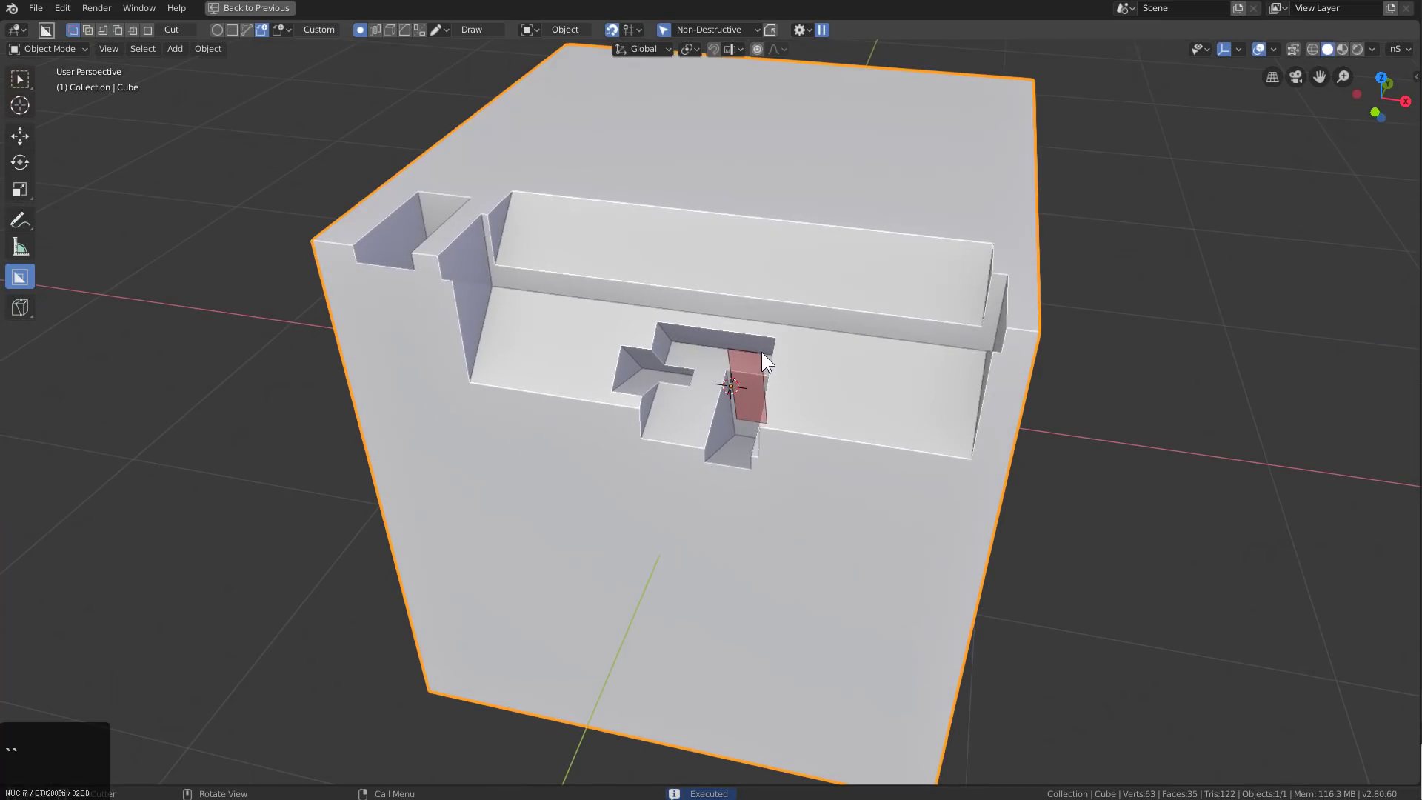
click(792, 311)
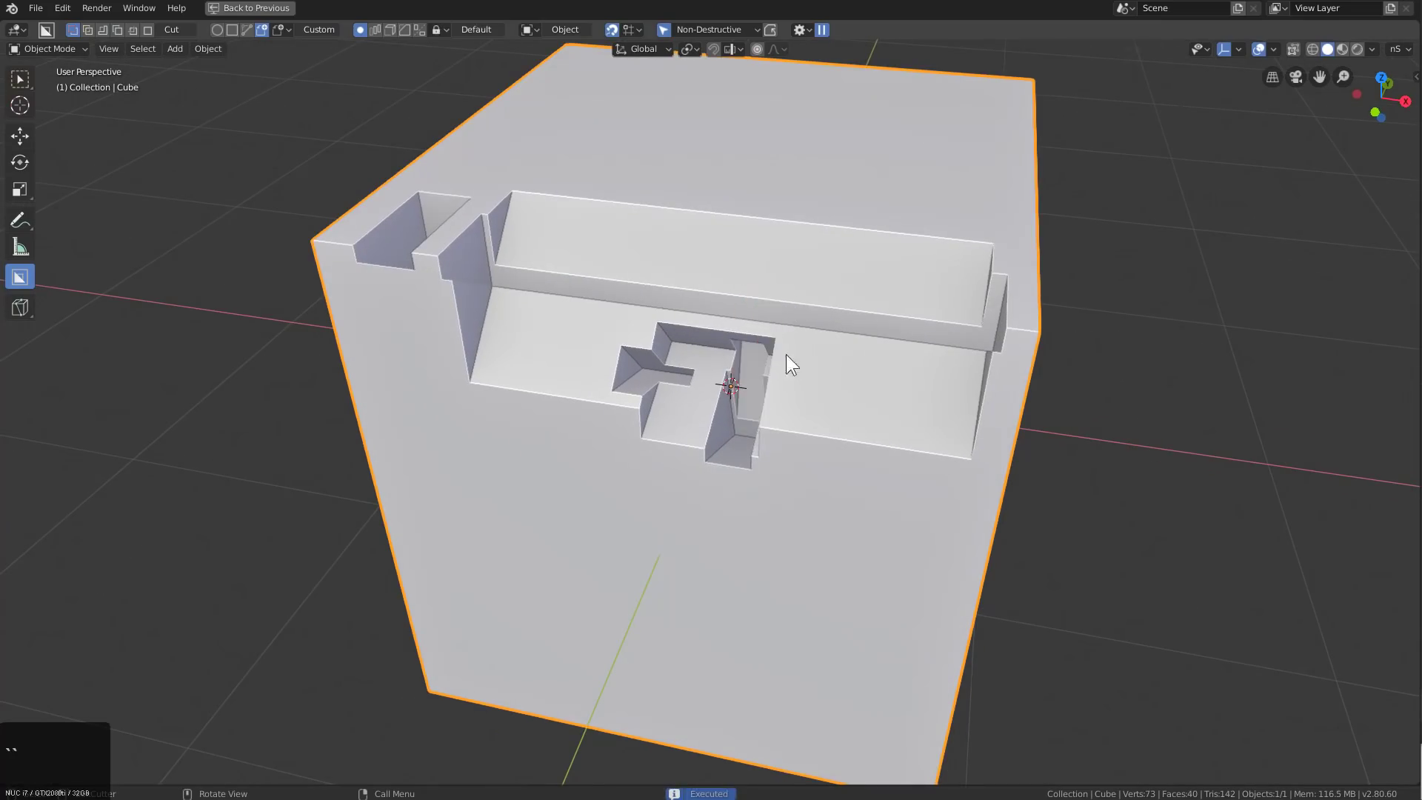
mouse_move(785, 354)
middle_down()
mouse_move(828, 351)
mouse_move(808, 354)
middle_up()
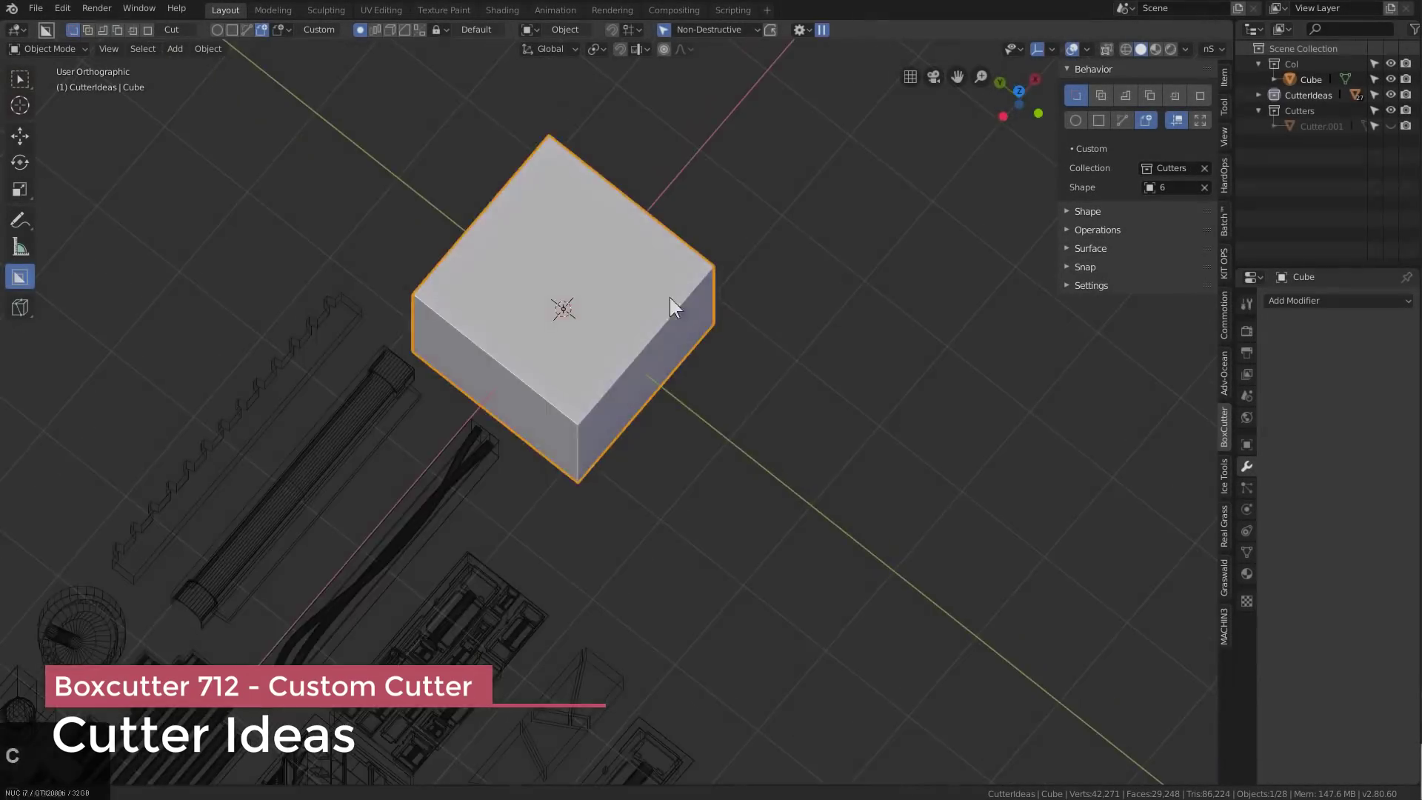
Cut the detailed custom shape 6 as a strip across the upper part of the new cube's front face
middle_drag(673, 302, 699, 370)
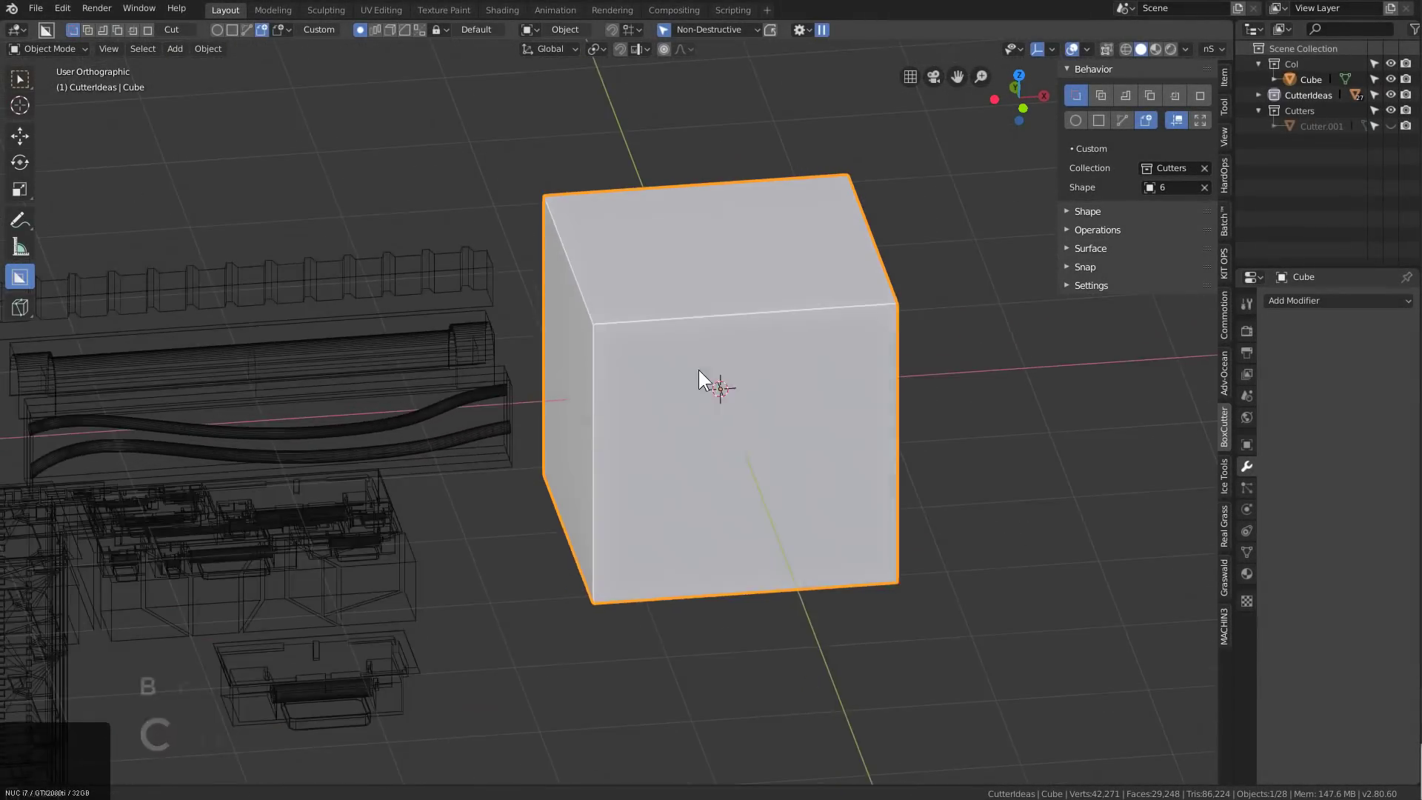
scroll(699, 370, up, 1)
drag(597, 312, 945, 367)
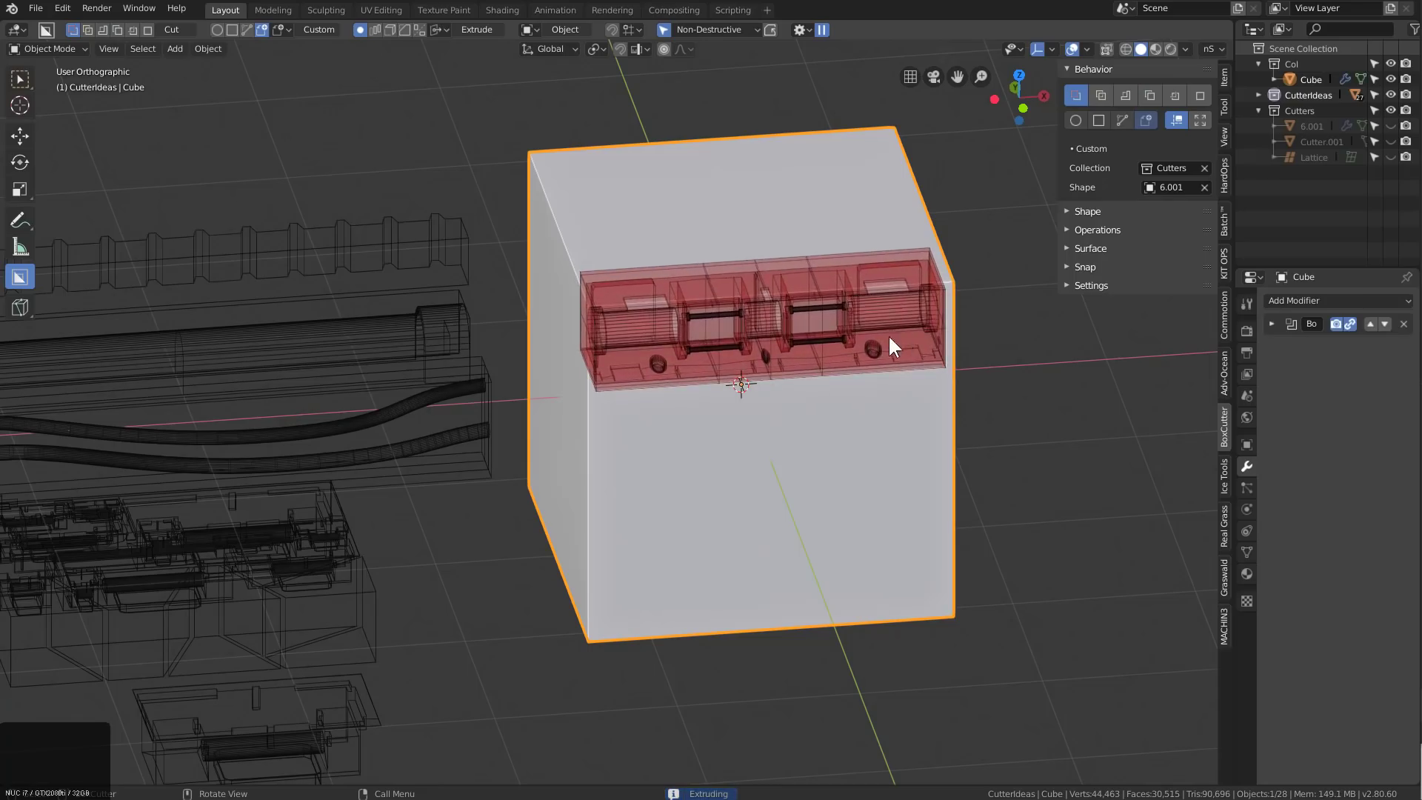
click(889, 337)
Set pipecomplex2 as the custom cutter and try drawing it on the cube's front face below the detailed strip
scroll(741, 415, down, 2)
shift+middle_drag(638, 464, 712, 366)
click(474, 511)
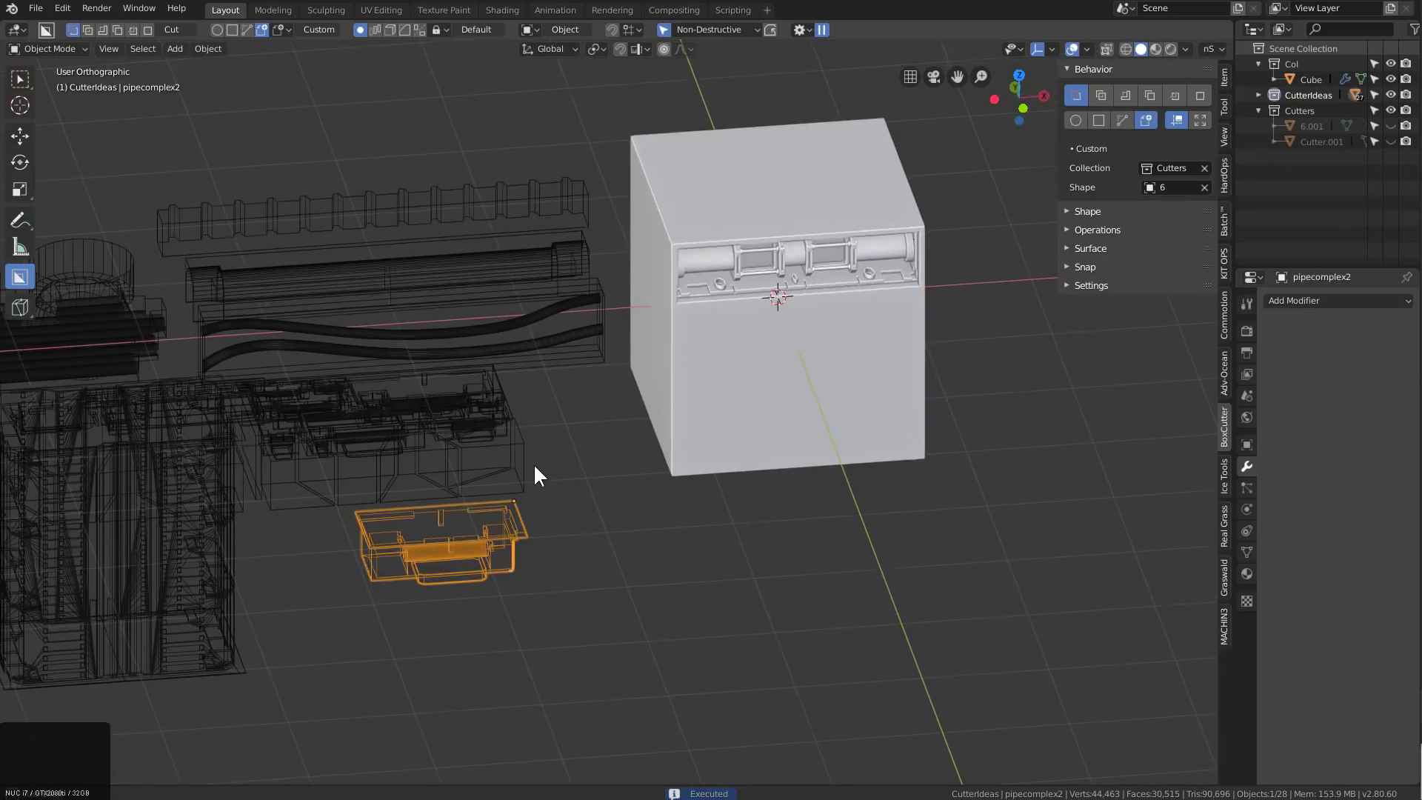
key(c)
scroll(756, 392, up, 2)
click(739, 356)
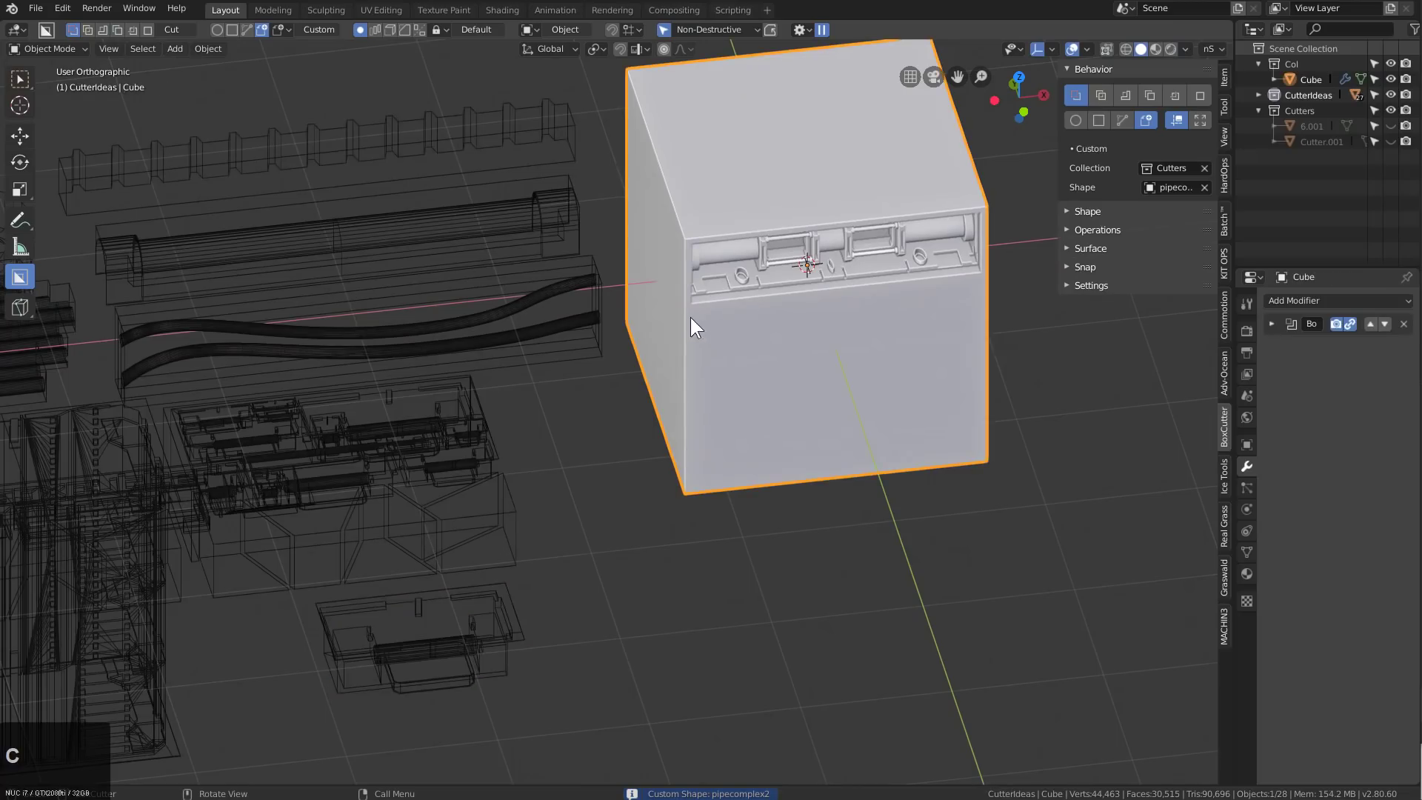
drag(691, 308, 820, 395)
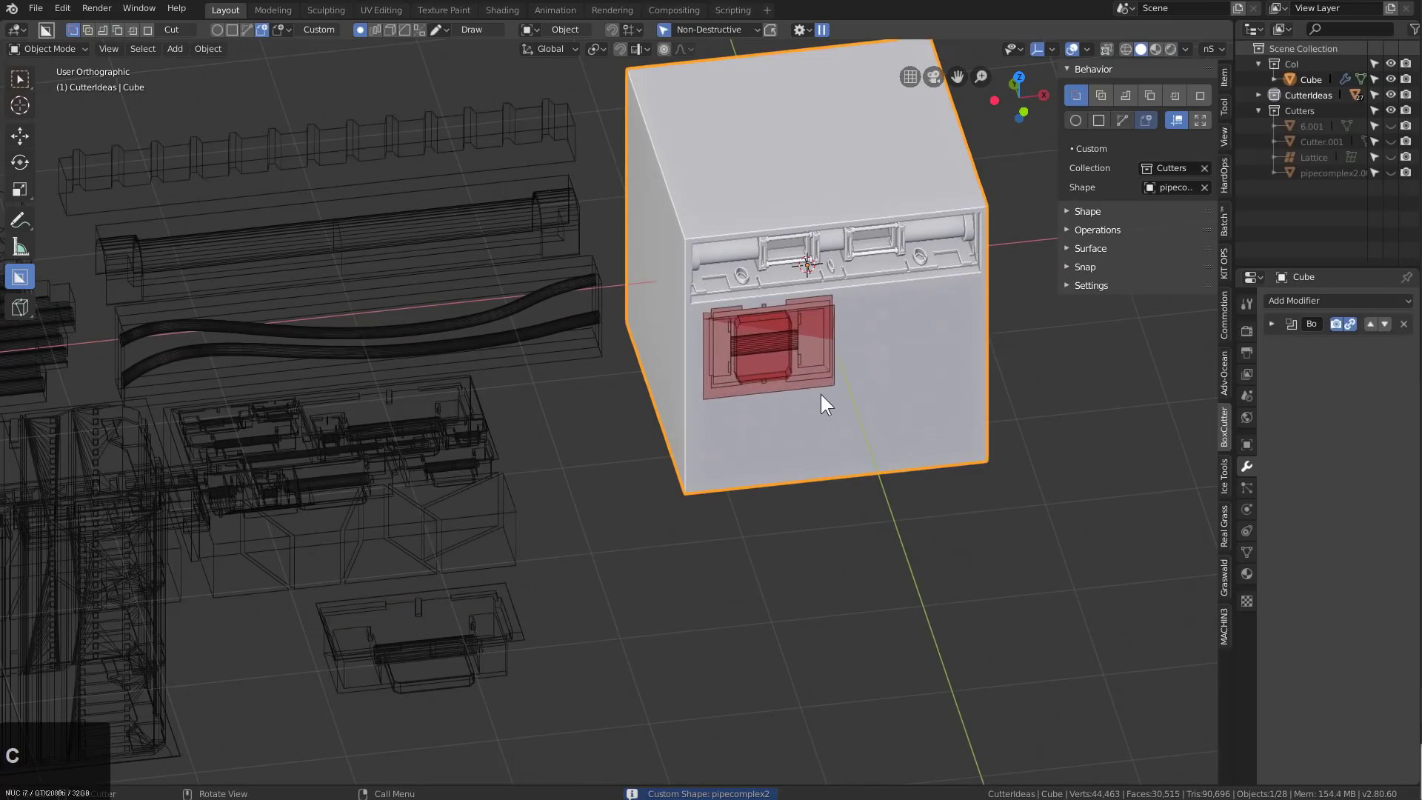
right_click(821, 394)
Apply the scale of pipecomplex2 and cut it into the left half of the cube's front face below the strip
click(478, 633)
key(ctrl+a)
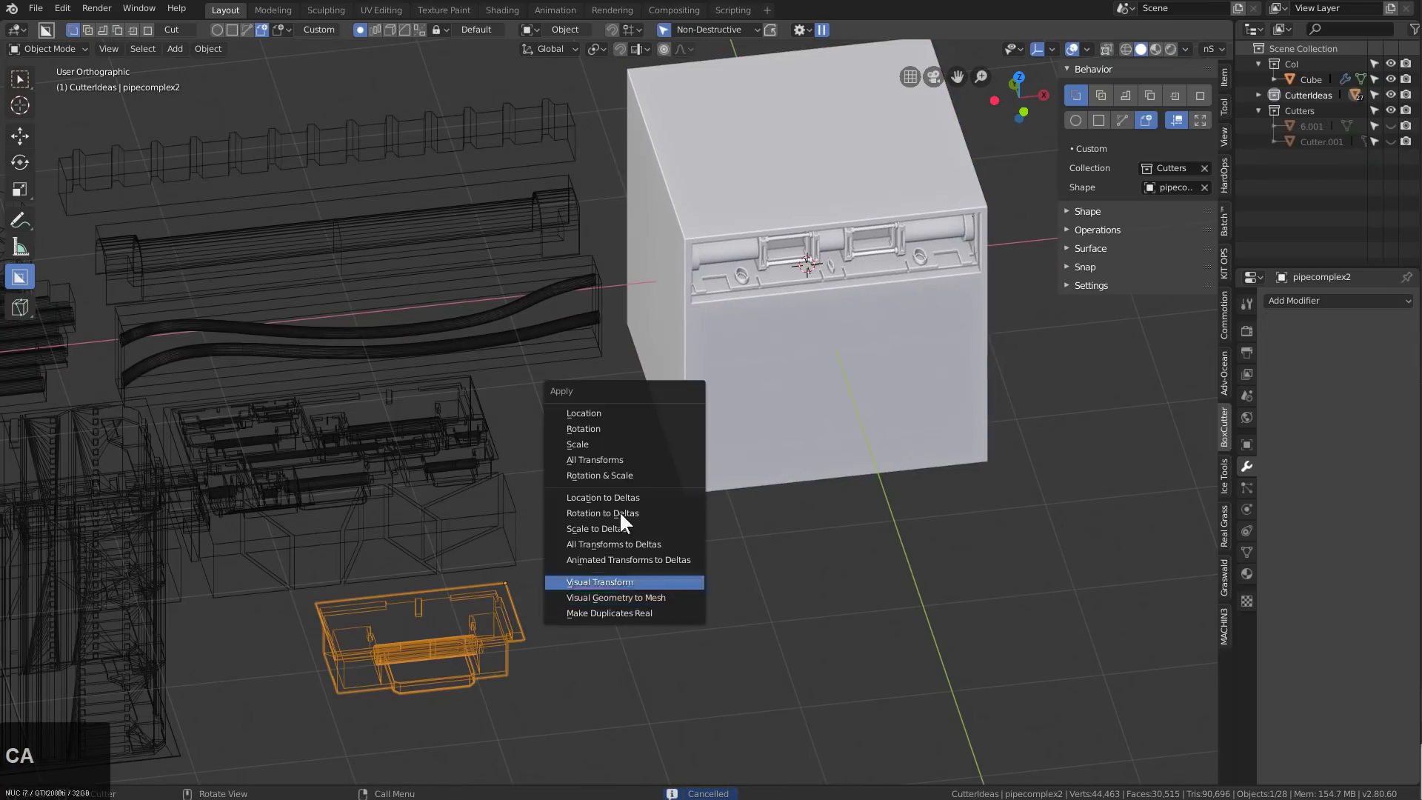
click(629, 441)
click(699, 321)
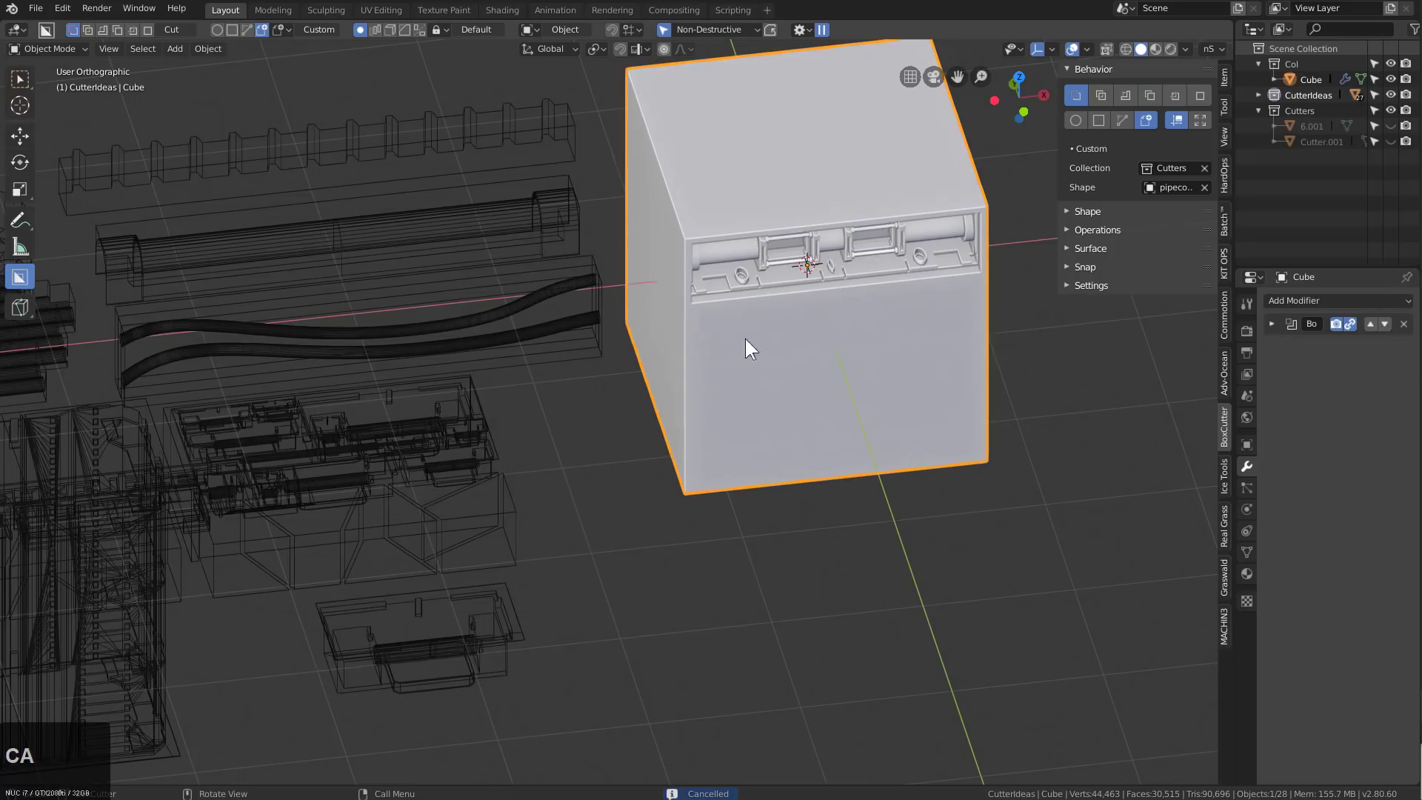
mouse_move(745, 339)
mouse_down()
mouse_move(844, 385)
mouse_move(834, 352)
mouse_up()
Set the Plane panel object as the custom cutter and cut it into the front face beside the pipecomplex2 recess
click(447, 509)
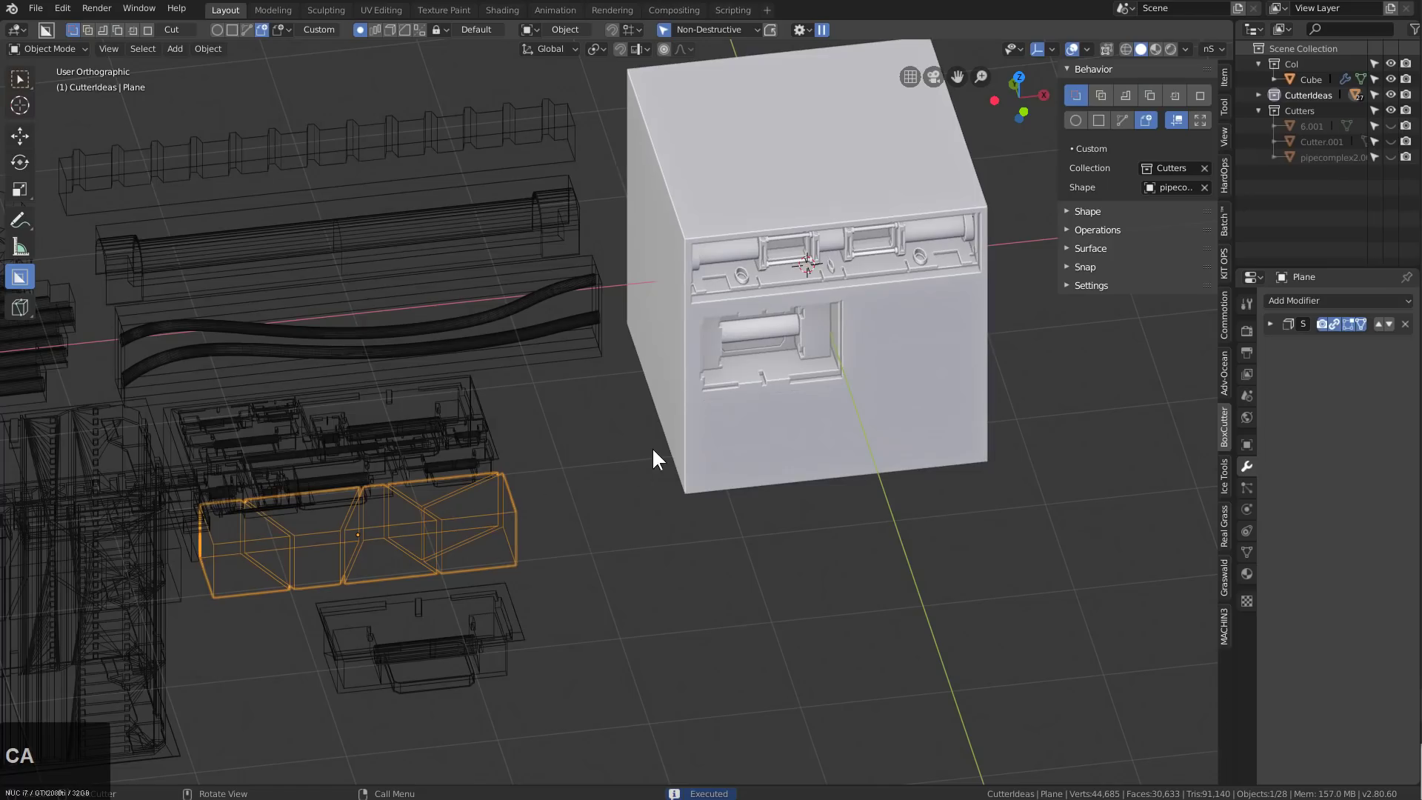
click(873, 322)
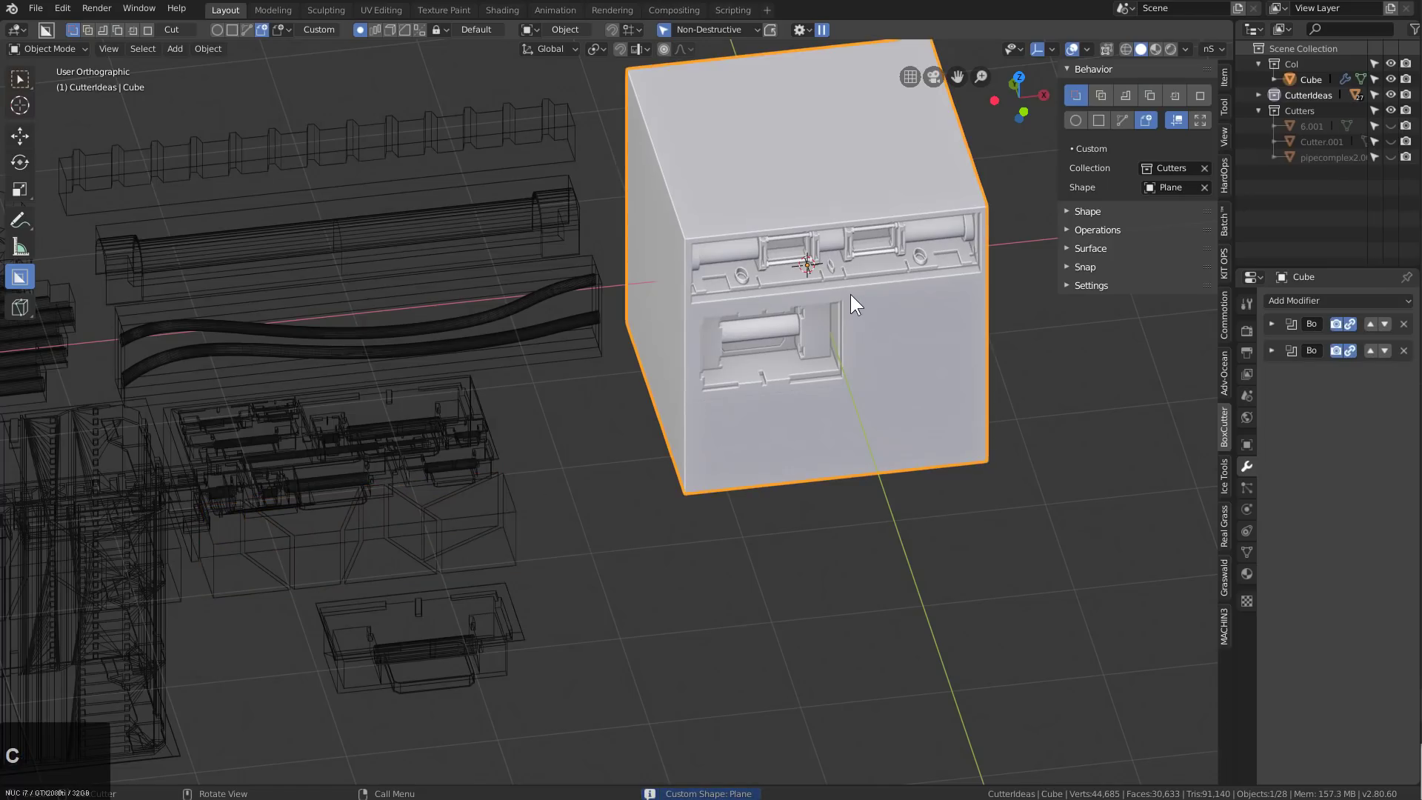
drag(850, 295, 978, 316)
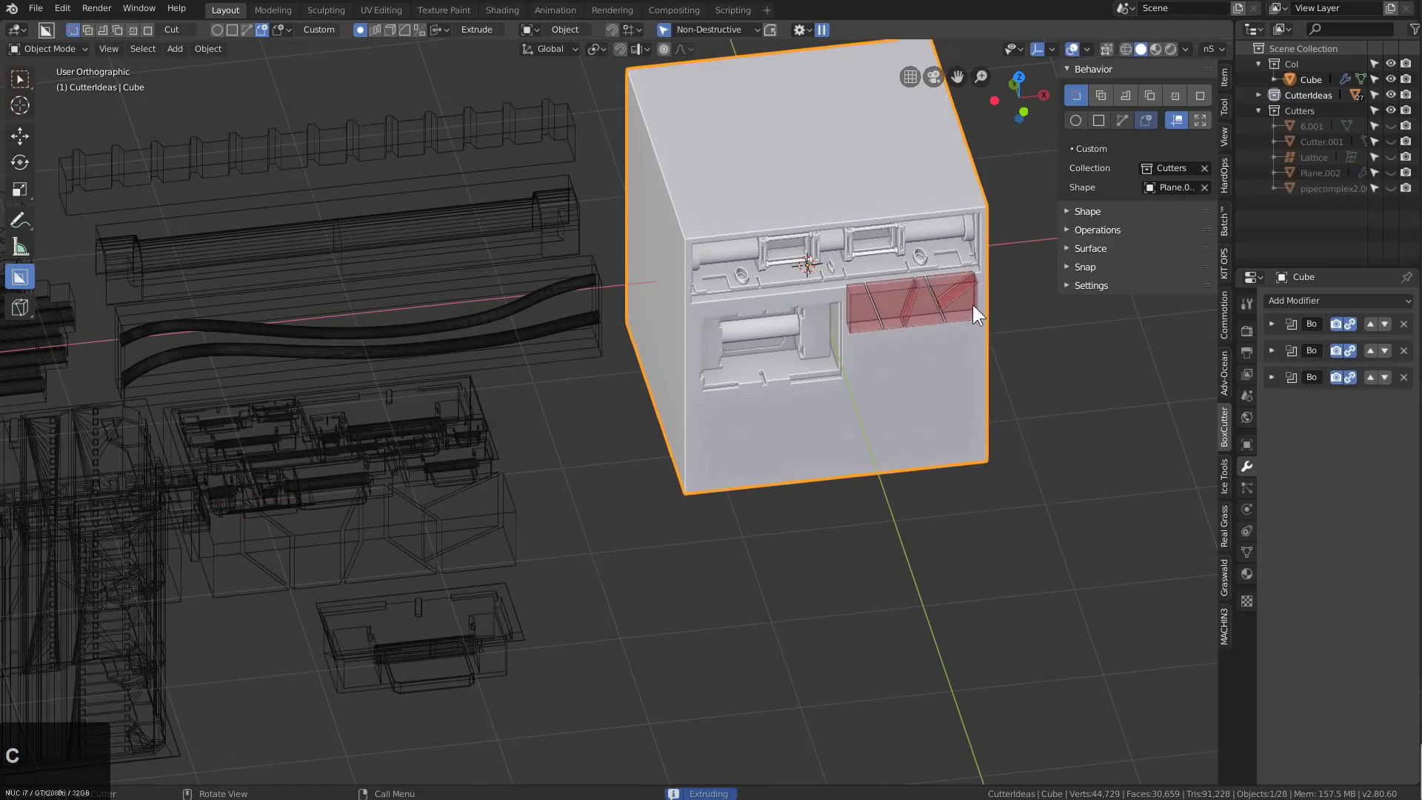
click(970, 300)
Set the halfcyl1 object from the CutterIdeas collection as the Boxcutter custom shape
scroll(670, 378, down, 2)
shift+middle_drag(582, 373, 531, 326)
click(696, 363)
click(869, 254)
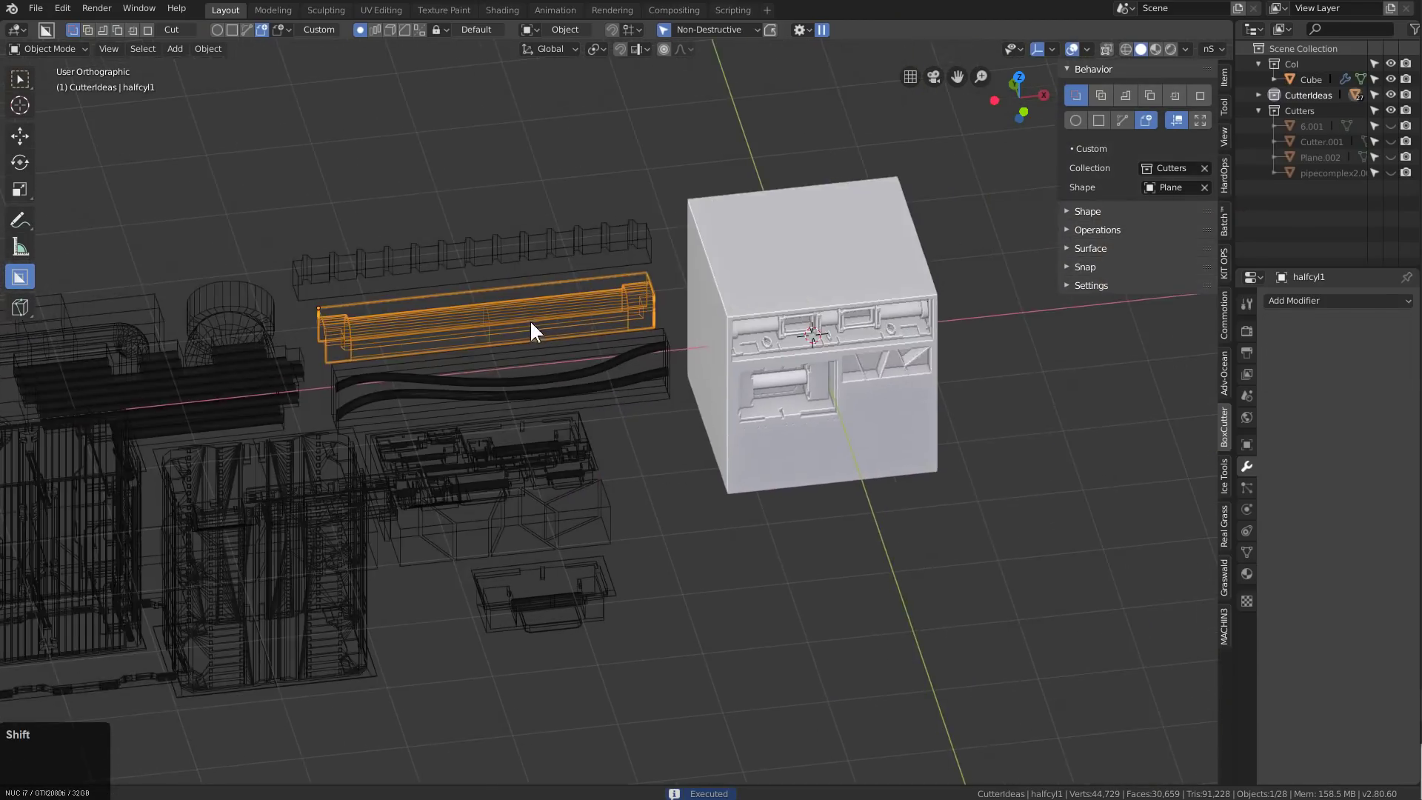
key(c)
Cut the halfcyl1 shape as a narrow strip directly below the Plane panel recess on the cube's front face
shift+middle_drag(772, 267, 726, 191)
scroll(864, 315, up, 2)
click(836, 306)
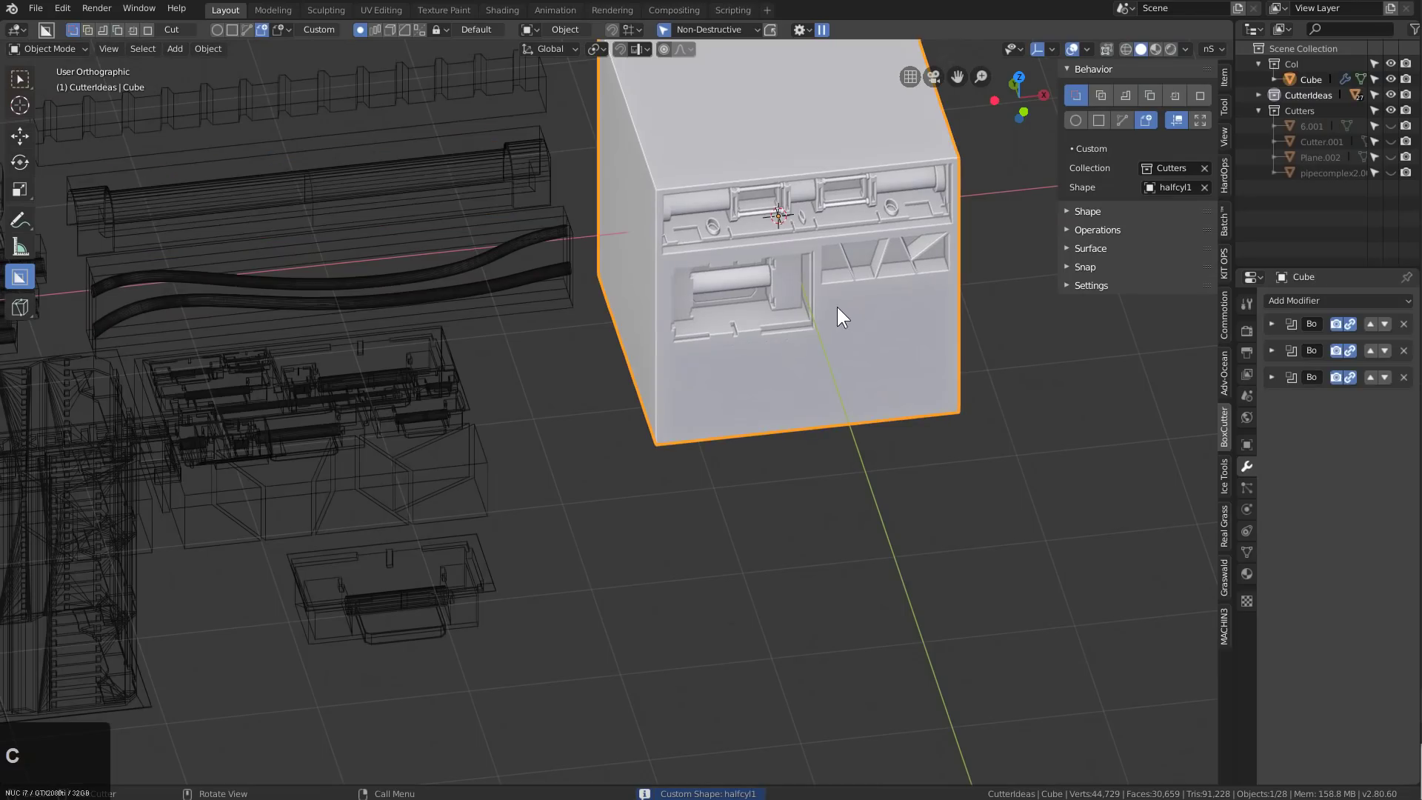
drag(819, 291, 955, 308)
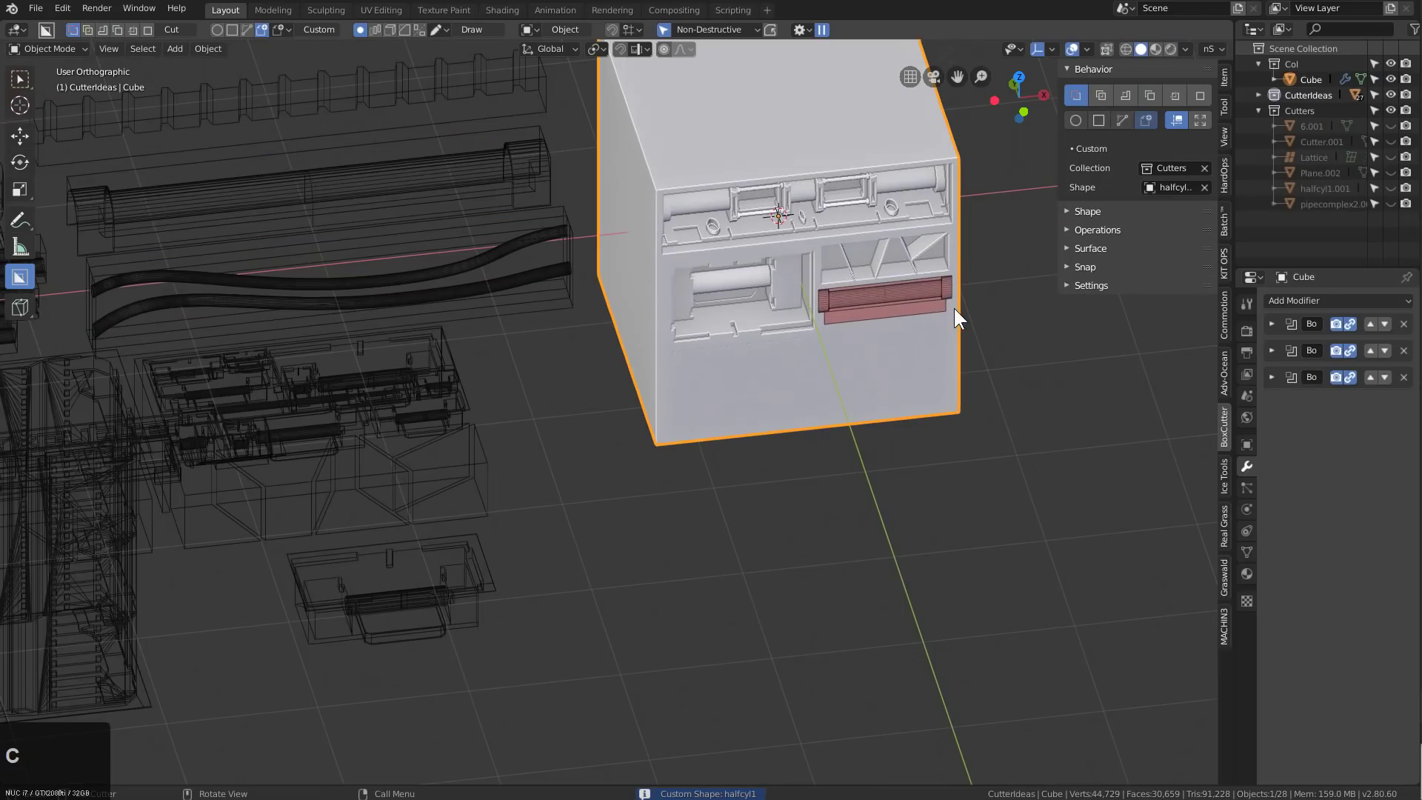
click(944, 296)
Set the 4tick object from the CutterIdeas collection as the Boxcutter custom shape
scroll(654, 358, down, 2)
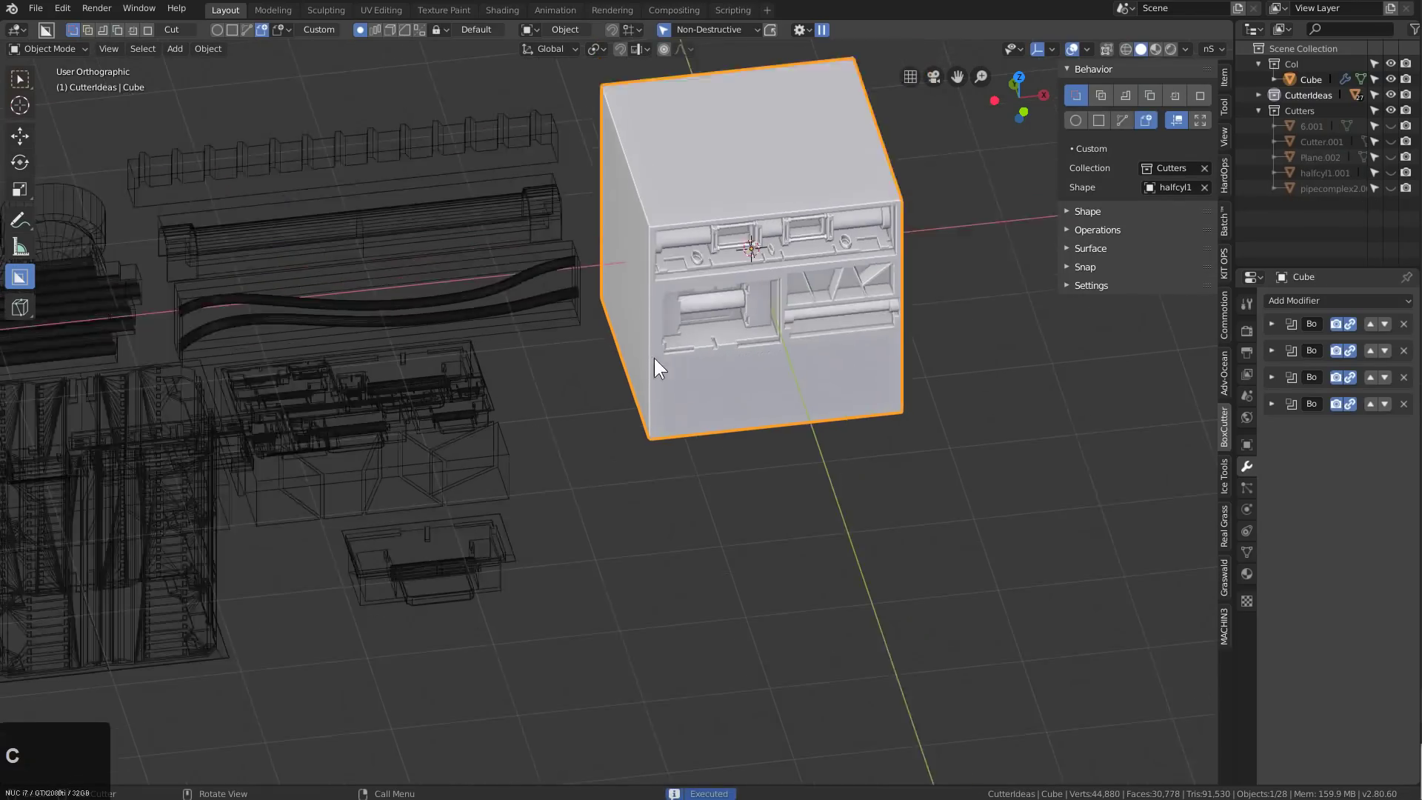
shift+middle_drag(655, 357, 568, 426)
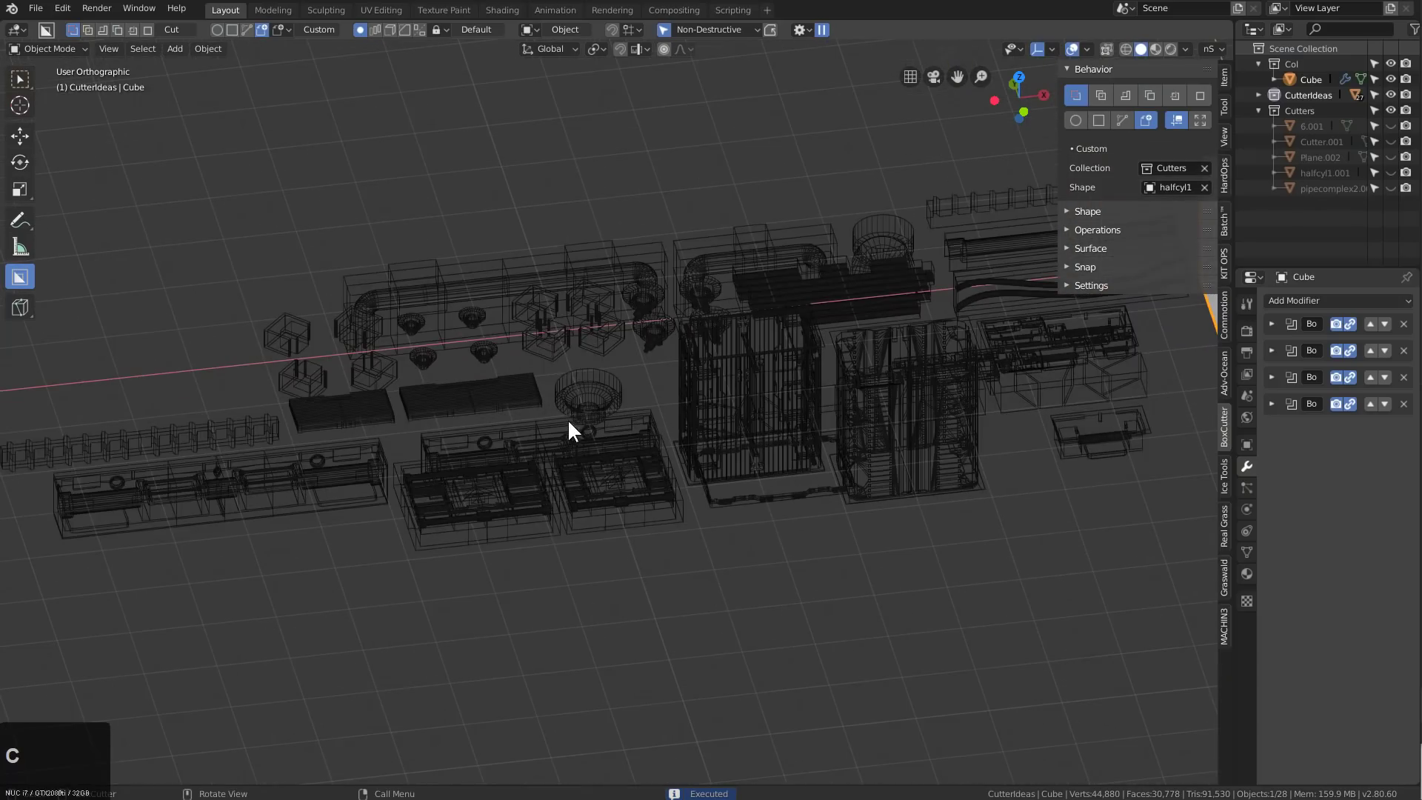
click(563, 330)
key(c)
Cut the 4tick shape into the lower-left corner of the cube's front face, below the pipecomplex2 recess
shift+middle_drag(792, 435, 721, 380)
scroll(720, 381, up, 4)
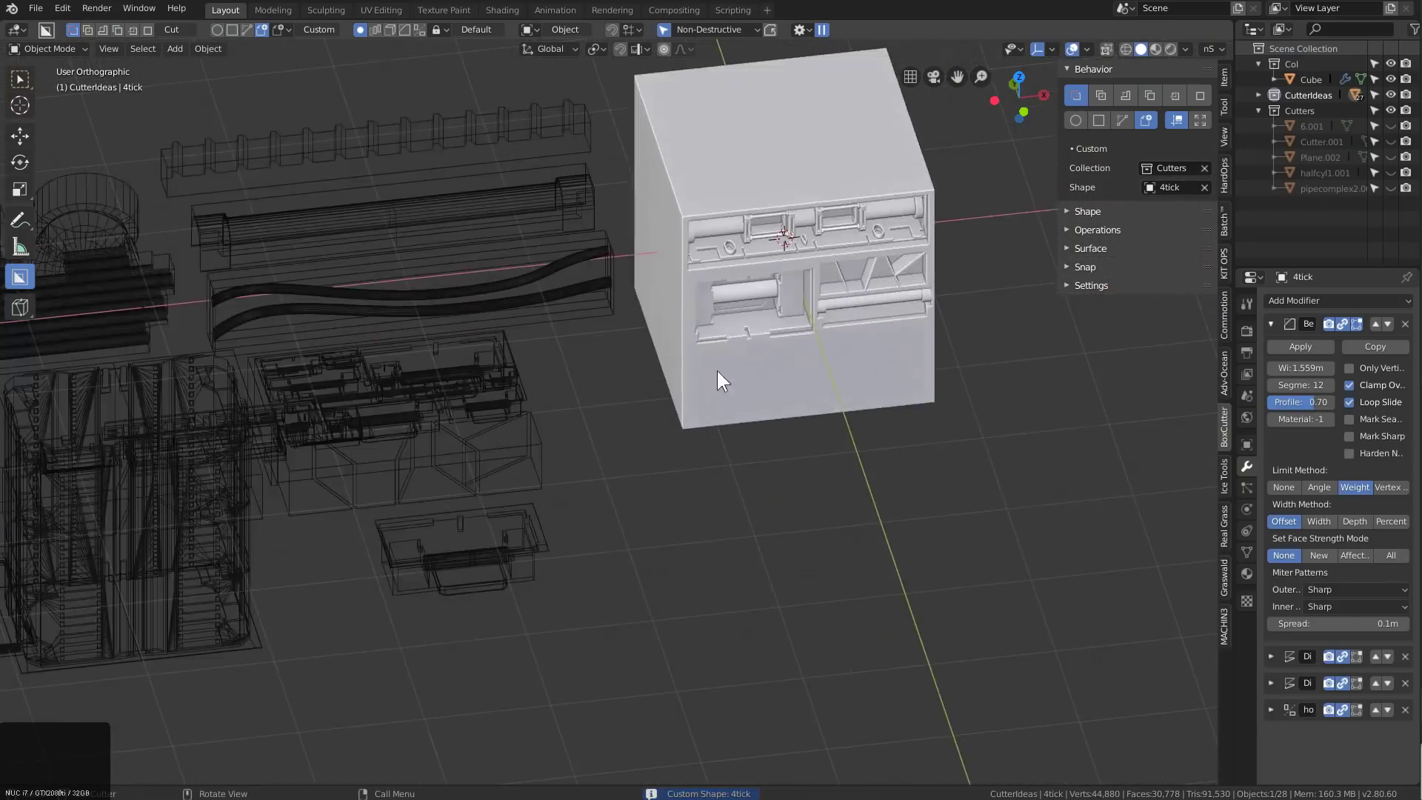
click(728, 331)
drag(722, 337, 830, 407)
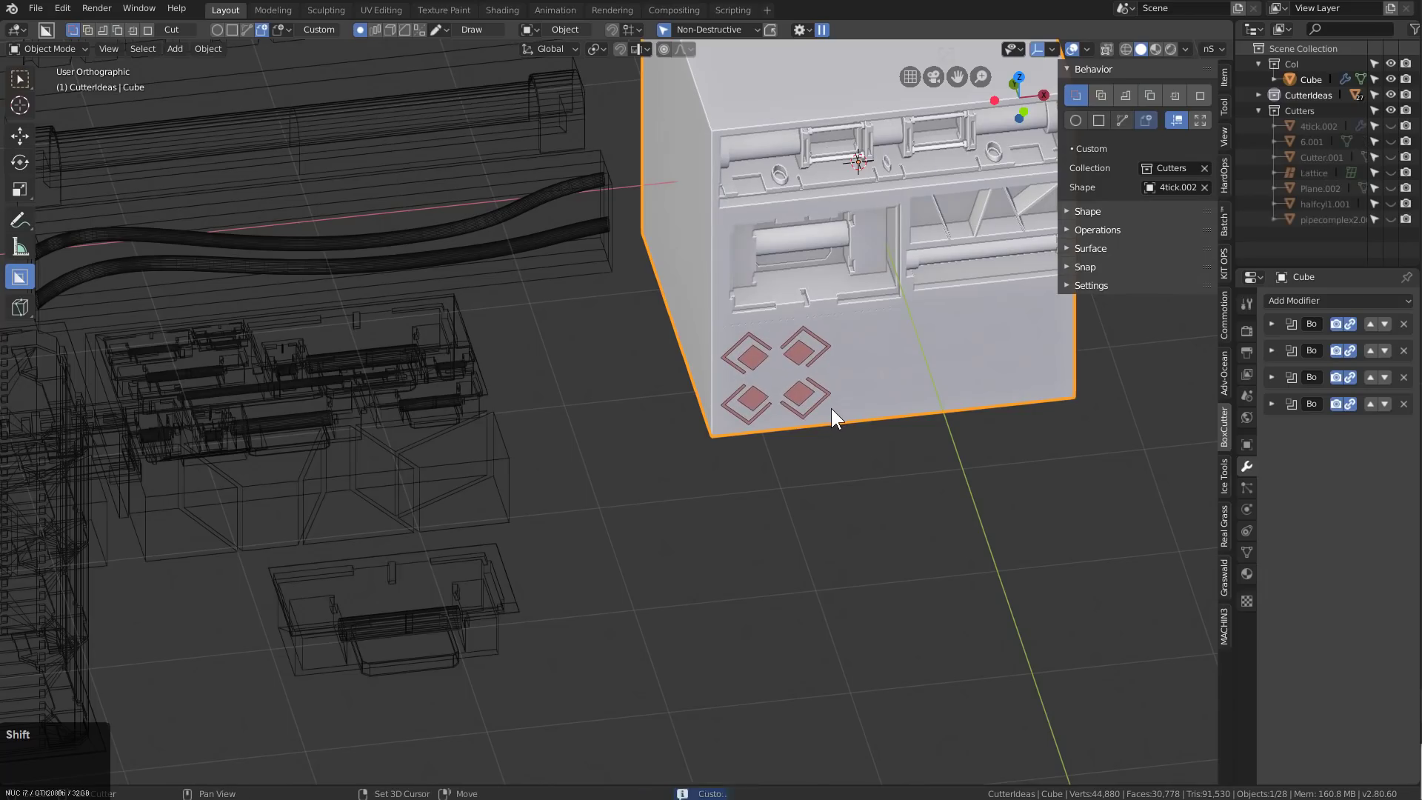
click(805, 392)
Set the circularquad1 object from the CutterIdeas collection as the Boxcutter custom shape
scroll(457, 379, down, 3)
shift+middle_drag(458, 379, 810, 394)
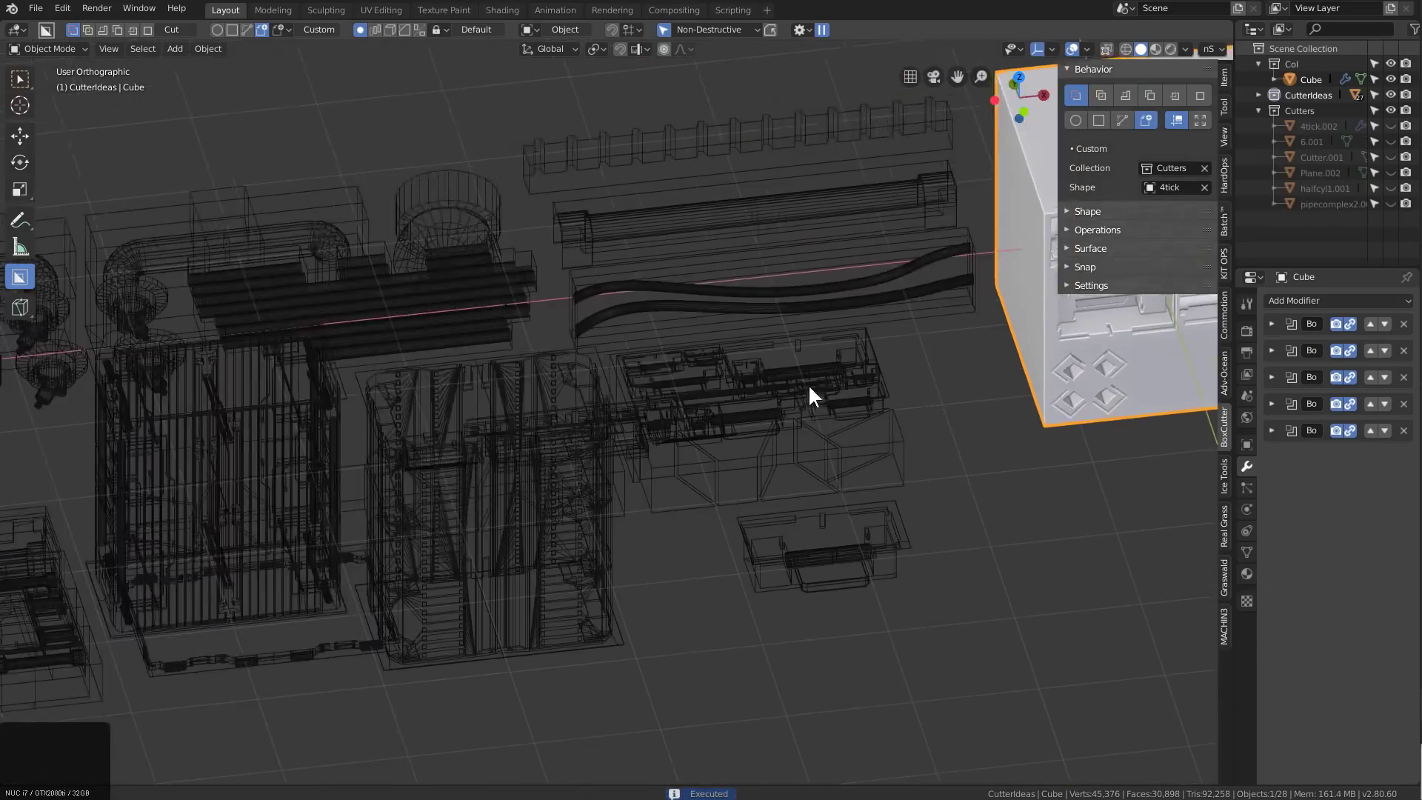
scroll(390, 419, down, 2)
scroll(428, 370, up, 2)
click(491, 357)
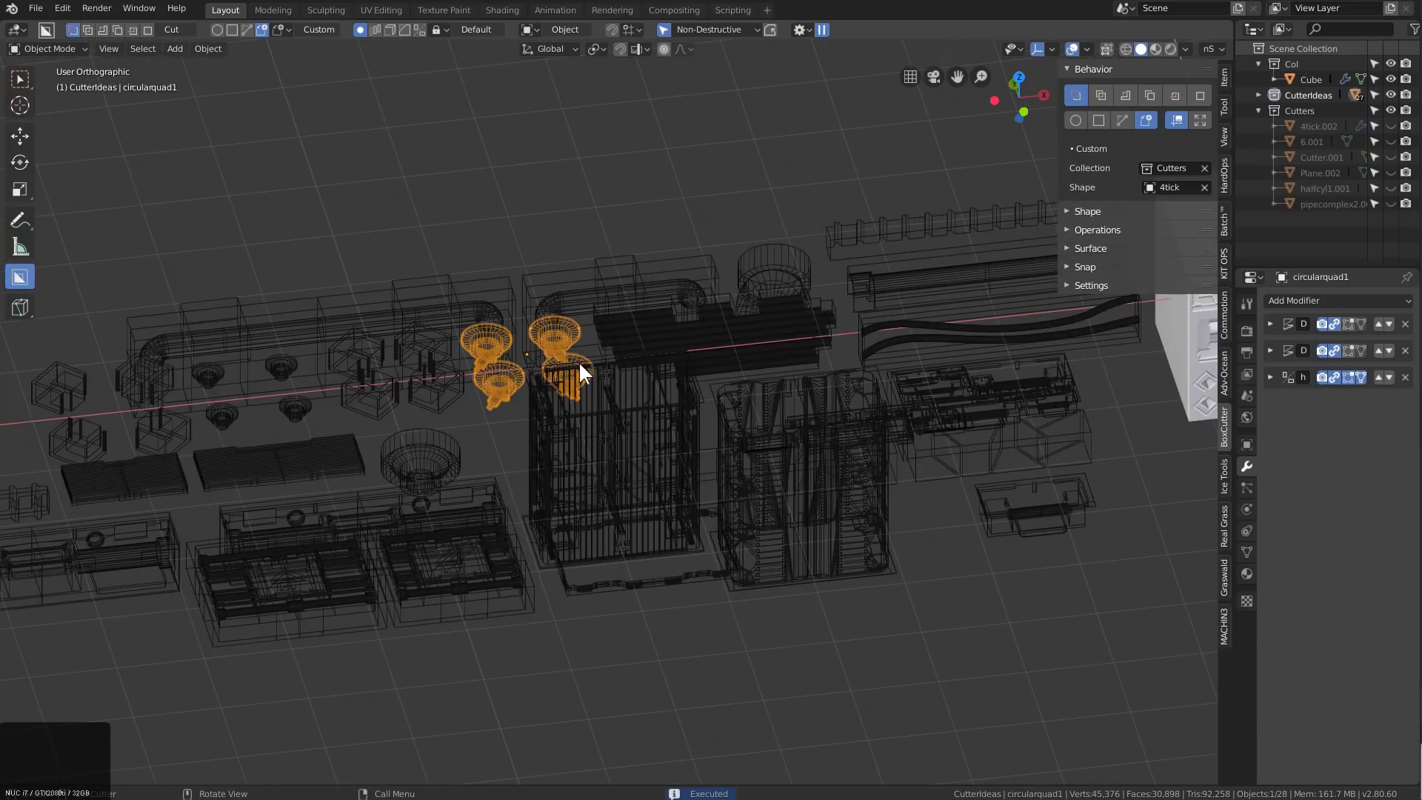
key(c)
Cut the circularquad1 shape into the cube's front face just right of the four diamond recesses
shift+middle_drag(1033, 400, 474, 470)
scroll(659, 437, up, 6)
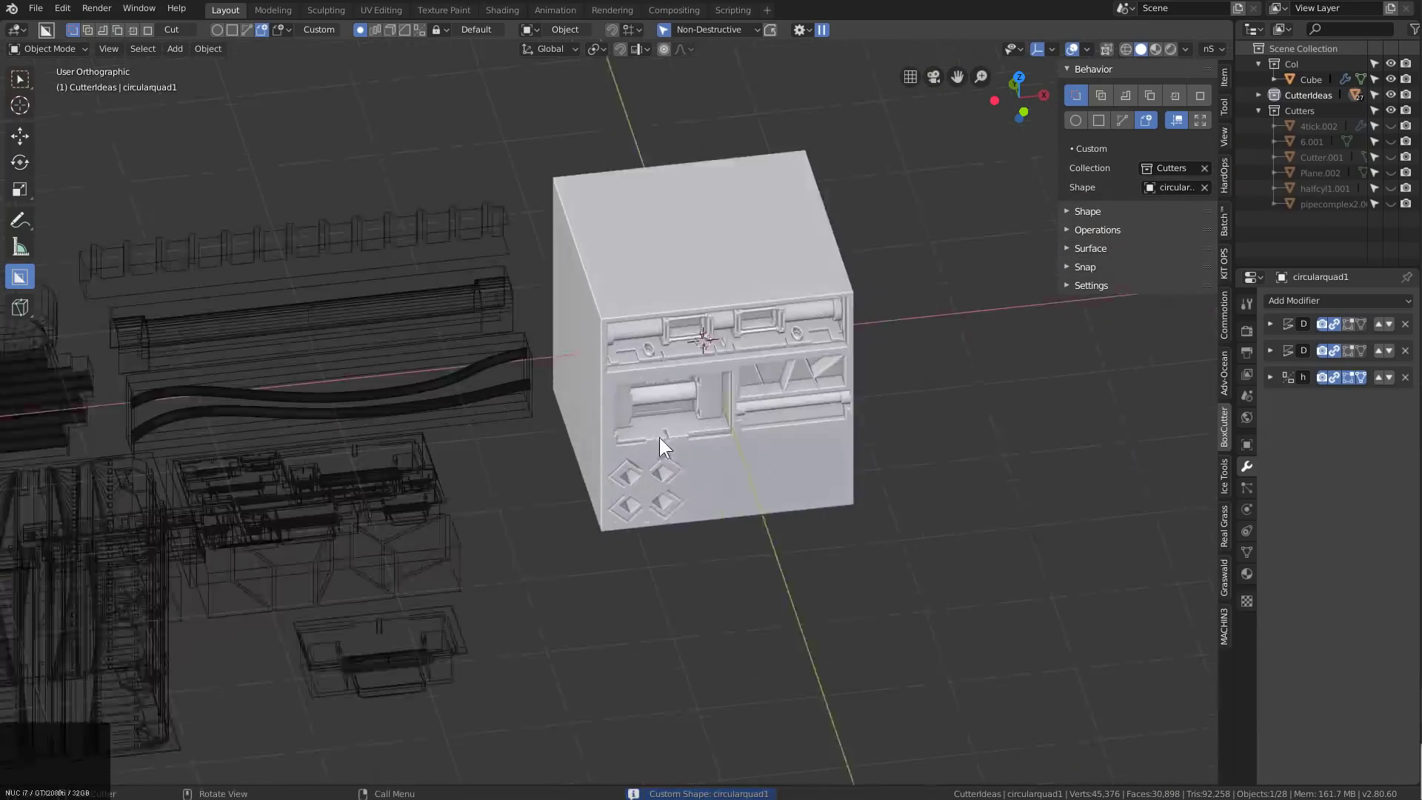
drag(767, 487, 1038, 509)
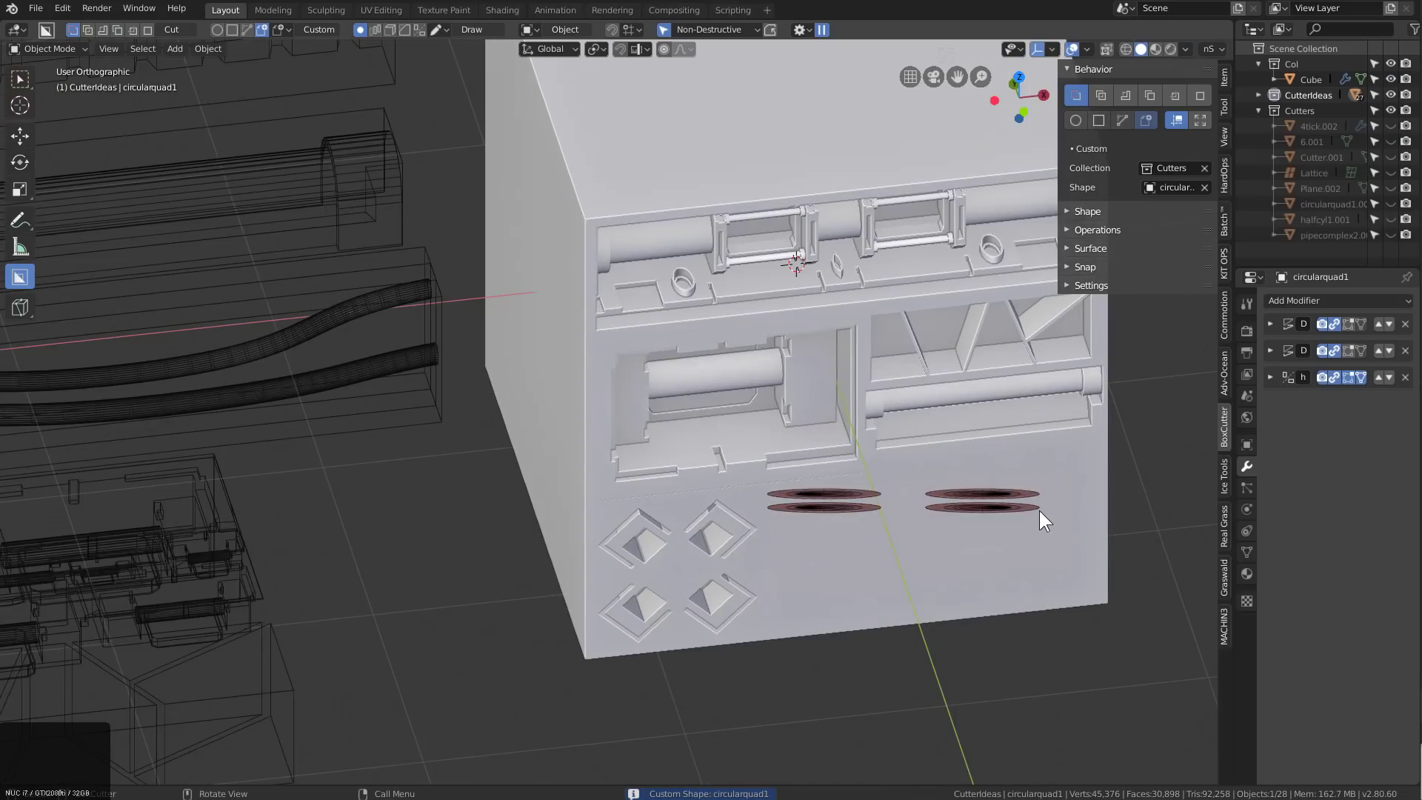
right_click(1038, 510)
click(864, 508)
mouse_move(774, 491)
mouse_down()
mouse_move(1011, 533)
mouse_move(1039, 566)
mouse_move(1020, 583)
mouse_move(939, 548)
mouse_move(918, 512)
mouse_up()
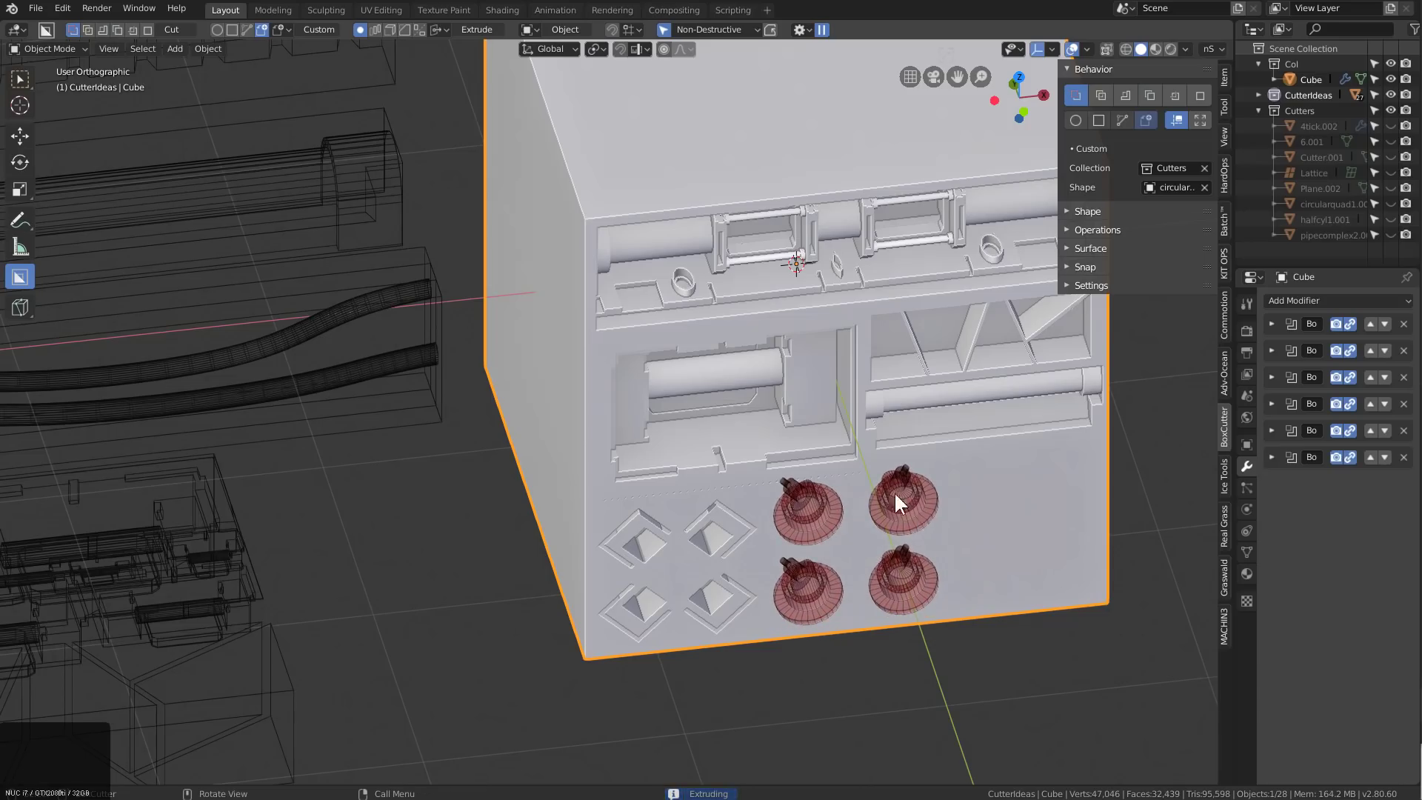
click(895, 491)
Set the ribbed object 11 from the CutterIdeas collection as the Boxcutter custom shape
scroll(664, 416, down, 4)
shift+middle_drag(406, 385, 590, 349)
scroll(431, 402, down, 3)
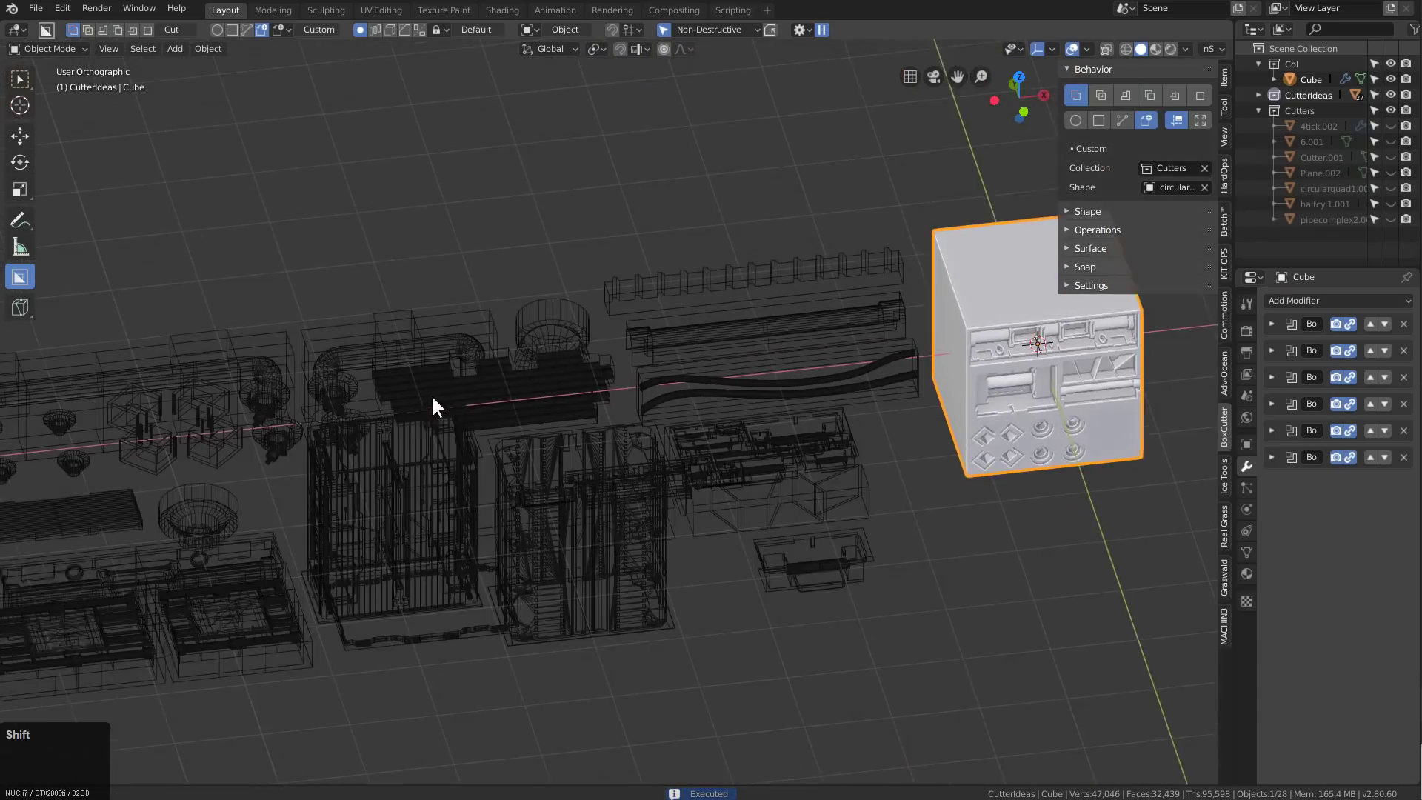
scroll(593, 390, up, 3)
click(593, 390)
key(c)
Cut shape 11 into the lower-right corner of the cube's front face, beside the circular recesses
shift+middle_drag(887, 415, 321, 472)
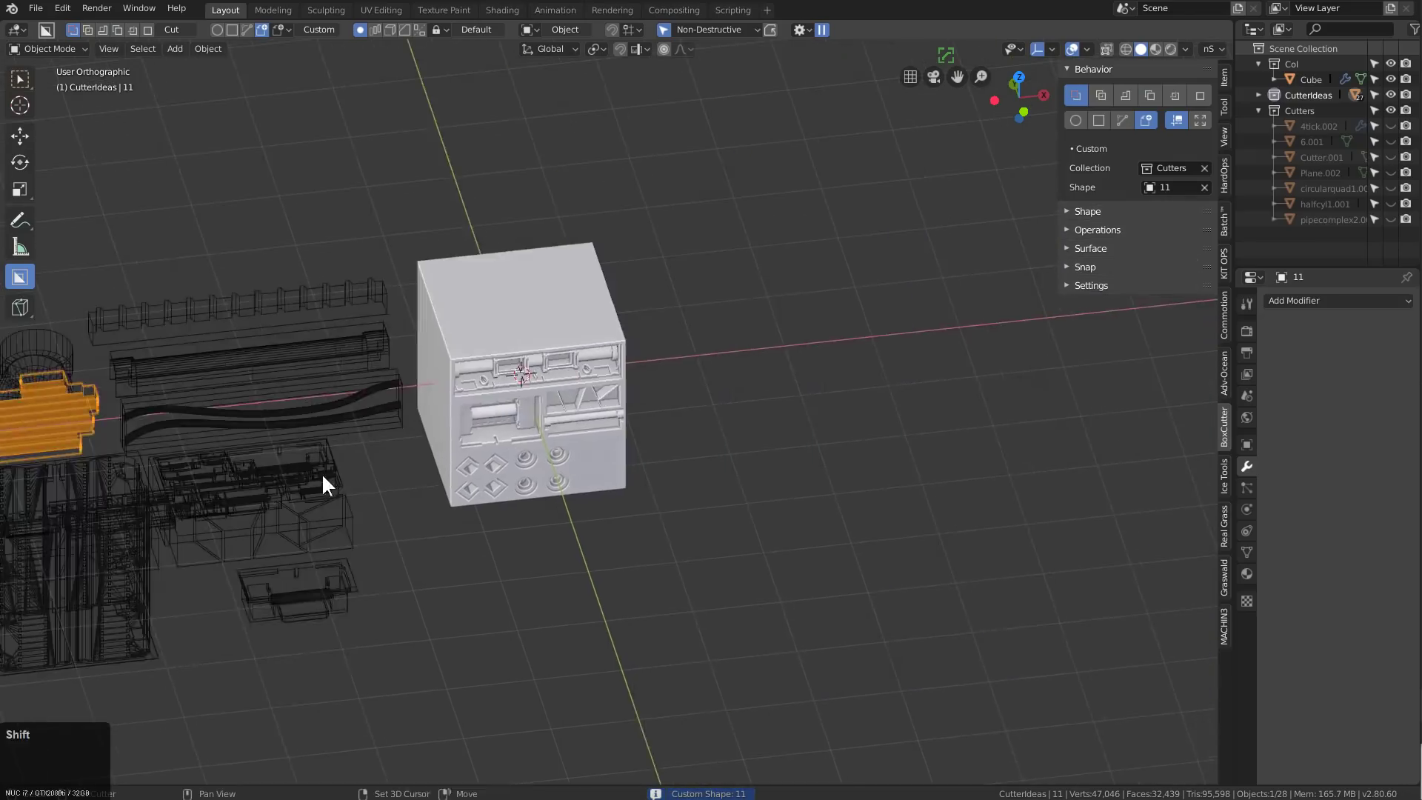
scroll(532, 468, up, 5)
click(517, 503)
mouse_move(500, 472)
mouse_down()
mouse_move(636, 595)
mouse_move(615, 562)
mouse_up()
middle_drag(614, 561, 612, 391)
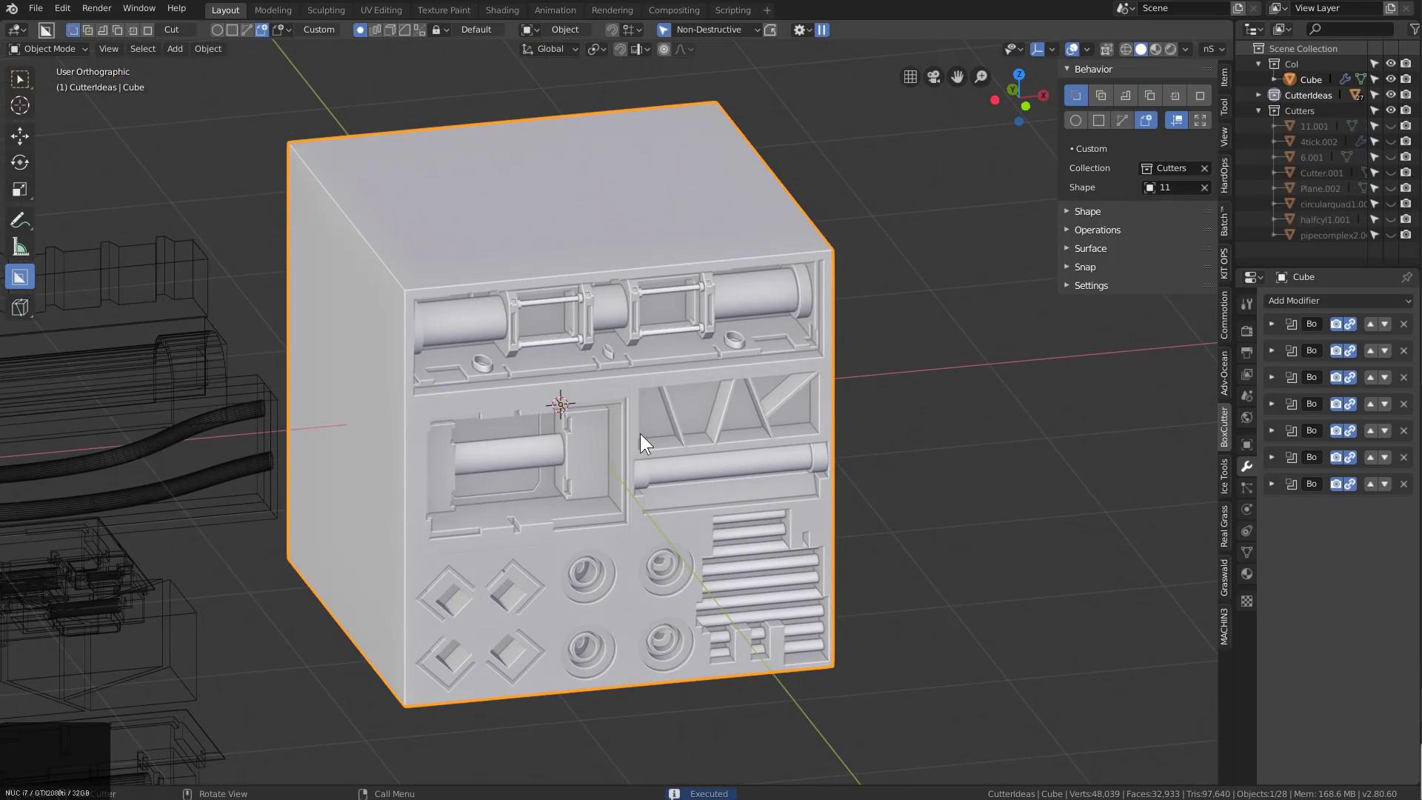